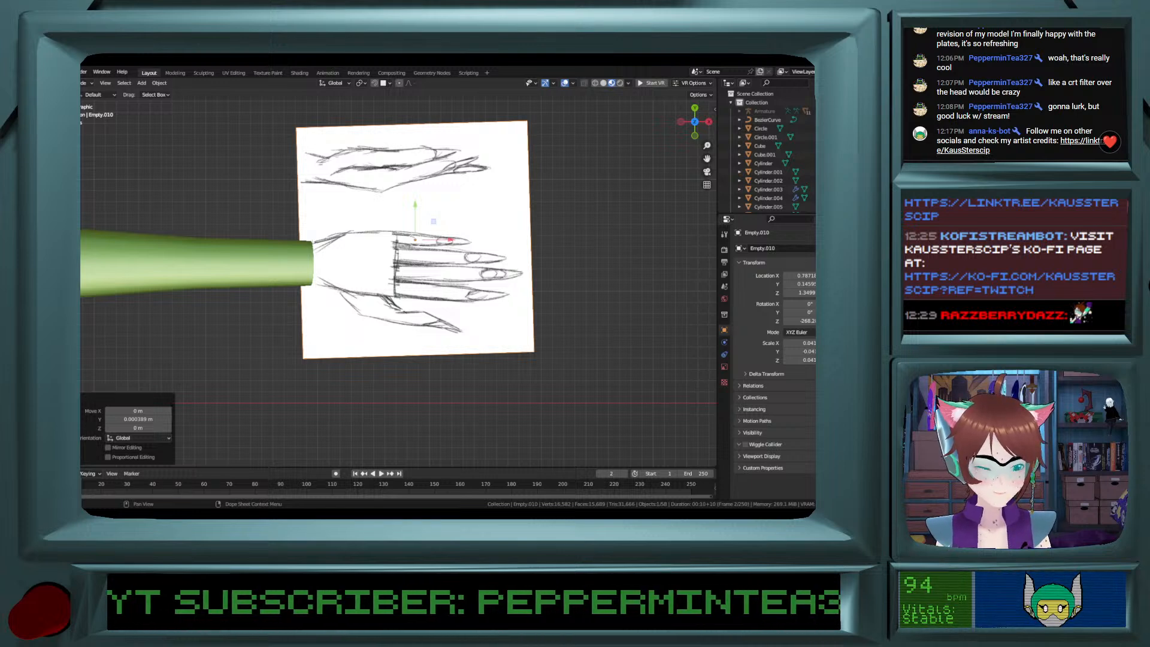
Add a cube mesh to the scene for blocking out the hand.
middle_drag(348, 336, 367, 364)
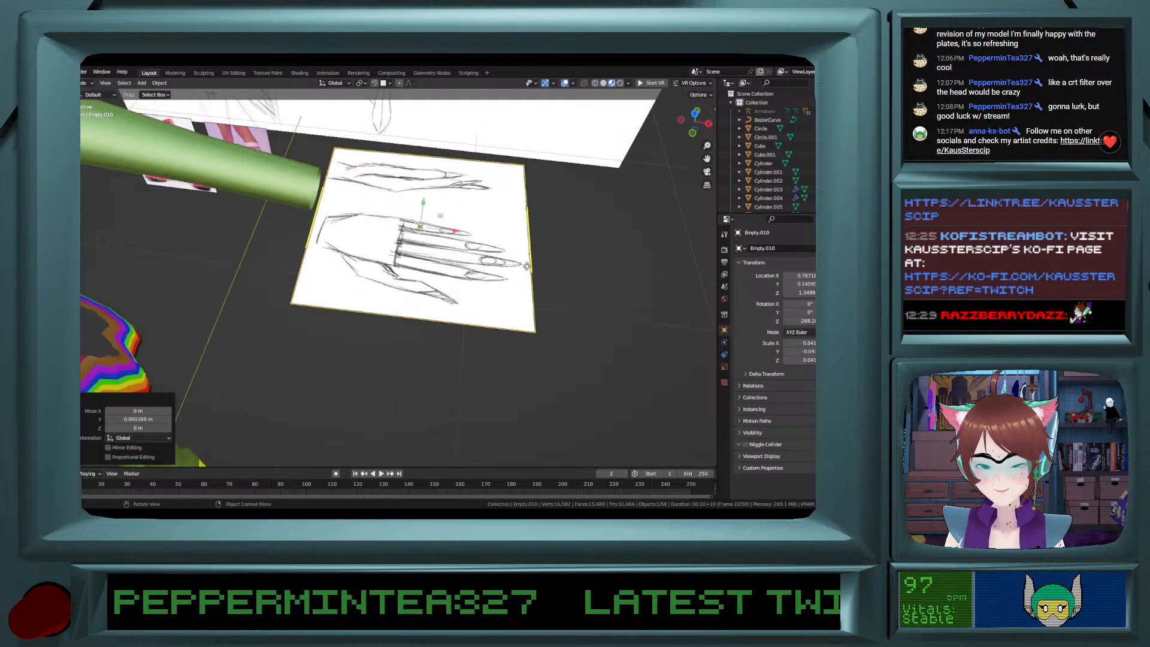
click(695, 113)
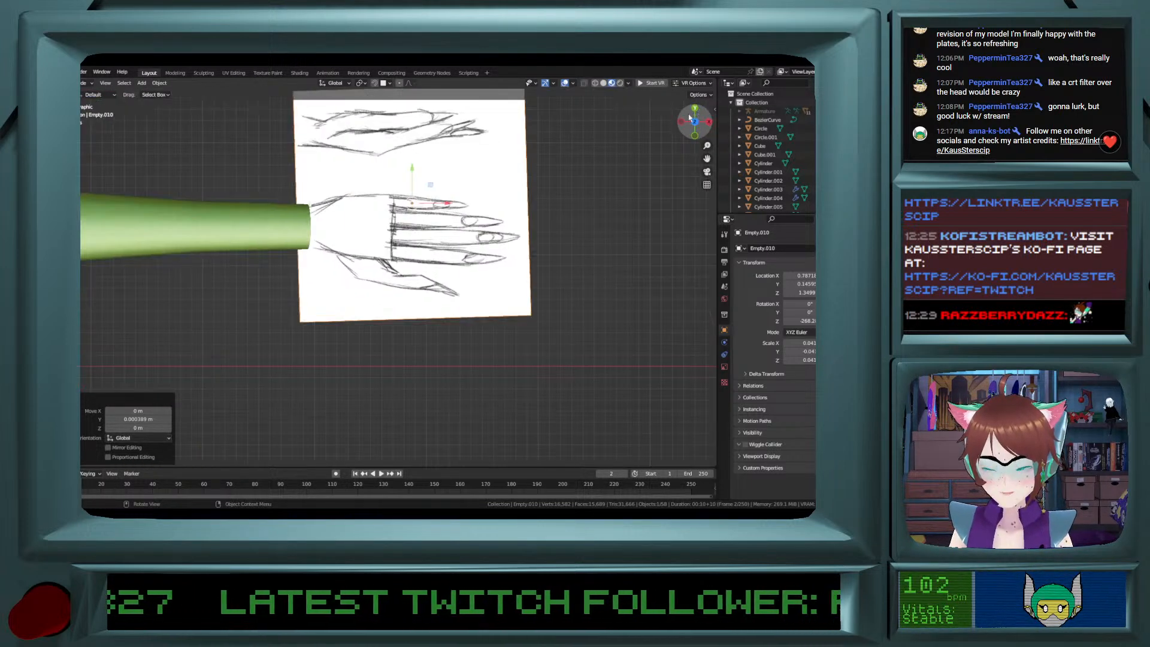
click(142, 83)
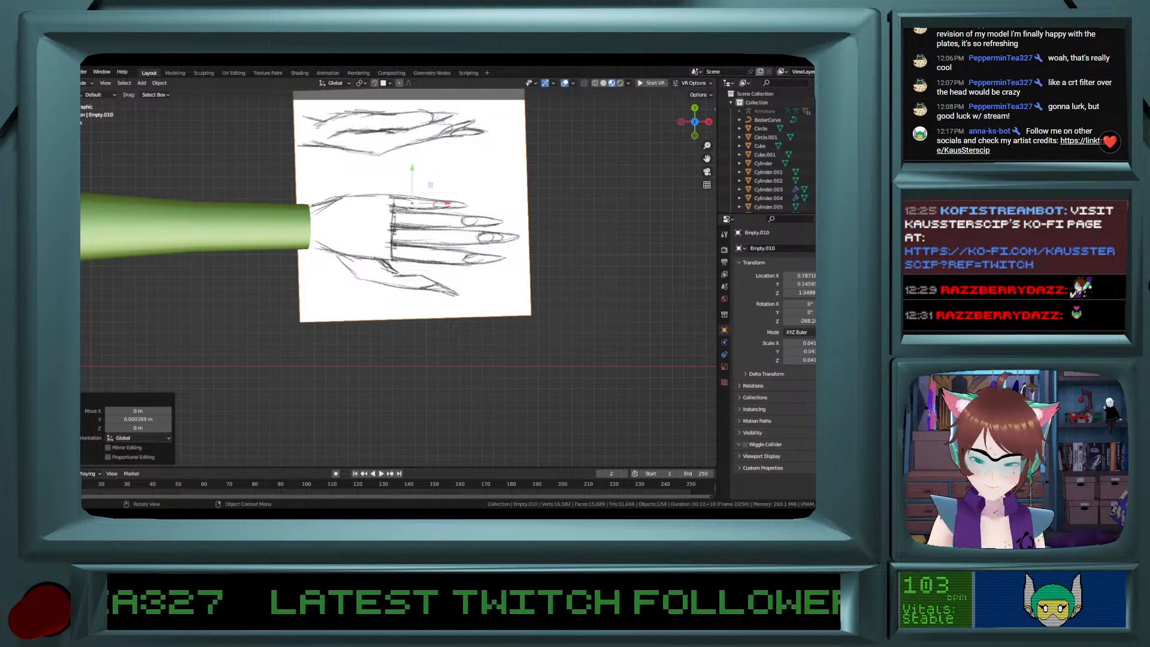
click(159, 82)
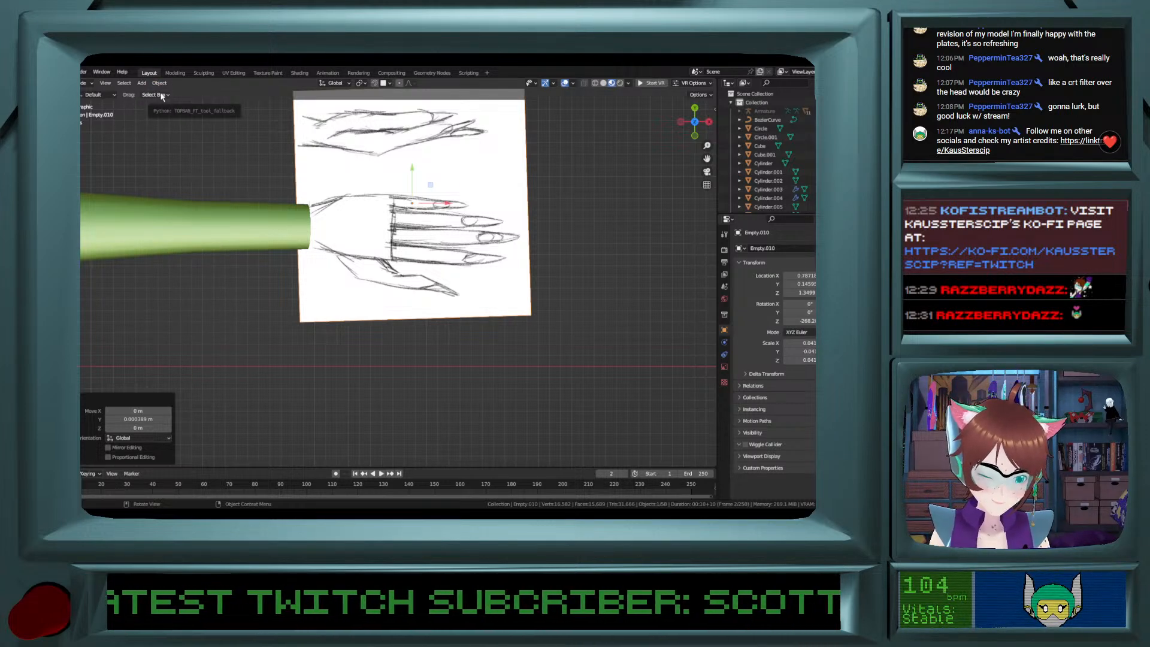
click(159, 82)
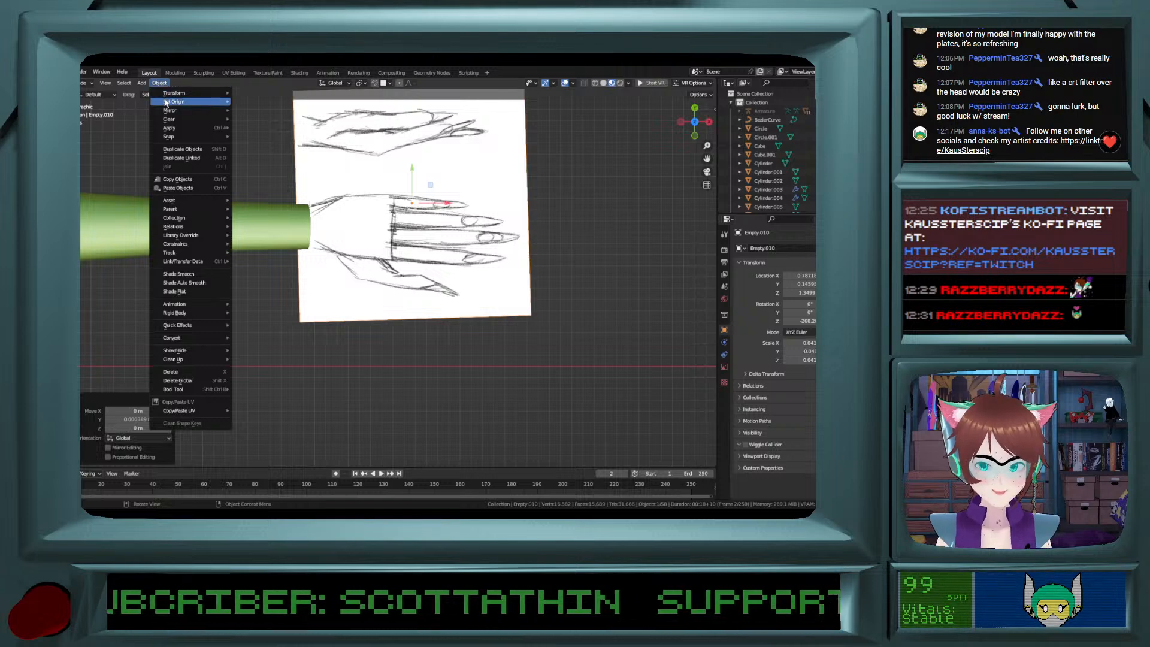
mouse_move(166, 102)
mouse_move(142, 83)
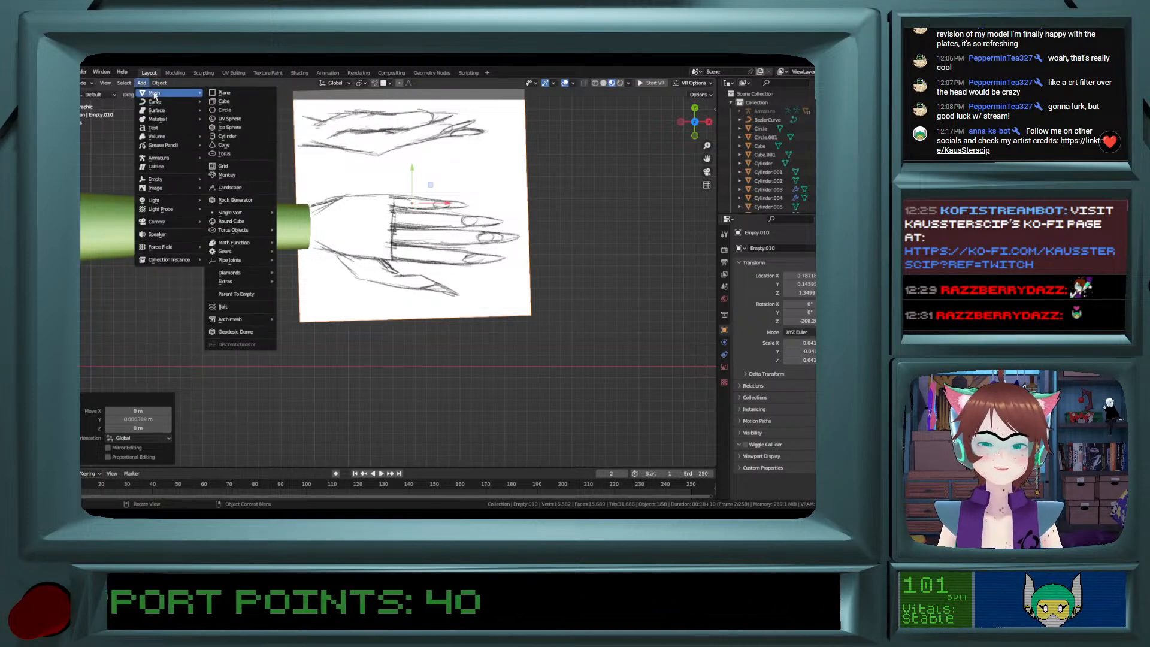
click(224, 101)
Scale the new cube down uniformly to about 0.075.
scroll(471, 326, down, 5)
scroll(431, 330, down, 6)
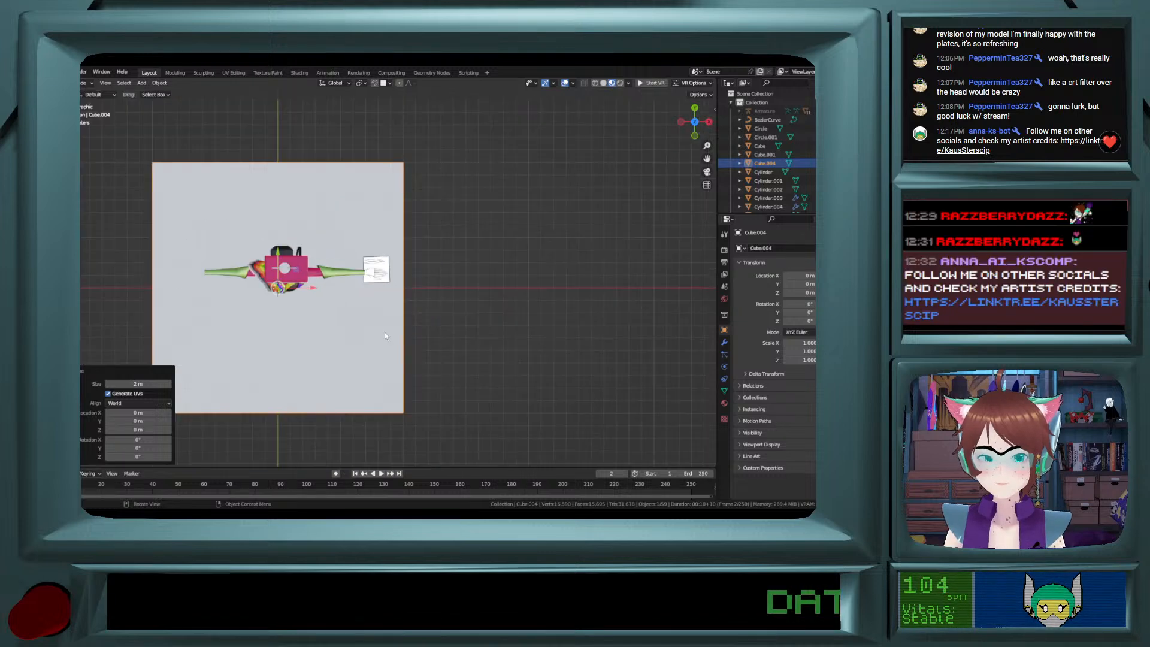
scroll(378, 336, up, 3)
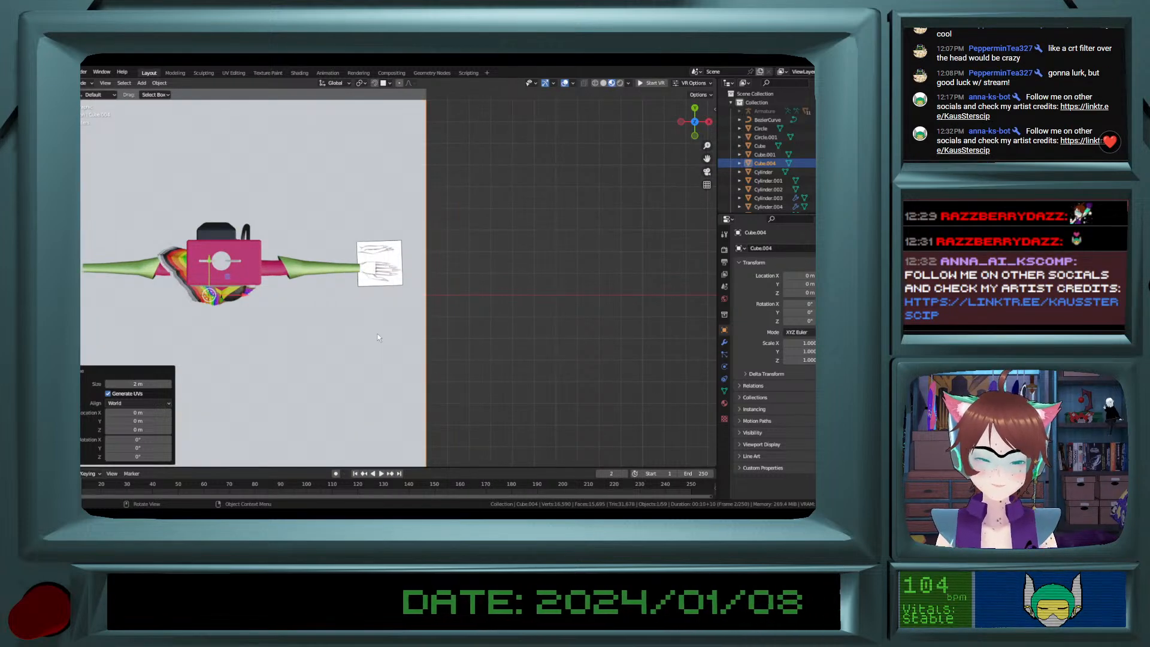
click(695, 136)
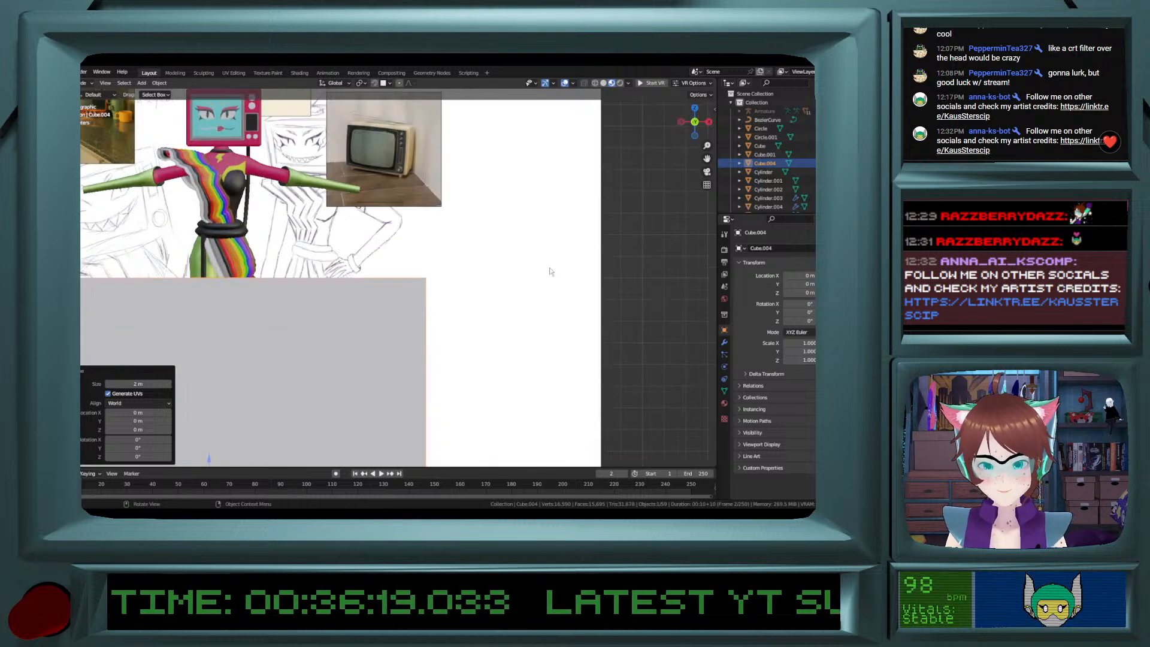
scroll(549, 267, down, 4)
key(s)
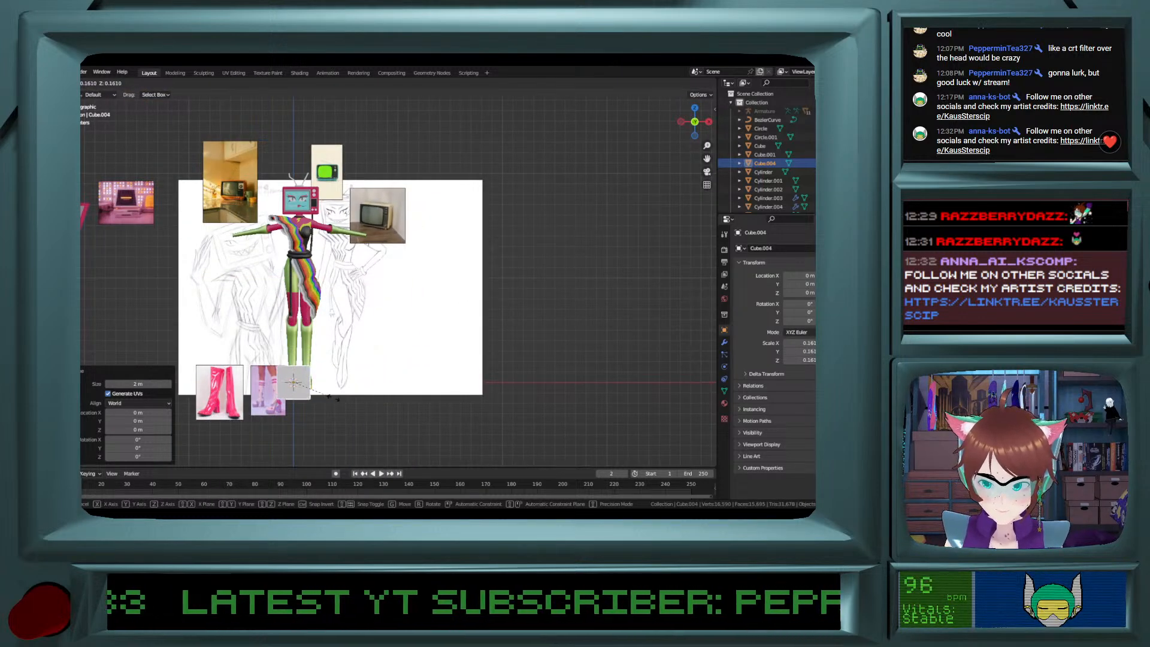
click(313, 388)
Raise the cube along Z to arm height and shift it about 0.816 m along X toward the end of the arm.
key(g)
key(z)
click(342, 233)
key(g)
key(x)
click(415, 232)
scroll(411, 221, up, 7)
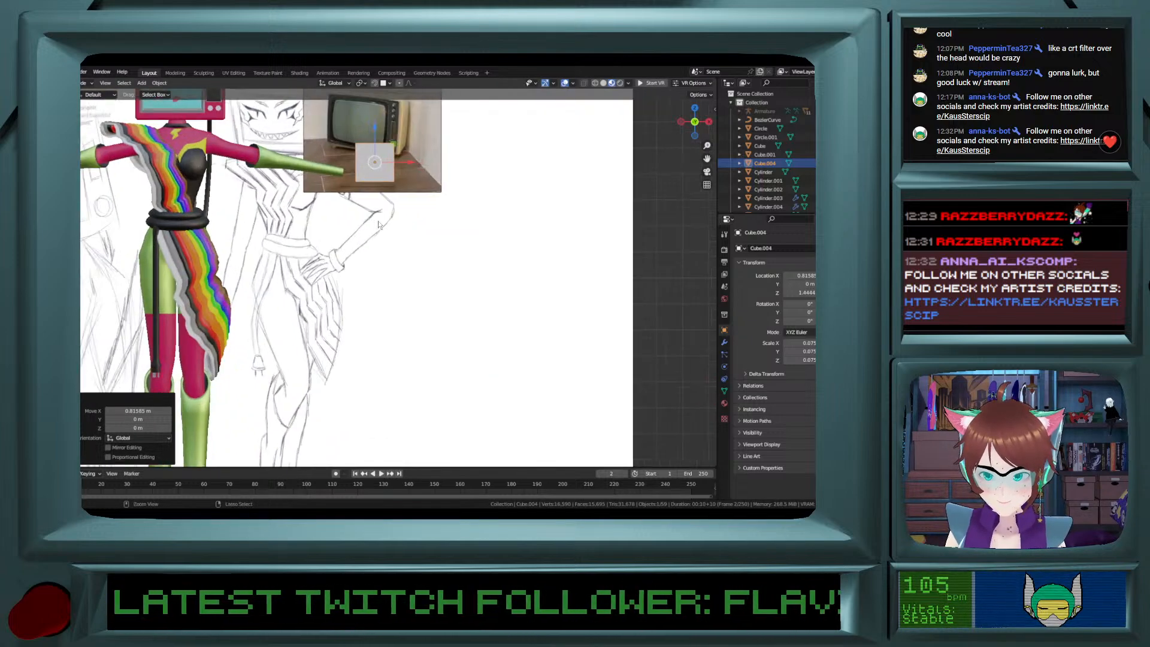
Flatten the cube along Z to a scale of about 0.025 and move it against the end of the forearm.
scroll(346, 229, up, 4)
key(s)
key(z)
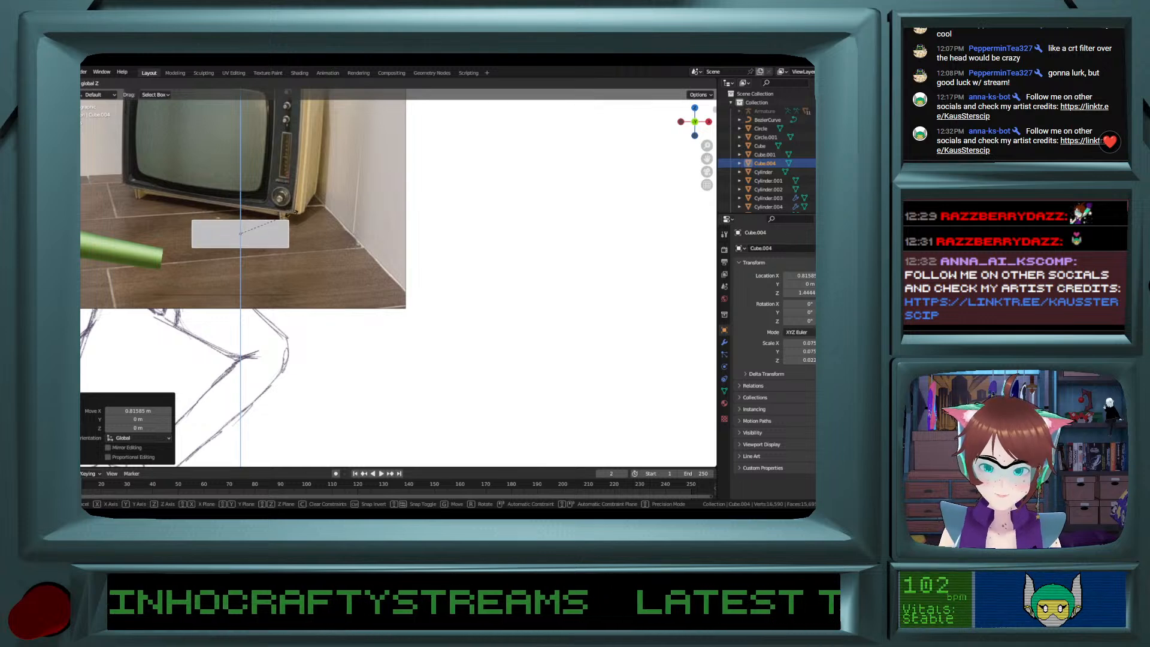
click(242, 203)
drag(244, 205, 247, 258)
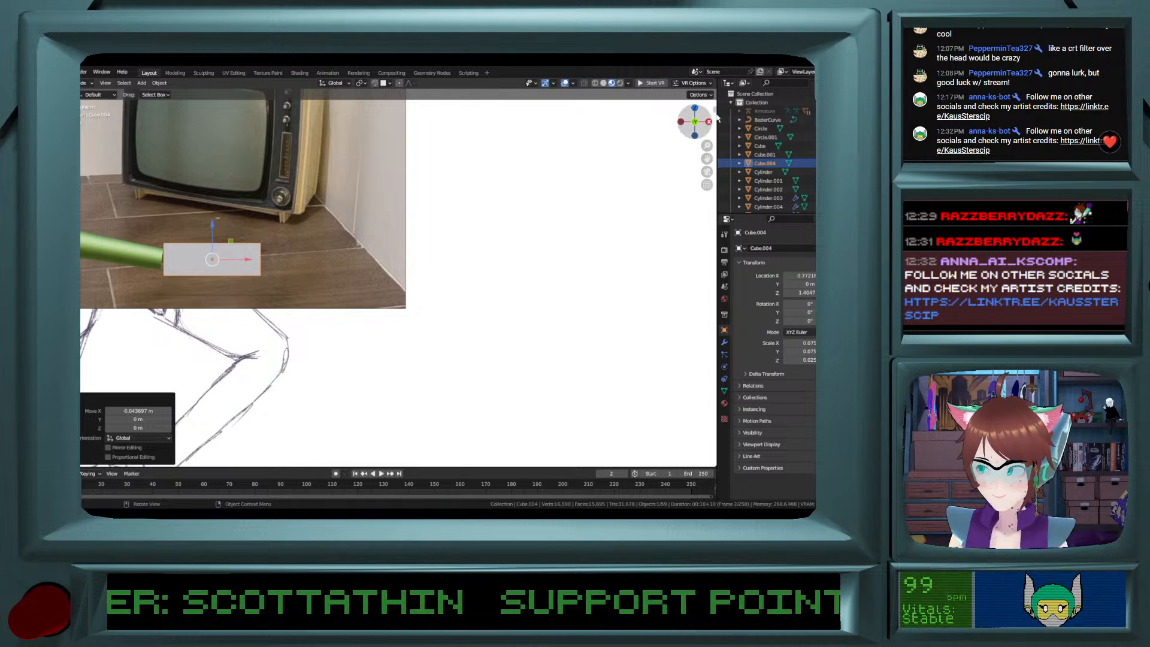
From the top view, move the flattened cube about 0.113 m along Y over the hand sketch.
click(695, 109)
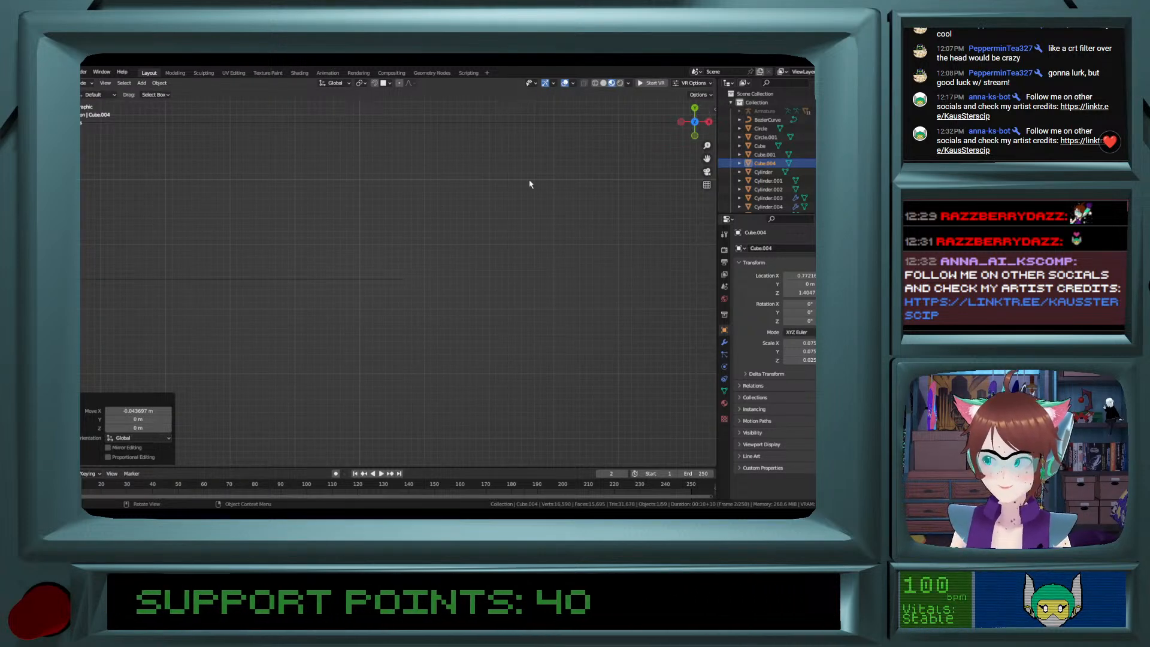
scroll(463, 240, down, 6)
shift+scroll(462, 243, down, 17)
scroll(382, 295, up, 8)
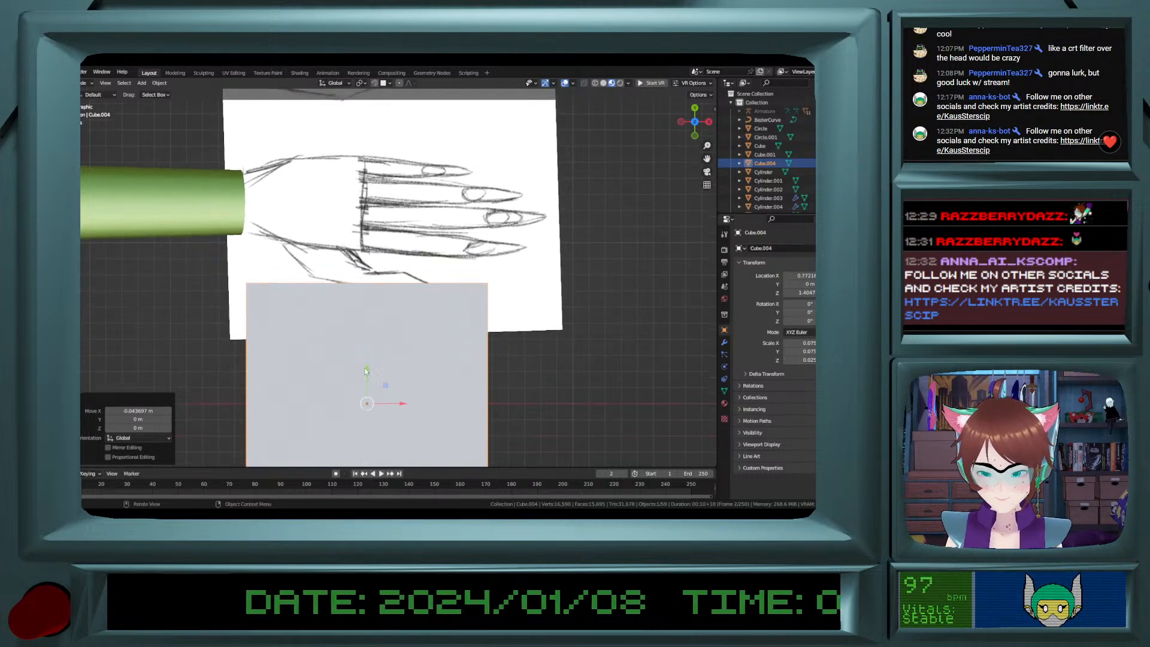
key(g)
key(y)
click(365, 195)
shift+scroll(365, 195, up, 3)
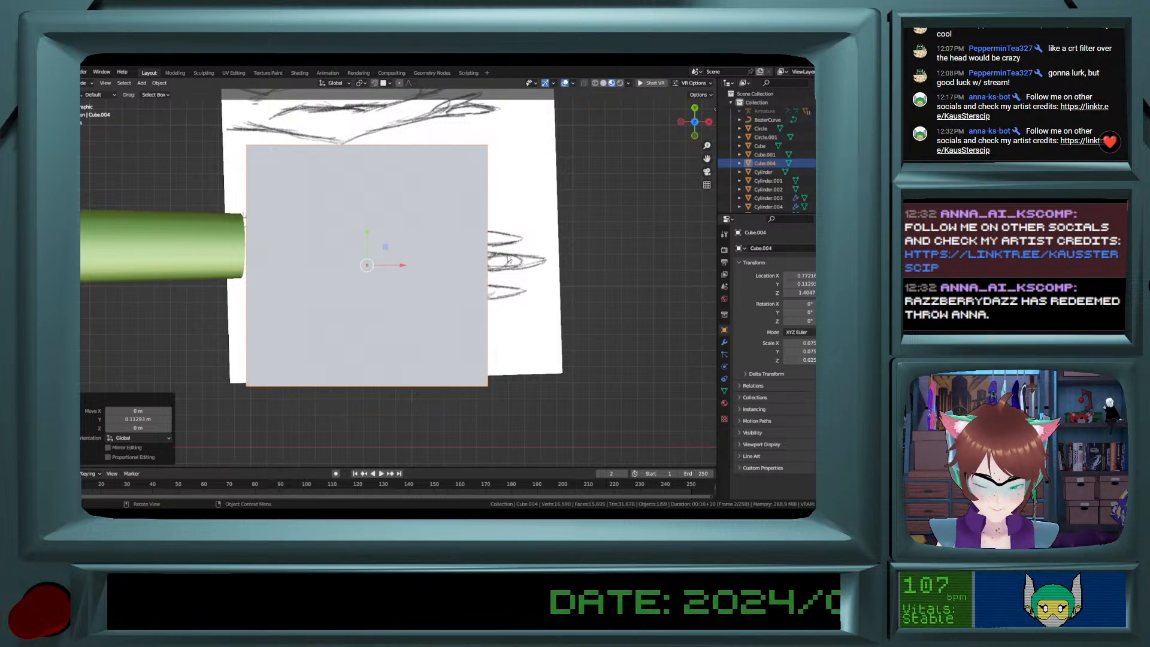
Scale the block along Y by about 0.494 and reposition it over the sketched palm beside the wrist.
key(s)
key(x)
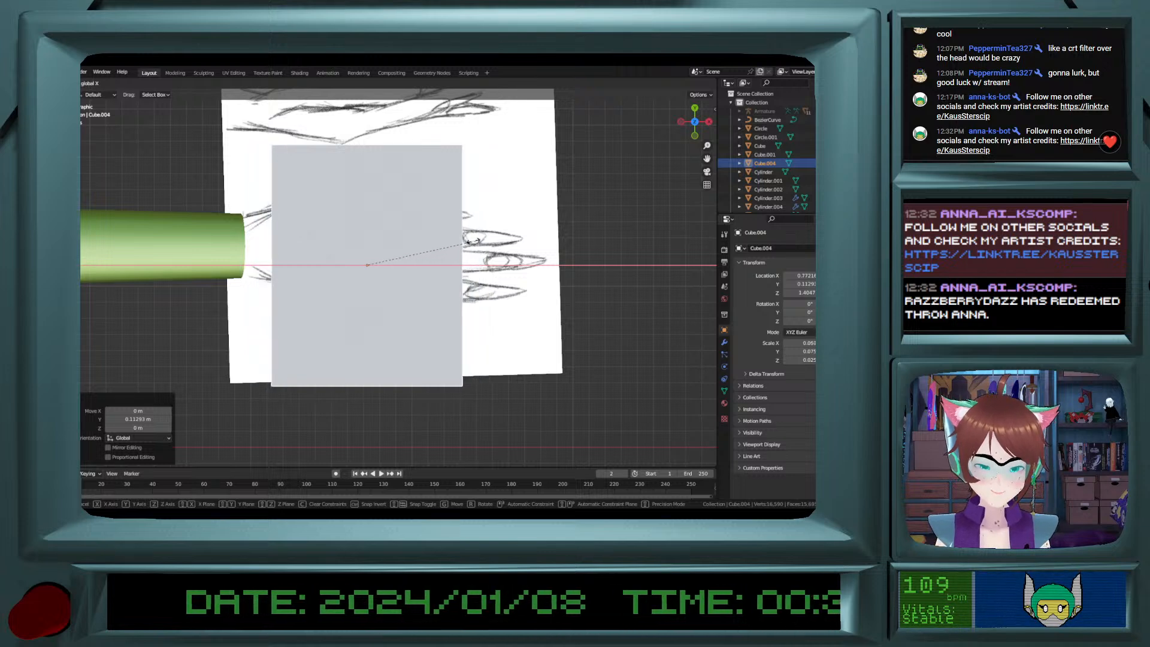
key(z)
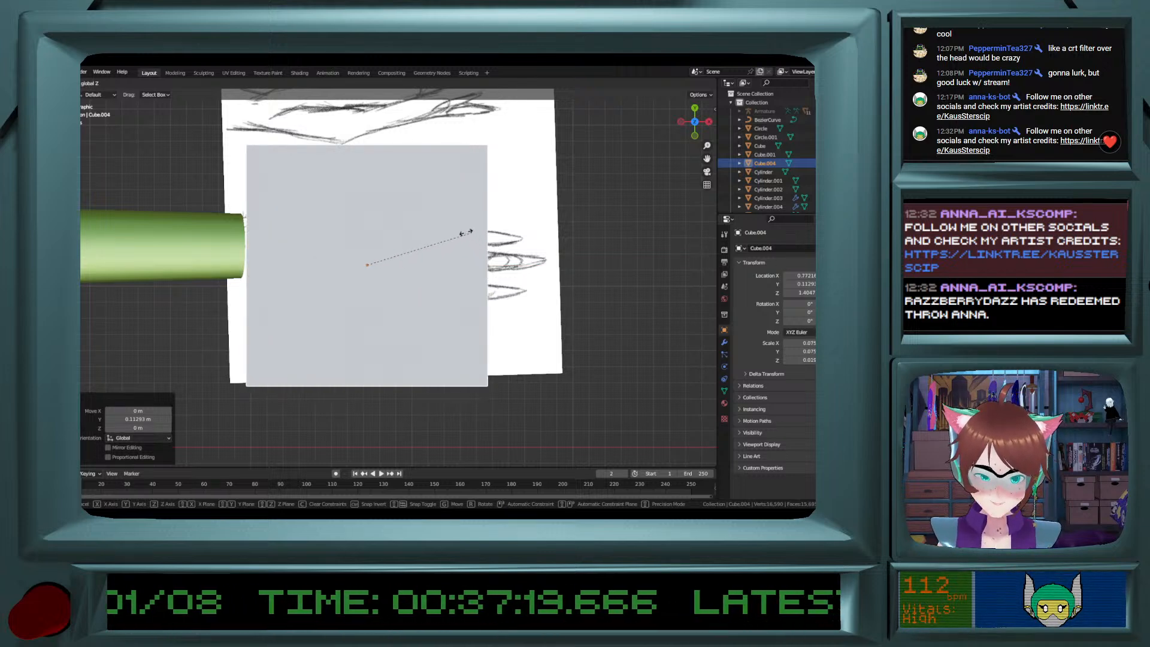
key(y)
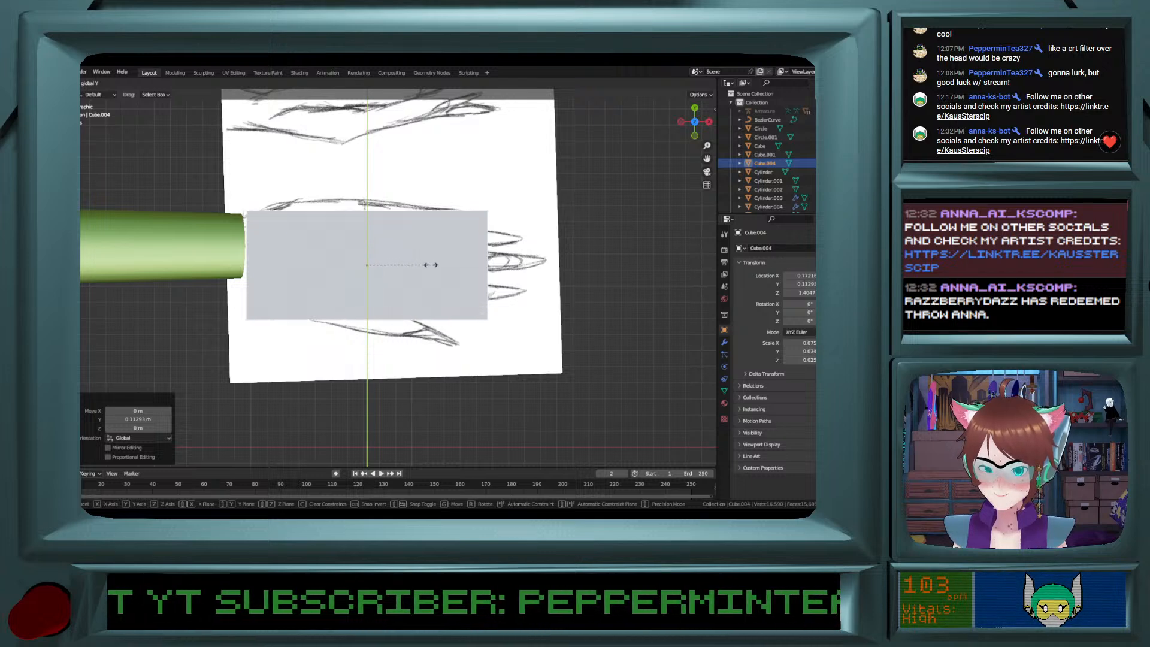
click(434, 264)
key(g)
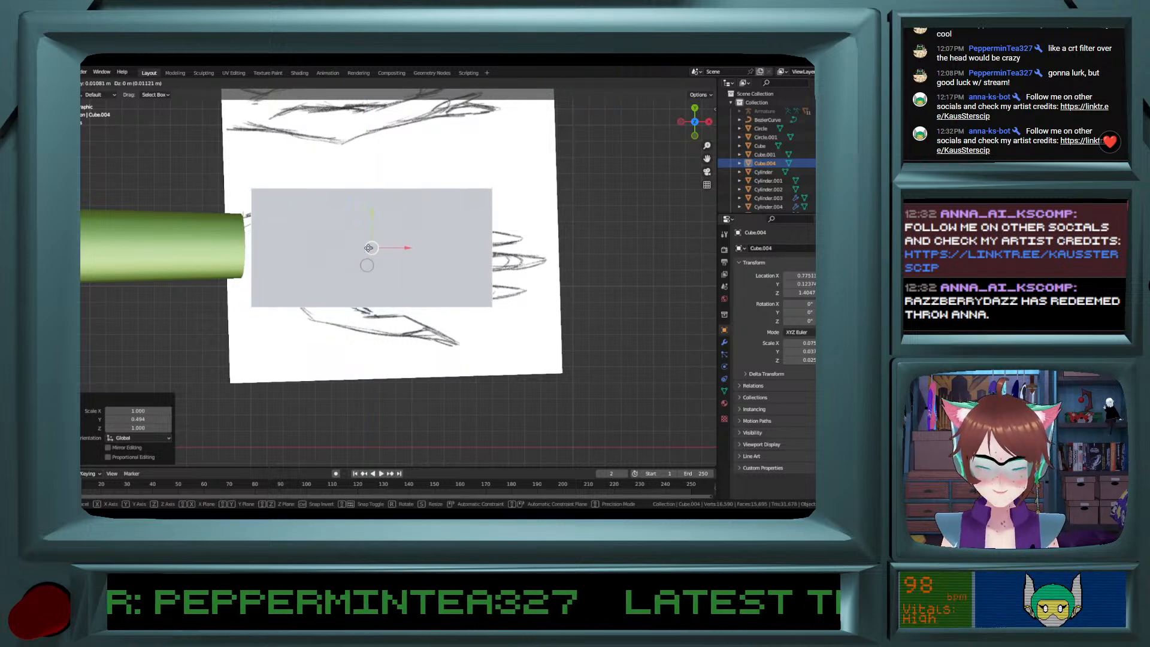
click(364, 236)
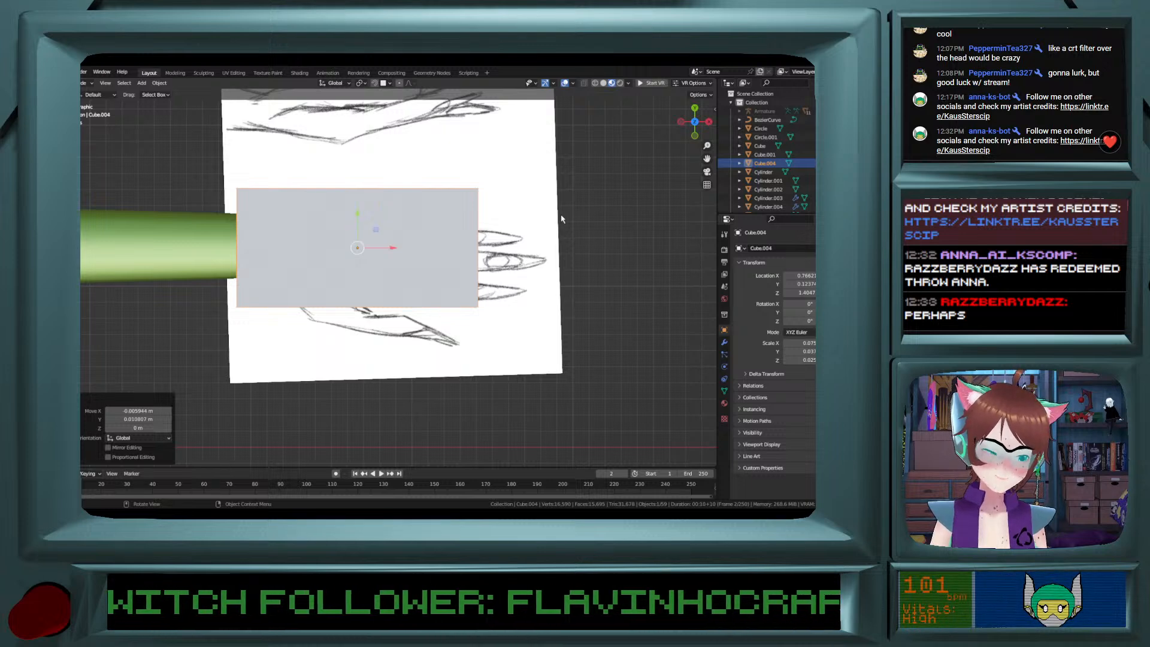
Shorten the block along X by a factor of about 0.66 and shift it about 0.021 m back to the wrist.
key(s)
key(x)
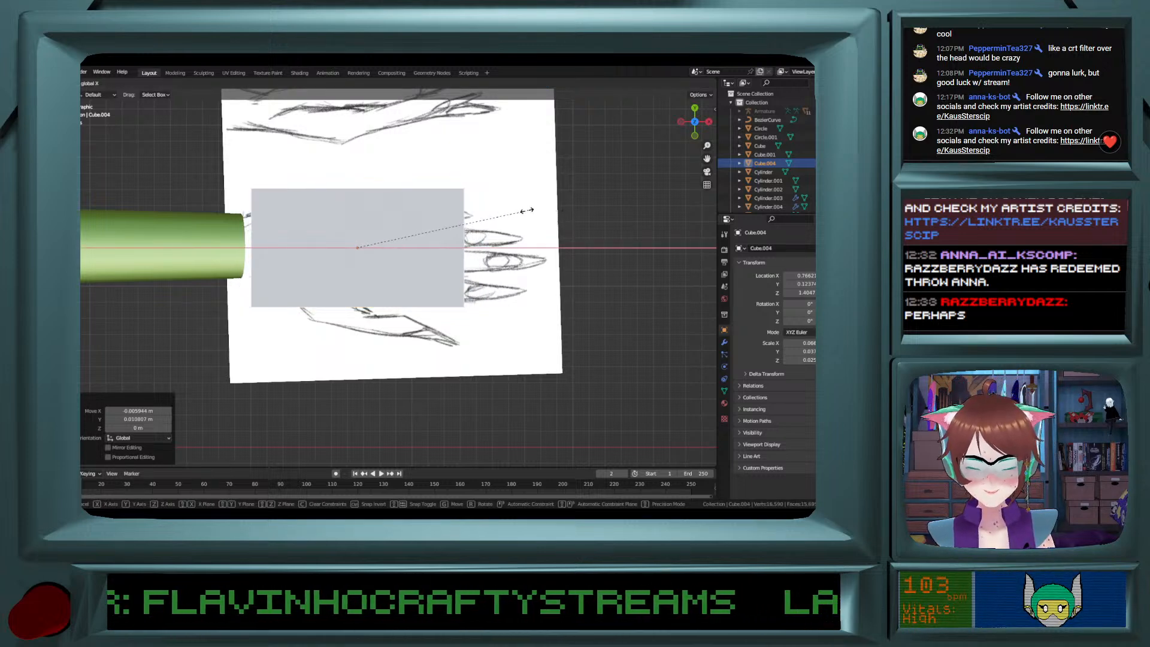
click(390, 242)
key(g)
key(x)
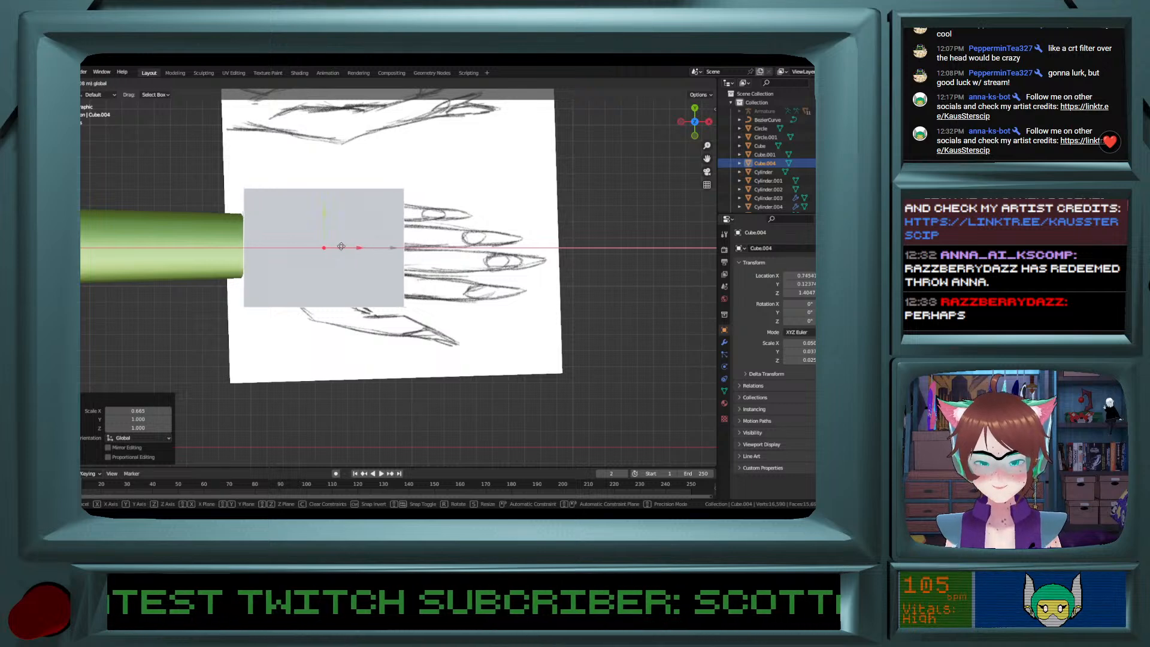
drag(340, 246, 340, 246)
Shorten the block further along X to the palm's length and slide it about 0.011 m back toward the wrist.
key(s)
key(x)
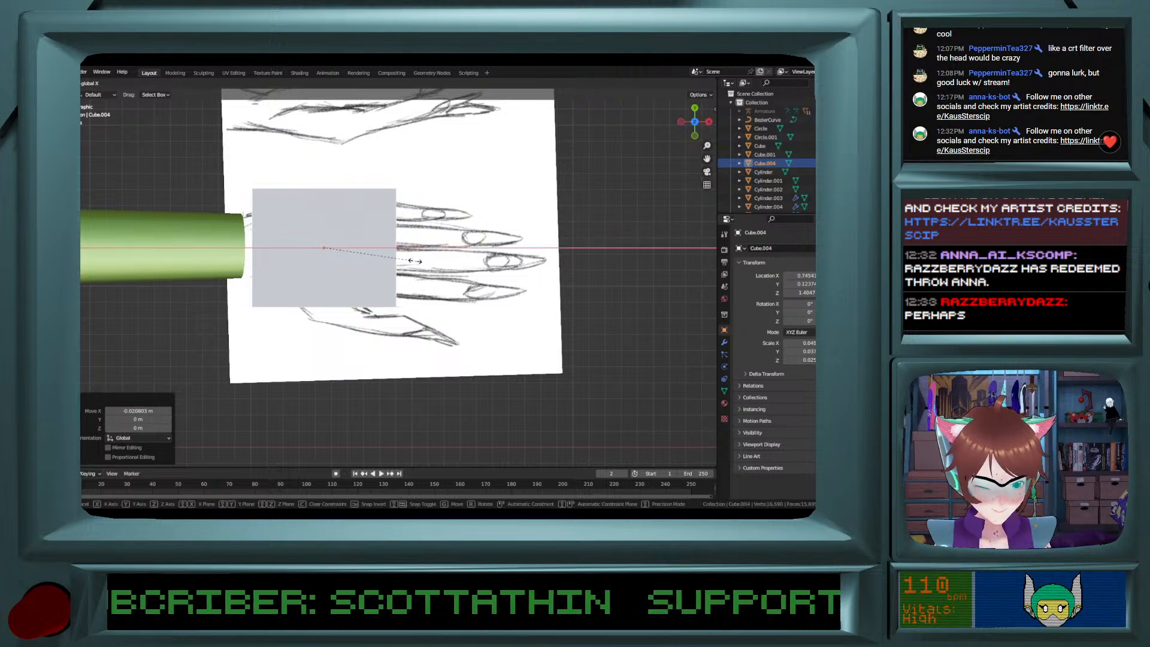
click(411, 260)
drag(358, 246, 340, 245)
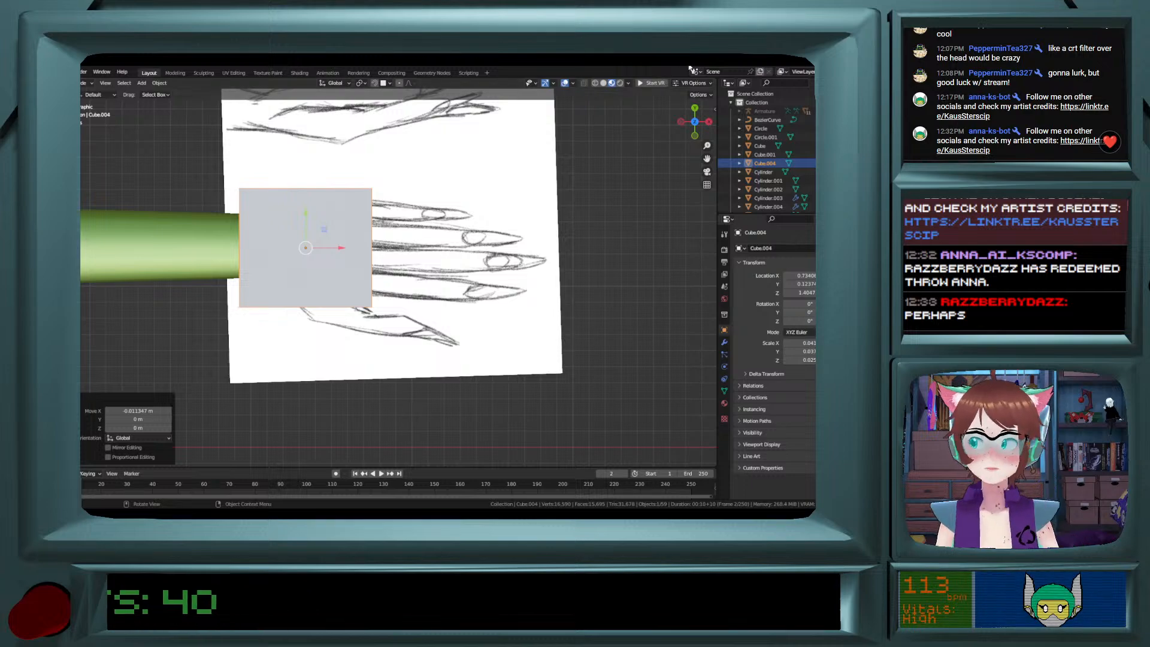
Switch the viewport to wireframe shading and check the block against the hand sketch from an angle and from above.
click(595, 84)
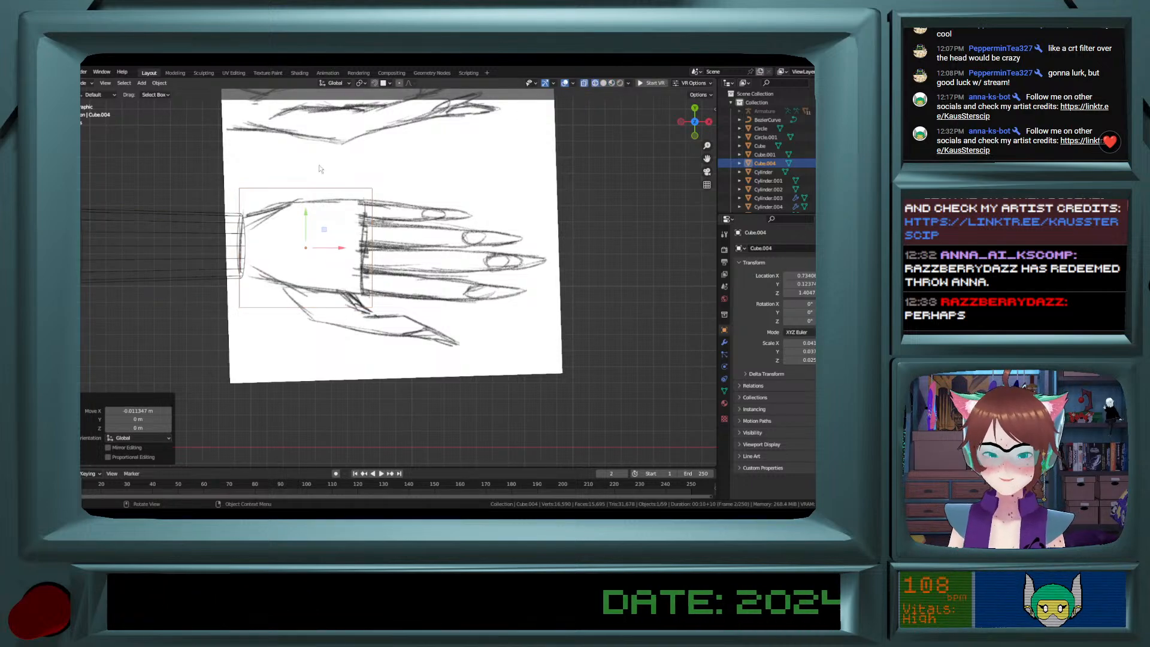
mouse_move(180, 231)
middle_down()
mouse_move(171, 205)
mouse_move(185, 252)
mouse_move(223, 193)
mouse_move(160, 255)
mouse_move(257, 214)
mouse_move(284, 227)
middle_up()
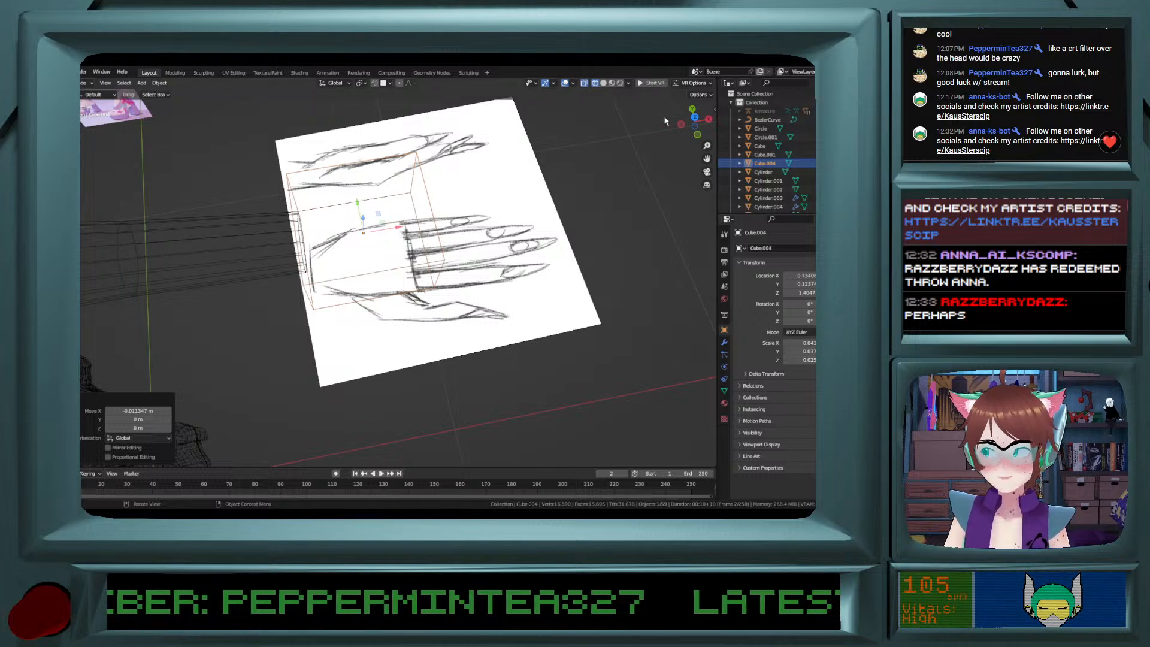
click(694, 120)
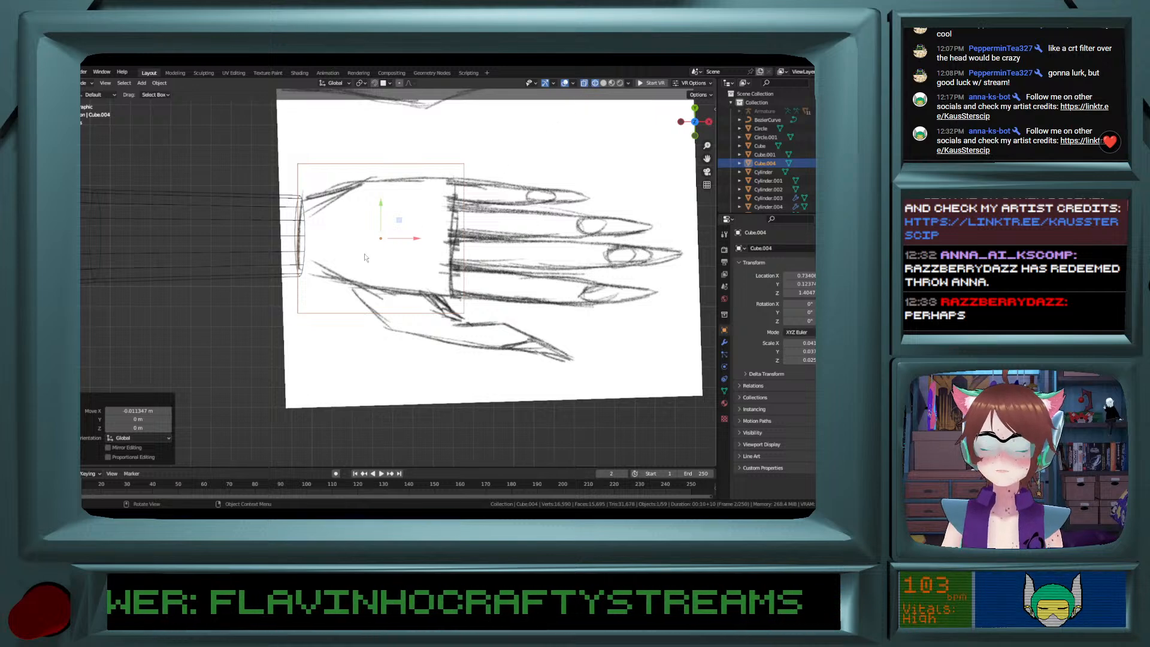
Enter Edit Mode and add one centred loop cut running lengthwise through the palm block.
key(Tab)
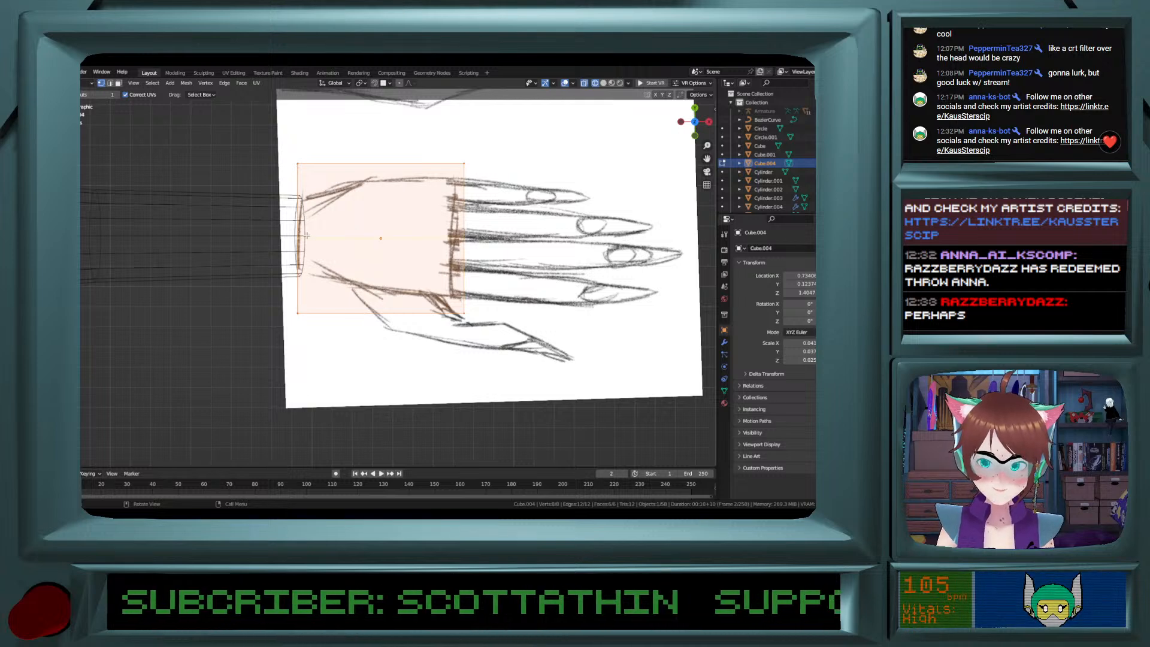
key(ctrl+r)
click(361, 162)
right_click(361, 162)
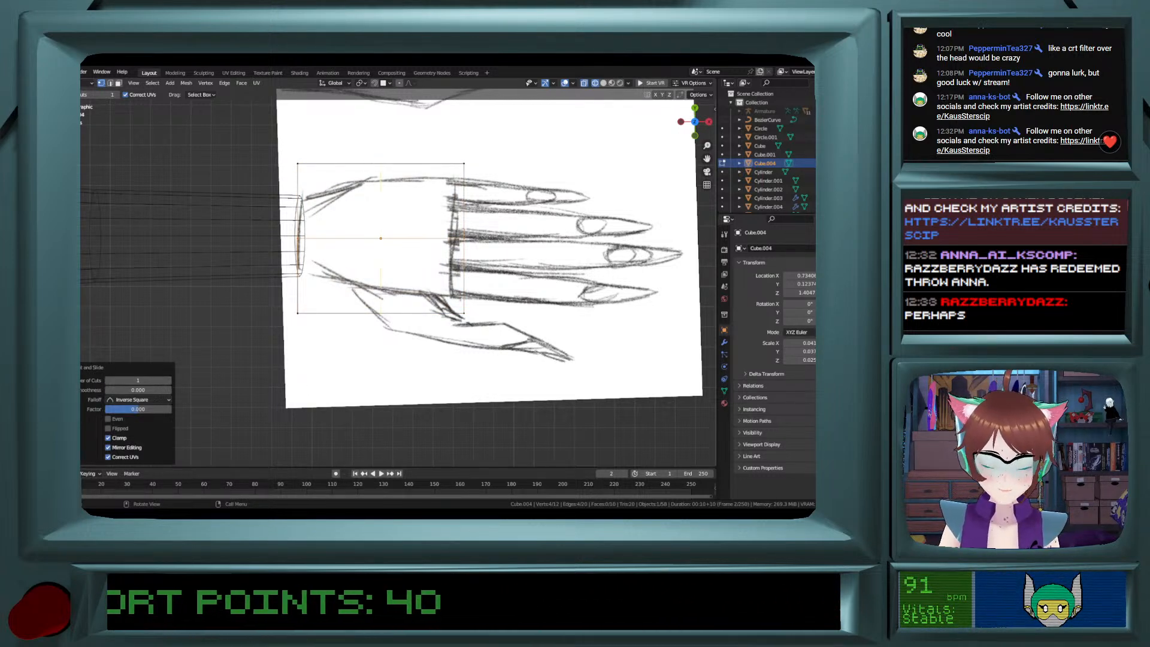
Scale the whole palm mesh along Y by about 0.591 to narrow it, and activate the Move tool.
key(a)
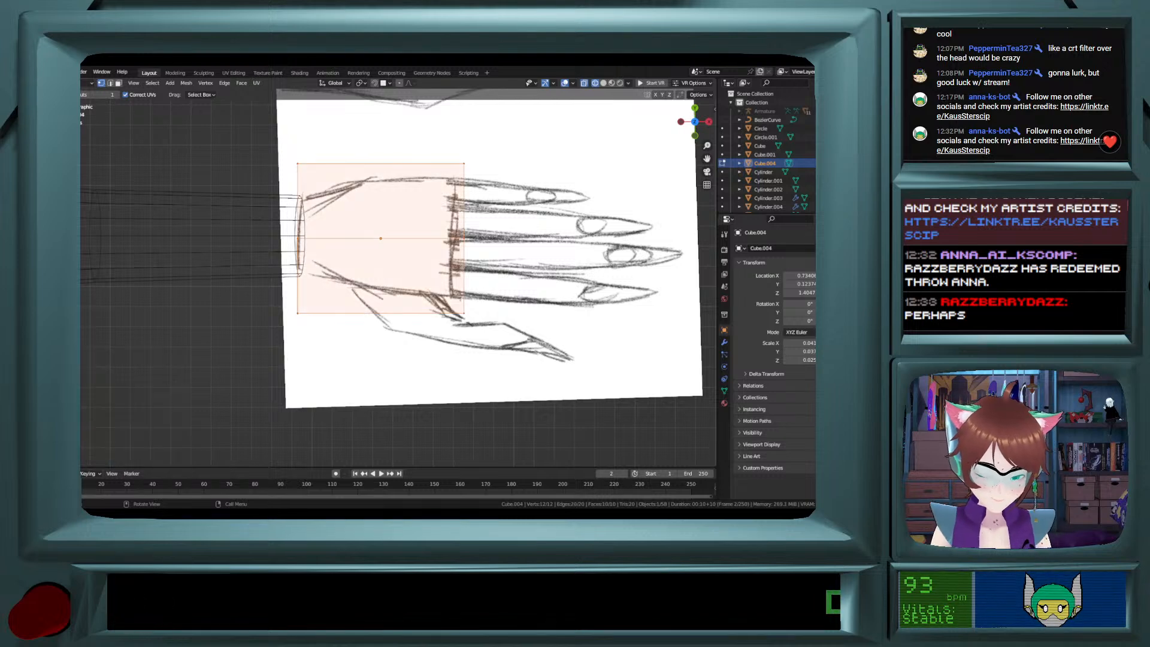
key(s)
key(x)
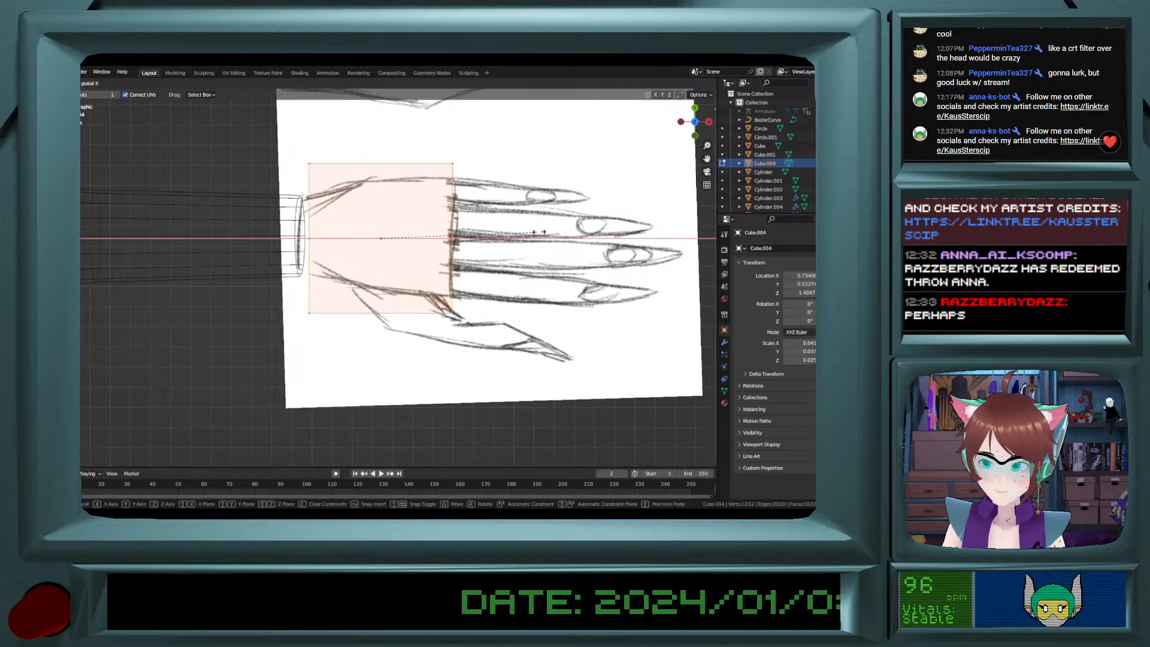
key(y)
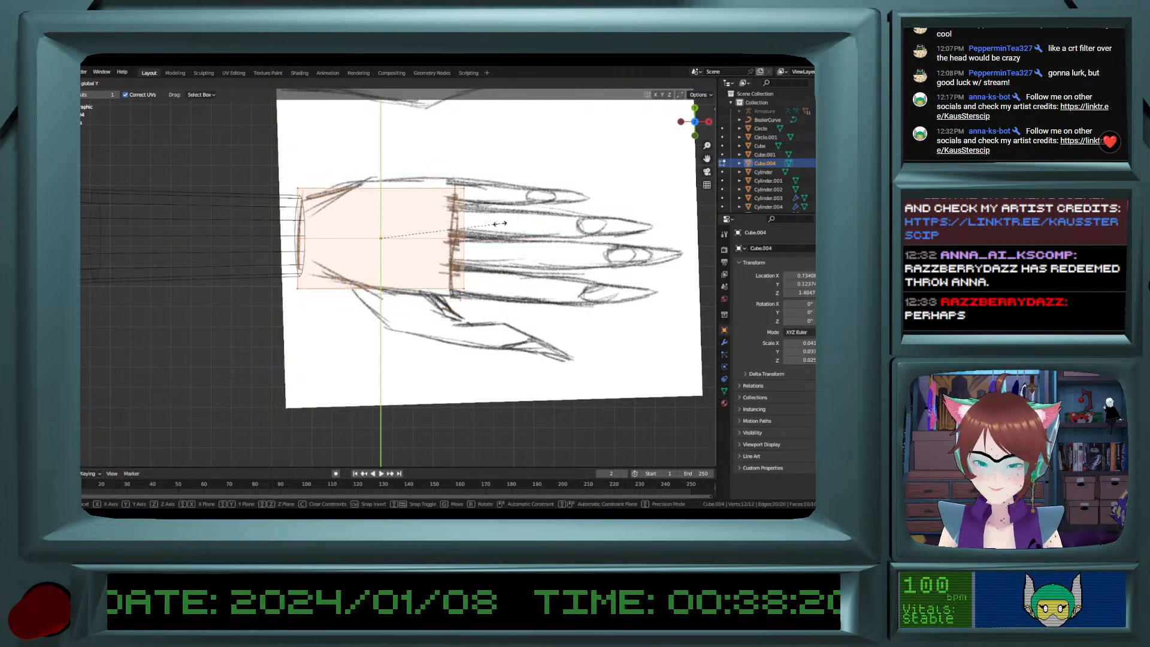
click(469, 236)
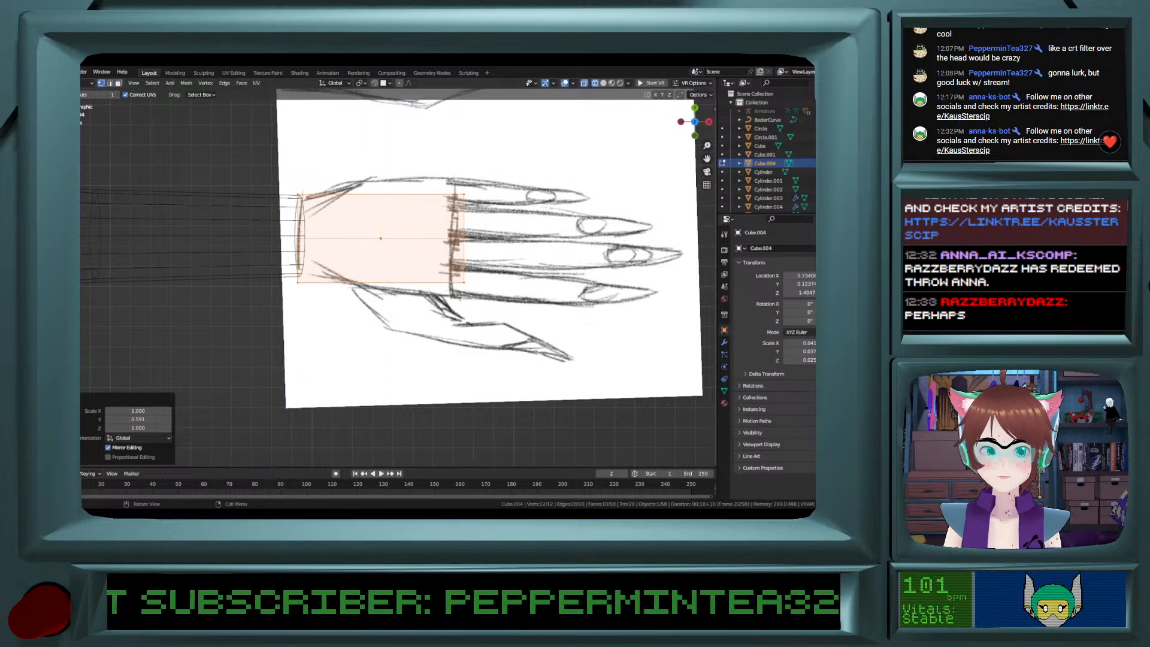
click(35, 145)
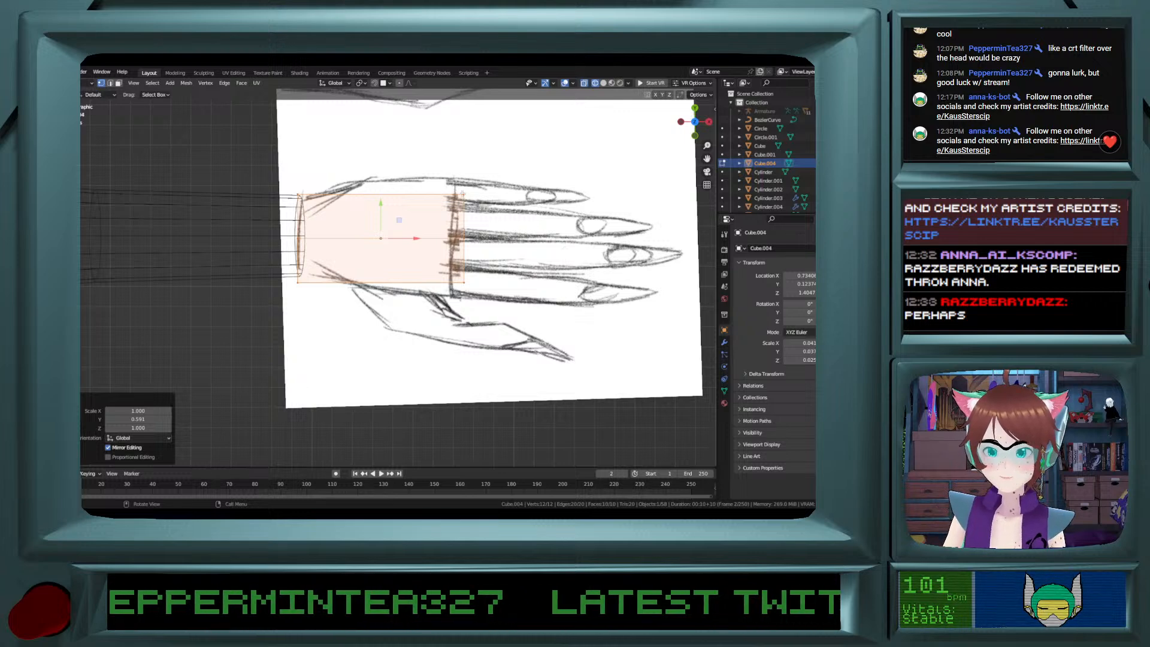
Select the knuckle-end vertices of the palm and scale them along Y by about 1.407 to match the sketched knuckle width.
drag(463, 194, 494, 355)
key(g)
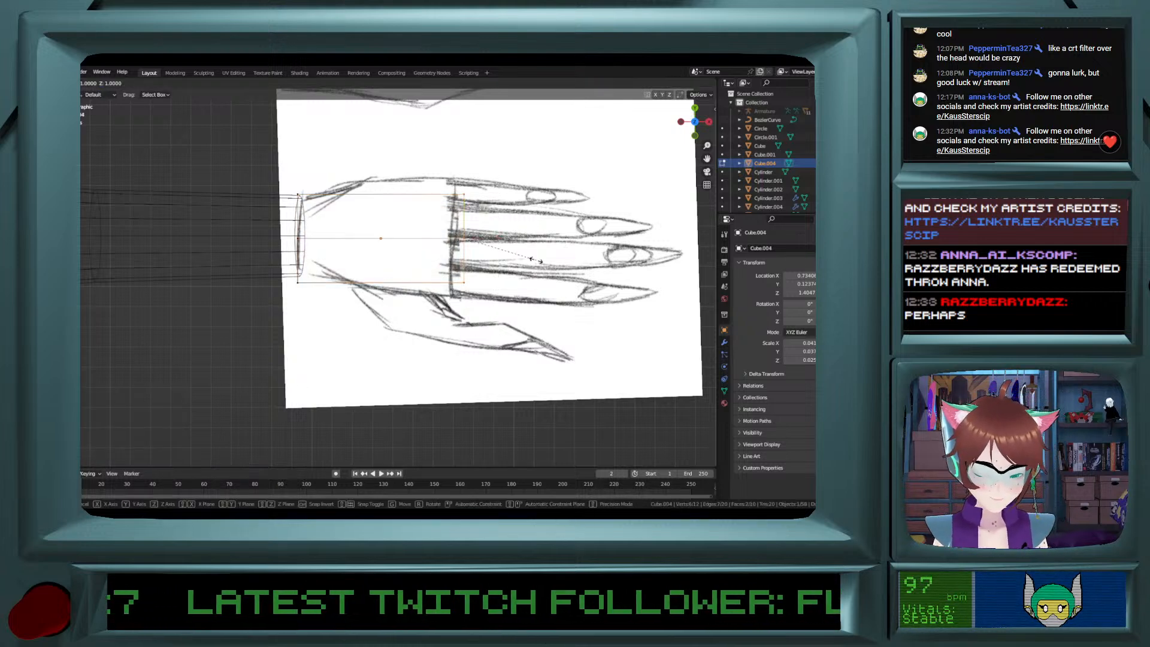
key(x)
key(z)
key(y)
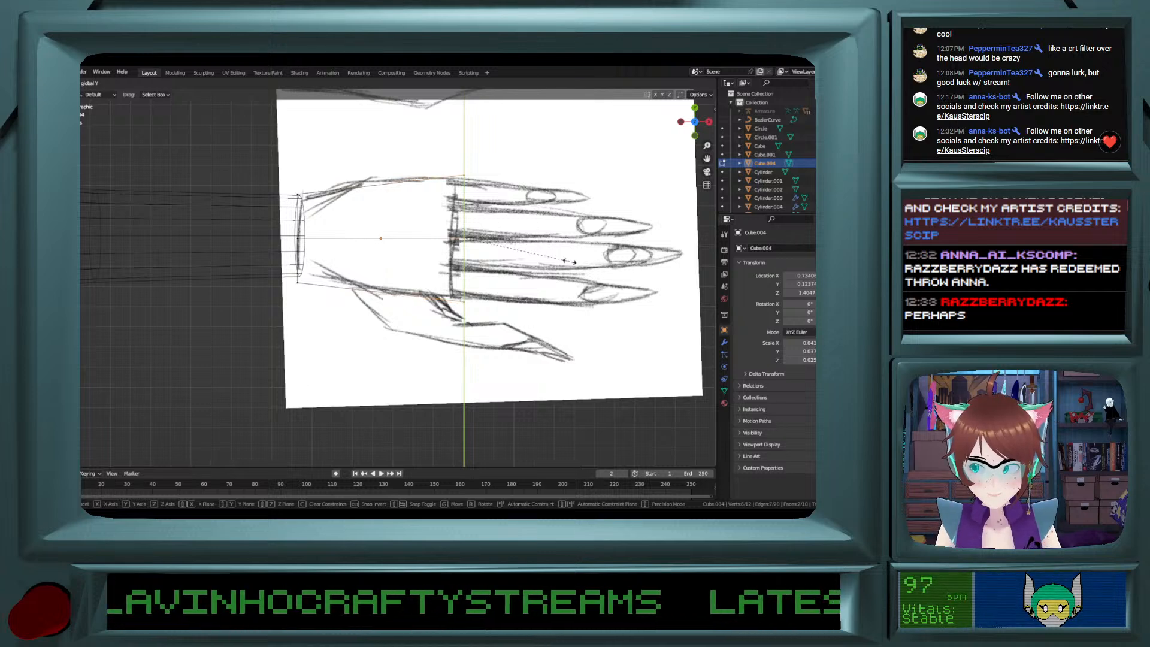
click(550, 276)
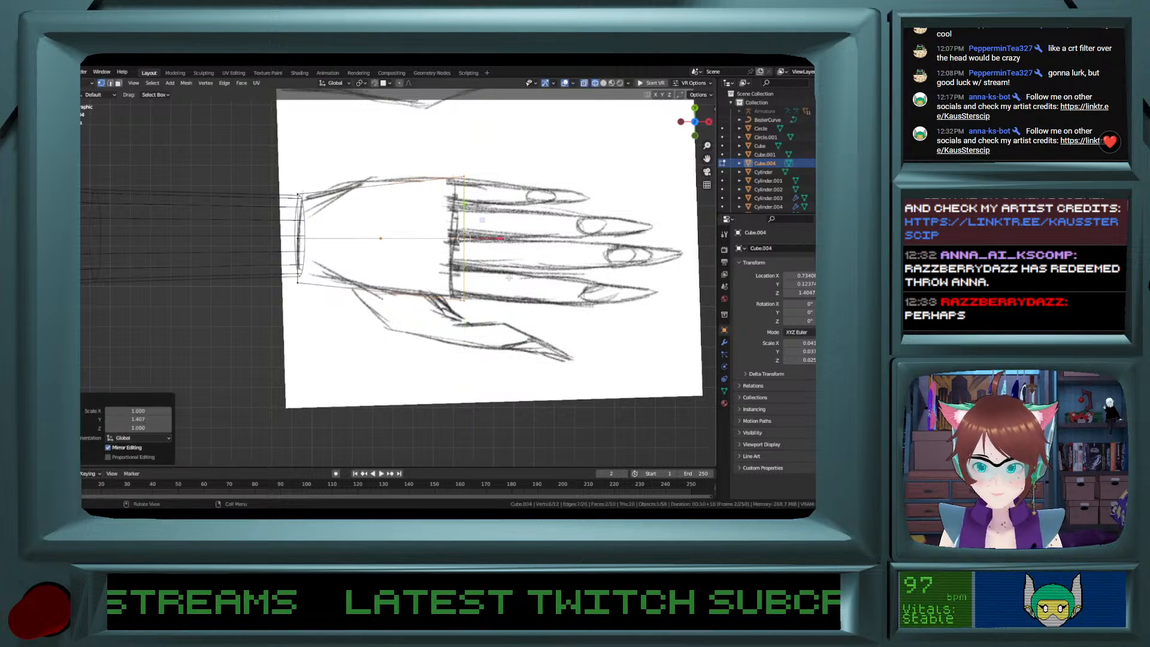
Add one centred loop cut across the palm, and undo the extra cut made nearer the wrist.
click(37, 306)
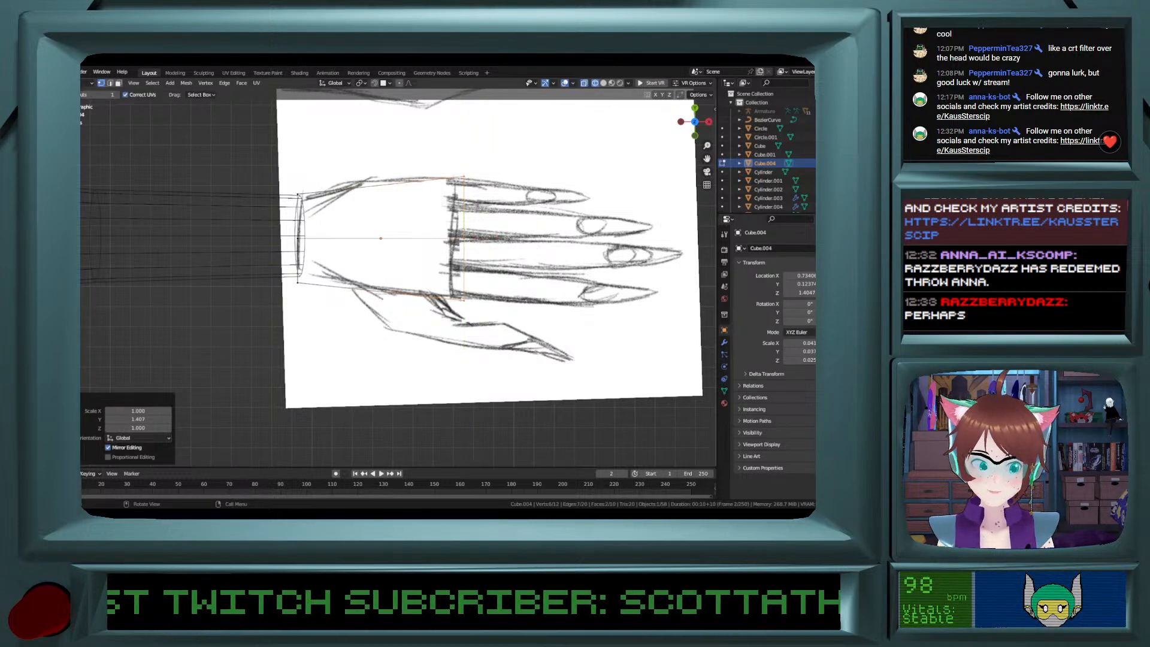
click(389, 212)
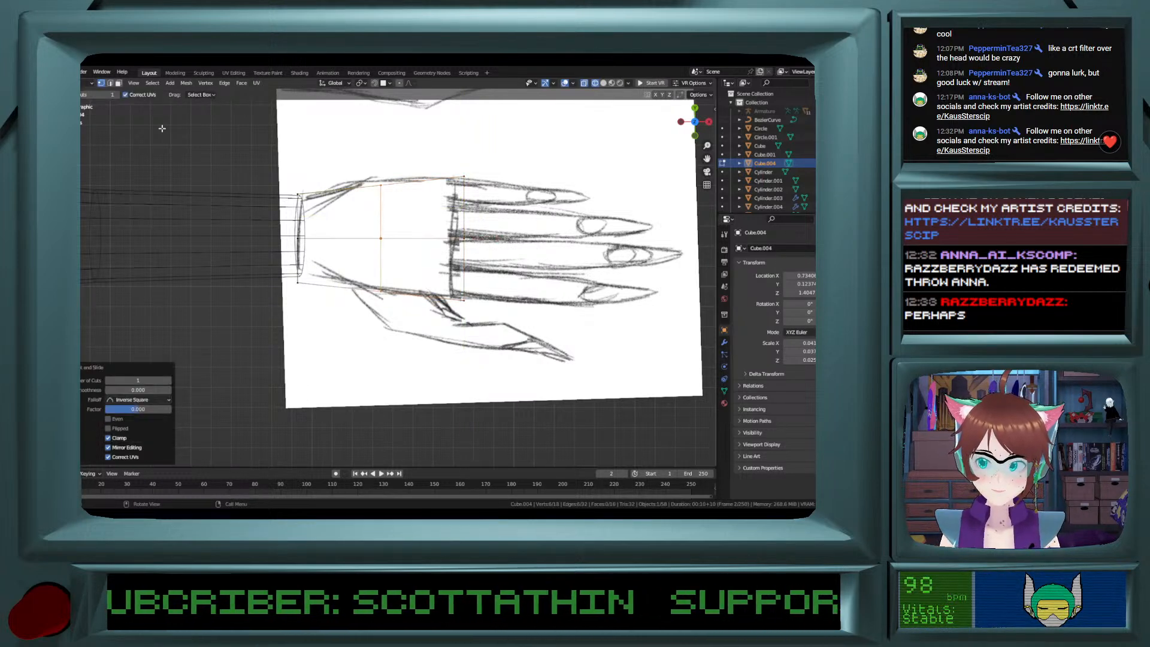
click(368, 239)
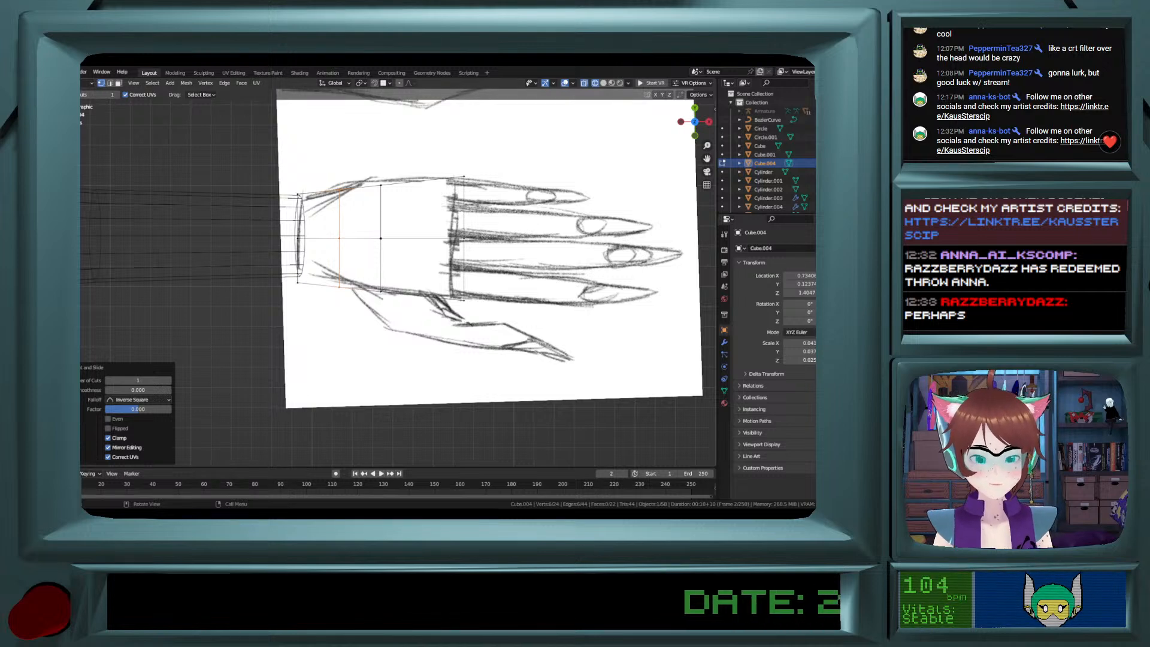
key(ctrl+z)
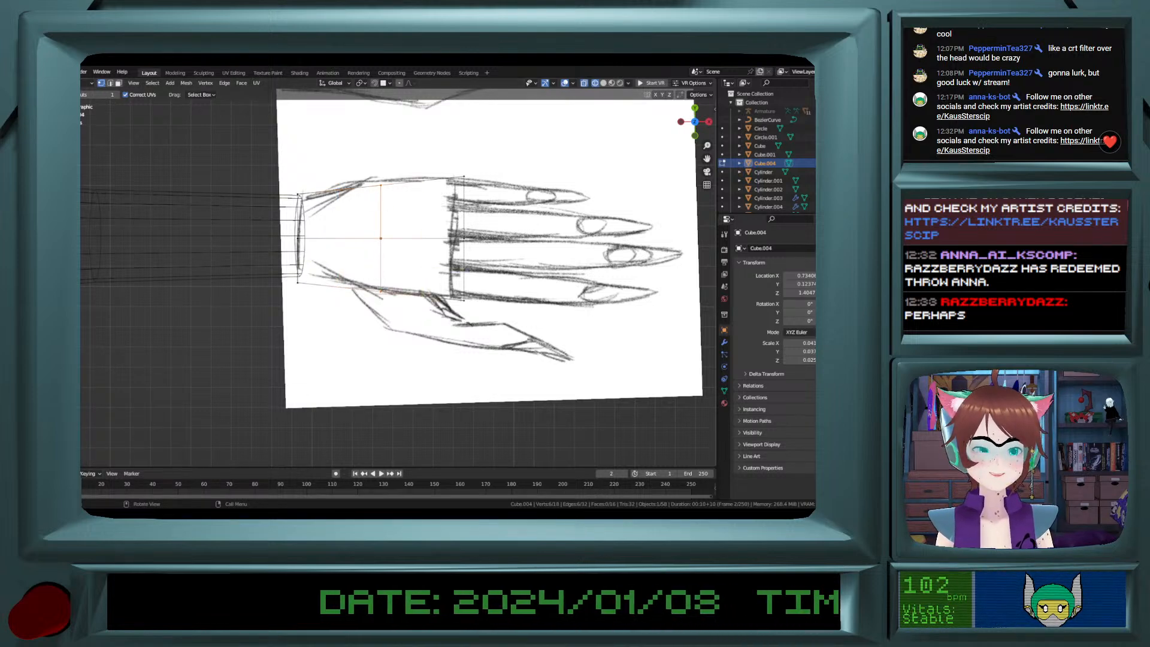
Move the crosswise loop along X toward the wrist, to where the sketched palm starts to widen.
key(shift+space)
key(g)
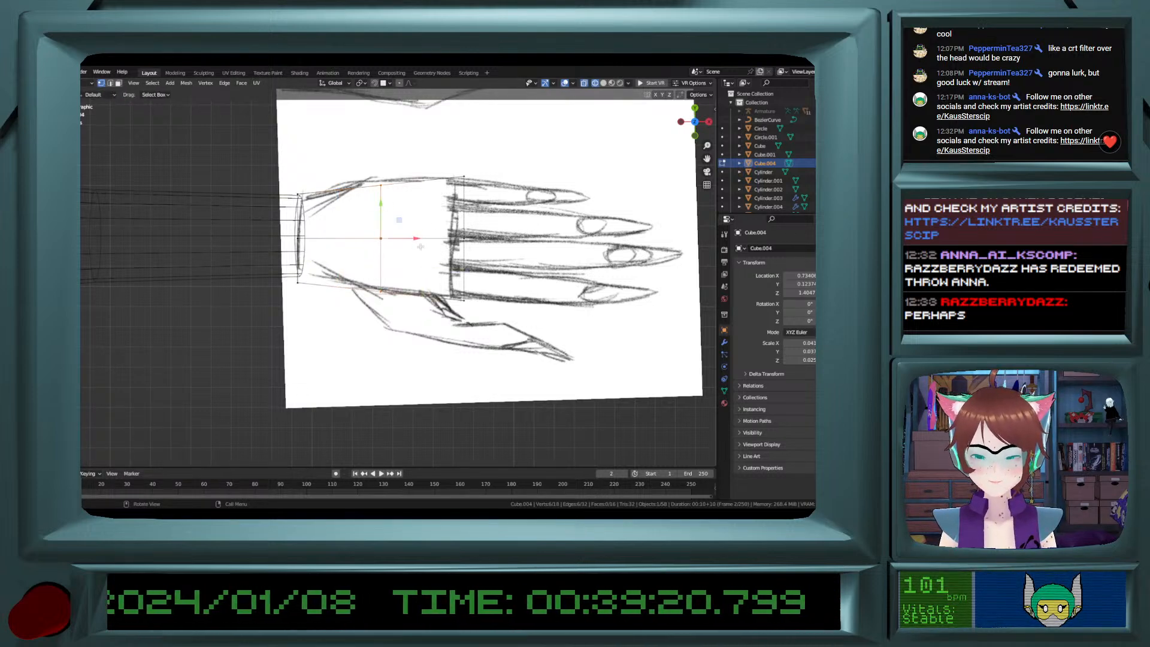
drag(405, 246, 350, 206)
key(ctrl+z)
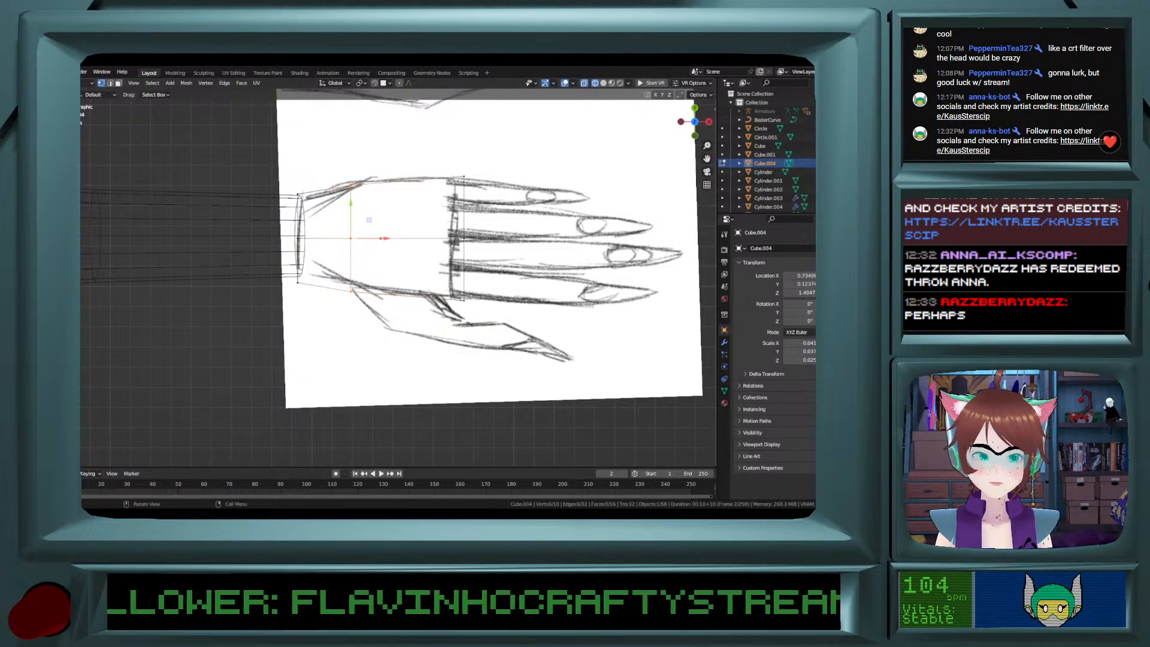
click(110, 83)
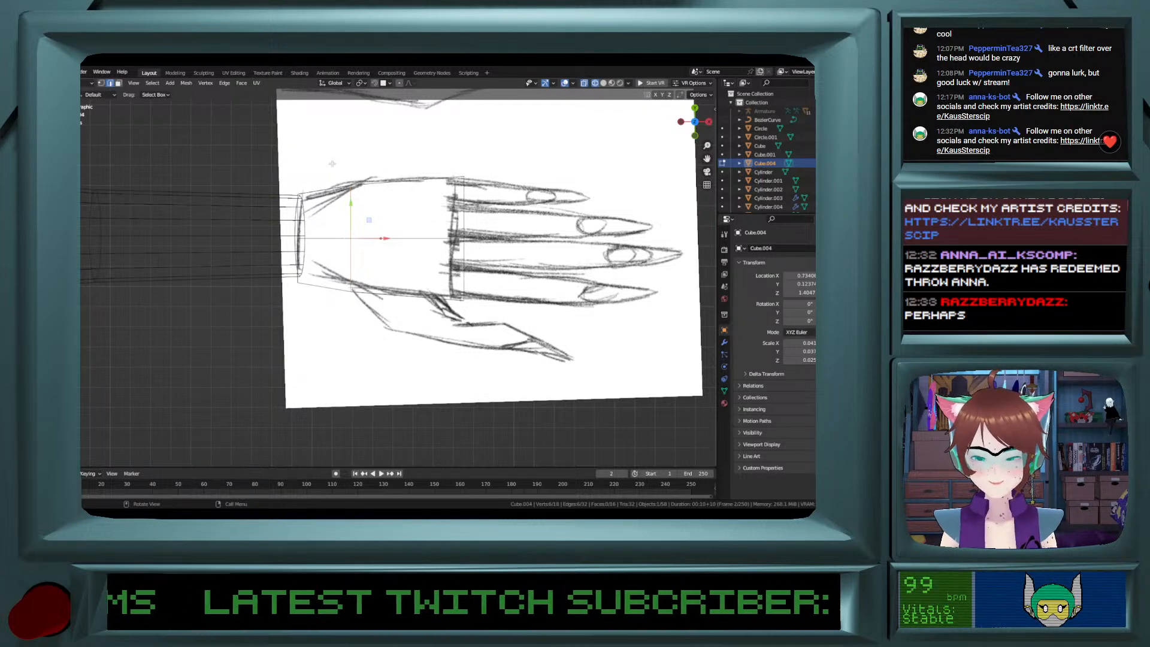
click(101, 84)
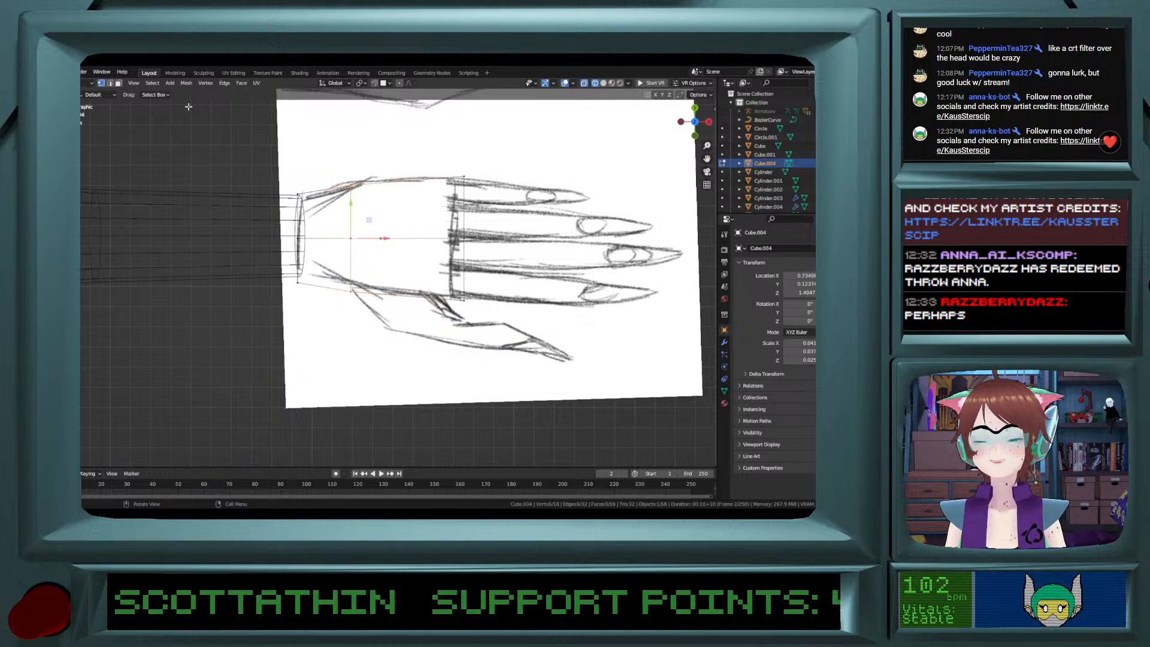
Add two more lengthwise loop cuts, one centred in each half of the palm, and return to the Move tool.
key(ctrl+r)
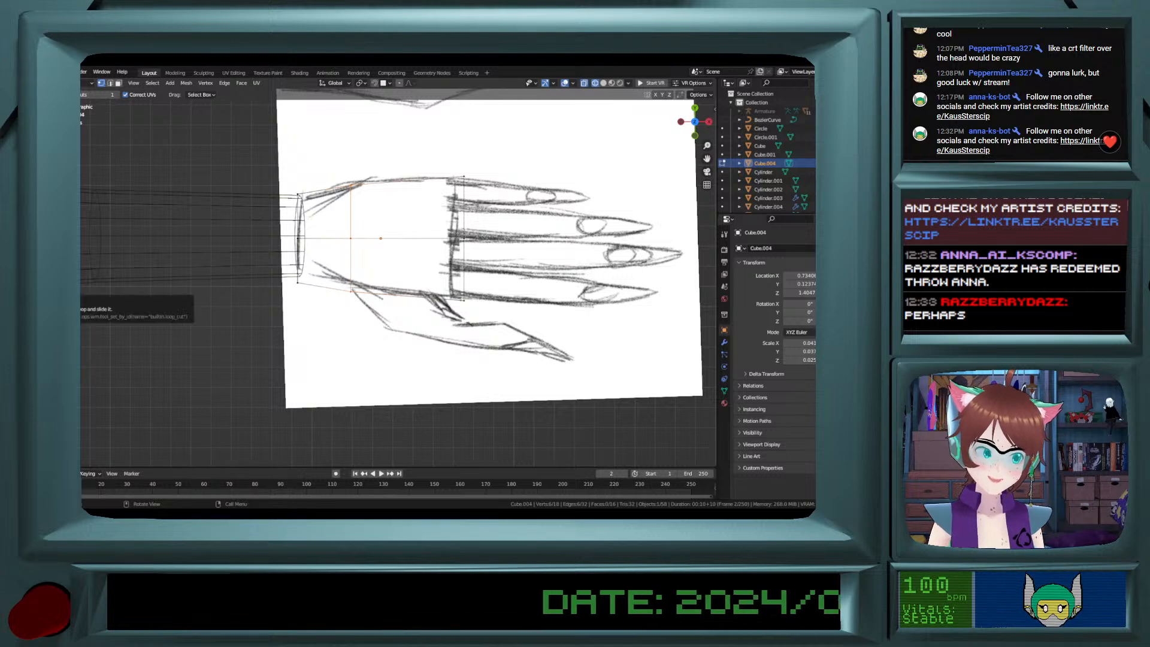
click(446, 199)
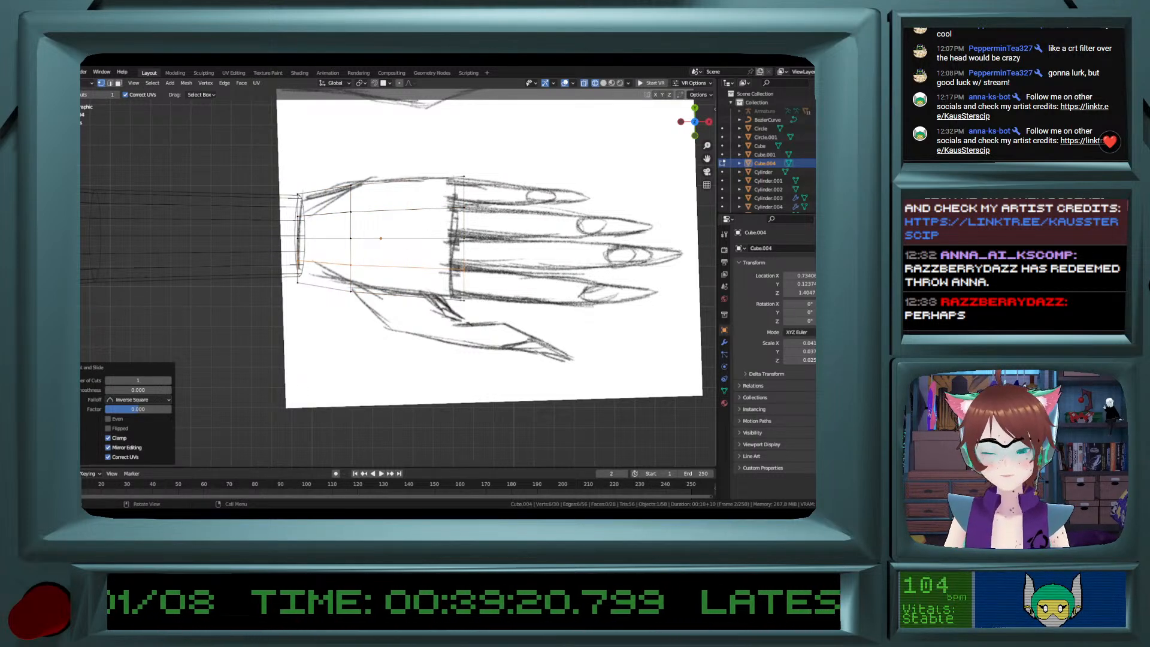
click(40, 144)
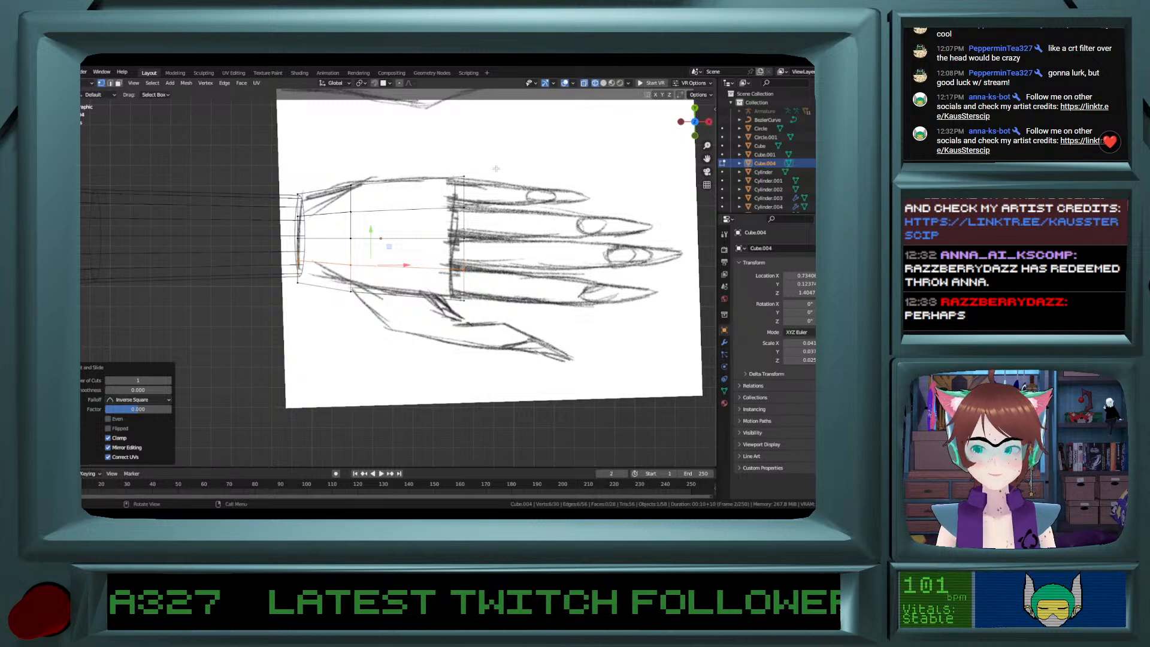
Select all knuckle-end vertices and move them along X about 0.0058 m back toward the wrist, onto the sketched knuckle line.
click(471, 178)
drag(464, 158, 501, 290)
click(472, 176)
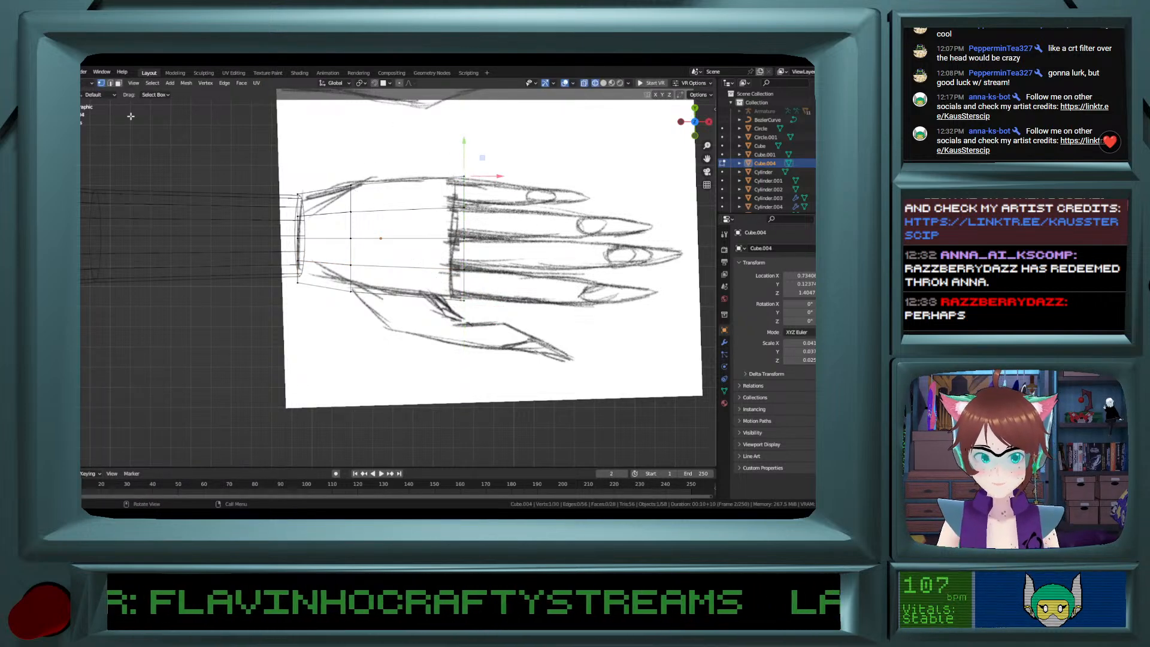
drag(441, 137, 534, 324)
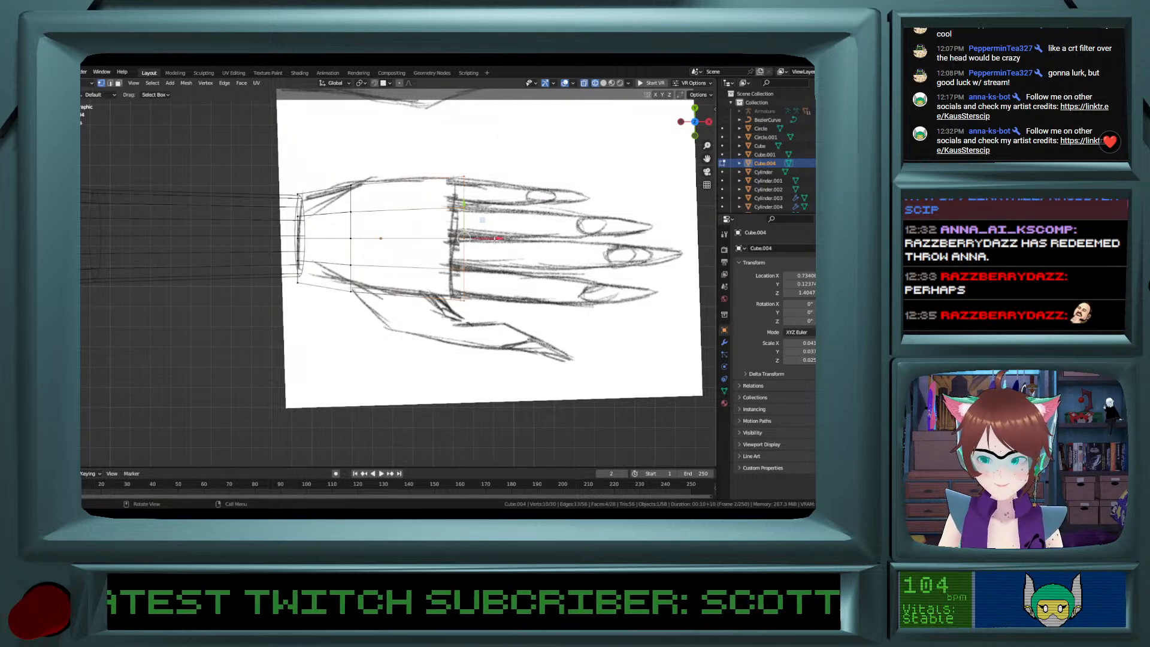
key(g)
key(x)
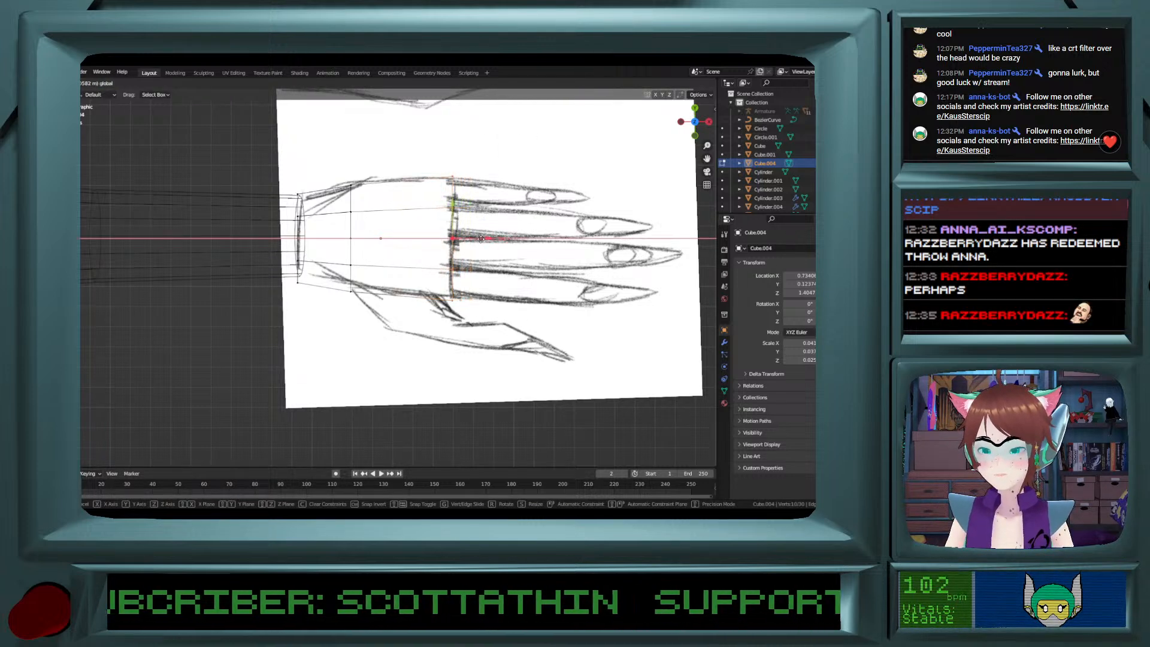
click(481, 239)
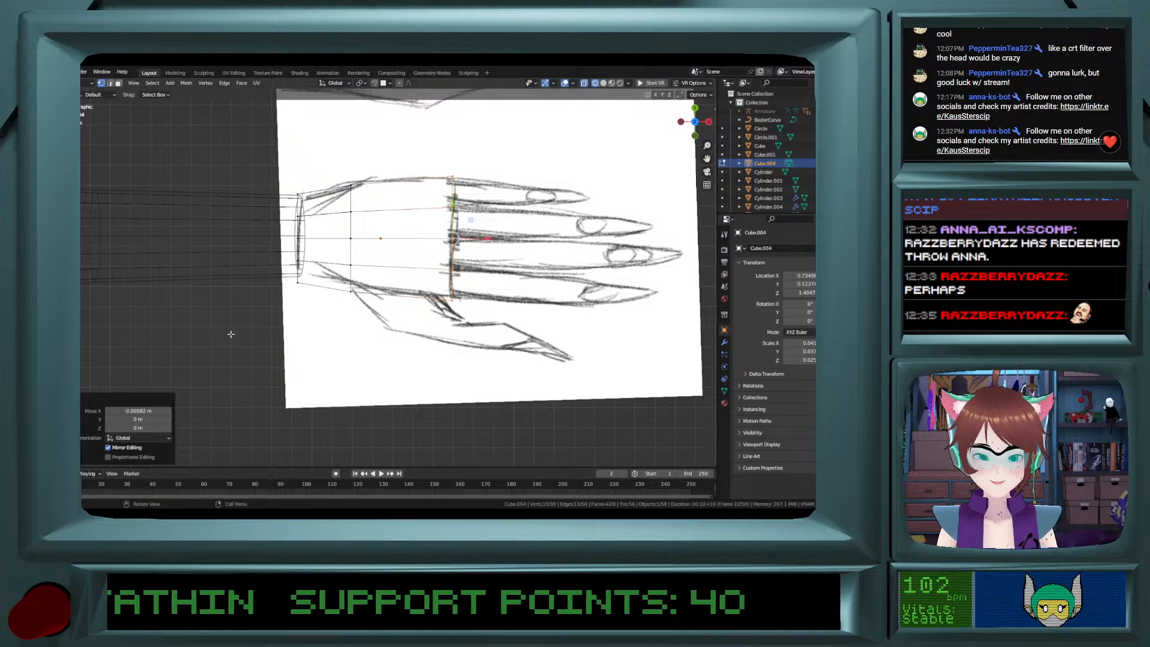
Switch the viewport to solid shading with X-ray, select the thumb-side palm face, and compare the block with the hand sketch.
middle_drag(376, 305, 392, 337)
click(391, 337)
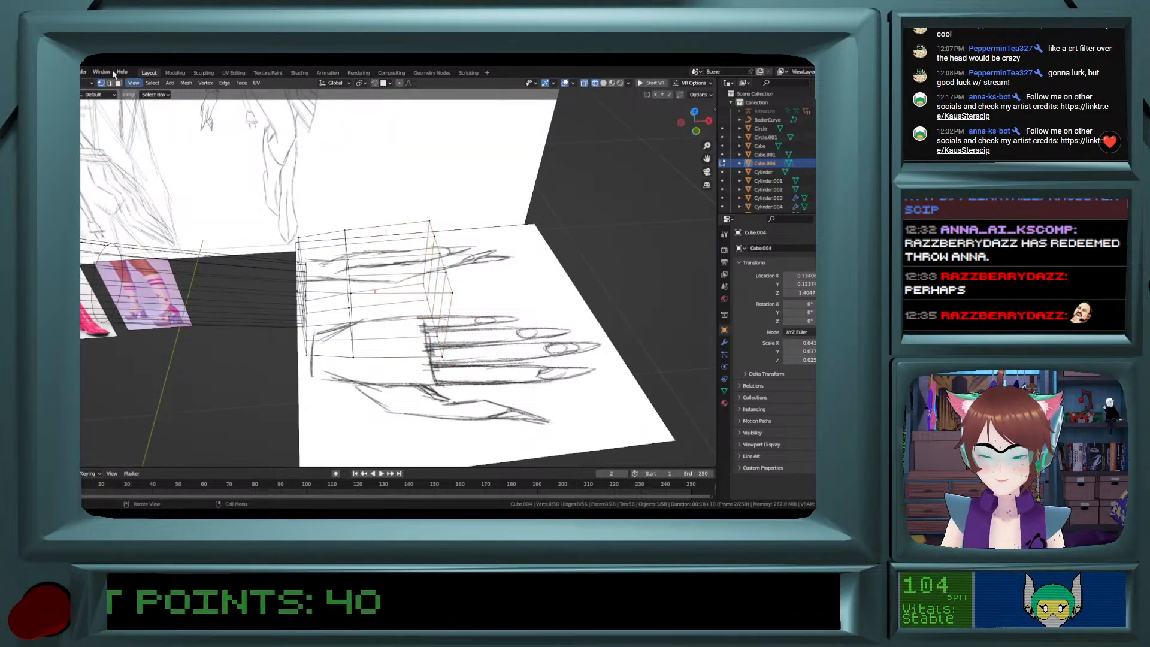
click(604, 83)
click(118, 84)
click(405, 307)
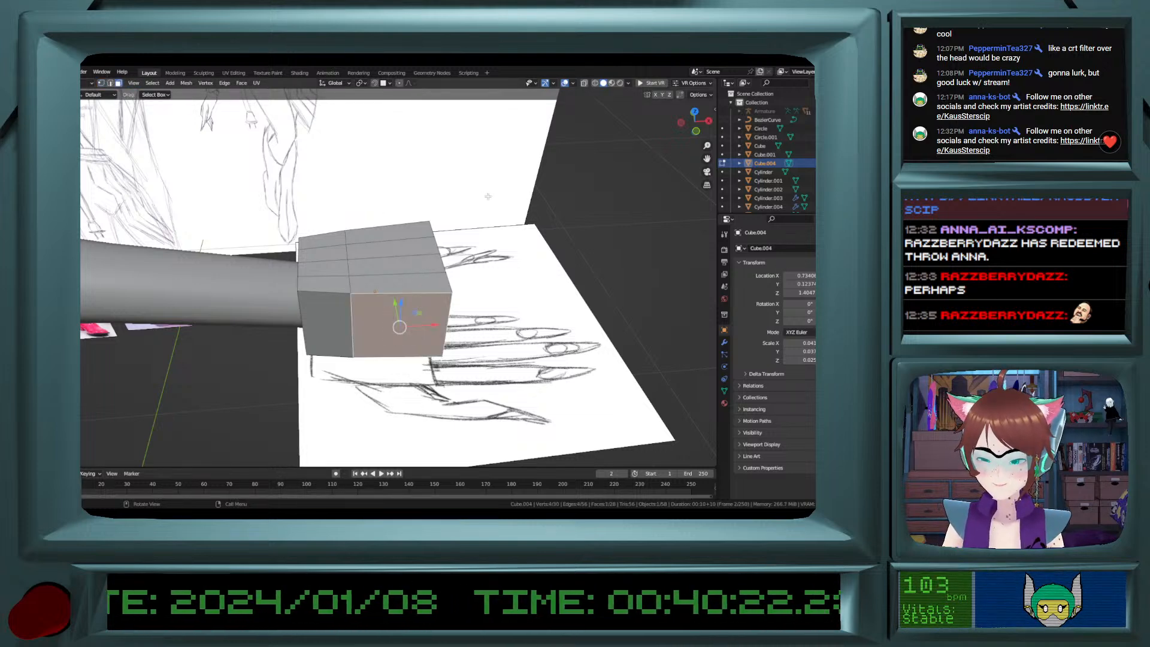
click(585, 83)
middle_drag(395, 271, 434, 314)
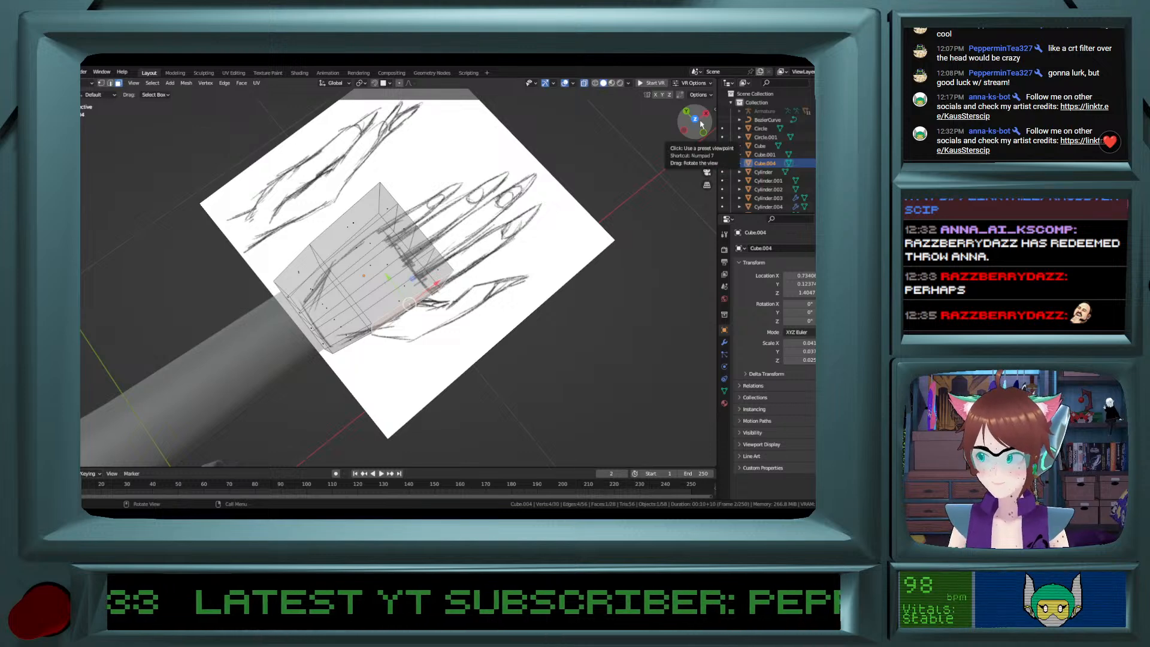
click(697, 119)
middle_drag(450, 248, 450, 245)
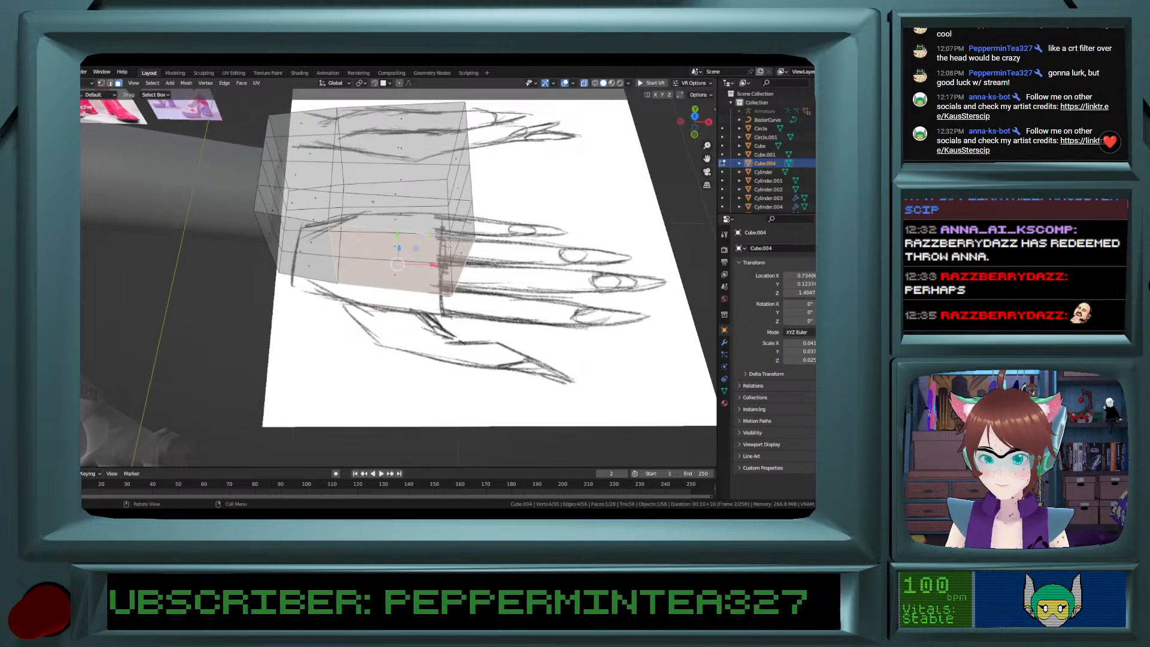
Return to vertex selection and, in front view, scale the whole palm mesh along Z by about 0.626 to thin it.
click(101, 83)
middle_drag(272, 194, 274, 139)
click(694, 125)
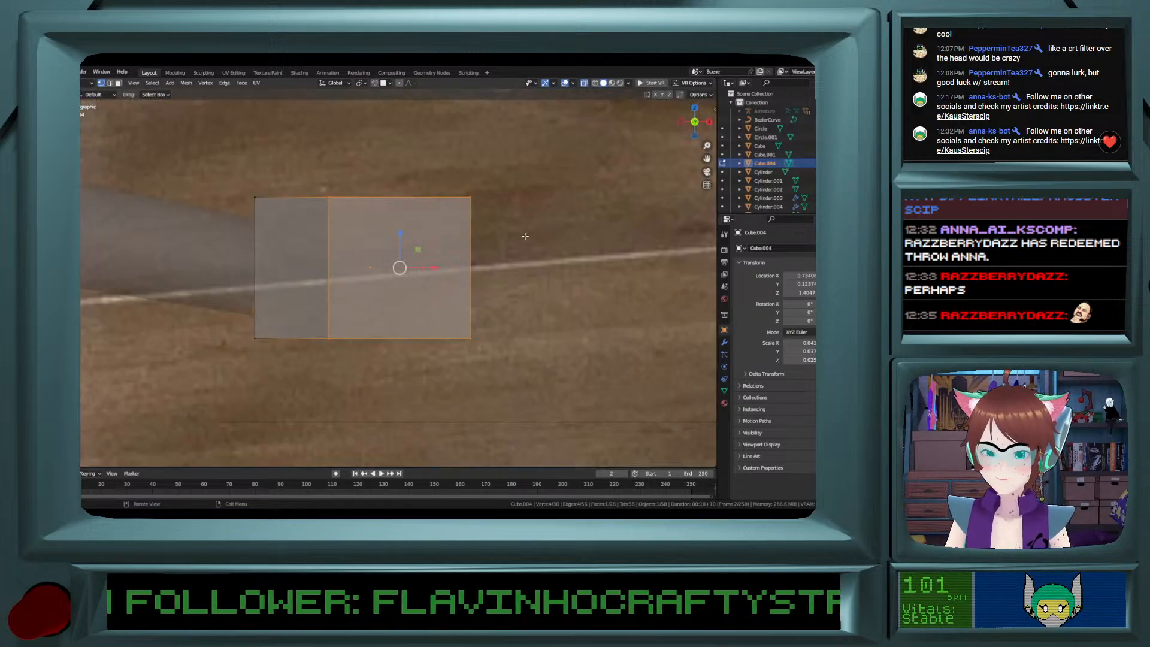
key(s)
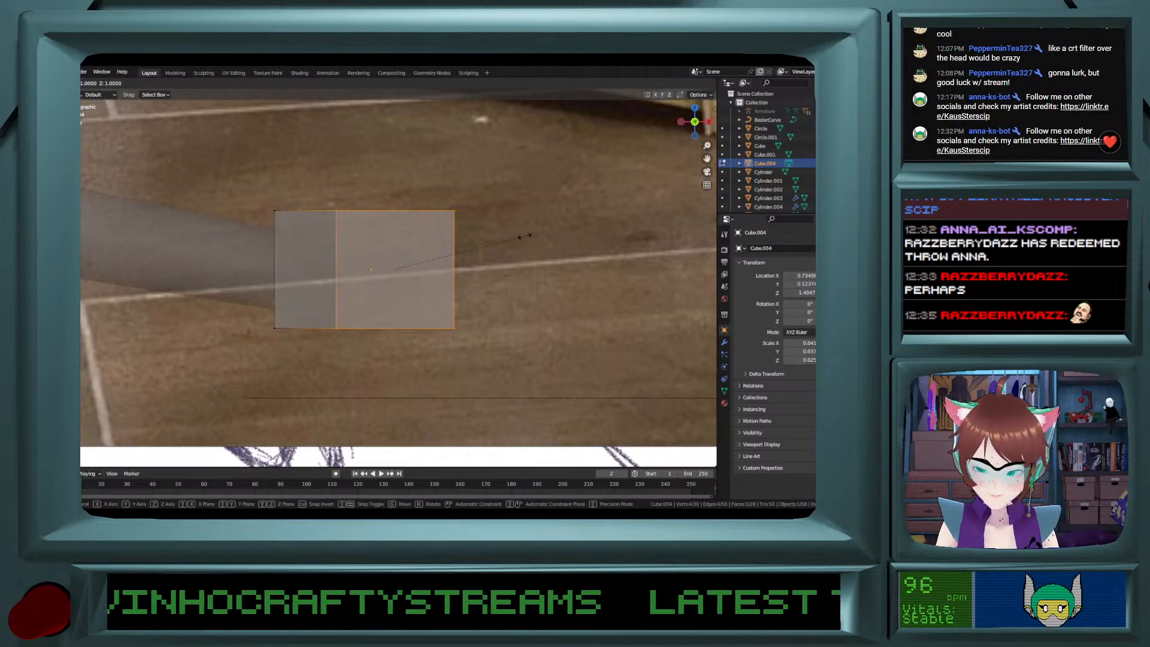
right_click(525, 236)
key(s)
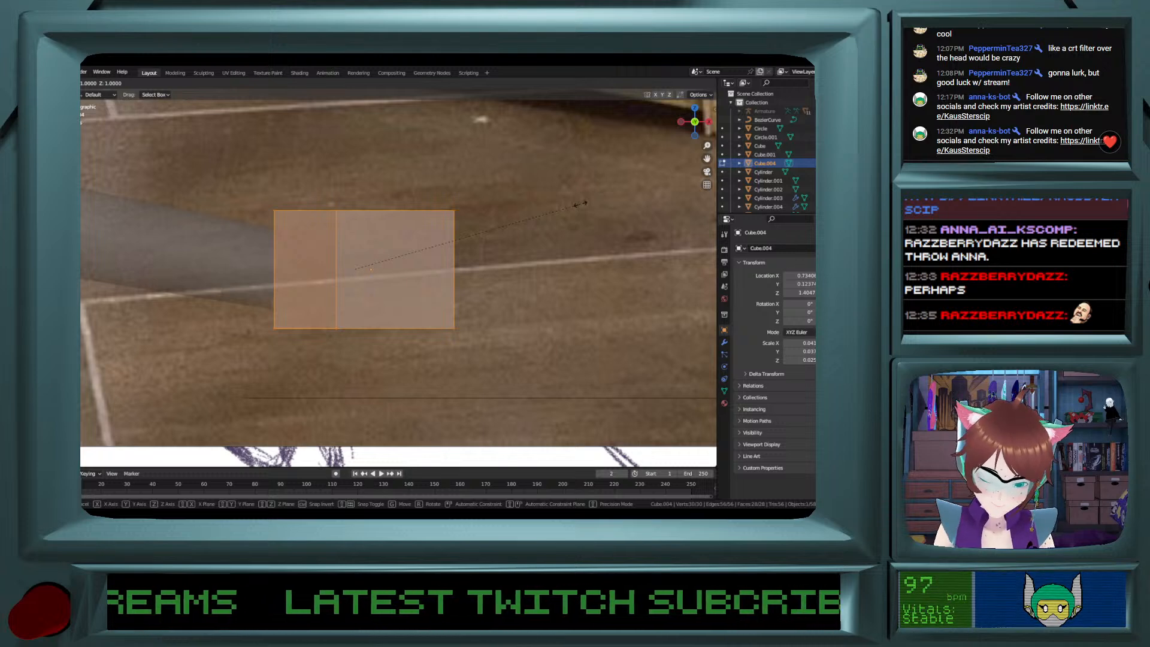
key(z)
click(495, 197)
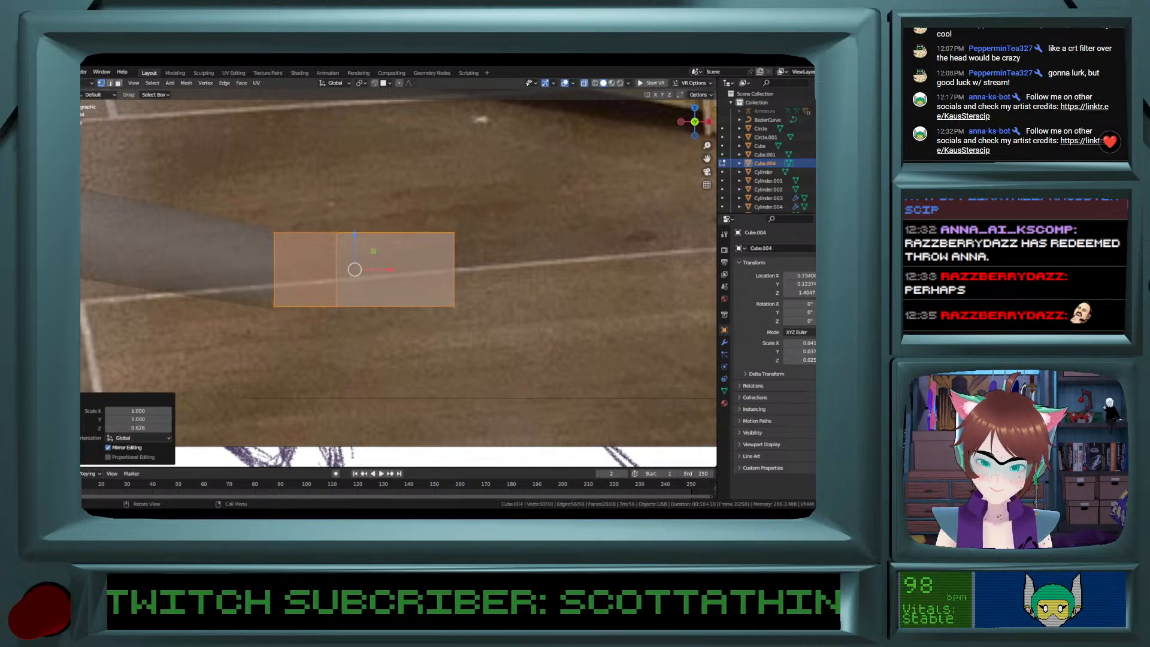
Add one centred horizontal loop cut halfway through the palm's thickness.
click(43, 303)
click(312, 269)
Examine the palm block's wrist end and how it meets the forearm.
middle_drag(289, 195, 389, 230)
scroll(396, 217, down, 8)
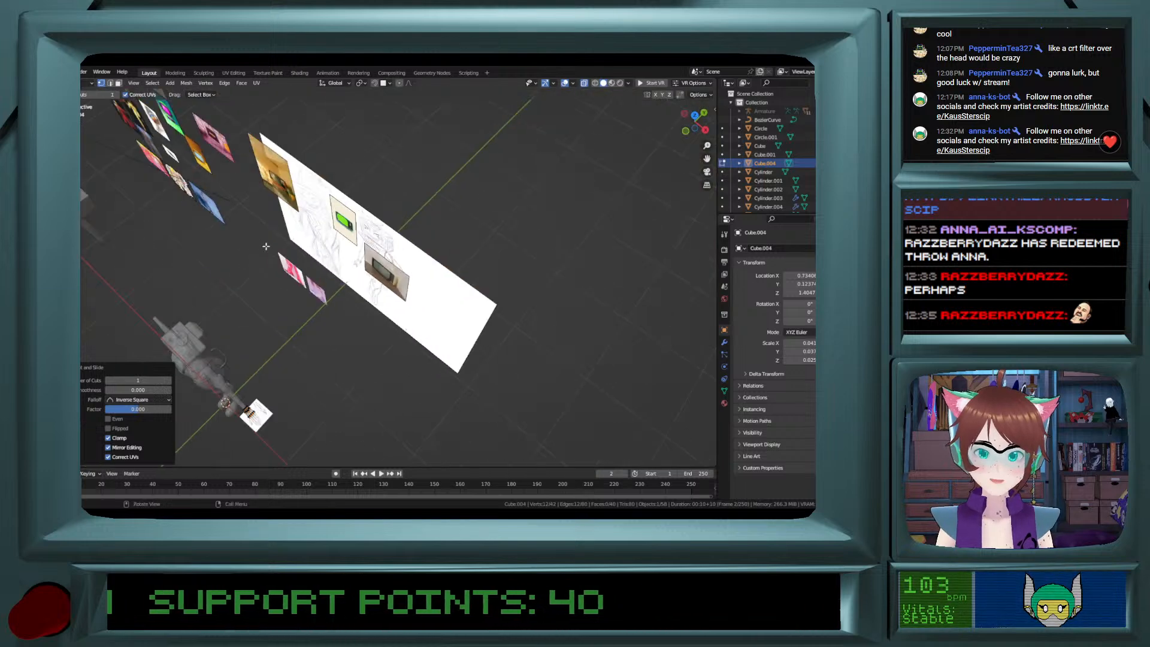
shift+middle_drag(348, 197, 342, 290)
shift+scroll(320, 301, down, 10)
shift+scroll(259, 333, down, 7)
scroll(242, 314, up, 7)
ctrl+scroll(245, 306, down, 8)
ctrl+scroll(247, 306, down, 10)
scroll(270, 309, down, 6)
ctrl+scroll(306, 314, up, 5)
scroll(313, 315, up, 4)
ctrl+scroll(313, 316, down, 3)
shift+scroll(323, 317, down, 2)
shift+scroll(330, 319, up, 4)
scroll(354, 324, up, 5)
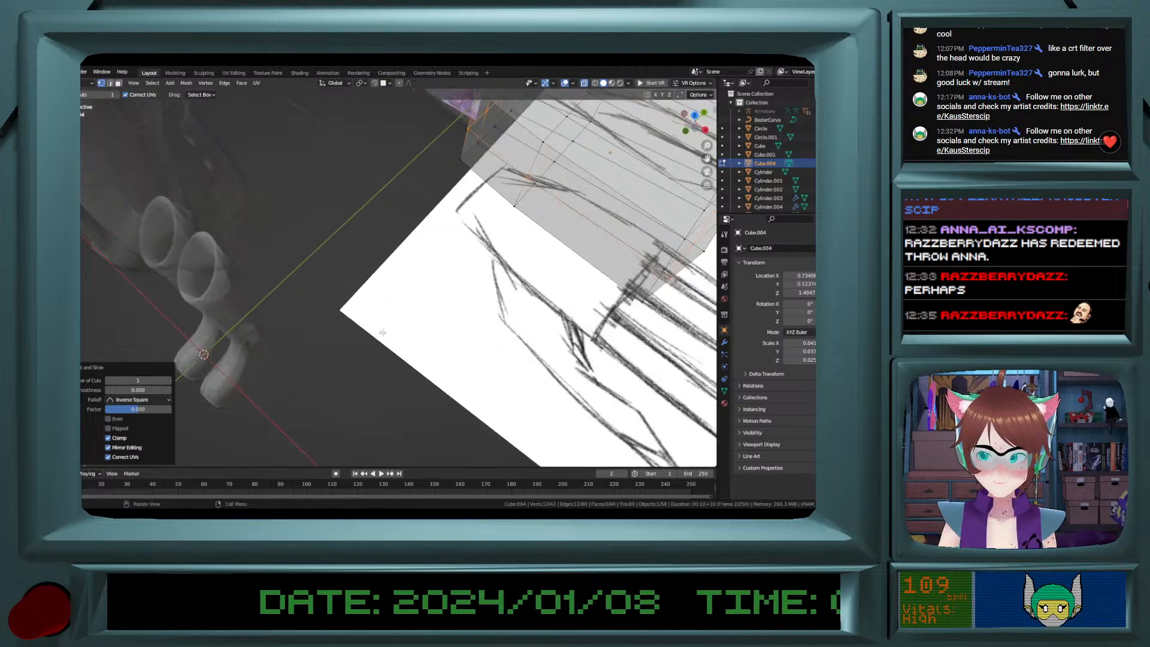
ctrl+scroll(382, 333, up, 4)
ctrl+scroll(383, 332, up, 5)
shift+scroll(383, 333, up, 12)
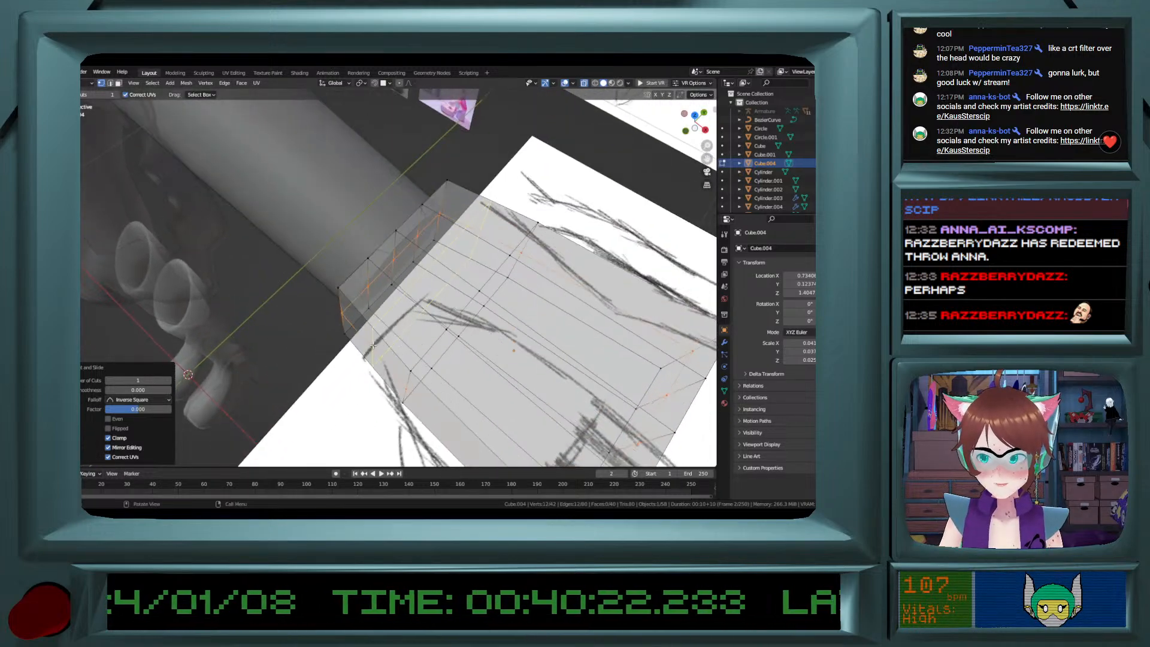
scroll(377, 334, down, 2)
middle_drag(369, 337, 402, 280)
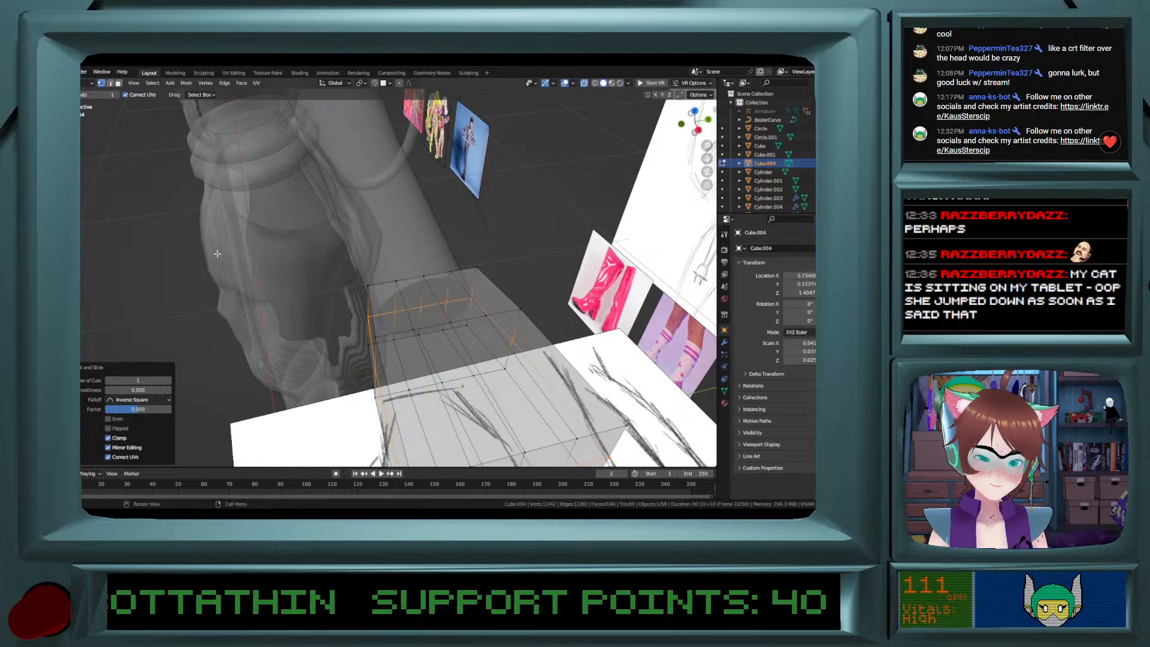
Delete the row of three interior vertices on the palm's wrist-end face to open it.
click(38, 146)
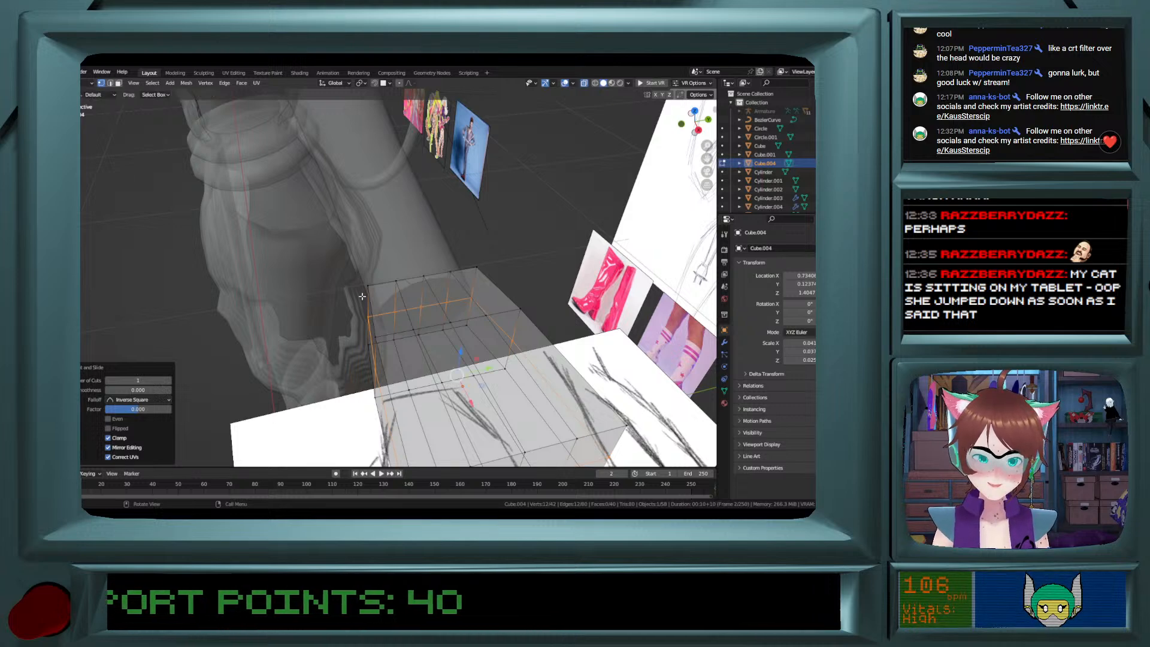
click(393, 311)
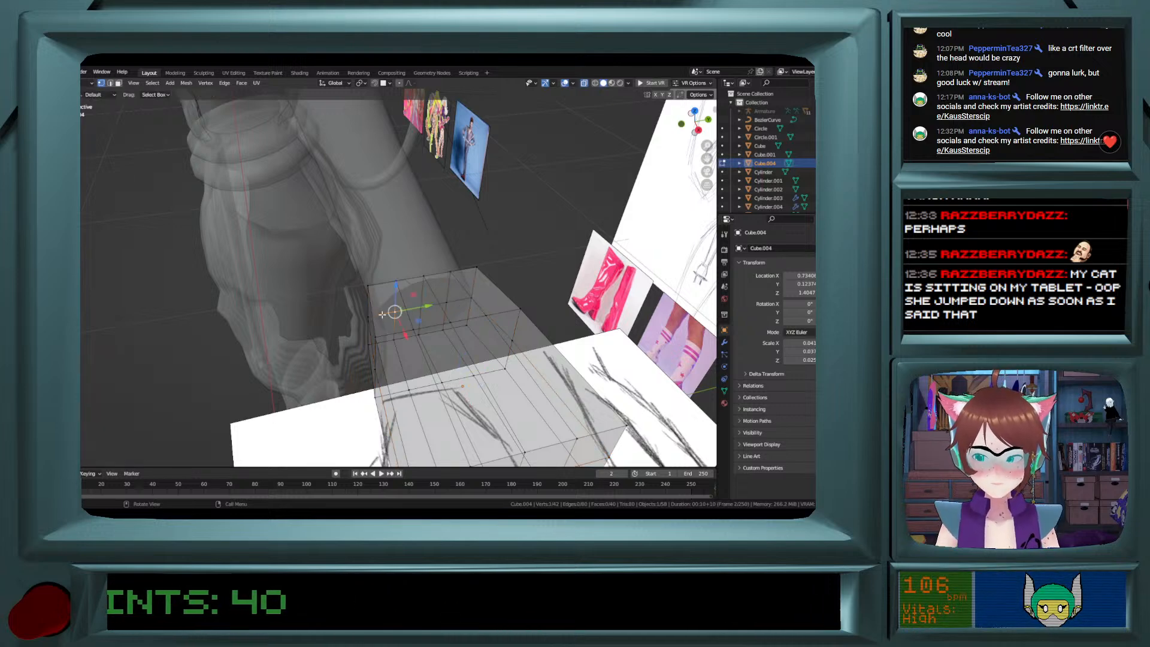
ctrl+click(456, 301)
key(x)
click(457, 302)
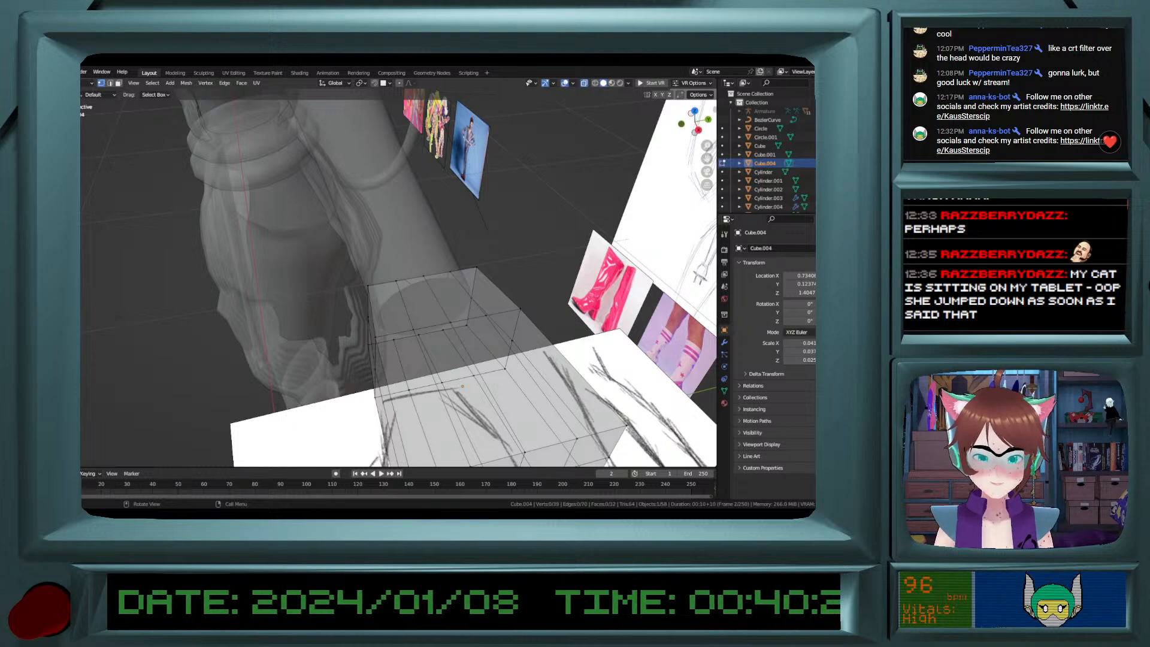
Select the four lengthwise corner edge loops of the palm block and scale them by about 0.82, excluding the X axis.
middle_drag(412, 327, 434, 312)
click(356, 300)
alt+click(360, 305)
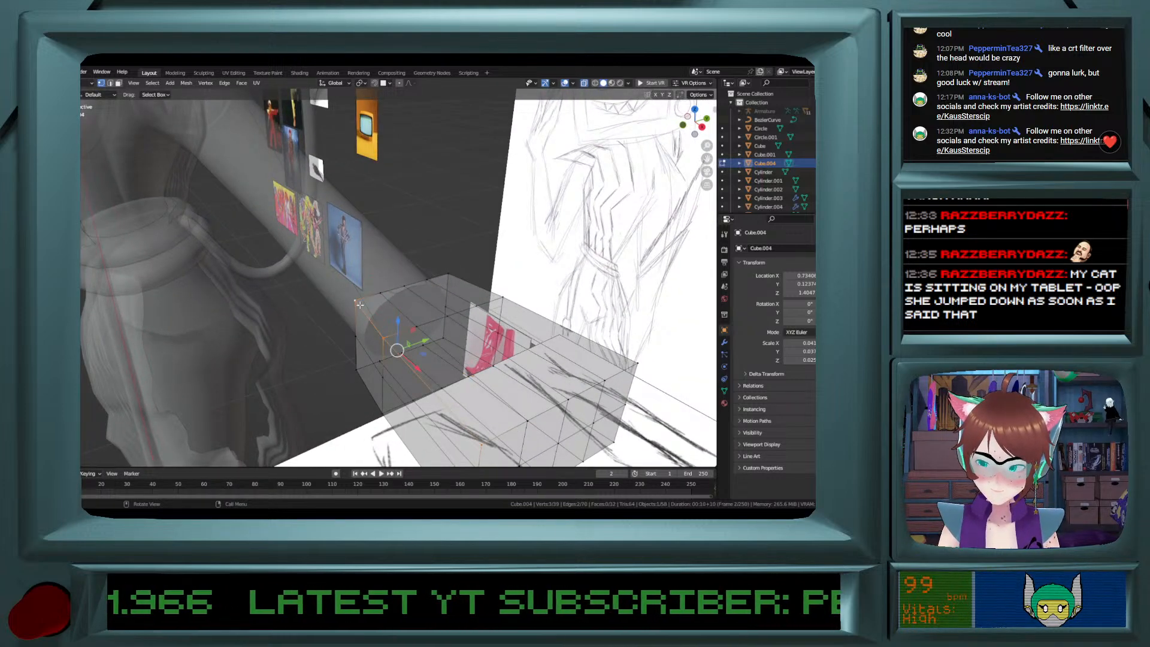
alt+shift+click(487, 290)
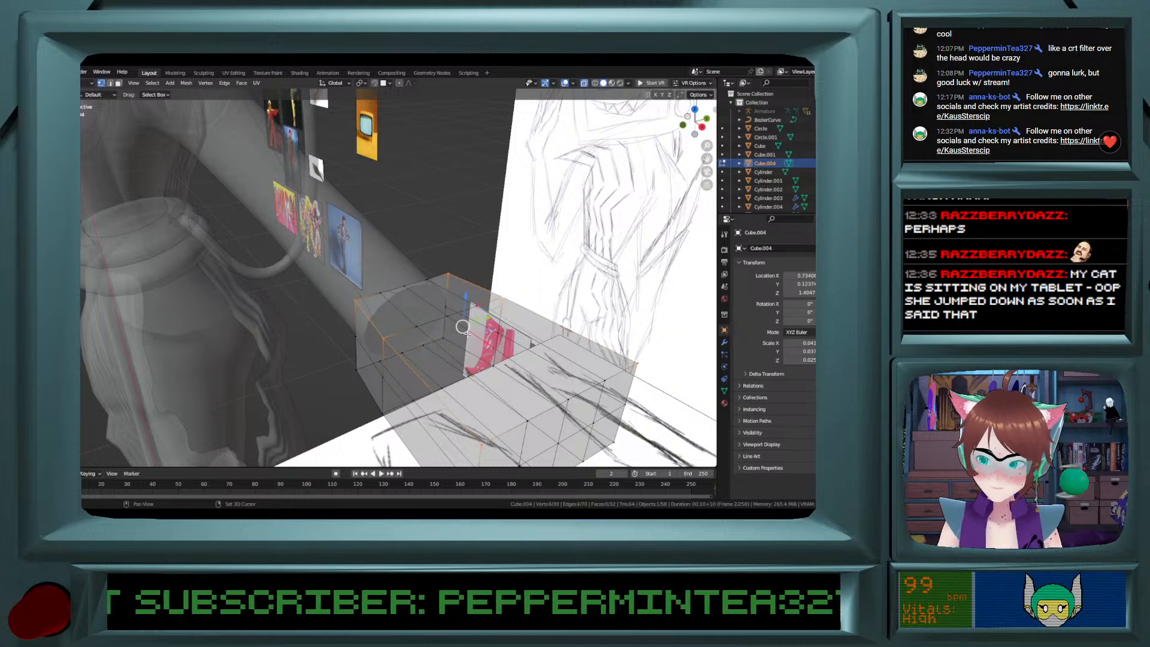
alt+shift+click(381, 402)
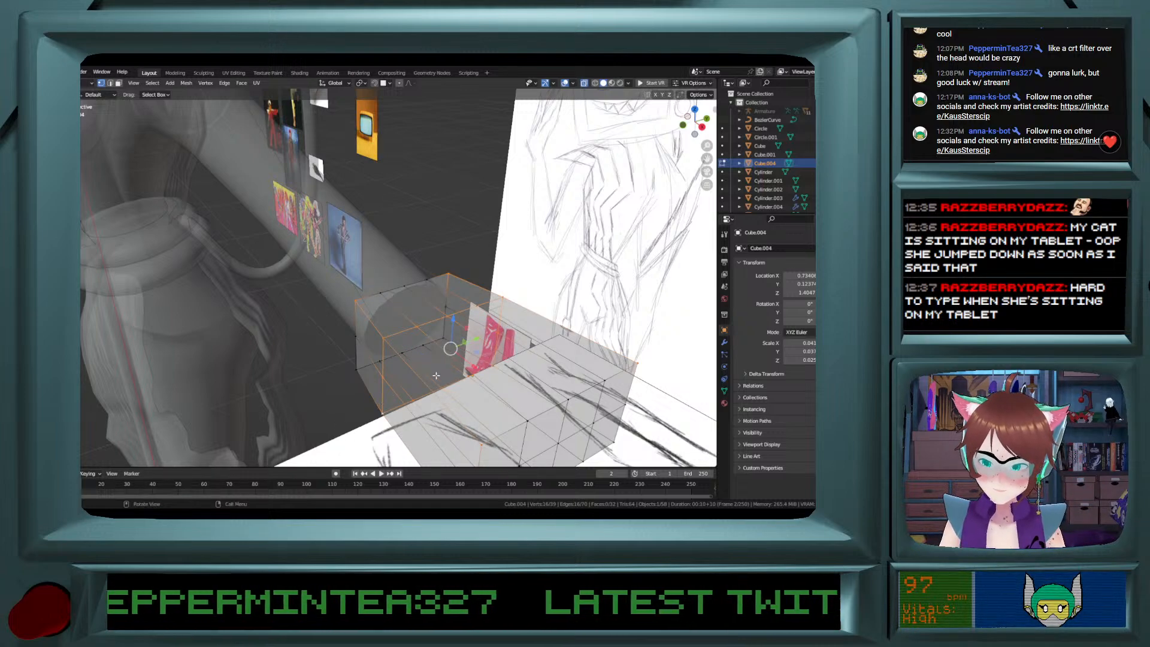
key(ctrl+z)
middle_drag(392, 386, 422, 417)
alt+shift+click(413, 423)
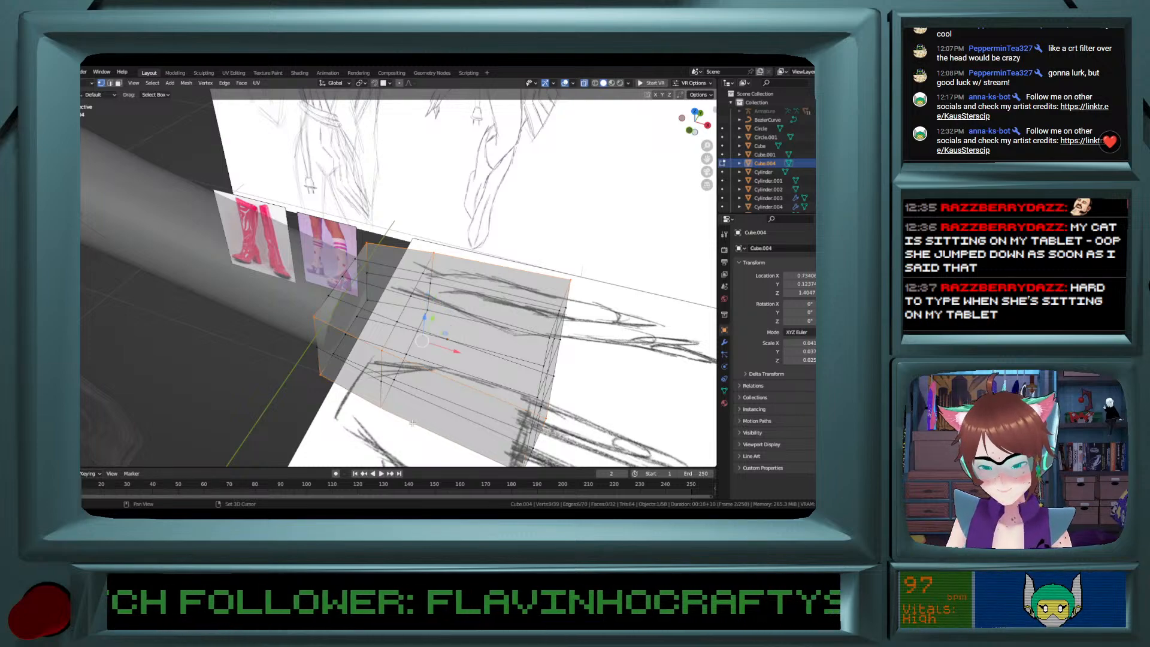
alt+shift+click(385, 303)
middle_drag(385, 304, 314, 256)
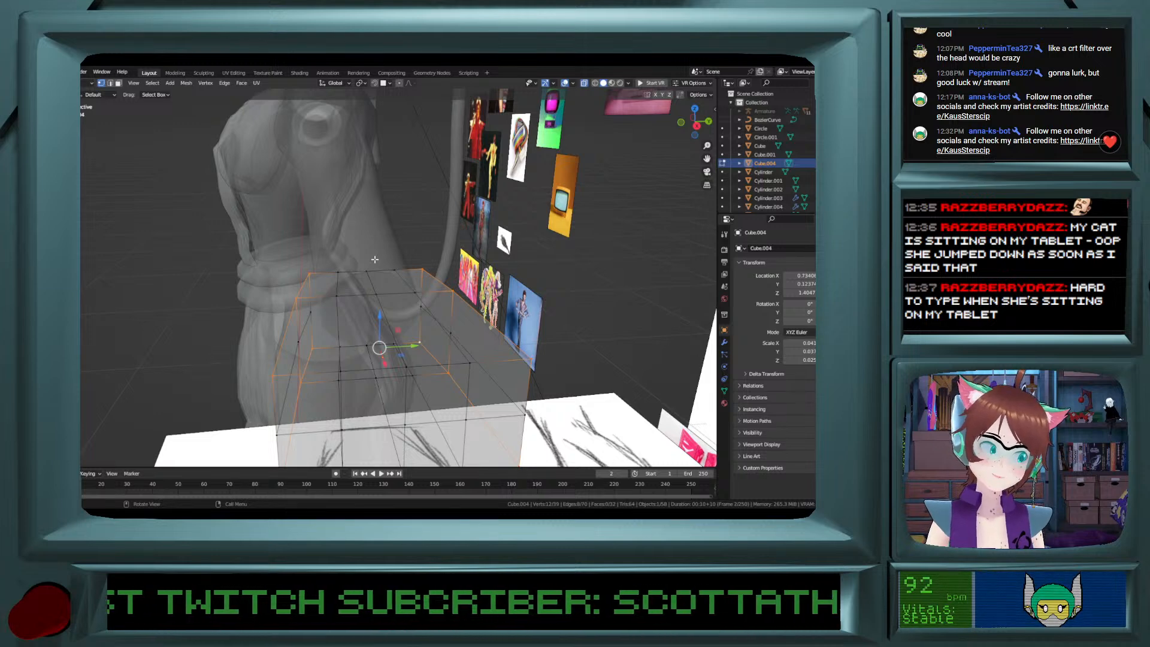
key(s)
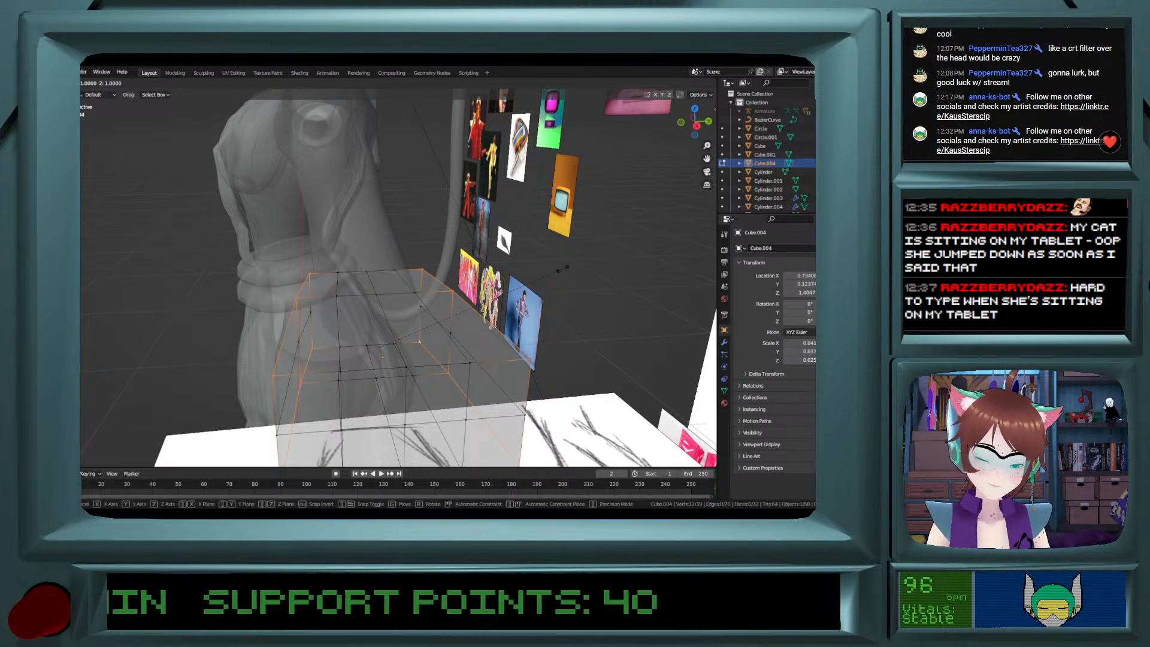
key(shift+x)
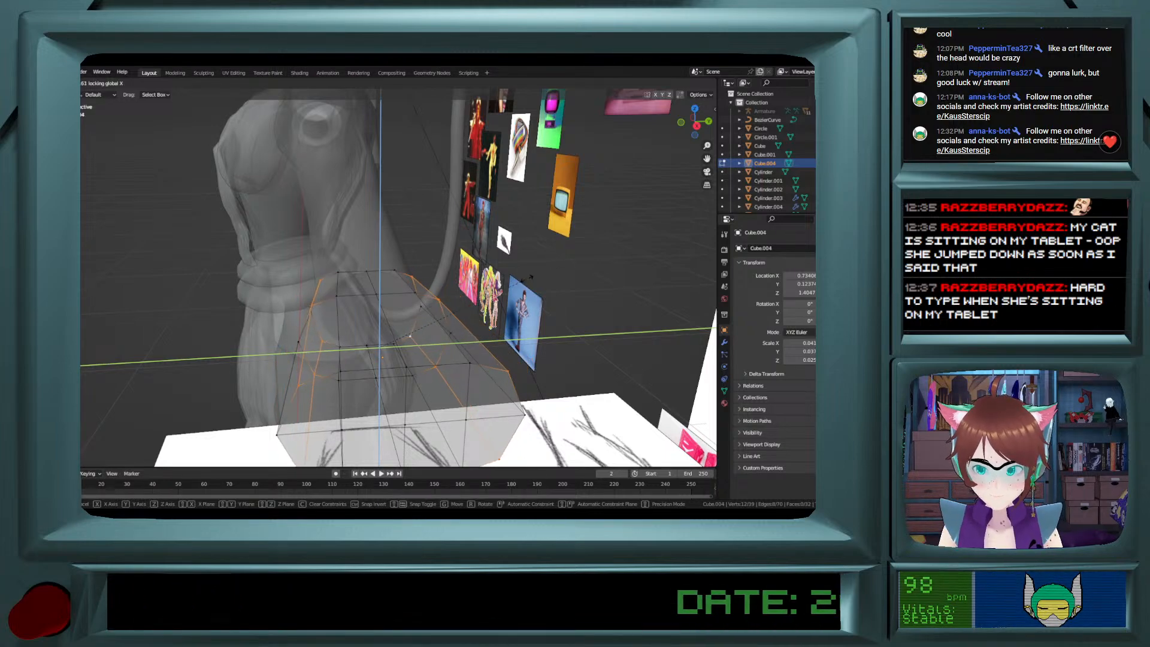
click(527, 275)
In vertex selection, select the bottom row at the palm's finger end and raise it about 0.0095 m along Z.
middle_drag(527, 275, 451, 366)
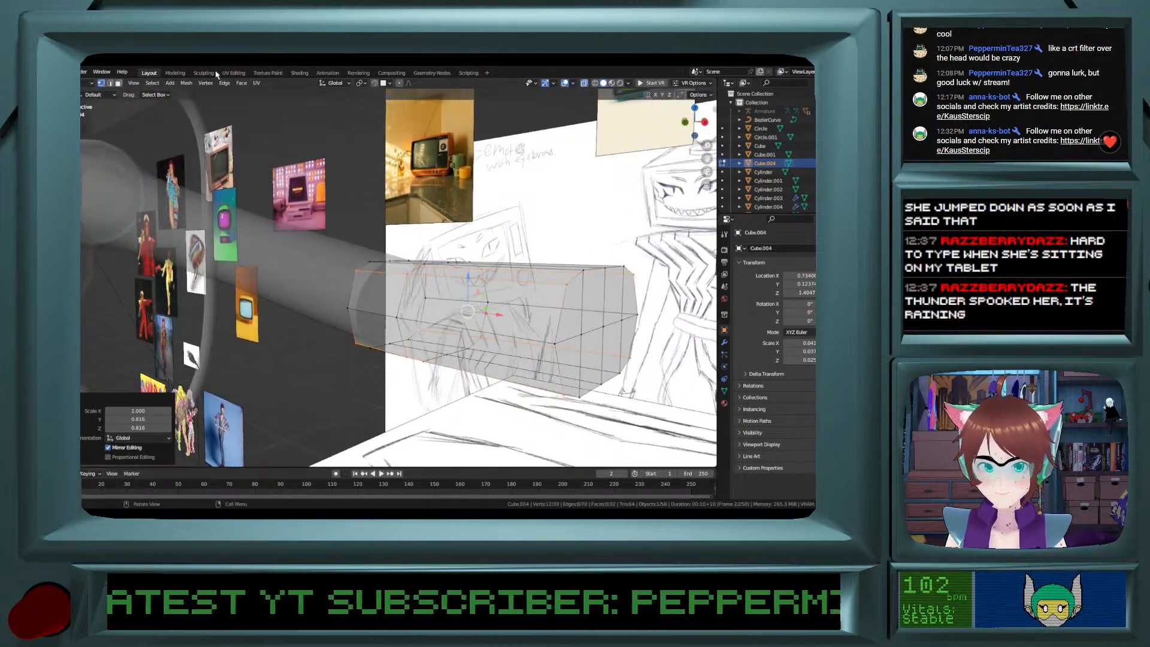
click(140, 104)
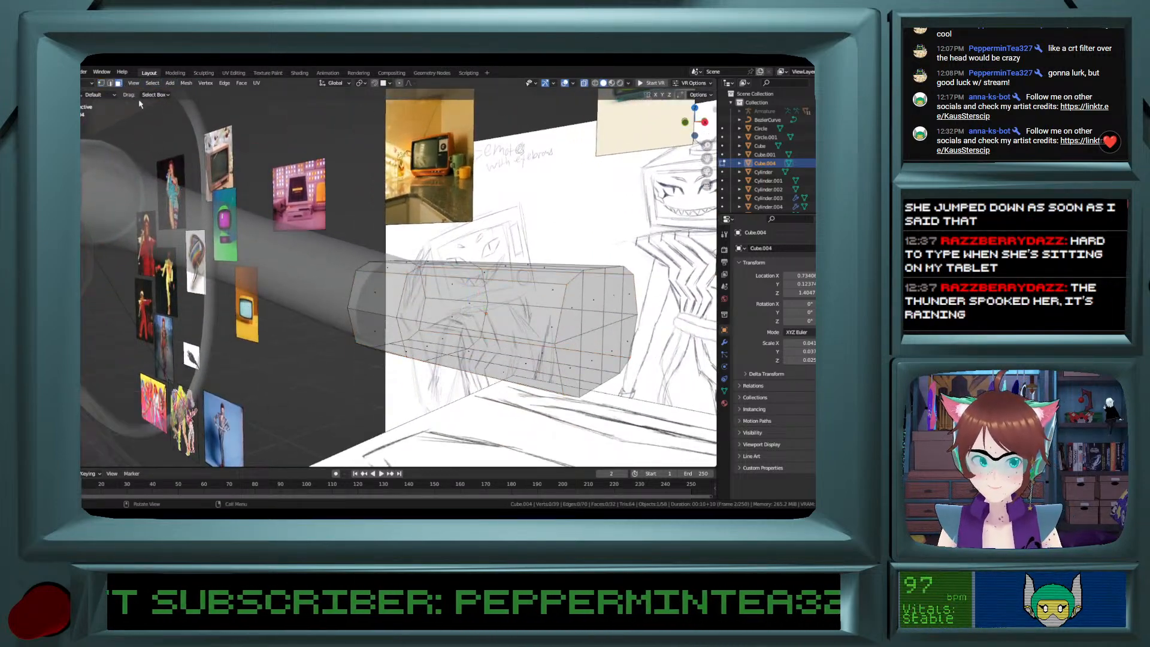
click(101, 83)
click(563, 389)
ctrl+click(631, 364)
drag(598, 356, 602, 321)
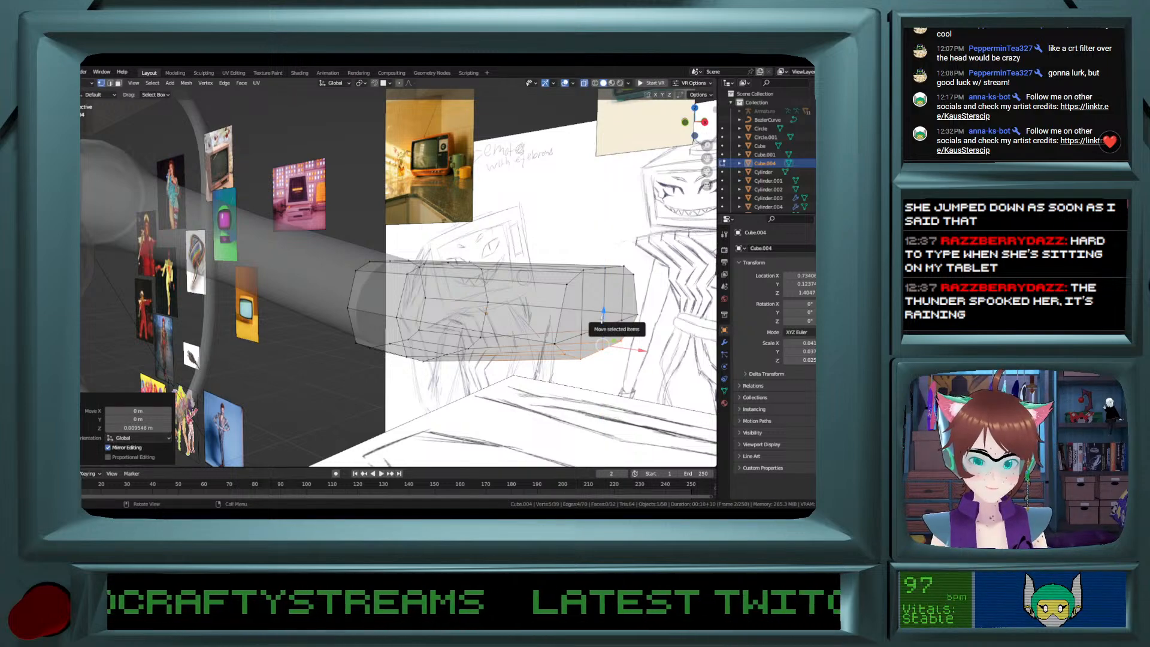
Select the middle vertex row across the palm's finger end and raise it about 0.0044 m along Z.
middle_drag(602, 316, 424, 323)
click(426, 315)
ctrl+click(666, 320)
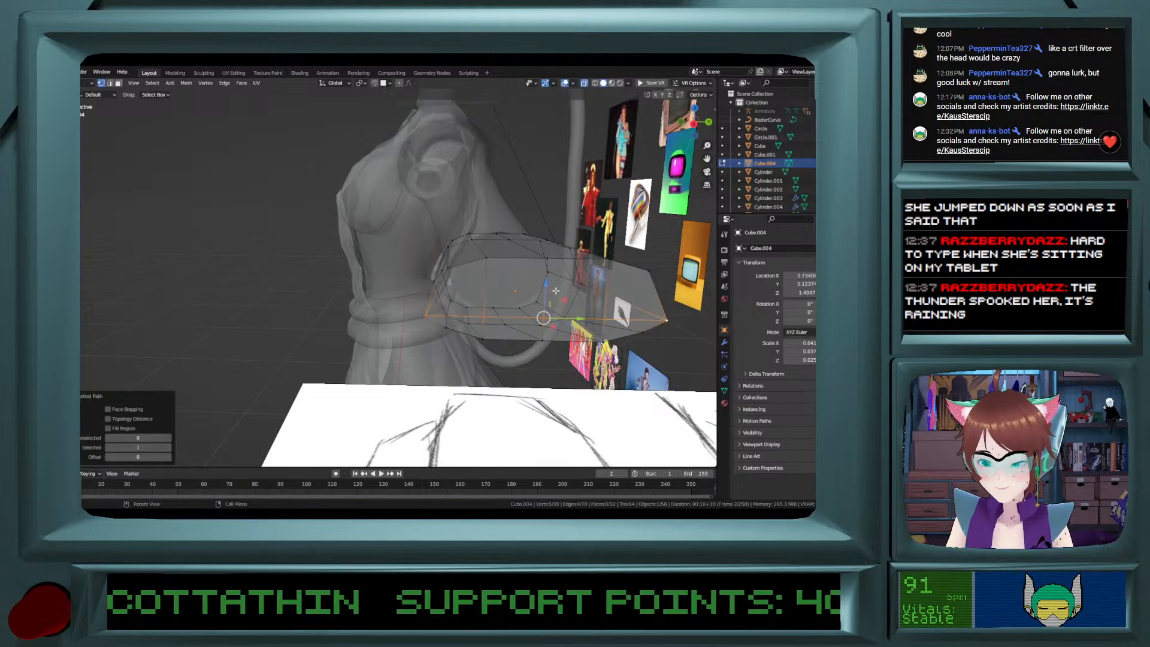
key(g)
key(z)
click(540, 270)
In front view, try a crosswise loop cut through the palm's finger-side section, slid most of the way toward the finger end.
middle_drag(540, 271, 598, 257)
ctrl+middle_drag(333, 274, 335, 241)
shift+middle_drag(266, 229, 317, 228)
shift+scroll(316, 228, up, 3)
scroll(315, 226, up, 4)
scroll(315, 225, down, 7)
scroll(315, 225, up, 5)
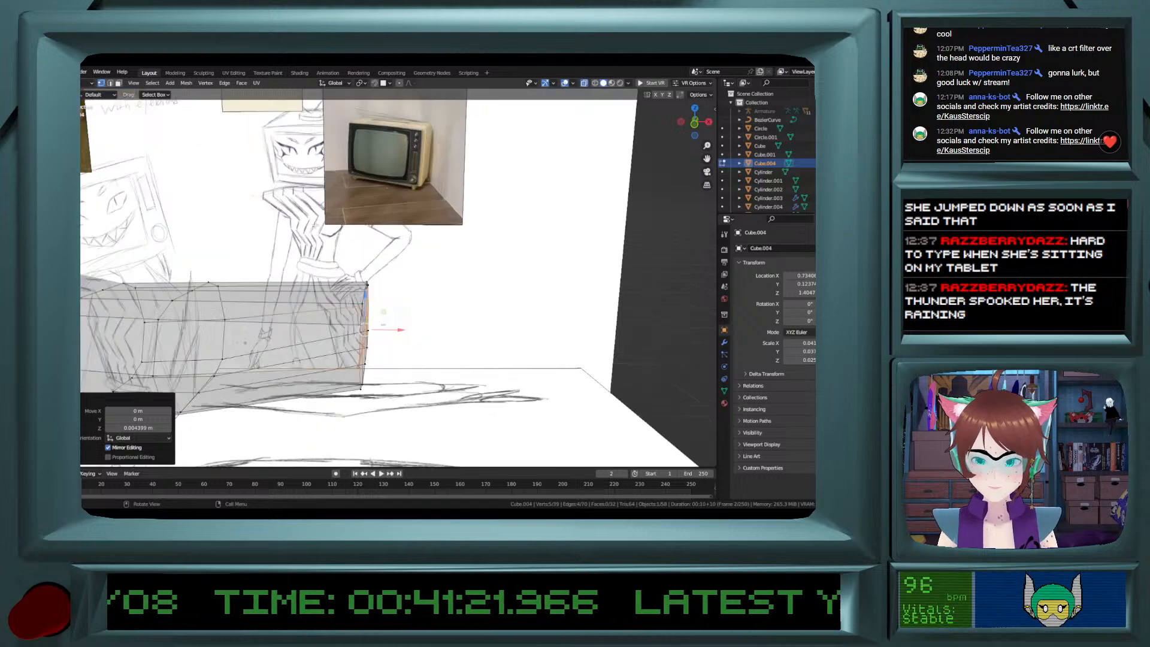
shift+middle_drag(315, 225, 372, 195)
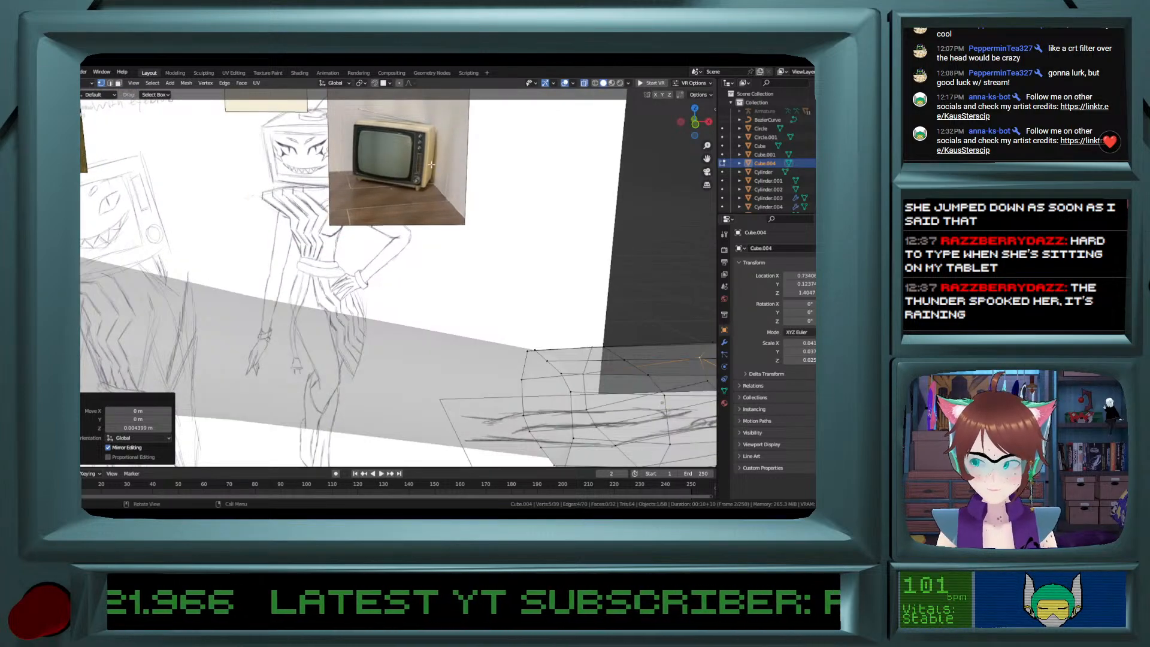
click(696, 125)
scroll(354, 171, up, 1)
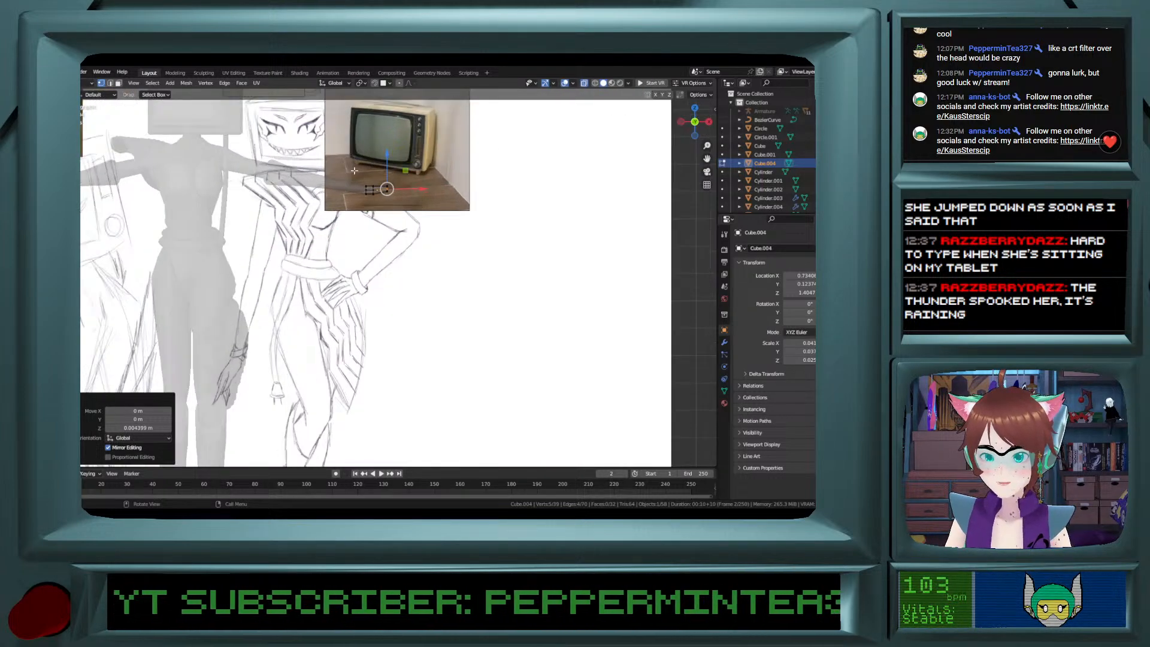
scroll(354, 171, up, 1)
ctrl+scroll(350, 179, up, 4)
shift+scroll(336, 215, up, 4)
scroll(324, 246, up, 3)
shift+scroll(322, 250, up, 3)
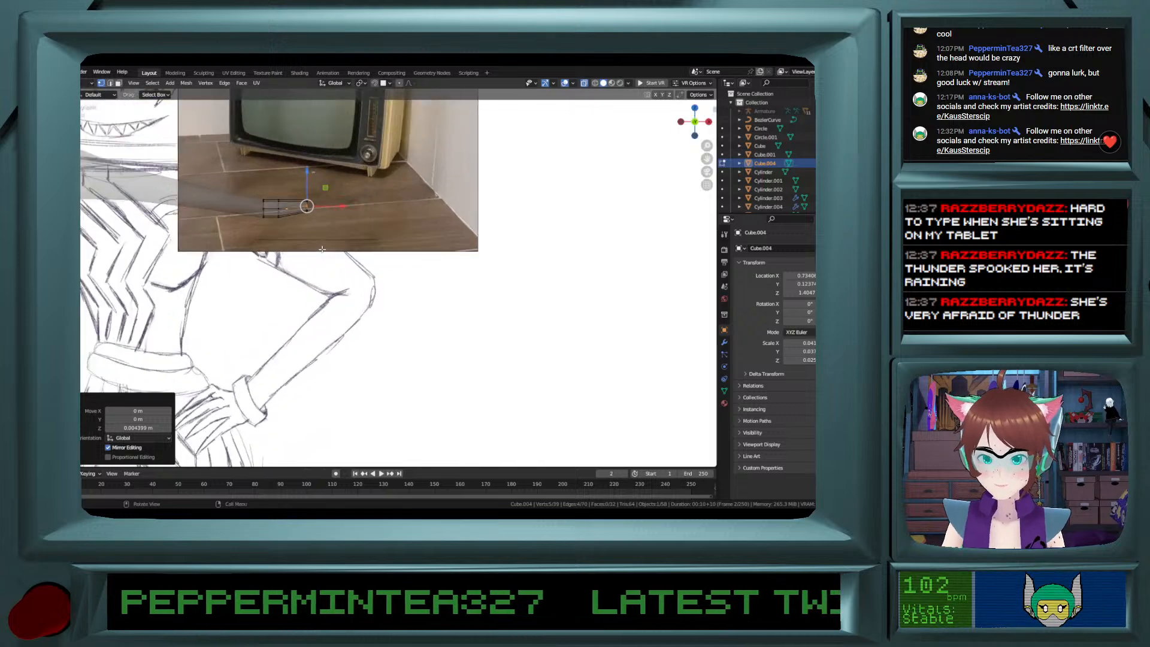
scroll(322, 250, up, 5)
ctrl+scroll(322, 250, down, 4)
shift+scroll(321, 249, up, 13)
shift+scroll(318, 249, up, 4)
ctrl+scroll(313, 259, up, 2)
scroll(306, 269, up, 4)
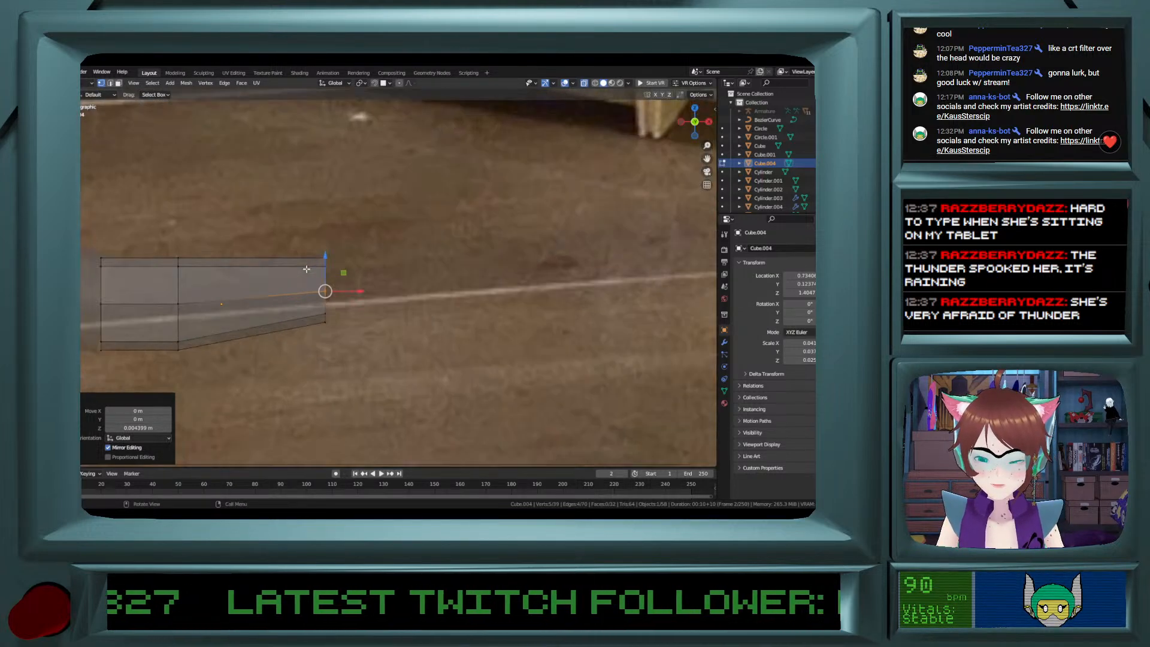
ctrl+scroll(306, 269, down, 5)
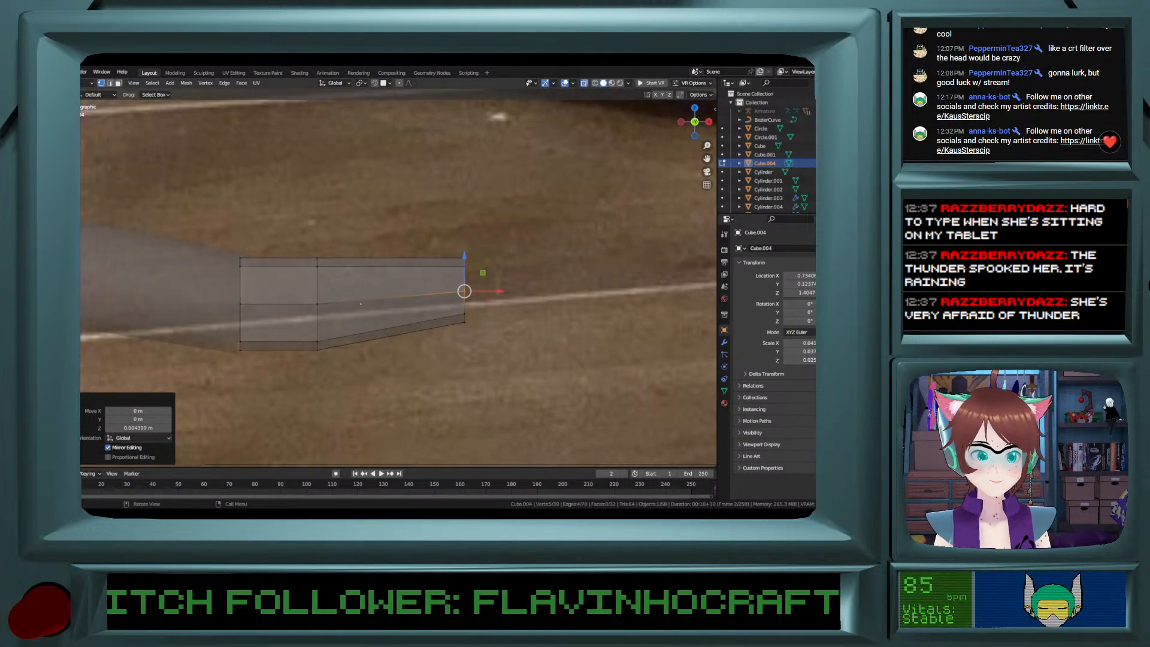
key(ctrl+r)
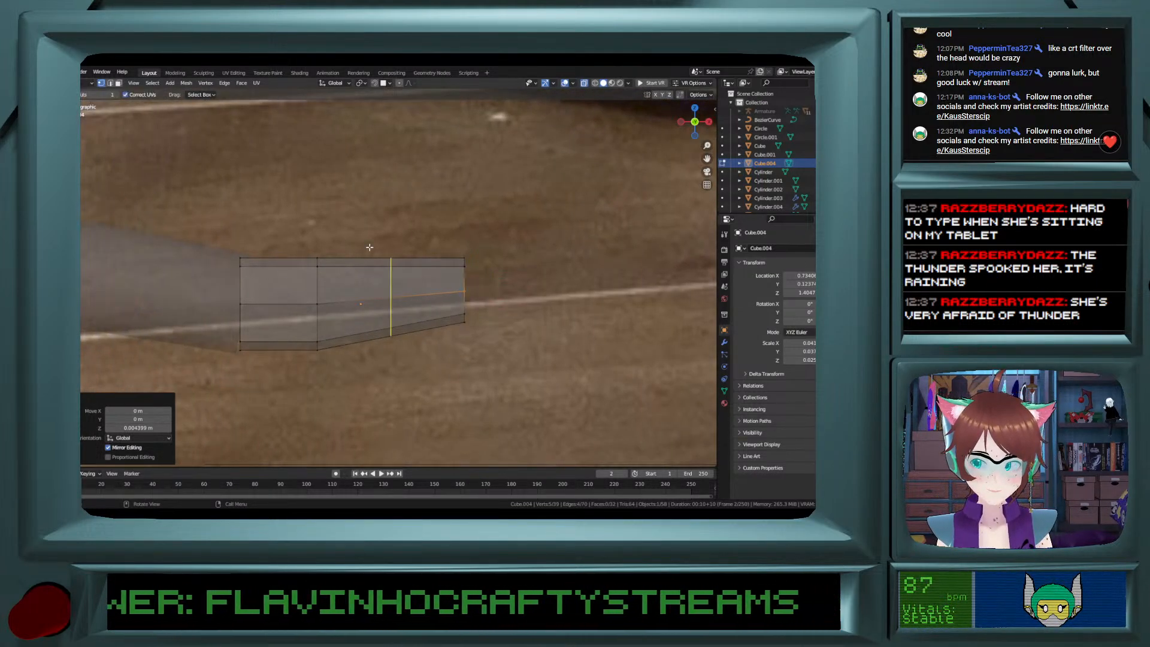
click(415, 248)
click(413, 252)
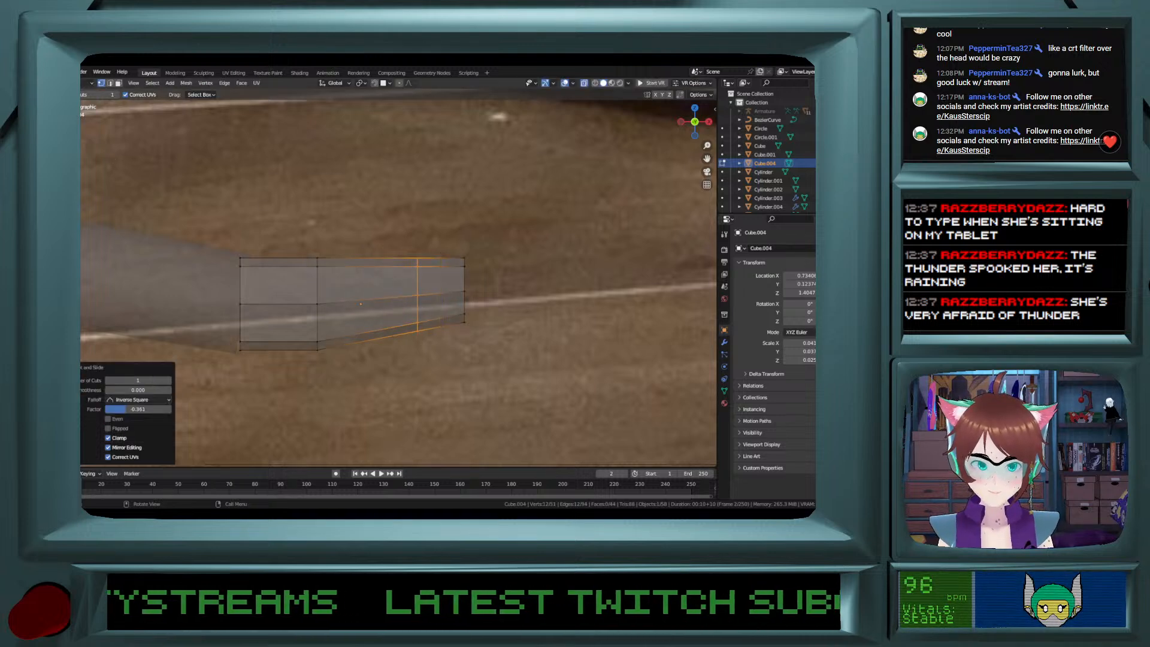
click(43, 145)
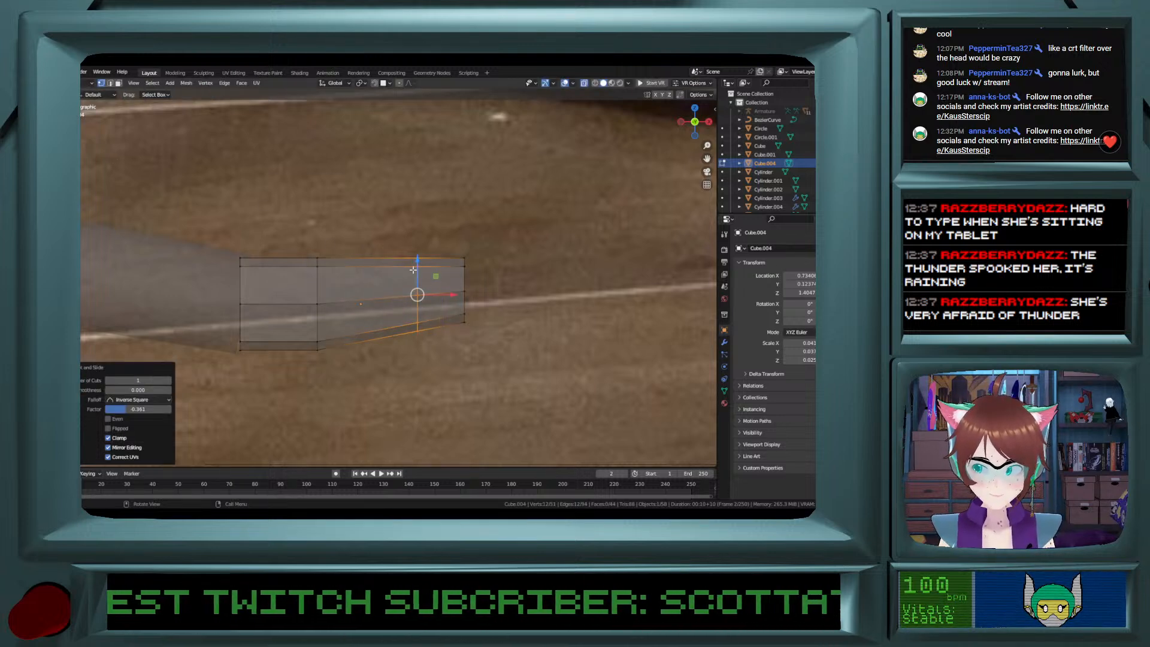
Try raising the new crosswise loop slightly along Z, then try scaling it along Z by 1.204, undoing each attempt.
drag(419, 268, 417, 255)
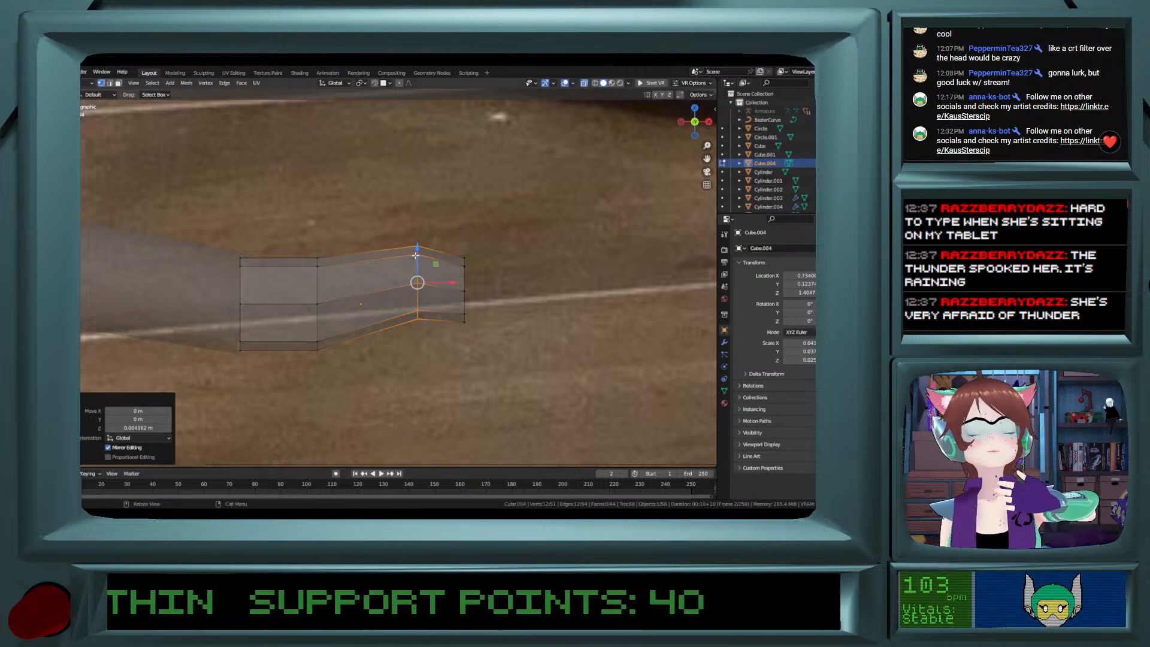
key(ctrl+z)
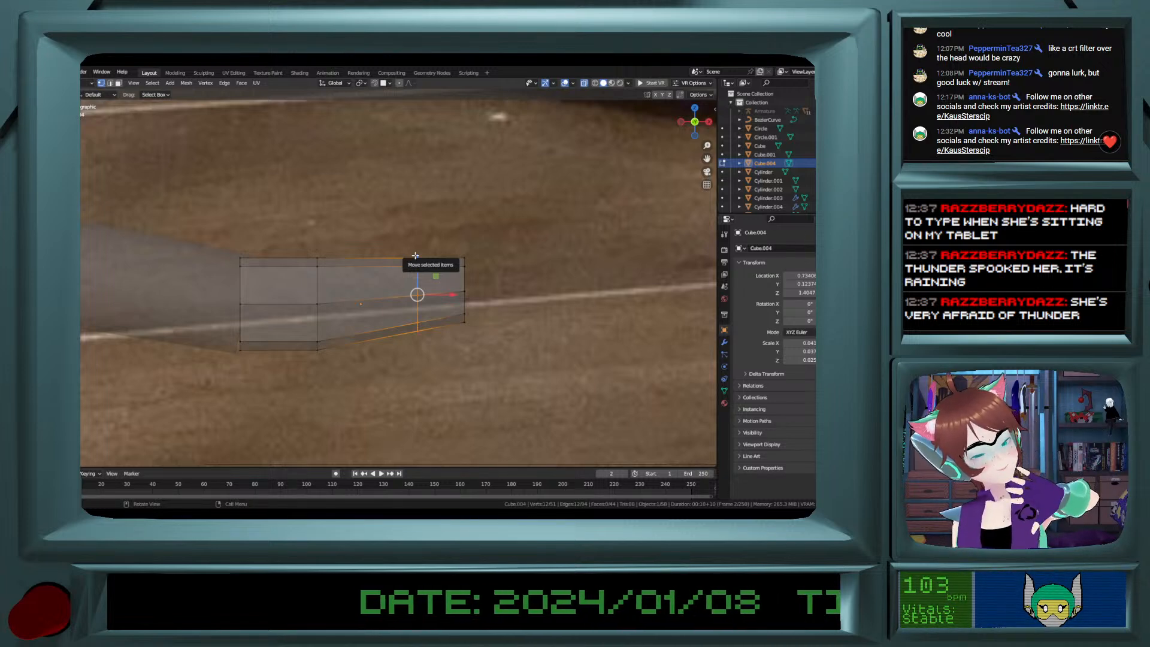
key(g)
key(z)
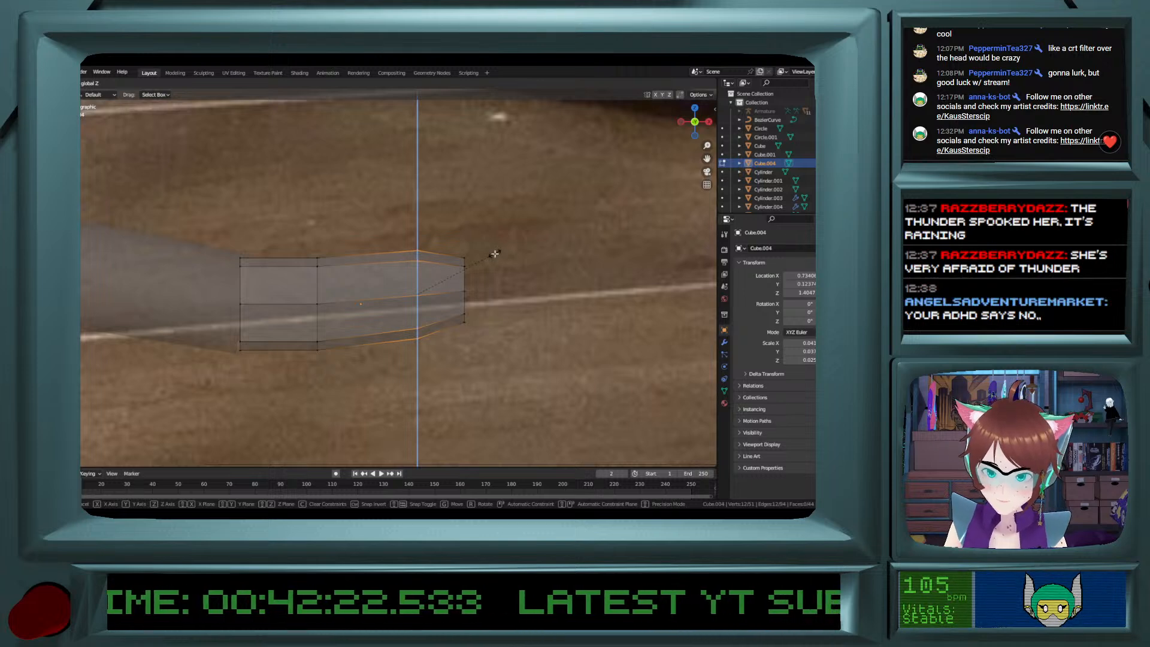
click(495, 254)
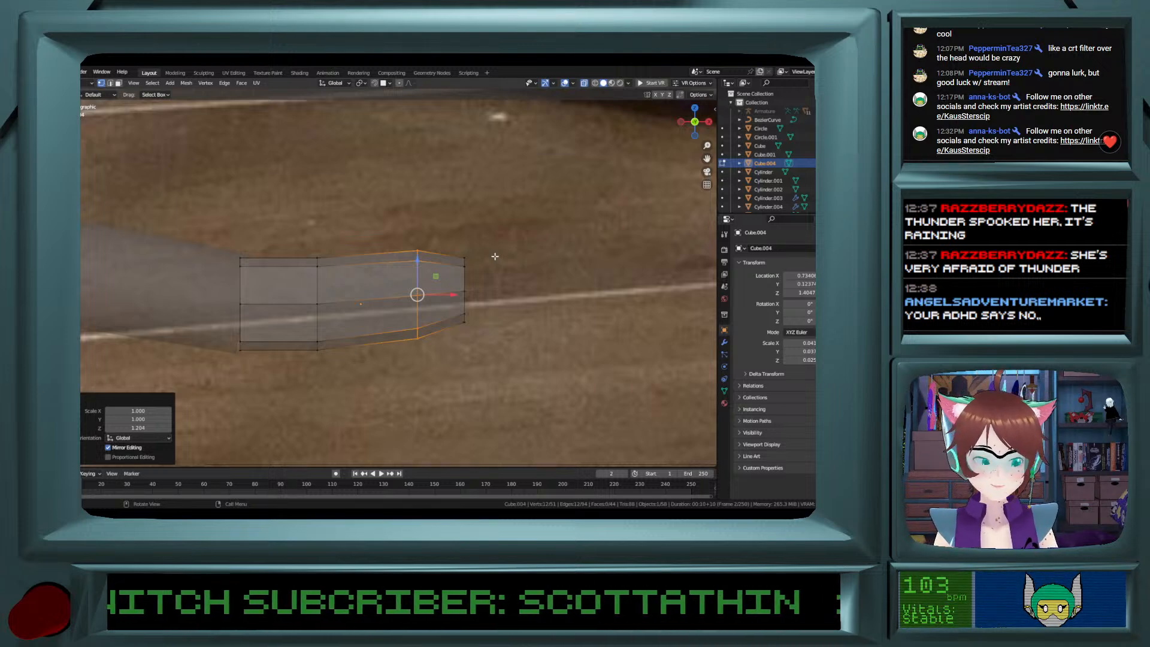
key(ctrl+z)
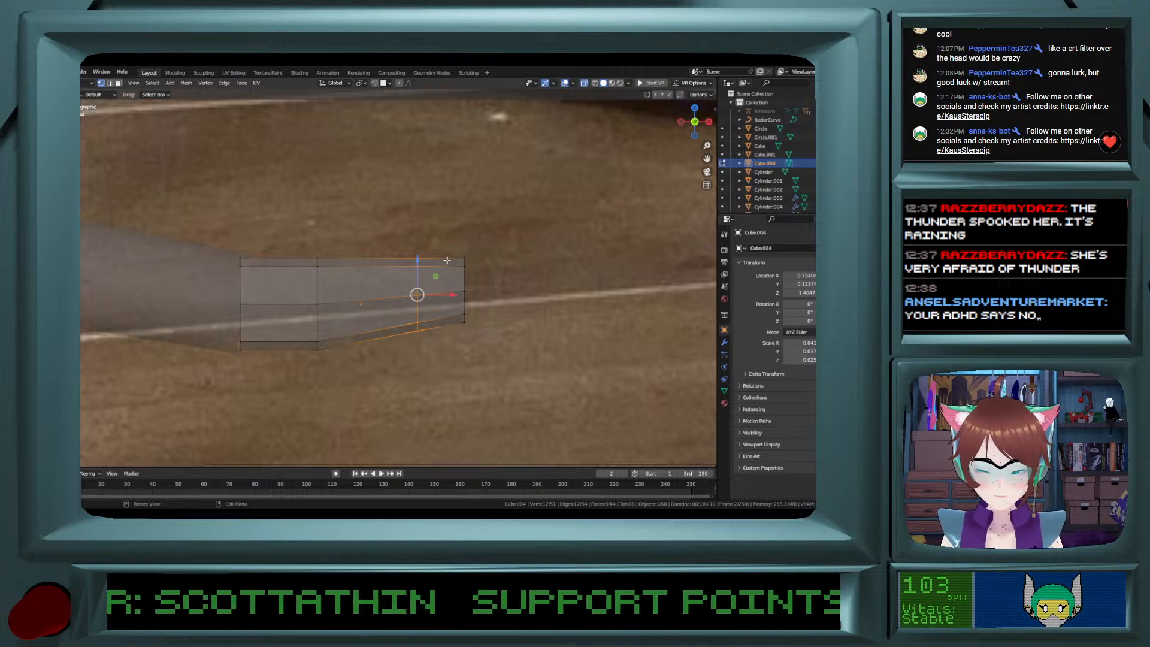
Try scaling the crosswise loop along Z by 1.129 and adding a centred loop cut on its wrist side.
key(s)
key(z)
click(485, 257)
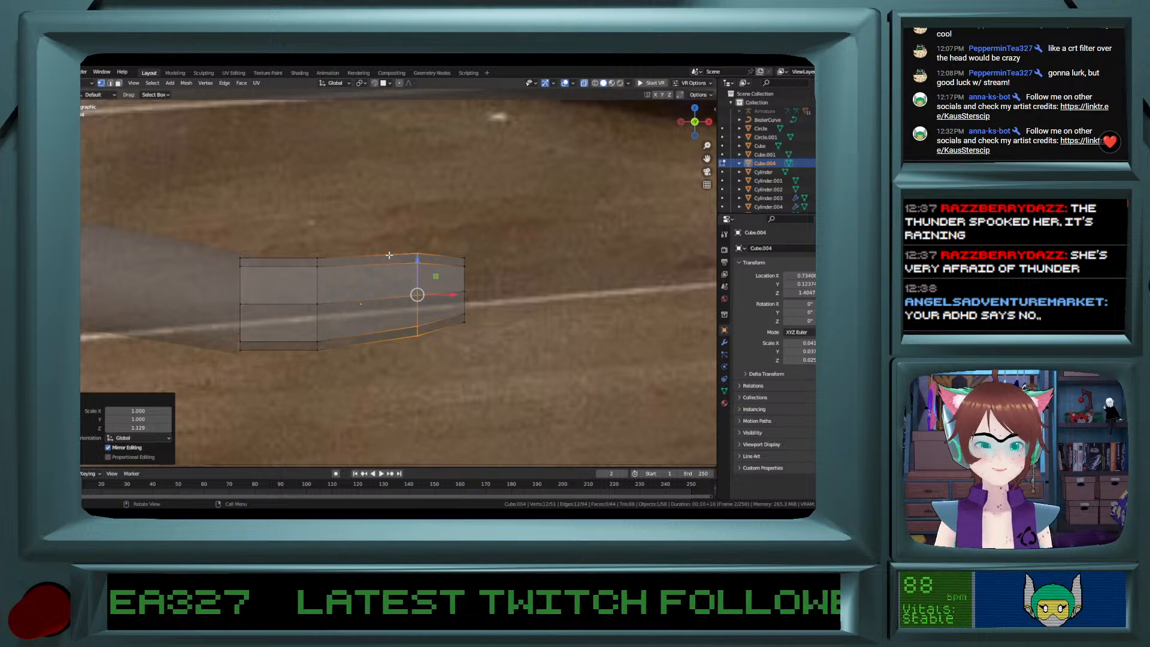
key(ctrl+r)
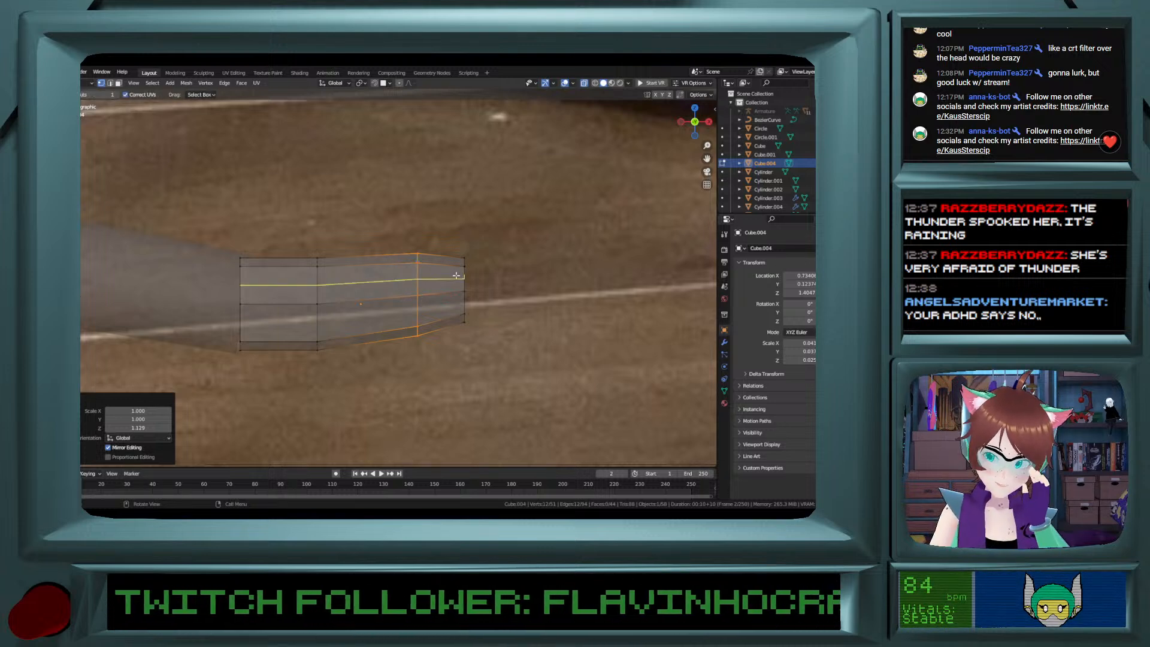
click(342, 268)
key(shift+space)
key(g)
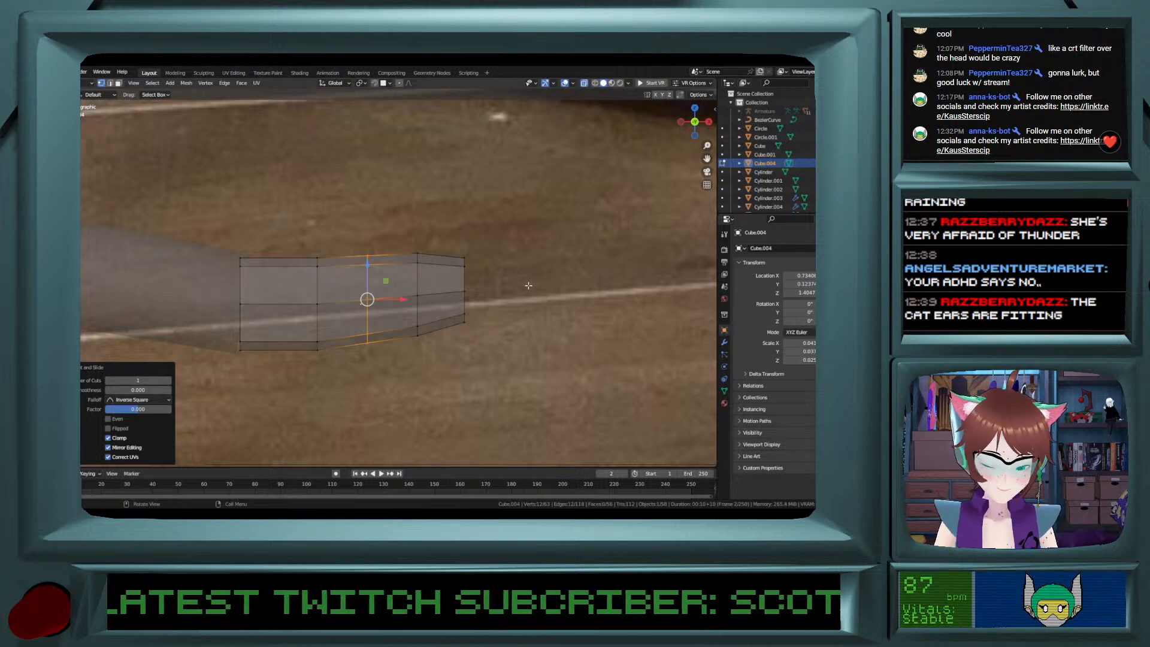
Undo the Z scaling and both crosswise loop cuts in the palm's finger-side section.
key(ctrl+z)
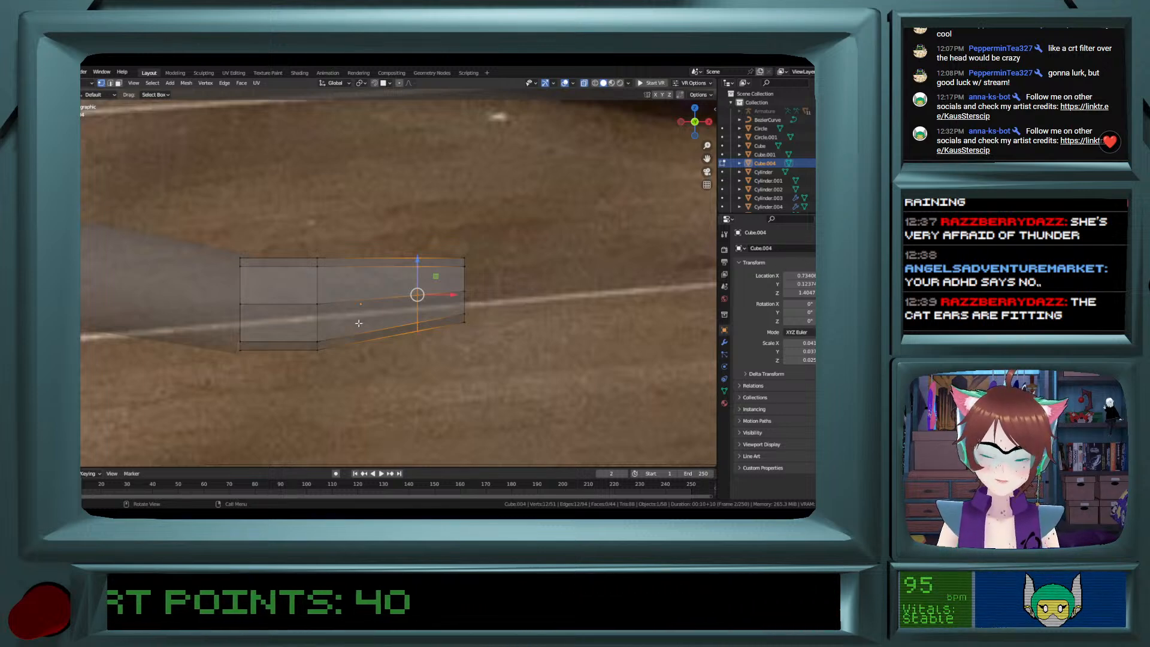
middle_drag(340, 277, 248, 300)
key(ctrl+z)
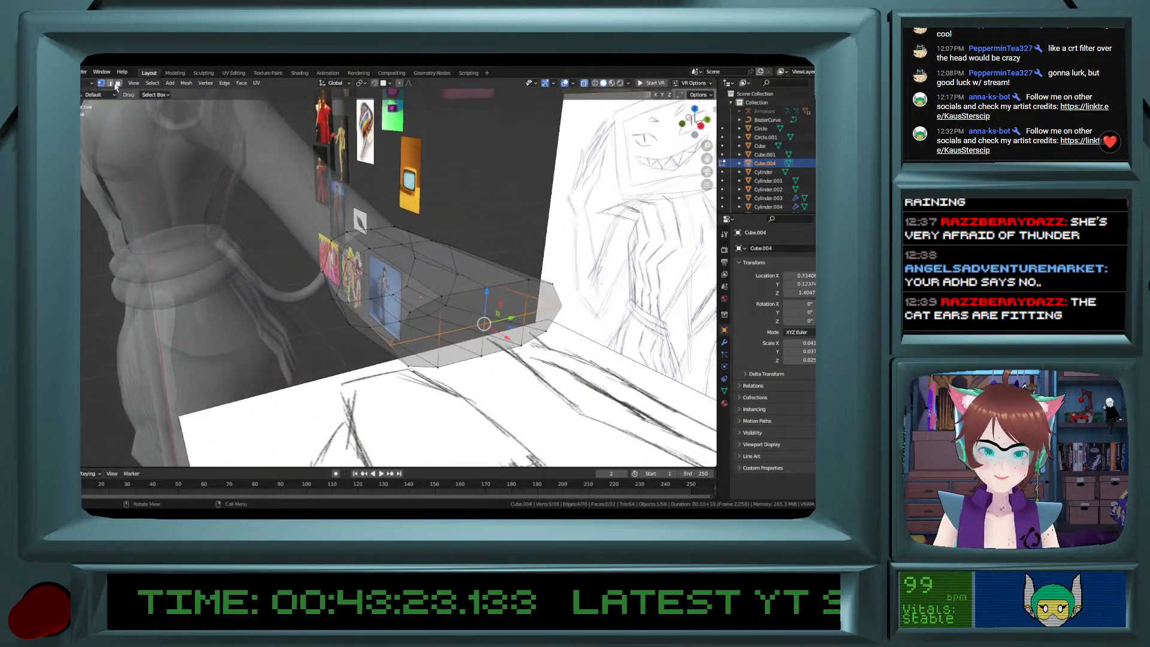
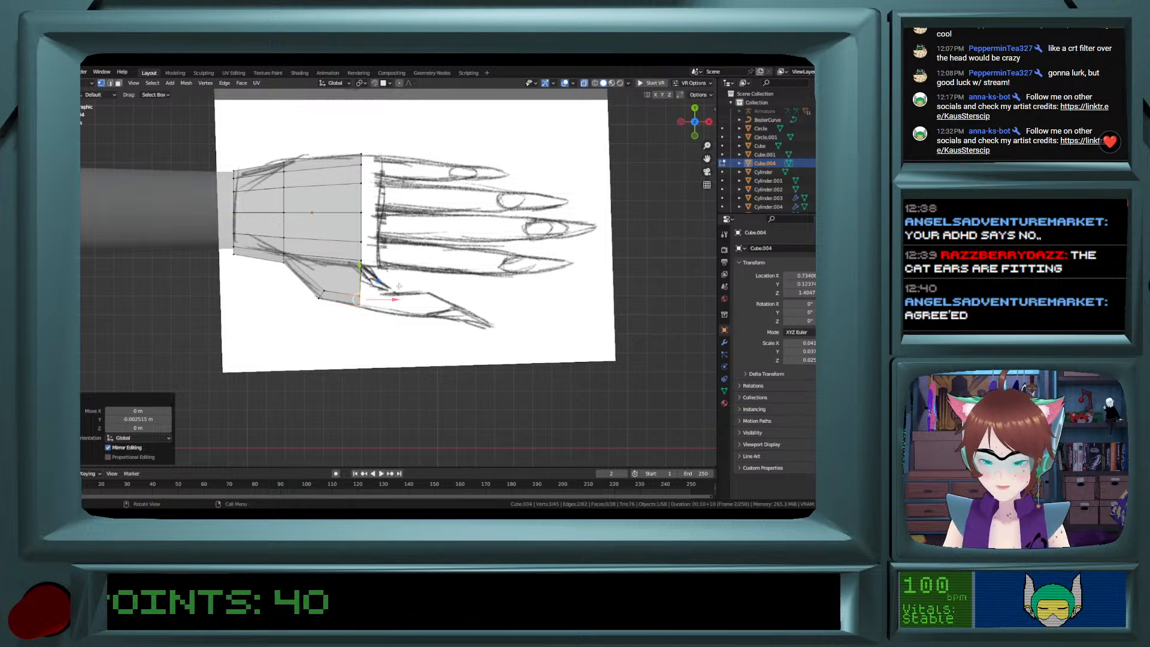
In top view, select the palm's finger-end vertices and extrude them about 0.01 m along the normal to the sketch's knuckle line.
click(357, 154)
drag(357, 123, 388, 270)
key(e)
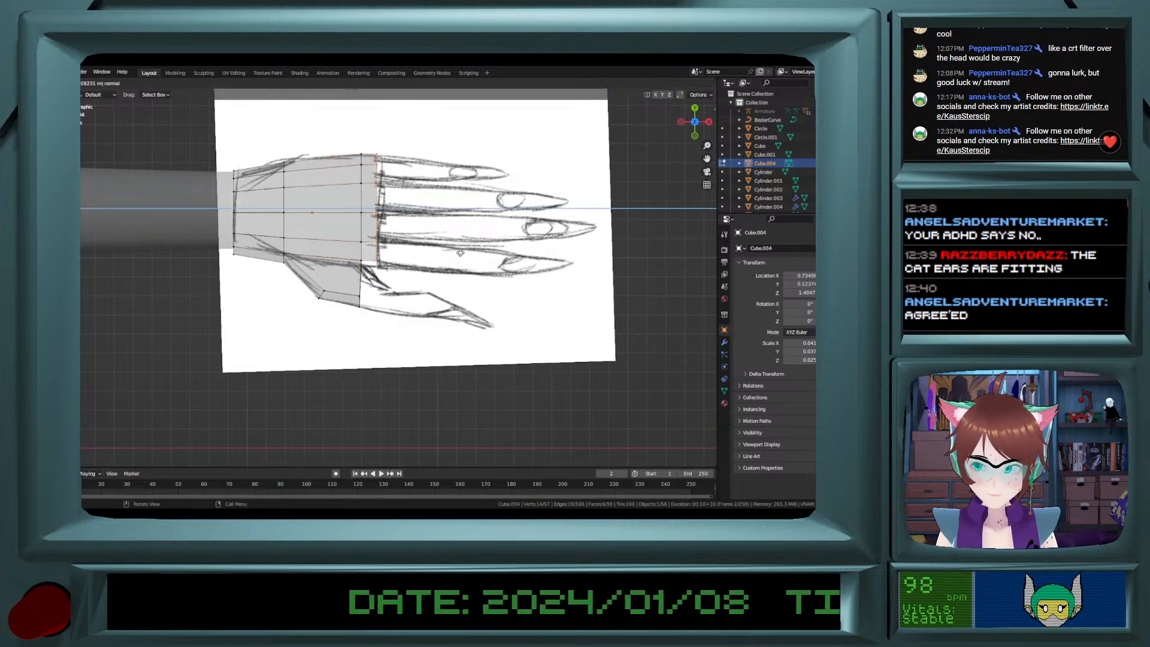
click(461, 253)
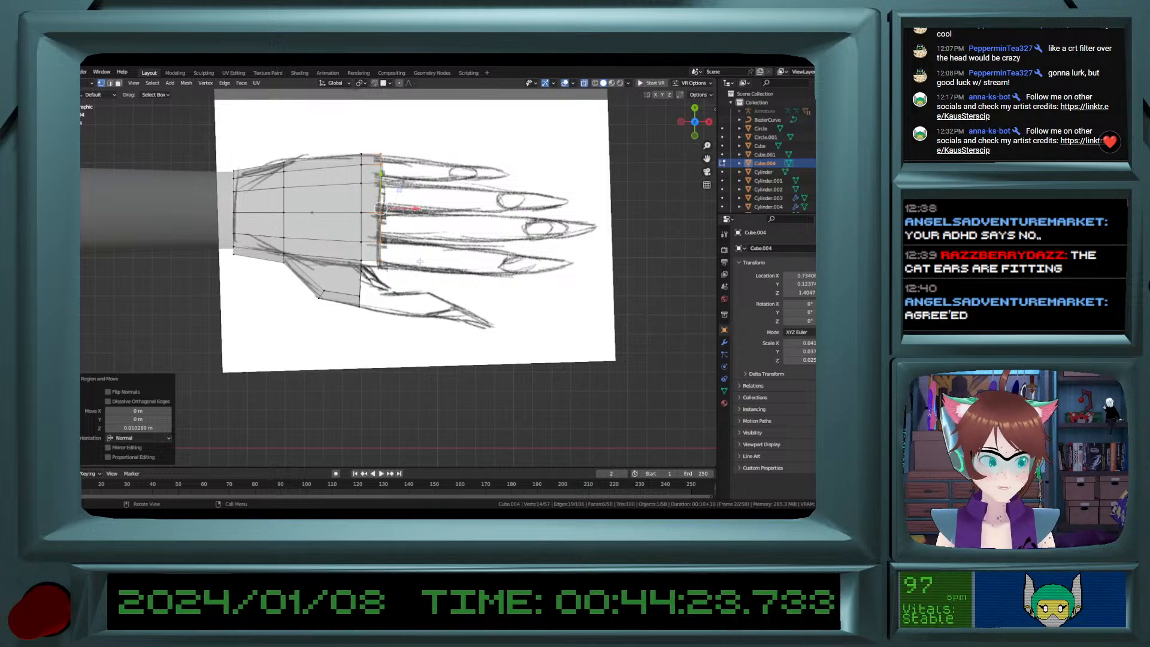
Move the single vertex on the thumb side of the palm's underside about 0.0057 m along Y.
middle_drag(361, 270, 315, 178)
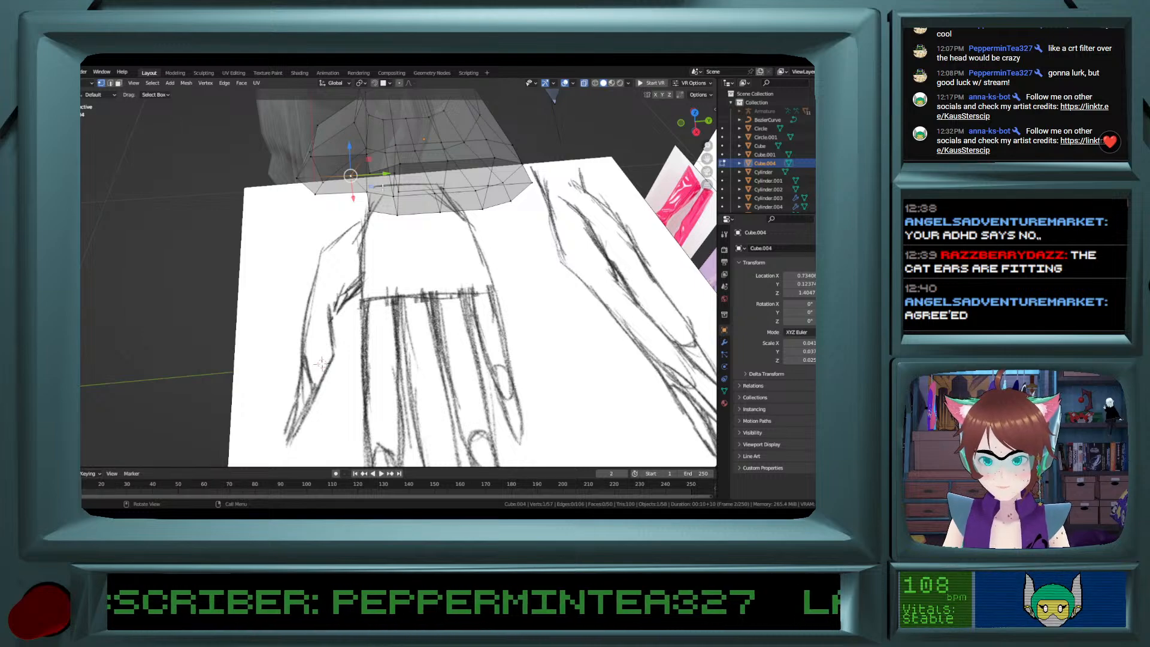
drag(387, 179, 403, 176)
middle_drag(367, 174, 422, 162)
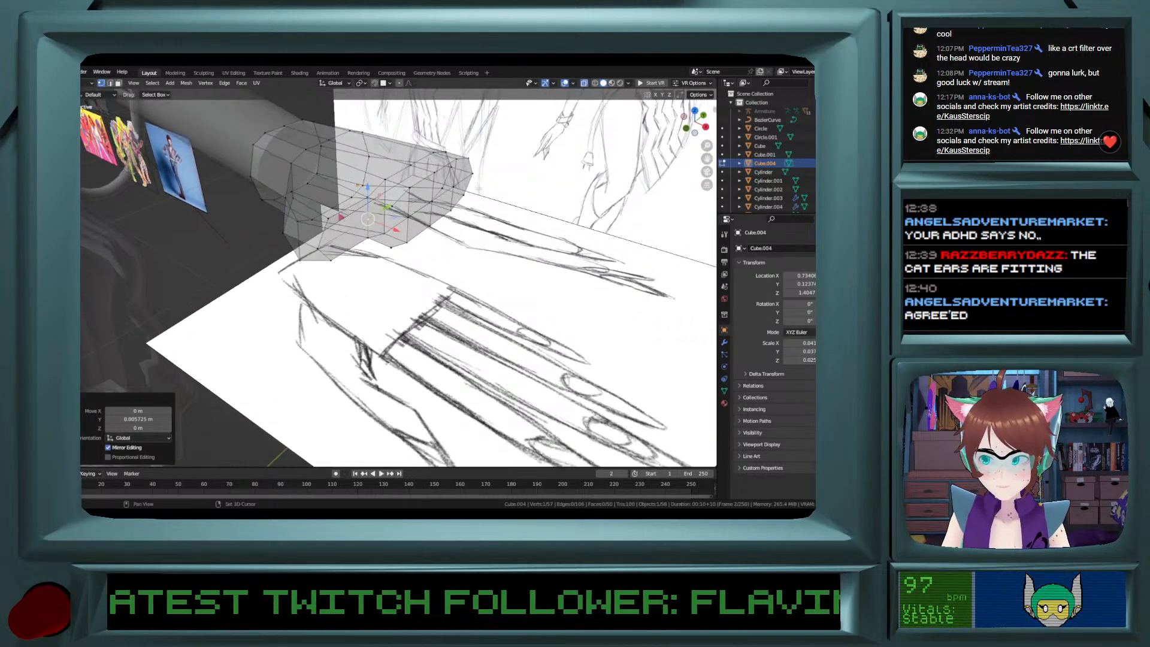
Turn off X-ray display and try deleting the selected vertex on the thumb side of the palm's underside.
click(584, 83)
middle_drag(362, 219, 384, 210)
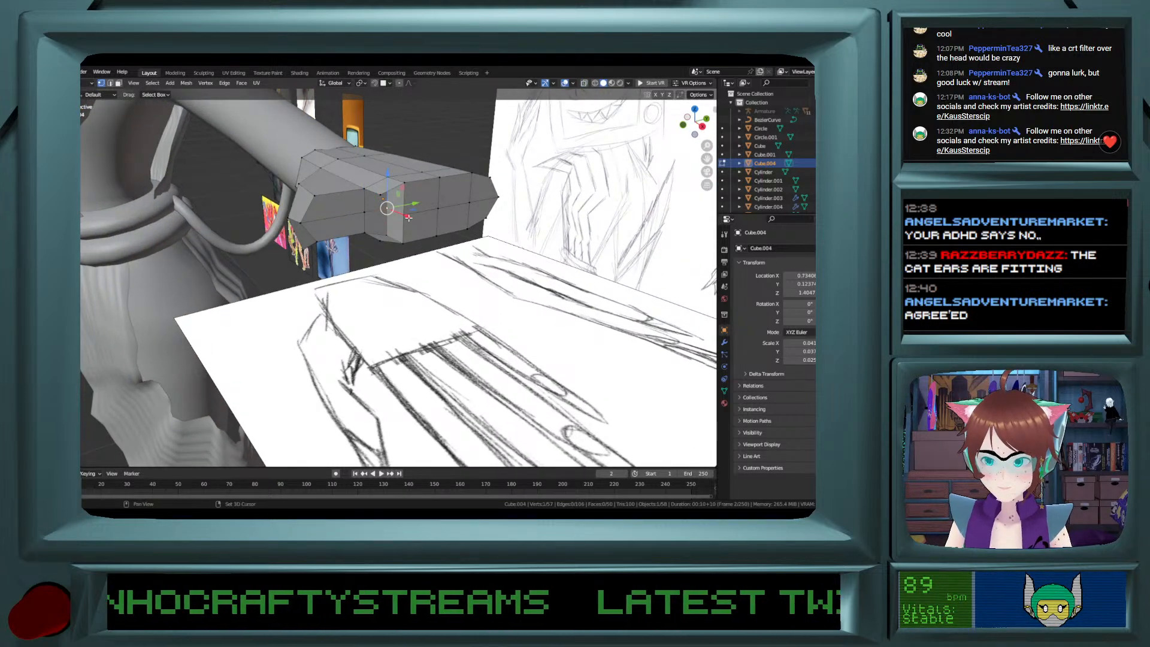
key(x)
click(408, 222)
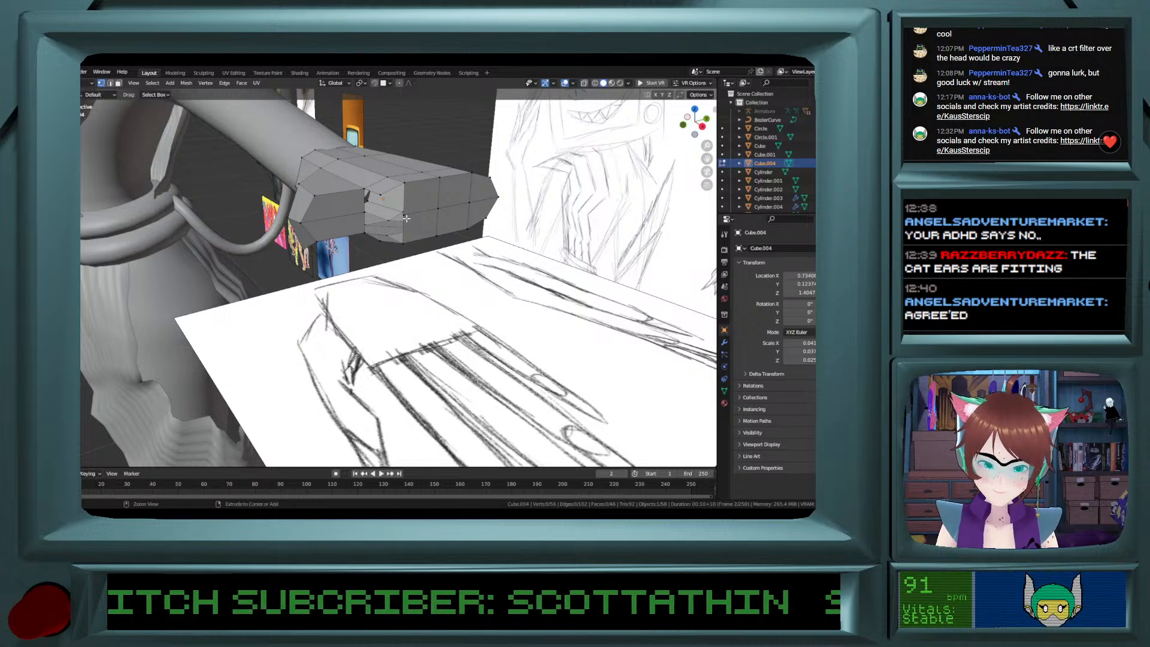
Undo the vertex deletion, the vertex move along Y and the extrusion of the palm's finger end.
key(ctrl+z)
key(ctrl+z)
key(ctrl+z)
key(ctrl+z)
key(ctrl+z)
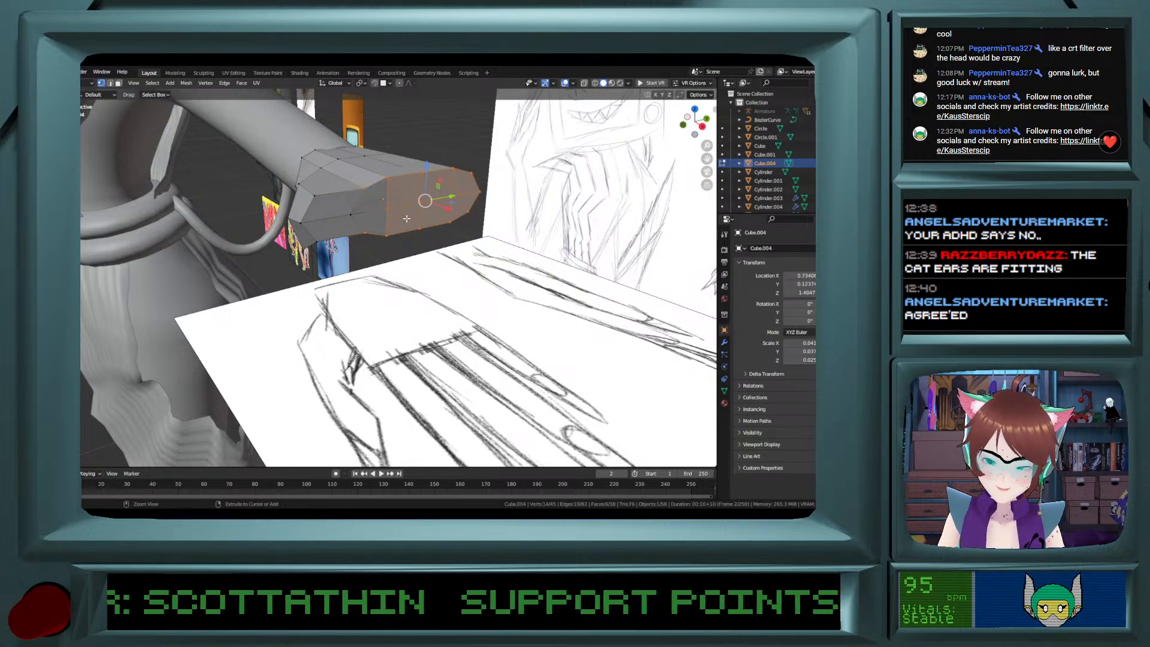
Move the mid-height vertex between the thumb base and the palm's finger-end face about 0.0042 m along Y.
ctrl+click(351, 214)
mouse_move(350, 213)
middle_down()
mouse_move(352, 199)
mouse_move(366, 205)
middle_up()
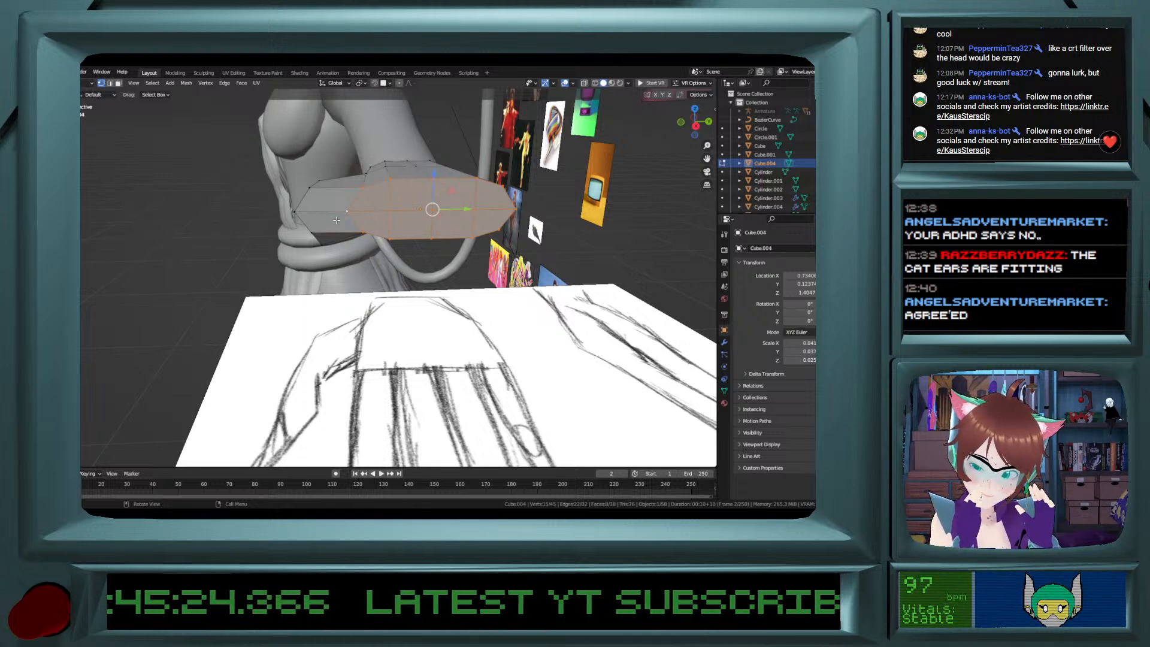
click(341, 217)
drag(376, 210, 389, 205)
mouse_move(388, 205)
middle_down()
mouse_move(350, 161)
mouse_move(359, 180)
mouse_move(334, 167)
middle_up()
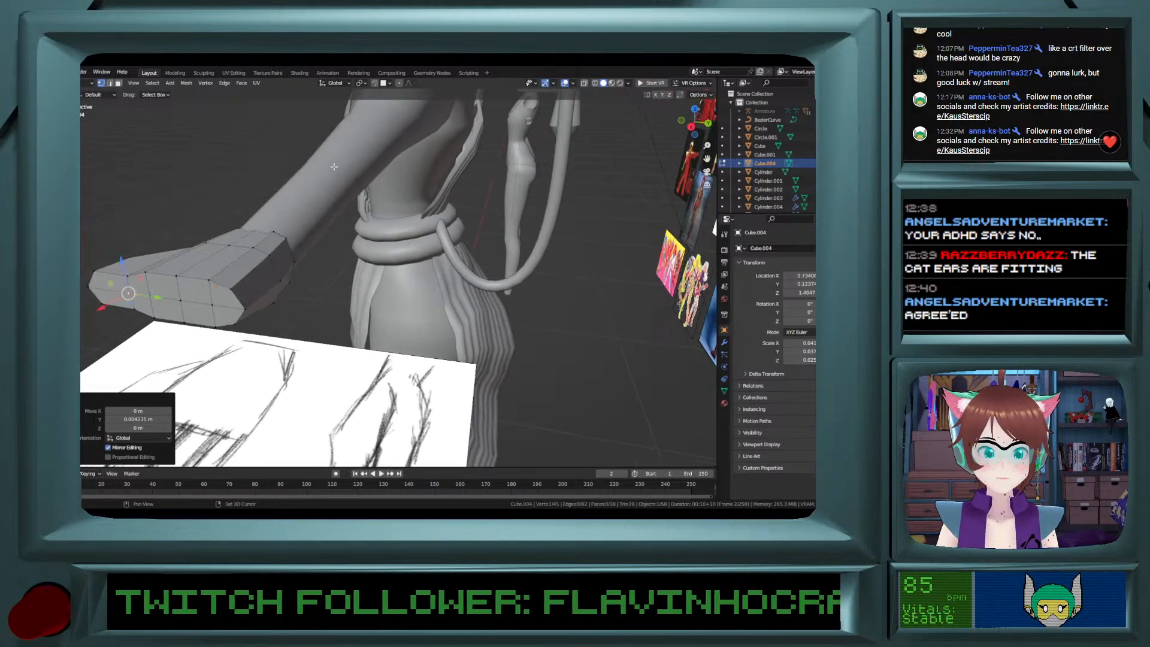
Move the mid-height vertex on the pinky-side edge of the palm's finger-end face about 0.0033 m along Y.
click(245, 308)
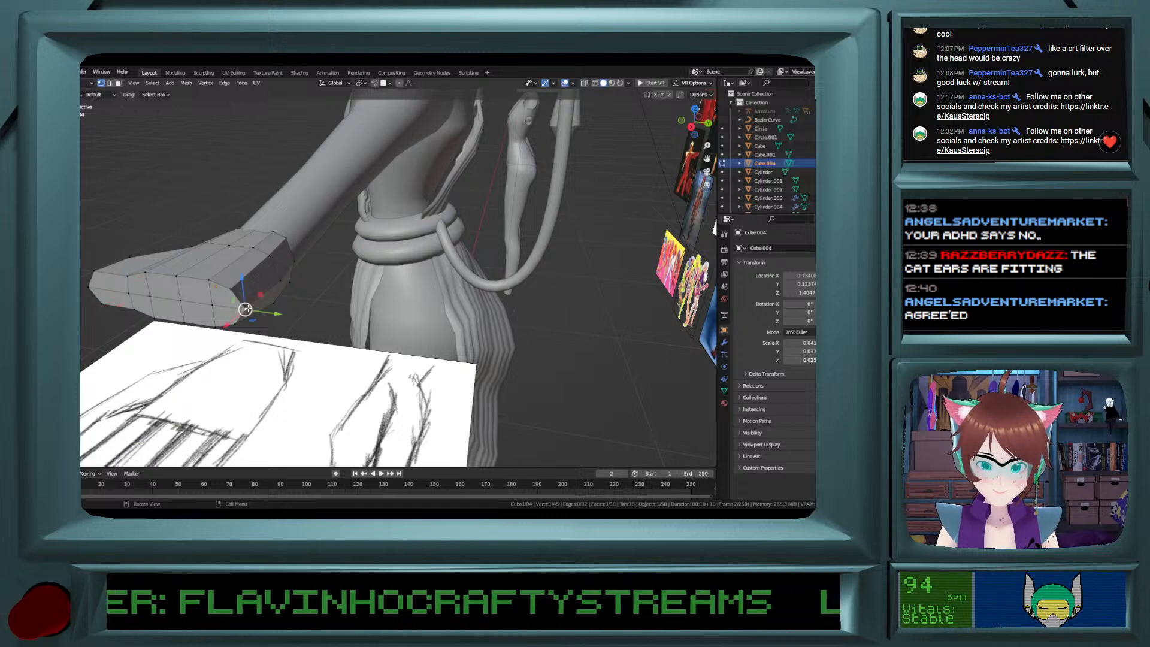
key(g)
key(y)
click(259, 315)
middle_drag(259, 315, 180, 286)
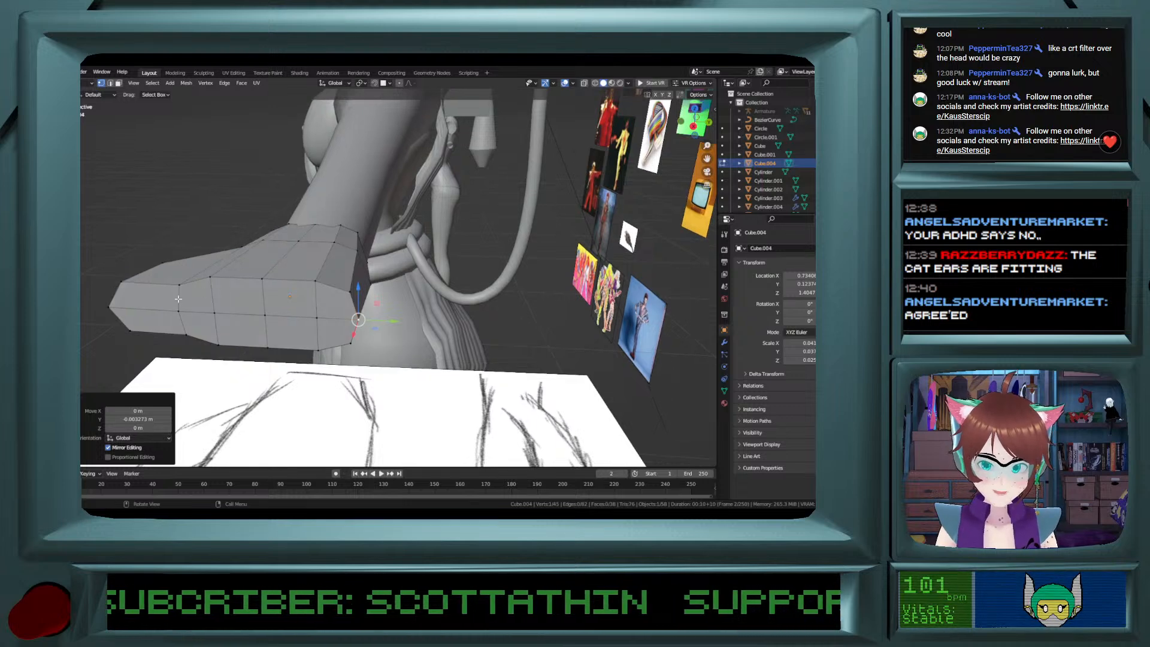
Select all vertices of the palm's finger-end face without the thumb base and, in top view, extrude them about 0.0135 m to the sketch's knuckle line.
click(177, 286)
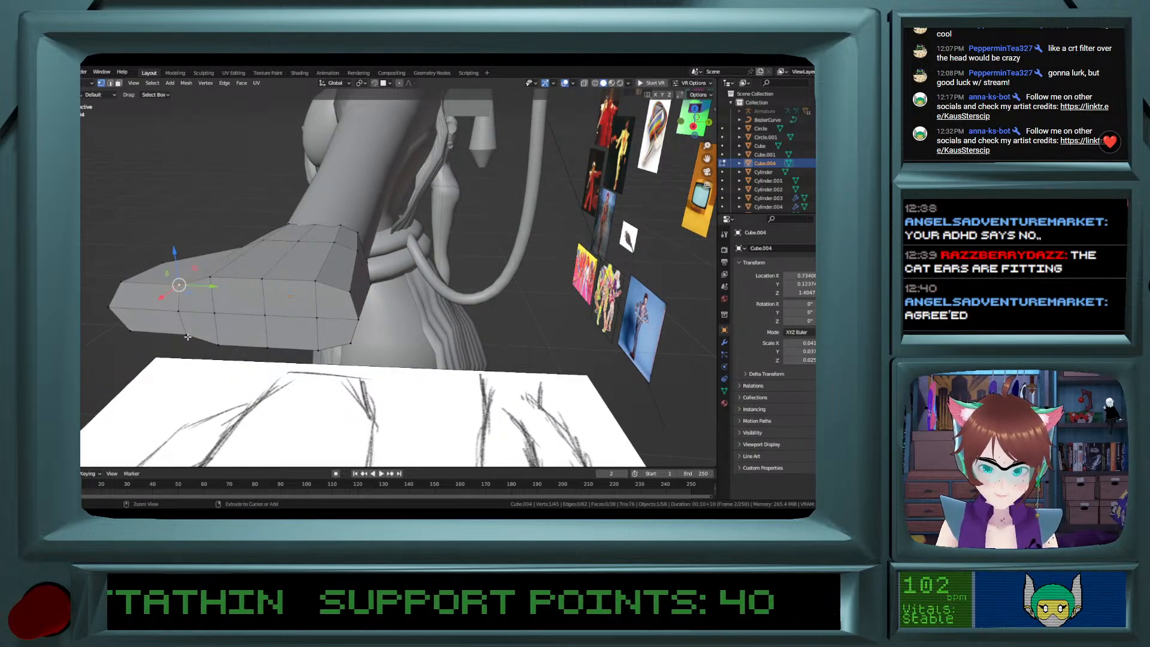
ctrl+click(187, 330)
shift+click(215, 277)
ctrl+click(217, 337)
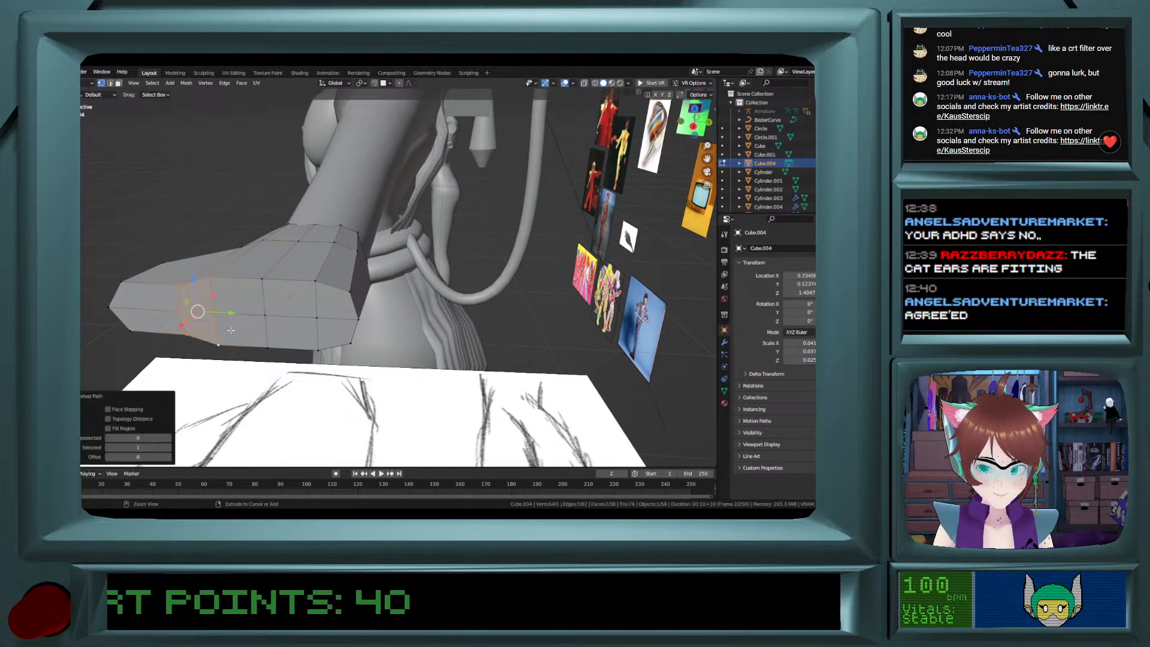
shift+click(261, 283)
shift+click(269, 355)
shift+click(268, 323)
shift+click(316, 285)
ctrl+click(322, 343)
shift+click(346, 285)
ctrl+click(348, 340)
middle_drag(349, 340, 350, 357)
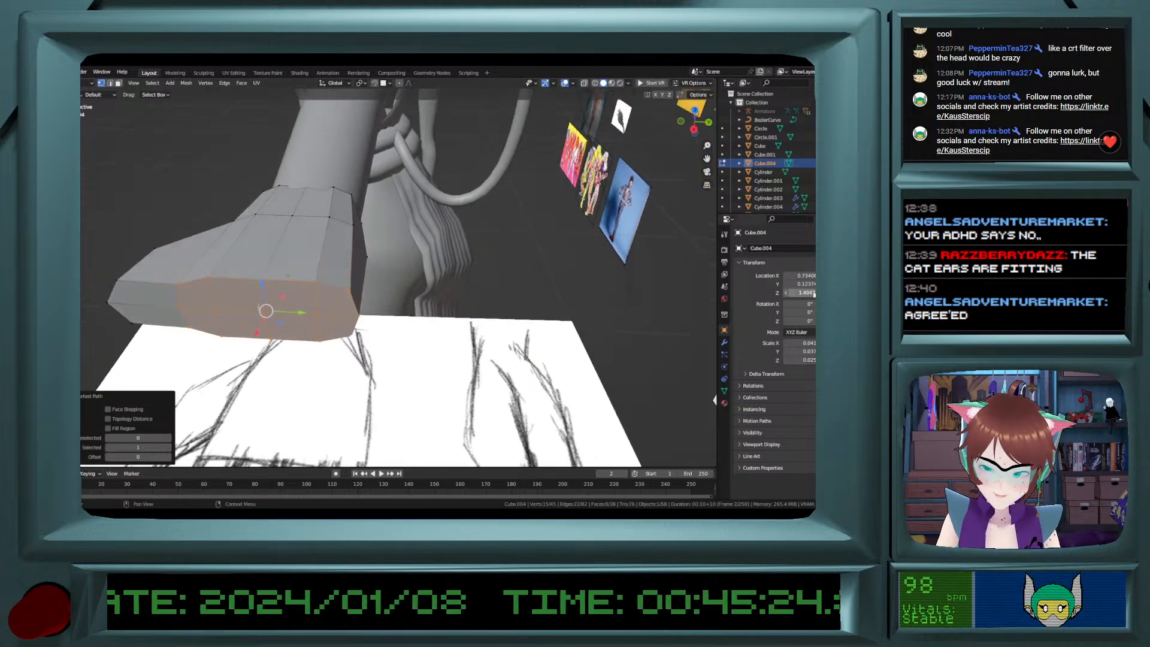
click(696, 133)
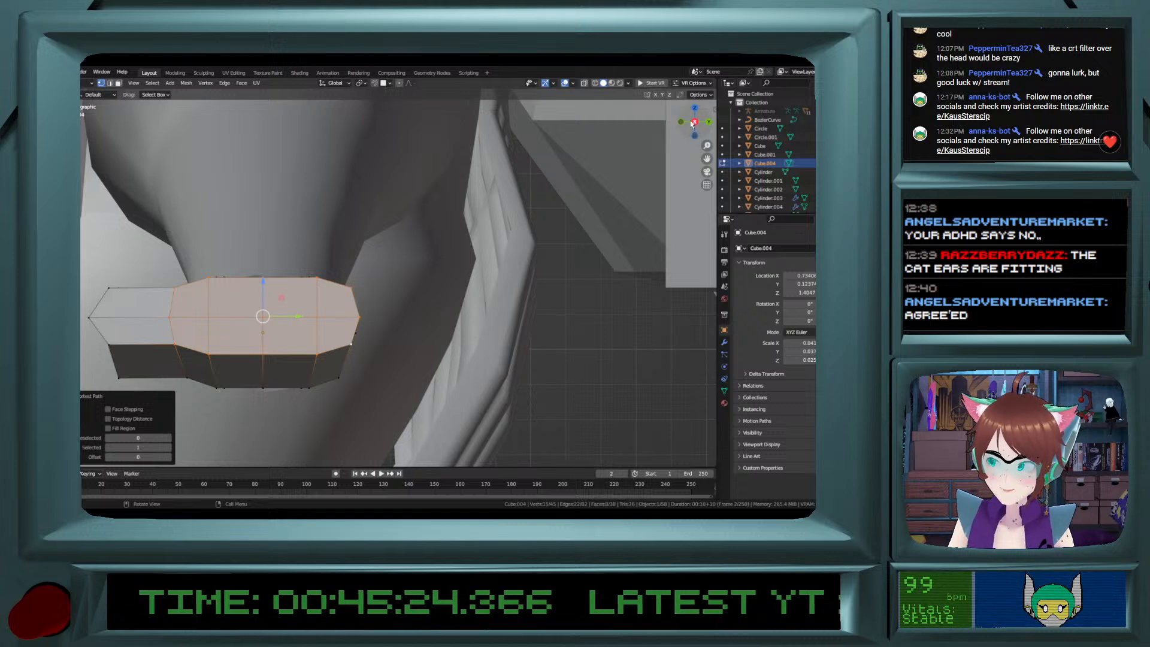
click(693, 108)
scroll(420, 336, down, 3)
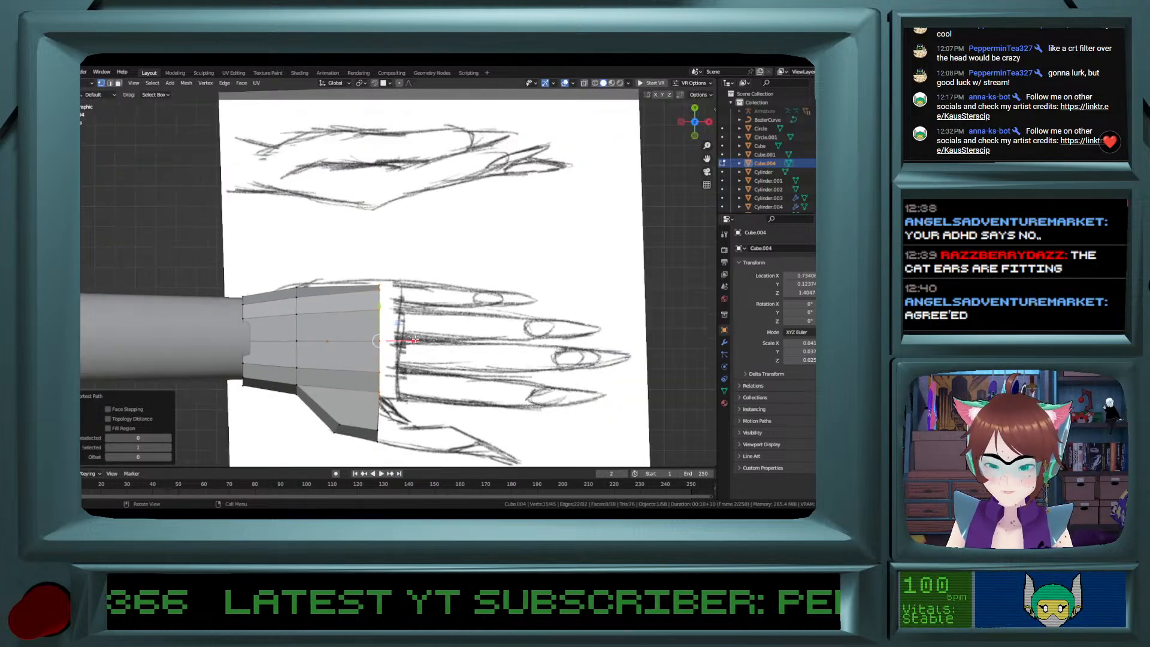
key(e)
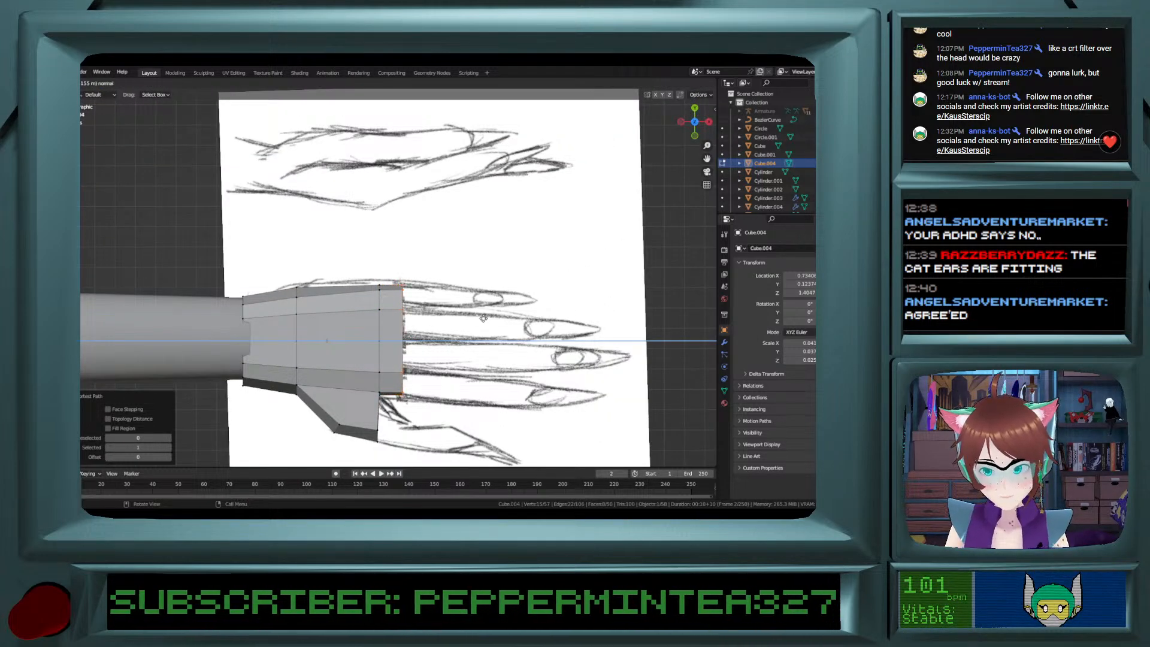
click(487, 318)
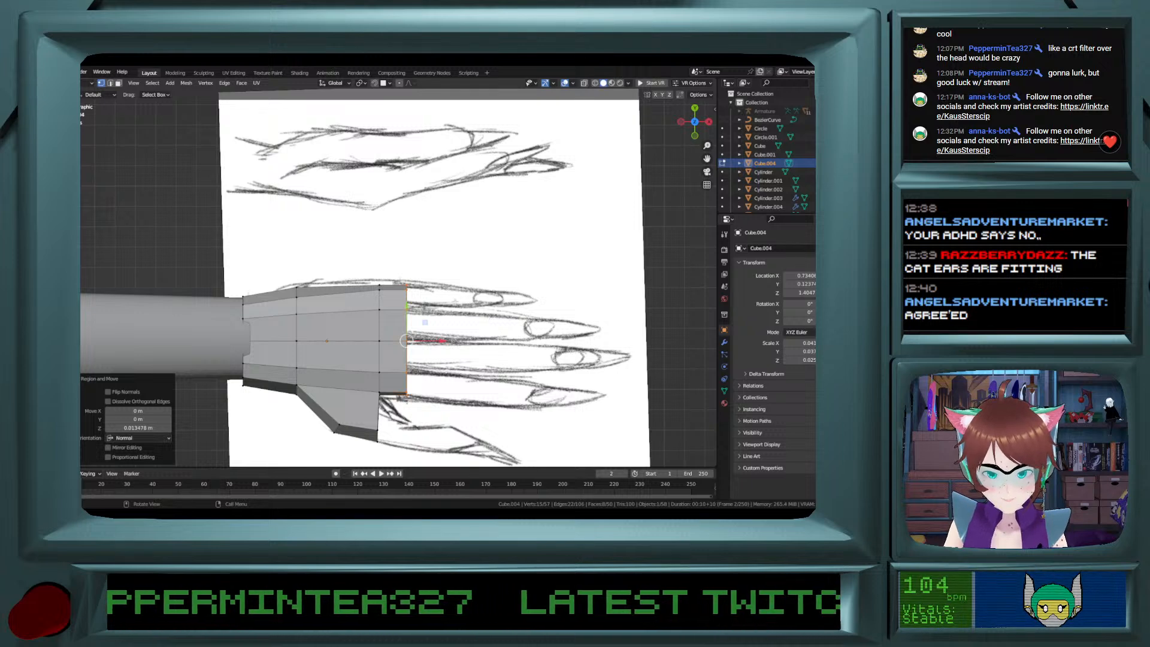
key(alt+a)
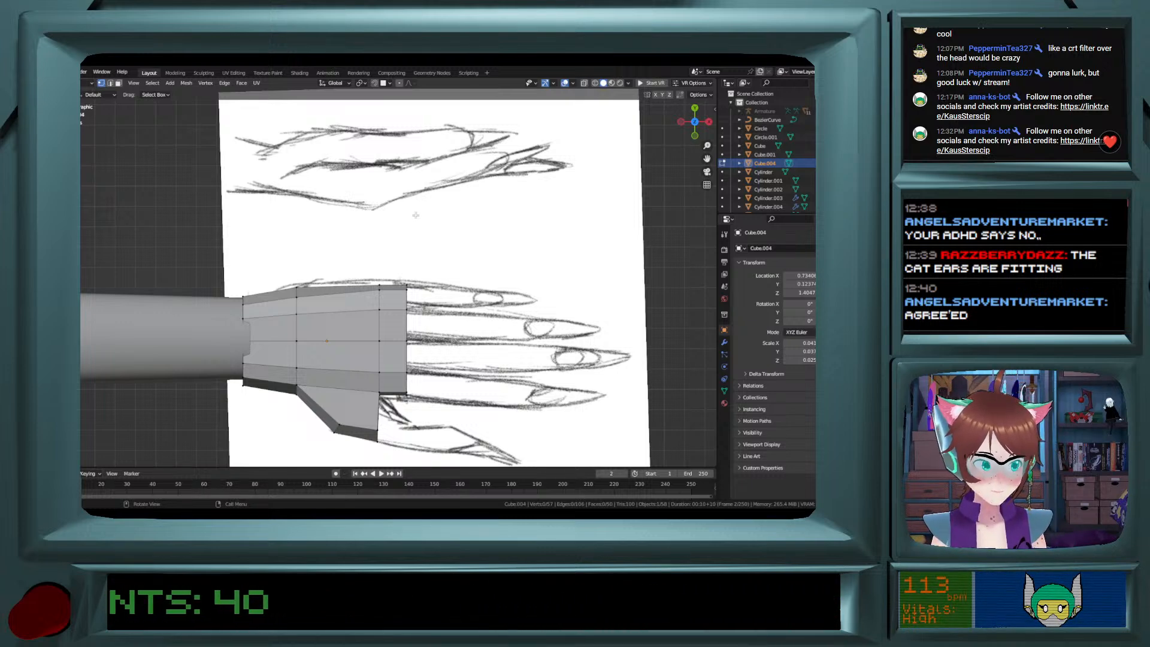
Select the lengthwise edge loop around the middle of the palm and scale it along Z by about 1.14.
middle_drag(416, 214, 330, 176)
alt+click(329, 177)
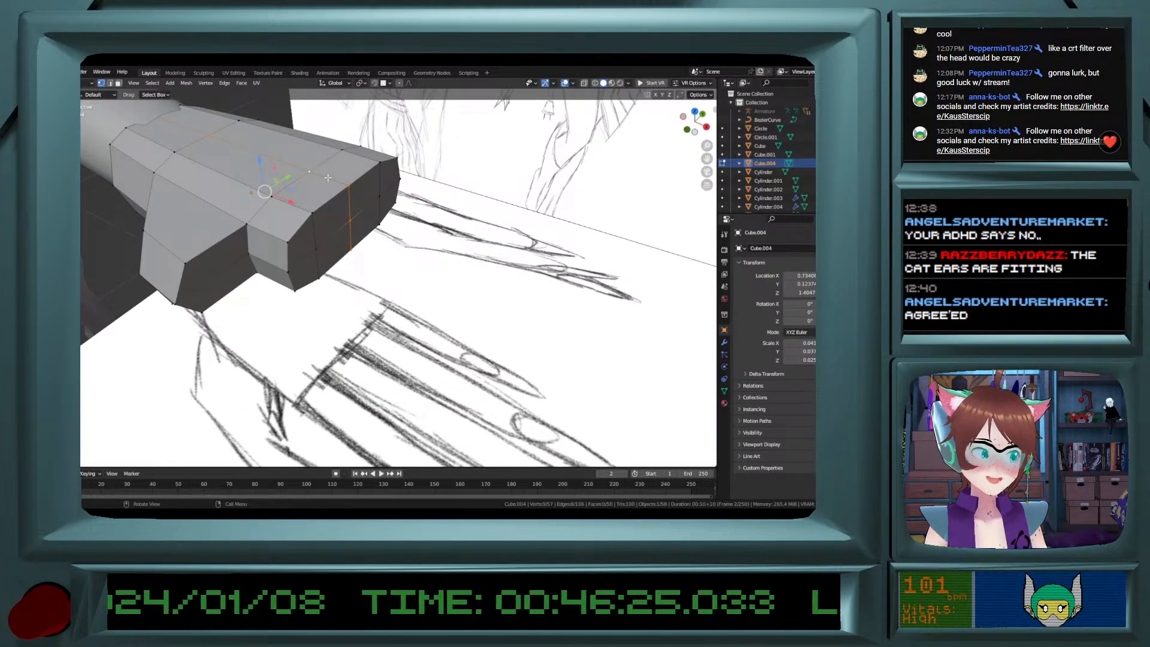
key(s)
key(z)
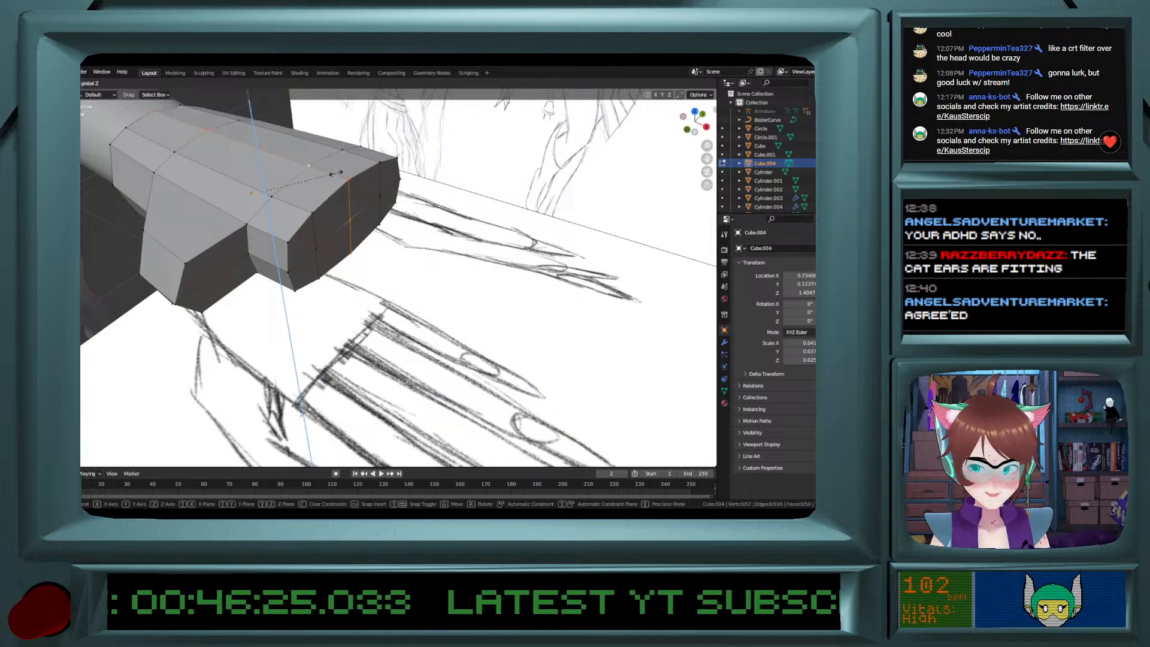
click(336, 173)
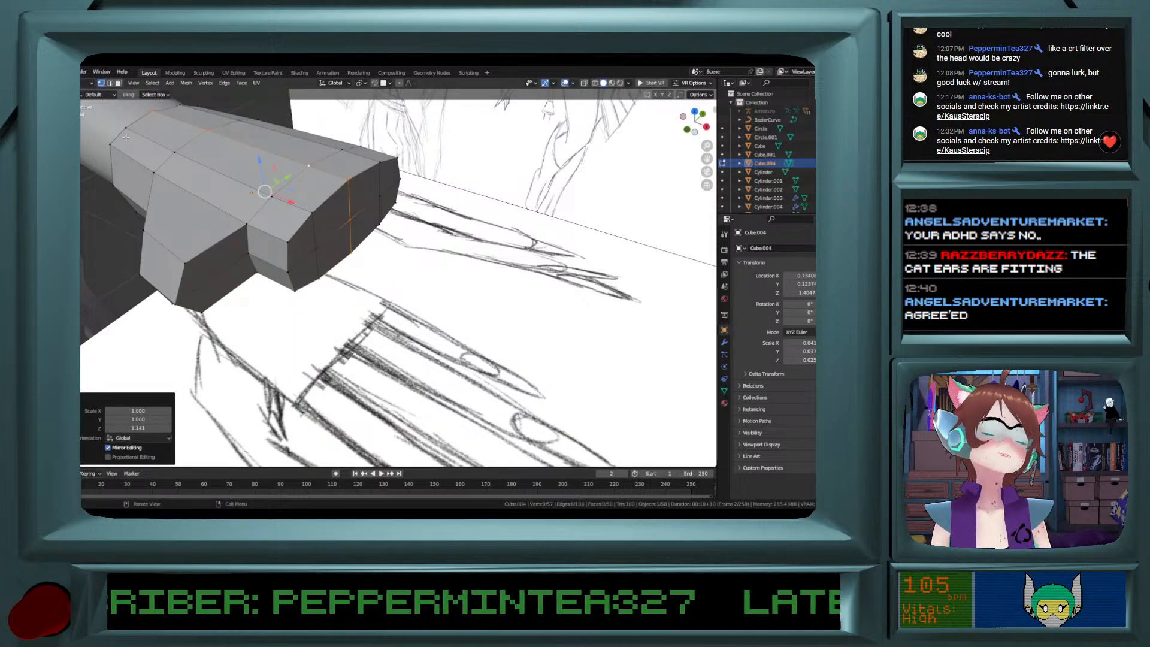
Select the two end faces of the thumb base and, in top view, extrude them about 0.022 m along the normal.
middle_drag(126, 144, 210, 158)
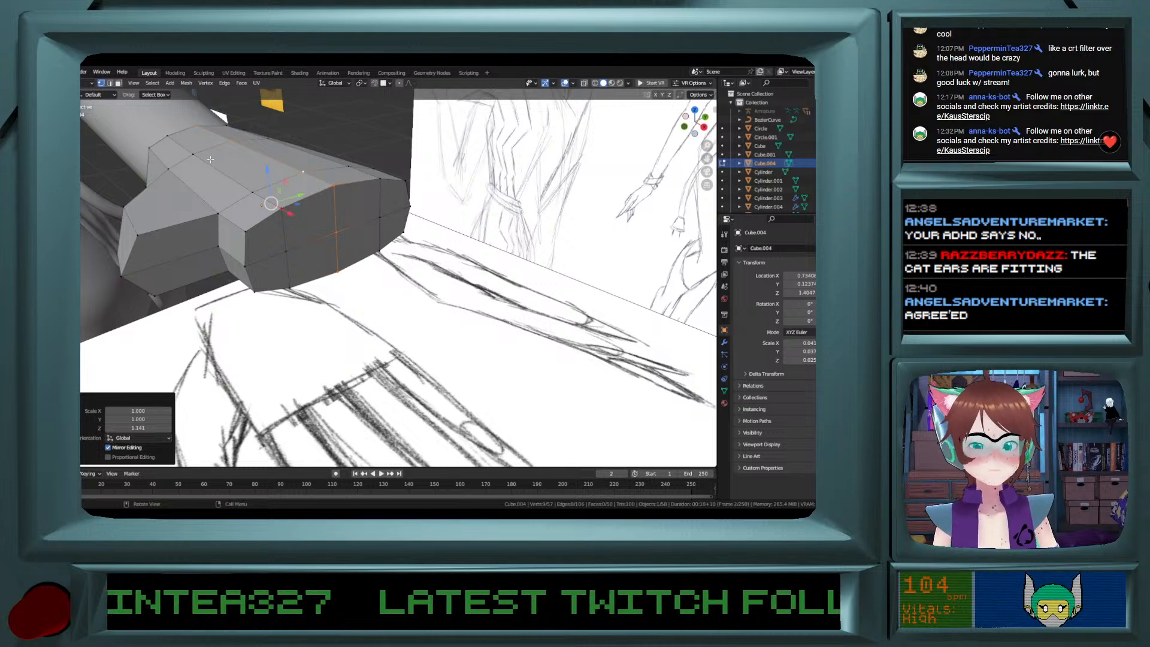
click(119, 83)
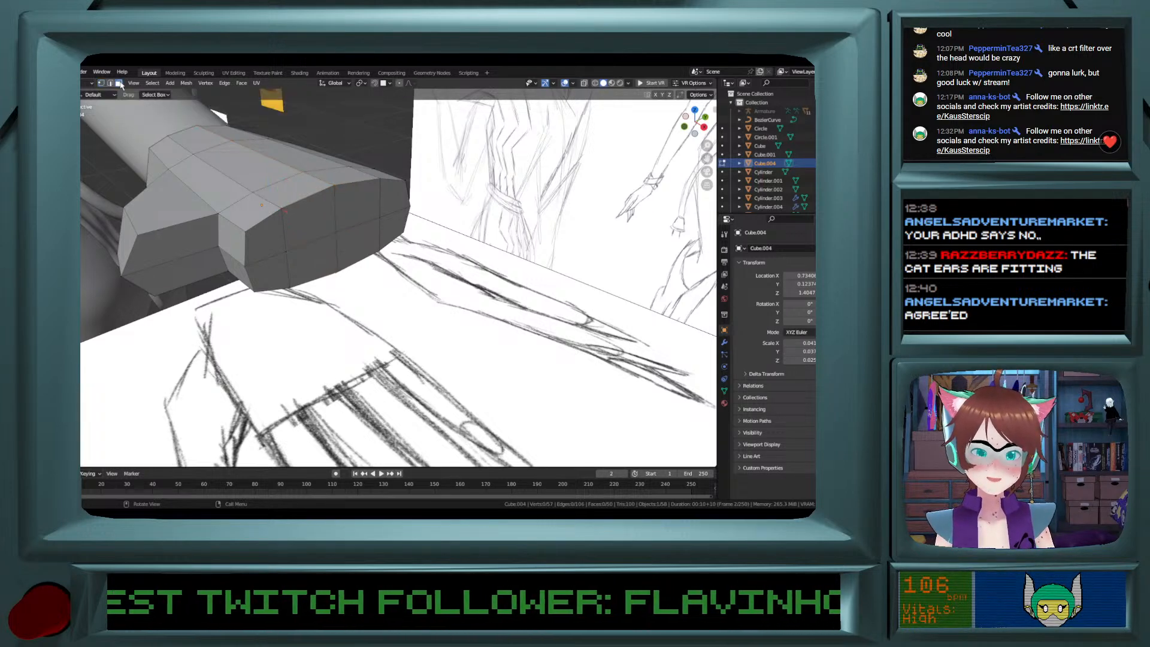
click(179, 245)
shift+click(191, 269)
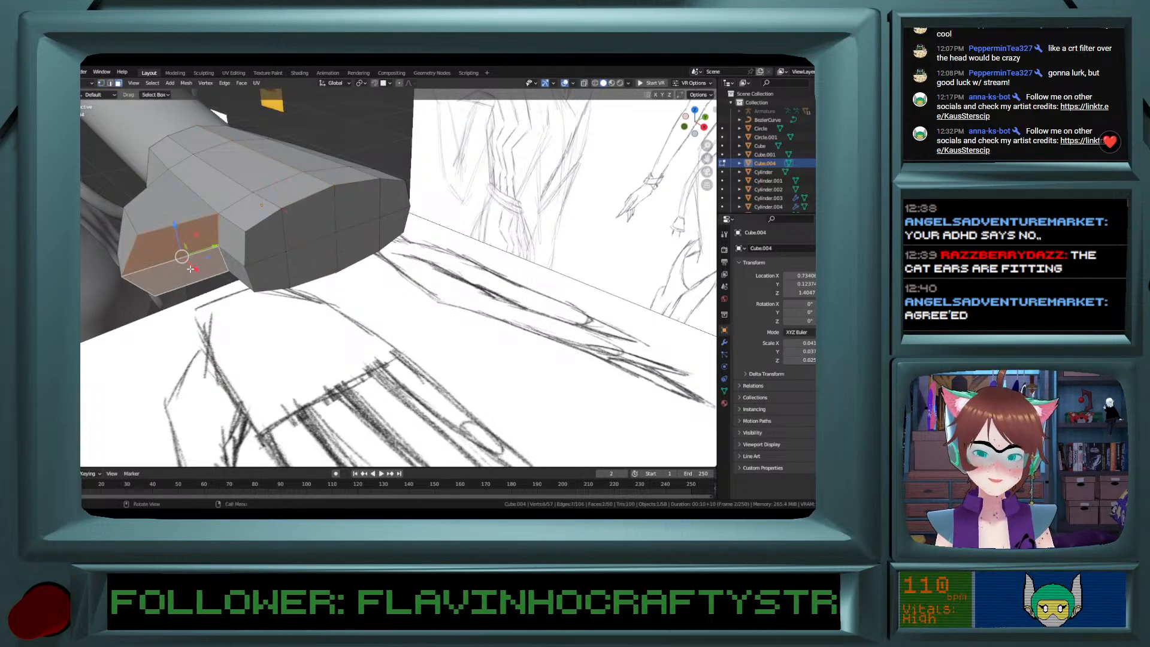
click(704, 128)
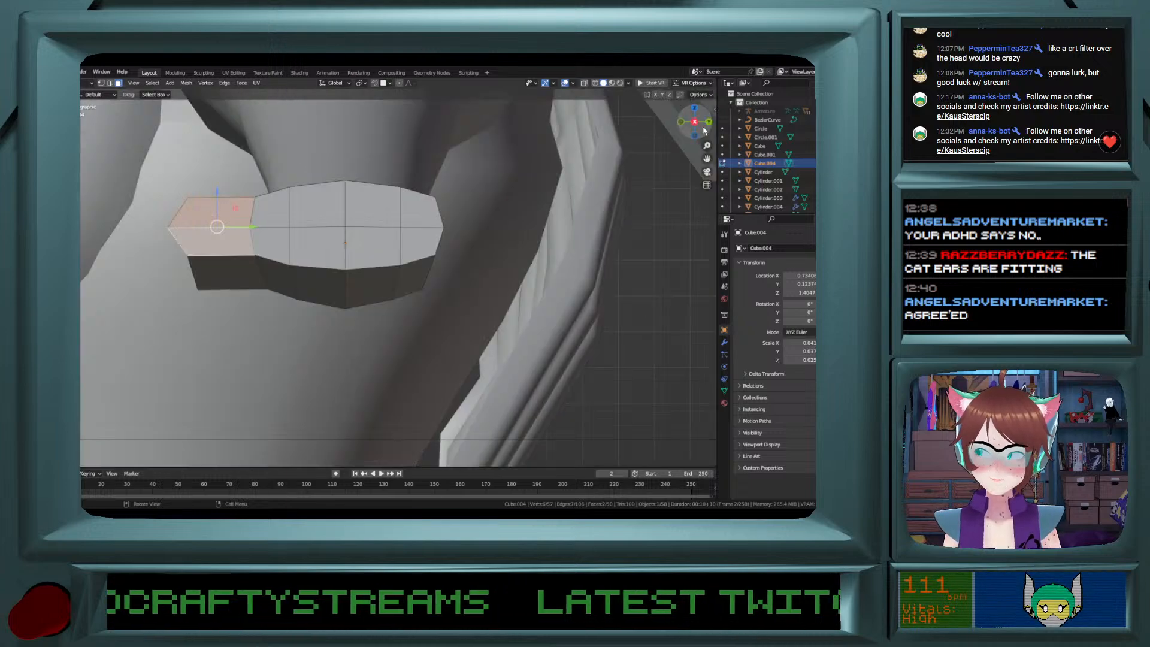
click(700, 110)
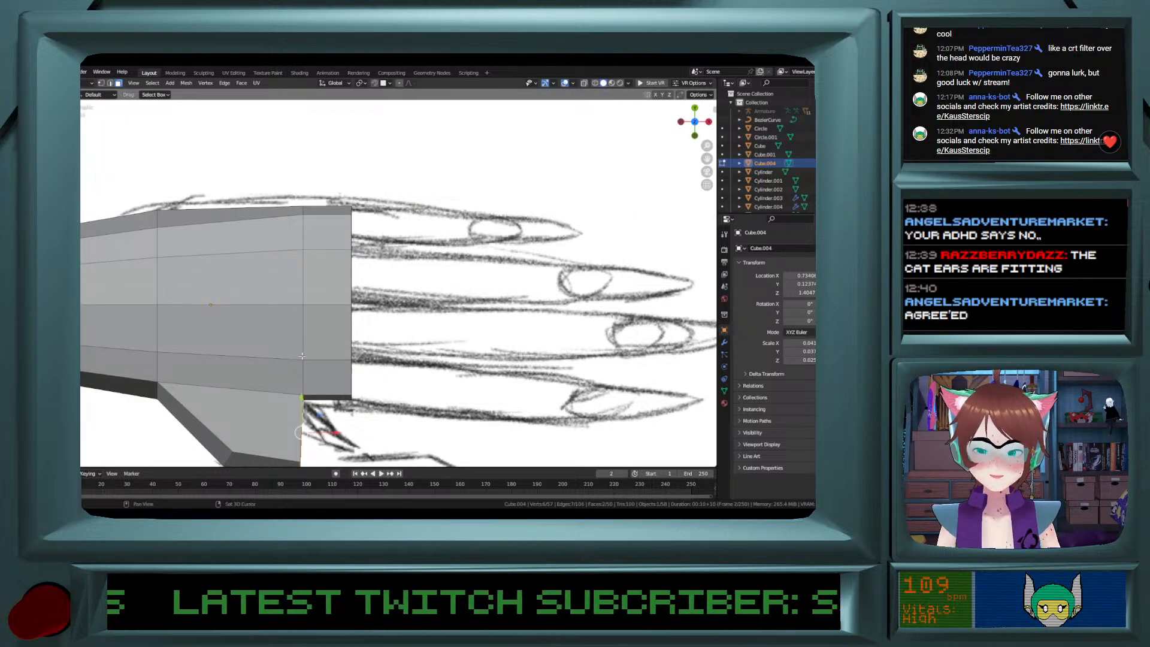
shift+scroll(302, 356, down, 4)
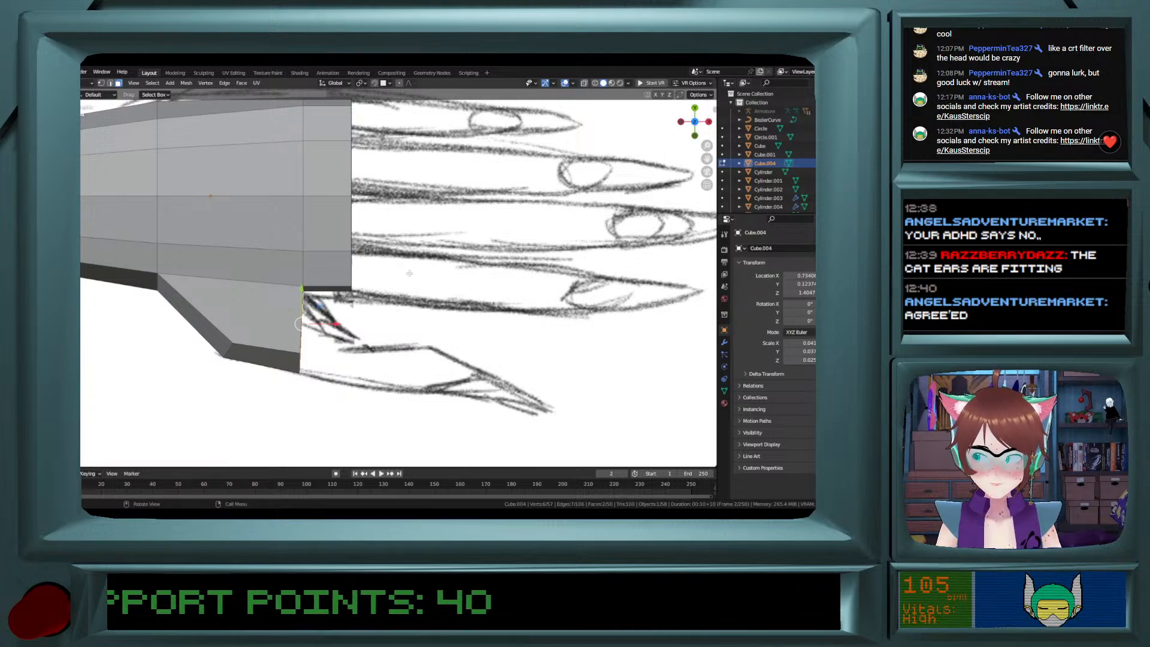
scroll(346, 322, down, 2)
ctrl+scroll(346, 323, down, 2)
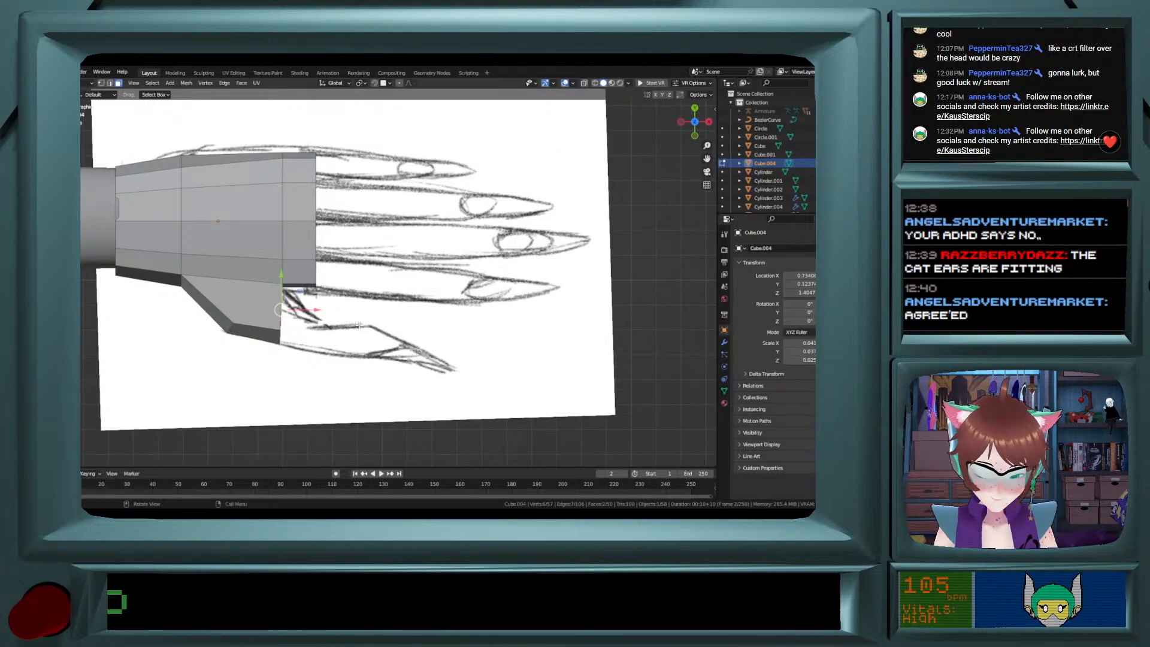
key(e)
click(414, 352)
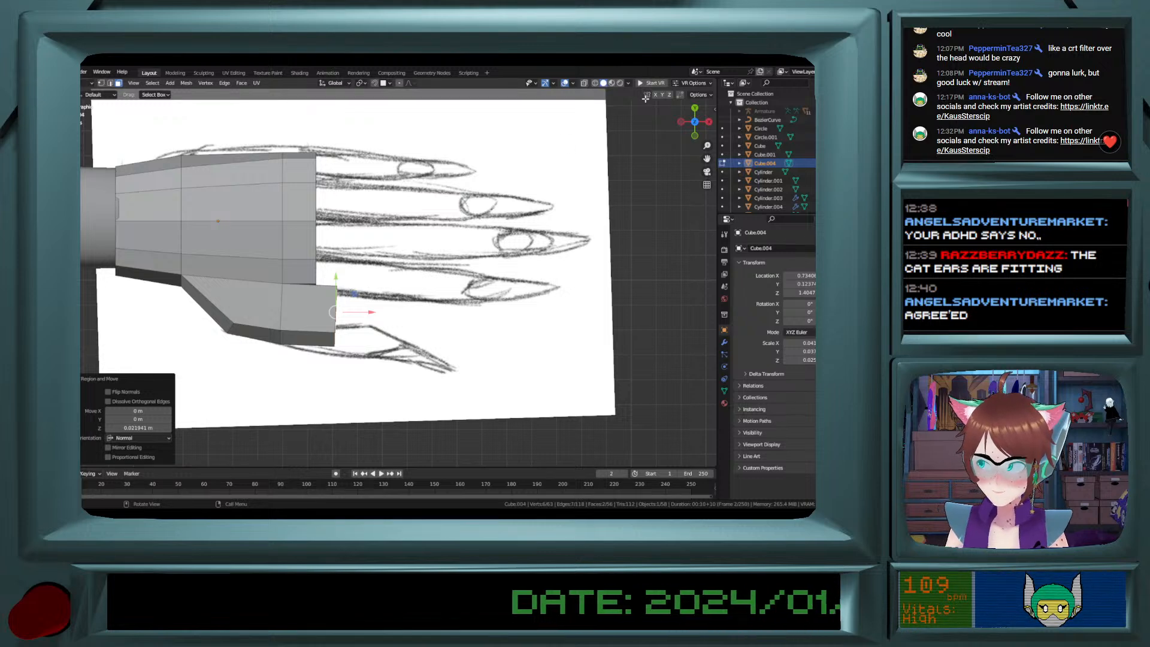
With X-ray display on, scale the thumb's end faces by 0.645 and move them onto the sketched thumb outline, about -0.0058 m along X.
click(585, 84)
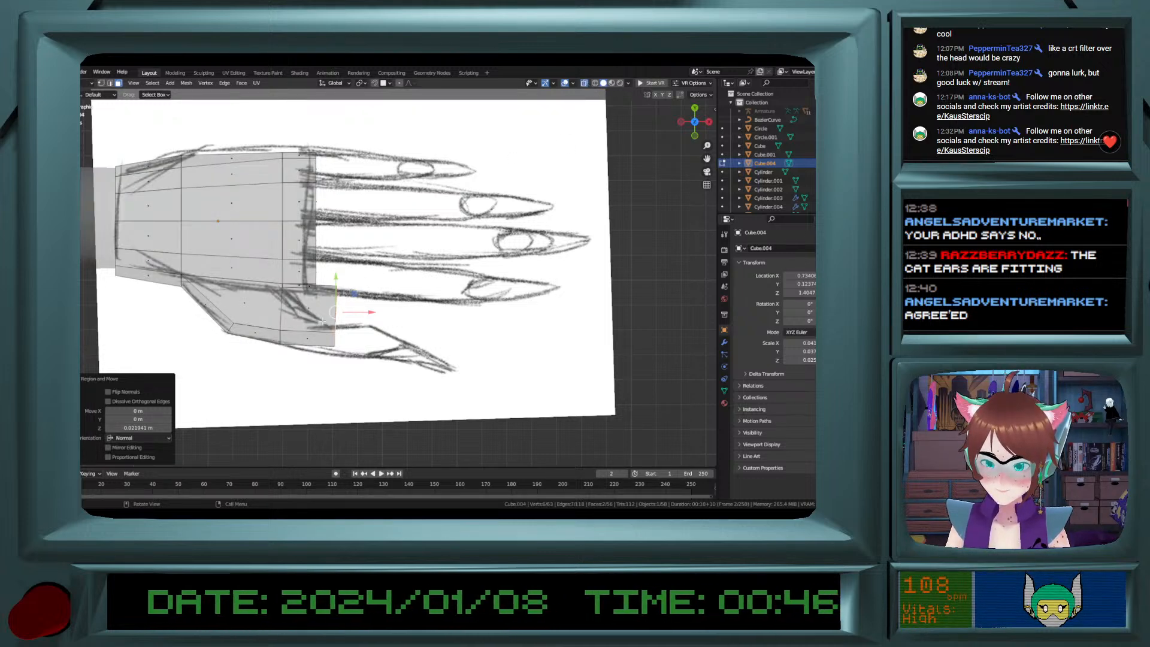
key(s)
click(454, 324)
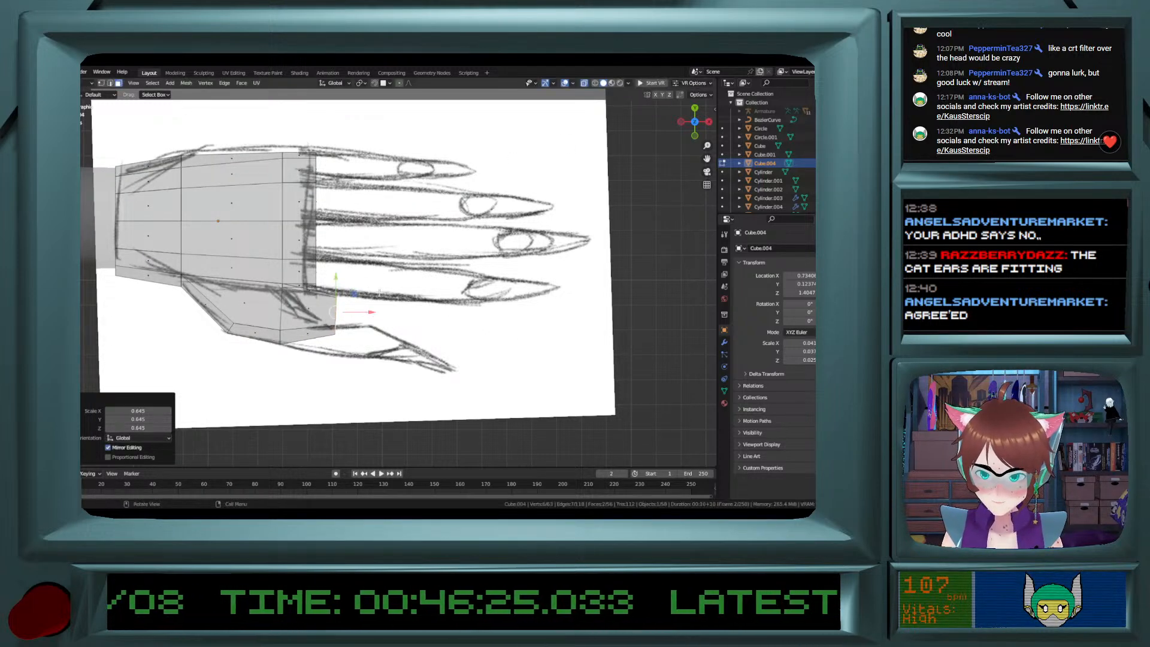
drag(333, 284, 354, 330)
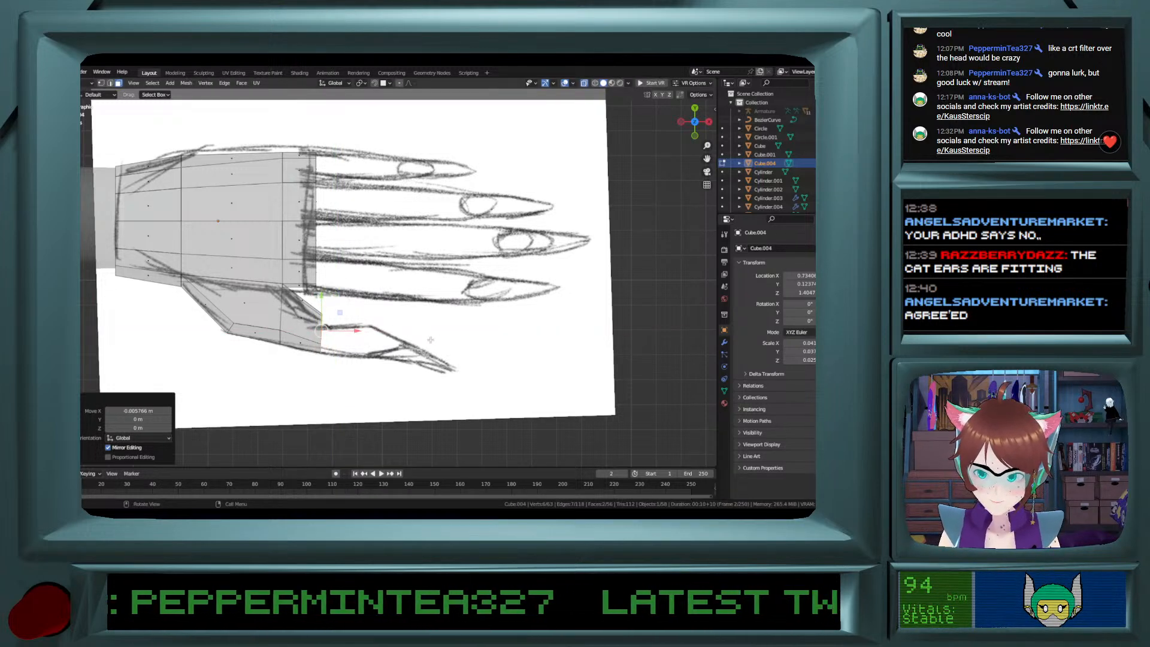
Extrude the thumb's end faces twice along the sketched thumb, about 0.0196 m and about 0.0156 m.
key(e)
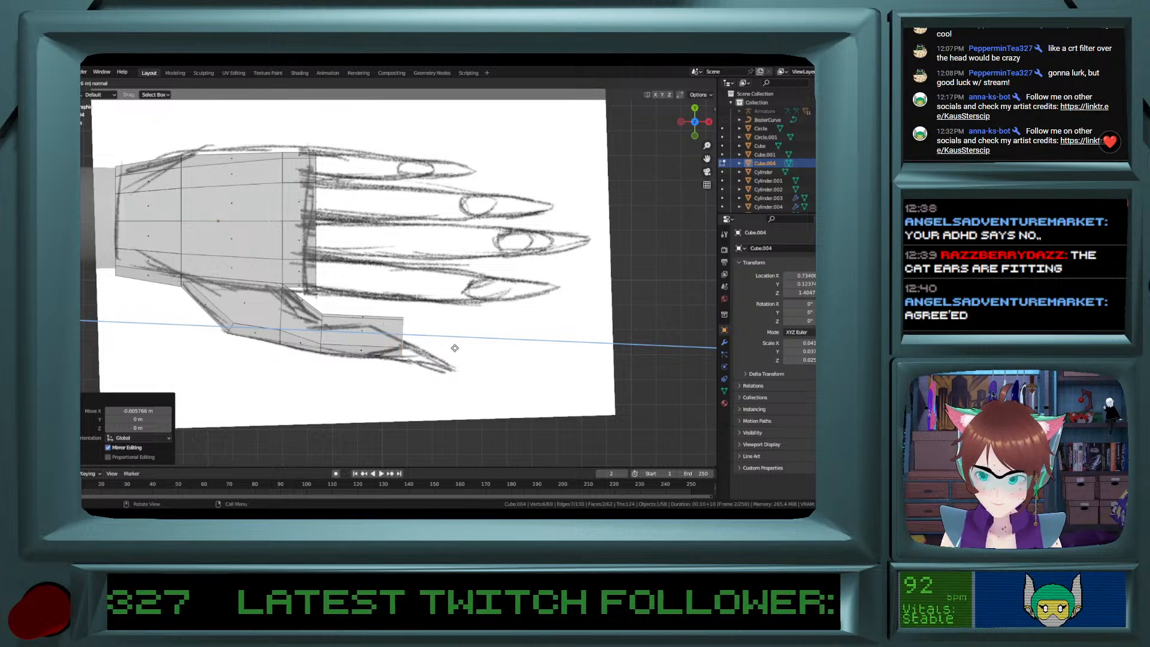
click(418, 340)
key(e)
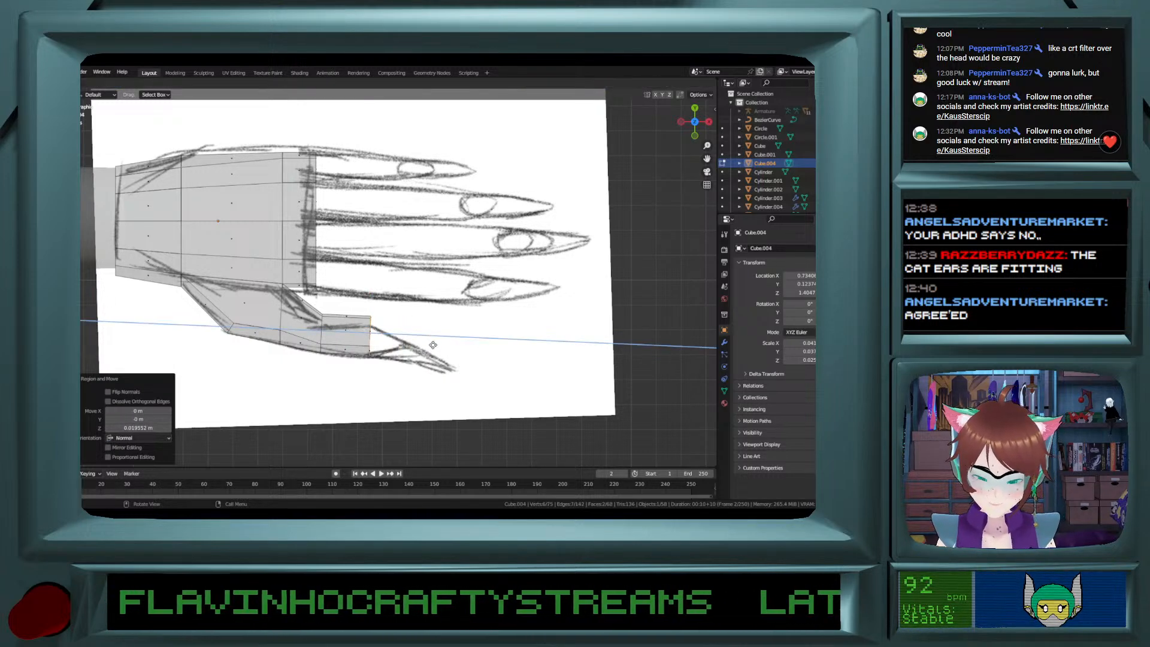
click(472, 349)
Scale the thumb's tip faces by 0.292 and move them about -0.0049 m along Y onto the sketched thumb.
key(s)
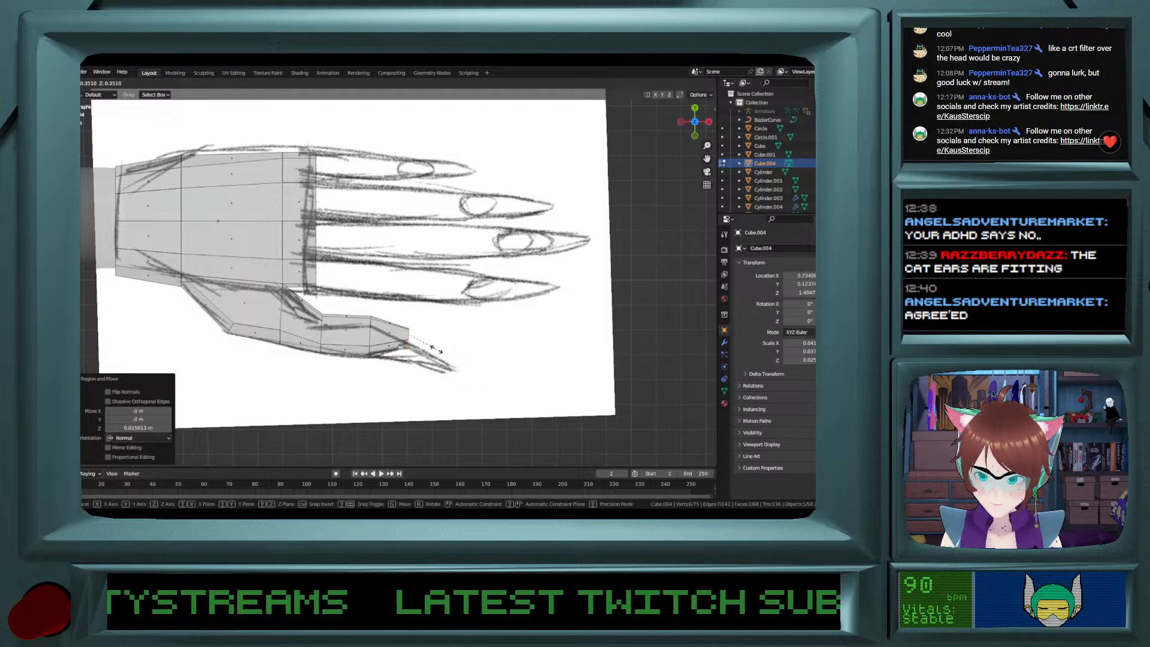
click(423, 336)
key(g)
key(y)
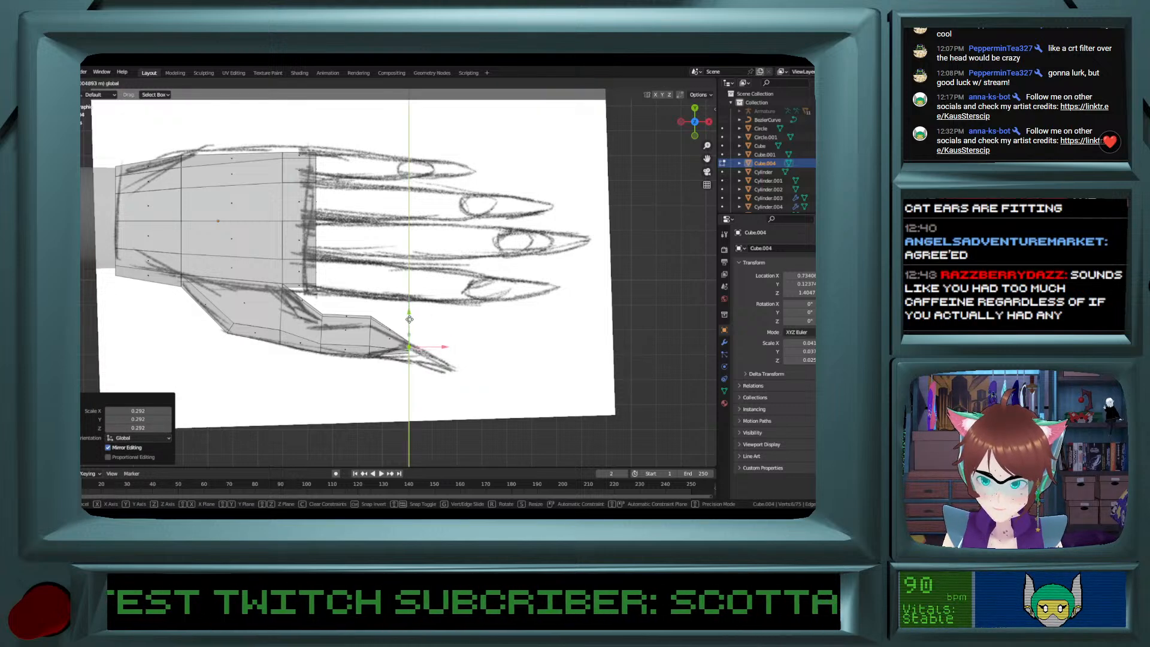
click(410, 319)
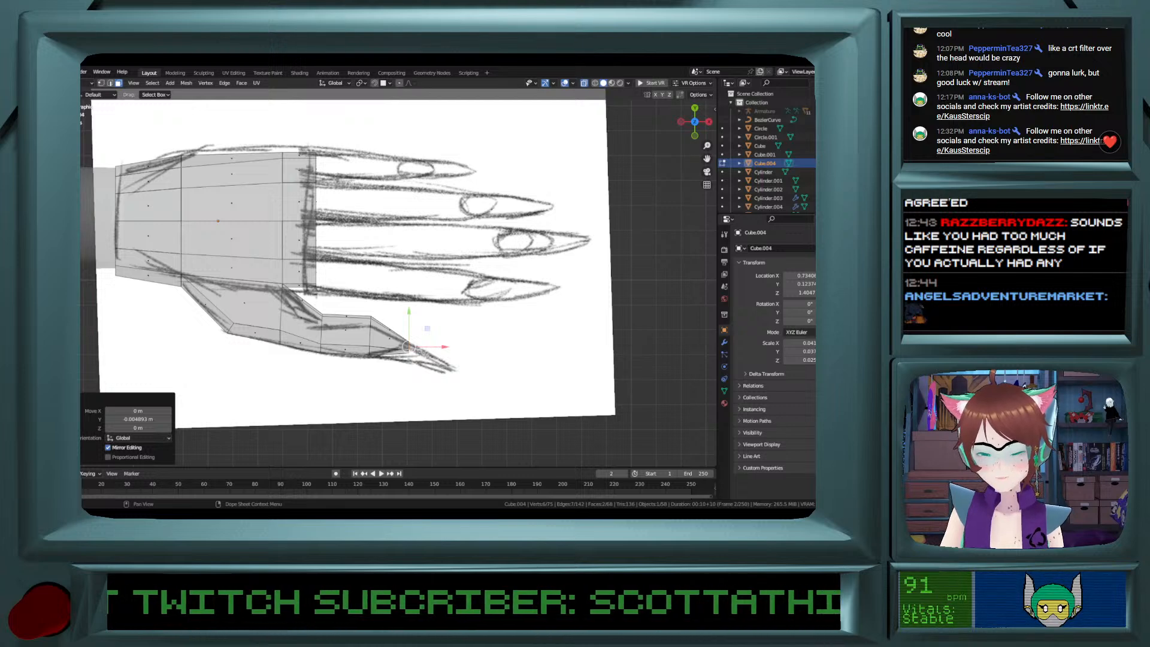
shift+middle_drag(309, 358, 227, 355)
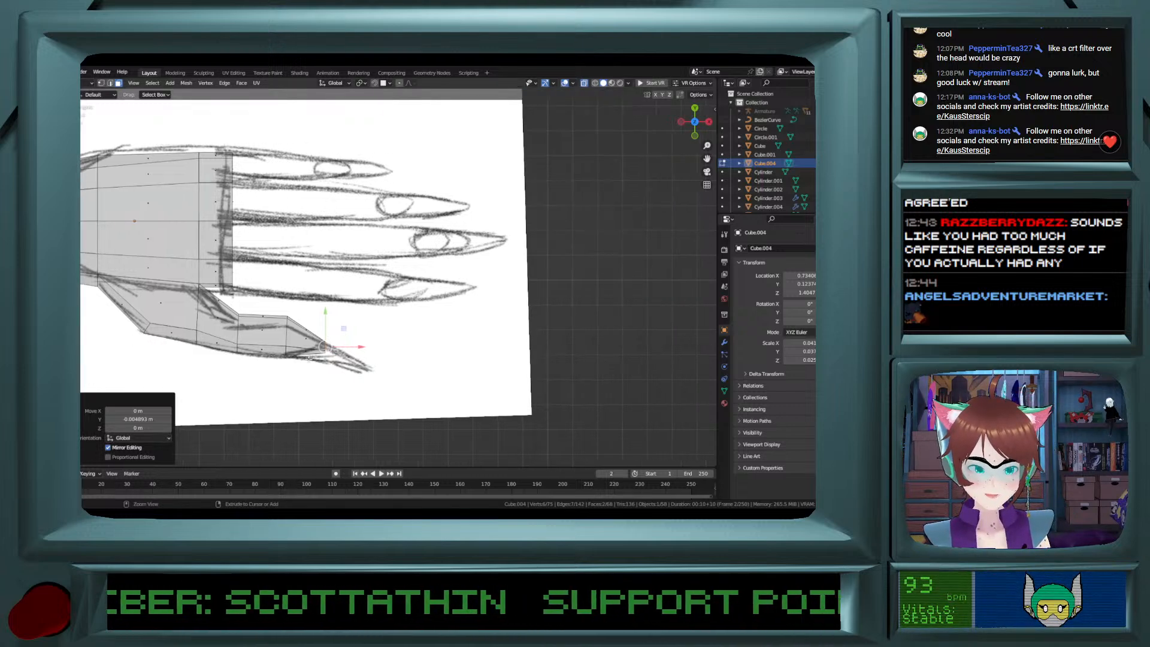
Turn off X-ray display and select the two side faces of the thumb's tip segment.
scroll(299, 361, up, 2)
shift+middle_drag(291, 400, 222, 277)
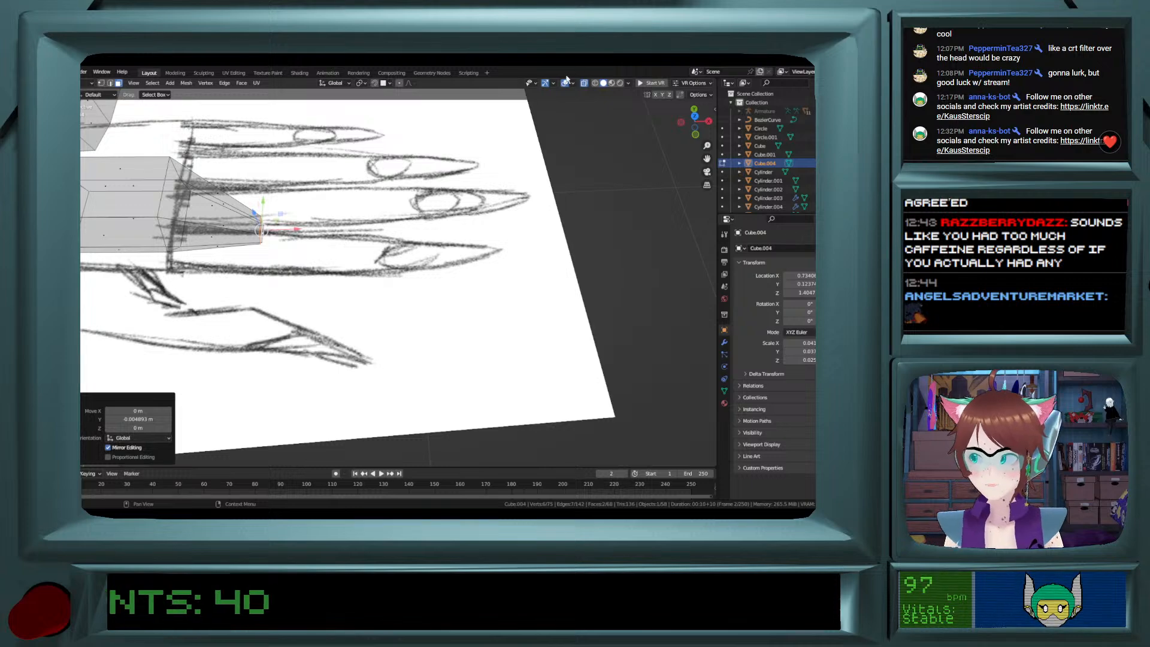
click(585, 86)
middle_drag(332, 207, 202, 153)
click(187, 198)
shift+click(198, 230)
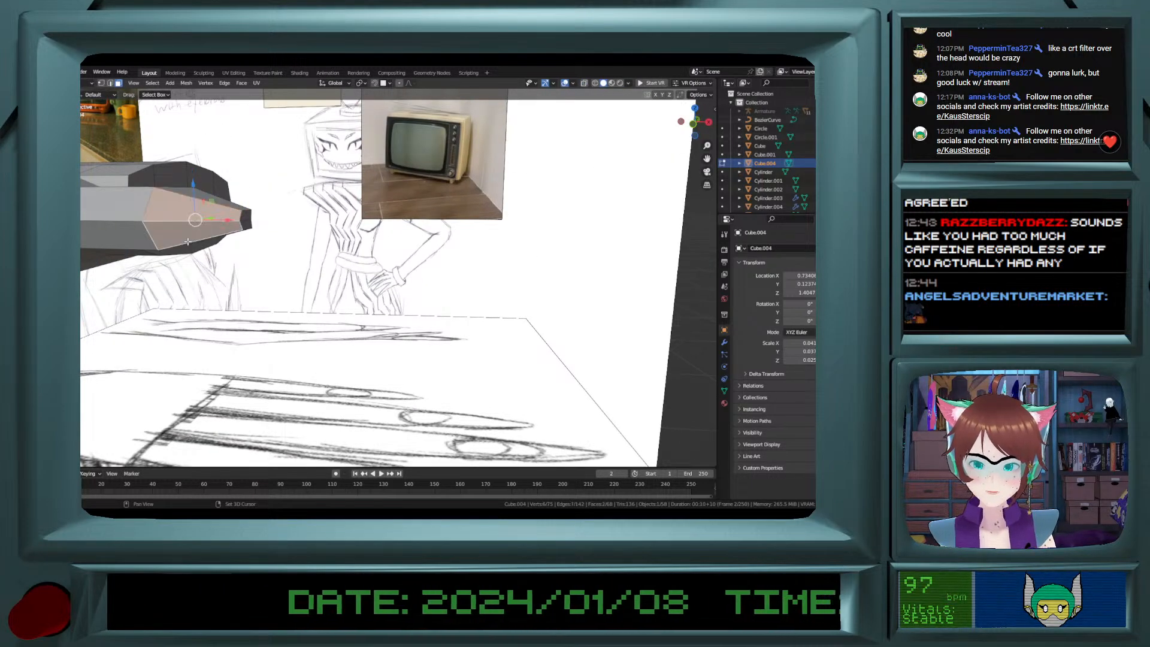
Examine the hand's side profile in relation to the arm, ending with a close front view of the thumb.
mouse_move(202, 226)
middle_down()
mouse_move(248, 211)
mouse_move(222, 223)
mouse_move(268, 220)
middle_up()
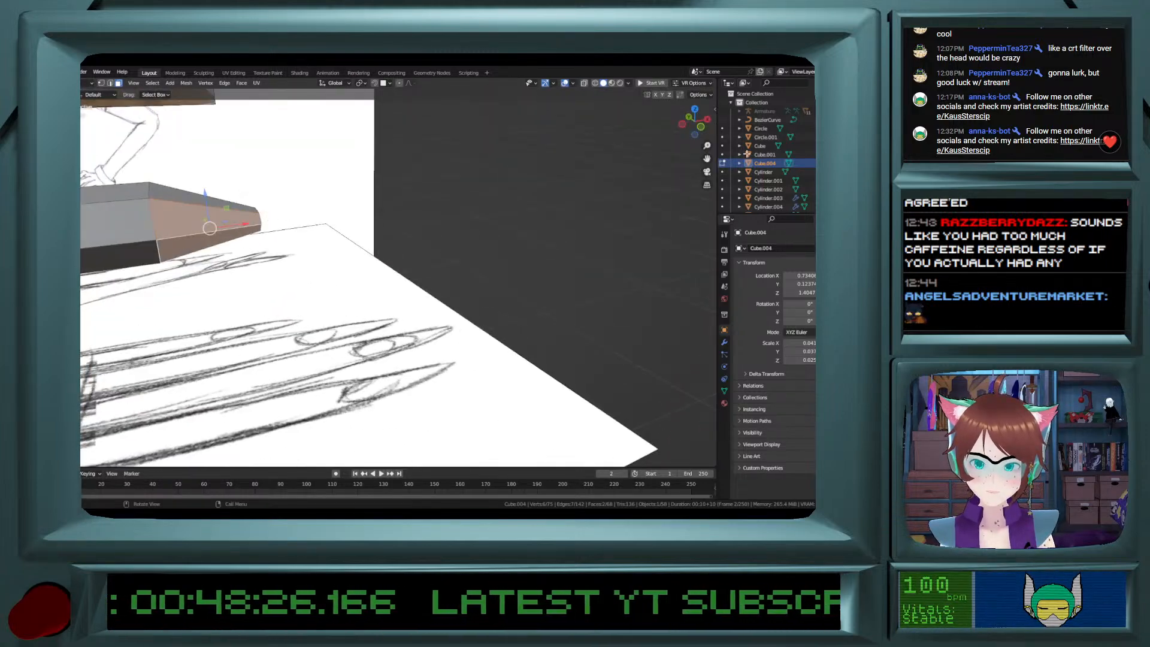
mouse_move(321, 189)
middle_down()
mouse_move(282, 182)
mouse_move(284, 127)
middle_up()
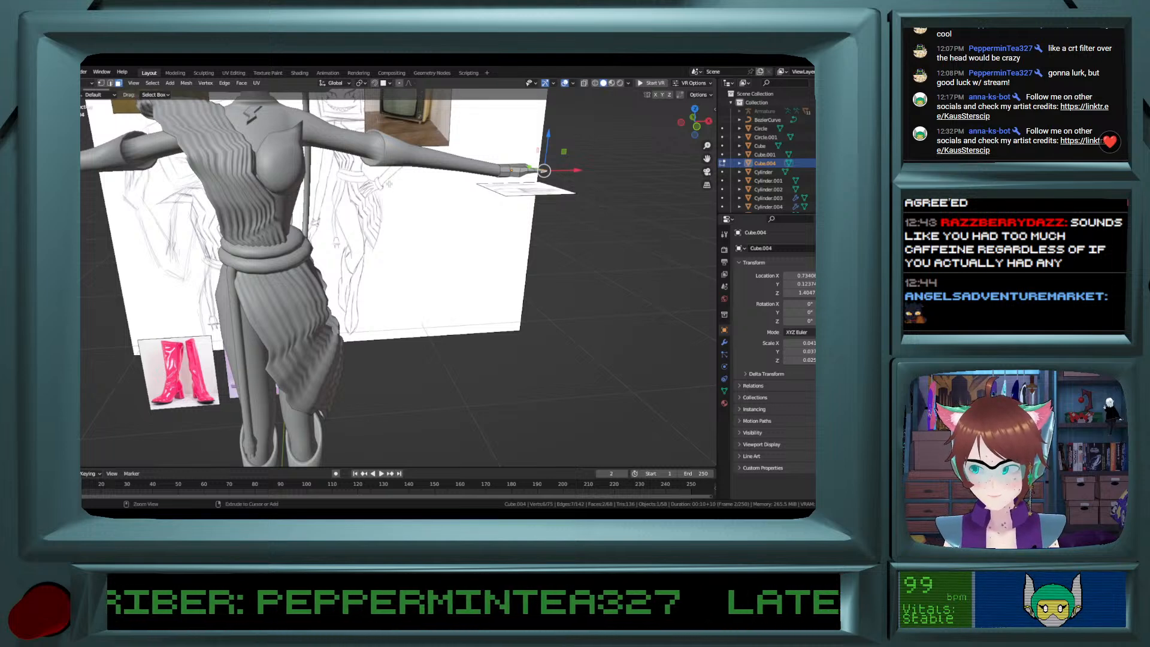
shift+middle_drag(389, 184, 361, 181)
scroll(361, 181, up, 5)
scroll(361, 181, down, 6)
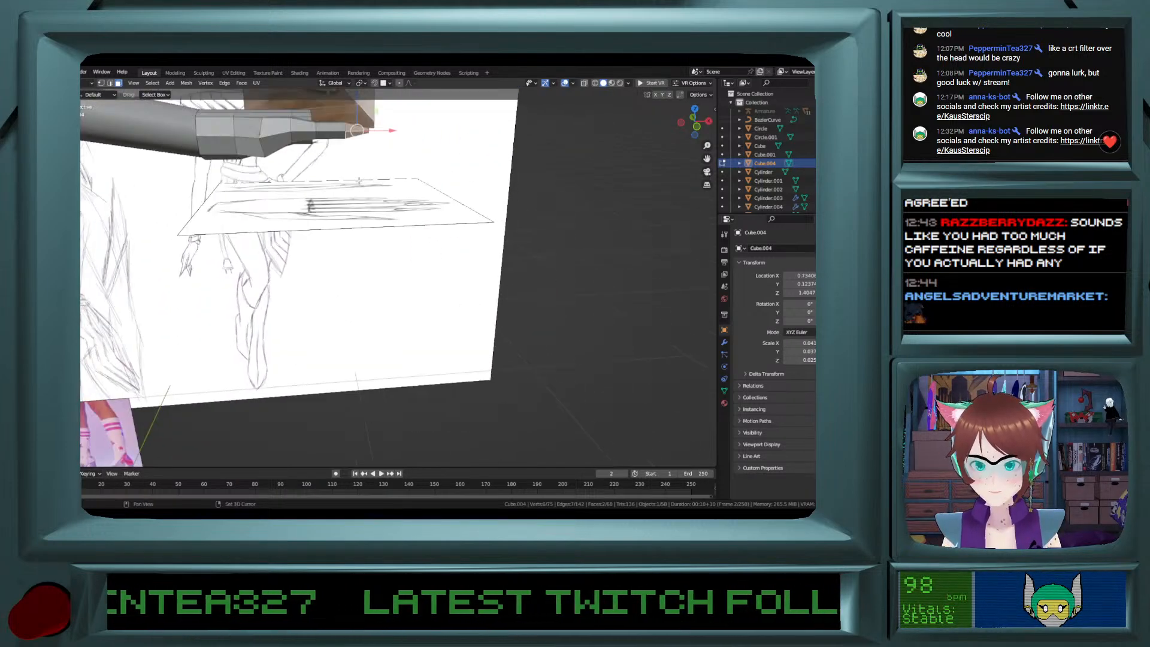
shift+middle_drag(352, 246, 351, 258)
middle_drag(351, 257, 362, 232)
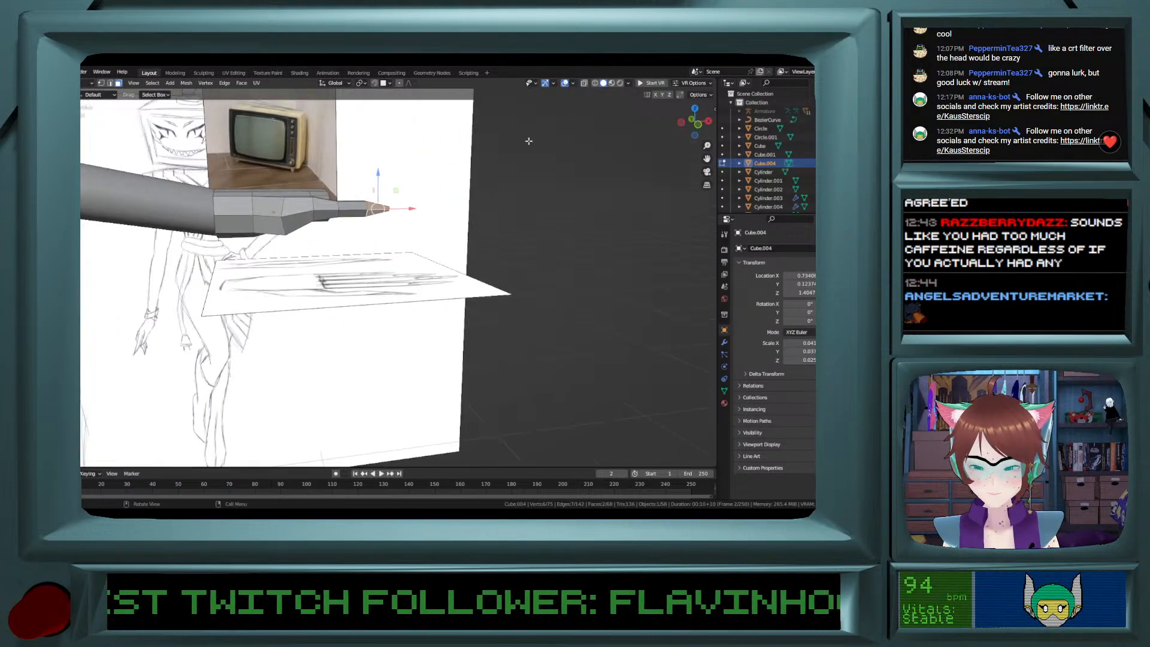
click(699, 126)
scroll(383, 198, up, 5)
shift+middle_drag(229, 148, 262, 283)
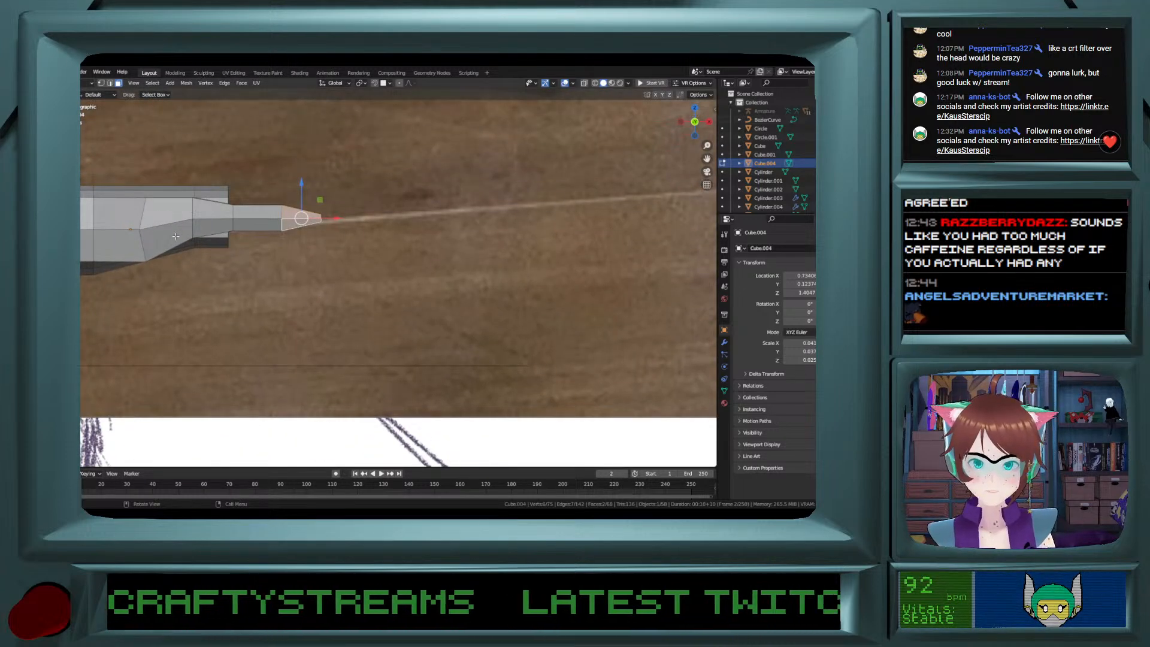
Switch to vertex selection and try to move the edge loop near the thumb's middle along Z.
alt+click(200, 224)
click(100, 84)
alt+click(192, 223)
drag(195, 195, 193, 199)
middle_drag(194, 200, 204, 208)
key(ctrl+z)
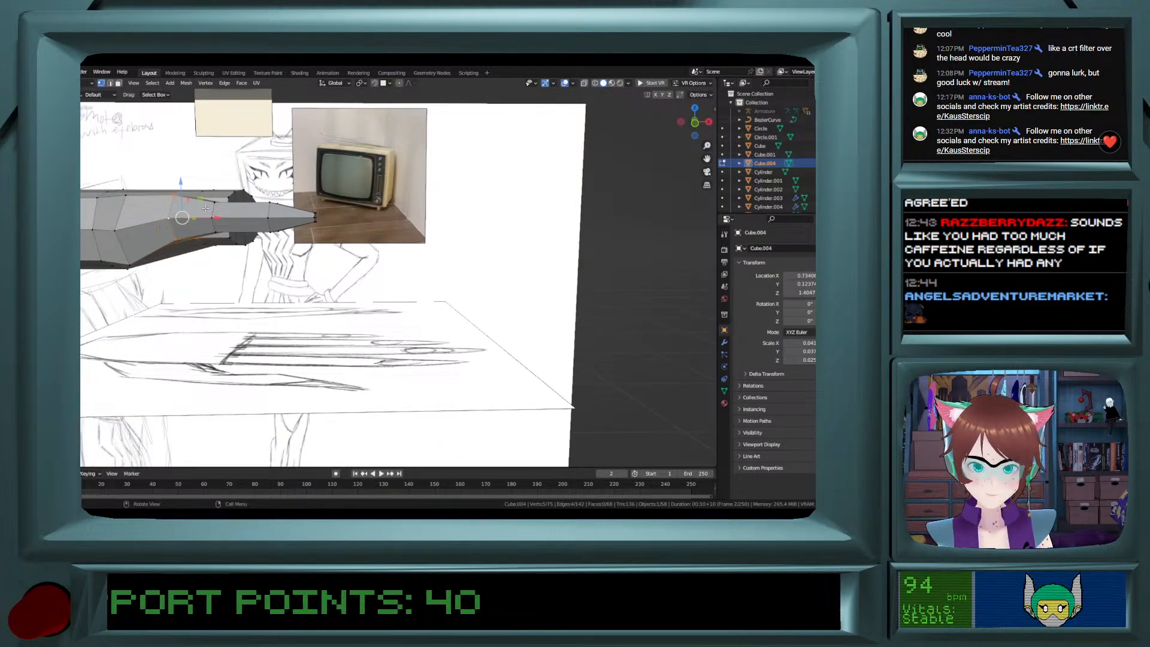
In front view, select the edge loops of the thumb's outer segments through the tip and raise them slightly along Z.
shift+click(217, 216)
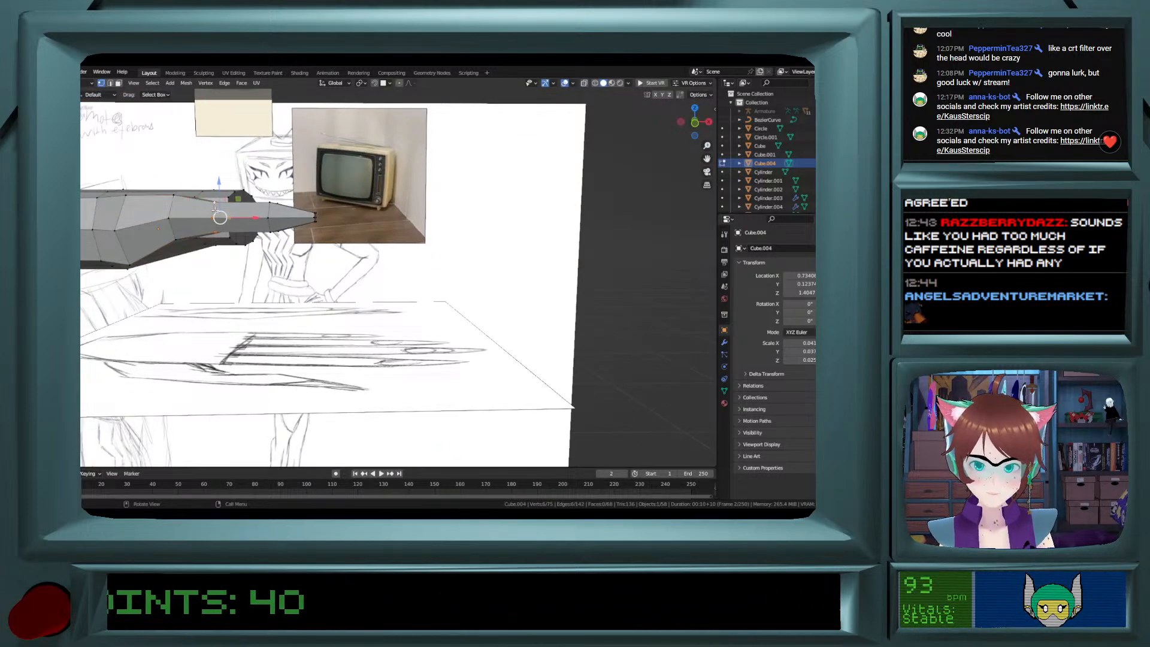
click(695, 123)
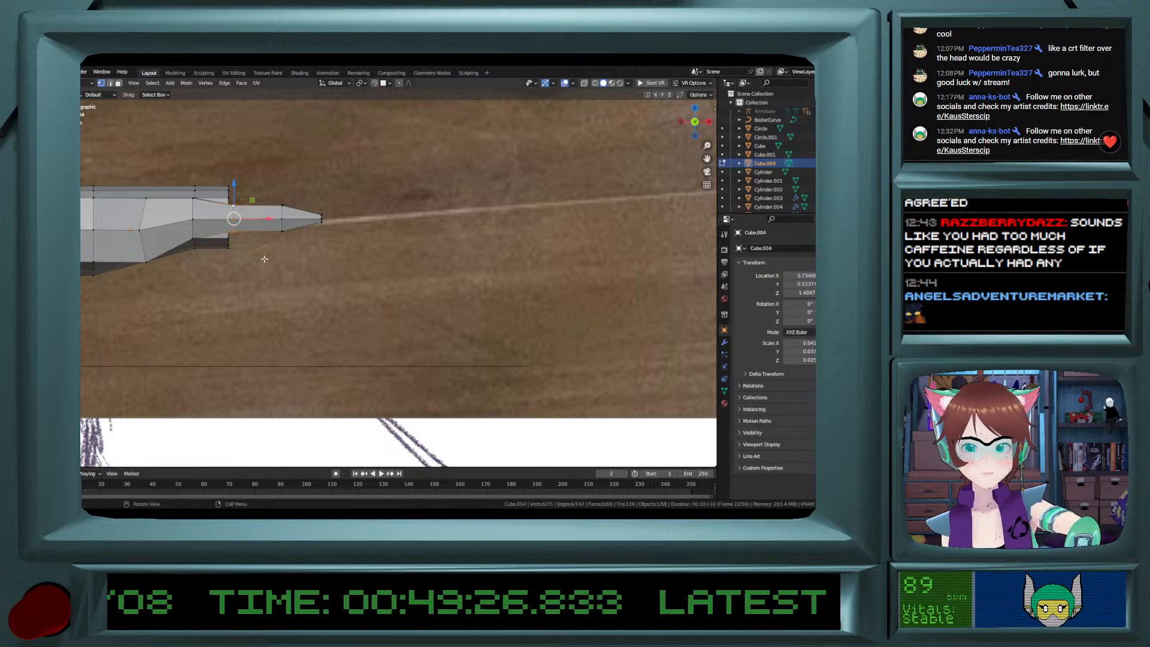
shift+double_click(281, 216)
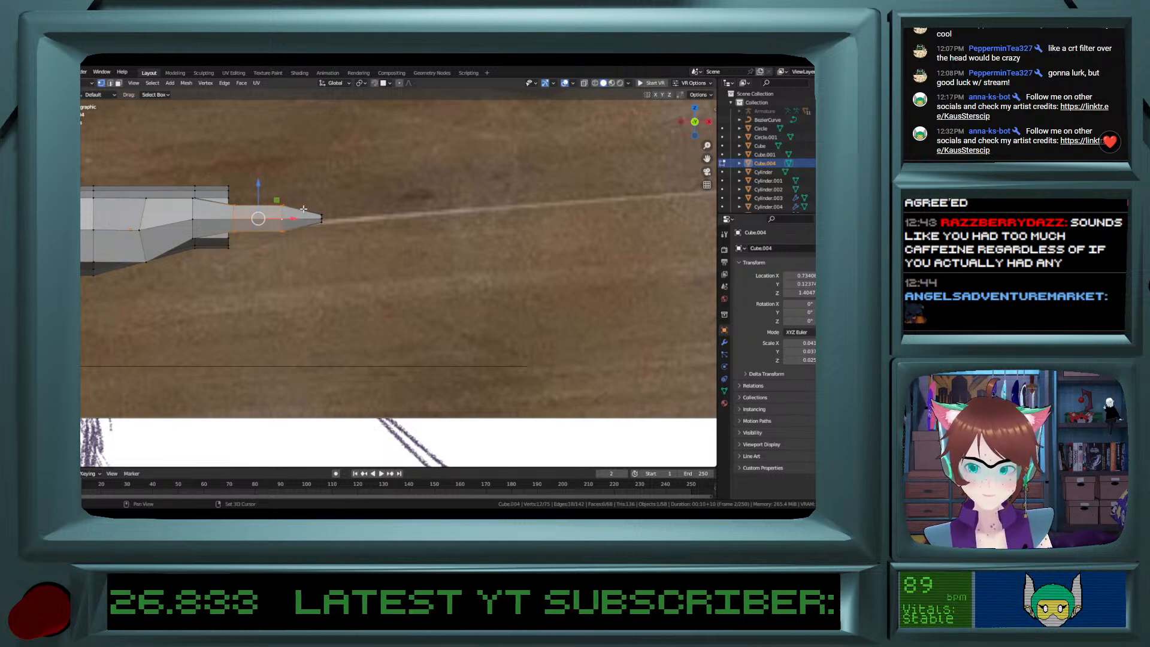
shift+double_click(324, 216)
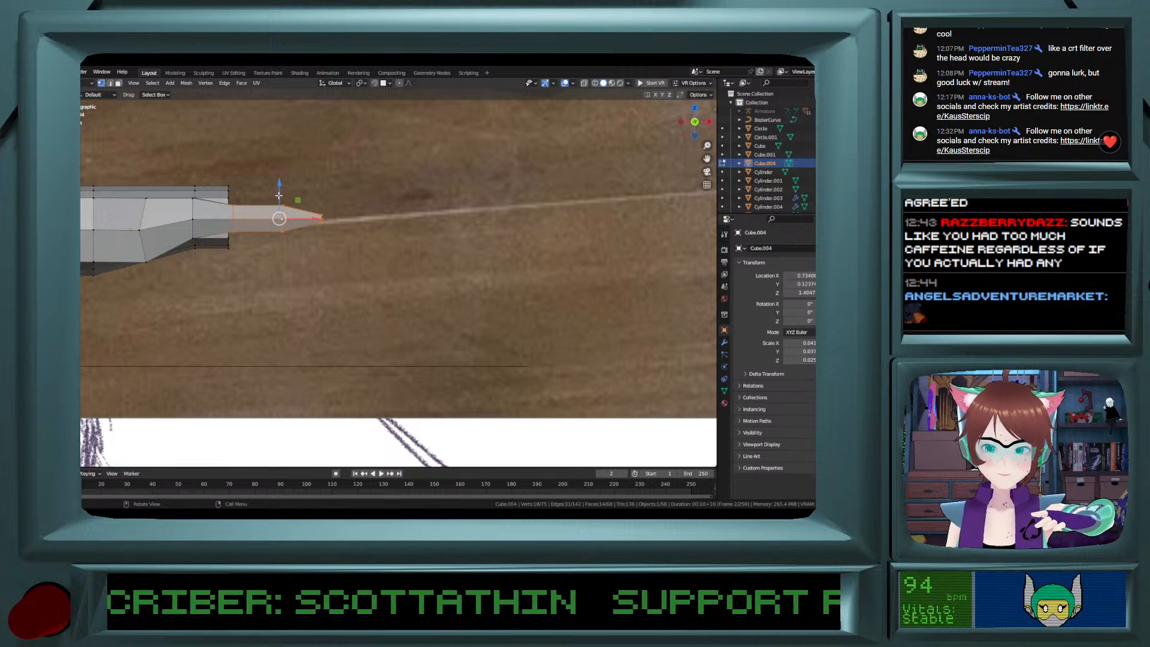
key(g)
key(z)
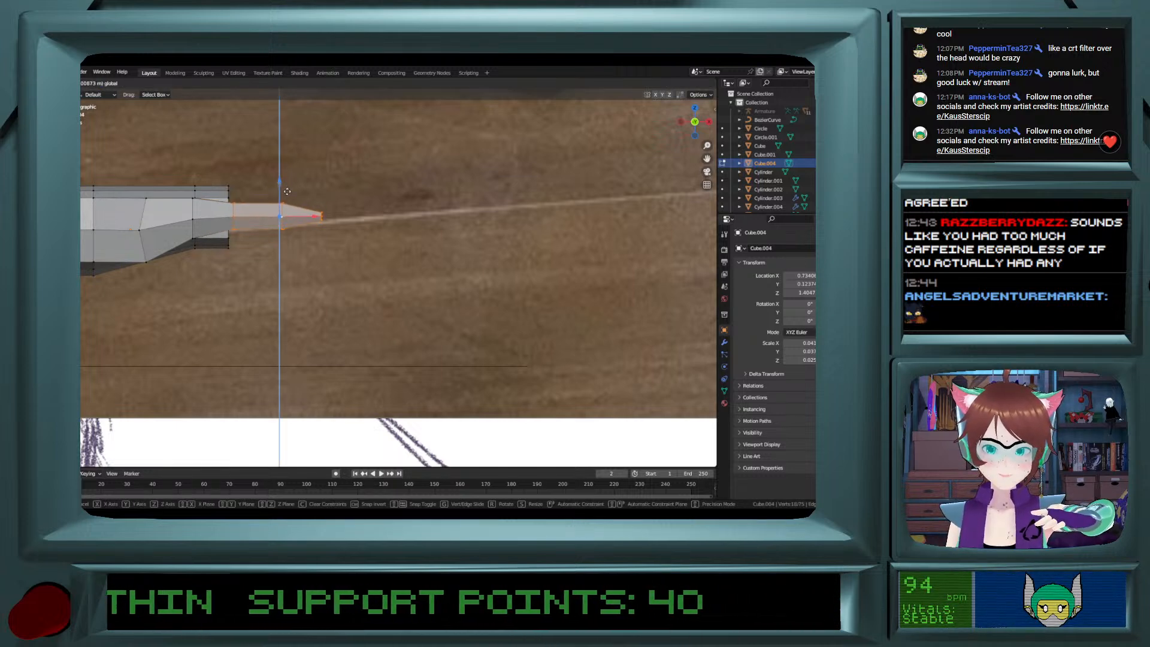
click(241, 223)
Scale the edge loop where the thumb's narrow outer section begins by 1.224 along Z.
alt+click(235, 223)
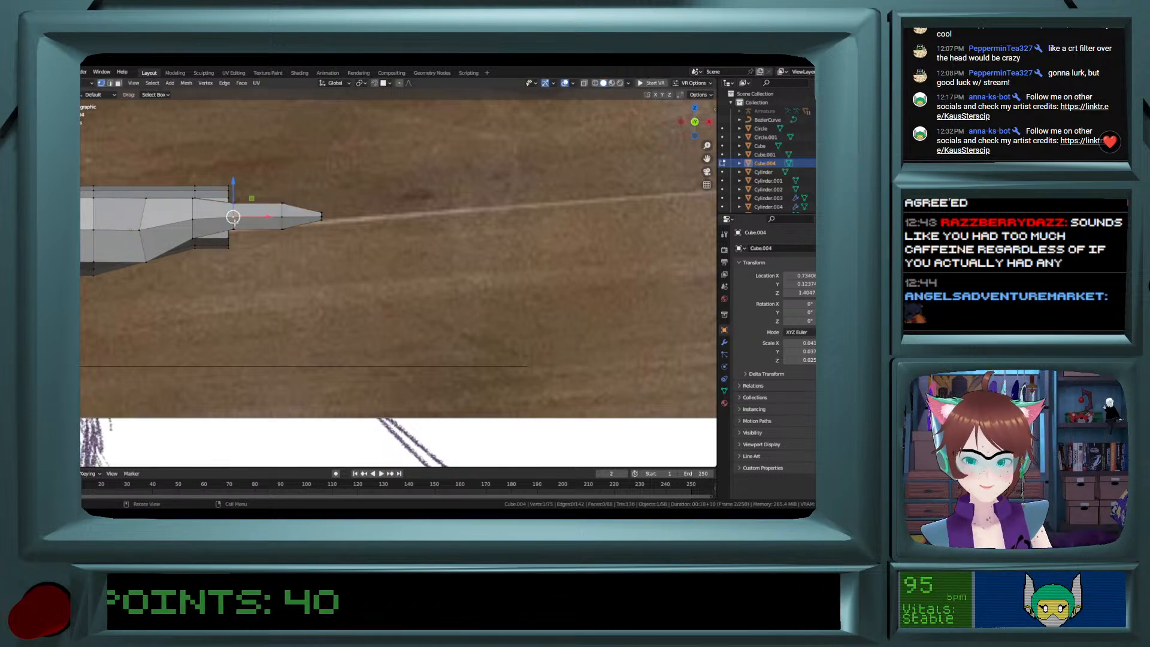
key(s)
key(z)
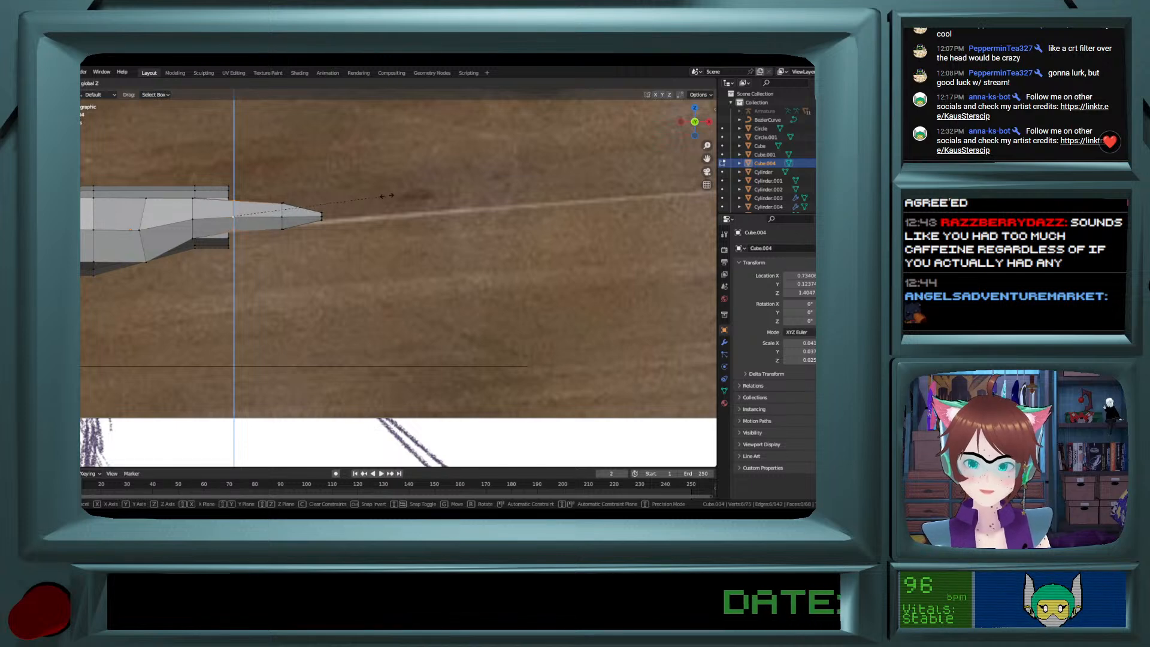
click(391, 193)
ctrl+scroll(313, 217, down, 3)
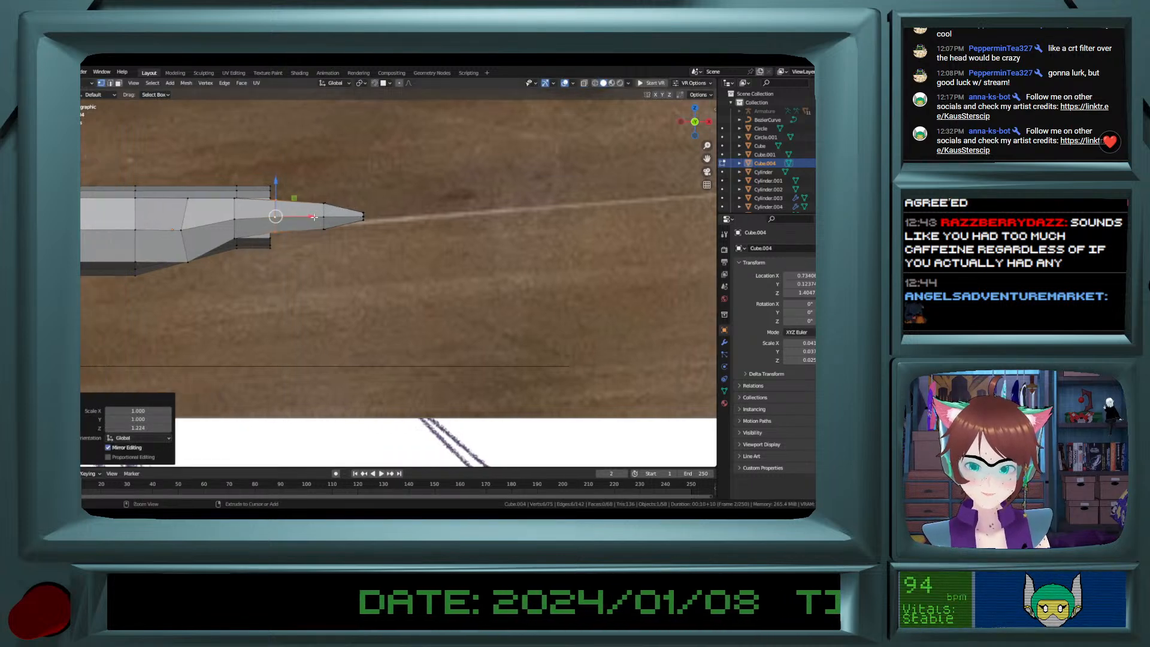
Scale the next thumb edge loop toward the palm along Z and move it about -0.0003 m along Z.
alt+click(235, 235)
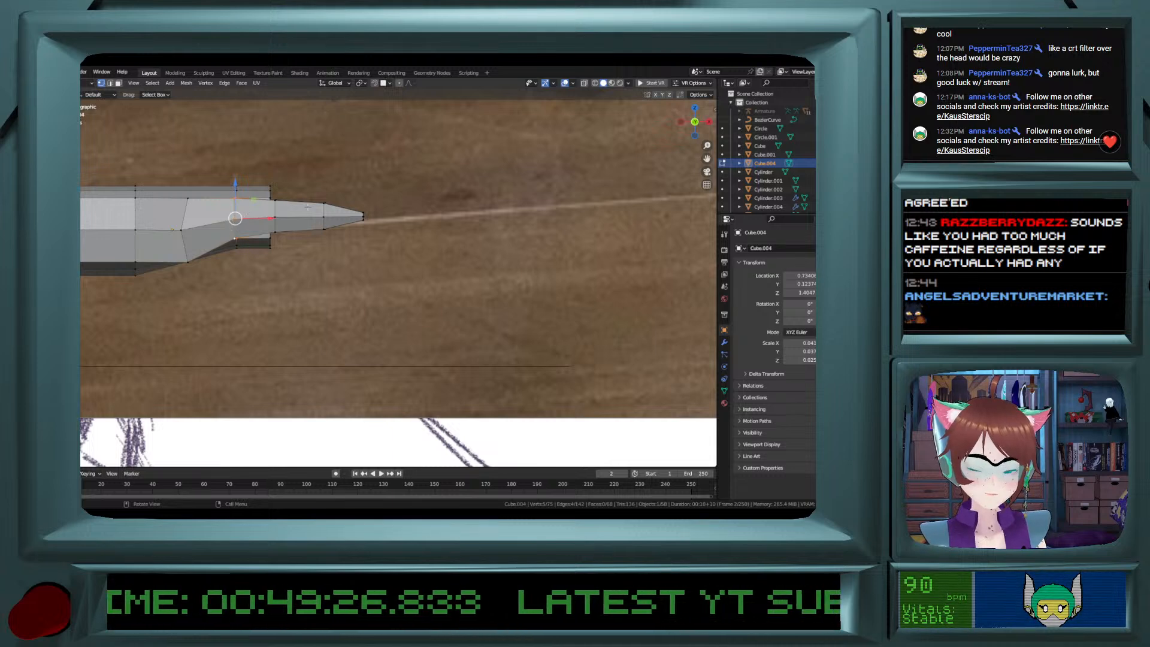
key(s)
key(z)
click(335, 186)
drag(236, 180, 246, 186)
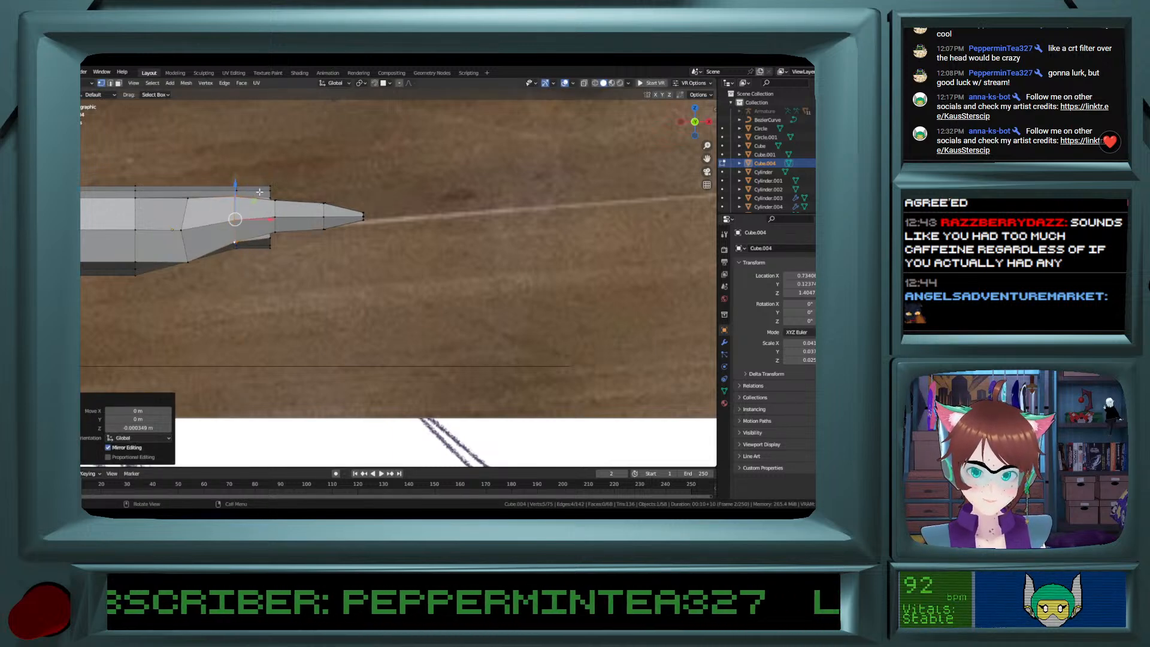
Select the vertices across the thick base of the thumb and move them about 0.001 m along Z.
click(187, 200)
ctrl+click(186, 202)
key(g)
key(z)
click(186, 201)
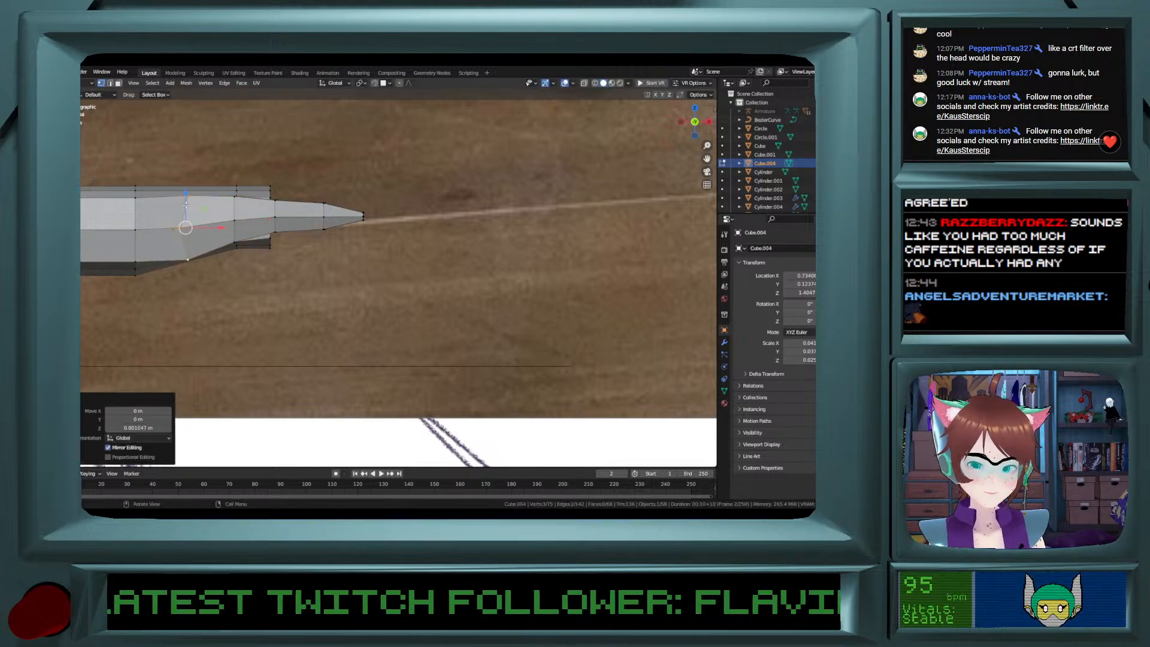
mouse_move(185, 202)
middle_down()
mouse_move(207, 258)
mouse_move(198, 202)
mouse_move(264, 223)
middle_up()
key(s)
key(z)
click(339, 221)
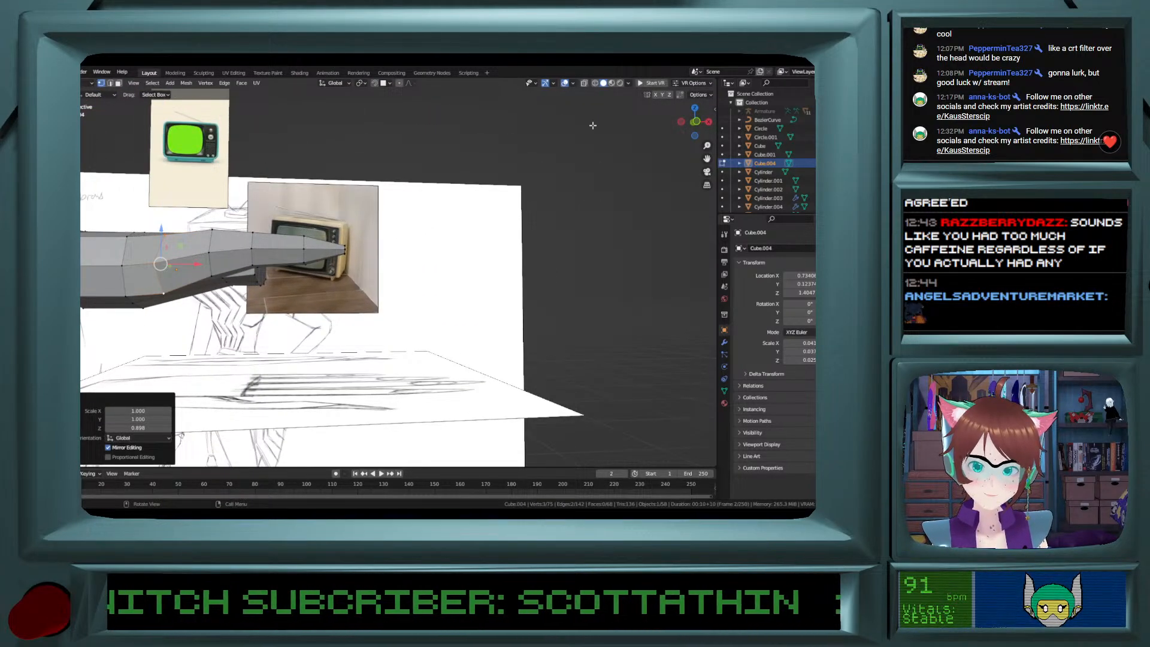
click(696, 123)
key(ctrl+z)
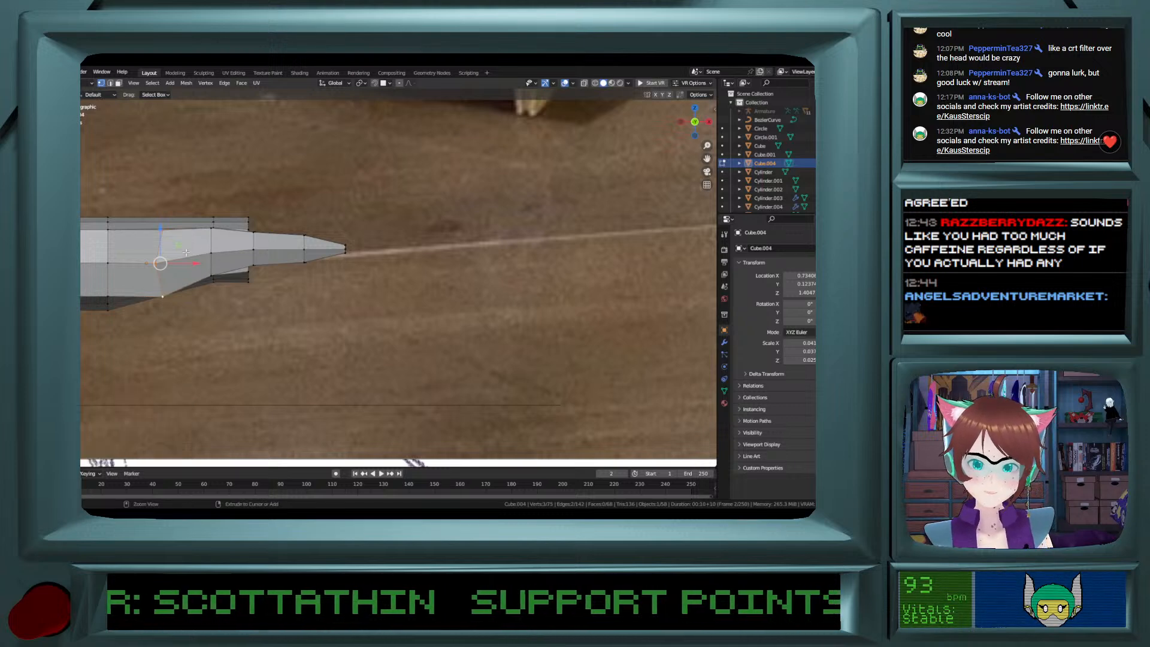
Scale the thumb base vertices down slightly along Z and raise them about 0.002 m along Z.
key(s)
key(z)
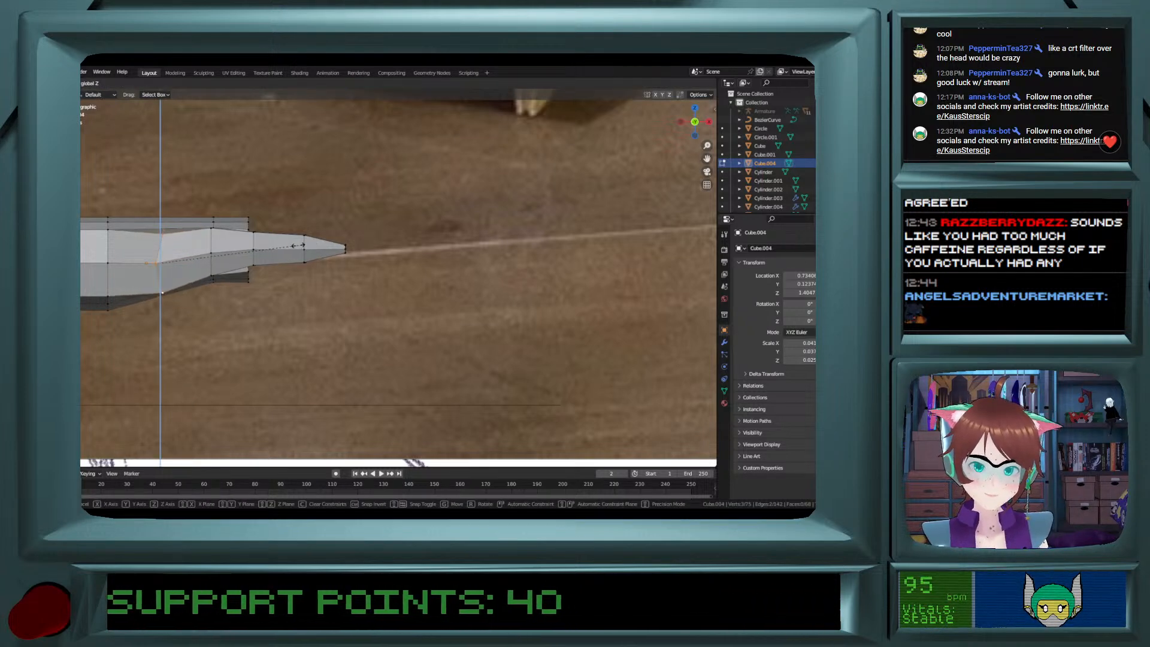
click(298, 244)
drag(159, 231, 159, 224)
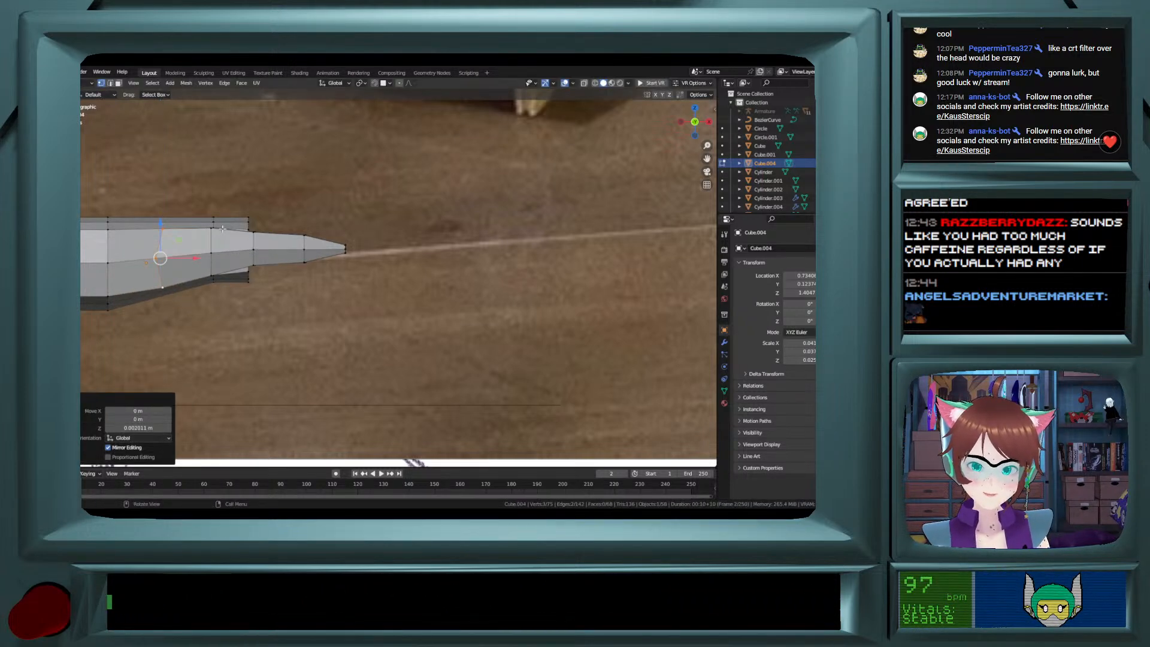
Select the edge loop at the thumb's tip and scale it by 2.043 along Z.
ctrl+scroll(286, 242, up, 2)
alt+click(279, 242)
alt+click(313, 246)
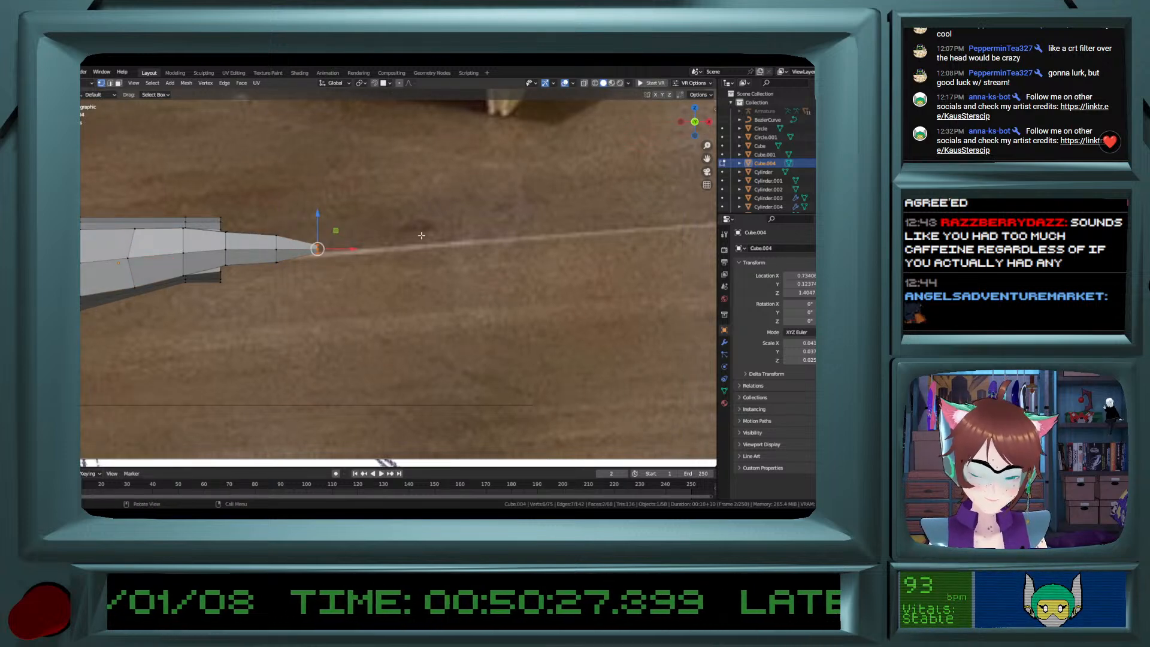
key(s)
key(z)
click(525, 199)
Extrude the vertices across the thumb's tip along X and merge them at center into a point.
middle_drag(526, 199, 292, 267)
scroll(293, 267, down, 7)
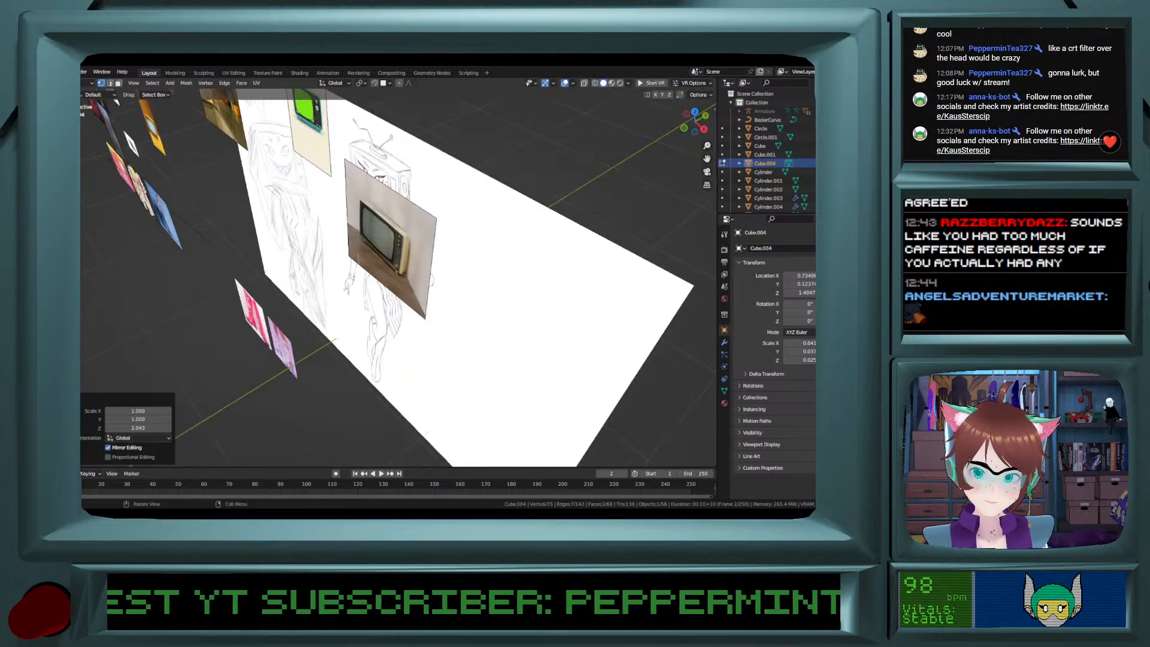
scroll(312, 335, down, 7)
mouse_move(313, 334)
shift+middle_down()
mouse_move(370, 335)
mouse_move(373, 392)
mouse_move(373, 330)
mouse_move(397, 401)
shift+middle_up()
scroll(373, 330, up, 10)
scroll(384, 360, up, 6)
mouse_move(377, 334)
middle_down()
mouse_move(396, 335)
mouse_move(365, 320)
middle_up()
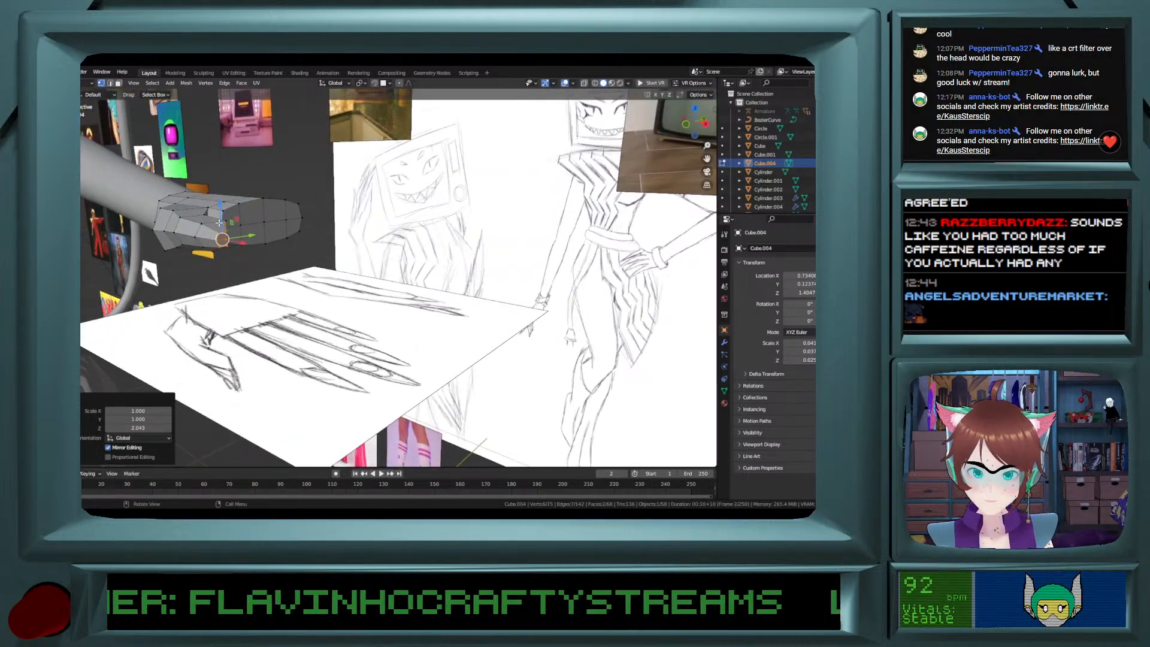
ctrl+click(250, 263)
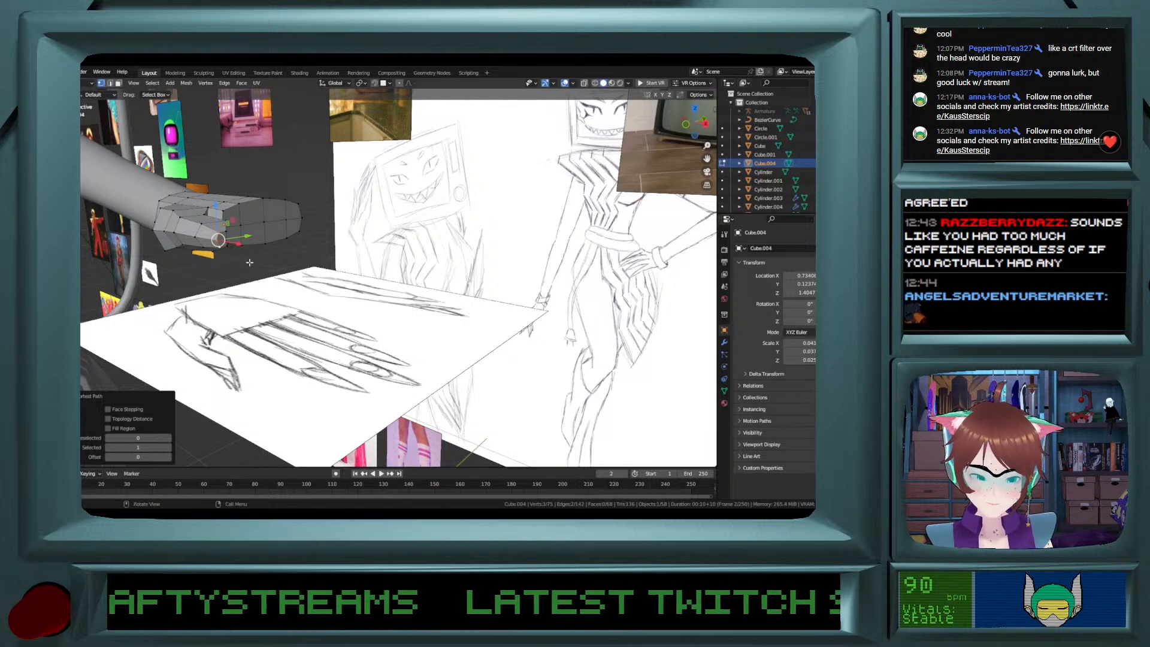
key(e)
key(x)
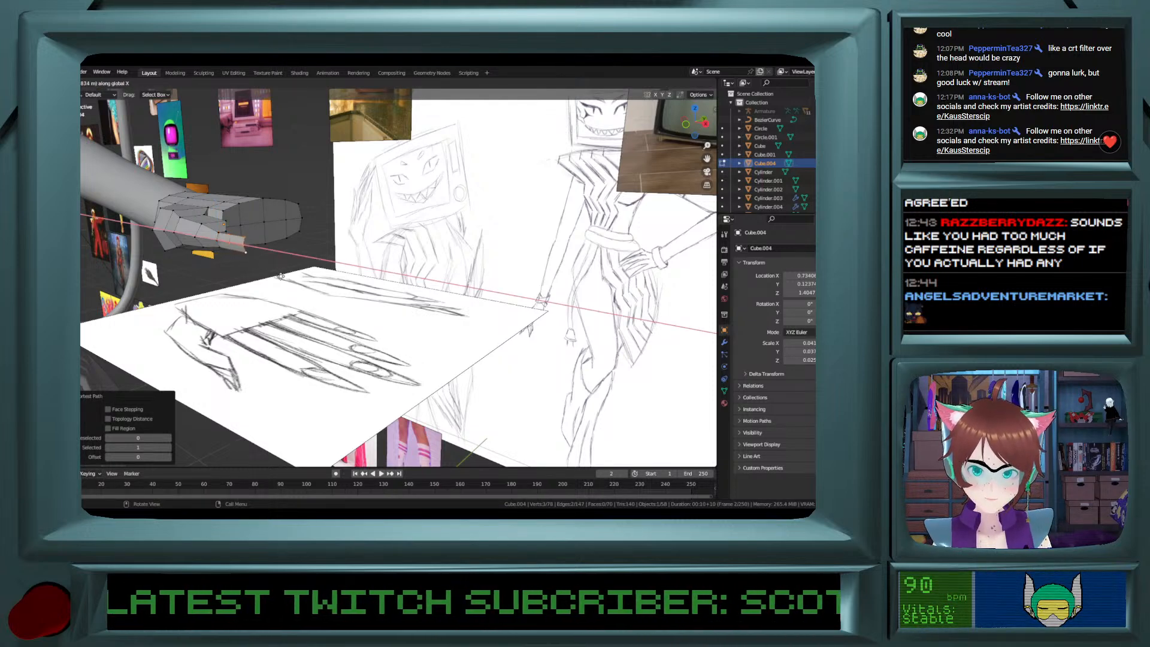
click(268, 277)
key(m)
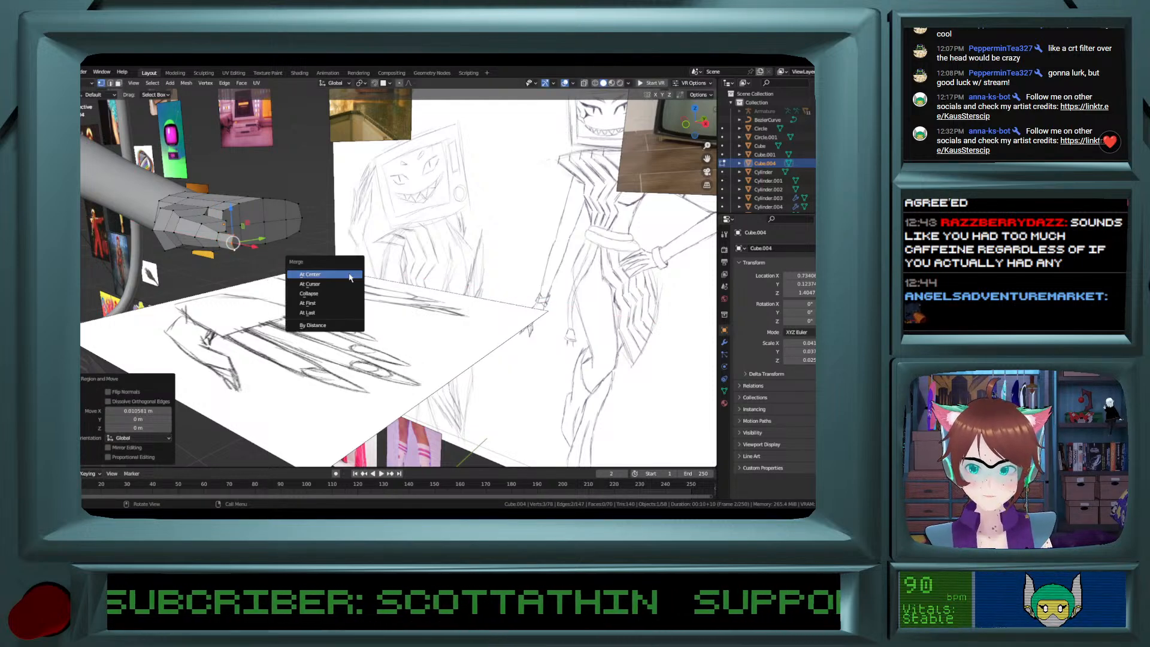
click(349, 274)
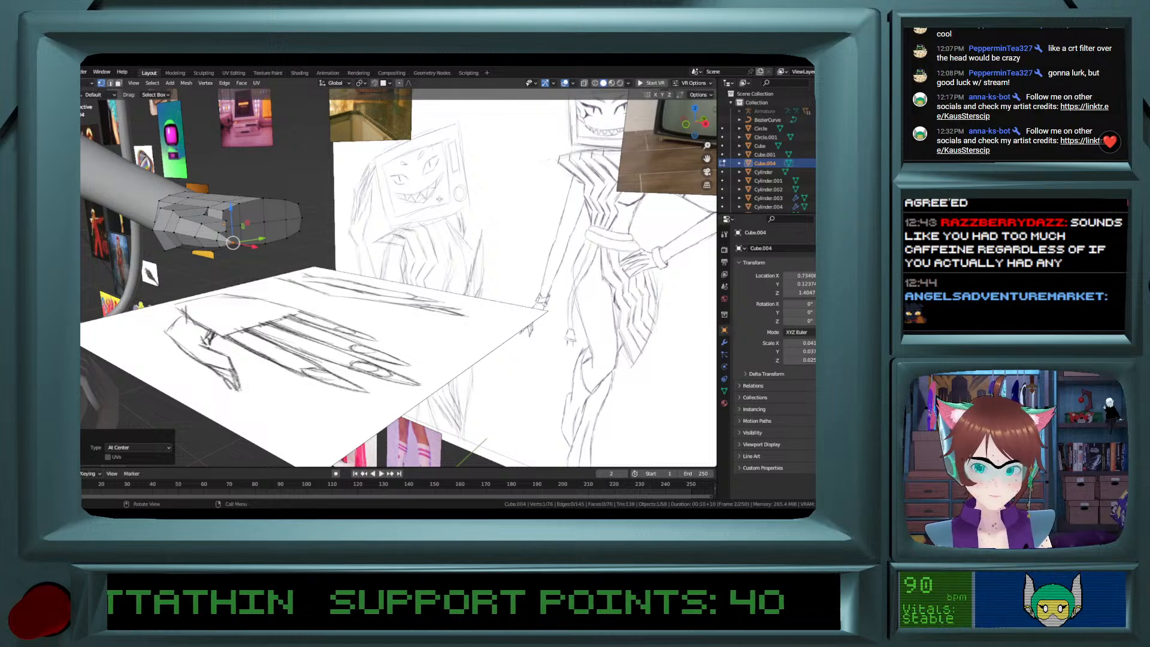
Examine the hand's shape together with the arm and body outside Edit Mode, and return to editing.
key(Tab)
middle_drag(441, 203, 474, 251)
shift+middle_drag(434, 384, 444, 274)
scroll(457, 308, down, 3)
scroll(432, 317, up, 6)
scroll(433, 317, down, 4)
scroll(433, 317, up, 2)
scroll(433, 317, down, 2)
scroll(407, 278, up, 3)
key(Tab)
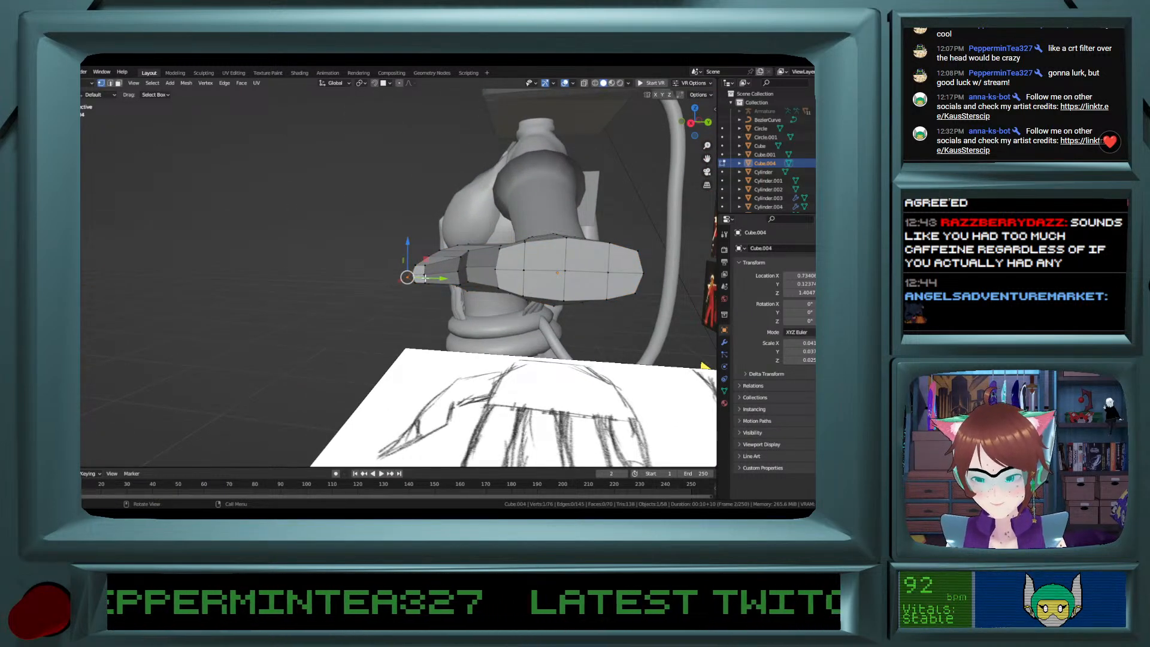
Select the vertices on the inner side of the thumb's outer joint and move them along Y toward the palm.
ctrl+click(459, 270)
key(g)
key(y)
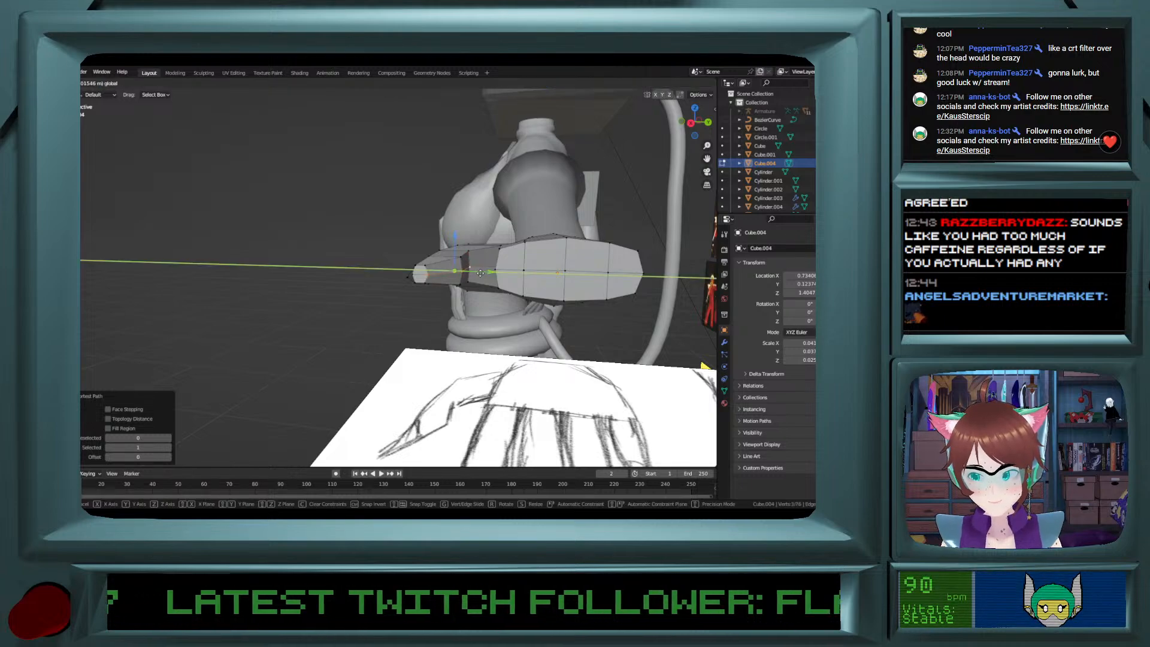
click(481, 274)
middle_drag(481, 273, 457, 277)
drag(457, 277, 461, 276)
middle_drag(460, 276, 483, 316)
Select the vertices along the inner side of the thumb's outer segment, including the far edge, and move them along Y.
click(477, 319)
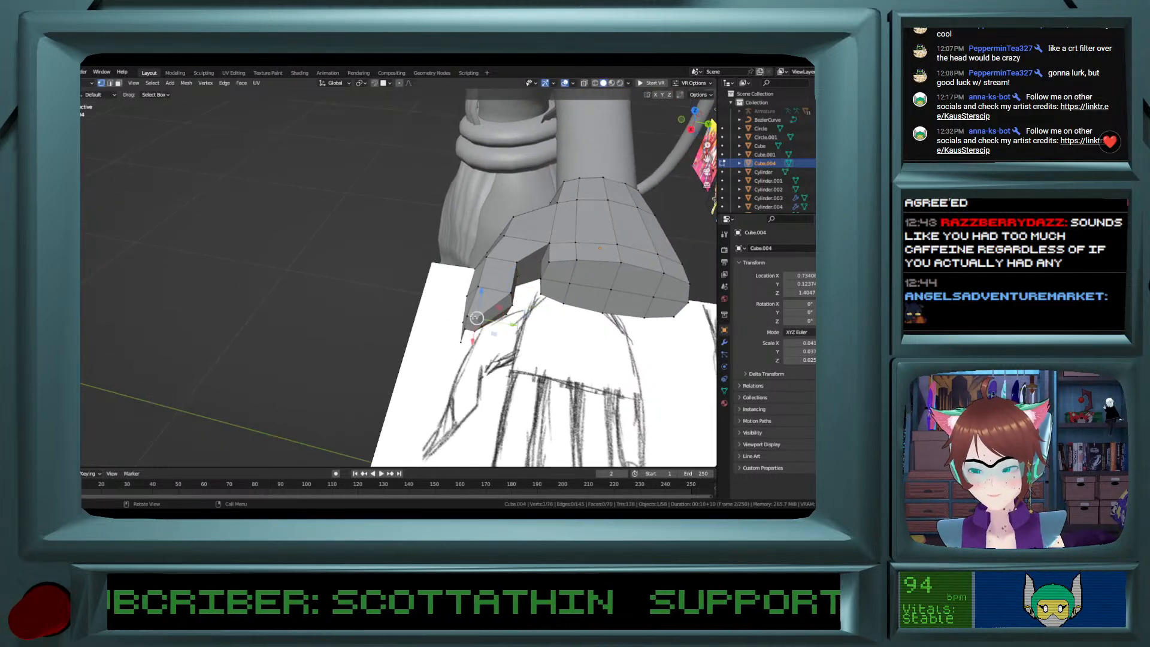
ctrl+click(519, 263)
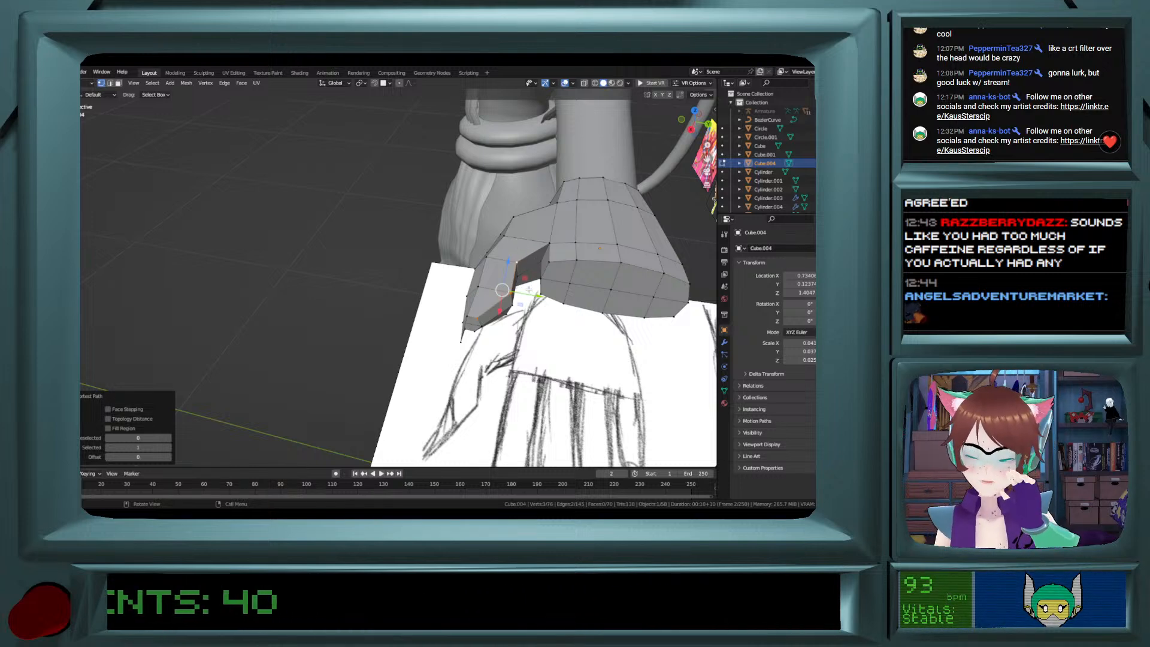
ctrl+click(481, 325)
ctrl+click(519, 277)
middle_drag(498, 333, 466, 264)
shift+click(457, 295)
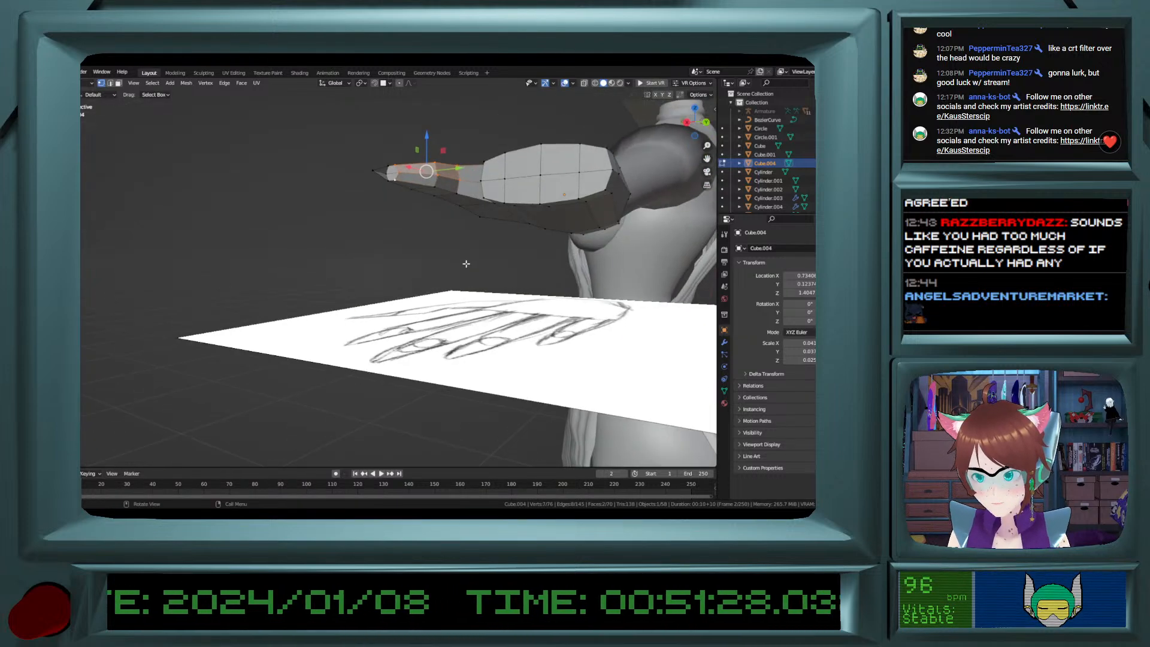
ctrl+click(459, 188)
middle_drag(459, 189, 472, 240)
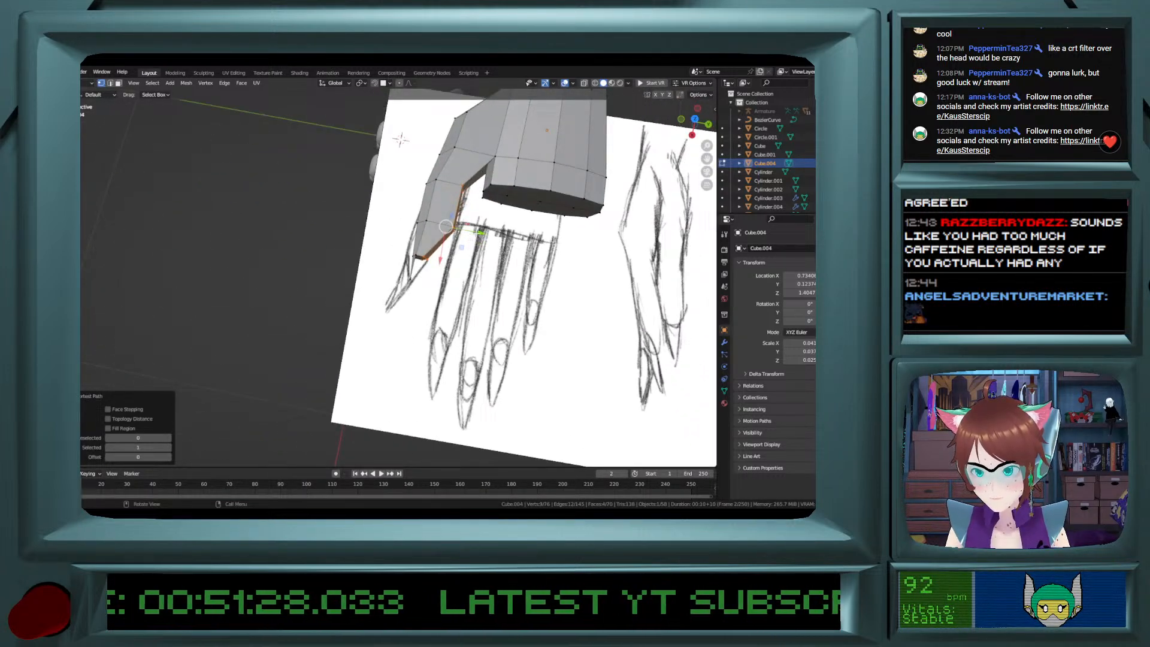
key(g)
key(y)
click(448, 225)
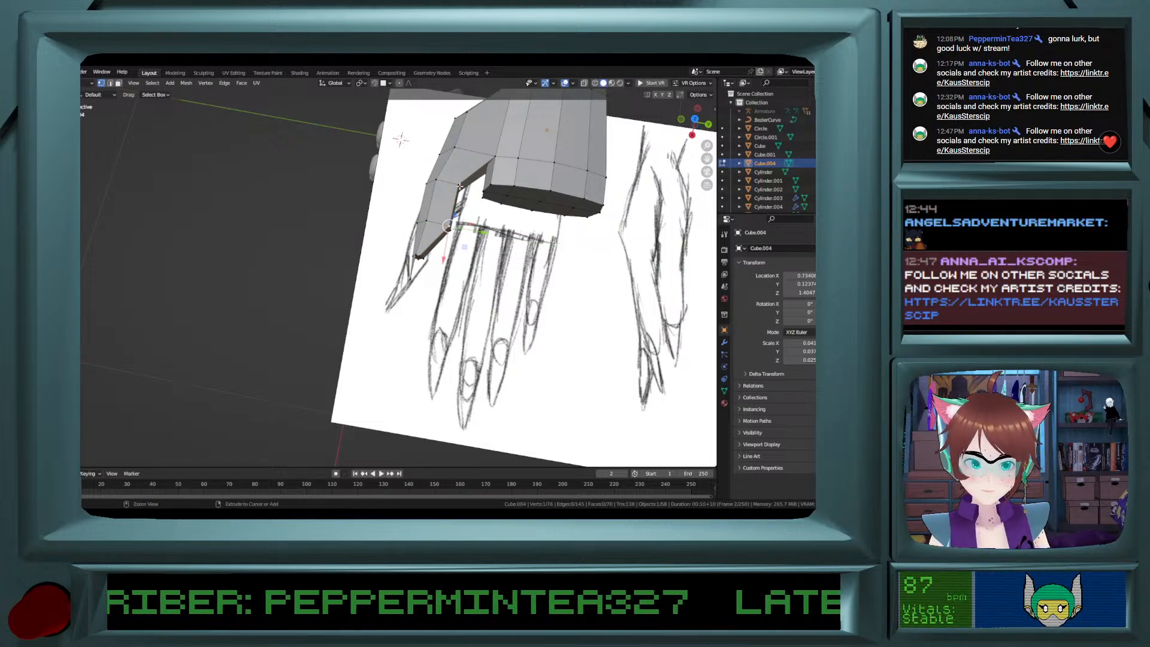
Select the vertex path at the thumb's inner joint and shift it along Y.
ctrl+click(453, 206)
key(g)
key(y)
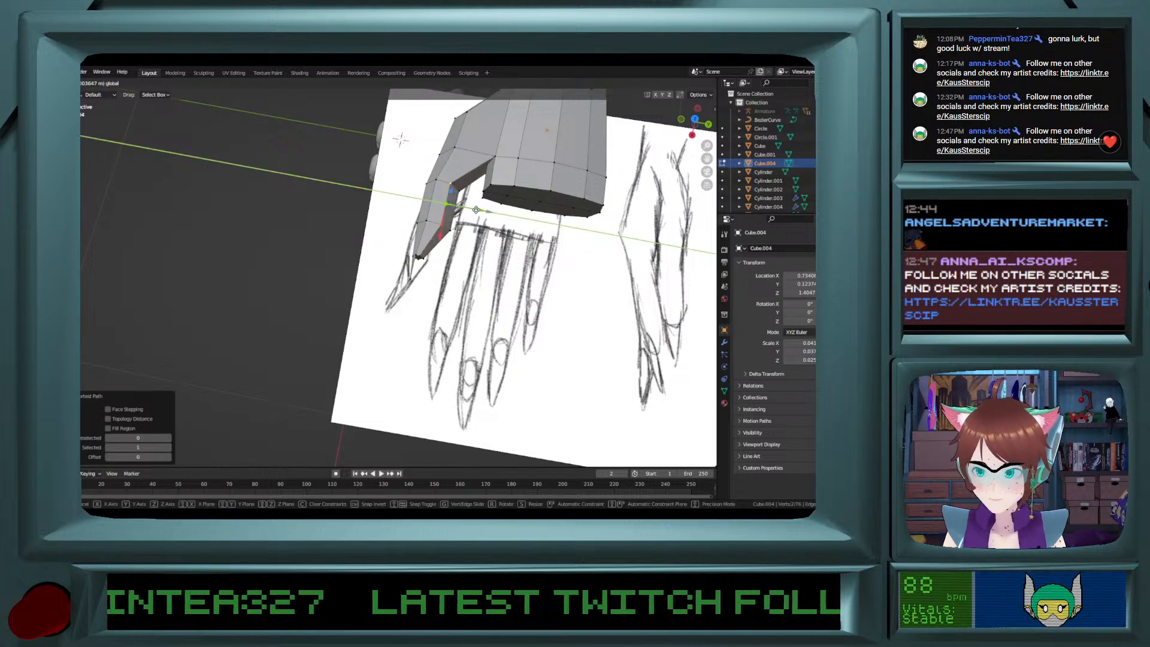
click(477, 210)
Move the crease vertex between thumb and palm along X toward the wrist, and by -0.002173 m along Y.
middle_drag(476, 210, 487, 187)
click(489, 185)
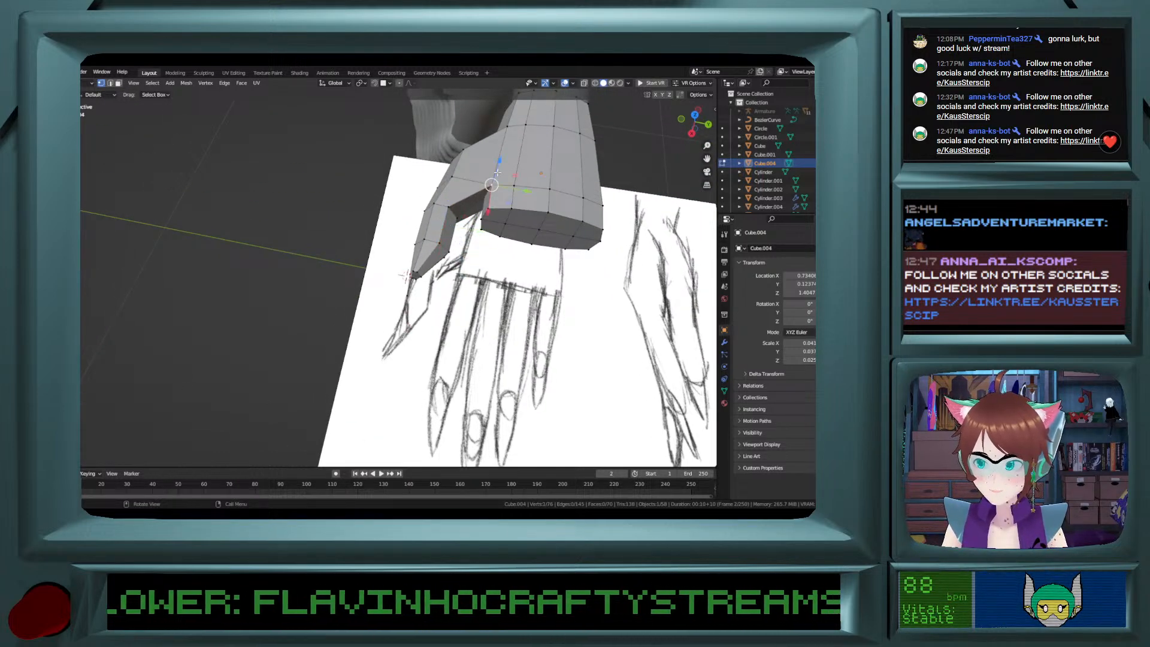
key(g)
key(x)
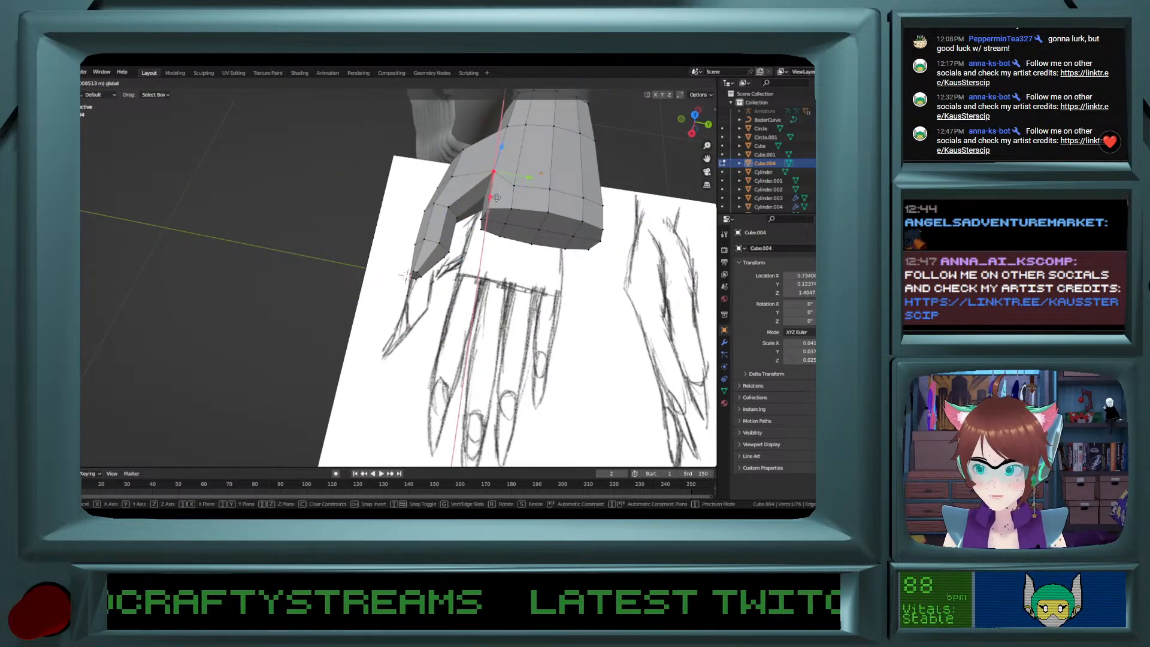
click(514, 176)
key(g)
key(y)
click(514, 176)
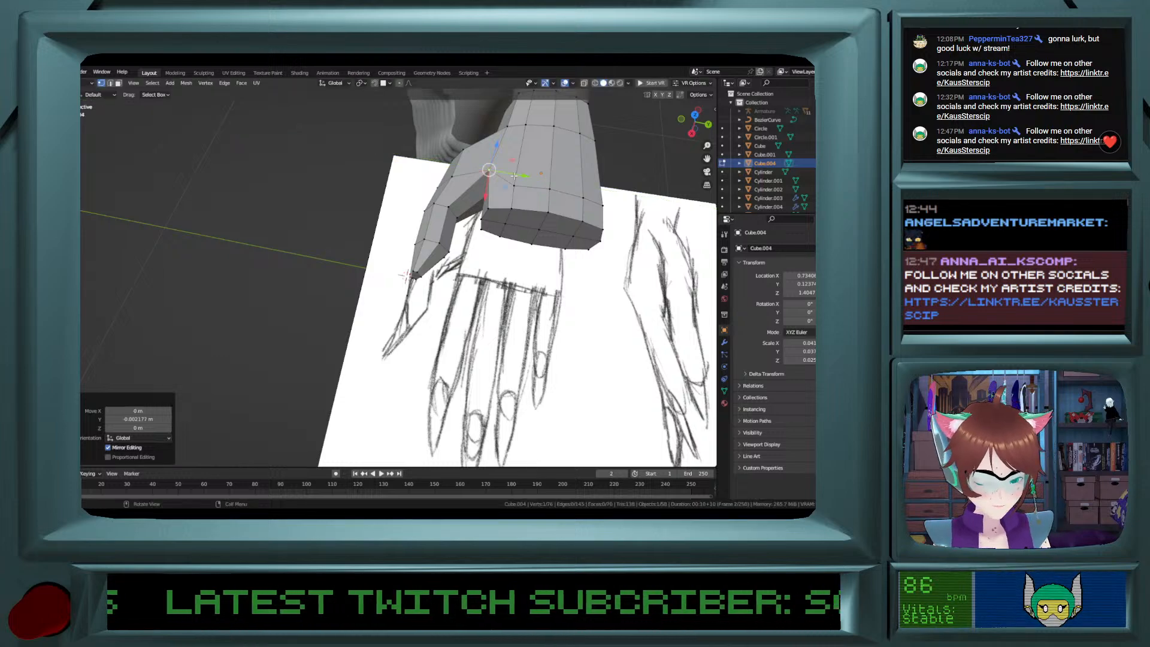
Try to reposition the vertex path along the thumb's underside, and undo the move.
middle_drag(514, 176, 401, 135)
click(410, 154)
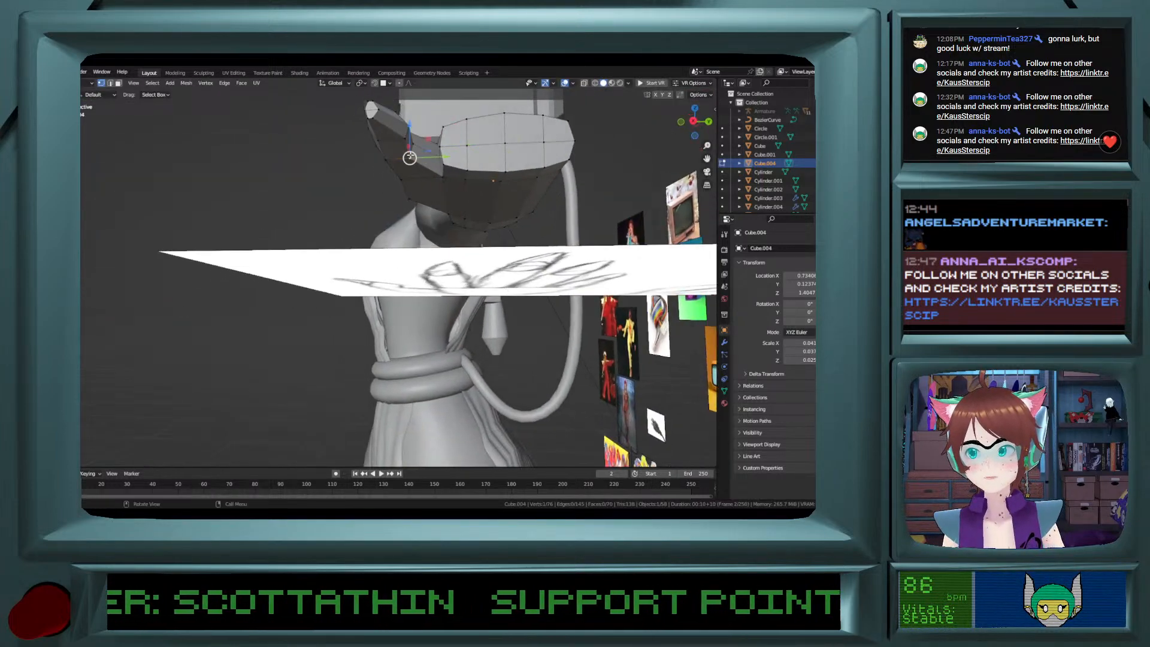
ctrl+click(381, 127)
drag(424, 136, 418, 138)
key(ctrl+z)
middle_drag(417, 159, 440, 187)
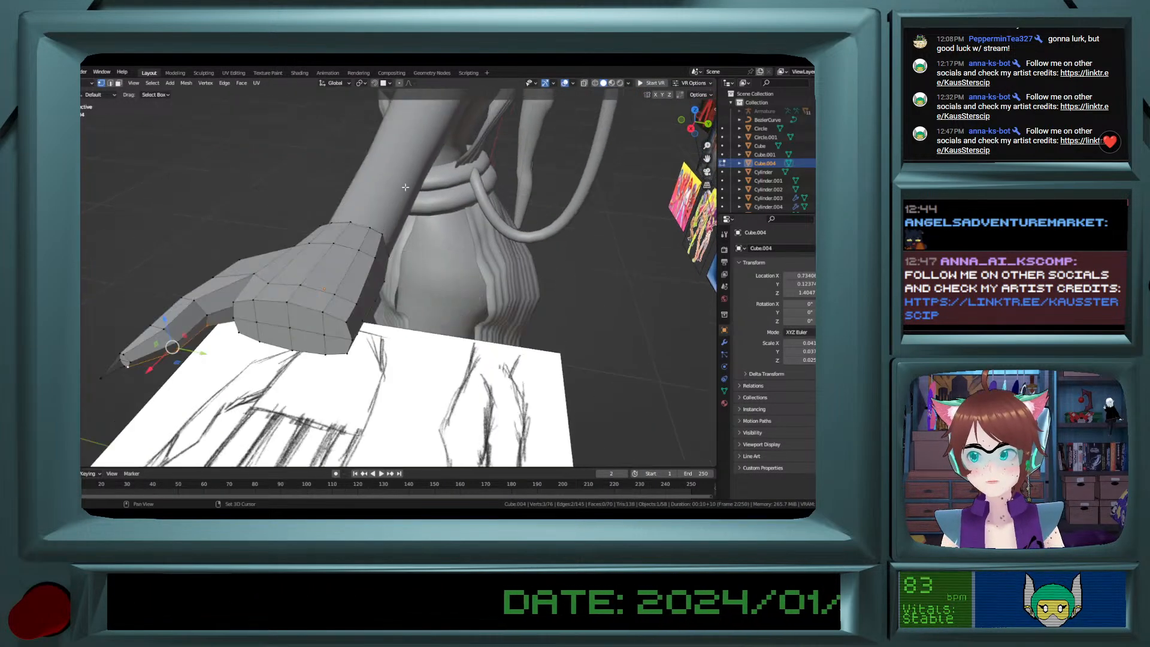
Select two vertices on the underside of the thumb's base and adjust their position along X, Y and Z, raising them 0.001859 m in Z.
middle_drag(254, 381, 199, 371)
click(232, 294)
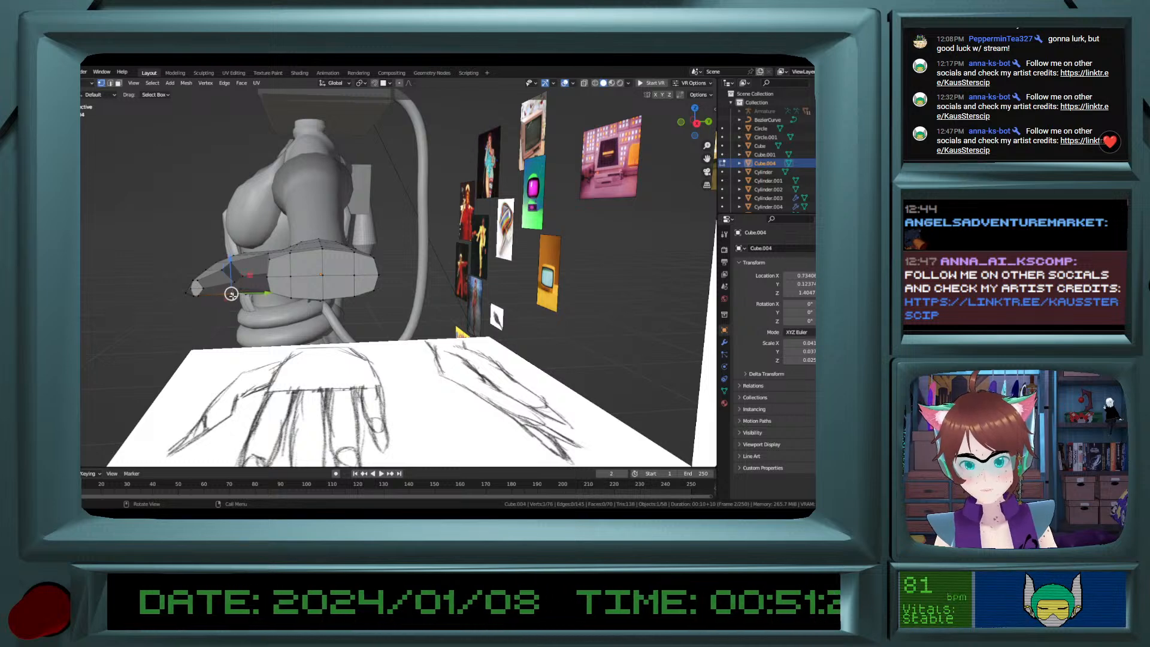
shift+click(248, 293)
drag(262, 293, 254, 289)
key(ctrl+z)
middle_drag(254, 290, 289, 279)
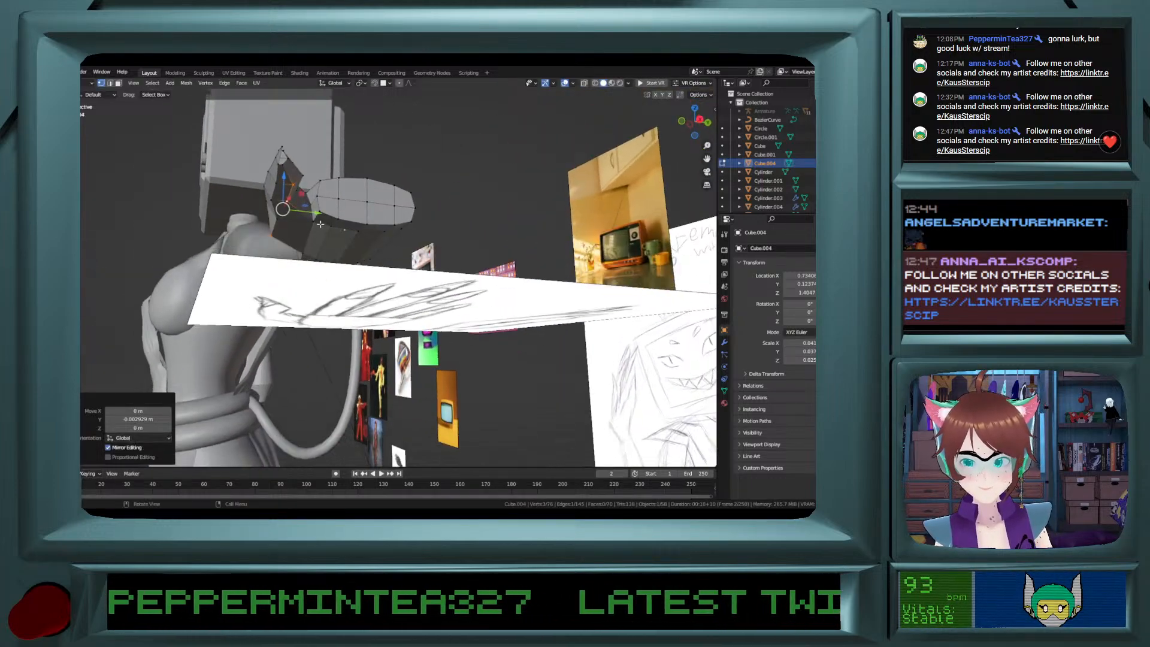
middle_drag(321, 214, 324, 226)
drag(338, 220, 341, 221)
middle_drag(340, 220, 339, 191)
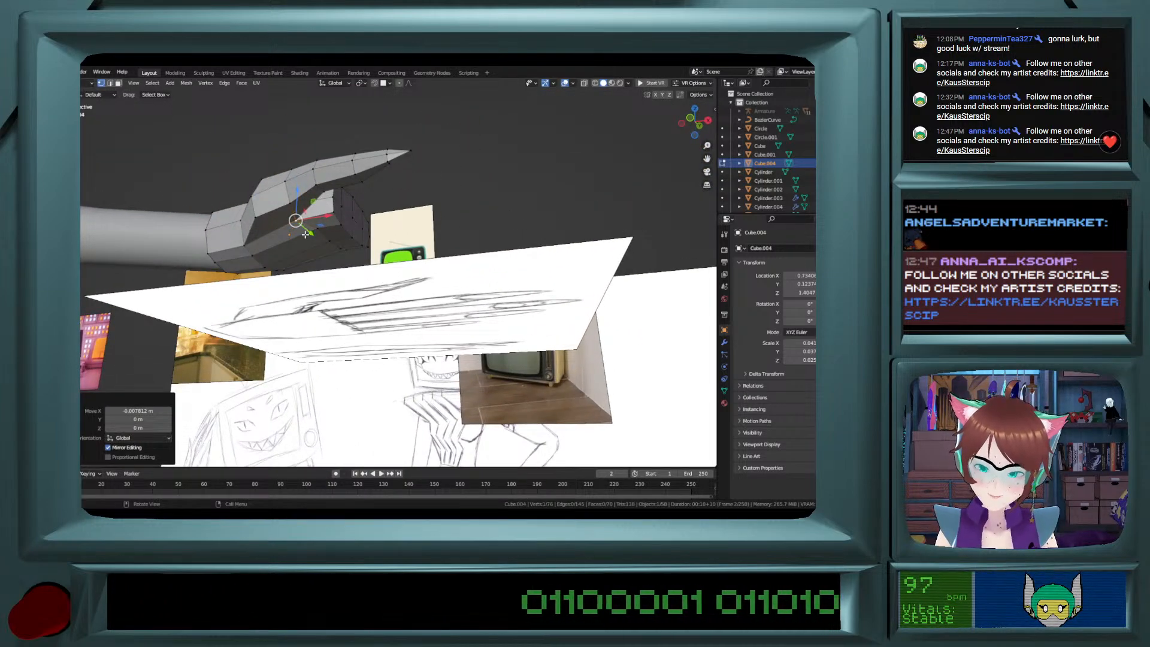
drag(296, 209, 294, 204)
mouse_move(293, 204)
middle_down()
mouse_move(231, 268)
mouse_move(307, 191)
mouse_move(288, 268)
middle_up()
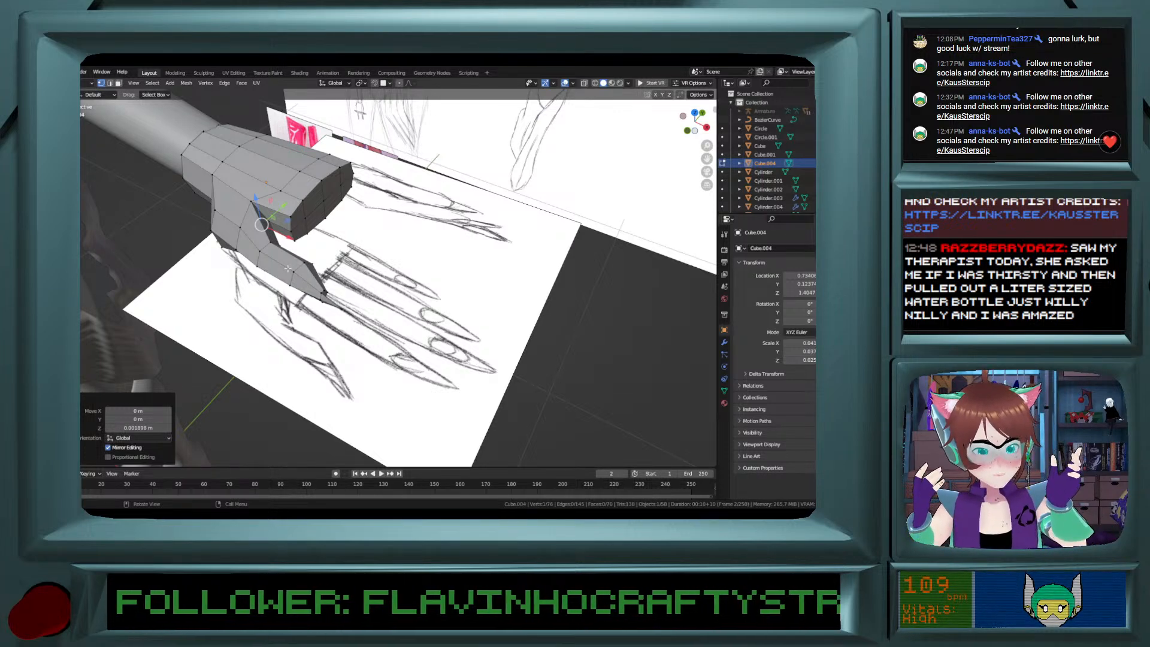
Select the two vertical edge paths on either side of the palm's front center line and scale them by 0.835 along Y.
middle_drag(357, 194, 336, 256)
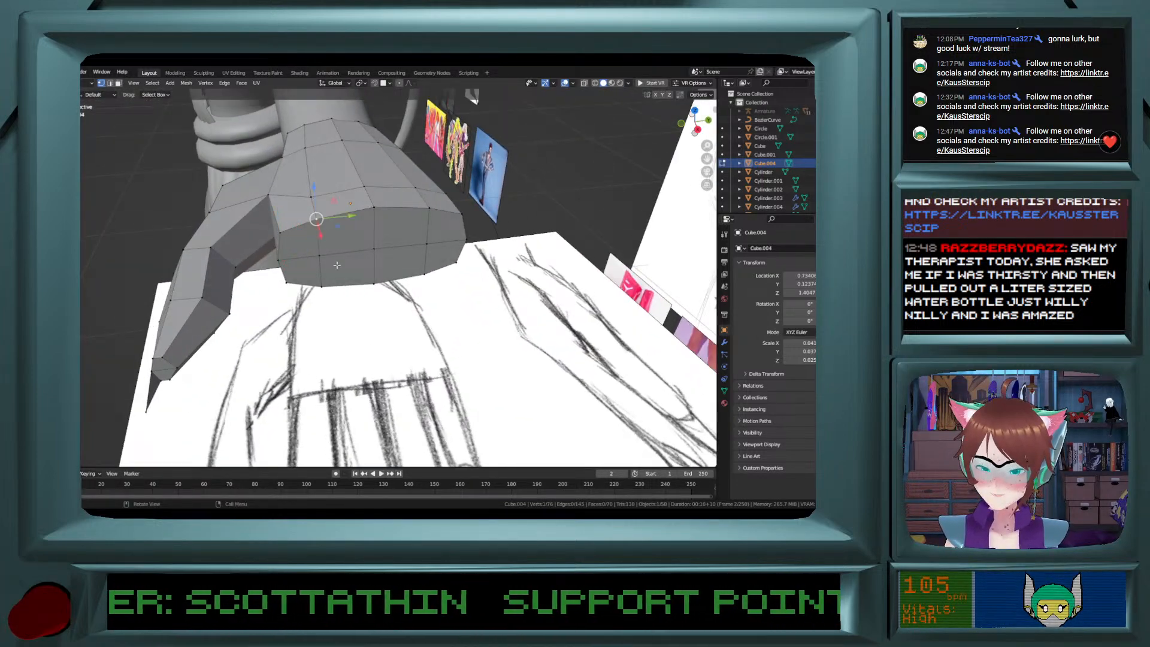
ctrl+click(328, 293)
shift+click(429, 209)
ctrl+click(425, 279)
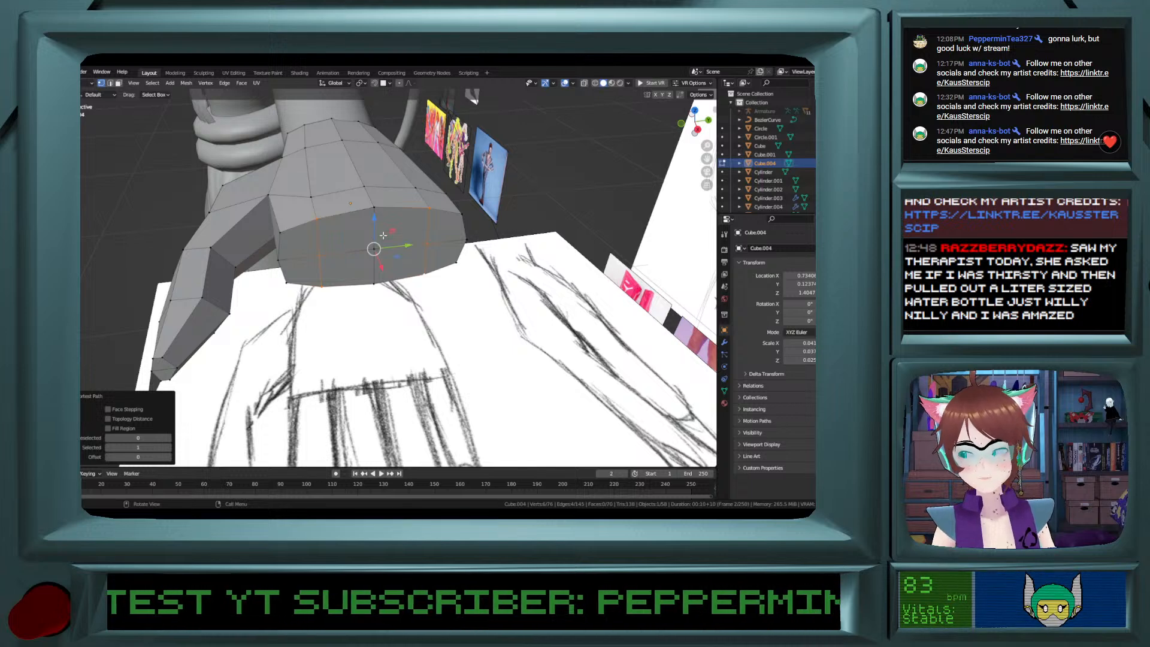
ctrl+scroll(374, 237, up, 2)
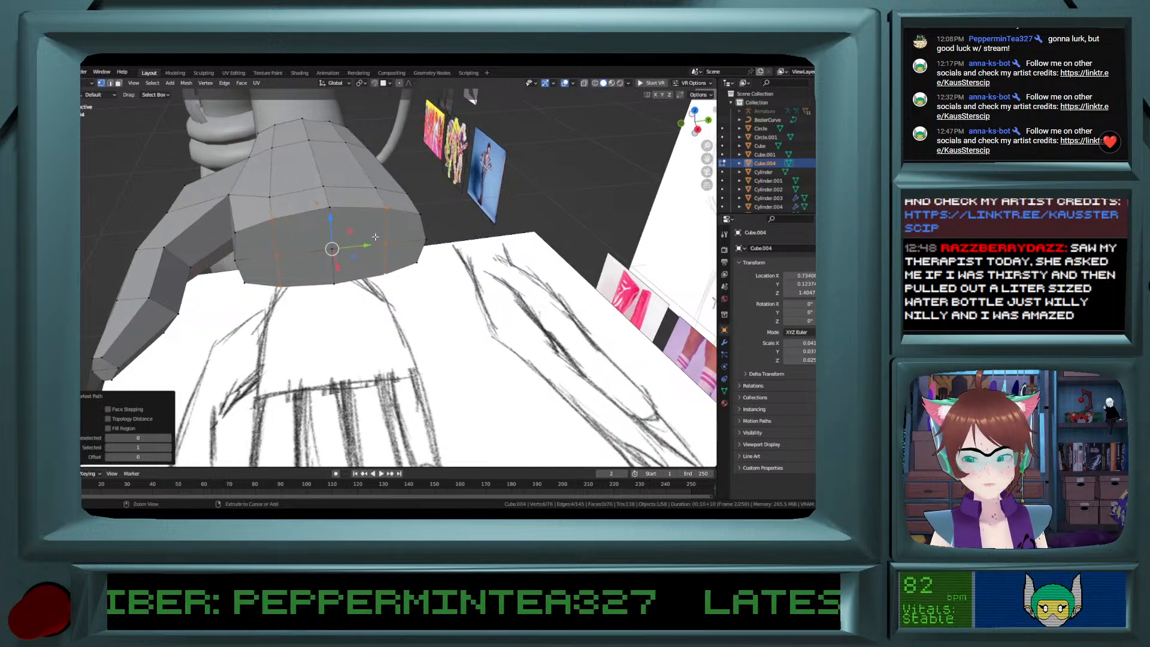
shift+scroll(374, 236, up, 1)
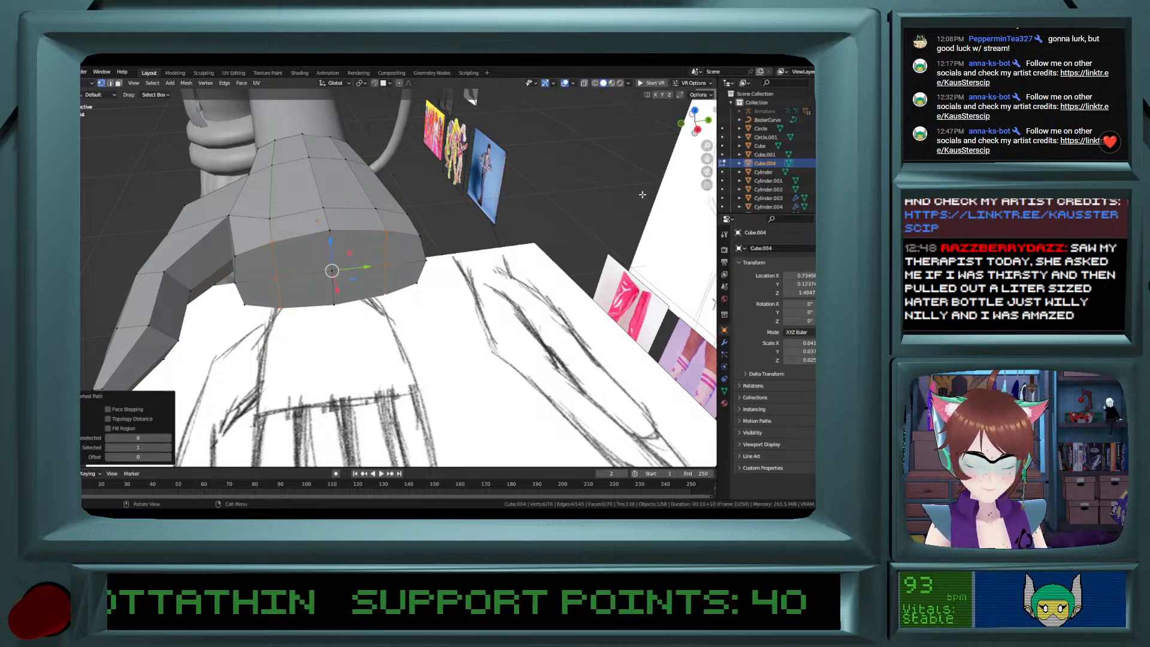
key(g)
key(x)
key(y)
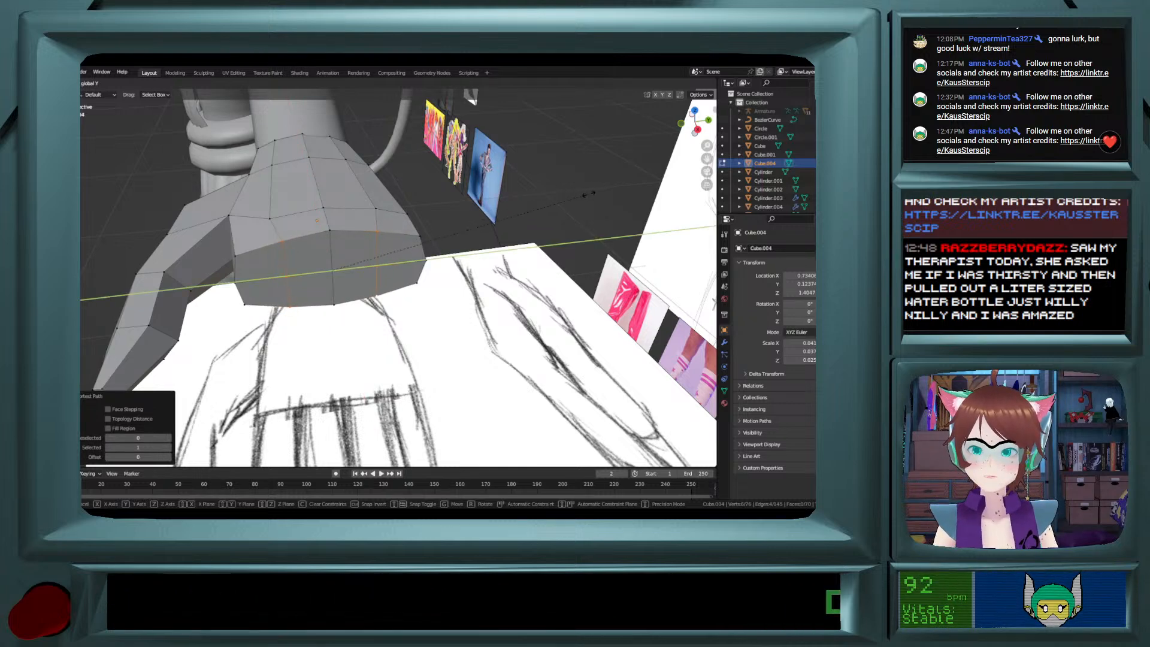
click(587, 194)
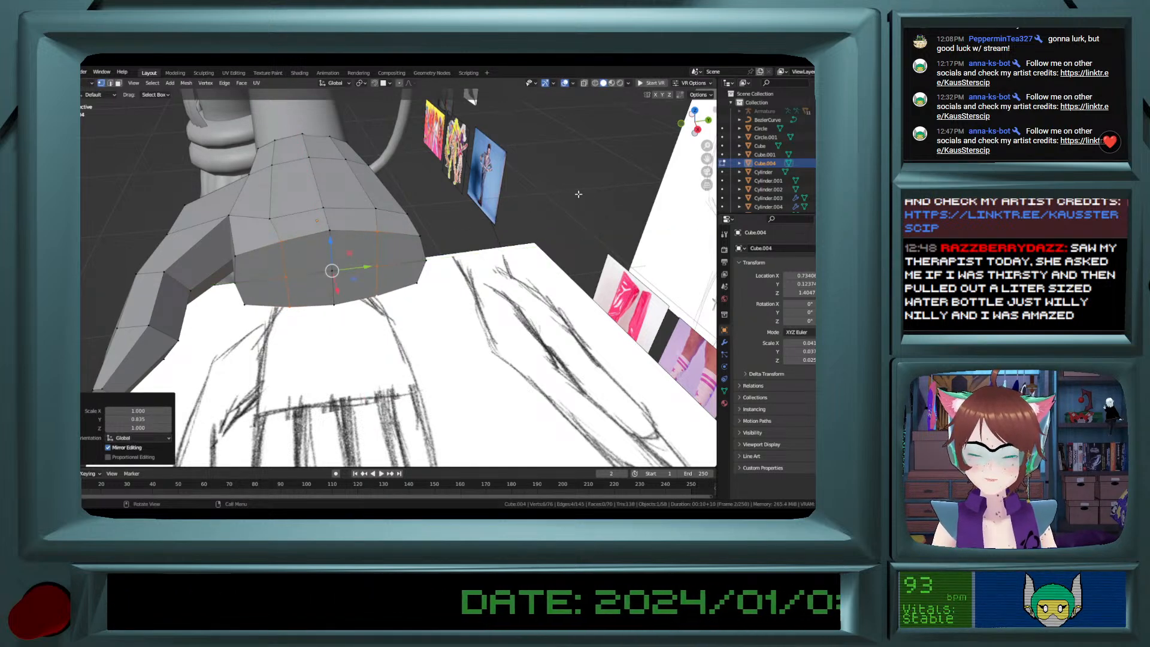
middle_drag(136, 184, 314, 169)
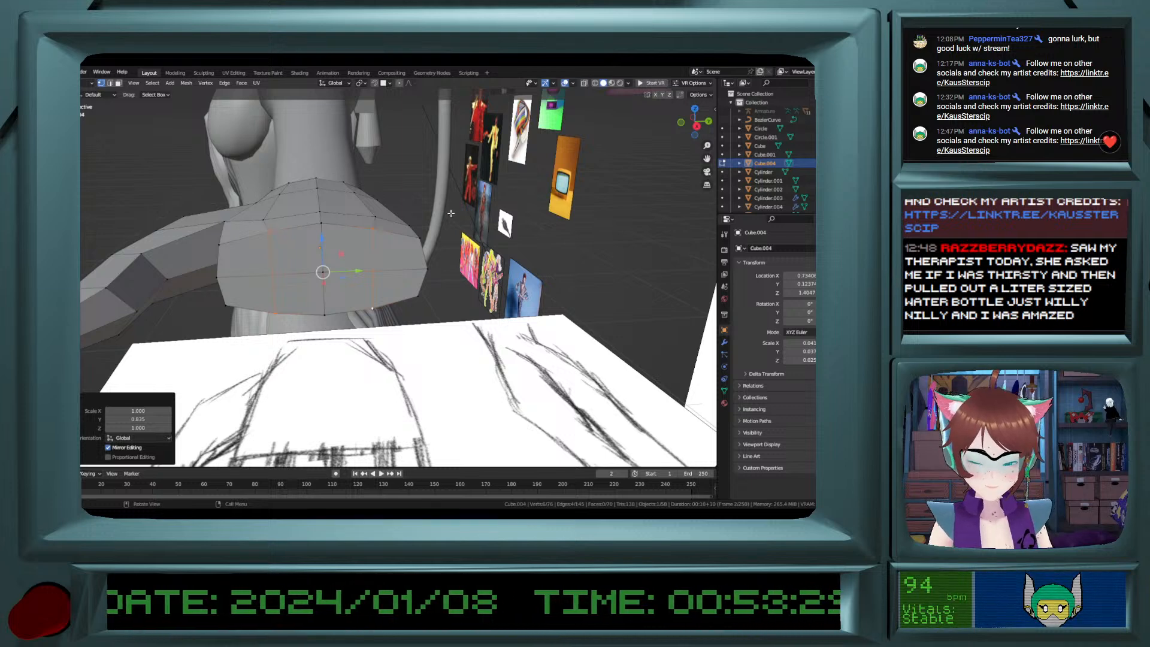
key(s)
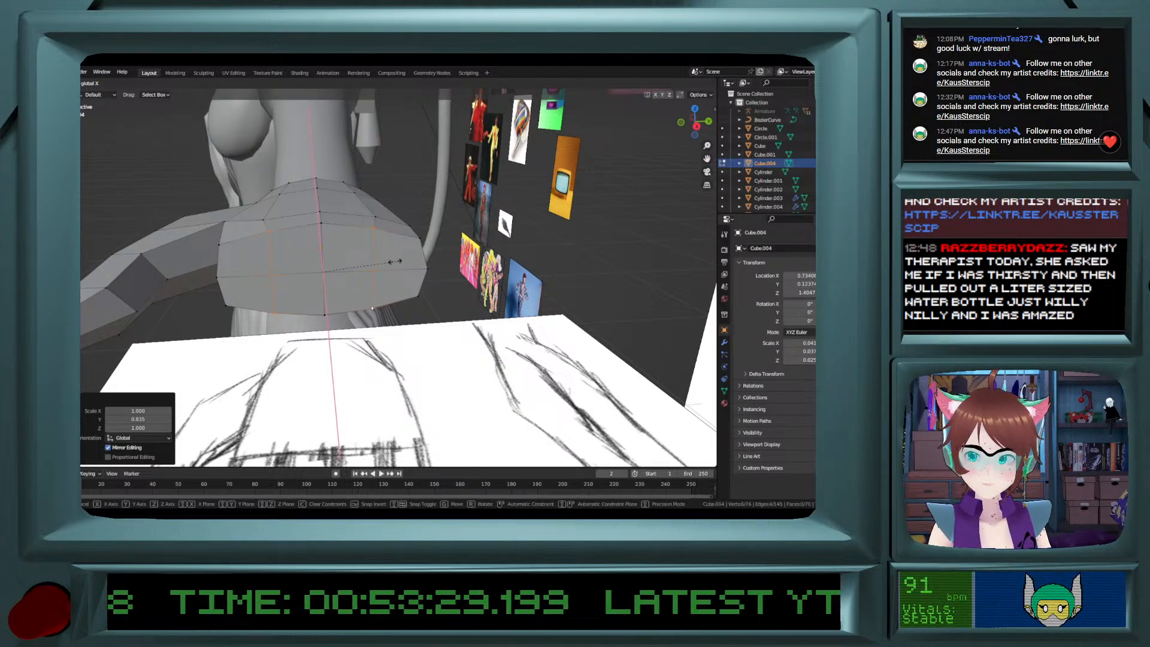
key(Escape)
In face selection, pick the index and ring finger face pairs on the palm's front and extrude them over the sketch in top view.
middle_drag(304, 255, 313, 260)
click(119, 83)
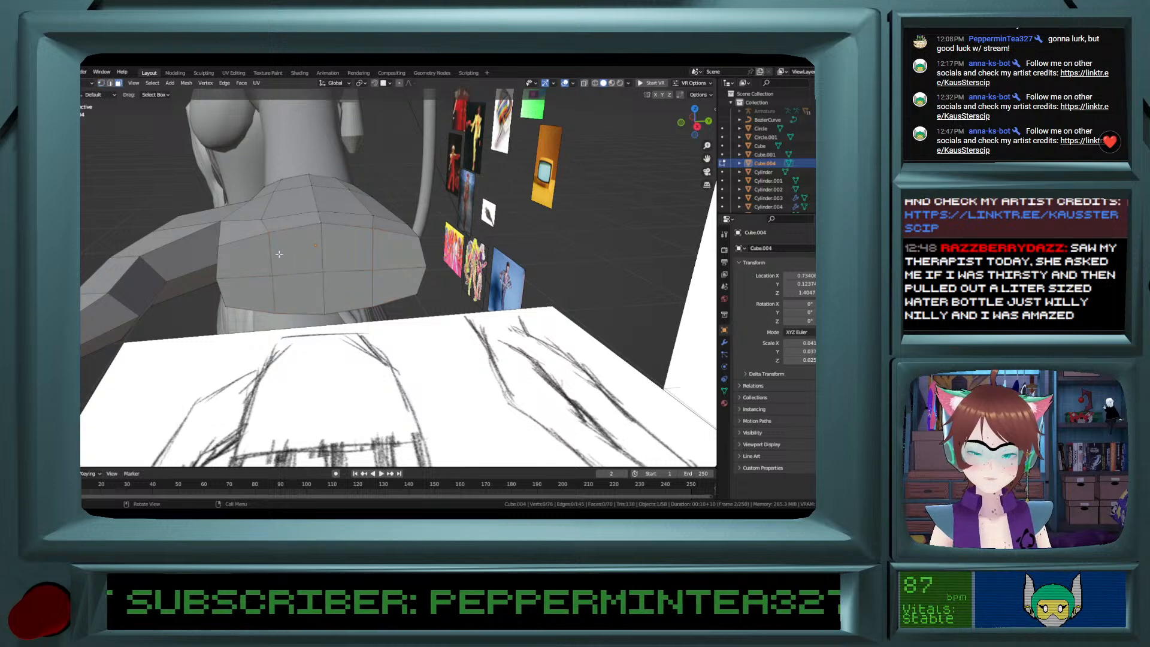
click(265, 267)
shift+click(246, 293)
shift+click(295, 247)
shift+click(305, 269)
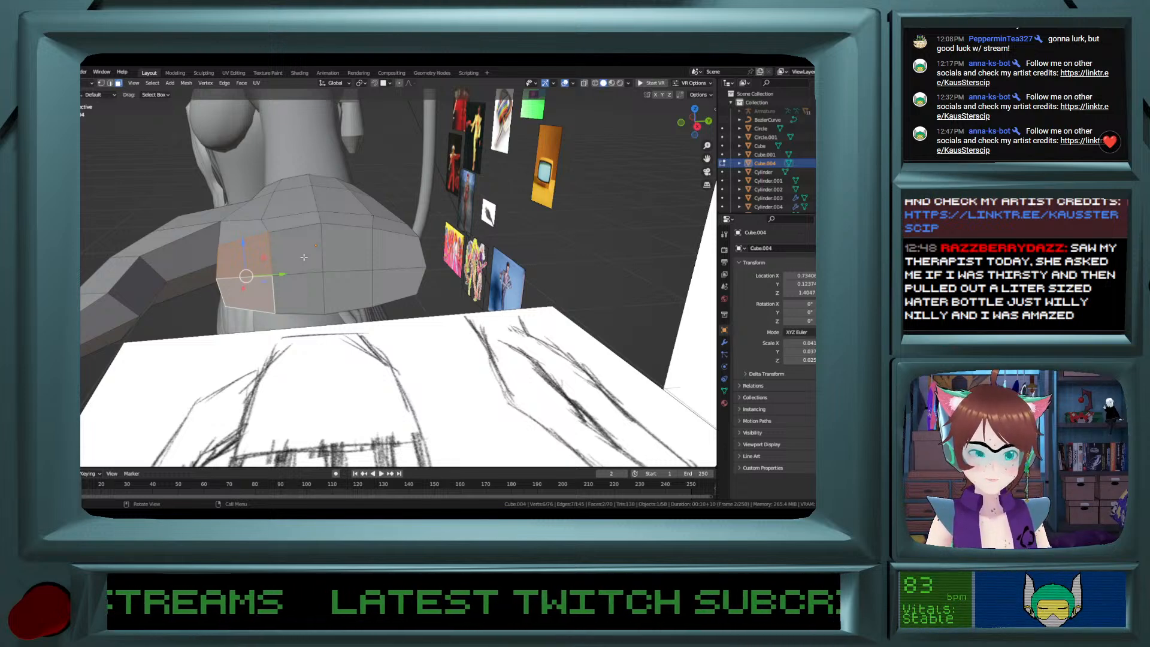
middle_drag(305, 257, 317, 280)
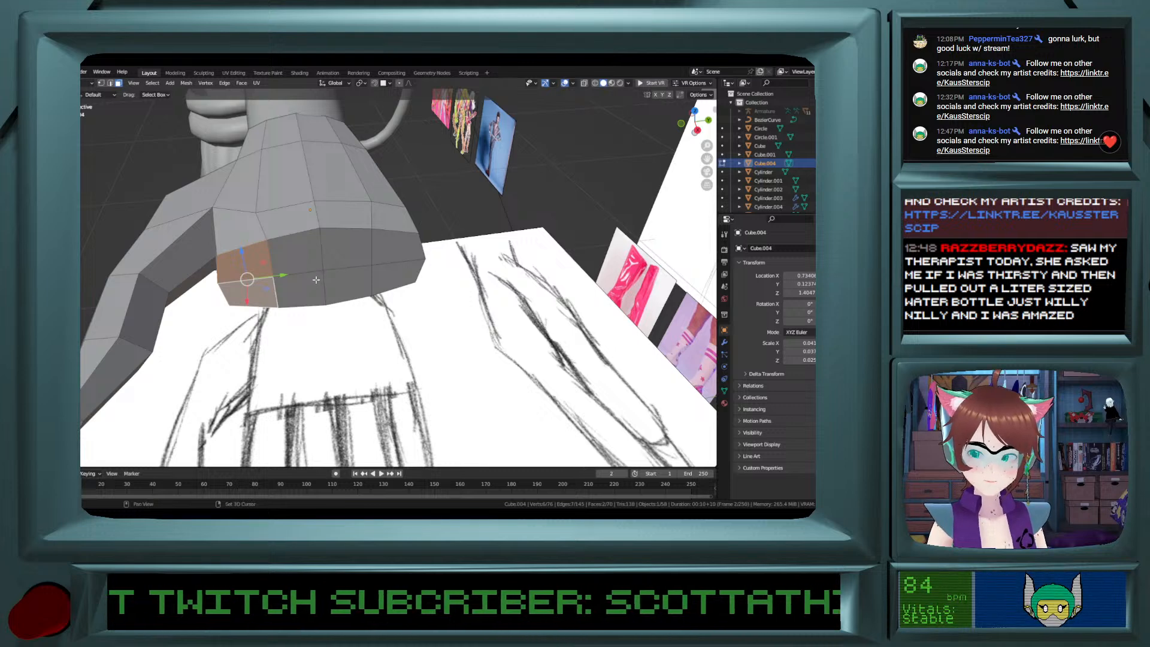
shift+click(339, 247)
shift+click(347, 279)
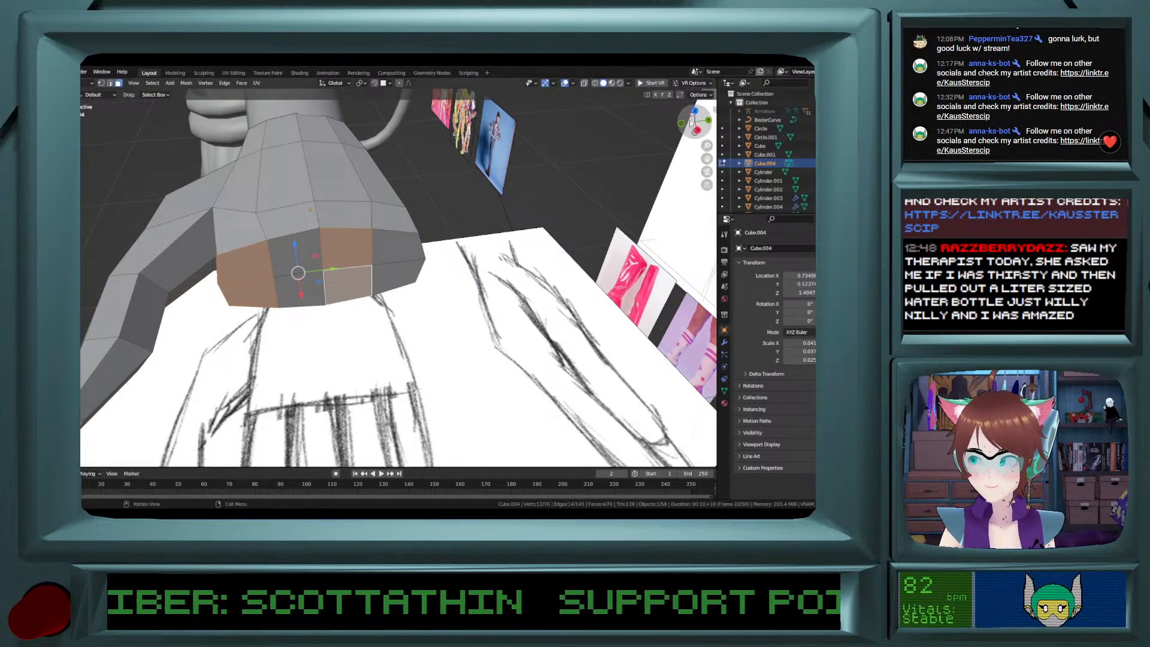
click(695, 112)
shift+scroll(354, 336, down, 4)
shift+scroll(353, 336, up, 2)
ctrl+scroll(353, 335, up, 6)
scroll(354, 336, down, 2)
scroll(372, 334, up, 1)
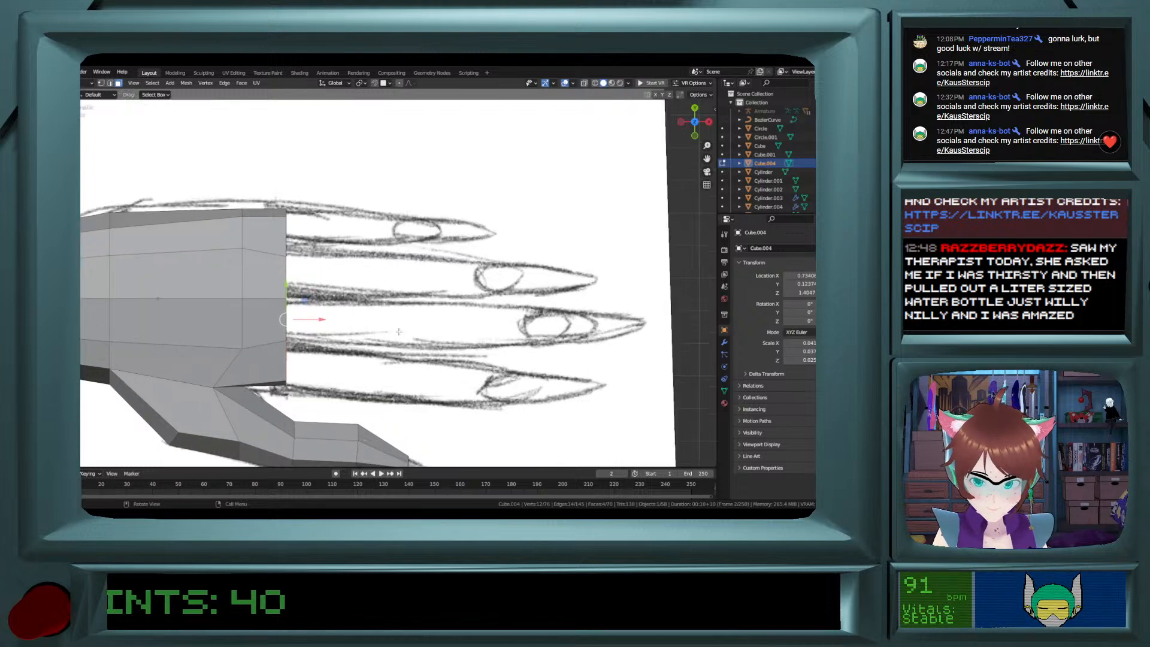
key(e)
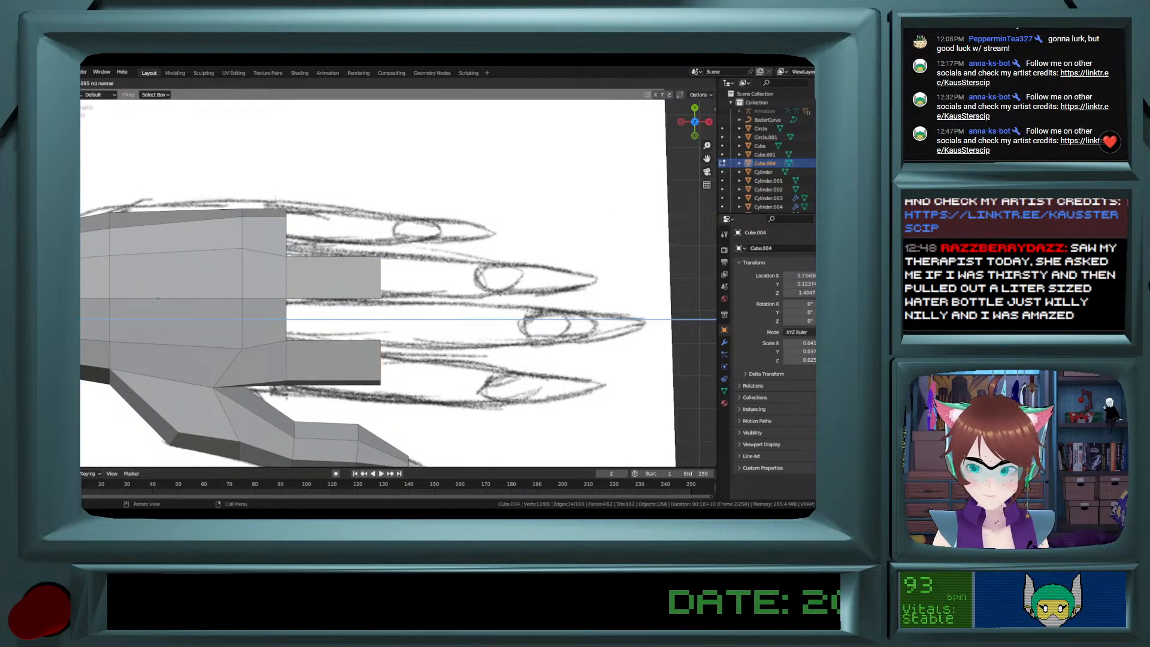
click(165, 328)
Select the two palm faces between the extruded fingers and extrude them 0.083777 m as the middle finger in top view.
middle_drag(166, 327, 250, 216)
click(246, 177)
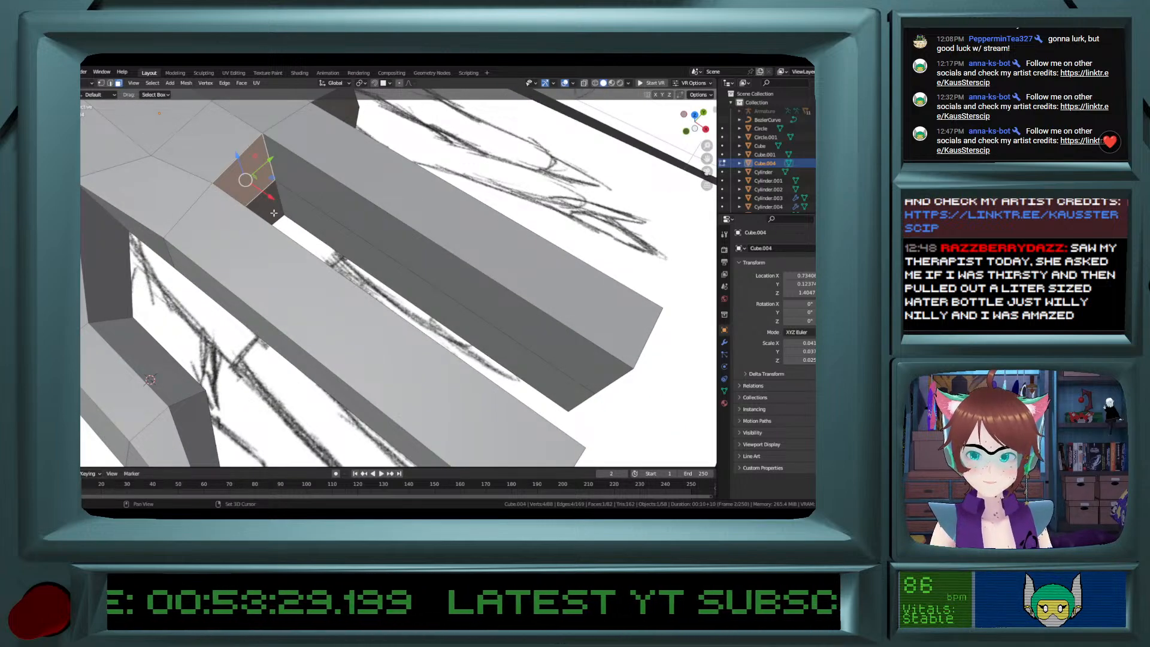
shift+click(266, 192)
click(696, 116)
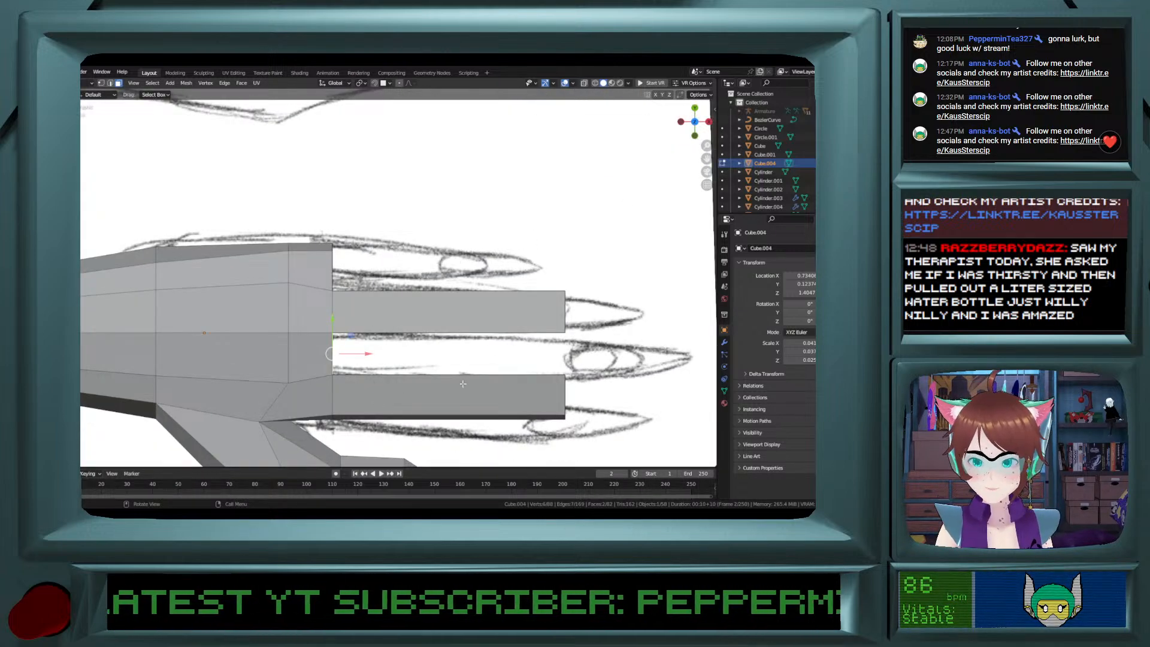
key(e)
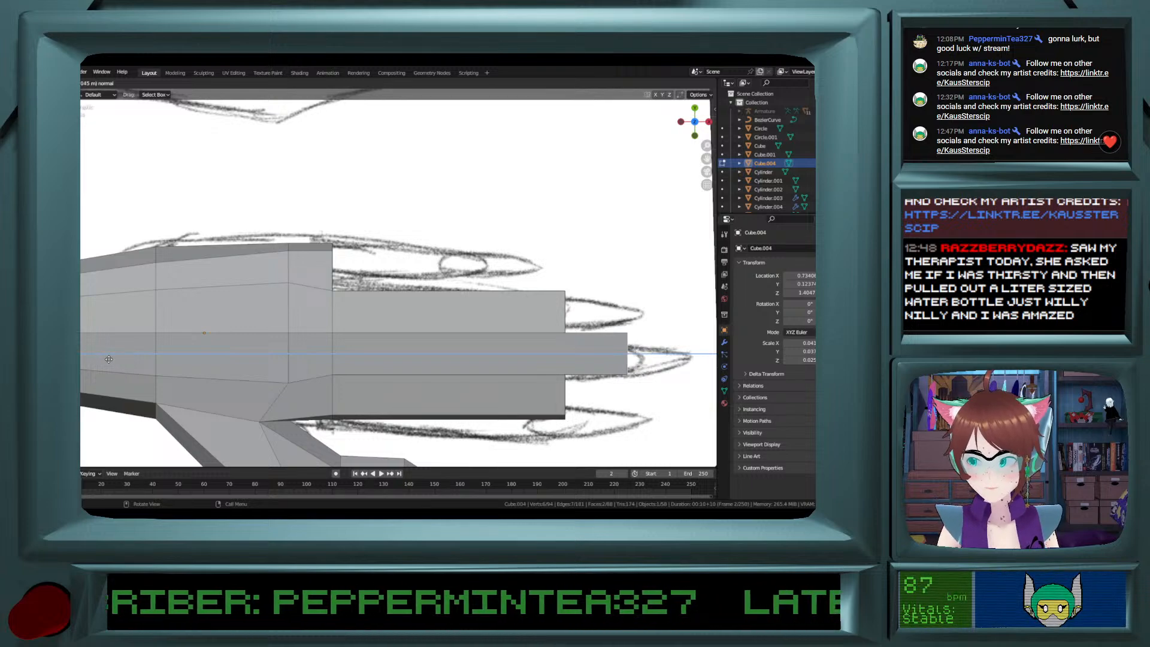
click(84, 364)
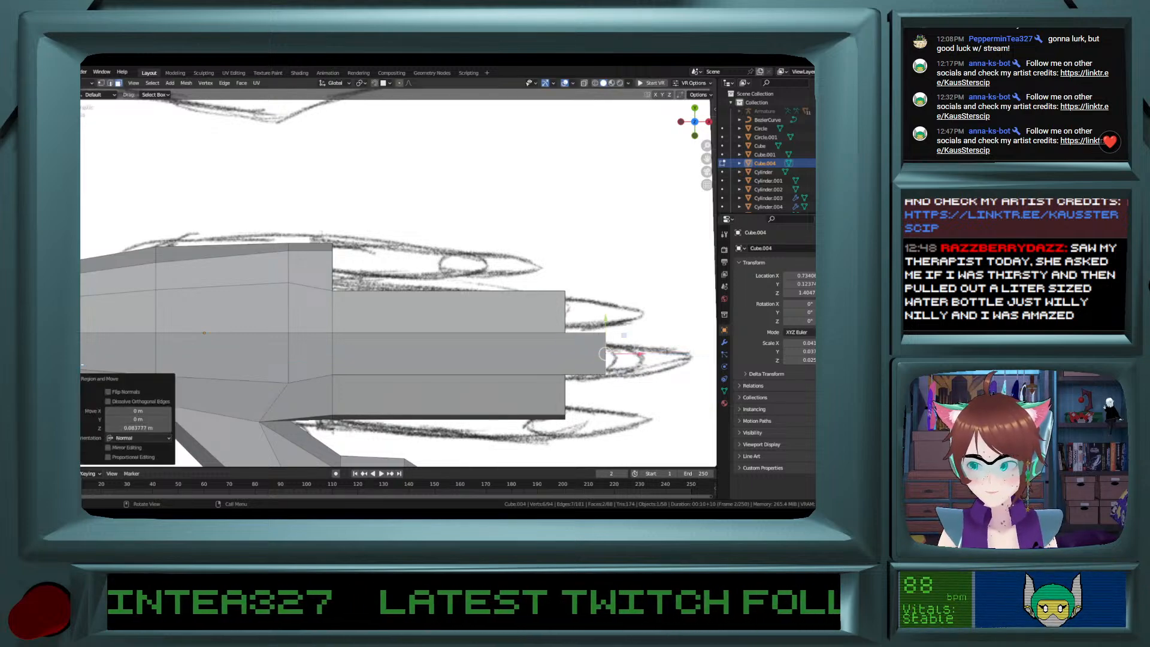
Select the two outermost palm front faces and extrude them about 0.044 m over the sketch as the pinky finger in top view.
middle_drag(289, 303, 360, 312)
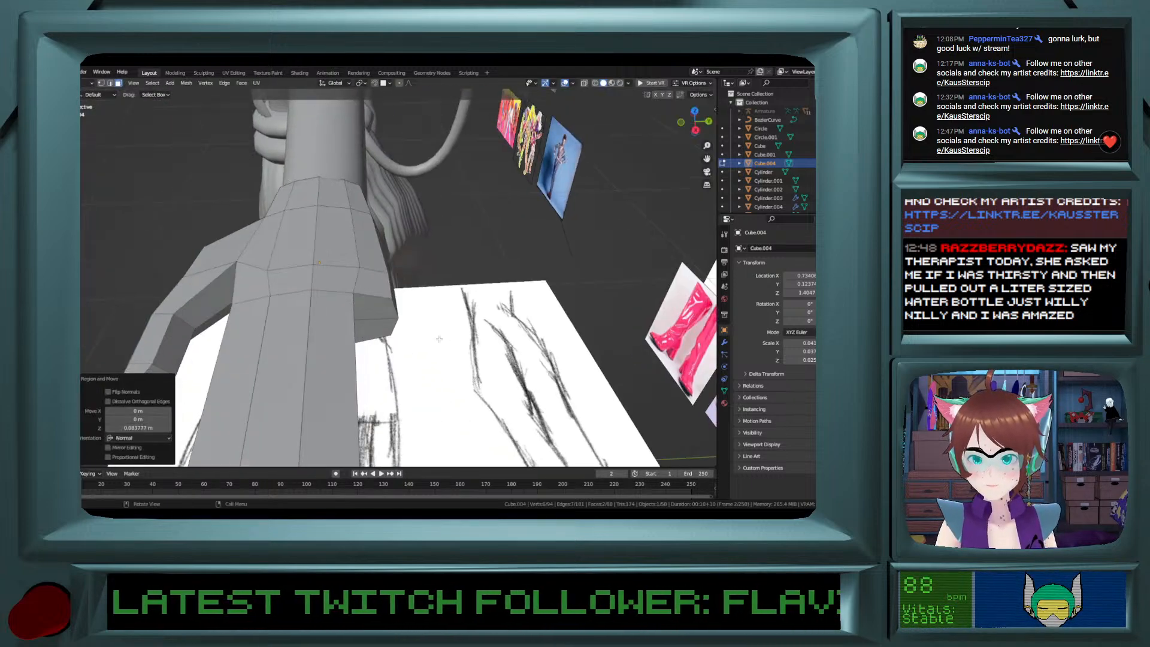
click(375, 325)
shift+click(375, 331)
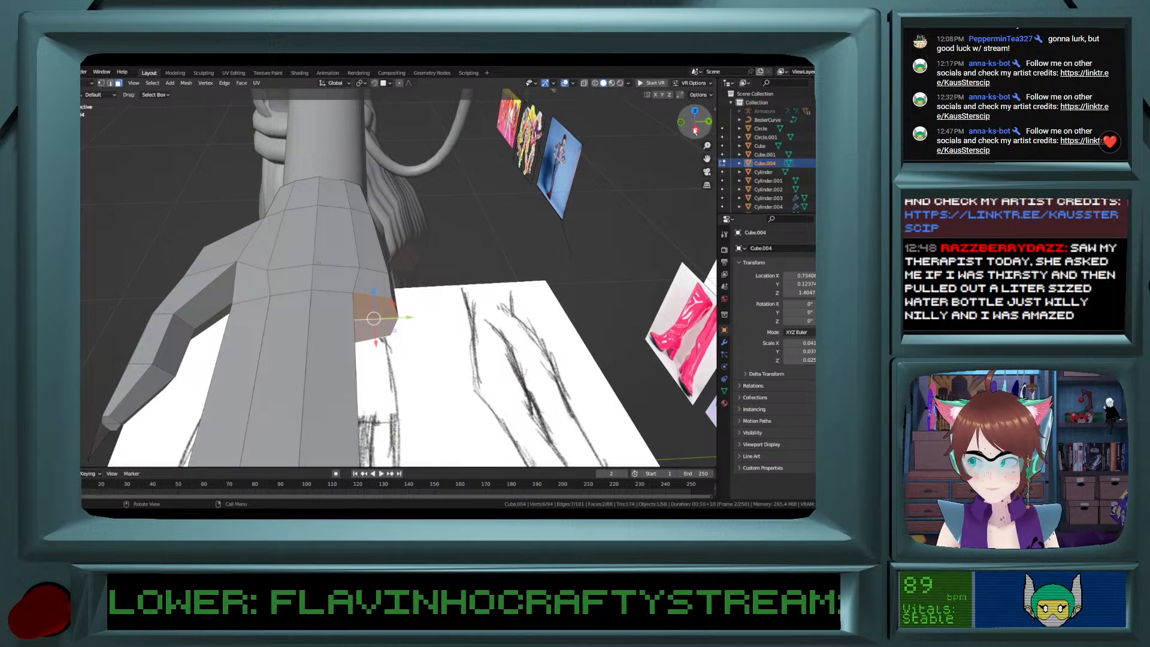
click(694, 112)
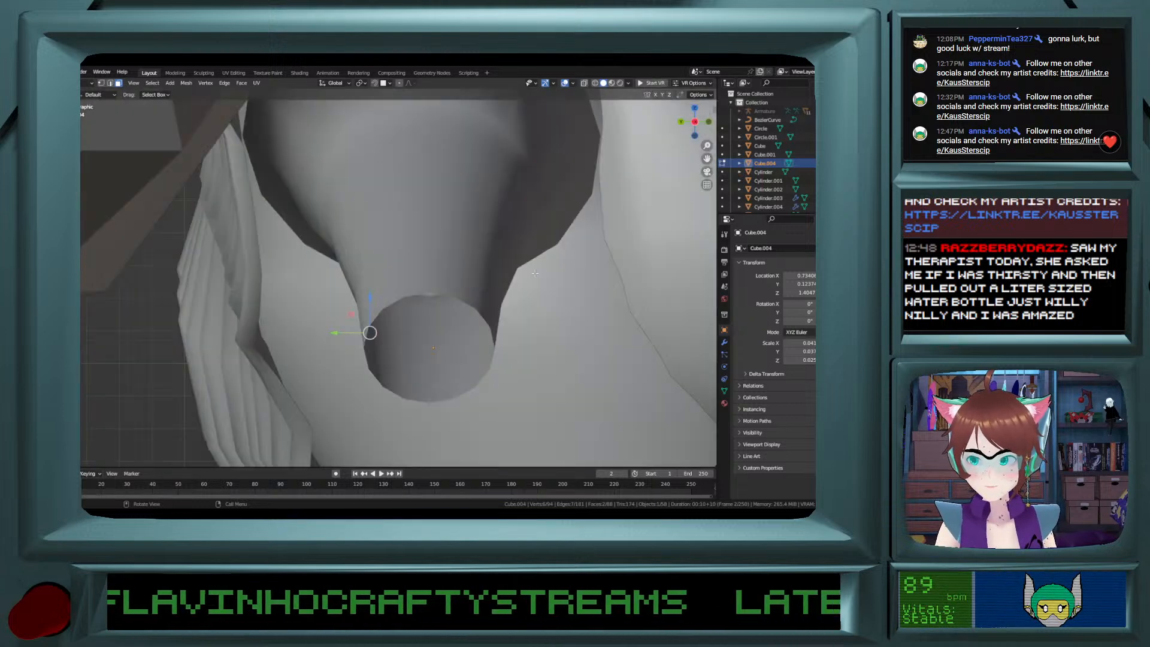
click(695, 108)
key(e)
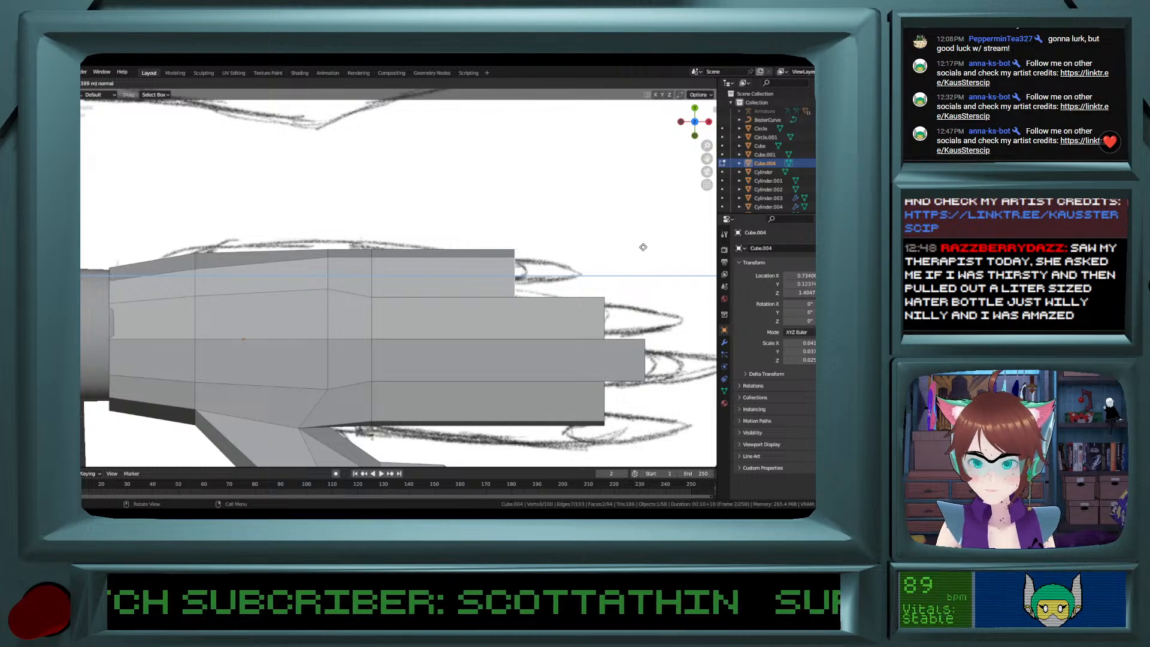
click(641, 247)
In vertex selection, add a single centered lengthwise loop cut through each of the four fingers, continuing over the palm.
mouse_move(436, 425)
shift+middle_down()
mouse_move(438, 272)
mouse_move(348, 267)
shift+middle_up()
scroll(438, 272, down, 7)
scroll(434, 273, up, 2)
scroll(431, 273, up, 2)
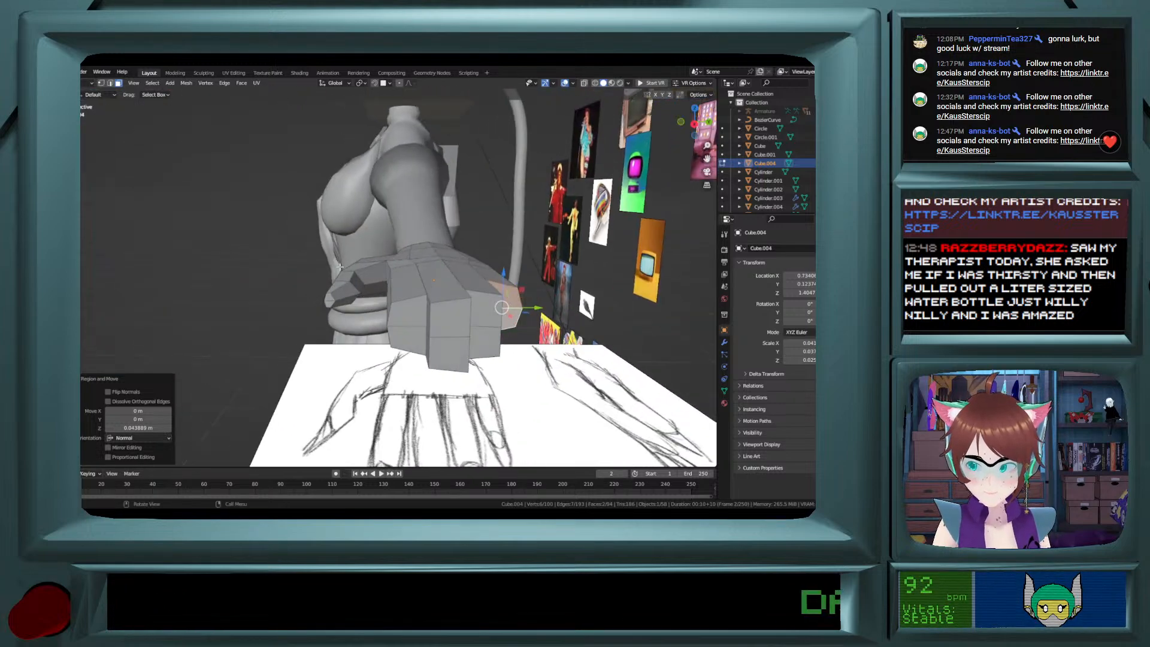
click(101, 83)
key(ctrl+r)
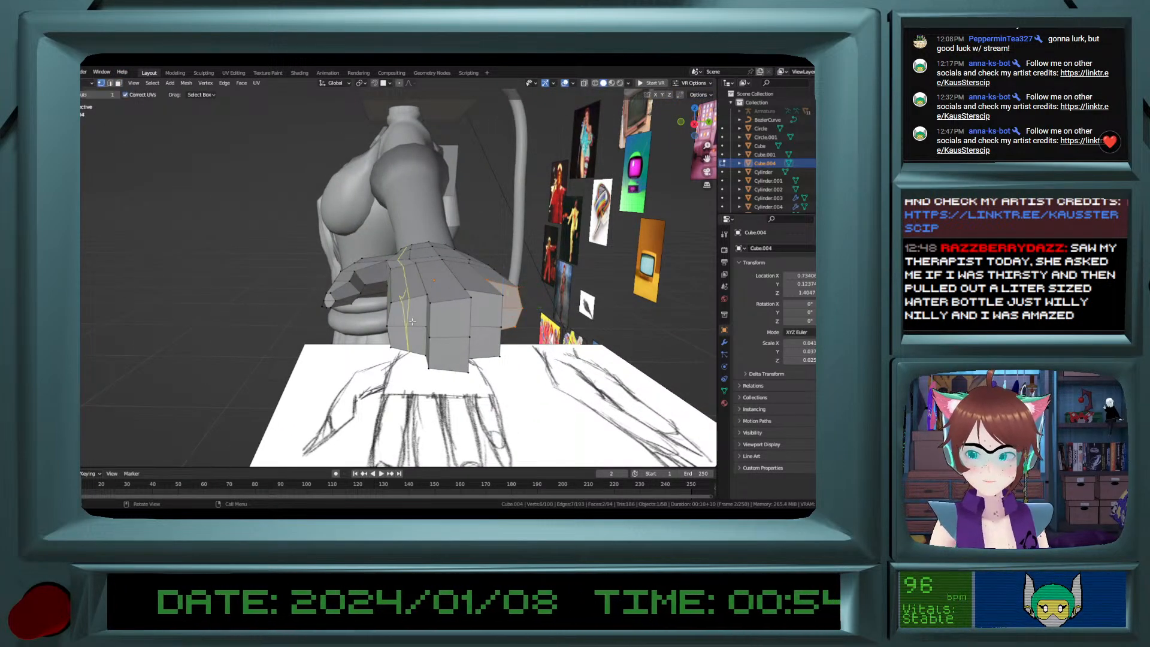
click(449, 299)
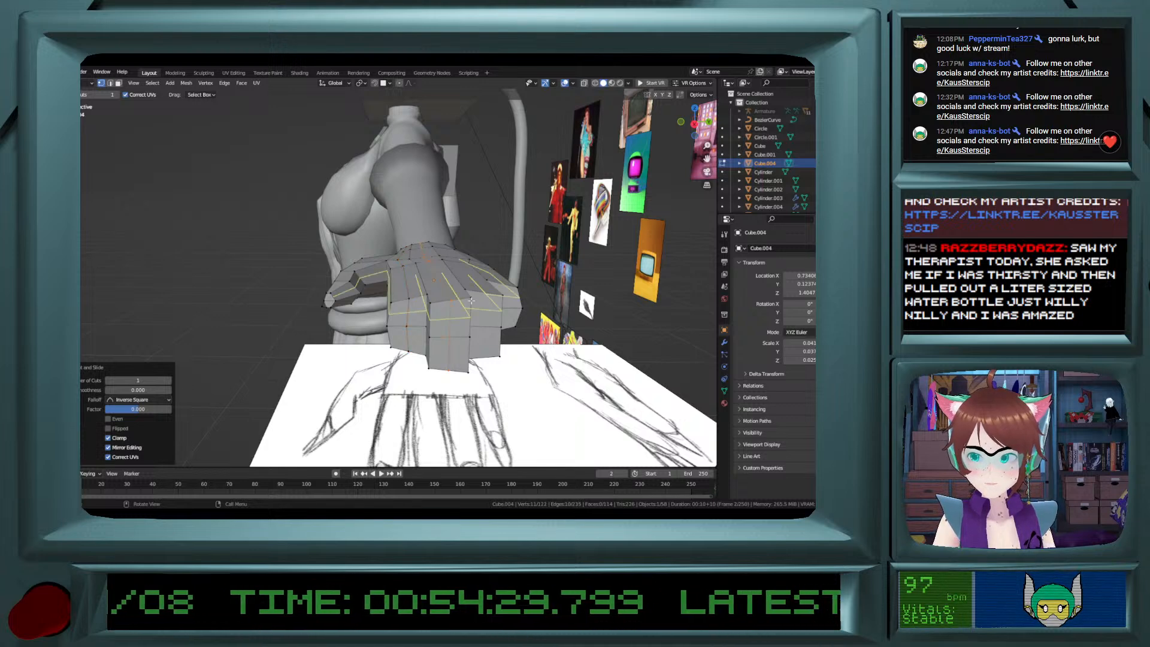
click(512, 293)
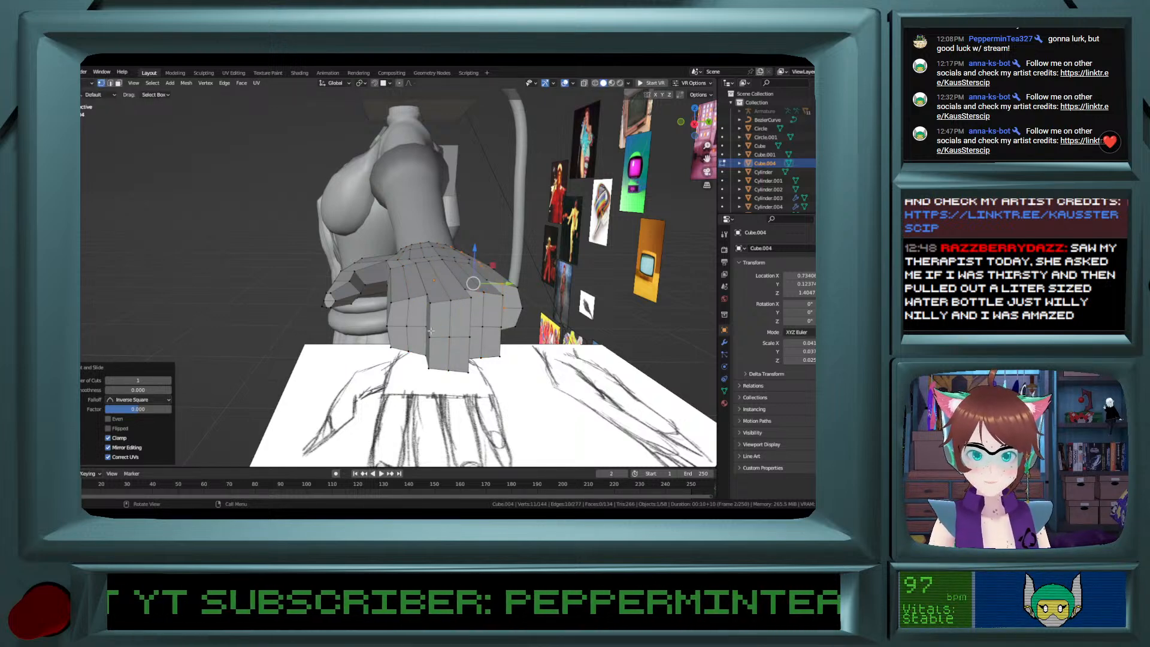
Select the upper and lower tip corner vertices on the index finger's middle-finger side and scale them by 0.849 along Z.
scroll(470, 352, up, 4)
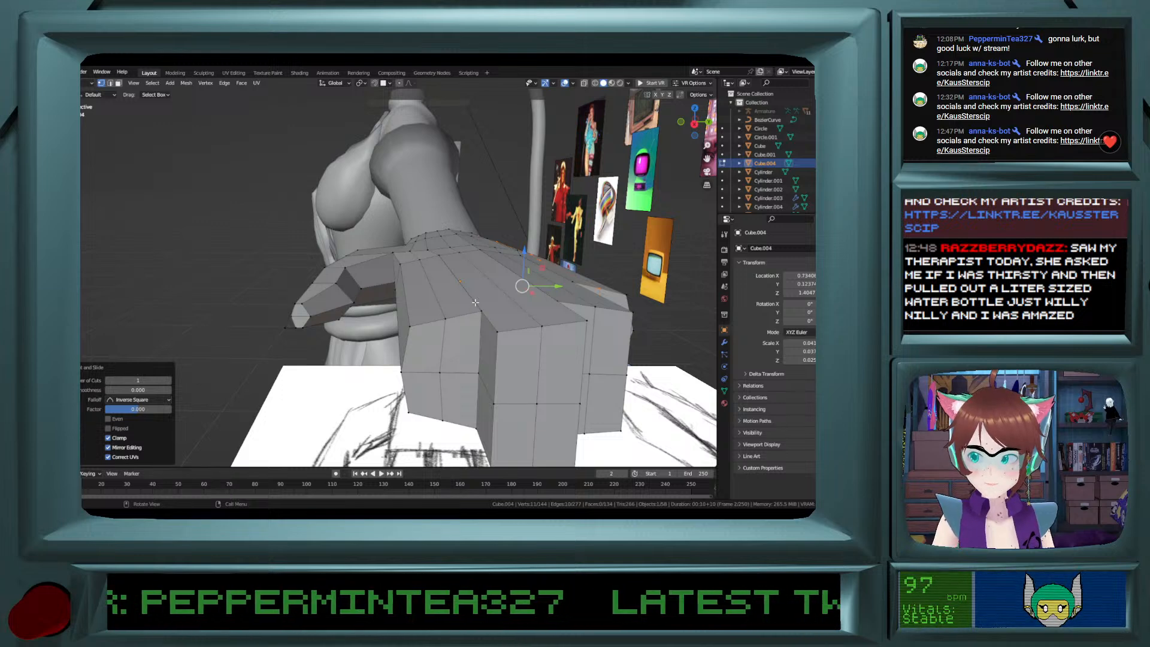
click(481, 310)
middle_drag(482, 311, 468, 397)
shift+click(471, 384)
middle_drag(576, 276, 571, 273)
key(g)
key(z)
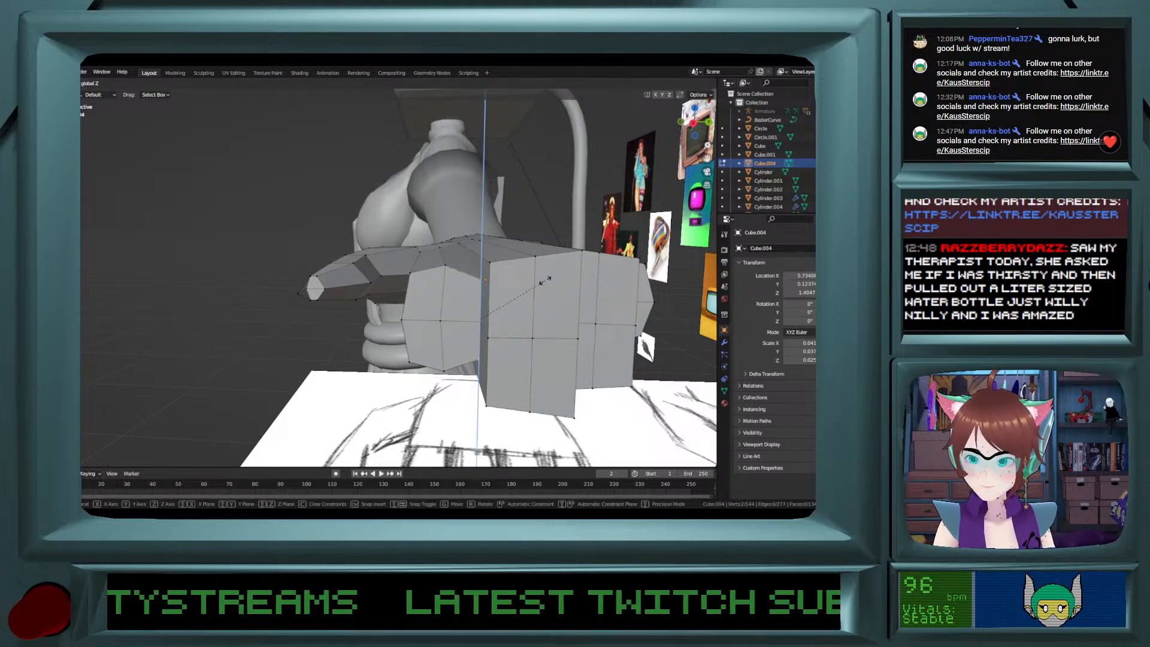
click(545, 280)
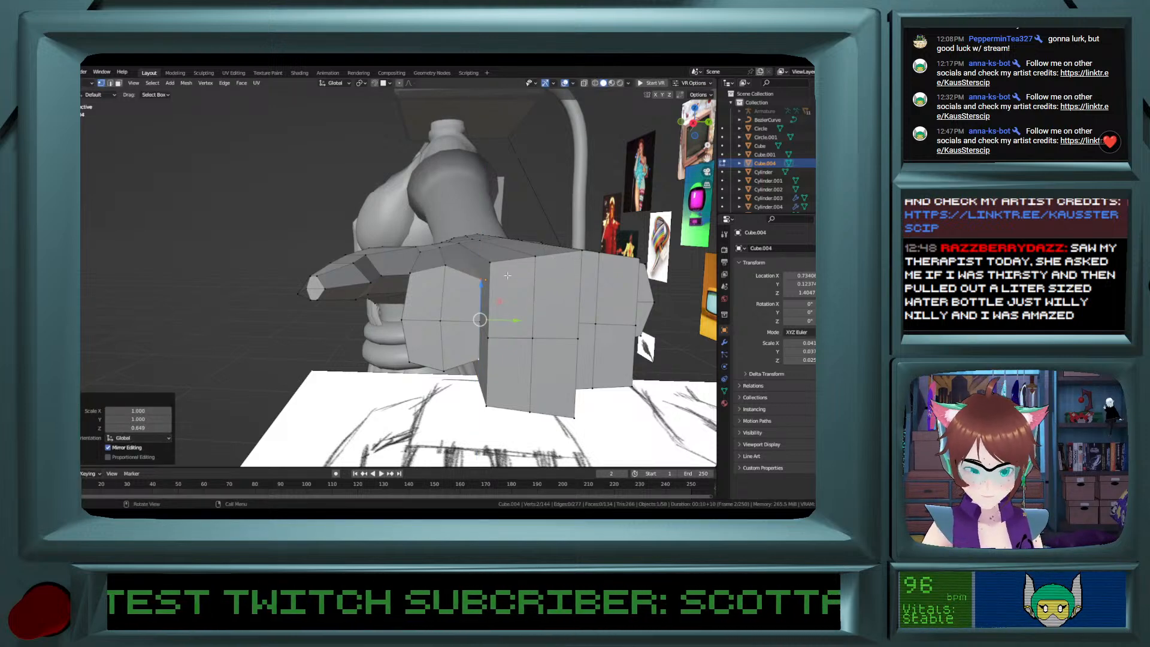
Scale the middle fingertip's corner vertex pairs along Z in front view, by 0.847 on the ring-finger side and 0.781 on the index side.
click(692, 124)
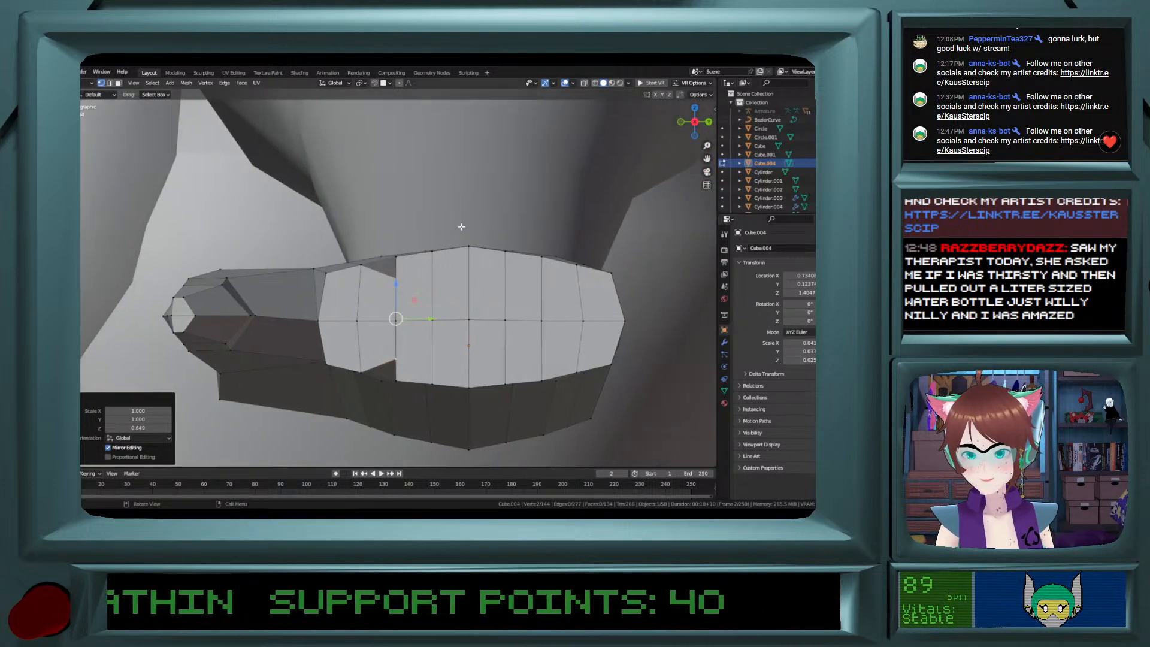
click(466, 246)
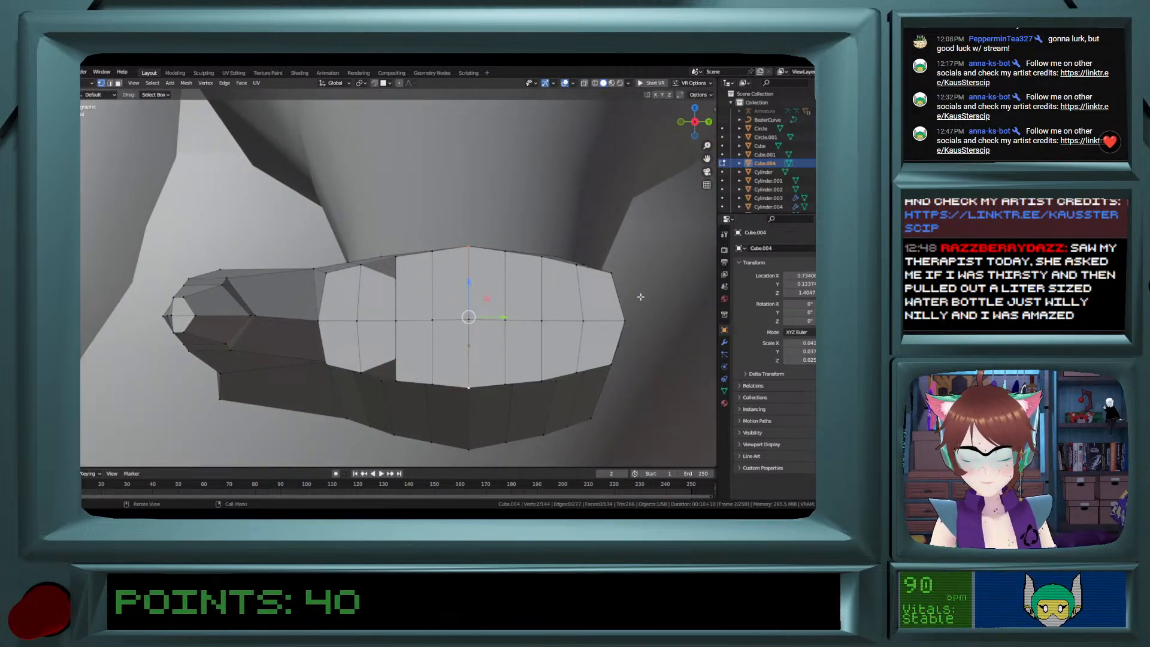
key(s)
key(z)
click(579, 296)
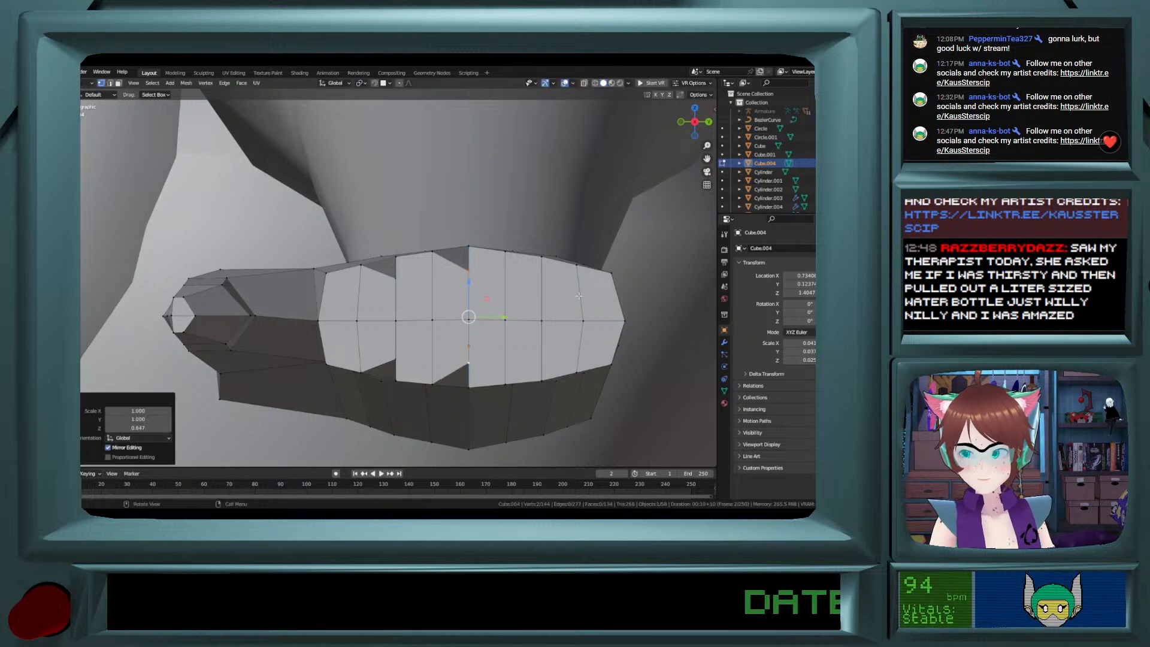
click(395, 256)
shift+click(395, 381)
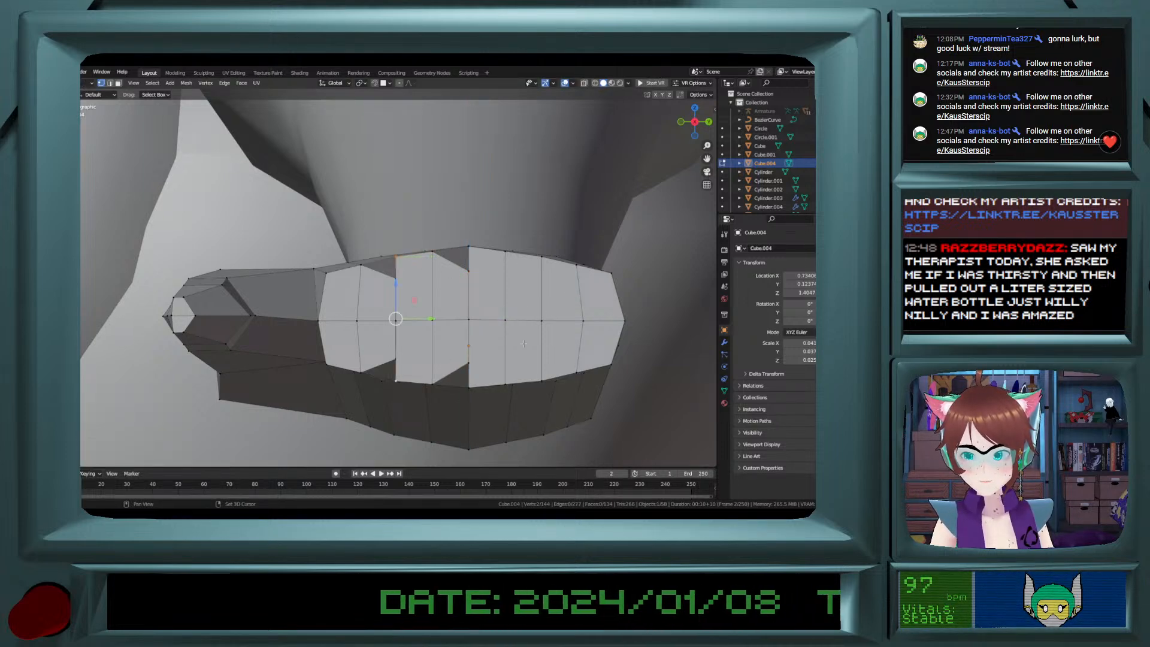
key(s)
key(z)
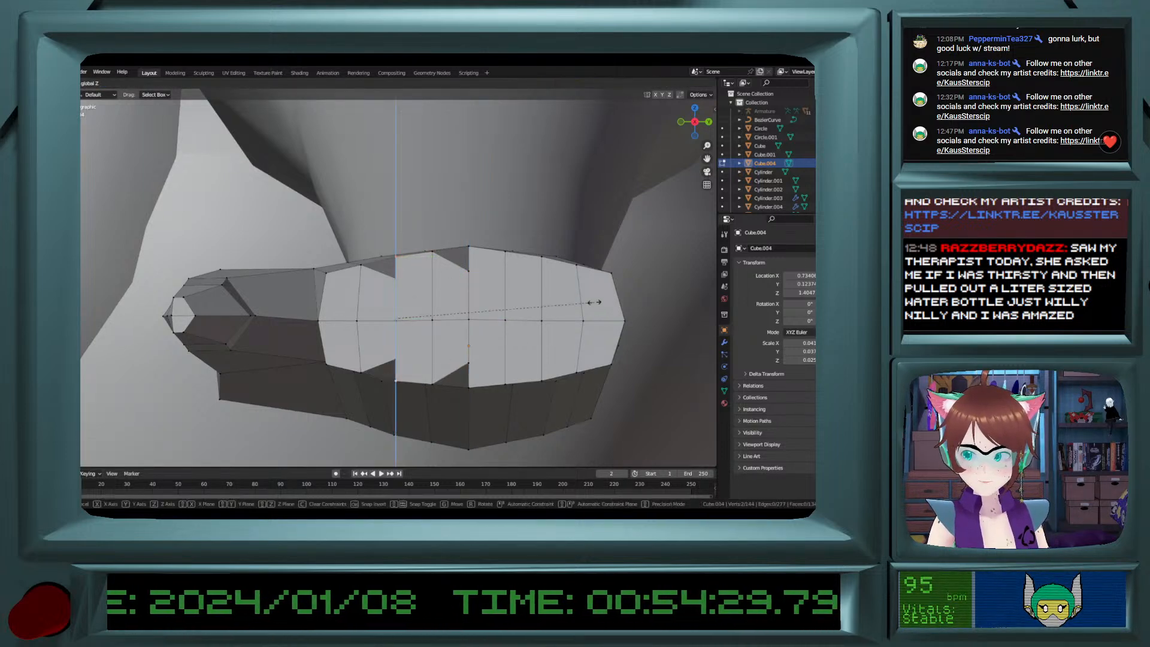
click(551, 301)
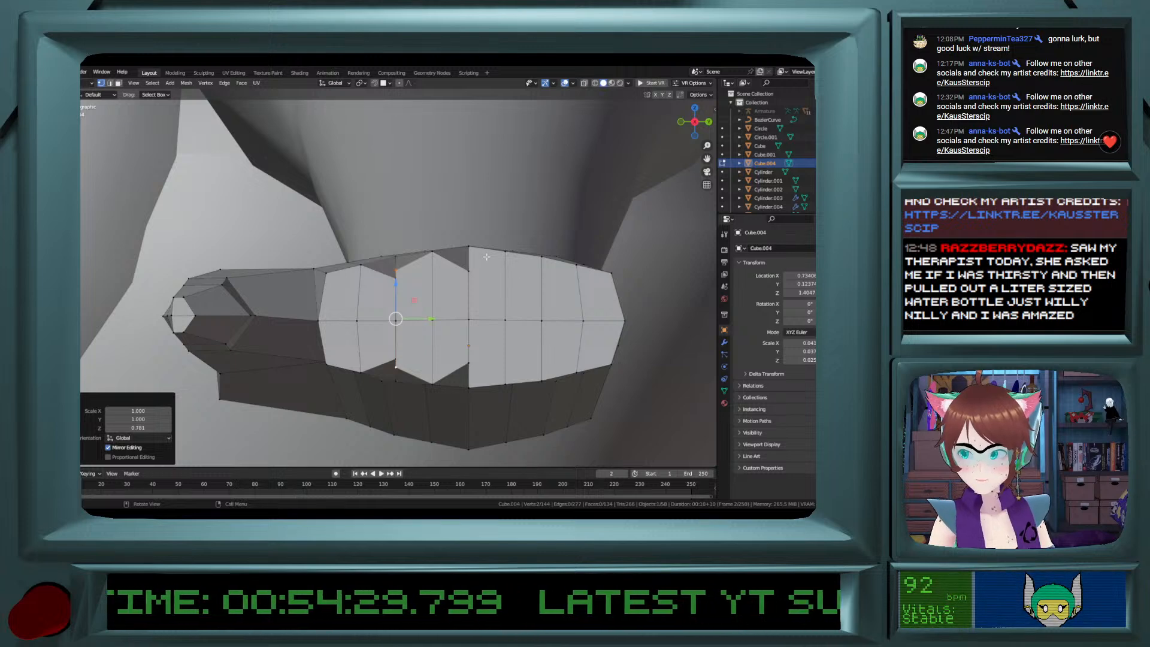
Scale the ring fingertip's corner vertex pairs closer together along Z on both sides, using 0.802 on the pinky side.
click(469, 246)
shift+click(468, 387)
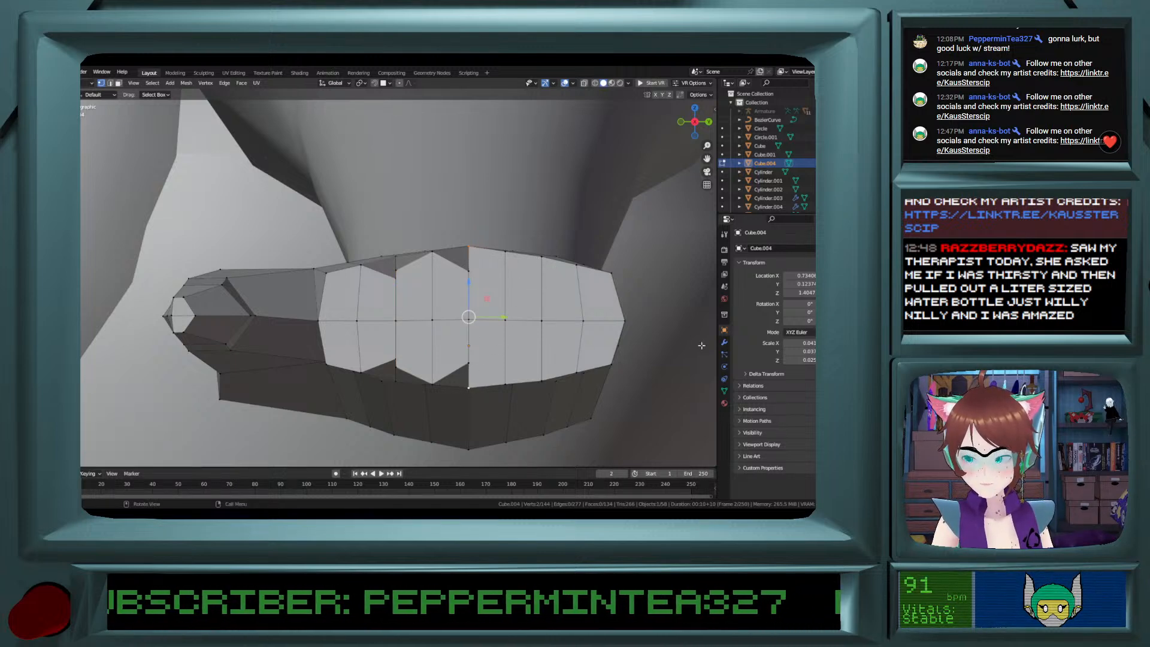
key(s)
key(z)
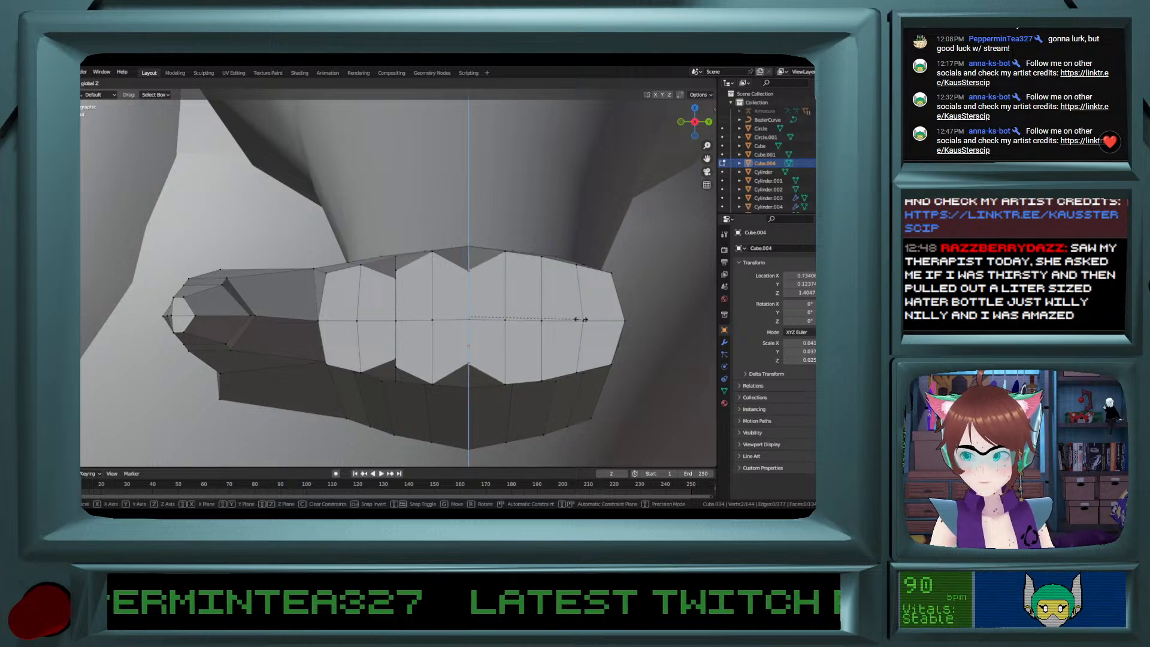
right_click(575, 322)
click(541, 256)
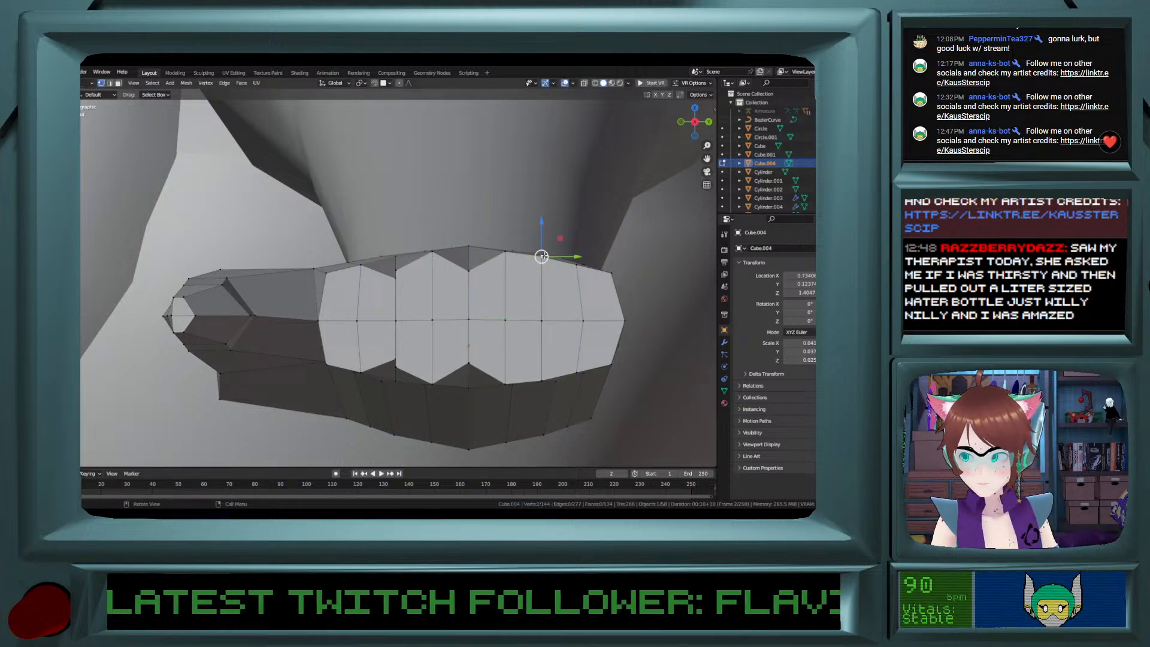
shift+click(542, 380)
key(s)
key(z)
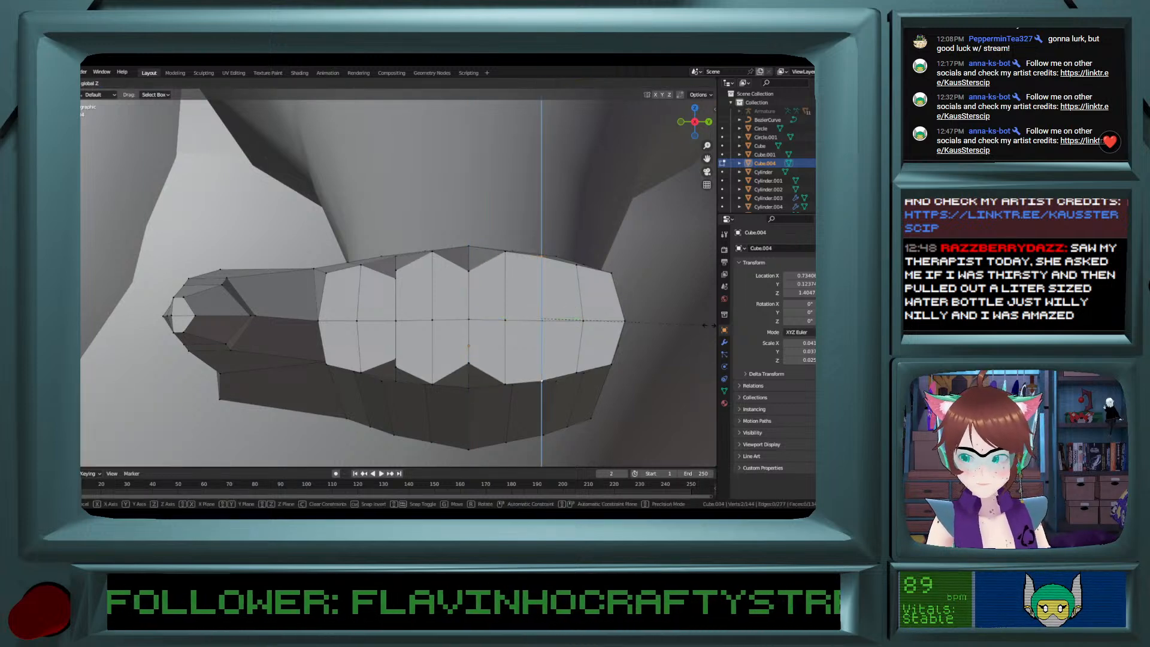
click(641, 320)
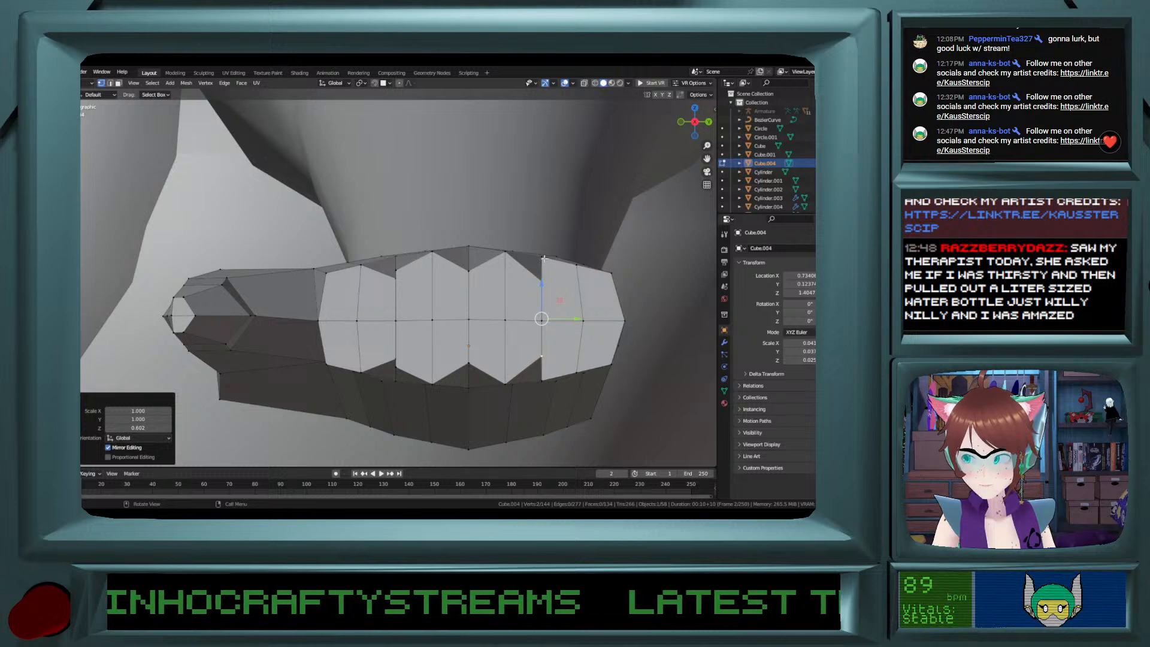
Scale the pinky fingertip's two inner corner vertices closer together along Z, undoing the stray sideways move.
click(544, 258)
shift+click(542, 381)
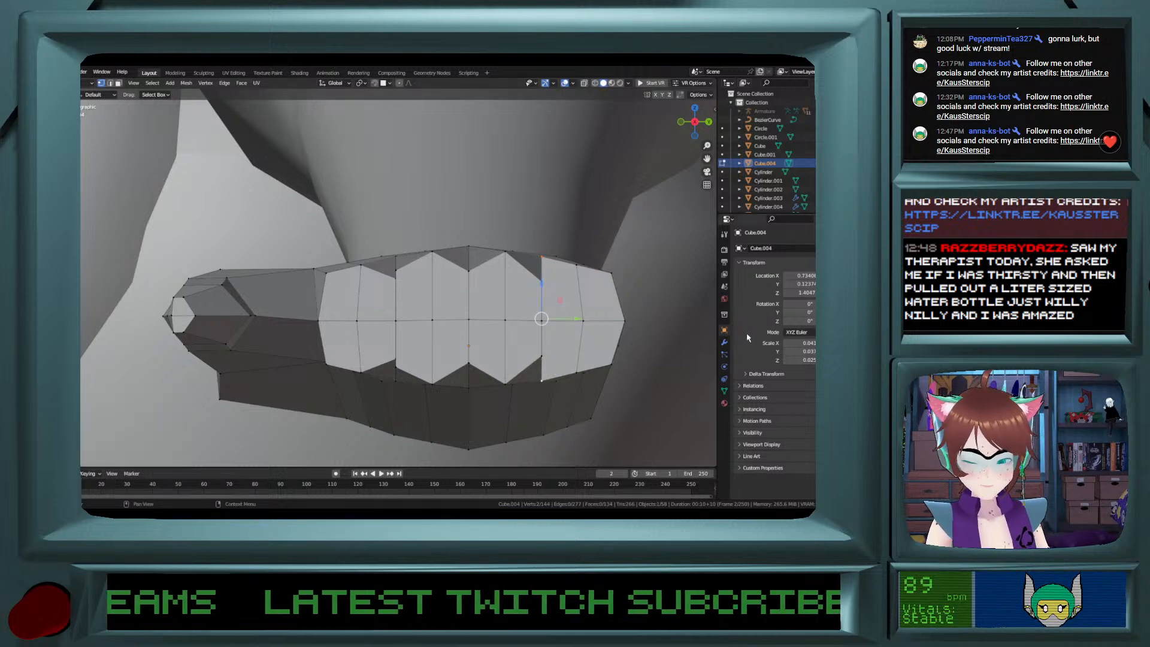
key(s)
key(z)
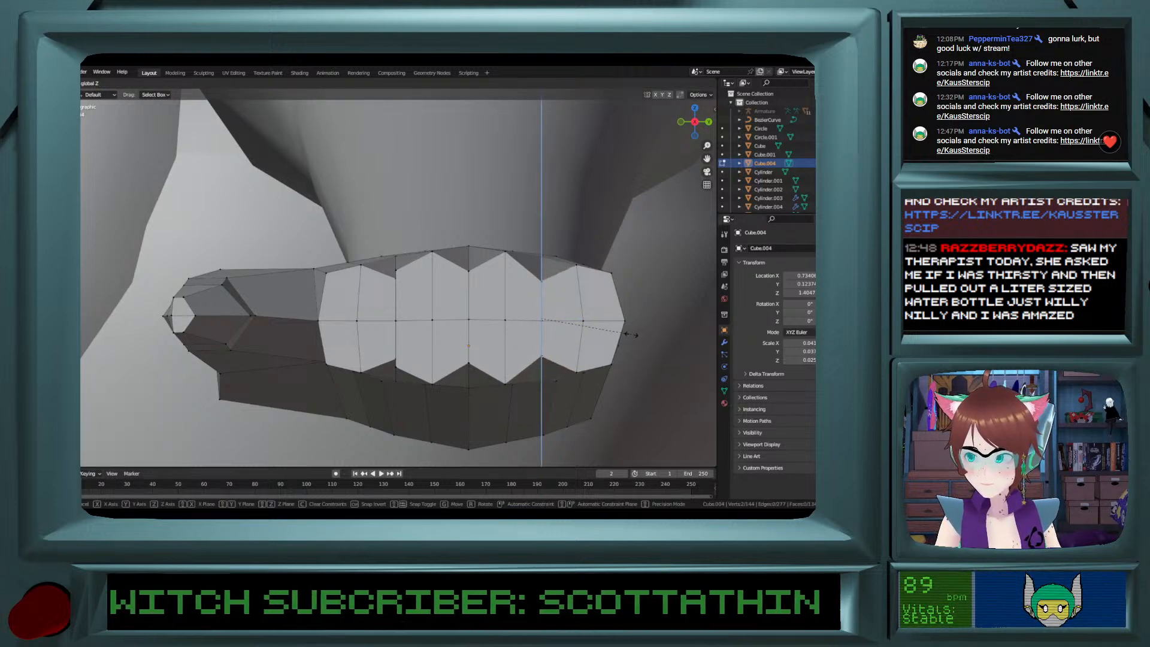
click(635, 335)
drag(578, 322, 589, 324)
key(ctrl+z)
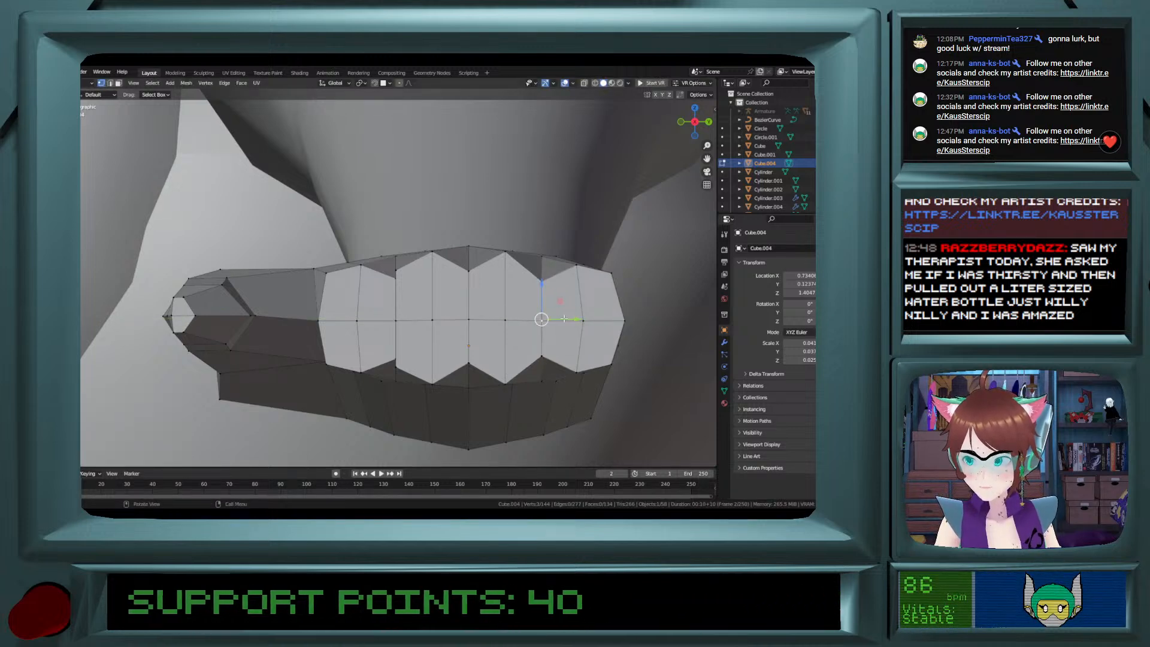
Move the pinky fingertip's three inner side vertices 0.001743 m along Y, and shift the middle one back by -0.001192 m.
middle_drag(543, 324, 566, 367)
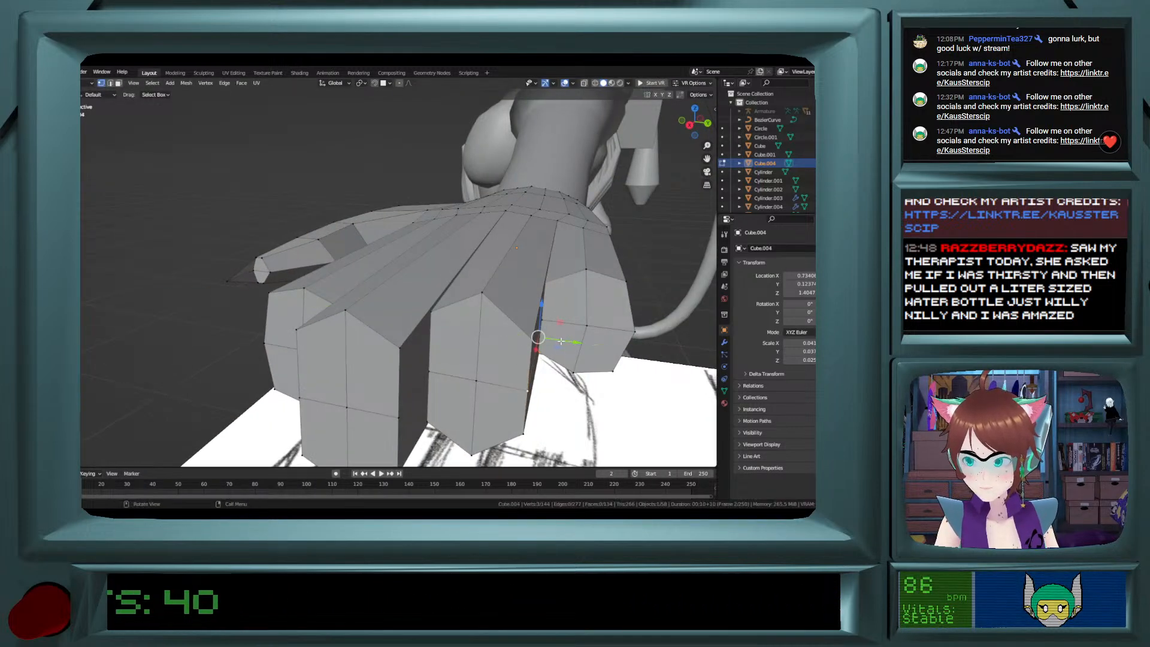
click(541, 324)
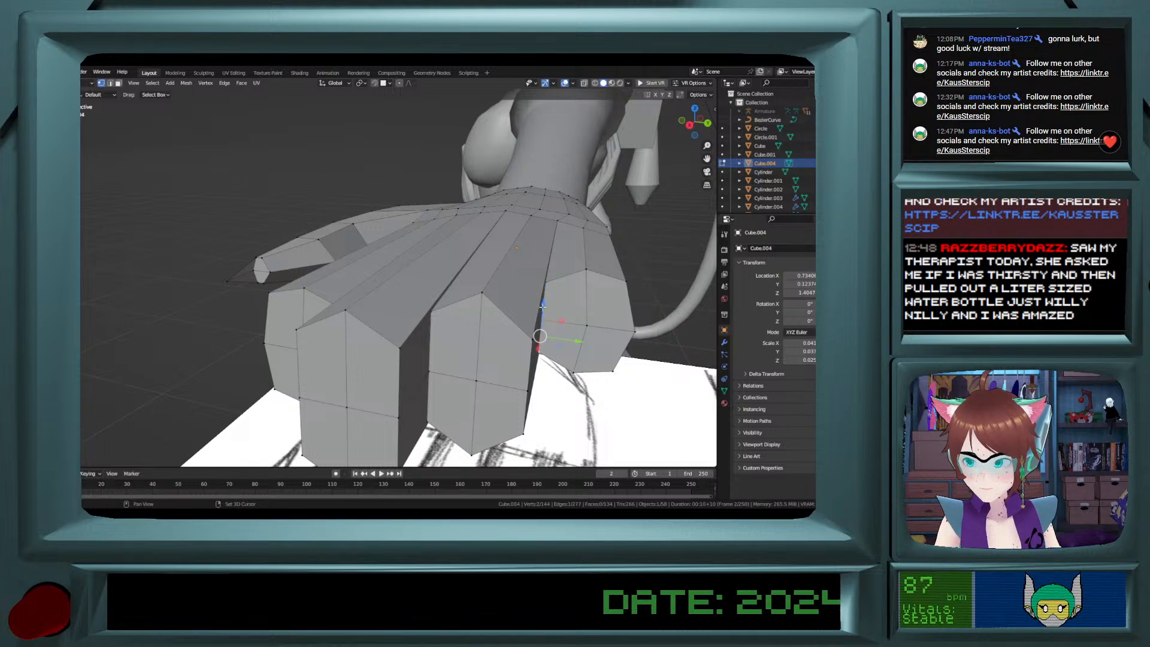
shift+click(548, 283)
drag(576, 323, 586, 323)
middle_drag(586, 323, 578, 290)
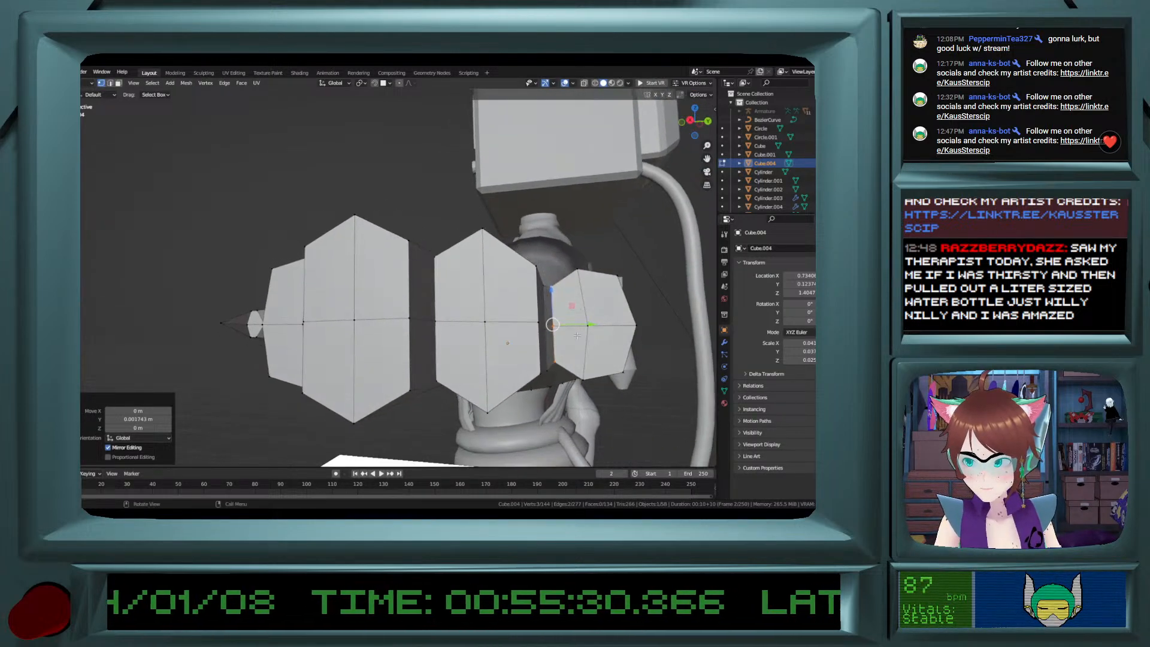
click(580, 328)
click(554, 326)
drag(594, 326, 586, 325)
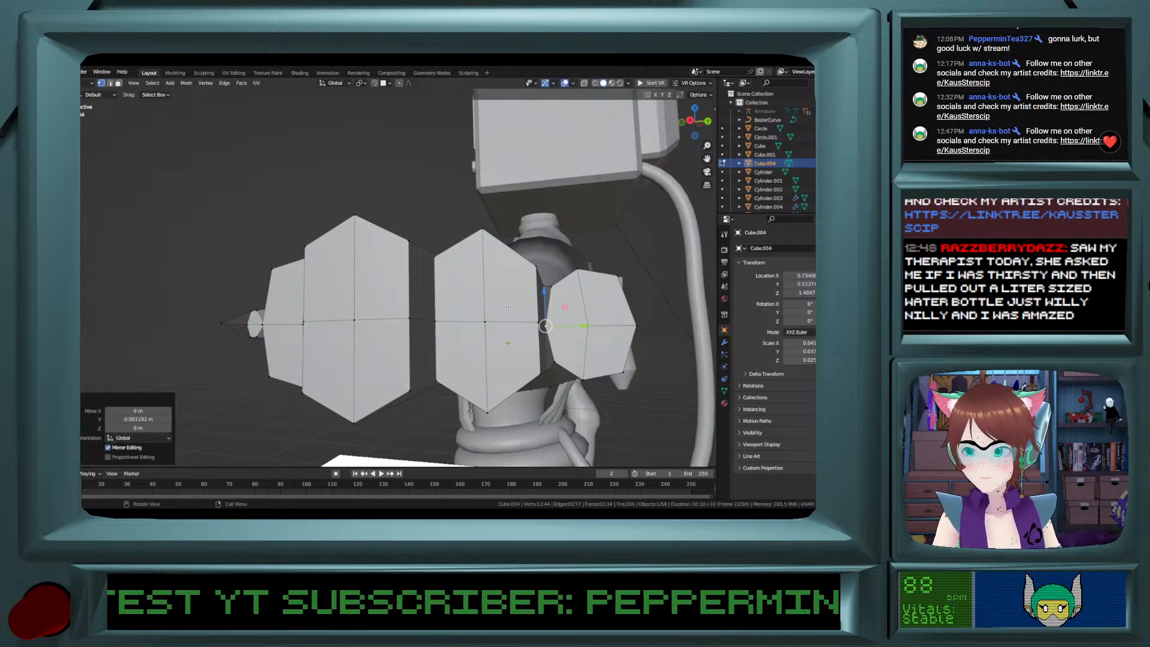
click(537, 278)
shift+click(437, 324)
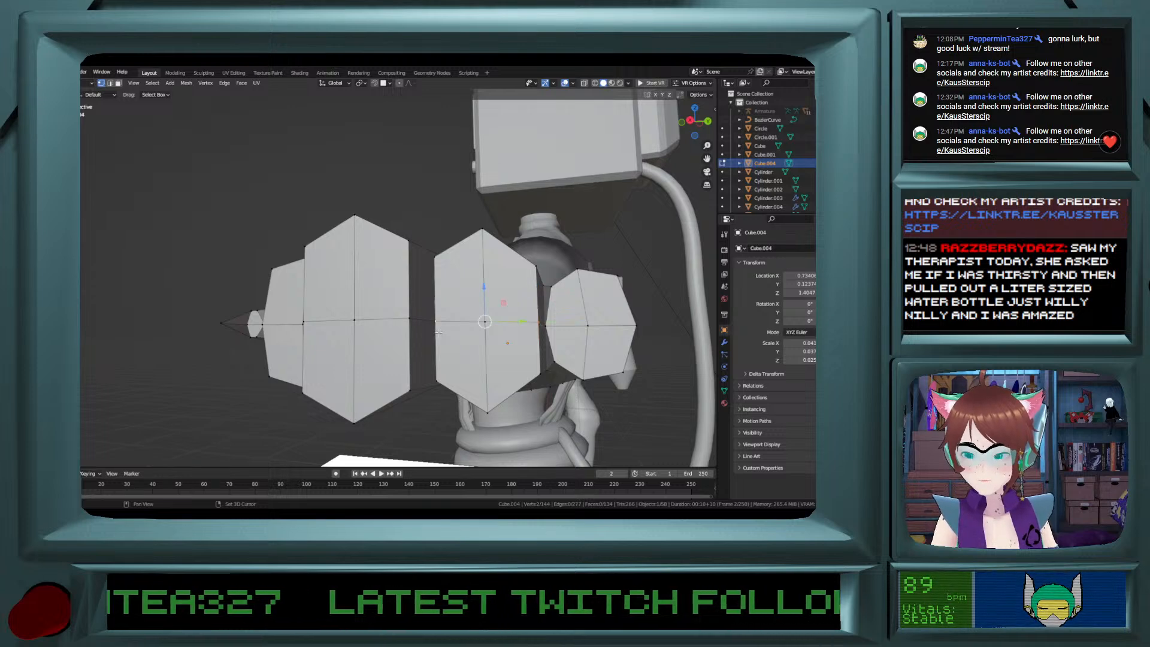
middle_drag(438, 333, 446, 350)
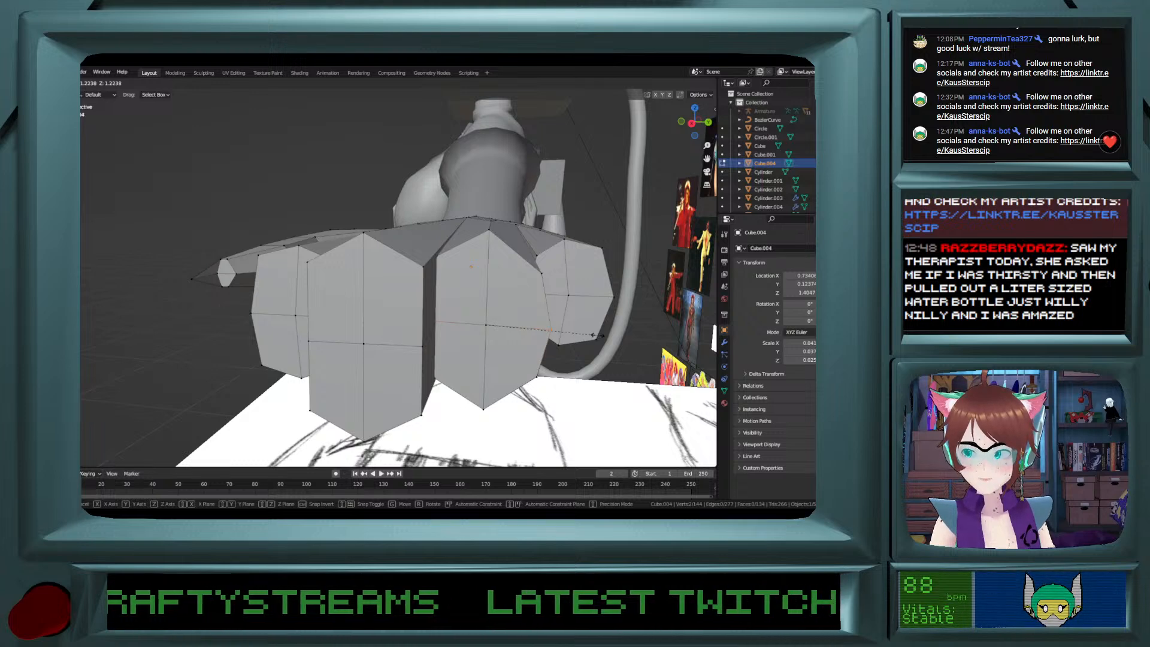
Select the ring fingertip's end-face vertices, including the middle row, and move them 0.000613 m along Y.
middle_drag(578, 334, 521, 284)
shift+click(495, 269)
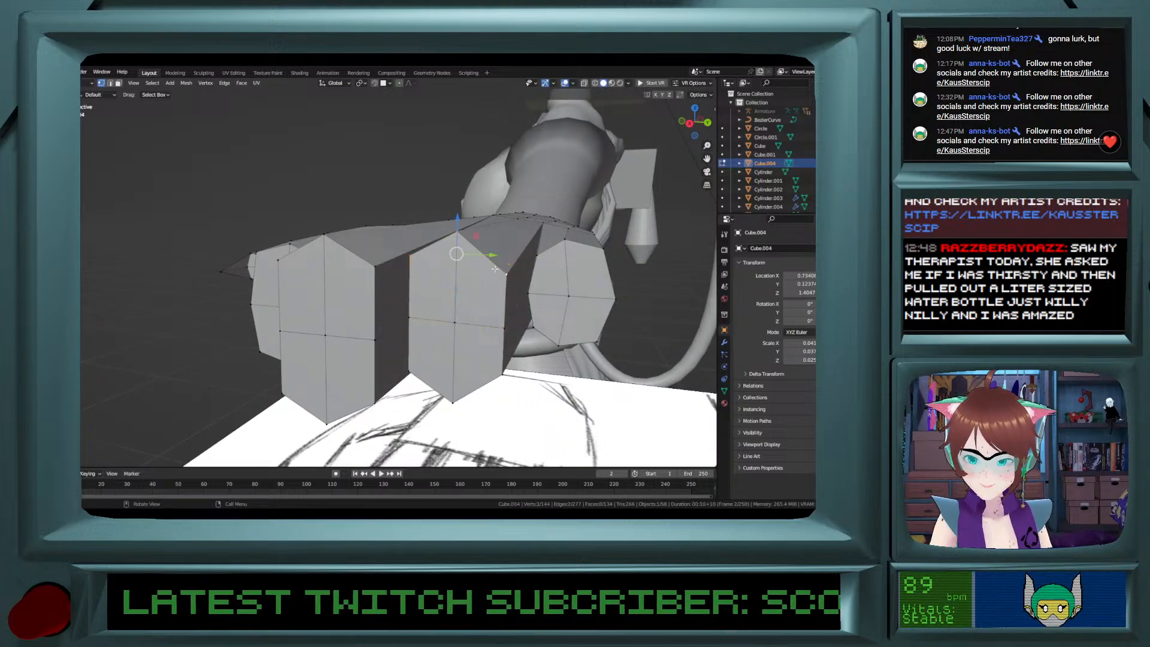
shift+click(479, 390)
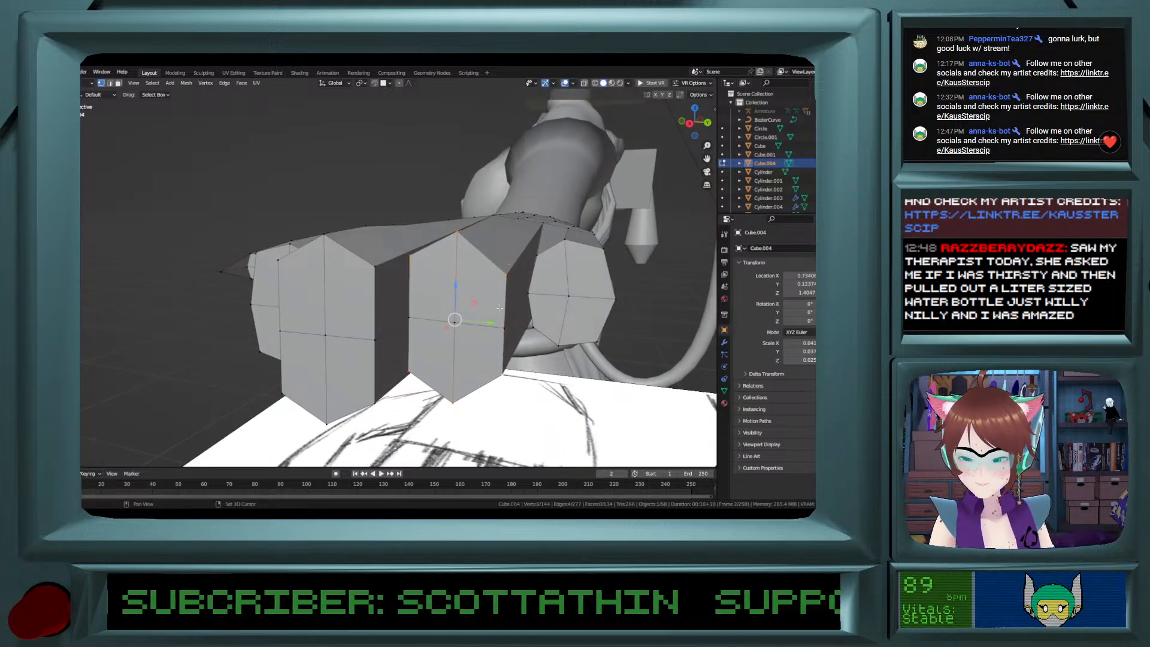
alt+shift+click(476, 328)
key(ctrl+z)
shift+click(503, 329)
shift+click(454, 326)
shift+click(412, 319)
mouse_move(495, 325)
mouse_down()
mouse_move(514, 329)
mouse_move(500, 330)
mouse_up()
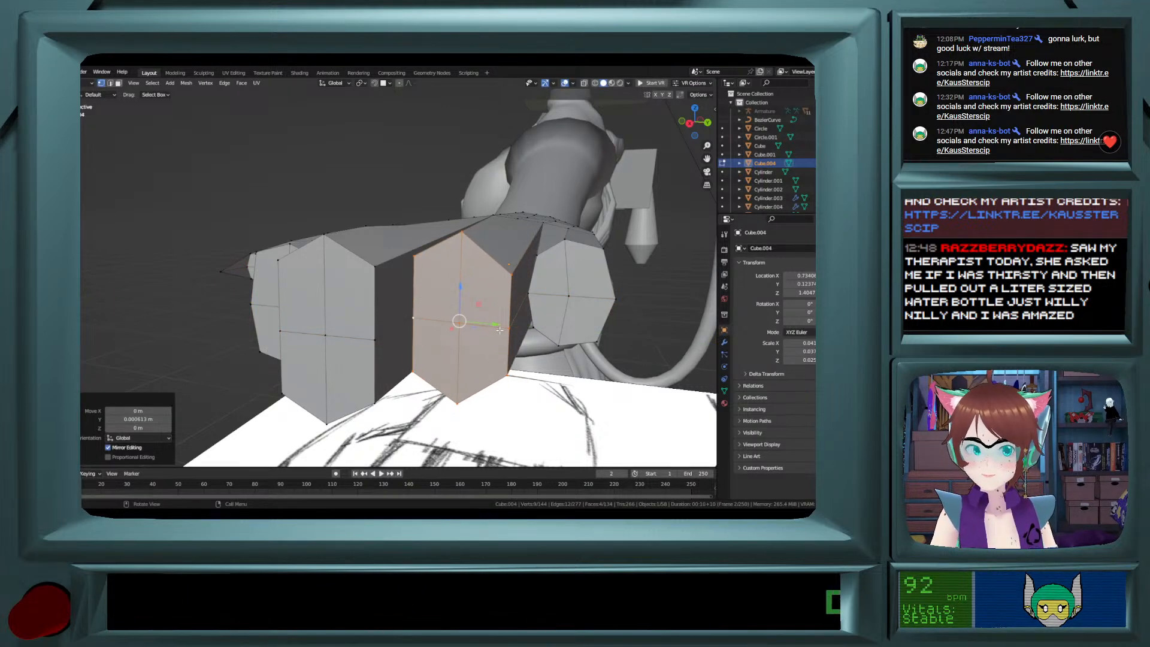
Scale the ring fingertip's end face to about 0.977, and spread its two middle side vertices apart by about 1.149.
key(s)
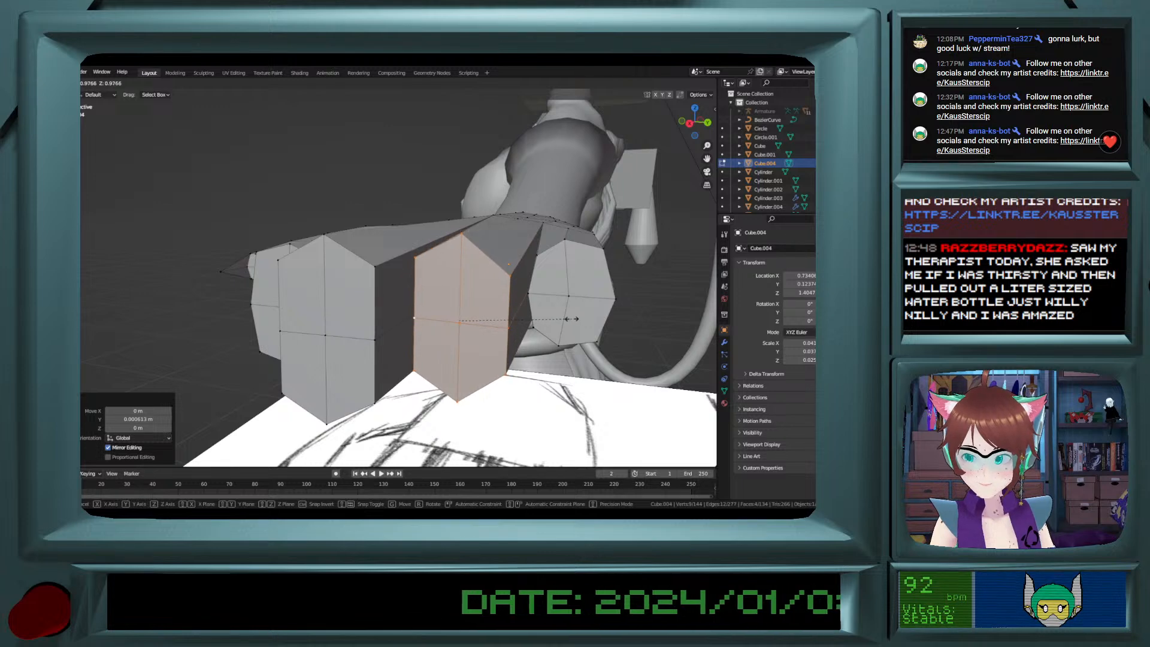
click(566, 321)
click(510, 328)
shift+click(420, 322)
key(s)
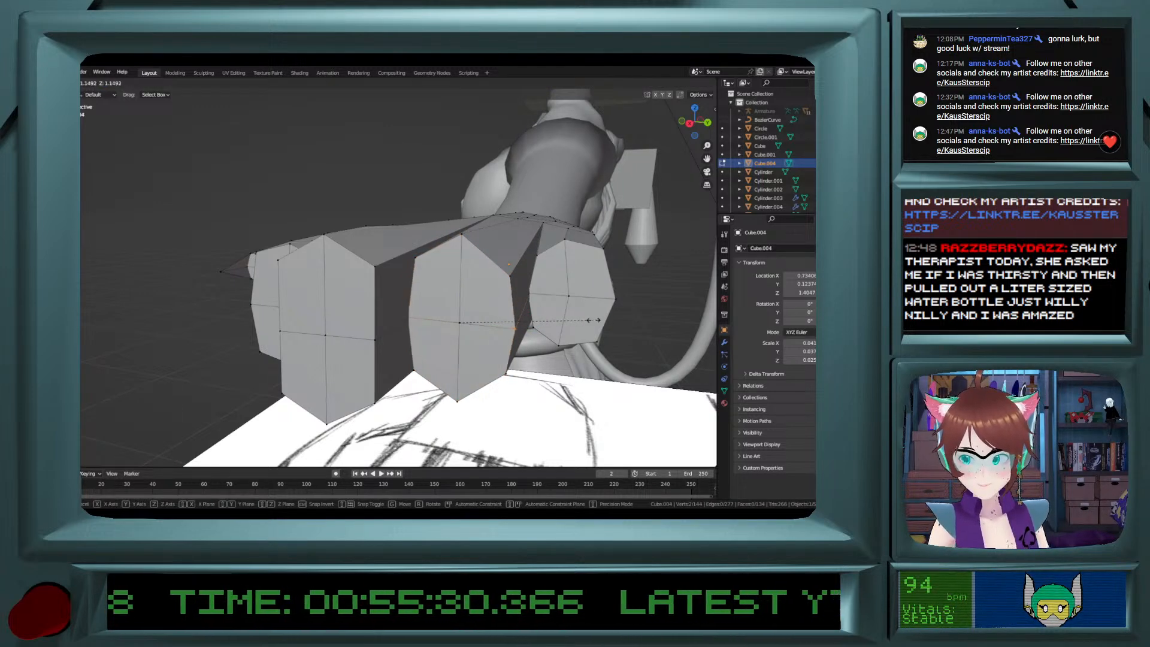
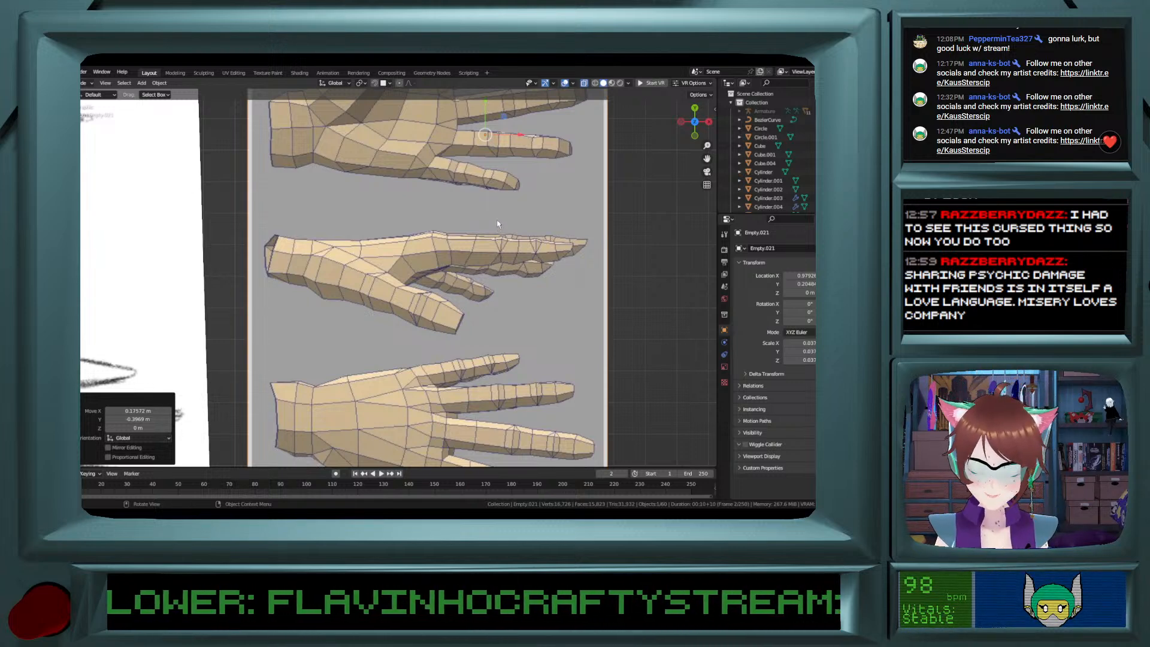
Open the hand mesh over the sketch in Edit Mode, ready to work on the thumb.
ctrl+scroll(499, 224, down, 5)
shift+scroll(498, 224, down, 5)
ctrl+scroll(498, 224, down, 5)
scroll(498, 222, down, 5)
ctrl+scroll(489, 227, up, 3)
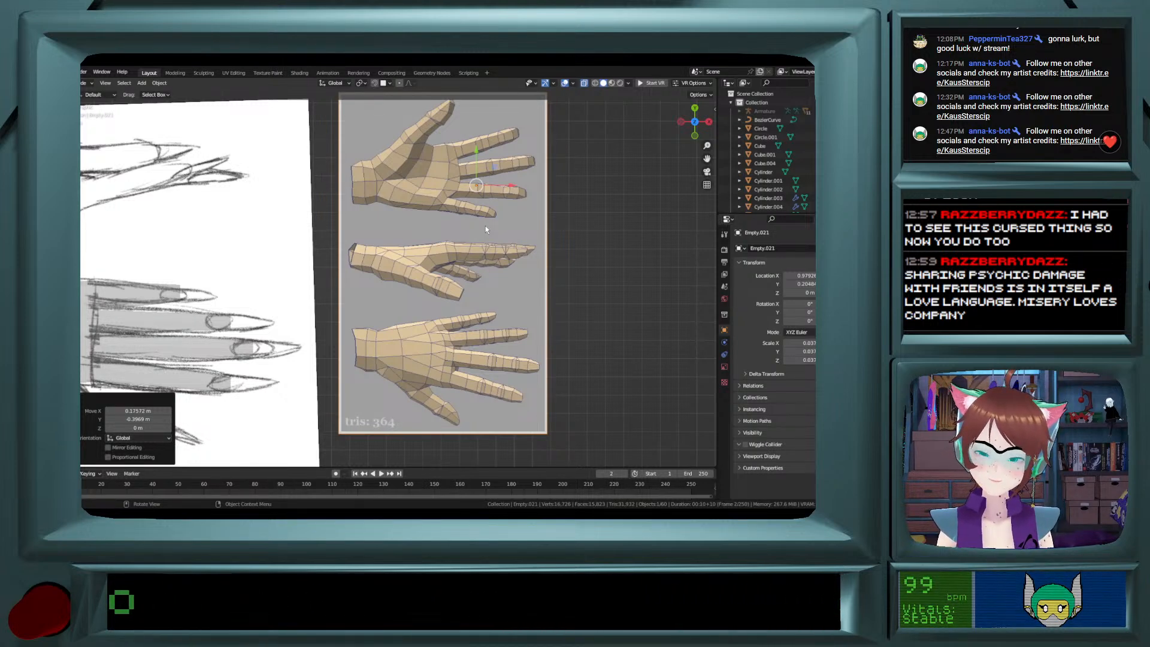
shift+middle_drag(486, 225, 653, 148)
click(306, 331)
key(Tab)
scroll(306, 330, up, 3)
shift+middle_drag(208, 354, 292, 302)
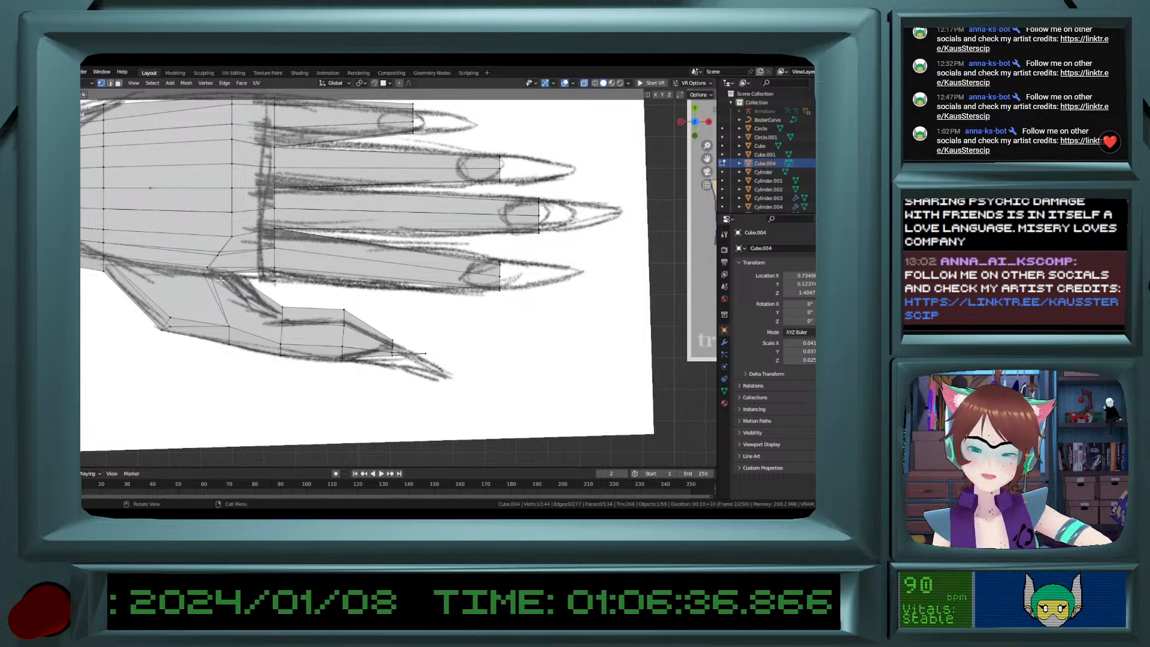
scroll(286, 370, up, 2)
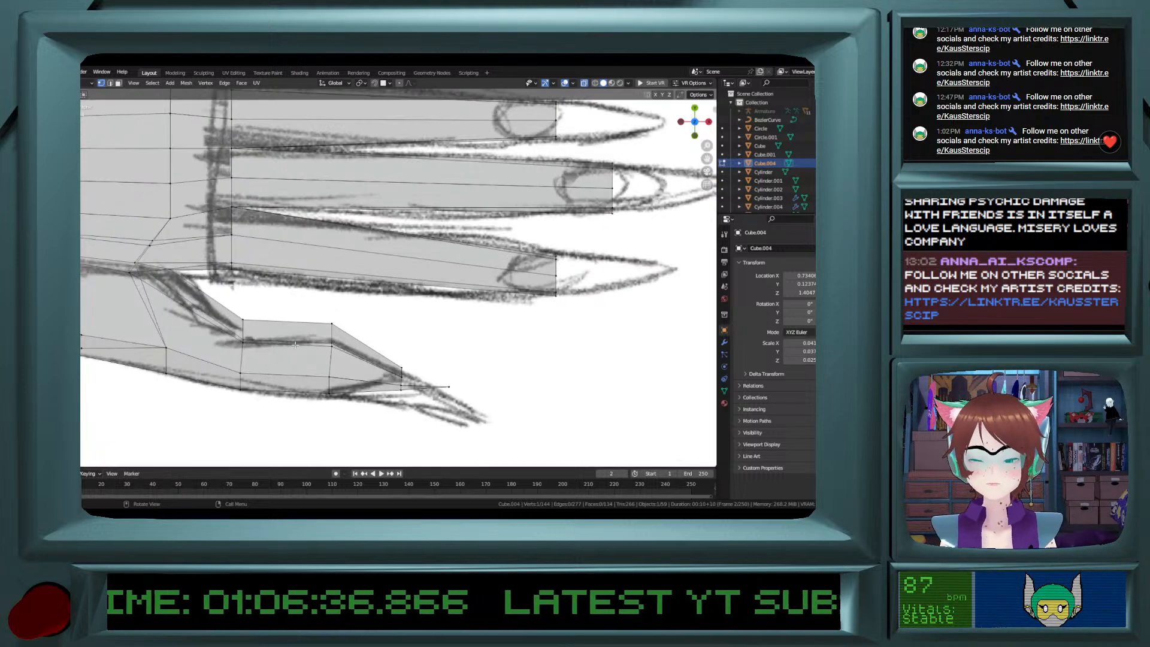
shift+middle_drag(204, 405, 272, 362)
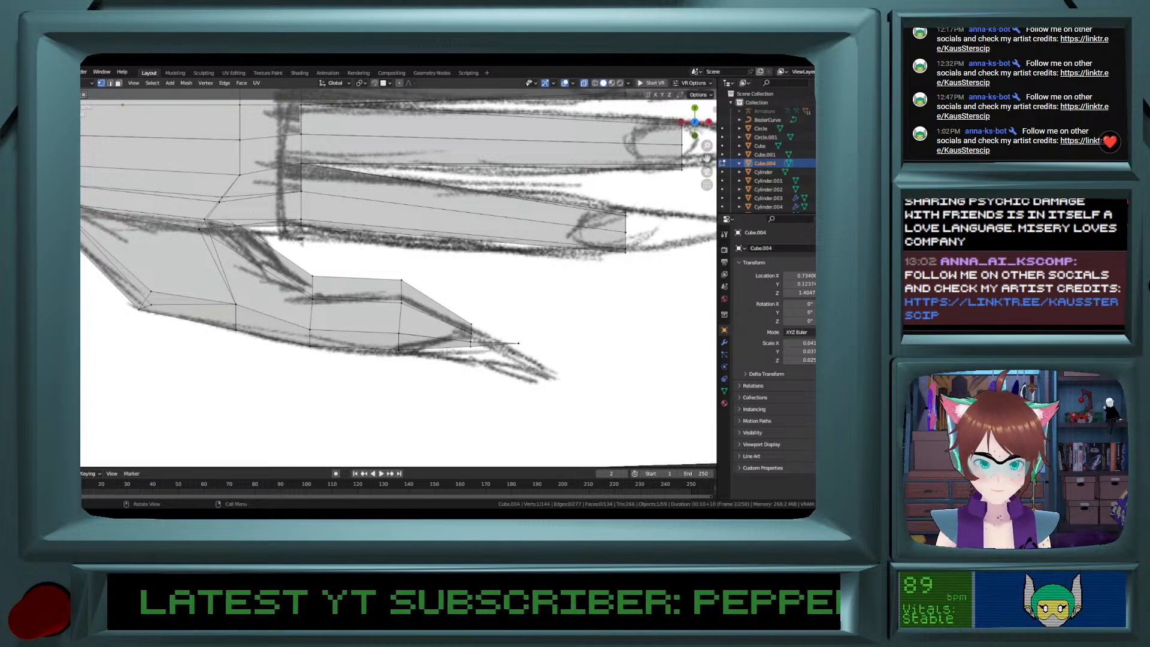
key(ctrl+r)
click(290, 300)
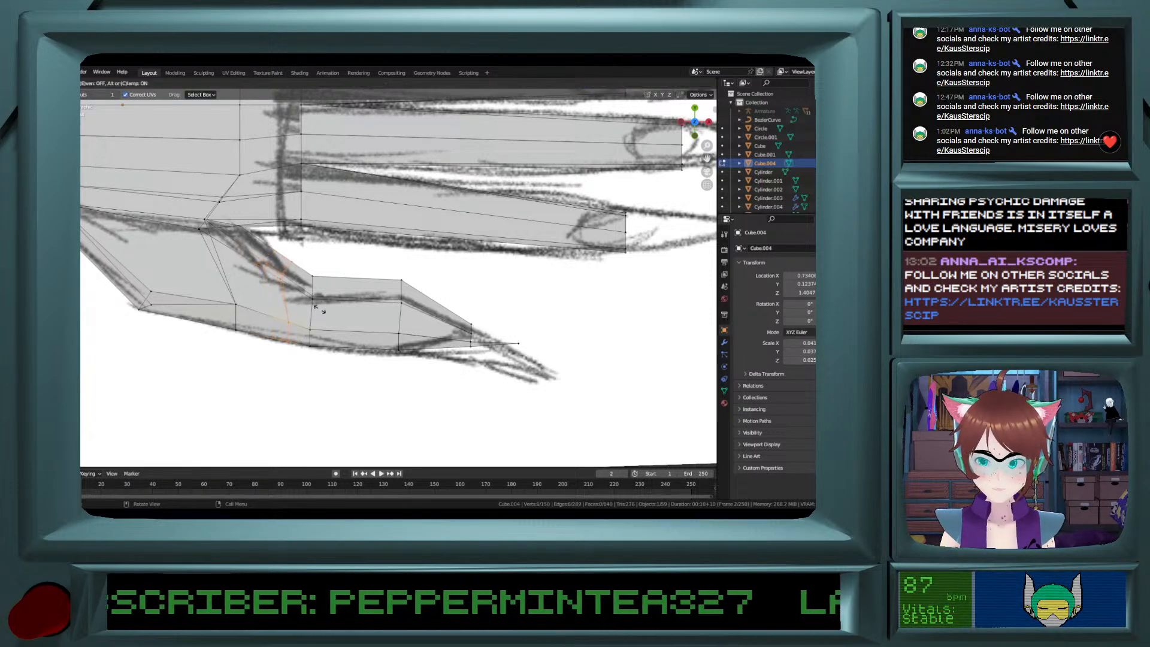
drag(324, 346, 324, 346)
key(ctrl+z)
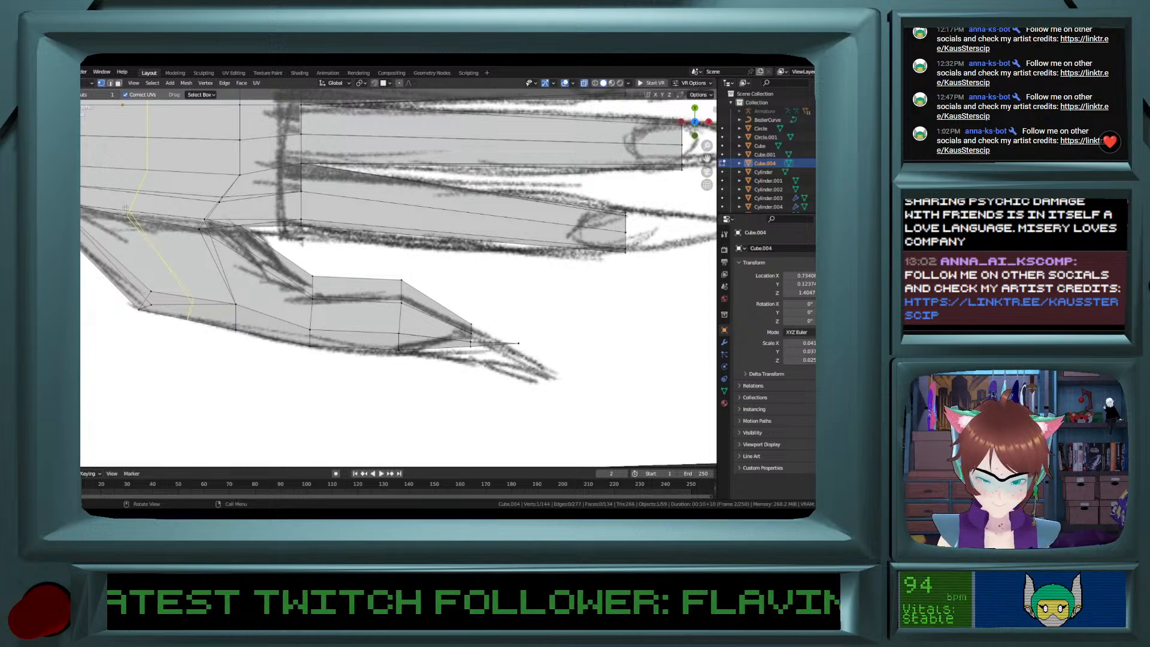
Add a loop cut close to each side of the thumb's middle joint, the palm-side one with factor -0.616.
scroll(336, 309, up, 2)
click(341, 312)
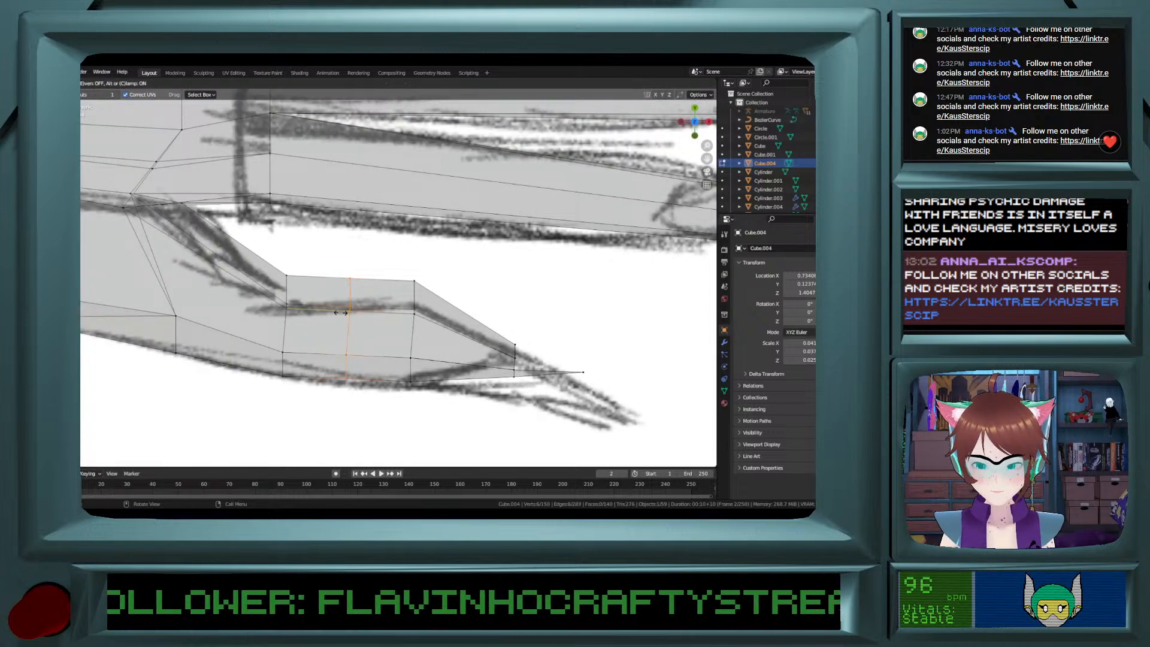
click(293, 309)
click(297, 314)
click(297, 319)
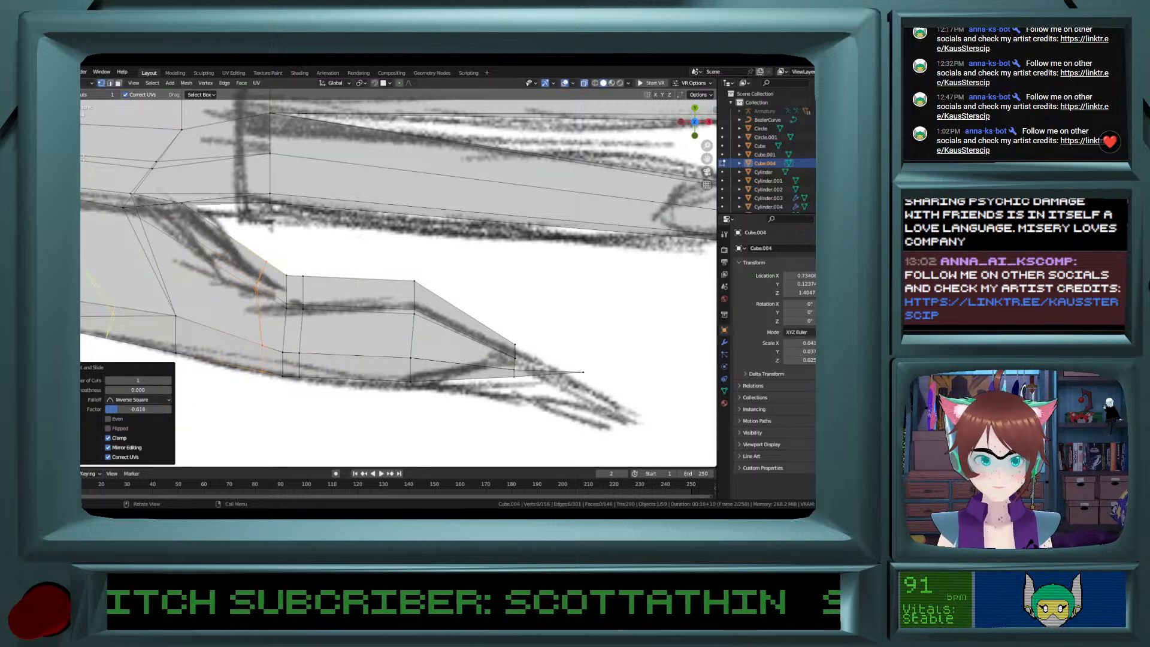
click(46, 141)
Turn off X-ray and merge the palm-side loop's upper-face vertex into the adjacent thumb joint vertex with At Last.
scroll(200, 313, up, 3)
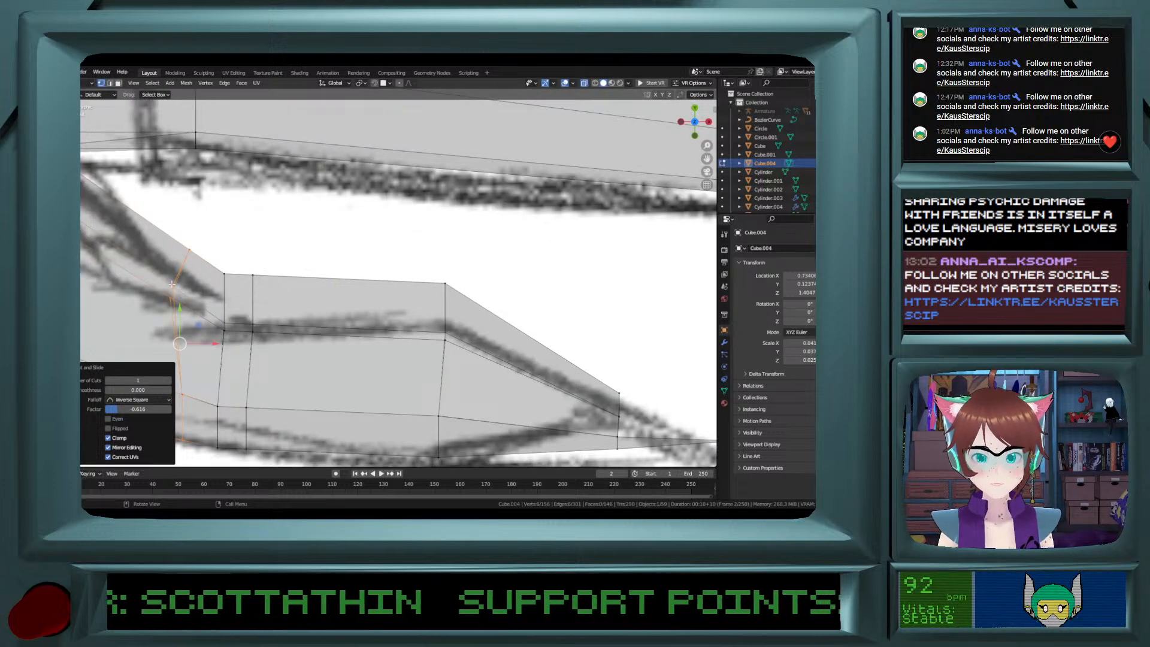
click(174, 286)
shift+click(223, 324)
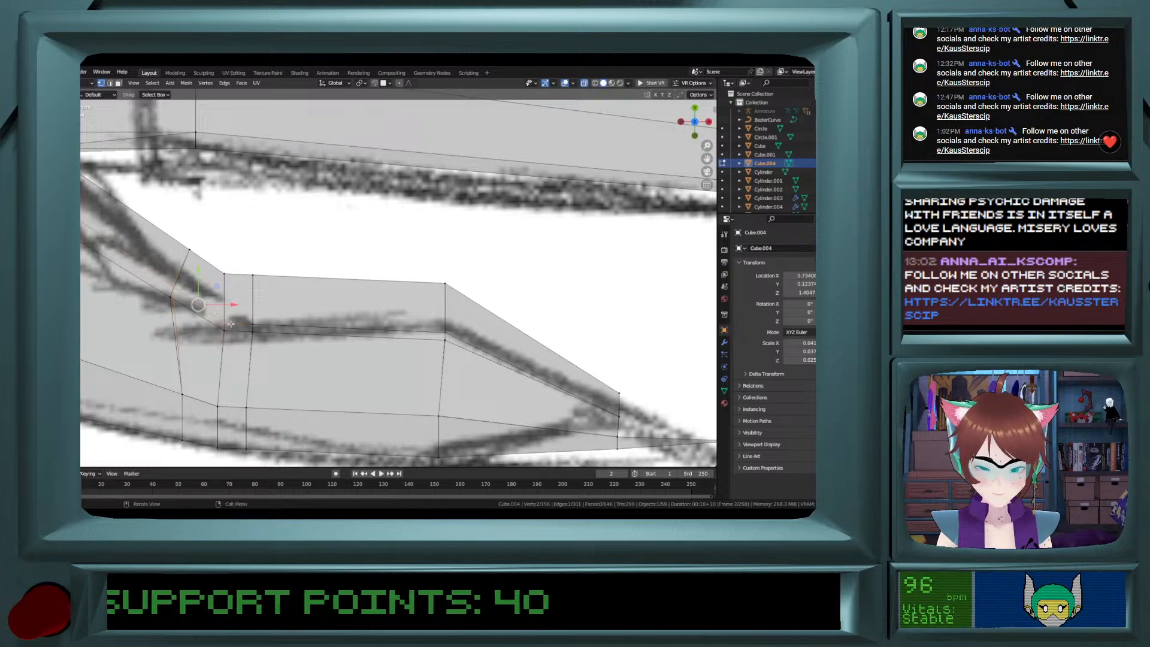
middle_drag(224, 323, 238, 305)
click(584, 82)
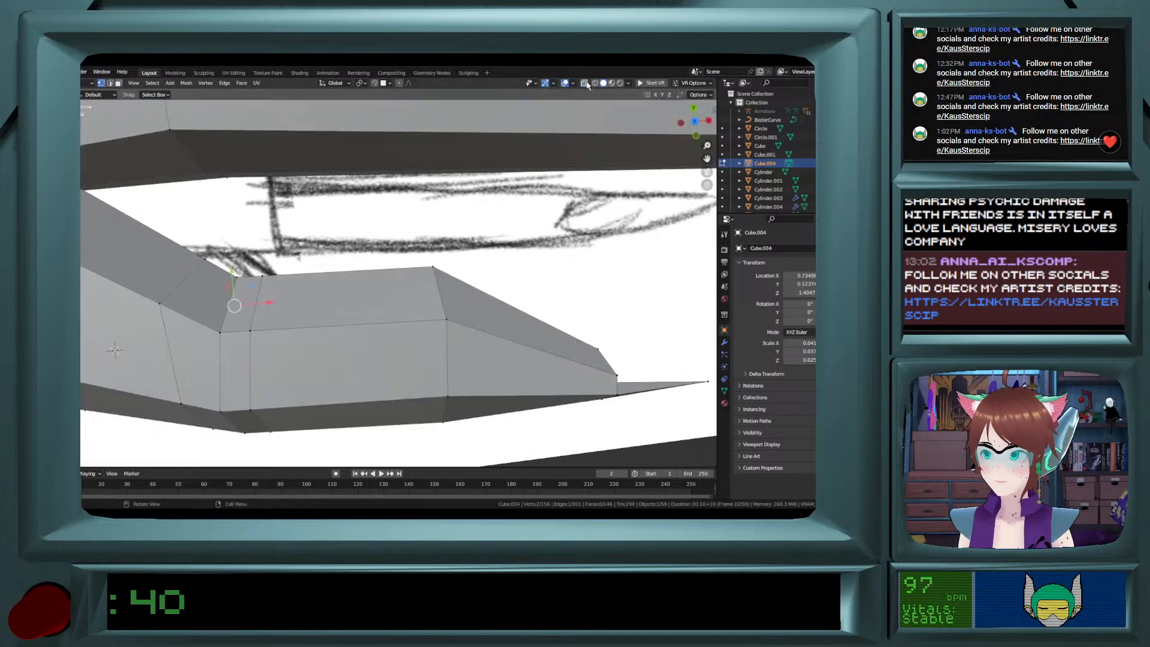
middle_drag(358, 278, 257, 232)
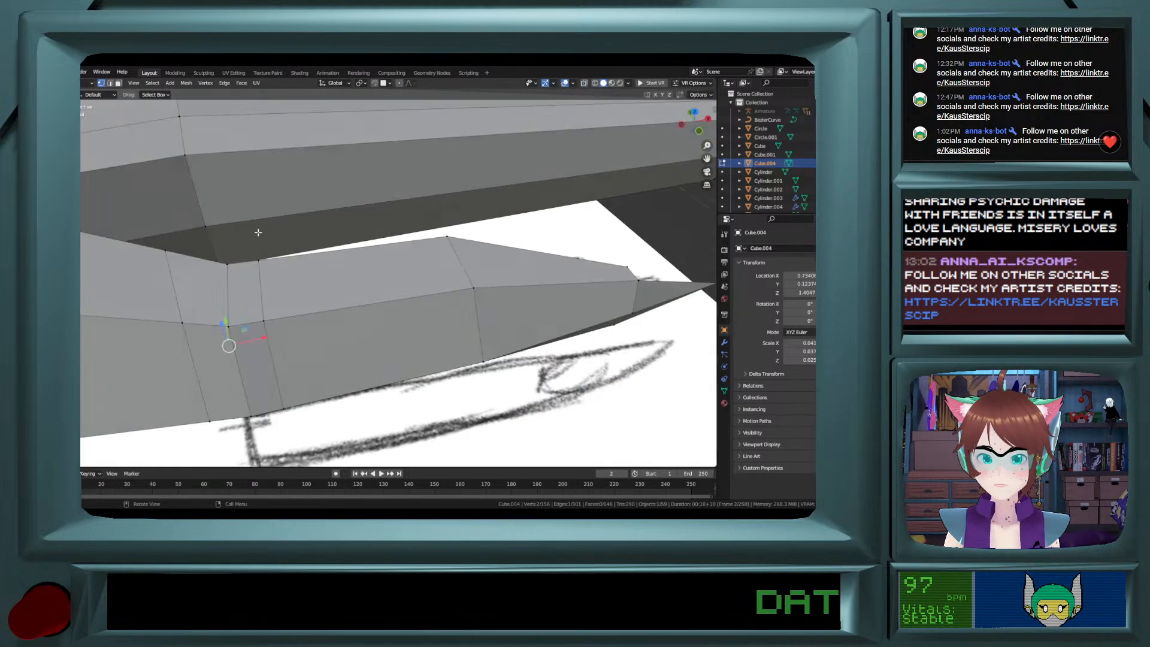
click(696, 112)
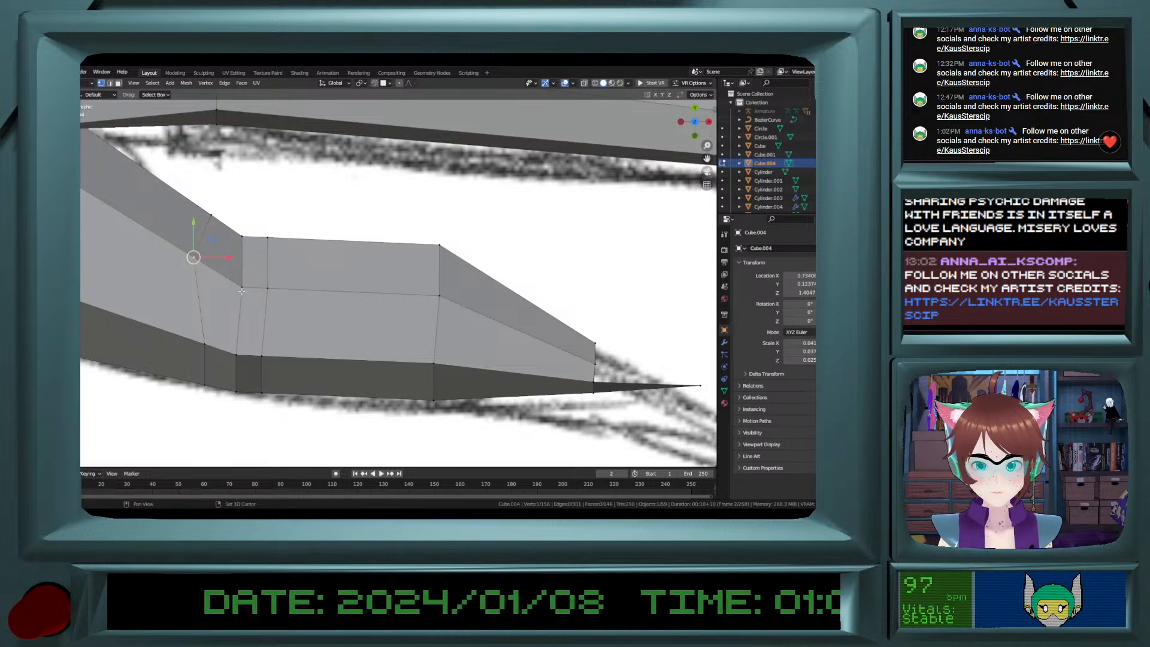
key(m)
click(237, 331)
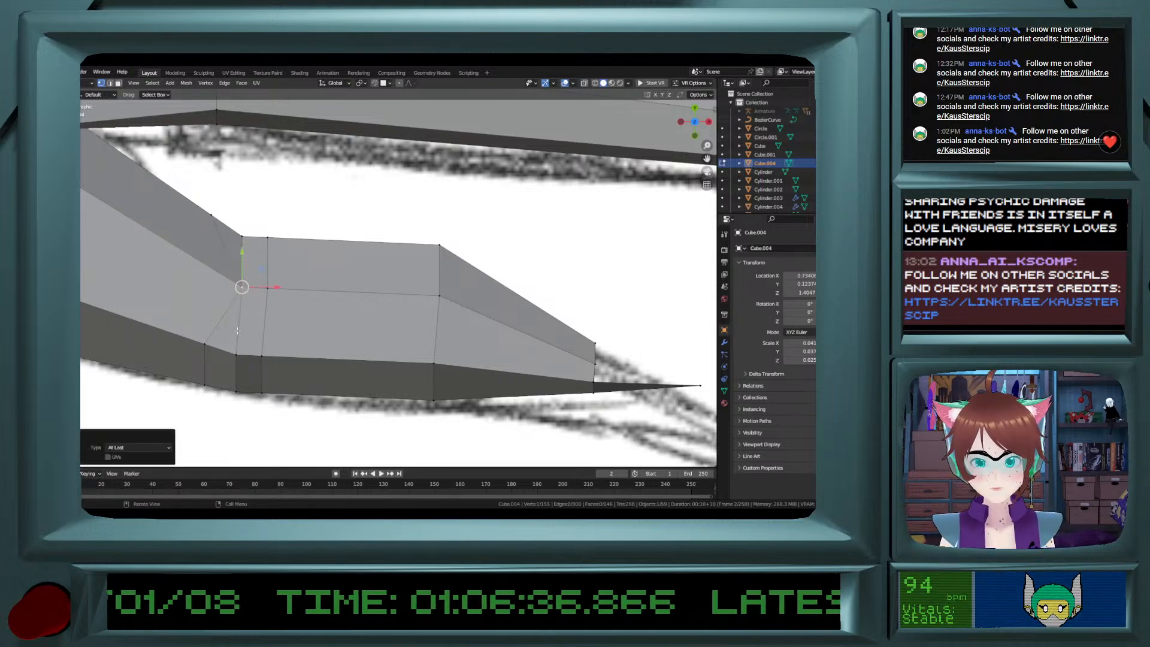
Merge the palm-side loop's vertex on the thumb's inner edge into the joint's corner vertex.
click(212, 217)
shift+click(242, 237)
key(m)
click(244, 248)
Merge the tip-side loop's upper-face and inner-edge vertices into their neighbouring thumb joint vertices with At Last.
shift+click(255, 287)
key(m)
click(240, 286)
click(267, 240)
shift+click(238, 240)
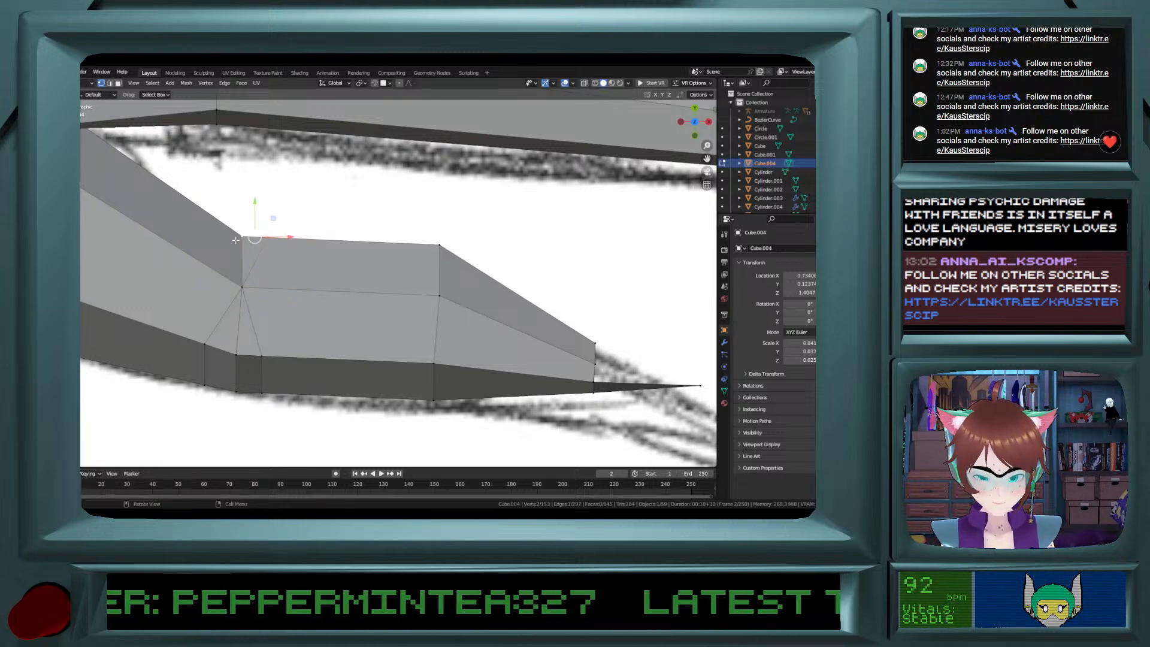
key(m)
click(237, 241)
Merge both loops' vertices on the underside of the thumb's inner bend into the joint vertex between them.
middle_drag(235, 241, 203, 273)
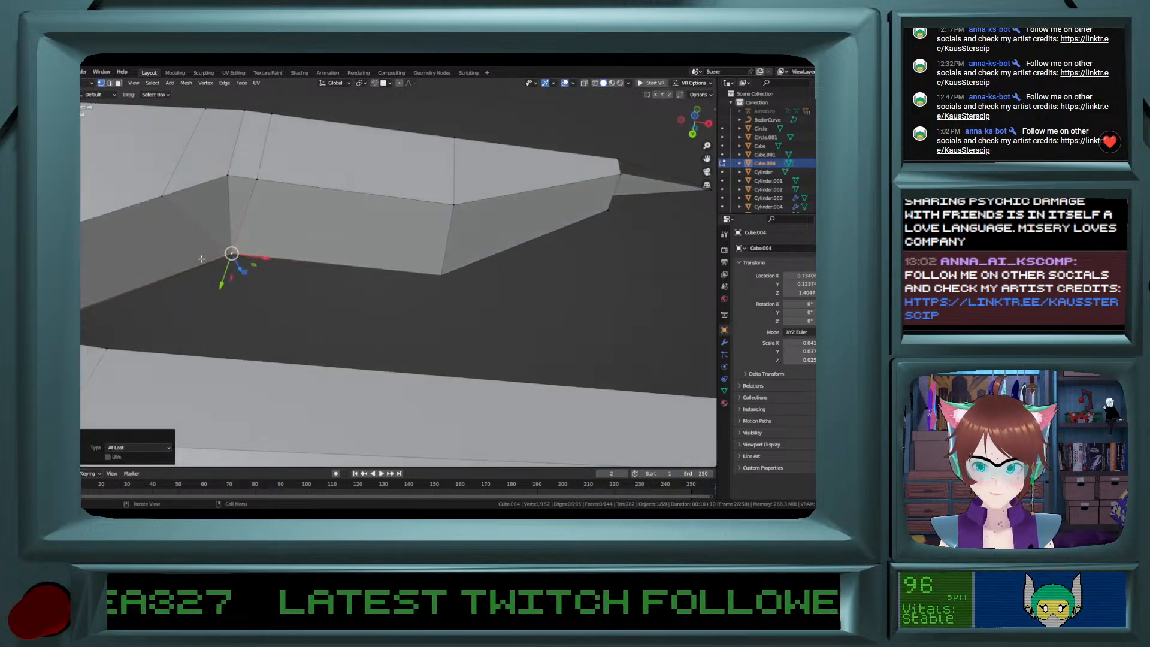
click(162, 196)
shift+click(257, 179)
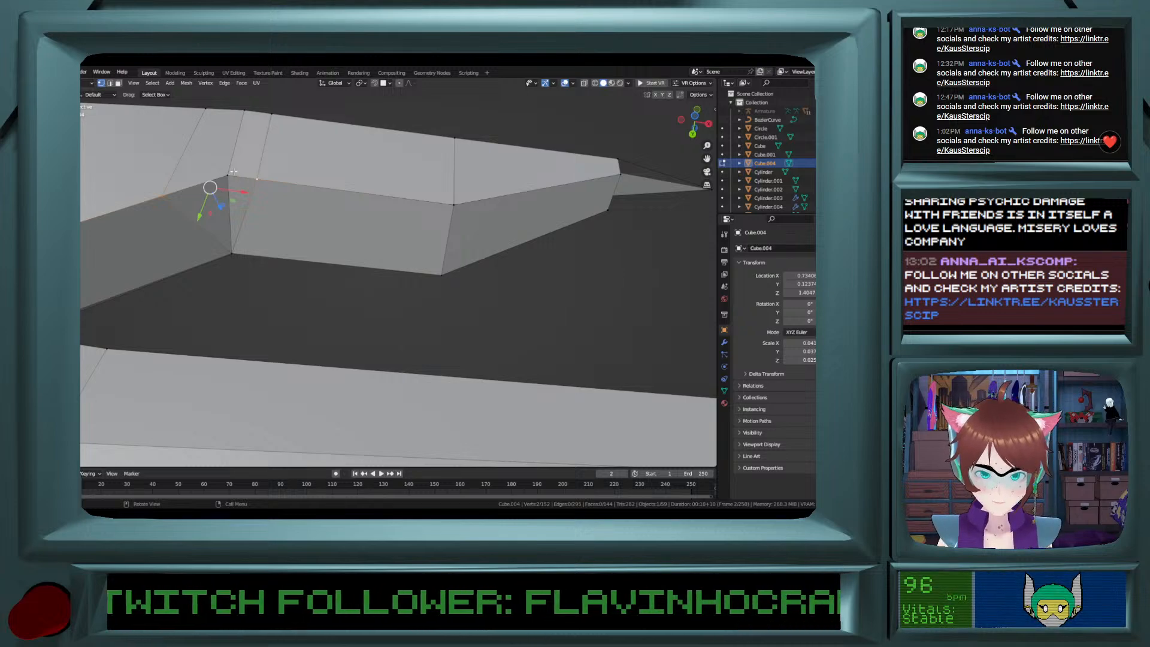
shift+click(229, 174)
key(m)
click(231, 174)
middle_drag(242, 133, 309, 213)
scroll(232, 155, down, 4)
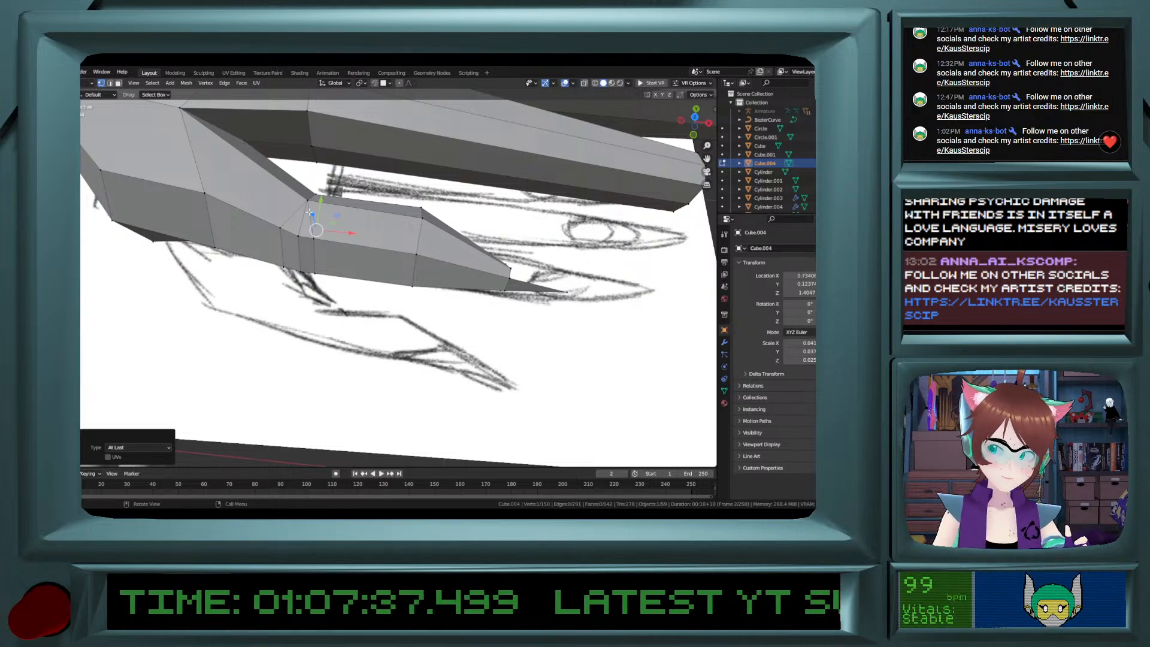
Move the palm's underside vertex near the thumb base along Y, starting with 0.004243 m, and shift it 0.002254 m along Z.
middle_drag(381, 143, 361, 130)
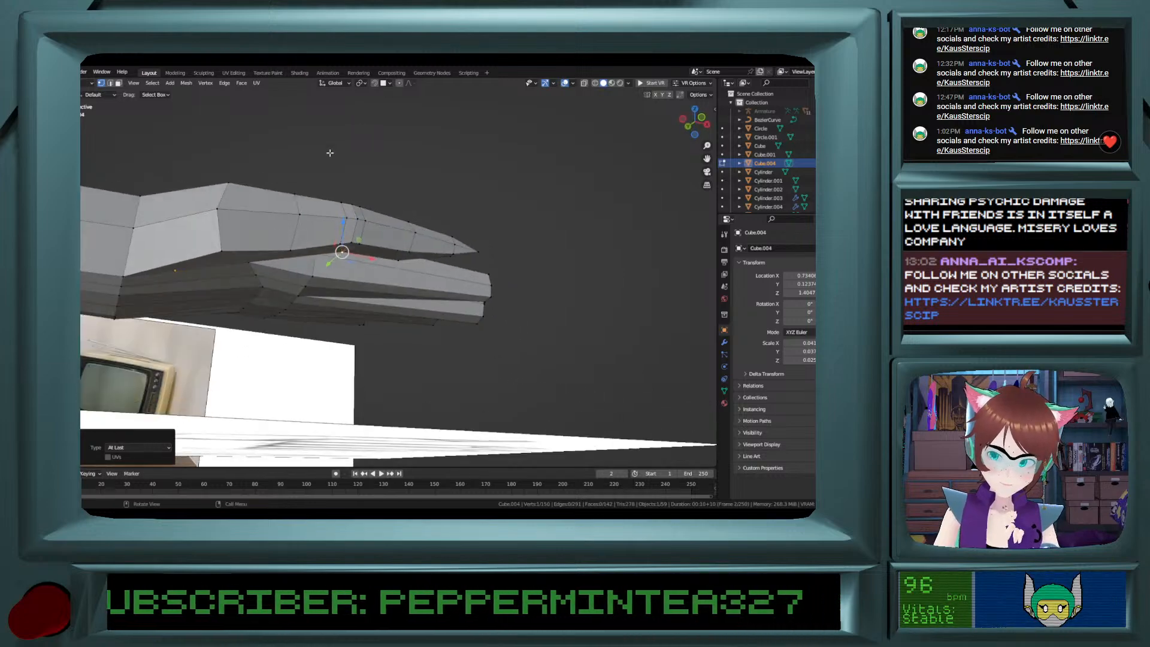
middle_drag(223, 255, 250, 283)
drag(242, 274, 236, 276)
mouse_move(236, 275)
middle_down()
mouse_move(140, 249)
mouse_move(255, 270)
middle_up()
key(g)
key(y)
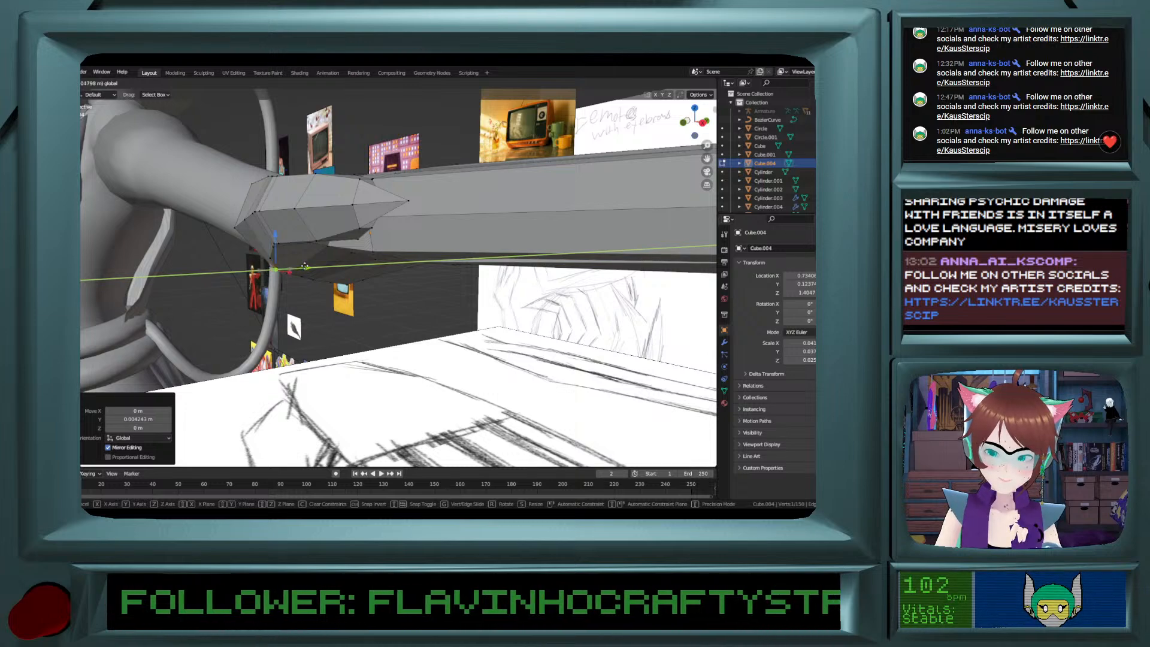
click(303, 266)
middle_drag(302, 266, 314, 239)
key(g)
key(z)
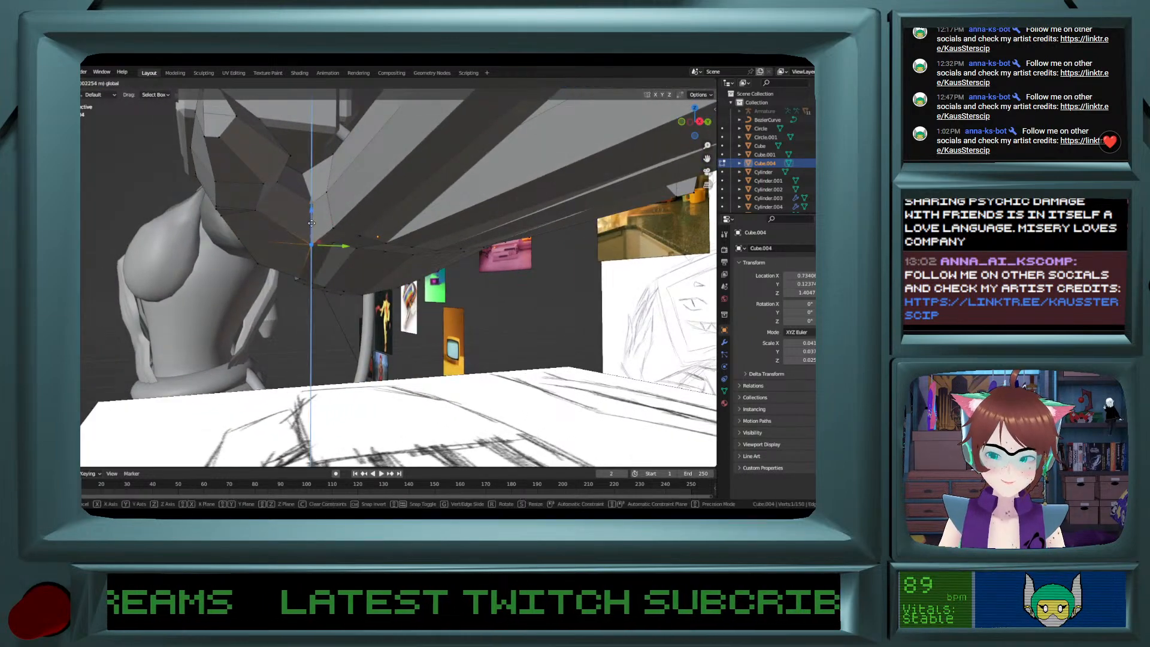
click(321, 228)
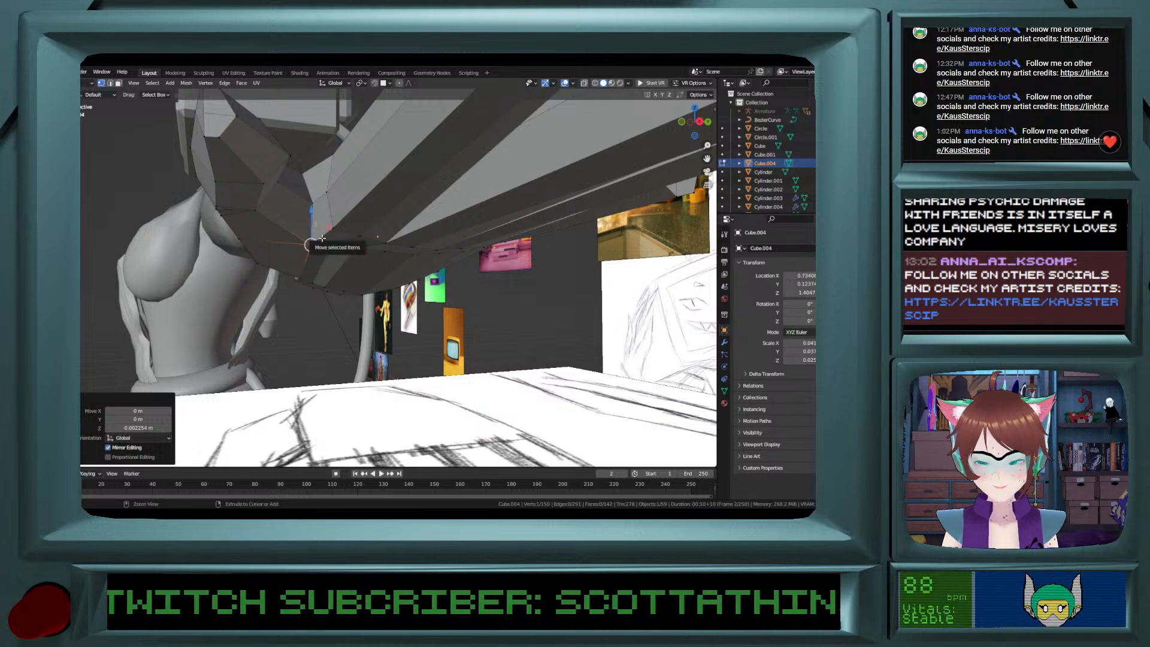
Adjust two neighbouring underside palm vertices along Z, and shift the one nearest the thumb -0.003546 m along Y.
shift+click(352, 248)
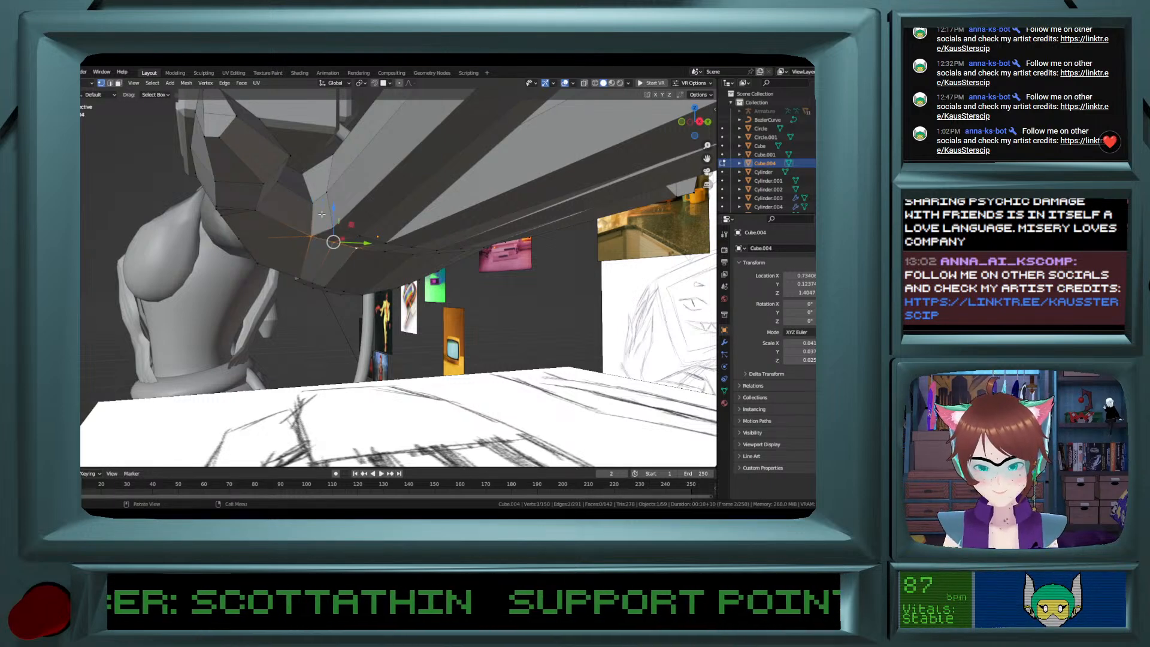
key(g)
key(z)
click(330, 231)
middle_drag(329, 231, 391, 267)
key(g)
key(y)
click(390, 266)
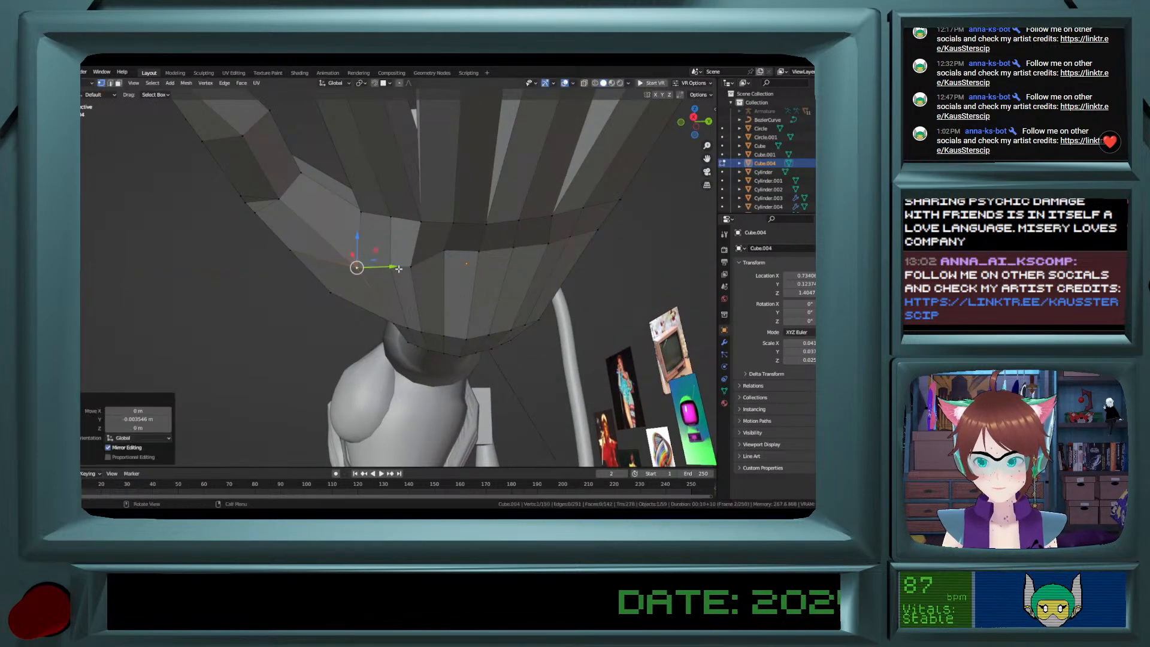
Adjust the height of the central underside palm vertex below the finger bases along Z.
click(444, 249)
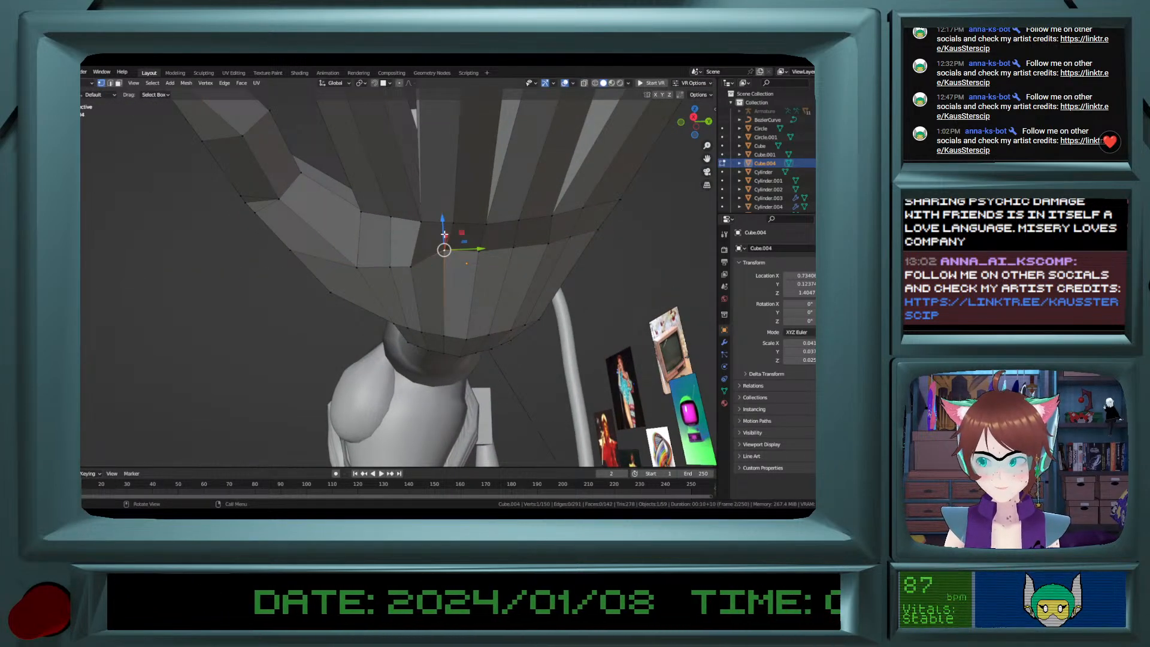
key(g)
key(z)
click(446, 250)
Leave Edit Mode and hide the hand sketch reference image lying below the hand.
middle_drag(444, 251, 364, 419)
shift+scroll(491, 253, up, 2)
shift+scroll(503, 250, down, 7)
ctrl+scroll(497, 235, down, 6)
ctrl+scroll(479, 230, up, 3)
ctrl+scroll(472, 227, up, 3)
shift+scroll(465, 227, down, 2)
shift+scroll(463, 227, up, 5)
key(Tab)
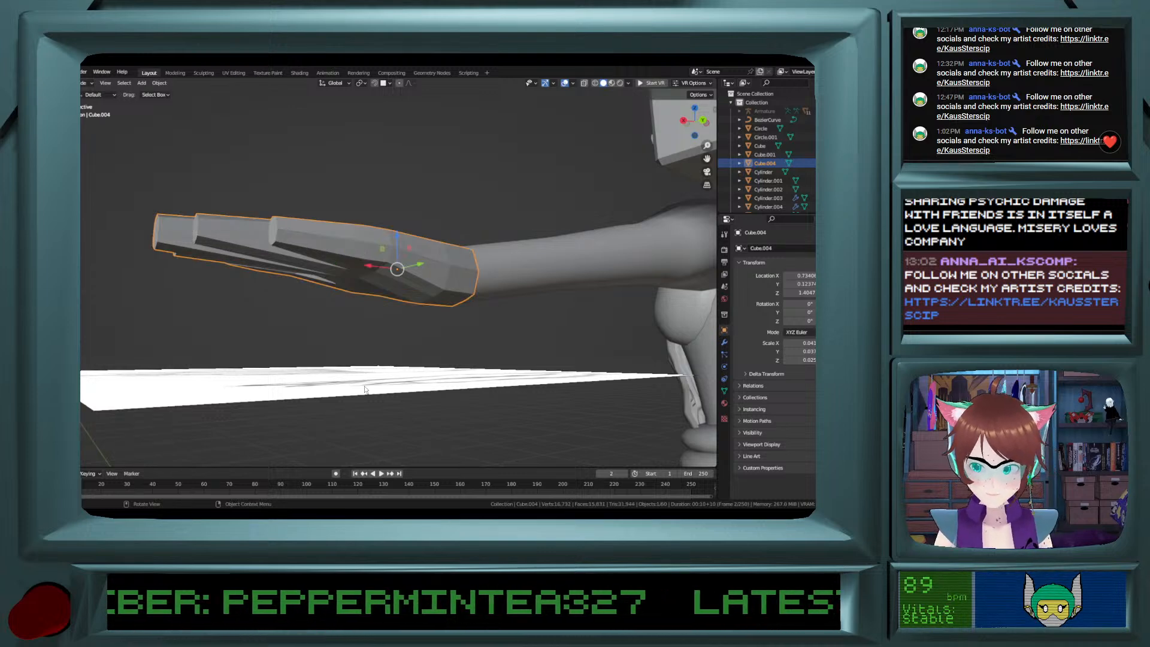
click(366, 383)
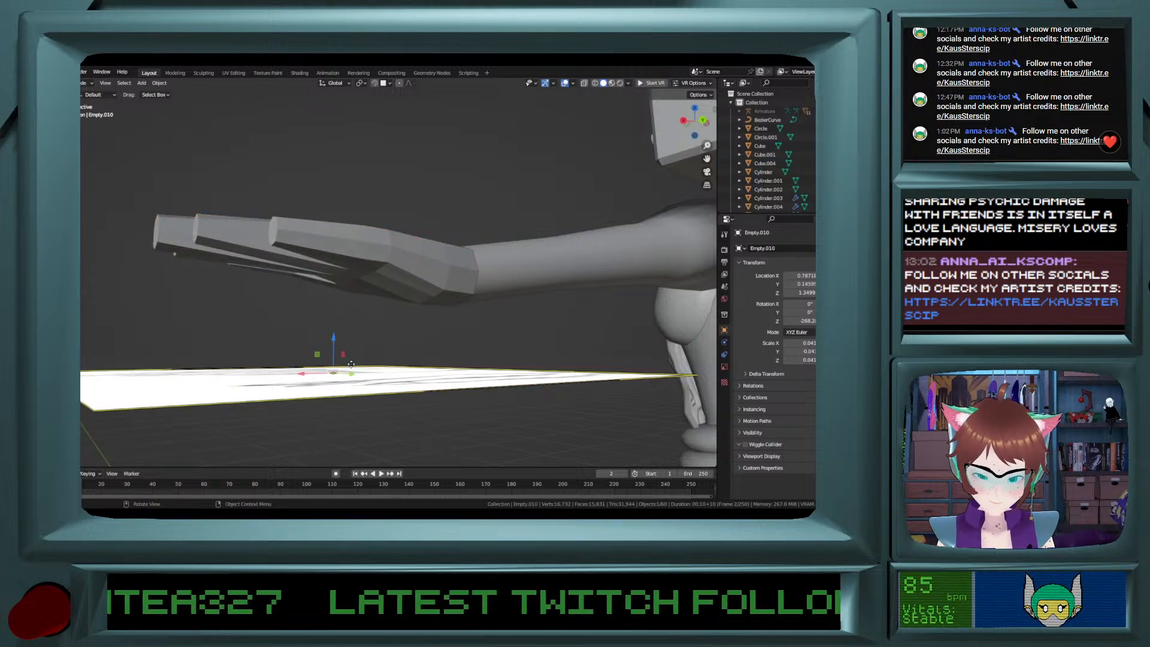
key(h)
Reopen the hand mesh in Edit Mode and shift an underside palm vertex by 0.003281 m along Z.
click(361, 283)
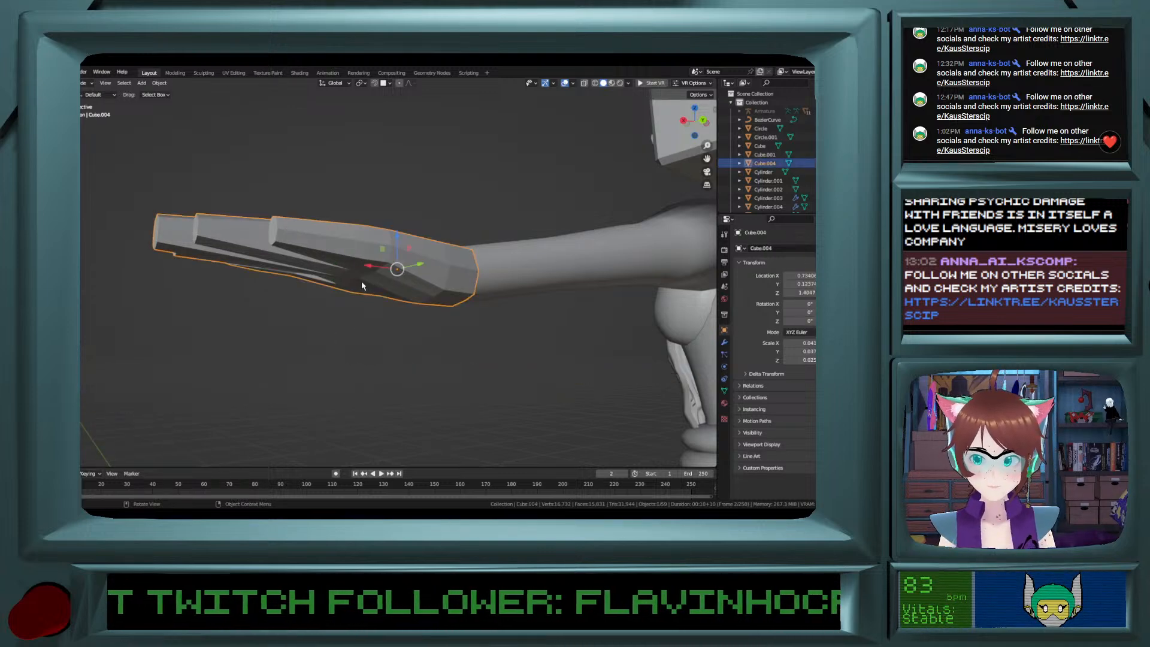
key(Tab)
scroll(361, 283, up, 4)
middle_drag(361, 285, 310, 265)
drag(313, 252, 313, 267)
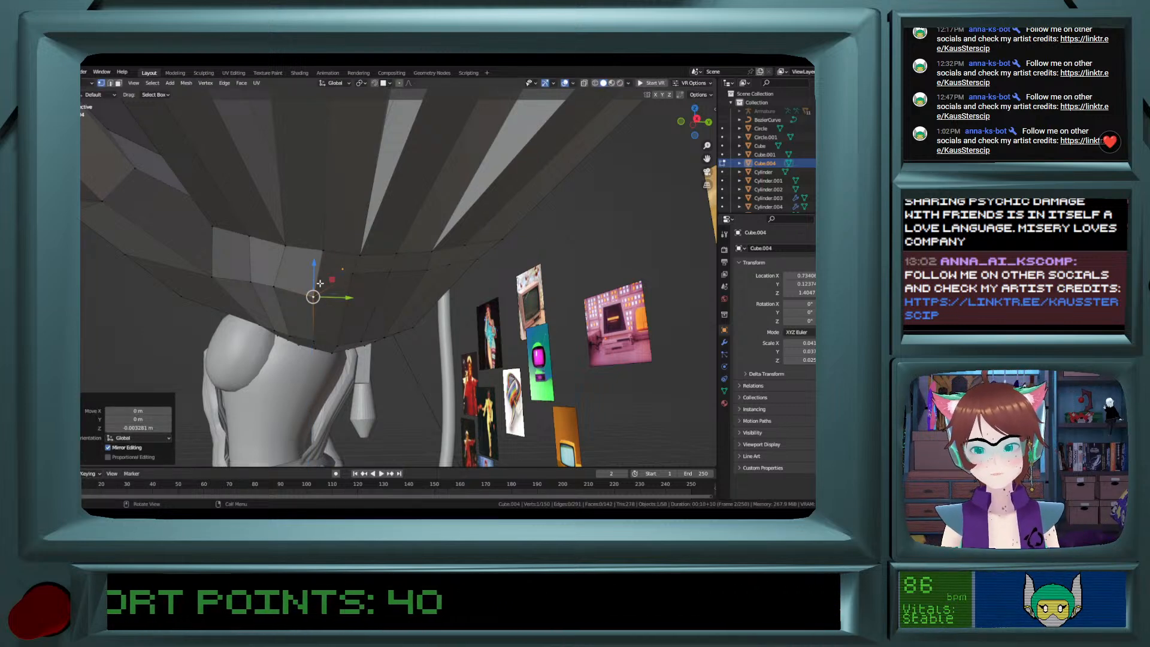
Adjust the underside palm vertices toward the thumb along Z, shifting a neighbouring pair by 0.001865 m.
drag(316, 282, 316, 276)
middle_drag(315, 276, 264, 263)
shift+click(248, 263)
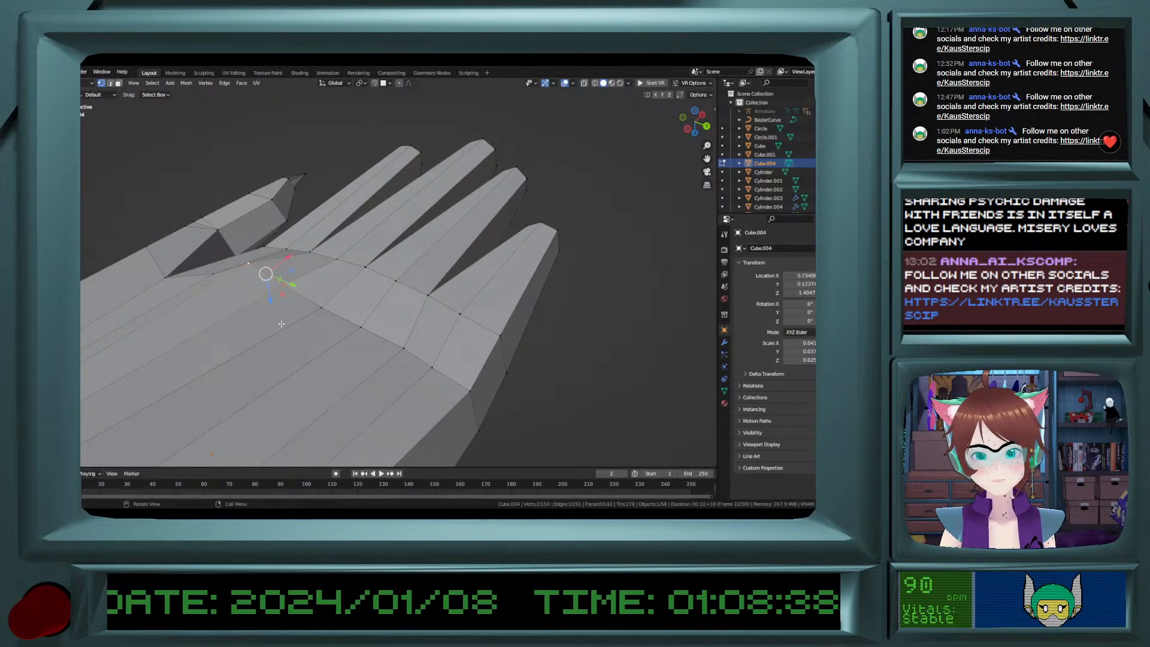
drag(271, 299, 282, 295)
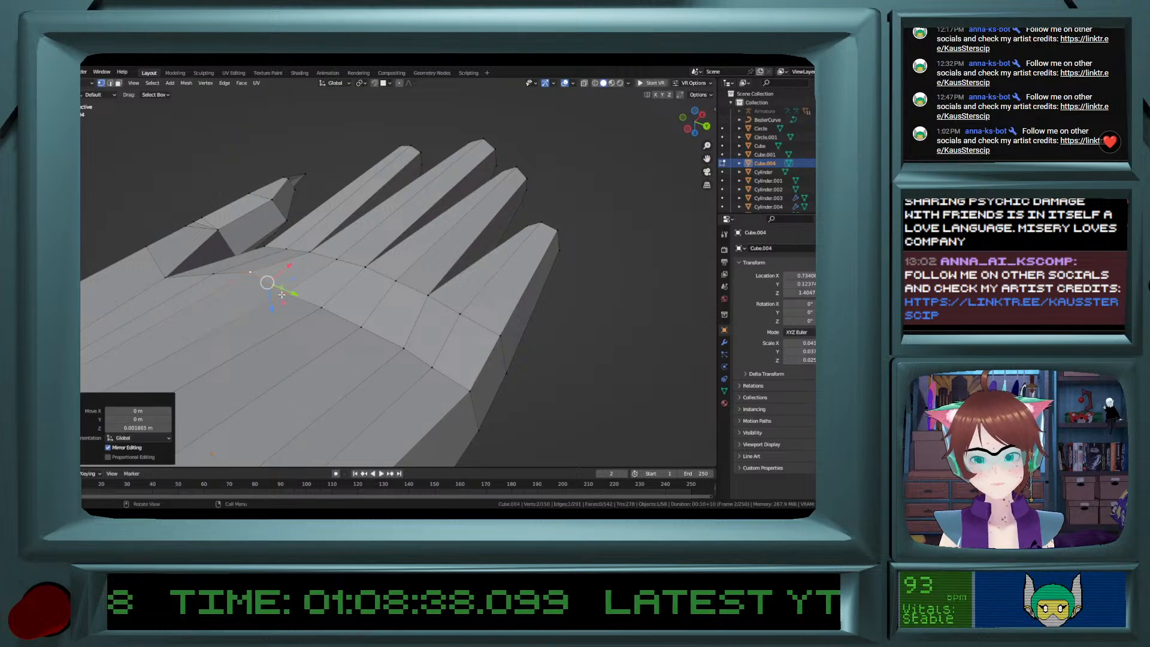
click(289, 291)
middle_drag(289, 292, 264, 274)
drag(287, 320, 286, 315)
Add a centred loop cut around the palm below the finger bases and shift its underside vertices nearest the thumb along Z.
middle_drag(285, 316, 94, 373)
key(ctrl+r)
click(336, 307)
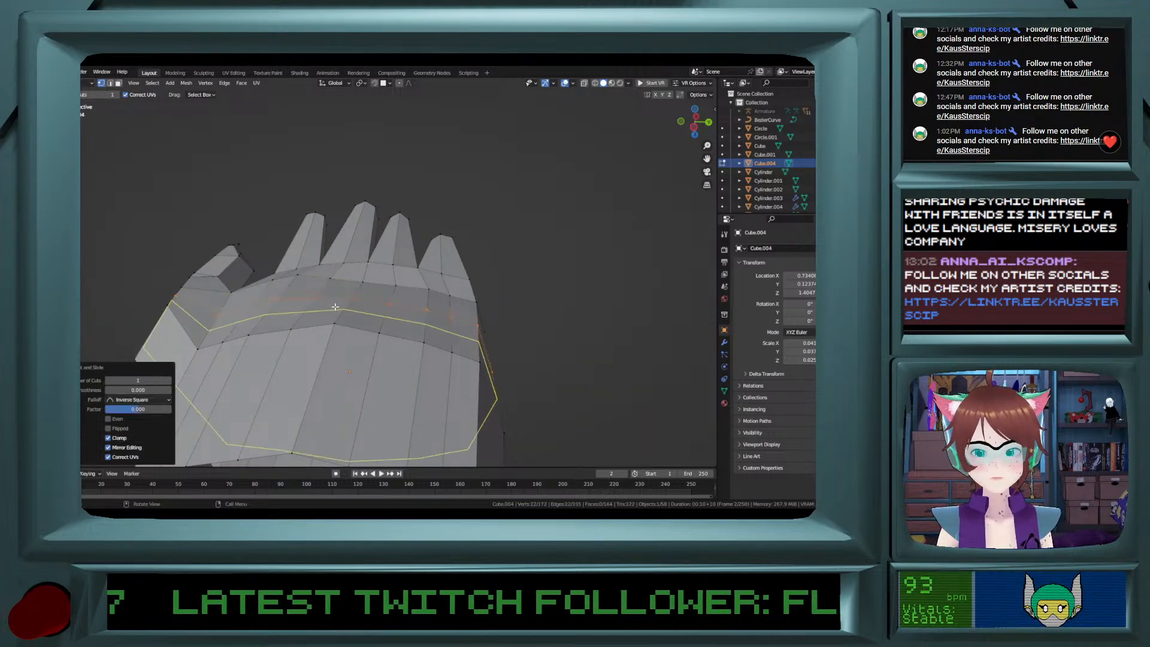
click(220, 316)
ctrl+click(315, 303)
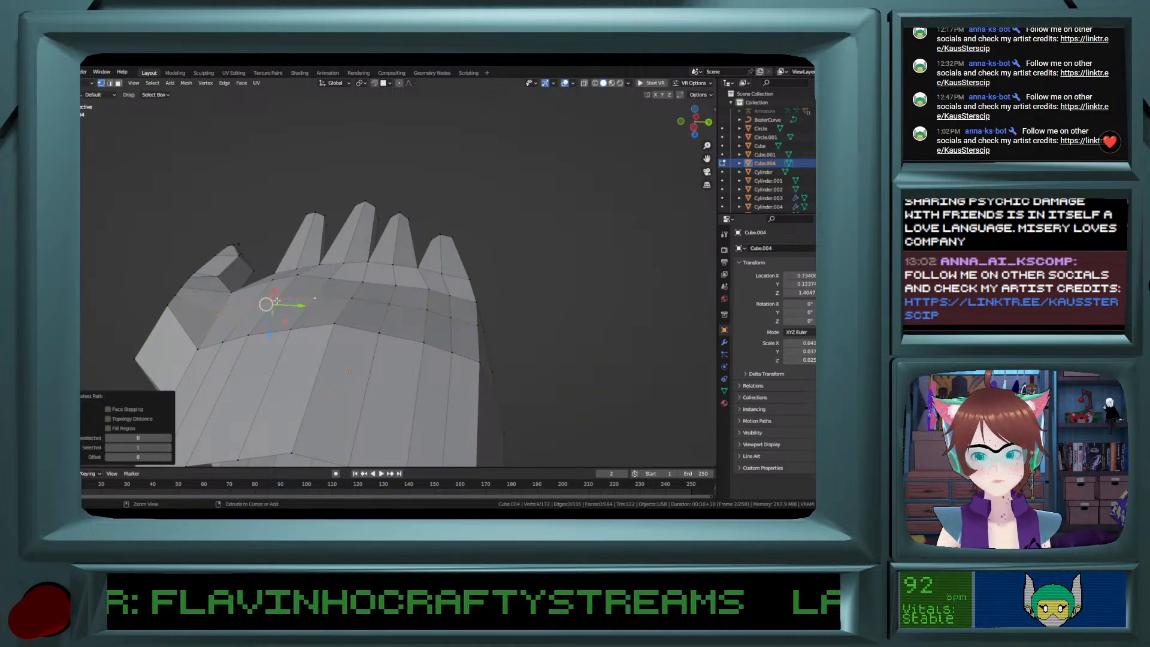
click(218, 313)
ctrl+click(252, 299)
drag(242, 337, 278, 322)
Shift the central underside palm vertex along Z in two moves, the first by 0.00174 m.
click(294, 304)
click(314, 298)
click(343, 327)
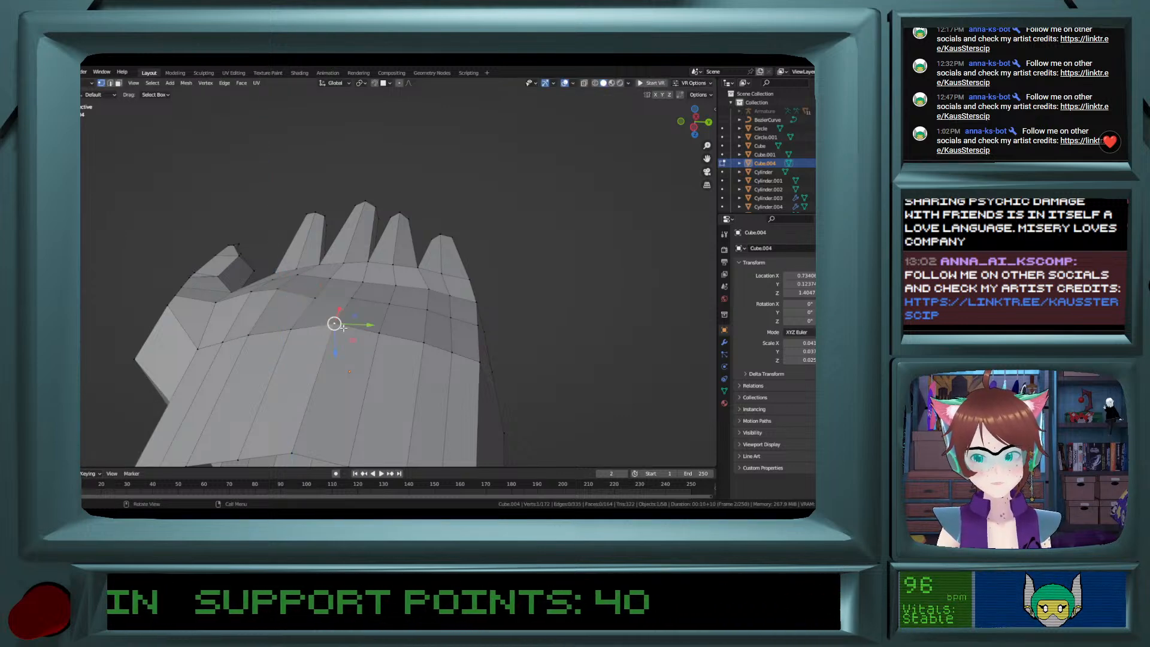
click(342, 368)
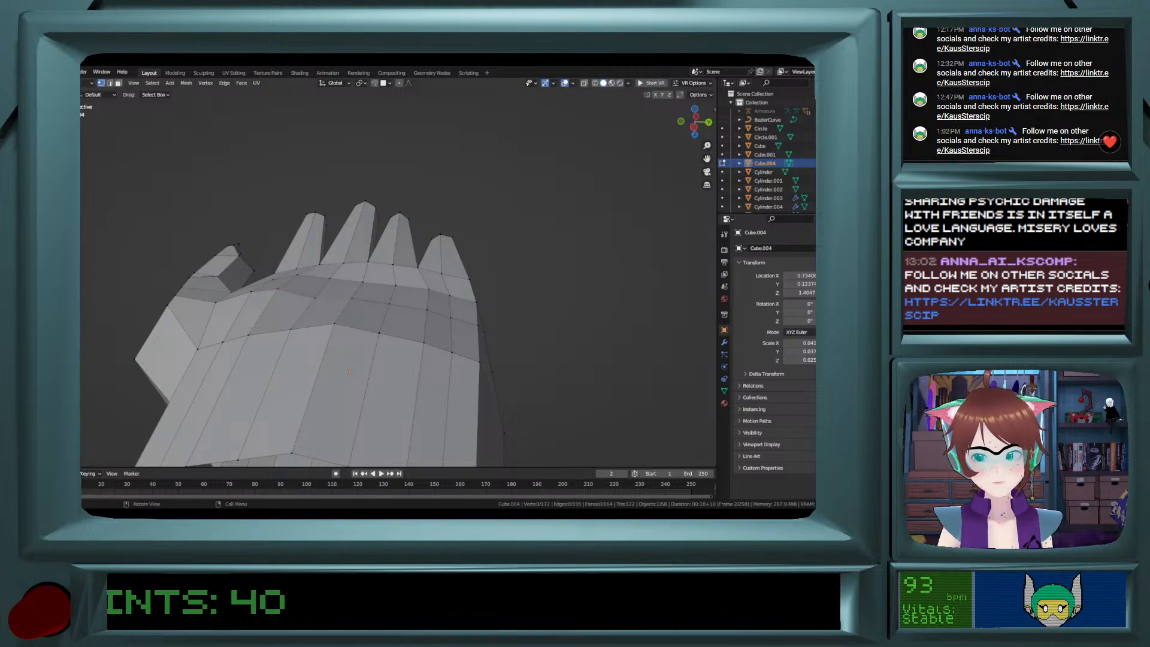
click(336, 326)
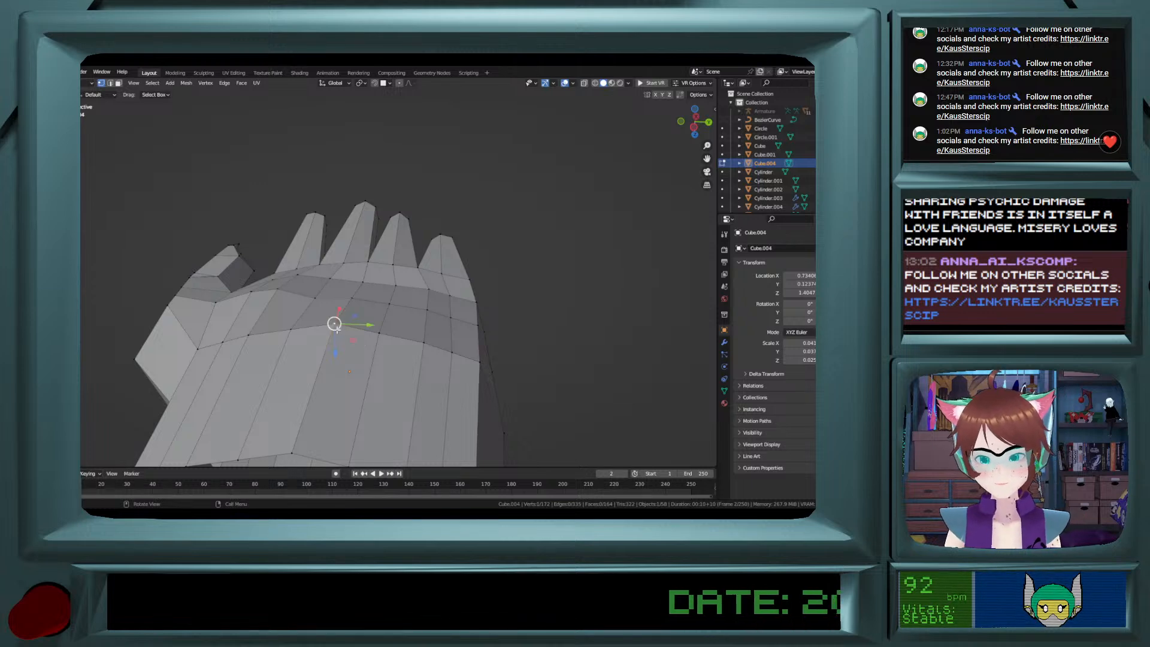
drag(337, 359, 342, 370)
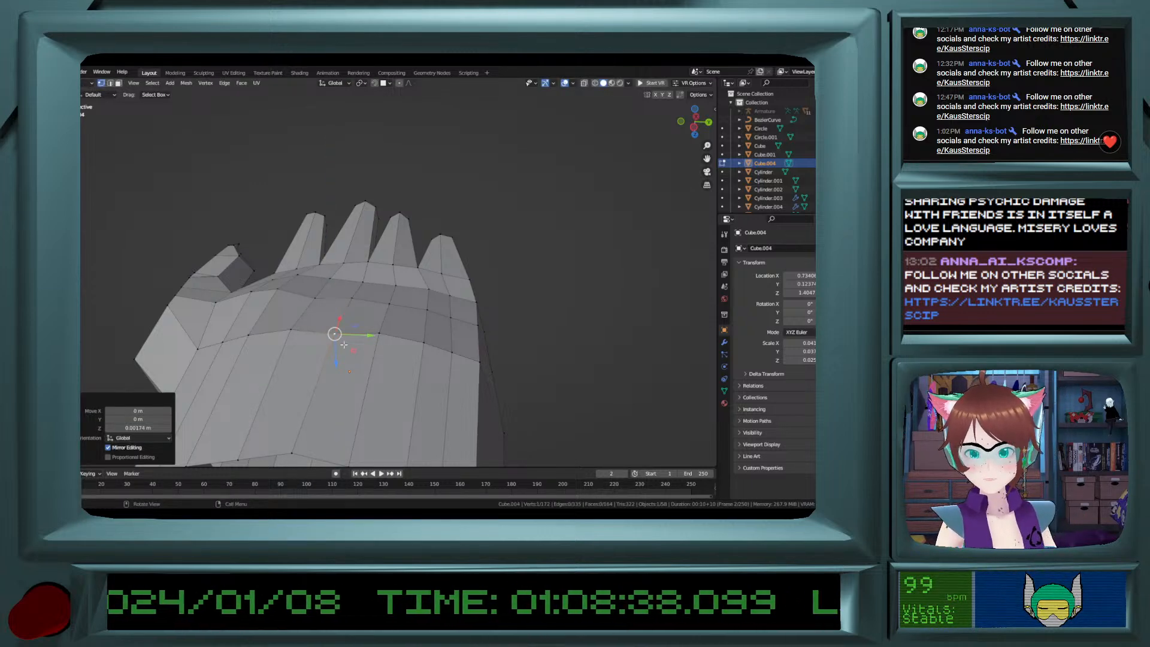
drag(333, 361, 336, 381)
Adjust the new loop's central underside vertex and a nearby vertex toward the little finger along Z.
click(351, 298)
drag(349, 319, 357, 329)
middle_drag(385, 339, 422, 343)
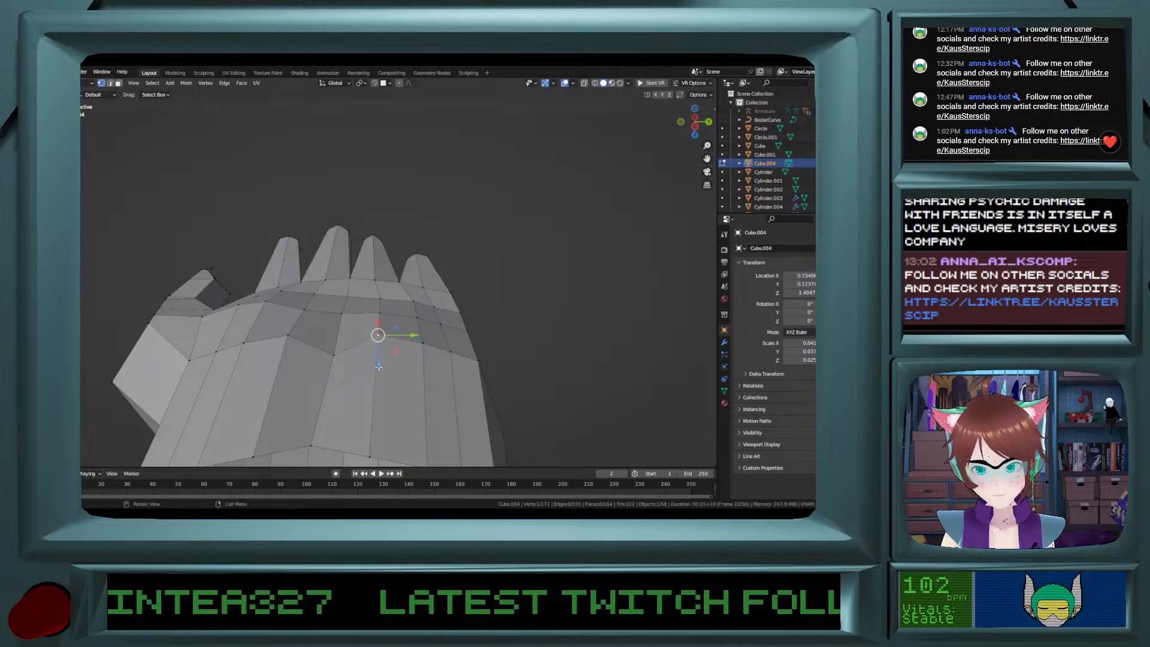
drag(379, 364, 380, 370)
Fine-tune the height of the new loop's underside vertex on the little-finger side along Z.
click(382, 316)
drag(380, 330, 380, 328)
middle_drag(380, 329, 368, 307)
key(g)
key(z)
click(331, 307)
Add a single loop cut between the wrist and the thumb base, slid to a factor of -0.612.
middle_drag(193, 376, 251, 356)
key(ctrl+r)
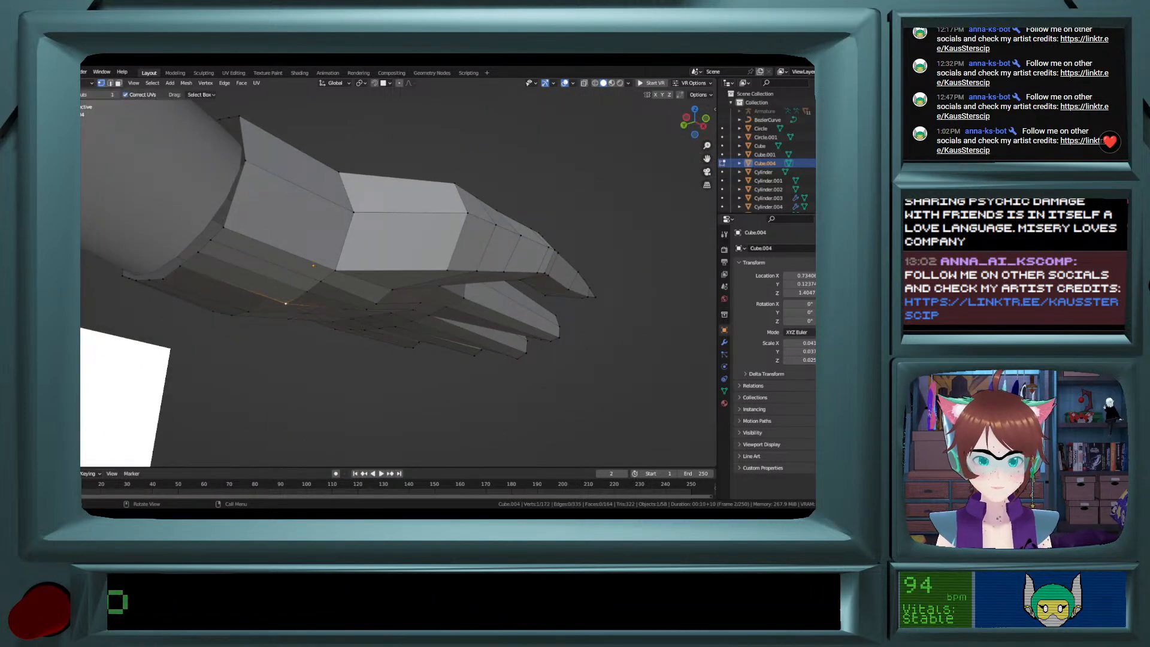
click(261, 301)
click(273, 302)
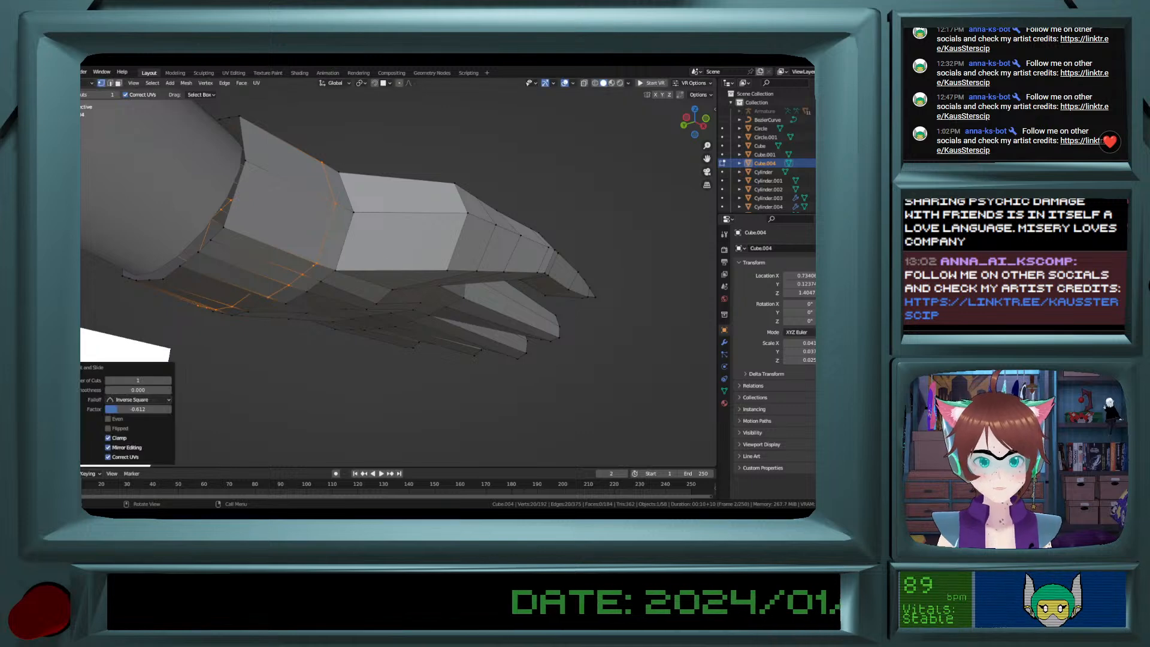
Adjust the height of an underside vertex on the new wrist-side loop along Z.
click(252, 296)
middle_drag(253, 297, 289, 261)
drag(266, 281, 265, 286)
middle_drag(265, 288, 329, 306)
key(g)
key(z)
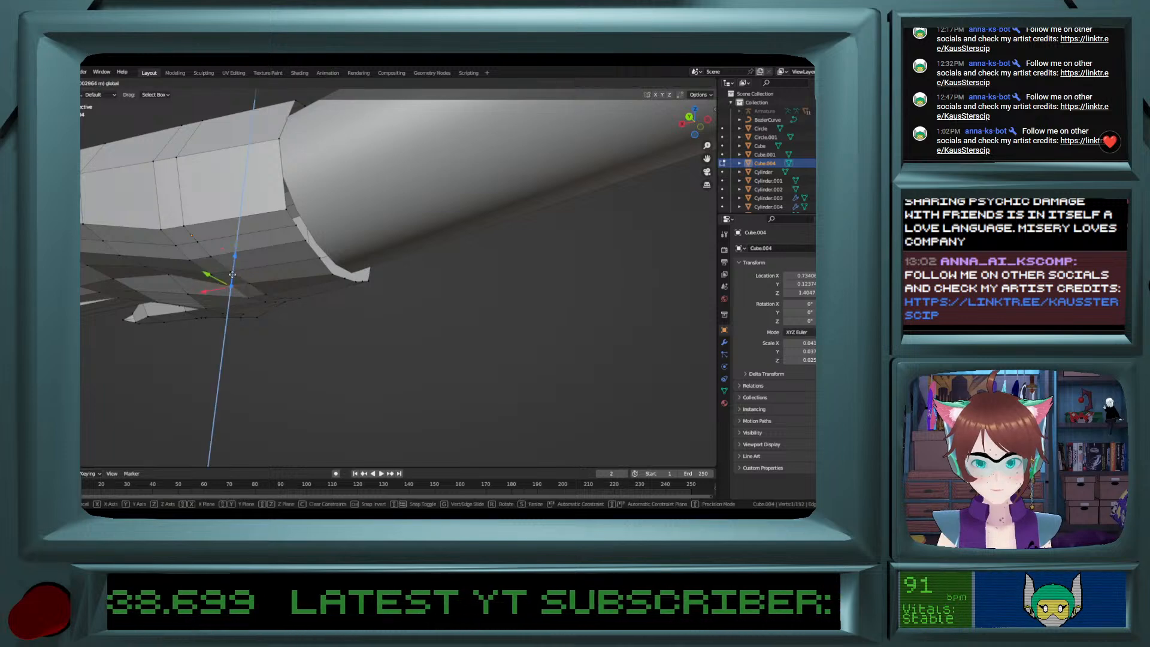
click(235, 275)
middle_drag(236, 275, 372, 296)
Leave Edit Mode and apply Shade Smooth to the hand.
key(Tab)
click(153, 85)
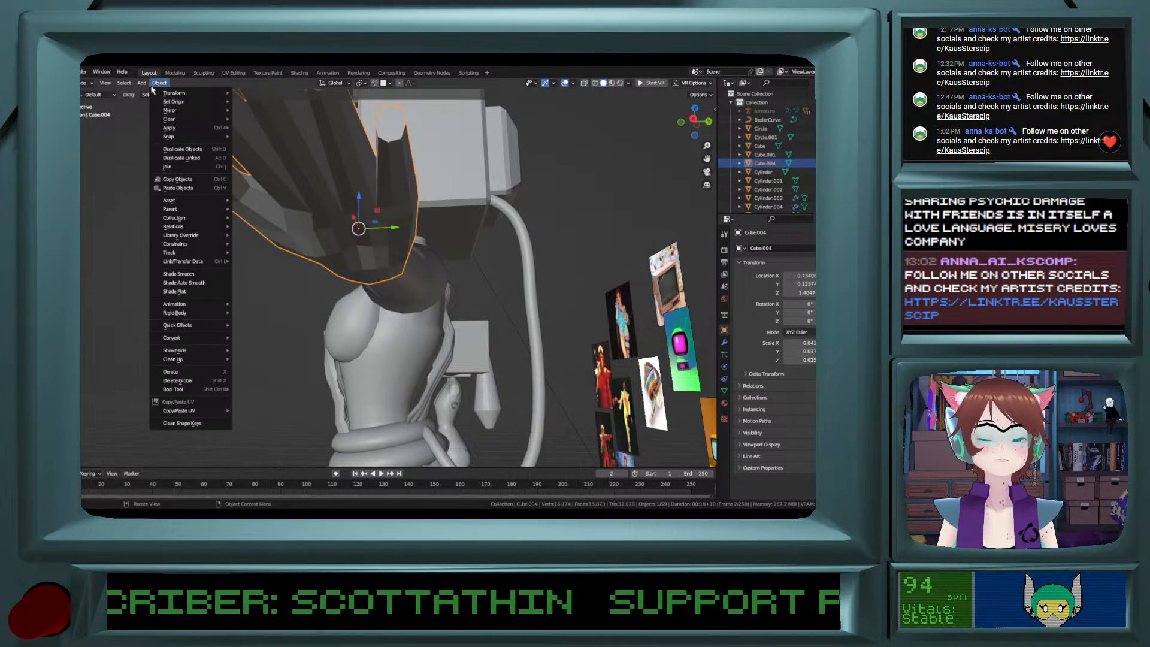
mouse_move(149, 85)
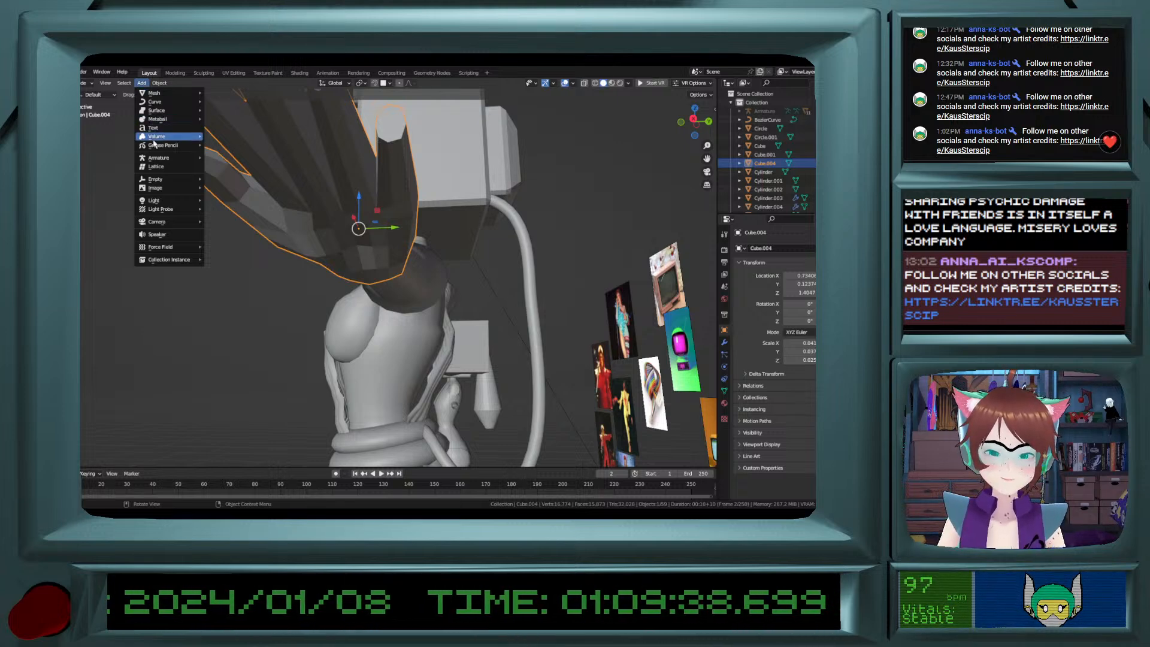
click(159, 83)
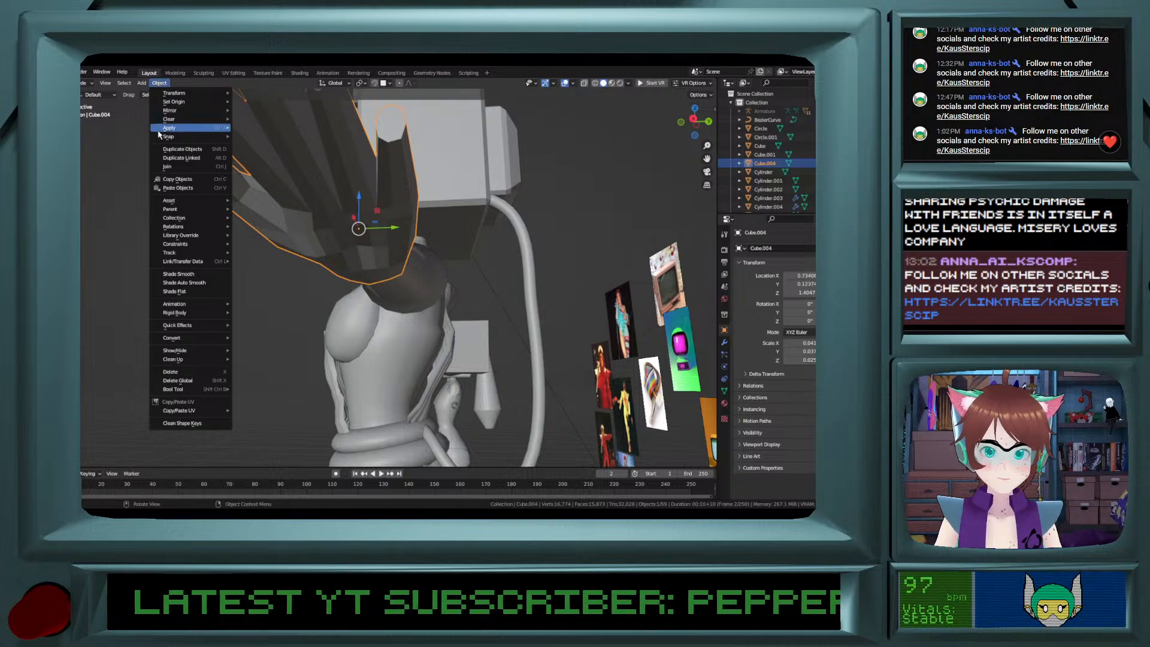
click(191, 277)
Examine the smooth-shaded hand's profile, fingers and wrist transition from several sides.
middle_drag(300, 283, 249, 269)
mouse_move(465, 269)
middle_down()
mouse_move(668, 302)
mouse_move(634, 354)
mouse_move(599, 335)
mouse_move(524, 340)
middle_up()
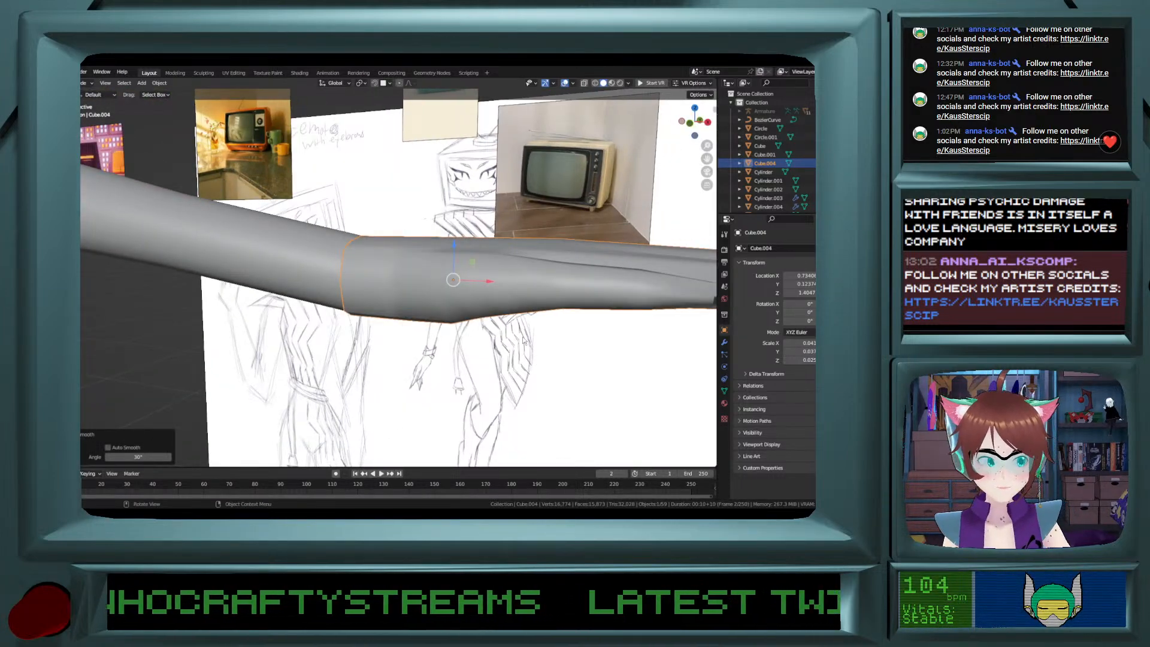
mouse_move(523, 341)
shift+middle_down()
mouse_move(410, 333)
mouse_move(411, 297)
mouse_move(412, 378)
shift+middle_up()
shift+middle_drag(463, 218, 285, 294)
ctrl+middle_drag(285, 293, 283, 278)
shift+middle_drag(192, 347, 318, 350)
ctrl+middle_drag(318, 350, 318, 327)
mouse_move(496, 383)
middle_down()
mouse_move(487, 395)
mouse_move(475, 335)
mouse_move(487, 371)
middle_up()
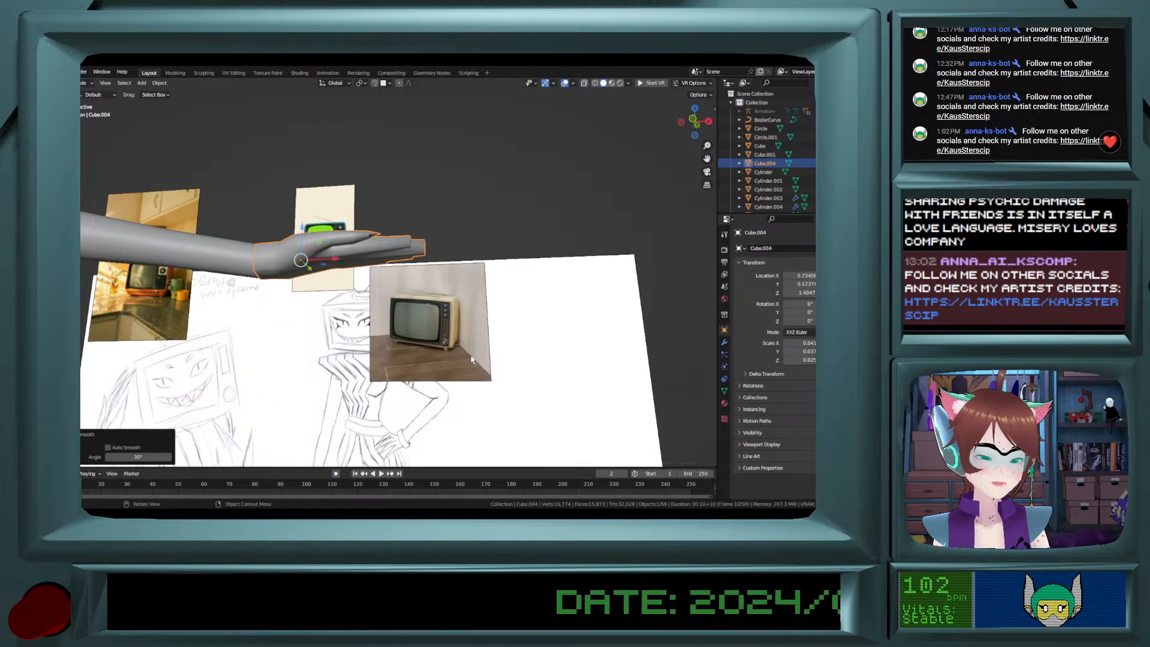
ctrl+middle_drag(388, 314, 388, 274)
shift+middle_drag(388, 275, 388, 362)
shift+middle_drag(388, 419, 389, 360)
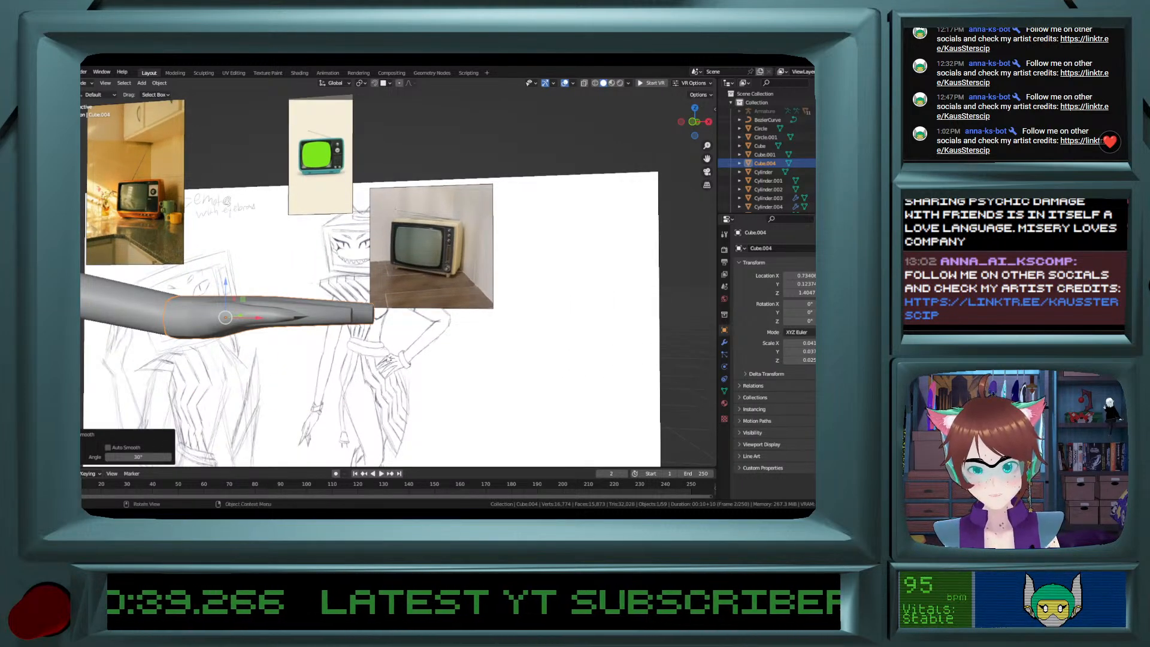
scroll(388, 360, up, 1)
shift+middle_drag(306, 359, 368, 358)
scroll(365, 357, down, 4)
scroll(459, 354, up, 4)
middle_drag(451, 356, 406, 328)
ctrl+scroll(411, 363, up, 4)
shift+scroll(411, 363, down, 5)
ctrl+scroll(411, 362, up, 1)
ctrl+scroll(411, 363, up, 8)
shift+scroll(384, 379, down, 4)
Reopen the hand in Edit Mode with nothing selected and enable the Face Orientation overlay.
key(Tab)
key(alt+a)
middle_drag(344, 252, 317, 237)
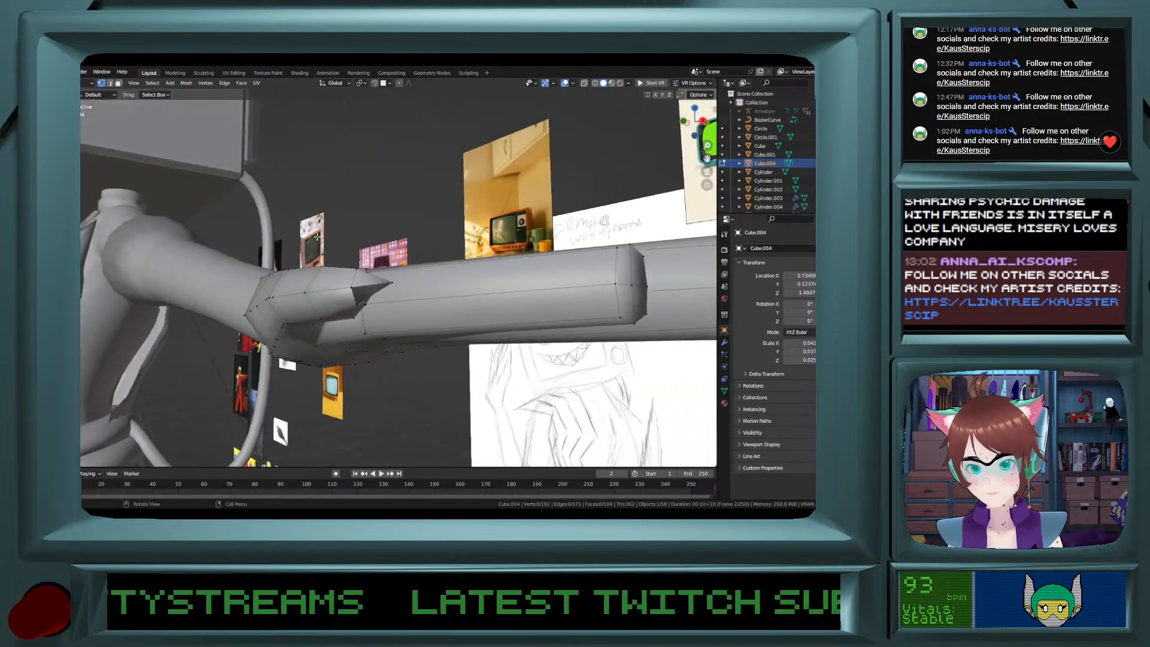
click(628, 84)
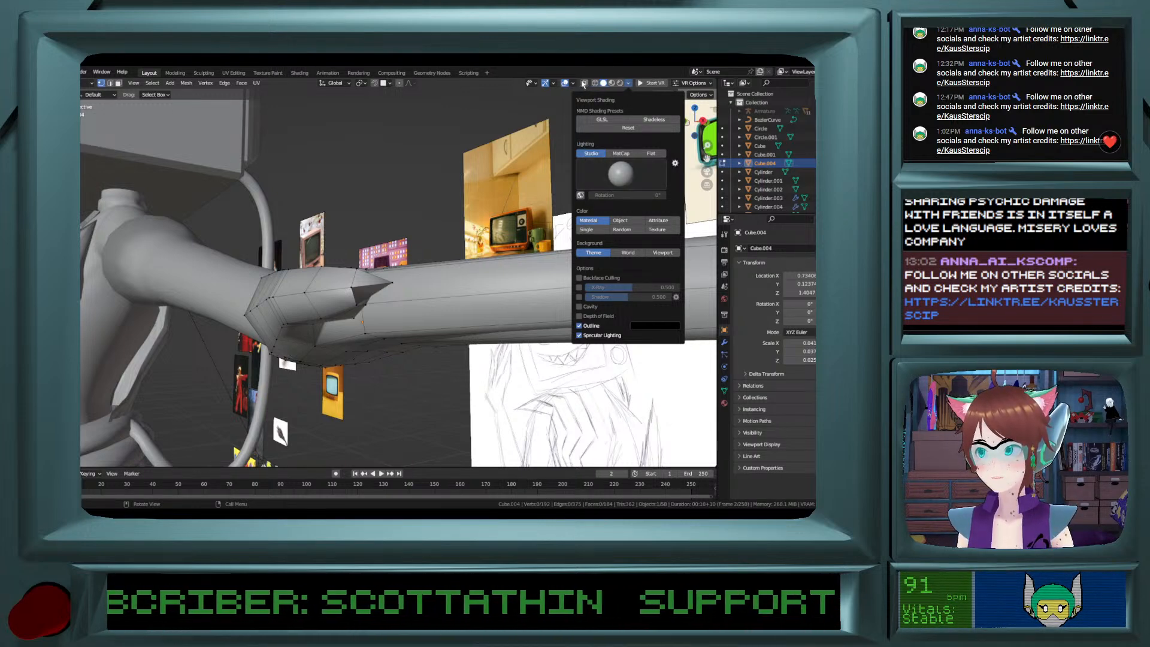
click(573, 83)
click(532, 261)
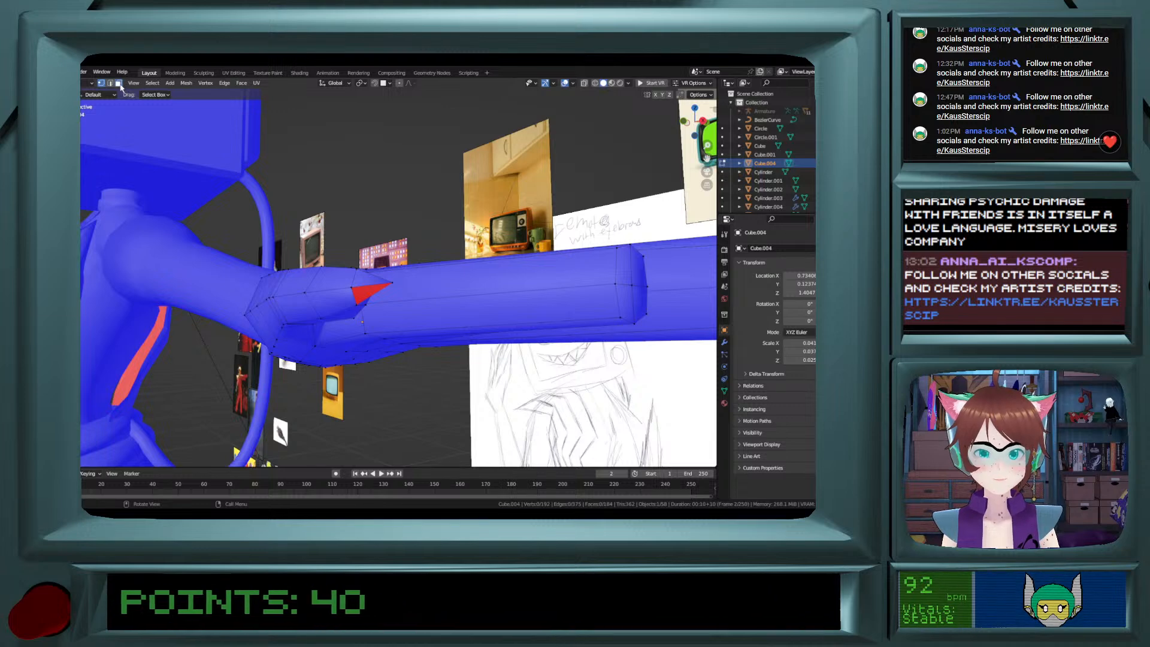
Flip the normals of the reversed face at the tip of the thumb.
click(371, 290)
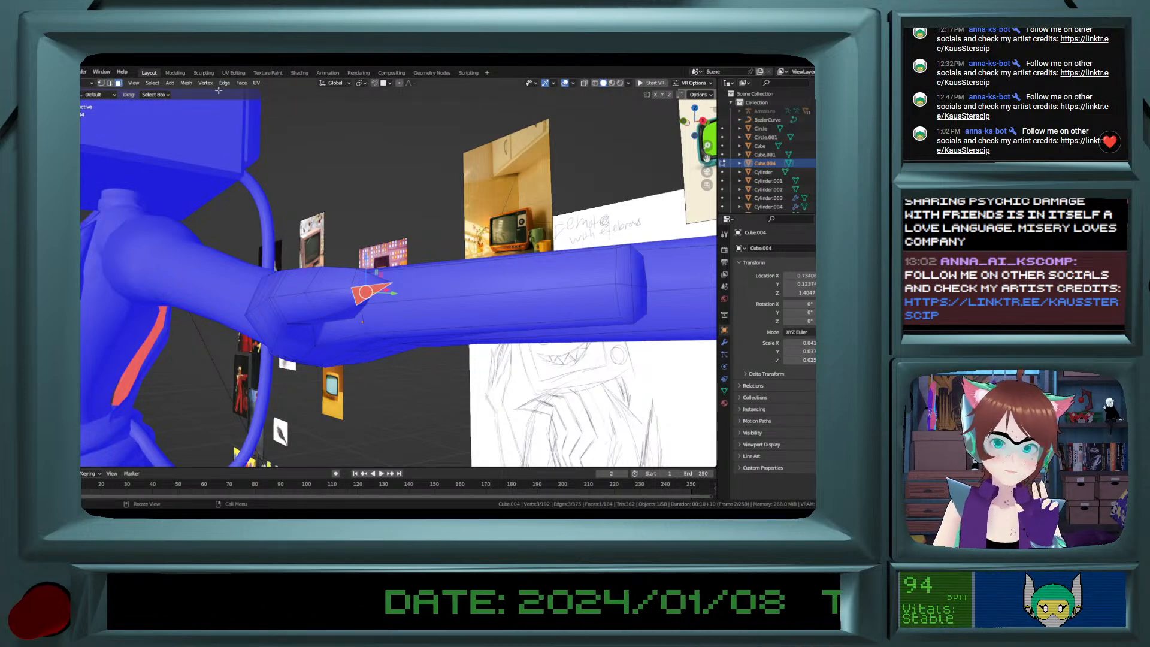
click(187, 83)
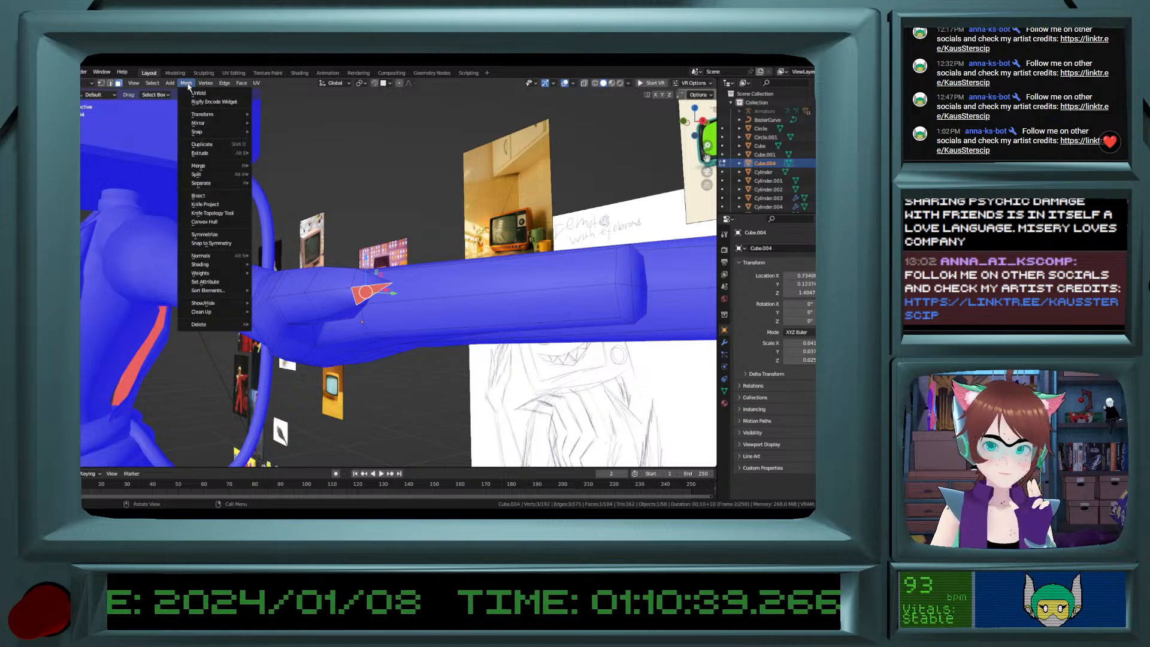
mouse_move(207, 255)
click(288, 256)
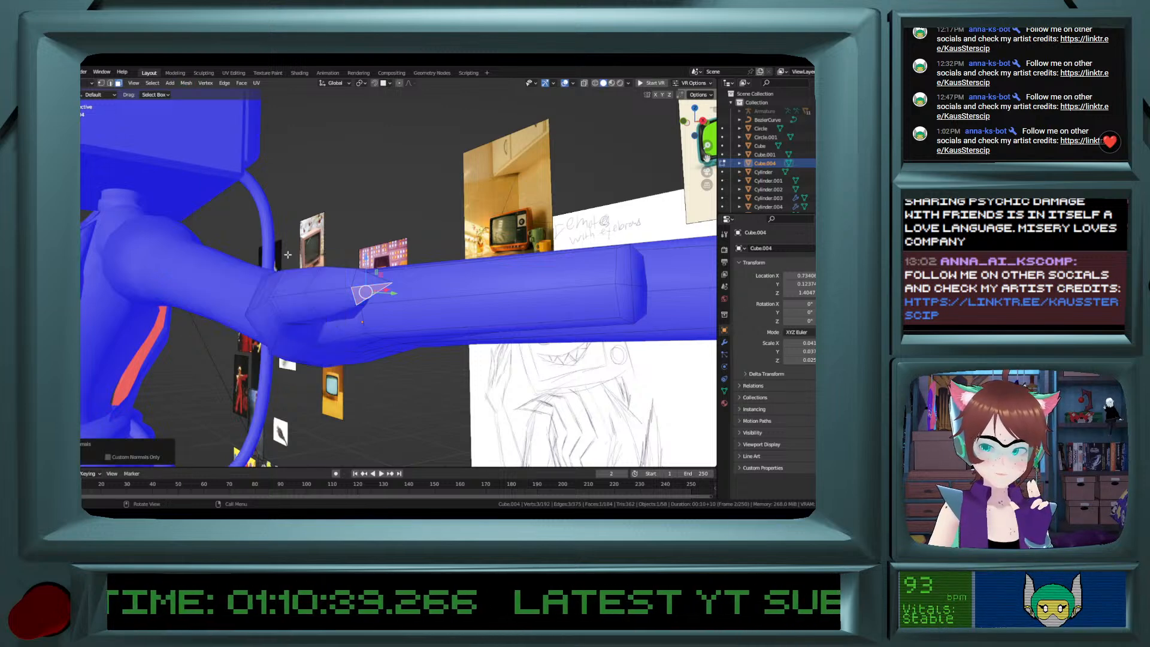
Return to Object Mode with the Face Orientation overlay disabled, and save the file.
key(Tab)
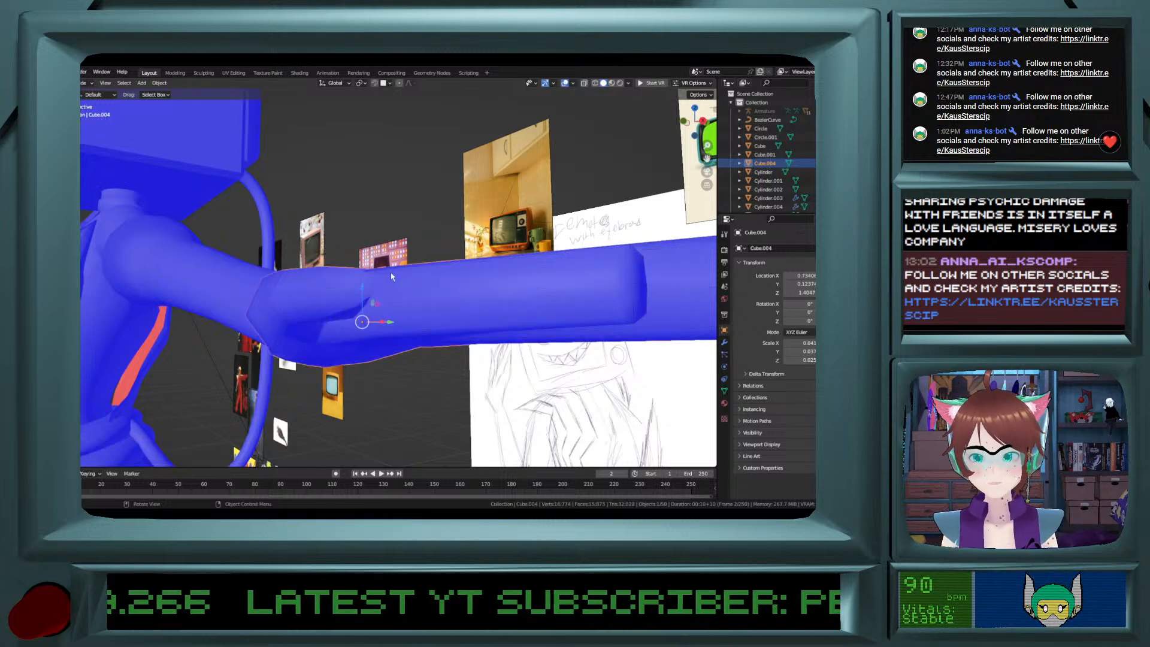
click(574, 83)
click(524, 253)
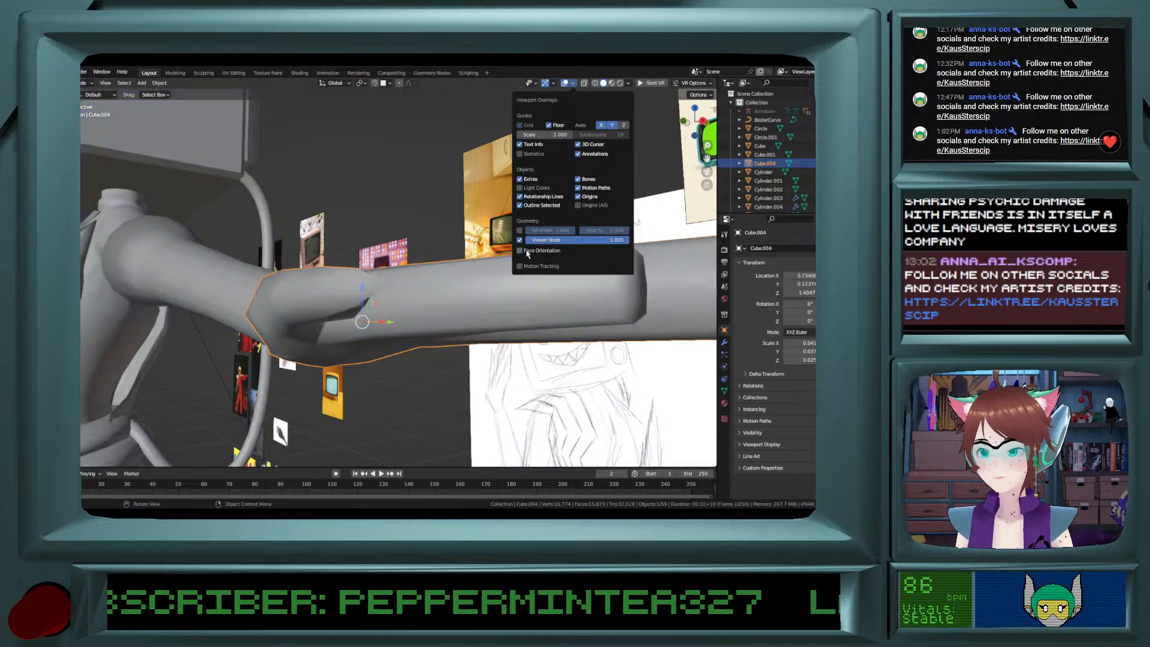
middle_drag(337, 231, 286, 262)
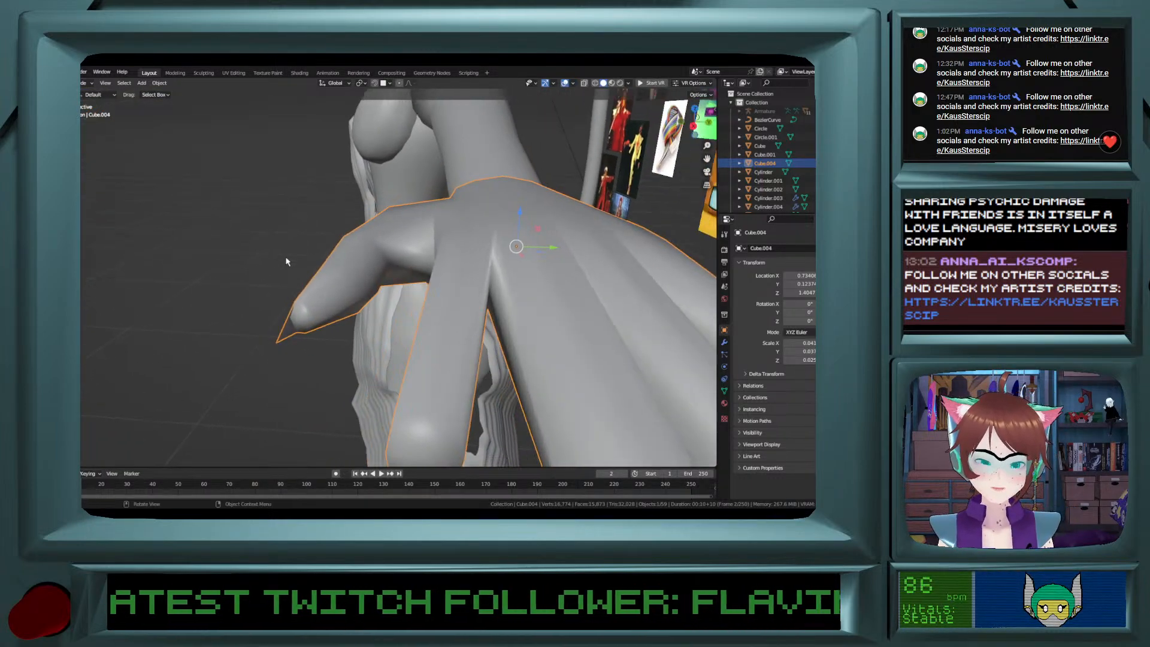
key(ctrl+s)
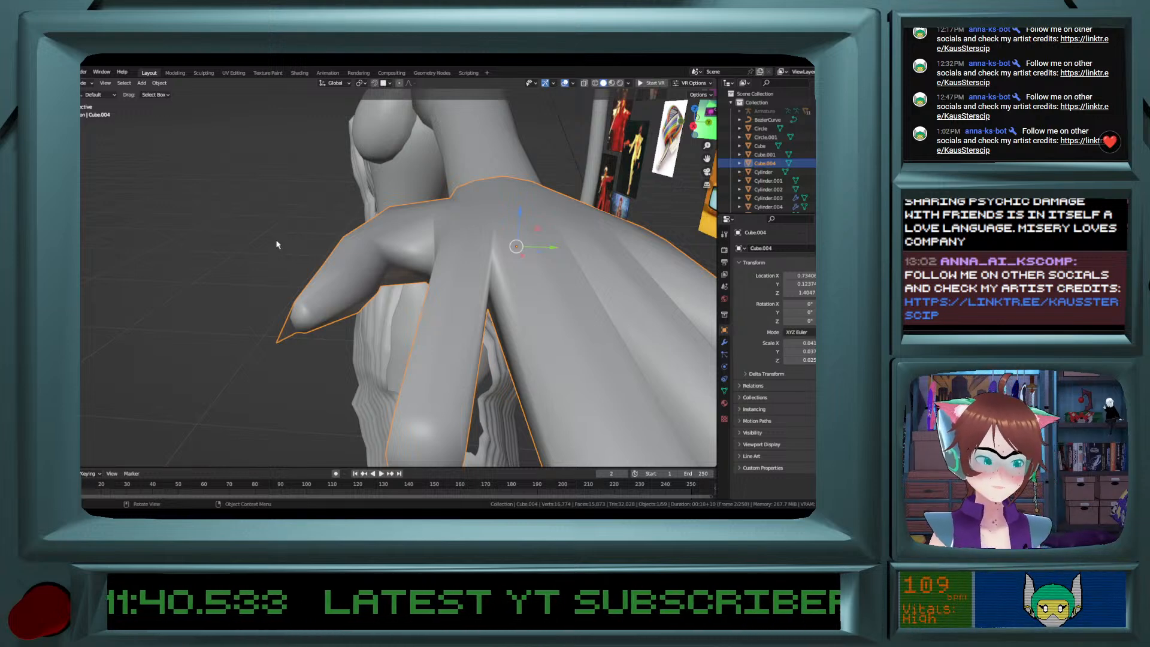
Inspect the whole hand and its wireframe from several angles and distances against the character sketches.
scroll(375, 235, down, 3)
scroll(378, 237, up, 1)
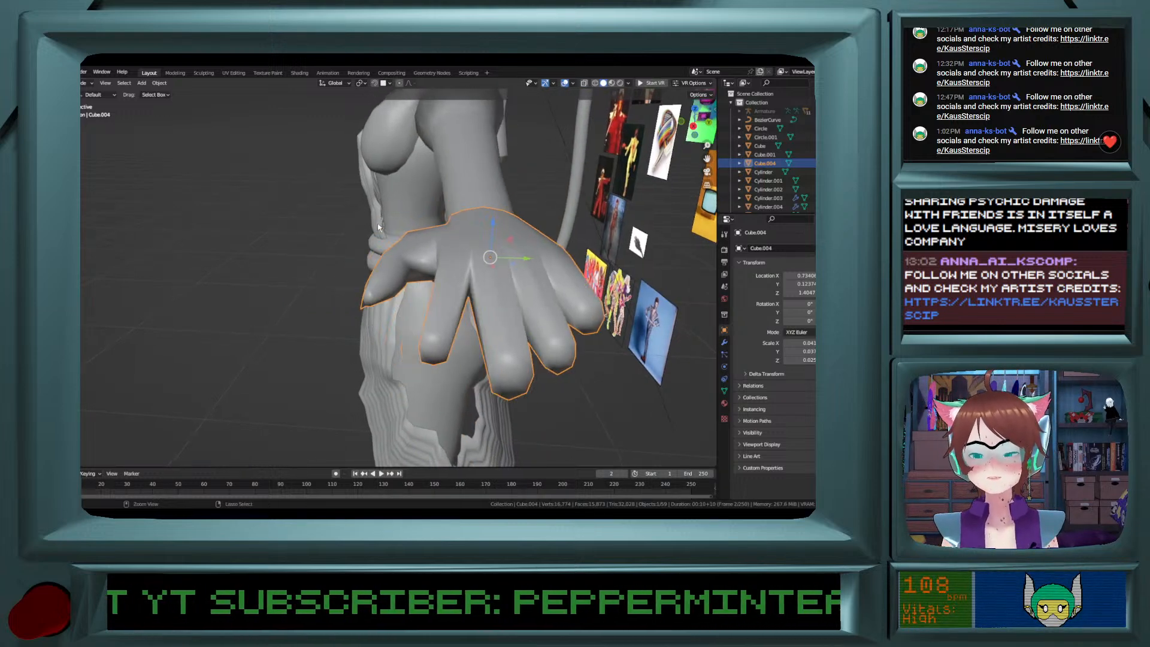
scroll(383, 240, down, 7)
middle_drag(392, 244, 422, 266)
shift+scroll(422, 266, down, 4)
shift+scroll(422, 265, up, 3)
ctrl+scroll(421, 267, up, 5)
shift+scroll(398, 270, down, 4)
scroll(398, 270, up, 3)
scroll(398, 269, down, 2)
middle_drag(398, 270, 439, 302)
shift+middle_drag(467, 317, 347, 337)
ctrl+middle_drag(413, 353, 425, 309)
ctrl+middle_drag(390, 390, 309, 294)
key(Tab)
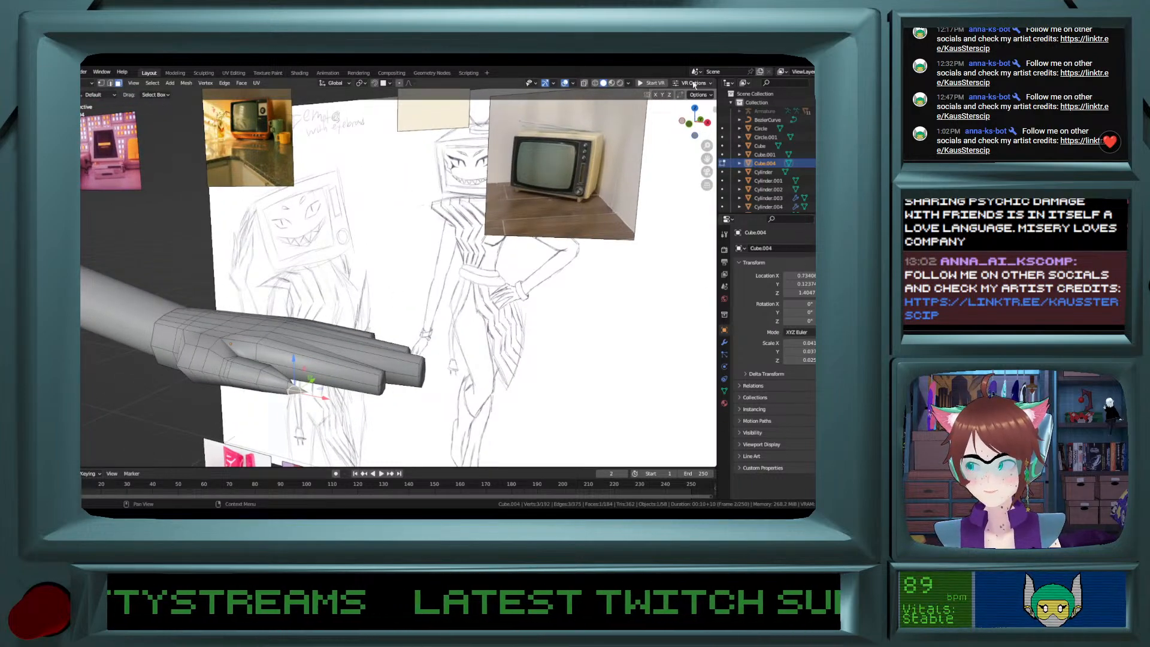
middle_drag(443, 263, 463, 279)
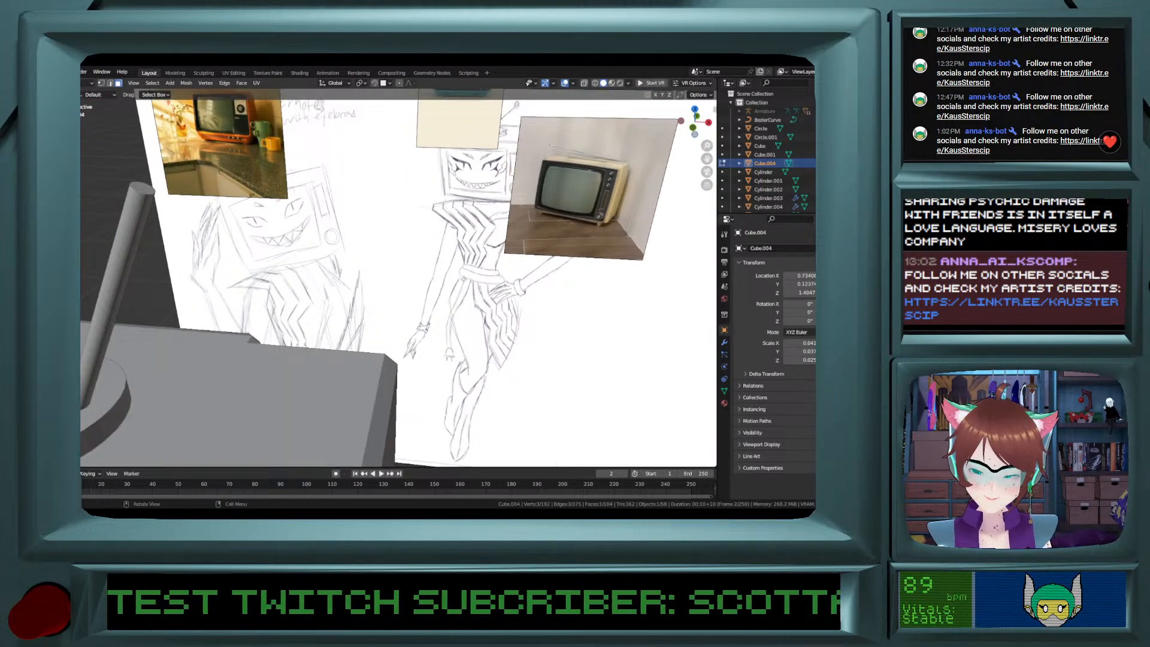
key(Tab)
Unhide all hidden objects, including the armature and hand sketch, and hide only the small grey plane near the TV head.
scroll(463, 278, down, 6)
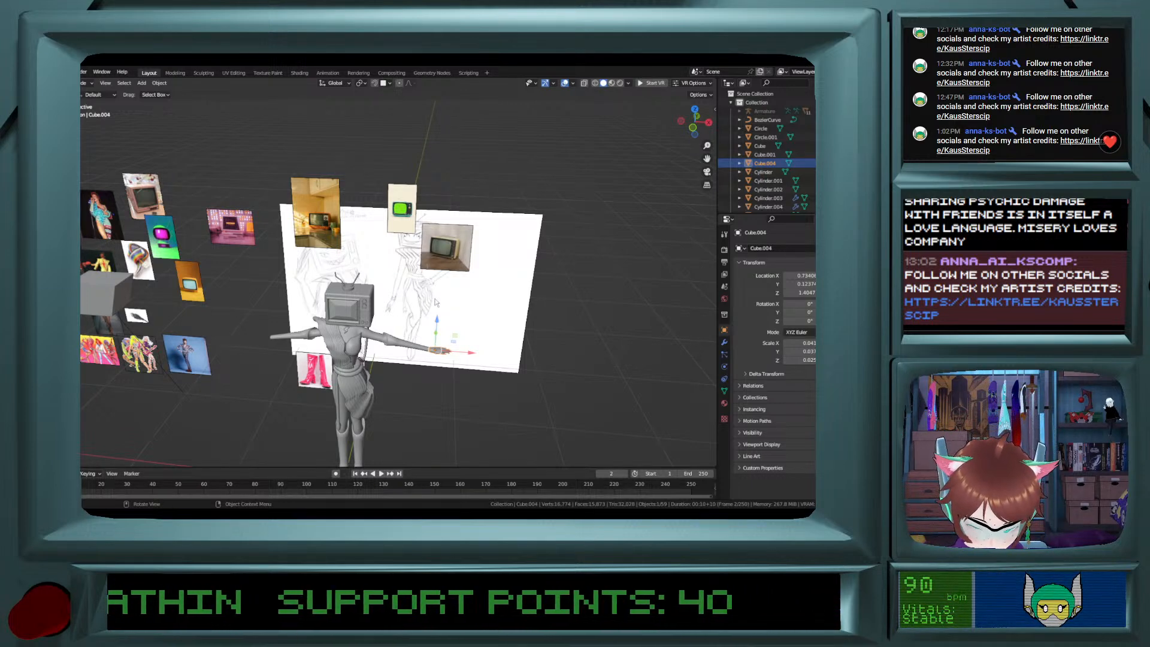
key(alt+h)
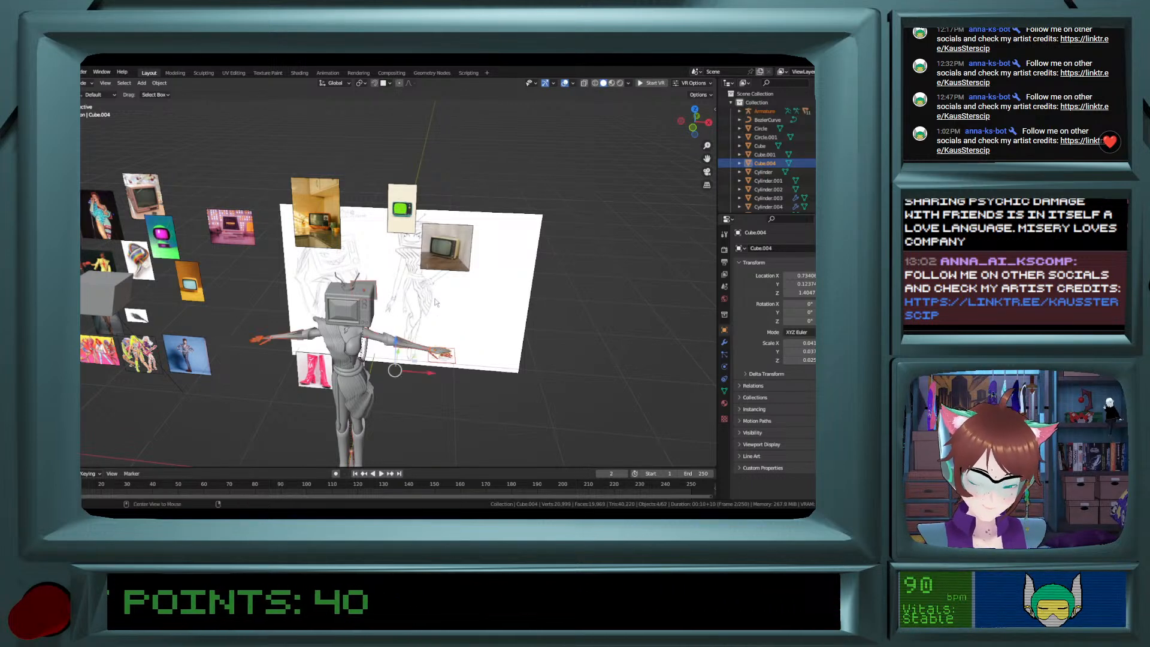
middle_drag(436, 302, 387, 340)
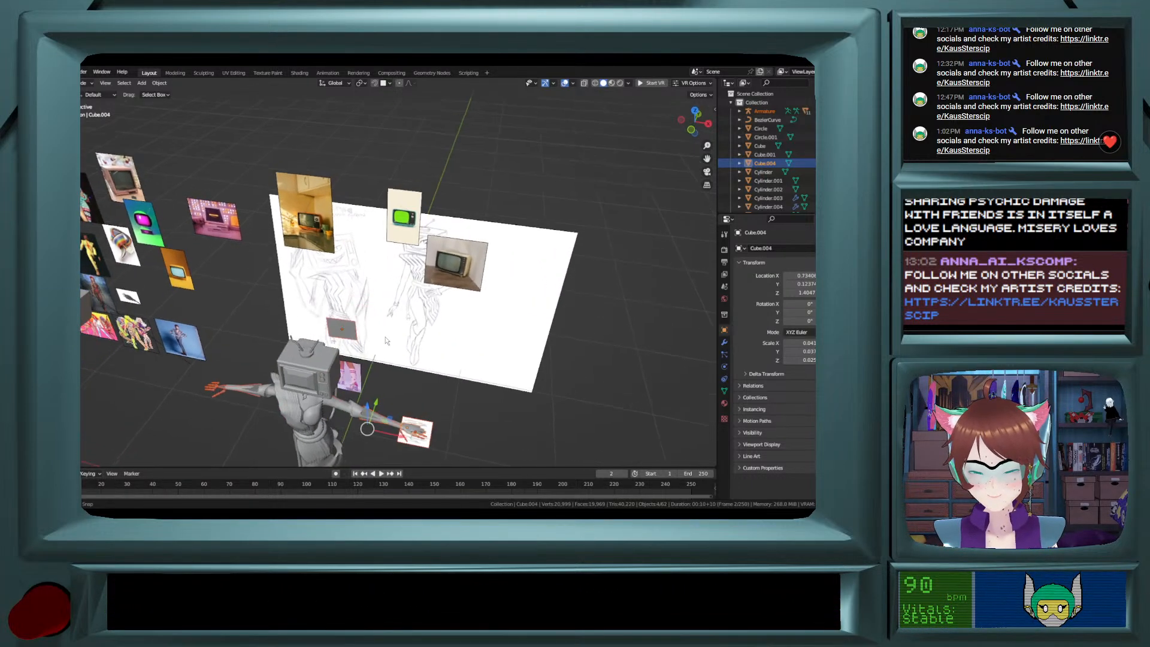
click(351, 332)
key(Delete)
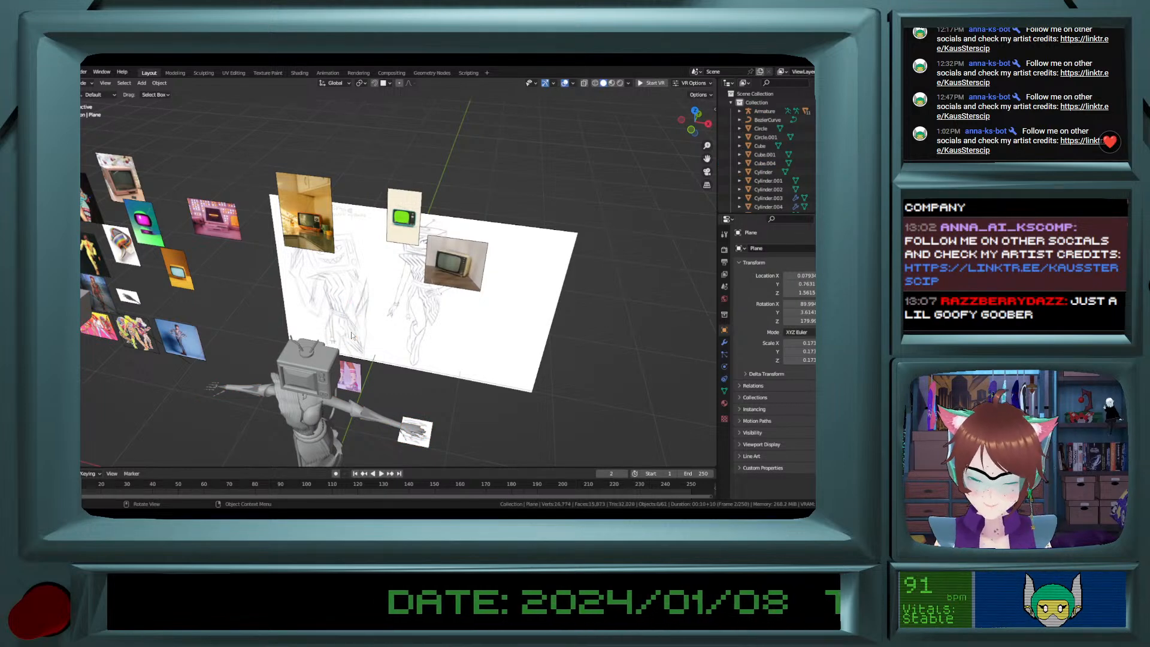
Raise the small hand-topology reference image about 1.39 m along Z so it sits at the height of the modelled hand.
shift+scroll(377, 354, down, 4)
click(426, 389)
key(g)
key(z)
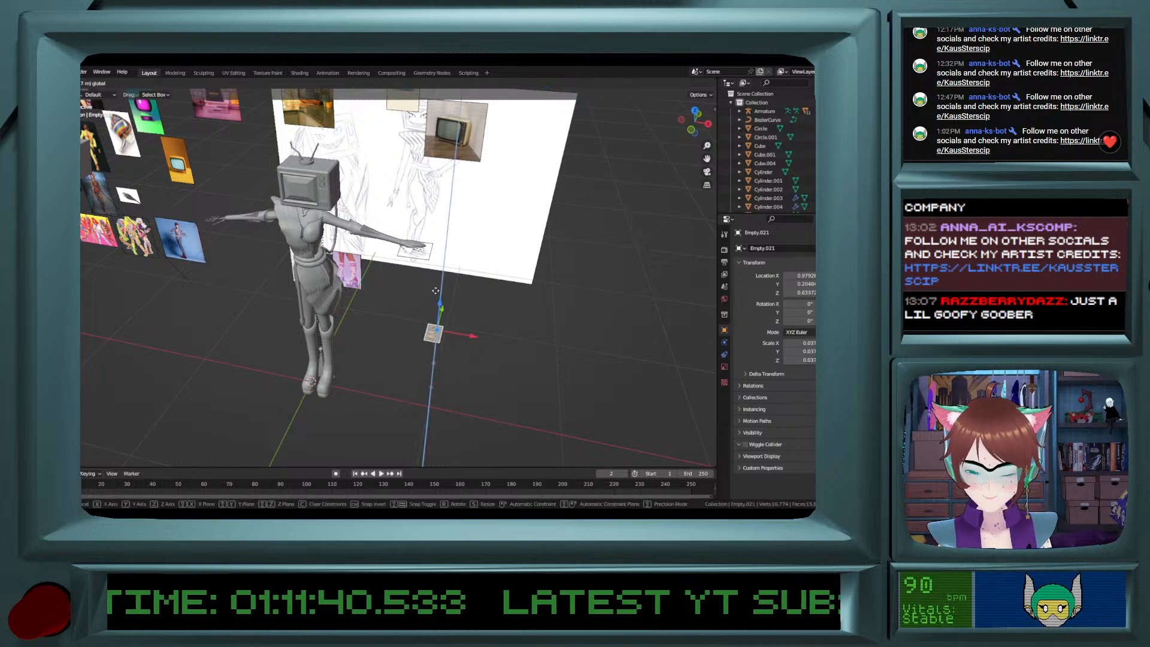
click(443, 218)
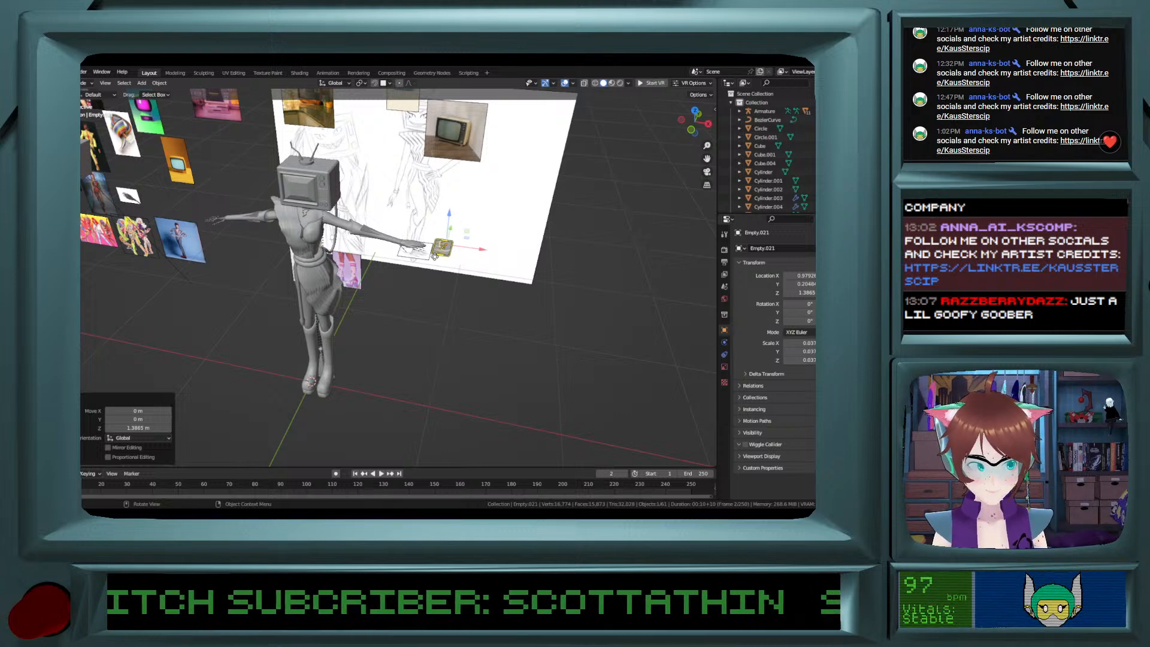
scroll(436, 256, up, 7)
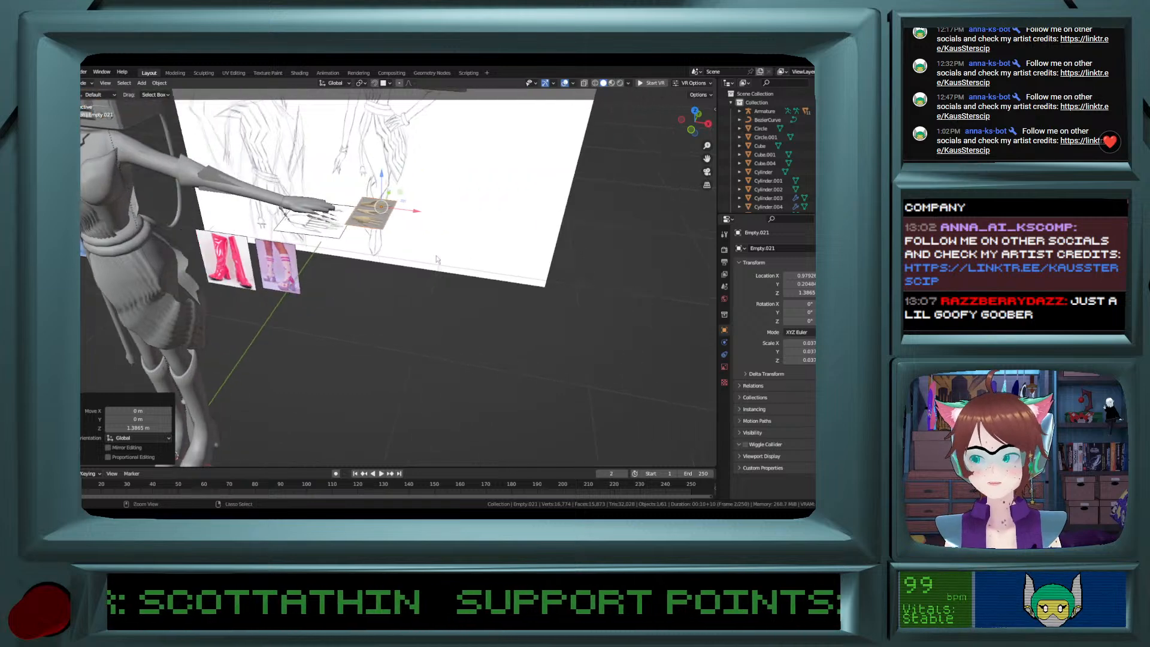
mouse_move(437, 265)
shift+middle_down()
mouse_move(426, 349)
mouse_move(446, 282)
shift+middle_up()
shift+scroll(450, 283, down, 5)
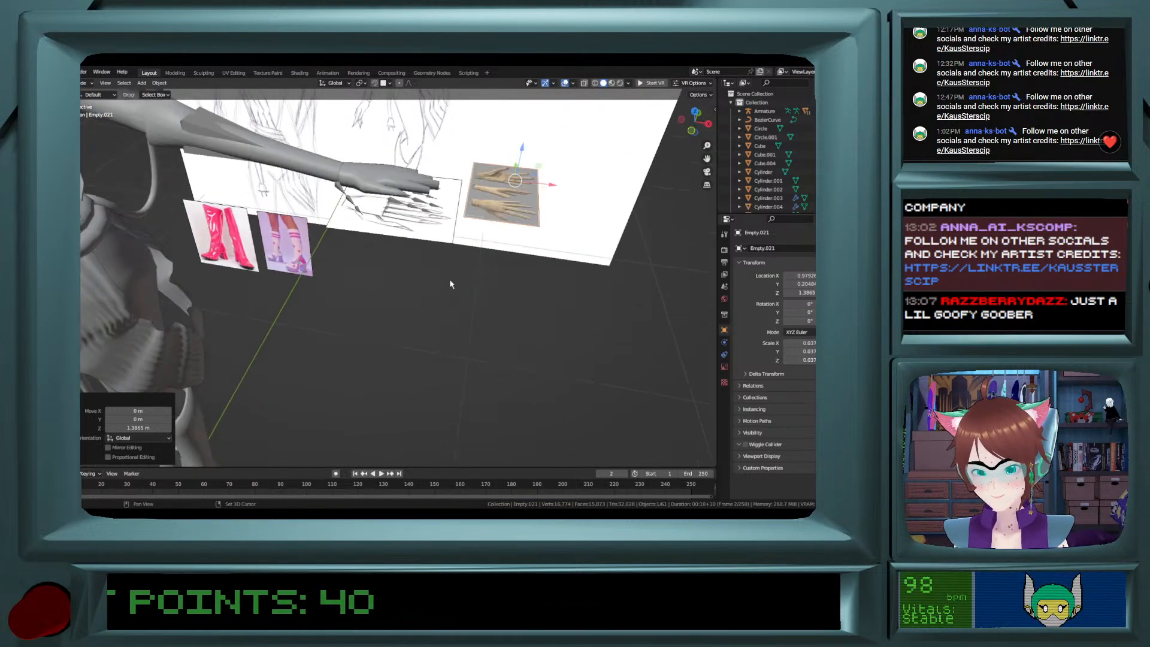
Switch to the top view around the hand and hide the armature.
click(694, 118)
shift+scroll(472, 343, down, 6)
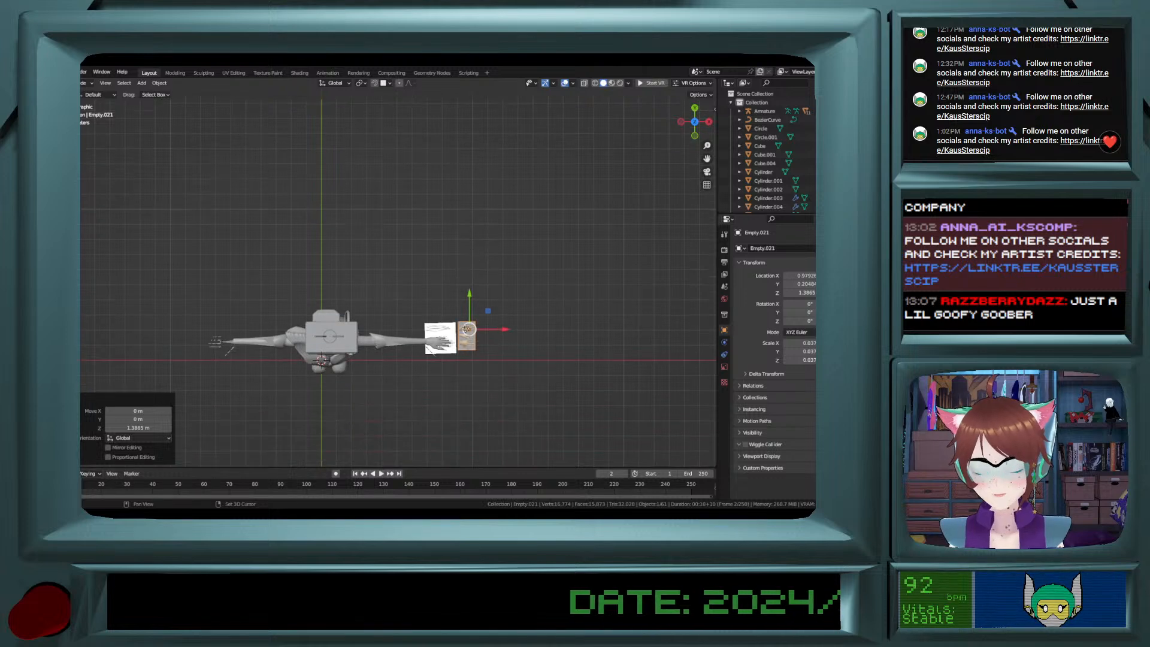
scroll(472, 342, up, 7)
shift+middle_drag(472, 342, 413, 344)
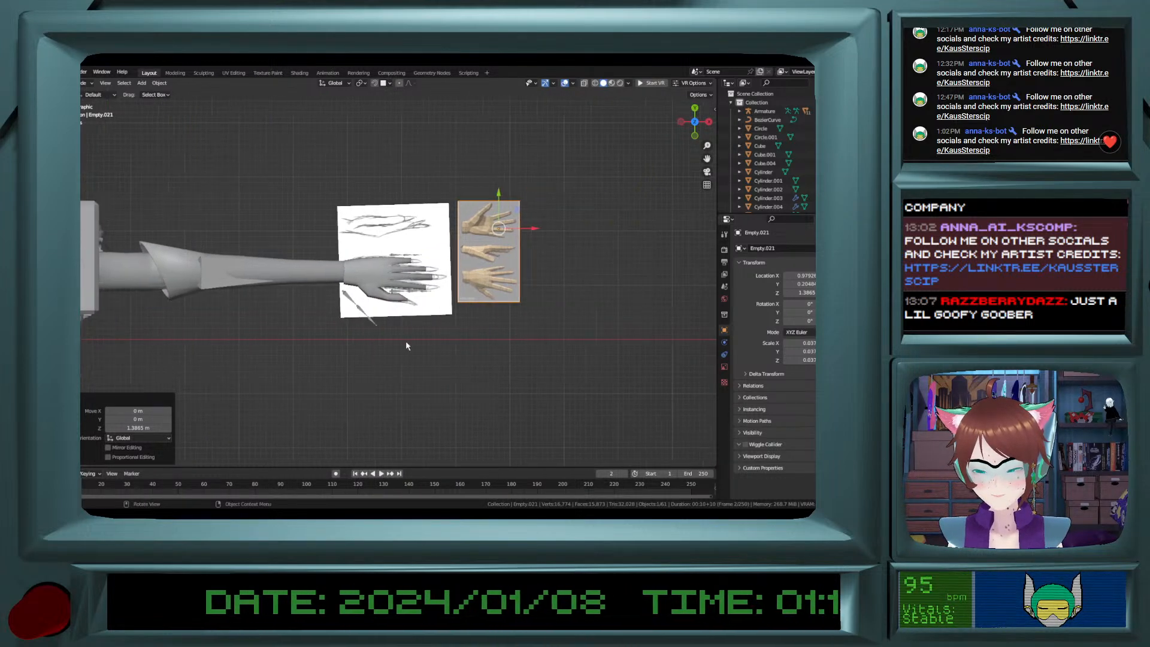
scroll(367, 343, up, 3)
click(330, 314)
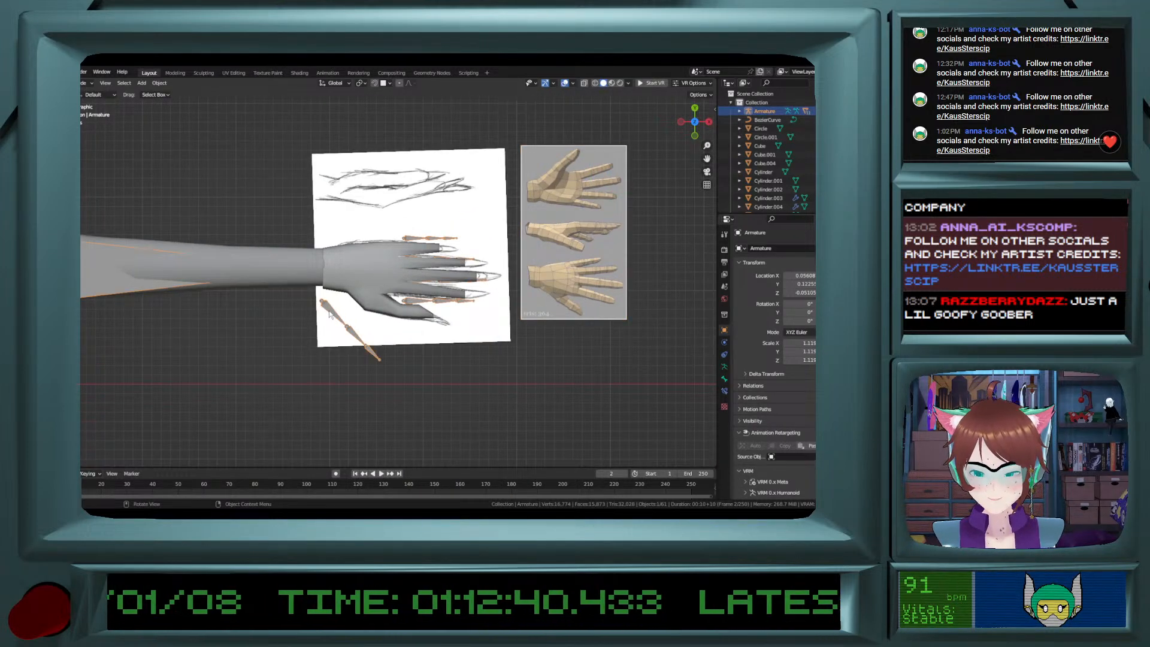
Select the hand mesh and enter Edit Mode with the hand sketch and topology reference in view.
click(330, 314)
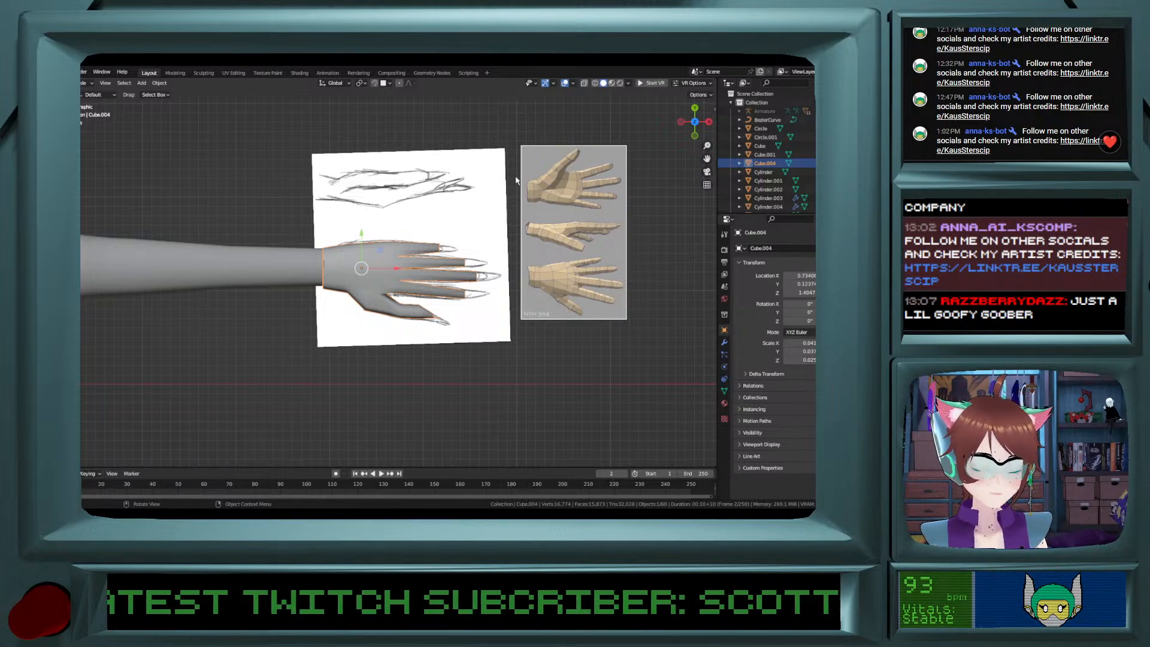
scroll(506, 210, down, 1)
mouse_move(499, 236)
shift+middle_down()
mouse_move(528, 231)
mouse_move(484, 231)
shift+middle_up()
scroll(440, 274, up, 4)
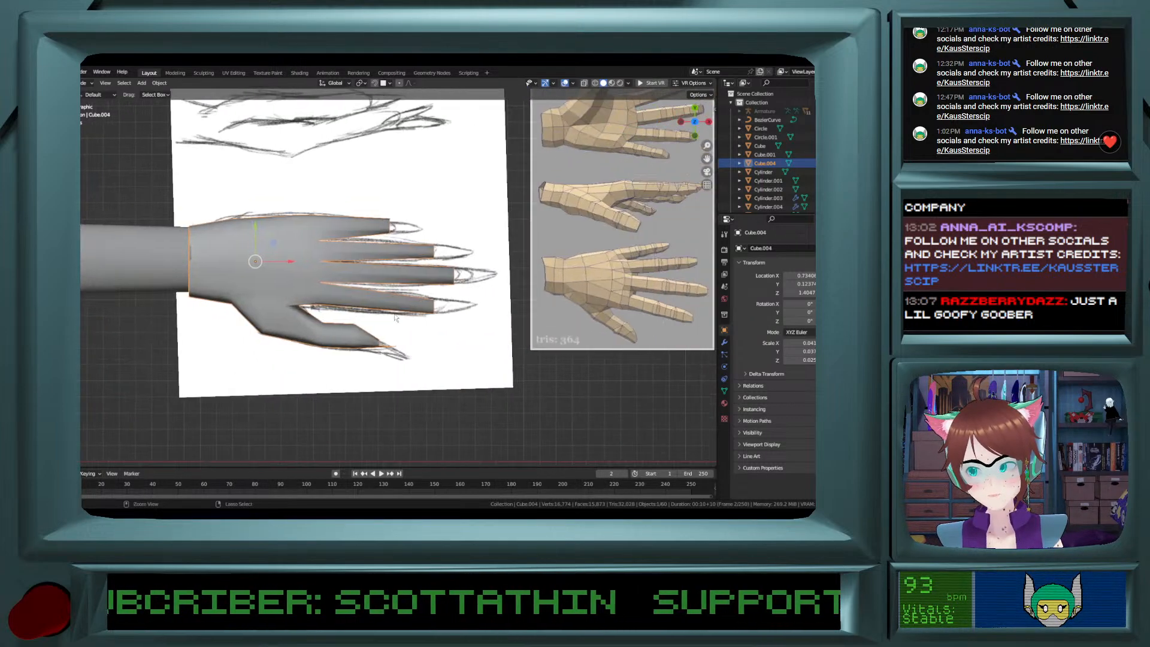
key(Tab)
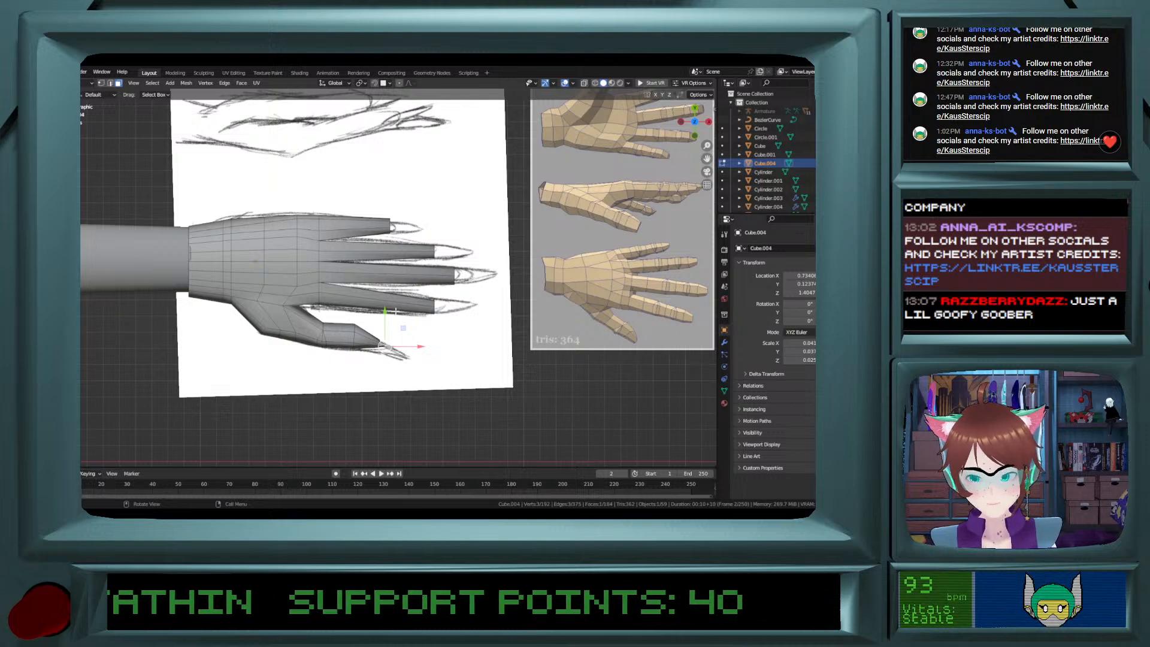
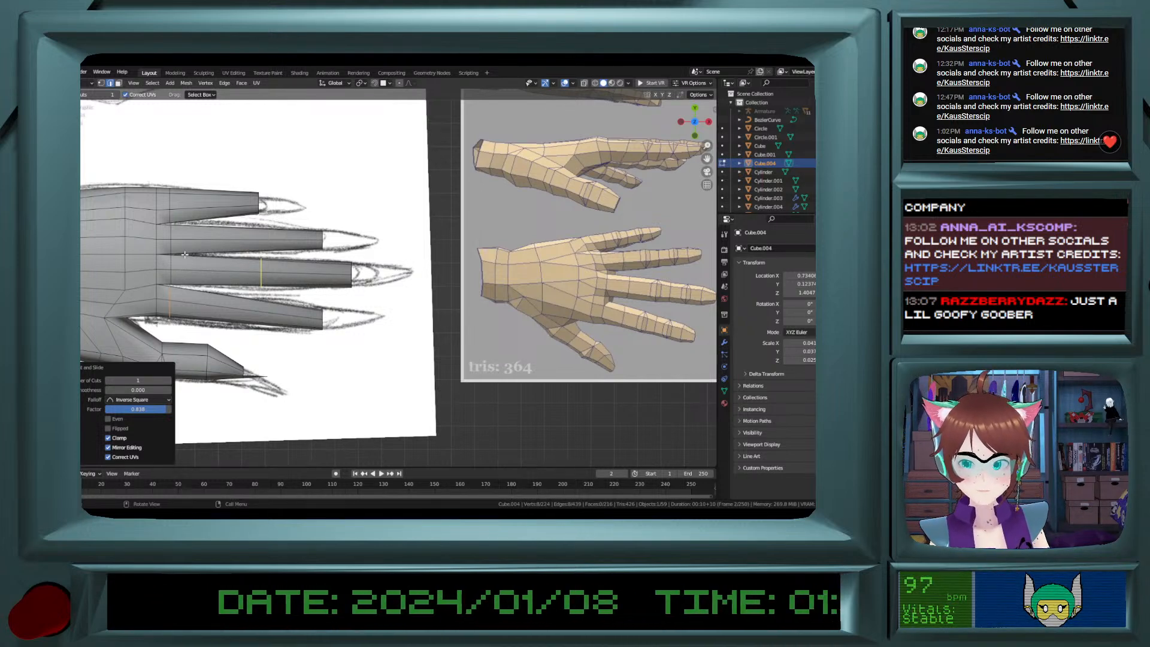
Add joint loop cuts around the little, ring, middle and index fingers, following the hand-topology reference.
click(205, 206)
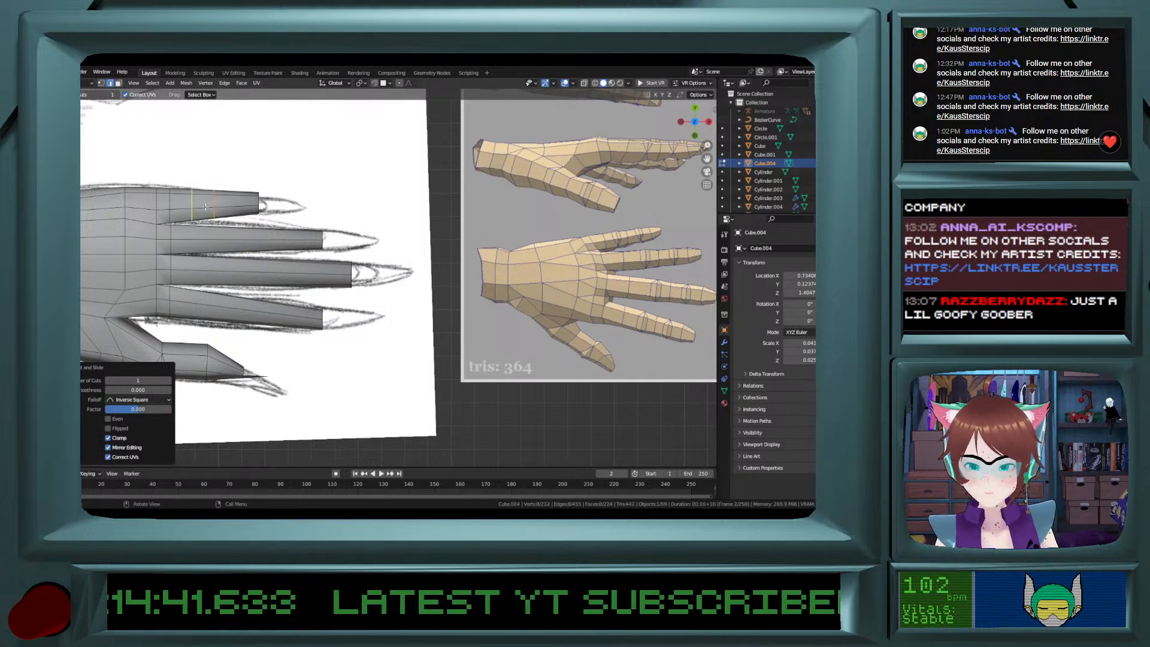
click(243, 244)
click(260, 274)
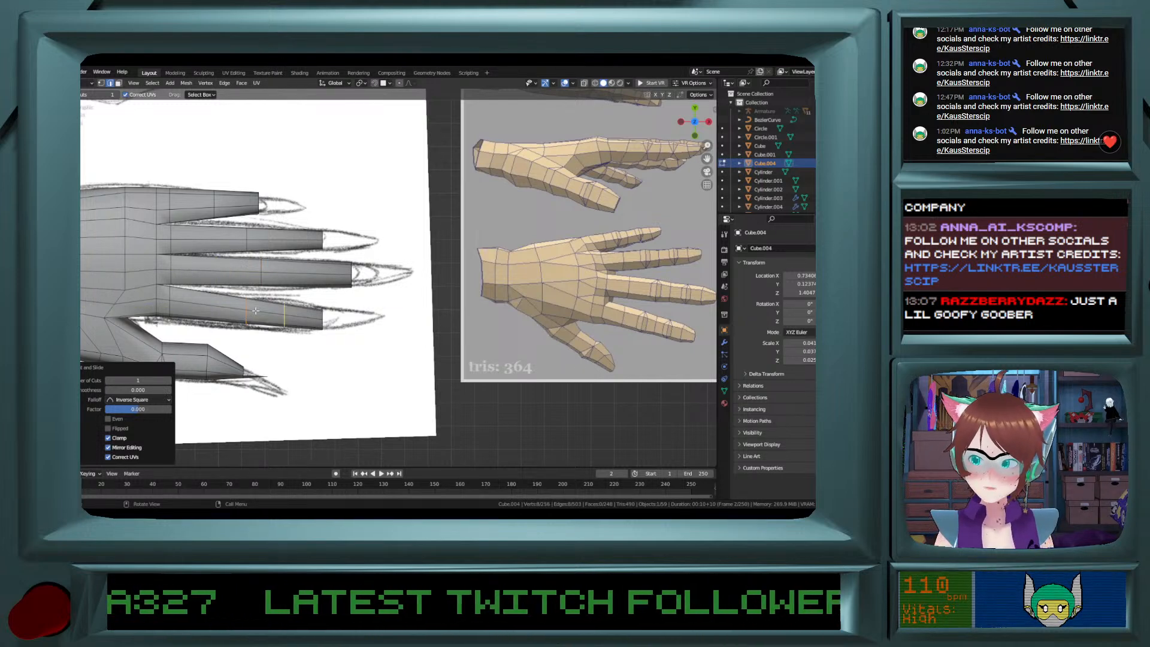
click(256, 311)
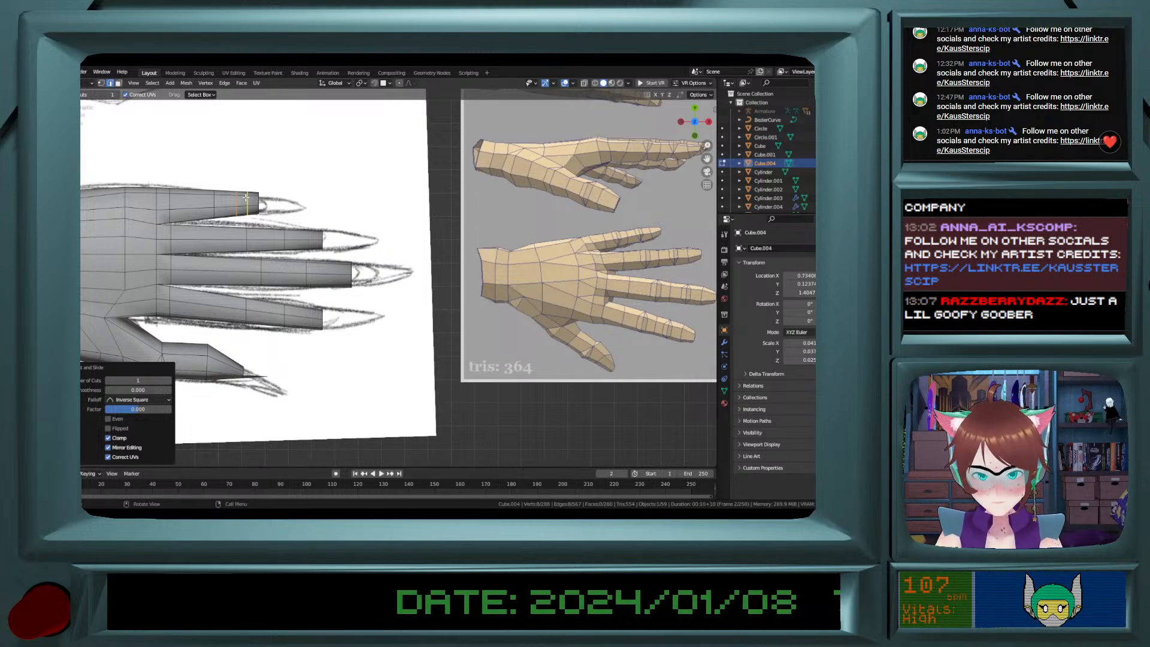
Add a loop cut across the palm just behind the finger bases and slide it into place at the knuckles.
click(147, 226)
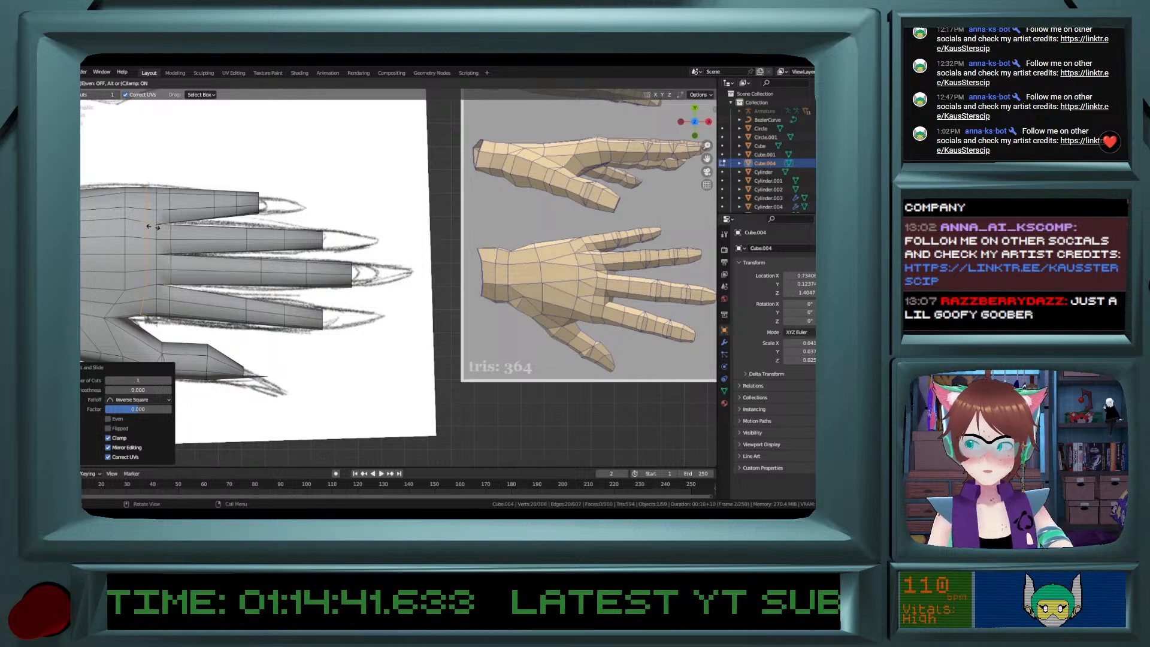
click(154, 228)
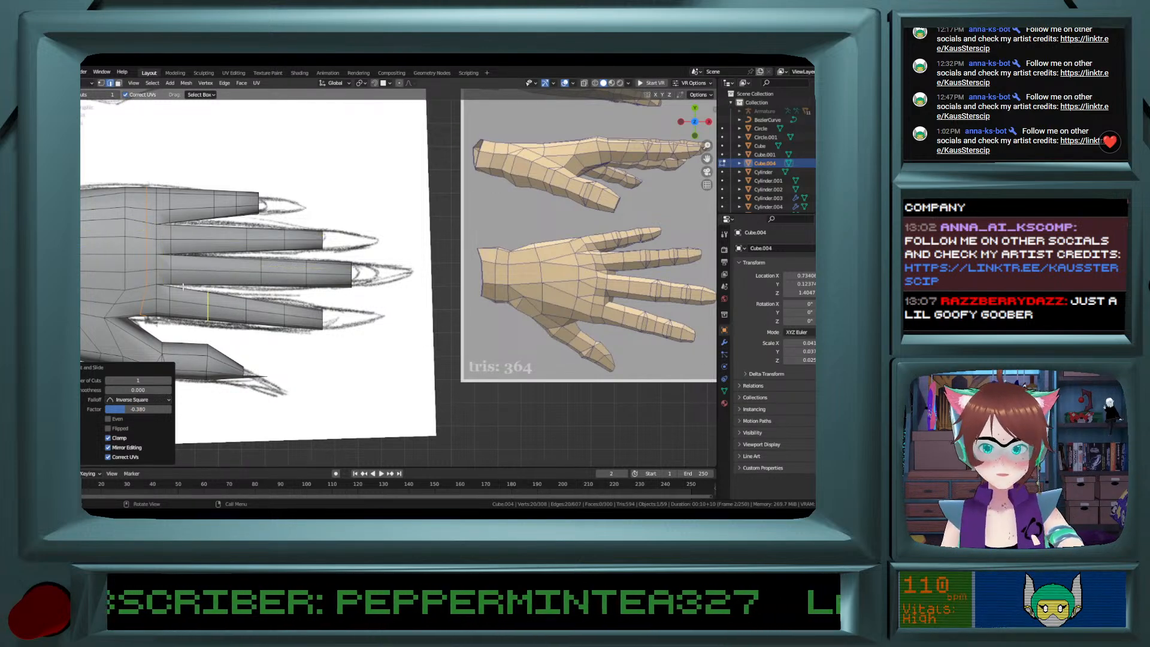
click(37, 144)
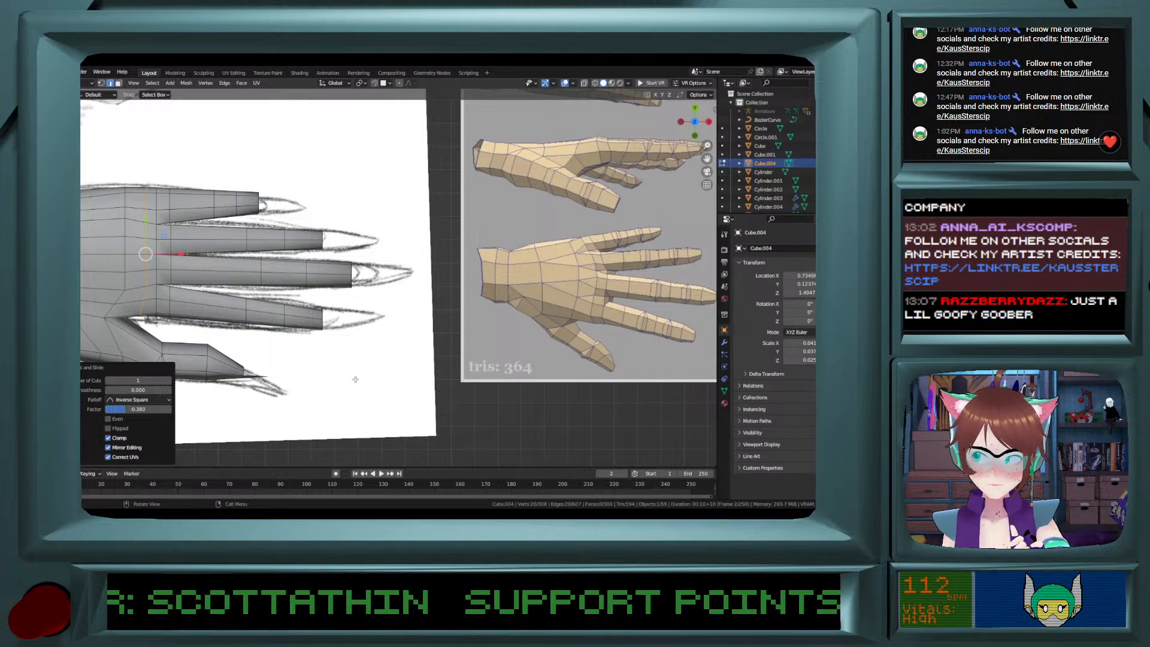
Try a loop cut on the index finger, save the file, and undo the cut.
mouse_move(350, 368)
middle_down()
mouse_move(273, 279)
mouse_move(325, 318)
mouse_move(357, 320)
mouse_move(363, 301)
mouse_move(347, 306)
middle_up()
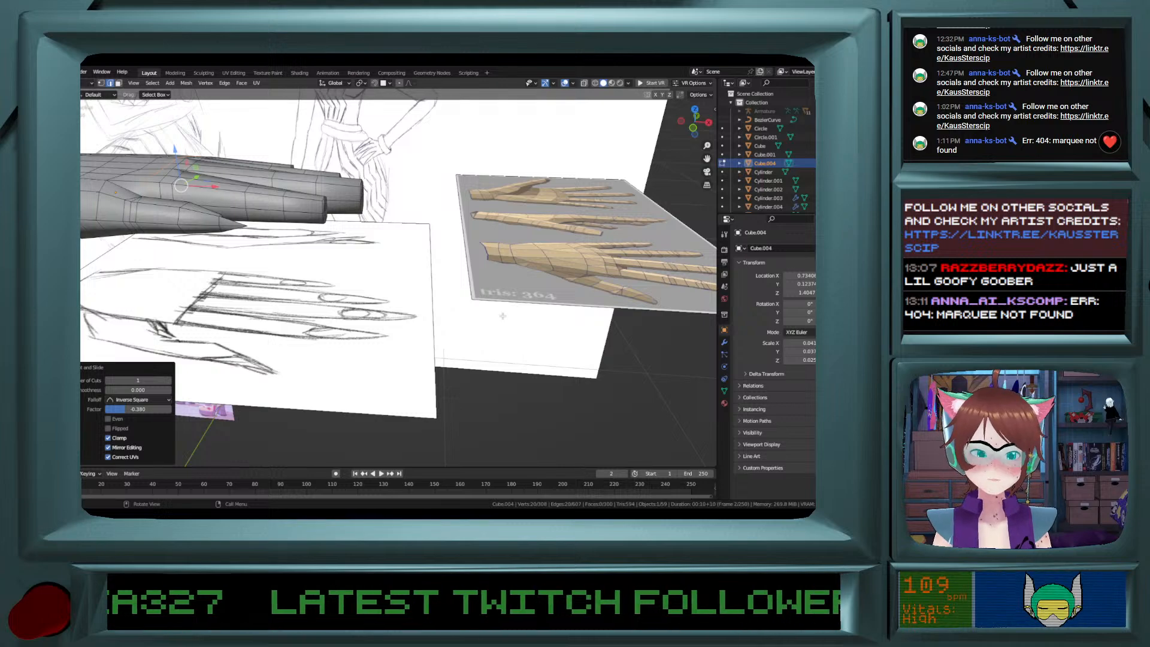
mouse_move(481, 202)
ctrl+middle_down()
mouse_move(477, 190)
mouse_move(473, 200)
ctrl+middle_up()
ctrl+middle_drag(259, 243, 398, 296)
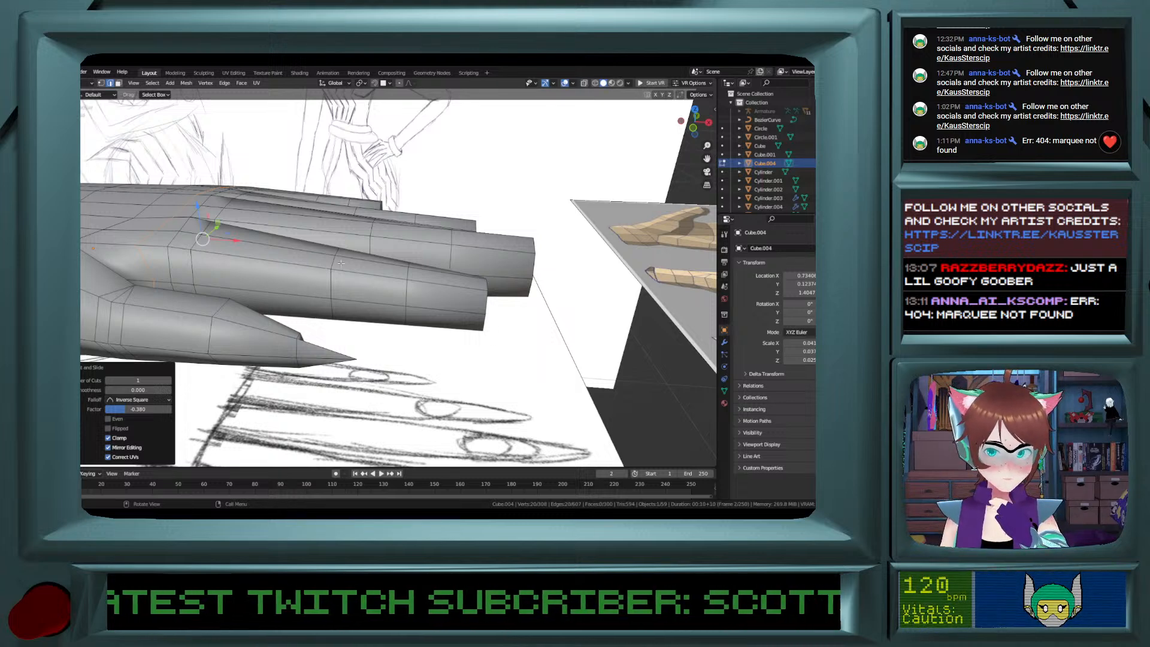
click(39, 307)
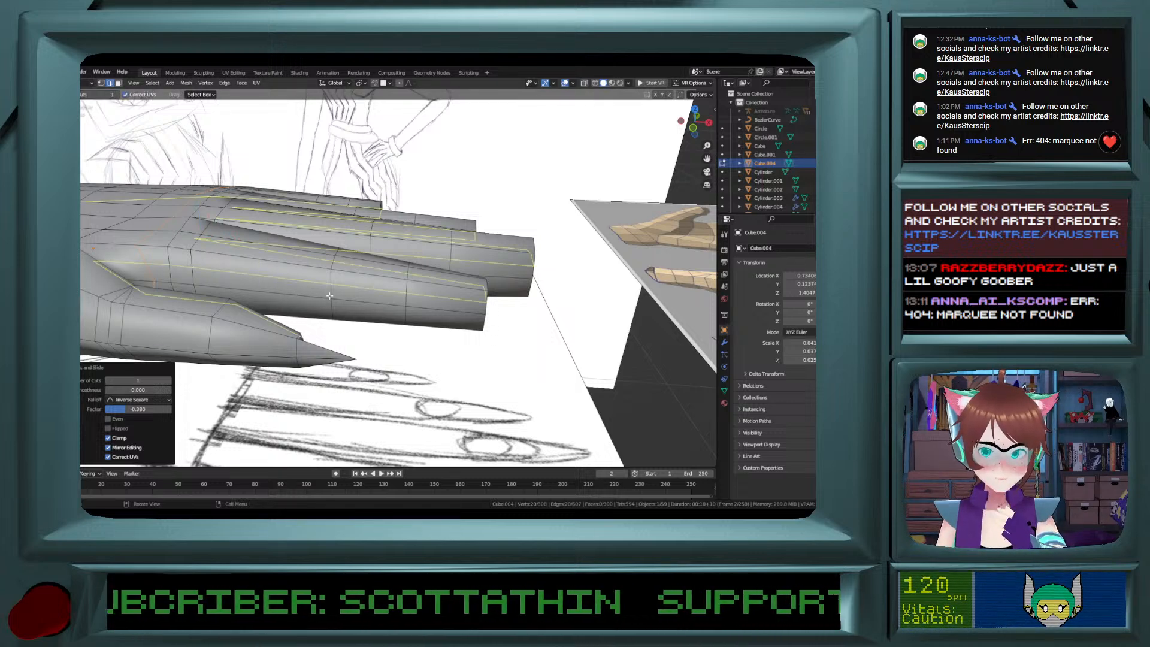
click(332, 282)
key(ctrl+s)
key(ctrl+z)
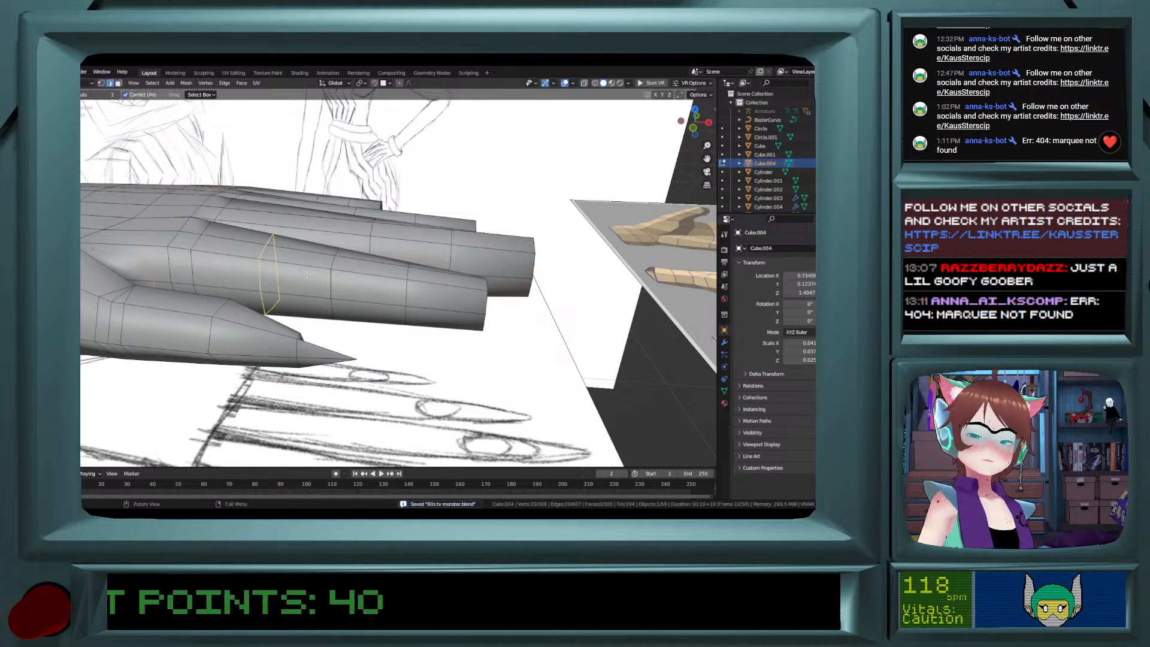
Add supporting loop cuts close to the joint loops of the index and middle fingers.
drag(306, 274, 356, 276)
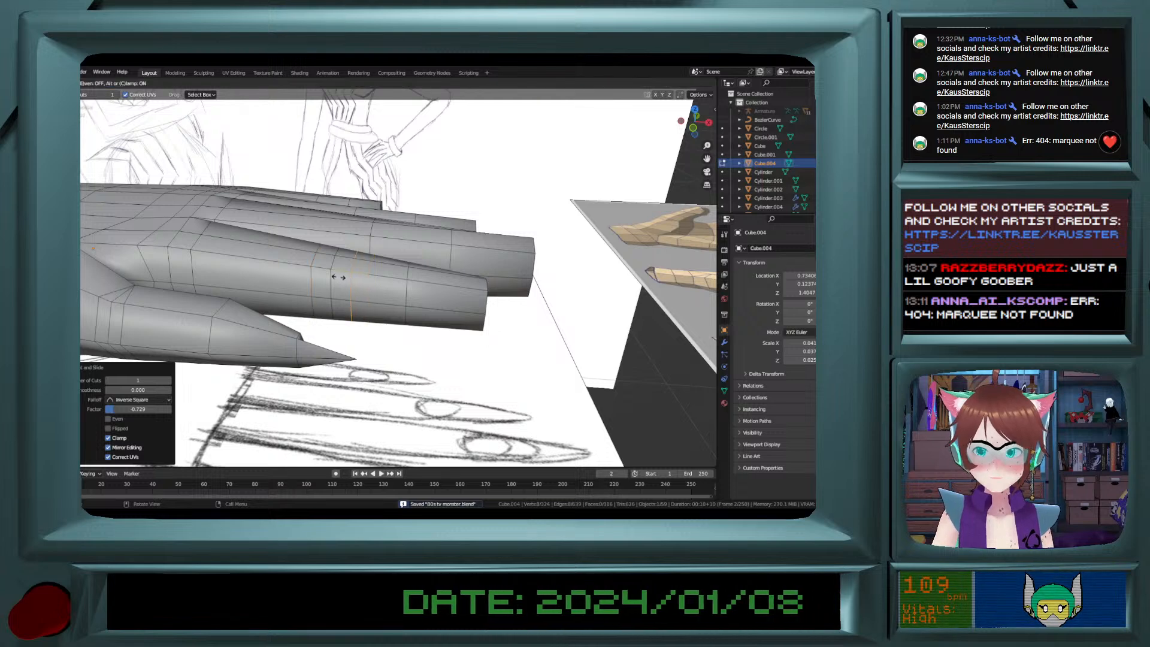
mouse_move(402, 269)
mouse_down()
mouse_move(417, 271)
mouse_move(400, 281)
mouse_up()
drag(441, 245, 413, 239)
Add supporting loop cuts on both sides of the ring finger's joint loops.
middle_drag(420, 197, 422, 223)
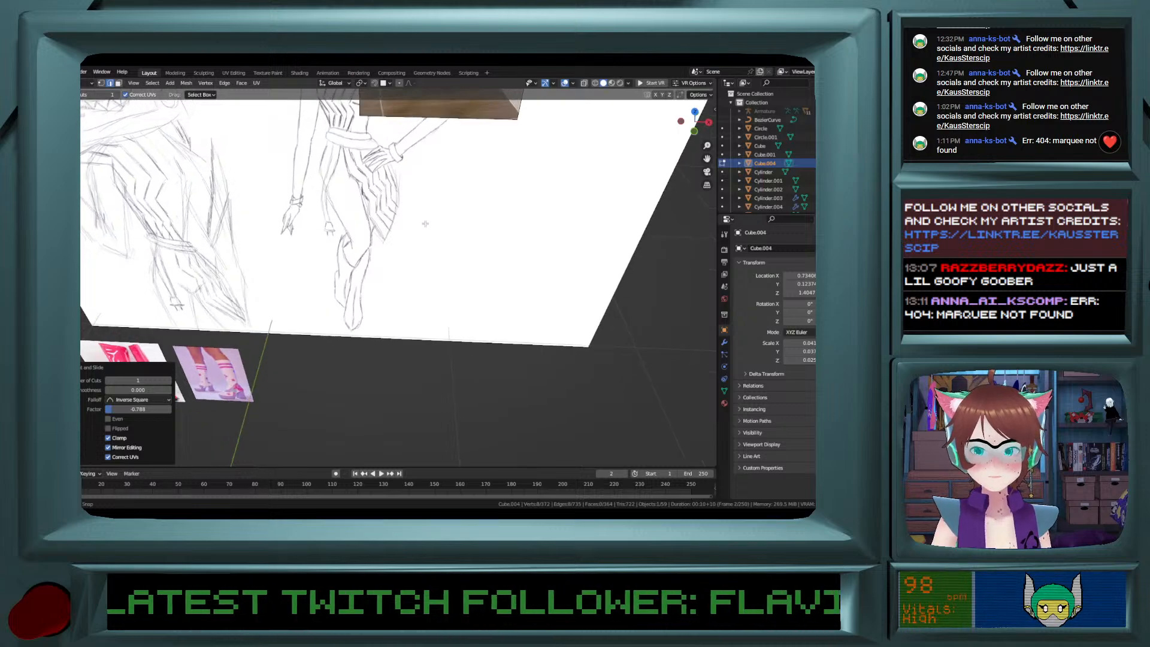
scroll(419, 223, down, 4)
scroll(365, 334, up, 3)
scroll(368, 345, up, 3)
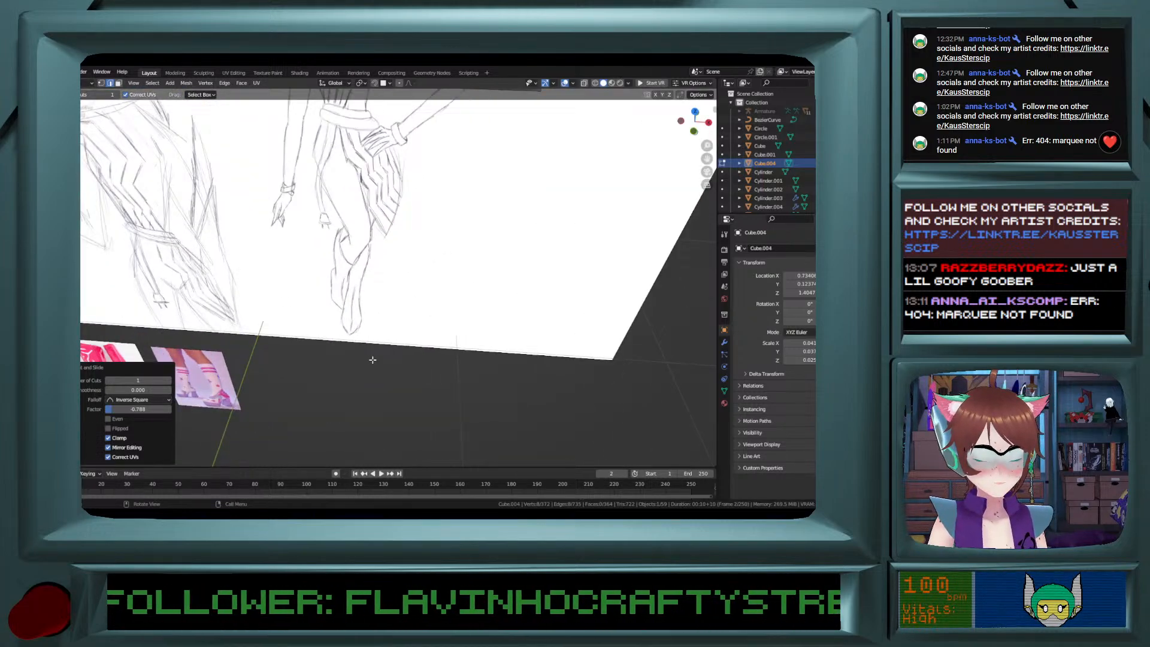
scroll(372, 349, down, 2)
scroll(372, 349, up, 2)
shift+scroll(372, 347, down, 8)
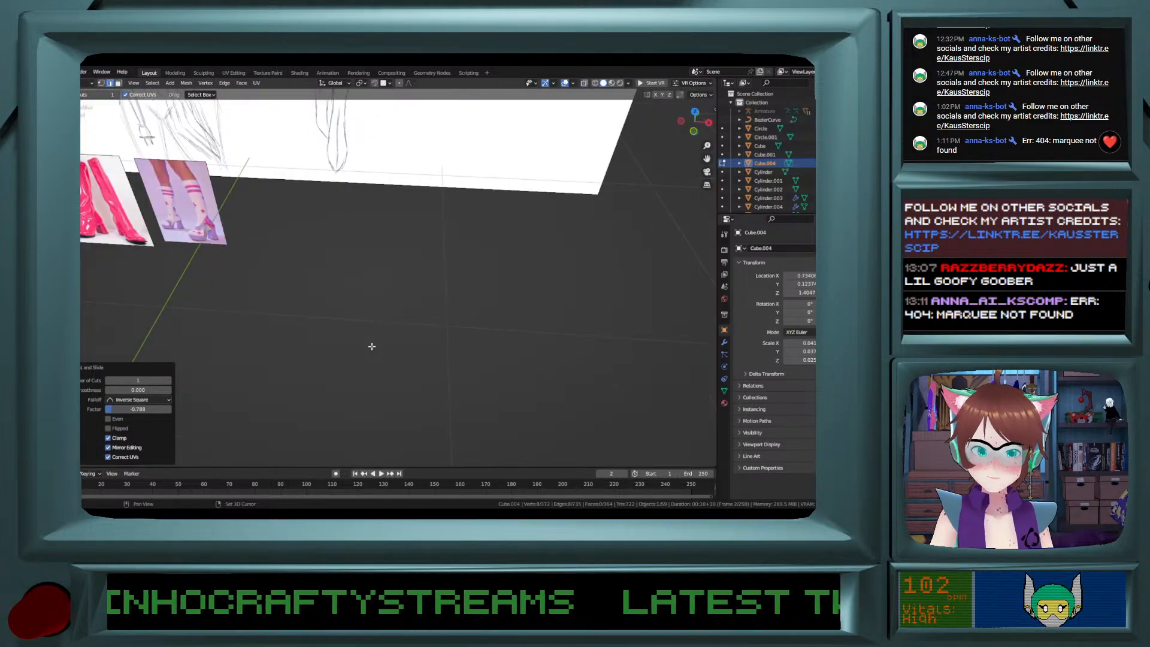
shift+scroll(372, 346, up, 6)
scroll(372, 346, down, 2)
shift+scroll(371, 345, up, 7)
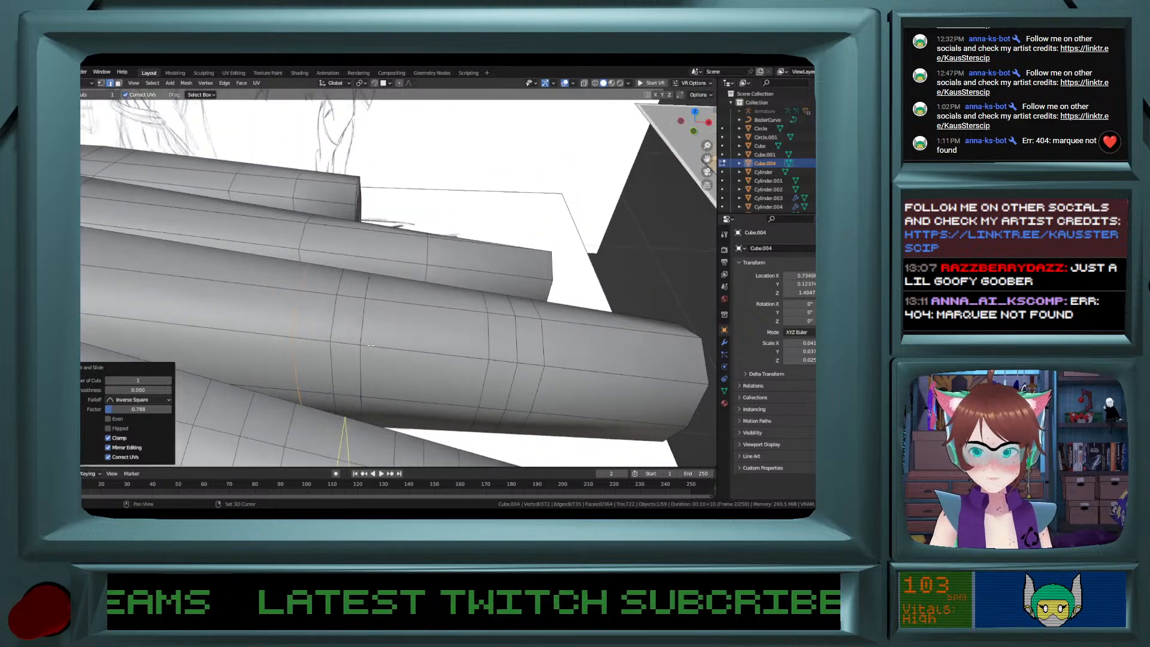
shift+scroll(371, 346, up, 5)
key(ctrl+r)
click(339, 342)
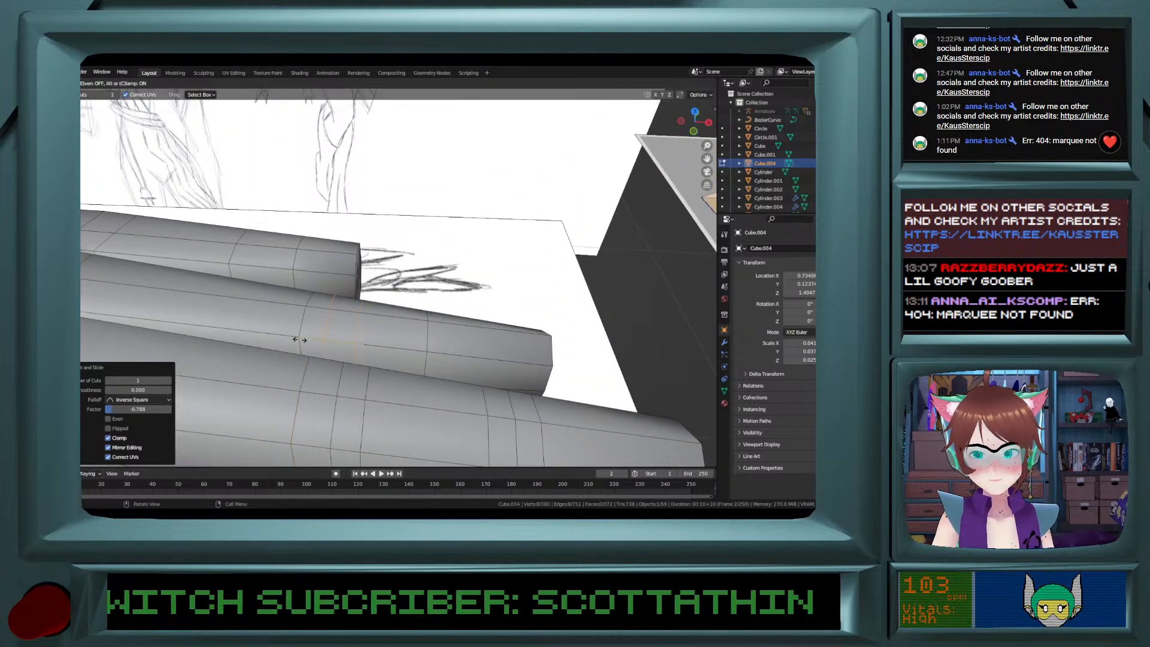
click(378, 329)
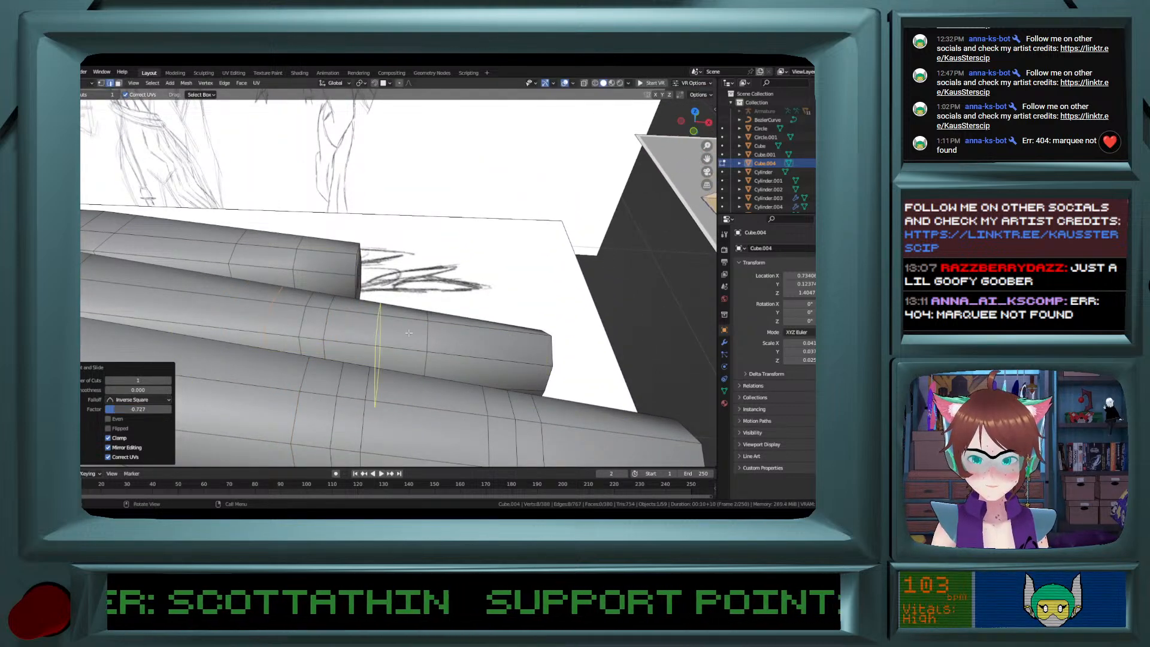
key(ctrl+z)
drag(280, 324, 414, 336)
Add supporting loop cuts on both sides of the little finger's joint loops.
shift+middle_drag(240, 273, 327, 322)
scroll(326, 322, up, 3)
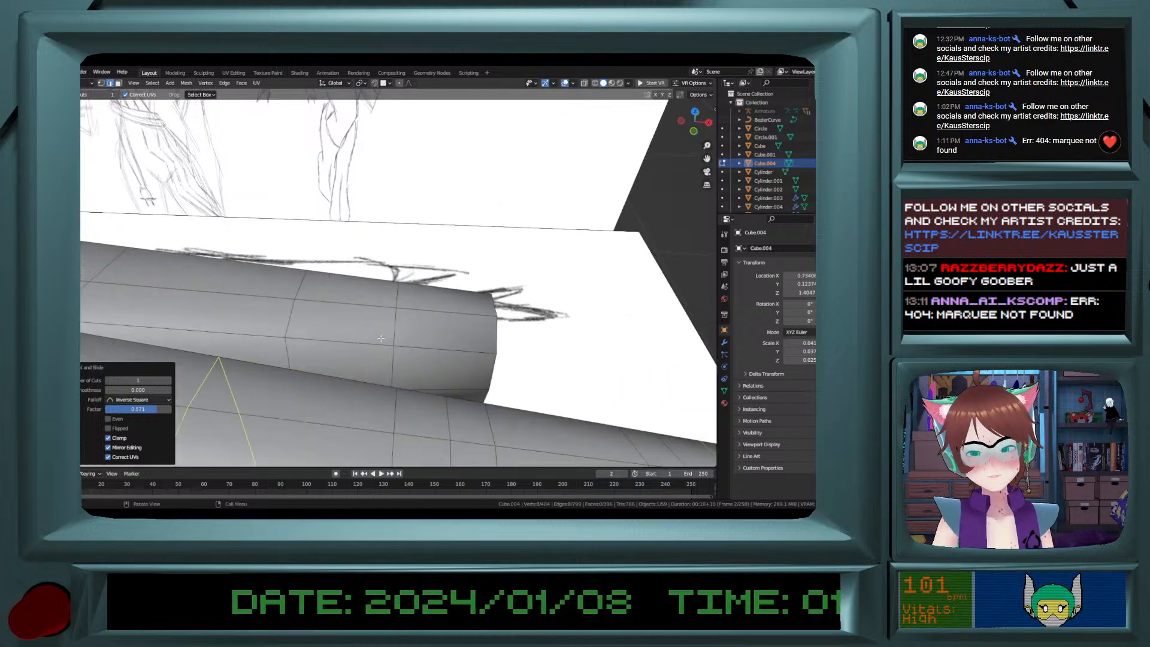
mouse_move(329, 305)
mouse_down()
mouse_move(303, 301)
mouse_move(339, 302)
mouse_up()
drag(377, 306, 401, 316)
shift+middle_drag(398, 318, 345, 319)
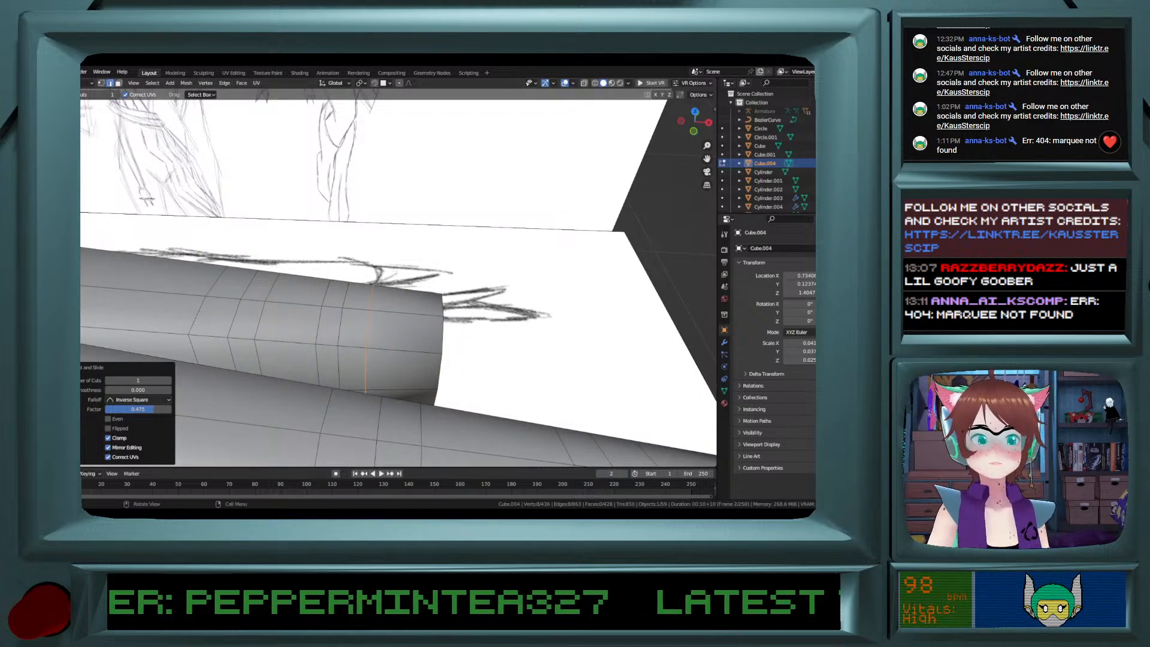
Select the vertices around the little finger's flat end cap in vertex selection mode.
key(shift+space)
key(g)
middle_drag(504, 348, 324, 272)
click(293, 263)
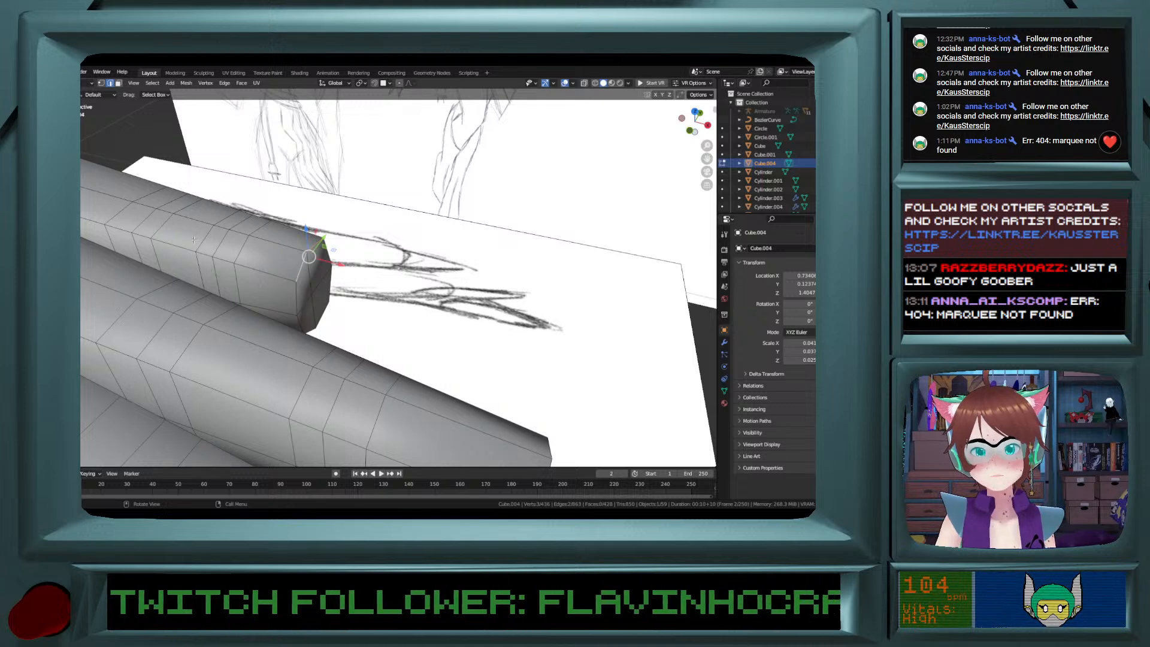
click(101, 83)
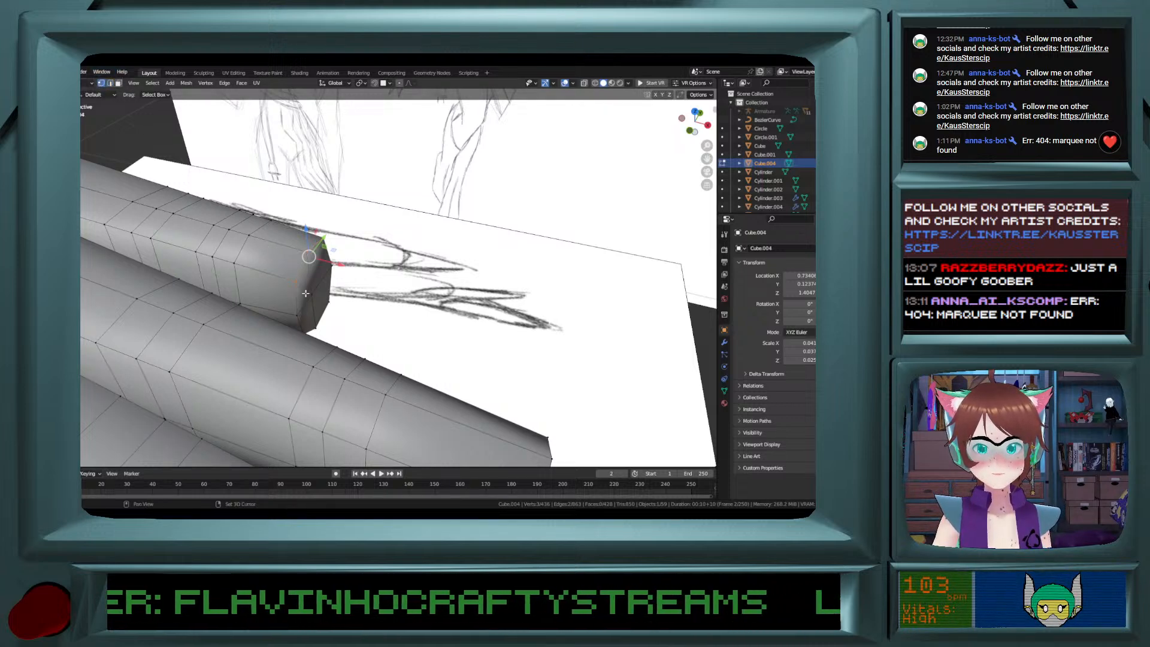
shift+click(293, 314)
ctrl+click(334, 267)
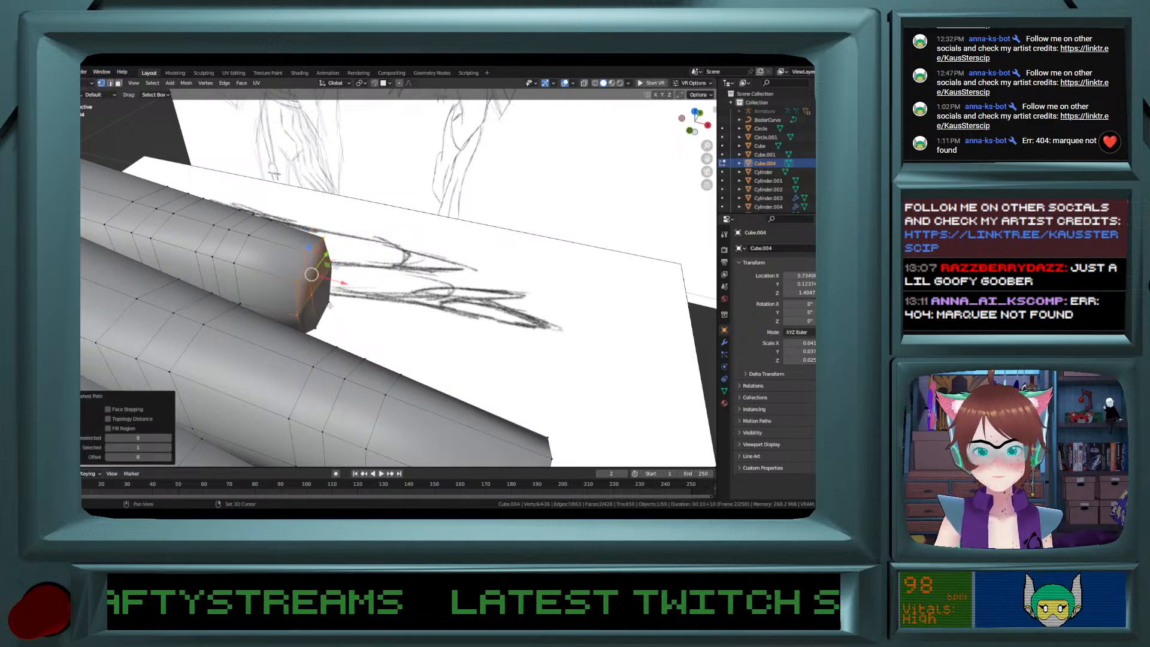
shift+click(329, 305)
shift+click(315, 328)
middle_drag(318, 327, 298, 339)
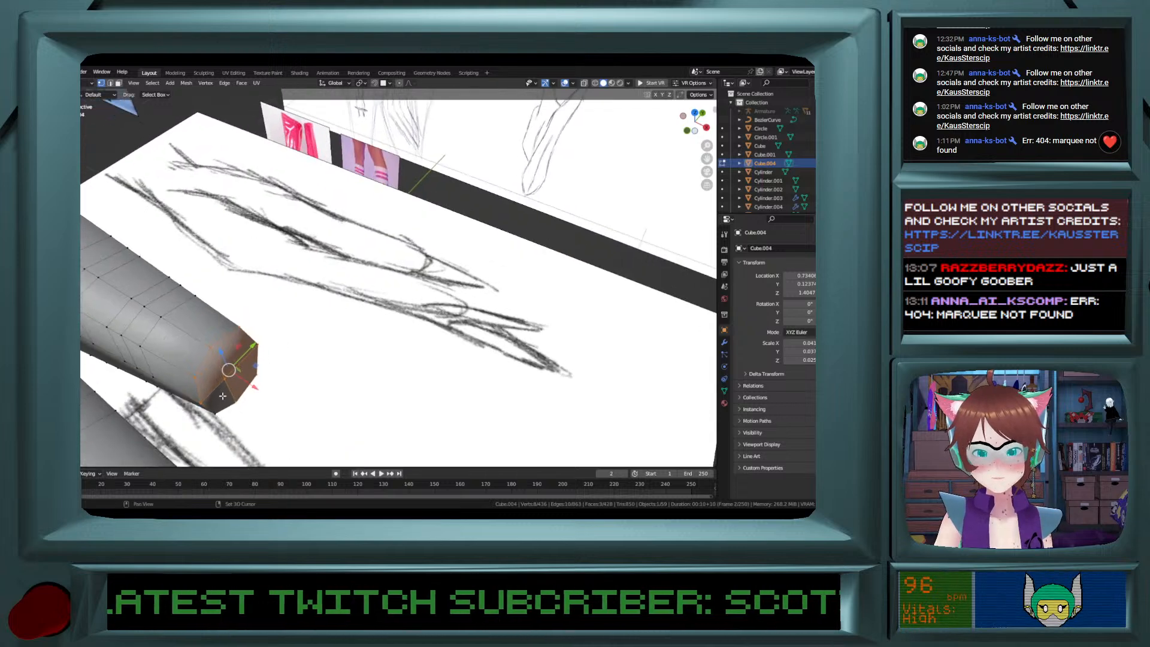
shift+click(219, 421)
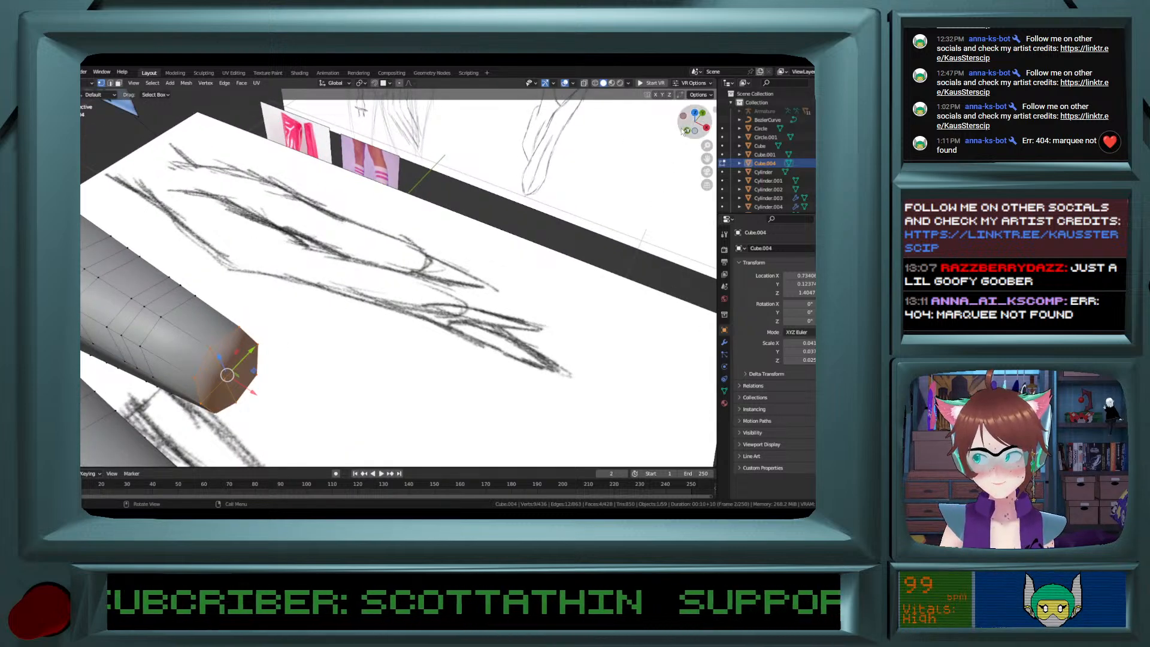
Extrude the little finger's end cap outward, scale it to about 0.767, and shift it about 0.0008 m along X.
key(e)
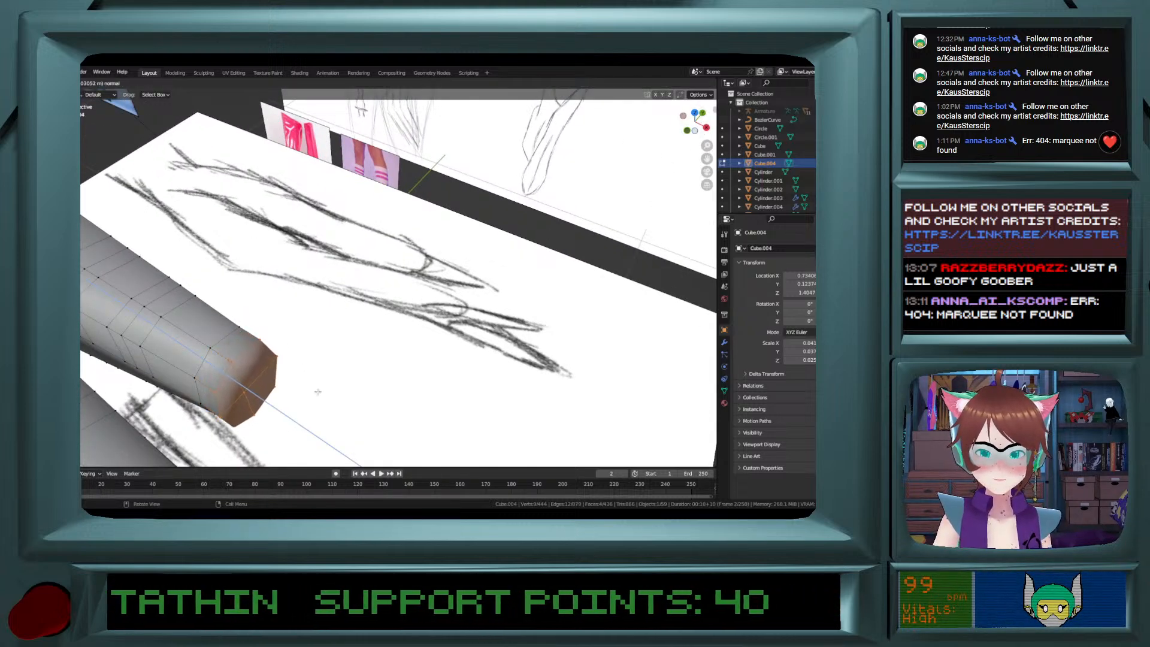
click(320, 395)
key(s)
click(354, 422)
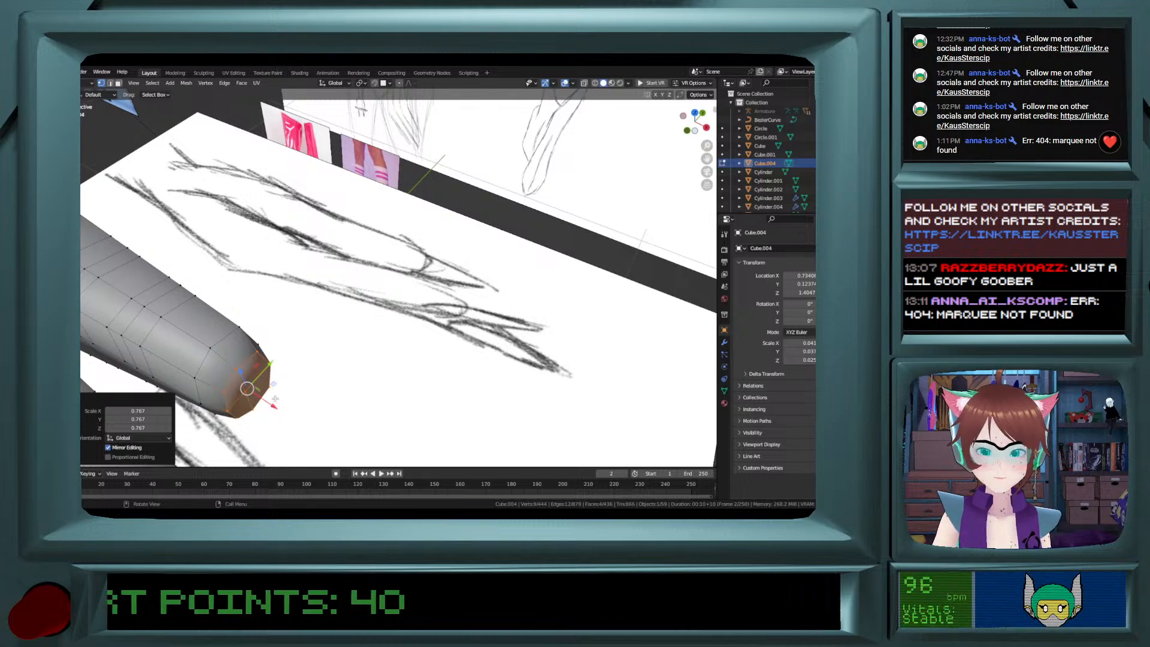
key(g)
key(x)
drag(278, 413, 280, 414)
mouse_move(317, 401)
middle_down()
mouse_move(366, 366)
mouse_move(342, 389)
mouse_move(471, 345)
mouse_move(468, 388)
middle_up()
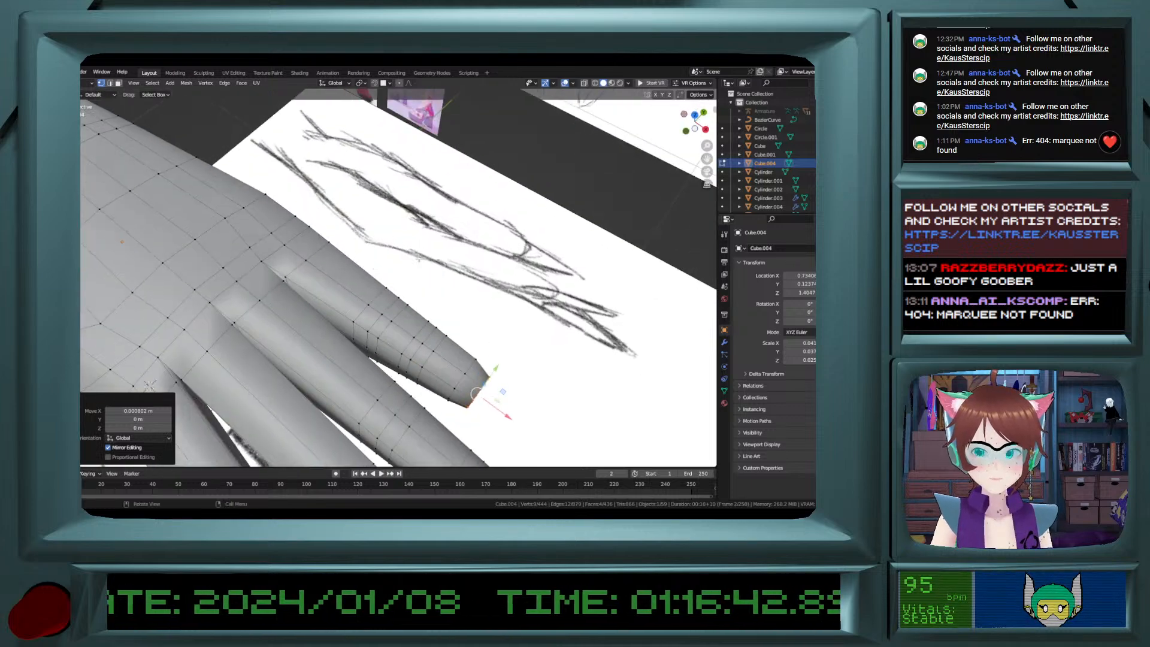
Try moving the centre vertex of the little fingertip outward and undo the move.
click(479, 399)
drag(490, 408, 496, 414)
mouse_move(497, 415)
middle_down()
mouse_move(329, 344)
mouse_move(461, 325)
mouse_move(498, 300)
mouse_move(523, 337)
mouse_move(646, 372)
middle_up()
key(ctrl+z)
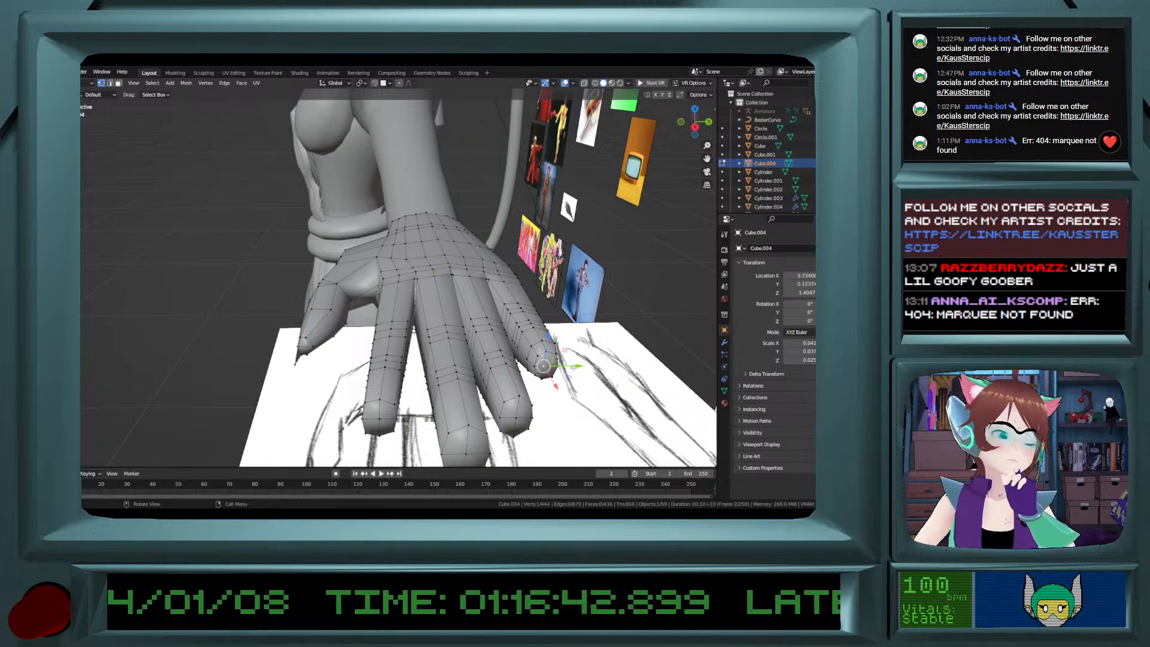
Merge the three joint-loop vertices on the outer side of the little finger's fingertip joint at the last selected, middle vertex.
mouse_move(583, 293)
middle_down()
mouse_move(605, 288)
mouse_move(591, 294)
middle_up()
scroll(526, 274, down, 4)
middle_drag(525, 273, 446, 423)
scroll(441, 348, up, 8)
middle_drag(442, 365, 382, 342)
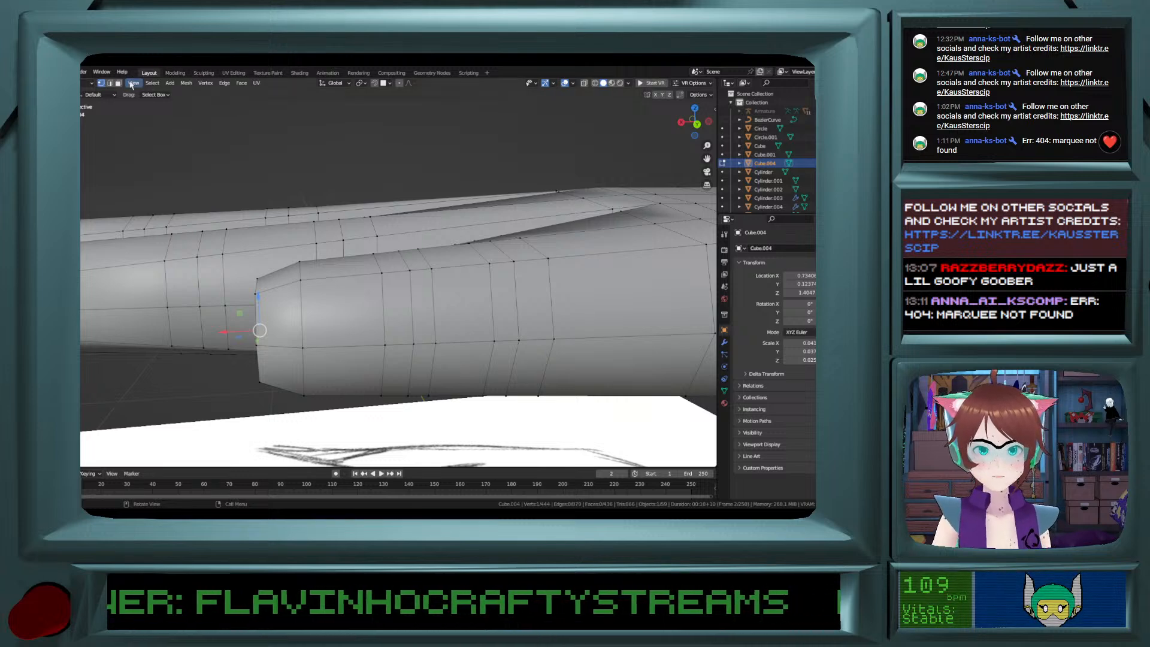
click(111, 84)
click(371, 345)
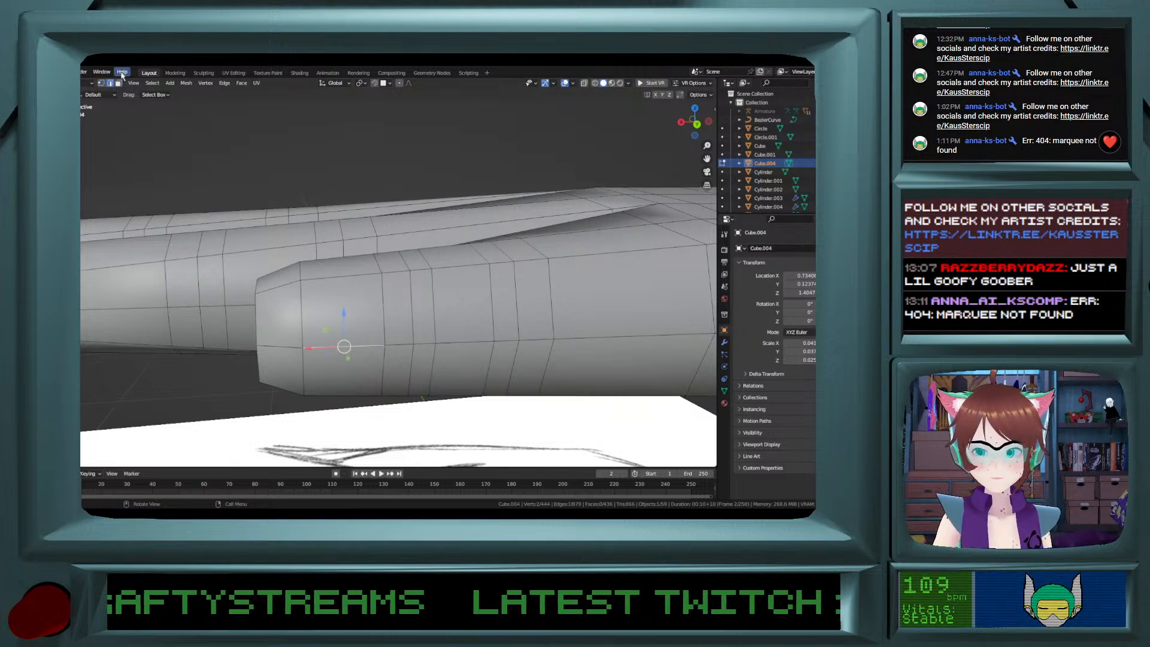
click(105, 84)
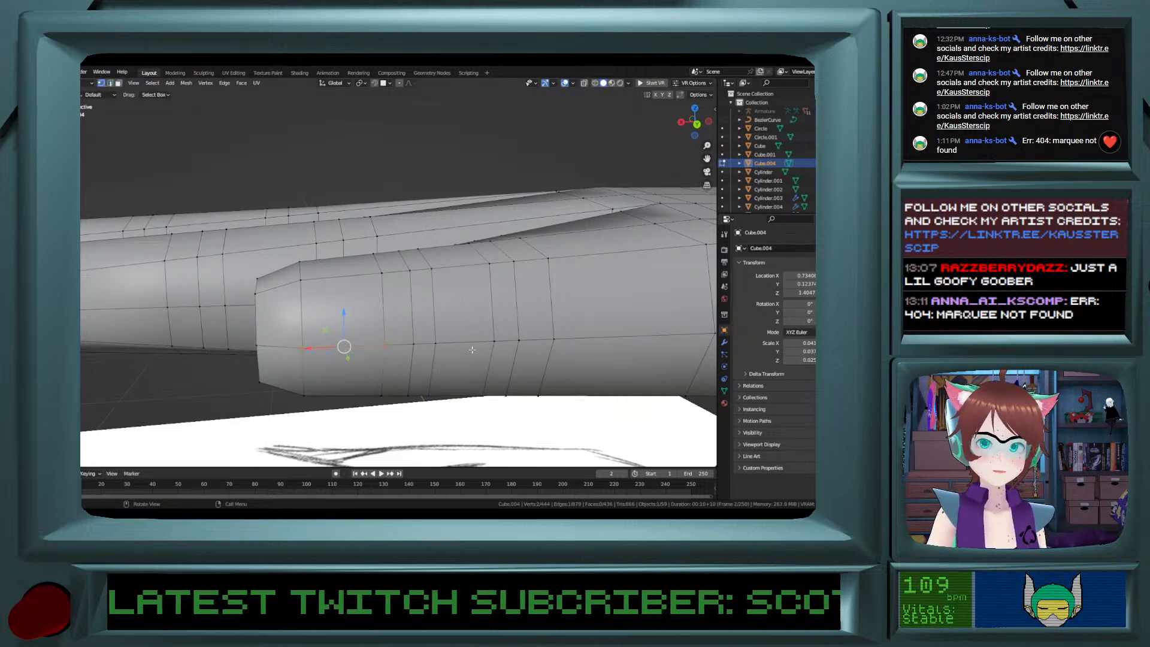
ctrl+click(435, 343)
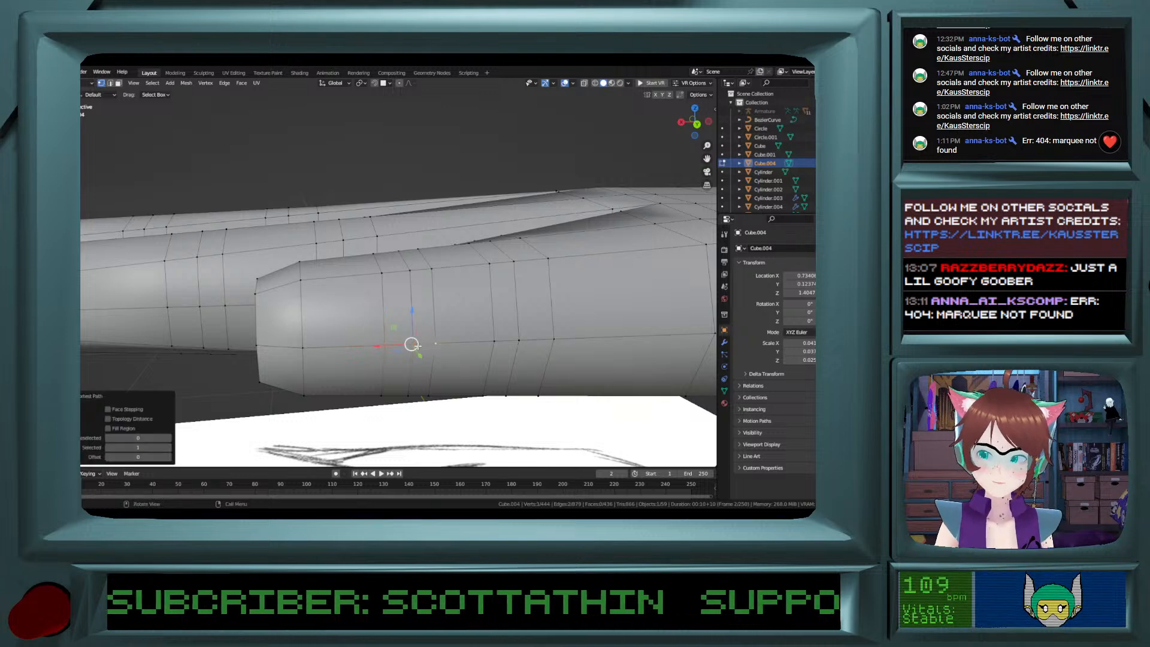
click(412, 345)
shift+click(437, 344)
key(m)
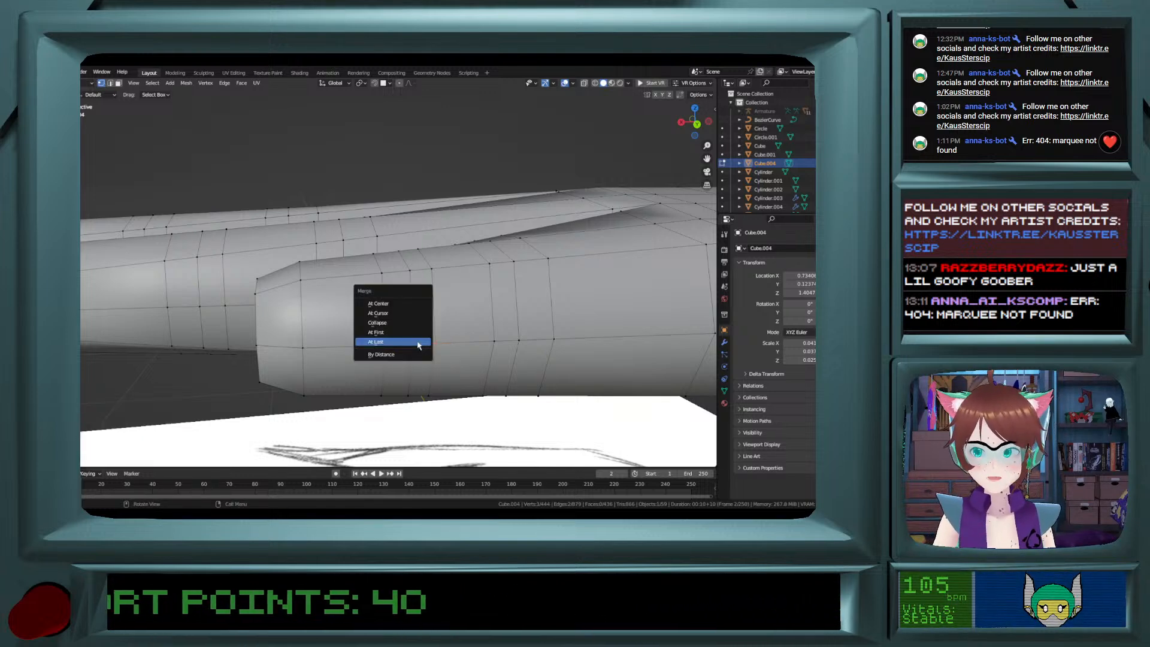
click(418, 346)
Merge the next two rows of three vertices on the underside of the little finger's fingertip joint into single middle vertices.
middle_drag(411, 342, 403, 305)
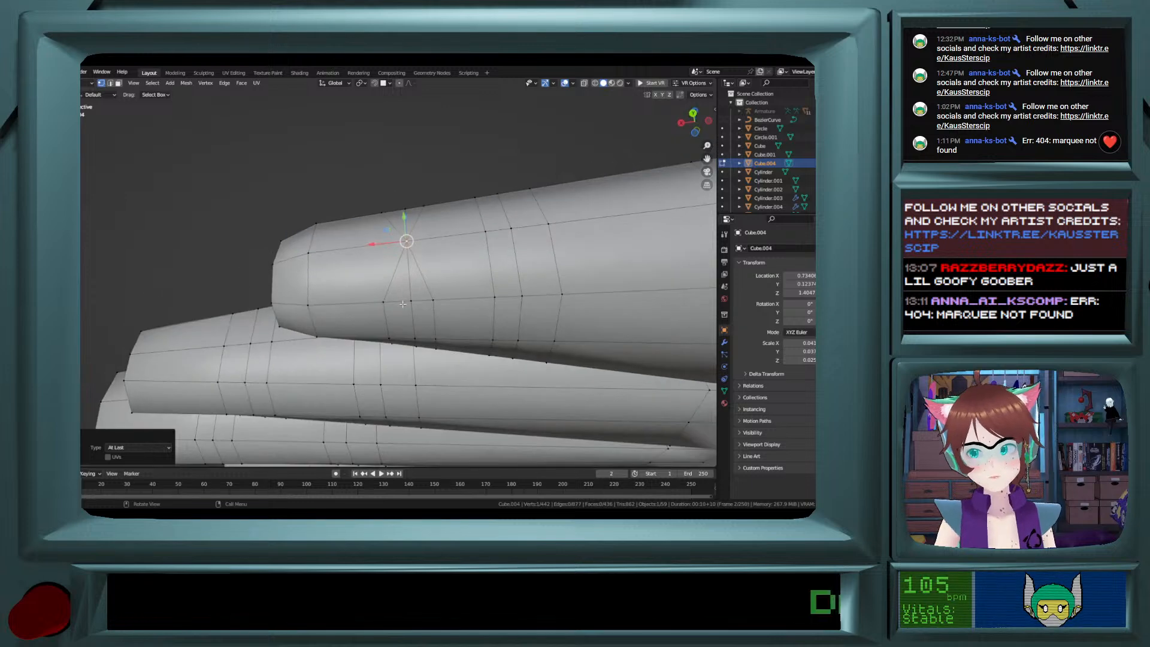
click(386, 302)
shift+click(432, 300)
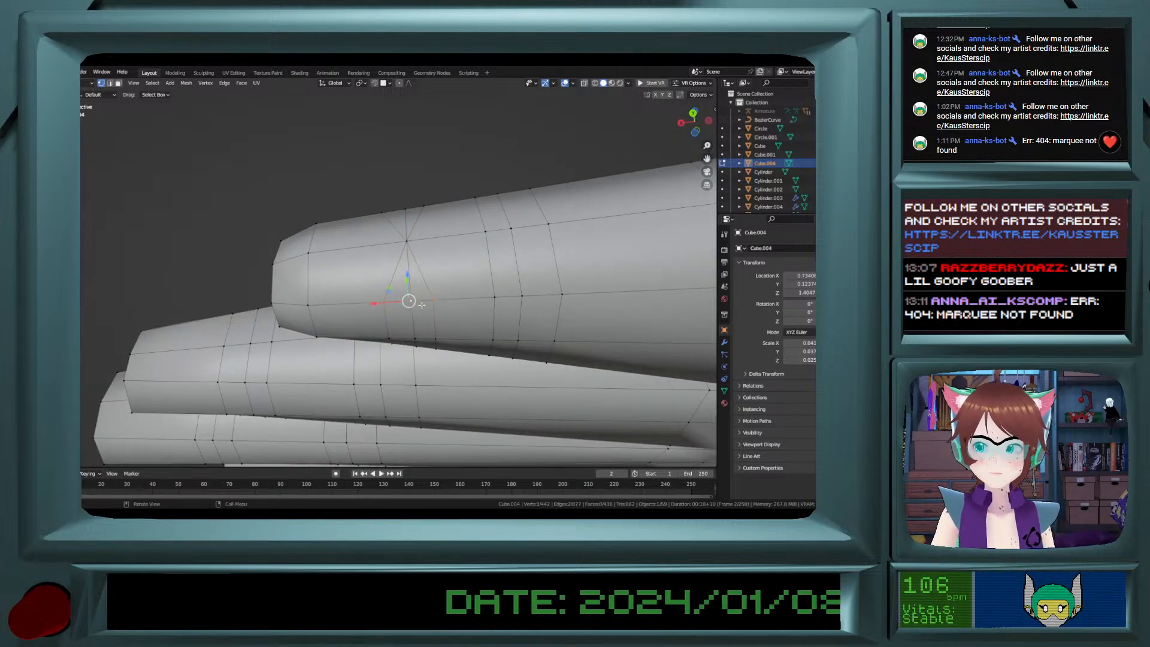
key(m)
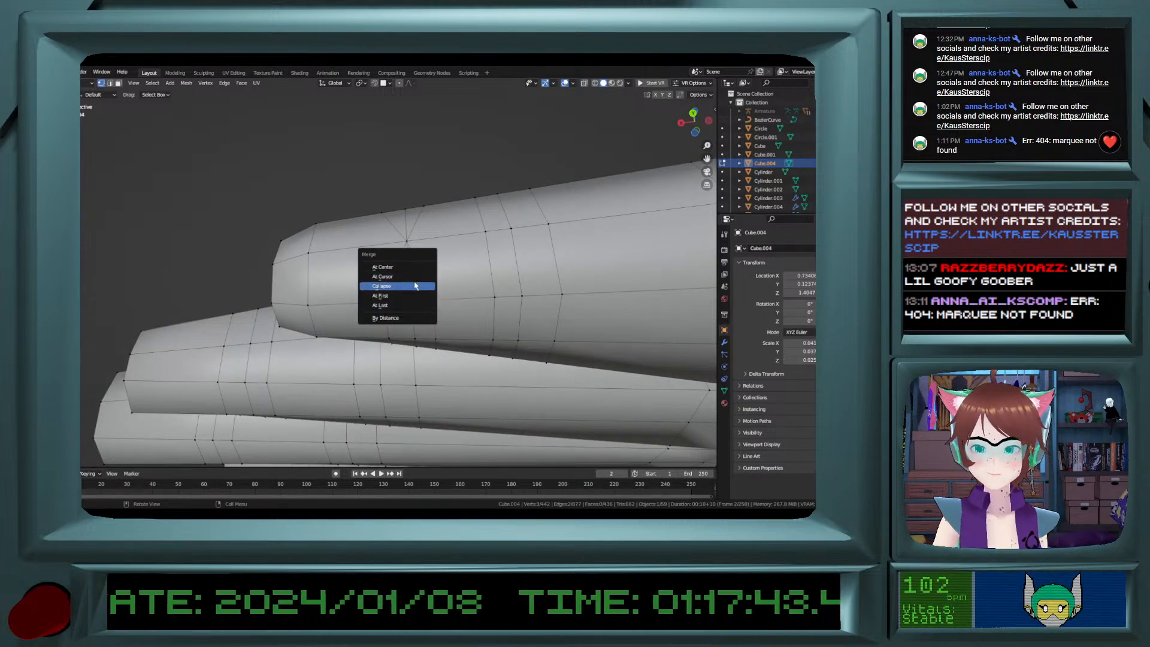
click(417, 287)
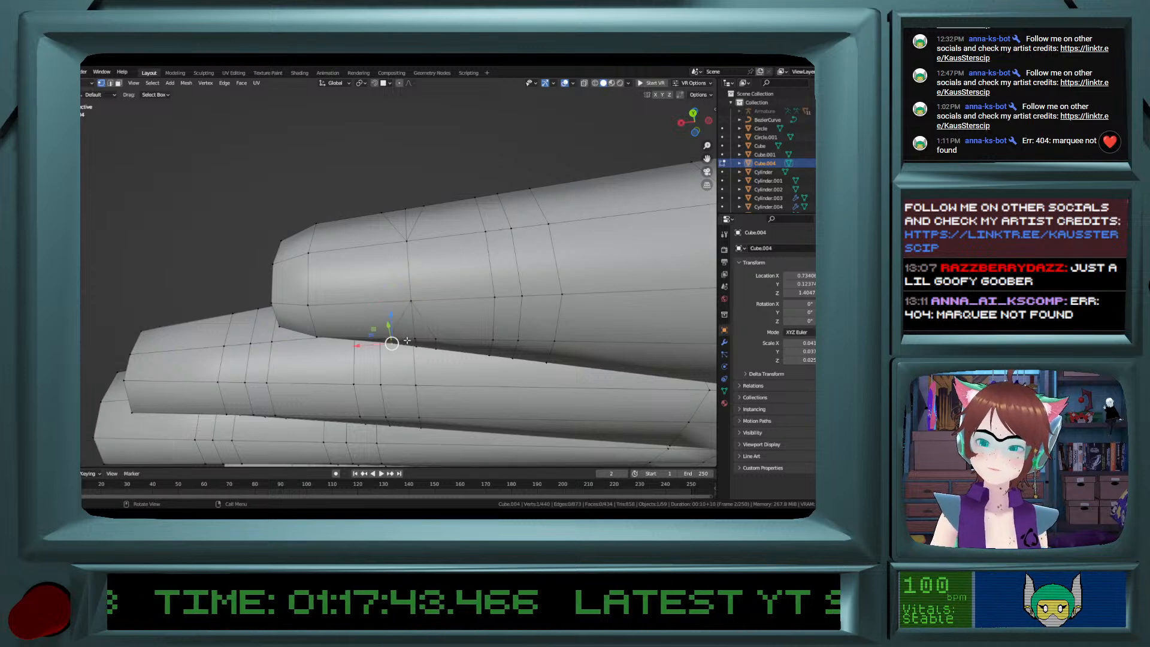
shift+click(432, 341)
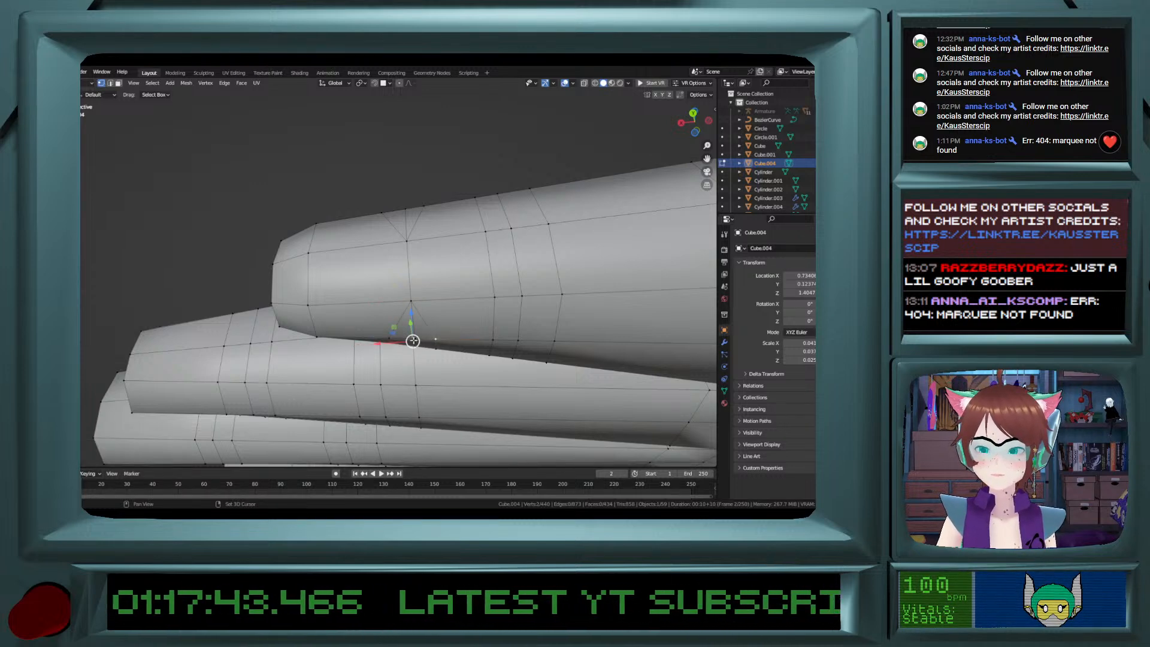
shift+click(431, 338)
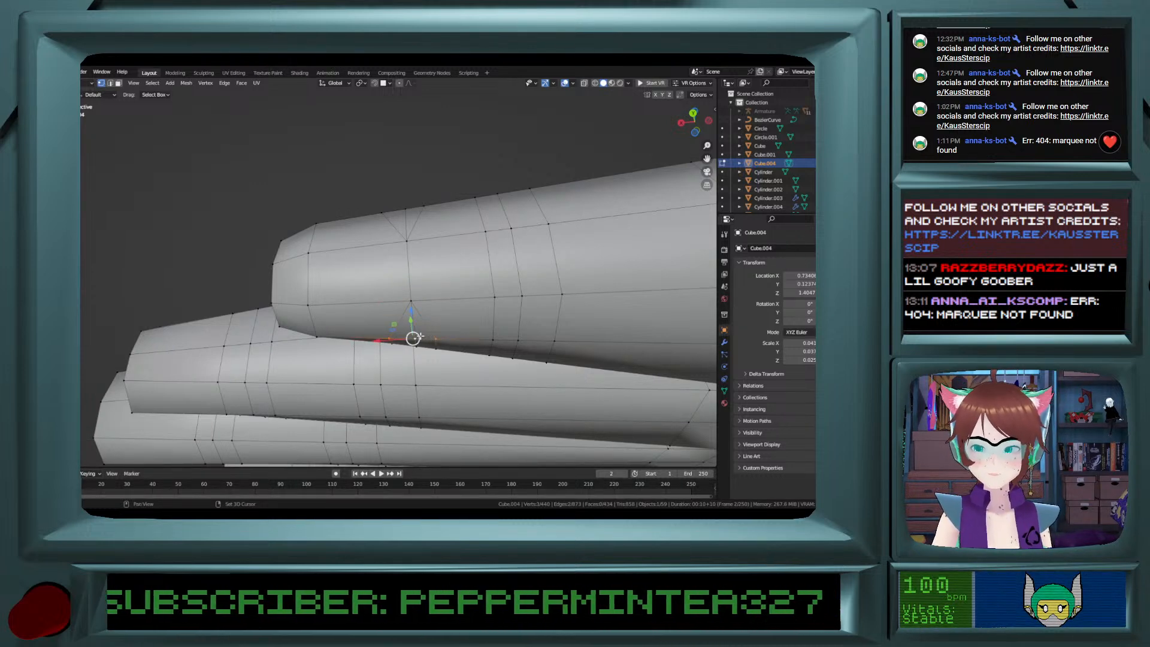
key(m)
click(421, 337)
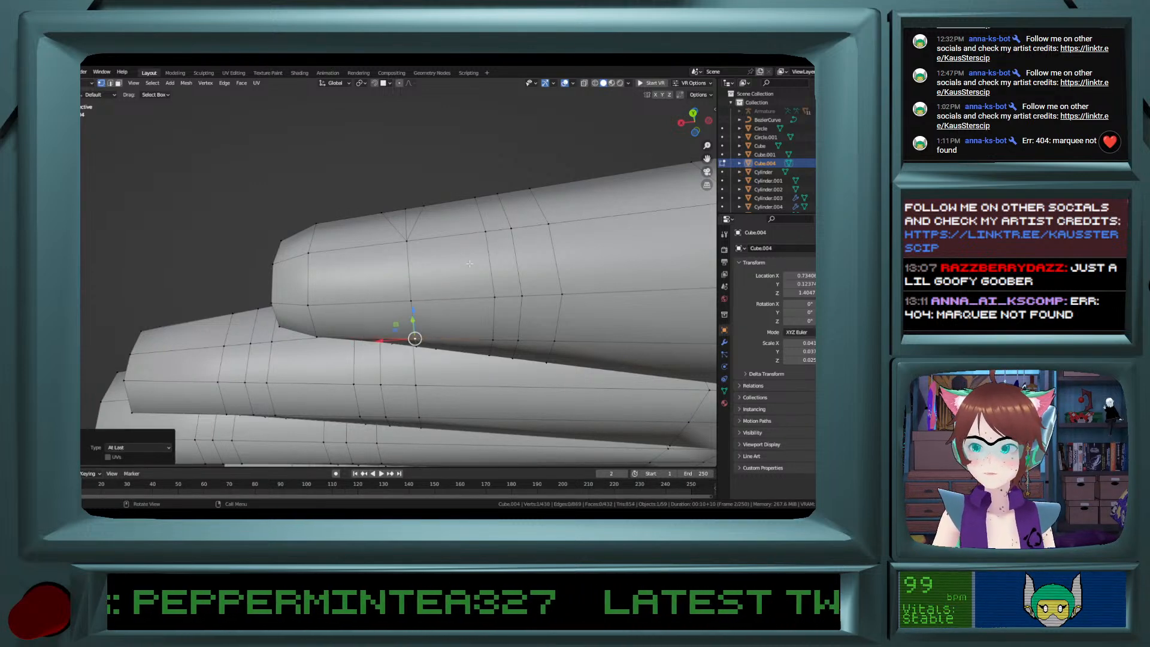
Merge the first two rows of three vertices at the little finger's middle joint, from the outer side towards the underside, at the middle ones.
click(485, 231)
mouse_move(487, 272)
middle_down()
mouse_move(491, 341)
mouse_move(493, 277)
mouse_move(526, 234)
middle_up()
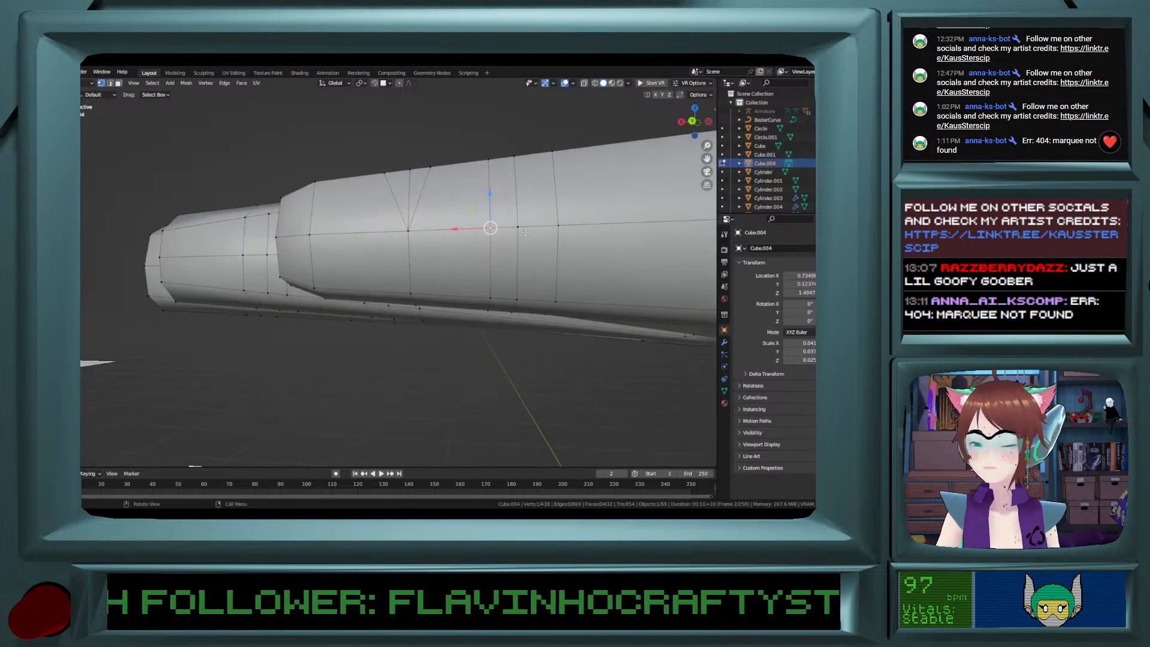
shift+click(557, 226)
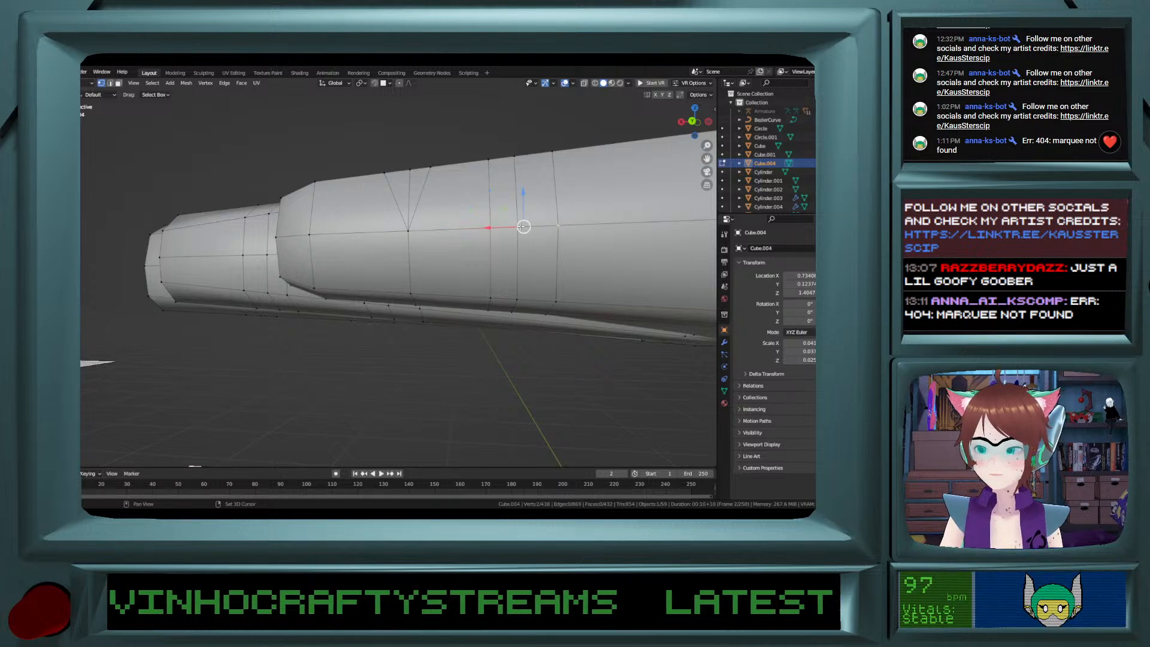
key(m)
click(488, 232)
click(490, 298)
shift+click(556, 301)
shift+click(523, 299)
key(m)
click(515, 301)
Merge the remaining underside row of three vertices at the little finger's middle joint at its middle vertex.
middle_drag(514, 297, 476, 234)
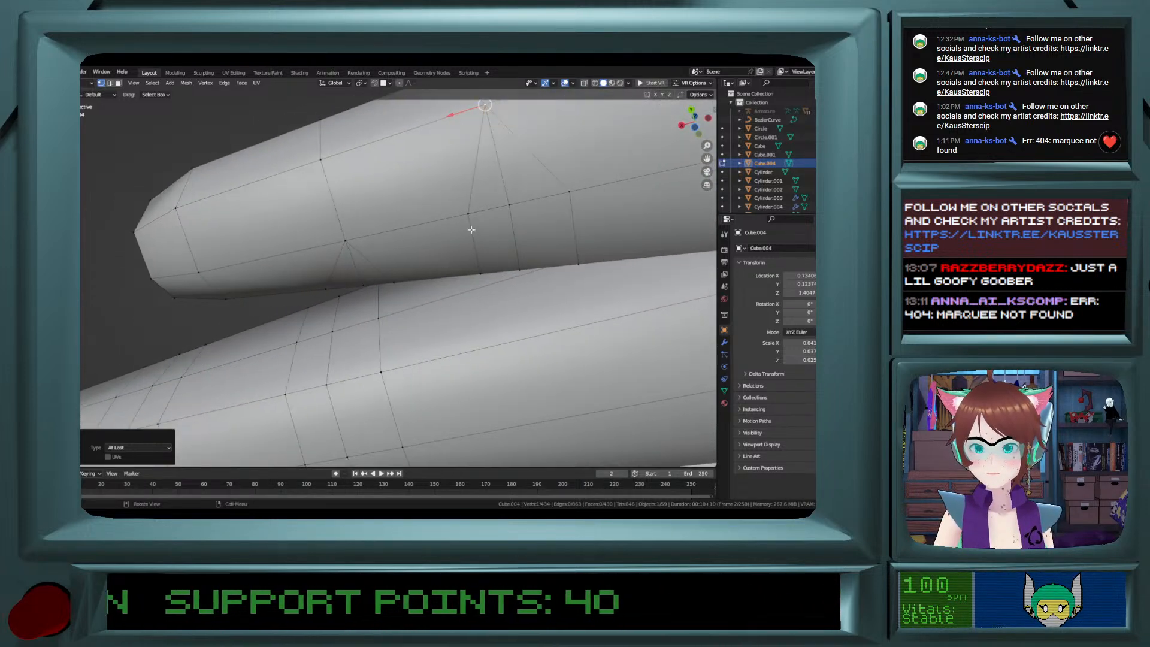
click(472, 224)
shift+click(565, 205)
shift+click(515, 214)
key(m)
click(514, 217)
middle_drag(514, 217, 506, 280)
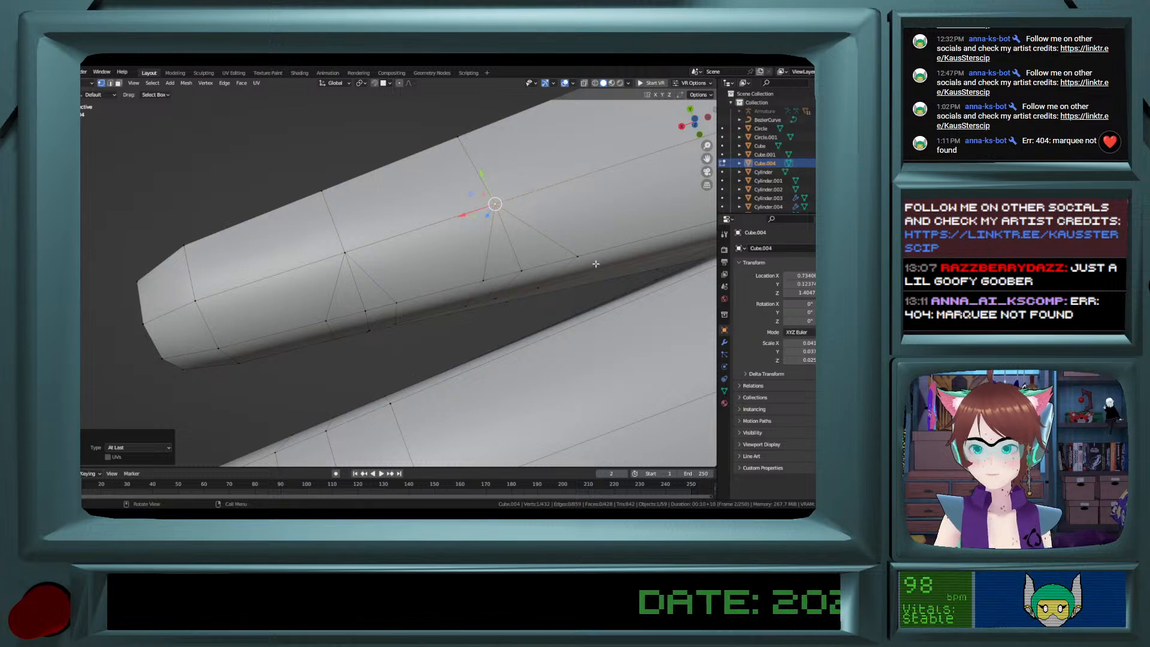
Merge two pairs of surplus vertices on the little finger's lower side, each at the last selected vertex.
click(484, 279)
shift+click(578, 257)
key(m)
click(525, 268)
click(327, 314)
shift+click(373, 311)
key(m)
click(366, 311)
Merge the next pair of surplus vertices on the little finger's inner side at the last one and clear the selection.
middle_drag(366, 312, 421, 259)
click(354, 377)
shift+click(382, 349)
shift+click(376, 351)
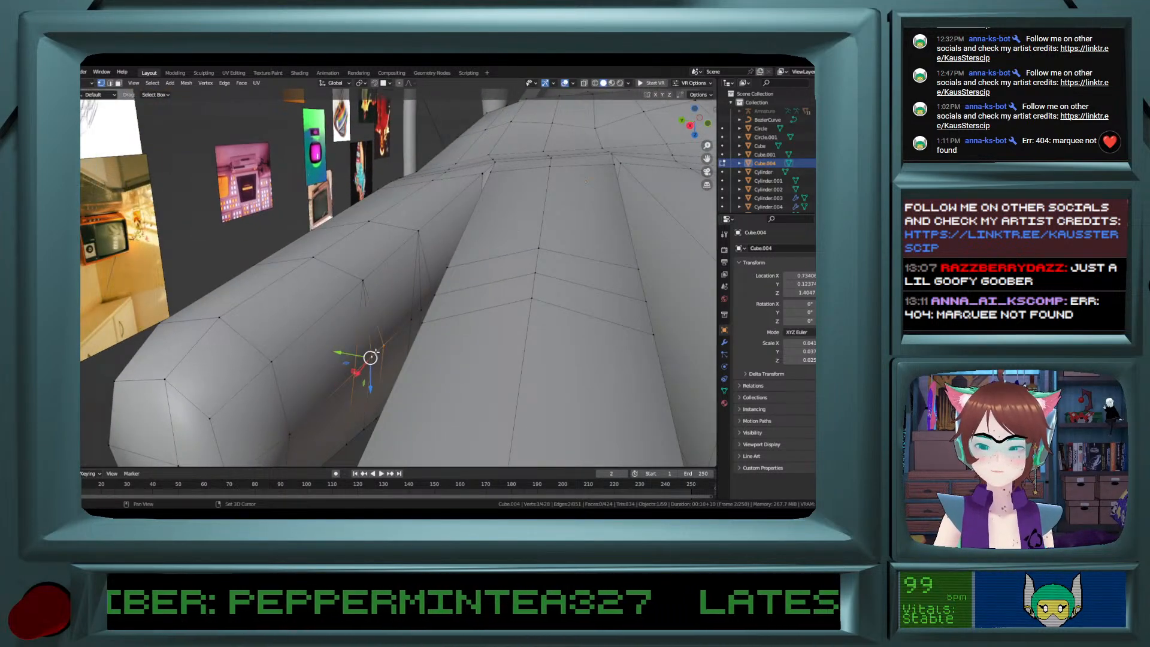
key(m)
click(374, 354)
key(alt+a)
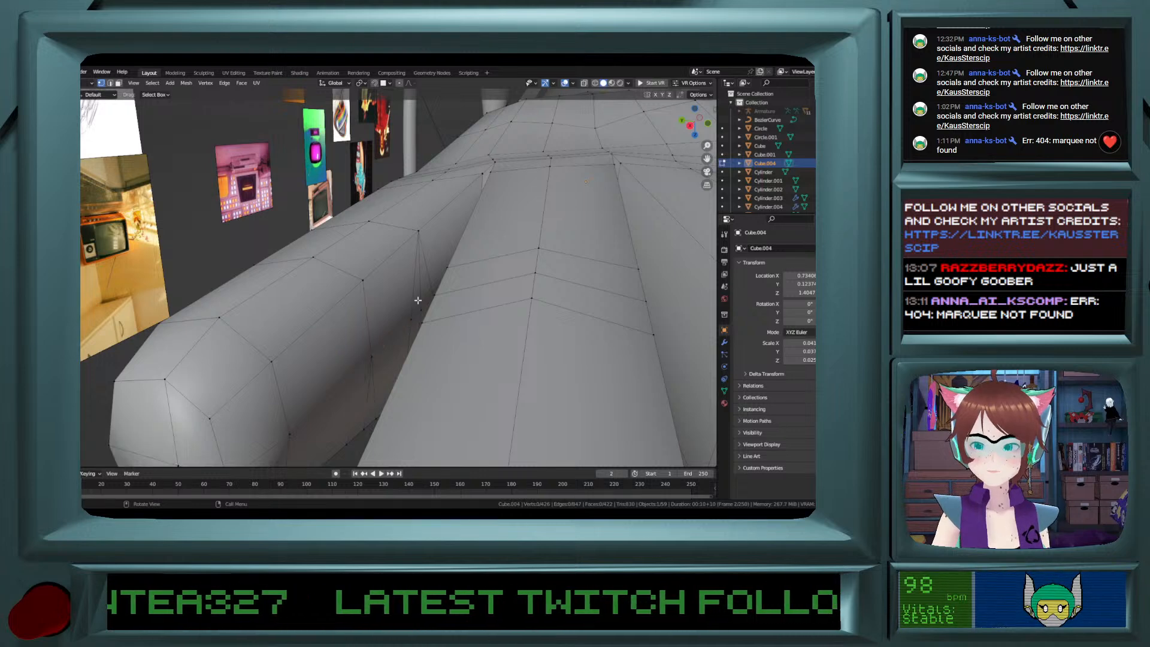
Merge the surplus joint vertices on the ring finger's side facing the little finger, each group at its last selected vertex.
middle_drag(415, 304, 422, 299)
click(411, 320)
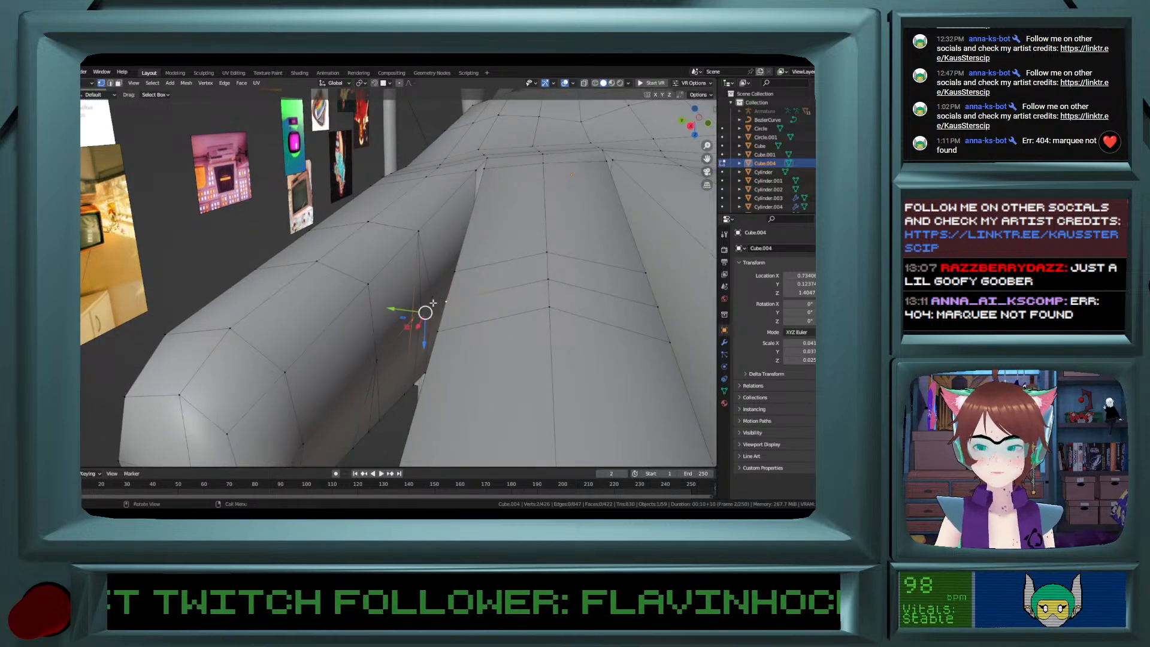
shift+click(433, 297)
key(m)
click(421, 310)
shift+click(454, 273)
shift+click(434, 308)
key(m)
key(m)
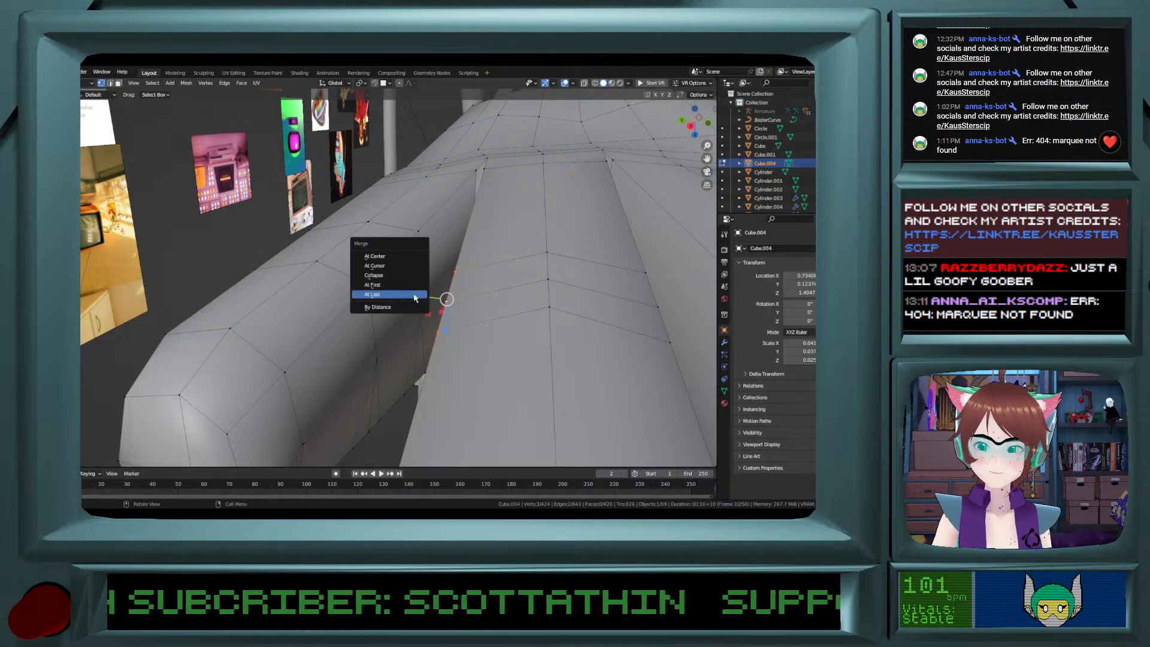
click(414, 297)
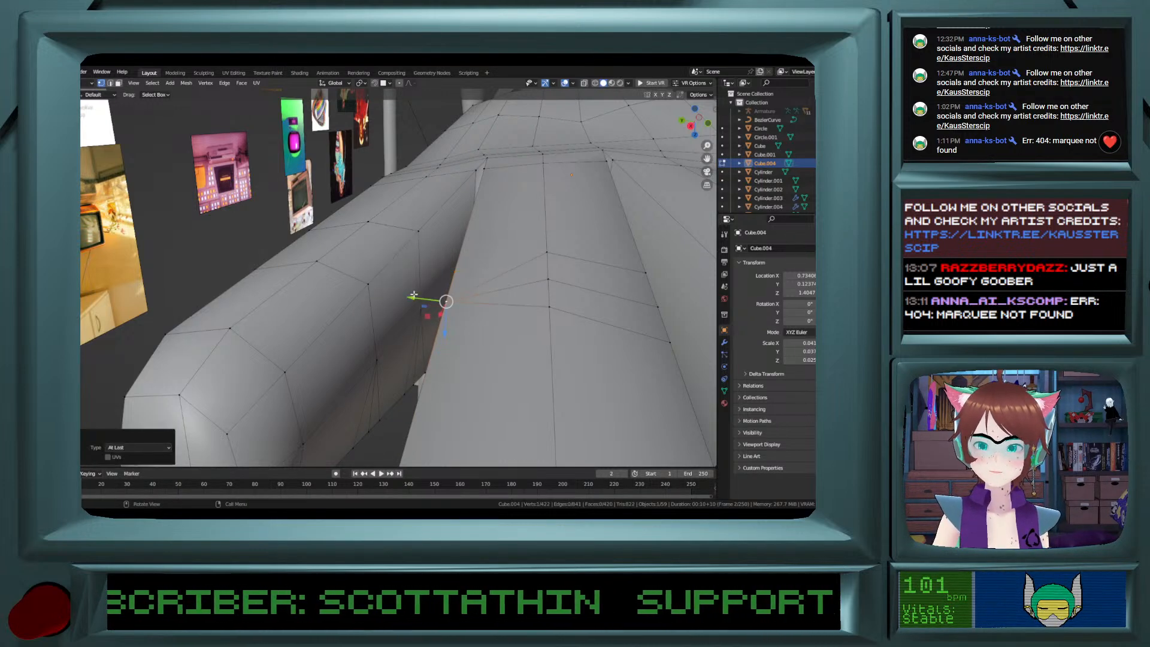
Merge the surplus joint vertices on the ring finger's top and far side at the last selected vertex of each pair.
shift+click(541, 311)
shift+click(545, 276)
key(m)
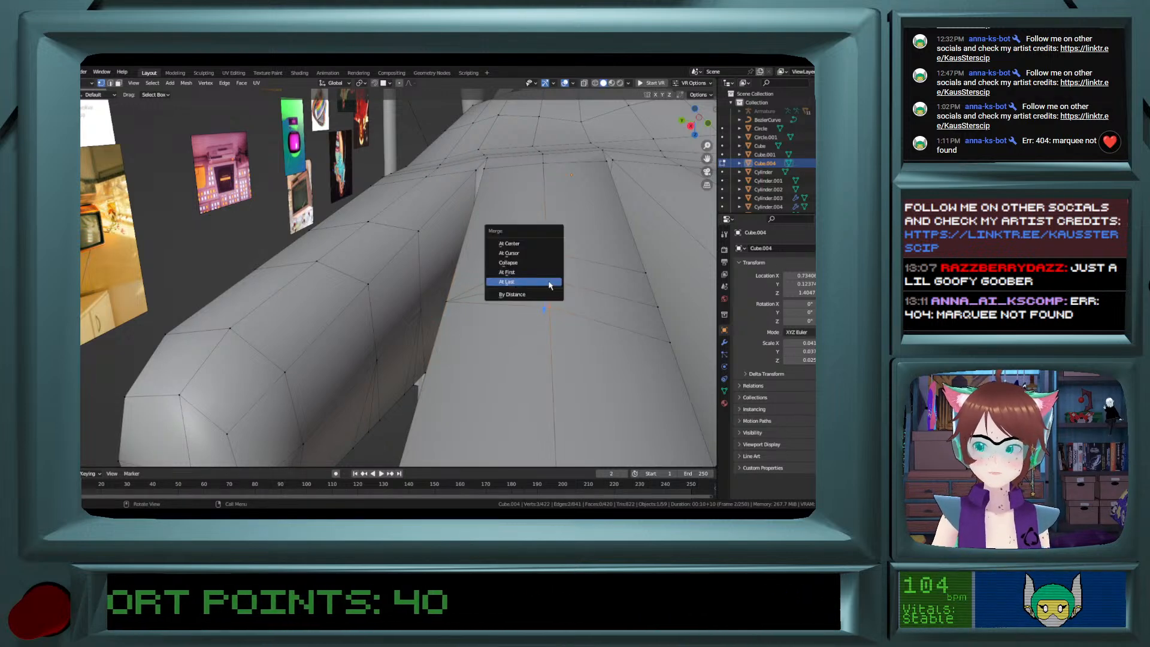
click(550, 284)
shift+click(656, 303)
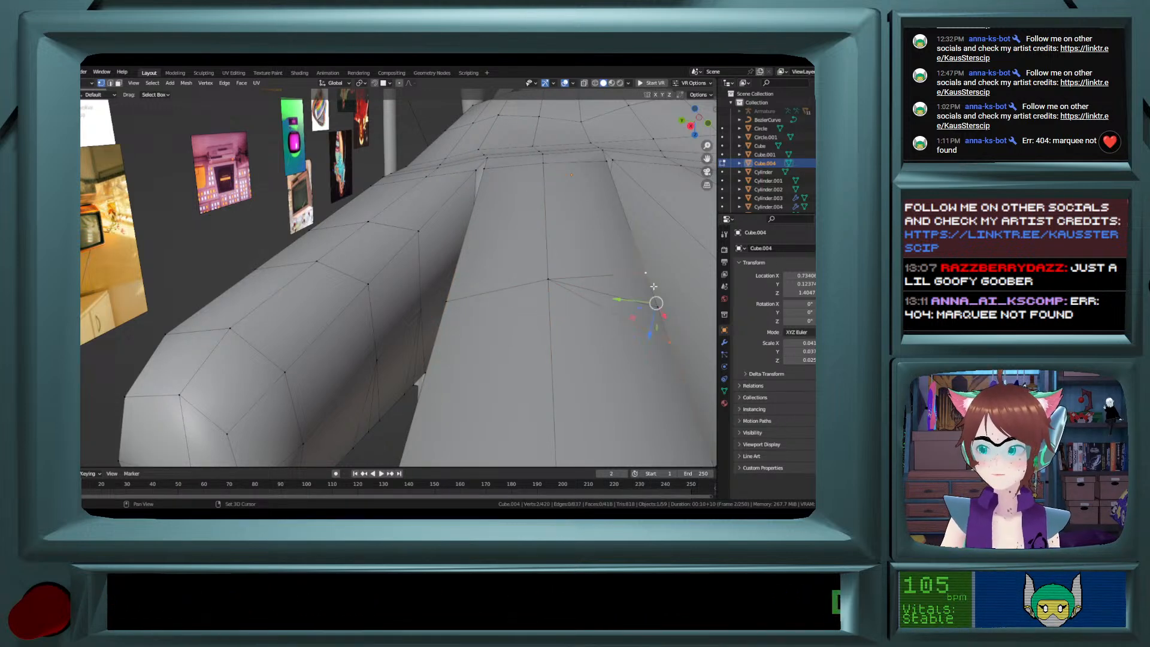
key(m)
click(658, 310)
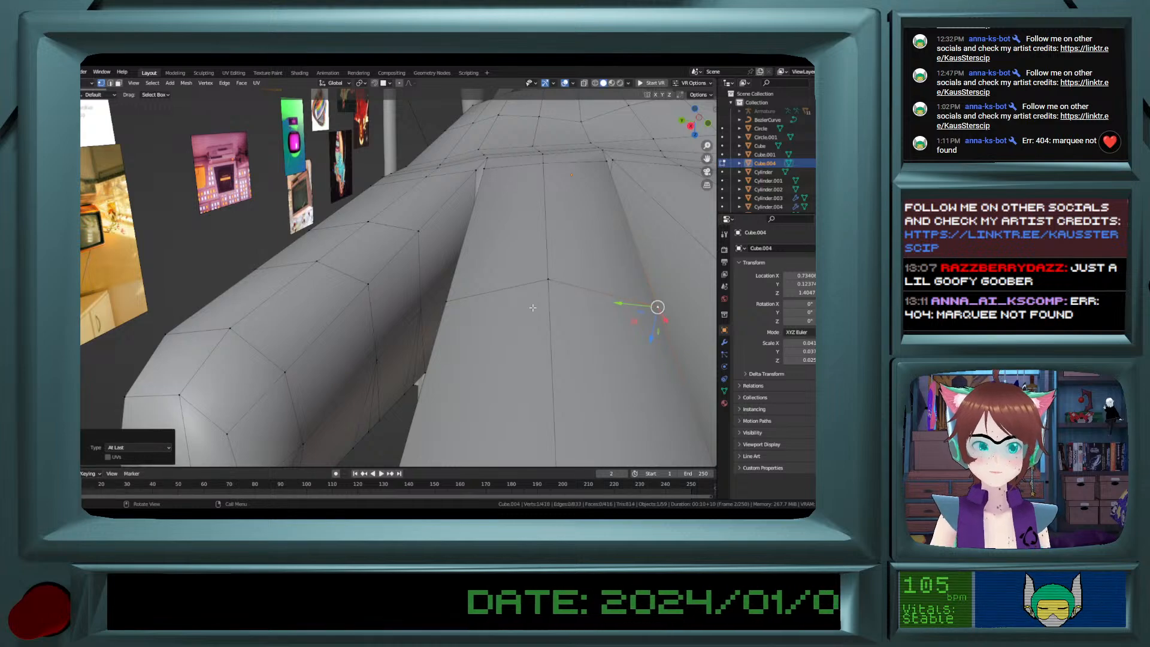
Merge the remaining pair of surplus joint vertices on the ring finger's side at the last selected vertex.
middle_drag(657, 310, 567, 303)
middle_drag(398, 459, 399, 427)
click(489, 375)
click(441, 395)
mouse_move(378, 334)
middle_down()
mouse_move(450, 286)
mouse_move(361, 348)
middle_up()
key(m)
click(391, 332)
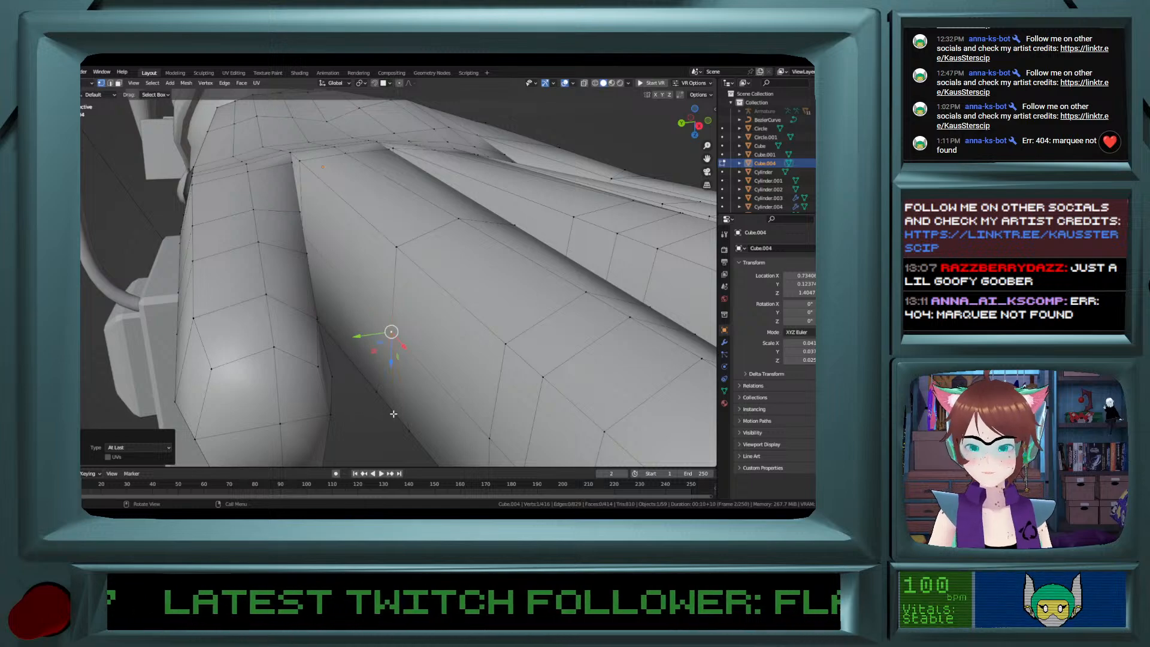
Extrude the ring finger's end face outward by about 0.003 m and scale it down to round the fingertip.
mouse_move(460, 378)
middle_down()
mouse_move(401, 281)
mouse_move(441, 282)
mouse_move(378, 324)
mouse_move(438, 305)
mouse_move(497, 366)
mouse_move(511, 275)
mouse_move(544, 244)
mouse_move(541, 254)
mouse_move(587, 241)
mouse_move(499, 279)
middle_up()
scroll(377, 323, down, 1)
scroll(374, 320, up, 1)
scroll(539, 254, up, 4)
click(435, 238)
shift+click(460, 206)
shift+click(479, 259)
shift+click(456, 264)
shift+click(428, 276)
shift+click(430, 314)
shift+click(451, 324)
key(e)
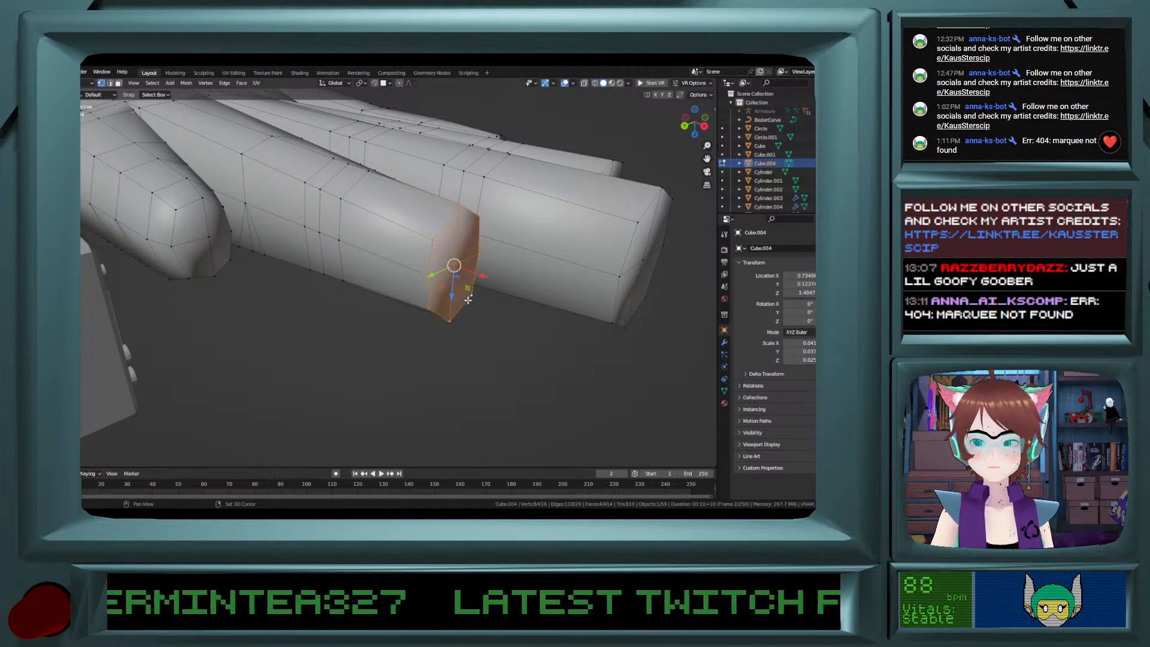
click(543, 302)
key(s)
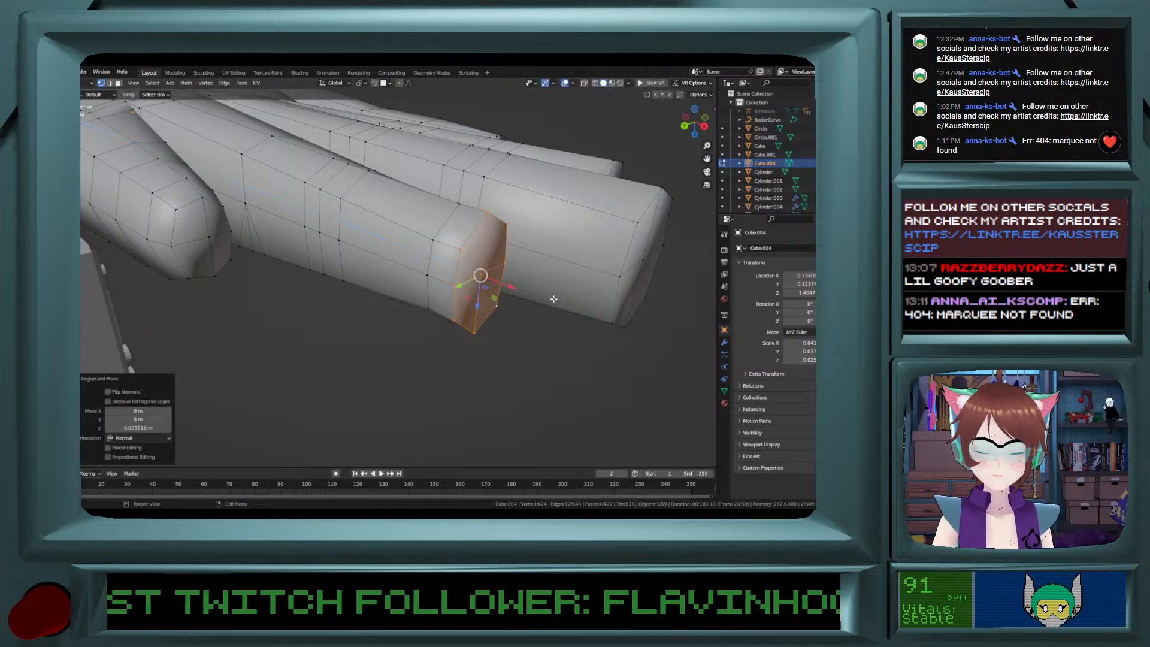
click(541, 305)
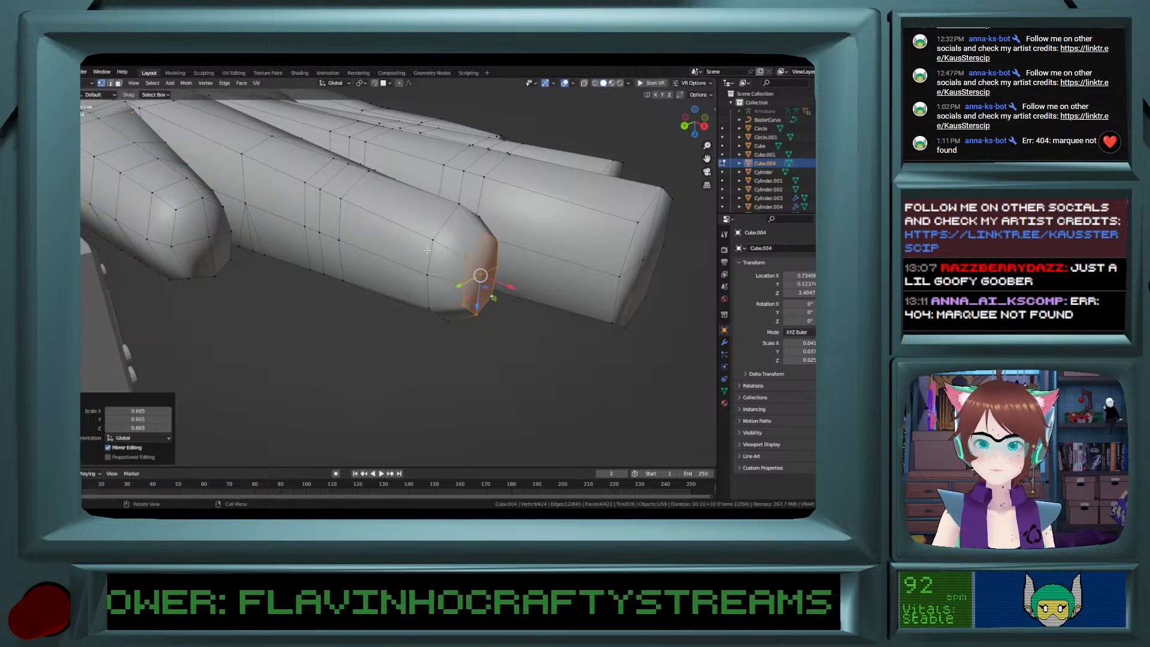
Select the short vertex path across the joint loops on the ring finger's side.
click(305, 227)
ctrl+click(338, 241)
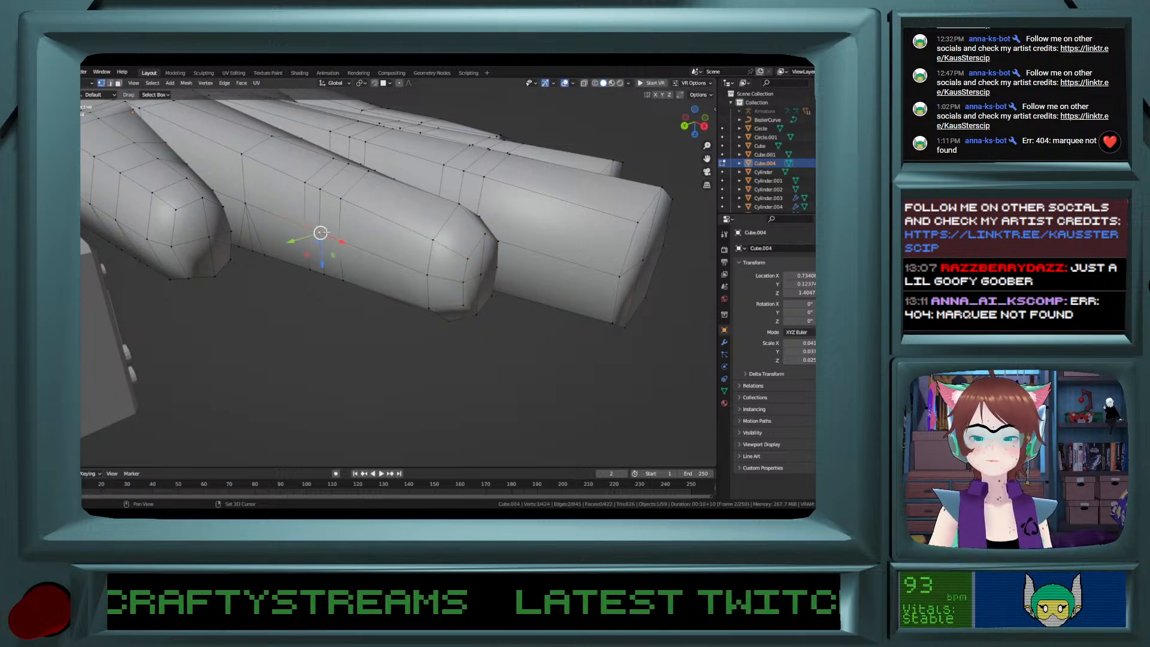
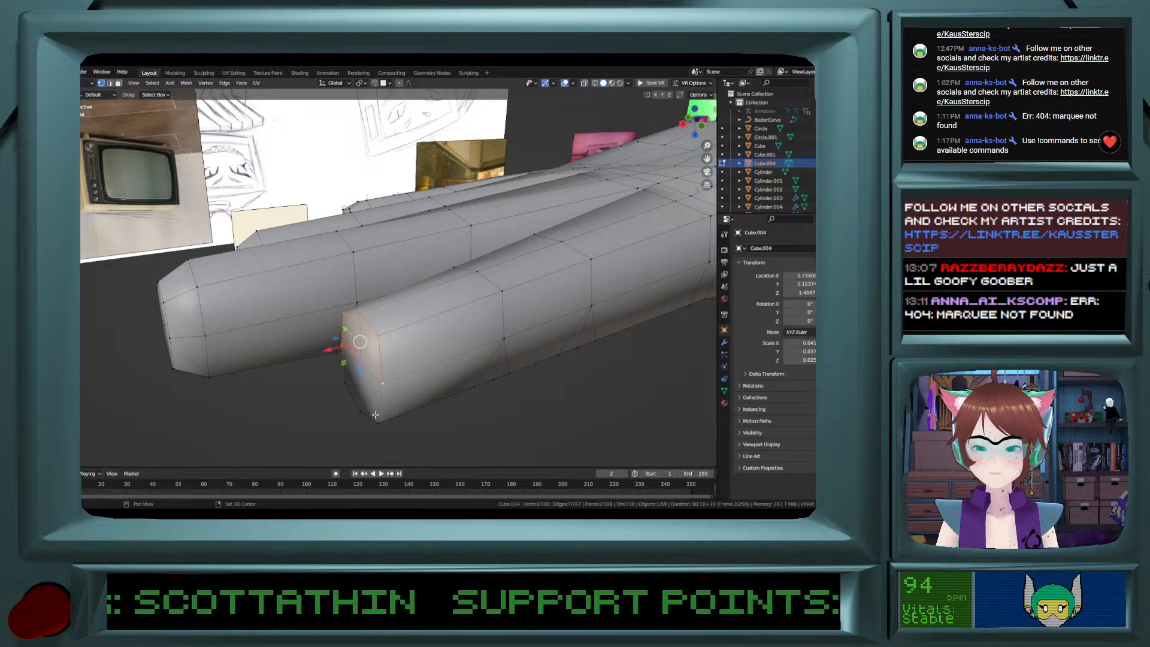
Extrude the index finger's end face outward by about 0.003 m and scale it down to round the fingertip.
shift+click(360, 412)
shift+click(346, 384)
key(e)
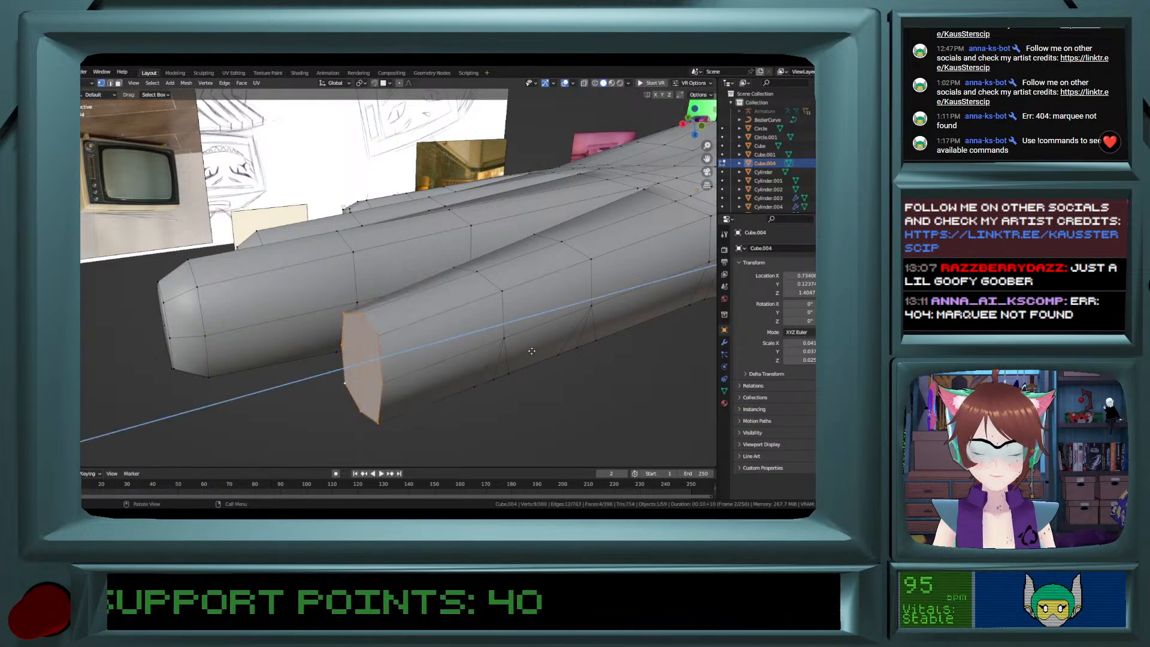
click(506, 355)
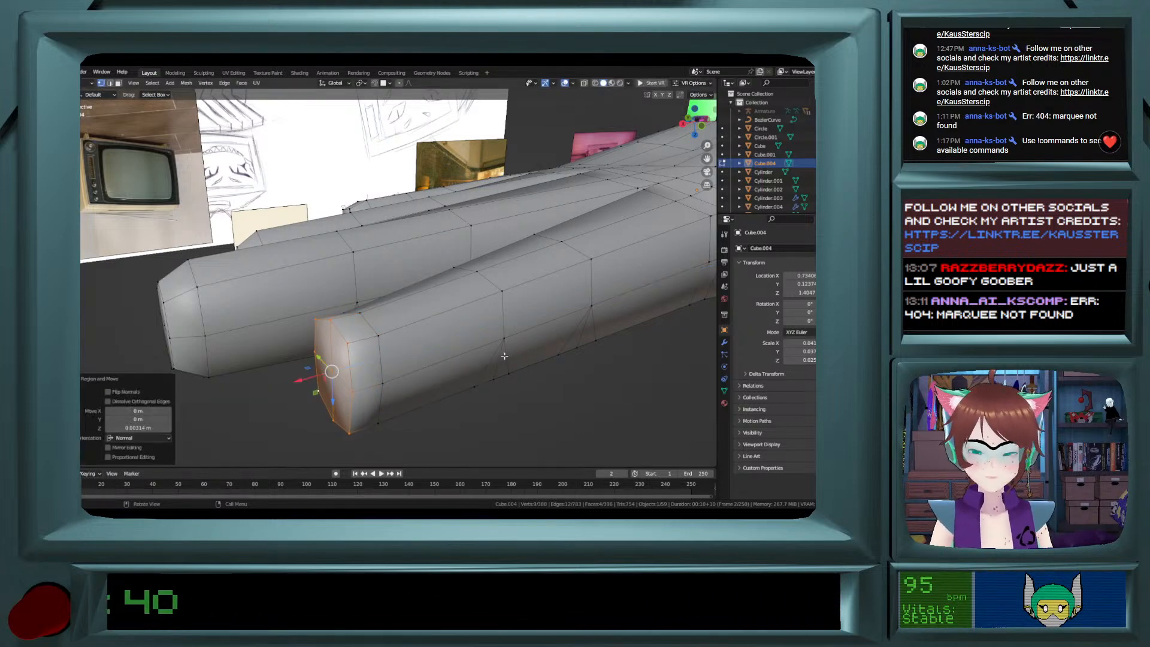
key(s)
click(476, 362)
Select the vertex row running across the back of the hand at the finger bases and raise it slightly.
middle_drag(477, 363, 528, 383)
middle_drag(360, 336, 423, 297)
mouse_move(162, 299)
shift+middle_down()
mouse_move(354, 305)
mouse_move(329, 274)
mouse_move(227, 278)
mouse_move(255, 280)
mouse_move(243, 292)
mouse_move(336, 295)
shift+middle_up()
click(328, 287)
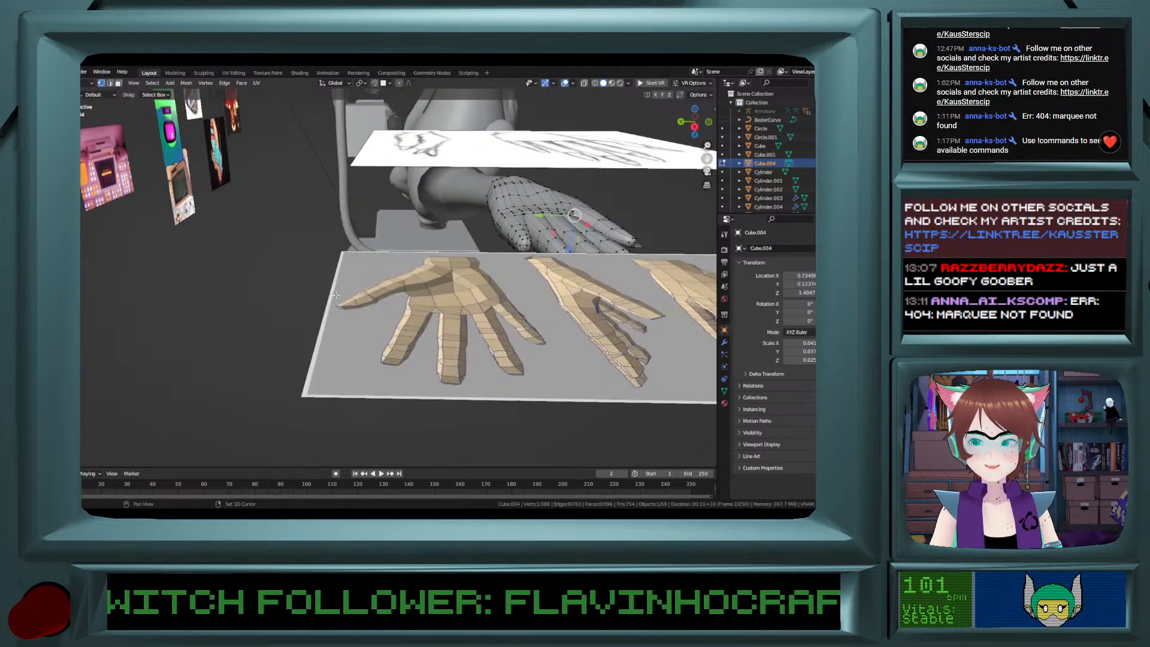
ctrl+scroll(336, 295, up, 6)
scroll(337, 295, up, 2)
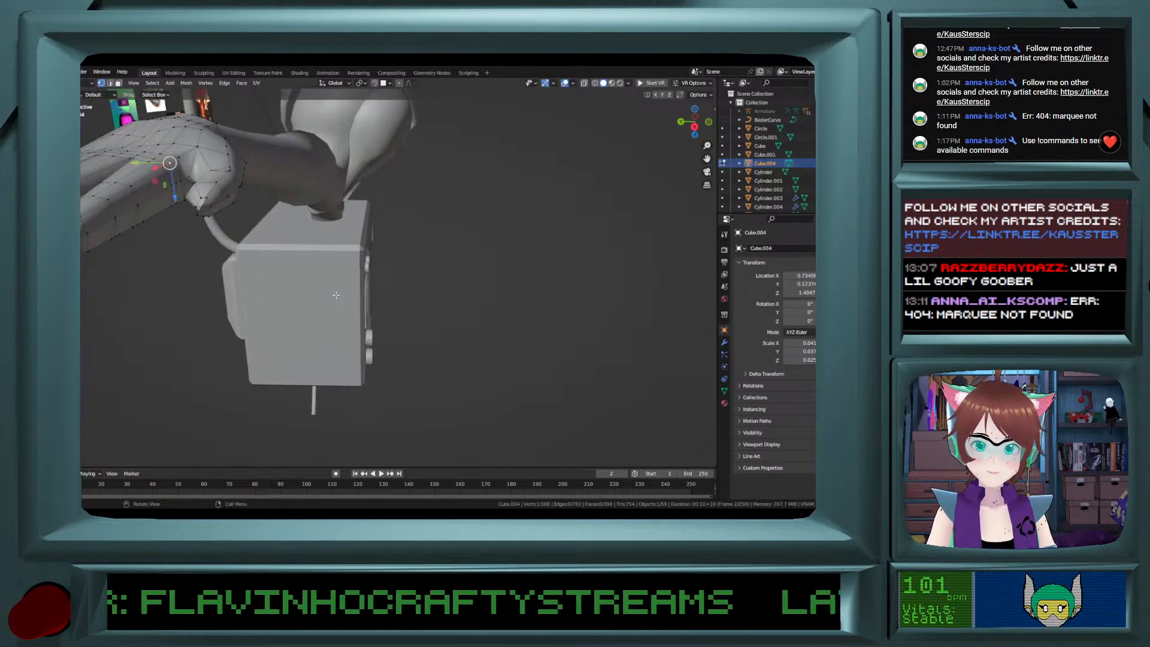
scroll(336, 294, up, 2)
ctrl+scroll(336, 294, down, 4)
ctrl+scroll(337, 295, down, 4)
shift+scroll(336, 295, up, 5)
shift+scroll(336, 295, down, 3)
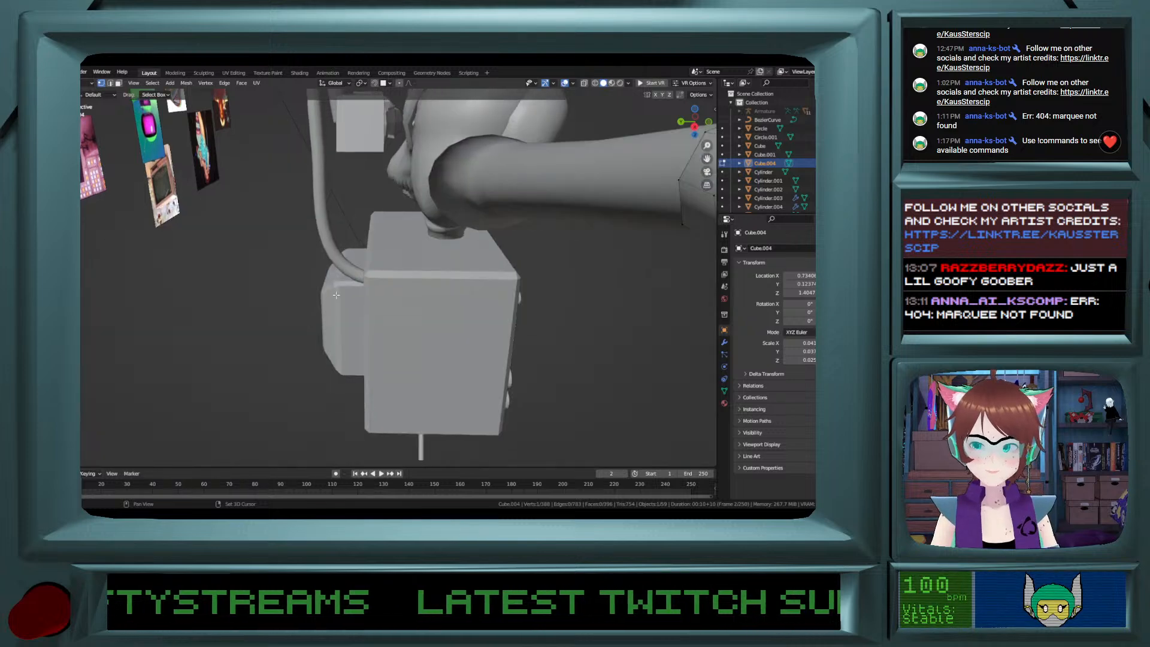
ctrl+scroll(336, 295, up, 3)
ctrl+scroll(336, 294, up, 5)
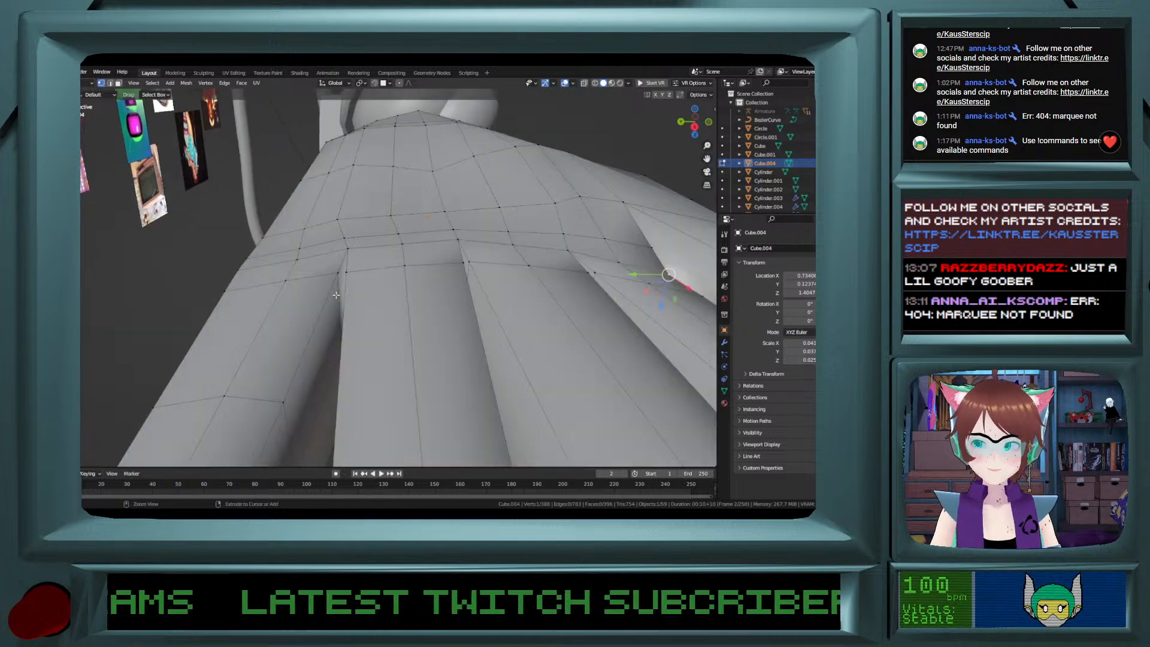
ctrl+click(238, 270)
drag(453, 275, 454, 264)
Lower the outer end vertex of the knuckle row and shift the webbing vertices between the fingers back toward the palm.
click(237, 261)
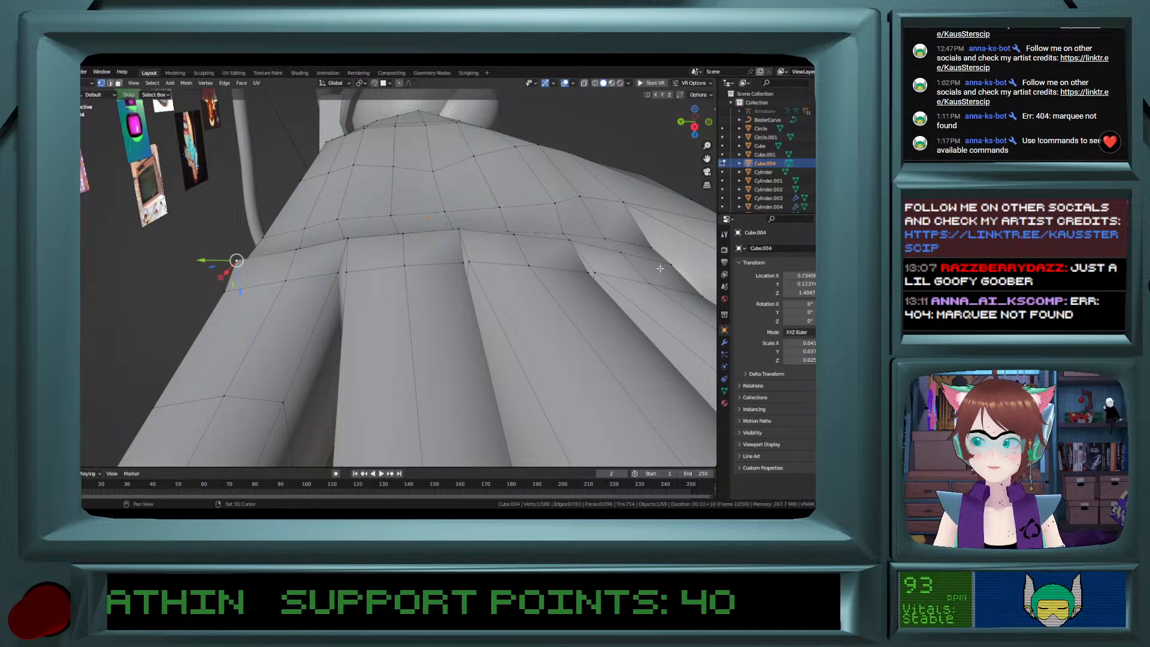
drag(241, 292, 241, 303)
mouse_move(386, 290)
middle_down()
mouse_move(441, 291)
mouse_move(497, 273)
mouse_move(416, 290)
mouse_move(377, 372)
mouse_move(351, 309)
middle_up()
mouse_move(347, 374)
shift+middle_down()
mouse_move(356, 261)
mouse_move(314, 242)
shift+middle_up()
shift+click(268, 324)
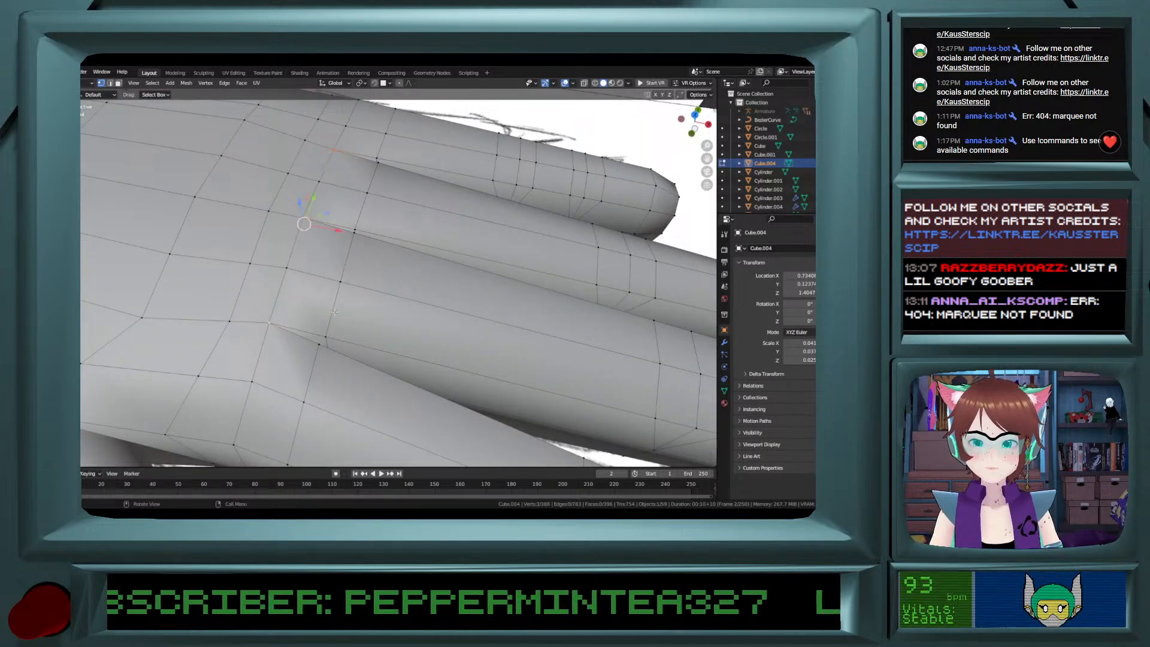
drag(328, 228, 302, 229)
Nudge the webbing vertices at the finger bases to refine their height and position.
middle_drag(314, 236, 281, 361)
shift+click(262, 365)
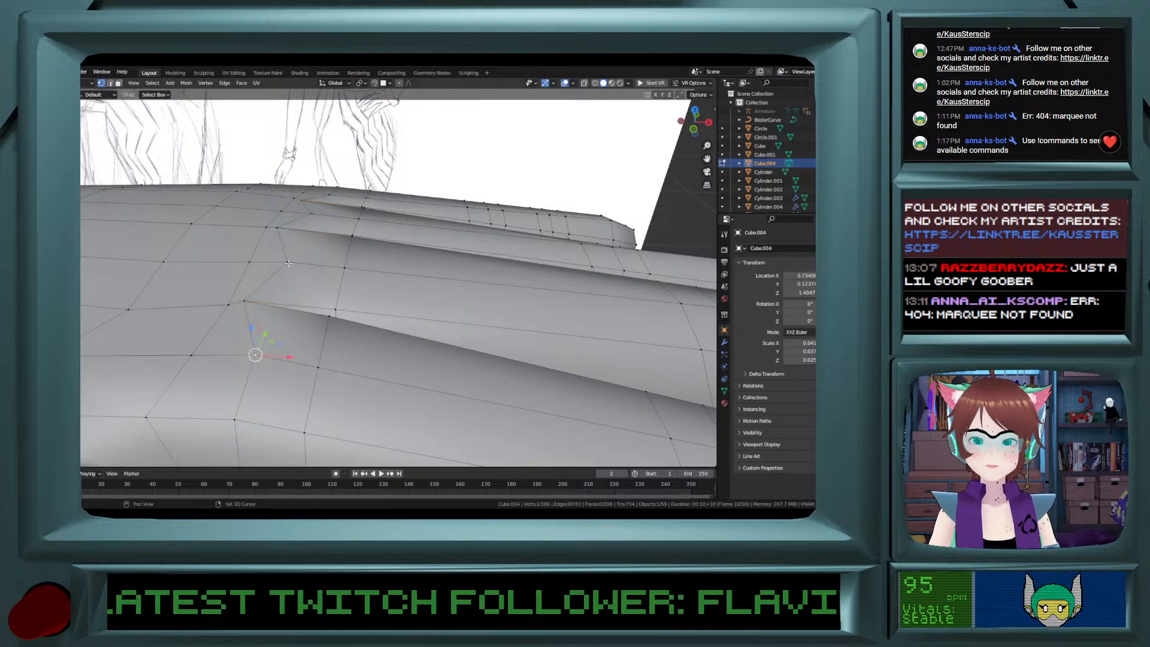
drag(305, 229, 305, 222)
middle_drag(305, 221, 393, 244)
drag(402, 231, 403, 234)
middle_drag(403, 233, 279, 432)
Select the vertex line along the index finger's side facing the middle finger, exclude the fingertip vertices, and move it inward along Y.
click(284, 314)
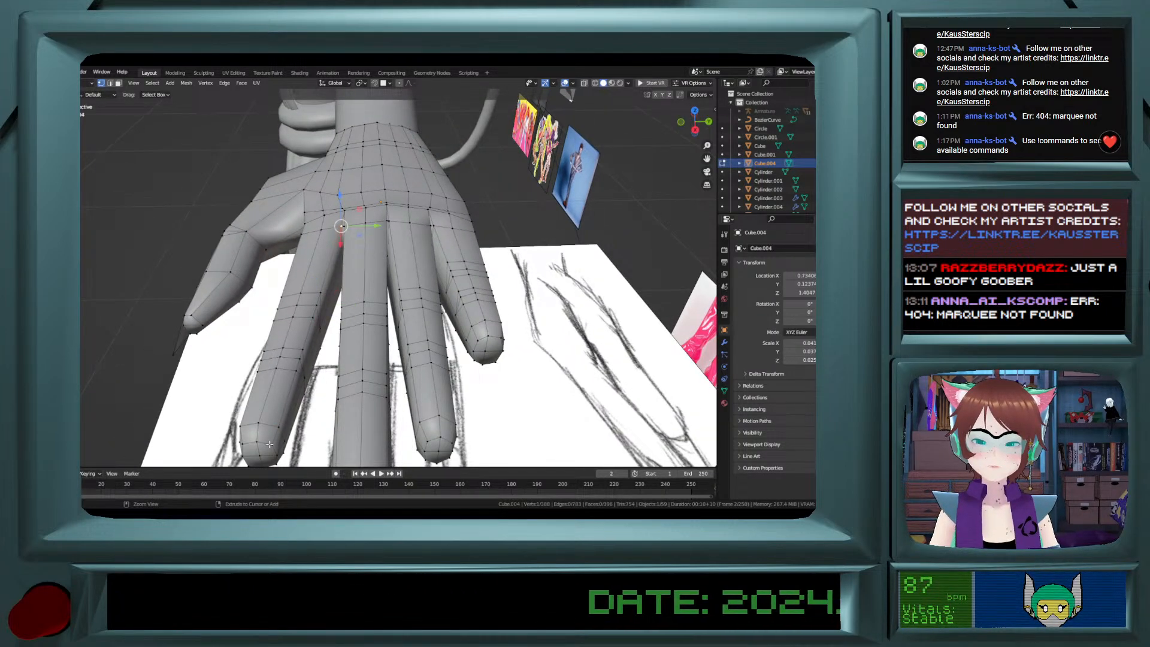
ctrl+click(269, 444)
drag(343, 331, 332, 335)
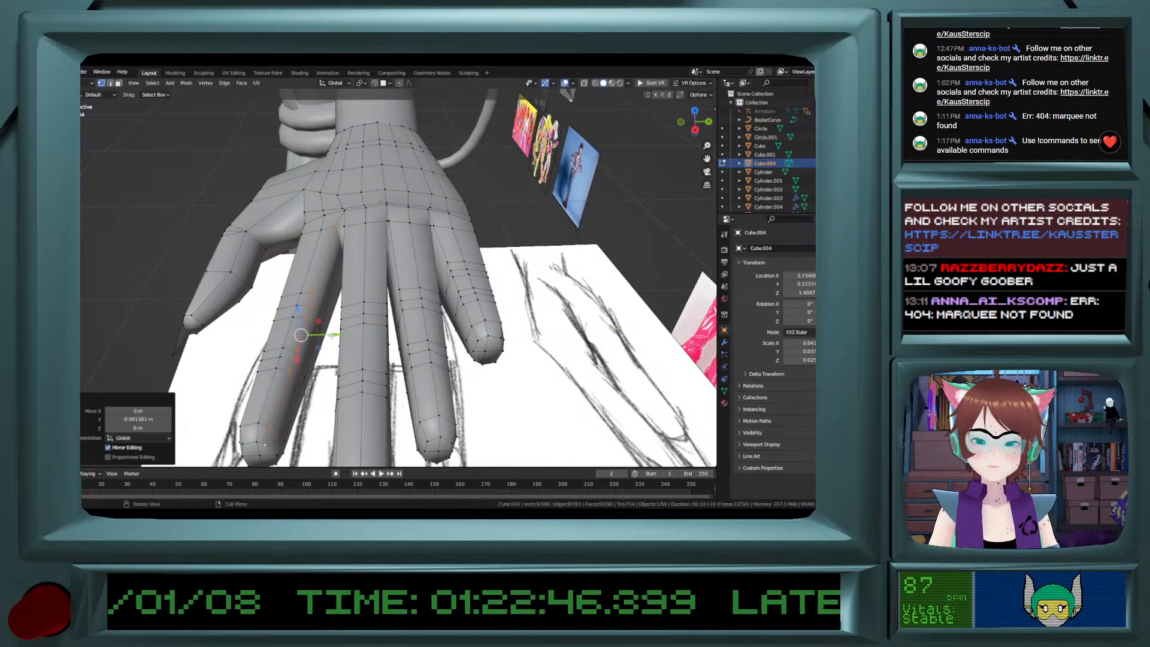
key(ctrl+z)
shift+click(280, 429)
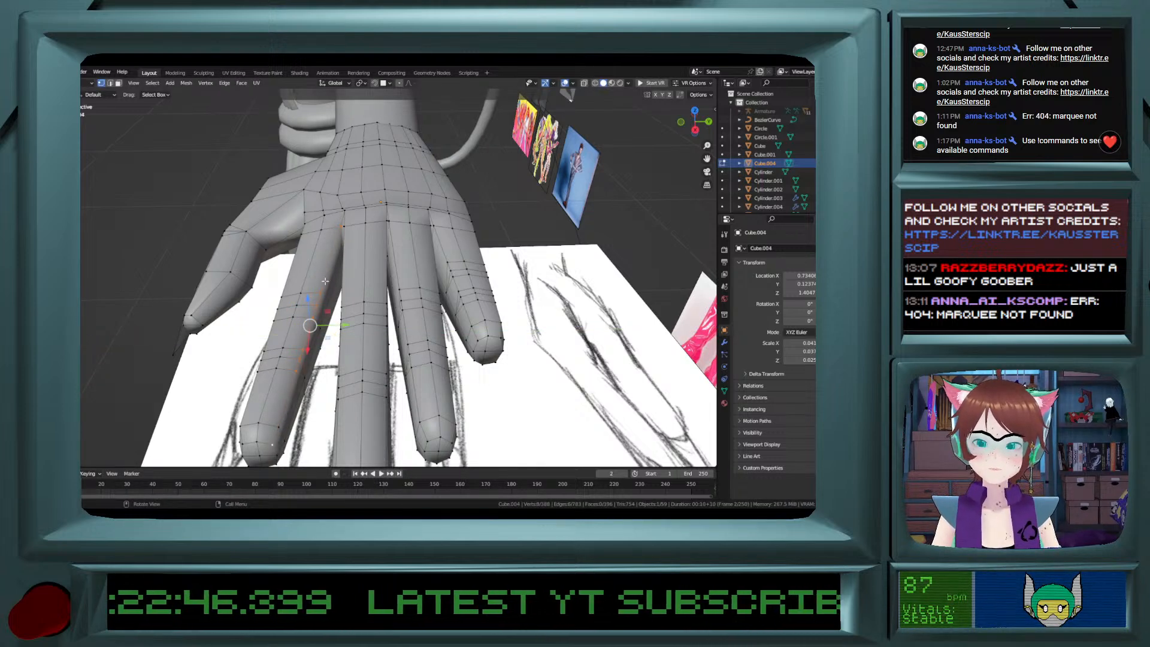
shift+click(270, 449)
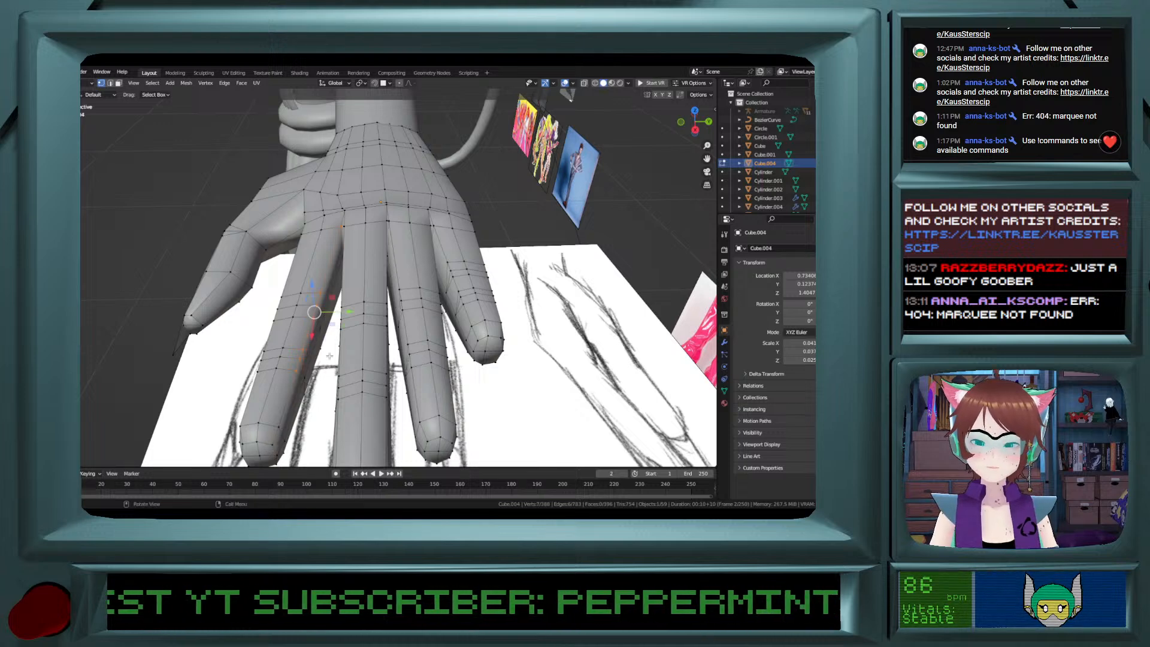
drag(339, 312, 334, 308)
click(280, 428)
shift+click(272, 444)
drag(305, 439, 299, 439)
key(ctrl+z)
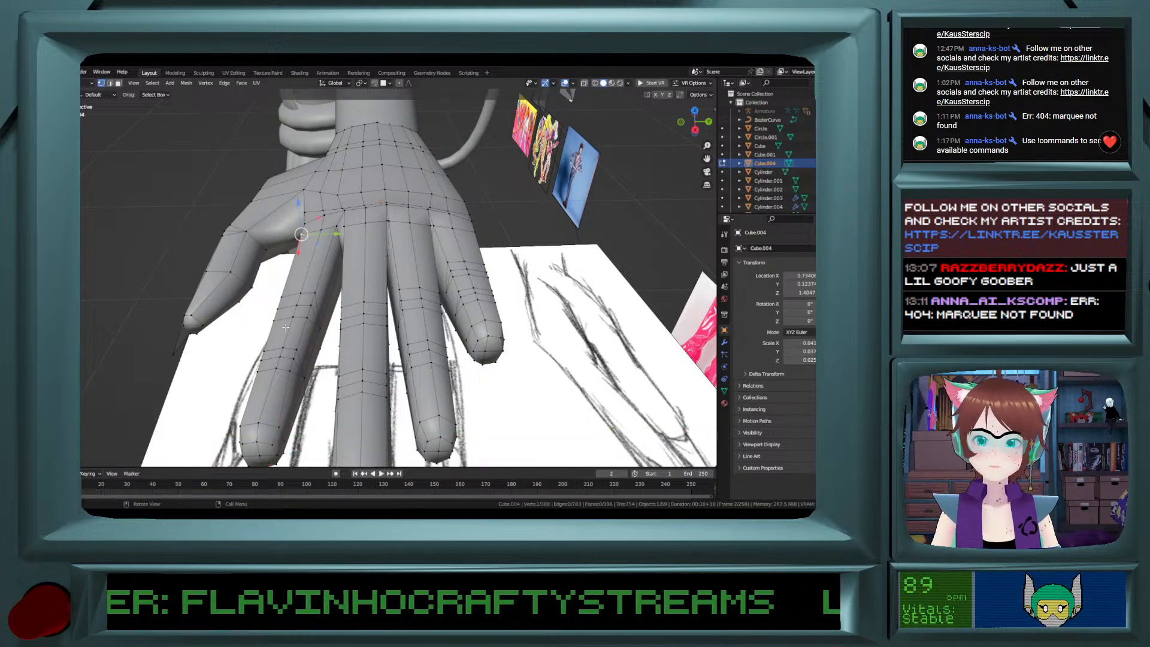
Select the vertex line along the index finger's thumb-facing side and move it about 0.0013 m inward along Y.
ctrl+click(235, 424)
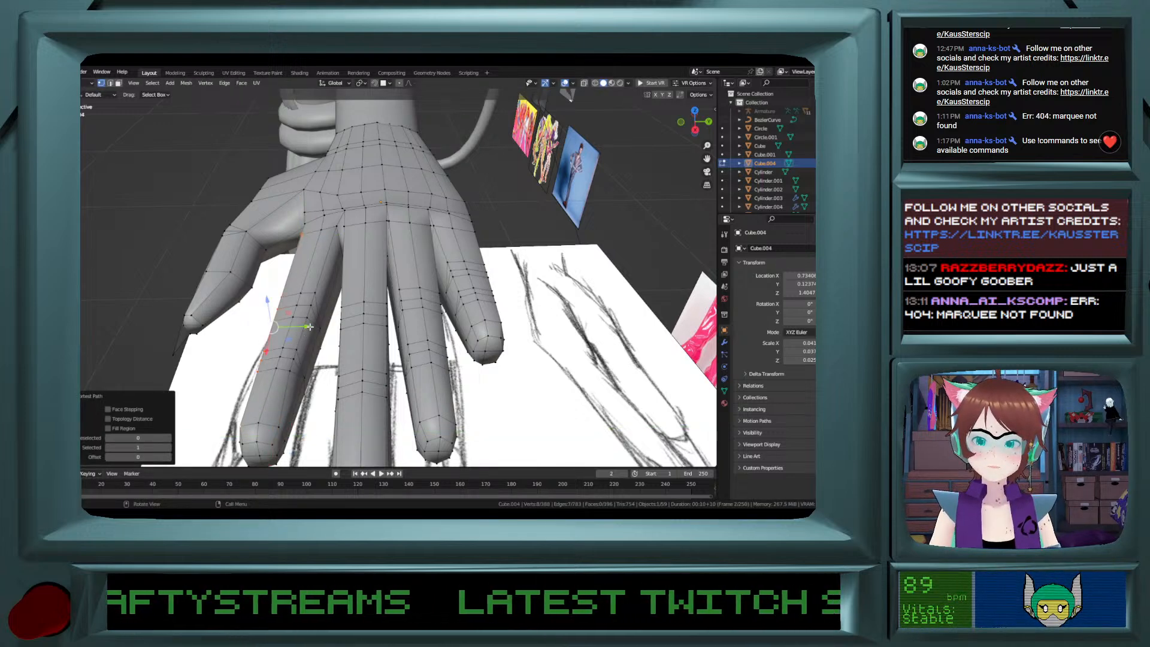
drag(309, 326, 318, 324)
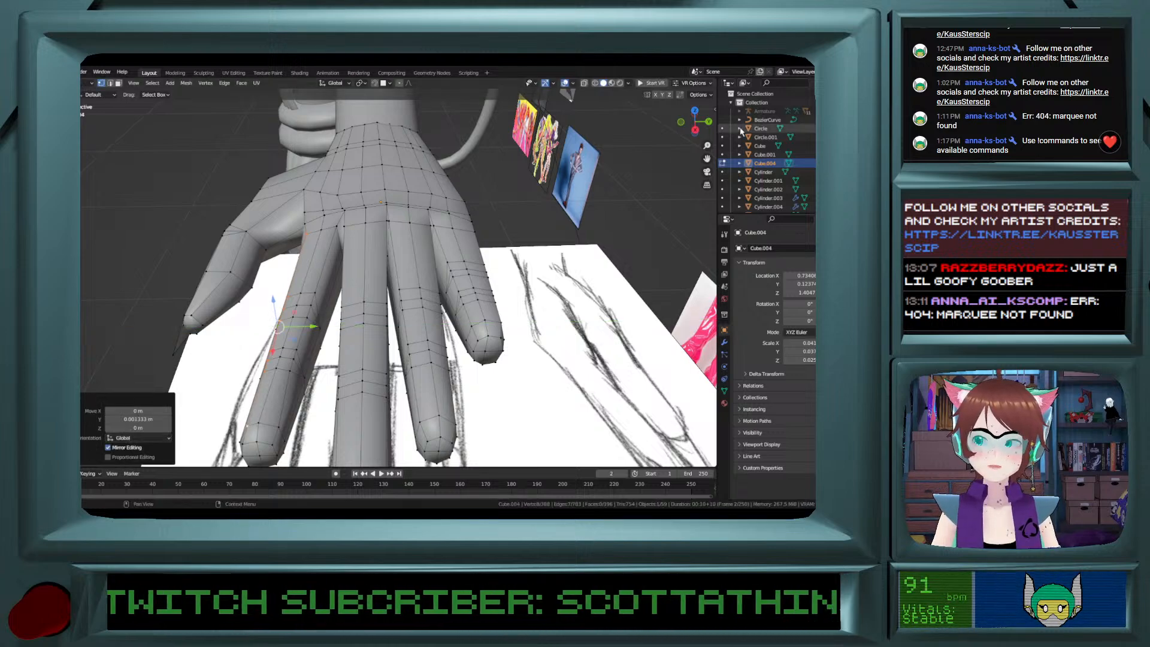
From the top view, move the vertex on the thumb-facing side of the index fingertip about 0.0007 m outward along Y.
click(696, 112)
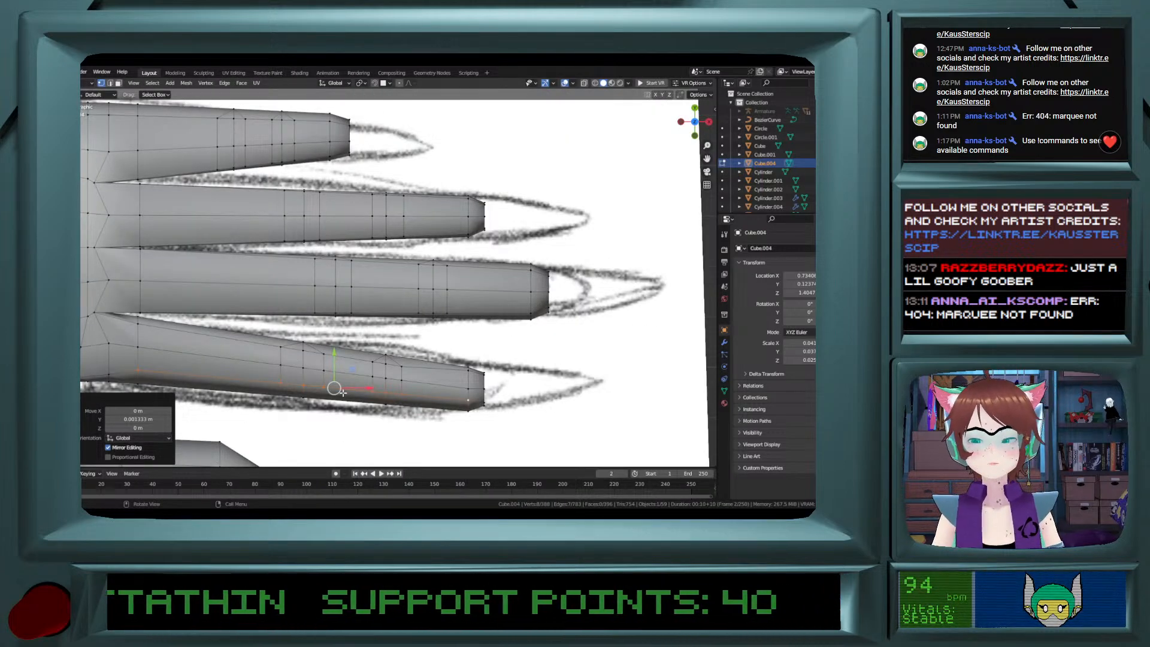
scroll(343, 393, up, 1)
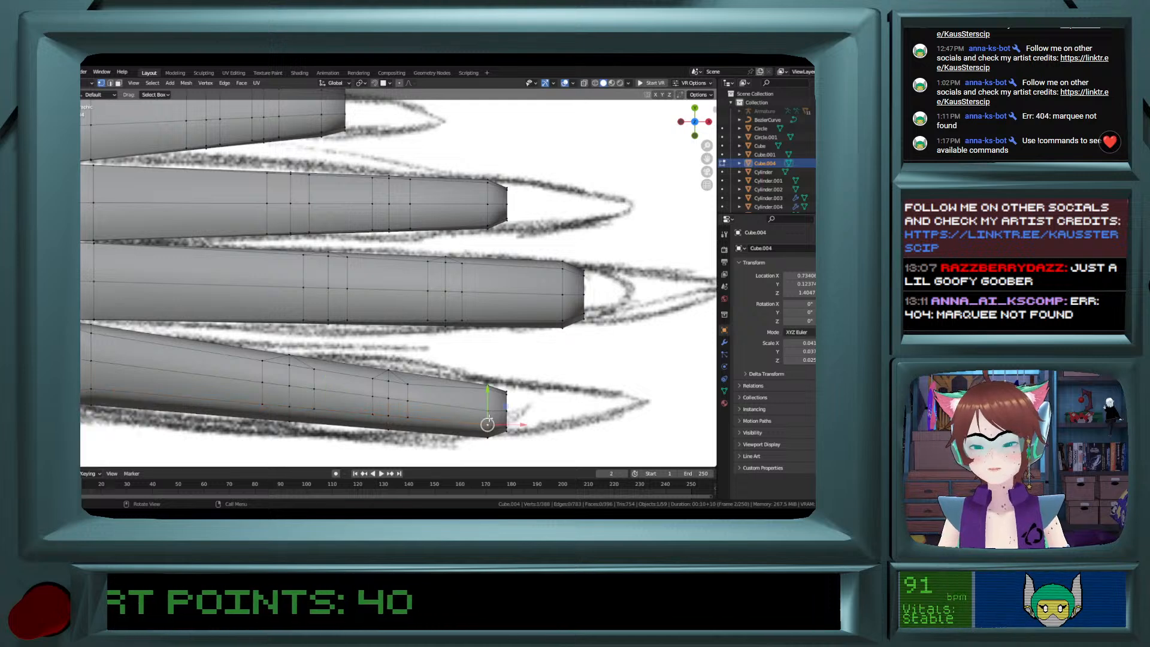
drag(489, 400, 474, 402)
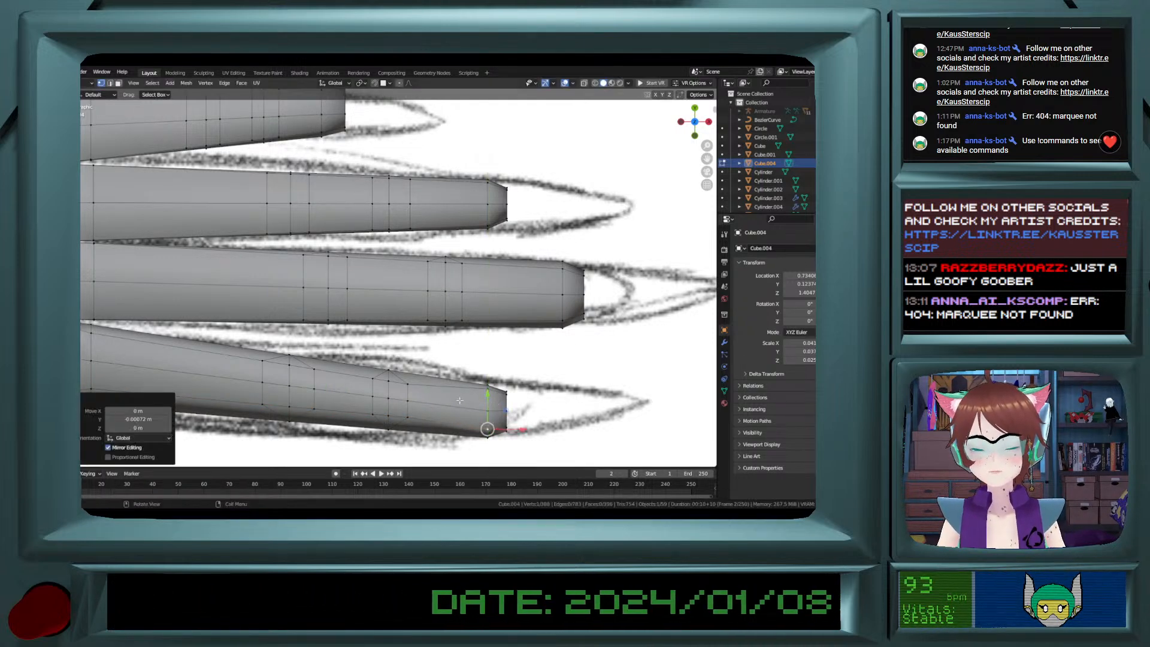
Select the vertex line along the middle finger's side facing the index finger and move it about 0.0019 m inward along Y.
ctrl+scroll(452, 396, down, 5)
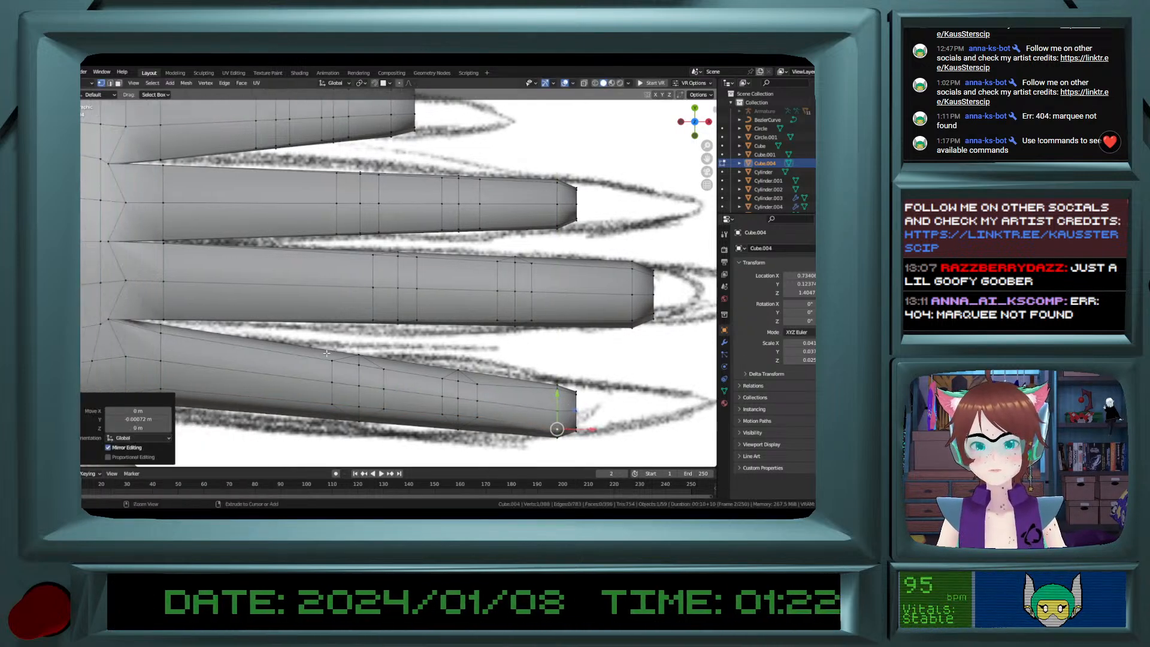
click(165, 320)
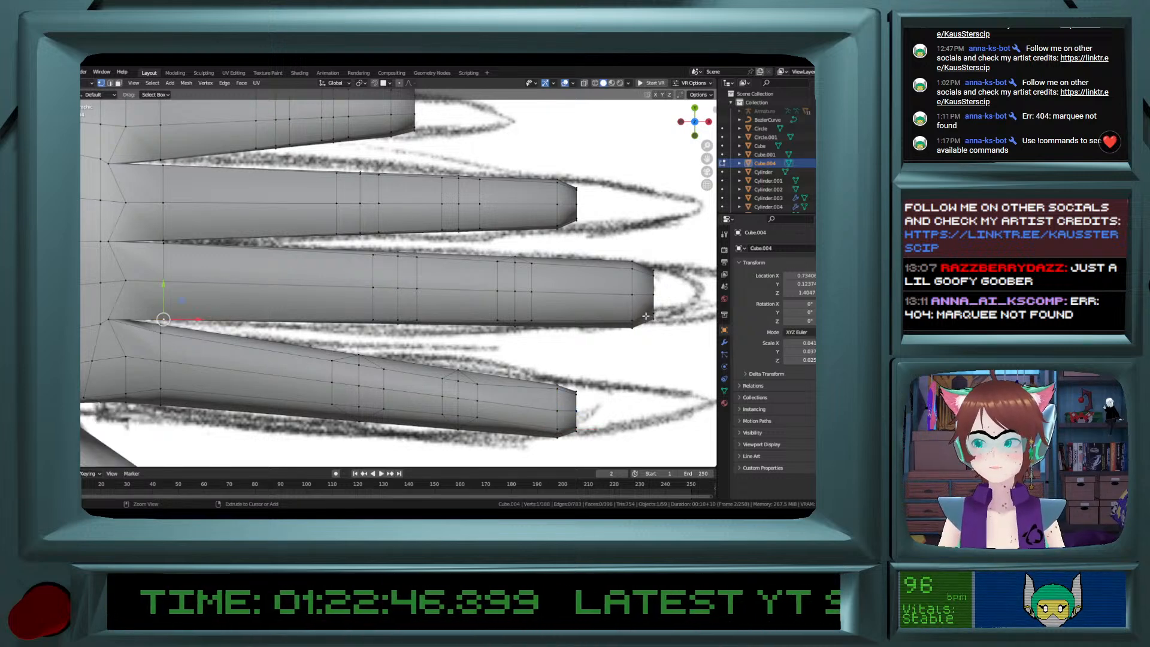
ctrl+click(538, 317)
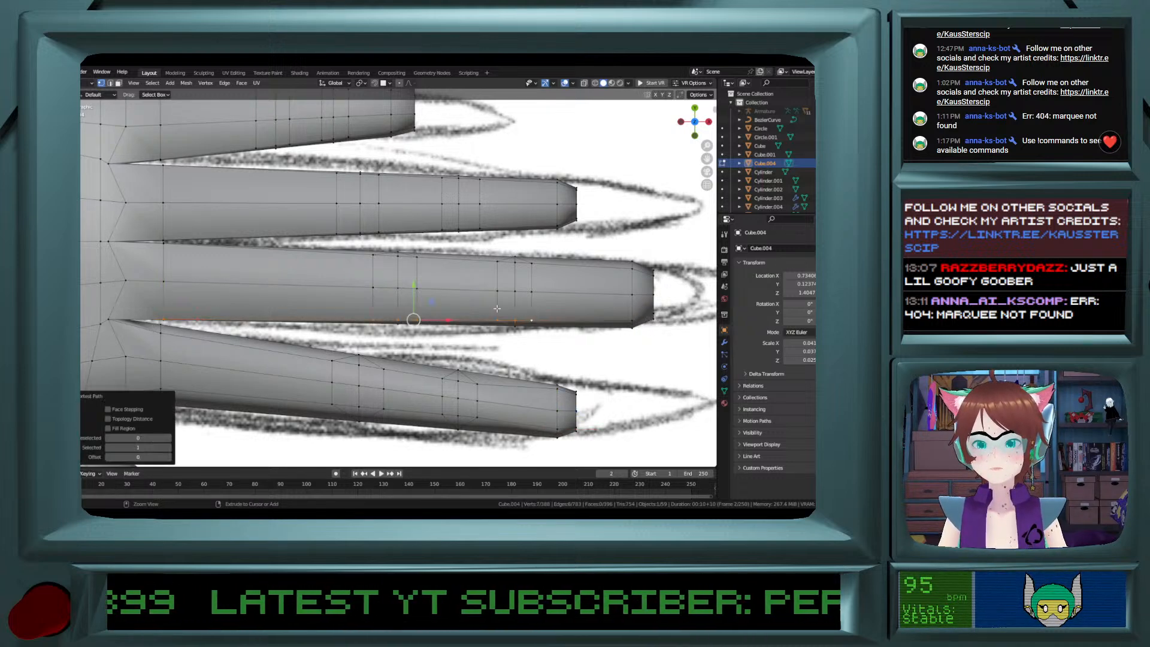
key(g)
key(y)
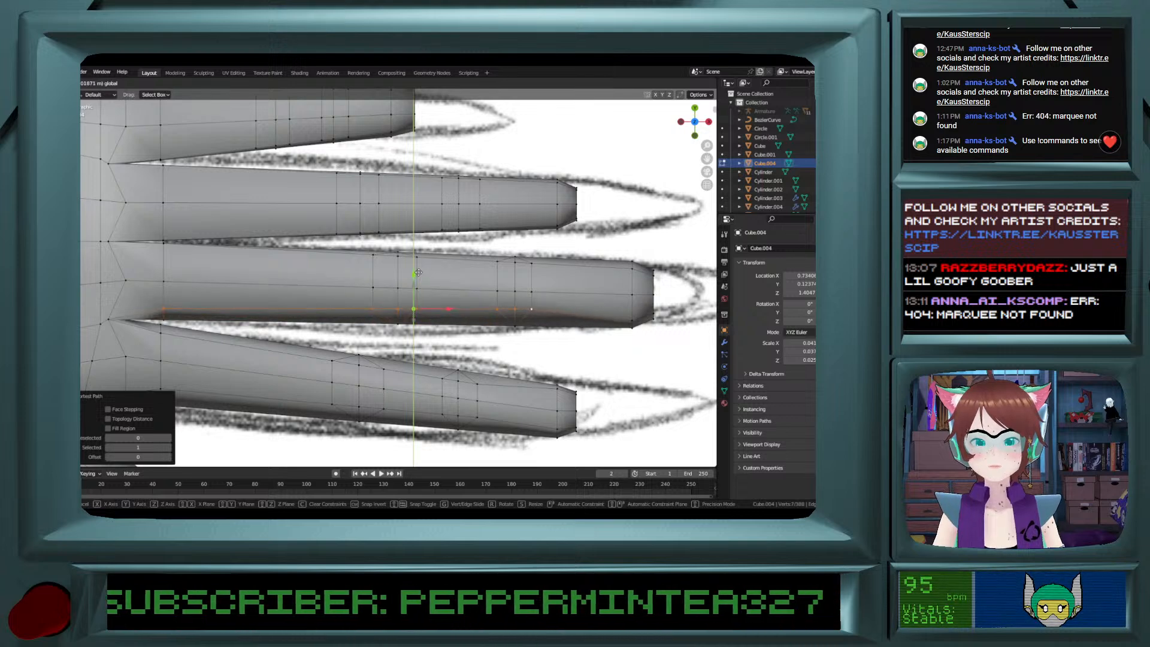
click(418, 272)
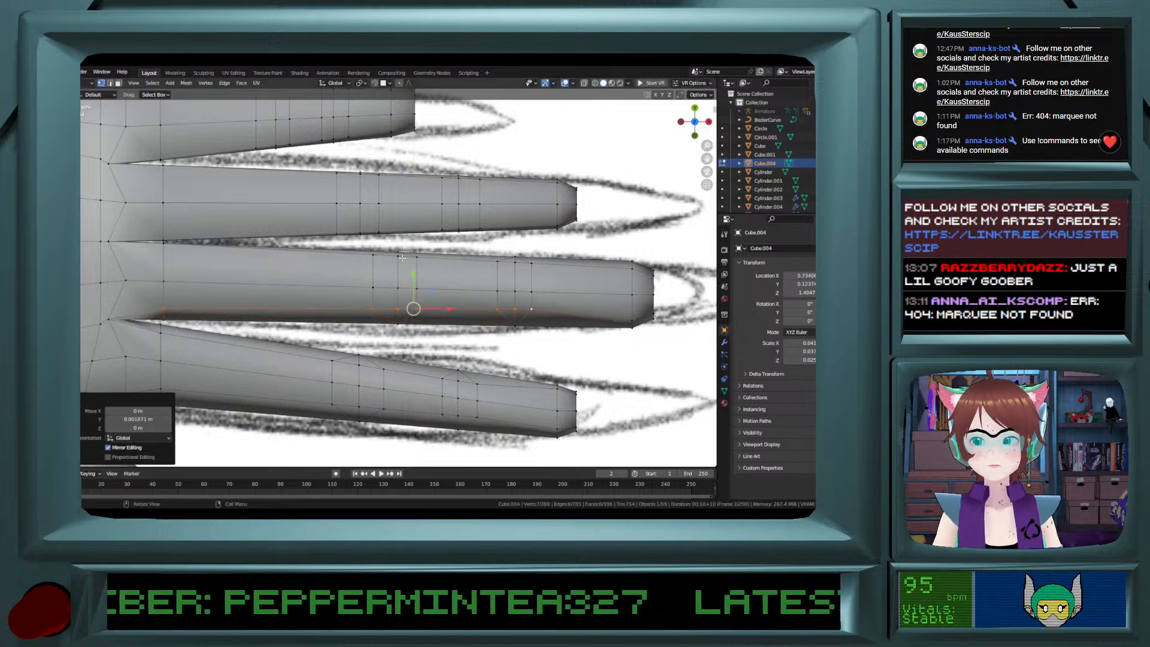
Select the vertex line along the middle finger's side facing the ring finger and move it about 0.0016 m inward along Y.
click(170, 248)
ctrl+click(532, 265)
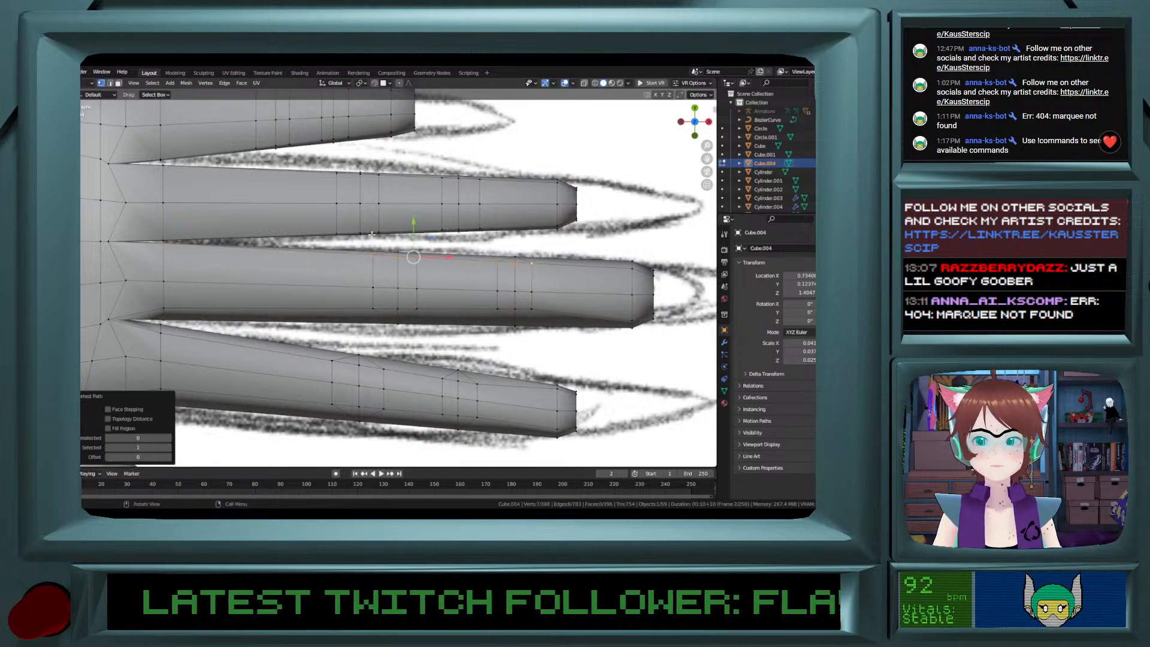
key(g)
key(y)
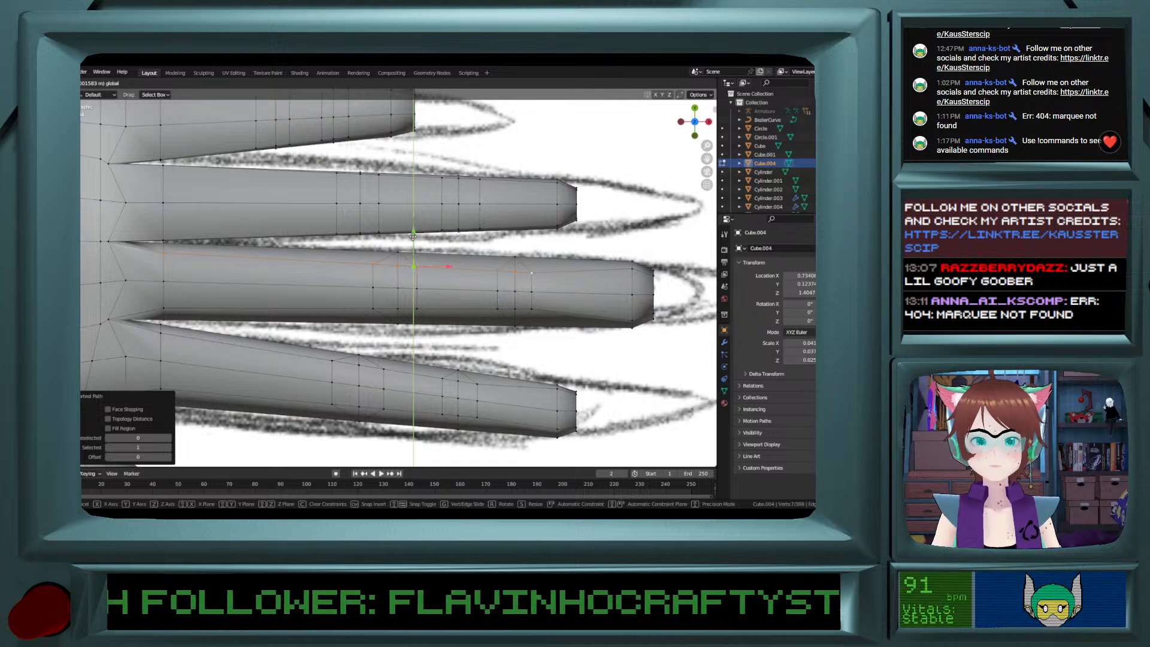
click(414, 236)
Select the vertex lines along both sides of the ring finger and scale them closer together along Y.
click(165, 240)
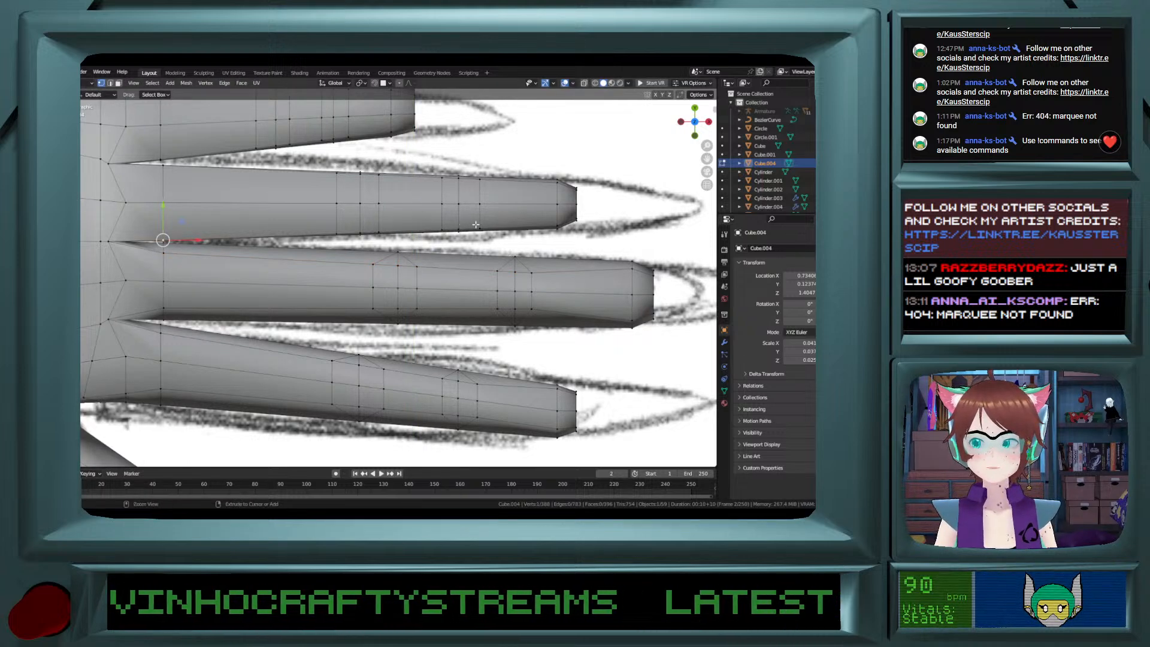
ctrl+click(457, 225)
shift+click(164, 170)
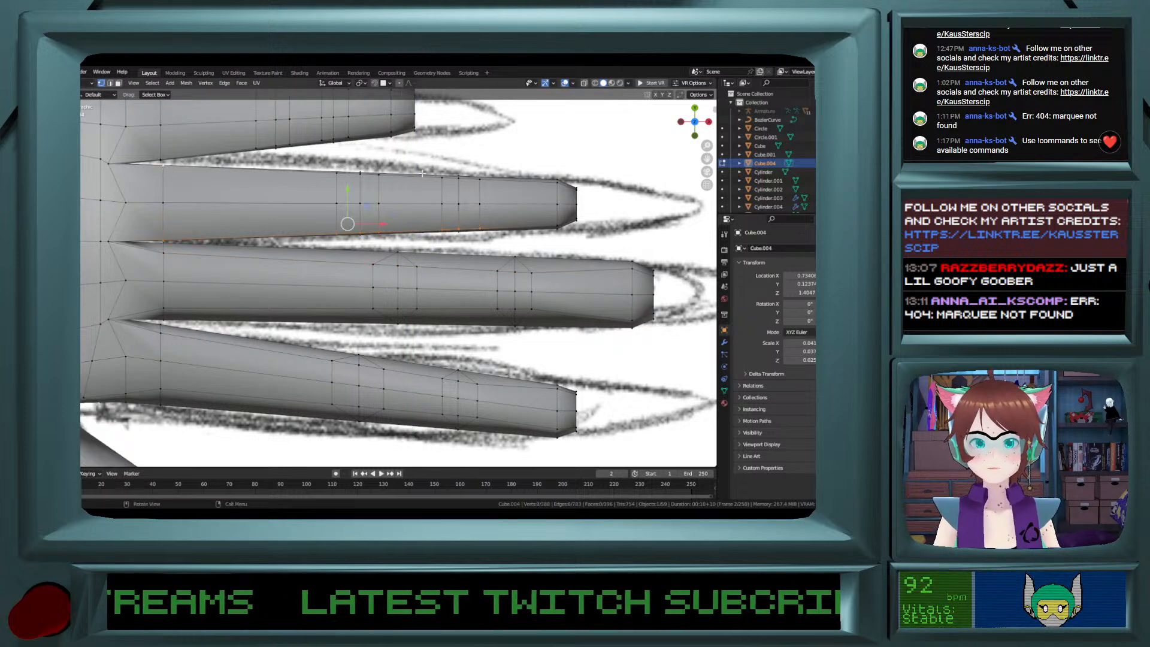
ctrl+click(569, 179)
key(s)
key(x)
key(y)
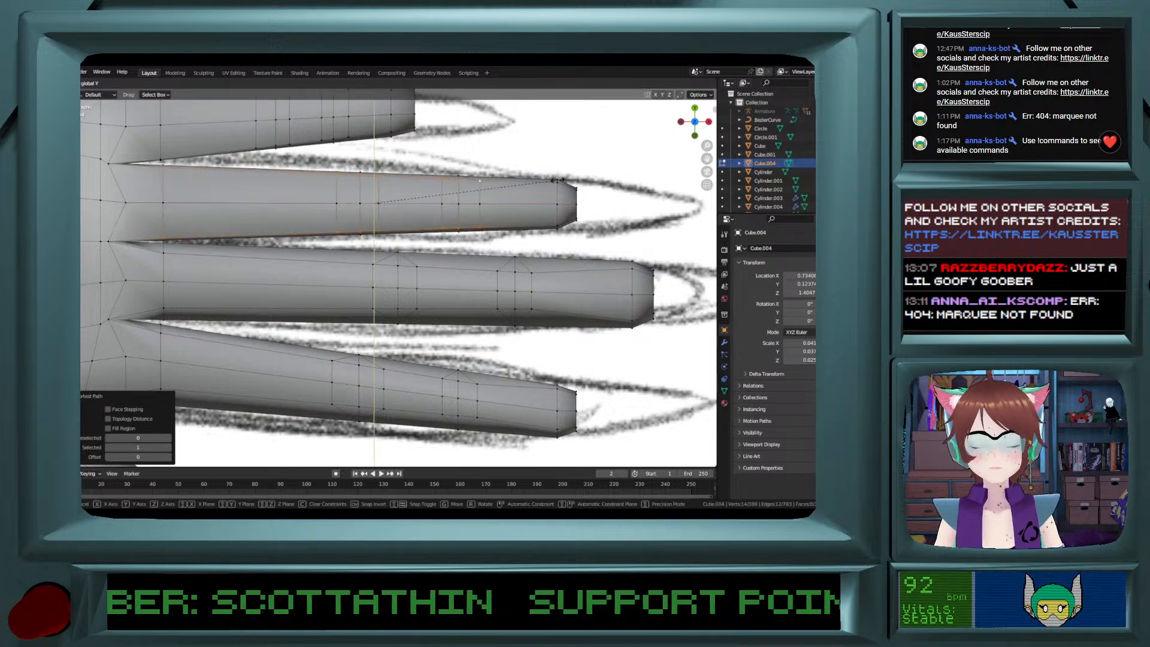
click(507, 195)
Move the vertex at the little finger's base, on the side facing the ring finger, about 0.0012 m inward along Y.
shift+middle_drag(204, 127, 357, 259)
click(316, 295)
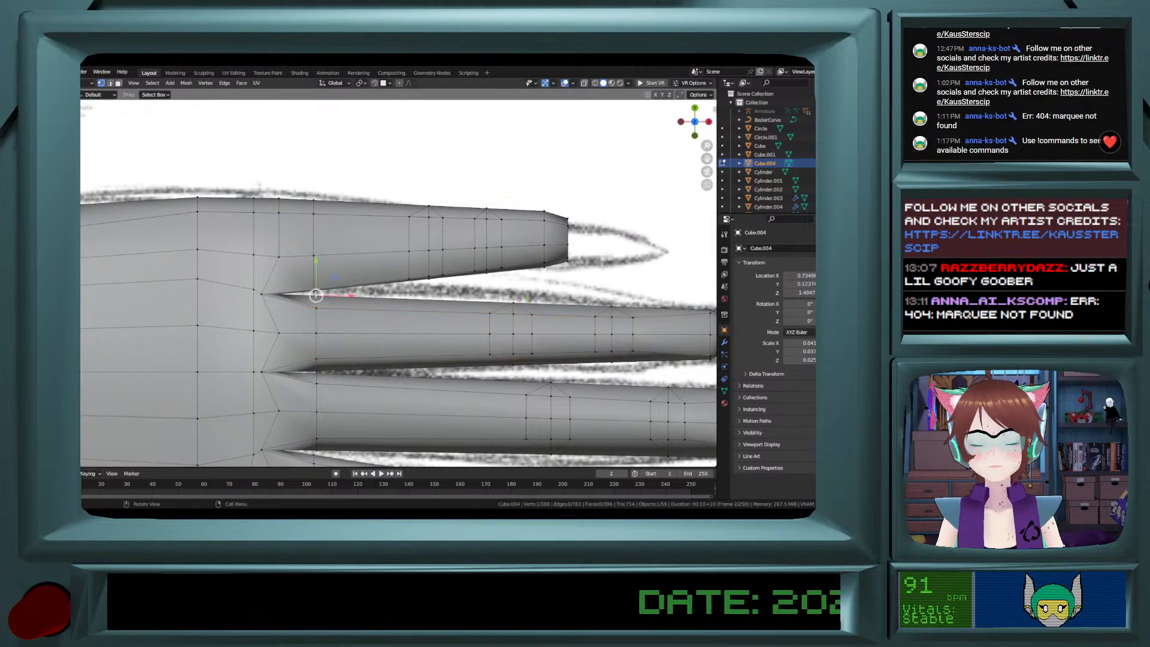
ctrl+click(544, 259)
key(ctrl+z)
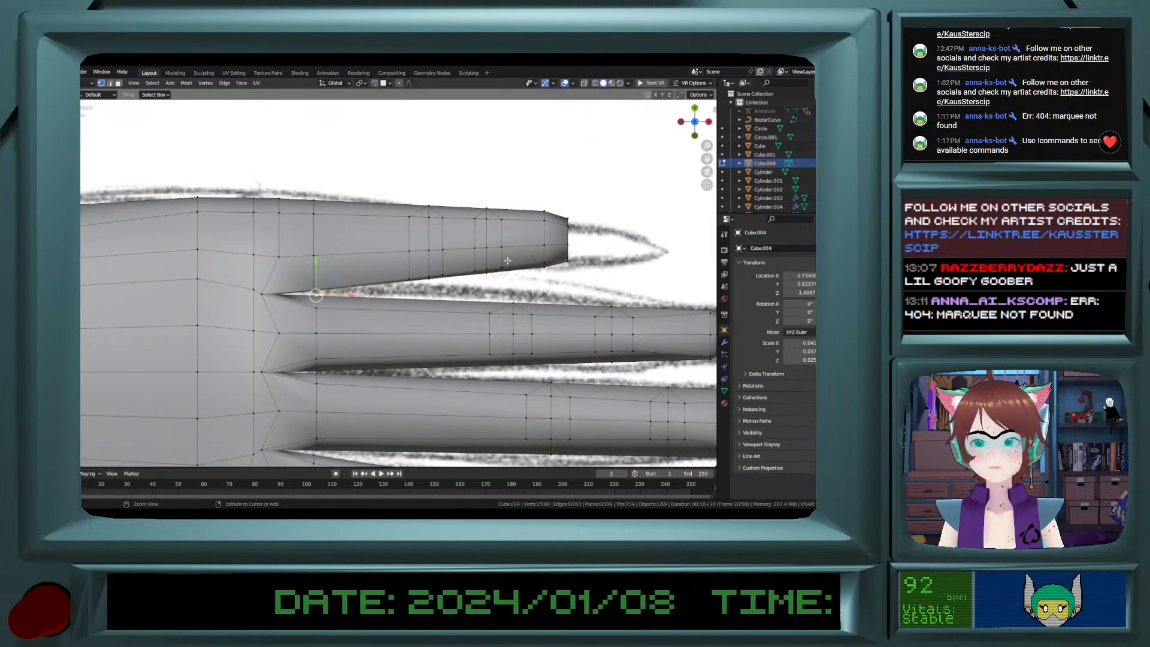
key(g)
key(y)
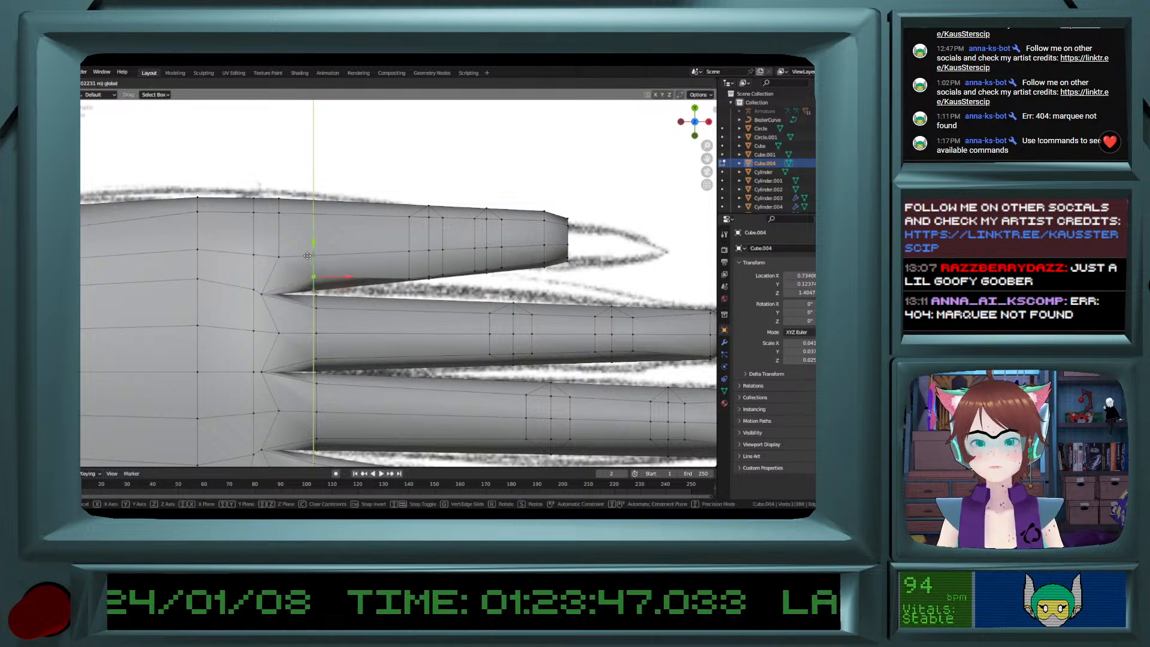
click(303, 262)
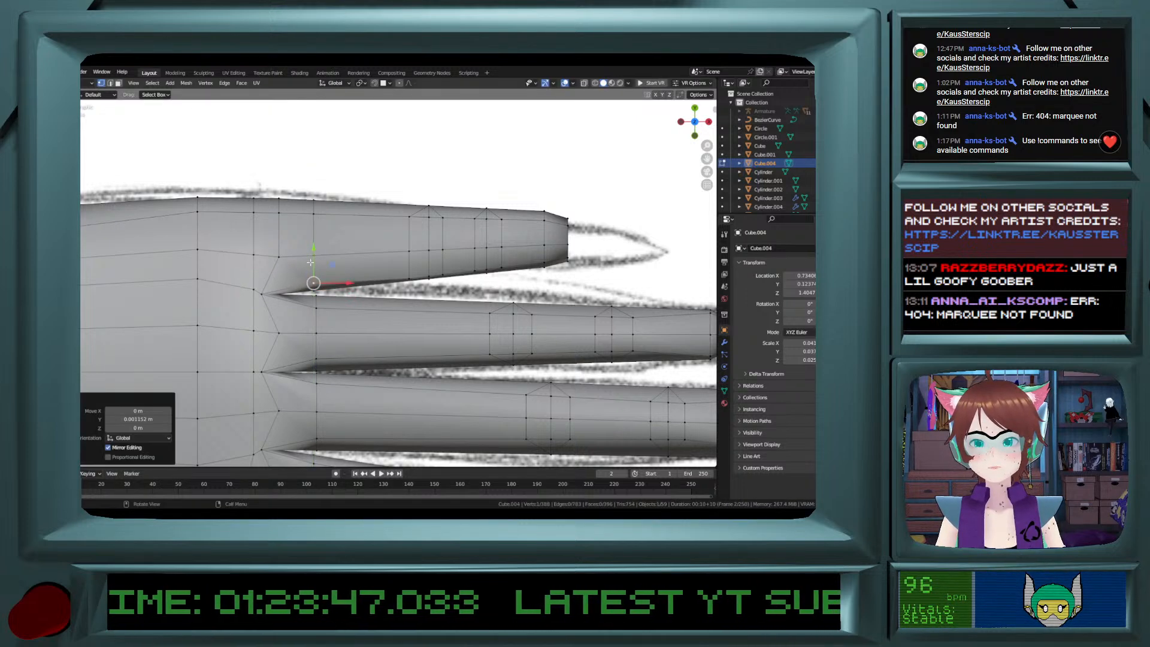
Select the vertex line along the little finger's side facing the ring finger, exclude the fingertip vertex, and move it inward along Y.
ctrl+click(542, 262)
drag(452, 241, 447, 230)
key(ctrl+z)
shift+click(543, 262)
Select the upper vertex line near the little finger's outer side and move it about 0.0003 m inward along Y.
click(312, 210)
ctrl+click(502, 222)
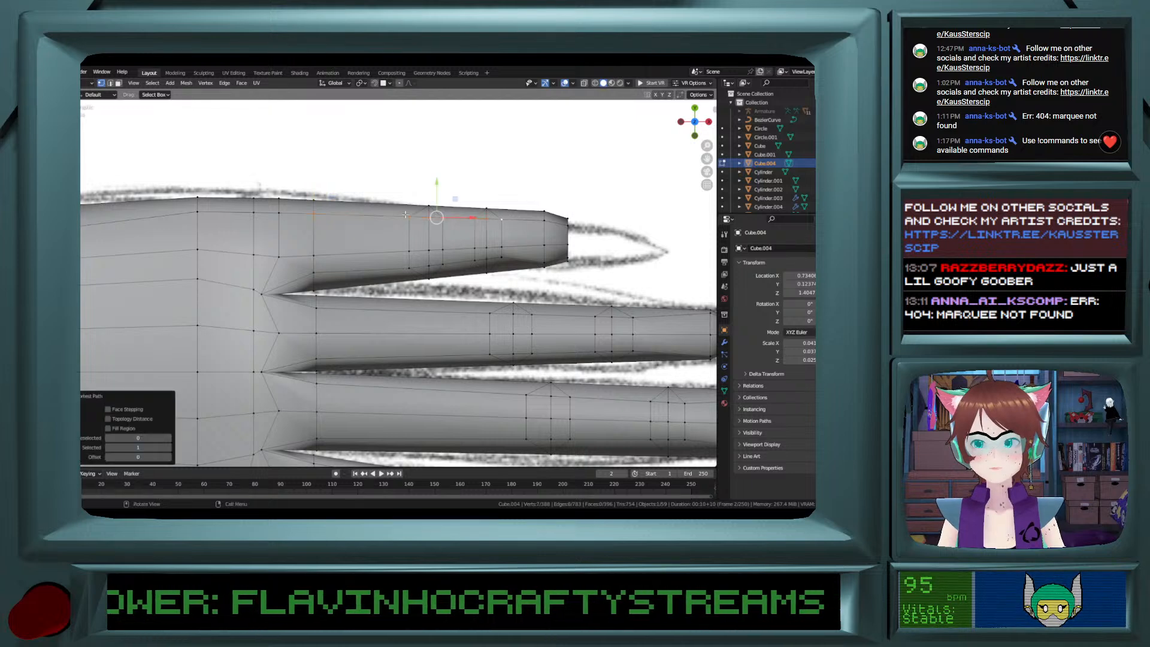
drag(438, 182, 442, 184)
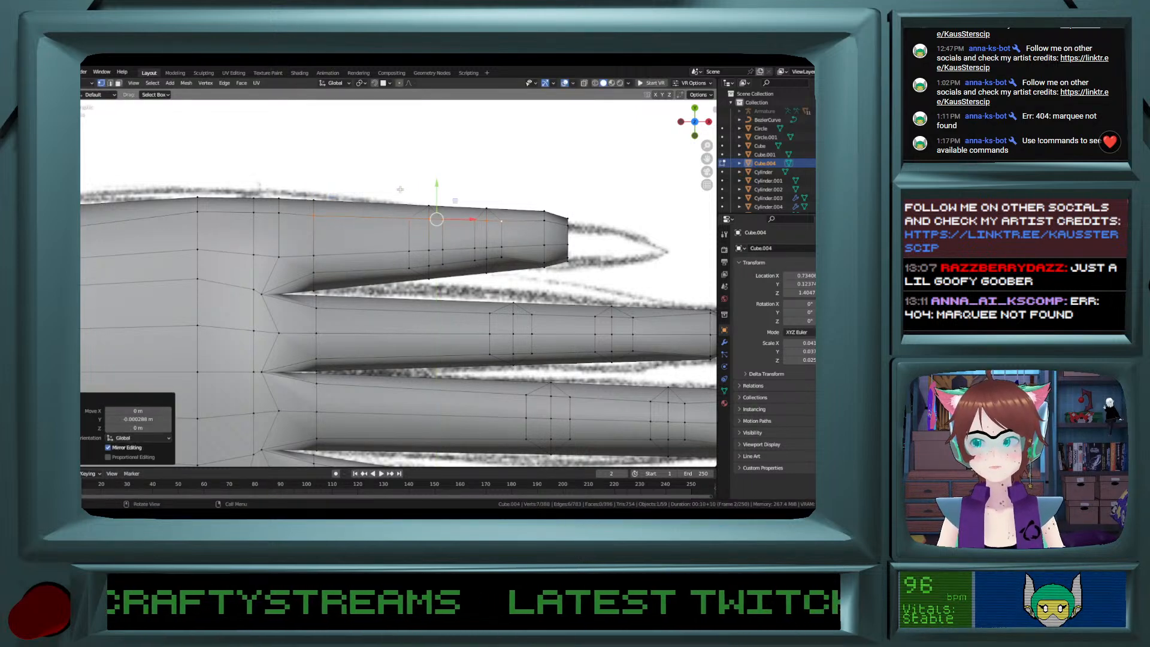
Select the outermost vertex line along the little finger and nudge it slightly inward along Y.
middle_drag(442, 184, 355, 208)
click(328, 219)
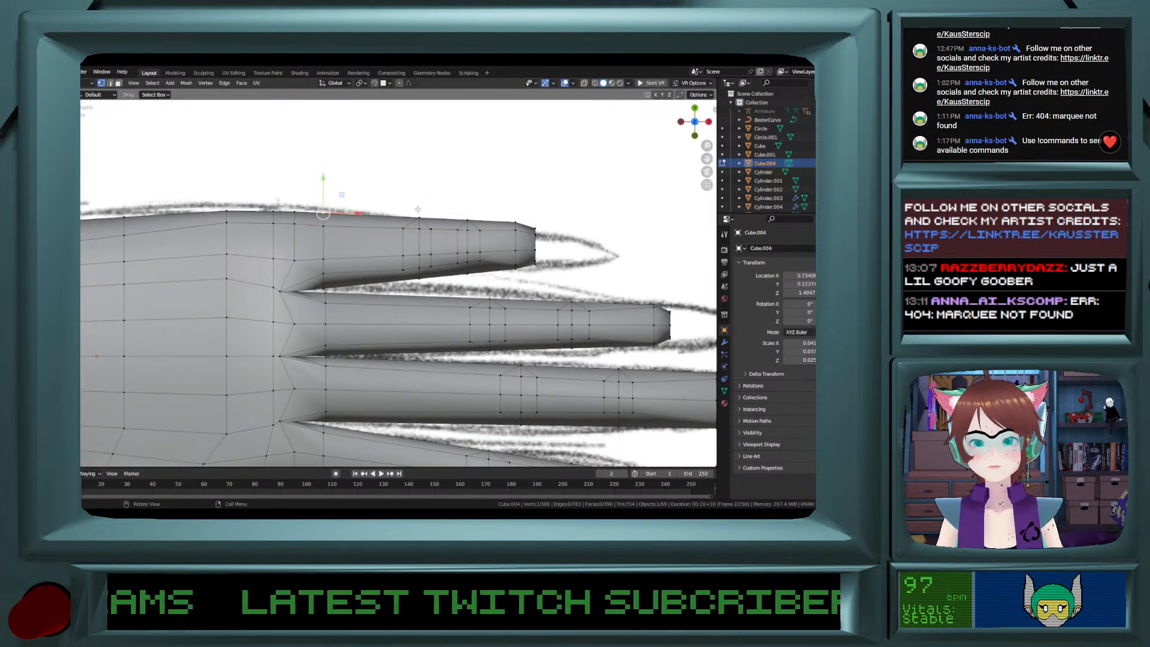
ctrl+click(511, 216)
drag(430, 180, 432, 183)
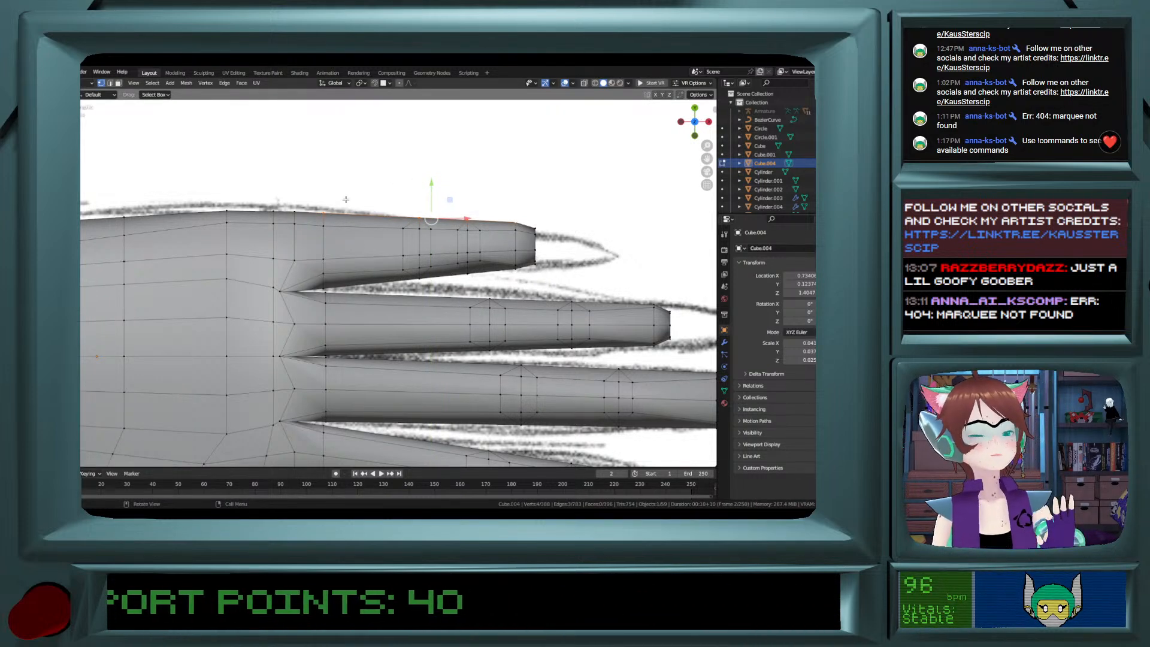
drag(315, 204, 560, 193)
With X-ray on, select all the little finger's vertices, scale them narrower along Y, and return to Object Mode with X-ray off.
click(585, 83)
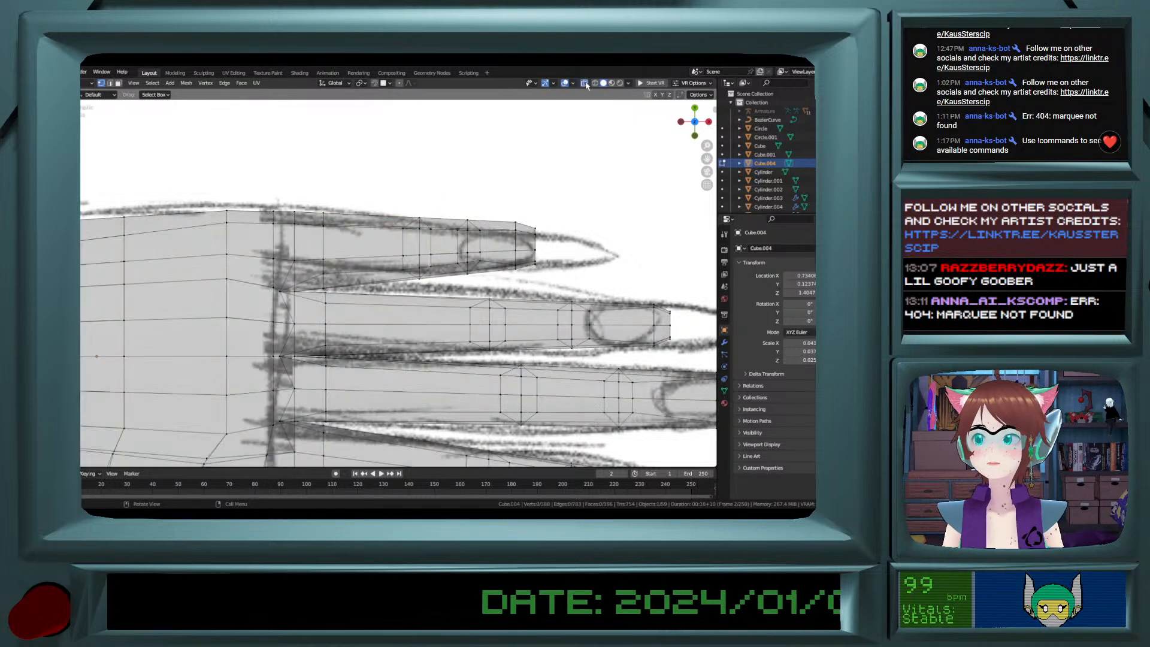
drag(323, 206, 542, 279)
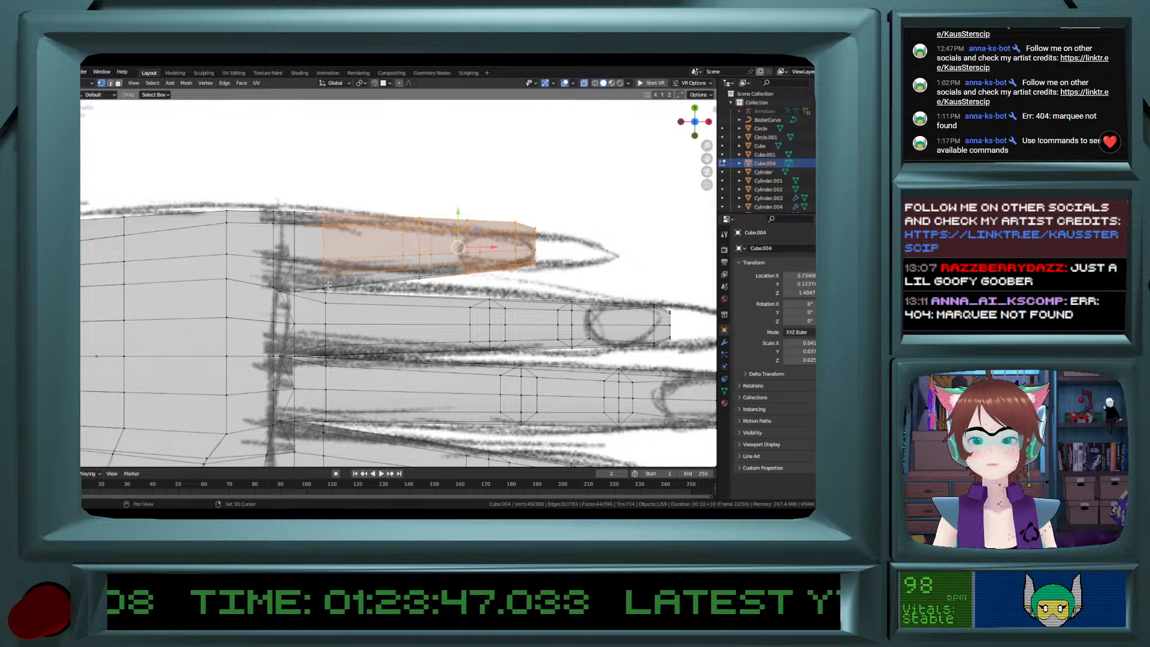
shift+drag(320, 284, 329, 290)
shift+drag(415, 274, 425, 283)
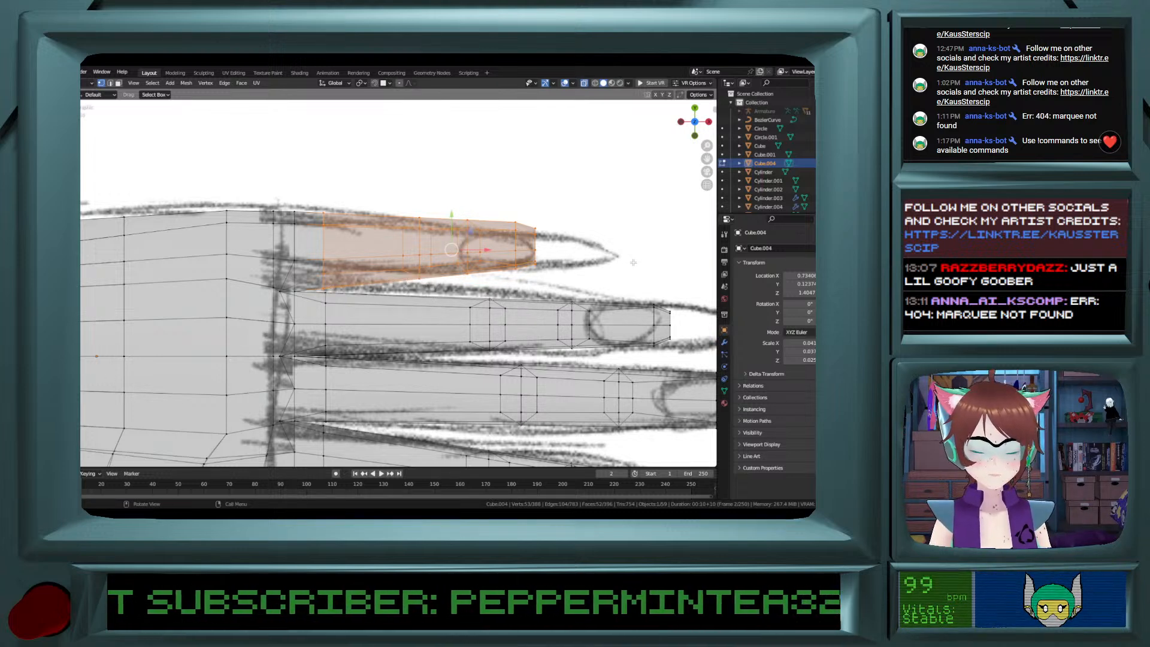
key(g)
key(y)
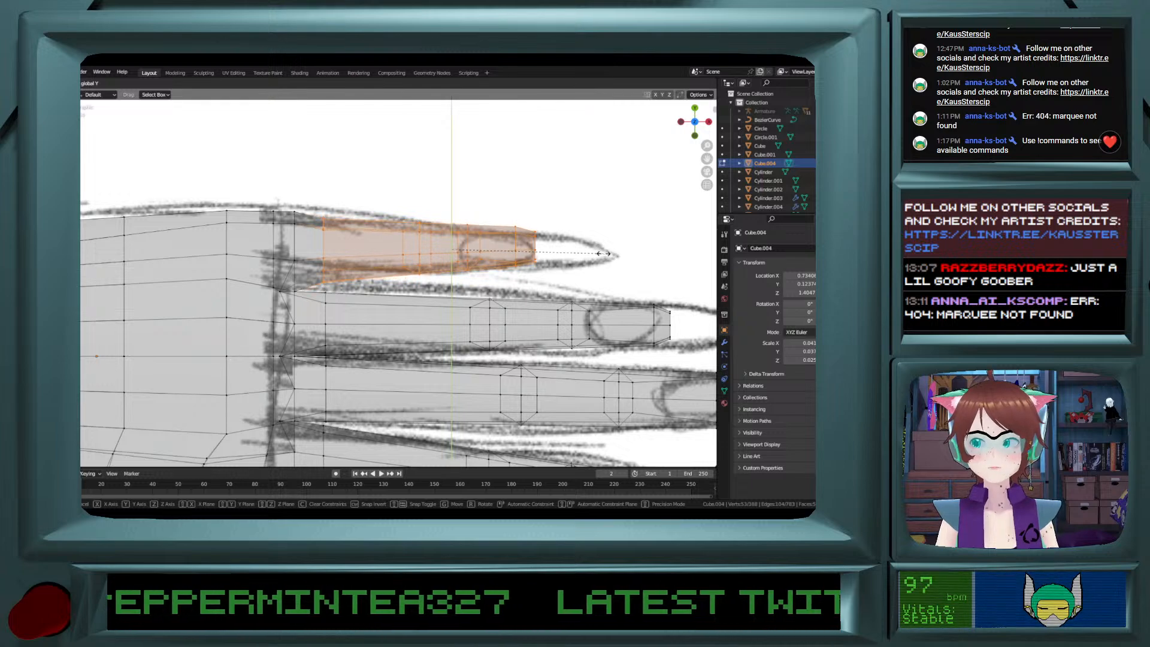
click(604, 253)
key(Tab)
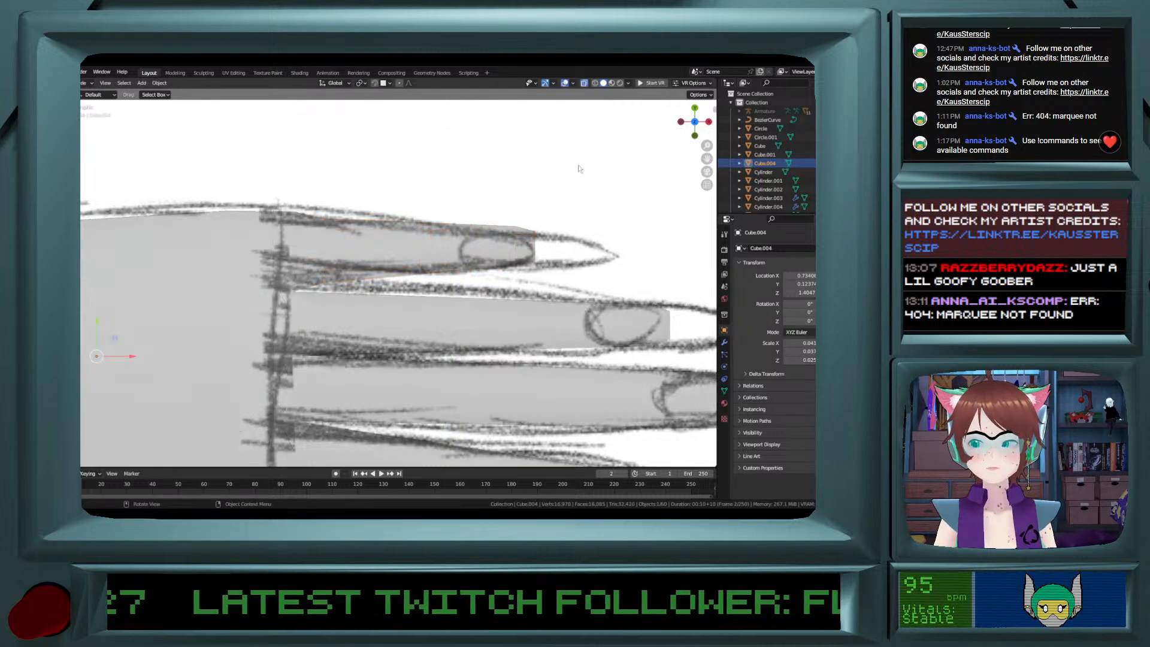
click(584, 84)
Examine the fingers and overall hand shape from several angles, and resume editing the hand mesh in a side view.
scroll(516, 224, down, 6)
mouse_move(376, 342)
middle_down()
mouse_move(366, 314)
mouse_move(375, 250)
mouse_move(296, 214)
mouse_move(191, 257)
mouse_move(400, 208)
mouse_move(260, 282)
mouse_move(196, 300)
mouse_move(269, 245)
mouse_move(413, 305)
mouse_move(511, 439)
mouse_move(501, 375)
mouse_move(461, 382)
mouse_move(448, 356)
middle_up()
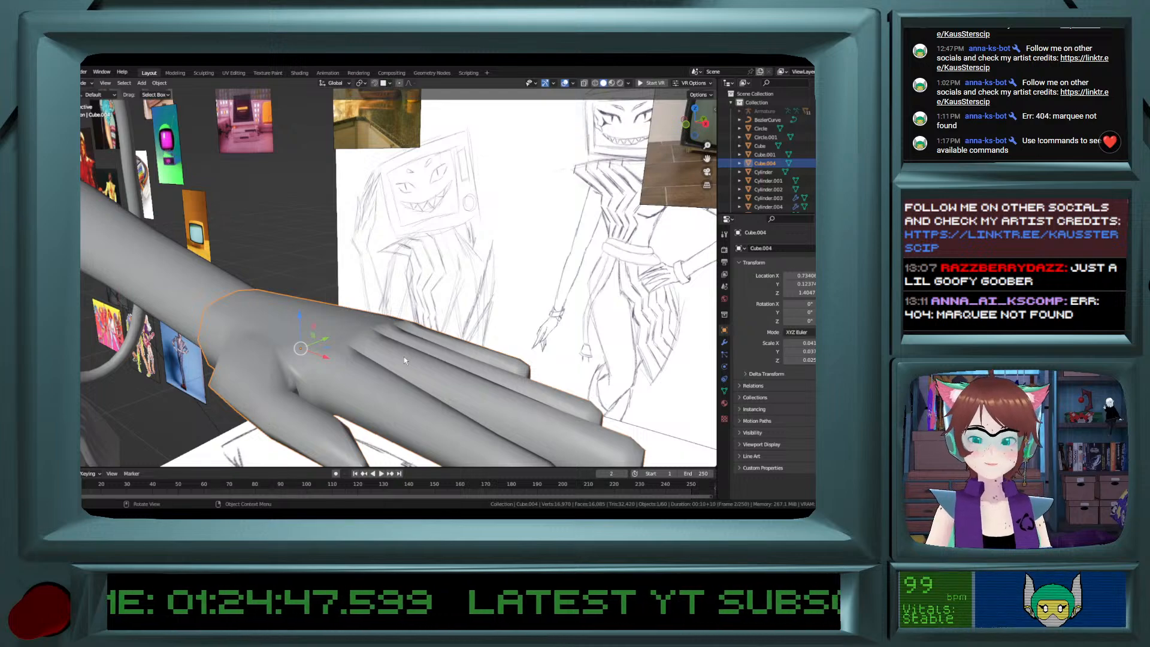
mouse_move(403, 357)
middle_down()
mouse_move(482, 358)
mouse_move(413, 342)
mouse_move(427, 347)
mouse_move(417, 404)
middle_up()
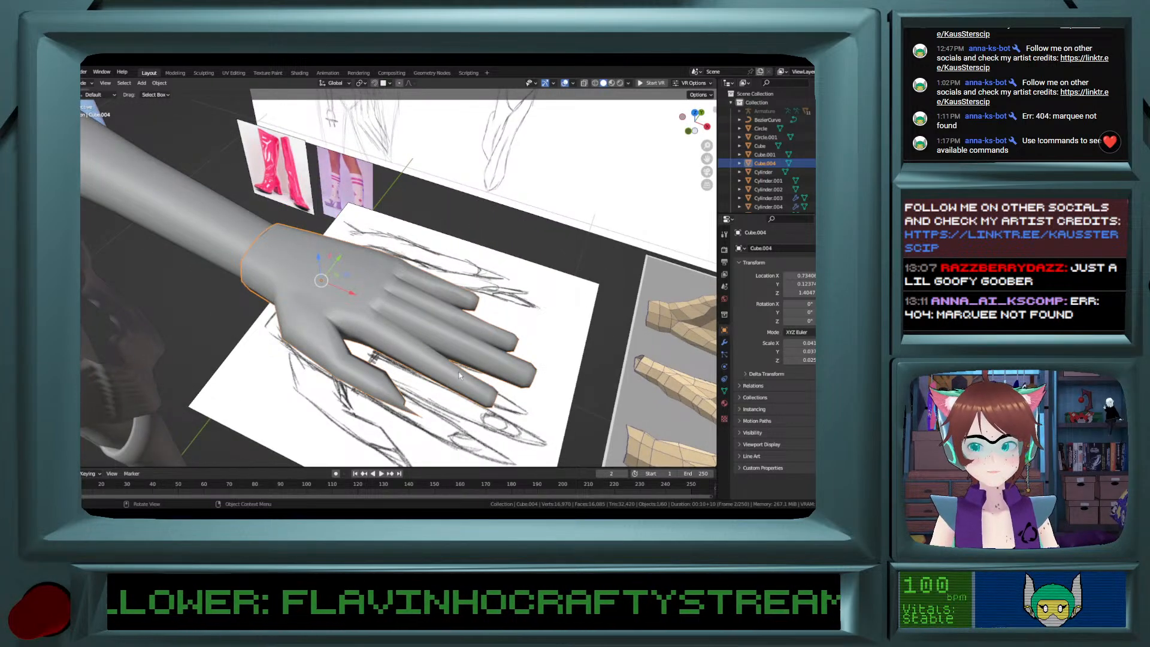
key(Tab)
middle_drag(458, 375, 374, 463)
scroll(375, 463, down, 7)
shift+scroll(375, 459, up, 4)
scroll(374, 452, up, 6)
shift+scroll(374, 443, down, 4)
shift+scroll(373, 444, down, 5)
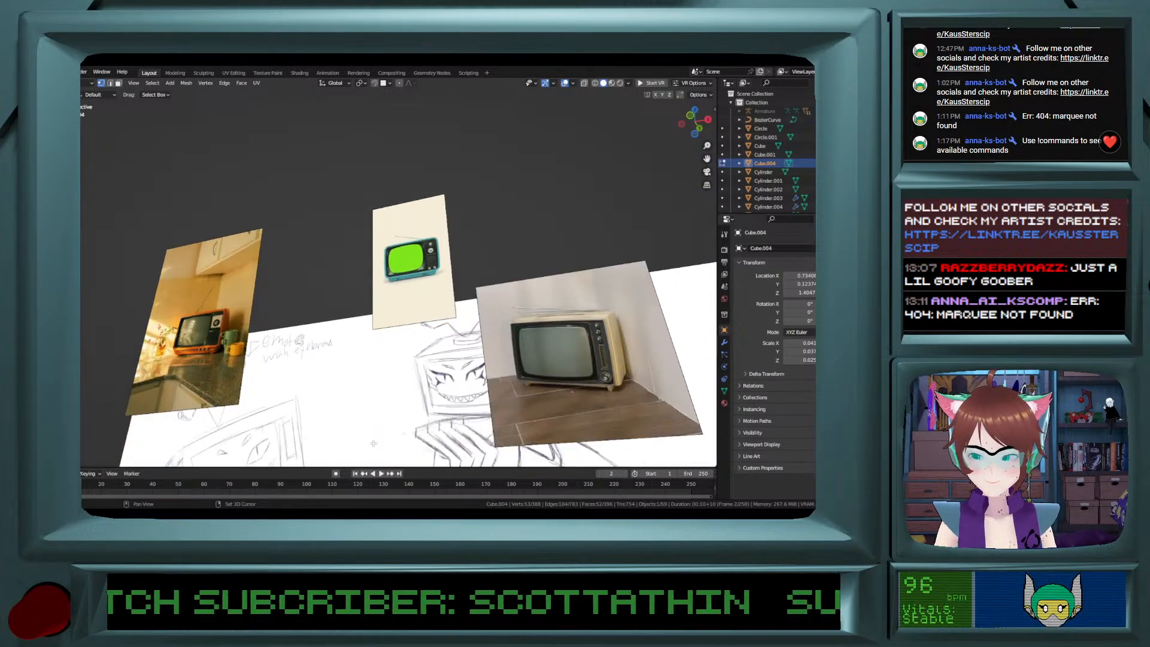
scroll(374, 443, down, 4)
middle_drag(372, 223, 383, 281)
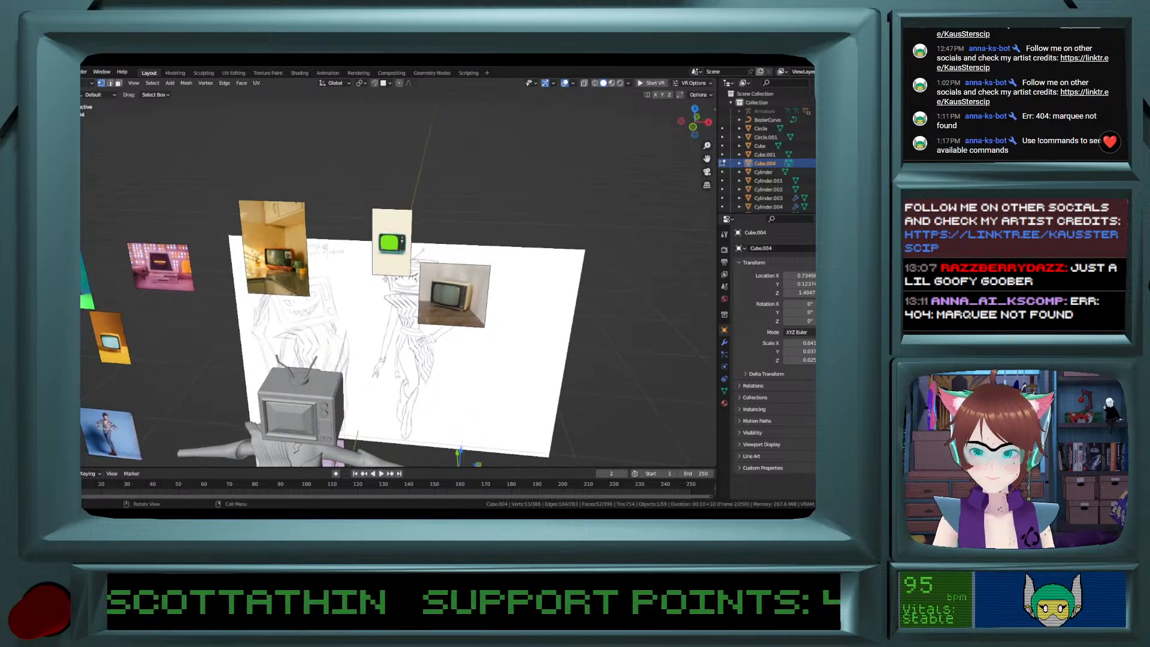
shift+middle_drag(386, 336, 385, 258)
mouse_move(419, 372)
ctrl+middle_down()
mouse_move(440, 309)
mouse_move(416, 310)
mouse_move(421, 345)
mouse_move(393, 360)
ctrl+middle_up()
ctrl+middle_drag(401, 396, 407, 339)
scroll(407, 339, down, 3)
scroll(407, 339, up, 2)
scroll(407, 340, down, 4)
scroll(407, 341, up, 4)
scroll(407, 341, down, 4)
mouse_move(407, 341)
middle_down()
mouse_move(407, 405)
mouse_move(416, 299)
middle_up()
scroll(410, 407, up, 2)
scroll(413, 357, up, 2)
scroll(391, 333, up, 2)
shift+middle_drag(387, 394, 388, 342)
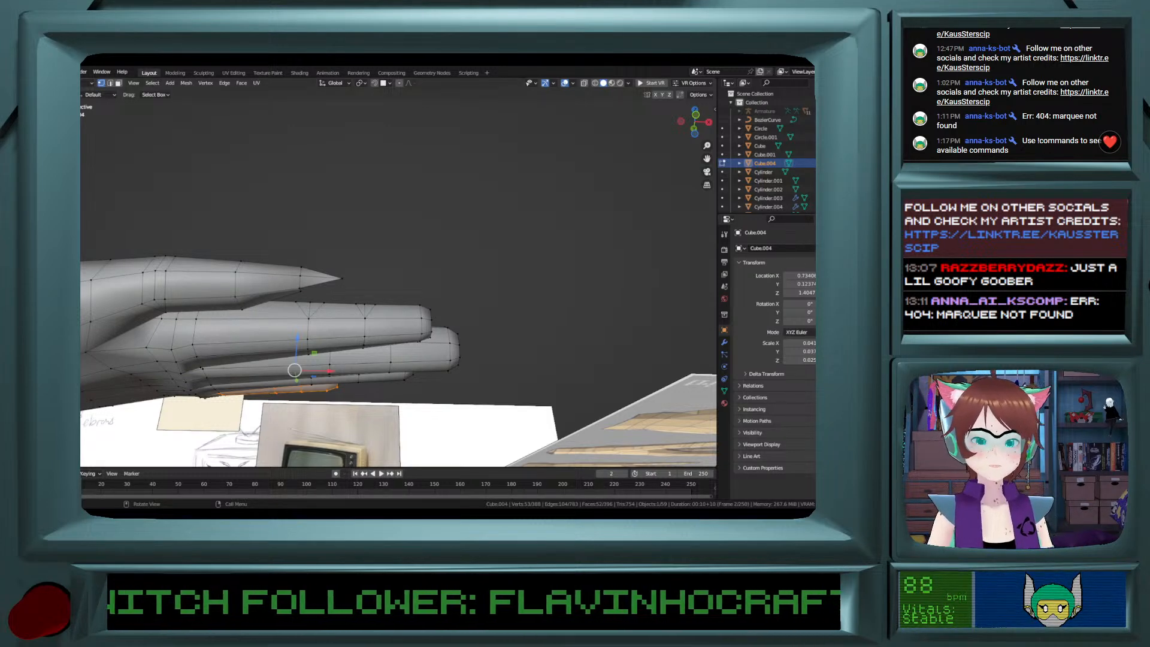
Add edge loops between the joints of the index and middle fingers with Loop Cut, undoing the extra cut.
click(70, 305)
click(254, 344)
click(352, 334)
click(271, 361)
click(364, 358)
shift+middle_drag(348, 435, 329, 356)
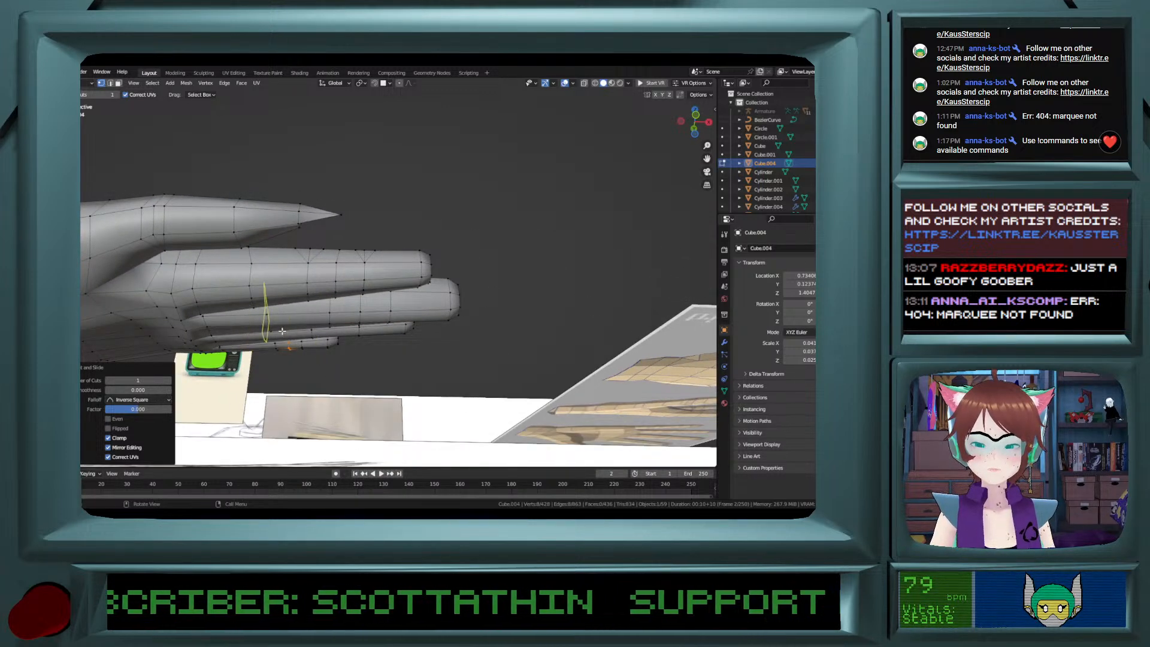
key(ctrl+z)
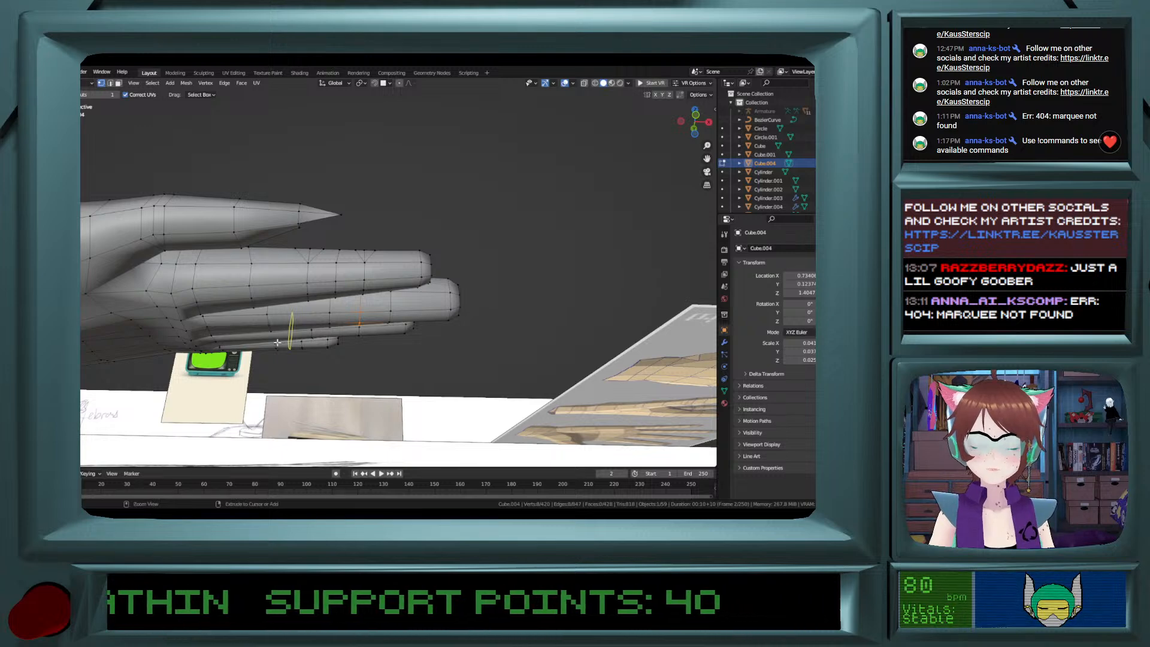
Add edge loops between the joints of the ring and little fingers, and switch back to the selection tool.
click(339, 340)
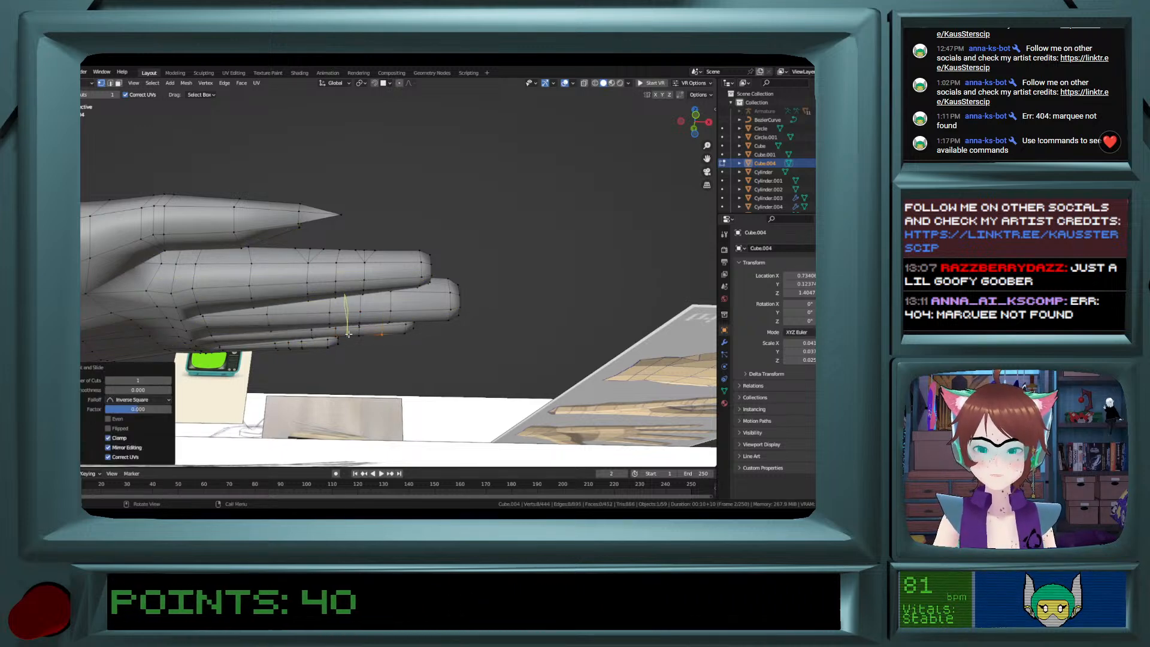
click(285, 336)
click(254, 352)
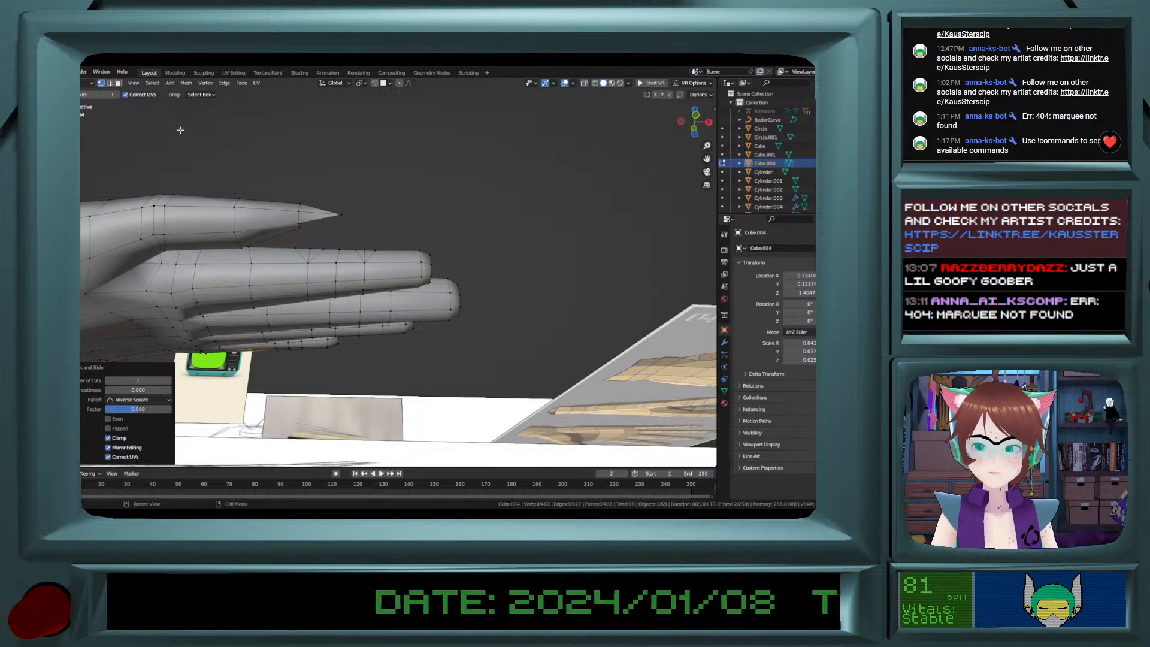
middle_drag(330, 220, 309, 294)
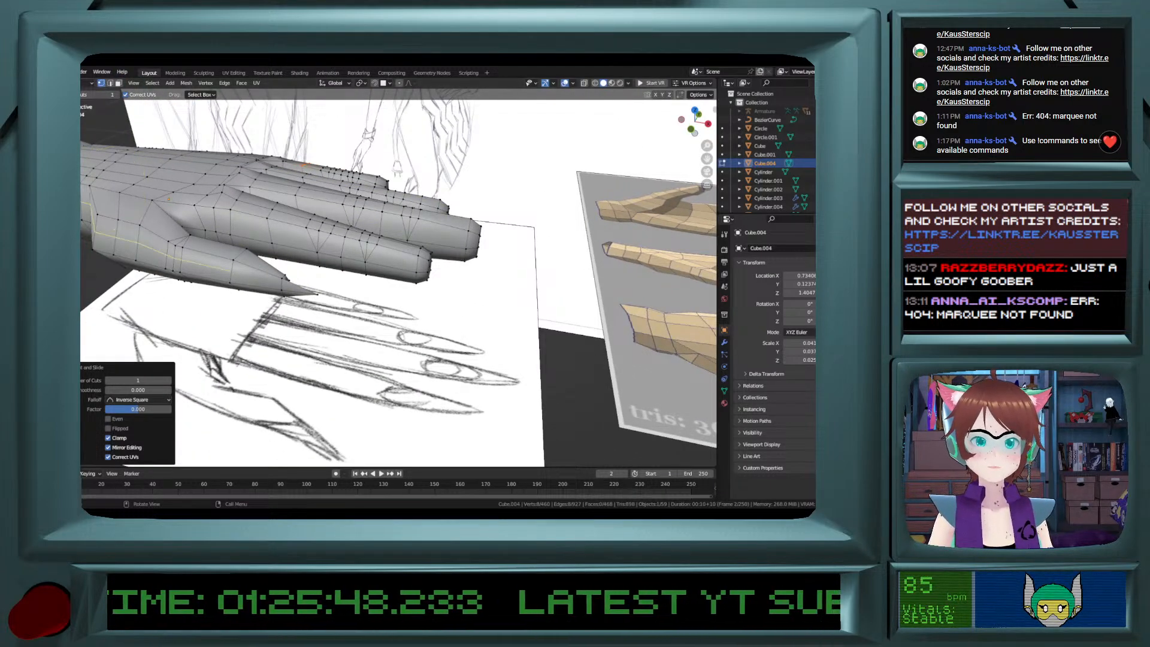
click(42, 145)
In Object Mode, remove the hand sketch reference and hide the low-poly hand reference image beside it to leave the fingers unobstructed.
mouse_move(374, 279)
middle_down()
mouse_move(367, 179)
mouse_move(377, 291)
mouse_move(362, 229)
mouse_move(357, 254)
middle_up()
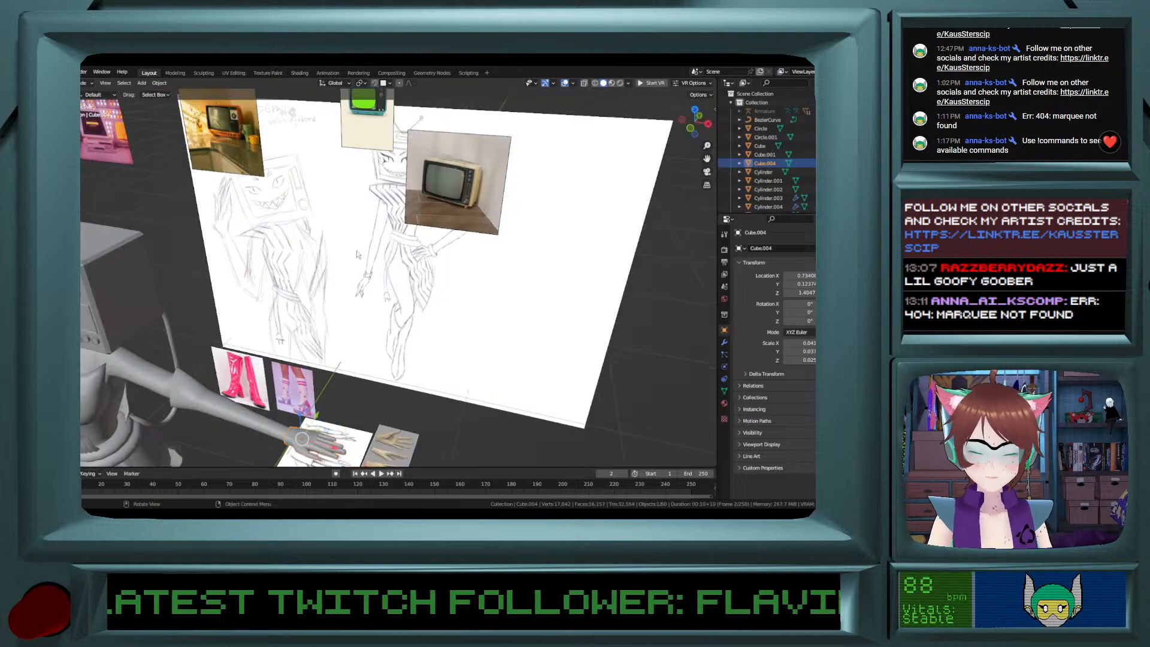
click(360, 457)
key(Delete)
mouse_move(370, 459)
shift+middle_down()
mouse_move(294, 299)
mouse_move(298, 185)
mouse_move(307, 229)
mouse_move(345, 274)
shift+middle_up()
scroll(287, 293, up, 3)
scroll(396, 270, up, 1)
shift+middle_drag(429, 271, 390, 267)
scroll(390, 267, up, 3)
shift+middle_drag(297, 222, 307, 315)
scroll(307, 315, up, 2)
scroll(307, 316, up, 2)
click(486, 294)
key(h)
scroll(280, 259, up, 6)
shift+middle_drag(133, 231, 218, 351)
scroll(218, 351, up, 4)
scroll(218, 351, down, 4)
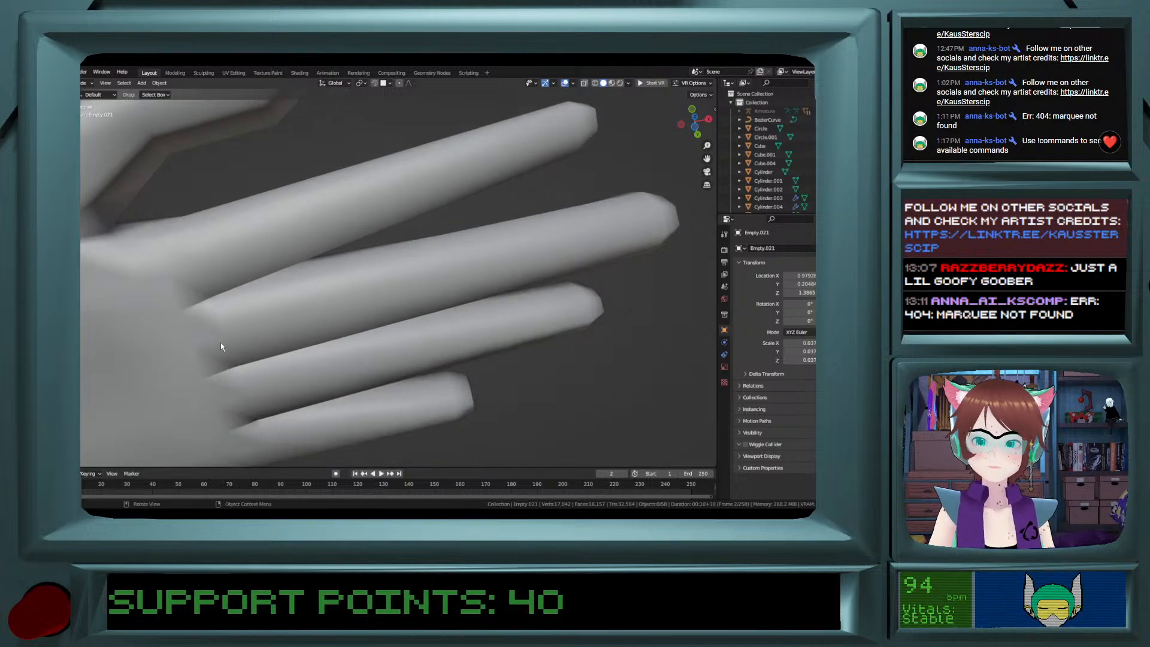
Enter Edit Mode on the hand and raise the index finger's underside vertices between the joints along Z.
click(221, 343)
key(Tab)
middle_drag(413, 181, 445, 153)
shift+click(446, 142)
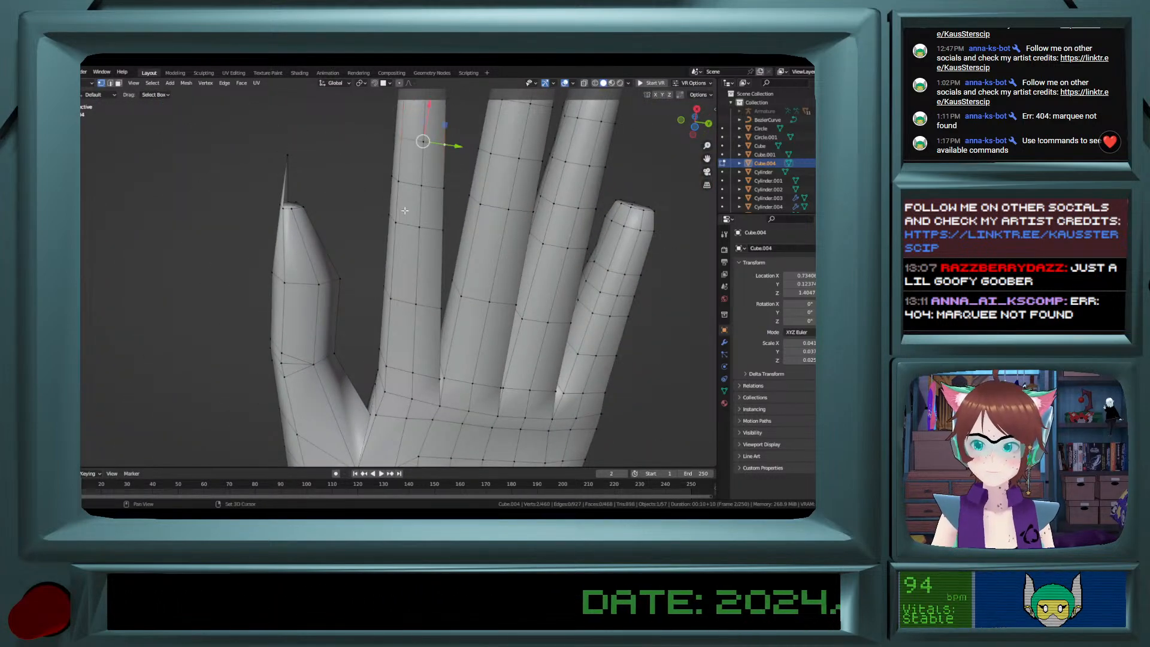
shift+click(398, 213)
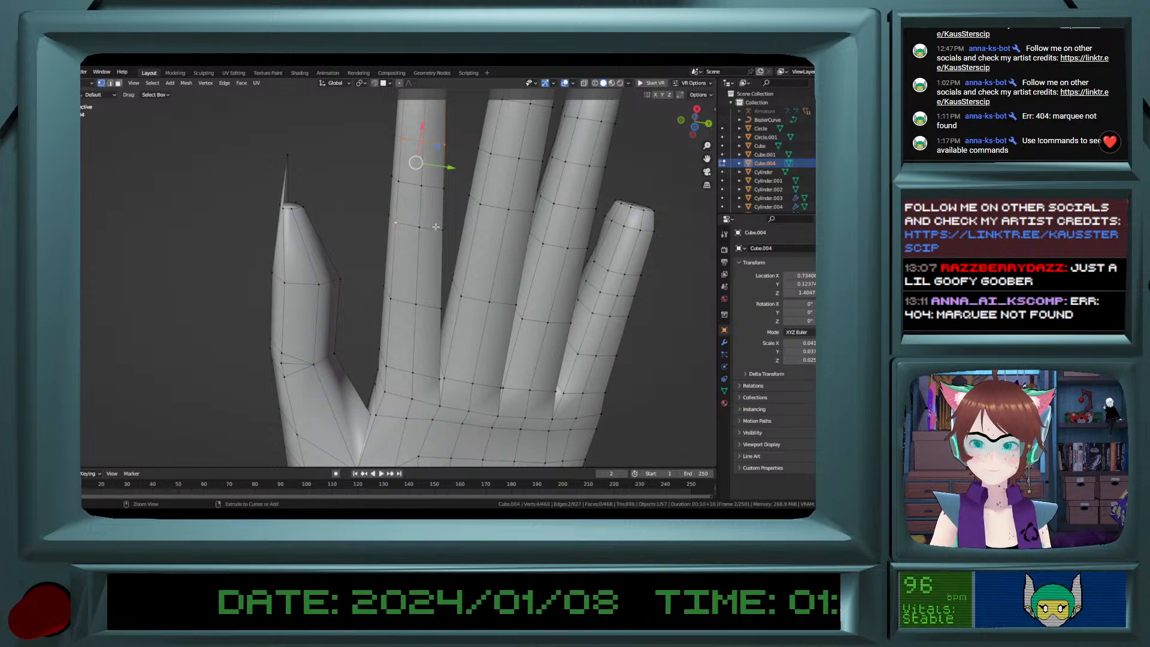
ctrl+click(436, 227)
mouse_move(433, 229)
middle_down()
mouse_move(440, 318)
mouse_move(467, 209)
middle_up()
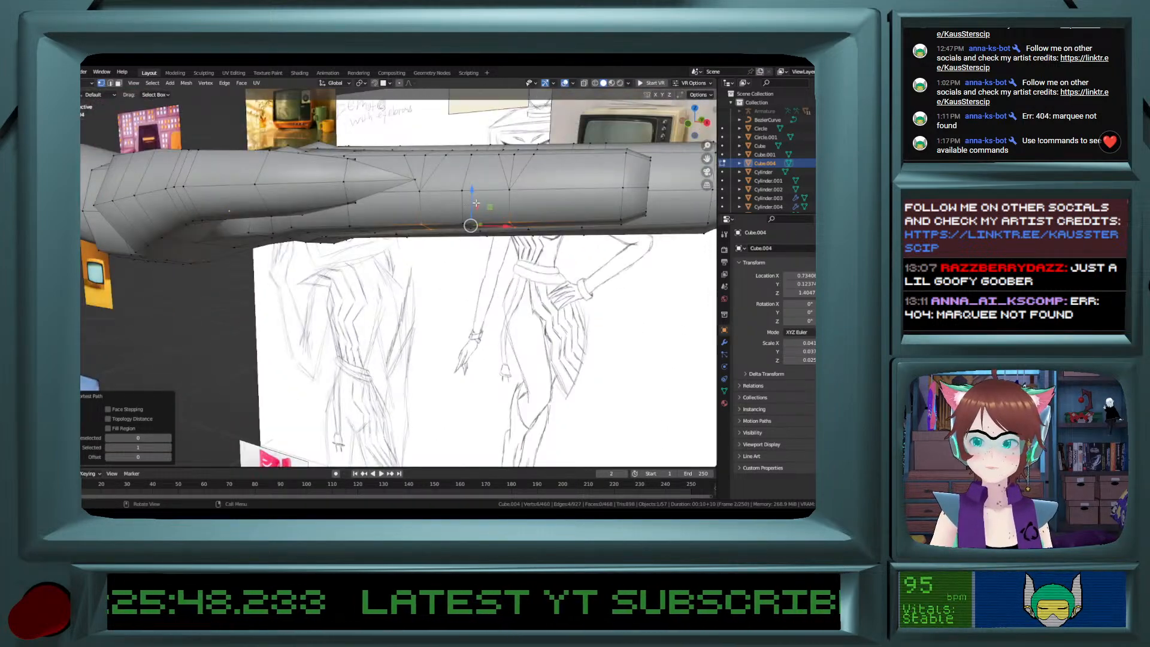
key(g)
key(z)
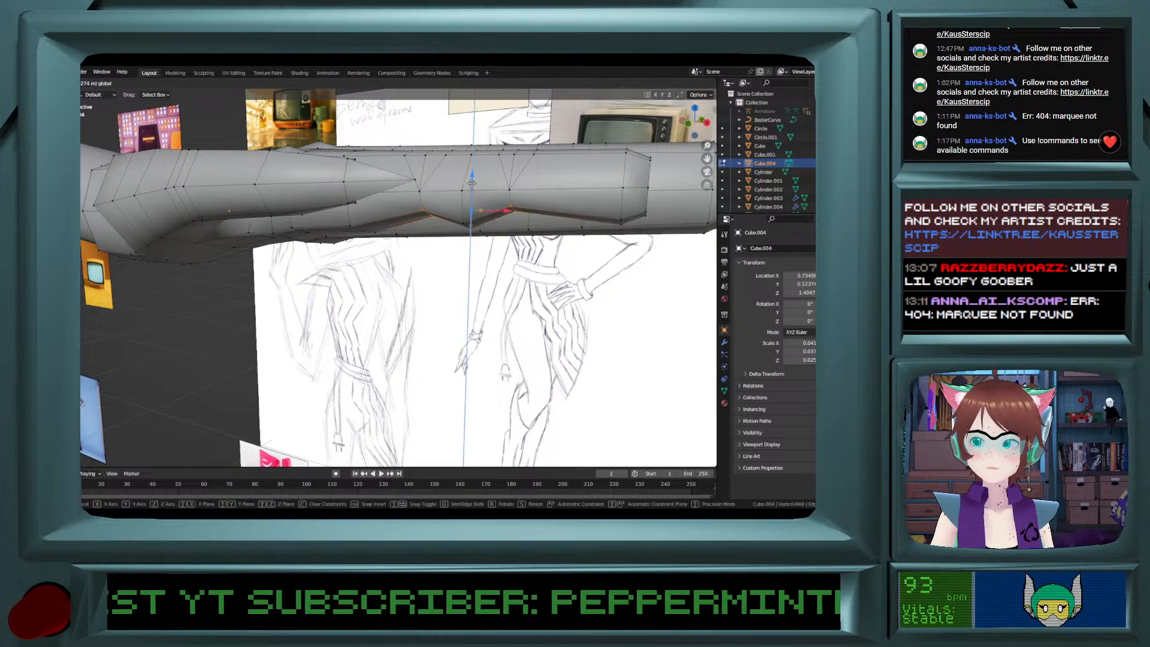
click(473, 182)
mouse_move(473, 182)
middle_down()
mouse_move(479, 165)
mouse_move(489, 171)
middle_up()
Raise the underside vertices at the index finger's middle joint and fingertip about 0.002 m along Z.
click(459, 235)
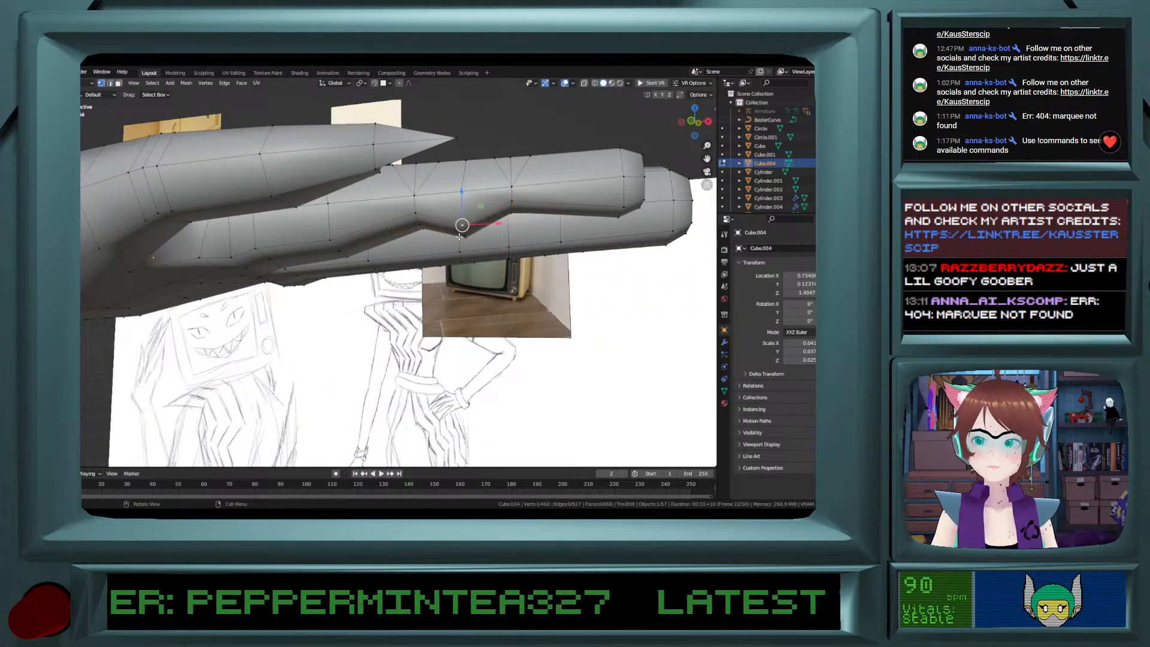
ctrl+click(467, 241)
shift+click(621, 210)
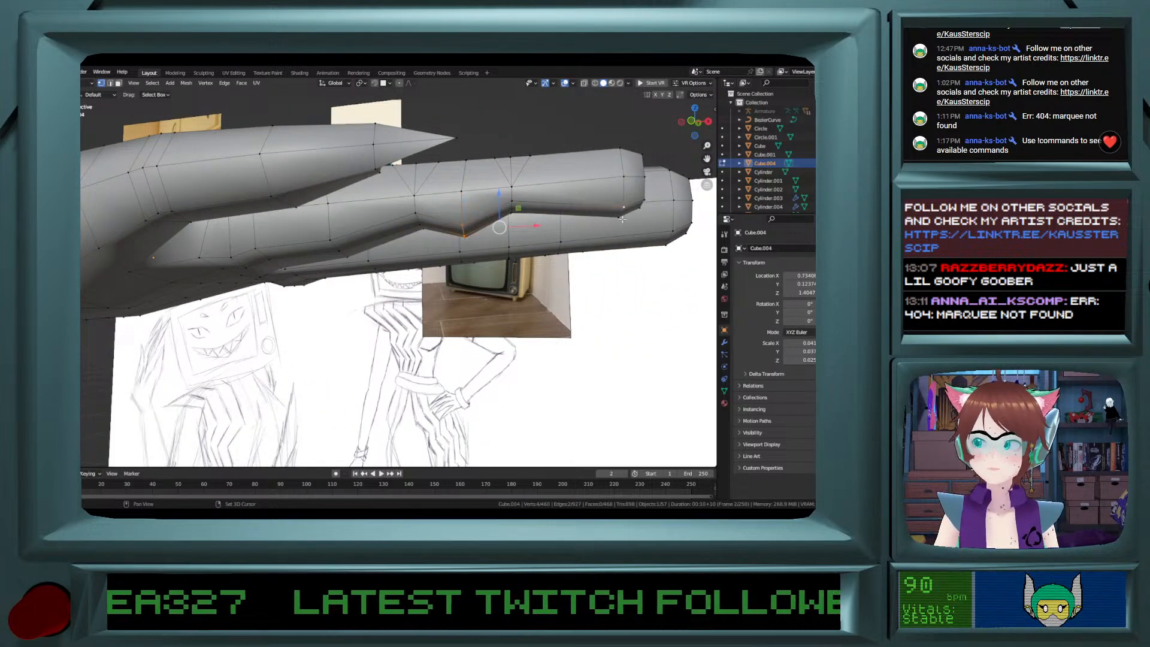
mouse_move(631, 202)
middle_down()
mouse_move(647, 198)
mouse_move(637, 194)
middle_up()
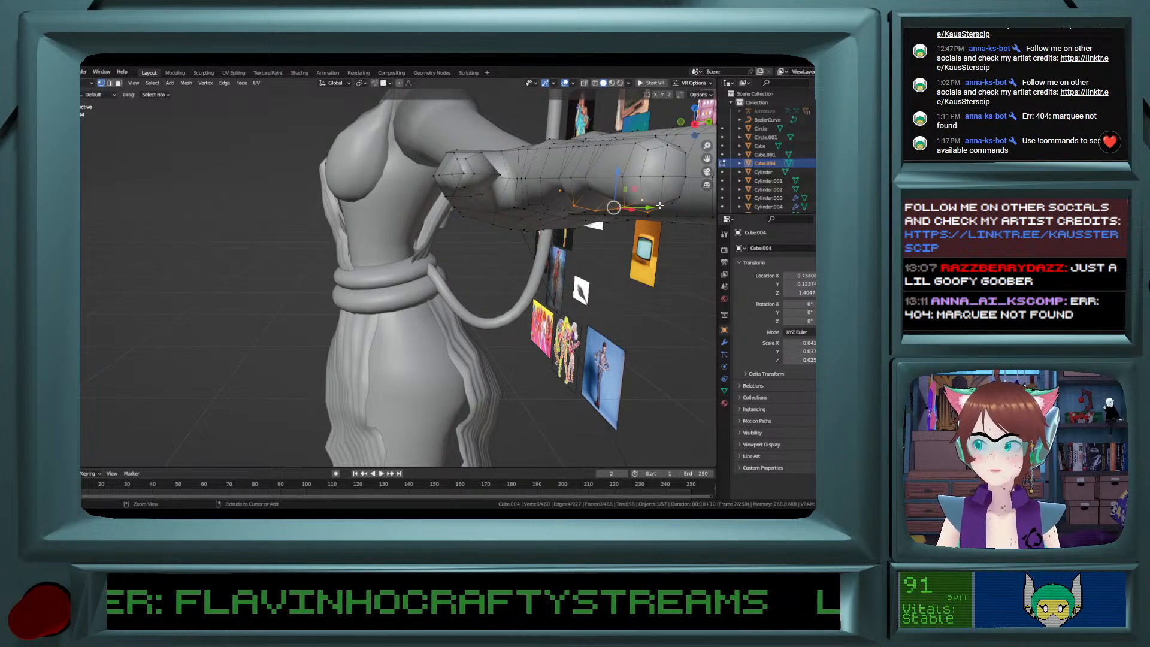
ctrl+click(685, 176)
middle_drag(685, 176, 596, 177)
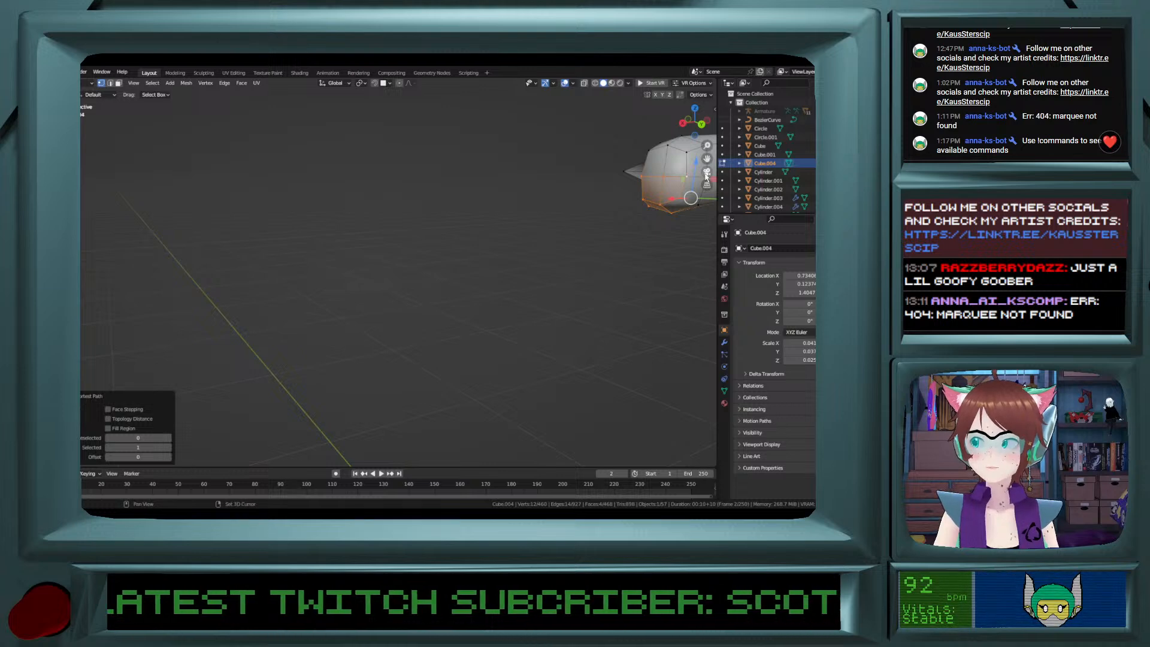
shift+middle_drag(693, 181, 607, 176)
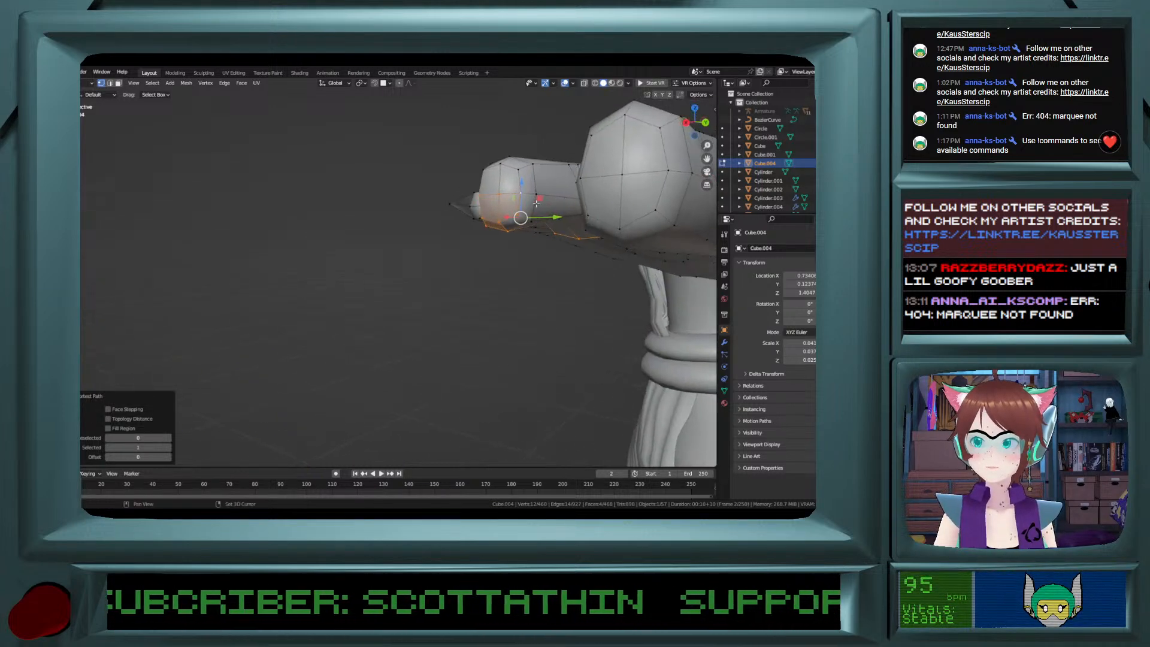
shift+click(537, 200)
shift+click(536, 208)
middle_drag(537, 208, 596, 188)
drag(584, 183, 583, 173)
middle_drag(583, 173, 399, 272)
Examine the index finger's side profile on the whole hand and arm, in both Object and Edit Mode.
scroll(399, 272, down, 4)
scroll(400, 272, up, 4)
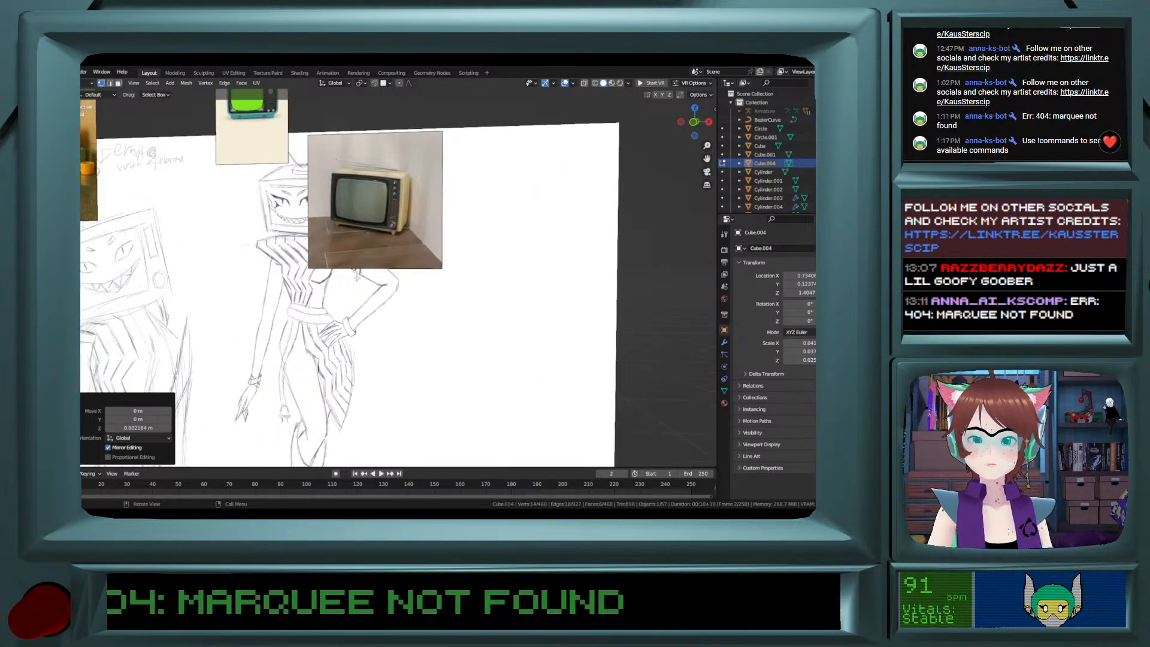
ctrl+scroll(358, 277, down, 5)
shift+scroll(363, 274, up, 2)
ctrl+scroll(419, 278, up, 6)
ctrl+scroll(410, 279, down, 4)
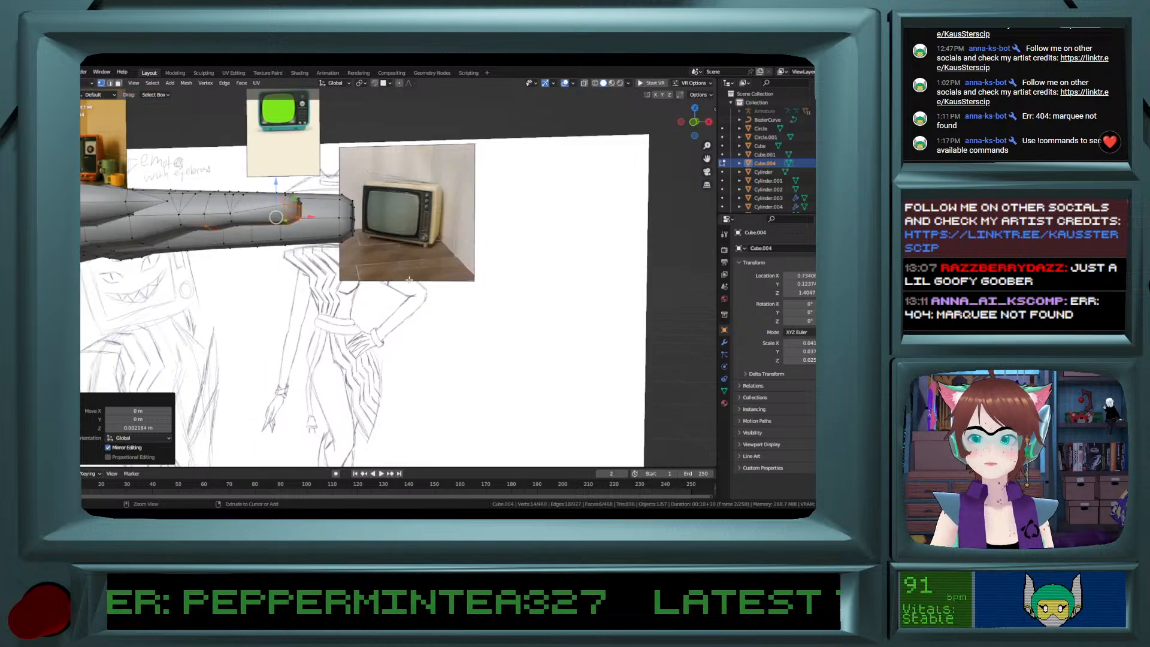
key(Tab)
scroll(410, 281, down, 5)
mouse_move(411, 284)
middle_down()
mouse_move(393, 279)
mouse_move(410, 280)
middle_up()
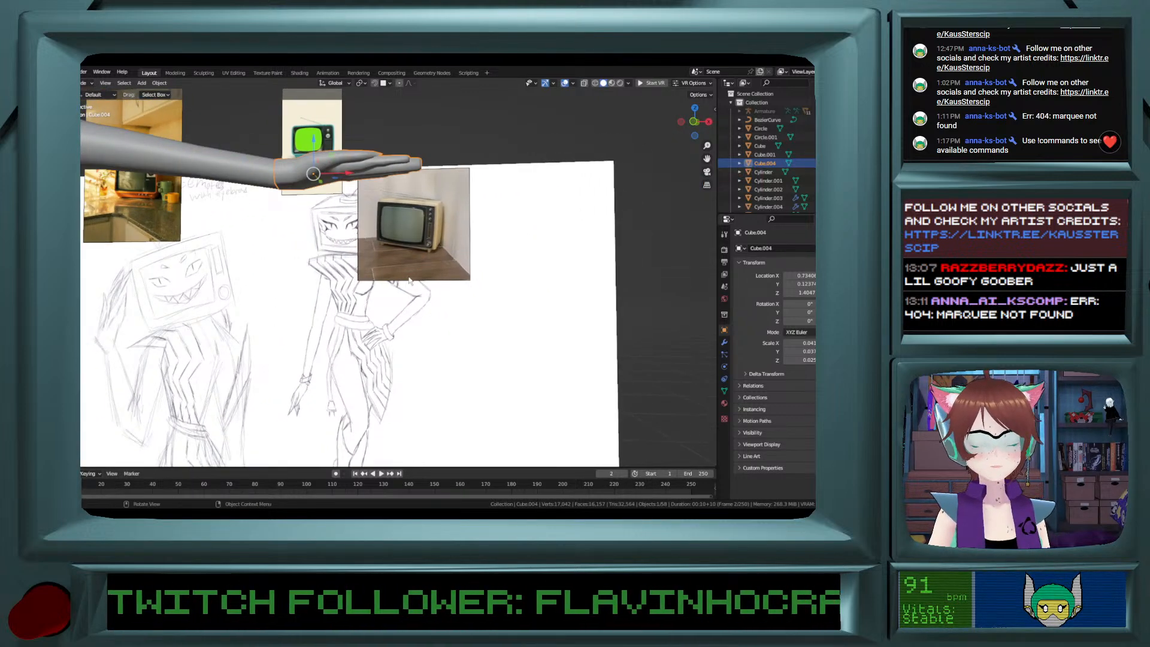
key(Tab)
scroll(363, 179, up, 4)
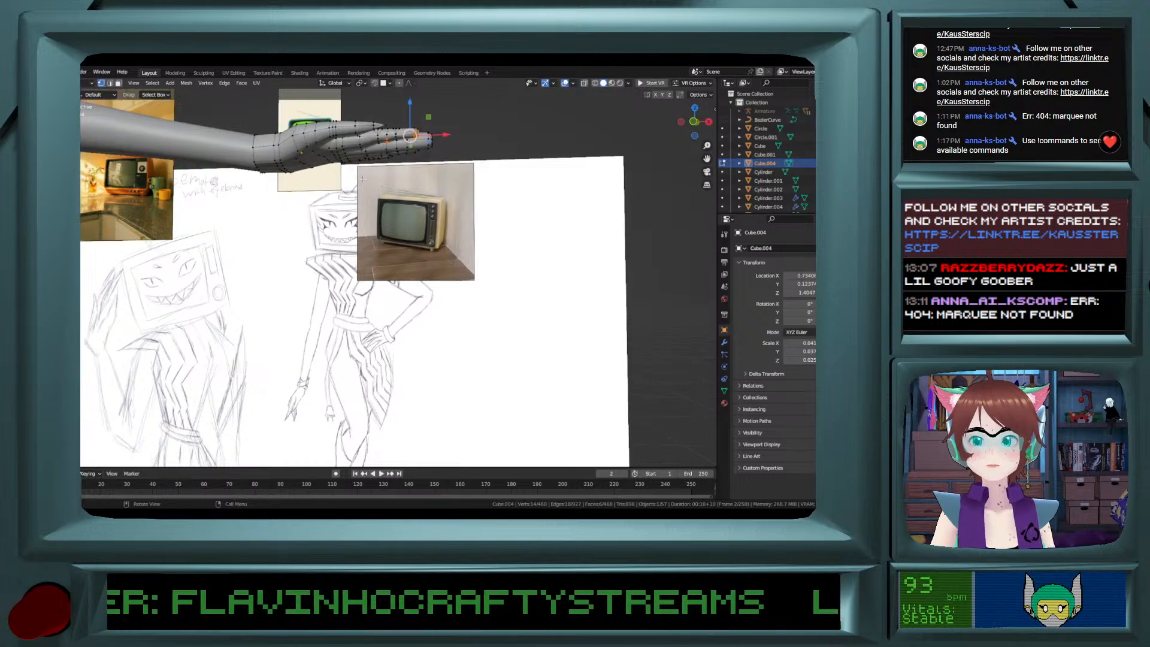
scroll(363, 179, down, 5)
shift+middle_drag(363, 179, 361, 250)
scroll(361, 249, up, 7)
scroll(361, 250, up, 2)
scroll(361, 250, down, 5)
shift+middle_drag(373, 207, 378, 269)
Raise the underside vertices near the base of the index finger about 0.003 m along Z.
middle_drag(428, 333, 444, 314)
ctrl+click(419, 324)
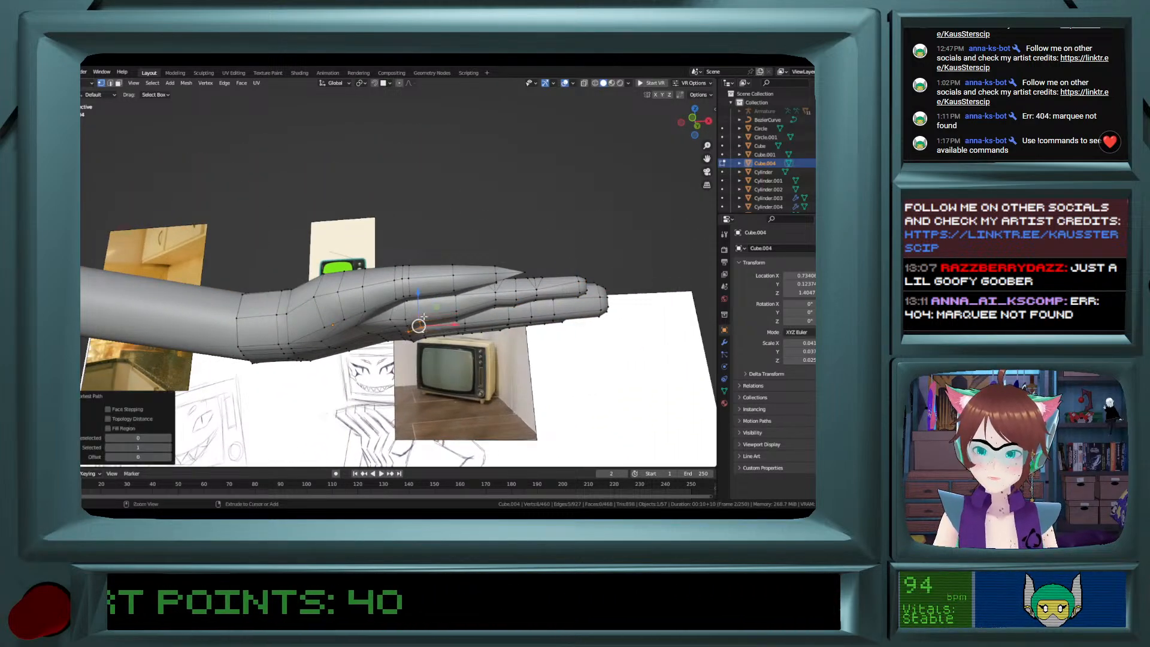
click(418, 314)
middle_drag(419, 323, 436, 338)
drag(427, 297, 479, 289)
Raise the palm-side vertices below the index and little fingers about 0.001 m along Z.
ctrl+click(475, 322)
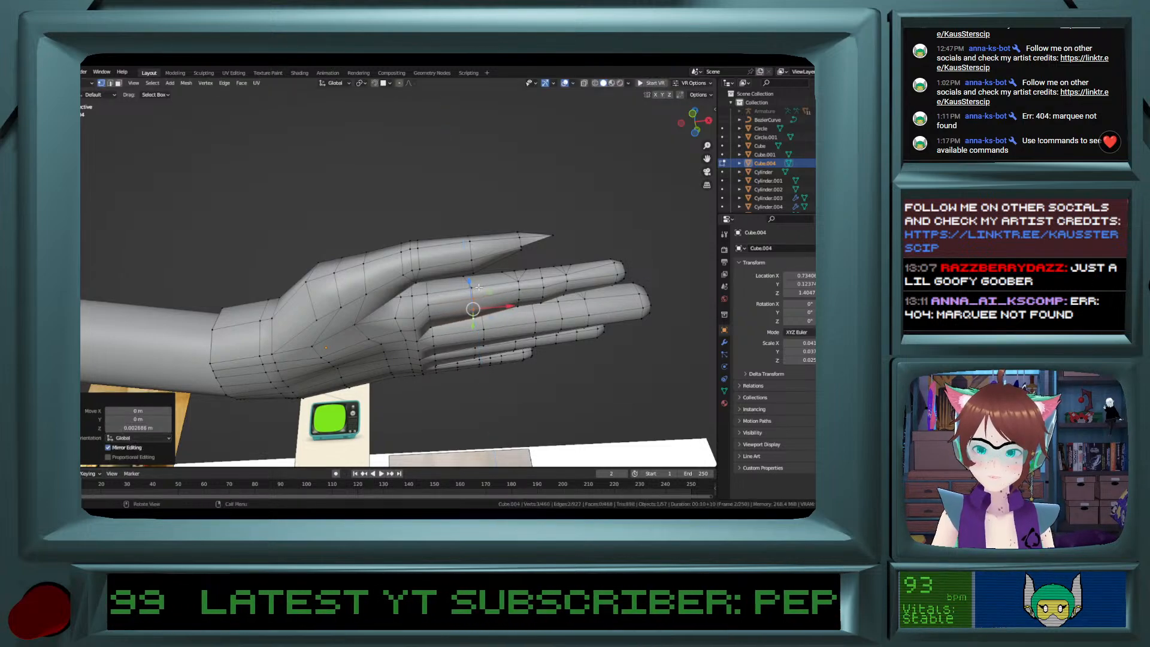
mouse_move(417, 339)
middle_down()
mouse_move(434, 345)
mouse_move(418, 329)
middle_up()
middle_drag(408, 368, 406, 344)
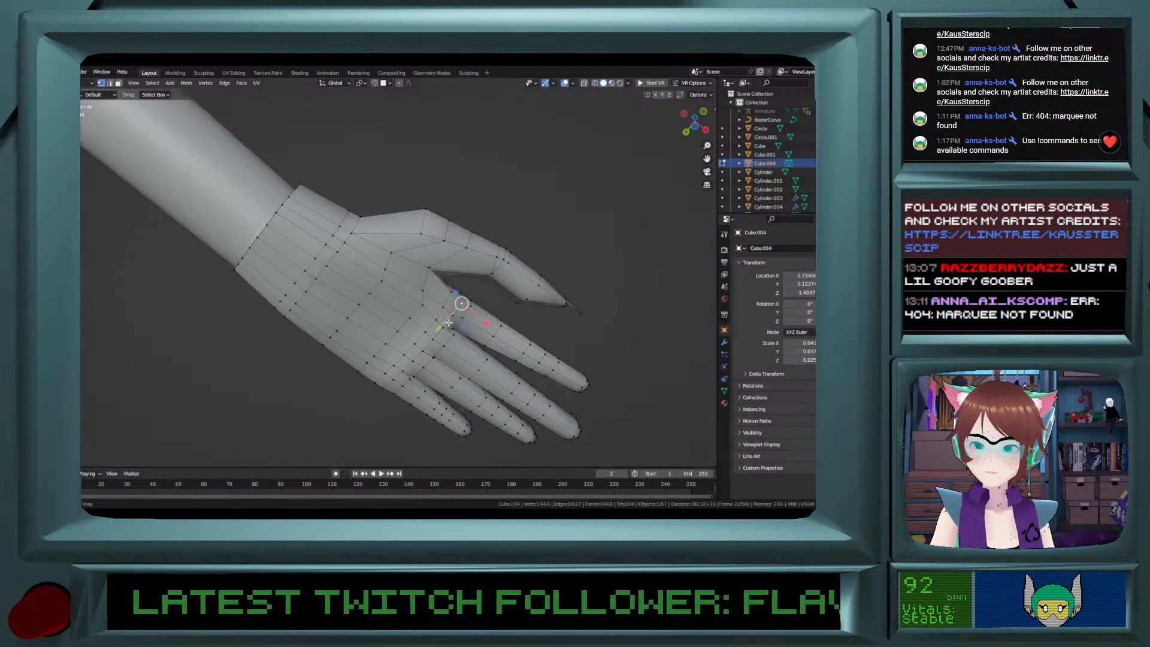
ctrl+click(385, 392)
middle_drag(385, 391, 432, 325)
key(g)
key(z)
click(412, 330)
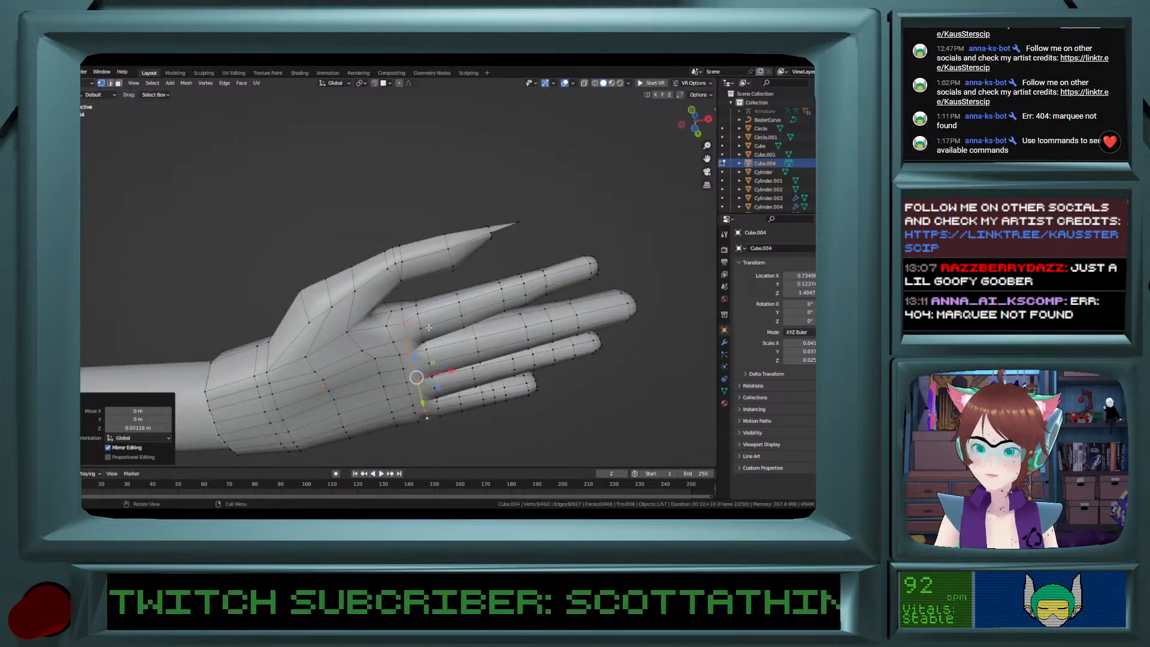
Select the palm-side vertices at the bases of the middle, ring and little fingers and raise them along Z.
click(428, 348)
ctrl+click(436, 380)
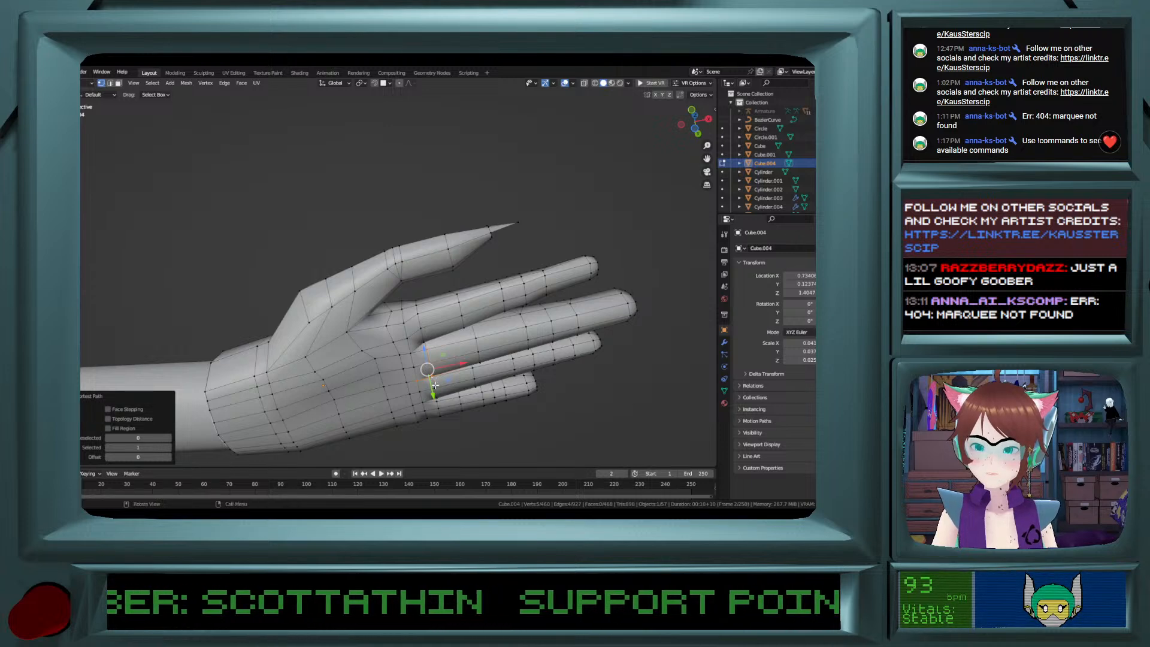
shift+click(423, 382)
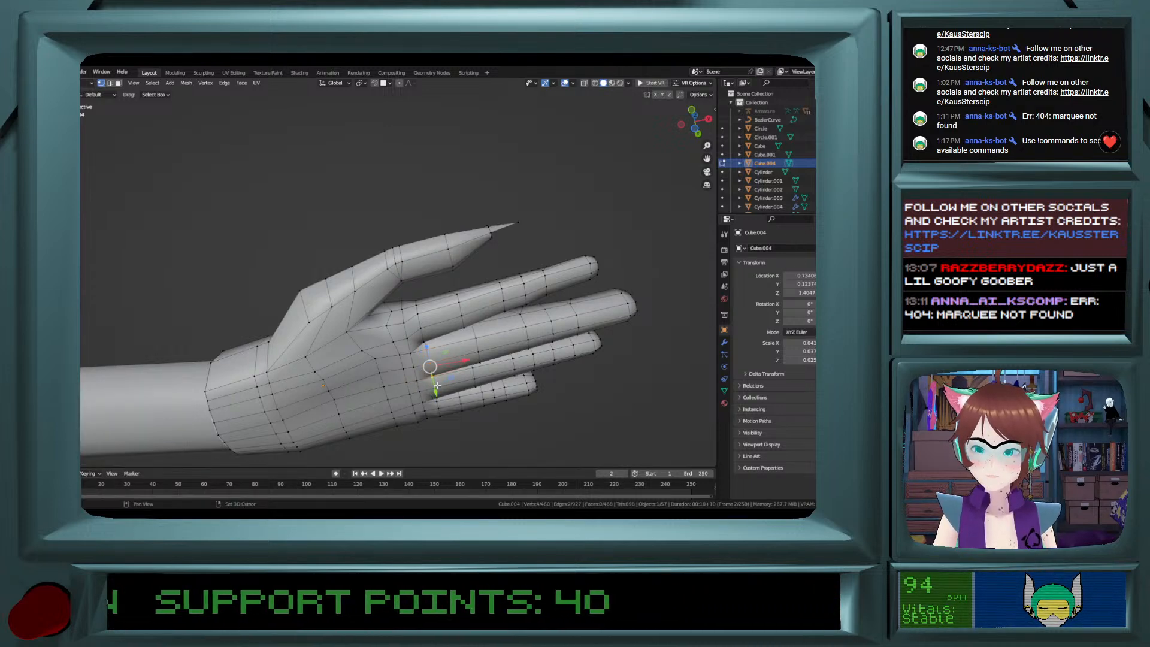
mouse_move(439, 407)
middle_down()
mouse_move(440, 366)
mouse_move(440, 406)
middle_up()
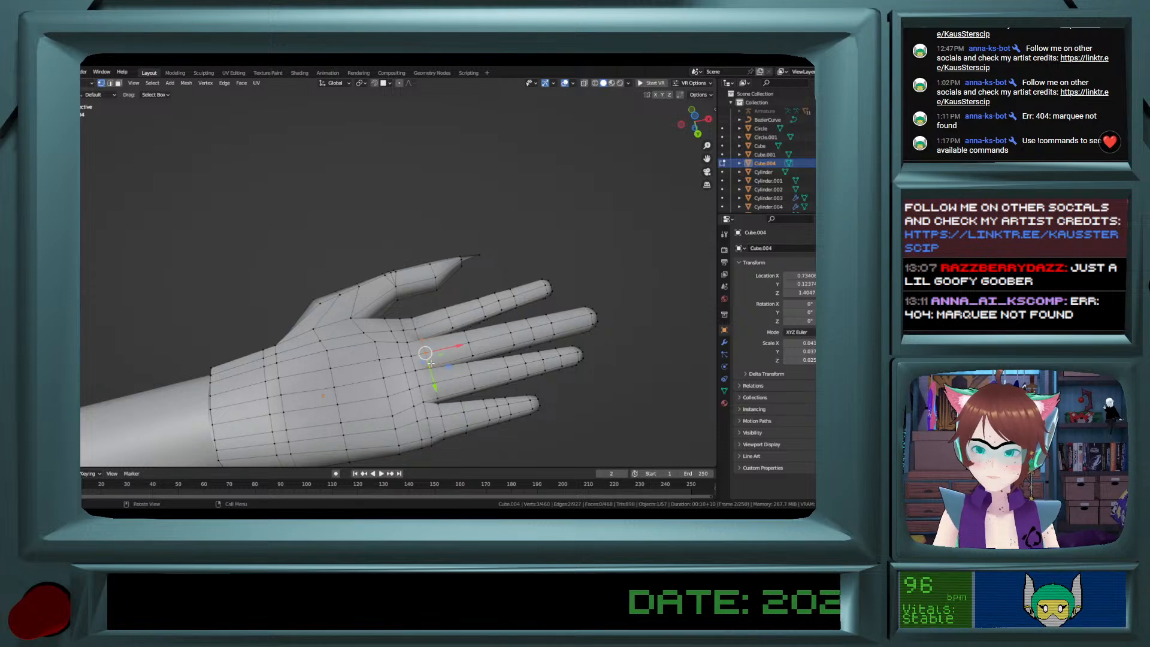
ctrl+click(437, 394)
shift+click(439, 407)
ctrl+click(446, 432)
middle_drag(446, 431, 440, 370)
drag(431, 360, 431, 353)
middle_drag(431, 354, 485, 373)
Raise the underside vertices between the lower joints of the middle, ring and little fingers about 0.005 m along Z.
click(478, 373)
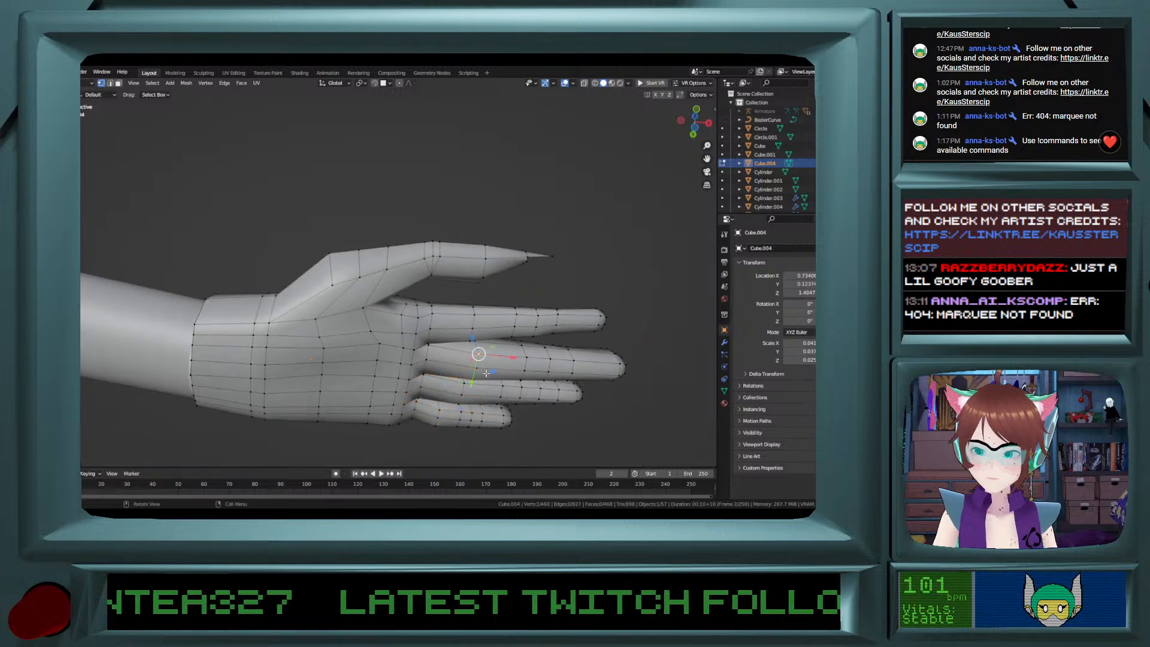
ctrl+click(474, 379)
shift+click(463, 387)
ctrl+click(460, 402)
shift+click(440, 410)
ctrl+click(435, 425)
middle_drag(449, 374, 454, 407)
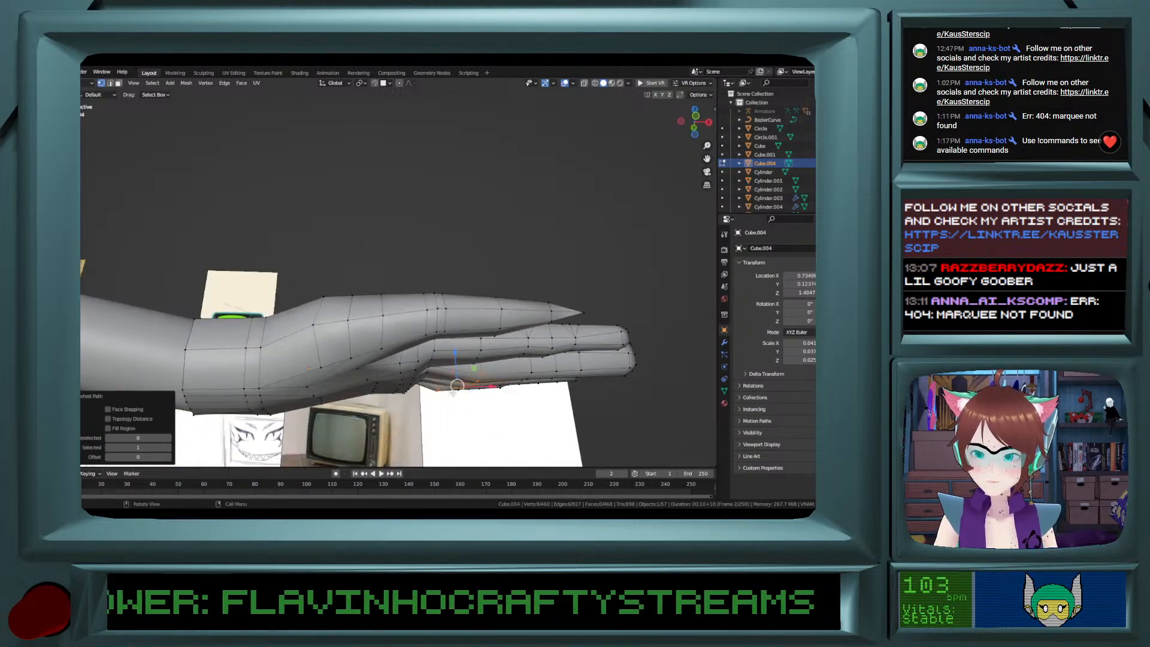
key(g)
key(z)
click(457, 351)
middle_drag(457, 352, 440, 359)
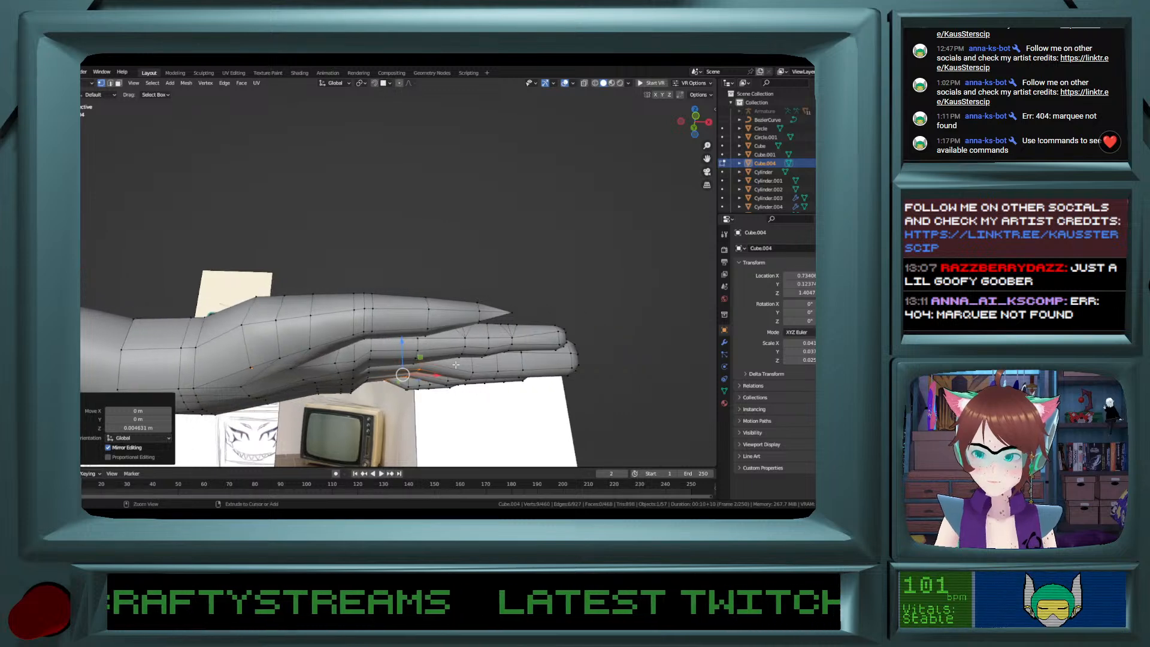
Raise the underside vertices of the next segment on the middle, ring and little fingers about 0.004 m along Z.
middle_drag(441, 402, 437, 379)
scroll(436, 379, down, 8)
scroll(413, 350, down, 3)
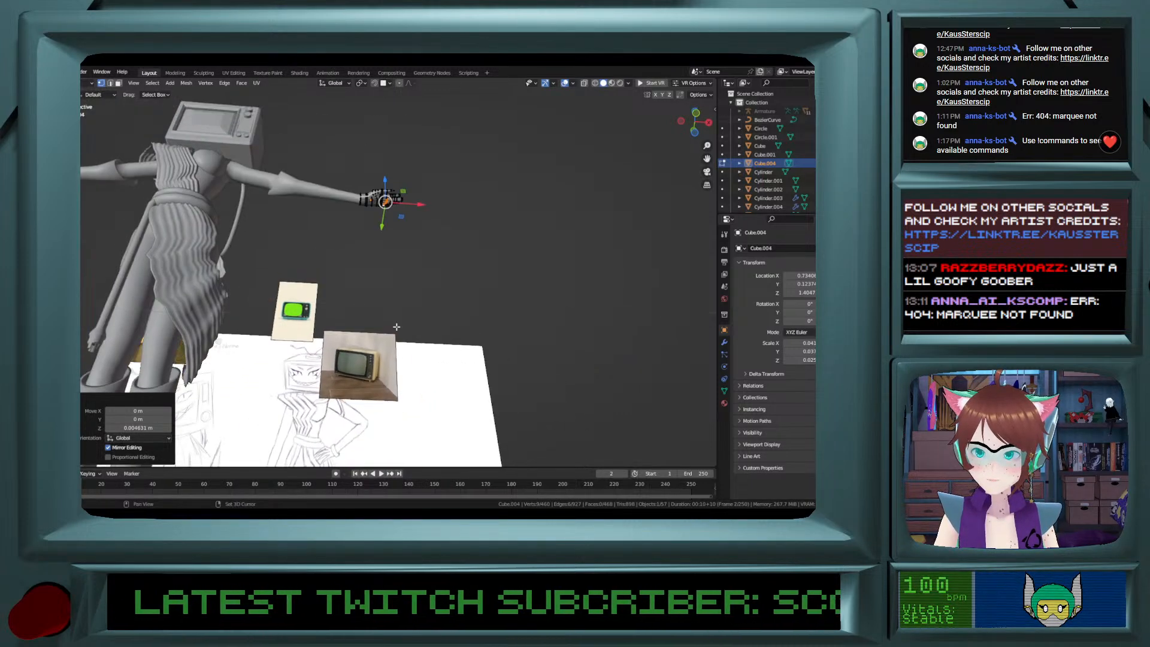
scroll(398, 323, up, 7)
shift+middle_drag(440, 114, 445, 339)
scroll(489, 366, up, 2)
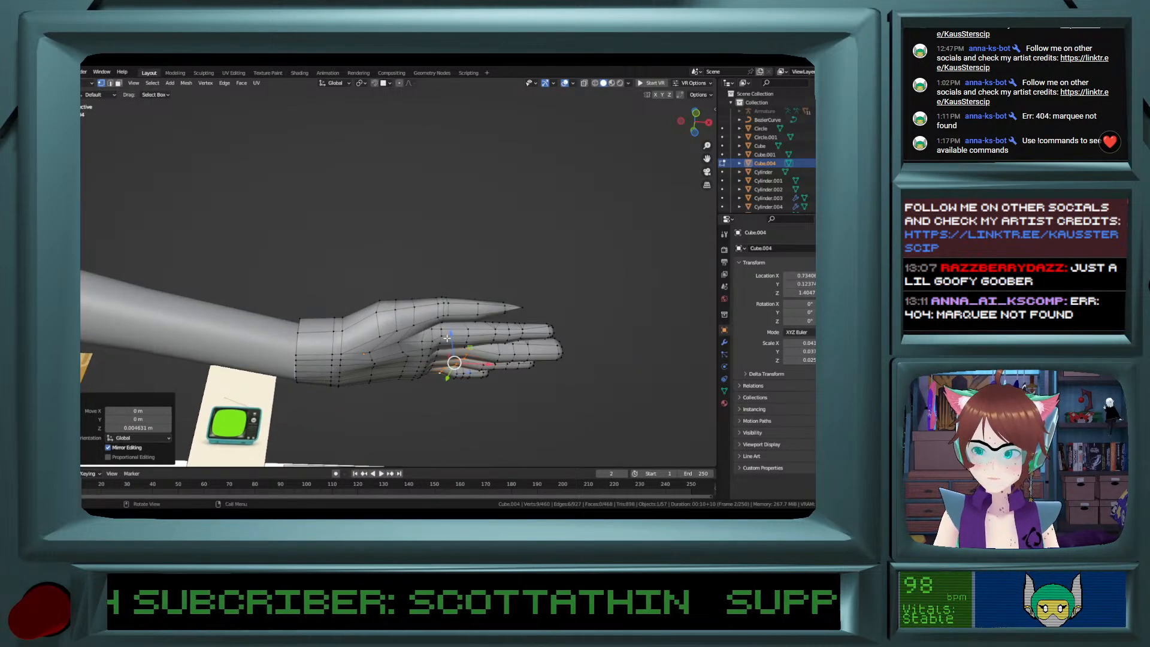
click(531, 377)
mouse_move(531, 377)
middle_down()
mouse_move(526, 357)
mouse_move(523, 387)
middle_up()
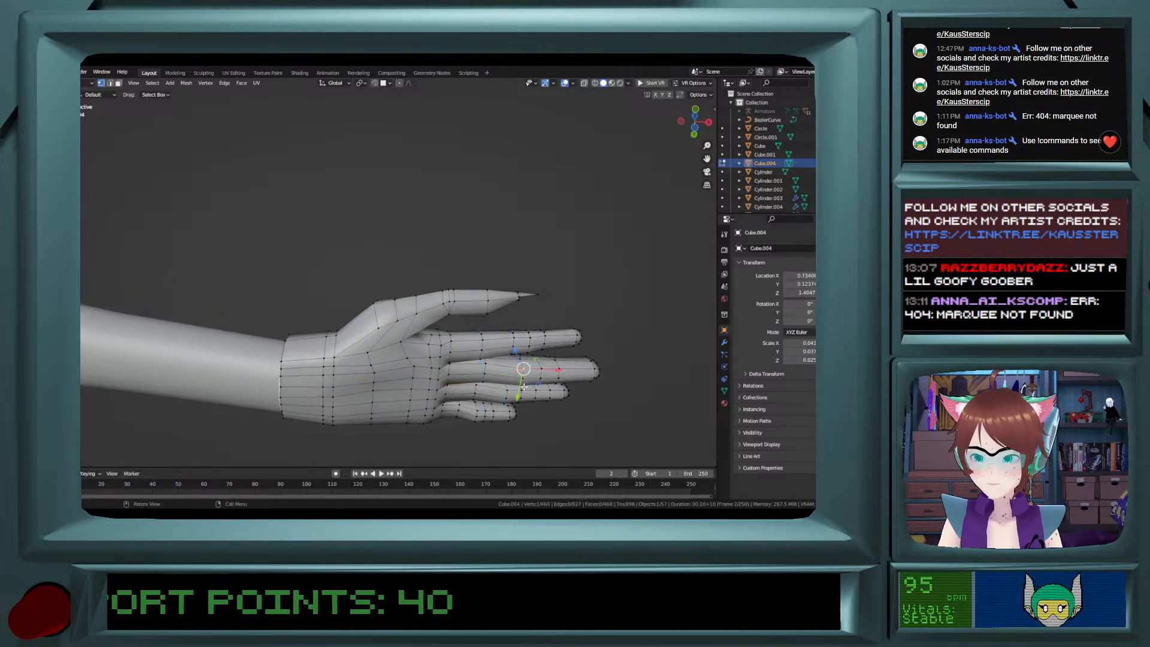
ctrl+click(520, 386)
shift+click(505, 396)
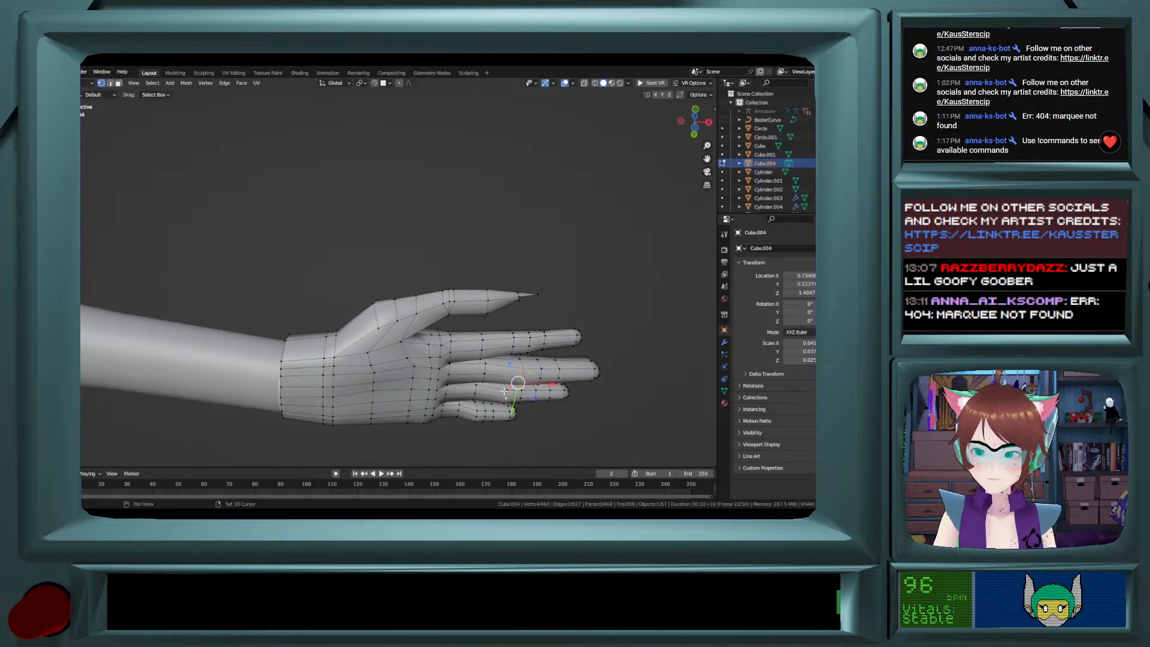
middle_drag(499, 395, 493, 381)
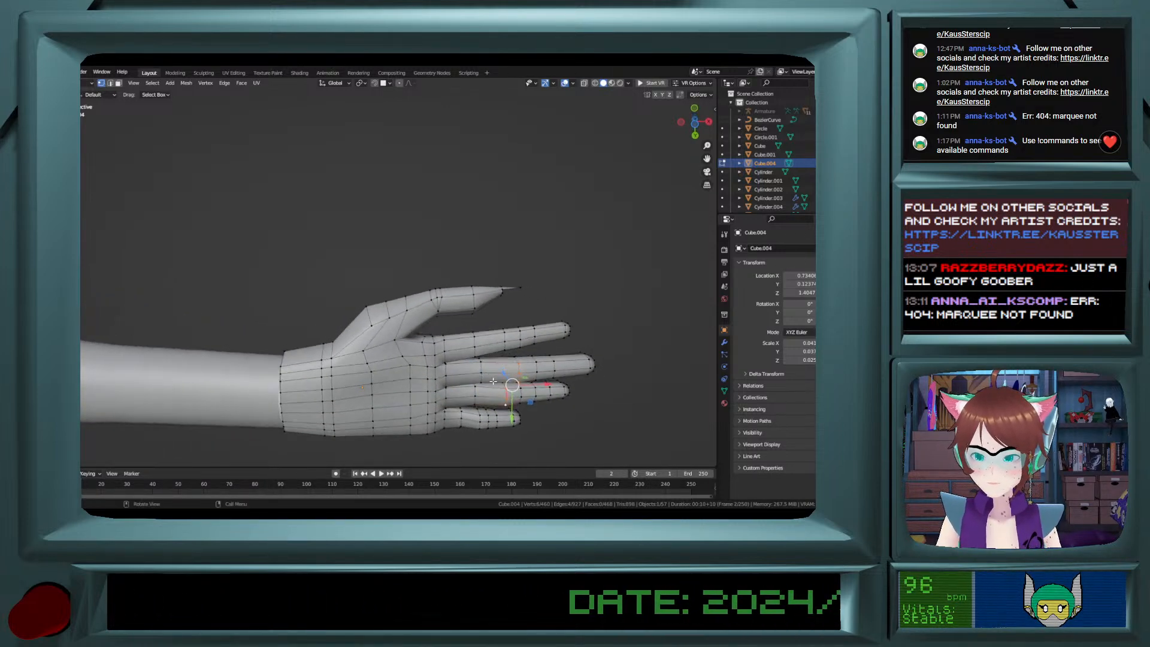
ctrl+click(482, 424)
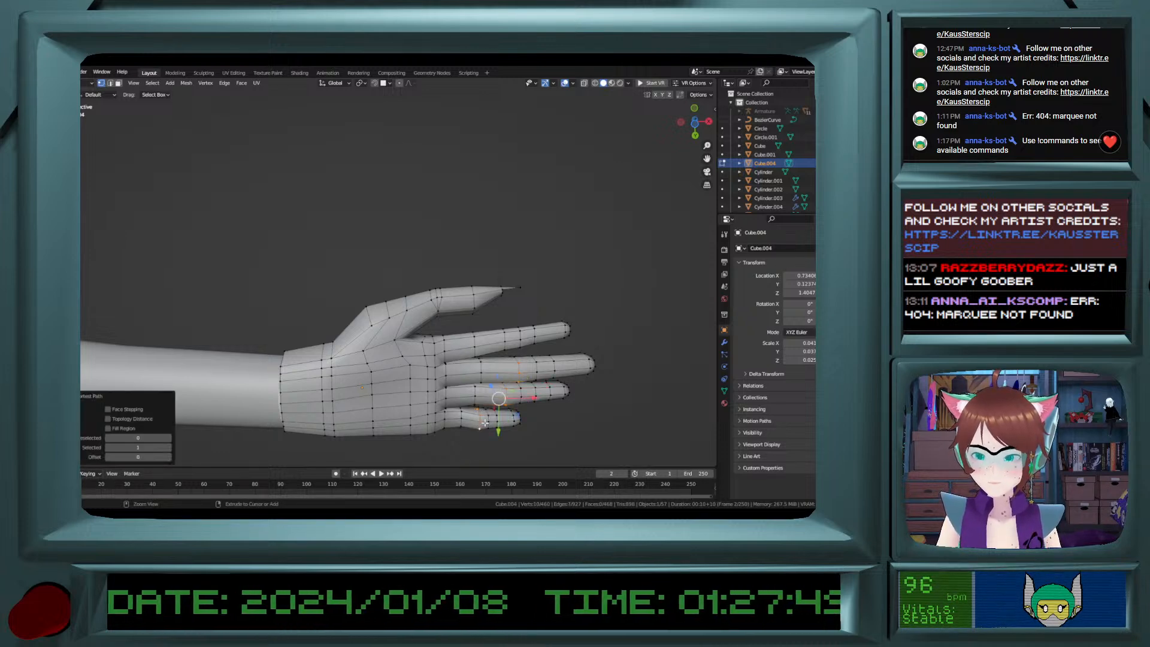
shift+click(474, 411)
middle_drag(474, 411, 494, 412)
key(g)
key(z)
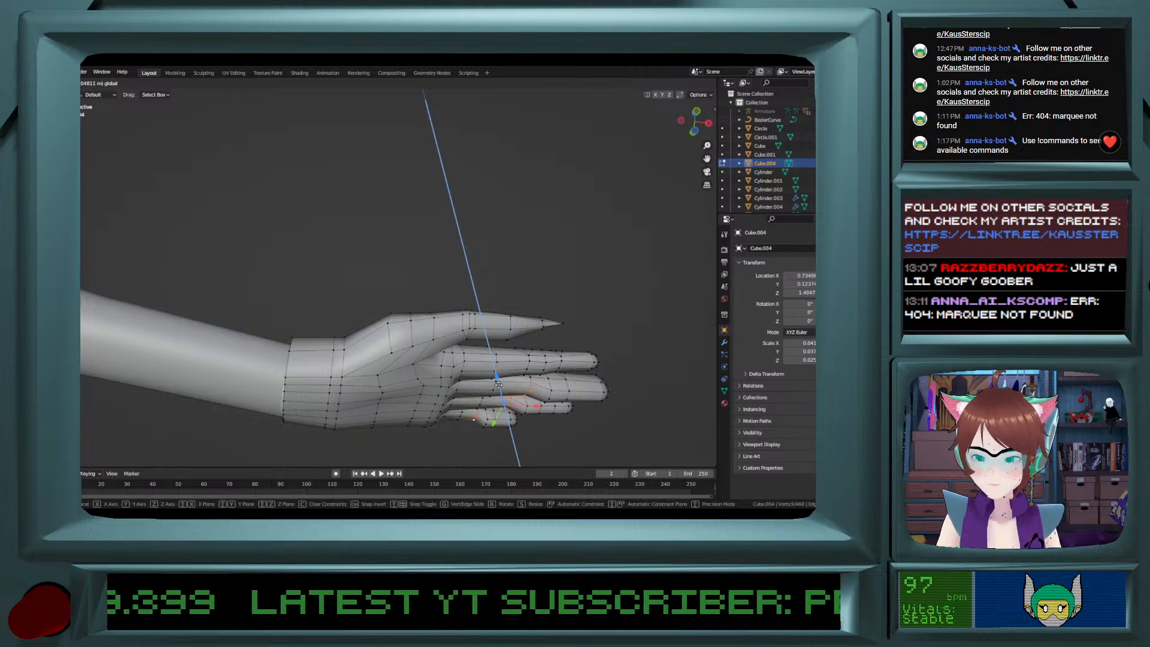
click(499, 385)
middle_drag(499, 385, 464, 389)
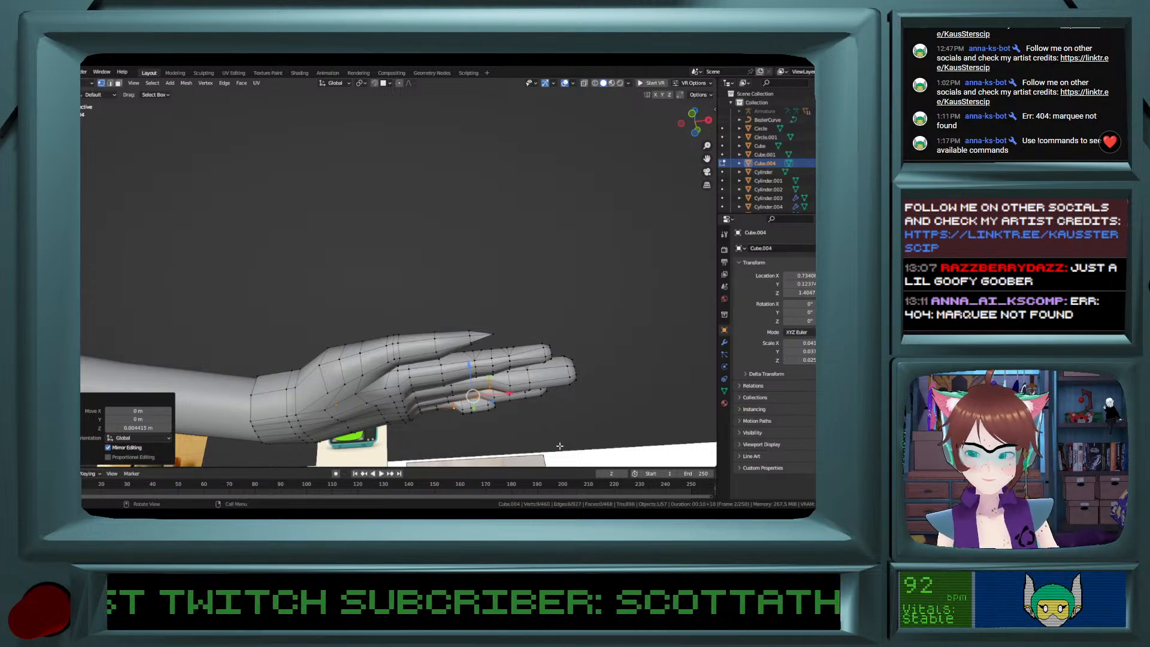
Select the underside vertices across the upper joints of the middle, ring and little fingers.
middle_drag(522, 407, 502, 344)
ctrl+click(502, 358)
key(ctrl+z)
ctrl+click(504, 348)
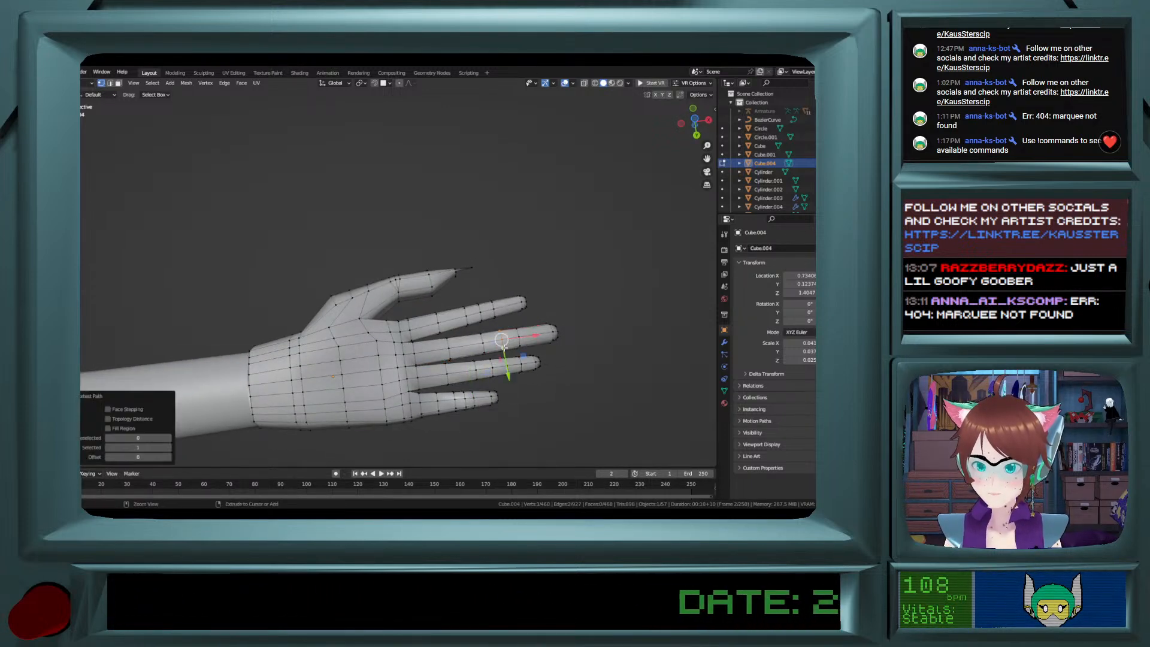
shift+click(491, 367)
ctrl+click(494, 374)
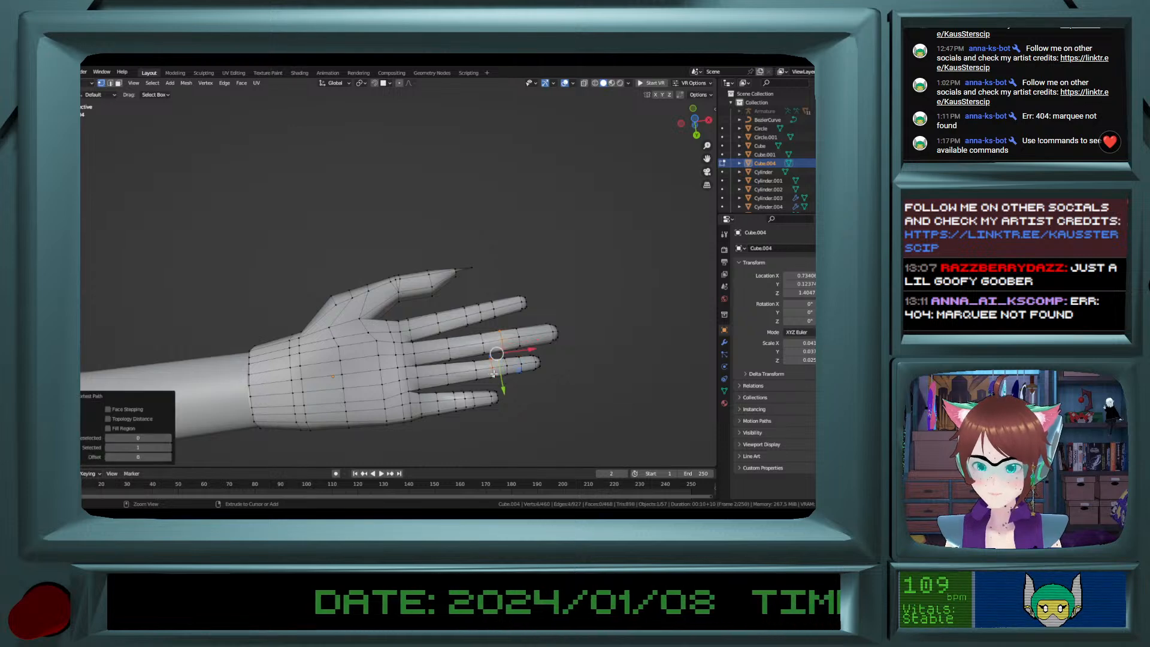
shift+click(464, 394)
ctrl+click(465, 410)
Extend the selection over the underside vertices of the little finger's tip segment.
middle_drag(469, 417, 459, 364)
shift+click(465, 412)
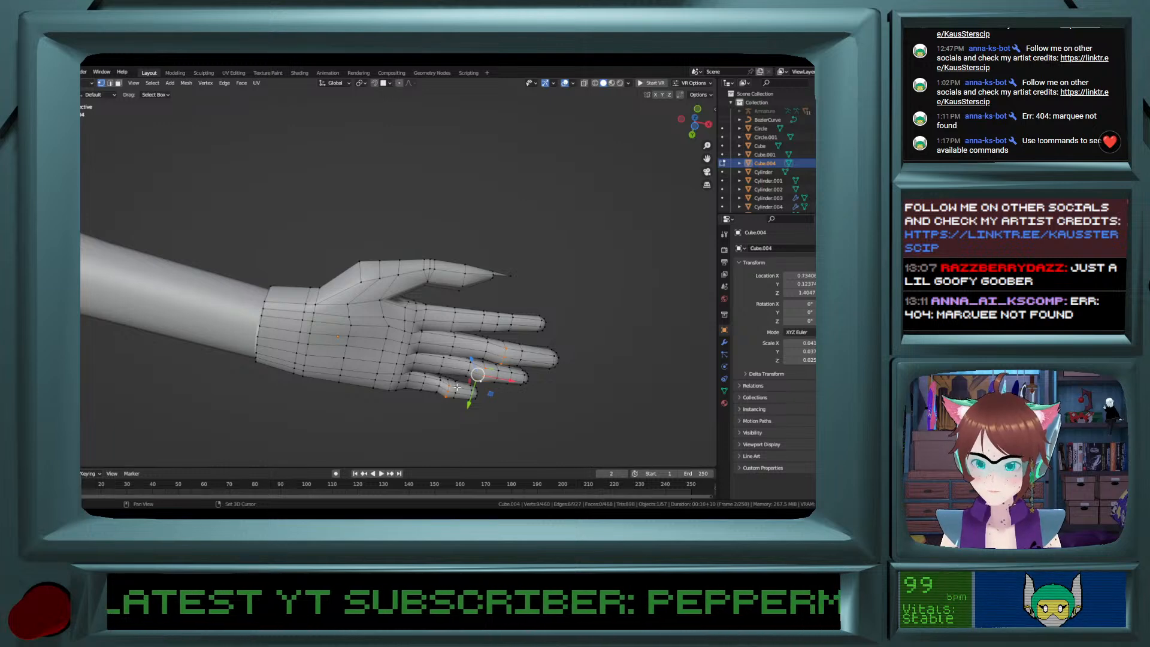
ctrl+click(459, 393)
shift+click(466, 392)
ctrl+click(470, 386)
shift+click(473, 390)
middle_drag(473, 390, 523, 413)
ctrl+click(530, 405)
shift+click(522, 396)
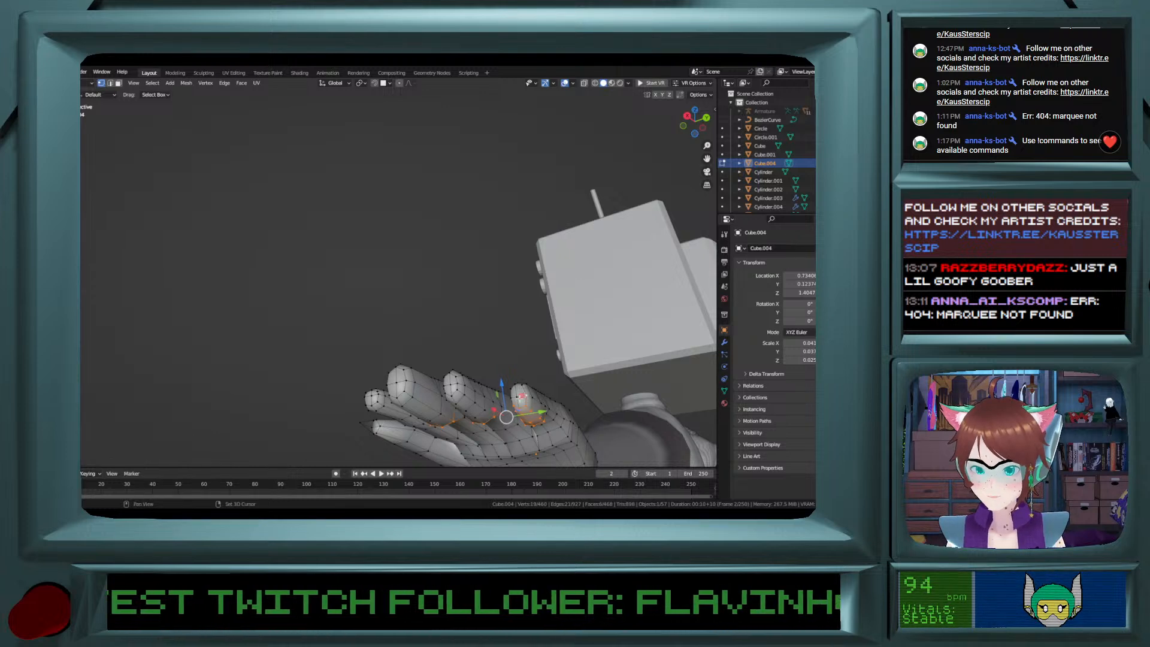
ctrl+click(512, 395)
shift+click(515, 396)
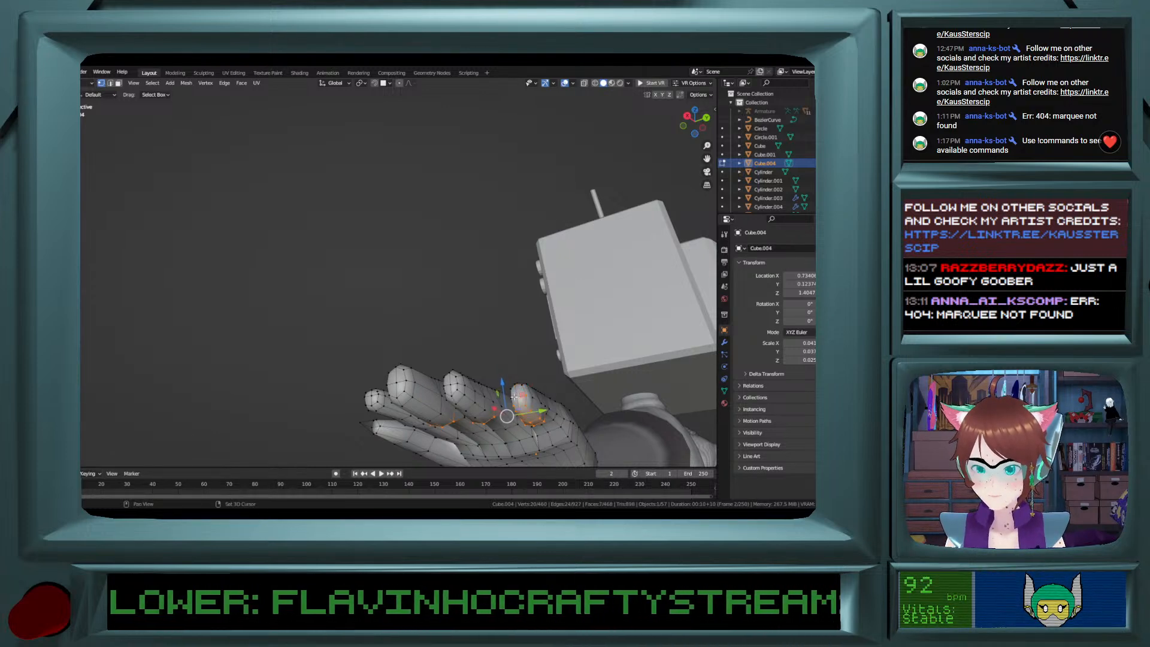
middle_drag(480, 406, 487, 418)
Extend the selection over the underside vertices of the ring finger's tip segment.
ctrl+click(453, 418)
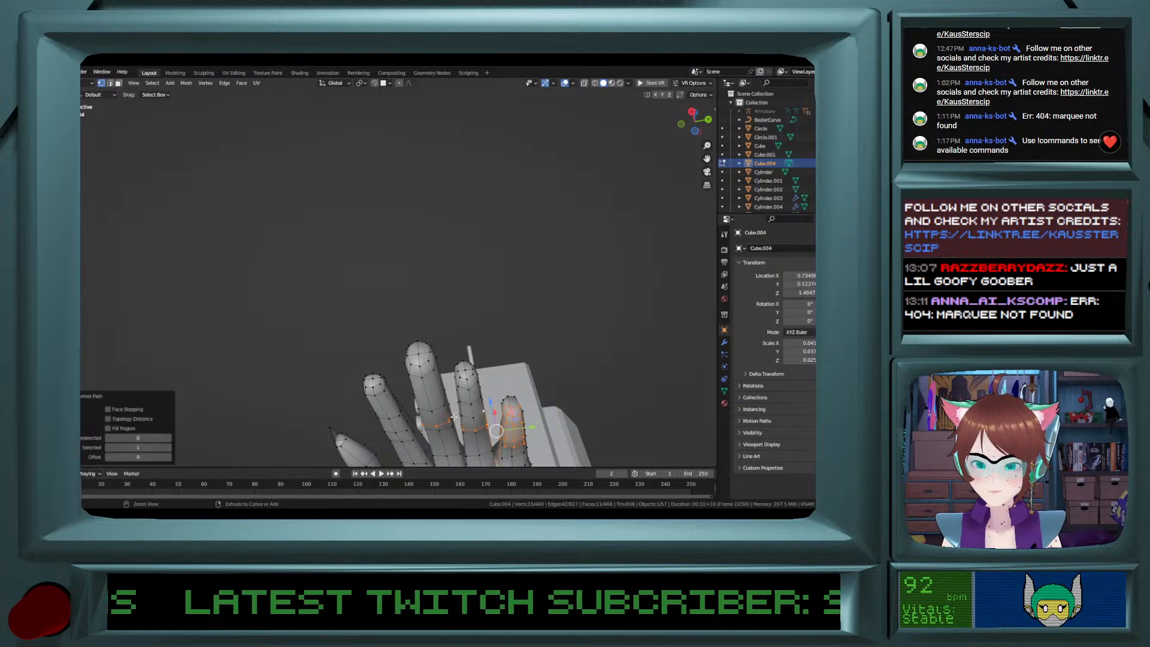
key(ctrl+z)
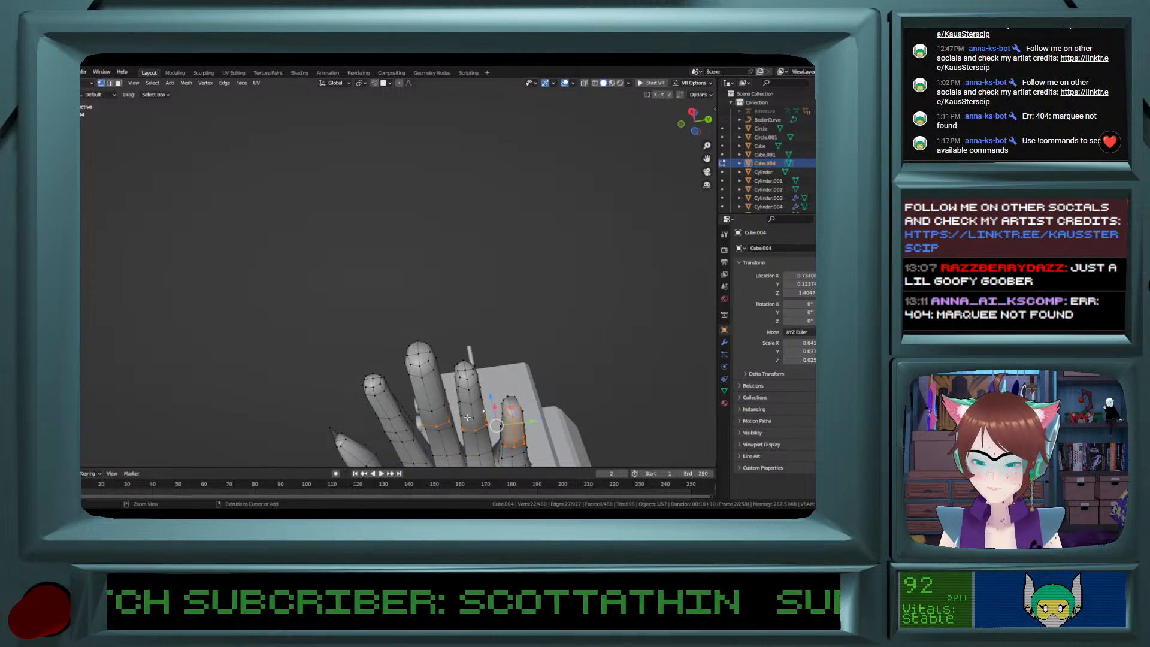
ctrl+click(460, 418)
shift+click(462, 400)
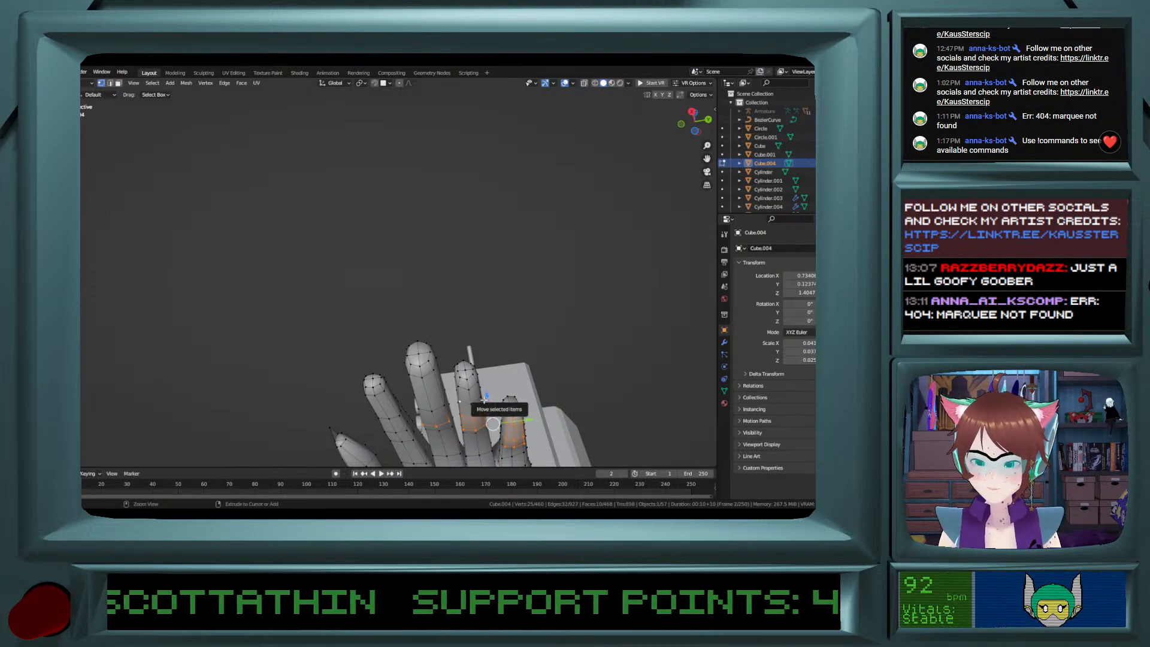
ctrl+click(485, 390)
shift+click(473, 387)
ctrl+click(456, 386)
shift+click(459, 380)
ctrl+click(475, 376)
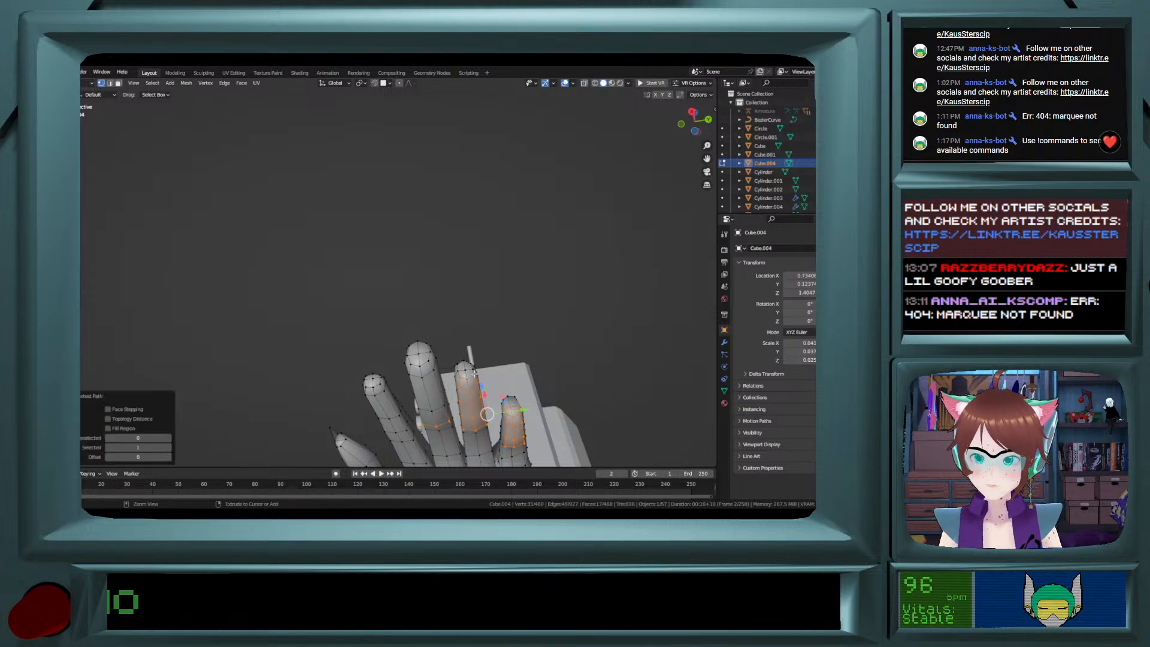
shift+click(467, 370)
Add the underside vertices of the middle finger's tip segment and raise the whole selection about 0.003 m along Z.
mouse_move(458, 369)
middle_down()
mouse_move(535, 343)
mouse_move(456, 388)
mouse_move(480, 386)
mouse_move(469, 389)
middle_up()
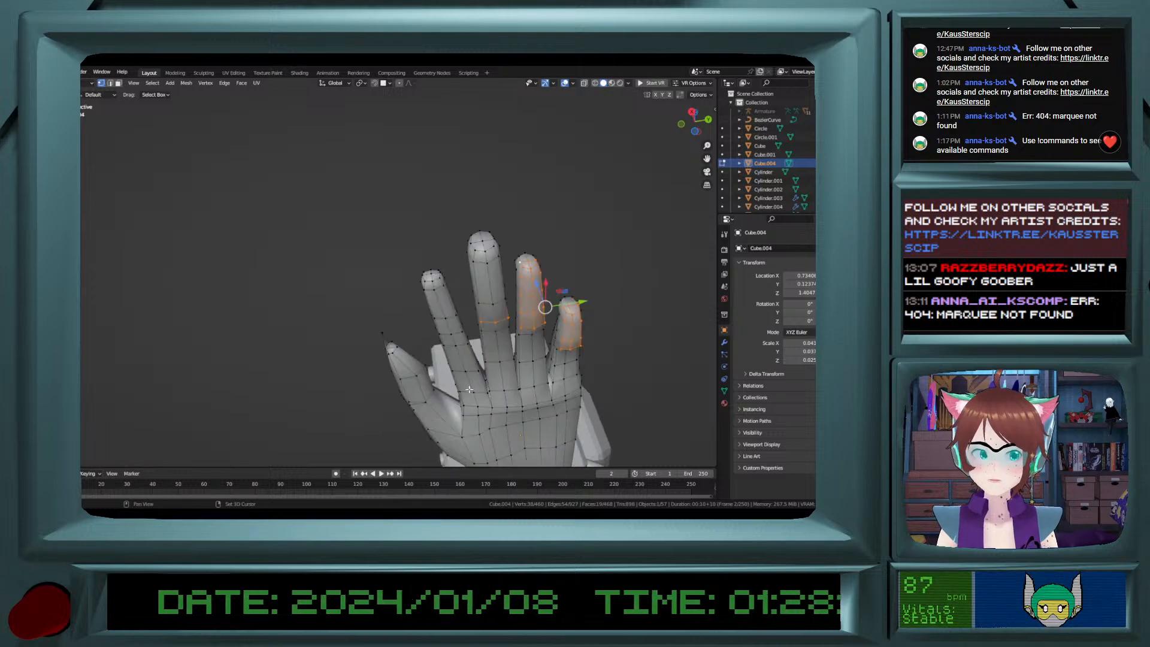
ctrl+click(492, 298)
middle_drag(503, 298, 519, 303)
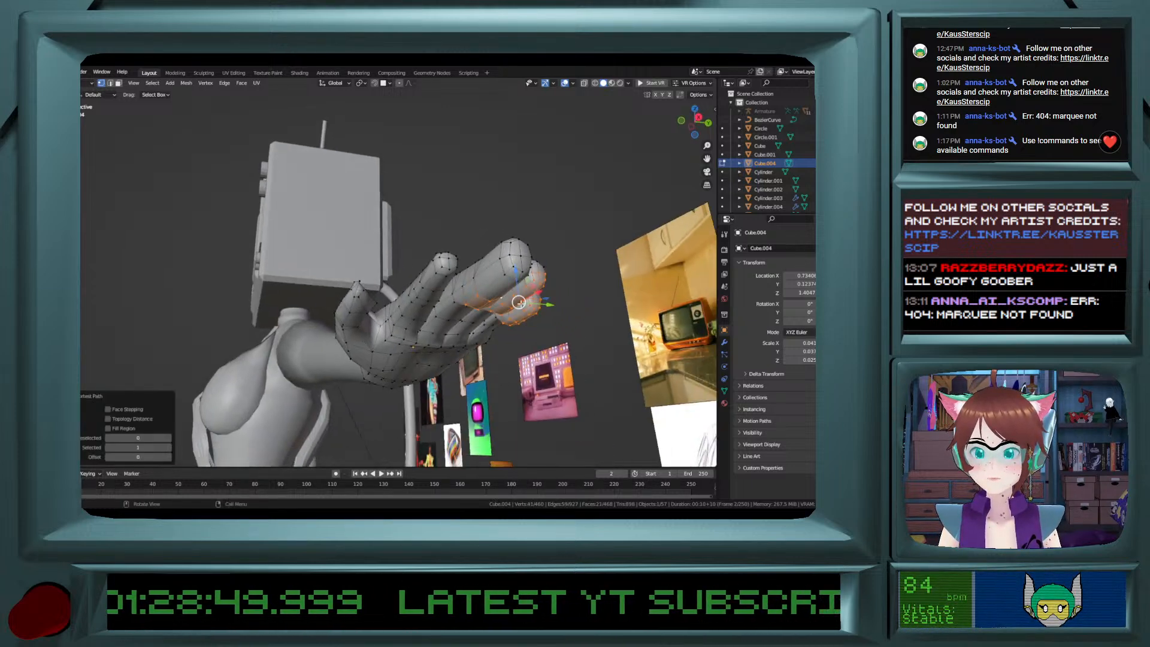
shift+click(511, 264)
middle_drag(522, 279, 507, 281)
shift+click(520, 276)
shift+click(531, 274)
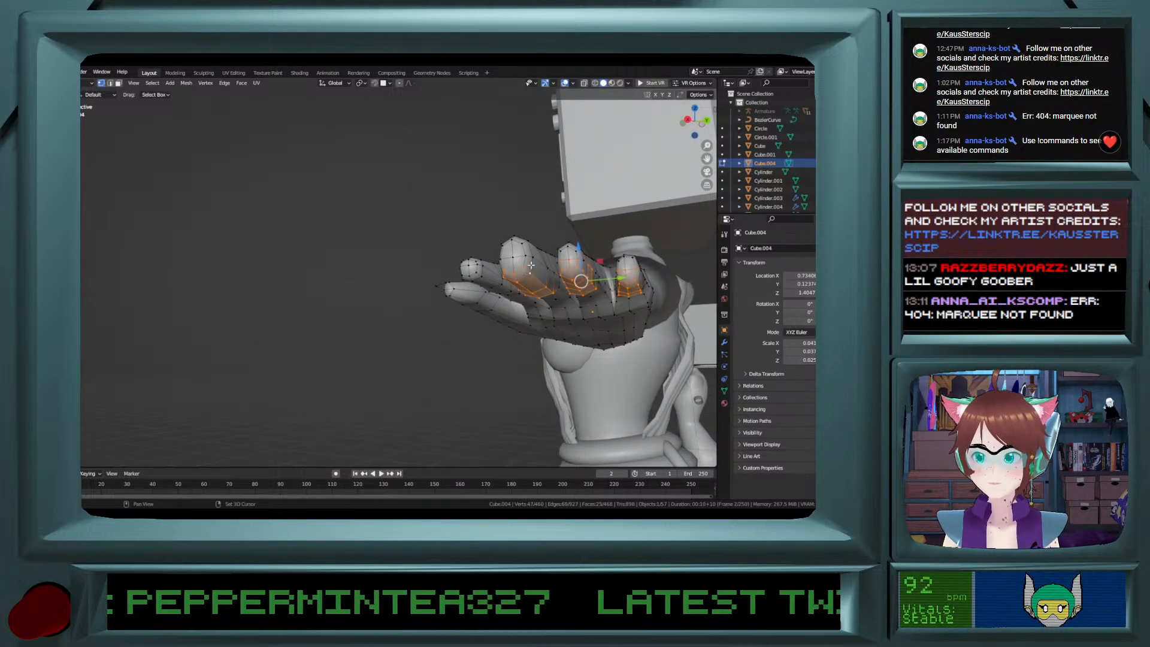
shift+click(514, 259)
middle_drag(514, 260, 493, 262)
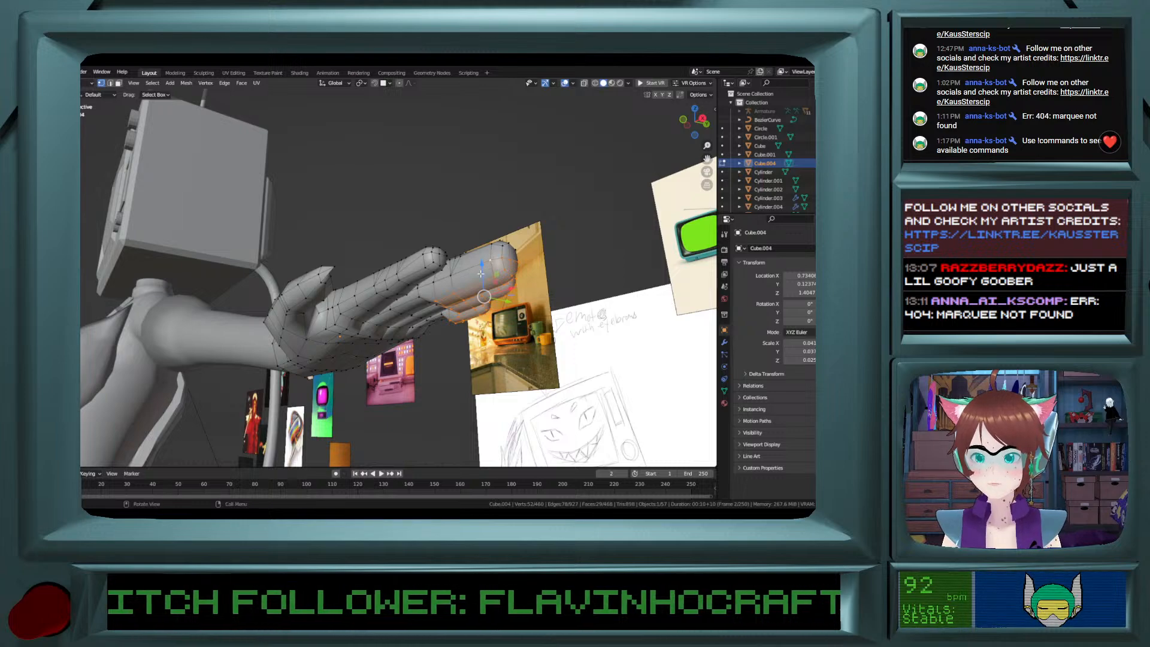
key(g)
key(z)
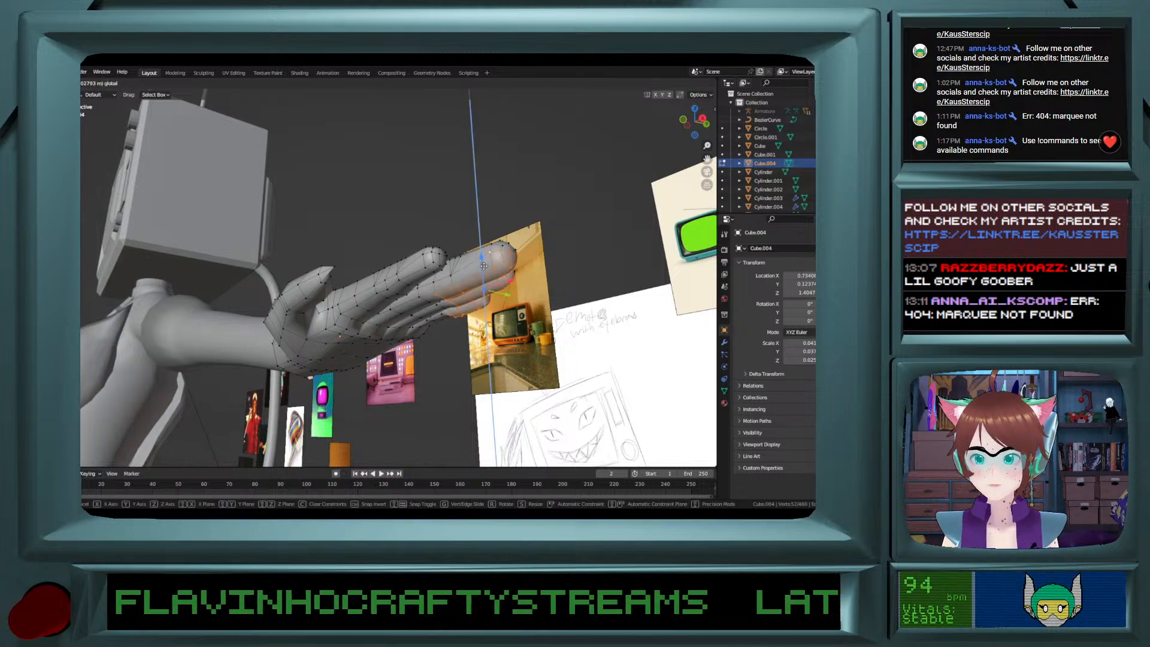
click(484, 265)
Move the underside vertices just beyond the upper joints of the middle, ring and little fingers about 0.002 m along Z.
middle_drag(484, 265, 416, 384)
click(433, 341)
ctrl+click(444, 363)
shift+click(423, 386)
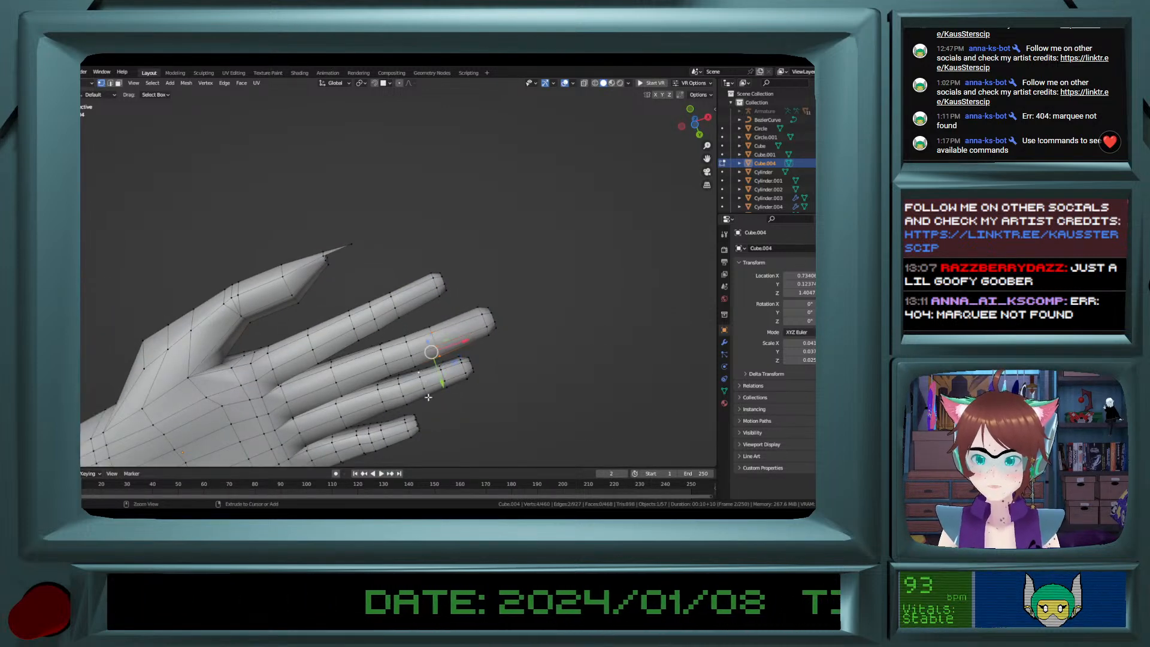
ctrl+click(428, 396)
shift+click(381, 427)
ctrl+click(388, 446)
middle_drag(388, 446, 413, 462)
key(g)
key(z)
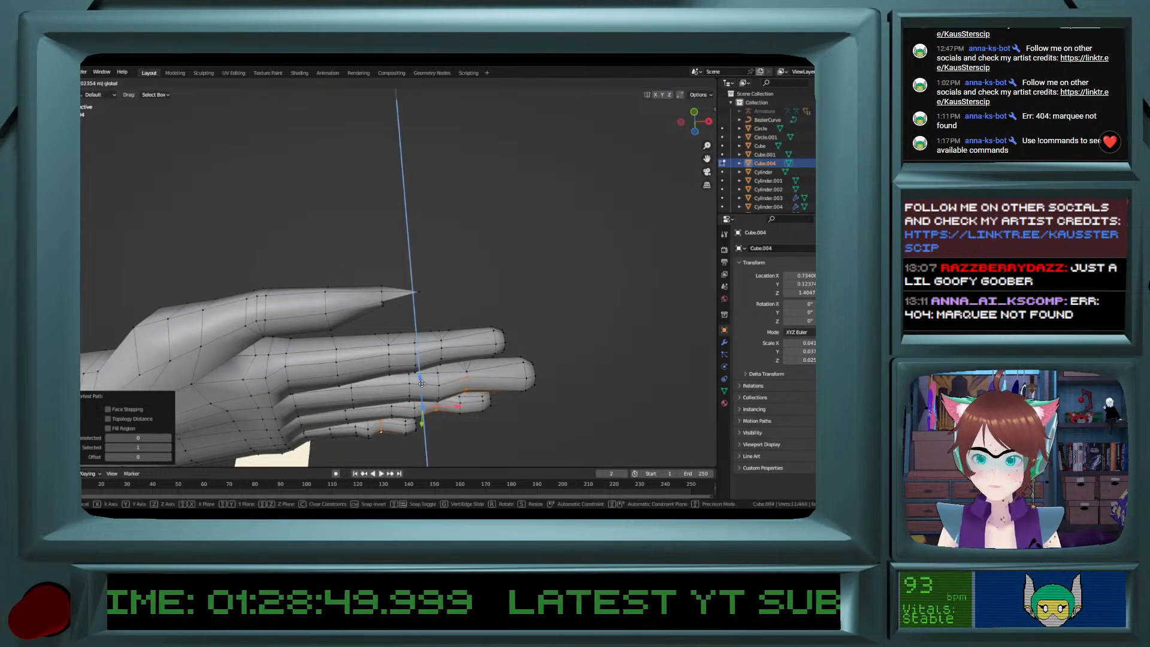
click(423, 385)
Raise the underside vertices at the upper joints of the middle, ring and little fingers slightly along Z.
click(438, 384)
middle_drag(438, 384, 432, 358)
ctrl+click(438, 406)
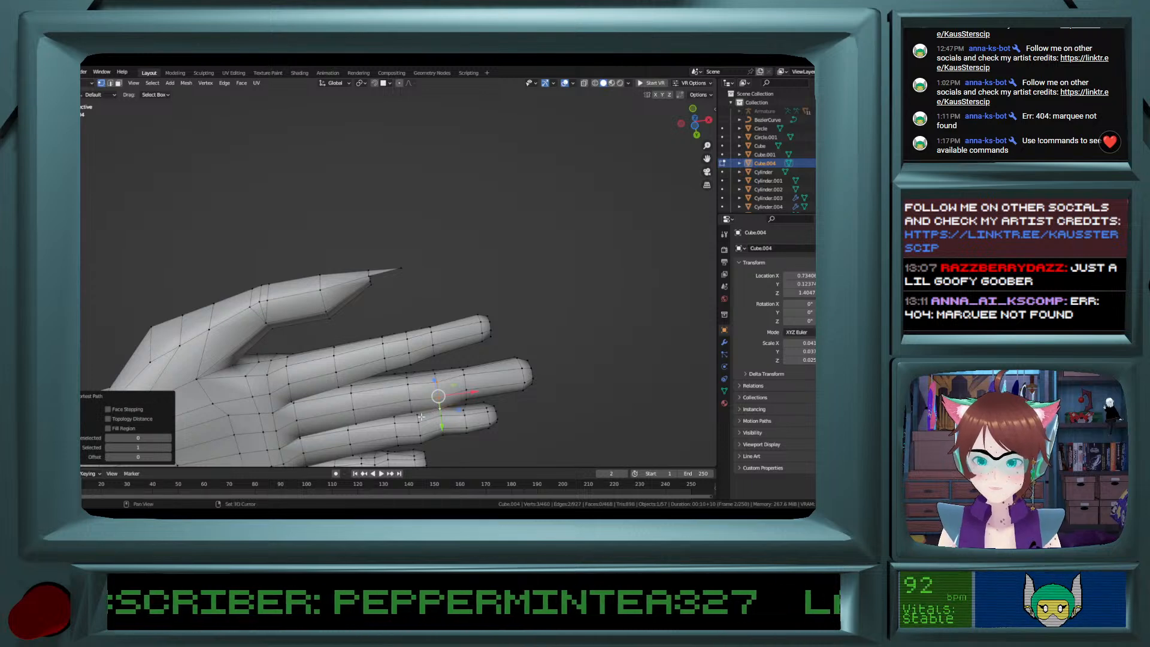
middle_drag(416, 422, 417, 408)
shift+click(421, 420)
ctrl+click(421, 446)
mouse_move(422, 447)
middle_down()
mouse_move(378, 421)
mouse_move(430, 445)
middle_up()
shift+click(375, 409)
ctrl+click(381, 433)
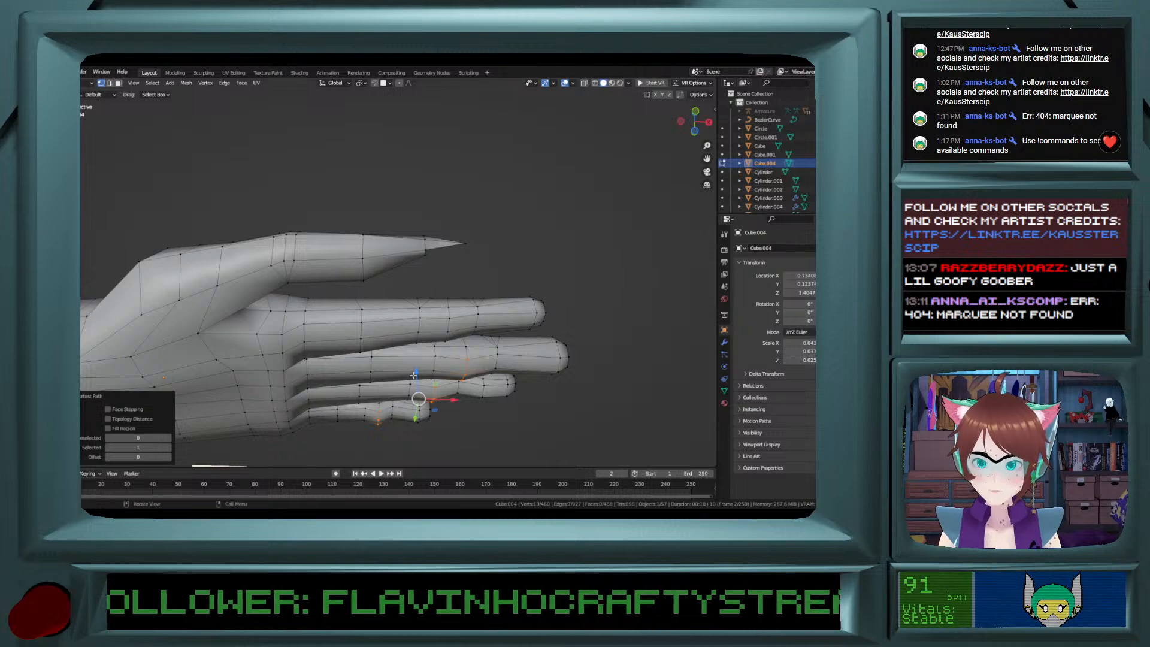
key(g)
key(z)
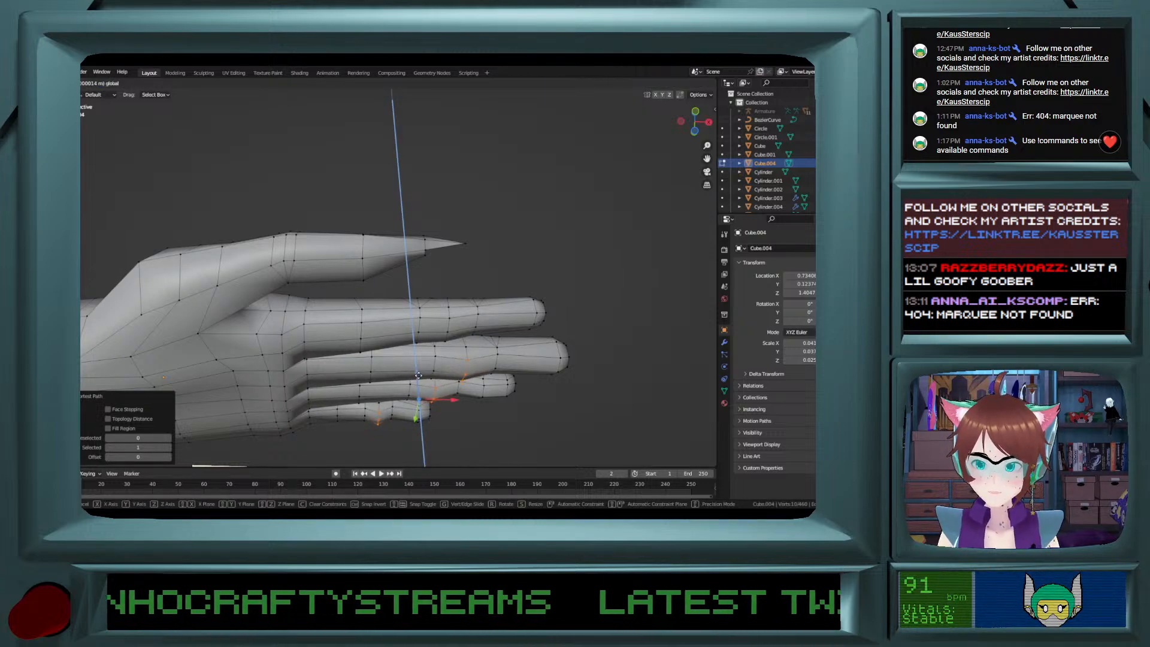
click(420, 369)
Select the underside vertices of the middle fingertip and start adding those of the ring fingertip.
middle_drag(421, 369, 475, 381)
click(531, 346)
shift+click(535, 358)
shift+click(539, 365)
shift+click(547, 360)
middle_drag(547, 360, 498, 358)
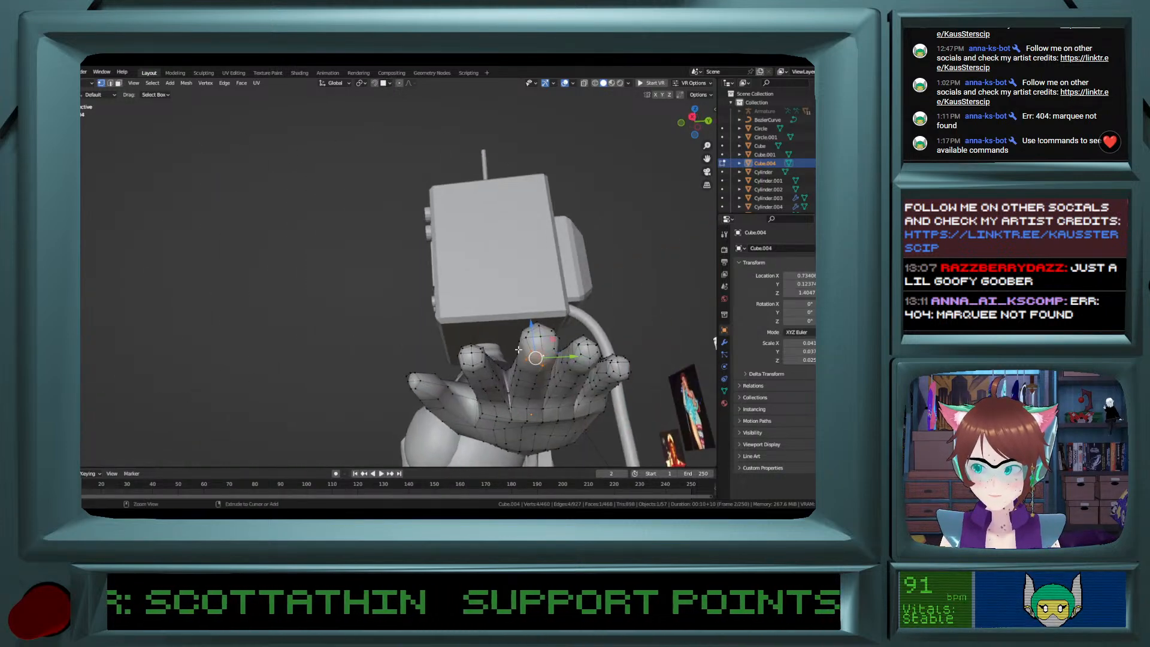
shift+click(556, 352)
shift+click(571, 359)
shift+click(577, 360)
shift+click(587, 361)
shift+click(590, 357)
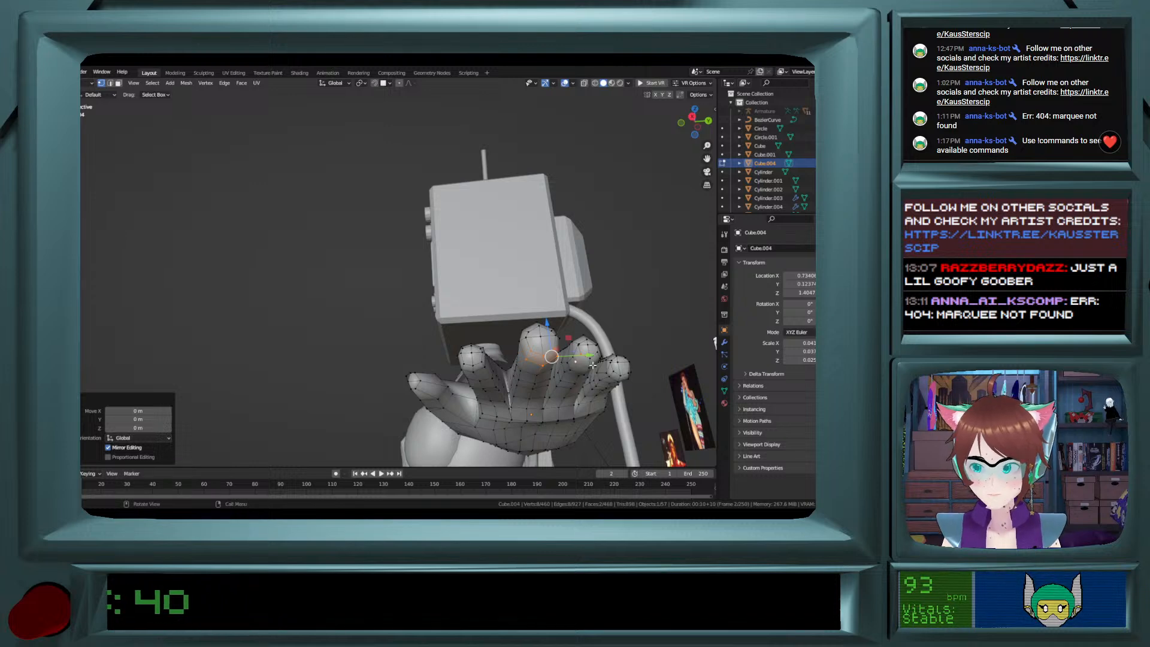
shift+click(591, 365)
shift+click(577, 362)
shift+click(592, 360)
shift+click(587, 368)
ctrl+scroll(569, 369, up, 3)
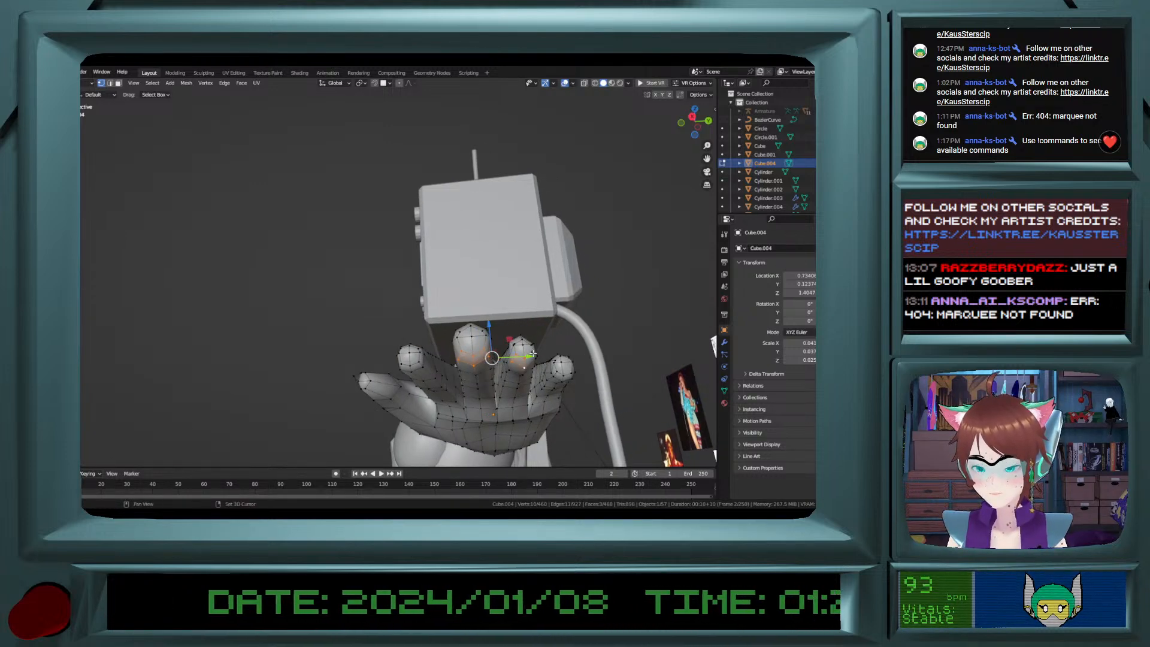
key(ctrl+x)
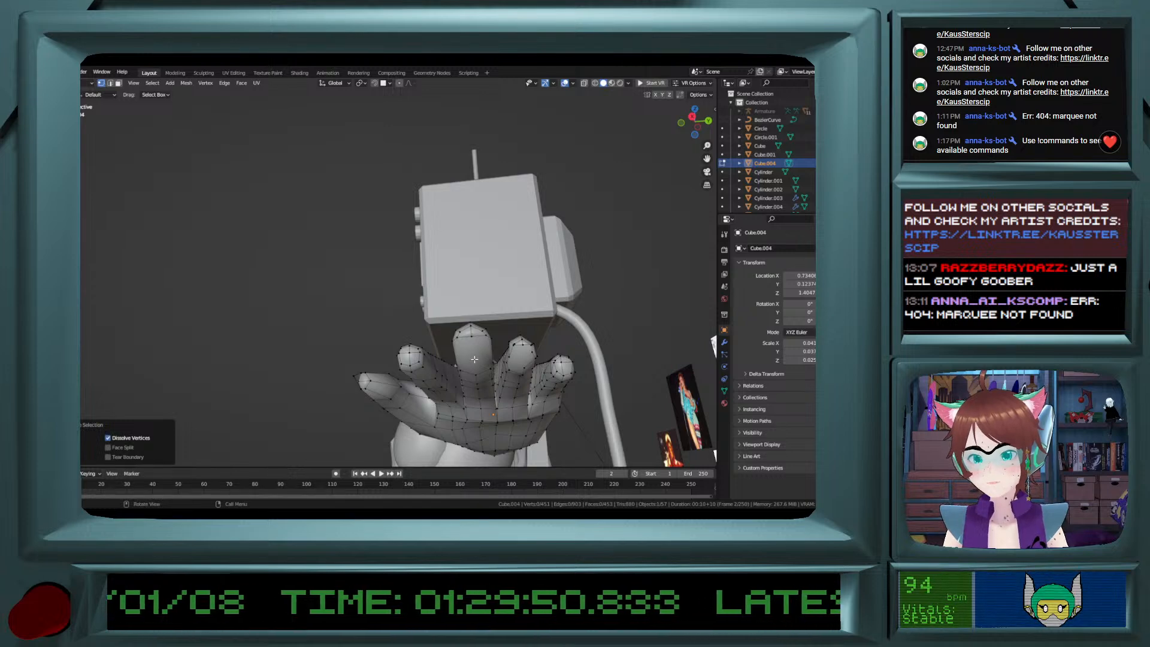
key(ctrl+z)
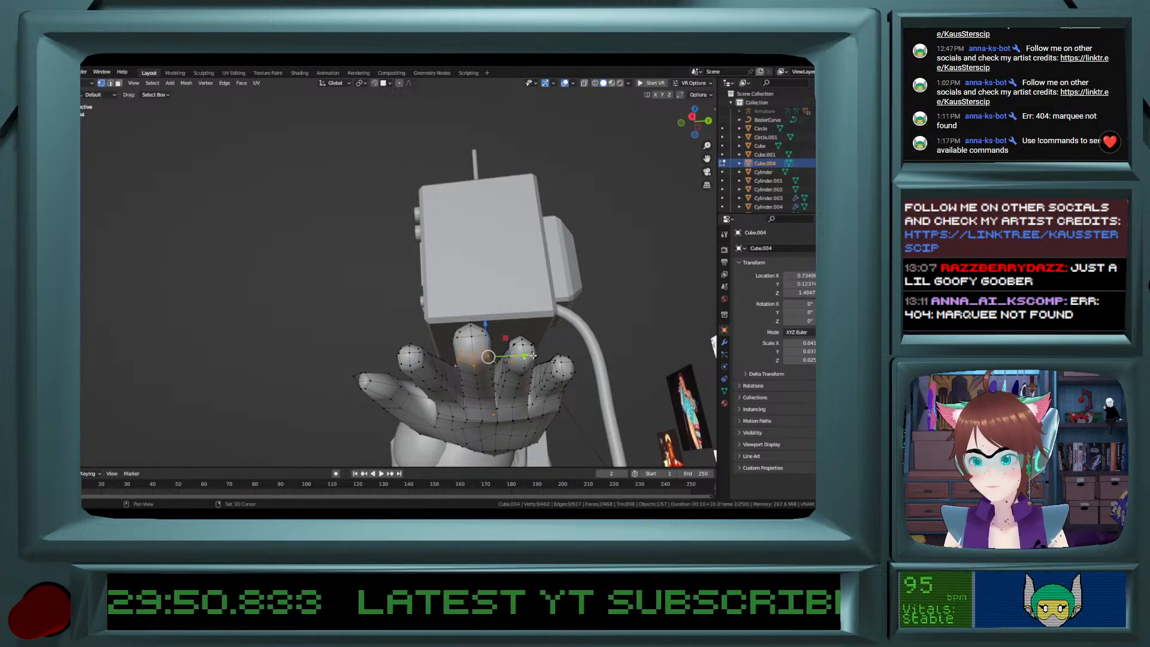
Add the remaining underside vertices of the ring fingertip and those of the little fingertip to the selection.
shift+click(533, 356)
shift+click(538, 364)
shift+click(525, 369)
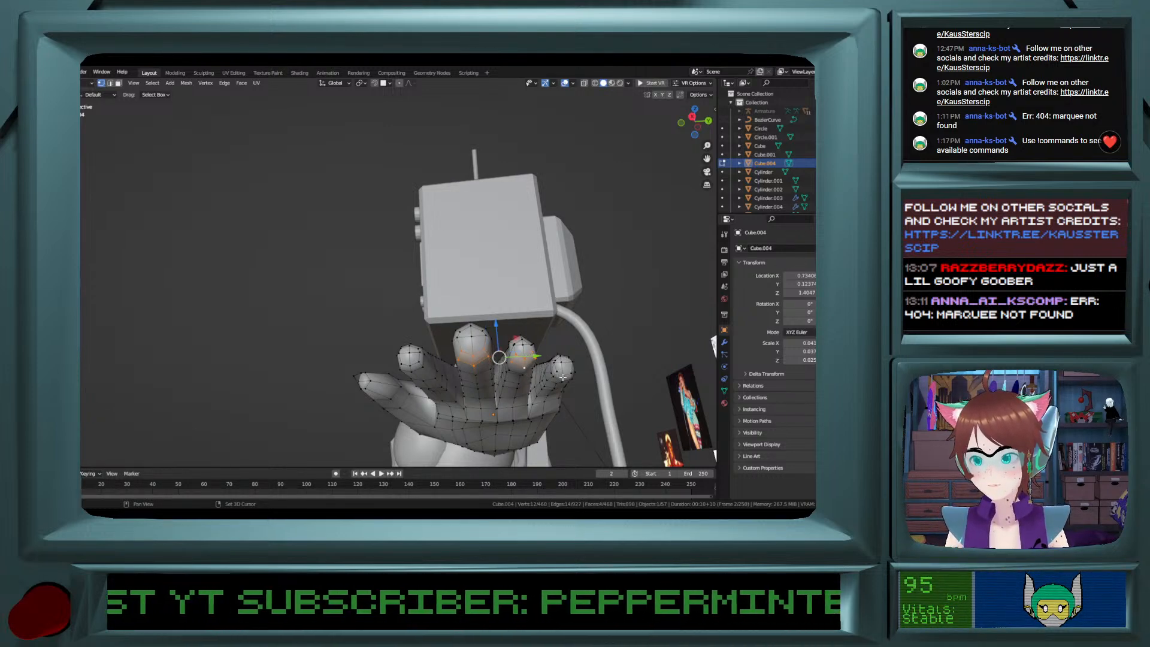
shift+click(556, 375)
shift+click(554, 377)
shift+click(564, 380)
shift+click(563, 376)
shift+click(570, 375)
shift+click(573, 378)
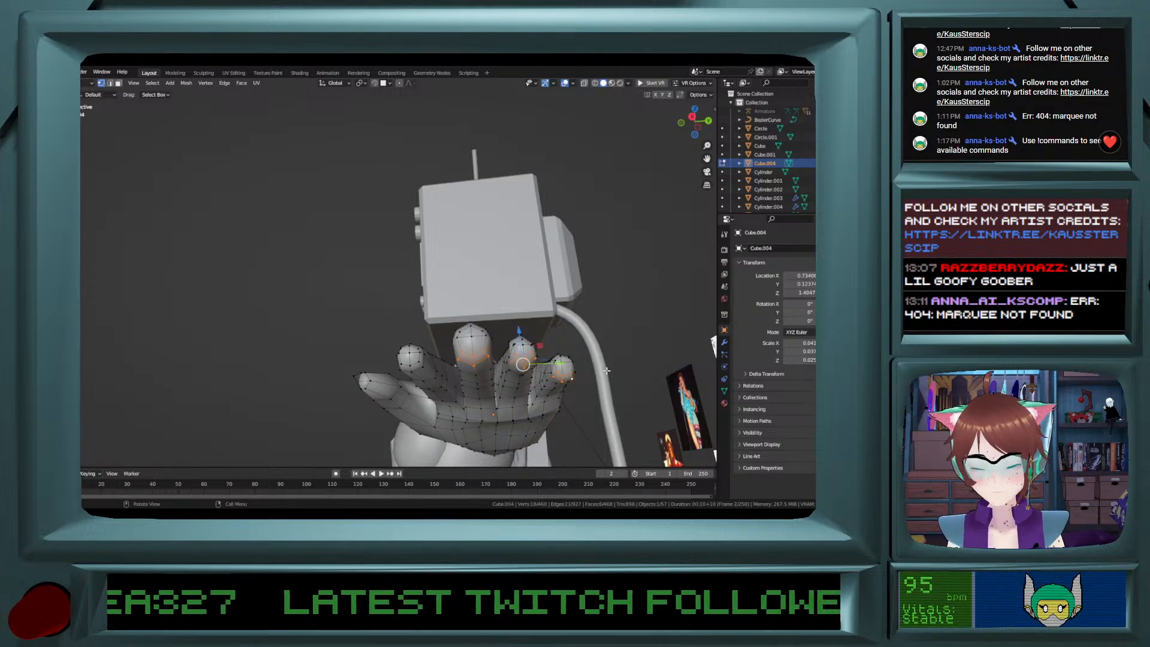
Flatten the selected fingertip vertices to about 0.7 along Z and raise them about 0.001 m.
key(g)
key(z)
click(581, 370)
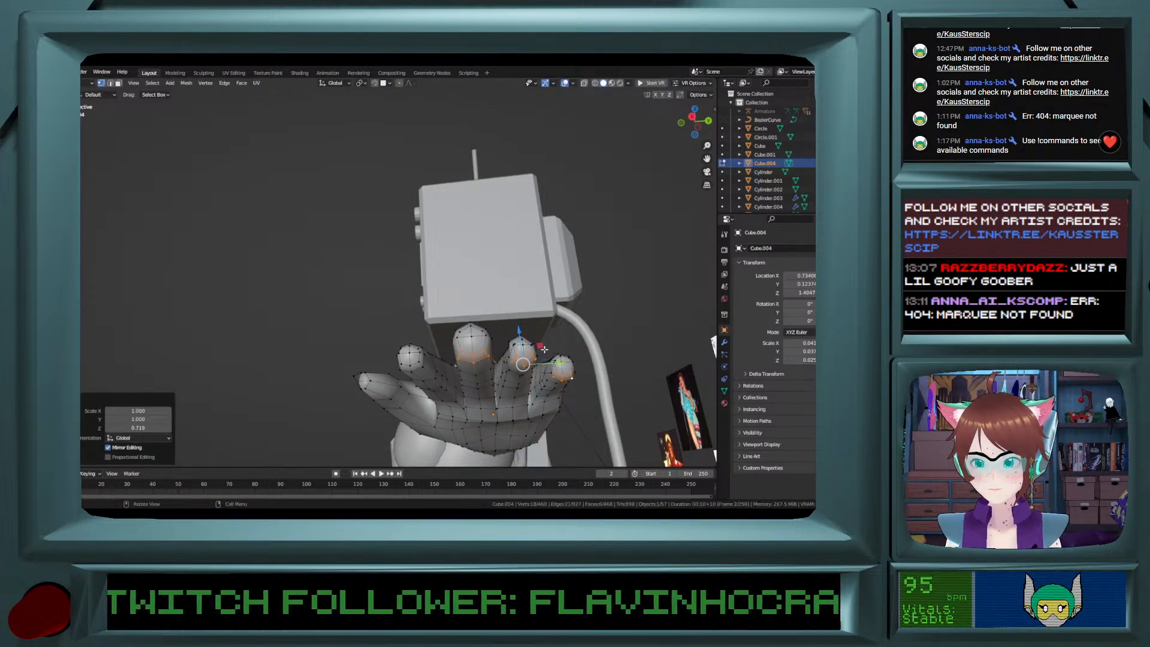
key(g)
key(z)
click(516, 340)
Examine the reshaped hand from several angles alongside the character's body and the reference images.
middle_drag(441, 398, 551, 403)
scroll(551, 403, up, 5)
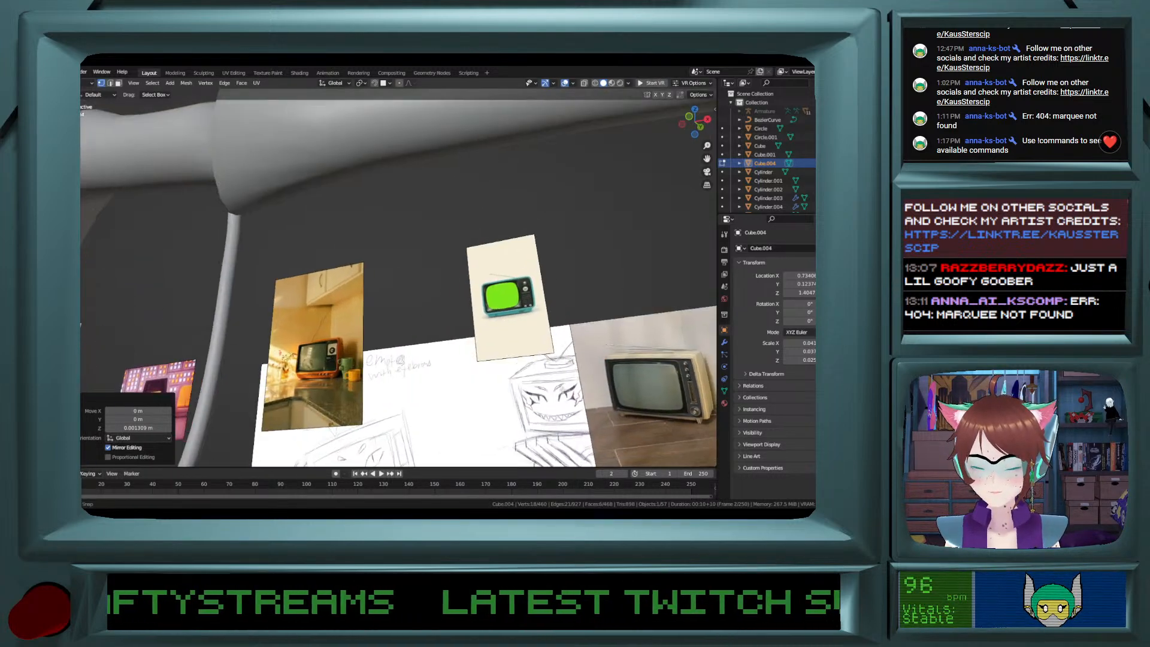
scroll(552, 403, down, 4)
scroll(421, 412, up, 3)
ctrl+scroll(421, 411, up, 1)
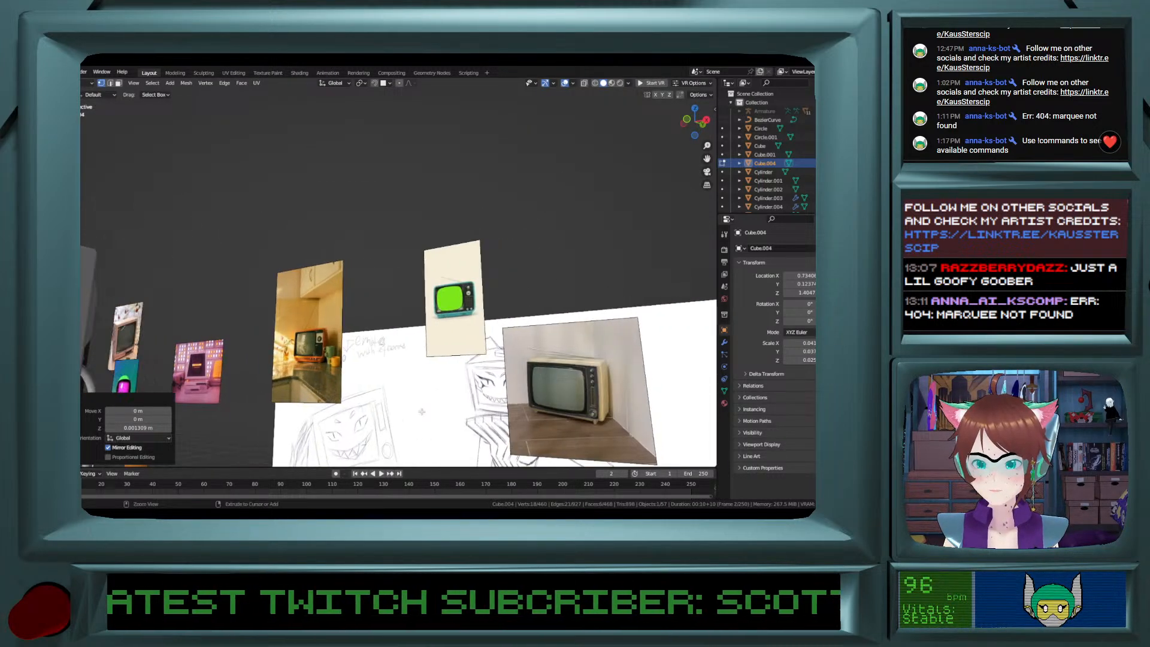
ctrl+scroll(422, 411, down, 3)
shift+scroll(422, 412, down, 6)
scroll(489, 325, up, 5)
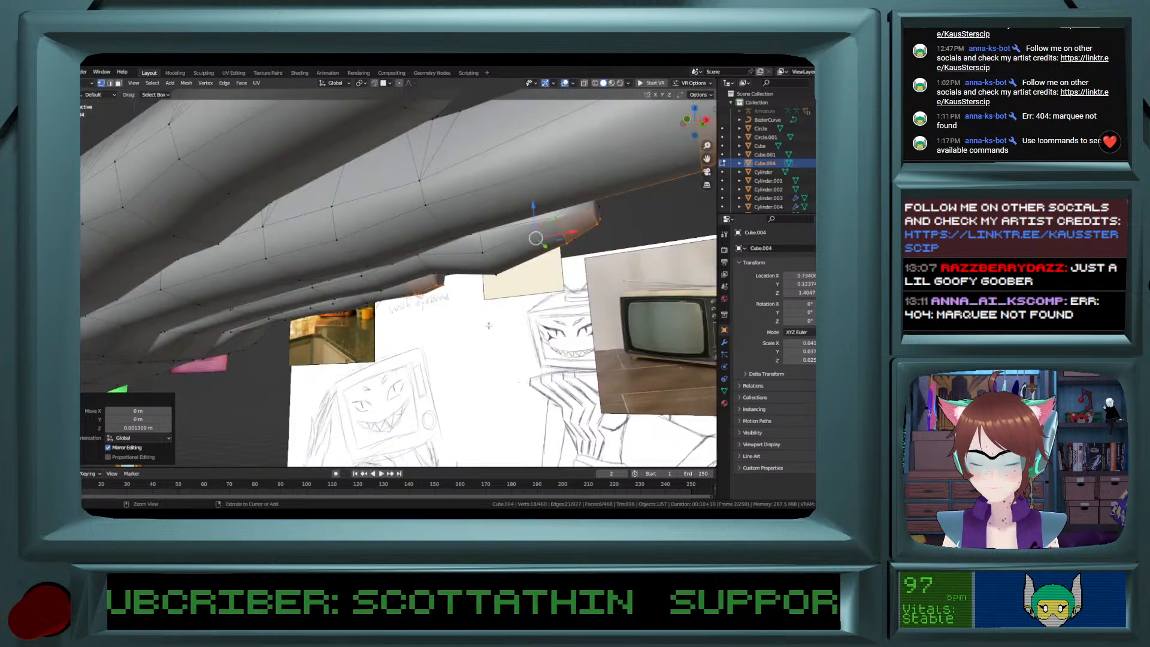
shift+scroll(489, 327, up, 6)
scroll(403, 387, down, 5)
scroll(403, 387, up, 5)
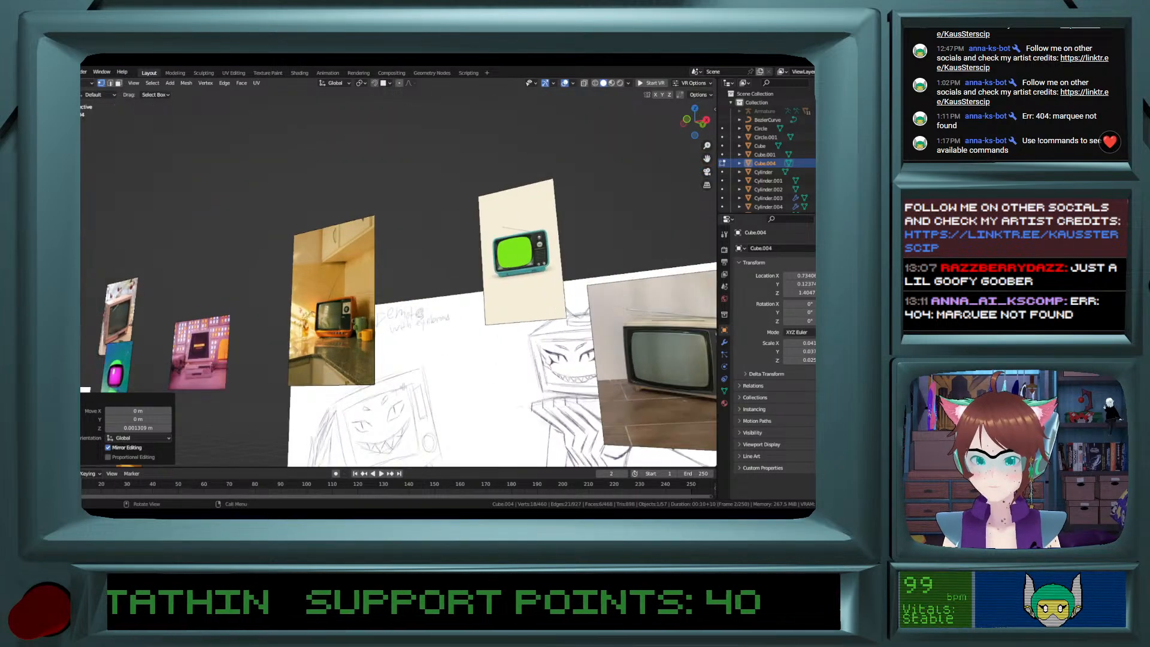
shift+scroll(403, 387, down, 6)
scroll(403, 387, down, 5)
scroll(404, 387, up, 5)
middle_drag(403, 387, 375, 388)
ctrl+scroll(373, 387, down, 20)
shift+scroll(372, 387, down, 7)
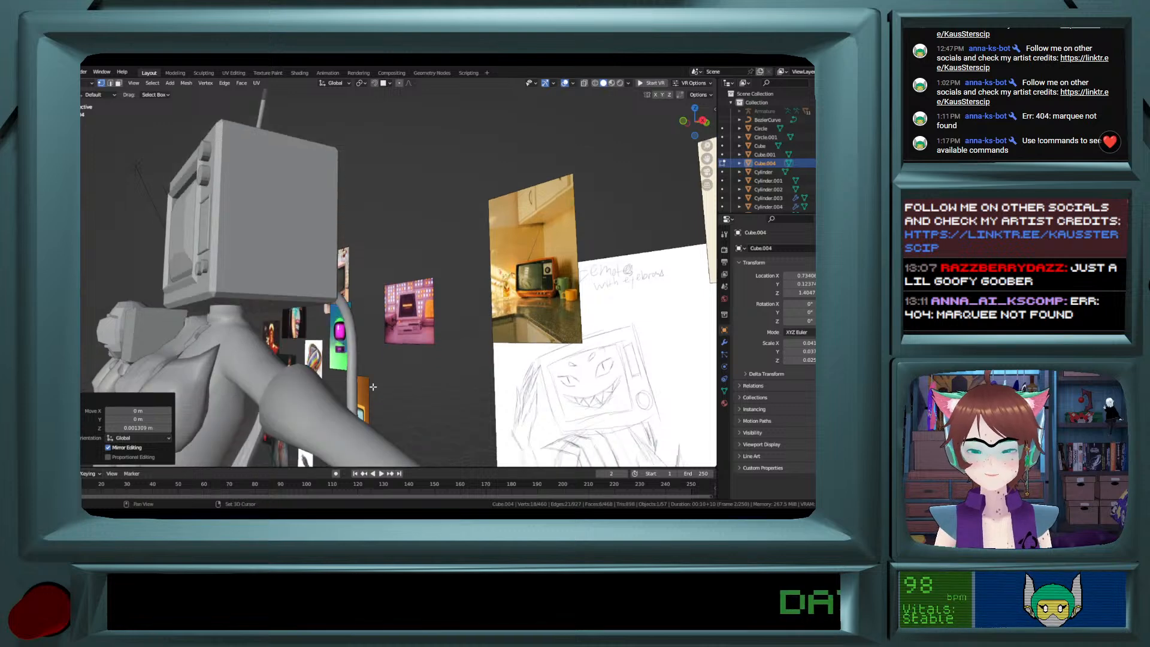
ctrl+scroll(373, 387, up, 10)
shift+scroll(372, 386, down, 6)
middle_drag(372, 386, 374, 366)
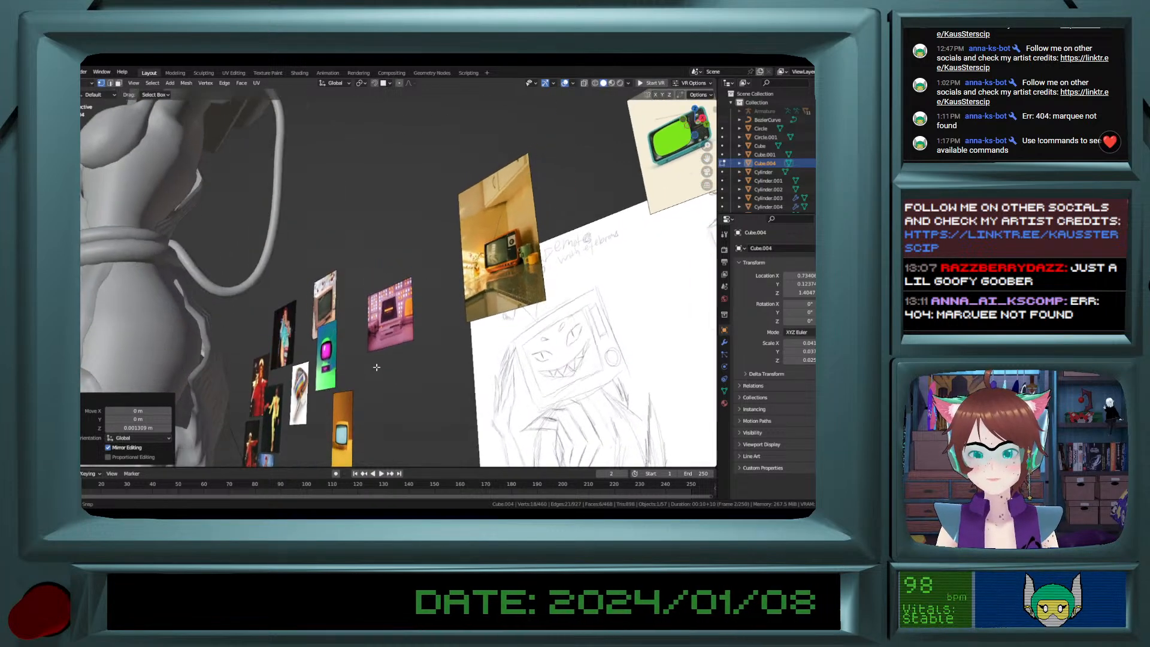
shift+scroll(374, 364, up, 9)
shift+scroll(374, 364, up, 11)
ctrl+scroll(374, 364, down, 10)
shift+scroll(290, 406, down, 6)
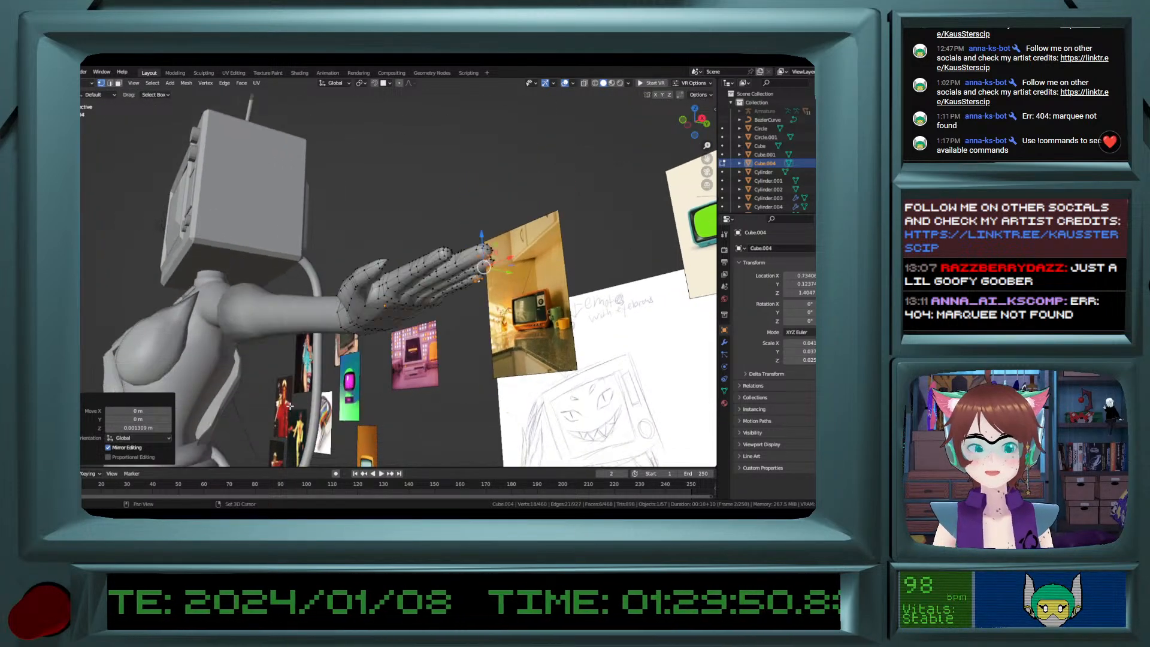
scroll(379, 367, up, 4)
scroll(379, 368, down, 5)
middle_drag(379, 367, 405, 300)
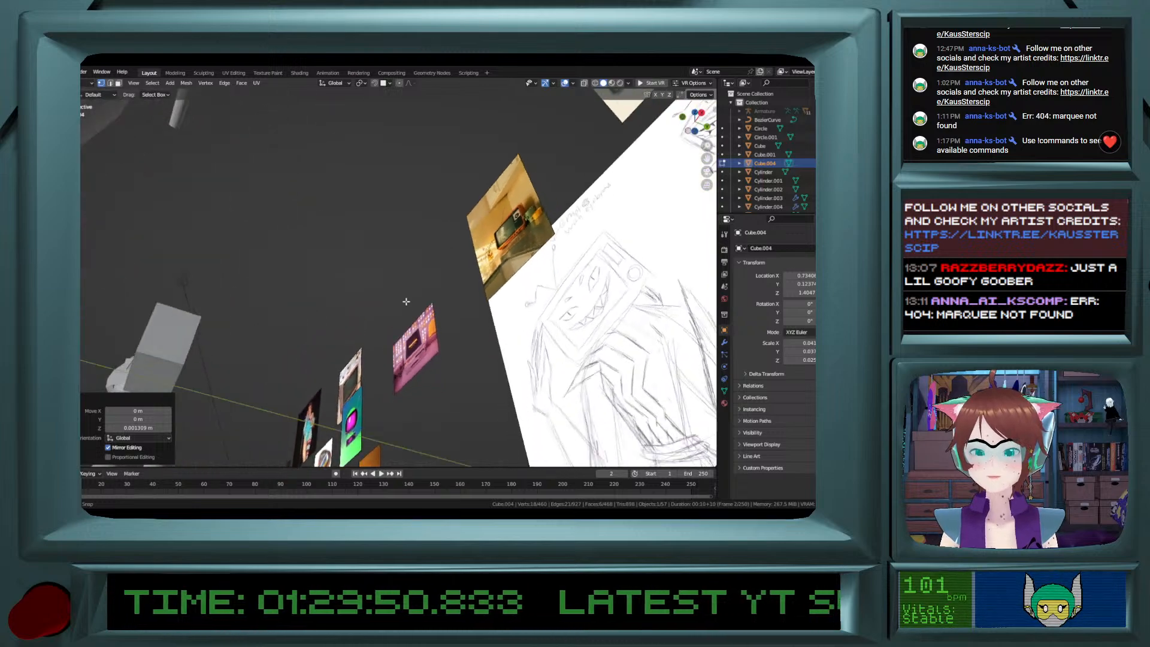
Add more underside vertices of the four fingertips to the current selection on the hand.
shift+scroll(393, 301, up, 8)
shift+scroll(393, 301, up, 10)
scroll(312, 316, up, 8)
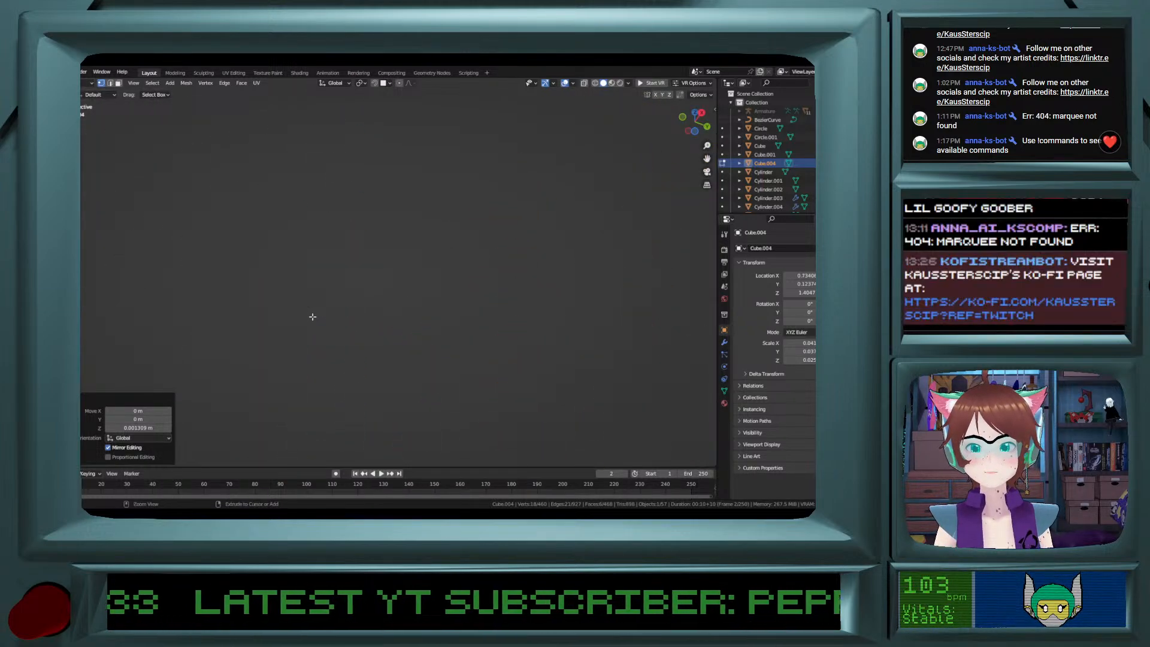
scroll(309, 317, down, 3)
ctrl+scroll(309, 317, down, 4)
scroll(335, 301, up, 2)
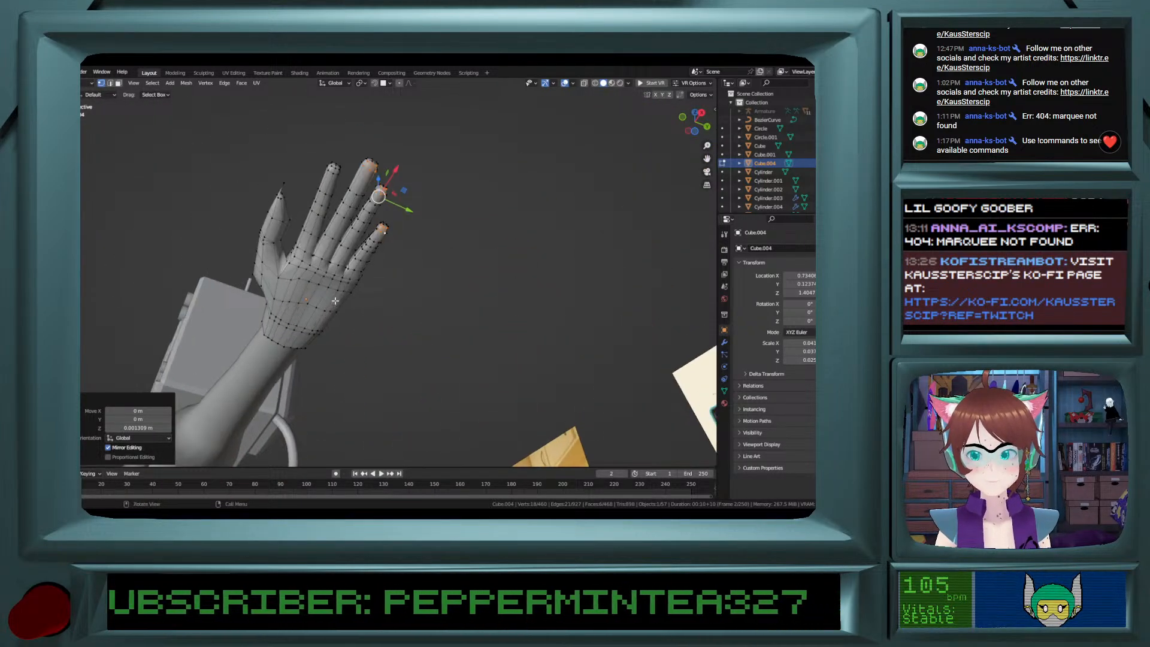
mouse_move(336, 301)
middle_down()
mouse_move(318, 295)
mouse_move(328, 295)
middle_up()
shift+click(313, 289)
shift+click(304, 294)
shift+click(328, 295)
shift+click(328, 296)
shift+click(328, 297)
shift+click(340, 297)
shift+click(324, 299)
shift+click(323, 298)
Shift the selected underside fingertip vertices about 0.005 m along X.
middle_drag(324, 298, 383, 296)
key(g)
key(x)
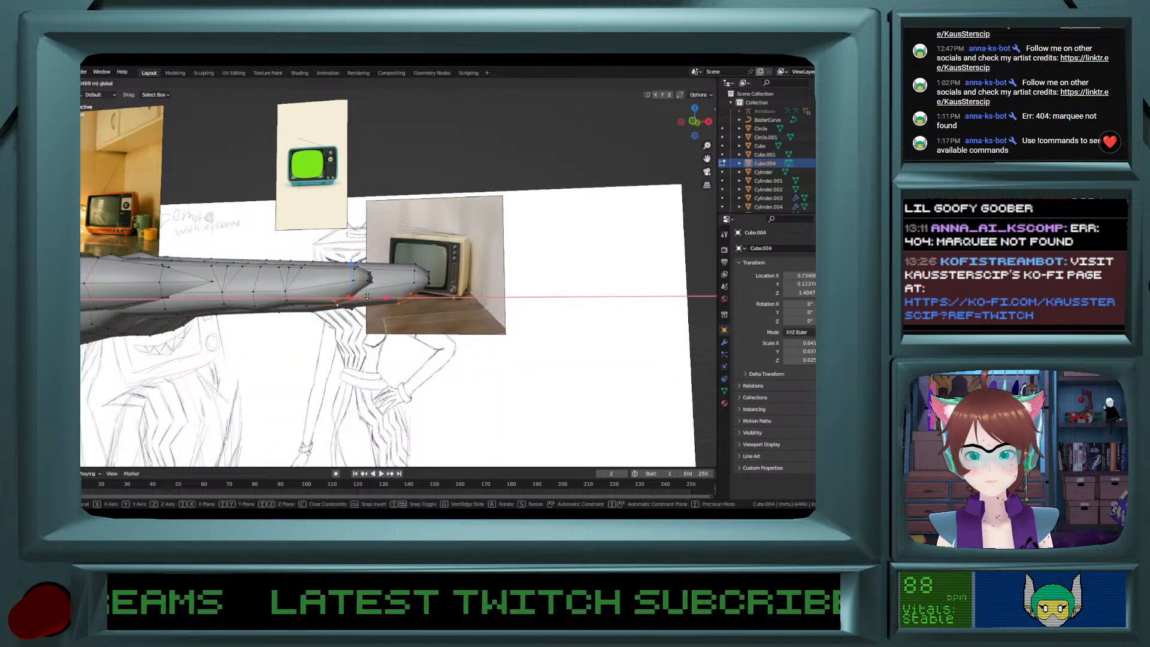
click(364, 300)
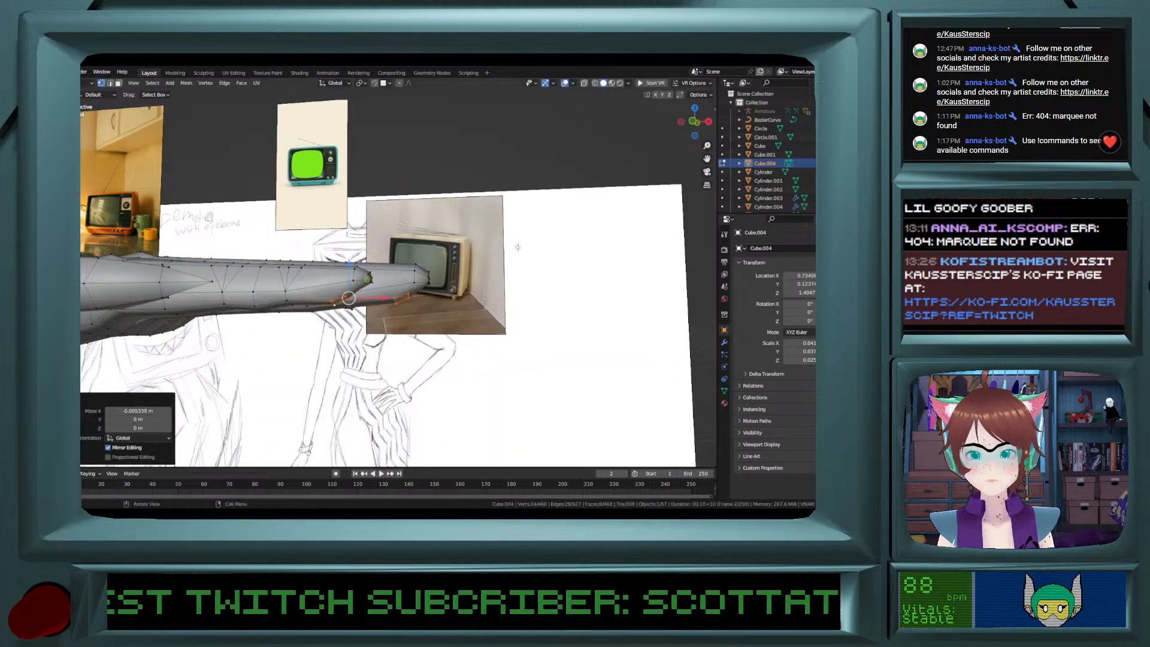
Rotate the selected underside vertices about 9° in a side-on orthographic view and raise them about 0.0018 m along Z.
click(695, 122)
key(r)
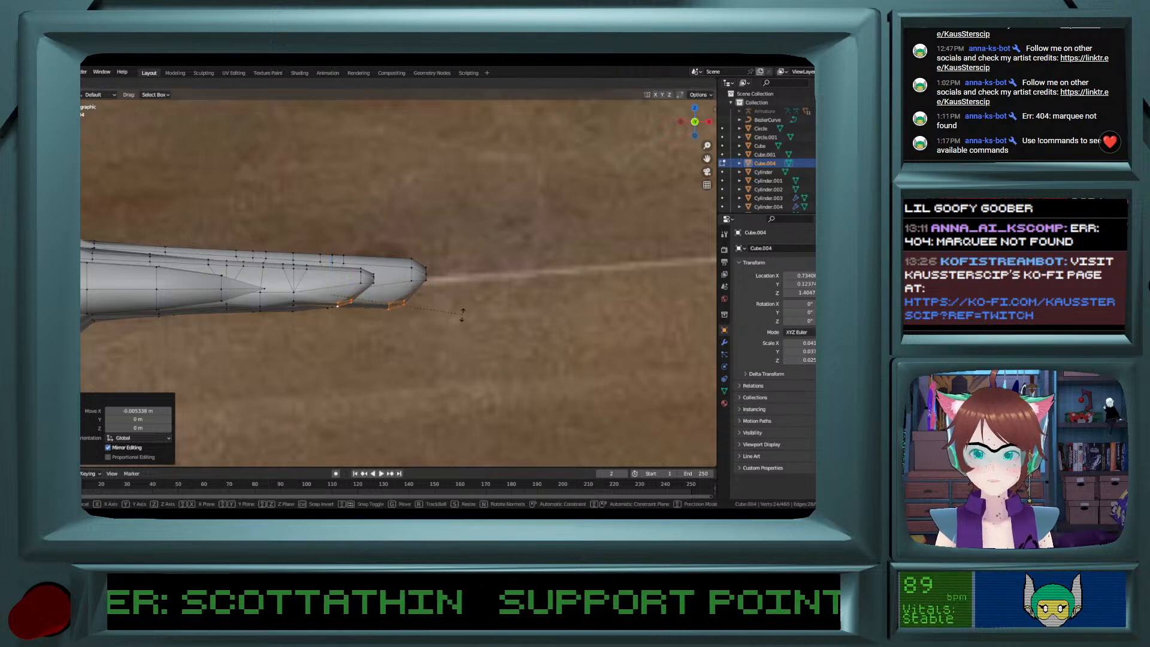
click(456, 318)
key(g)
key(z)
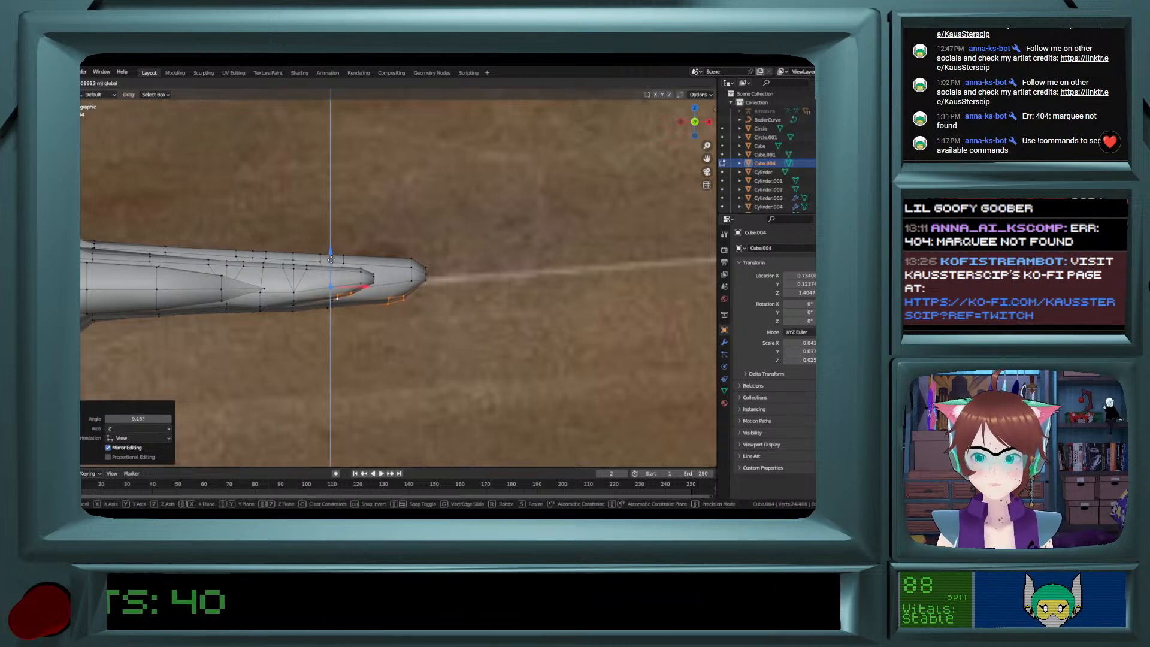
click(372, 292)
Select the corner vertices on both sides of the index and middle fingertips and start adding those of the ring fingertip.
middle_drag(375, 298, 312, 259)
scroll(310, 282, up, 1)
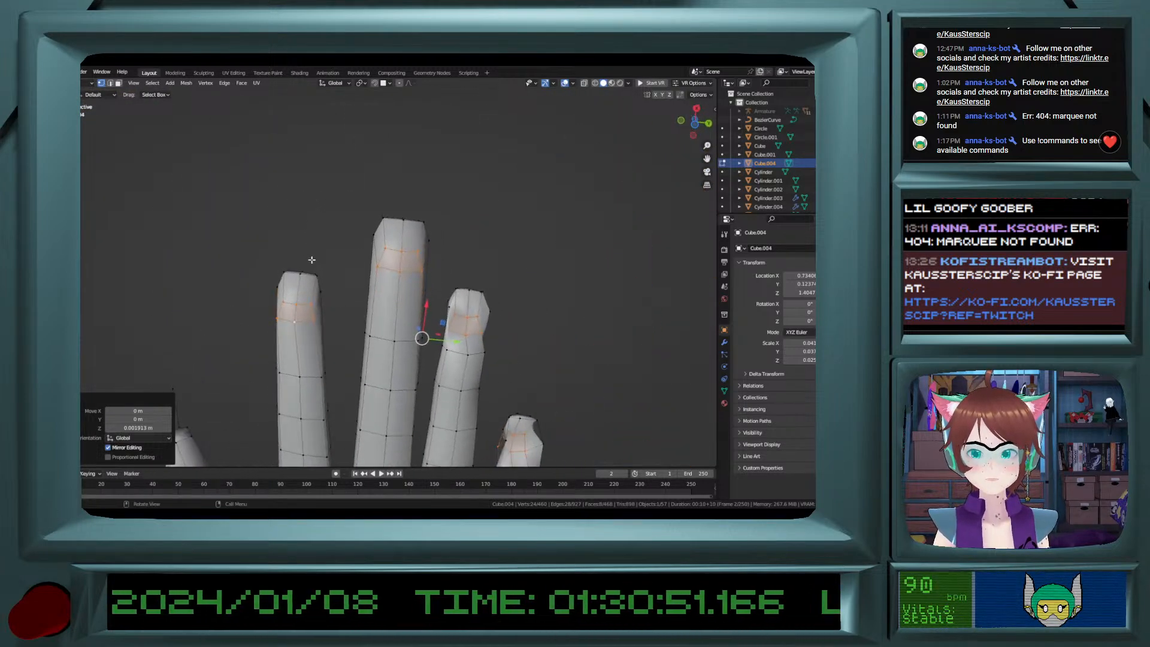
click(285, 274)
shift+click(276, 287)
shift+click(317, 275)
shift+click(321, 290)
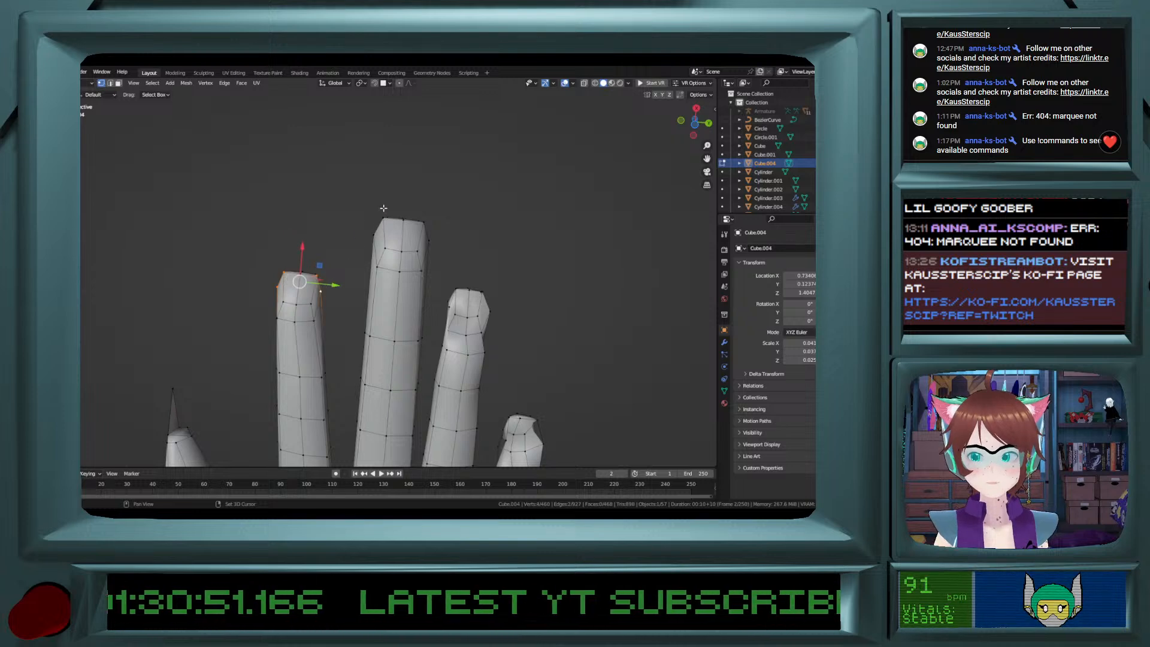
shift+click(383, 218)
shift+click(376, 233)
shift+click(425, 223)
shift+click(429, 241)
shift+click(457, 290)
shift+click(449, 307)
Lower the selected fingertip side vertices along Z in two small moves, the first about 0.0027 m.
middle_drag(492, 312, 477, 368)
drag(470, 306, 470, 316)
middle_drag(470, 316, 438, 317)
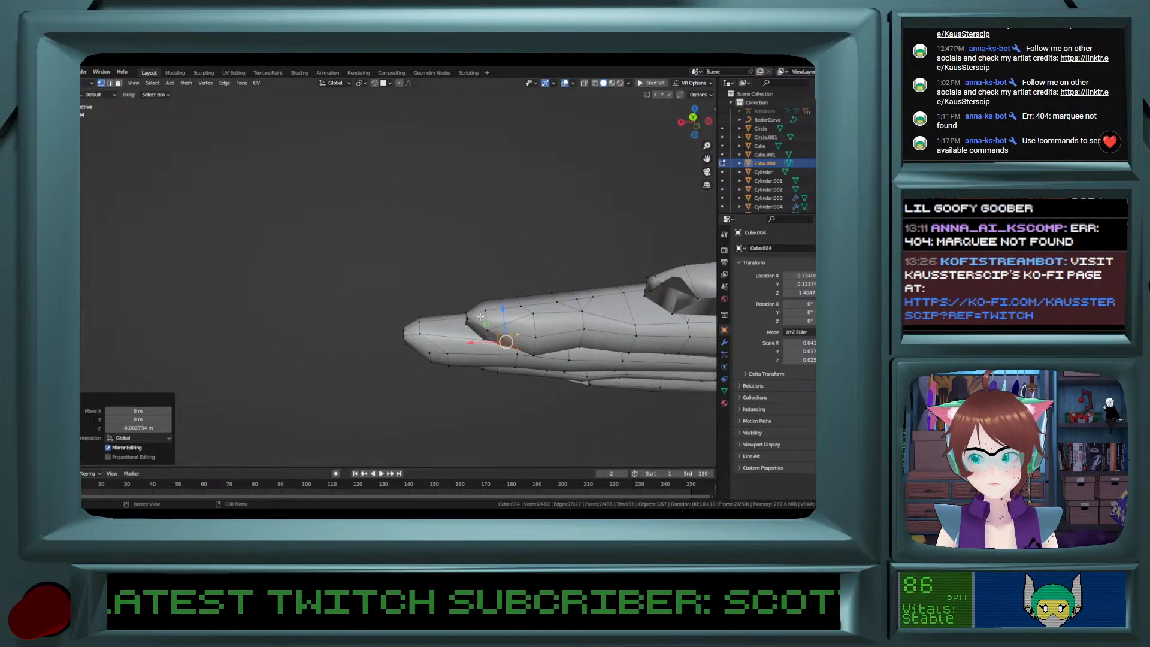
drag(506, 318, 506, 323)
Select the end vertices at the top of the nearest fingertip and lower them along Z to round the tip.
middle_drag(506, 323, 477, 307)
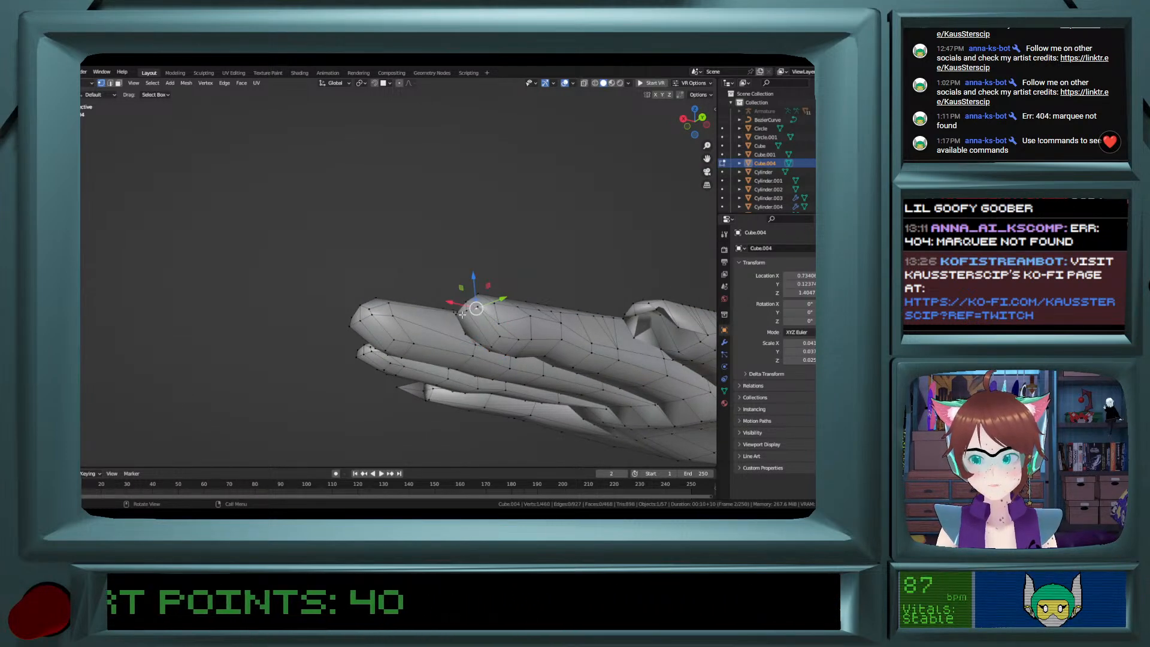
click(459, 316)
click(482, 307)
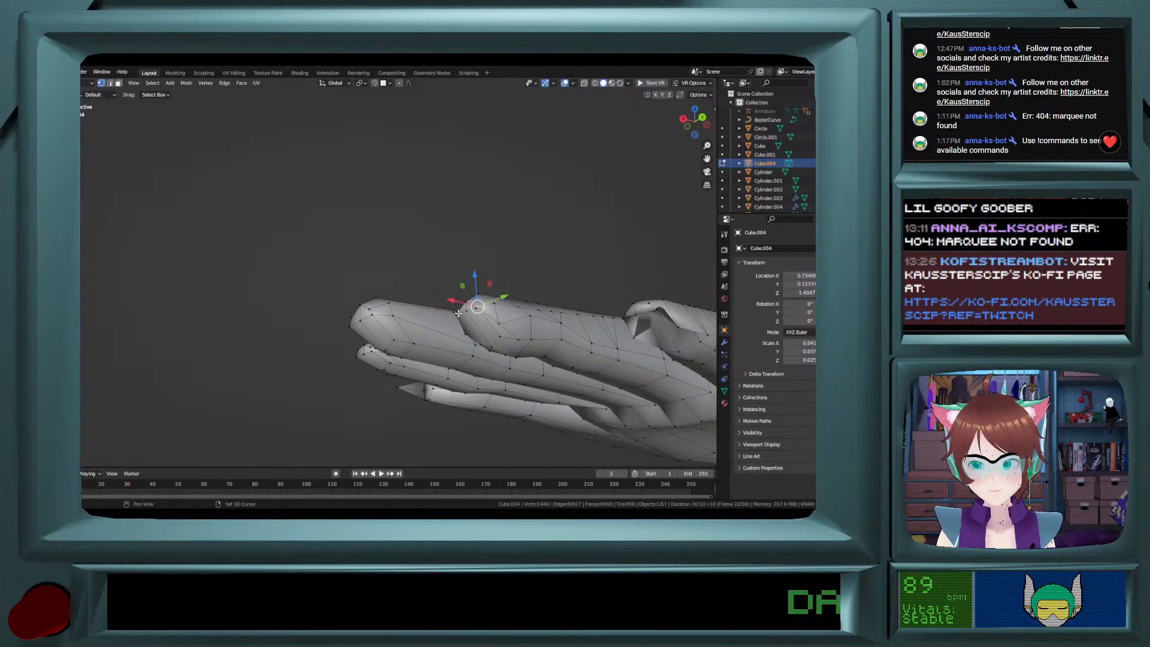
shift+click(455, 316)
drag(469, 284, 477, 306)
middle_drag(477, 306, 469, 308)
drag(474, 288, 463, 291)
Select the side vertices of the outermost fingertip and lower them about 0.0026 m along Z, adjusting their height once more.
middle_drag(462, 291, 614, 312)
shift+click(614, 329)
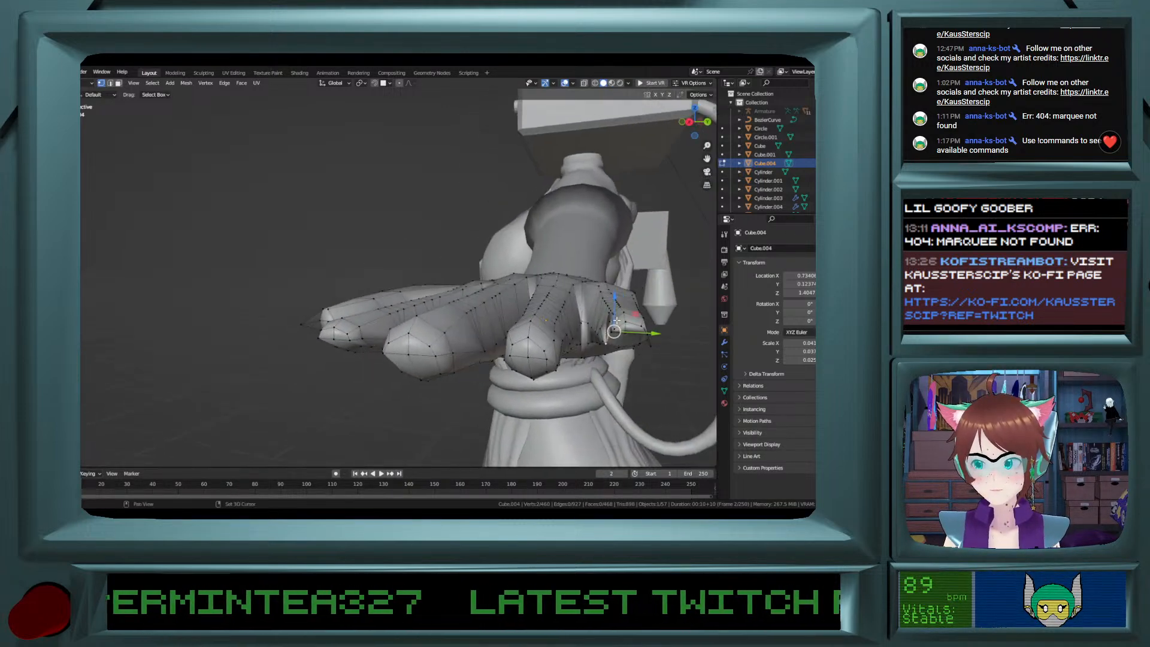
key(g)
key(z)
click(603, 346)
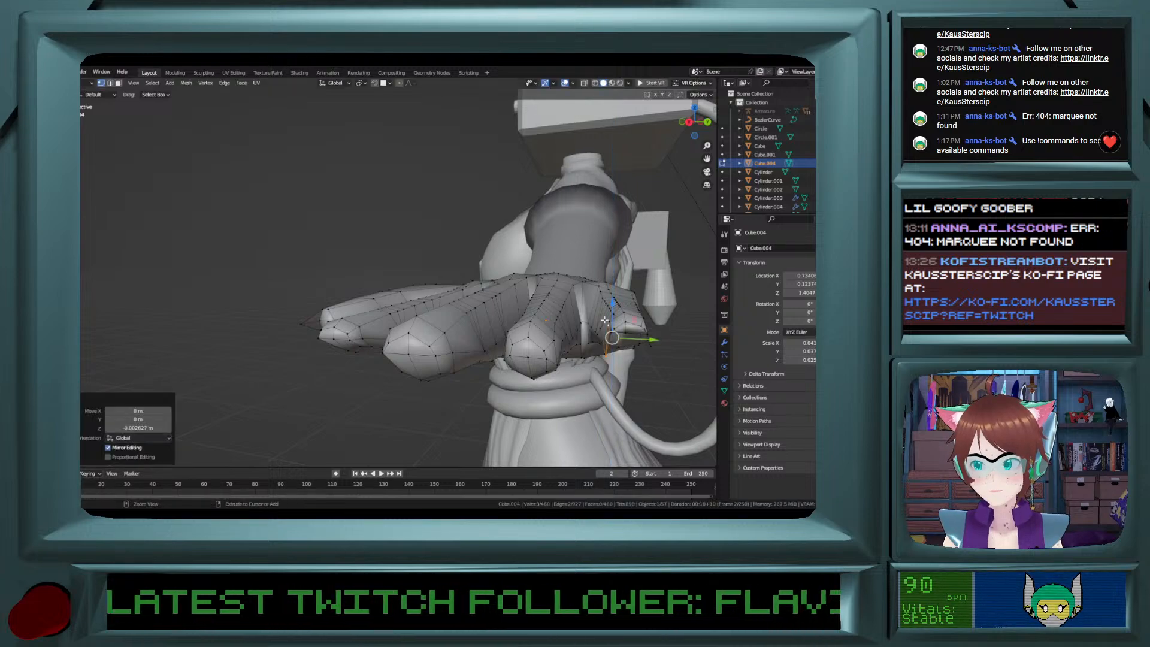
key(g)
key(z)
drag(615, 318, 615, 335)
click(632, 313)
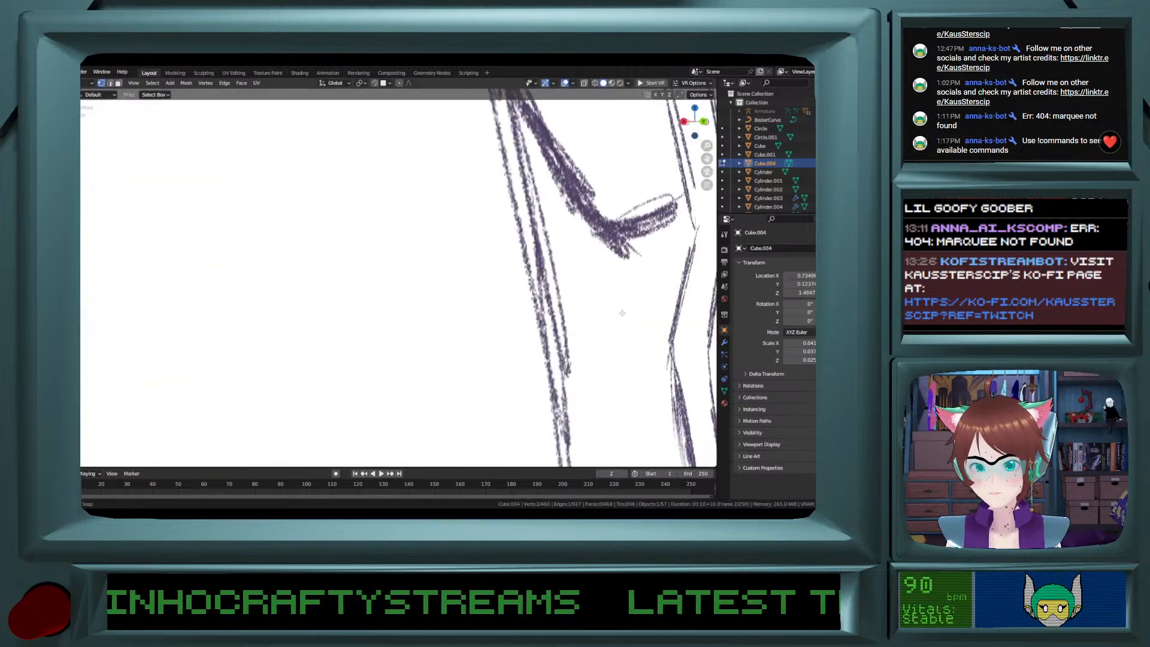
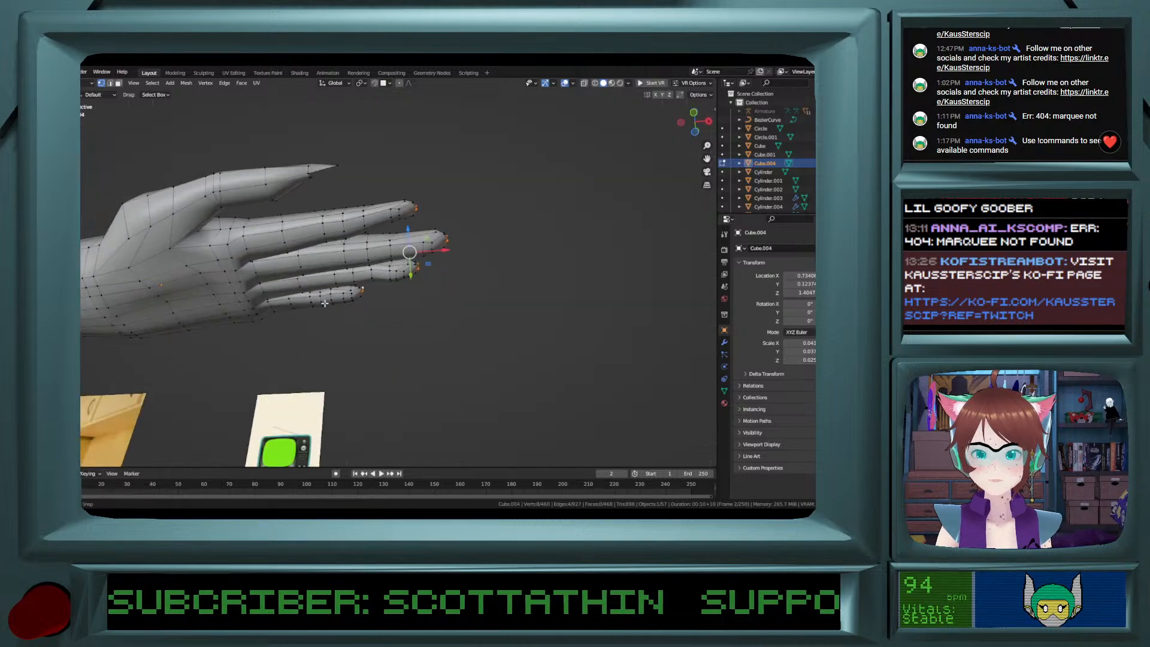
Select the vertex paths along both sides of the index finger, between its base and the fingertip.
scroll(276, 264, up, 1)
click(238, 304)
scroll(251, 287, up, 2)
scroll(282, 180, down, 1)
shift+middle_drag(283, 152, 326, 194)
ctrl+click(333, 192)
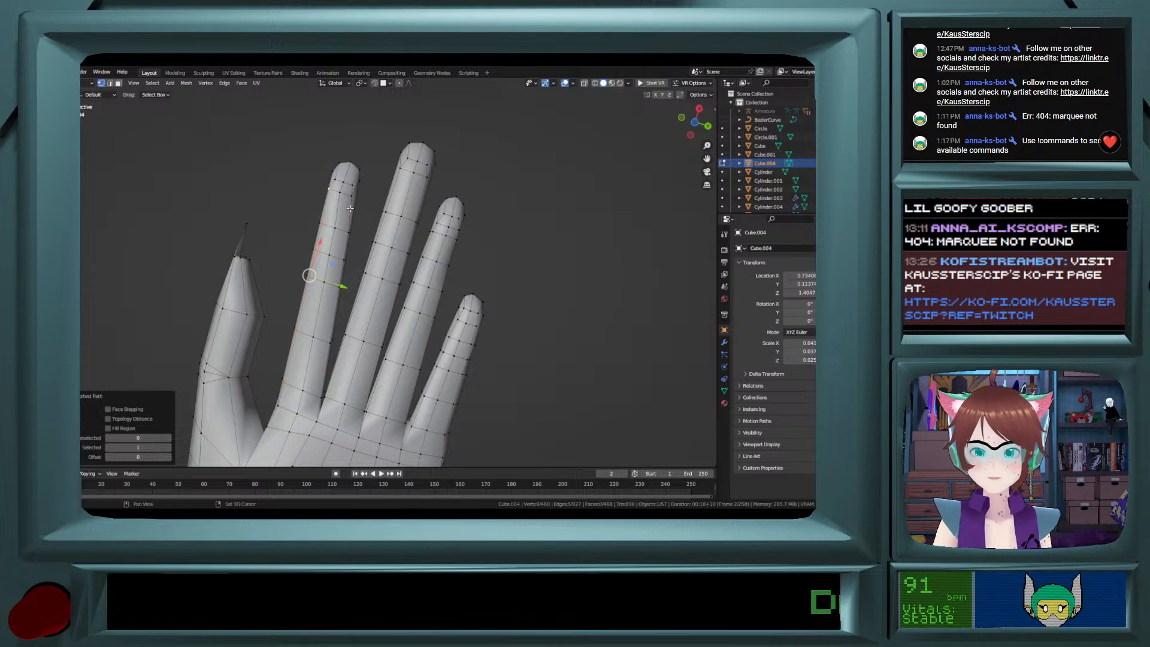
shift+click(350, 200)
ctrl+click(318, 398)
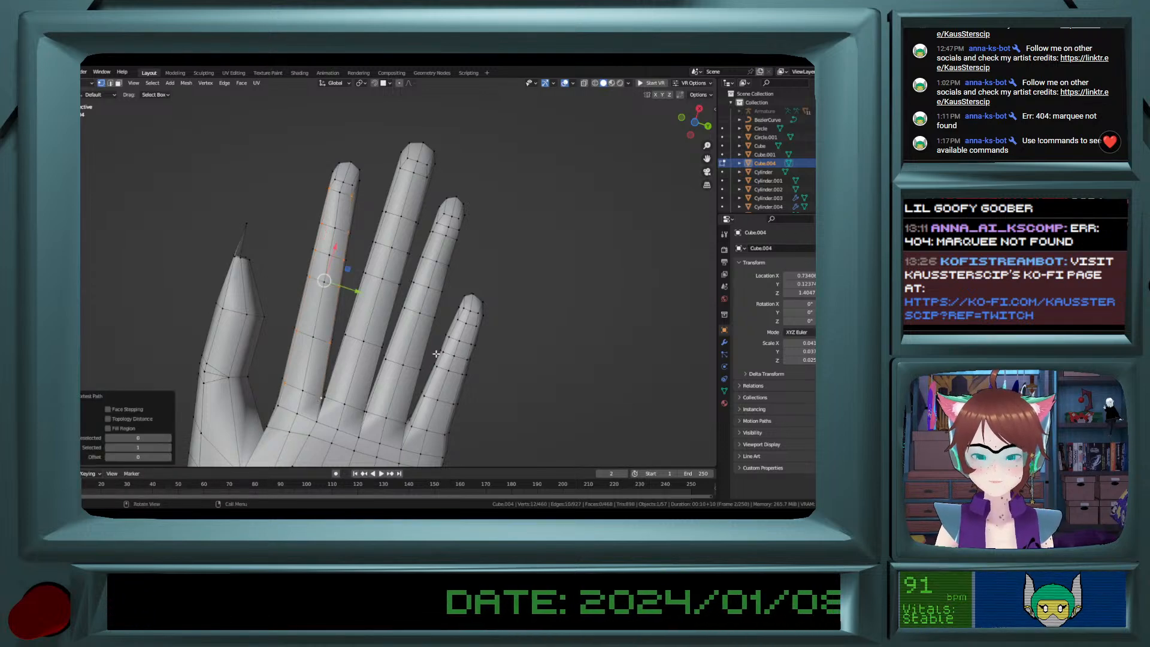
Narrow the index finger's selected sides along Y and shift them about -0.0009 m along Y.
key(g)
key(y)
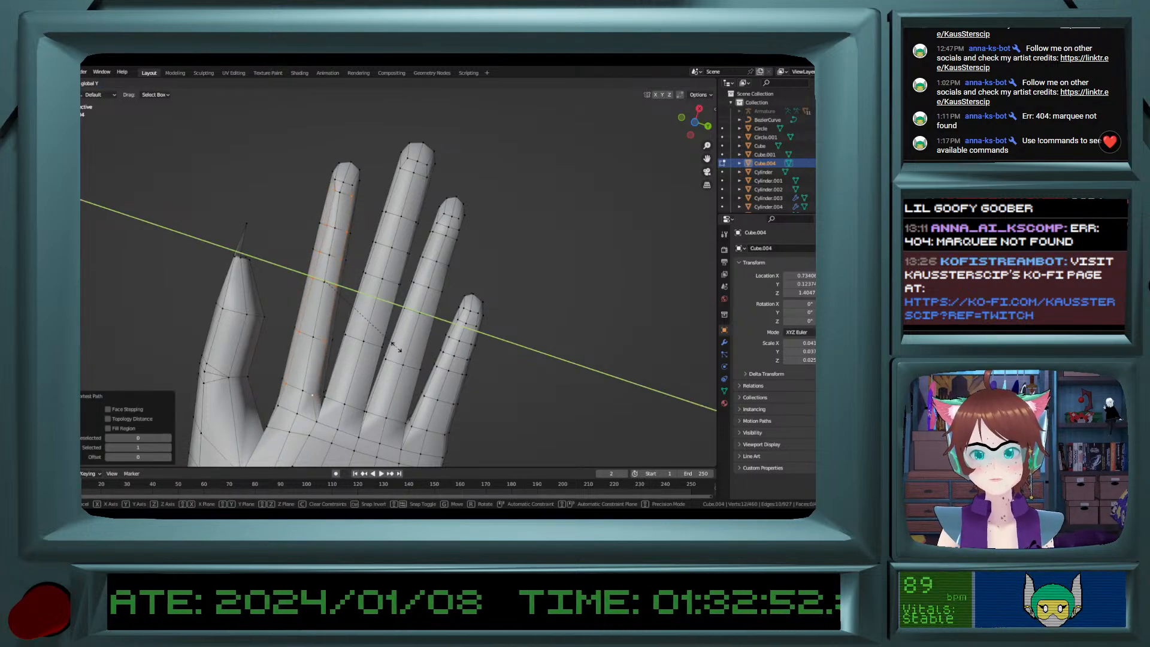
click(396, 334)
alt+click(396, 330)
key(ctrl+z)
drag(358, 293, 354, 294)
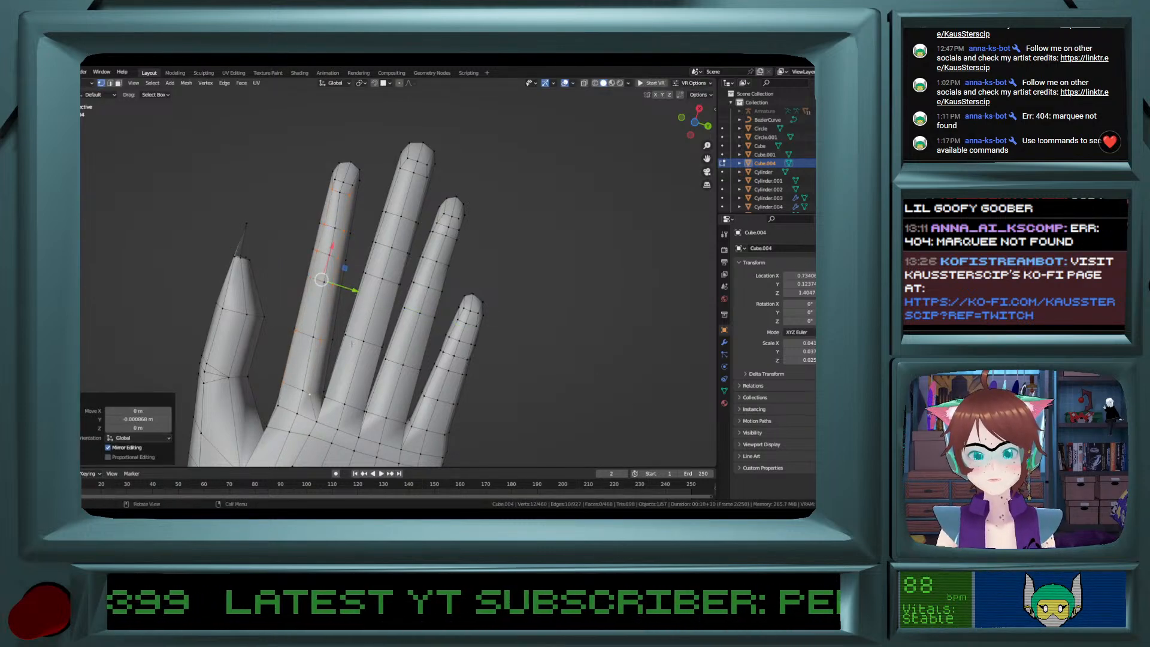
Select the lowest vertices on the index finger's thumb-side edge and move them inward along Y.
middle_drag(359, 363, 296, 407)
click(290, 403)
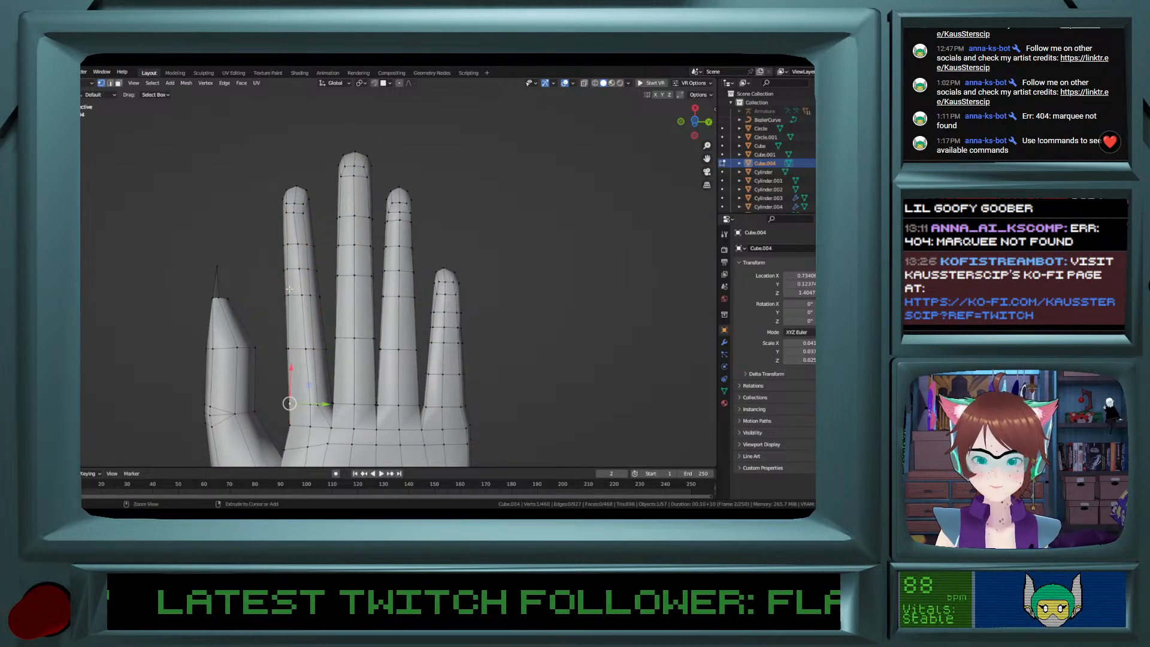
ctrl+click(291, 342)
drag(317, 369, 329, 372)
Select the vertex paths along both sides of the middle finger and scale them to about 0.74 along Y.
click(334, 404)
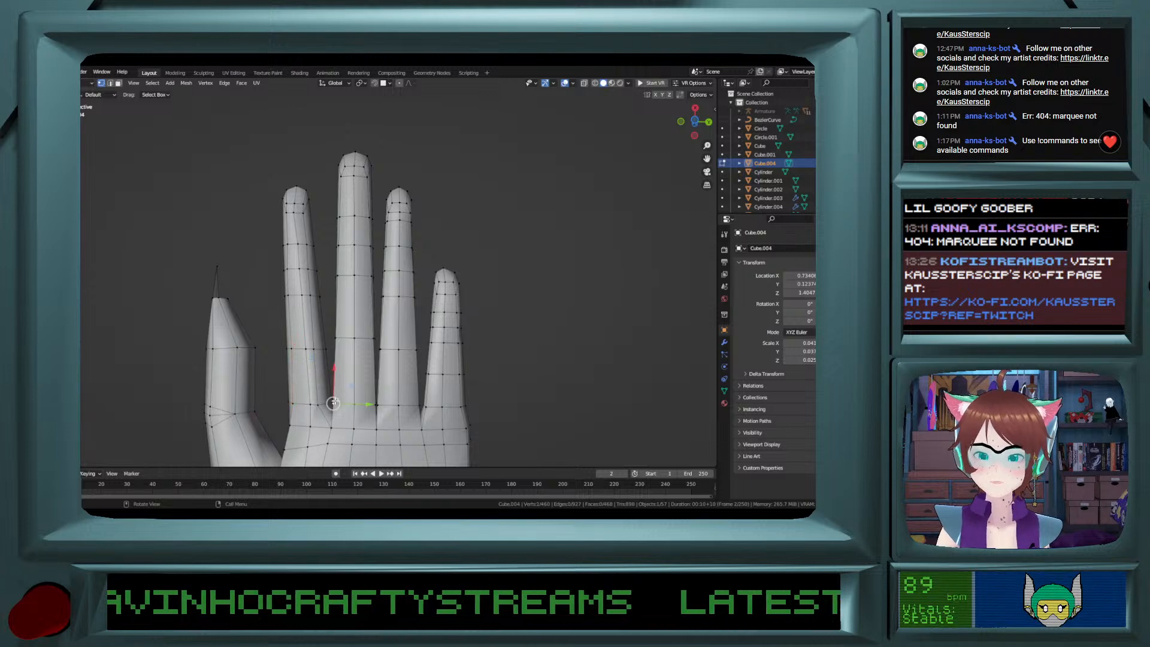
ctrl+click(339, 217)
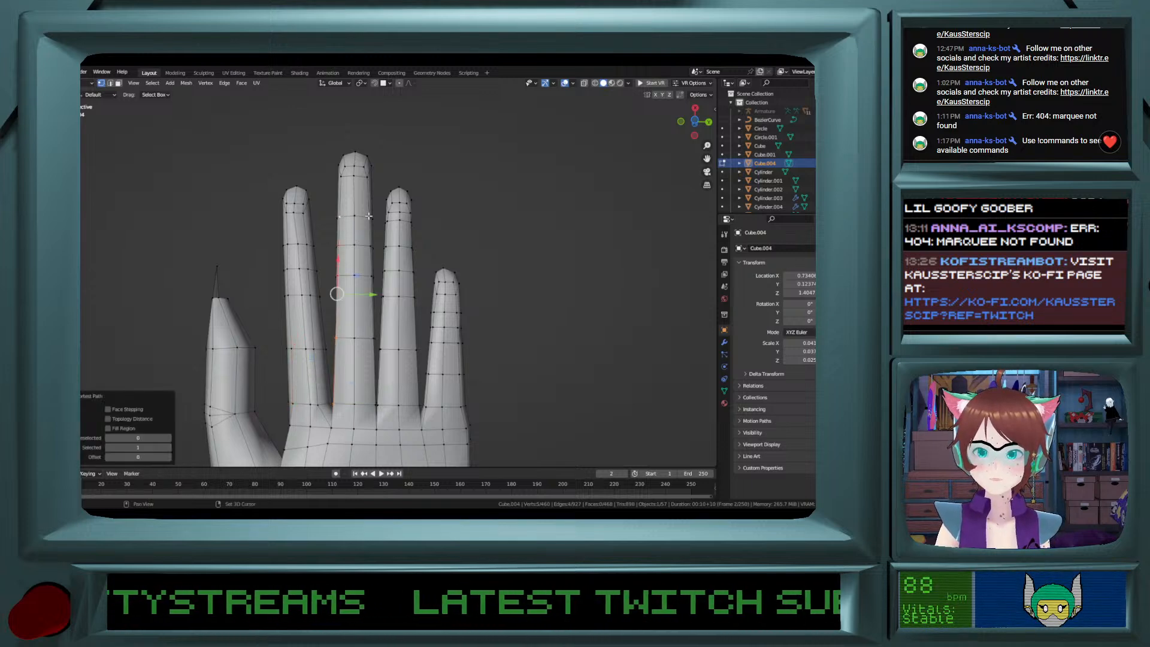
ctrl+click(374, 407)
key(s)
key(y)
click(417, 247)
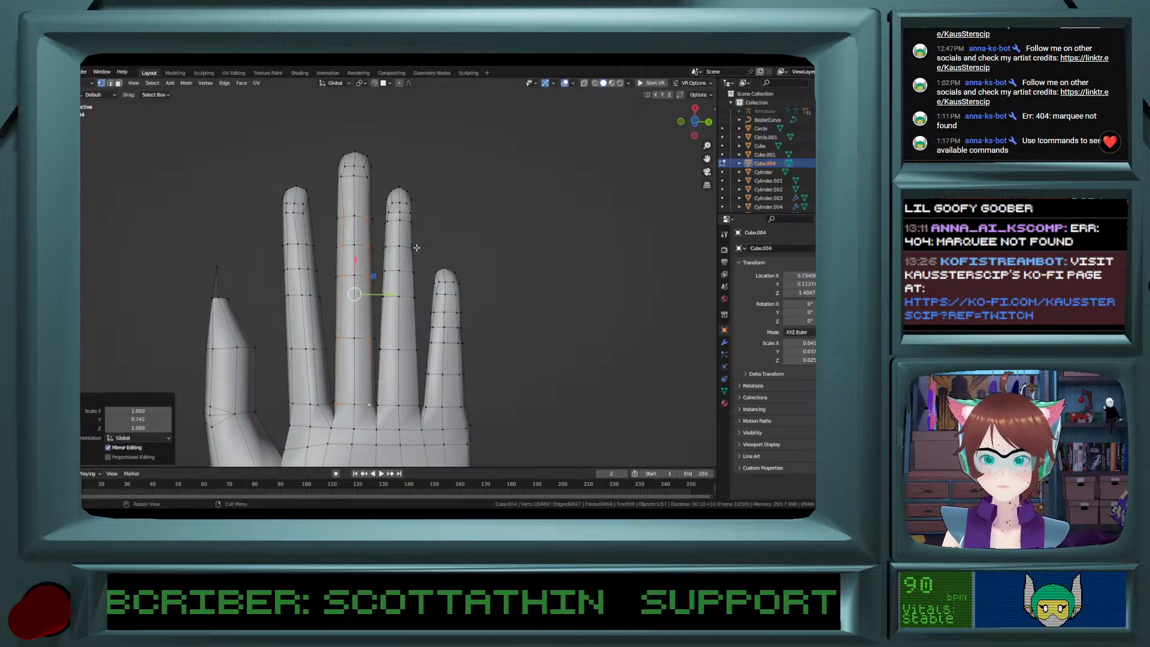
Select the vertex paths along both sides of the ring finger and scale them to about 0.68 along Y.
click(386, 221)
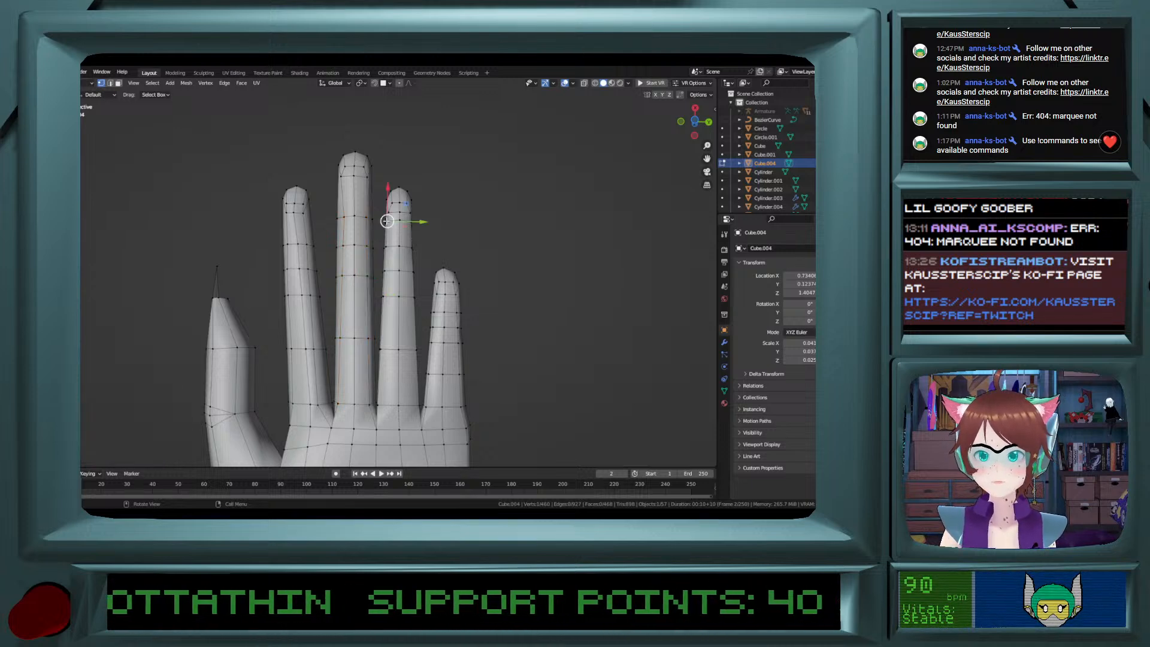
ctrl+click(383, 403)
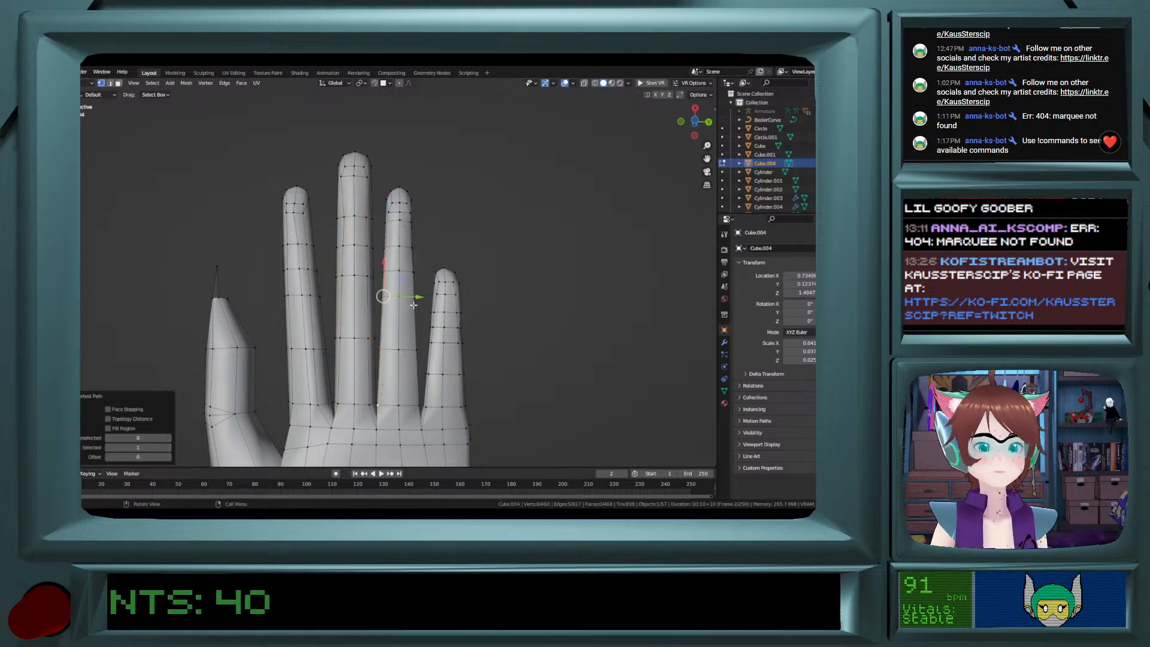
shift+click(410, 224)
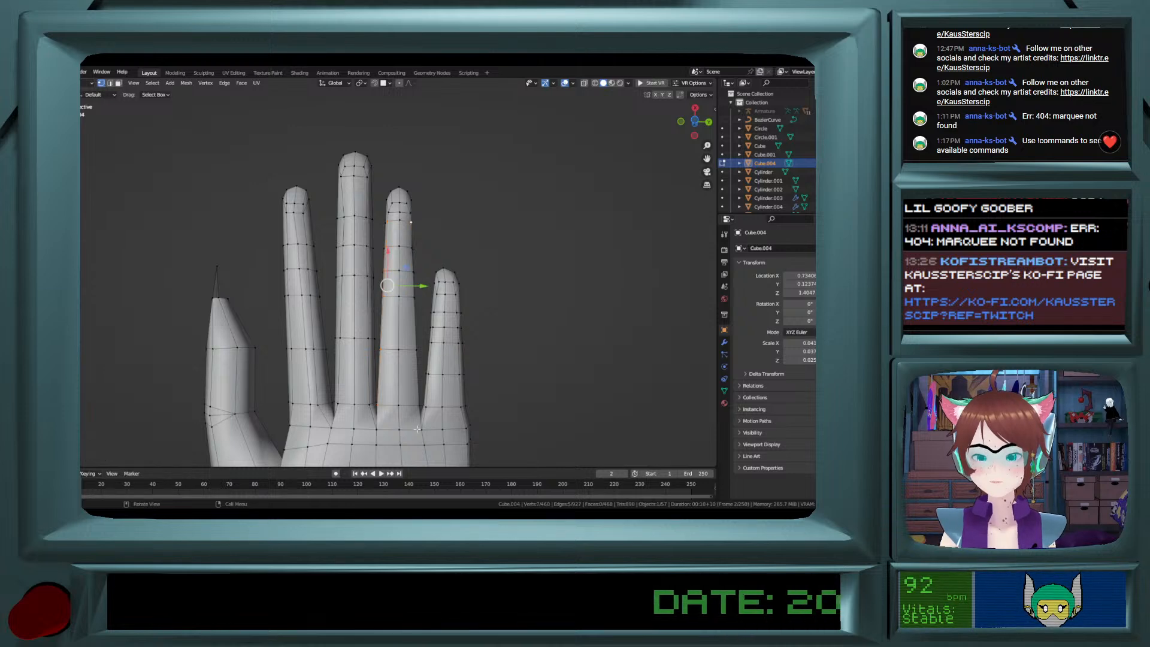
ctrl+click(418, 409)
key(g)
key(y)
click(449, 372)
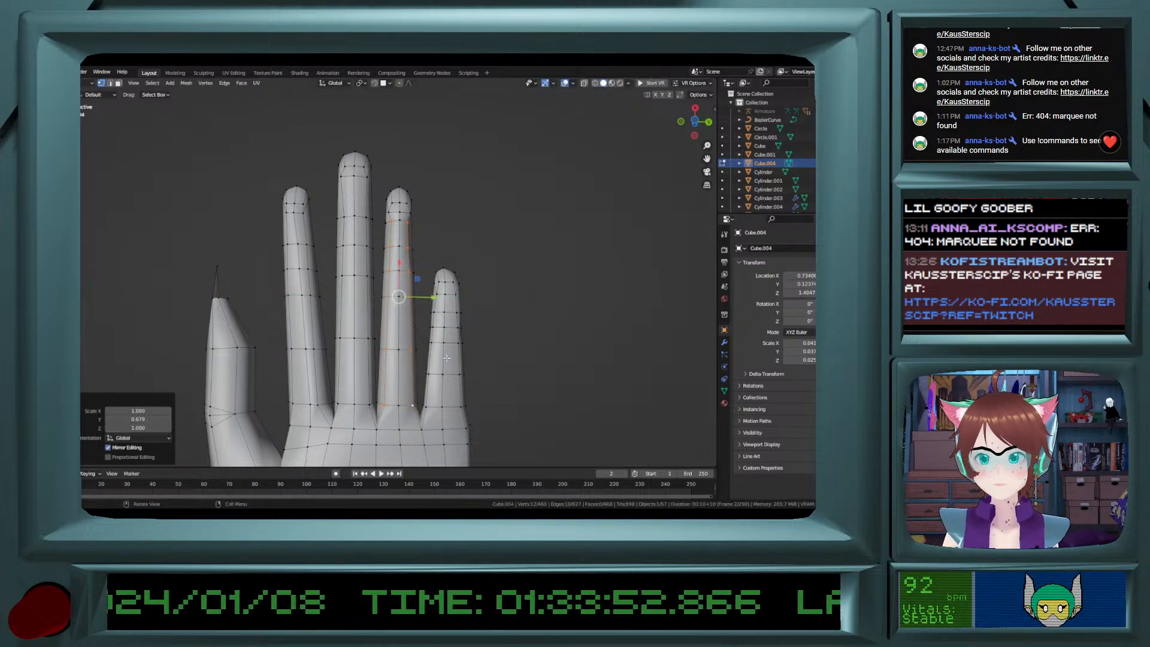
Select the vertex paths along both sides of the little finger and narrow them along Y.
click(432, 312)
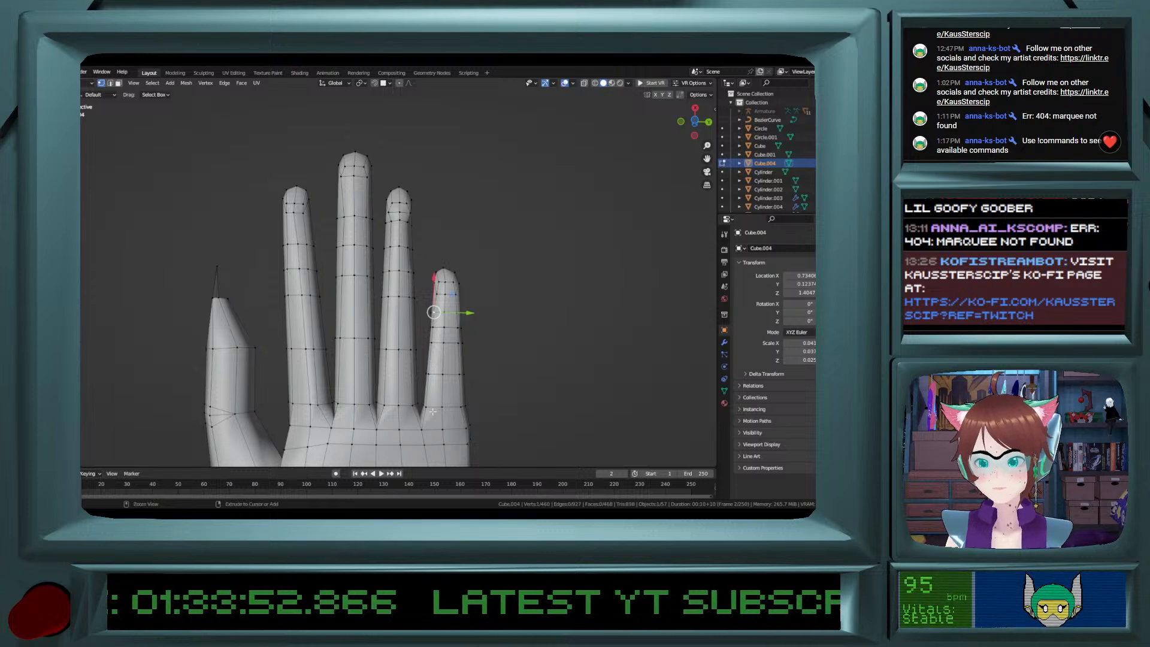
ctrl+click(440, 389)
shift+click(461, 313)
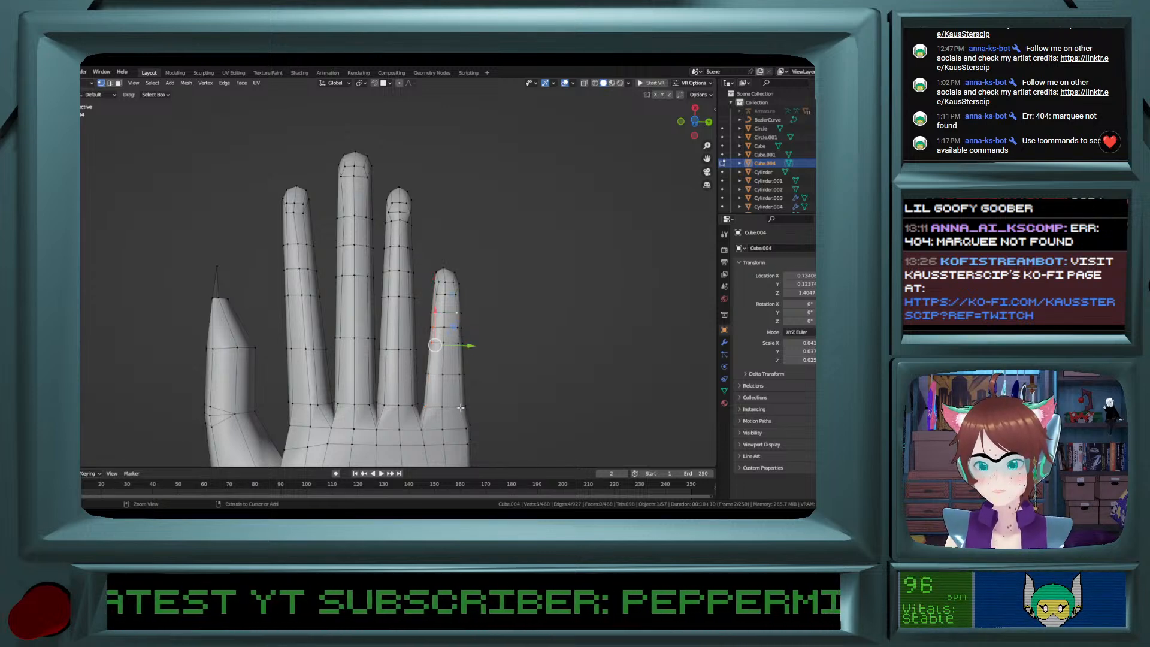
ctrl+click(461, 408)
key(s)
key(y)
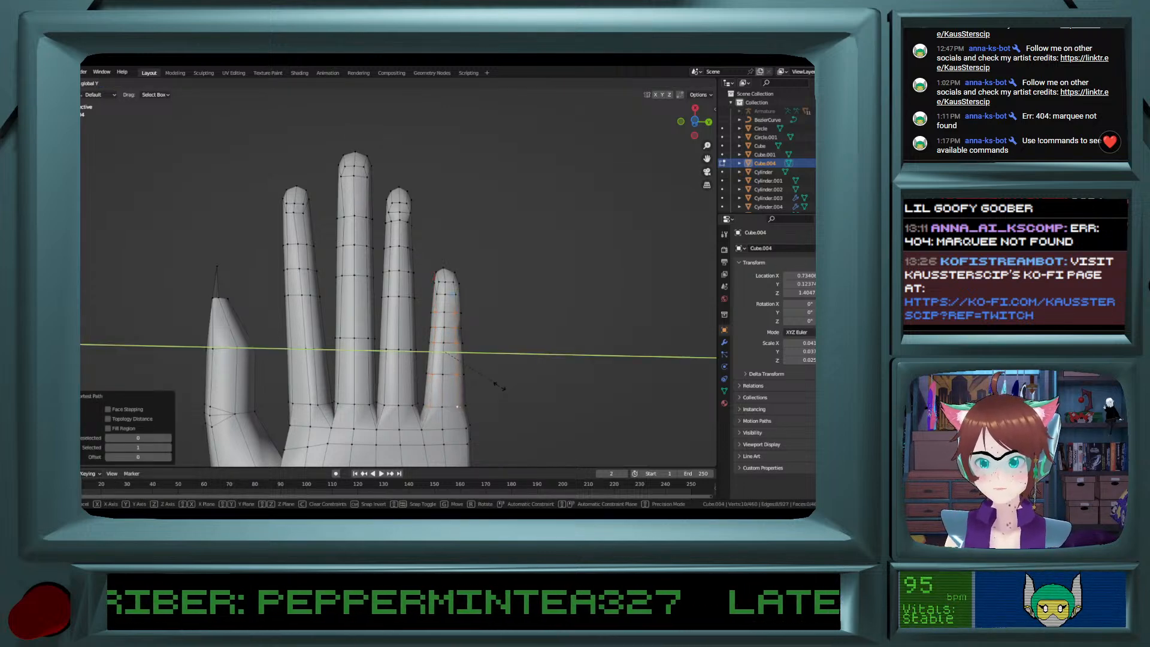
click(488, 388)
Select the three front edge vertices at the tip of the ring finger and those of the little finger.
middle_drag(487, 388, 366, 306)
click(364, 293)
shift+click(373, 294)
shift+click(384, 298)
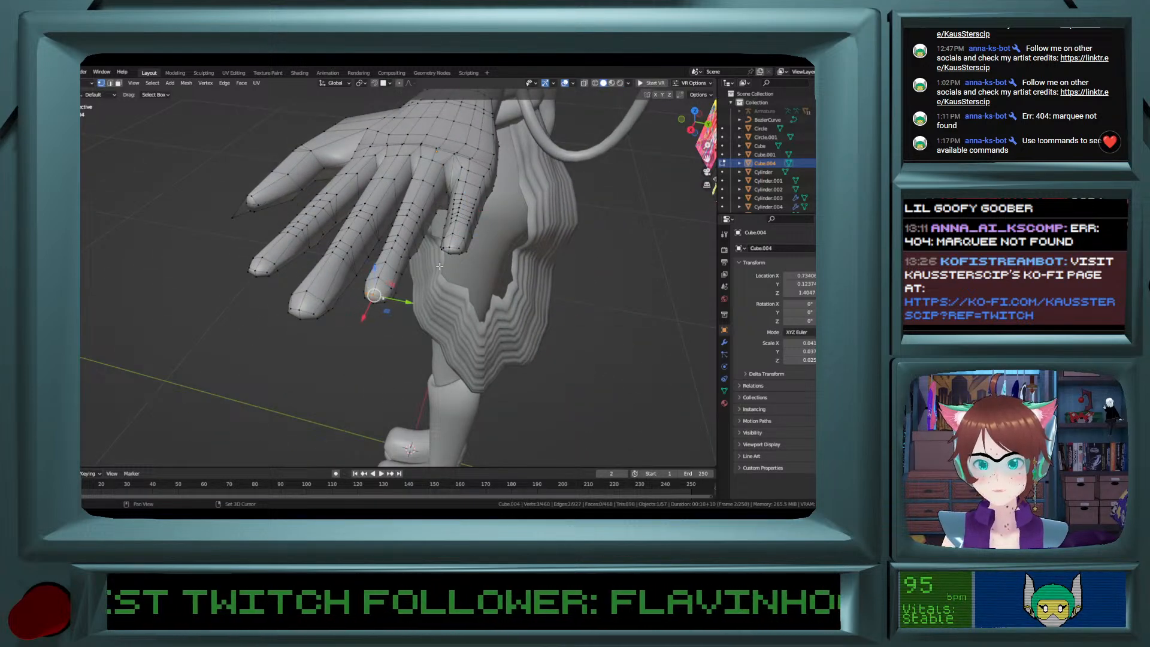
shift+click(444, 248)
shift+click(450, 247)
shift+click(458, 248)
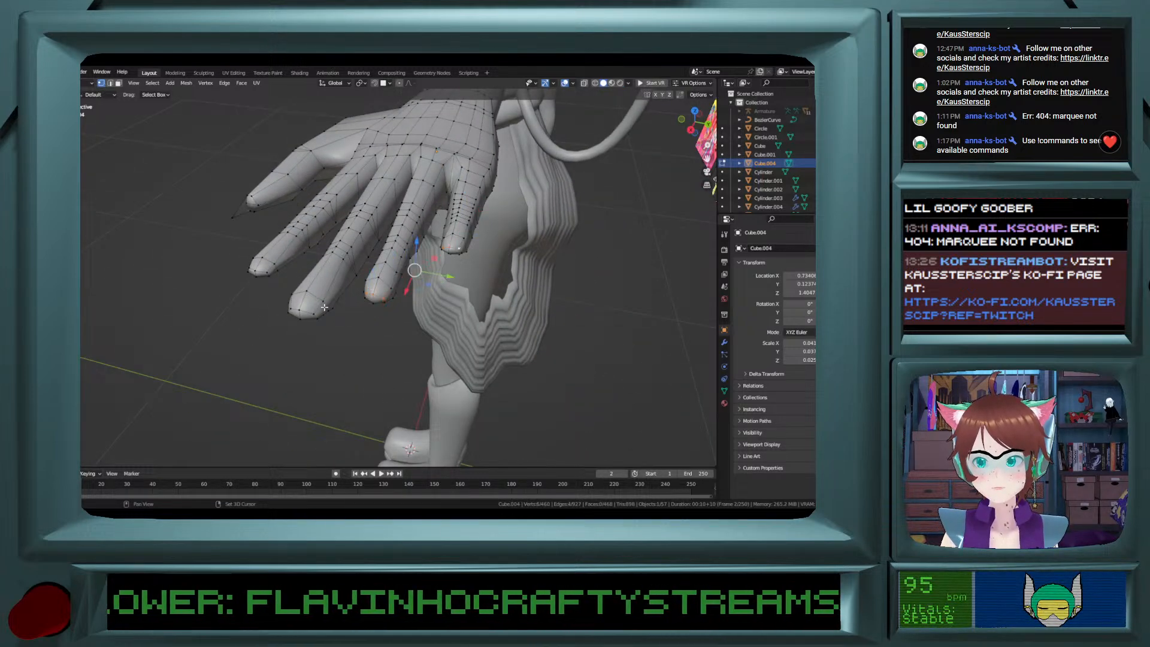
Add the middle and index fingertip edge vertices to the selection and extrude all four fingertip edges about 0.025 m along X.
shift+click(297, 306)
shift+click(291, 310)
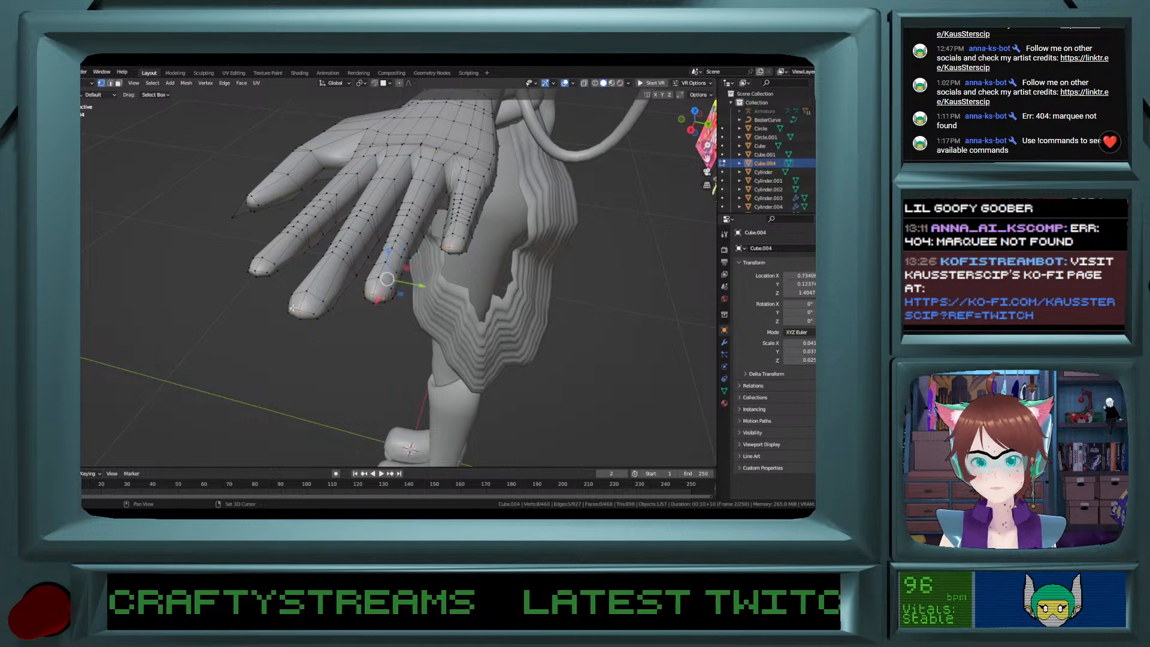
shift+click(313, 309)
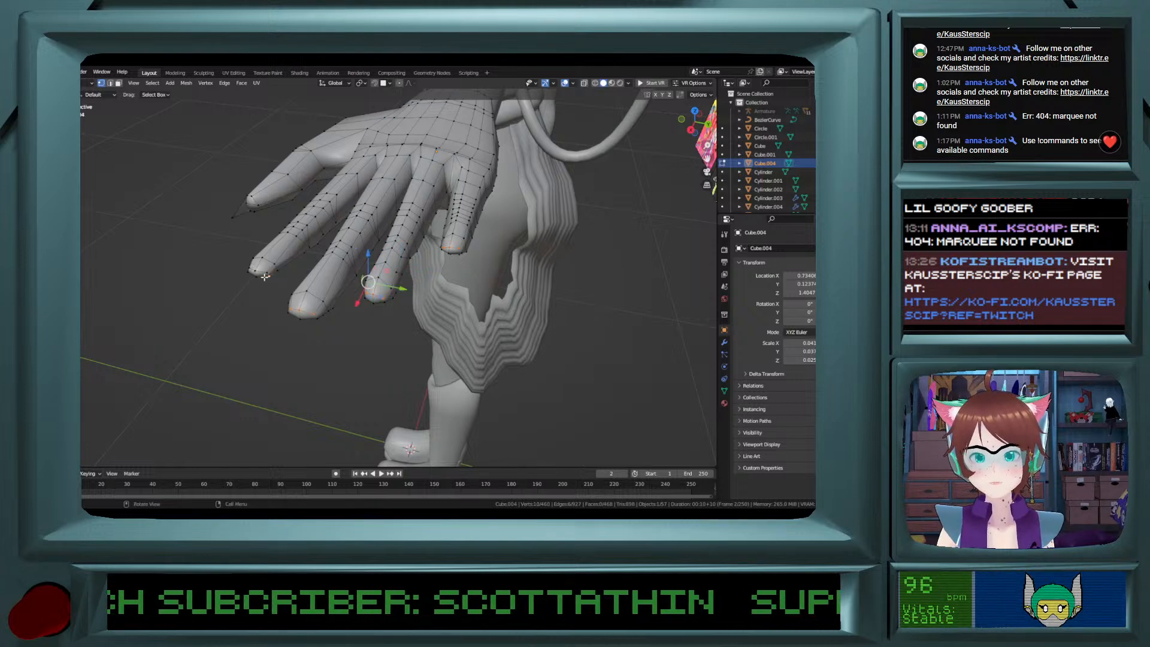
shift+click(268, 272)
shift+click(257, 272)
shift+click(249, 269)
key(e)
key(x)
click(434, 324)
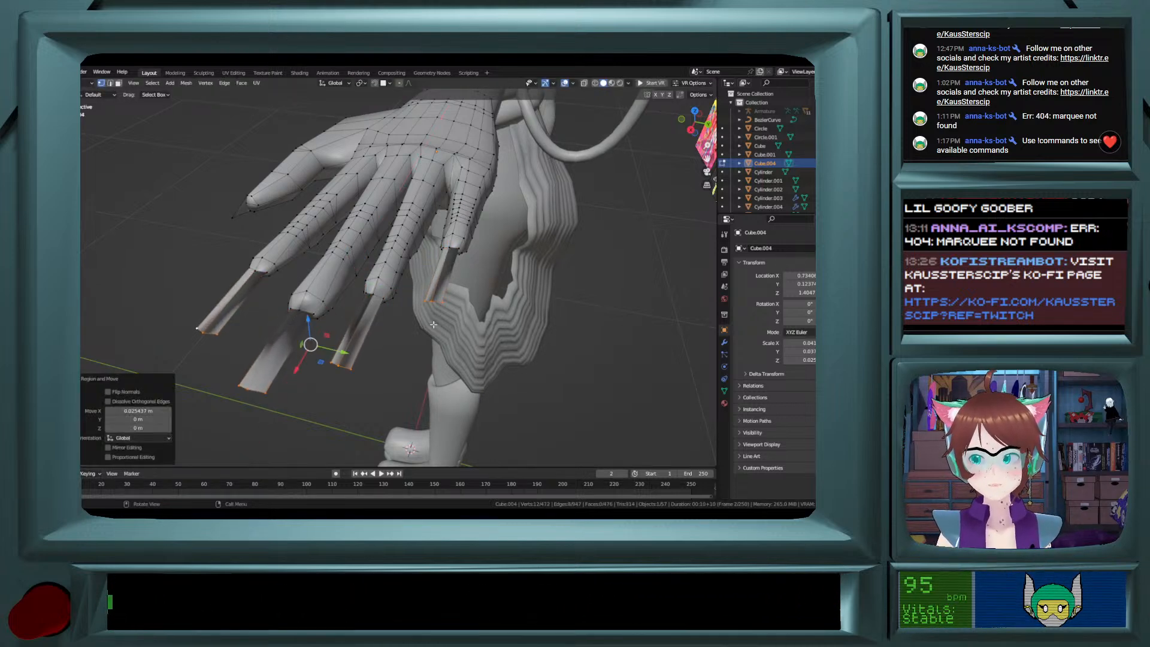
Select the three end vertices of the index finger's extruded piece and merge them At Last into a pointed nail.
click(198, 329)
drag(190, 306, 201, 336)
right_click(201, 335)
shift+click(217, 336)
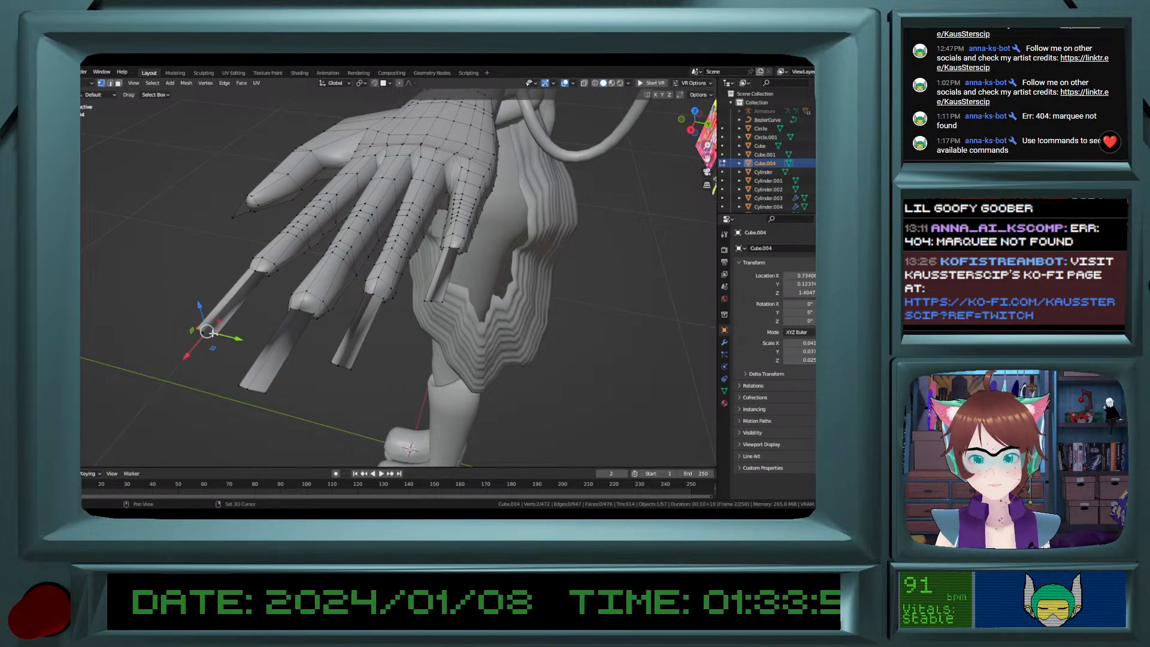
shift+click(205, 331)
key(m)
click(201, 336)
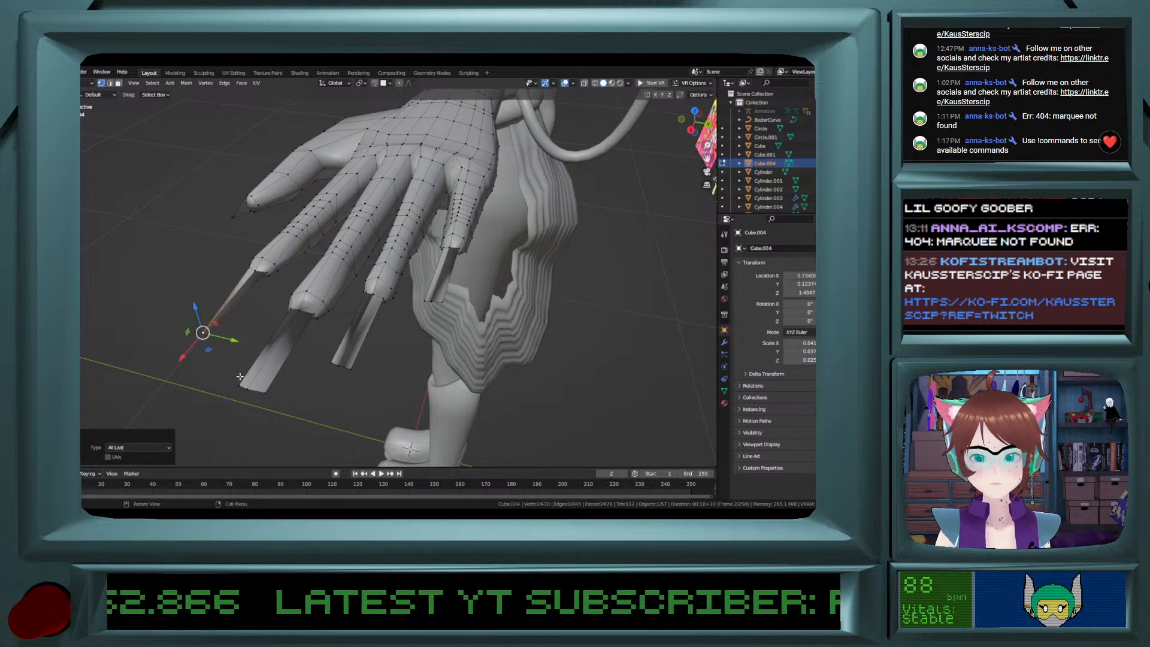
Merge the end vertices of the middle finger's extruded piece At Last to form a nail point.
shift+click(266, 392)
shift+click(247, 389)
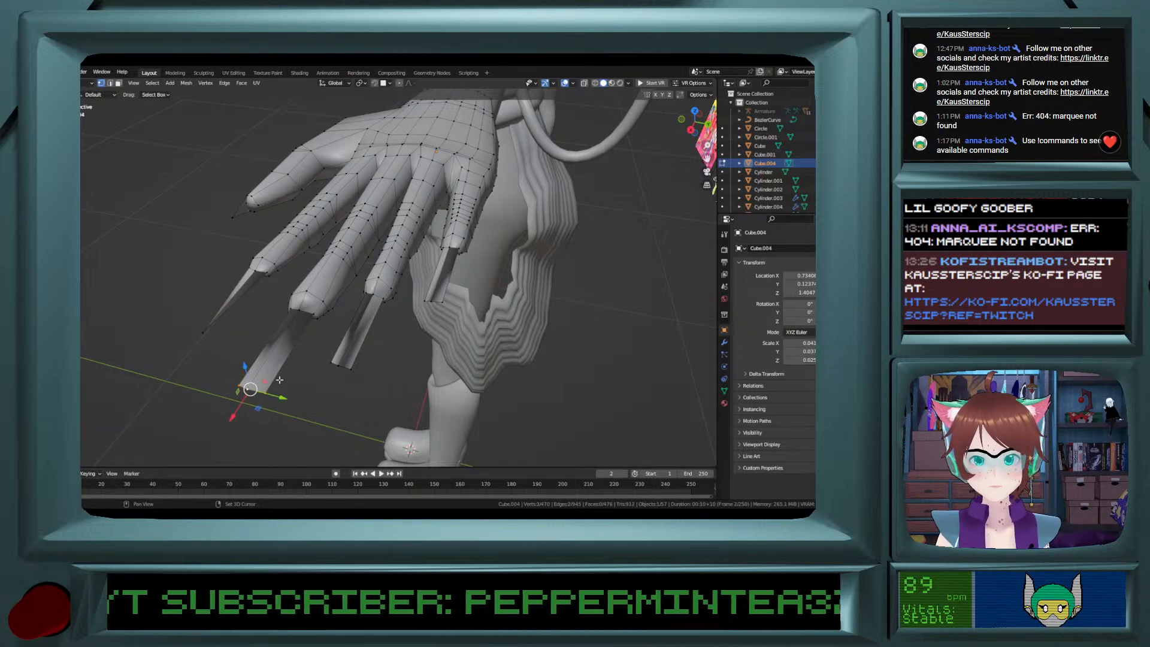
key(m)
click(279, 384)
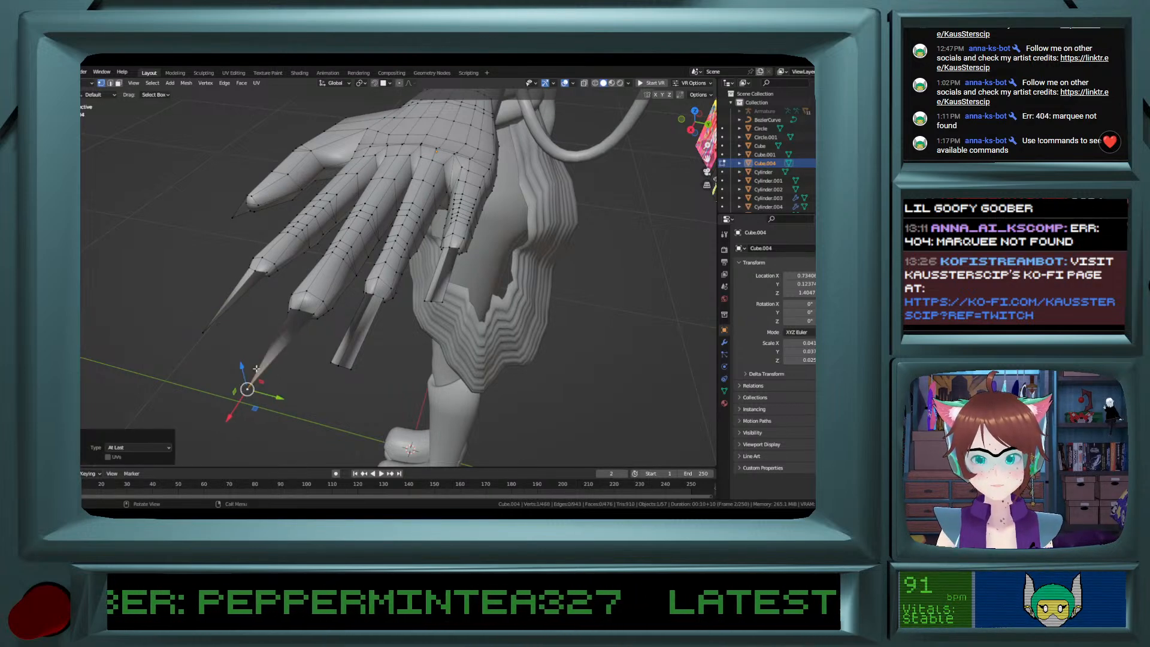
shift+click(204, 333)
shift+click(330, 365)
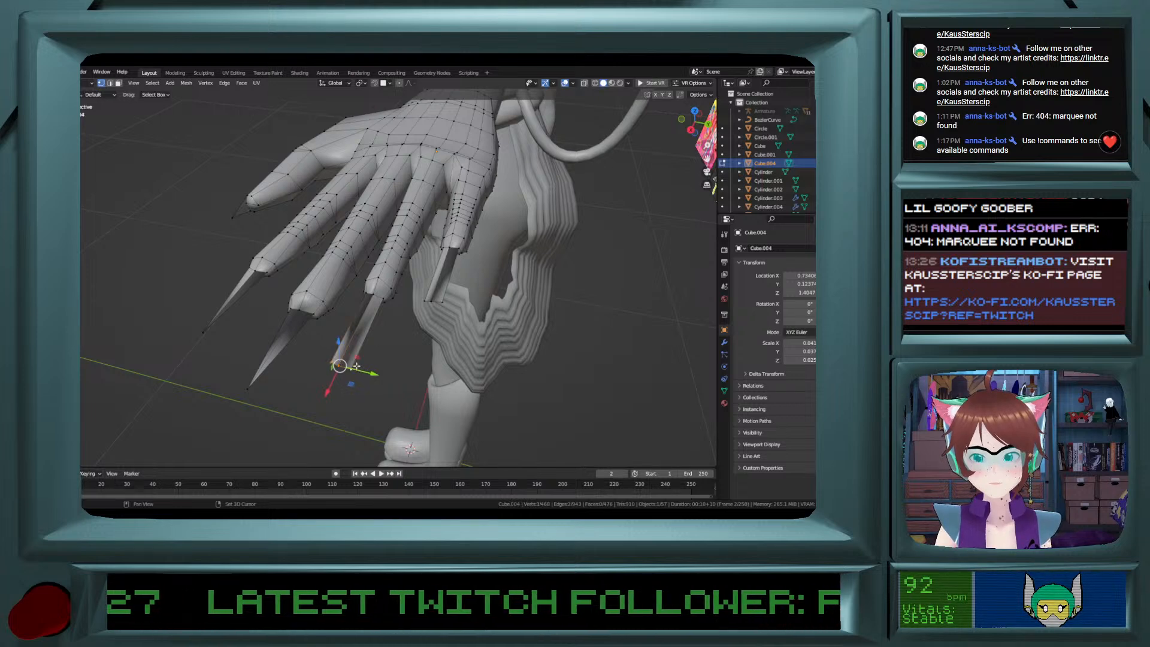
key(m)
click(357, 365)
click(423, 300)
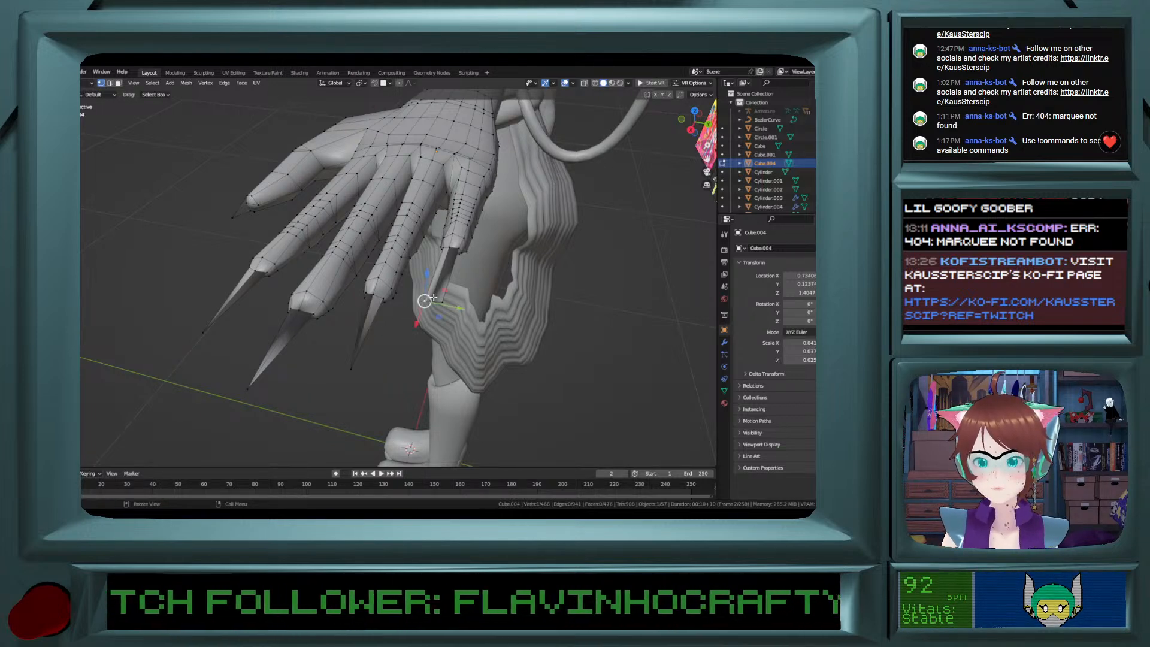
key(ctrl+z)
key(ctrl+z)
Select the end vertices of the ring finger's extruded piece and merge them At Last into a point.
click(352, 369)
shift+click(328, 361)
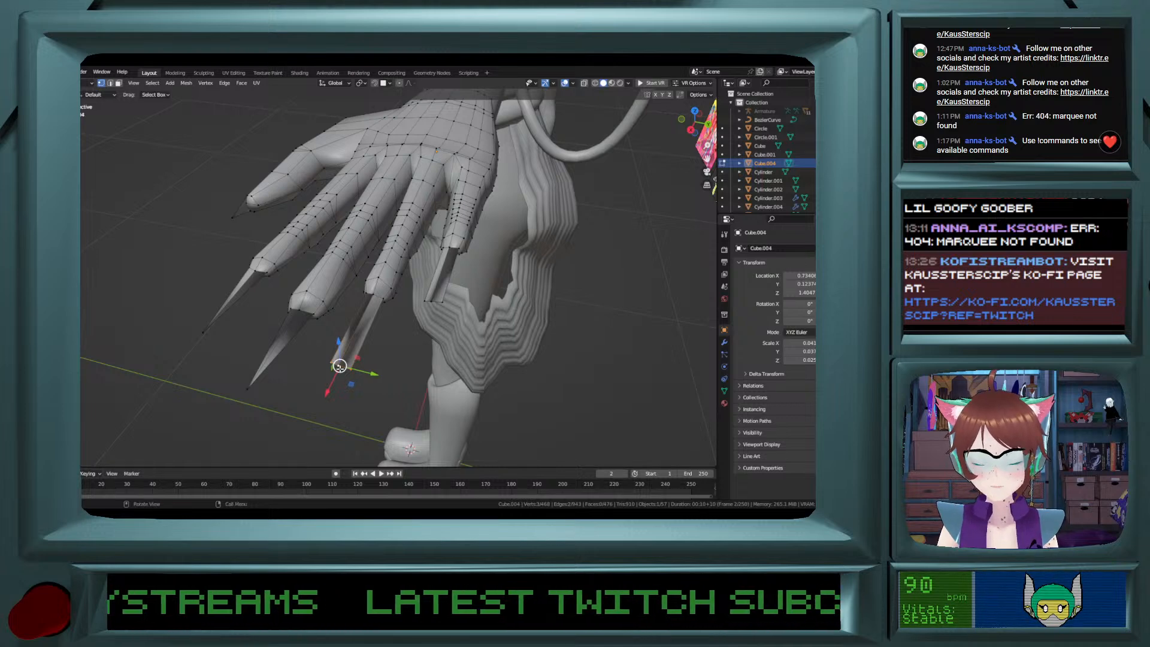
key(m)
click(341, 370)
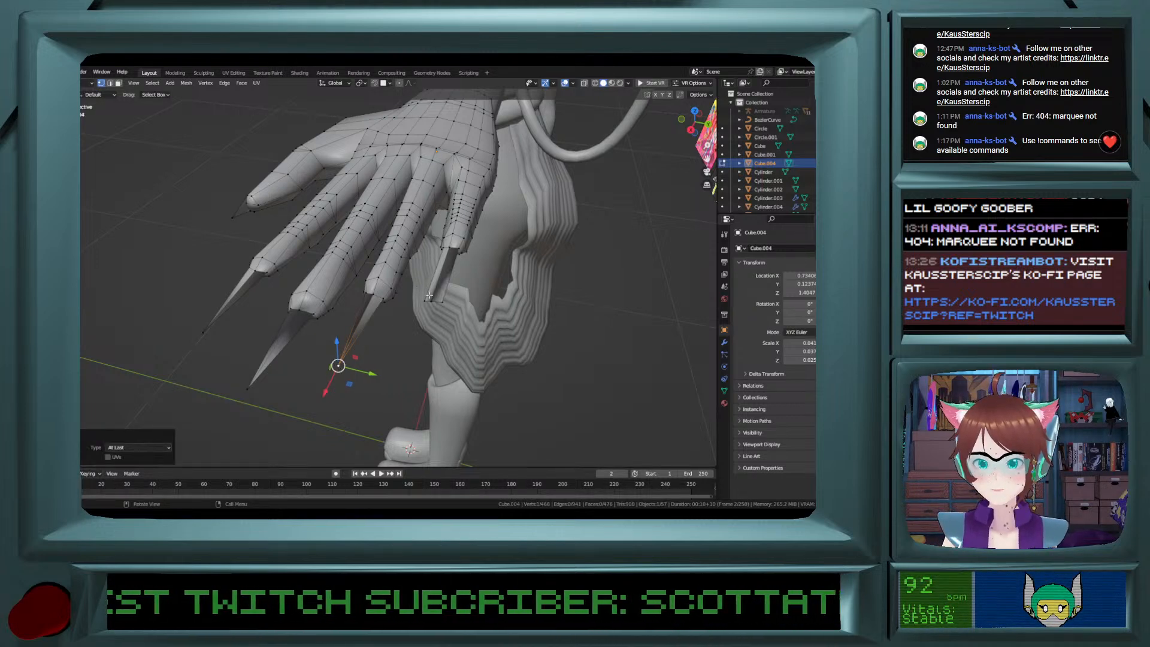
Select the three end vertices of the little finger's extruded piece and merge them At Center.
click(425, 301)
shift+click(432, 302)
shift+click(442, 302)
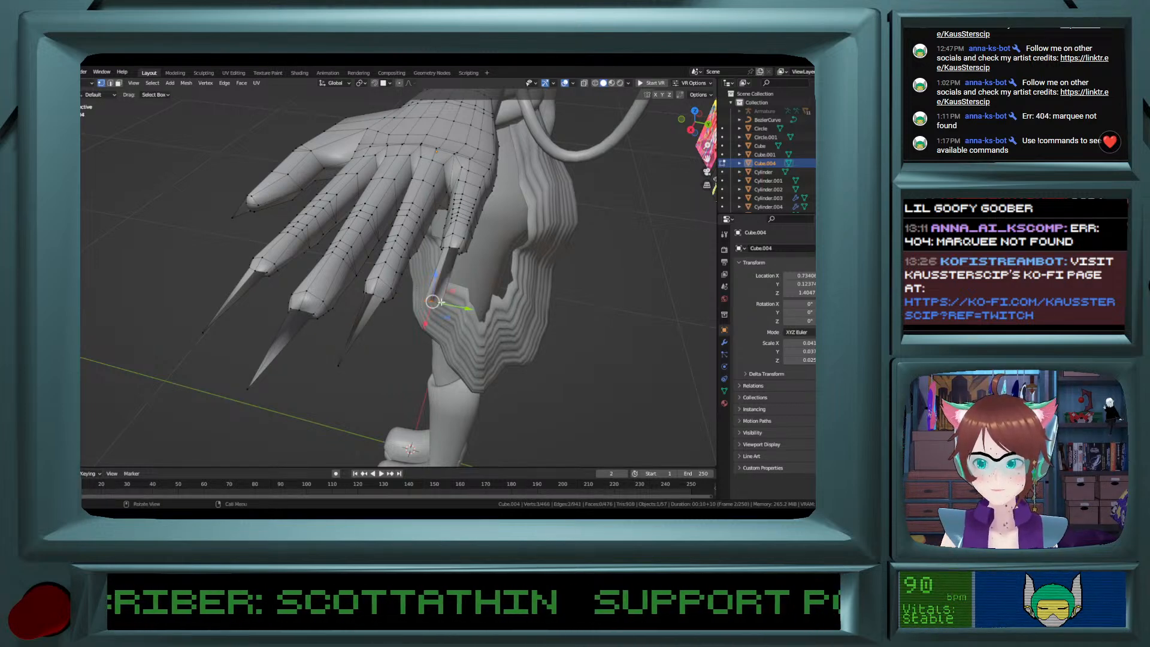
key(m)
click(414, 264)
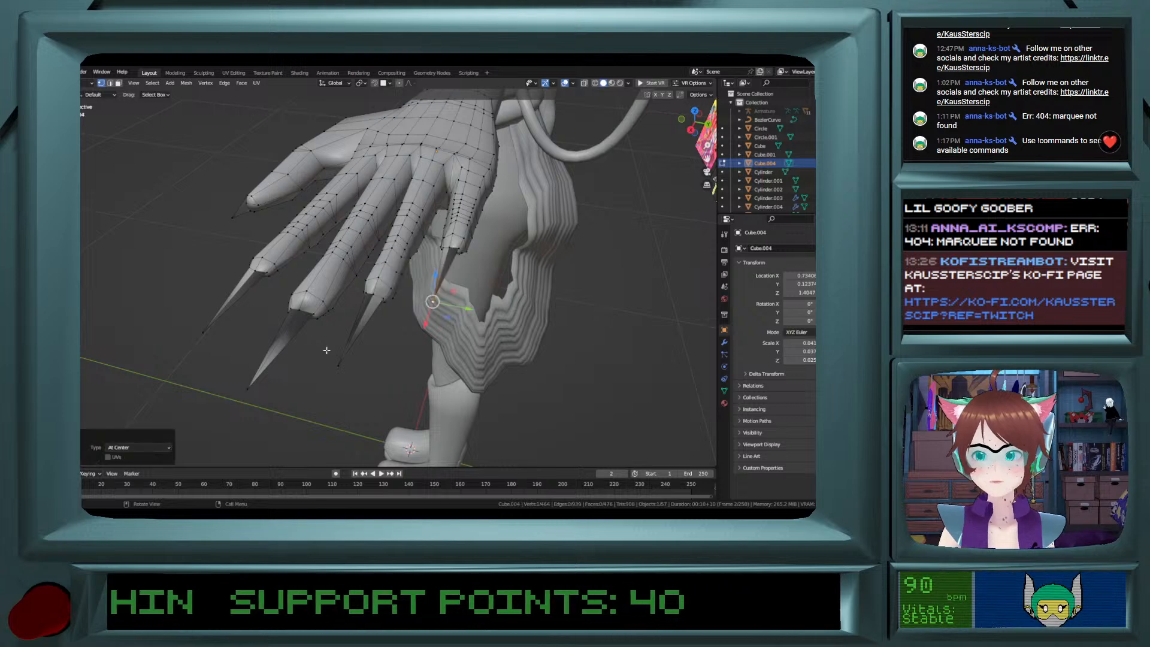
Select all four nail tip vertices and move them back toward the hand about 0.008 m along X.
shift+click(339, 365)
shift+click(249, 387)
shift+click(204, 331)
drag(298, 368, 310, 345)
middle_drag(327, 346, 281, 276)
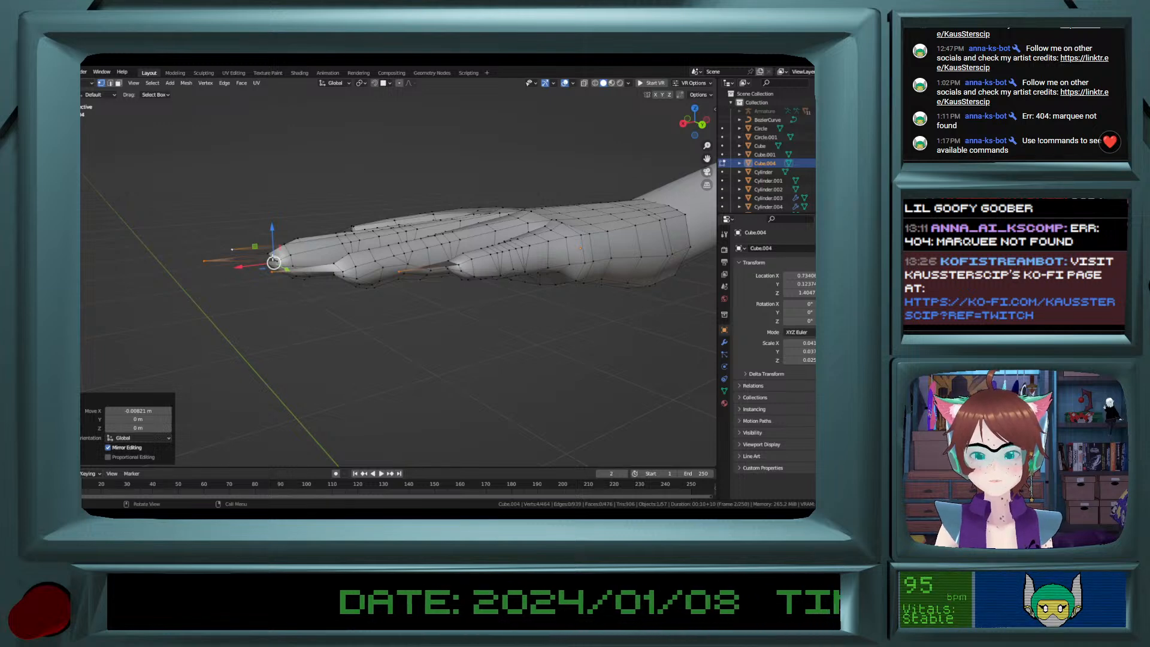
Select the middle base vertex of each of the four nails and raise them about 0.0023 m along Z.
shift+click(333, 264)
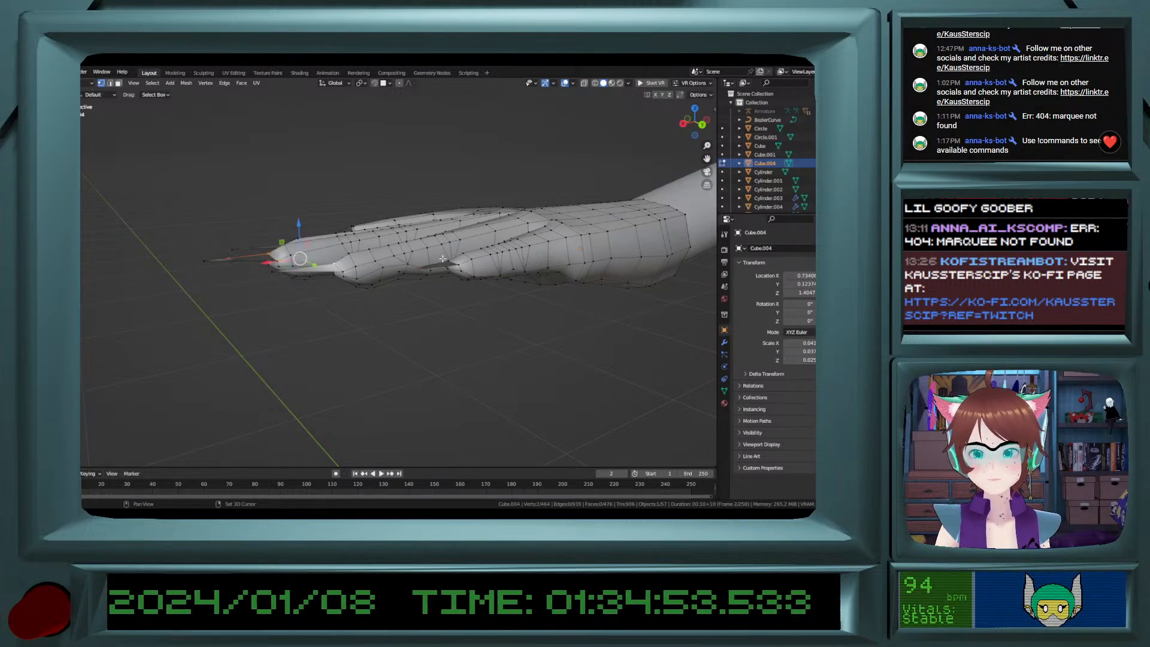
shift+click(450, 261)
middle_drag(271, 244, 291, 244)
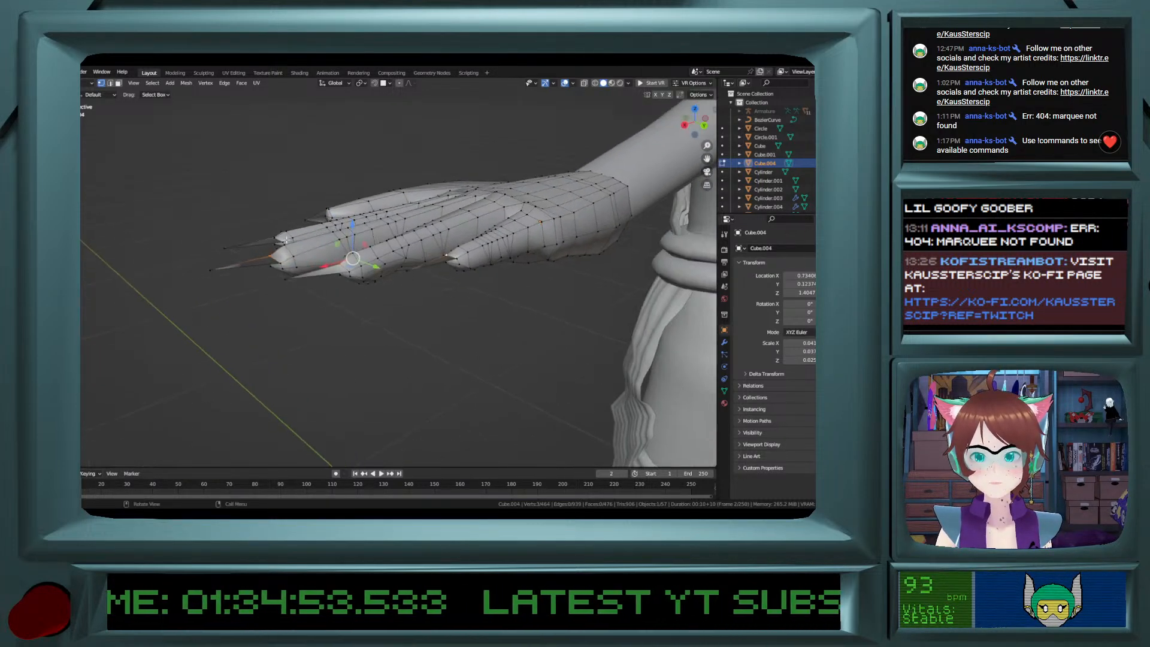
shift+click(272, 238)
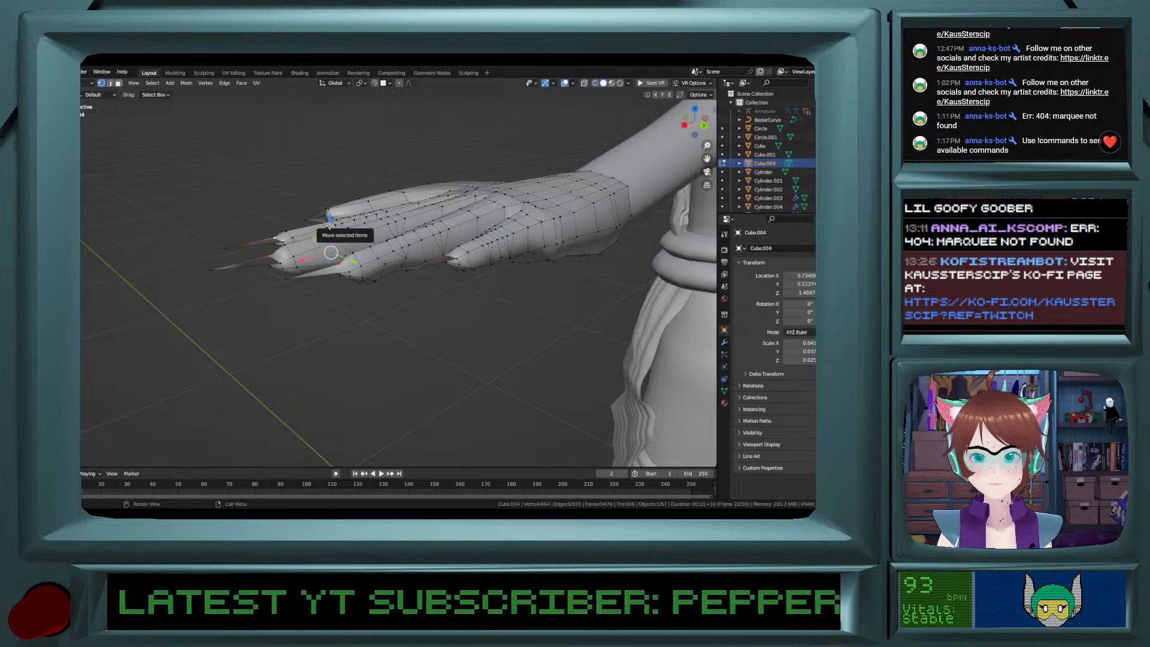
key(g)
key(z)
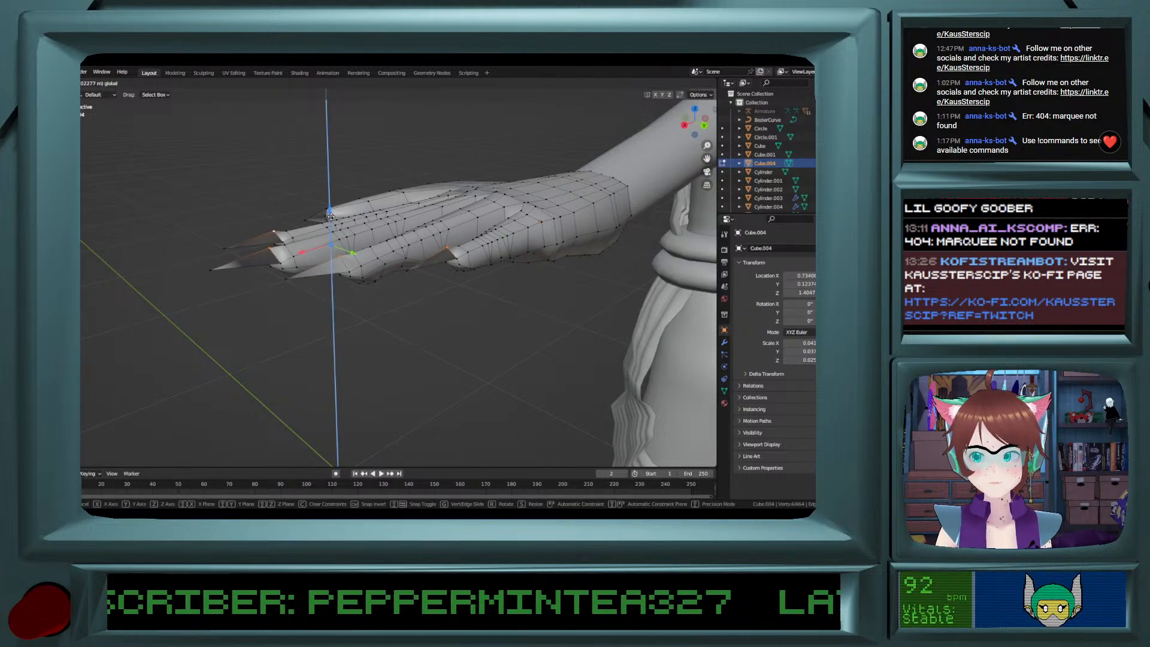
click(331, 216)
Switch to face selection and select both nail faces on the index, middle, ring and little fingers.
middle_drag(330, 216, 385, 251)
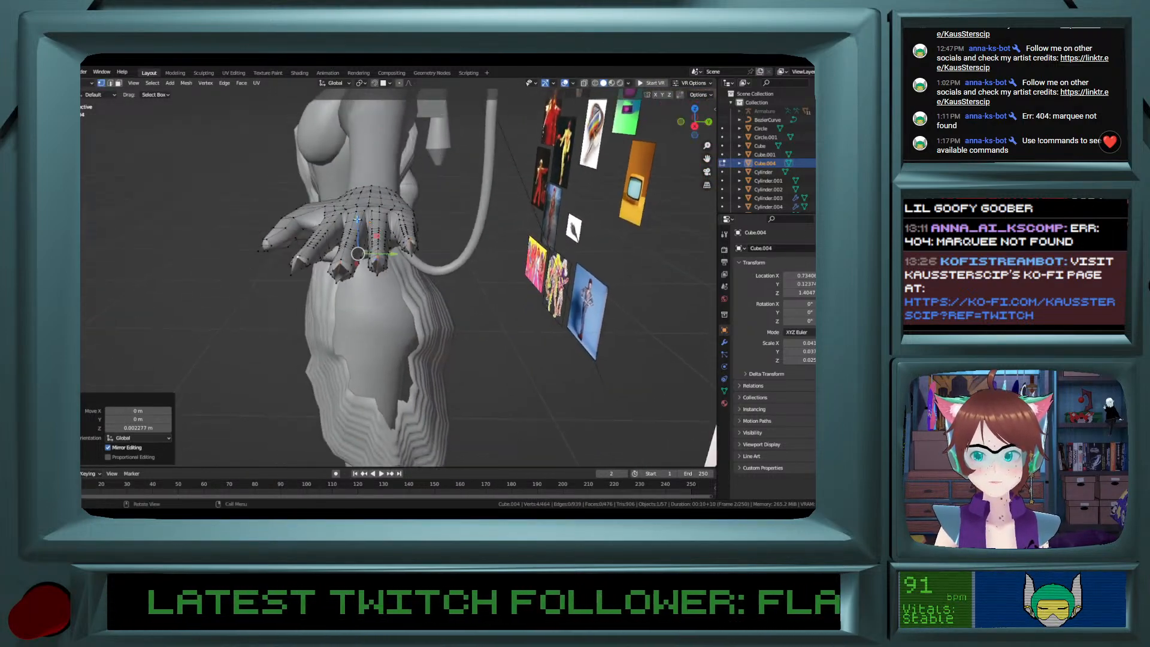
click(118, 83)
mouse_move(325, 321)
middle_down()
mouse_move(328, 356)
mouse_move(329, 325)
middle_up()
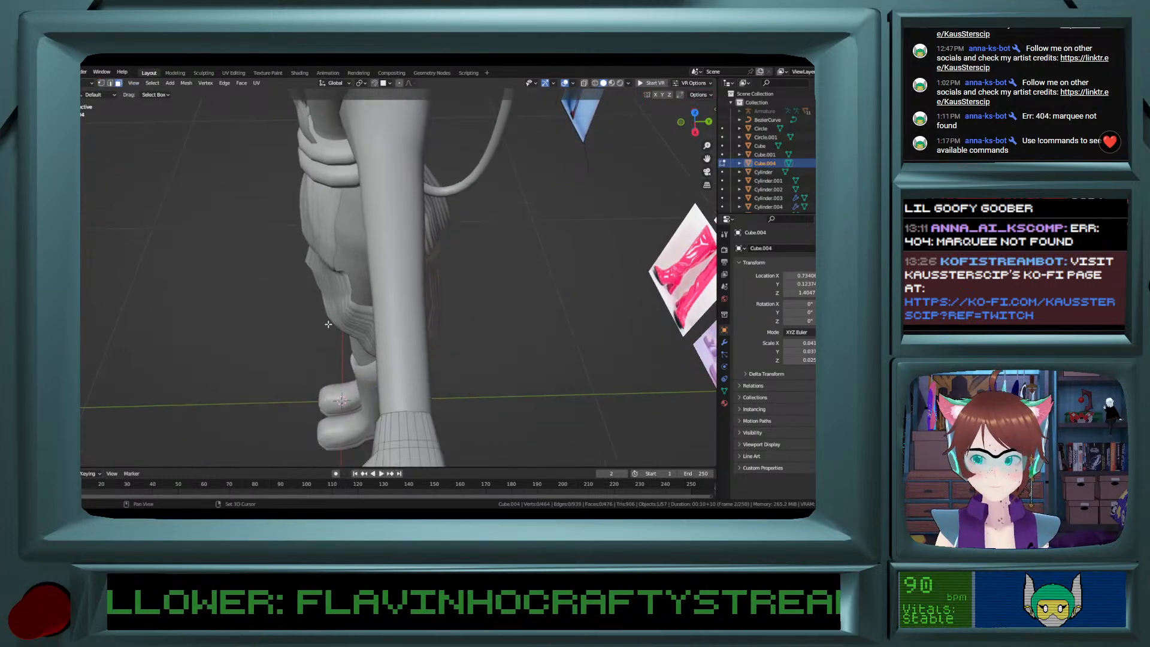
shift+scroll(329, 325, down, 5)
click(374, 358)
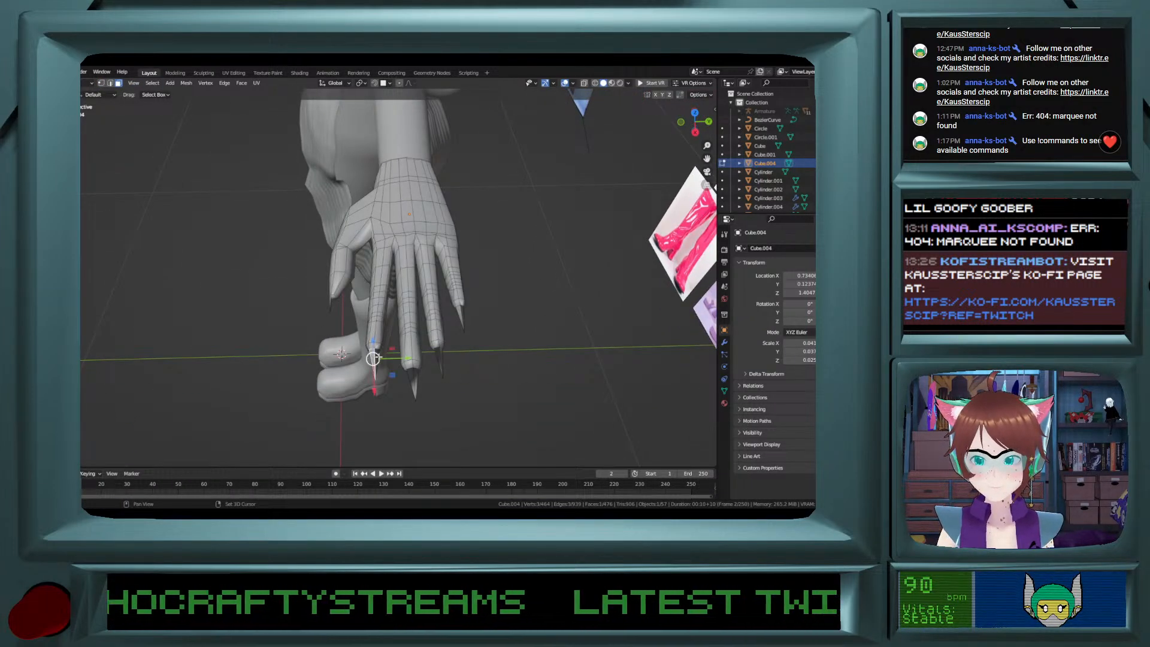
shift+click(376, 355)
shift+click(410, 378)
shift+click(418, 373)
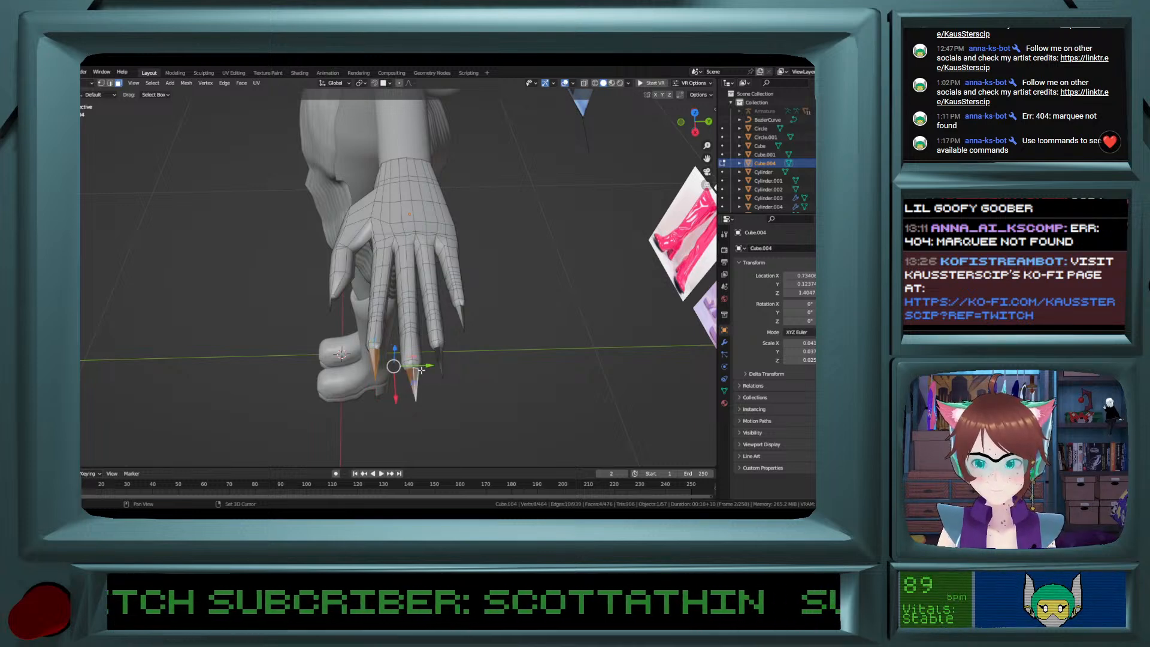
shift+click(440, 352)
shift+click(444, 355)
shift+click(460, 312)
shift+click(462, 311)
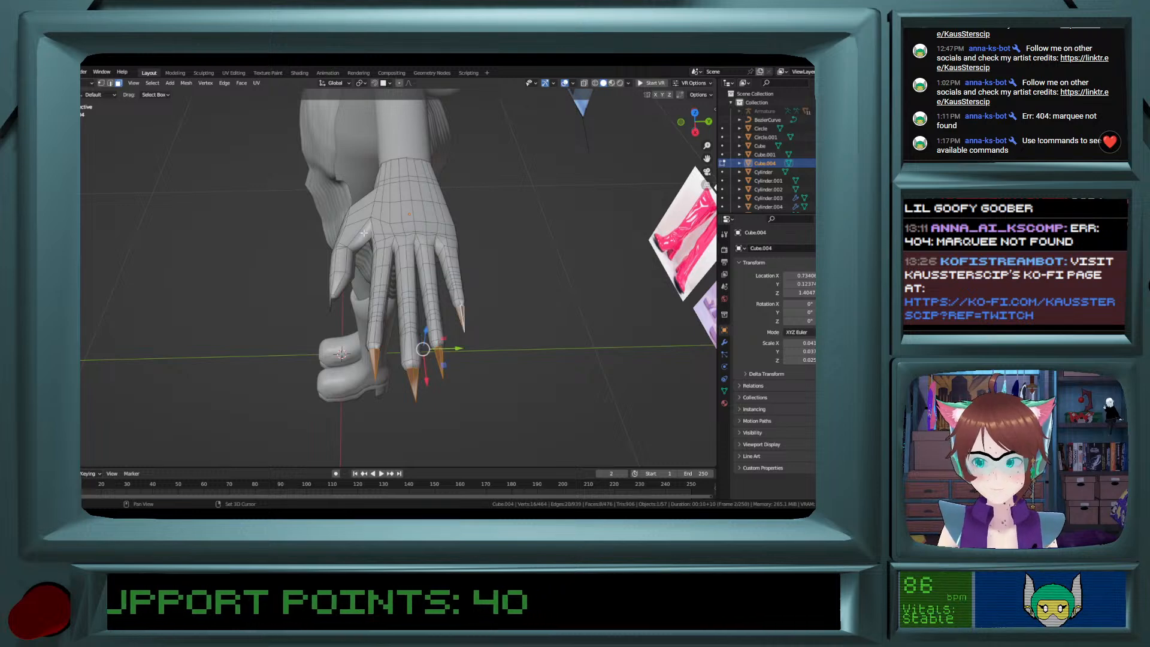
Recalculate the selected nail faces' normals to the outside and return to Object Mode.
click(186, 83)
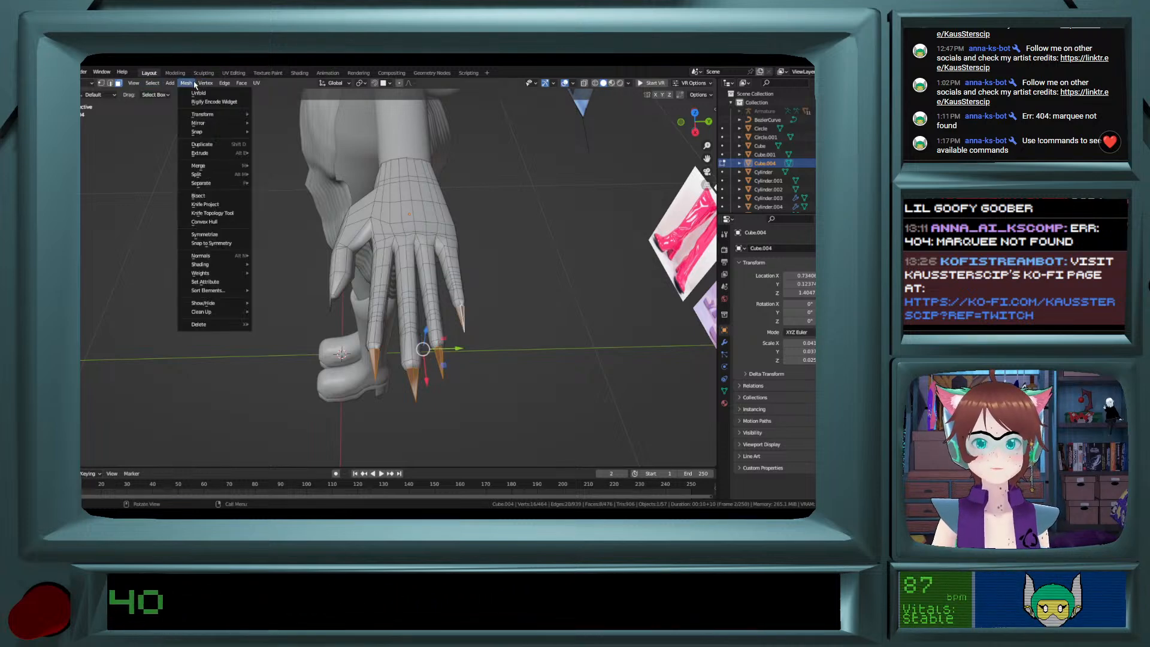
mouse_move(204, 255)
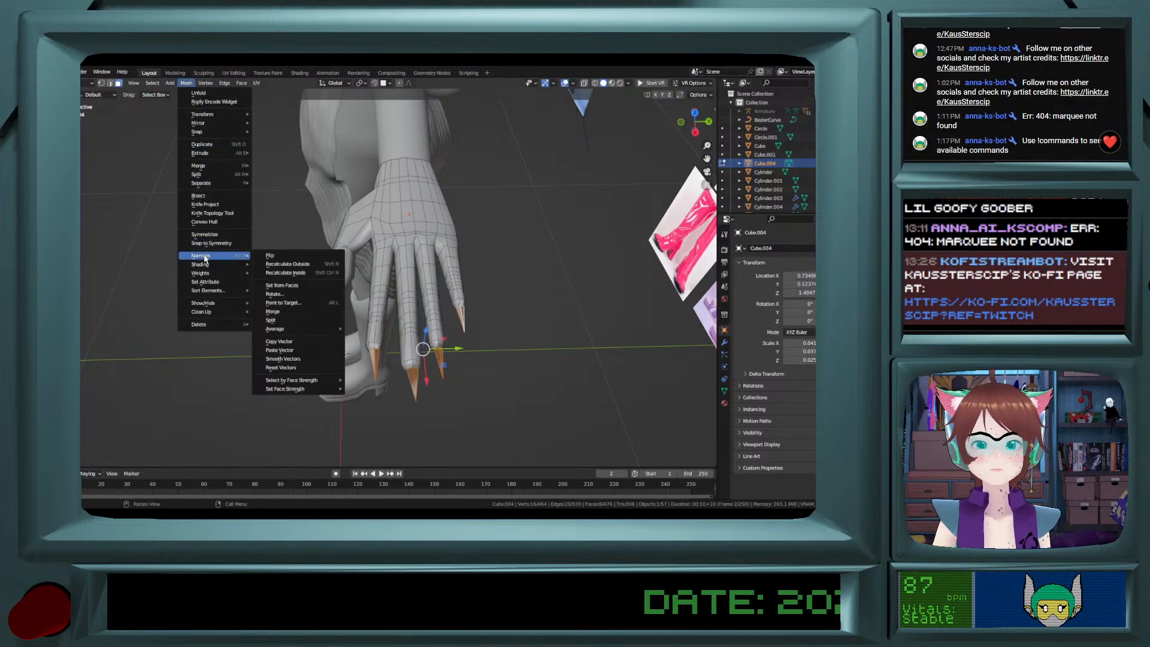
click(286, 261)
key(Tab)
Lengthen the whole hand object by scaling it up along the X axis.
middle_drag(501, 366, 511, 406)
shift+middle_drag(510, 407, 498, 385)
ctrl+scroll(512, 378, up, 5)
scroll(497, 385, down, 4)
scroll(480, 386, up, 2)
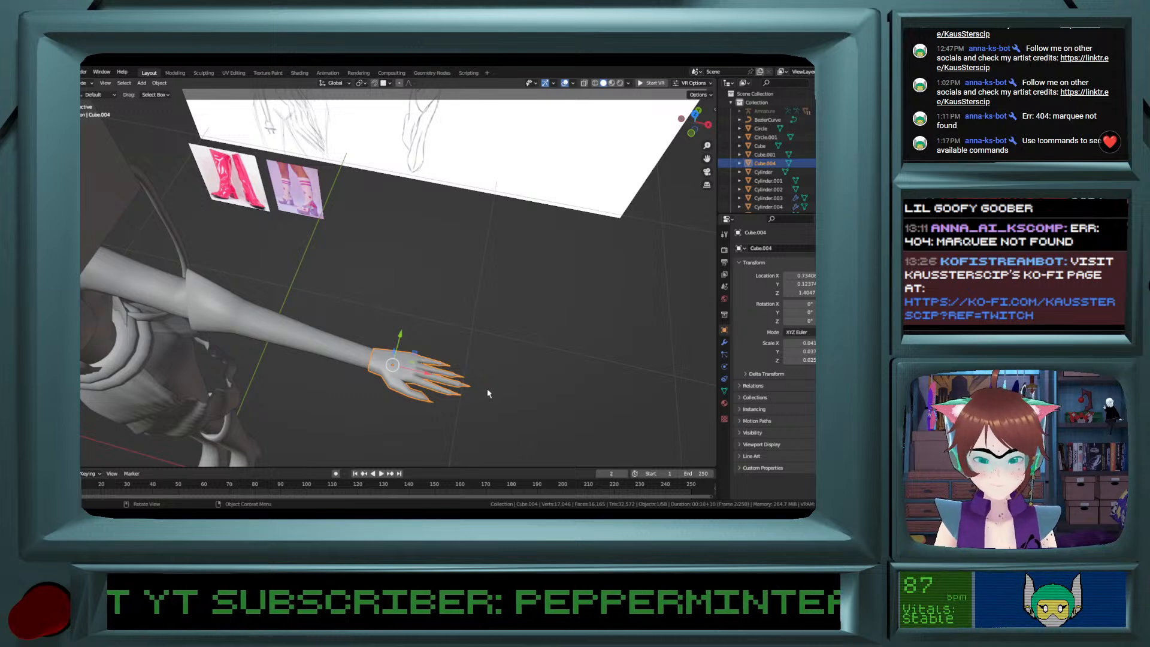
key(s)
key(x)
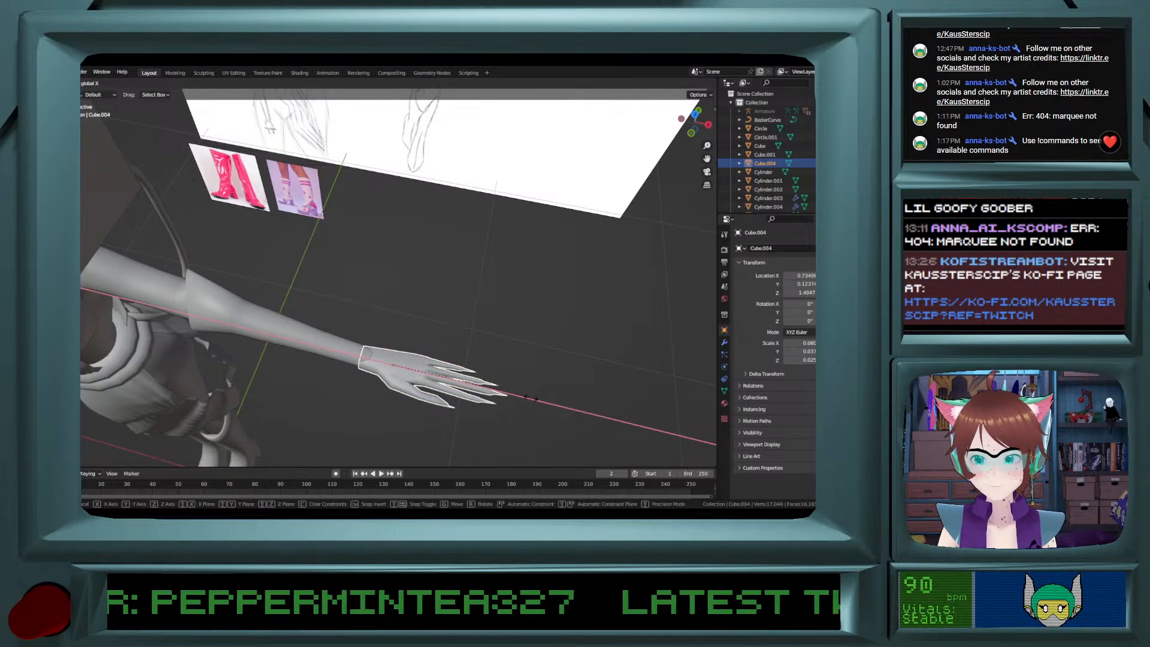
click(524, 397)
Move the hand outward 0.01458 m along X and save the file.
drag(424, 375, 432, 383)
mouse_move(433, 382)
middle_down()
mouse_move(406, 369)
mouse_move(406, 355)
mouse_move(404, 377)
mouse_move(346, 338)
mouse_move(316, 277)
mouse_move(478, 315)
middle_up()
key(ctrl+s)
In the front view, tilt the hand downward to follow the forearm and lower it about 0.009 m along Z.
mouse_move(442, 362)
middle_down()
mouse_move(516, 362)
mouse_move(442, 367)
mouse_move(385, 316)
mouse_move(381, 350)
middle_up()
scroll(381, 350, up, 4)
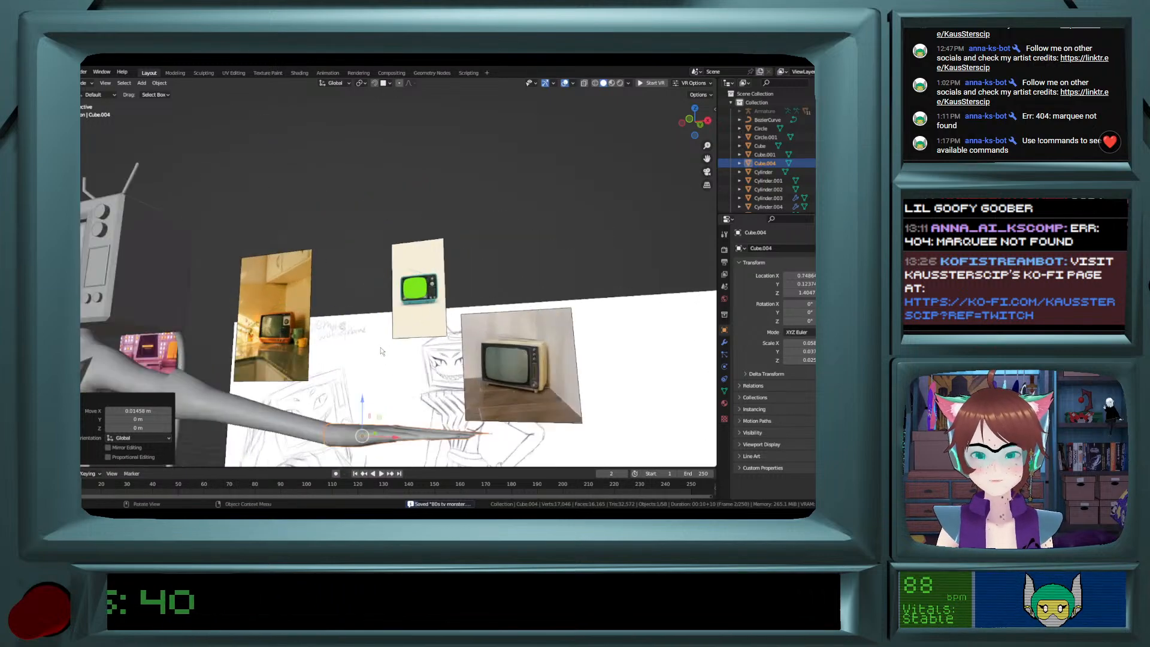
click(691, 127)
scroll(380, 358, up, 6)
shift+middle_drag(379, 358, 369, 320)
scroll(360, 237, up, 5)
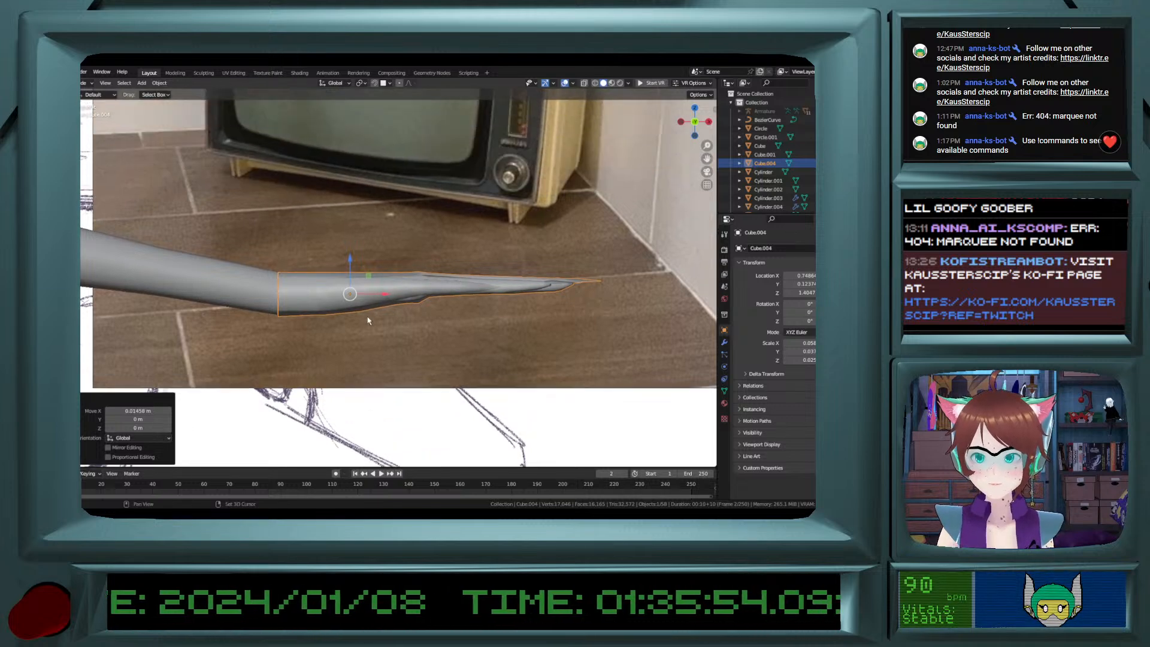
key(r)
click(367, 318)
key(g)
key(z)
click(367, 314)
Rotate the hand a further 3.15° downward in the front view and lower it slightly along Z.
key(r)
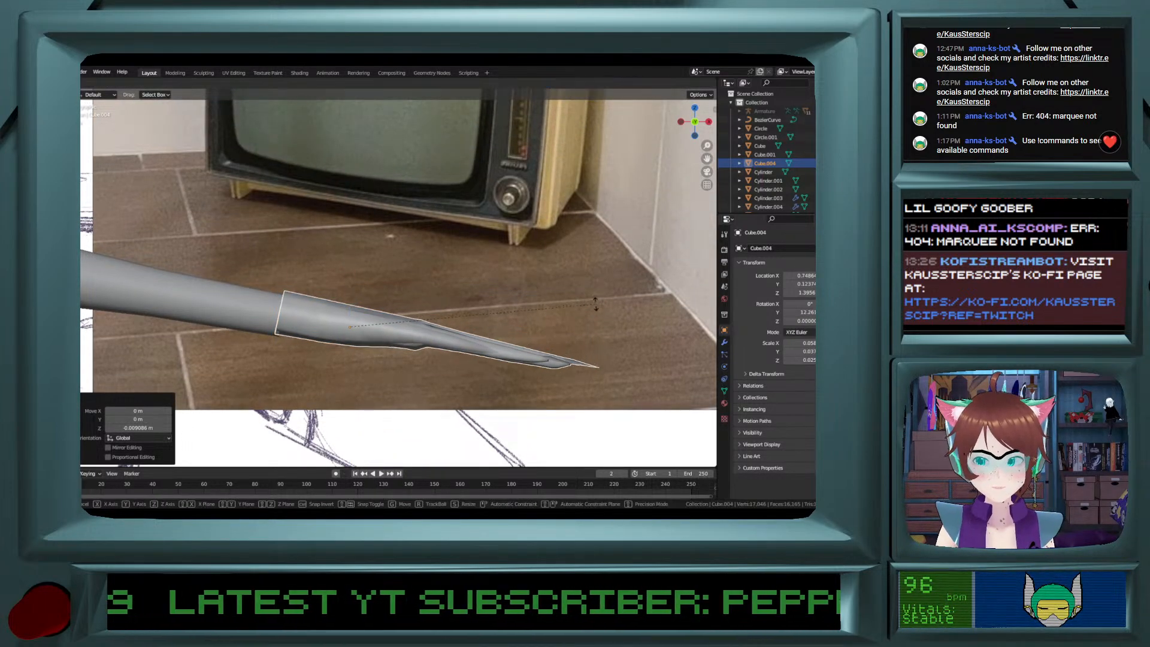
click(595, 304)
key(g)
key(z)
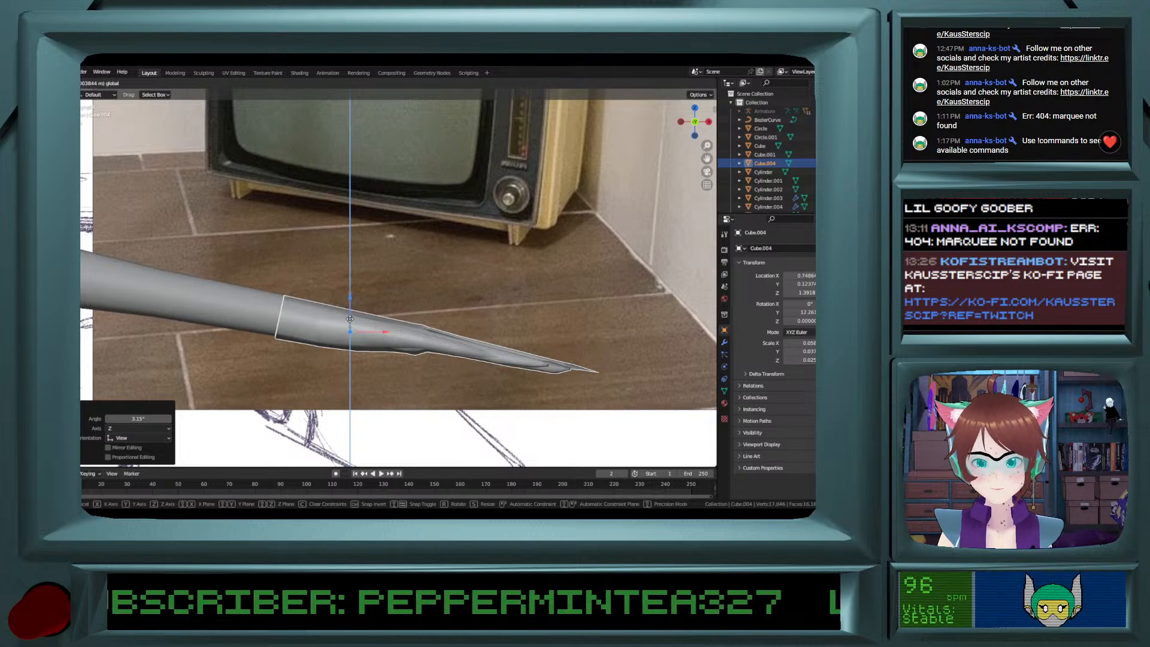
click(349, 318)
Fine-tune the hand's position along Z and X to meet the wrist, at about X 0.7514 and Z 1.3914.
key(g)
key(z)
click(351, 320)
key(g)
key(x)
click(385, 331)
drag(354, 313, 354, 315)
Examine how the hand's length, nails and wrist fit the arm, against the reference sketches and from above.
scroll(409, 365, down, 3)
key(Tab)
mouse_move(416, 381)
middle_down()
mouse_move(412, 402)
mouse_move(351, 266)
mouse_move(353, 153)
middle_up()
scroll(383, 404, down, 4)
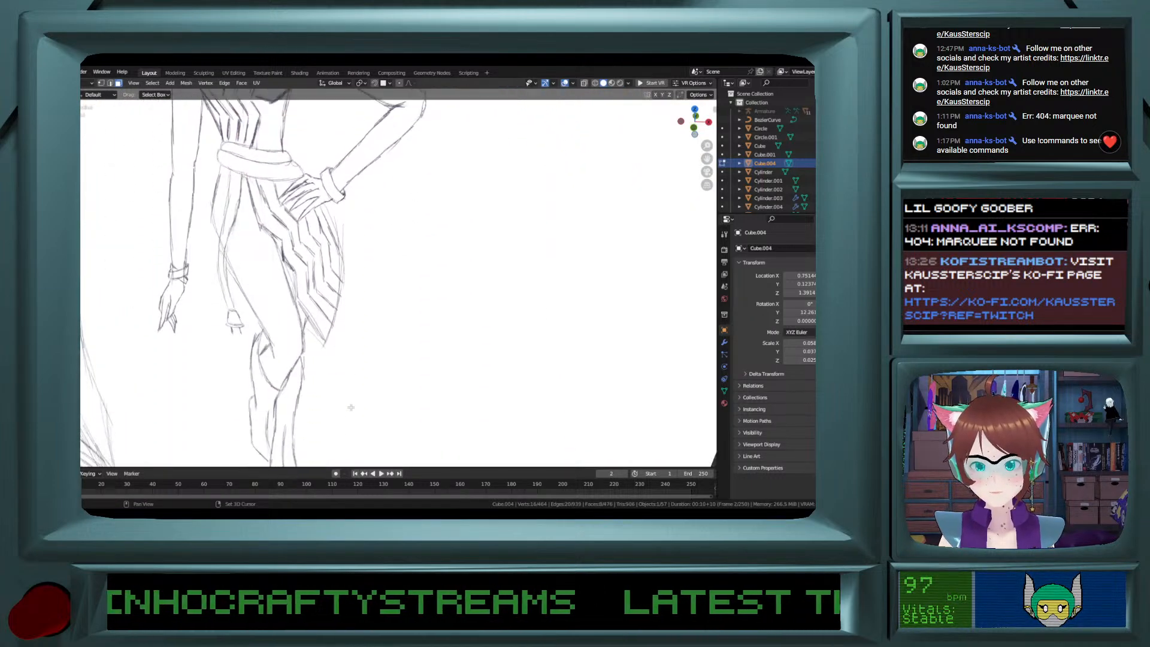
scroll(351, 407, down, 12)
scroll(352, 406, up, 8)
shift+scroll(355, 404, down, 8)
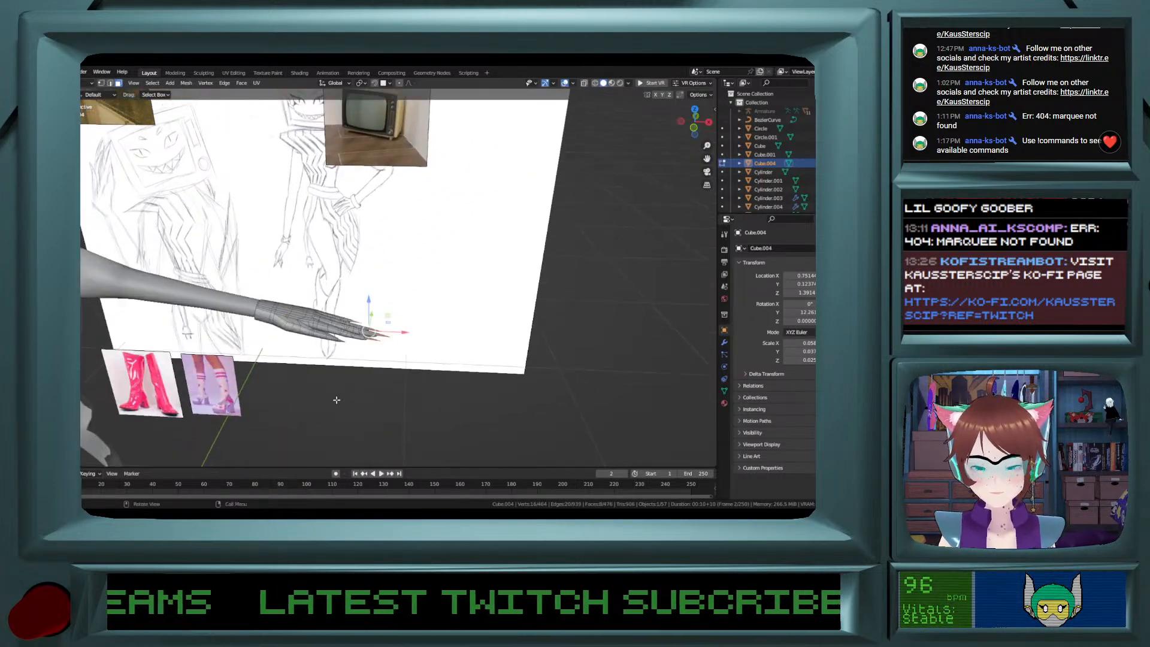
middle_drag(336, 400, 318, 424)
shift+scroll(319, 414, down, 10)
ctrl+scroll(314, 392, down, 6)
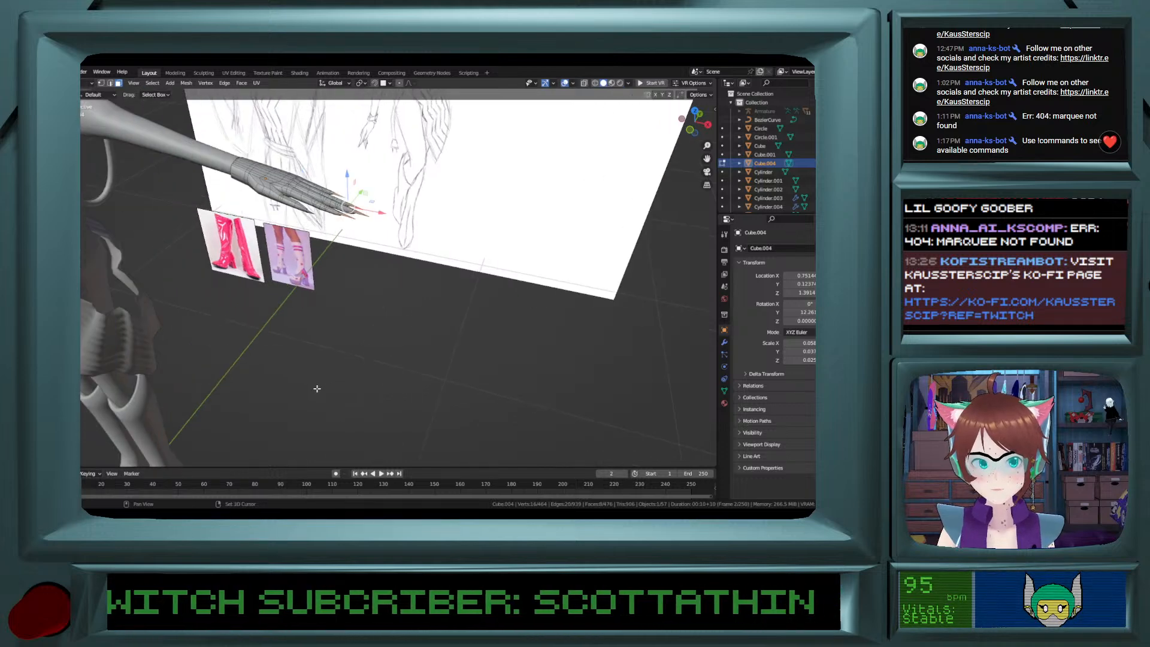
shift+scroll(320, 387, up, 6)
mouse_move(324, 383)
middle_down()
mouse_move(323, 372)
mouse_move(339, 384)
middle_up()
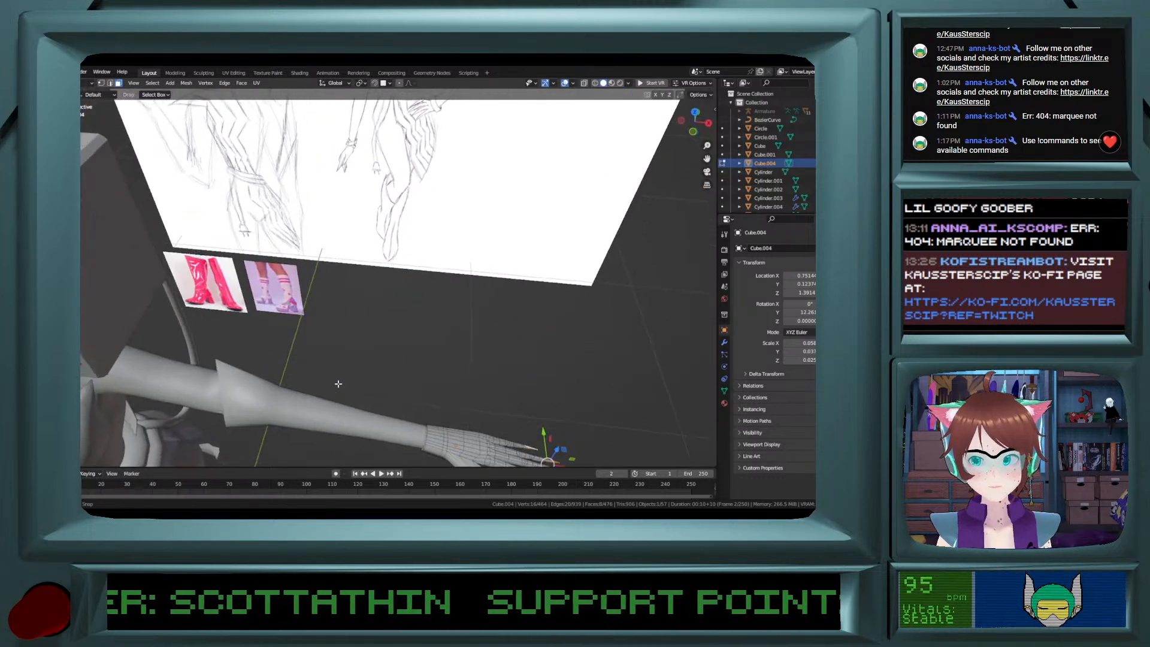
shift+scroll(338, 384, down, 5)
key(Tab)
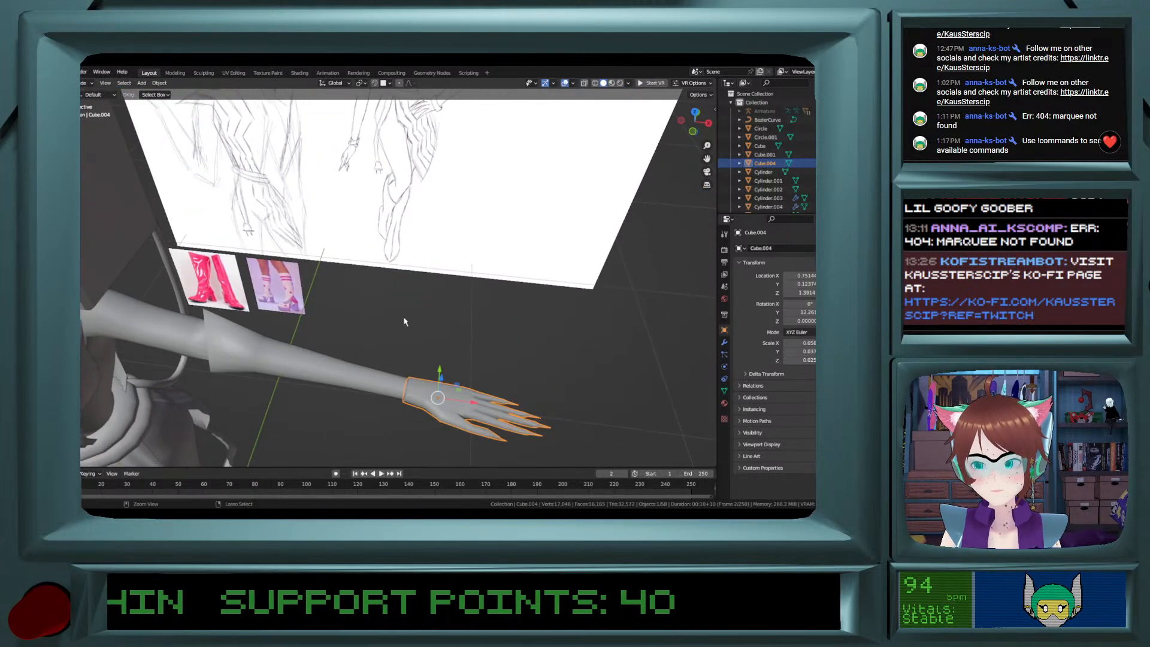
click(694, 112)
shift+scroll(384, 357, down, 18)
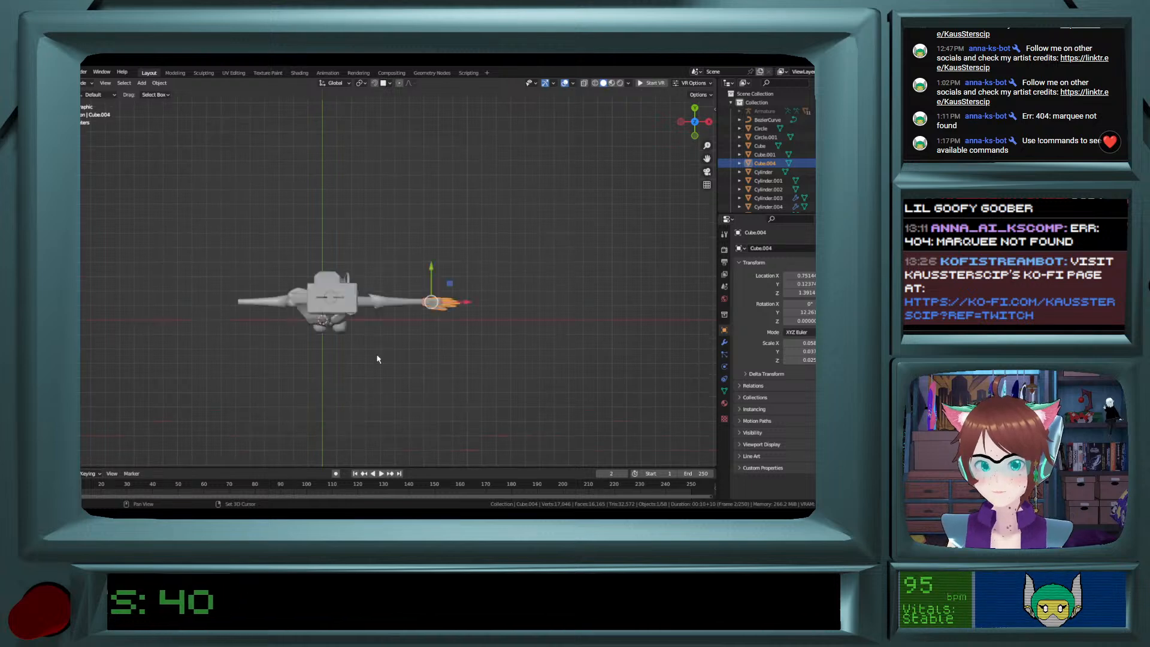
scroll(424, 347, up, 6)
ctrl+scroll(428, 335, down, 6)
ctrl+scroll(429, 336, up, 8)
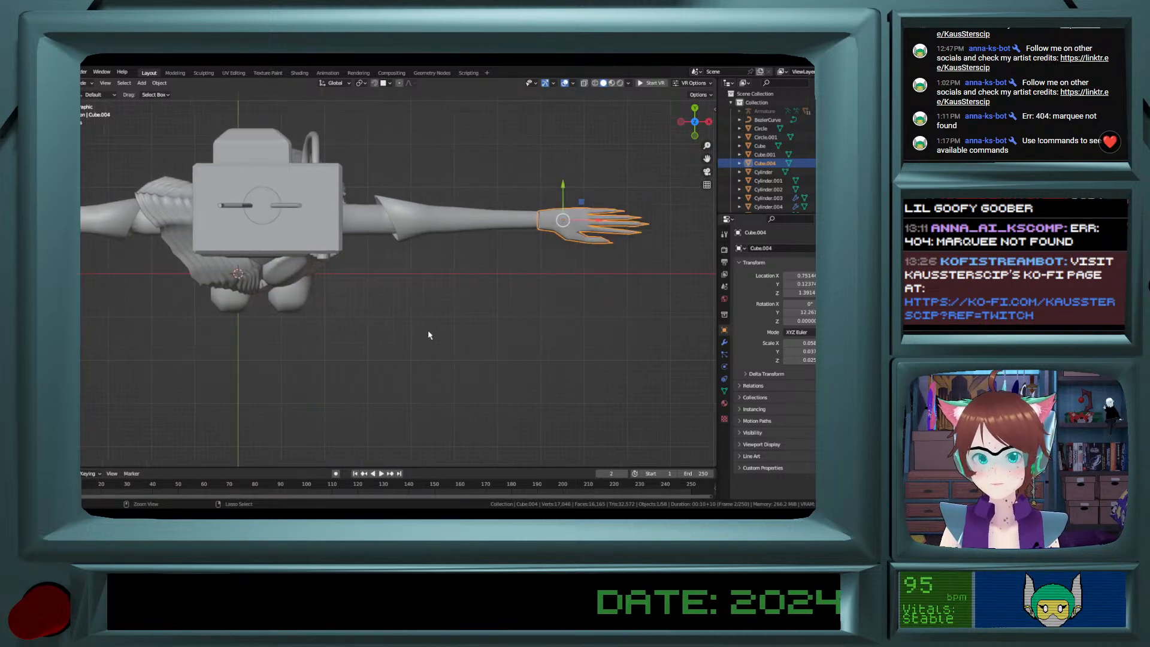
Join the hand mesh into the arm object Cylinder.002.
scroll(401, 285, up, 5)
shift+scroll(405, 284, up, 8)
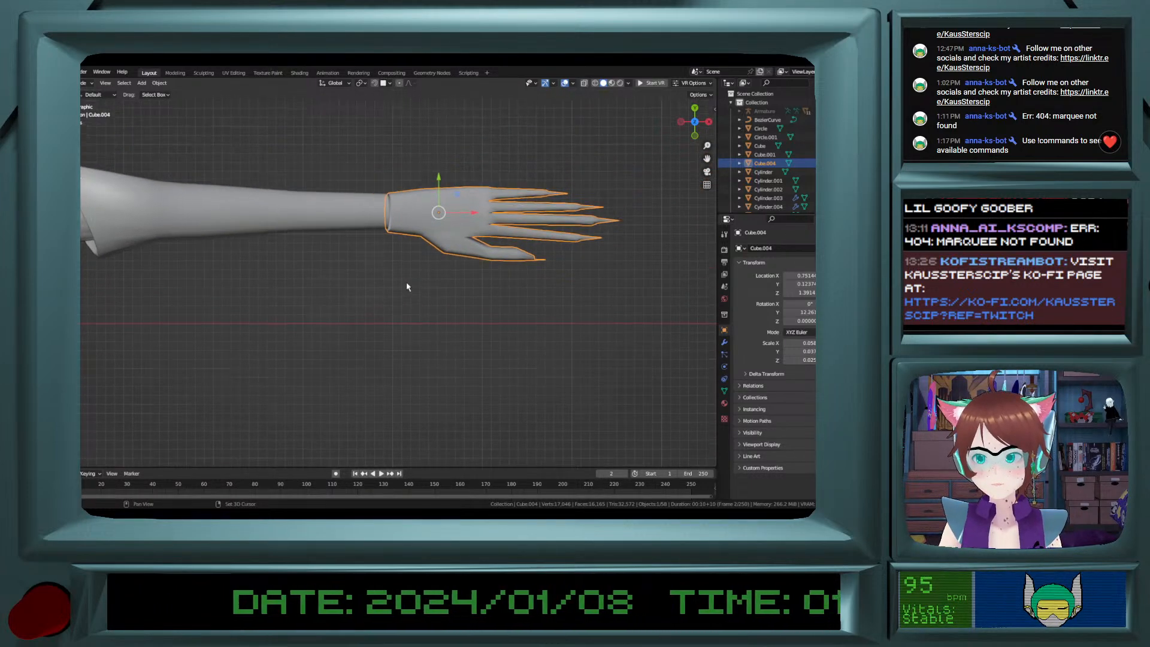
scroll(355, 354, up, 4)
shift+click(355, 358)
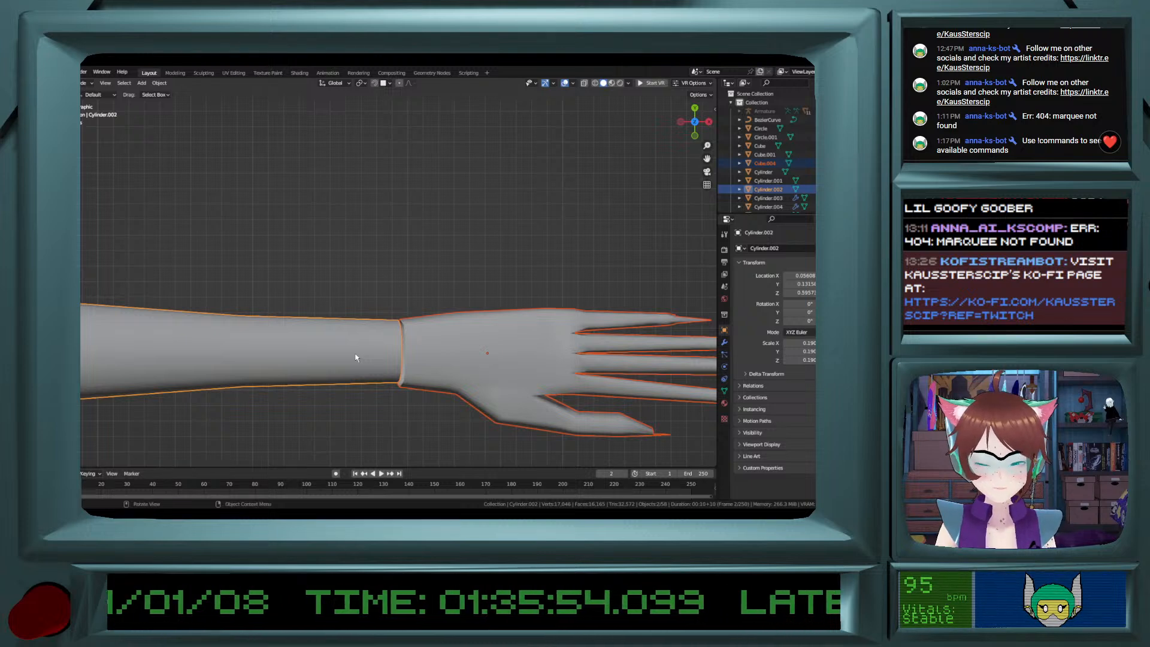
key(ctrl+j)
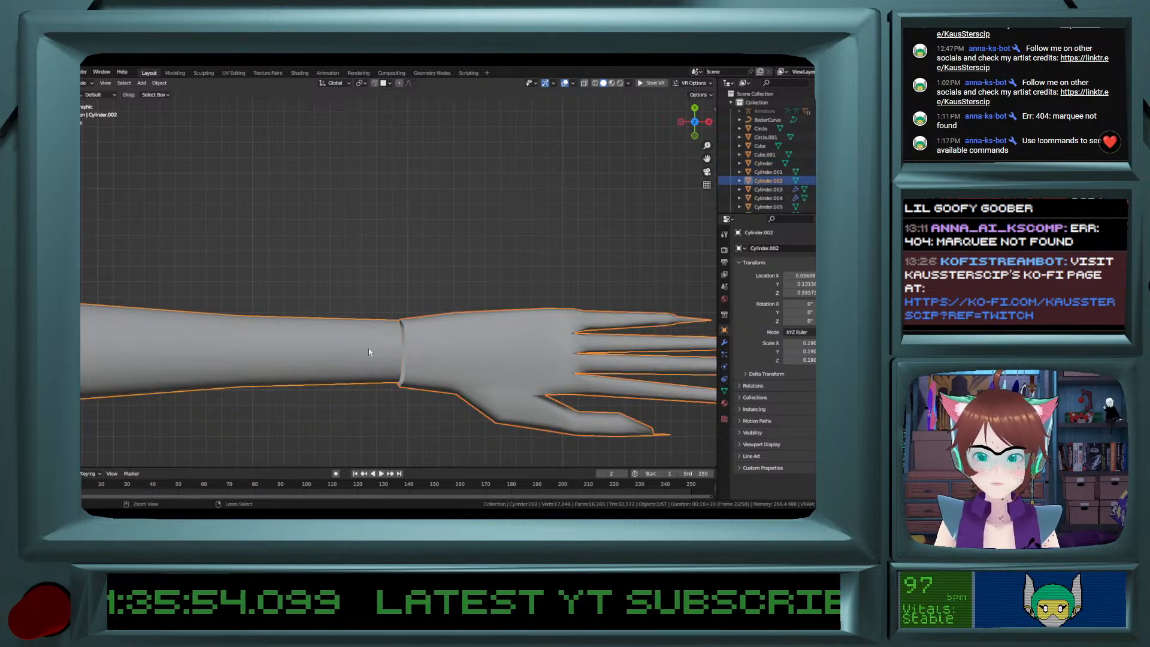
Display the joined arm and hand in Material Preview shading and compare their colours.
click(612, 84)
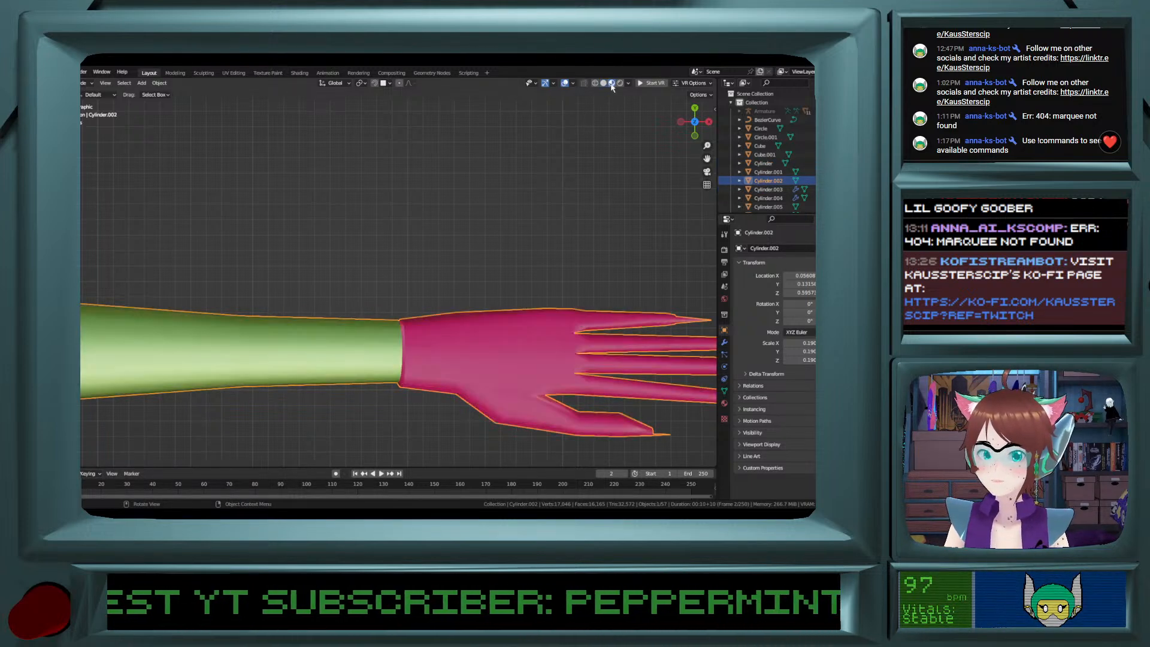
middle_drag(444, 416, 463, 372)
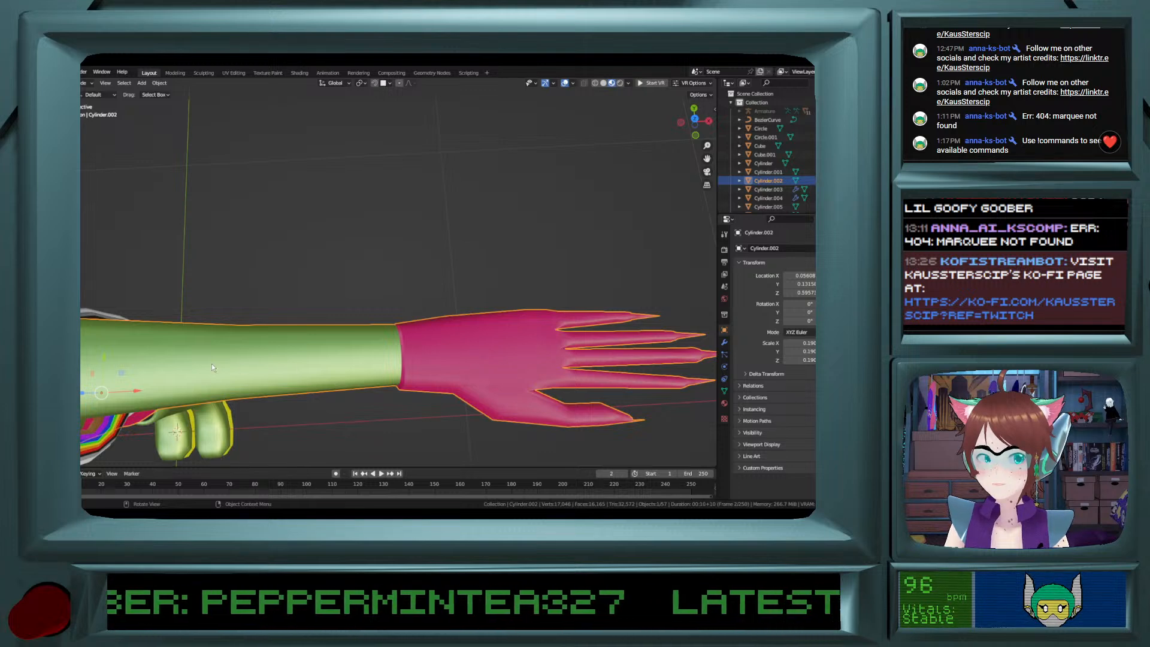
key(Tab)
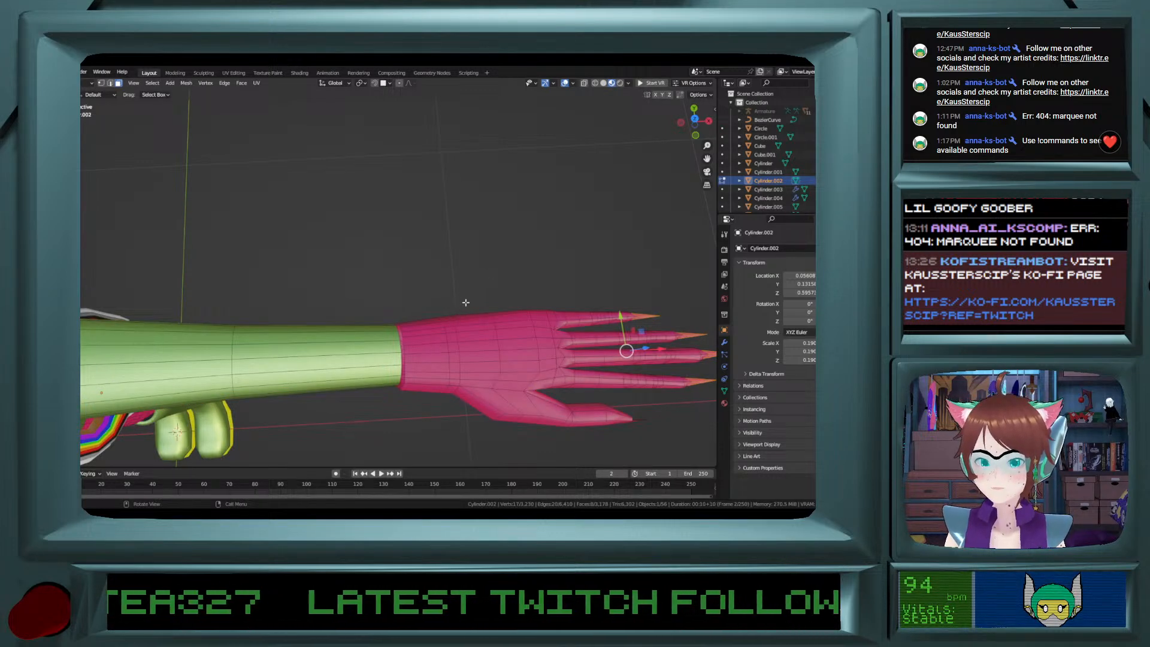
key(Tab)
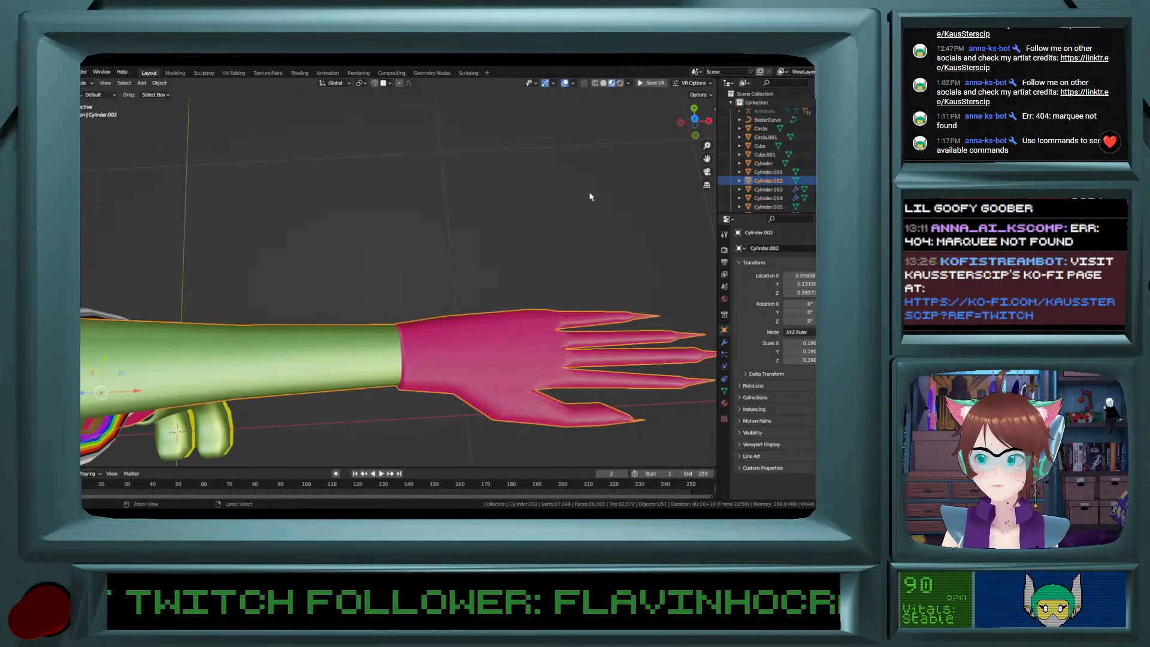
Select the whole hand's faces with X-ray on and assign them the green Material.009.
key(Tab)
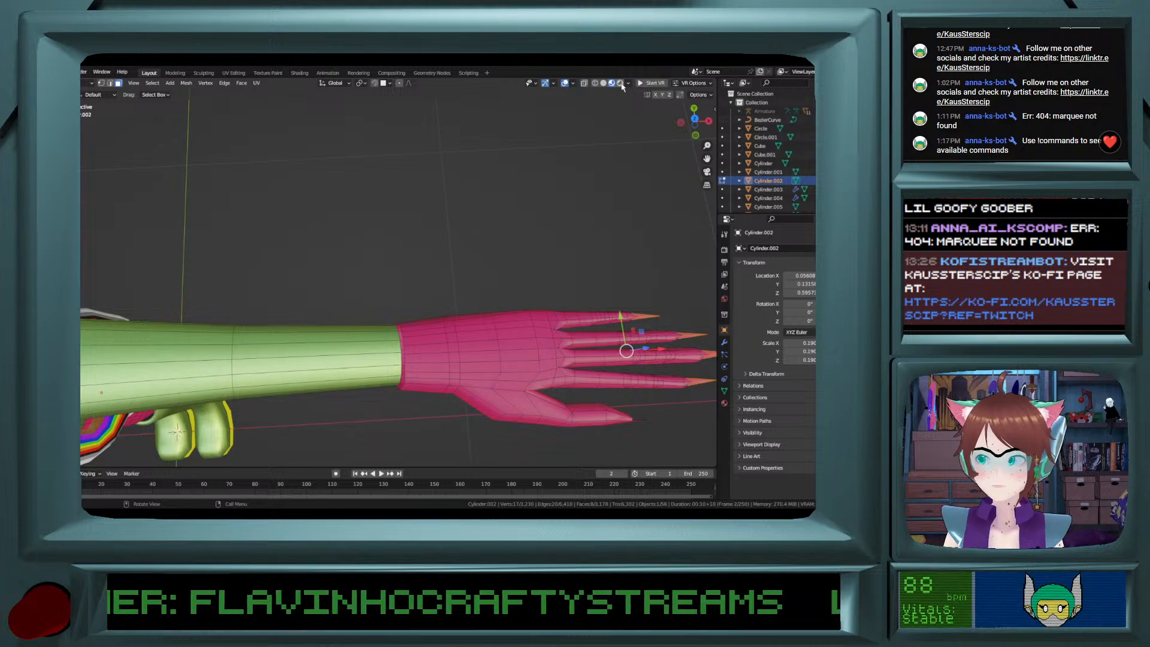
scroll(369, 226, down, 3)
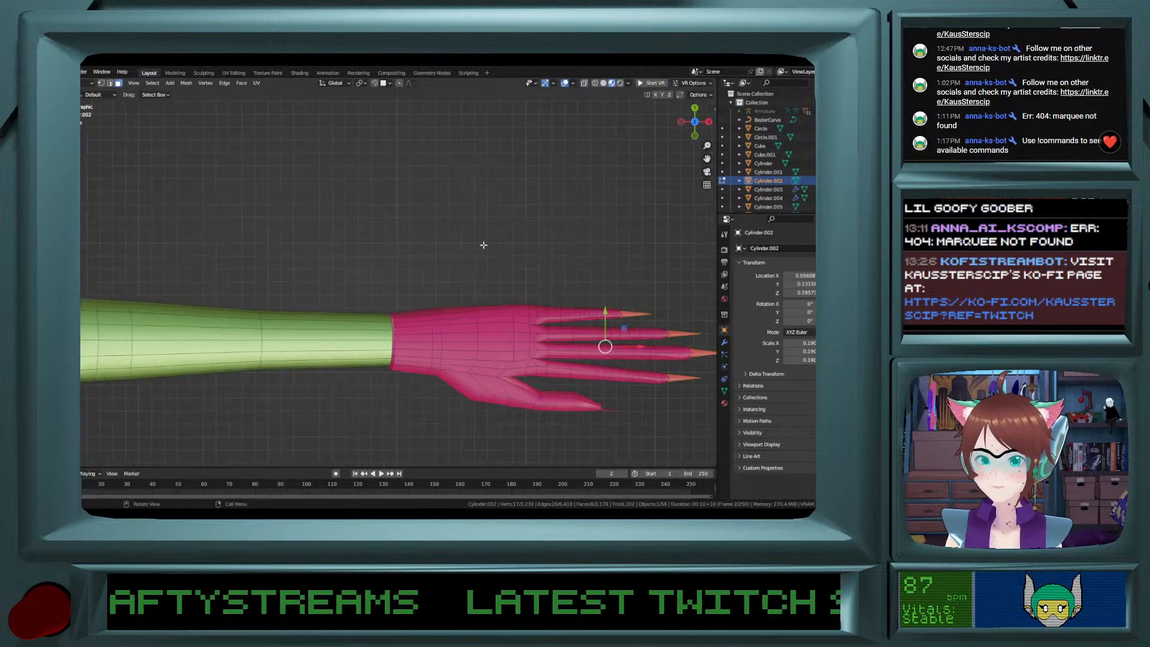
click(585, 83)
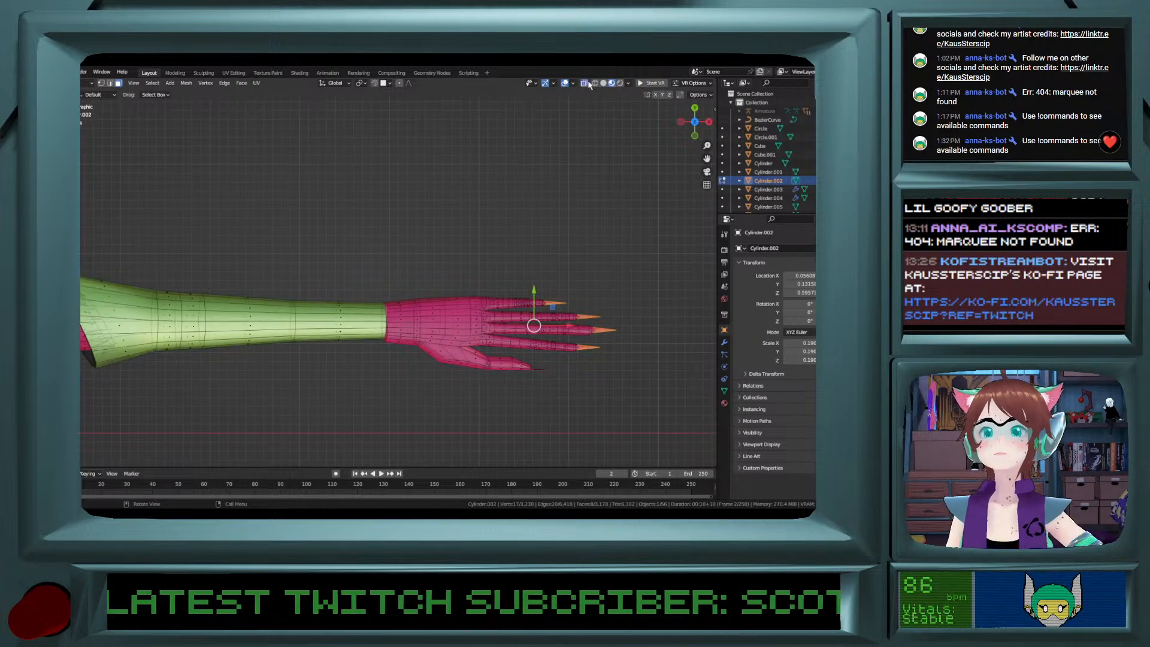
drag(356, 227, 662, 413)
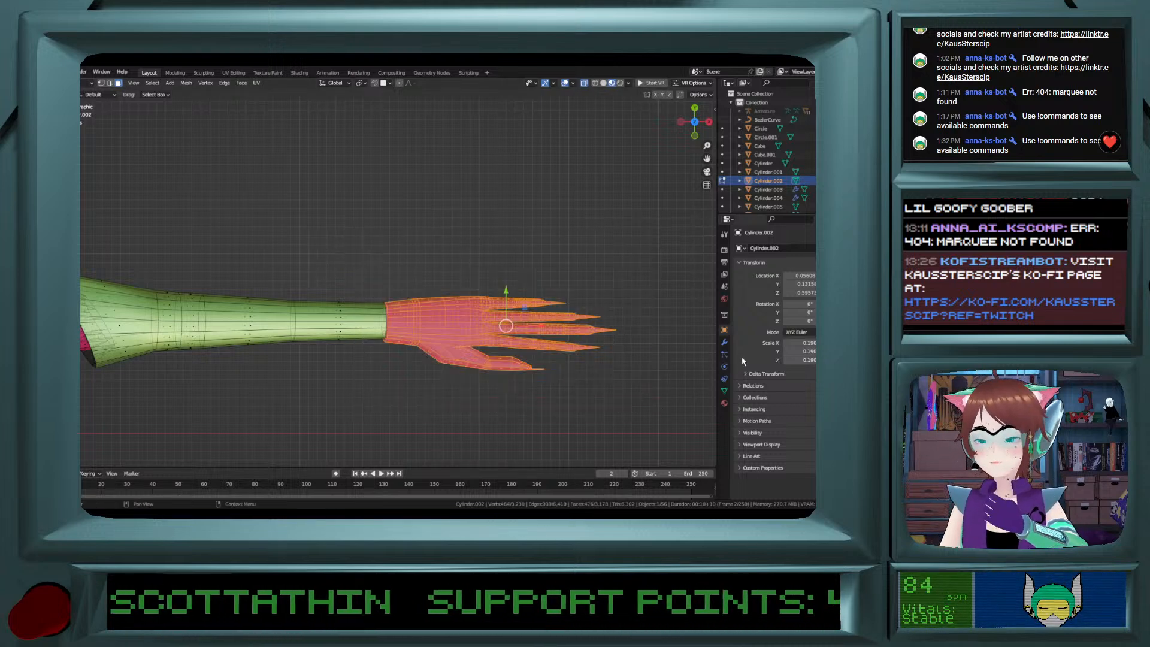
click(724, 403)
click(748, 269)
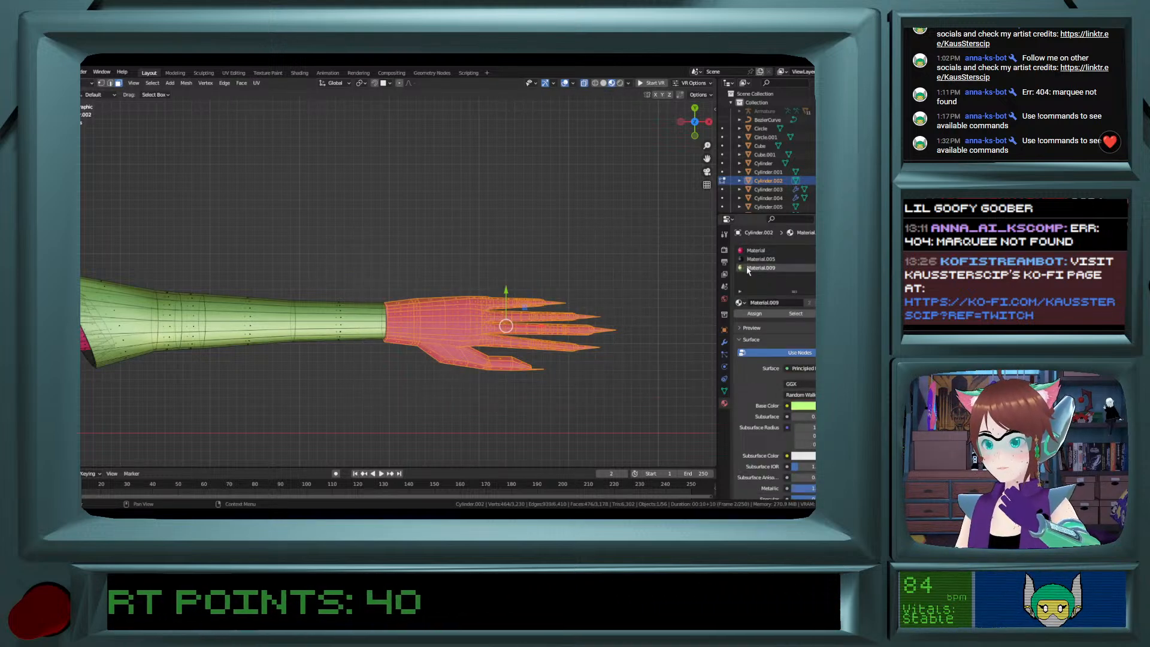
click(755, 313)
scroll(421, 309, up, 2)
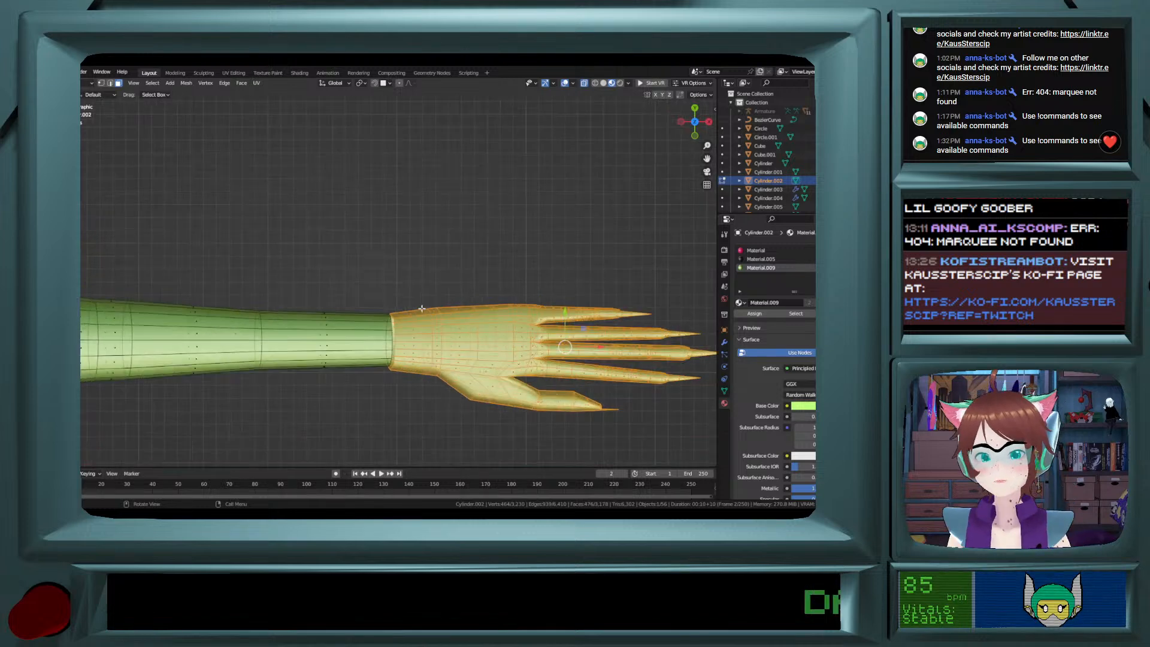
Examine the recoloured hand and the seam where its wrist meets the forearm, with and without the mesh edges.
shift+middle_drag(422, 309, 339, 306)
scroll(416, 319, up, 1)
scroll(416, 319, up, 1)
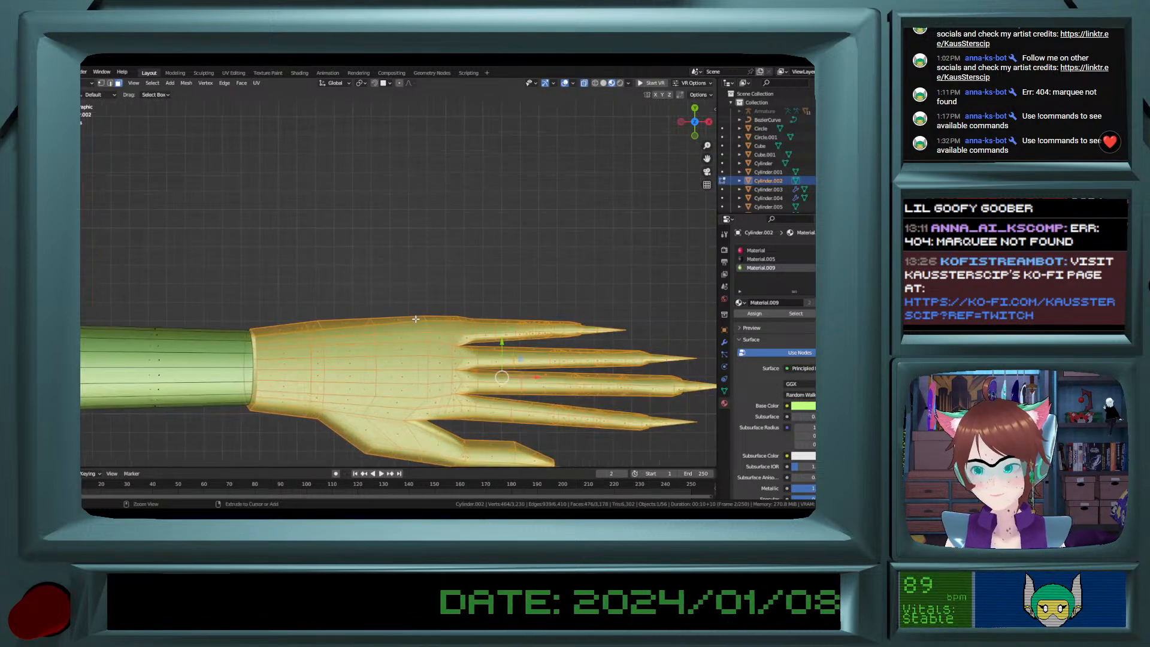
key(Tab)
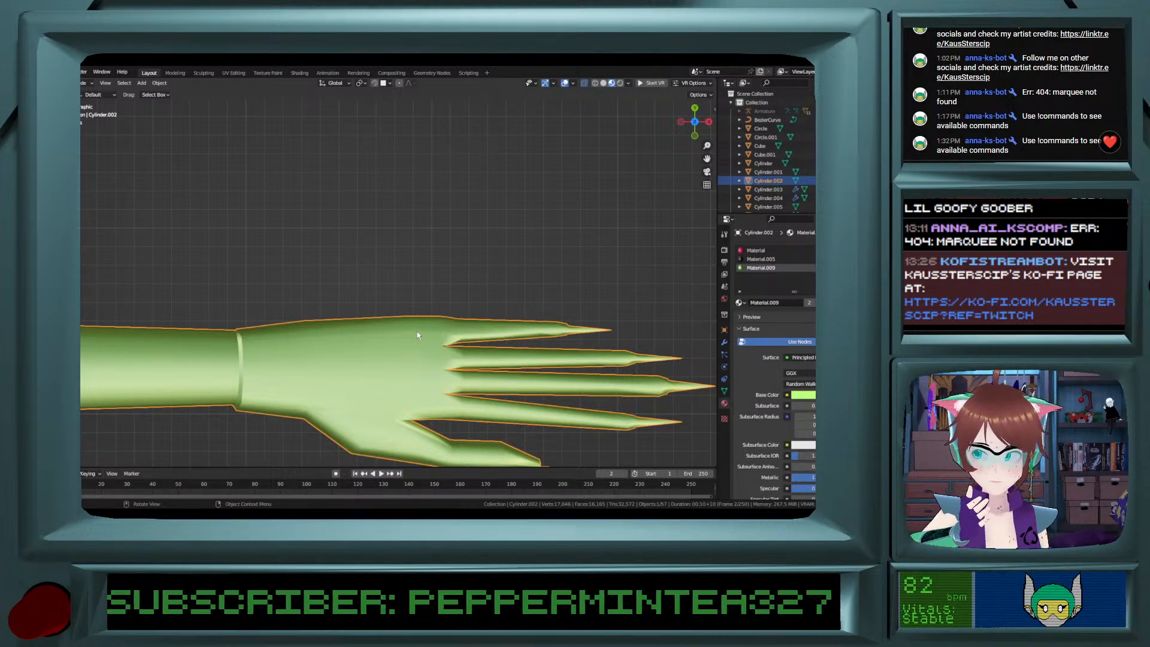
key(Tab)
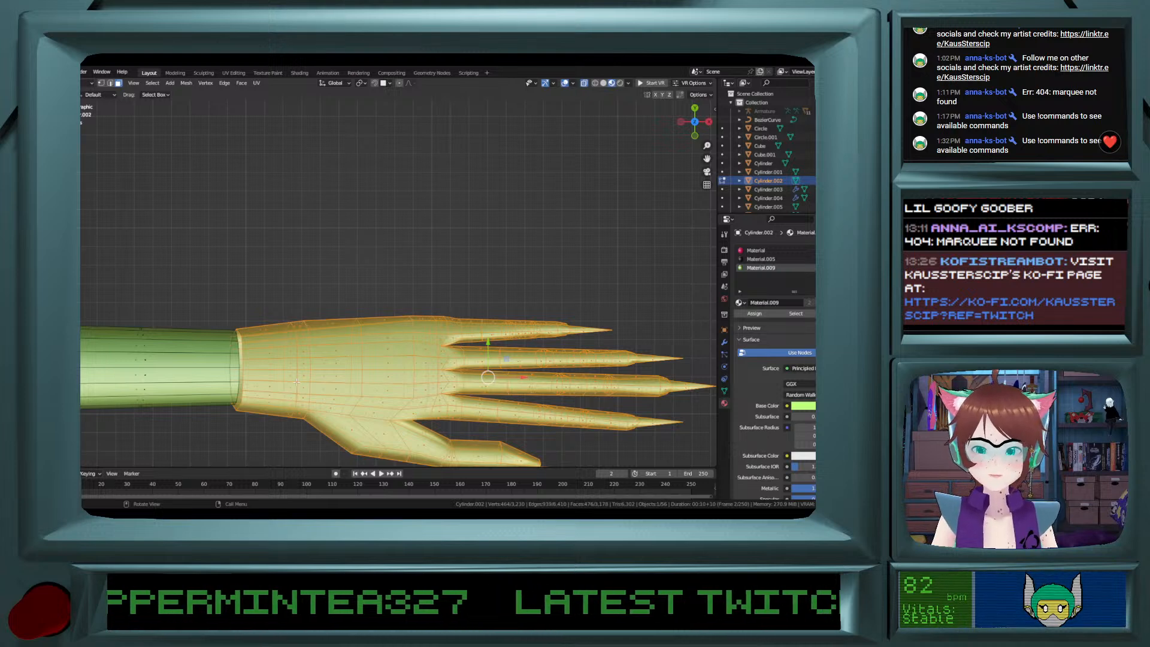
key(Tab)
shift+middle_drag(230, 405, 285, 362)
scroll(285, 362, up, 3)
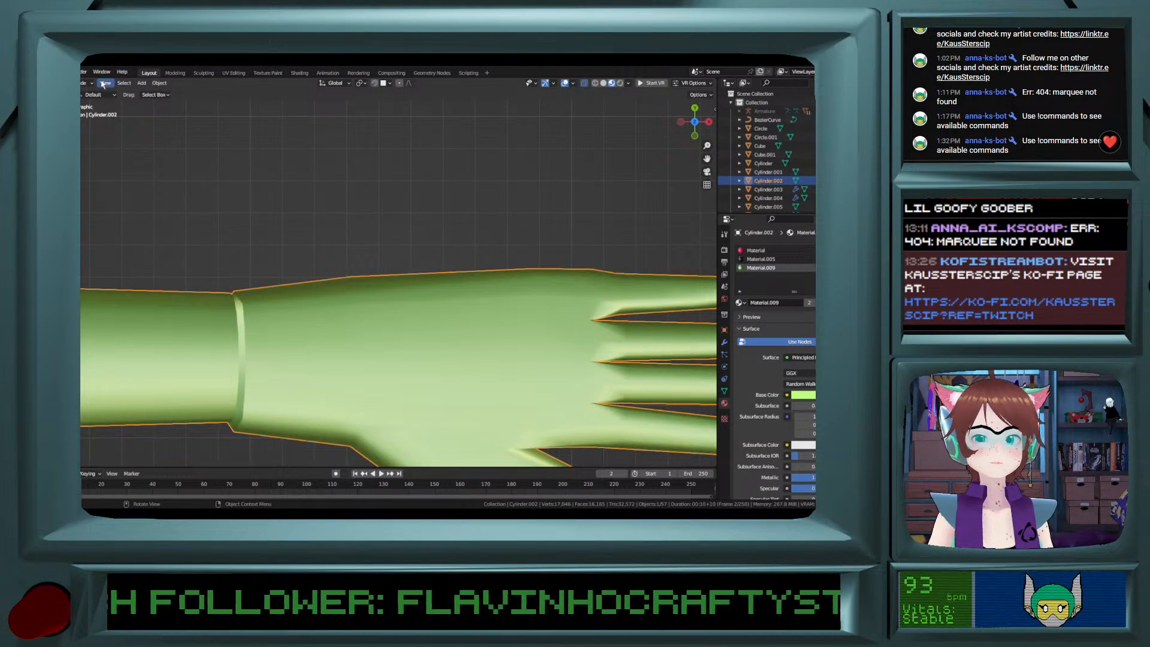
Set up the joined mesh for vertex editing at the wrist seam, with X-ray off.
key(Tab)
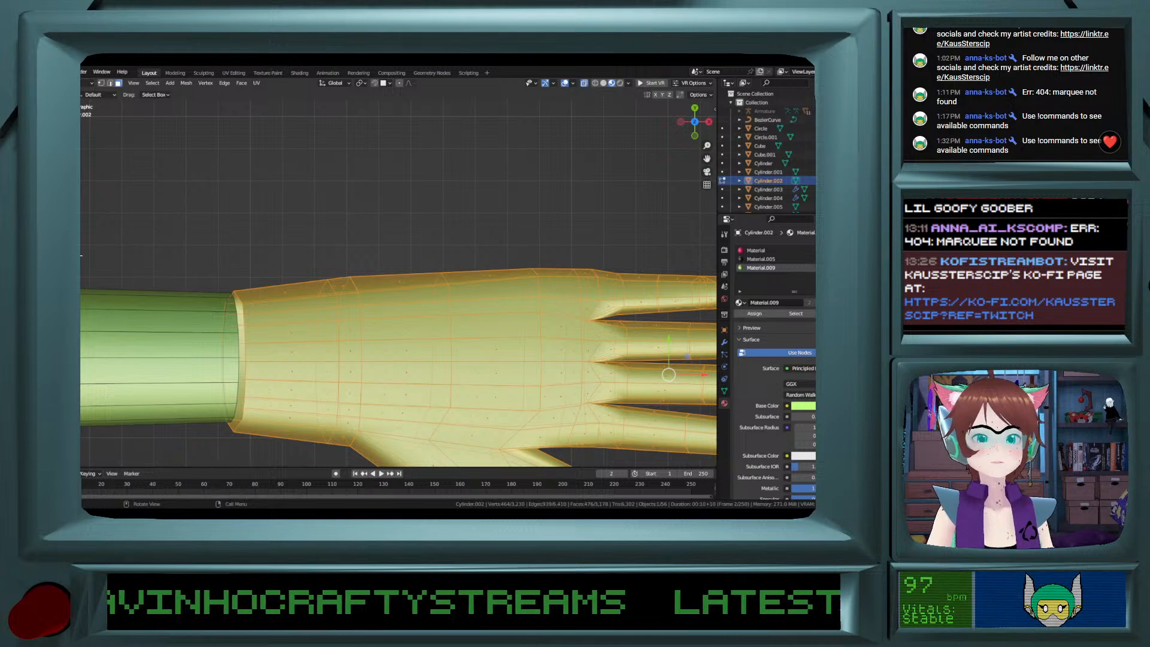
scroll(201, 148, up, 1)
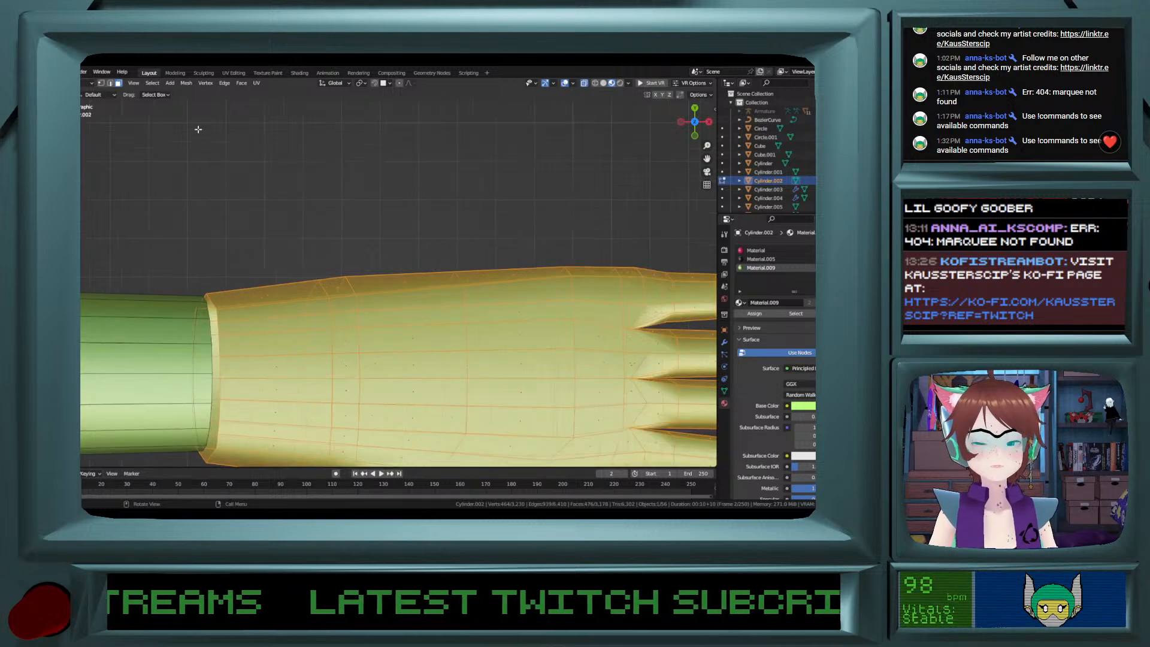
click(100, 85)
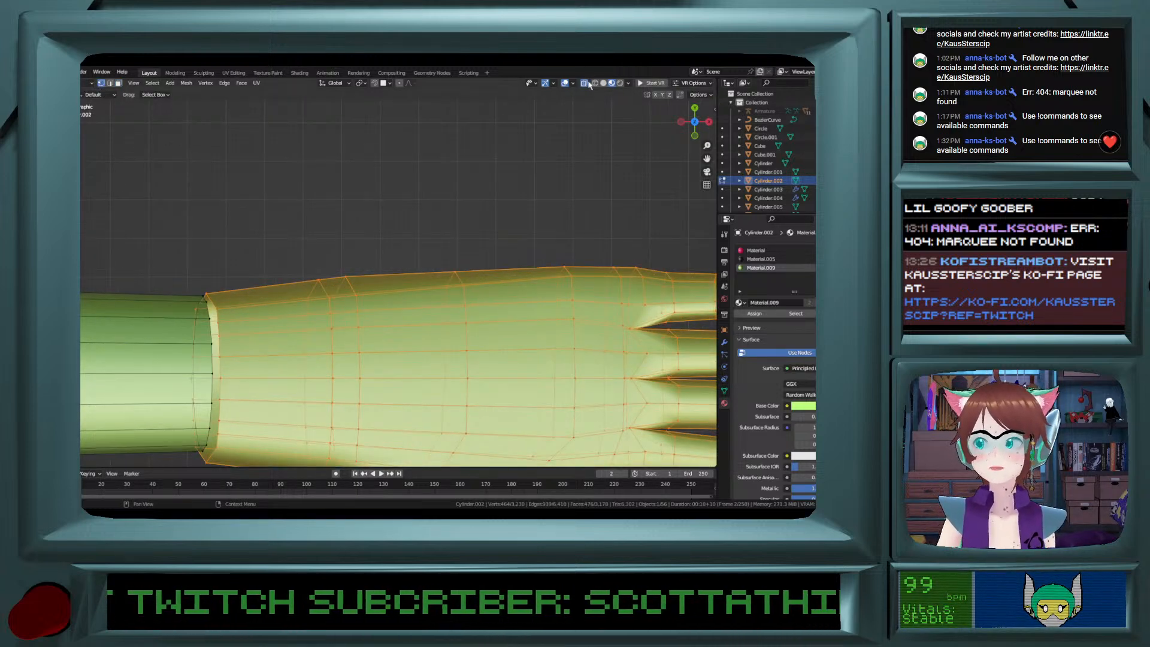
scroll(243, 384, up, 1)
ctrl+scroll(243, 384, down, 5)
shift+scroll(234, 386, down, 5)
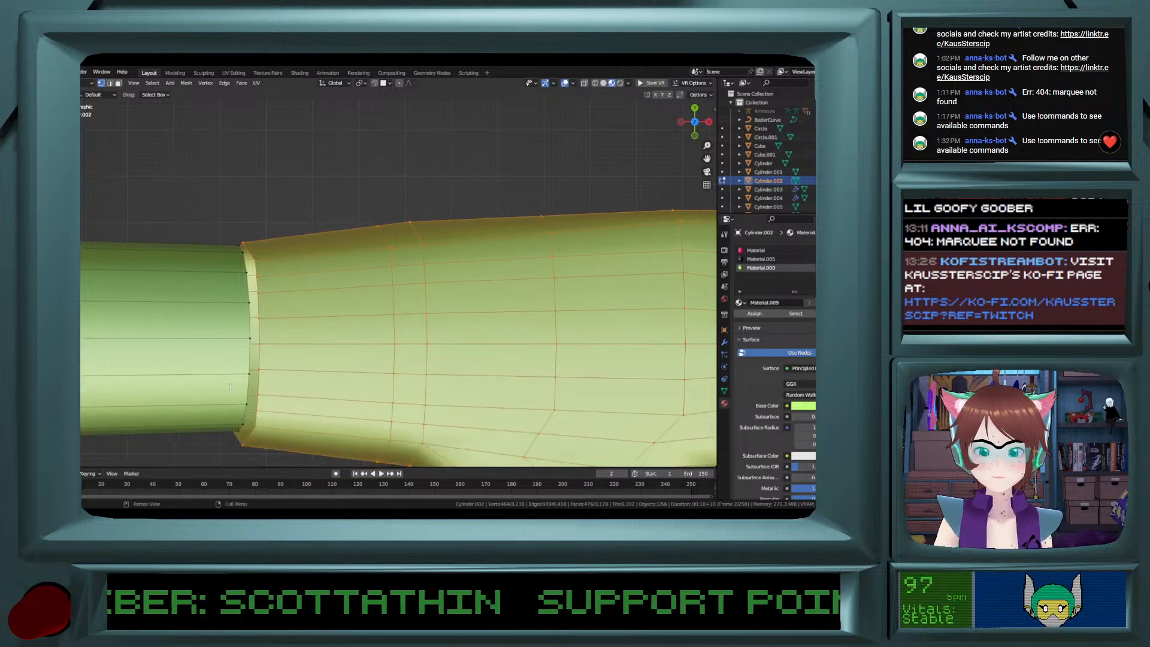
scroll(274, 313, up, 1)
scroll(270, 318, down, 3)
scroll(243, 340, up, 2)
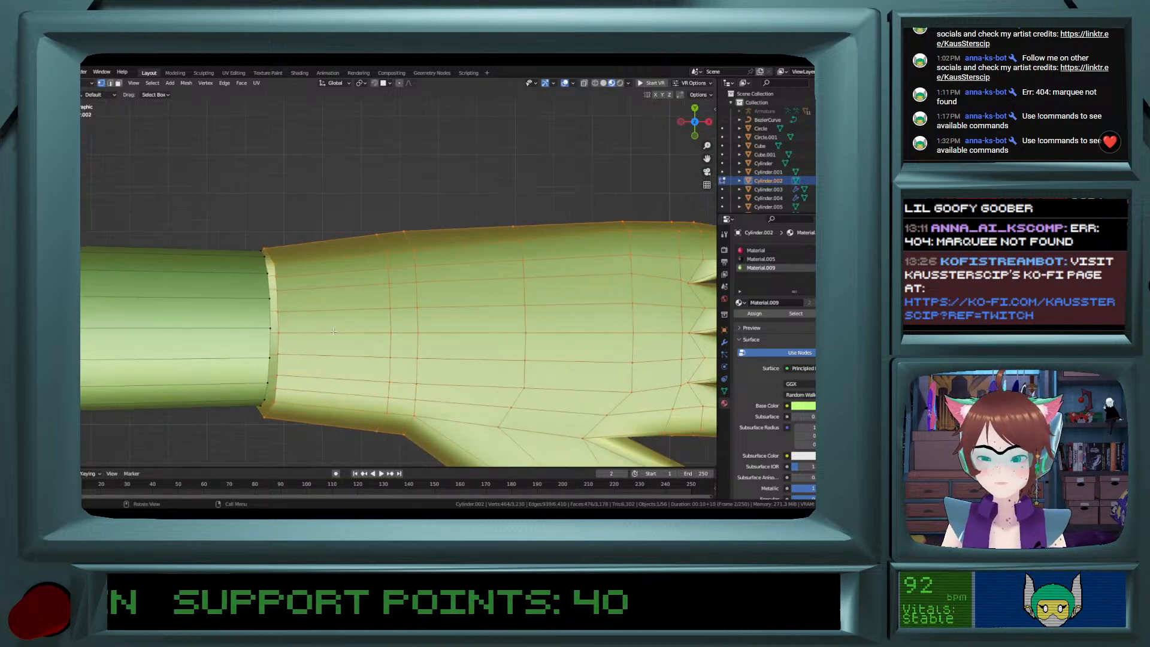
Merge two neighbouring hand rim vertices at mid-wrist into the forearm's middle rim vertex using At Last.
click(259, 341)
shift+click(251, 339)
key(m)
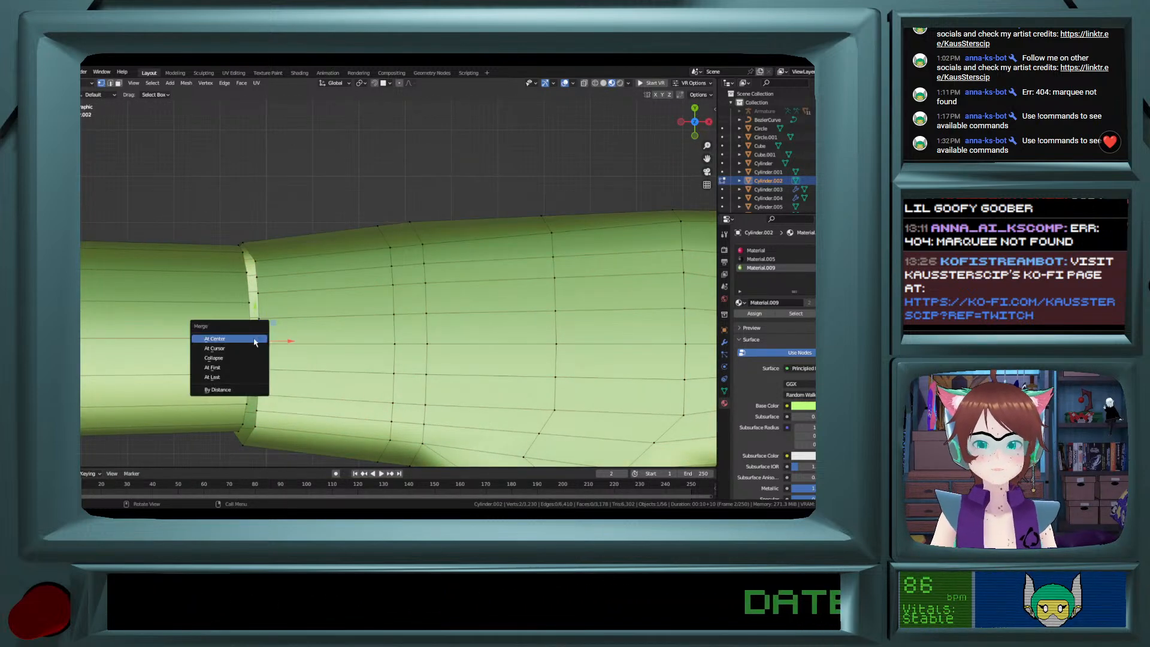
click(250, 377)
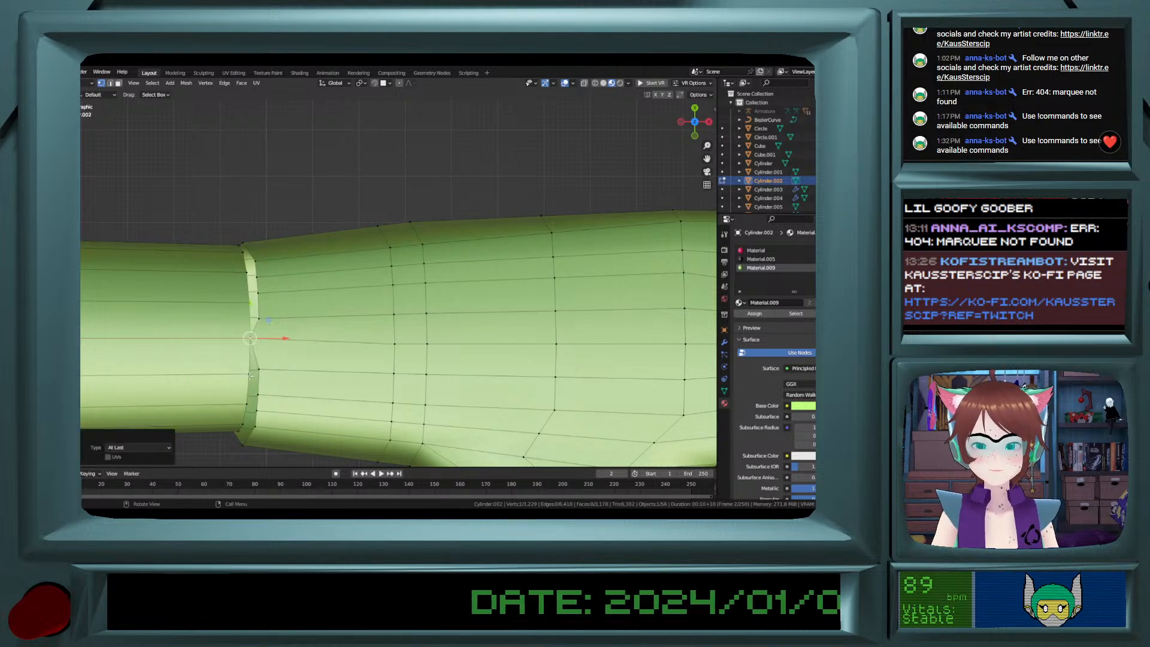
shift+click(259, 323)
shift+click(250, 342)
key(m)
click(251, 344)
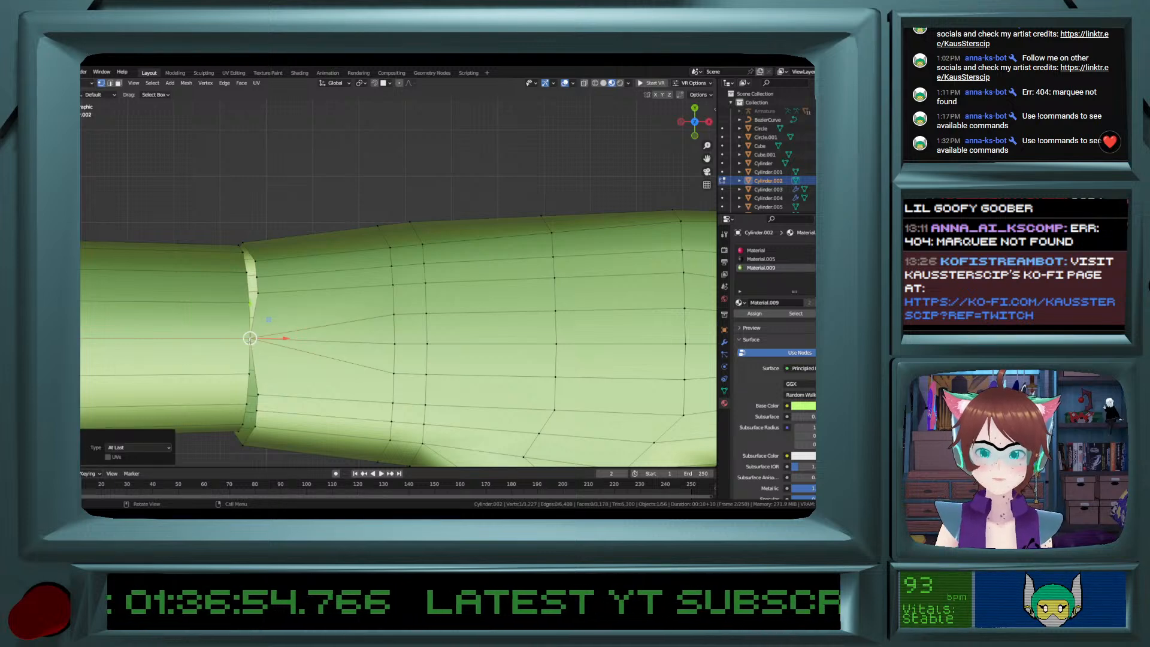
Merge the hand rim vertices on either side of mid-wrist into the adjacent forearm vertices using At Last.
click(257, 293)
shift+click(249, 302)
key(m)
click(249, 302)
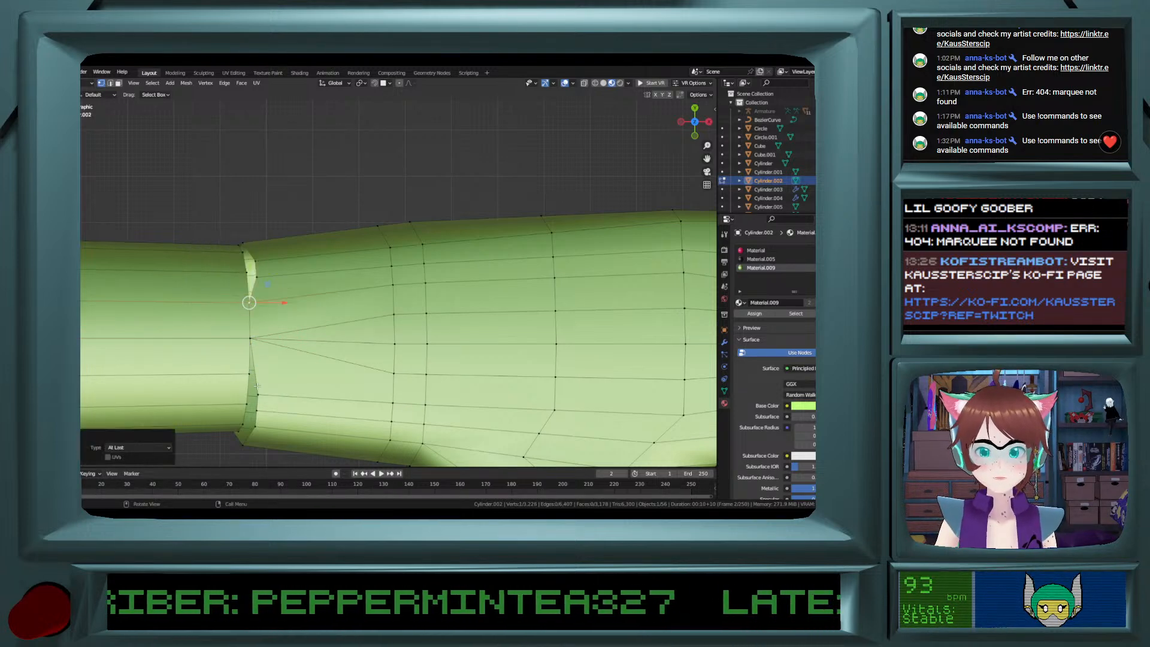
shift+click(265, 389)
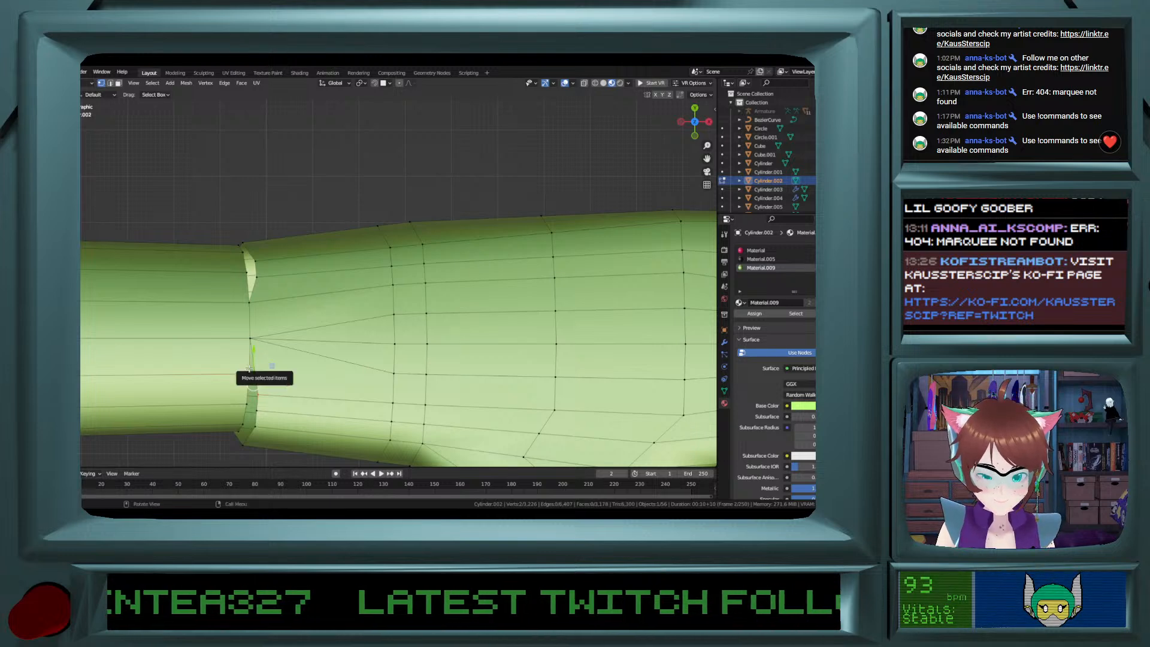
key(m)
click(250, 370)
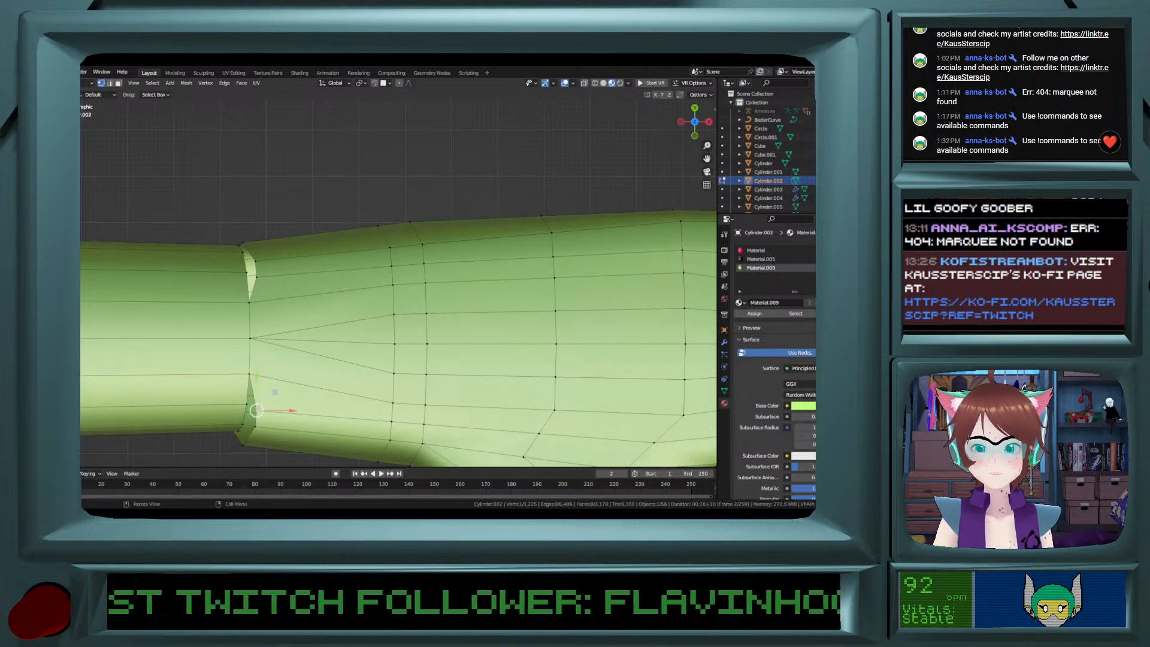
Merge the next hand rim vertex outward on both the thumb and little-finger sides into its forearm vertex using At Last.
shift+click(246, 402)
key(m)
click(245, 403)
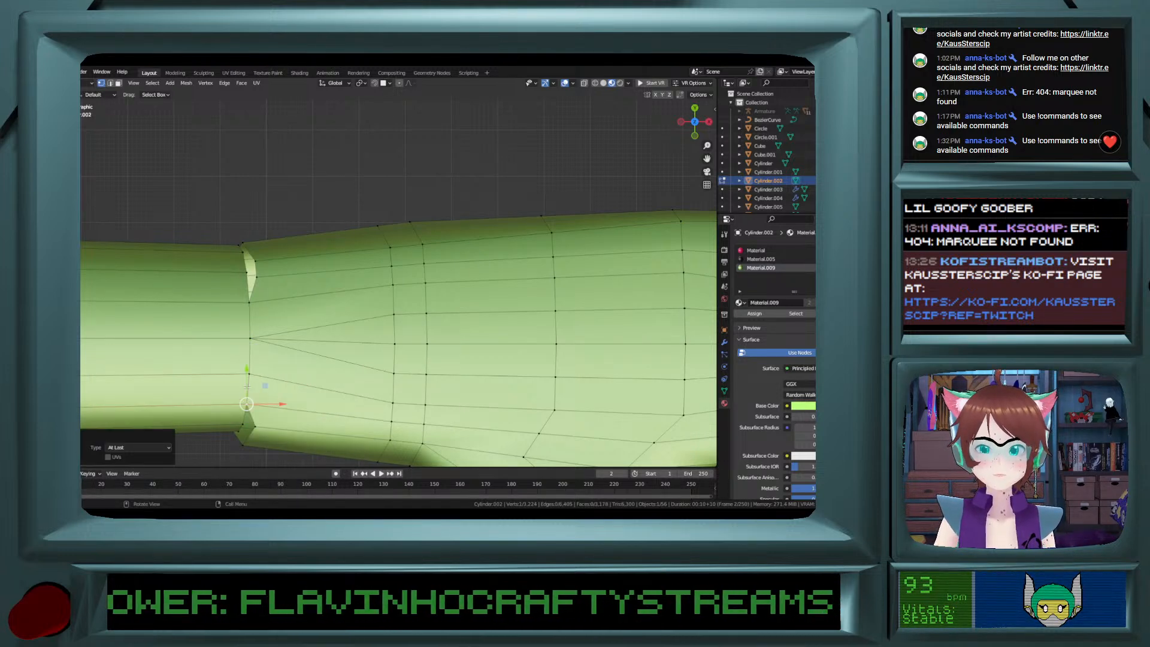
shift+click(252, 262)
key(m)
click(247, 272)
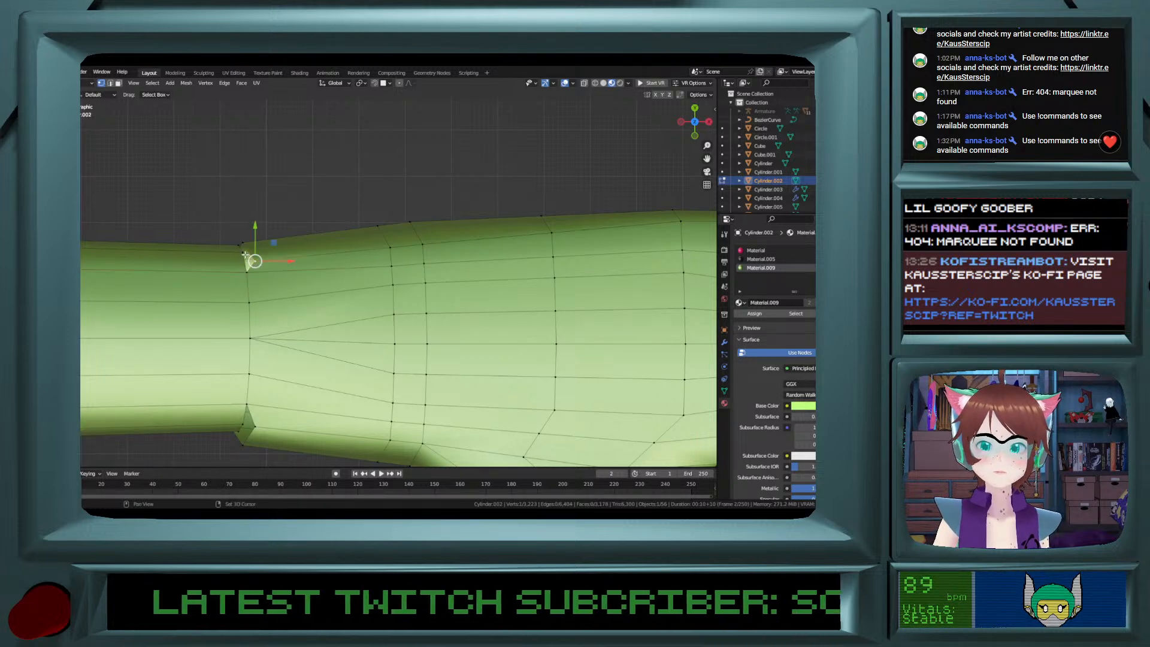
Close the wrist seam's outer edges by merging the outlying top-side hand vertices into their forearm vertices using At Last.
click(255, 427)
shift+click(243, 424)
key(m)
click(246, 428)
click(252, 262)
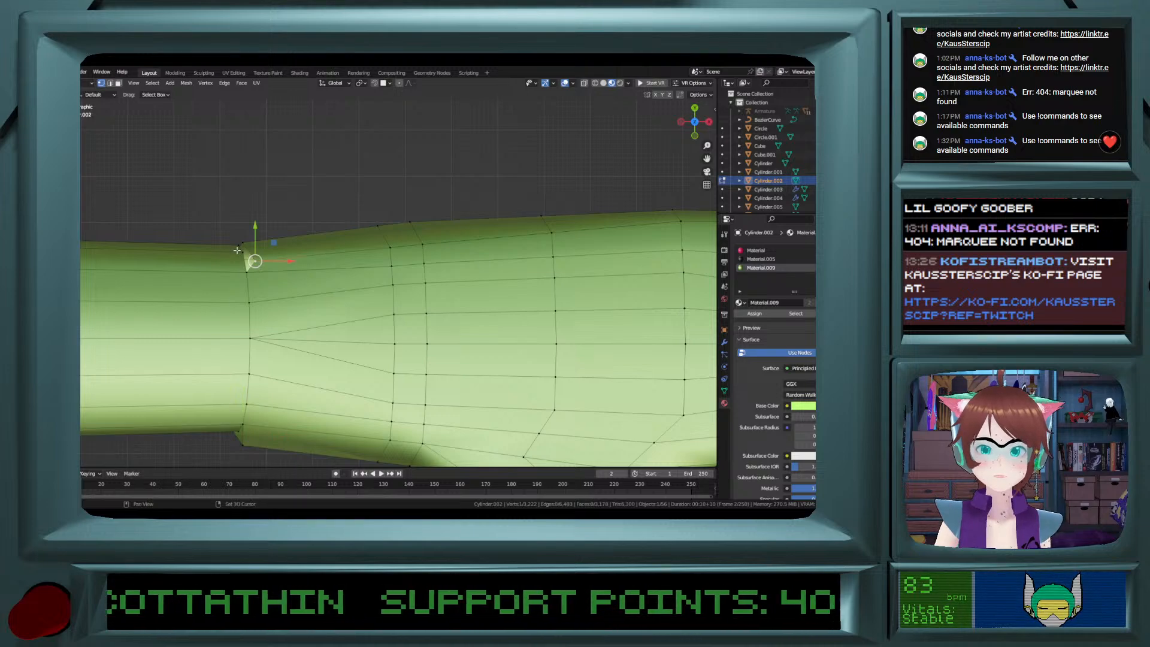
shift+click(245, 248)
key(m)
click(250, 251)
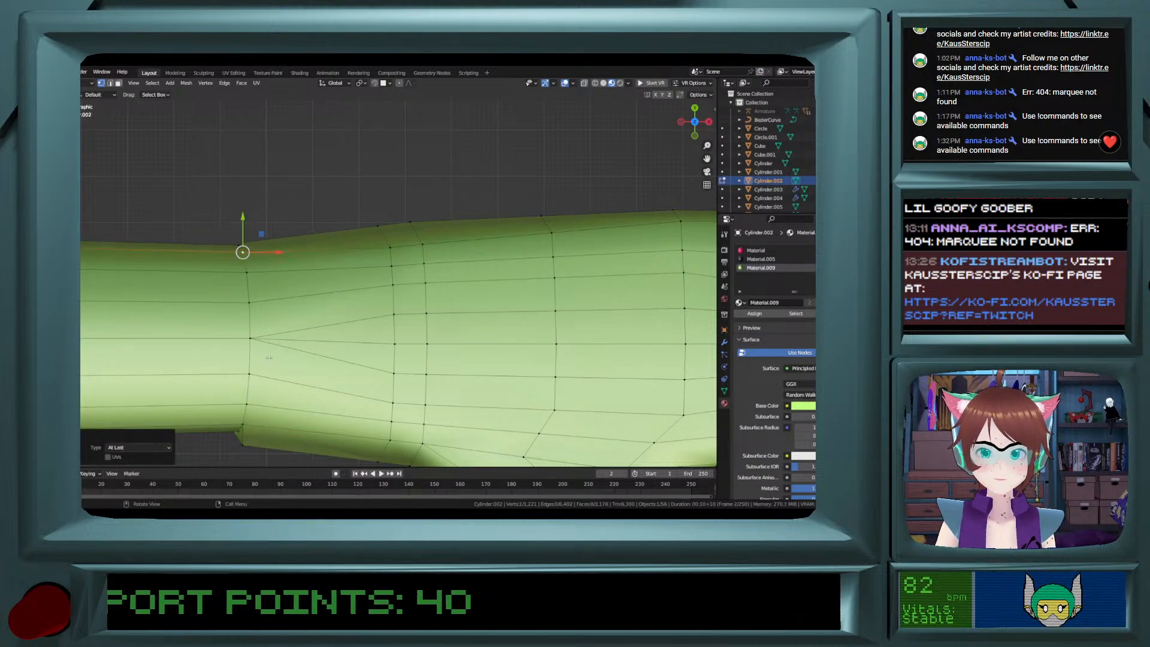
Merge two more hand rim vertices around the side of the wrist into the matching forearm vertices using At Last.
shift+scroll(272, 407, down, 3)
middle_drag(273, 406, 242, 380)
shift+click(193, 375)
key(m)
click(195, 368)
shift+scroll(196, 369, up, 2)
middle_drag(196, 369, 268, 402)
shift+click(241, 400)
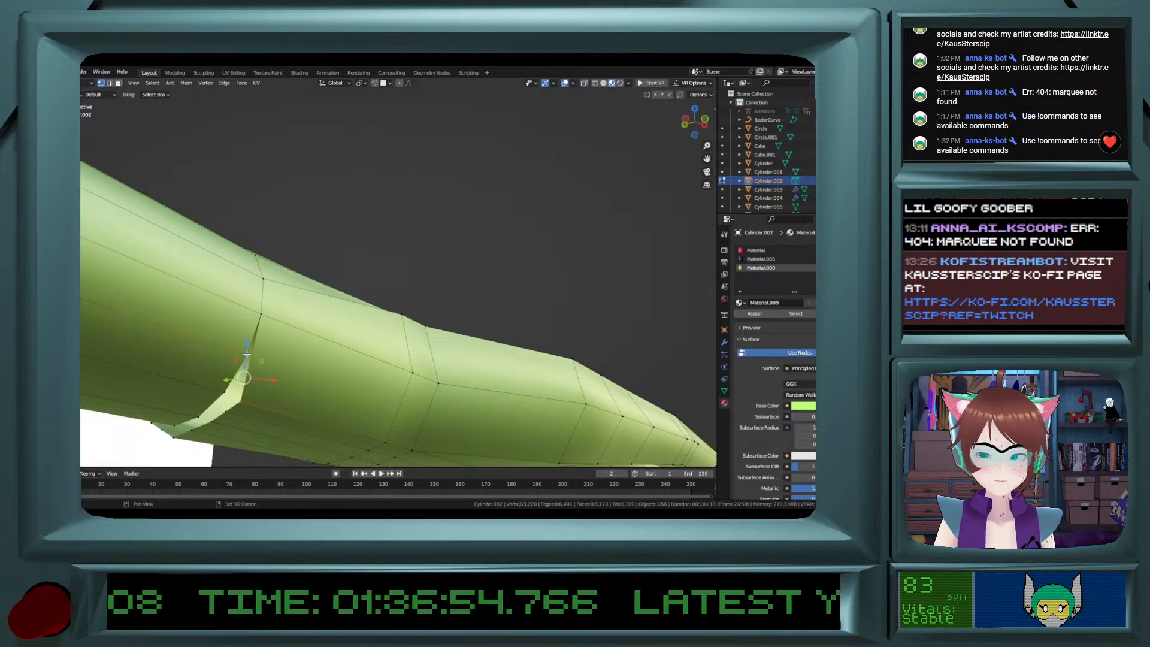
key(m)
click(248, 354)
Merge the next hand rim vertex toward the wrist's underside into its forearm vertex using At Last.
middle_drag(249, 358, 178, 421)
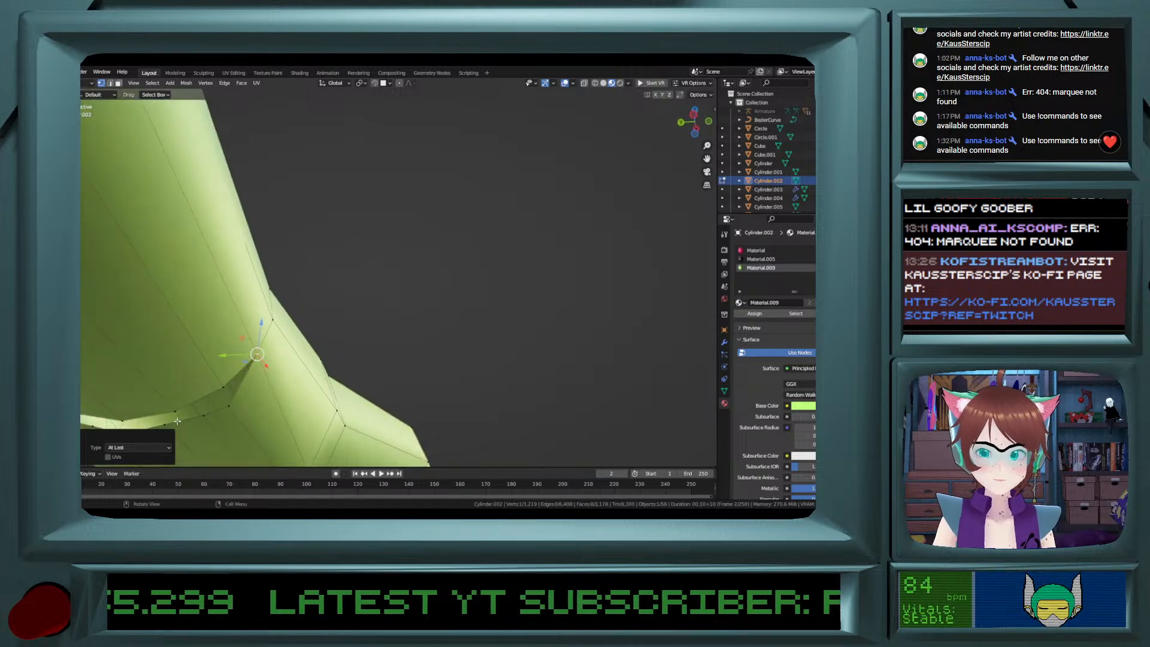
shift+click(226, 400)
key(m)
click(226, 389)
middle_drag(226, 389, 278, 400)
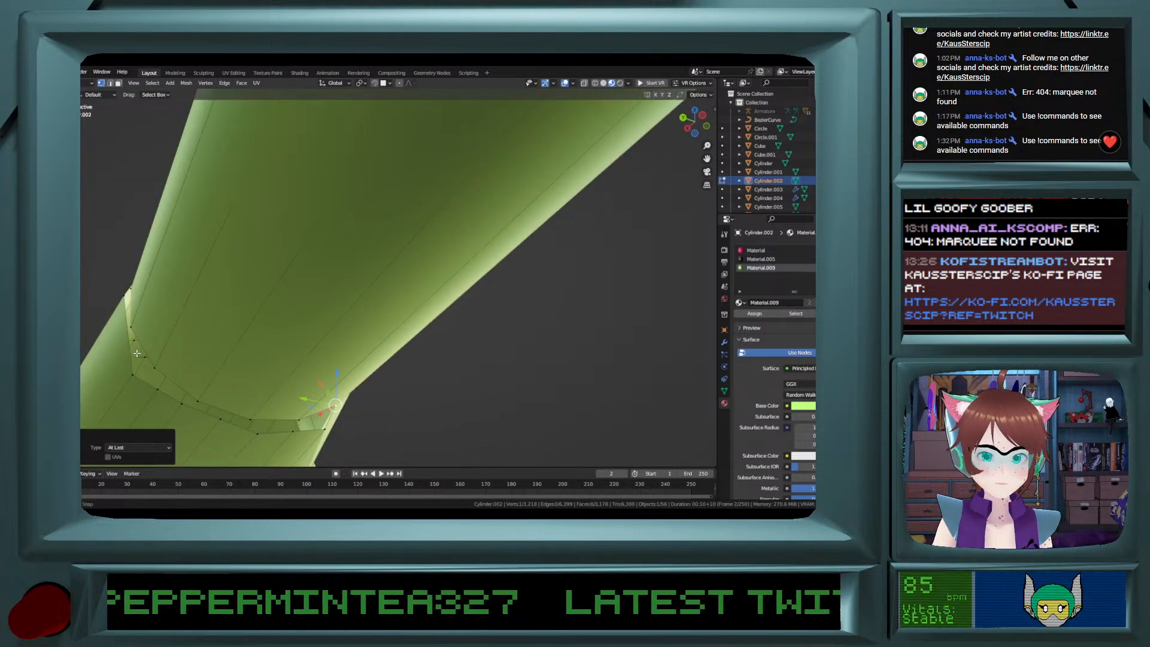
Merge the next two loose hand rim vertices along the wrist's open side into their forearm vertices using At Last.
middle_drag(137, 354, 350, 426)
shift+click(258, 400)
key(m)
click(258, 398)
shift+middle_drag(258, 398, 277, 351)
shift+click(277, 351)
key(m)
click(277, 351)
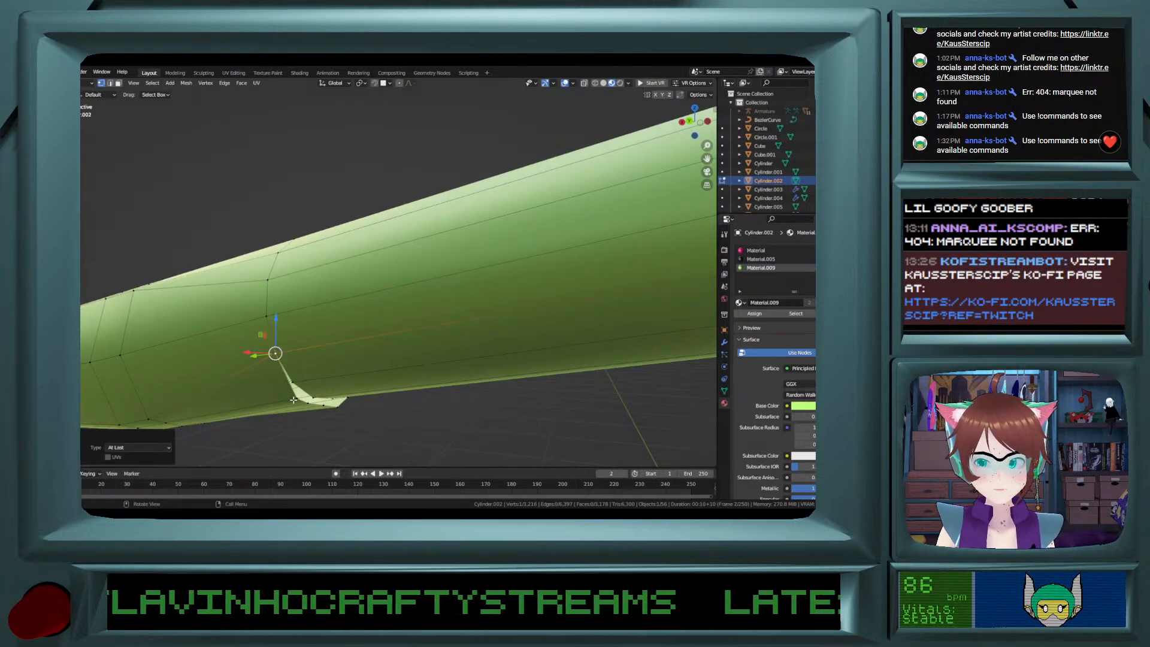
Continue the wrist seam toward the remaining underside gap by merging two further vertex pairs using At Last.
shift+click(291, 386)
key(m)
click(288, 383)
middle_drag(288, 383, 279, 414)
click(311, 405)
shift+click(320, 408)
key(comma)
key(m)
click(328, 410)
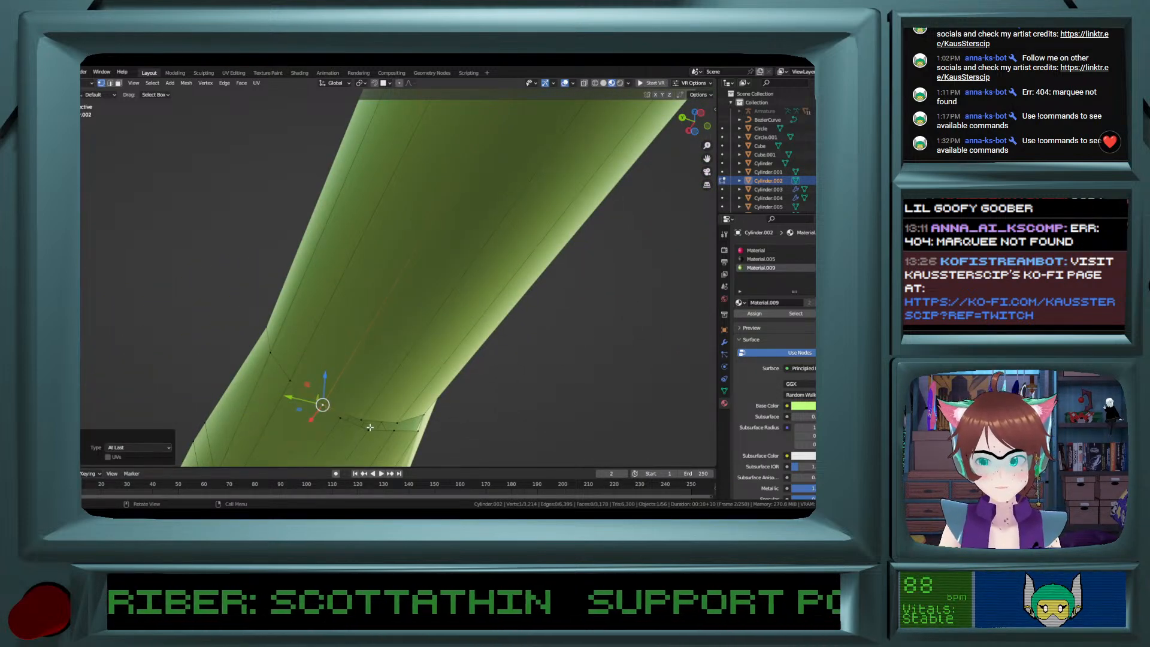
Close the last gap under the wrist by merging the remaining hand rim vertices into their forearm vertices using At Last.
click(422, 426)
shift+click(400, 423)
key(m)
click(400, 423)
middle_drag(385, 418, 378, 406)
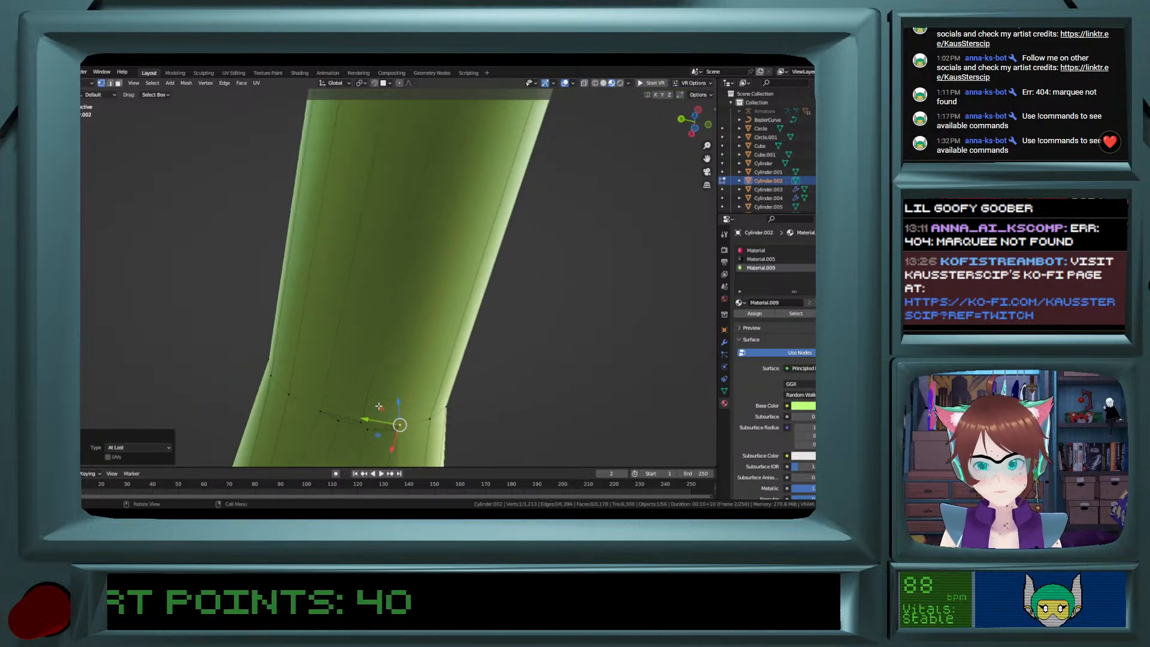
click(336, 427)
shift+click(362, 420)
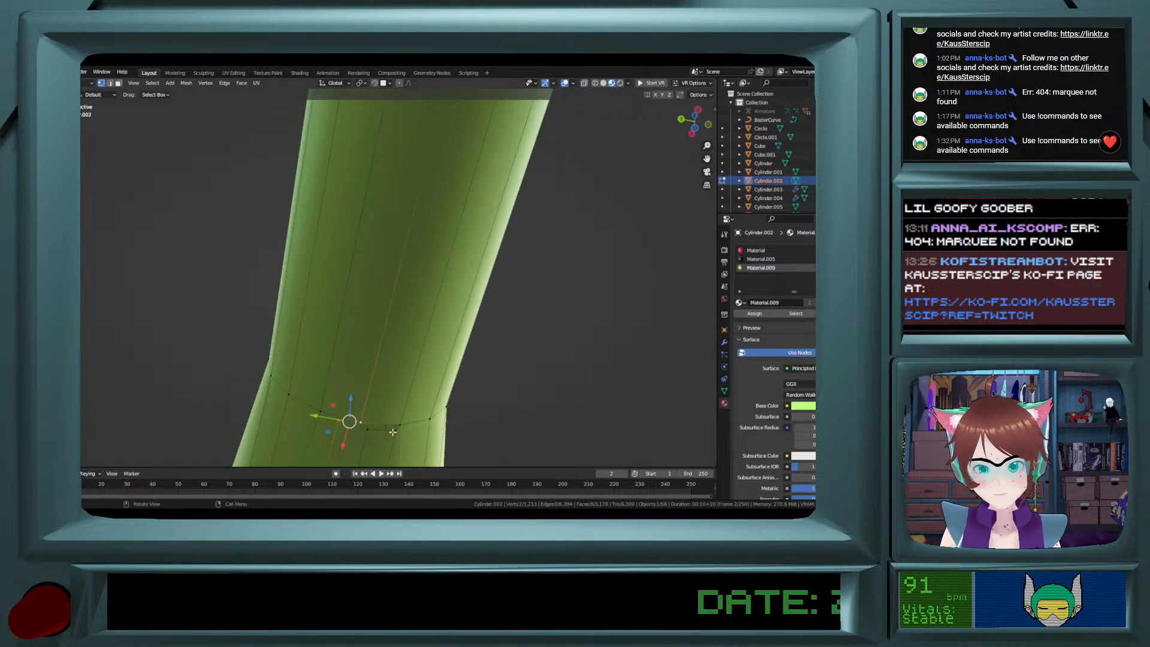
click(337, 429)
ctrl+click(394, 431)
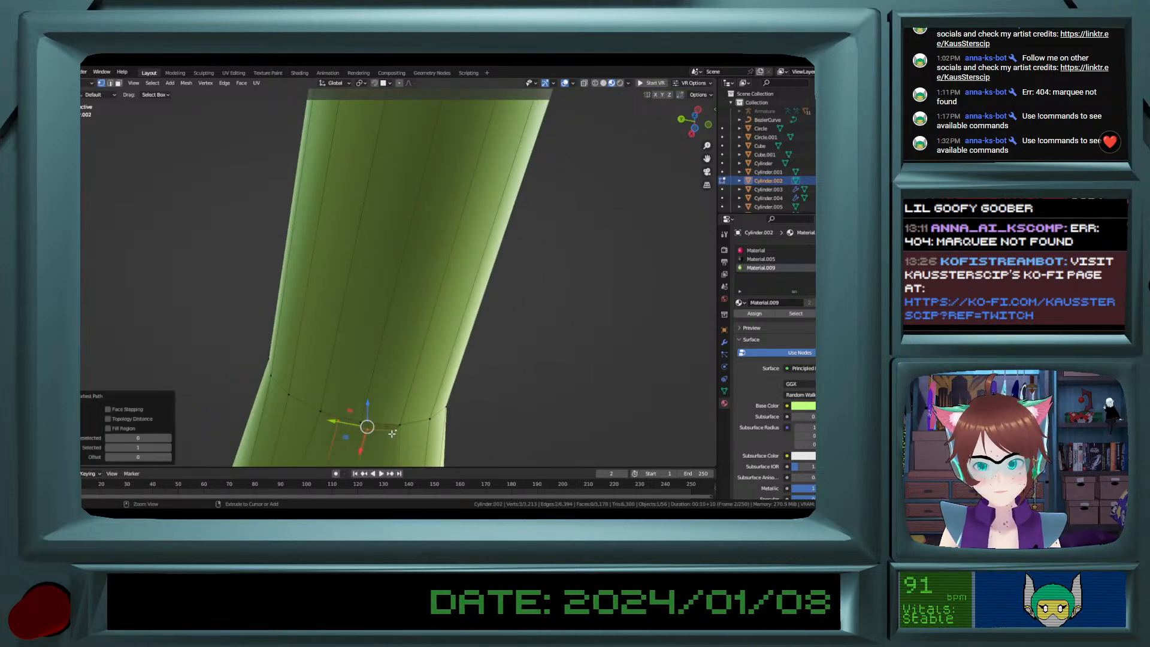
shift+click(362, 423)
key(m)
click(359, 419)
Check the joined hand and arm from several sides, leave mesh editing and save the file.
middle_drag(360, 419, 268, 459)
scroll(373, 334, down, 12)
scroll(422, 272, up, 12)
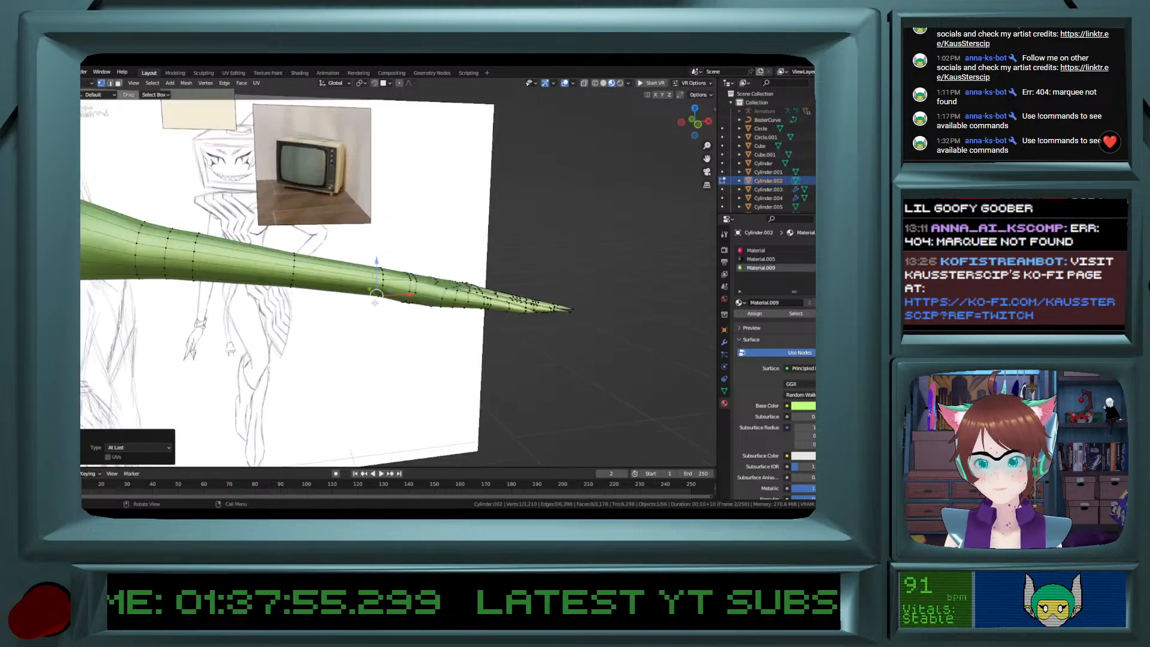
middle_drag(421, 272, 389, 321)
scroll(388, 321, down, 2)
key(Tab)
scroll(389, 321, down, 8)
scroll(389, 321, up, 3)
scroll(388, 321, down, 3)
scroll(387, 319, up, 3)
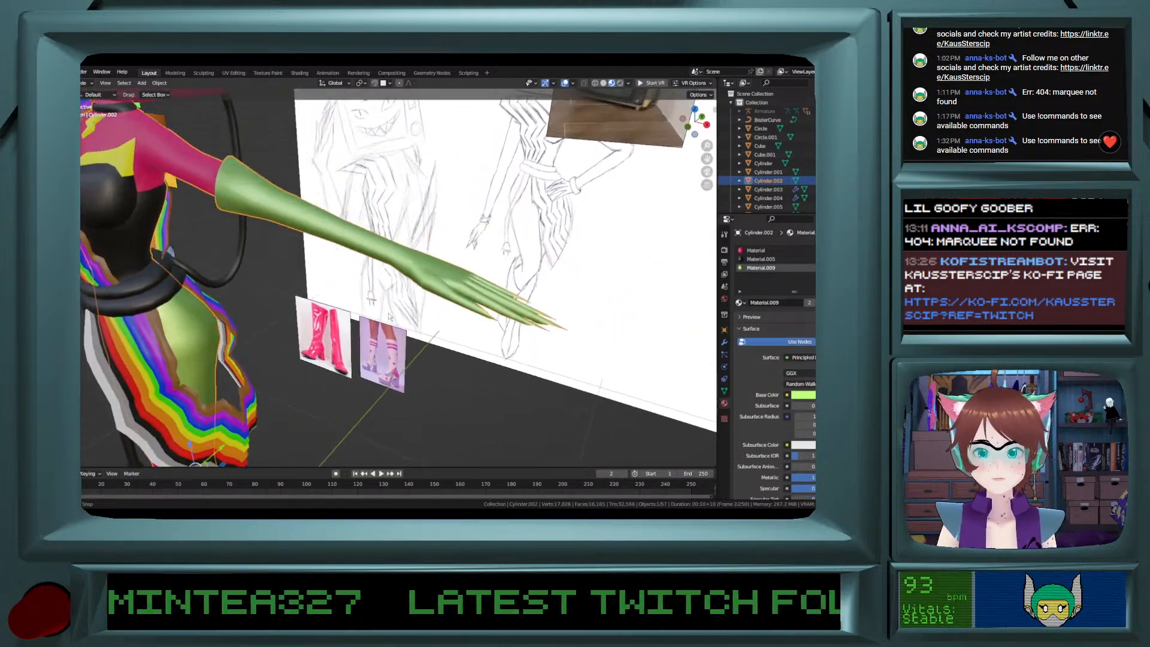
key(ctrl+s)
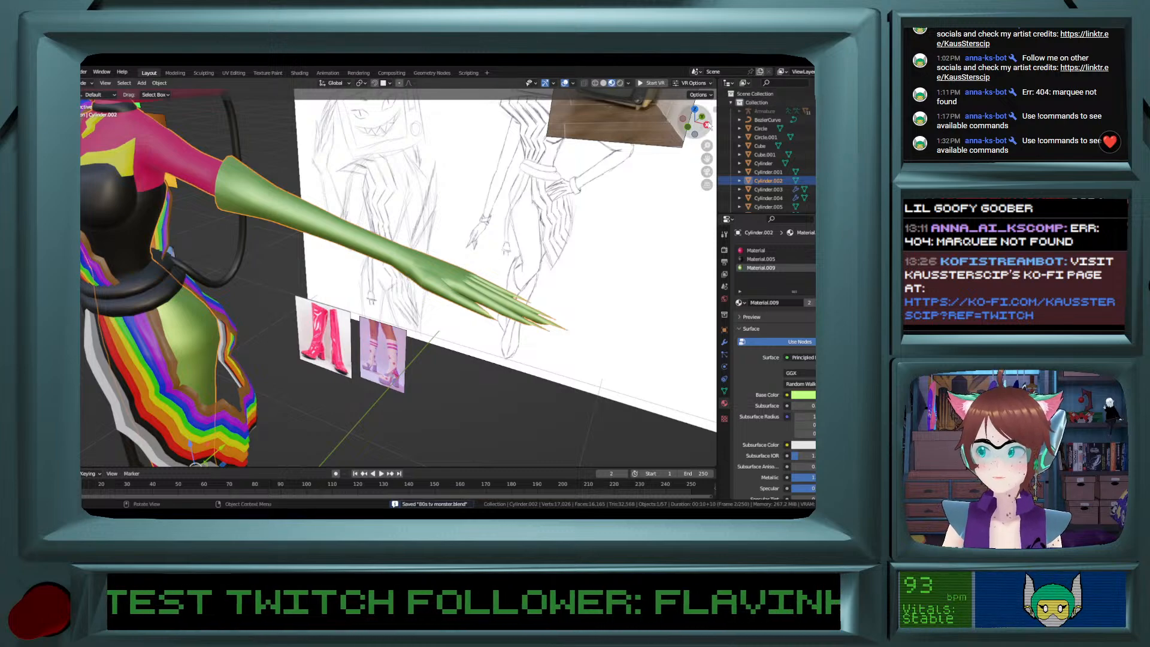
From the front view, select the whole body mesh and symmetrize it with the direction +X to -X.
drag(691, 128, 313, 292)
middle_drag(313, 291, 364, 275)
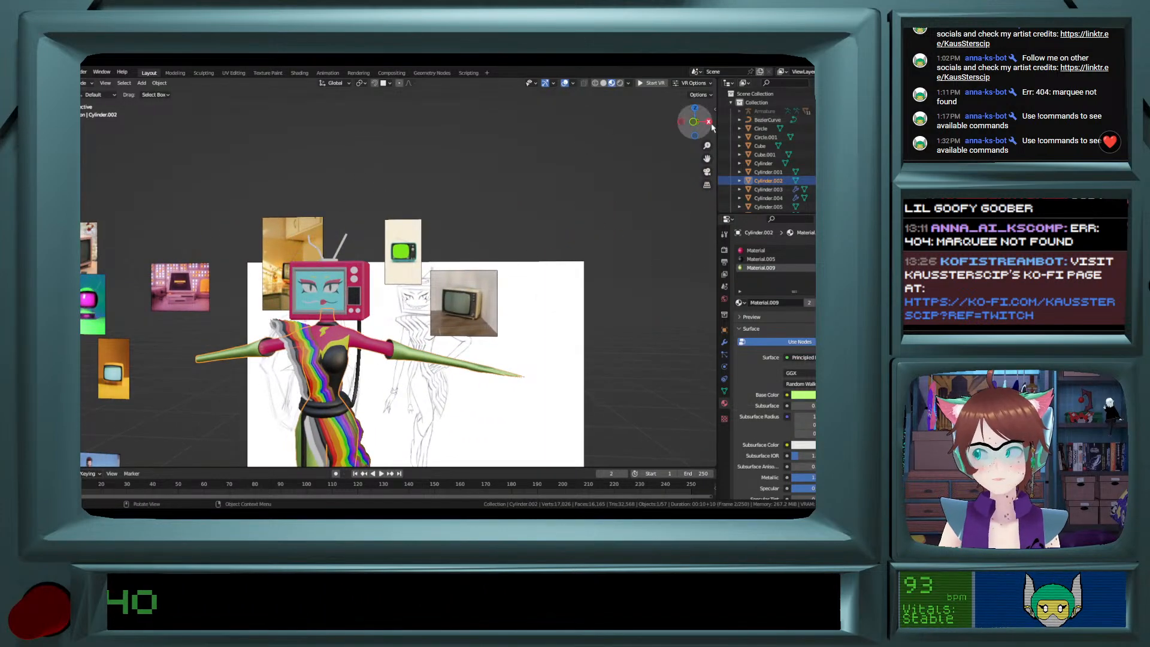
click(692, 124)
shift+middle_drag(376, 462, 376, 407)
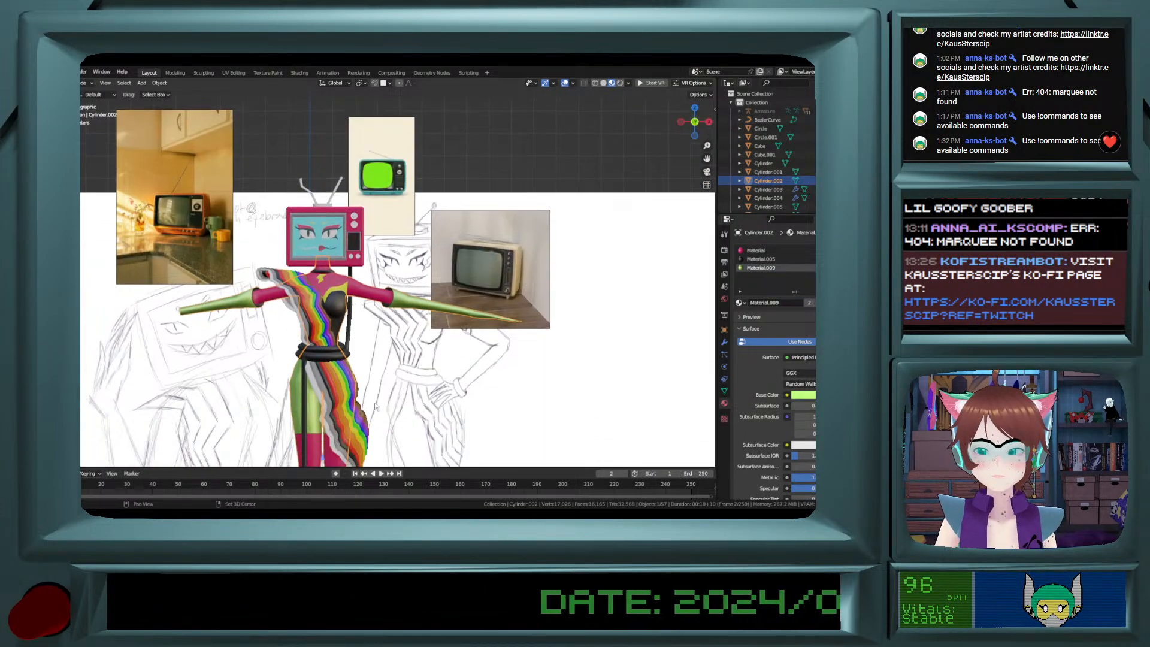
scroll(376, 407, up, 2)
scroll(376, 406, up, 1)
shift+middle_drag(259, 317, 314, 274)
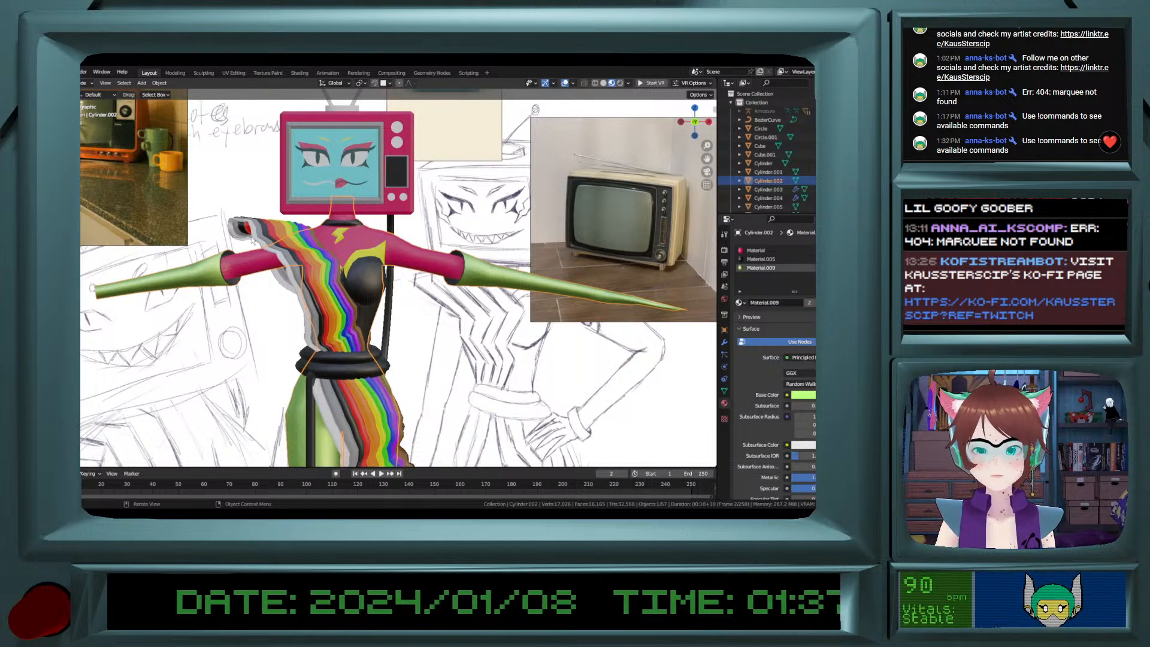
key(Tab)
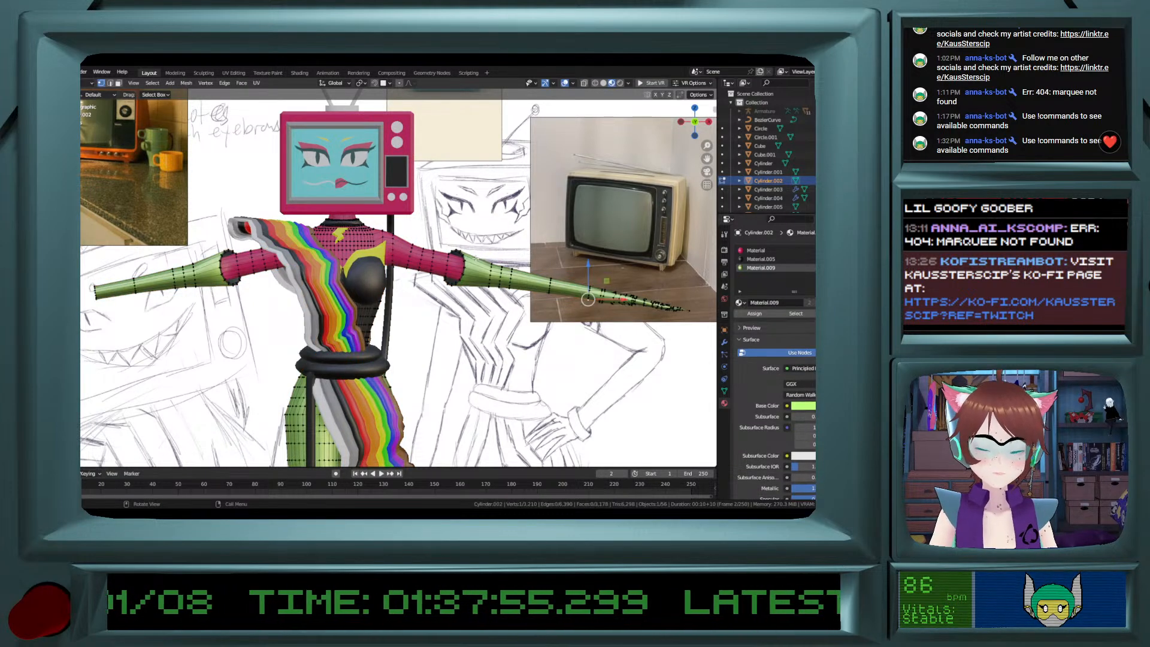
key(a)
click(186, 83)
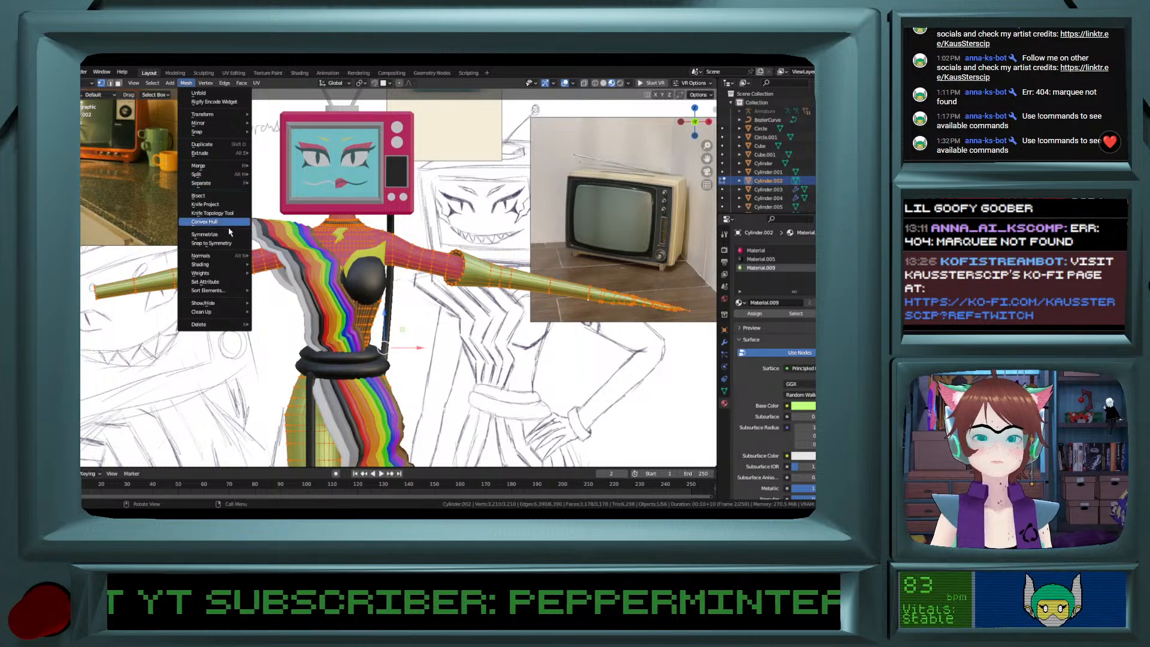
click(205, 234)
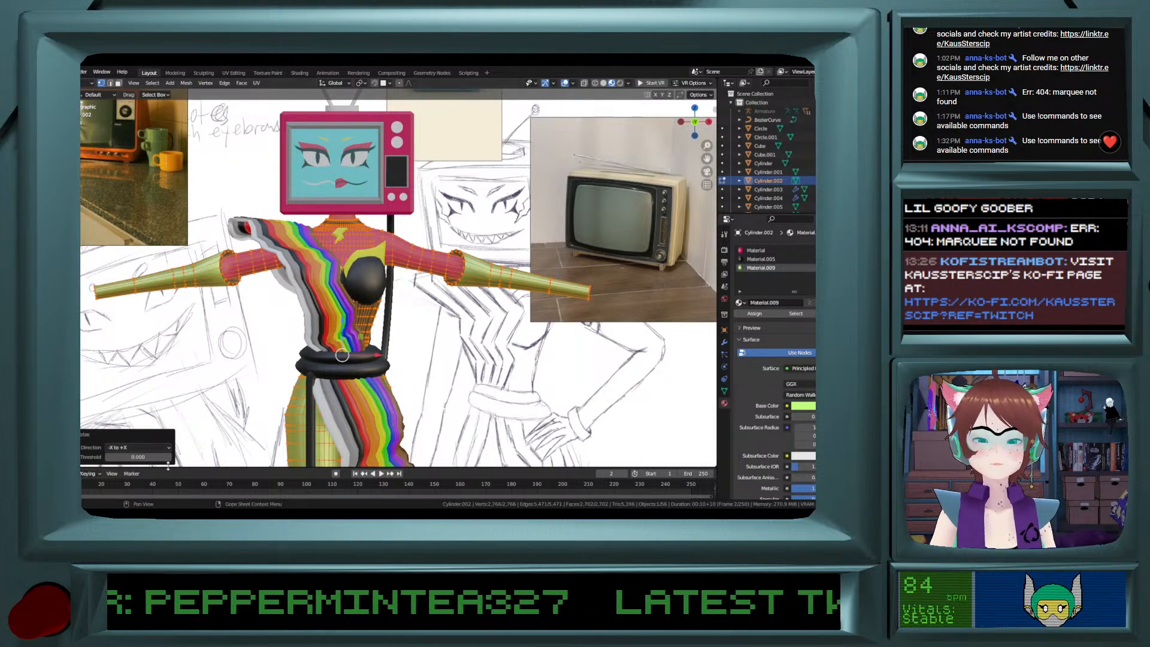
click(157, 448)
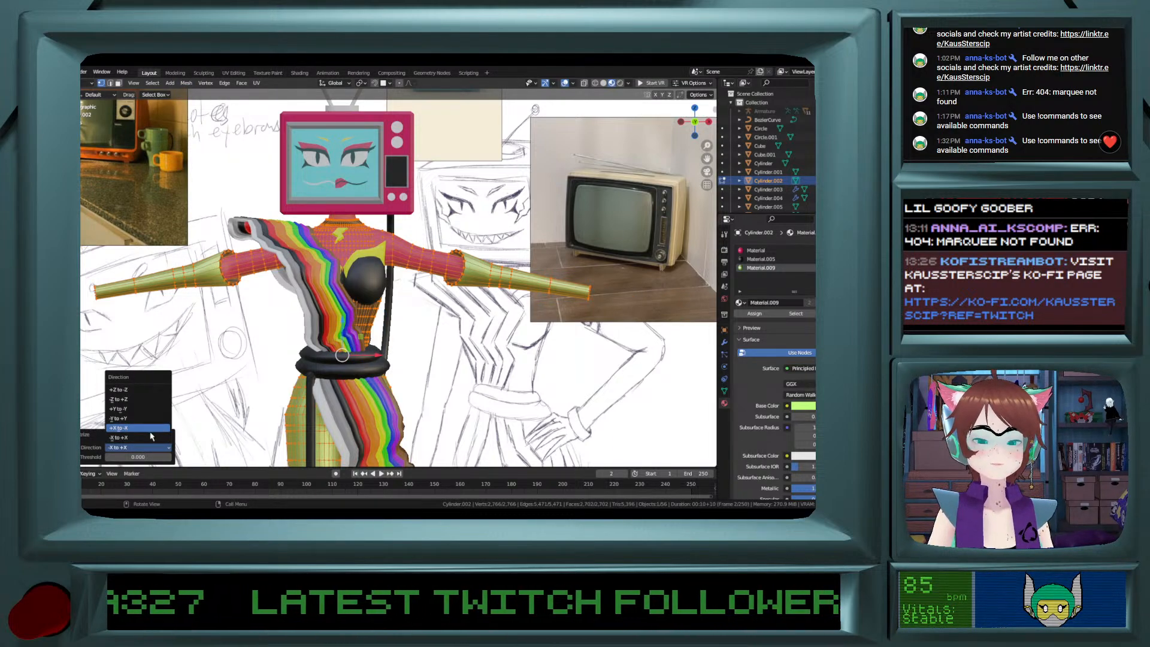
click(150, 432)
middle_drag(201, 458, 181, 346)
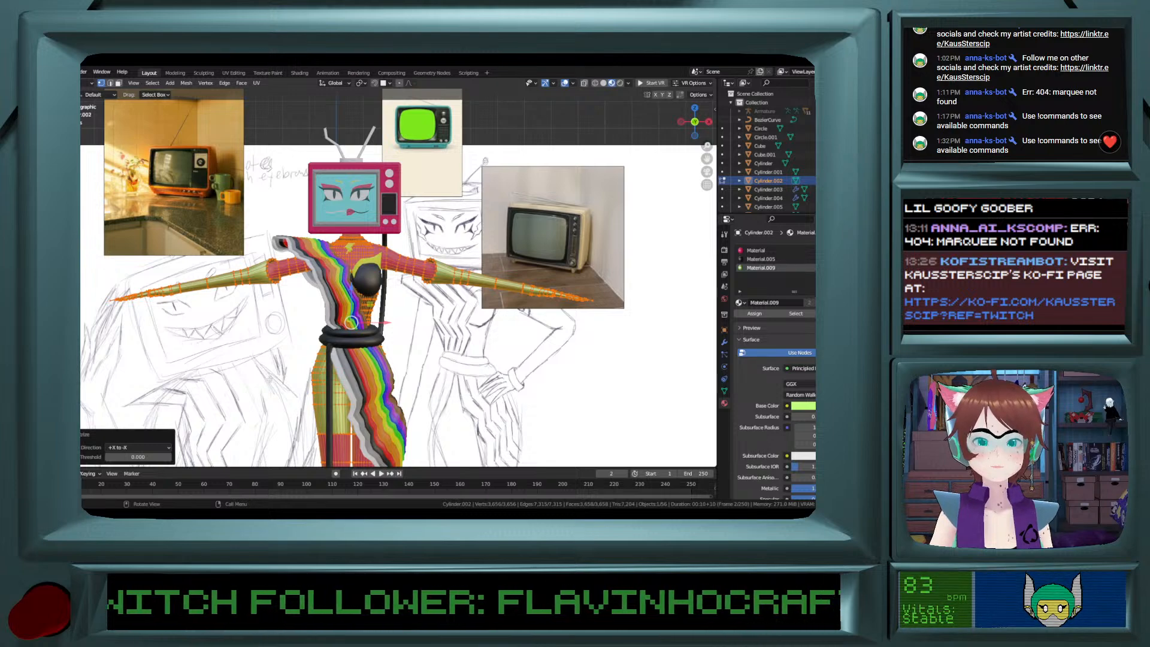
Leave mesh editing, check both hands on the character, save the file and deselect the body.
key(Tab)
middle_drag(270, 379, 269, 411)
scroll(270, 411, down, 3)
scroll(268, 402, down, 10)
scroll(288, 413, up, 4)
shift+middle_drag(319, 452, 308, 398)
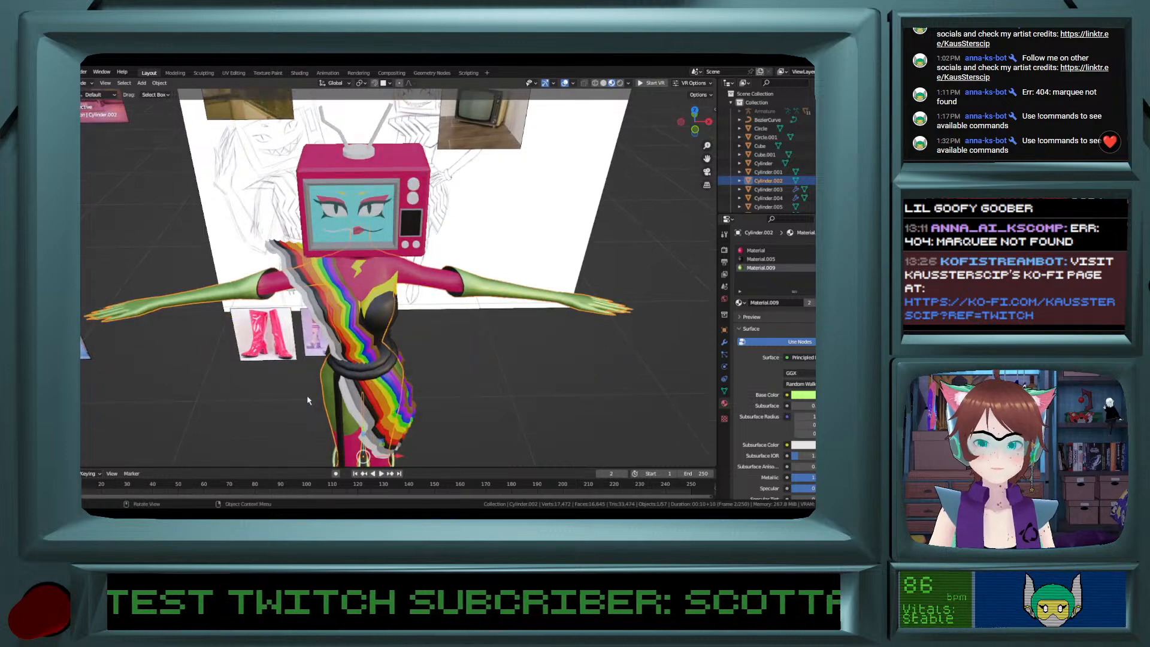
key(ctrl+s)
click(174, 422)
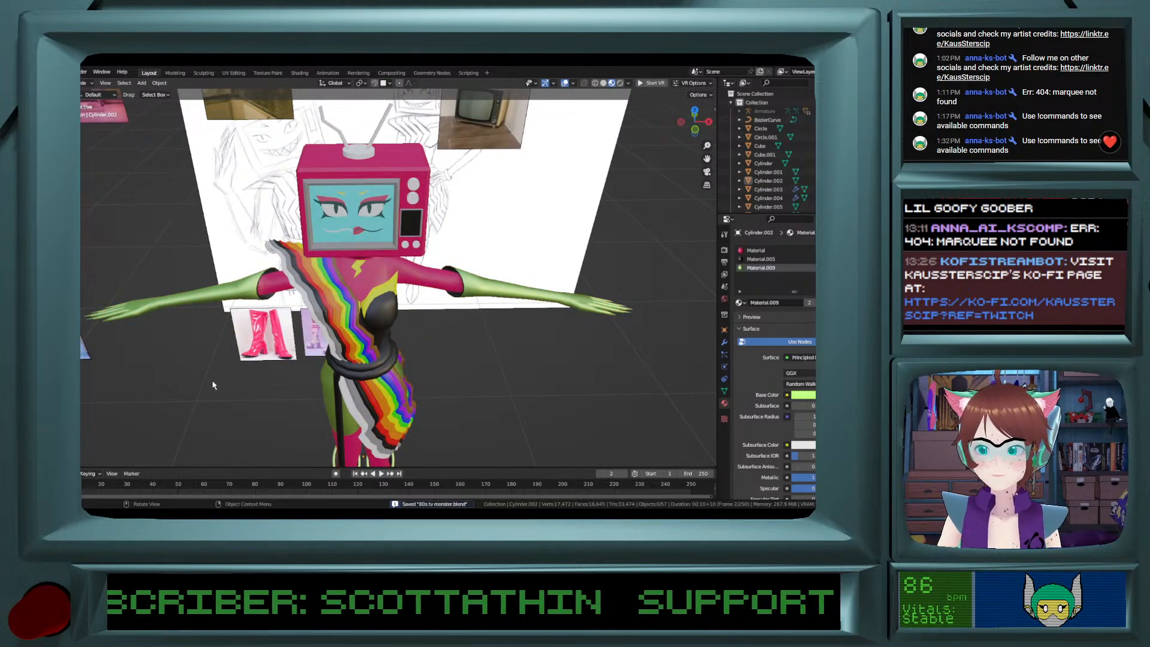
middle_drag(213, 385, 213, 396)
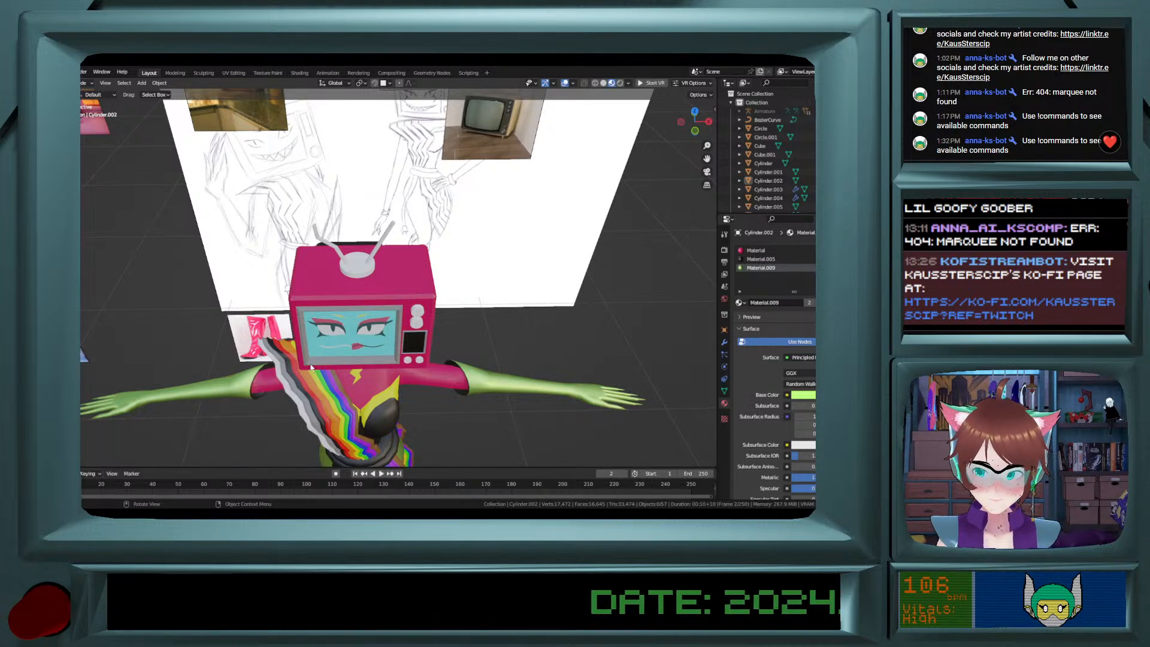
ctrl+scroll(310, 368, up, 7)
shift+scroll(311, 367, down, 7)
ctrl+scroll(311, 367, down, 5)
ctrl+scroll(310, 367, up, 3)
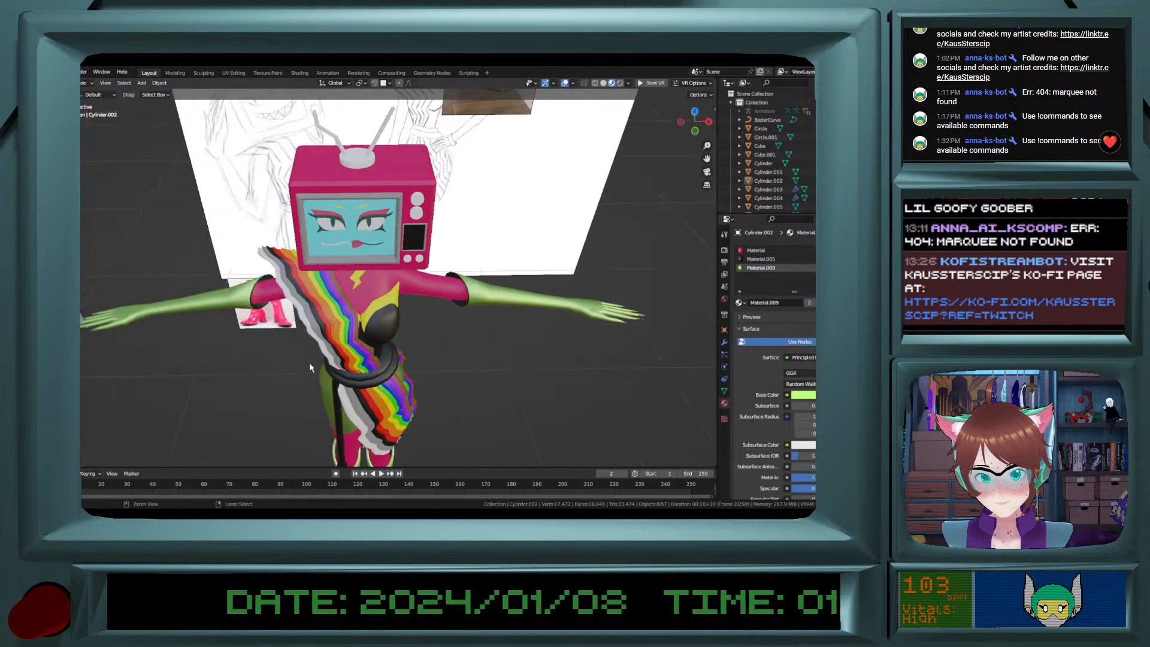
middle_drag(308, 367, 306, 339)
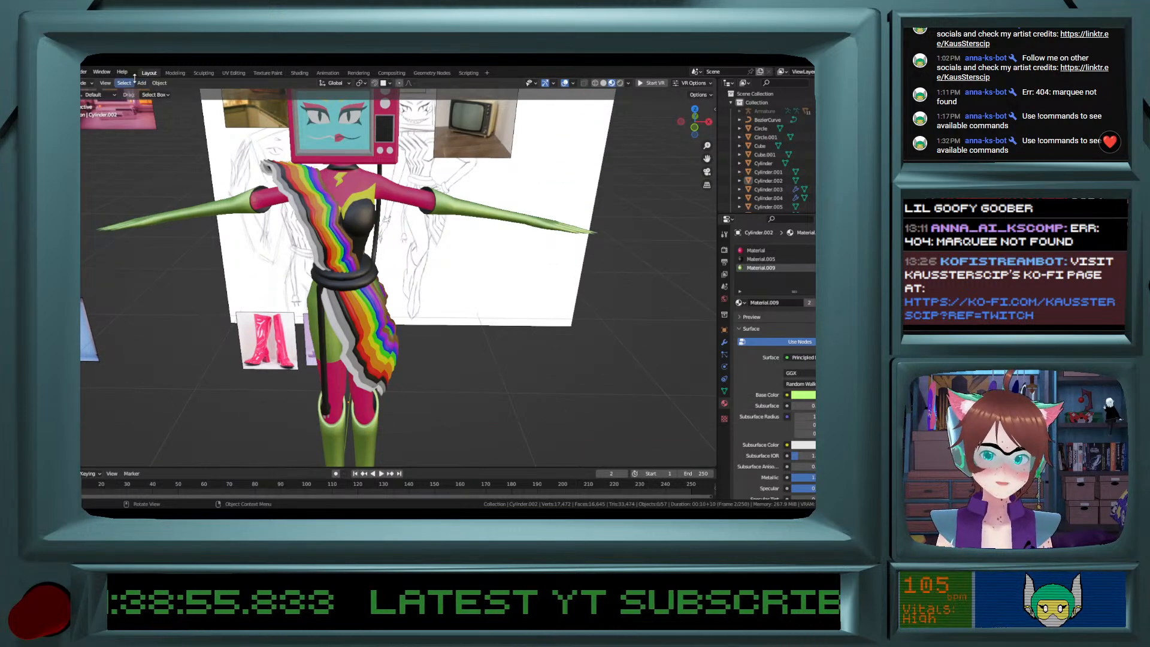
Add a cylinder mesh at the world origin and set its vertices to 8.
click(160, 84)
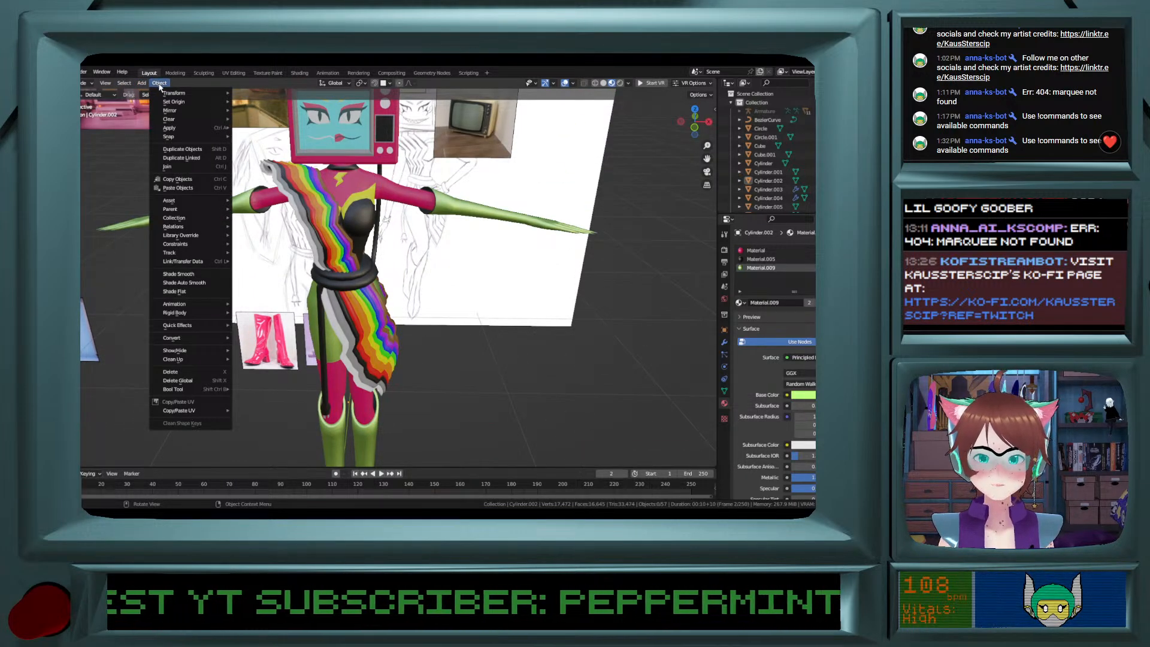
mouse_move(141, 84)
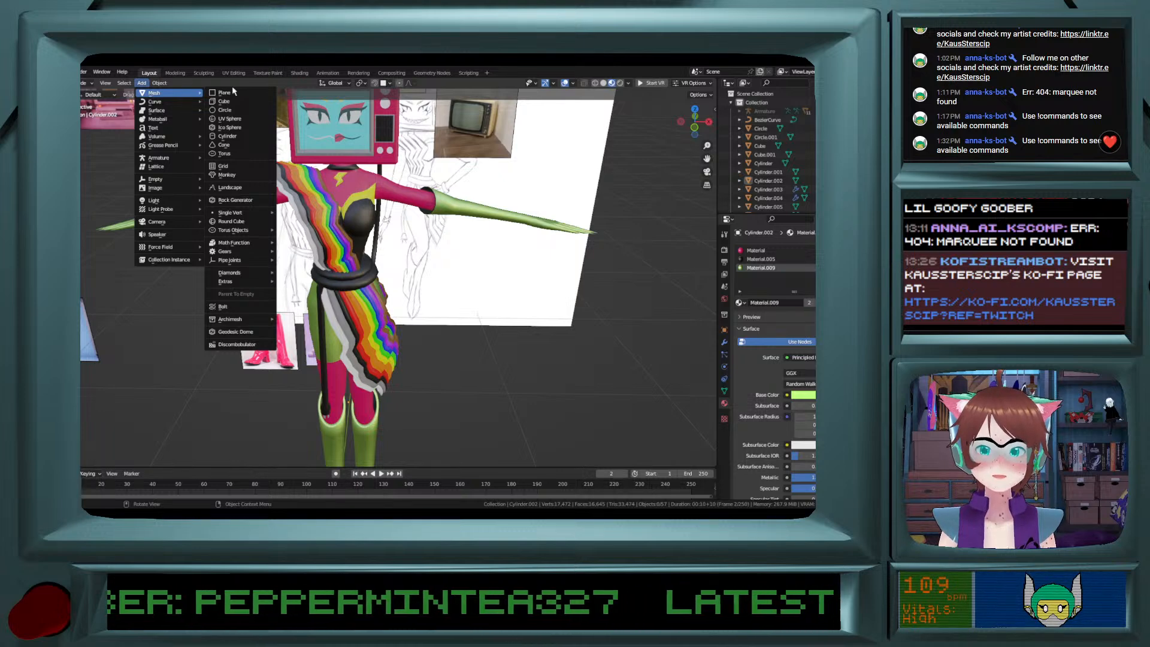
click(240, 136)
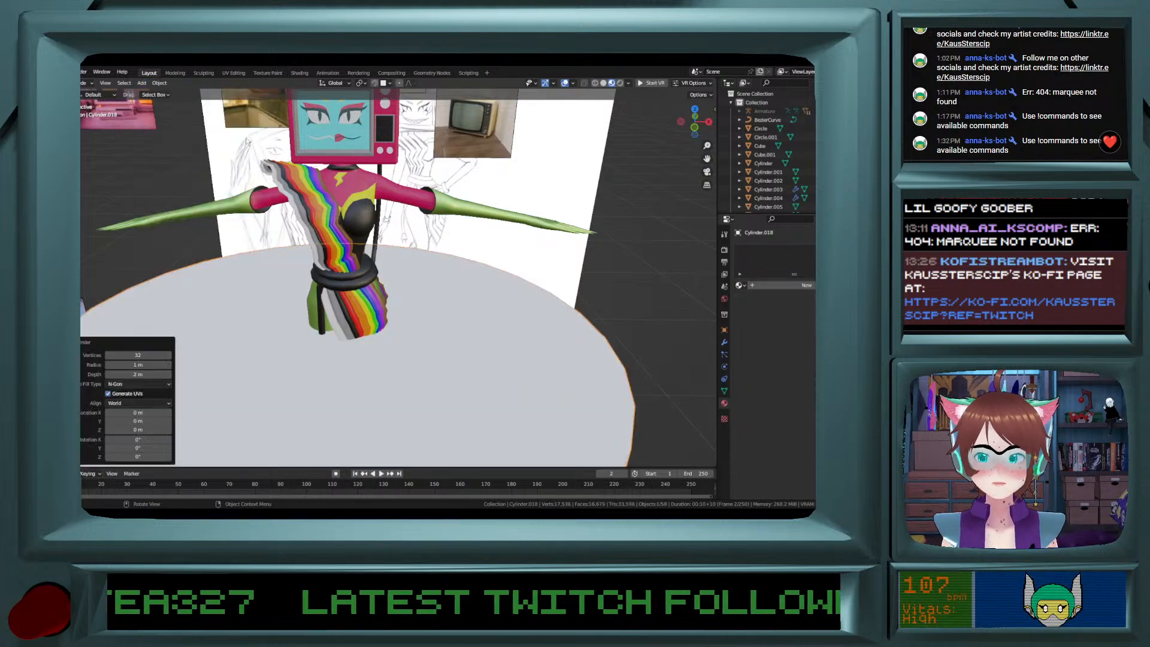
scroll(444, 370, down, 3)
click(124, 356)
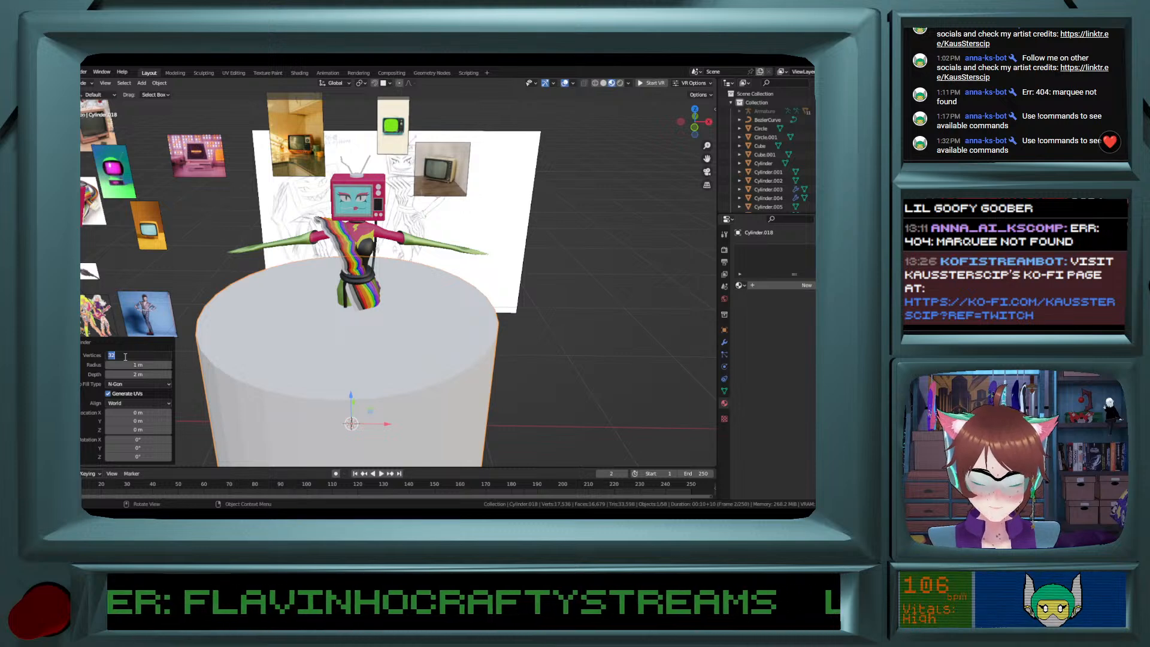
text(8)
key(Return)
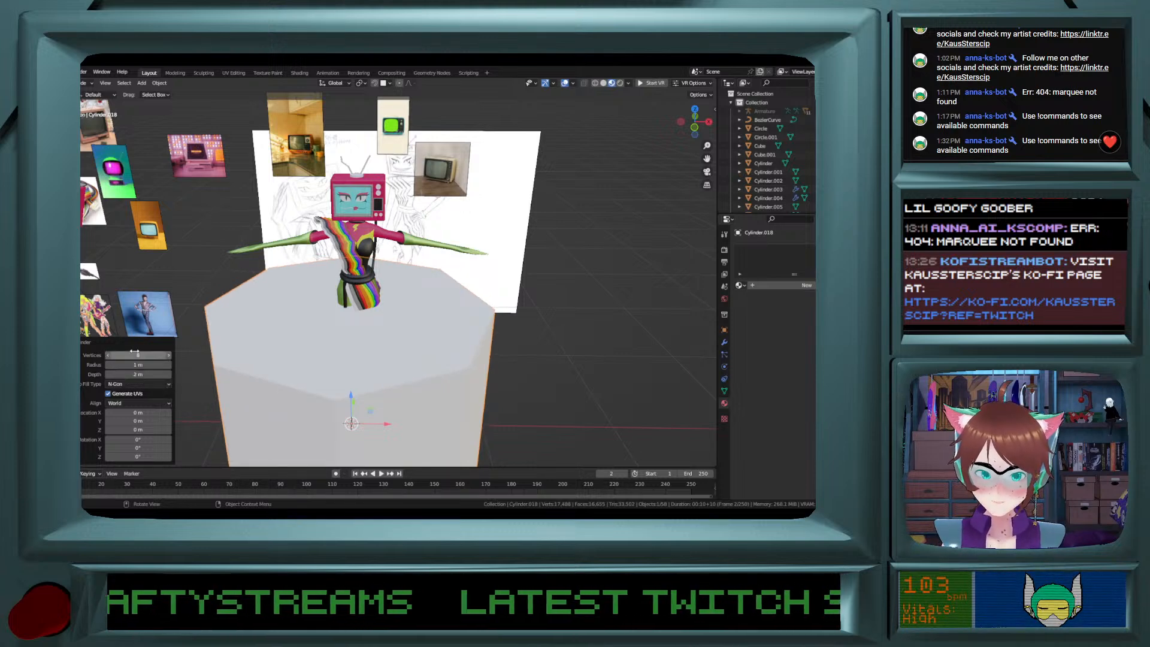
Scale the cylinder down to a small block and move it up along Z to the character's chest height.
key(s)
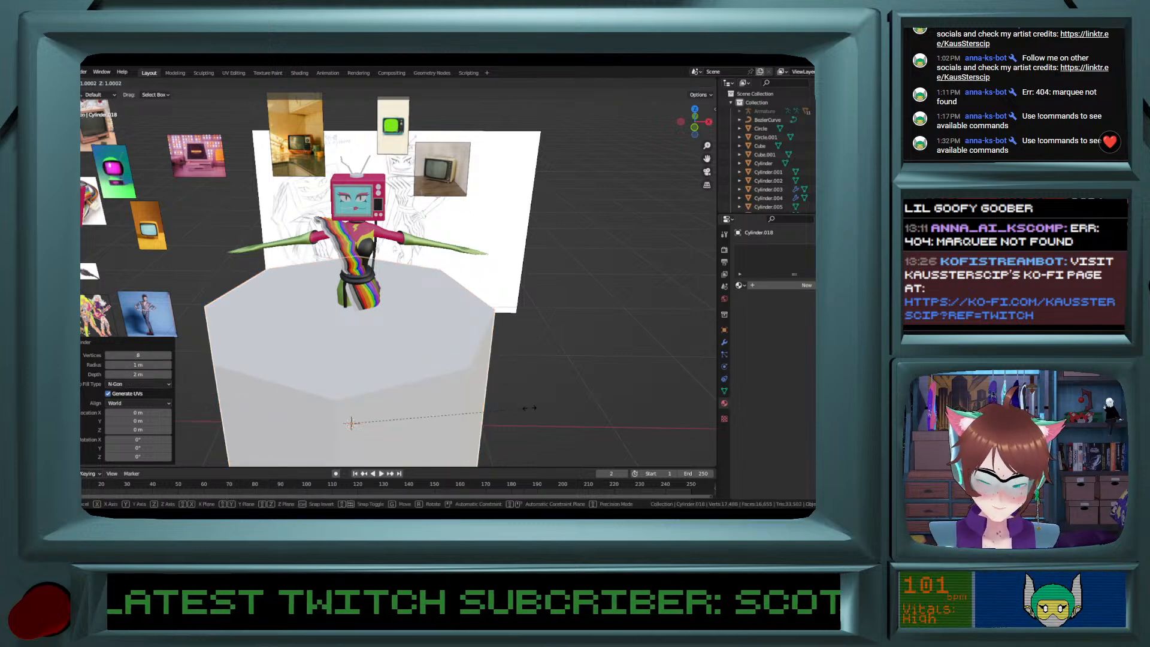
click(363, 421)
key(g)
key(z)
click(676, 126)
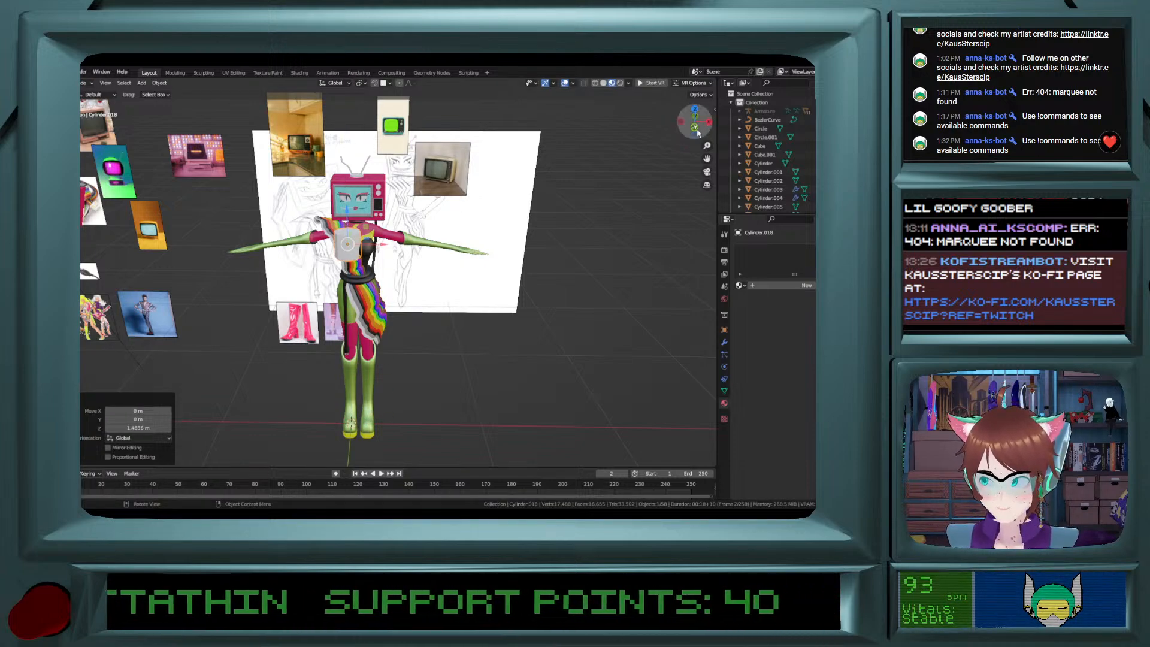
In front view, flatten the cylinder to 0.357 along Z and move it along X onto the forearm beside the sleeve cuff.
scroll(474, 239, up, 6)
key(s)
key(z)
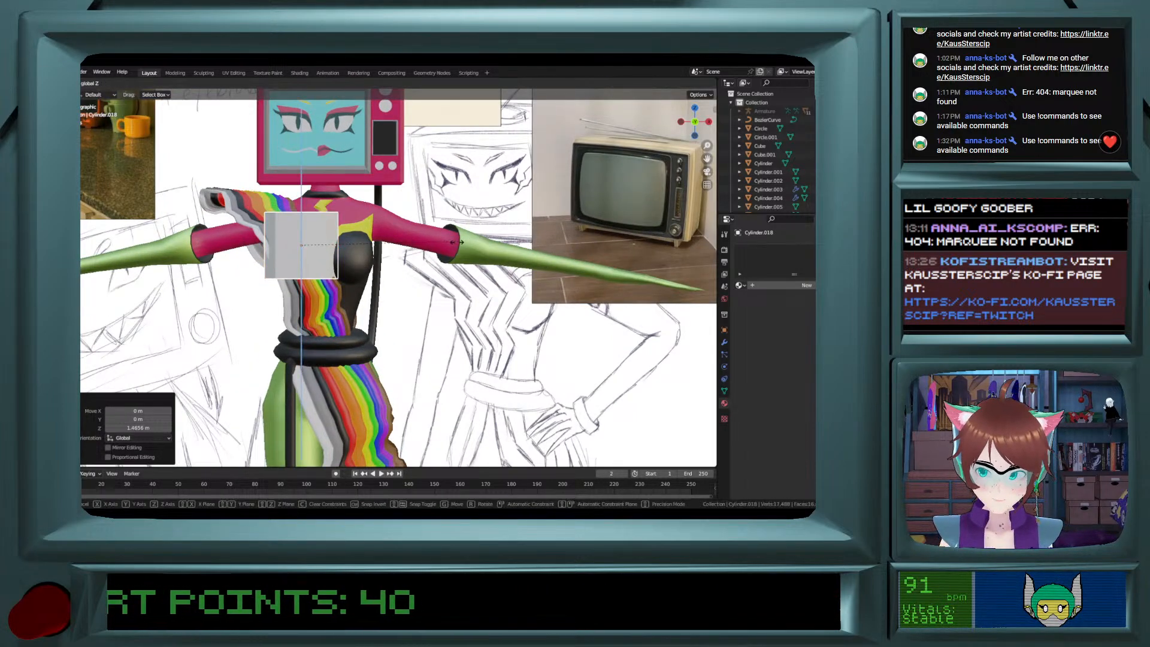
click(344, 250)
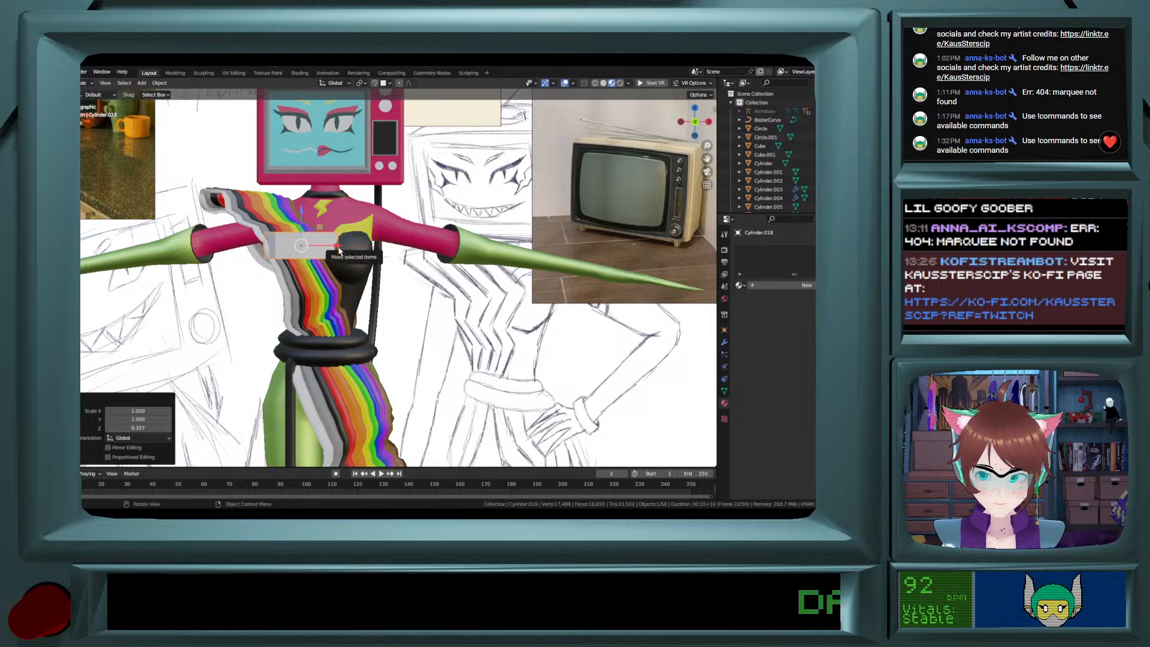
key(g)
key(x)
click(520, 266)
Add one centred loop cut around the cylinder's sides, scale that loop to 1.116 and leave mesh editing.
key(Tab)
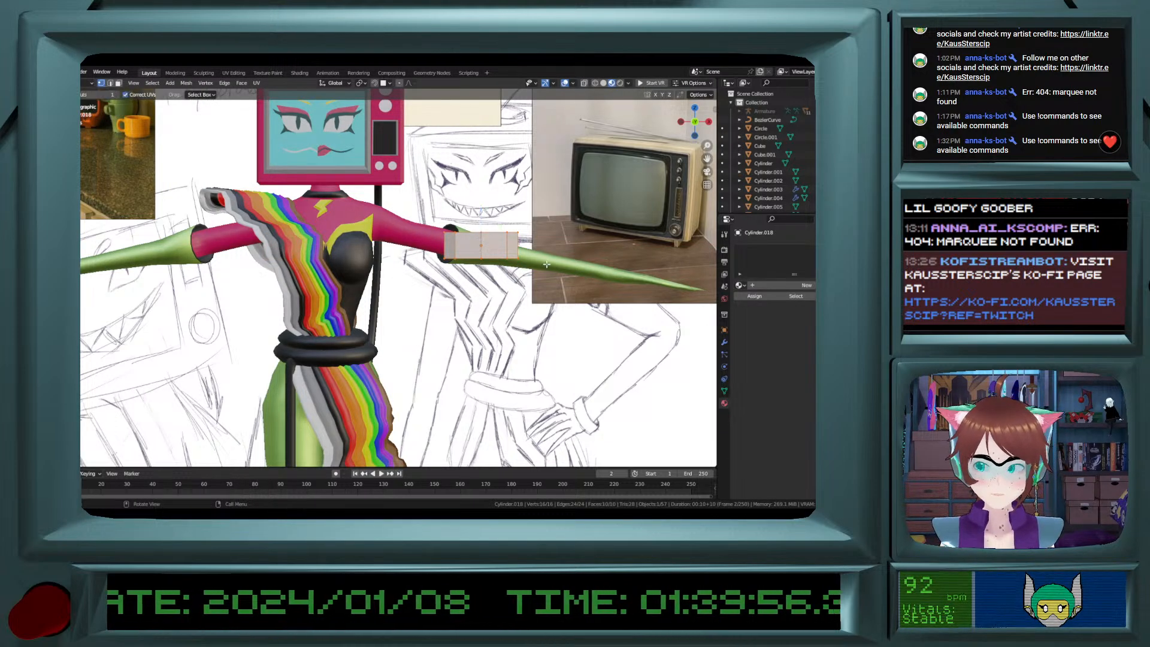
click(483, 247)
key(ctrl+z)
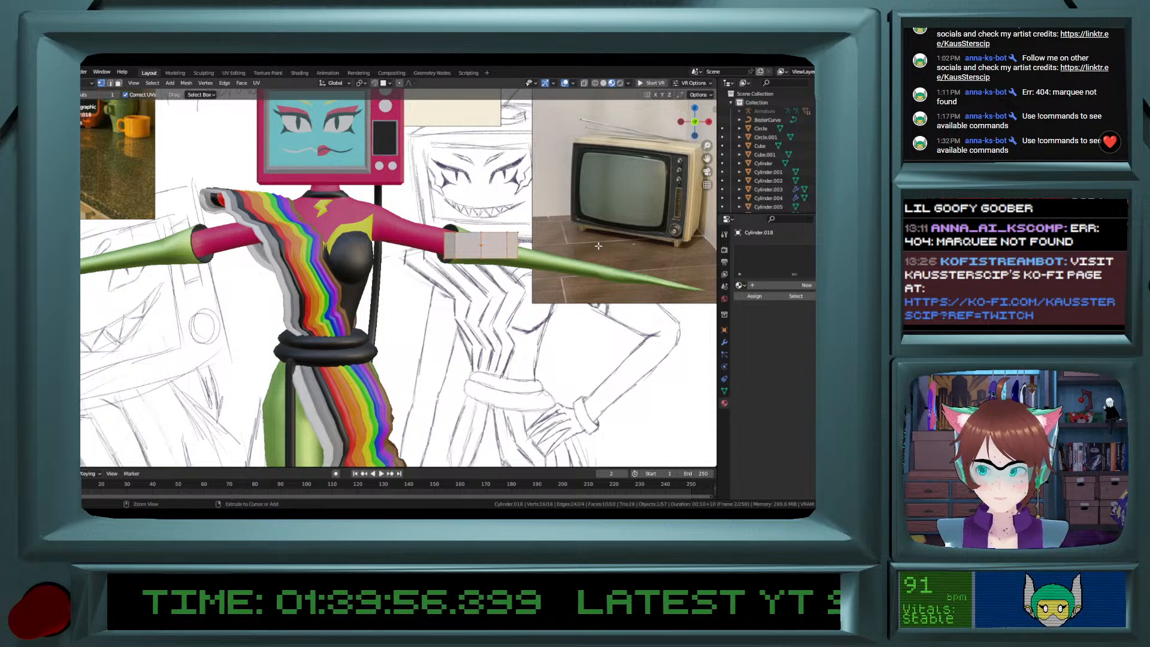
click(483, 247)
key(s)
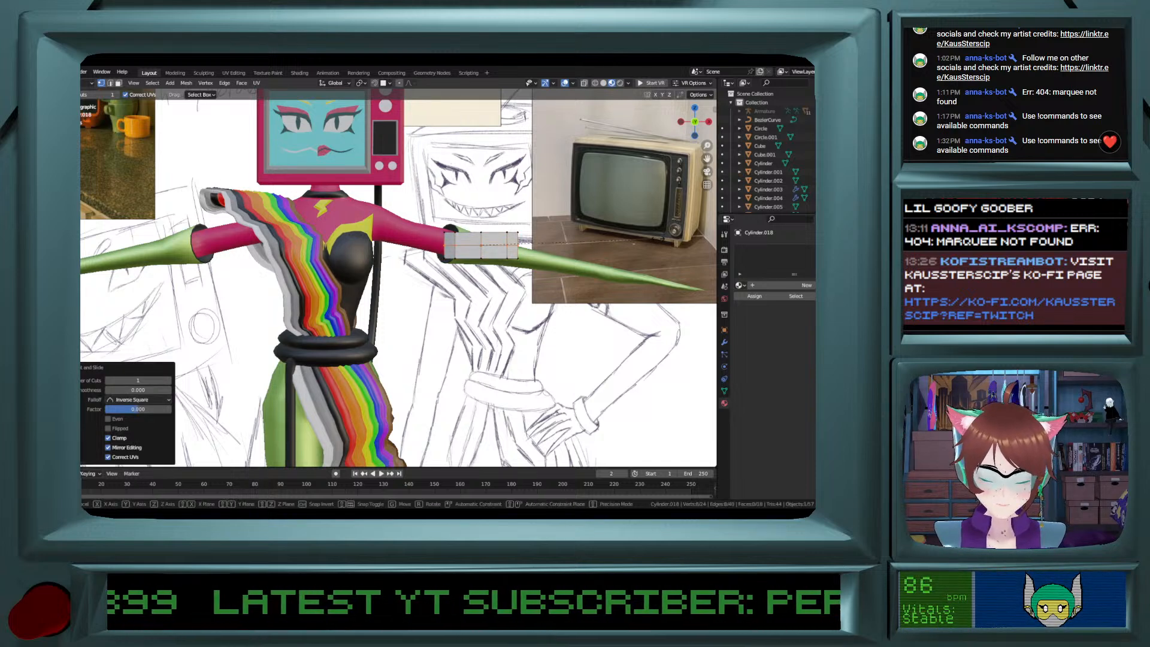
click(542, 238)
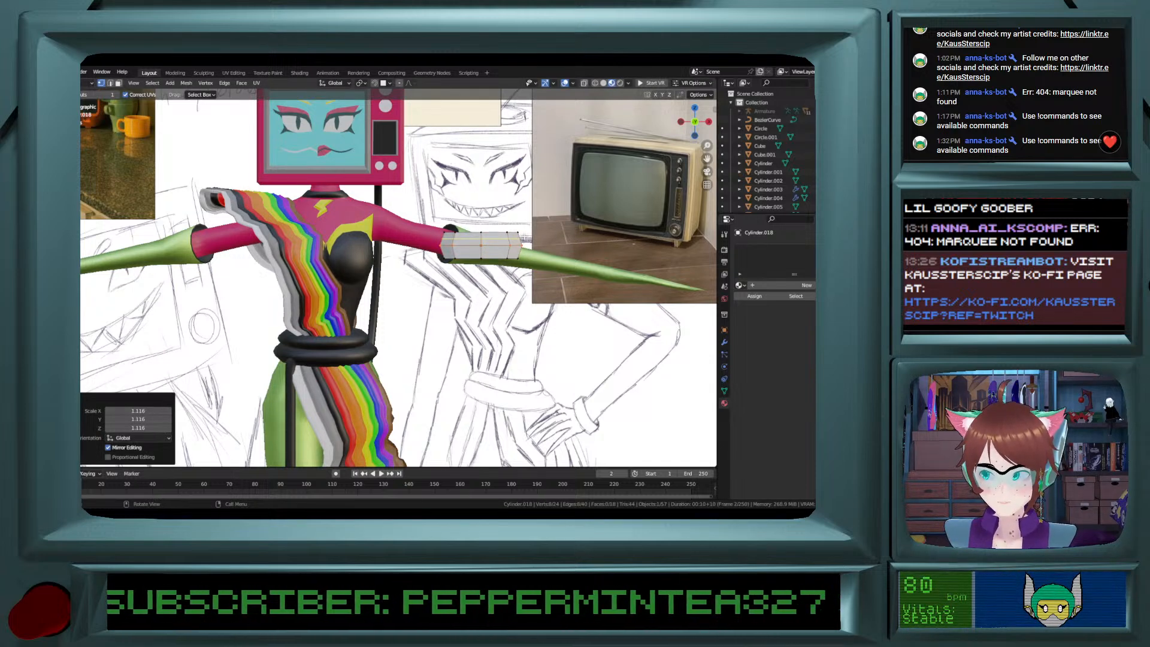
key(Tab)
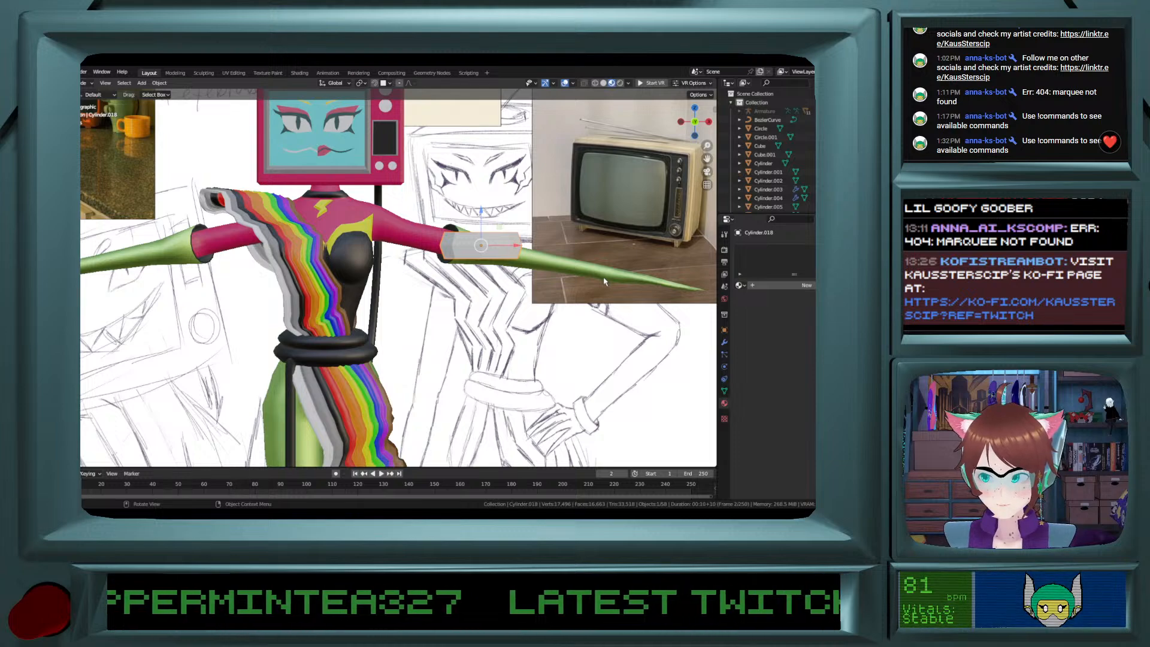
In front view, rotate the cylinder 93.2° so that it stands upright beside the sleeve cuff.
ctrl+scroll(432, 294, up, 6)
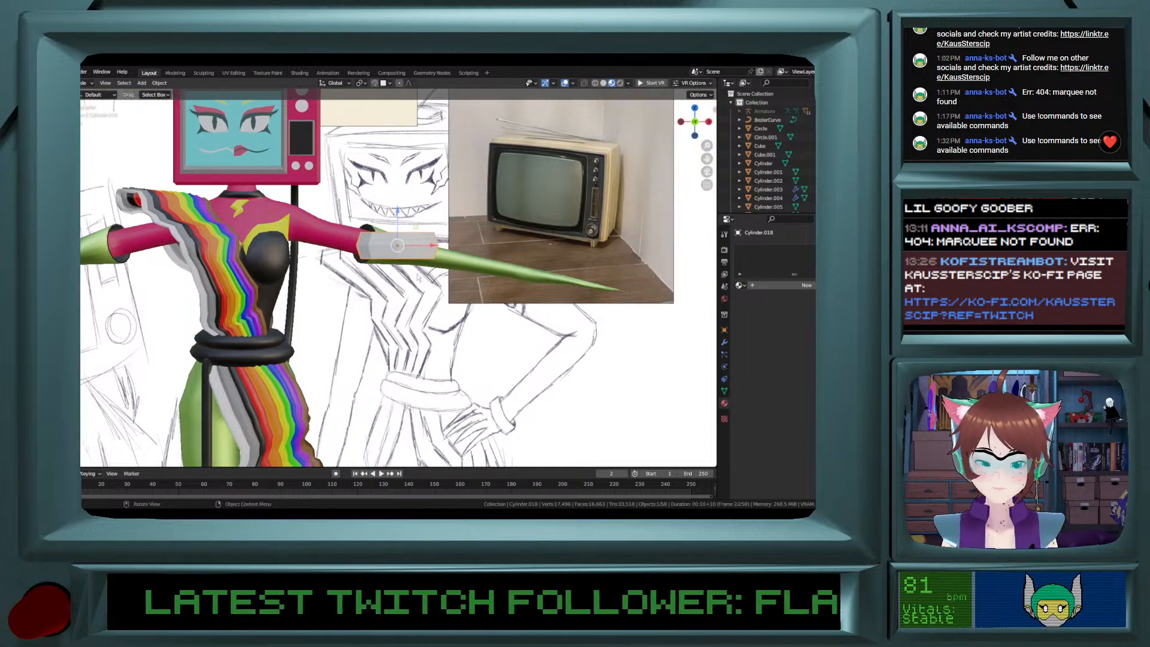
middle_drag(433, 294, 426, 284)
scroll(426, 284, down, 7)
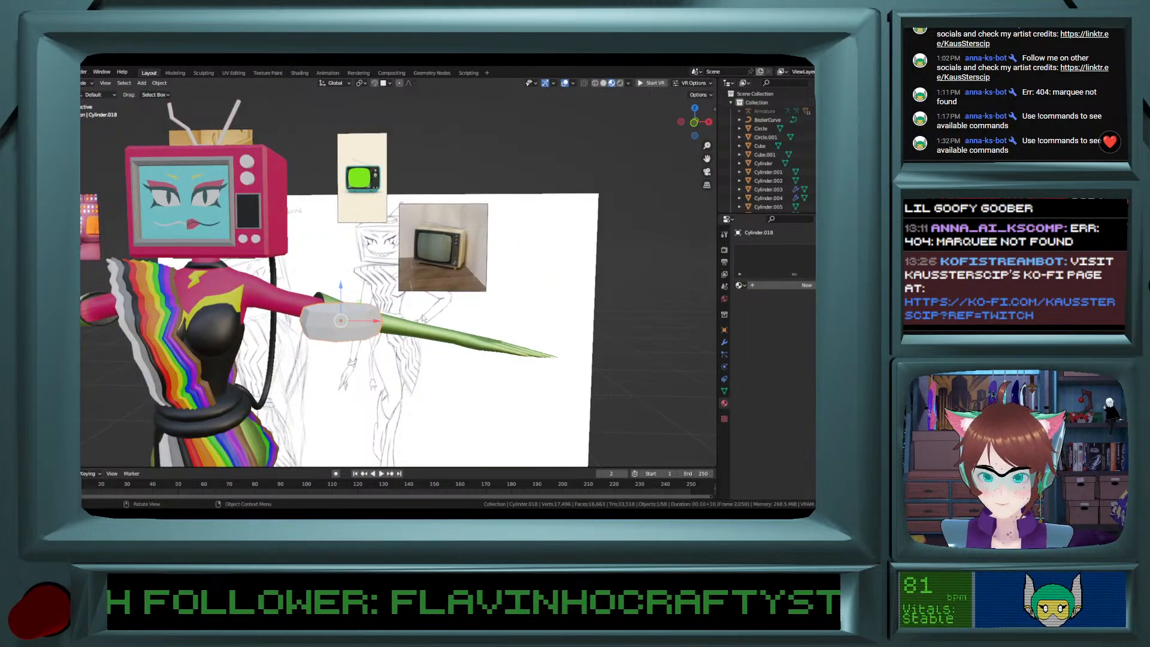
click(693, 123)
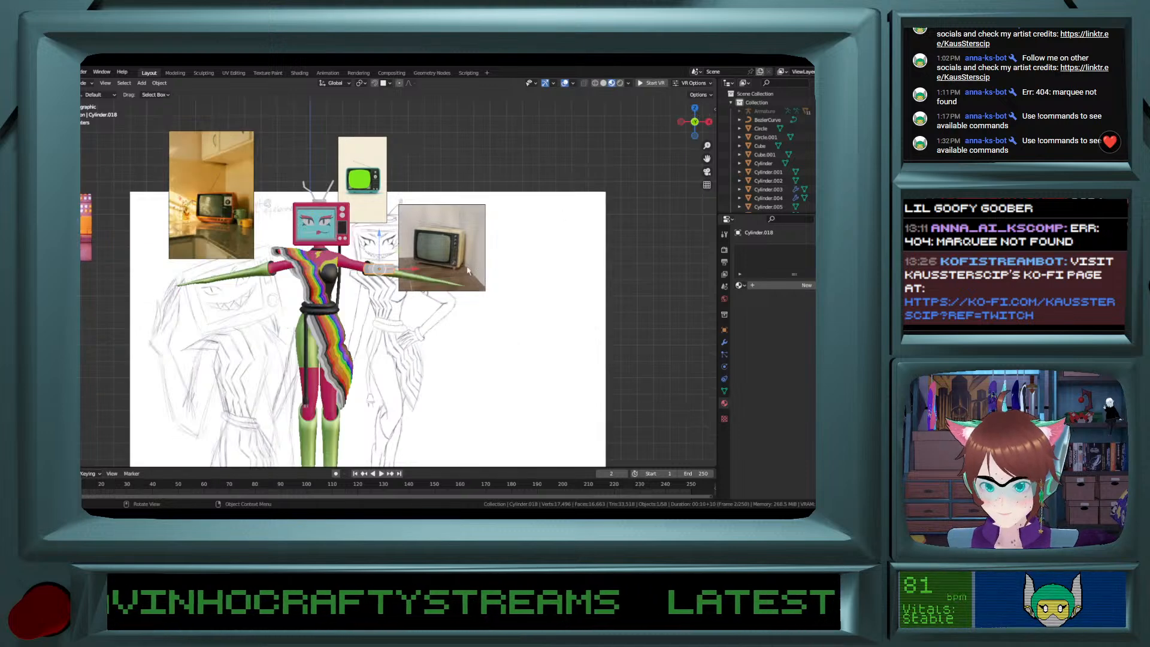
scroll(474, 263, up, 5)
key(r)
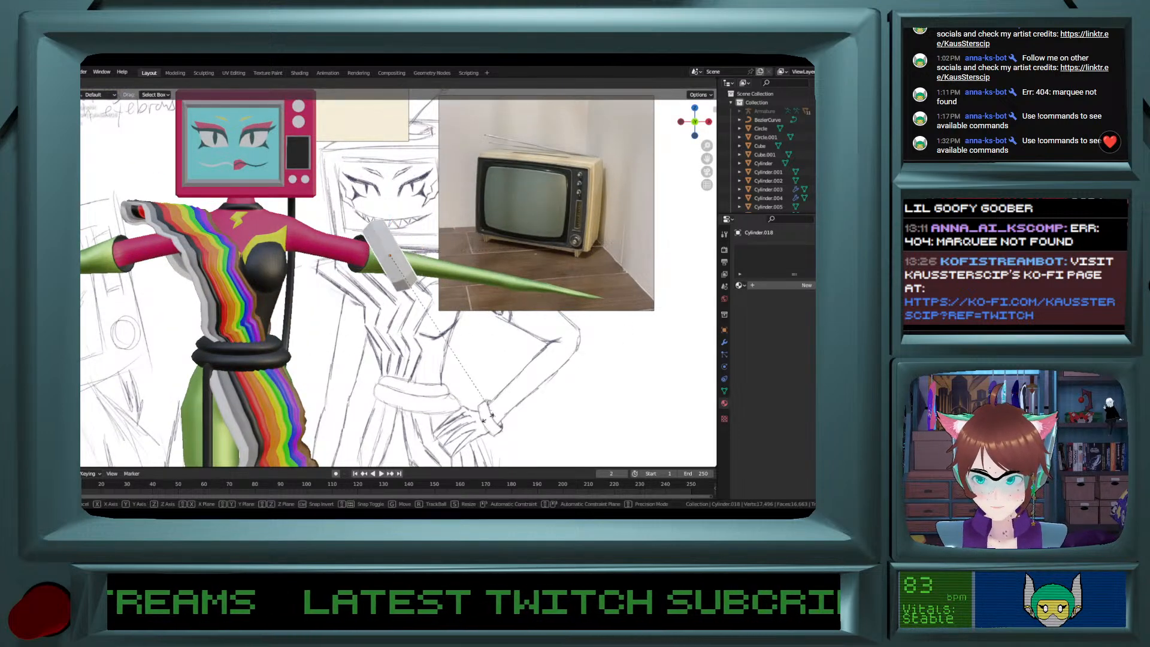
click(390, 357)
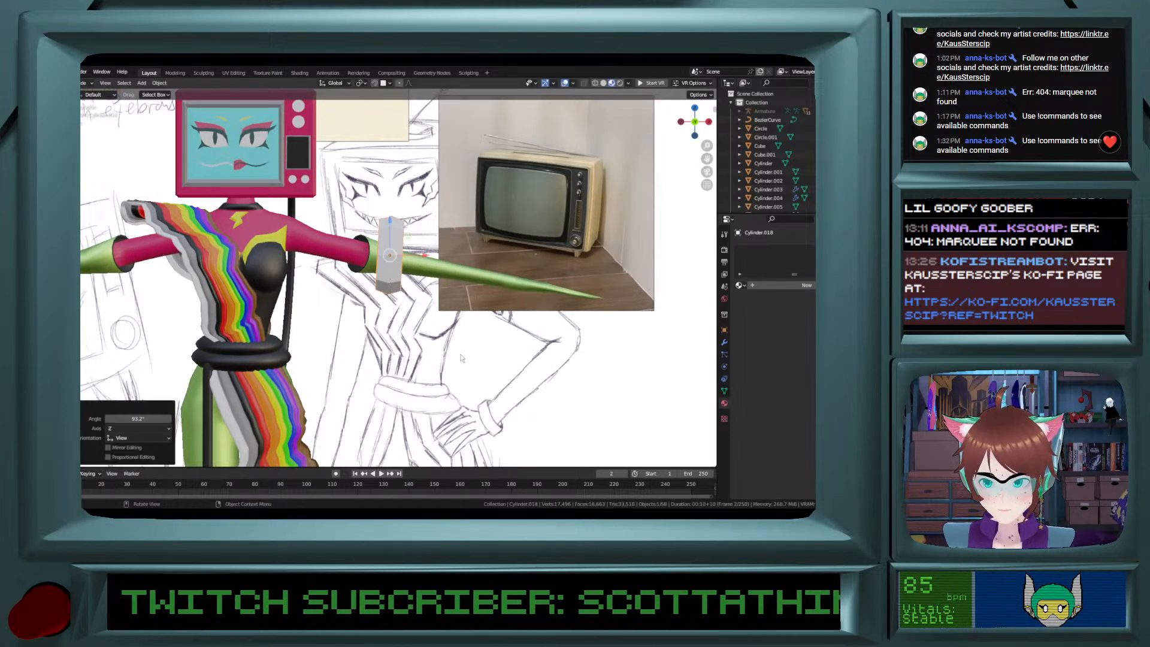
Scale the cylinder to 0.441 and move it about 0.249 m along X and -0.057 m along Z onto the wrist.
key(s)
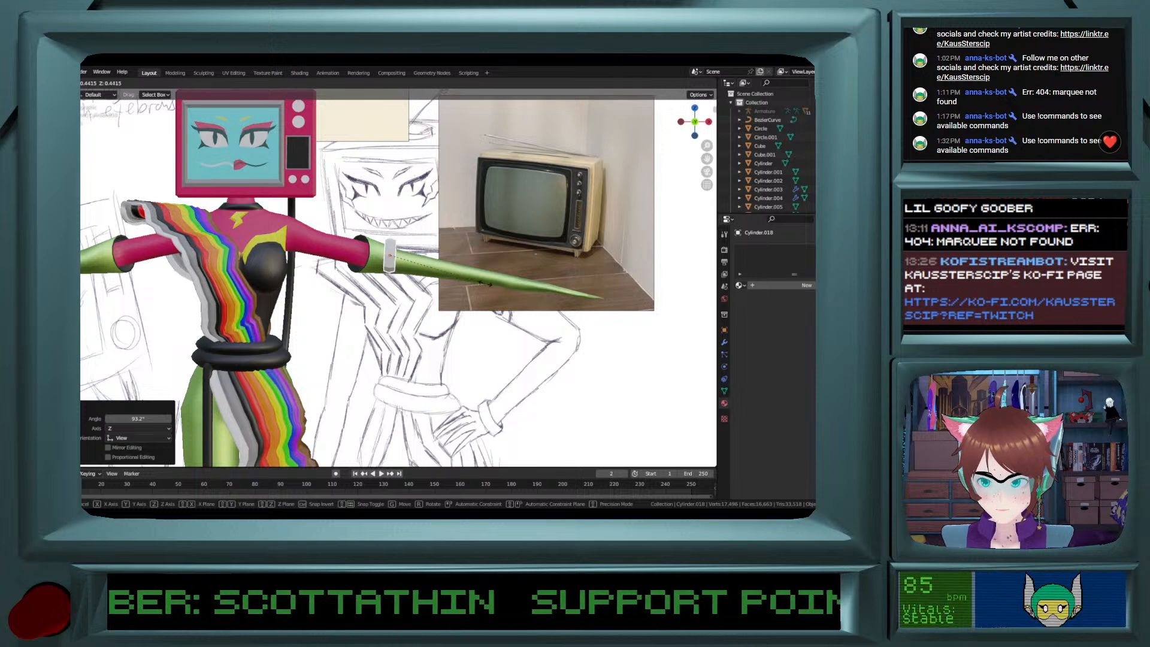
click(404, 256)
key(g)
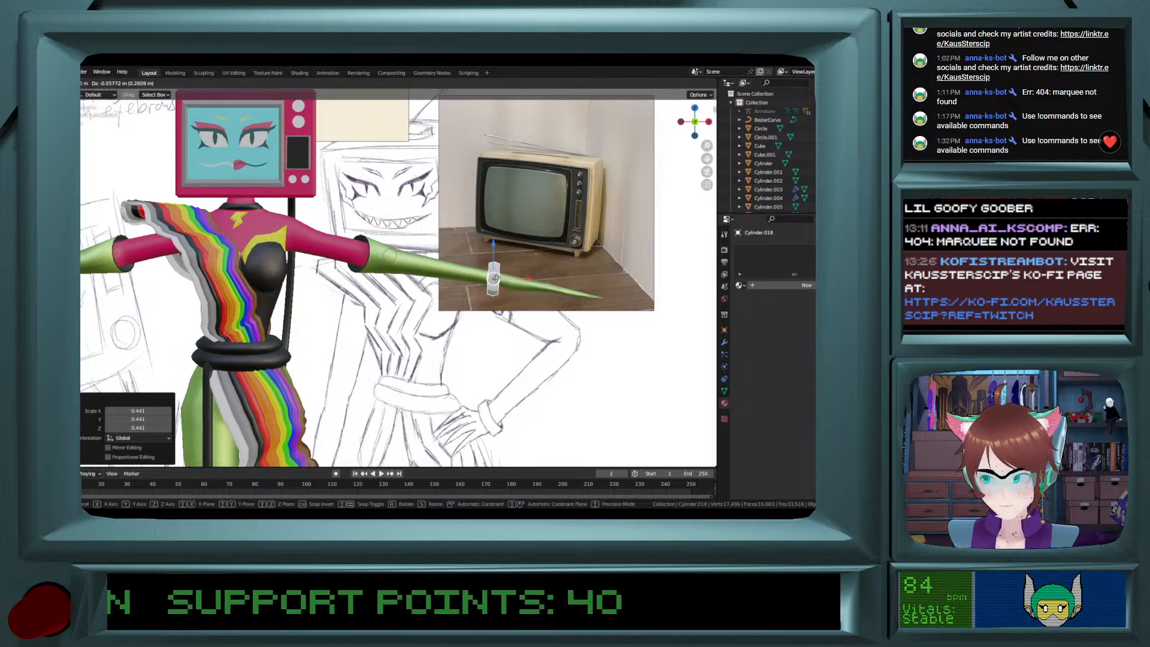
click(492, 276)
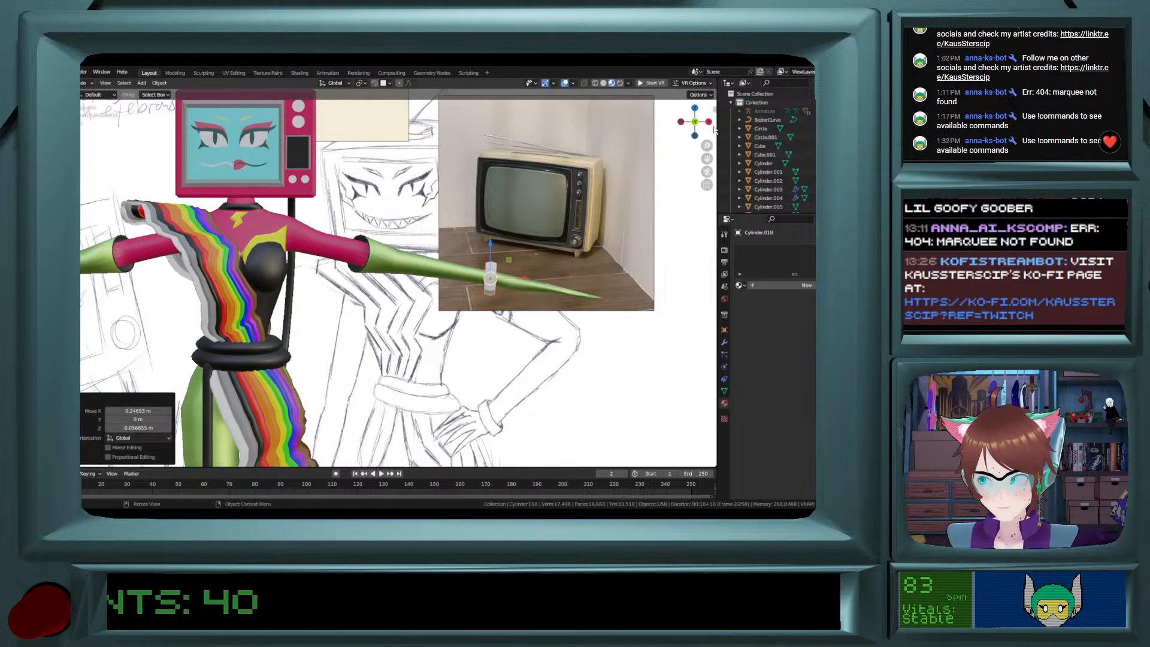
In side view, move the cylinder along Y until it is centred over the hand.
click(709, 123)
ctrl+scroll(360, 248, up, 5)
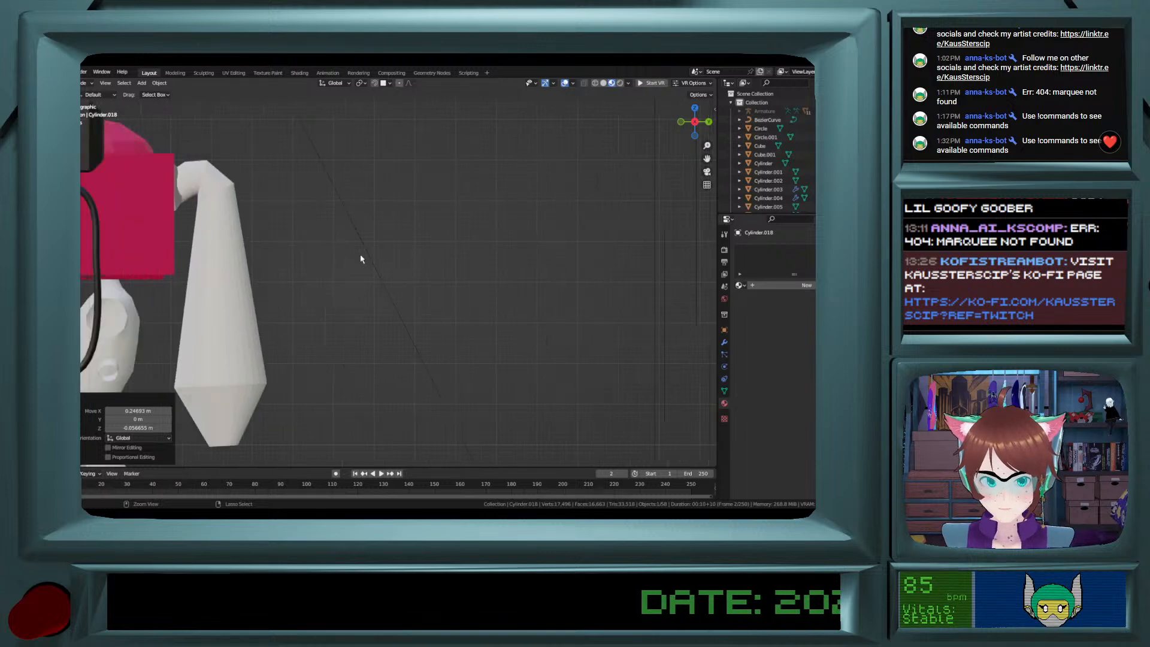
ctrl+scroll(337, 302, up, 3)
scroll(335, 303, up, 5)
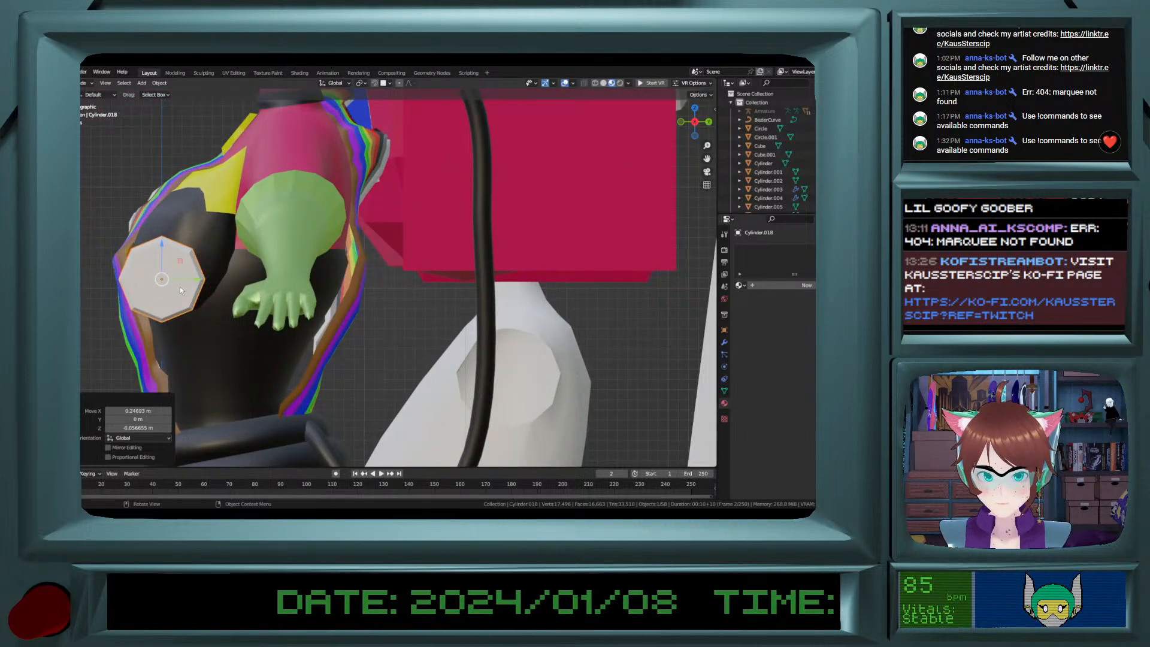
key(g)
key(y)
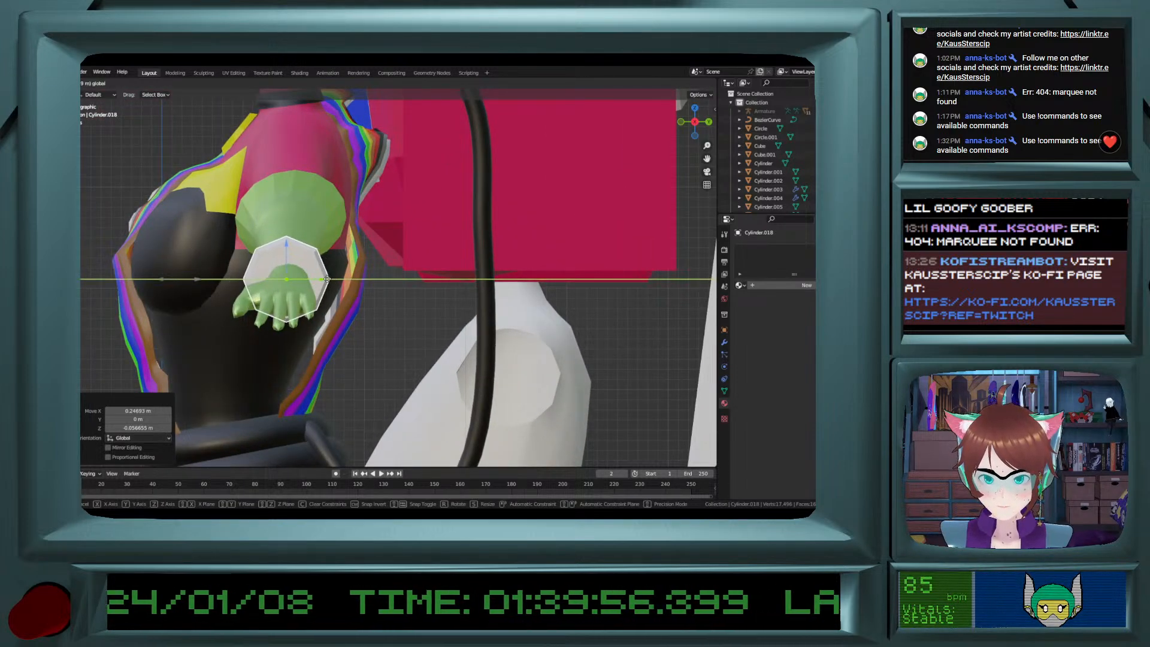
click(326, 279)
Scale the cylinder uniformly to 0.765 to fit the wrist more closely.
key(s)
key(z)
right_click(495, 245)
key(s)
click(501, 244)
In front view, rotate the cylinder 5.77° to match the slope of the forearm.
click(683, 123)
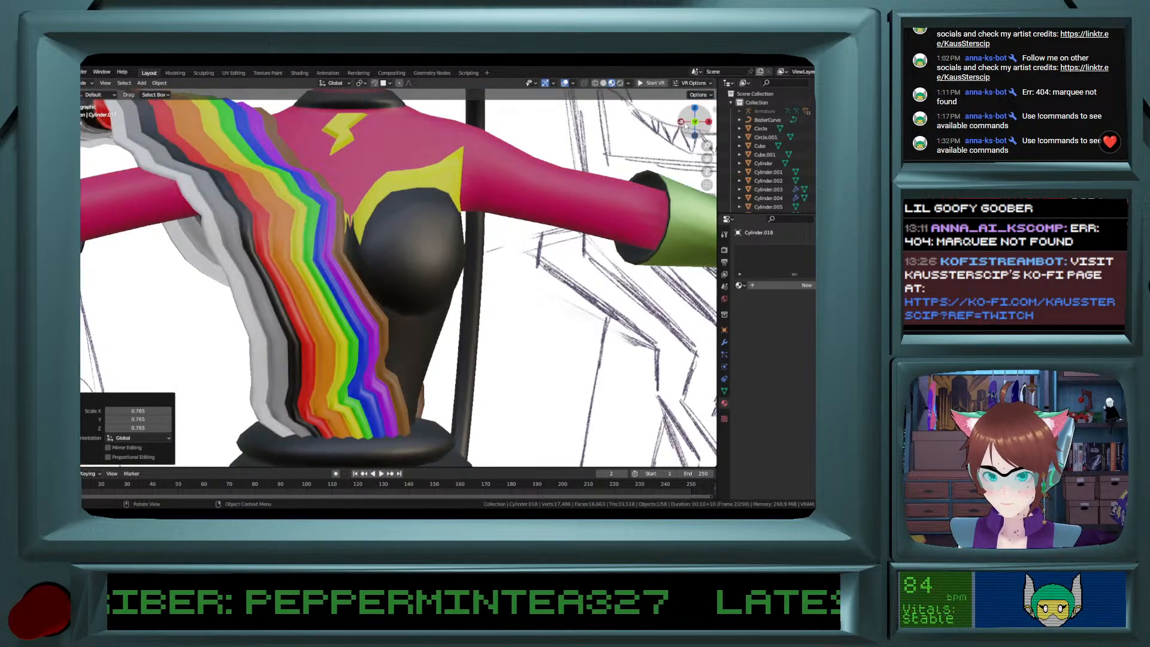
ctrl+scroll(580, 276, up, 20)
ctrl+scroll(579, 277, up, 10)
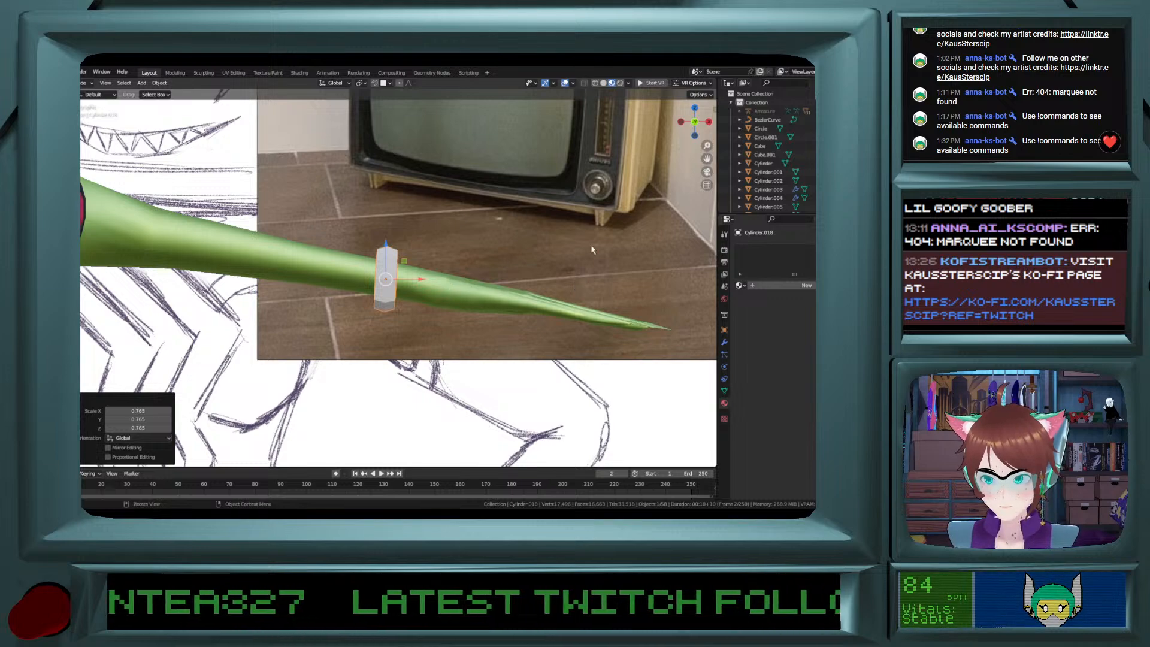
key(r)
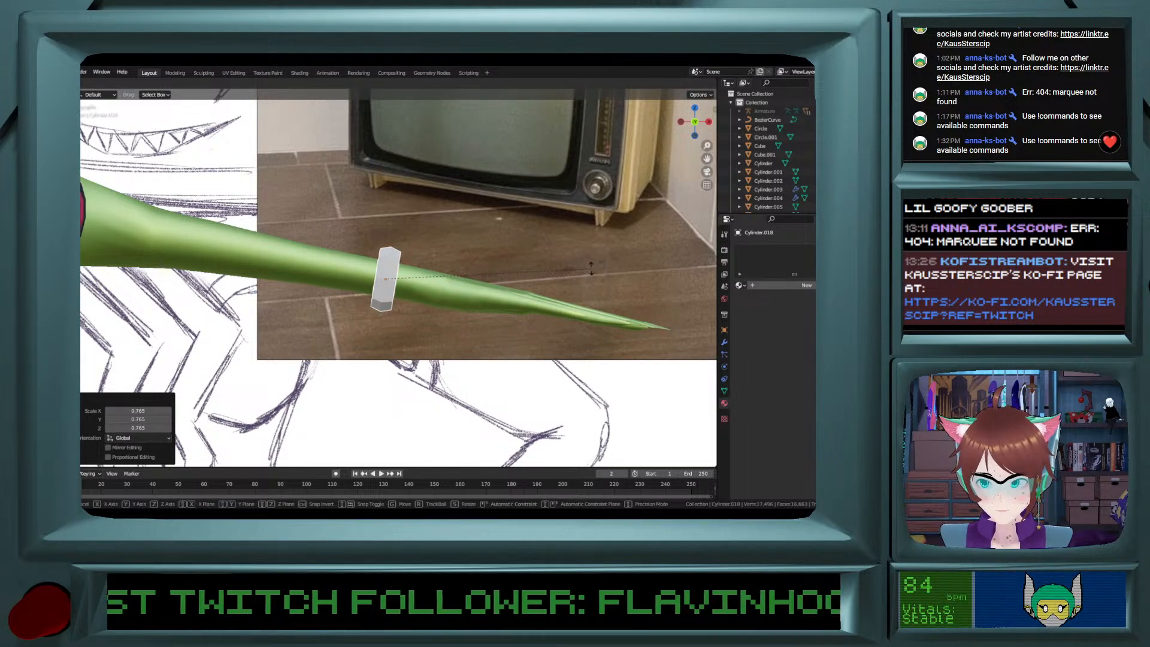
click(591, 268)
Nudge the cylinder about 0.0136 m along X toward the hand and about 0.002 m down along Z.
middle_drag(384, 288, 429, 269)
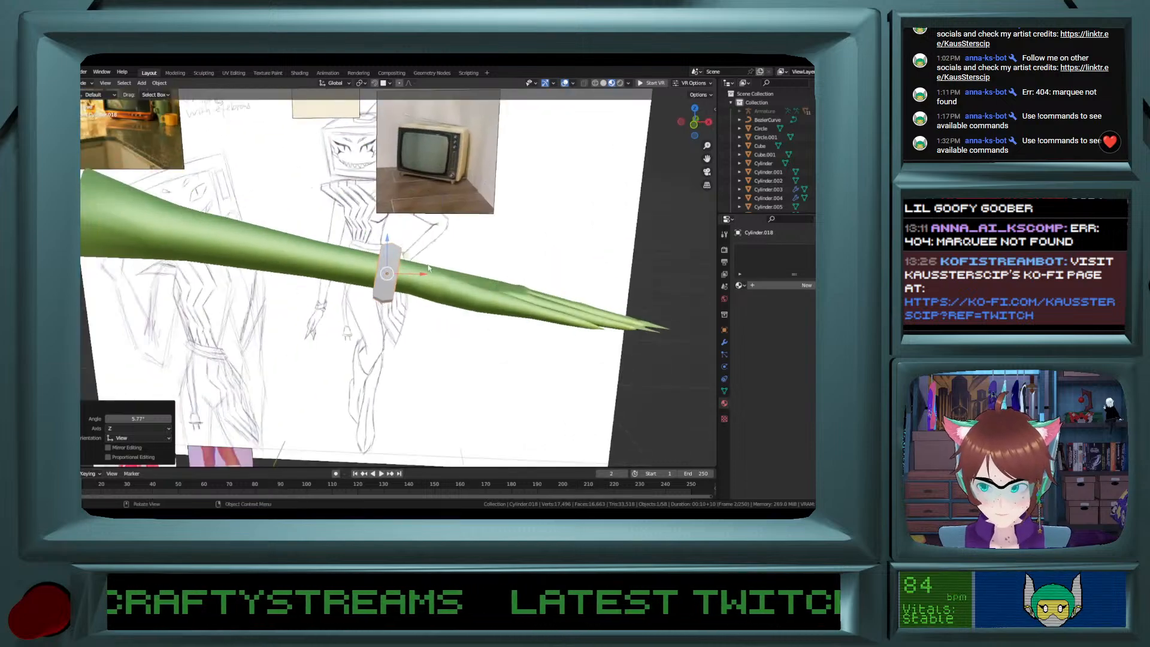
drag(416, 276, 430, 276)
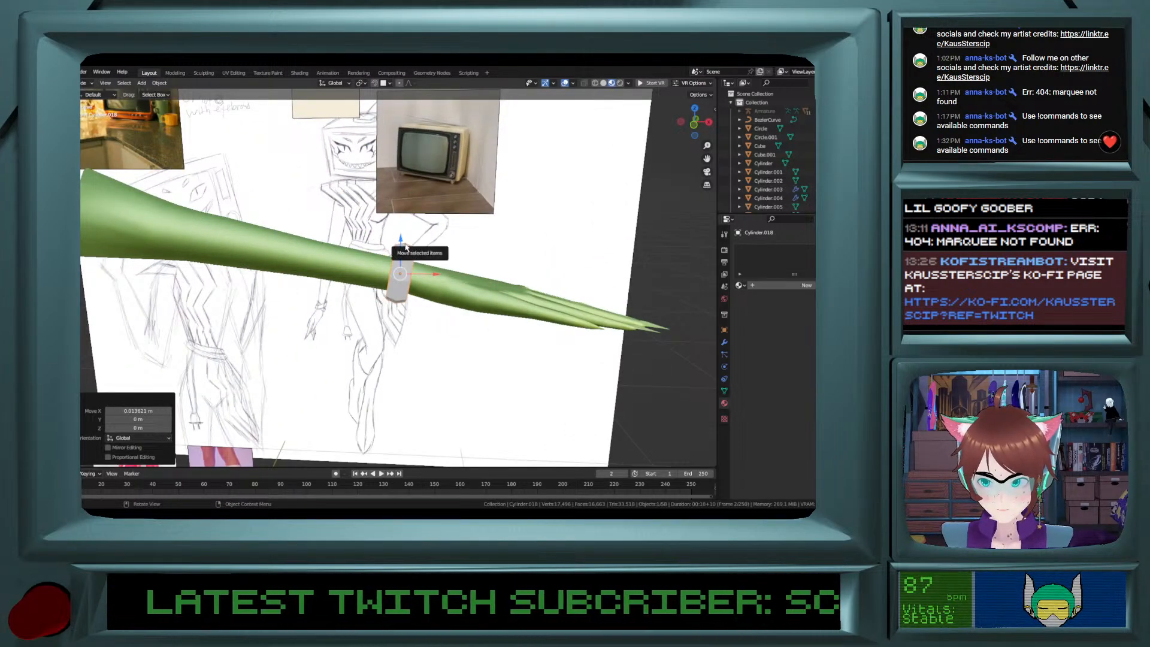
click(694, 126)
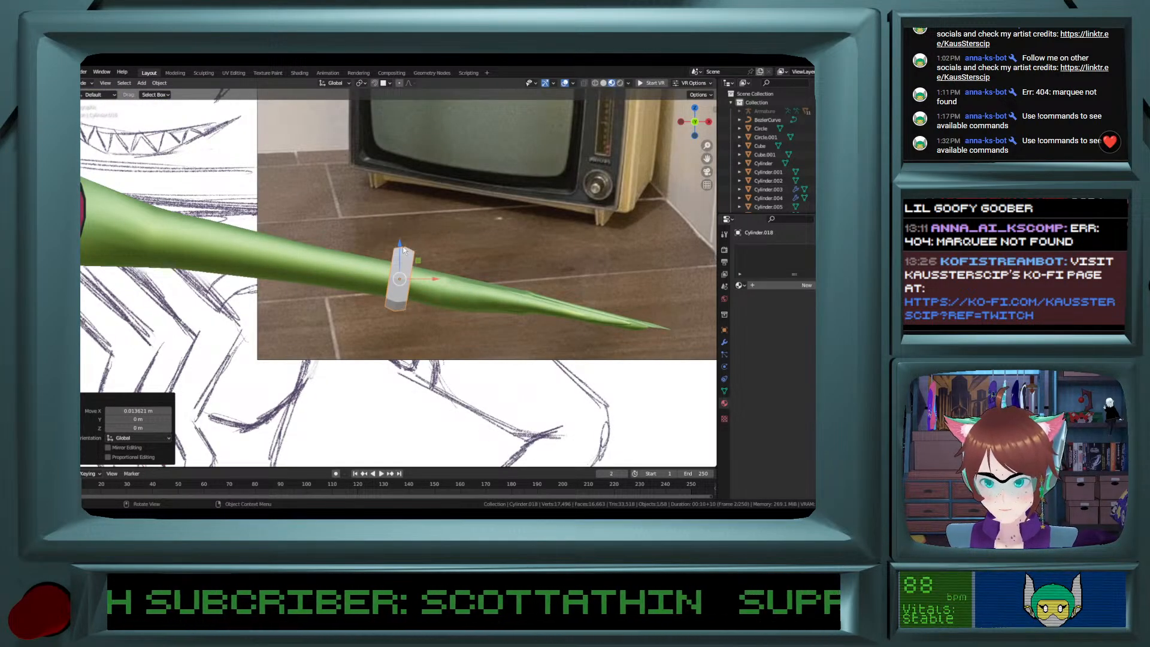
mouse_move(517, 250)
middle_down()
mouse_move(410, 271)
mouse_move(563, 263)
mouse_move(370, 328)
middle_up()
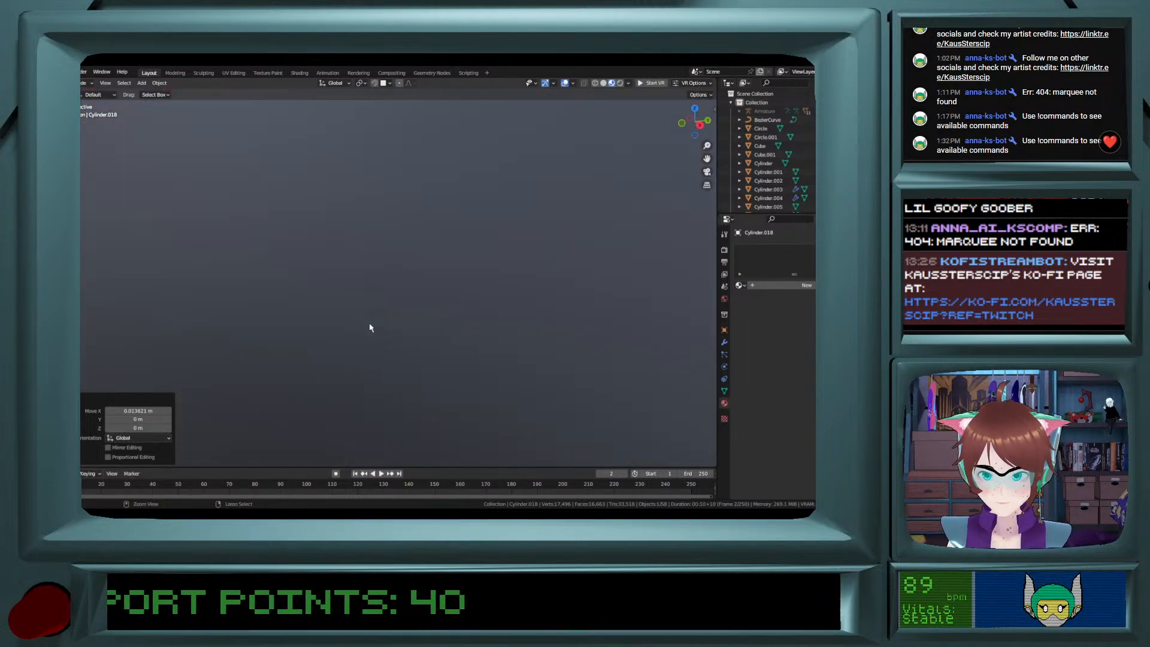
scroll(369, 328, down, 8)
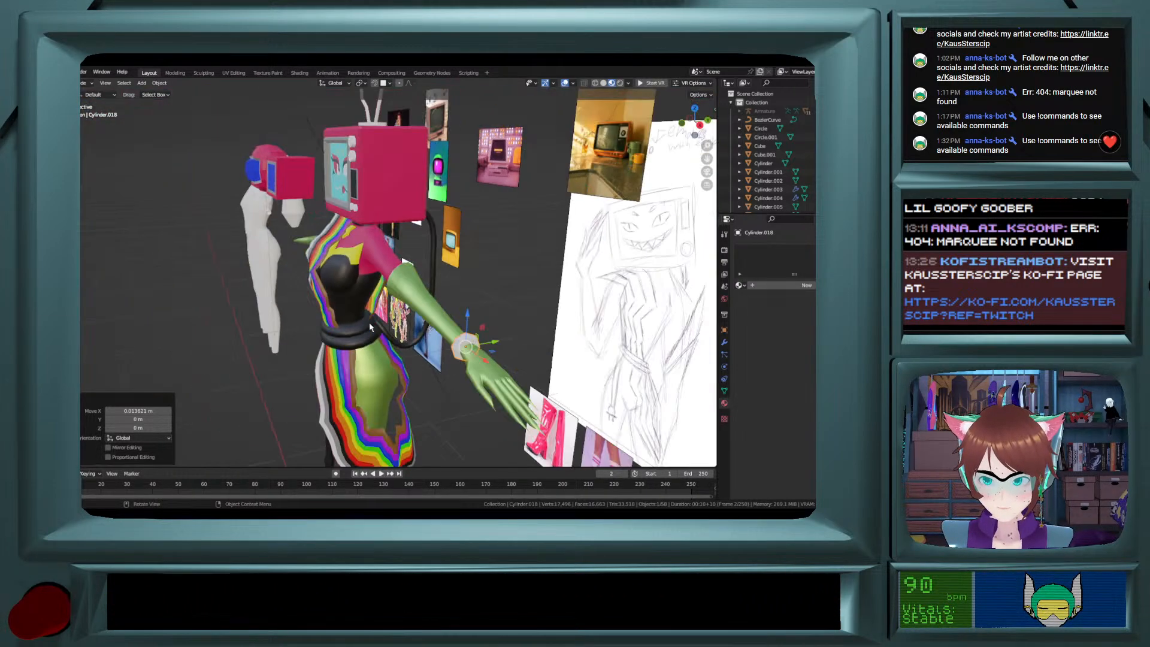
key(Tab)
middle_drag(514, 403, 479, 354)
key(Tab)
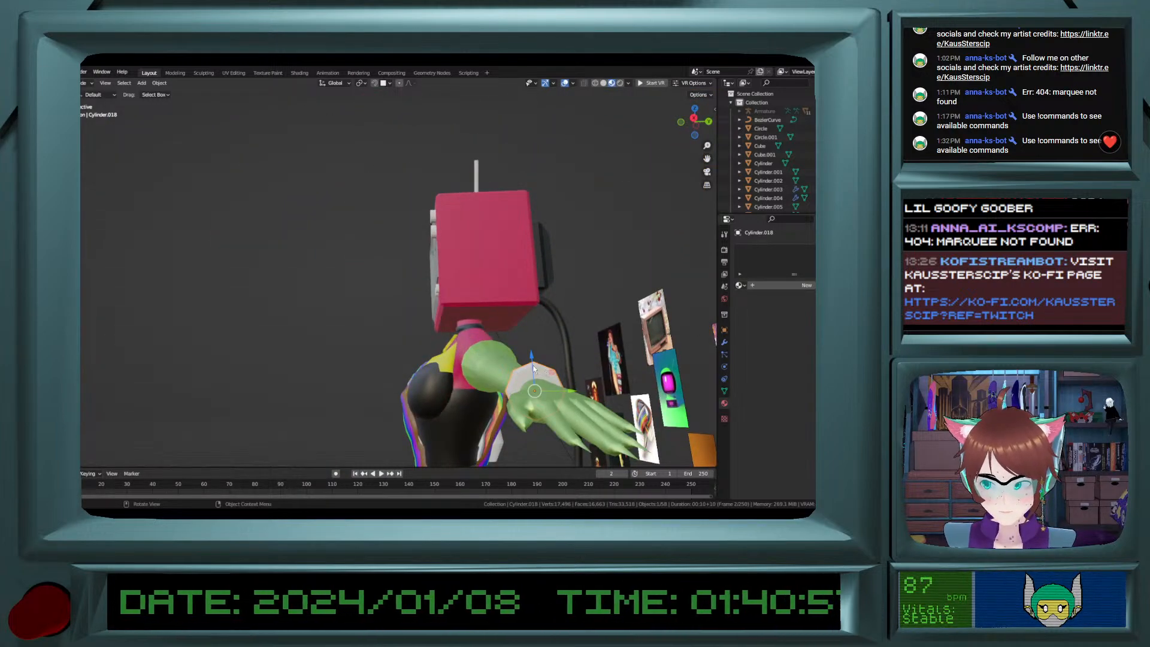
drag(533, 365, 541, 372)
middle_drag(541, 371, 521, 407)
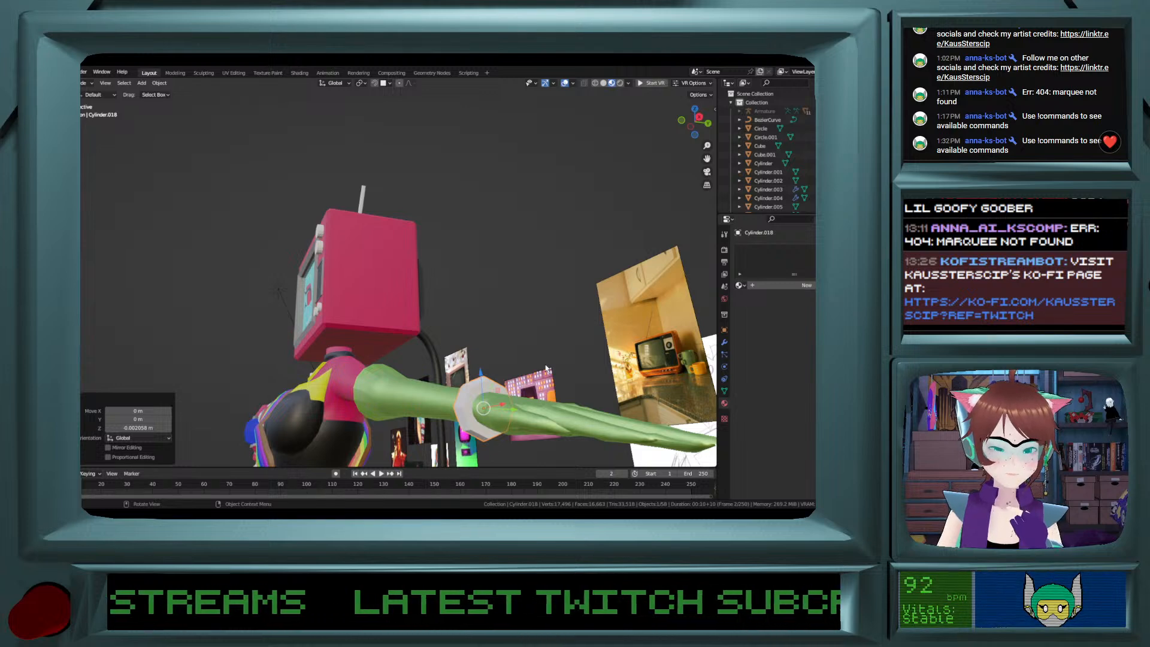
Enter mesh editing on the cylinder and examine its end caps and fit around the wrist from several angles.
key(Tab)
scroll(485, 408, up, 1)
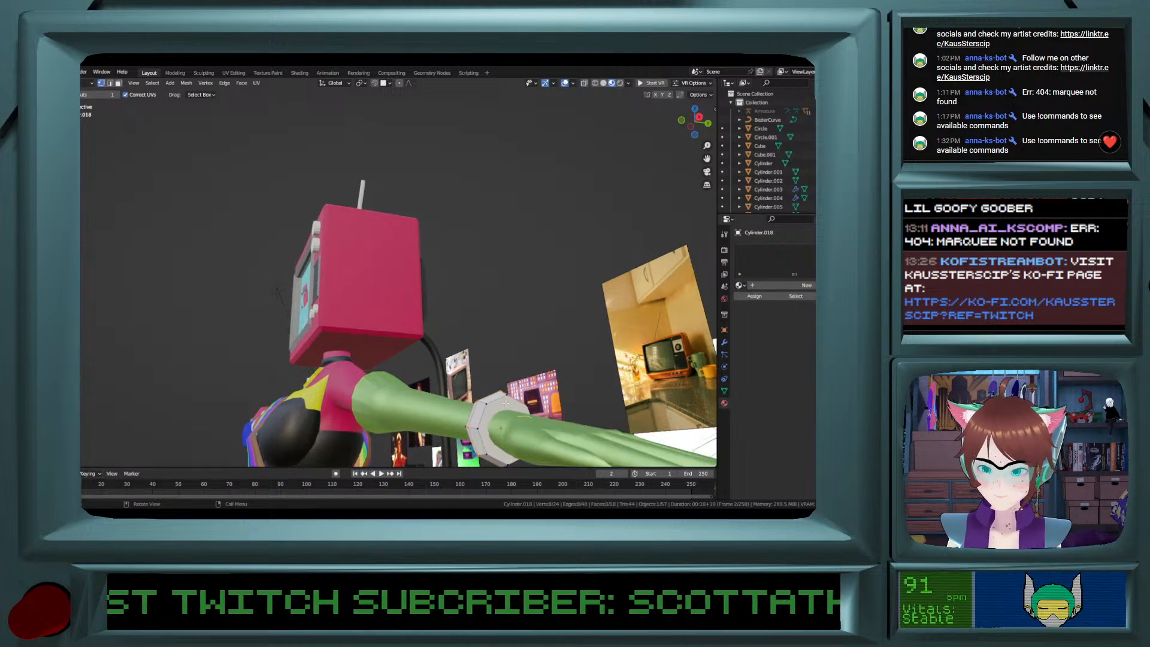
ctrl+scroll(475, 413, up, 1)
shift+scroll(475, 413, down, 3)
scroll(475, 413, up, 1)
shift+middle_drag(475, 414, 475, 391)
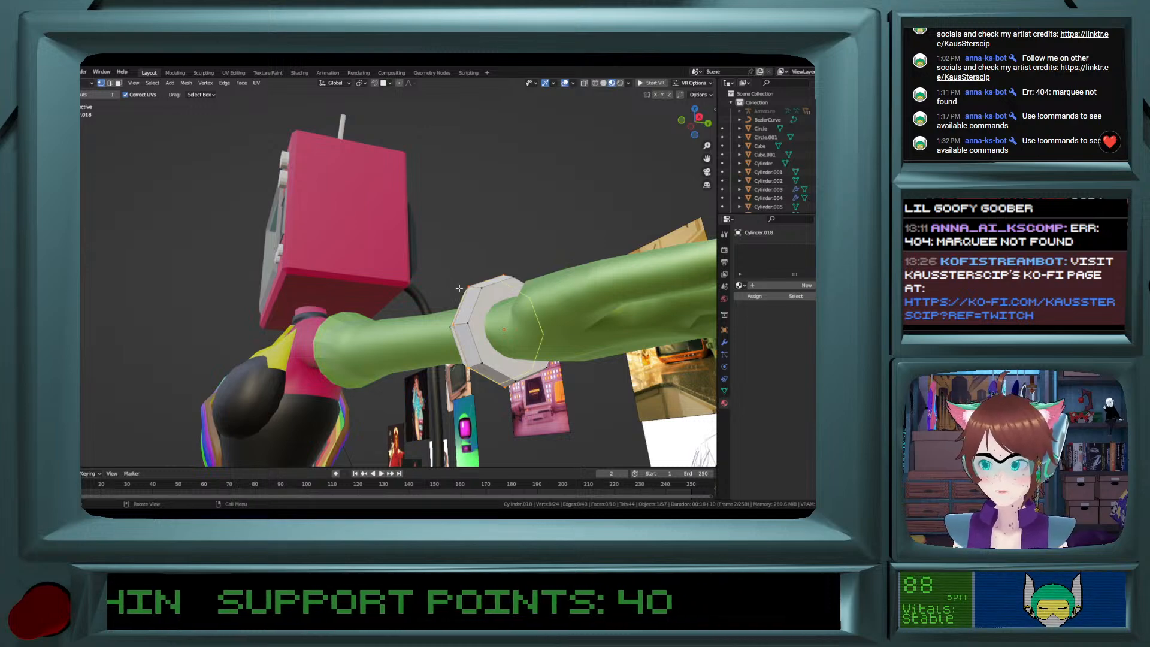
middle_drag(83, 267, 123, 315)
scroll(128, 312, up, 4)
scroll(128, 312, down, 4)
scroll(124, 315, up, 2)
scroll(123, 314, down, 2)
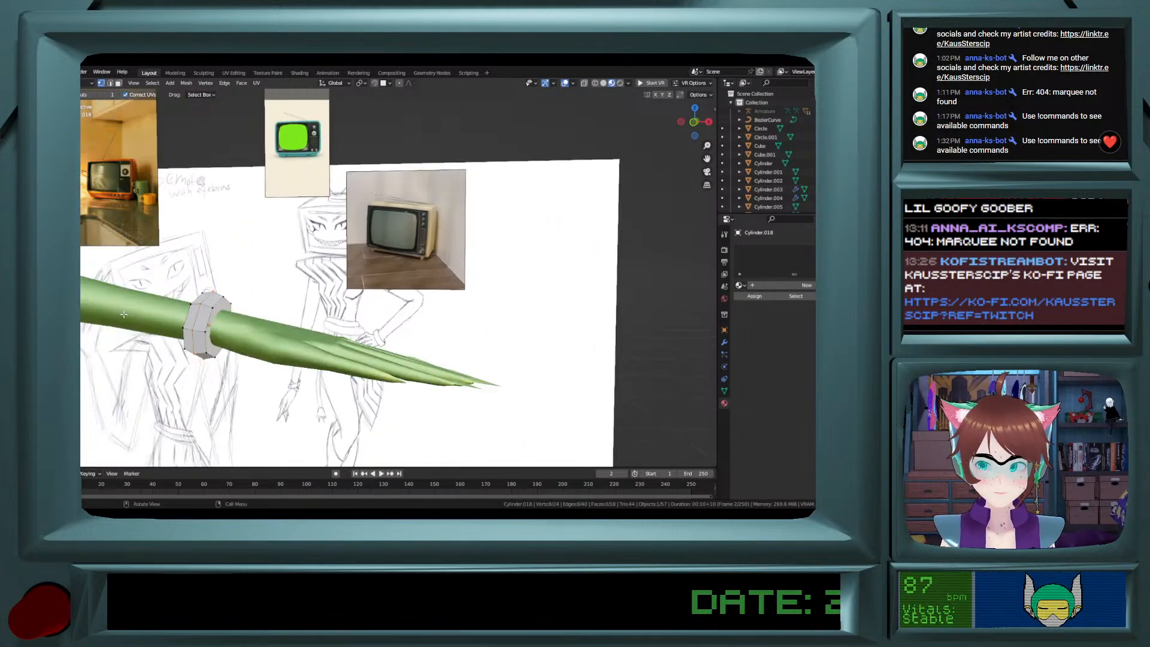
middle_drag(185, 313, 159, 290)
scroll(162, 292, up, 1)
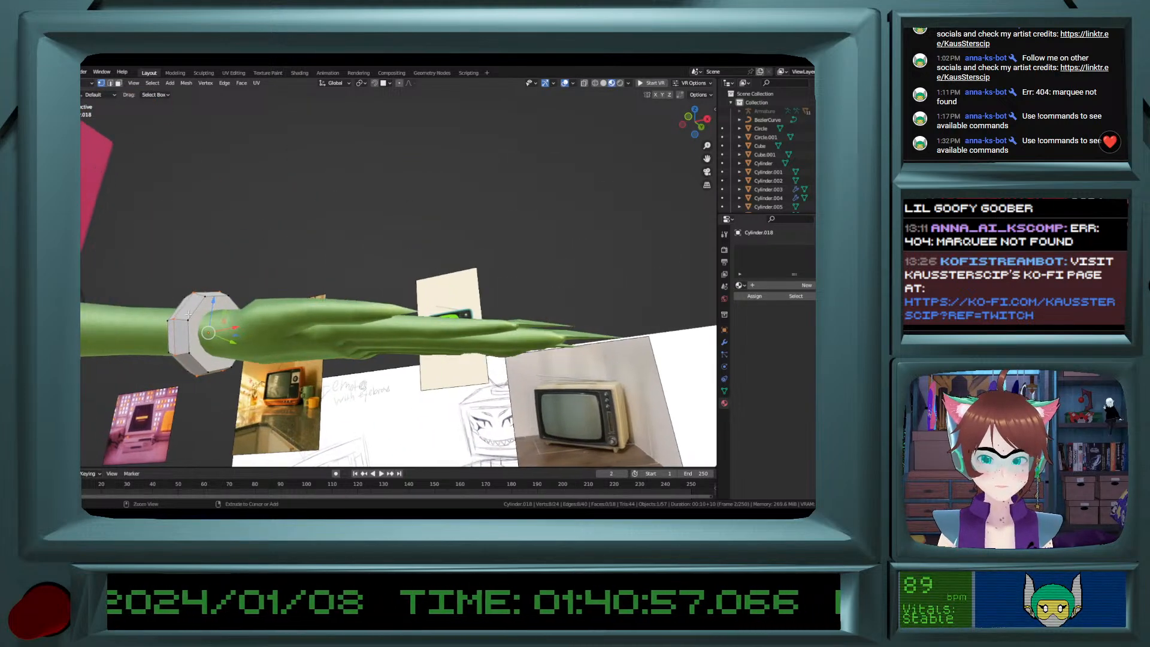
scroll(168, 298, up, 3)
middle_drag(163, 299, 153, 277)
click(31, 302)
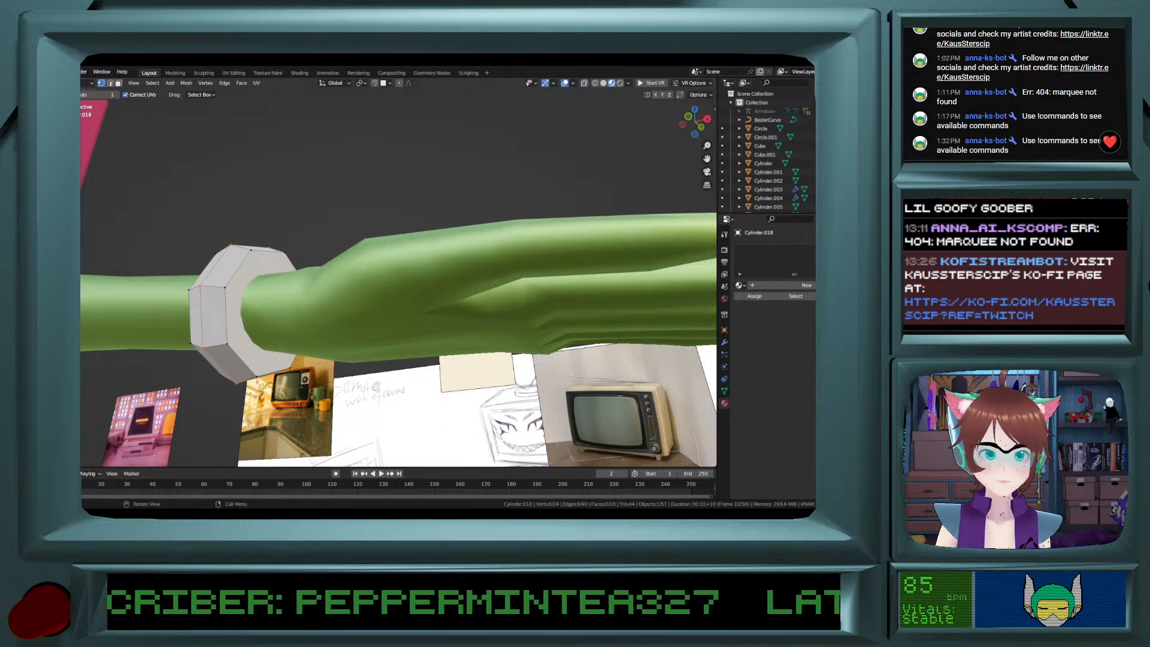
click(40, 275)
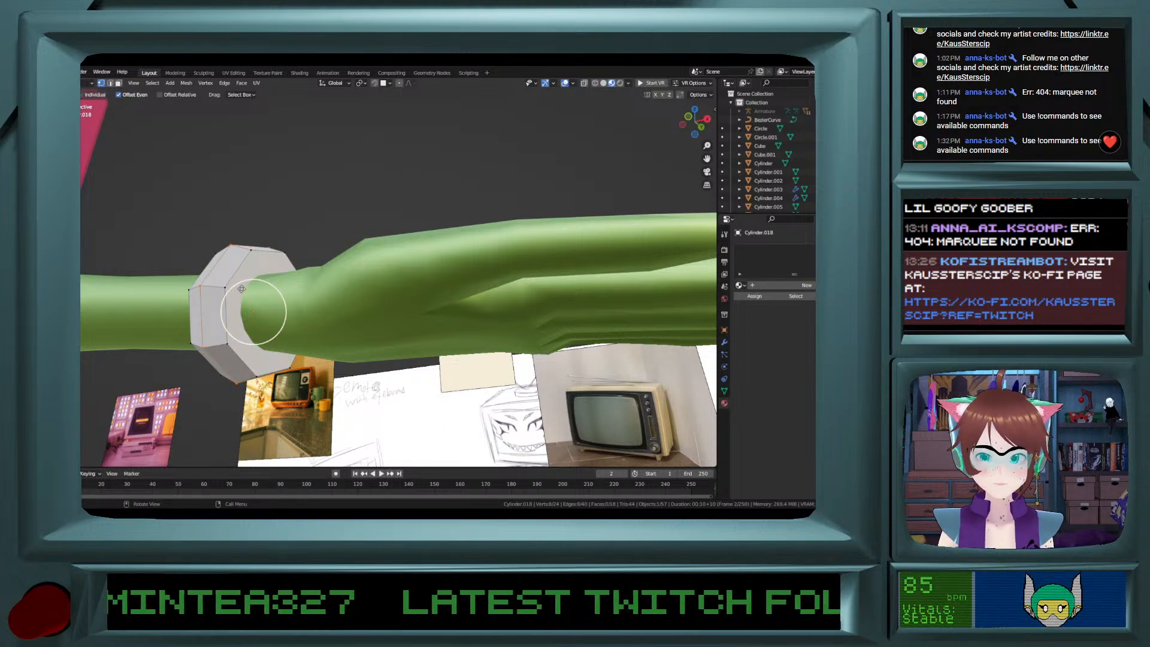
click(36, 153)
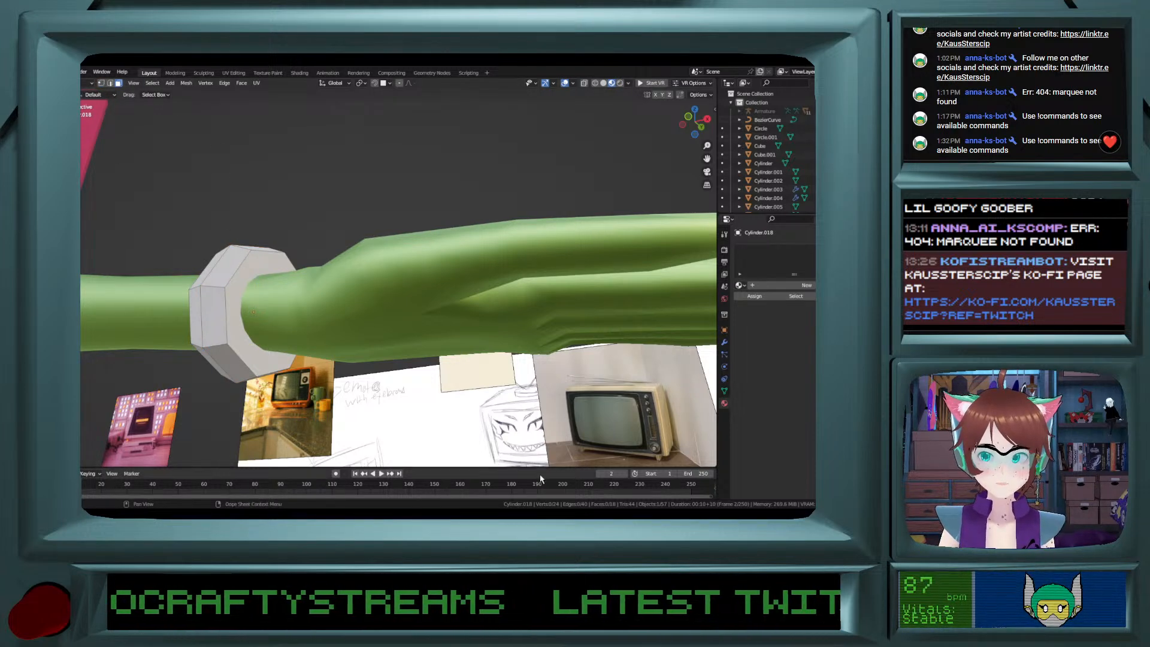
Delete the two end cap faces of the cylinder, leaving an open band around the wrist.
click(248, 320)
middle_drag(249, 320, 354, 311)
shift+click(198, 293)
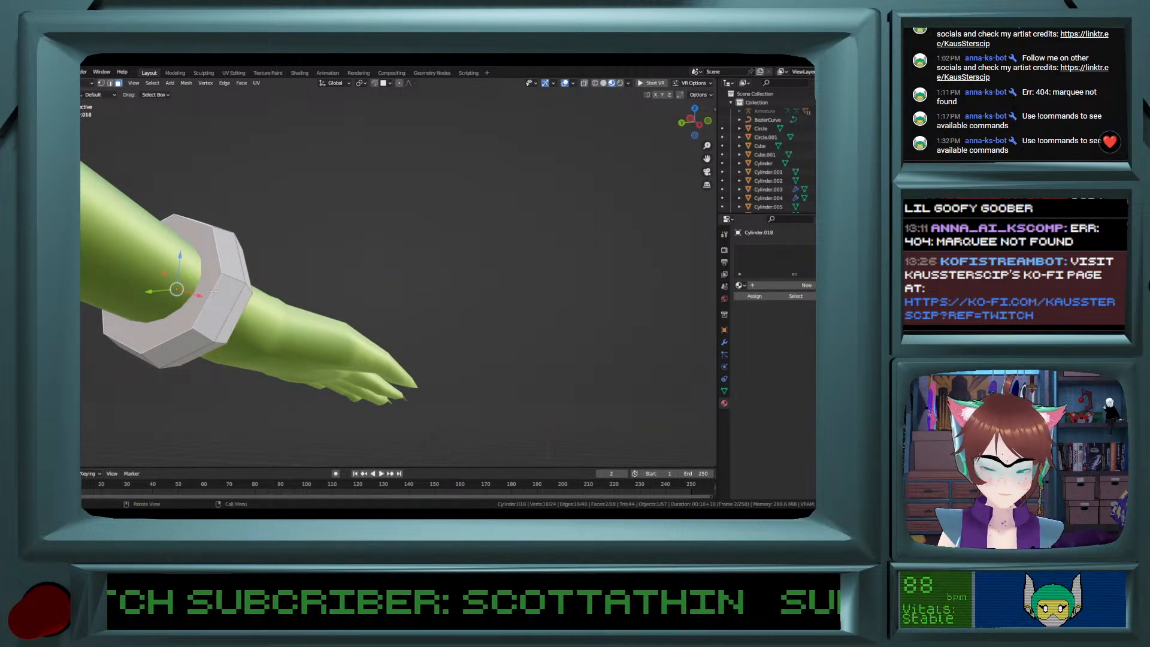
key(x)
click(207, 308)
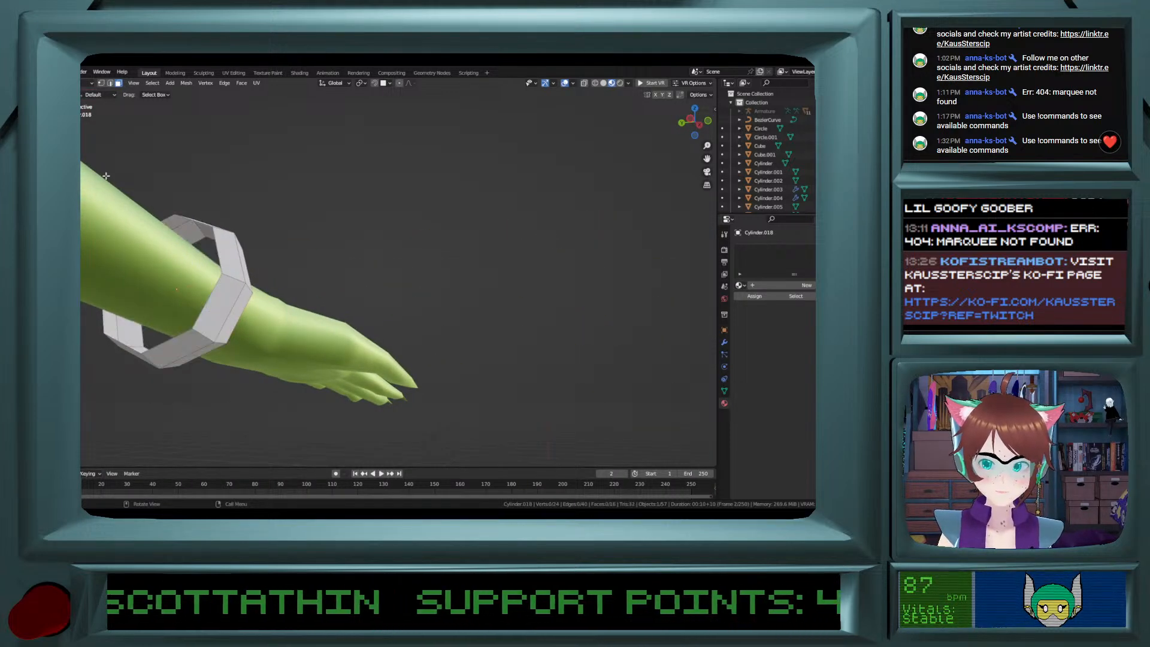
Extrude both open edge loops of the band and scale them inward to 0.778 to form its rims.
alt+click(216, 247)
middle_drag(356, 247, 265, 262)
alt+shift+click(268, 255)
key(e)
key(s)
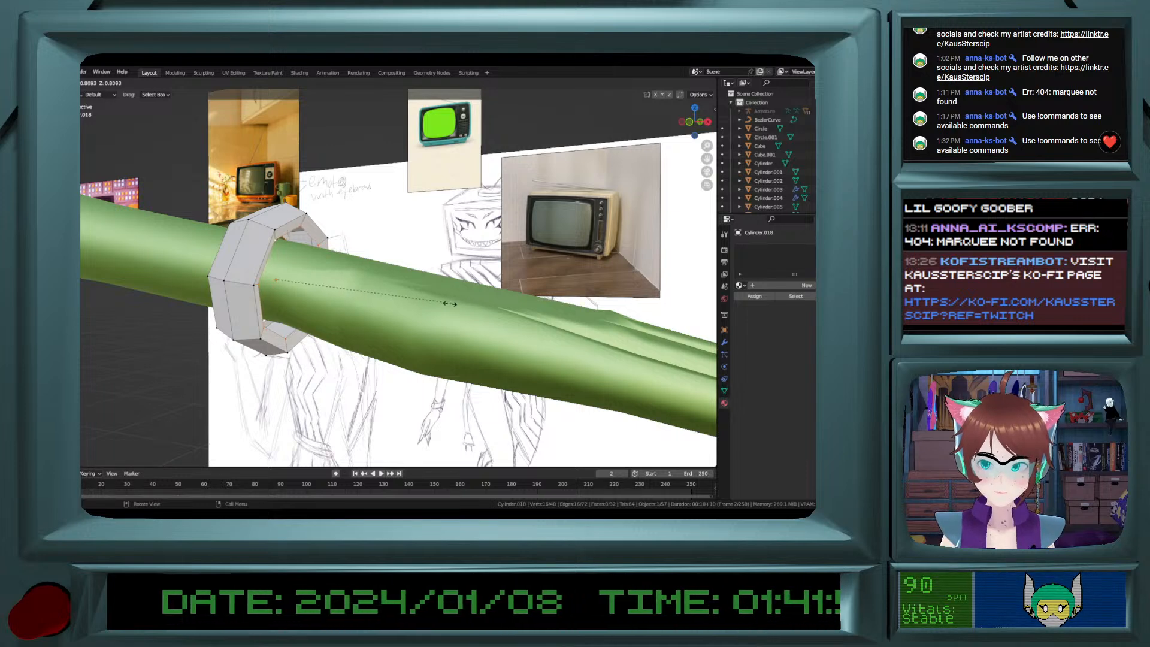
click(444, 304)
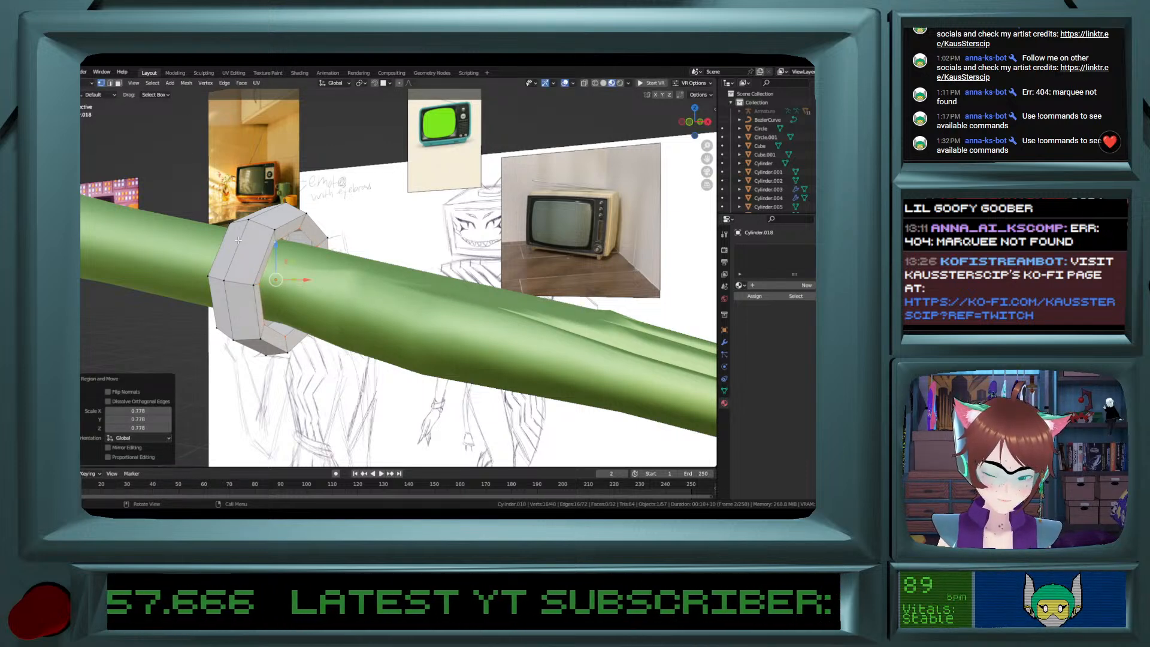
Try to close the gap between the band's two inner edge loops with Grid Fill and with Fill.
key(ctrl+f)
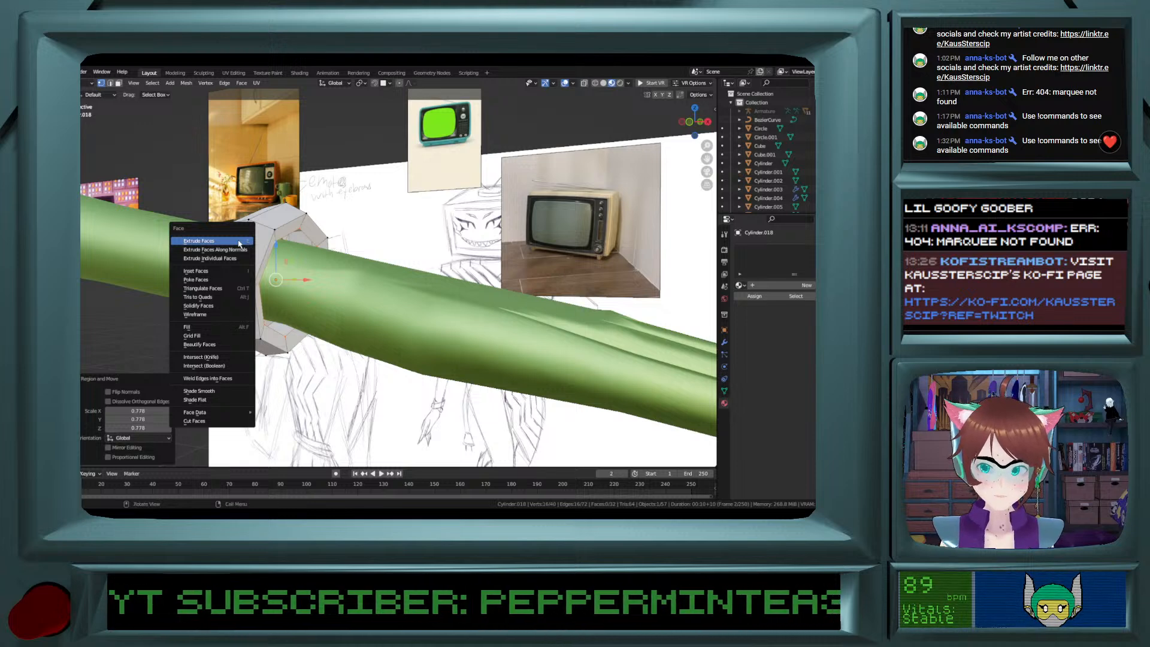
click(225, 334)
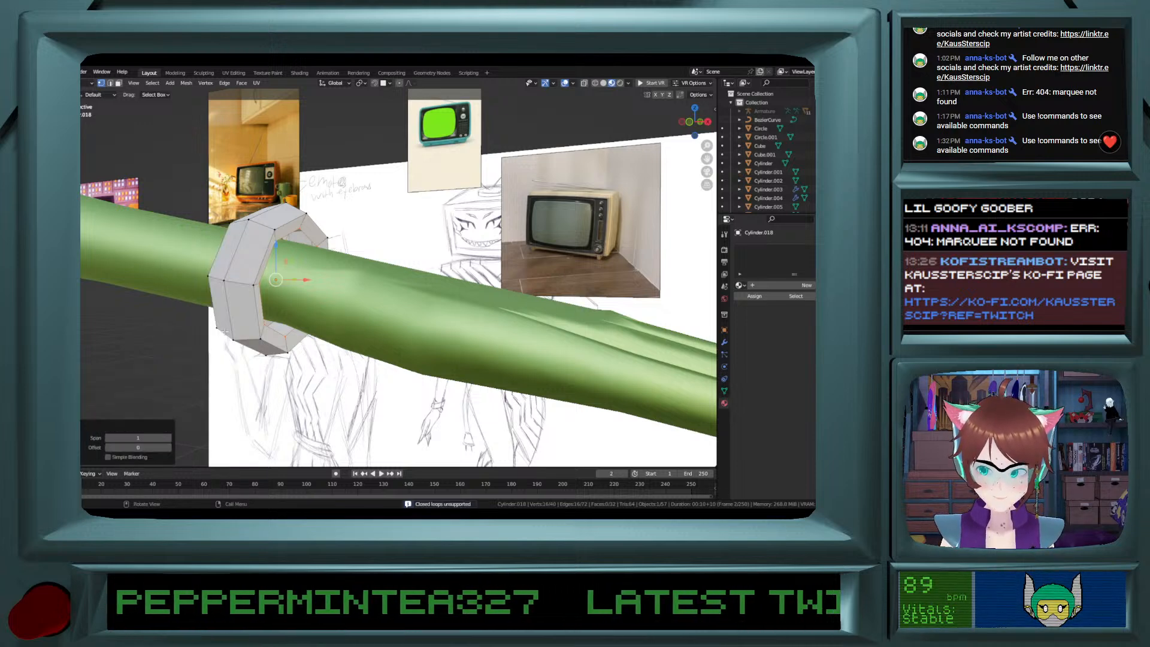
key(ctrl+f)
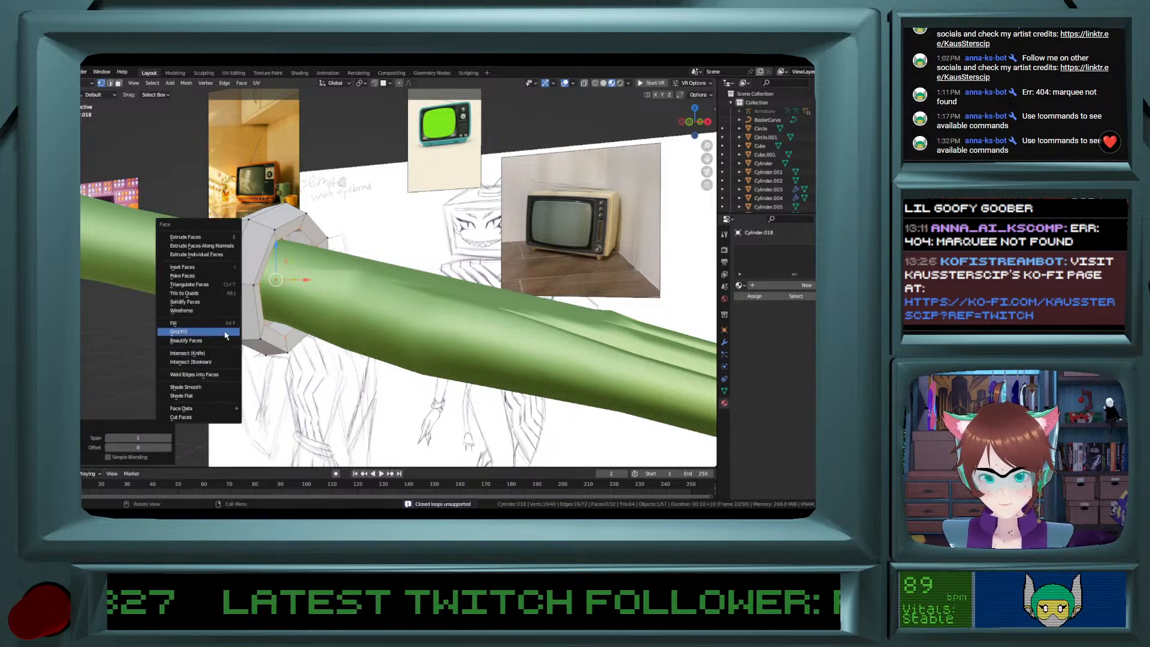
click(225, 321)
middle_drag(232, 300, 172, 282)
key(ctrl+f)
key(Escape)
Inspect the filled faces inside the bracelet from several angles and undo the fill.
middle_drag(206, 189, 232, 202)
shift+middle_drag(233, 407, 251, 222)
middle_drag(180, 257, 152, 260)
shift+middle_drag(48, 326, 90, 326)
ctrl+middle_drag(90, 326, 91, 308)
ctrl+scroll(91, 308, down, 1)
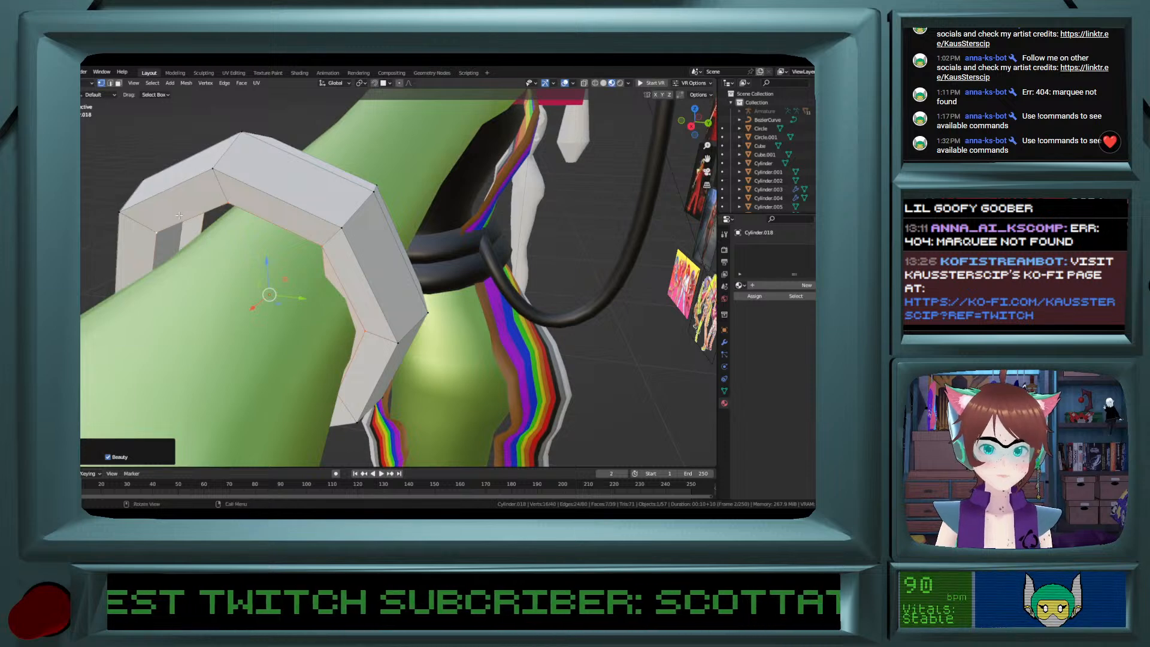
click(157, 233)
mouse_move(157, 233)
middle_down()
mouse_move(176, 304)
mouse_move(158, 304)
mouse_move(187, 279)
mouse_move(225, 290)
middle_up()
click(148, 305)
key(ctrl+z)
key(ctrl+z)
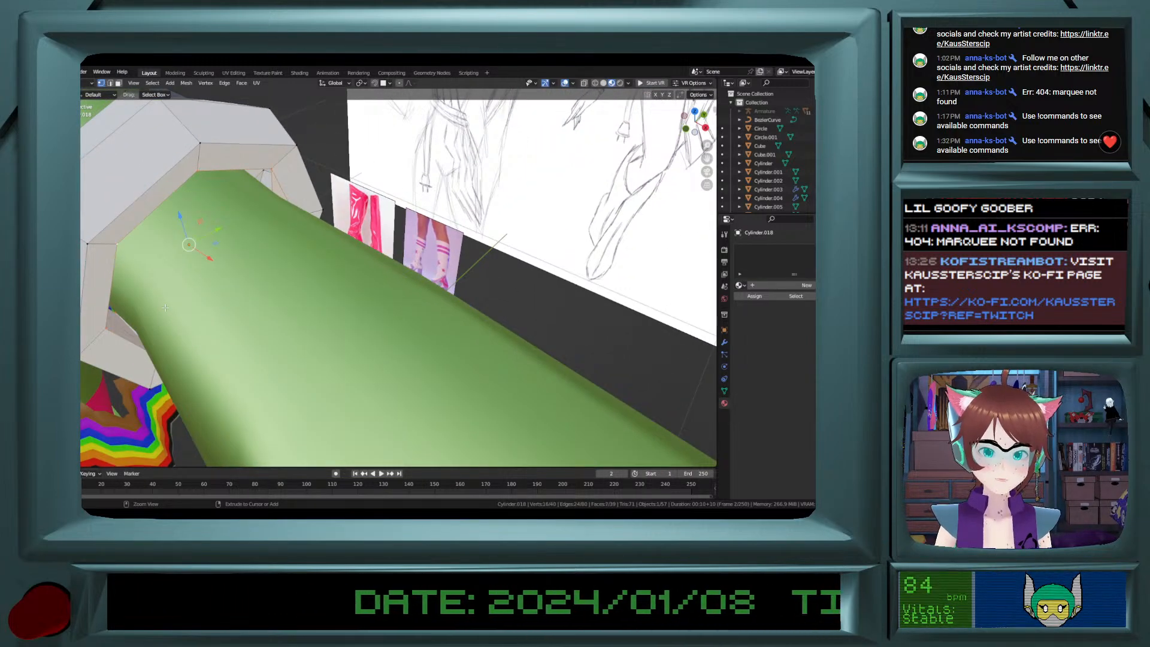
Create one face between the two inner rims, fill the rest of the bracelet's inner gap, and return to Object Mode.
mouse_move(140, 306)
middle_down()
mouse_move(127, 309)
mouse_move(134, 269)
mouse_move(164, 287)
middle_up()
click(123, 315)
shift+click(133, 294)
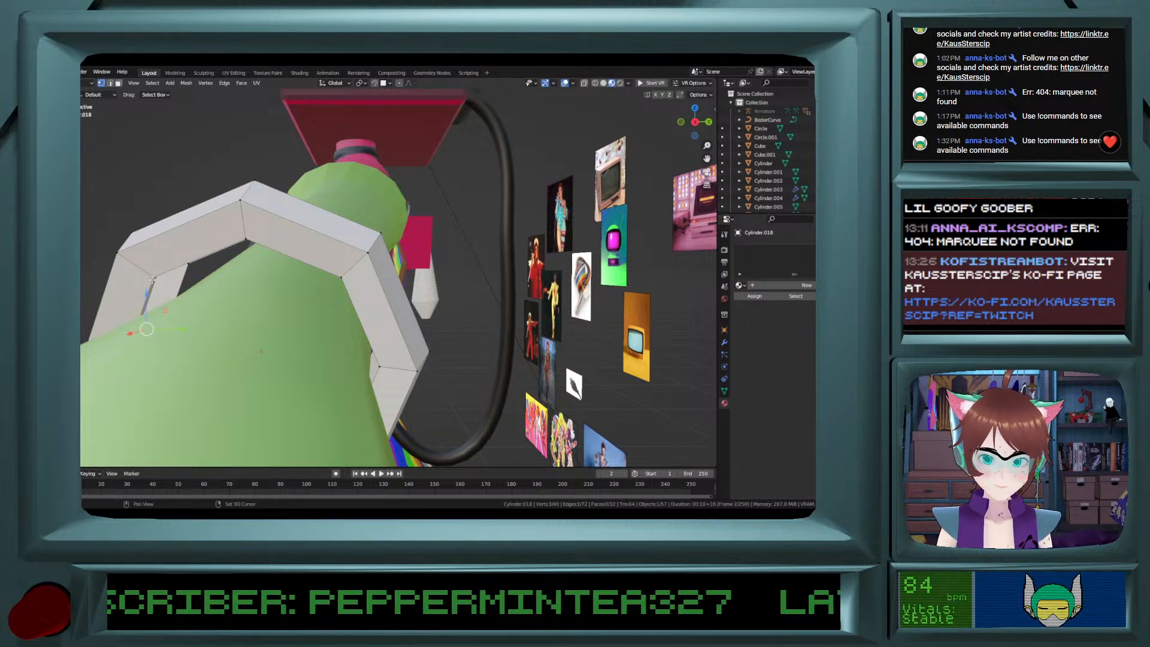
key(f)
alt+shift+click(196, 259)
middle_drag(224, 264, 150, 120)
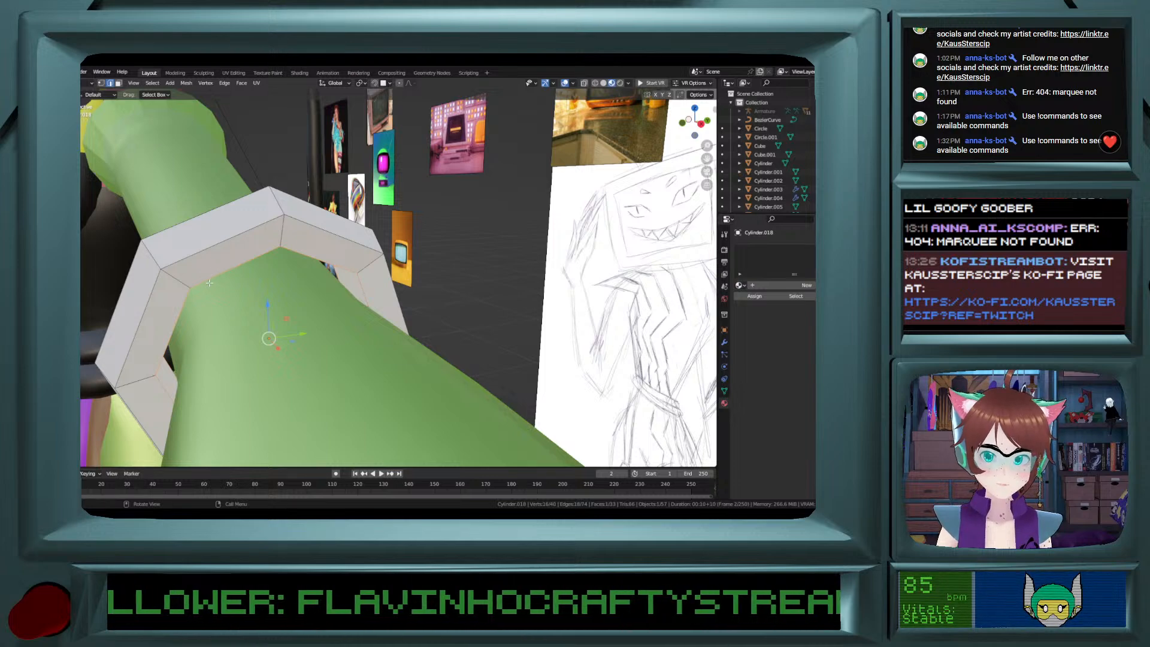
mouse_move(216, 272)
middle_down()
mouse_move(242, 342)
mouse_move(340, 262)
mouse_move(410, 239)
mouse_move(381, 290)
mouse_move(371, 251)
middle_up()
key(ctrl+f)
click(226, 305)
key(Tab)
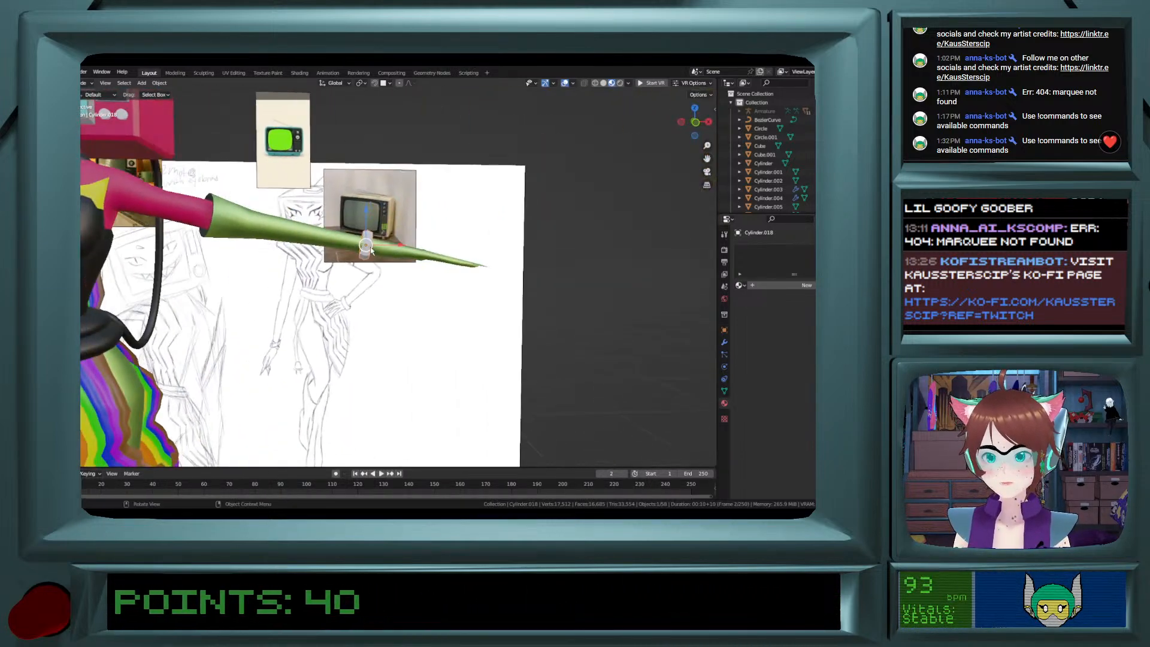
In the front view, paste a copy of the bracelet and mirror it on the global X axis.
click(695, 122)
ctrl+scroll(398, 277, down, 6)
ctrl+scroll(397, 277, up, 3)
ctrl+scroll(266, 308, down, 9)
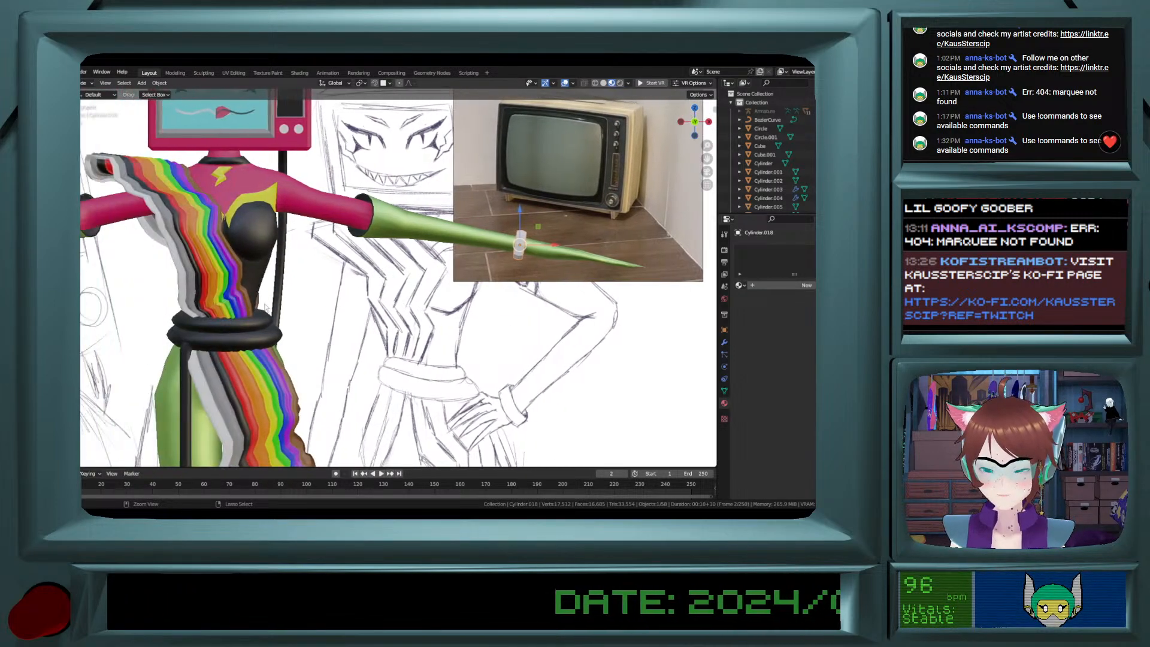
scroll(305, 298, up, 2)
scroll(305, 298, down, 3)
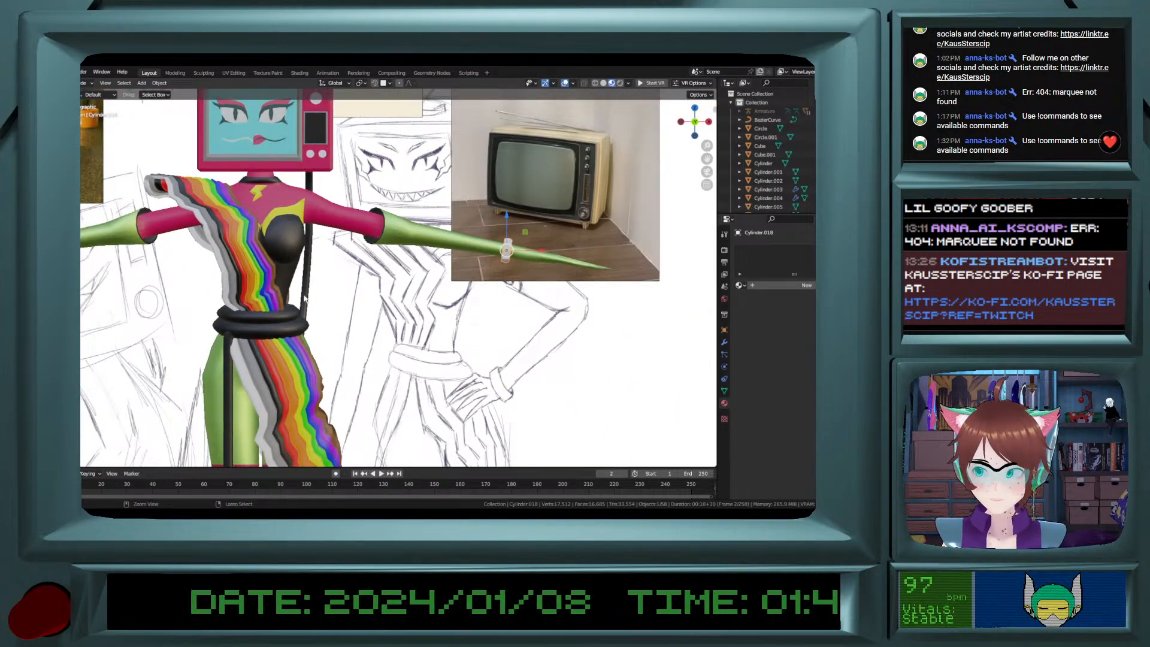
key(ctrl+v)
click(159, 82)
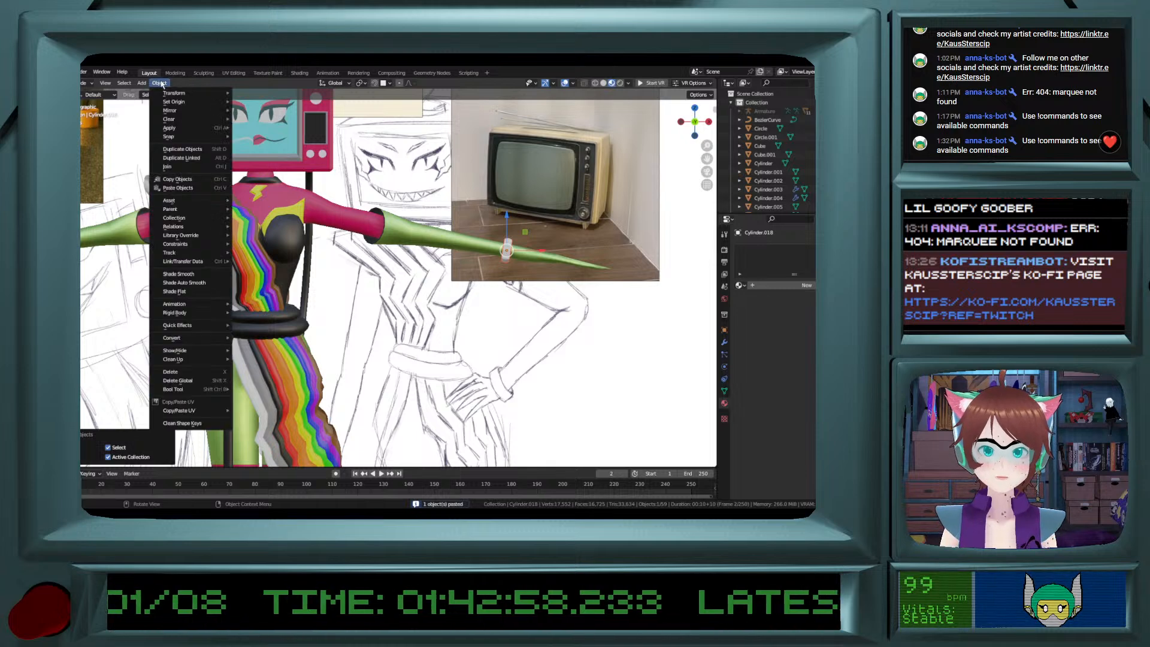
mouse_move(180, 110)
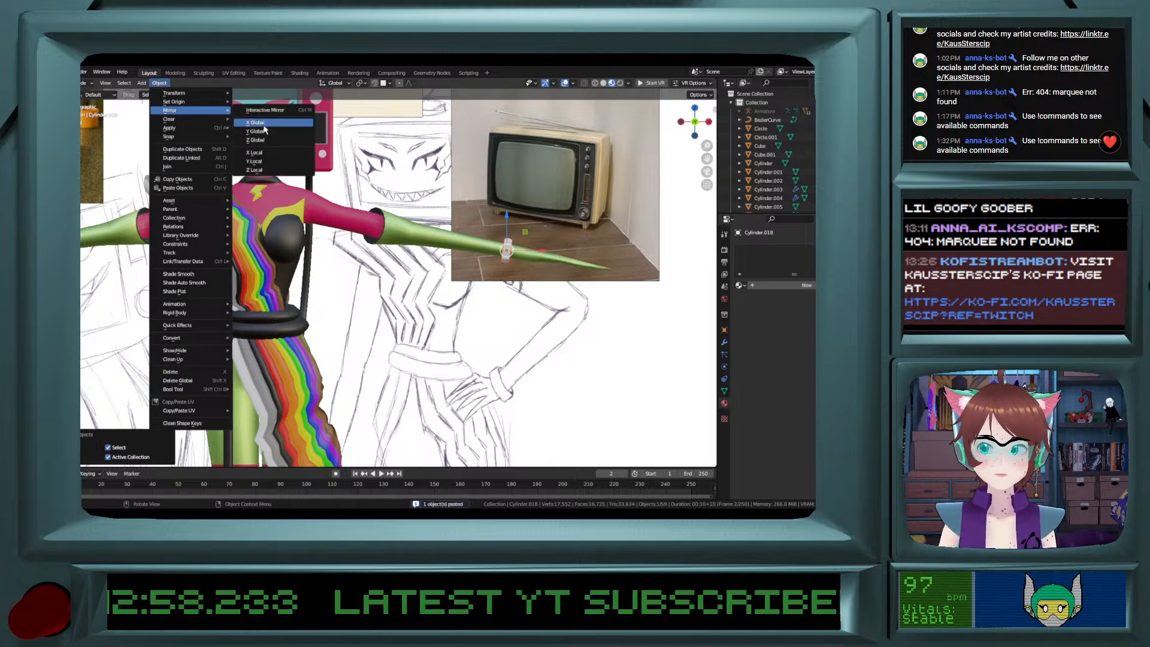
click(256, 123)
ctrl+scroll(555, 254, down, 5)
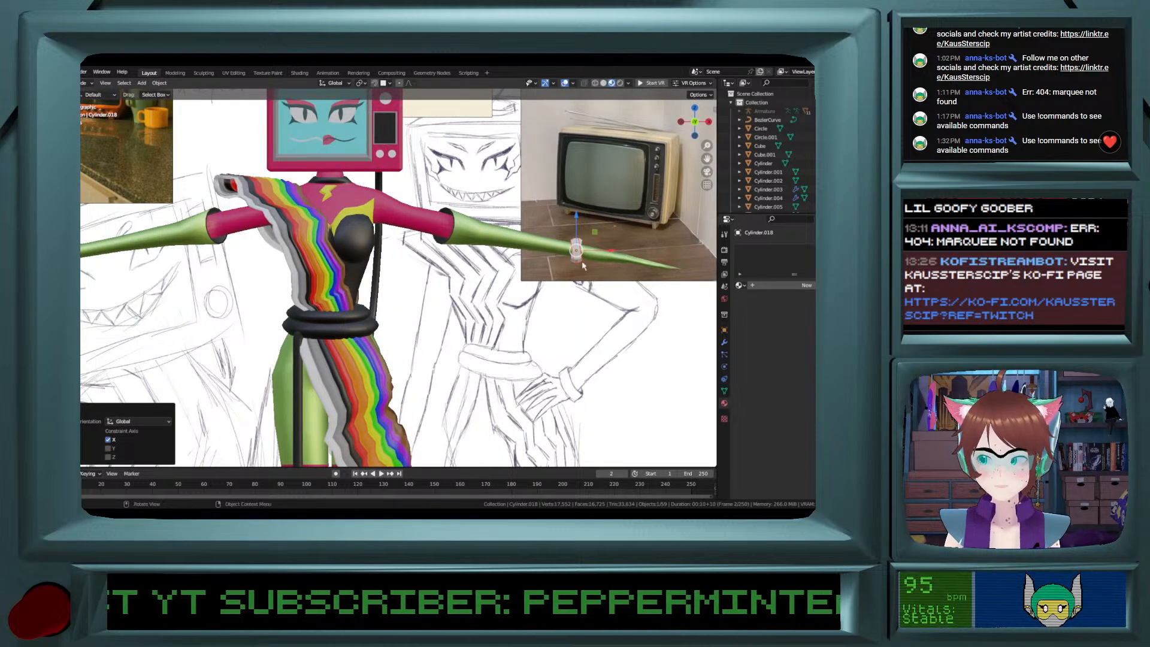
Move the pasted bracelet about -1.2661 m along X to the opposite arm and scale it along X.
key(g)
key(x)
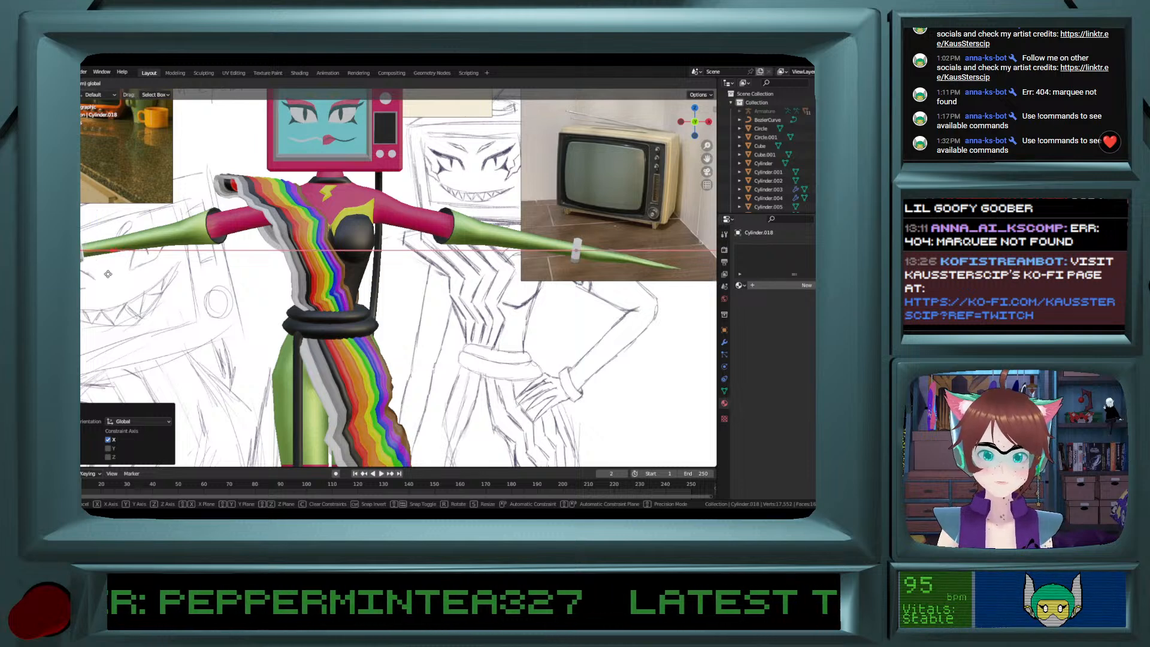
click(111, 275)
key(s)
key(x)
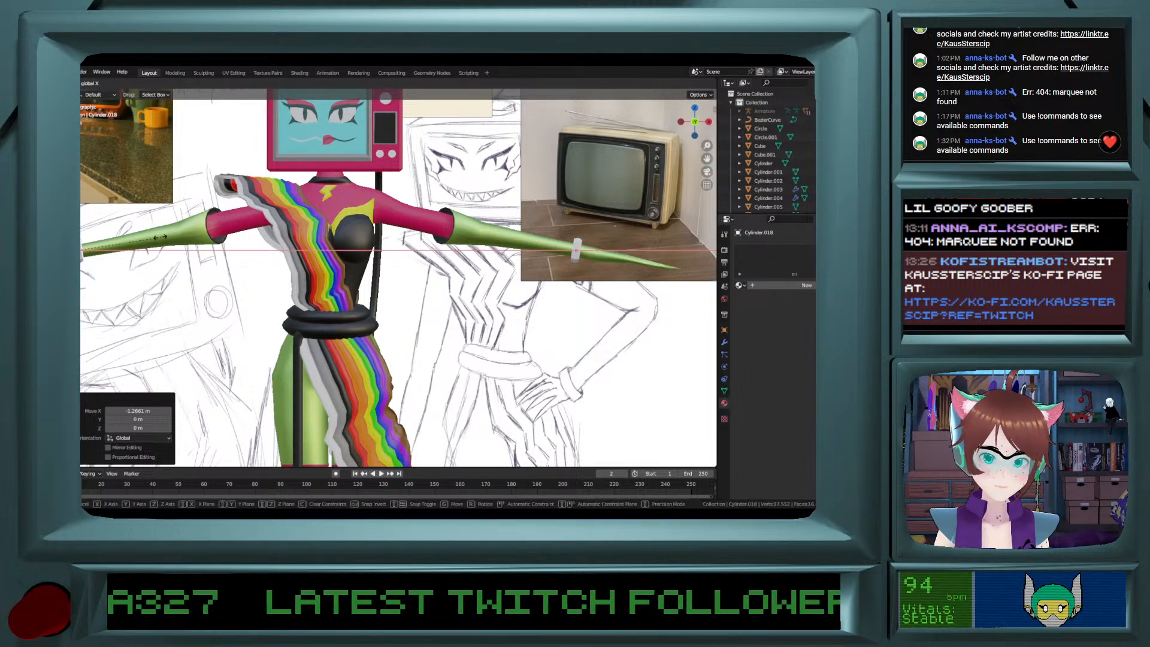
click(193, 241)
Shift the pasted bracelet about -0.0144 m along X and about 0.0077 m down along Z.
key(g)
key(x)
click(91, 234)
key(g)
key(x)
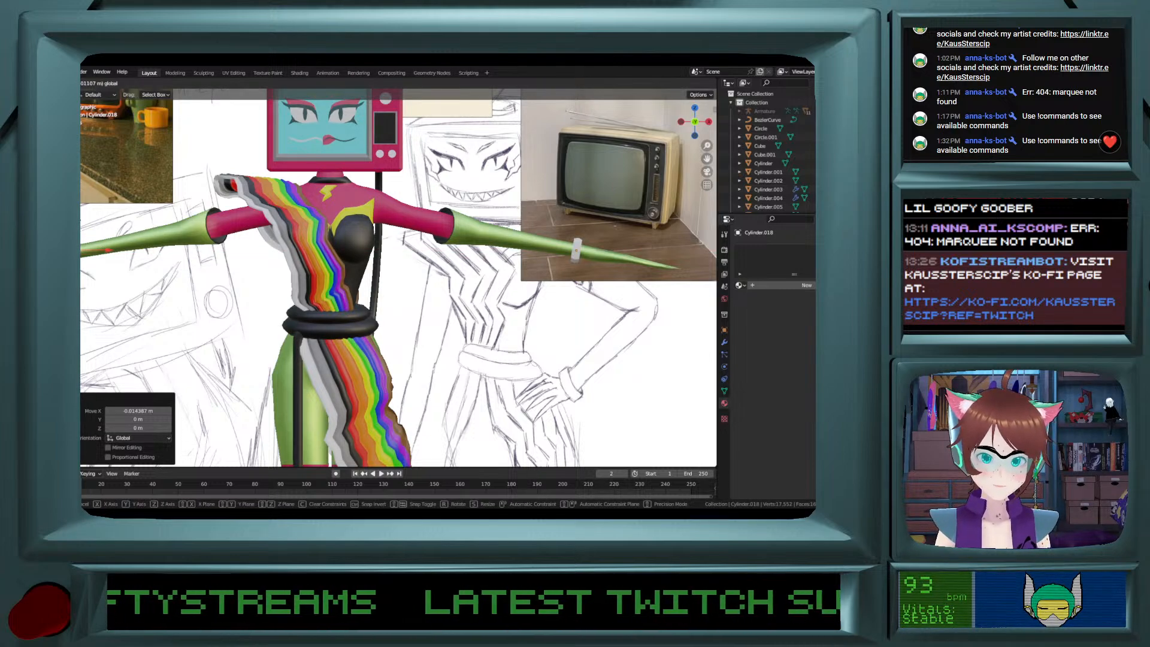
drag(75, 221, 75, 225)
Nudge the copied bracelet up and inward on the opposite arm, with a final X move of about 0.0053 m.
shift+middle_drag(73, 242, 241, 243)
scroll(210, 257, up, 8)
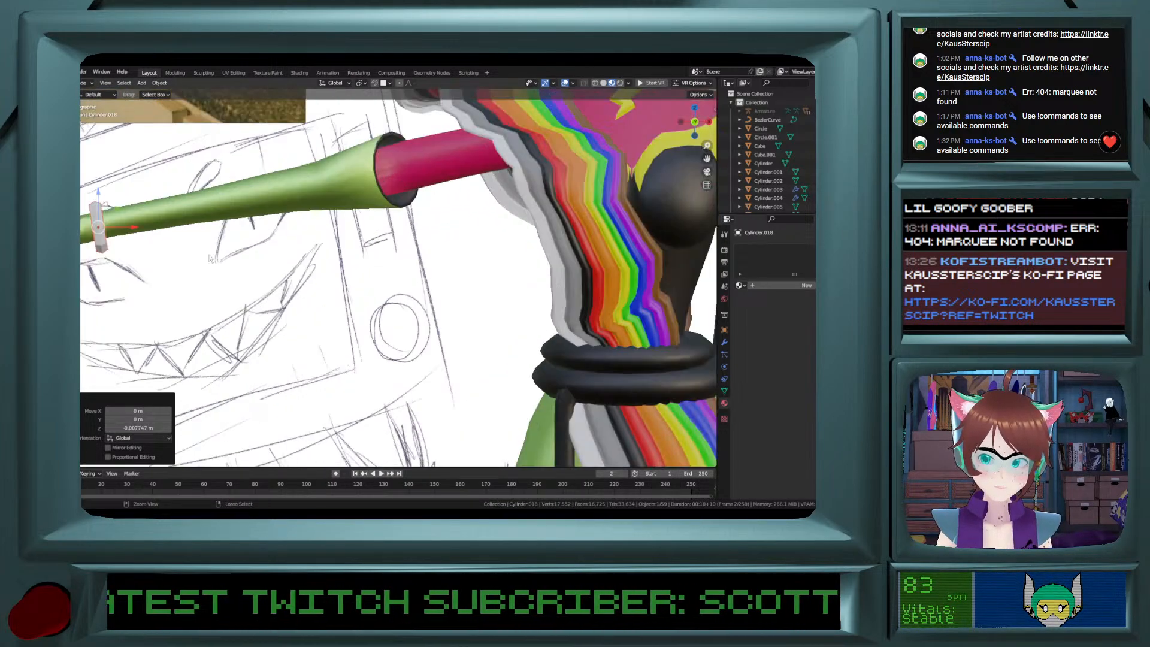
shift+middle_drag(60, 257, 211, 257)
shift+scroll(202, 264, down, 4)
scroll(201, 264, up, 5)
scroll(201, 264, down, 13)
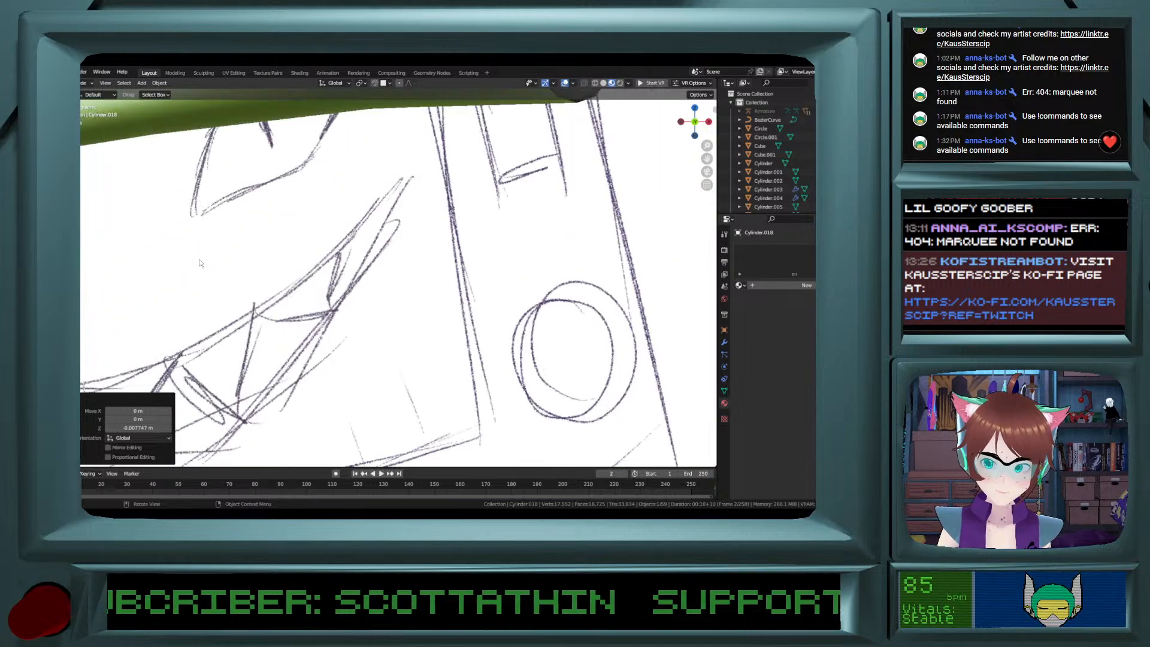
scroll(210, 264, up, 2)
shift+middle_drag(189, 197, 230, 284)
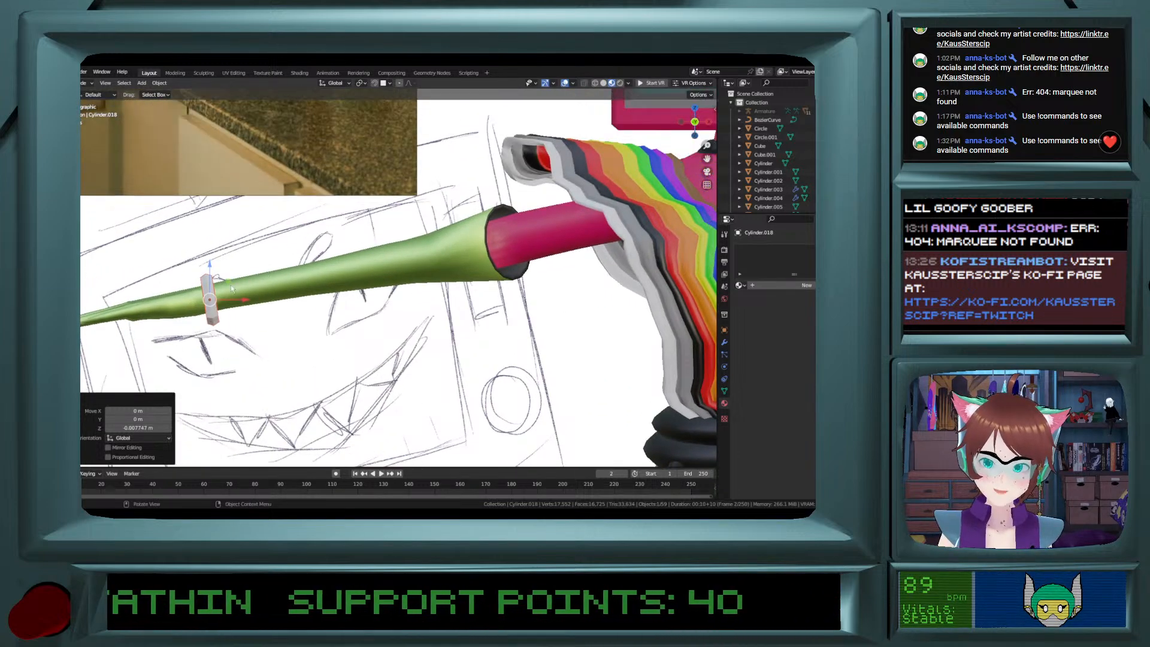
drag(245, 301, 226, 271)
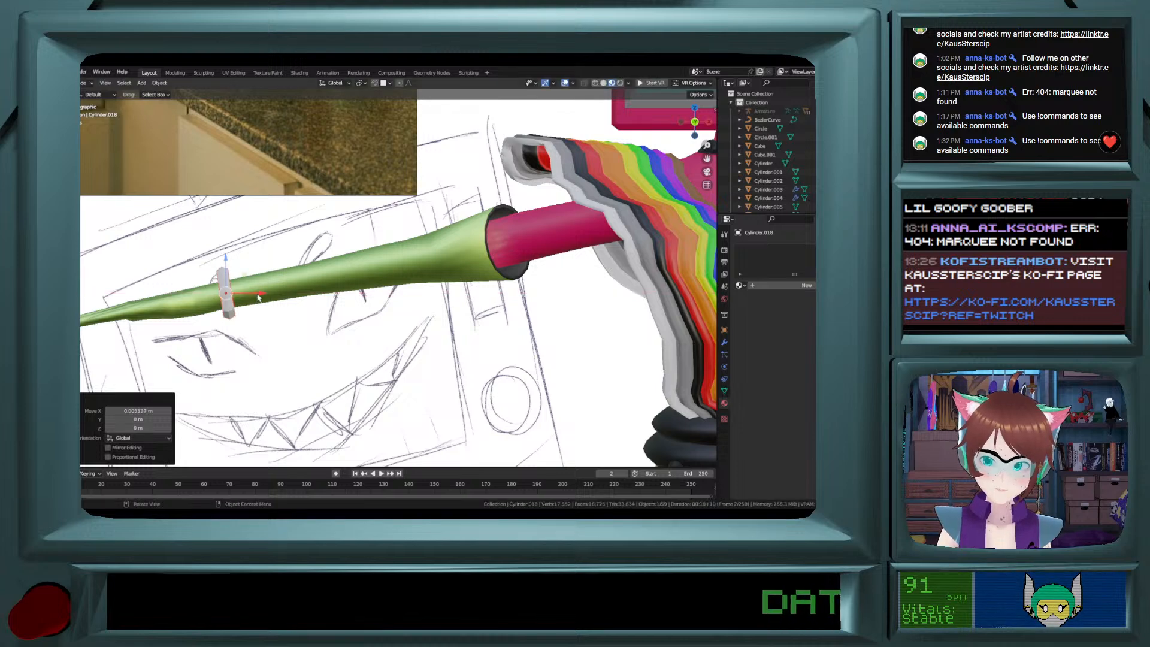
Paste another bracelet copy and fine-tune the bracelet's placement around the wrist along X and Z.
key(ctrl+v)
drag(248, 298, 267, 295)
drag(237, 258, 239, 266)
key(Tab)
scroll(288, 305, down, 2)
key(Tab)
Check both arms with their bracelets on the whole character, deselect everything and save the file.
mouse_move(333, 335)
middle_down()
mouse_move(390, 359)
mouse_move(390, 395)
mouse_move(368, 402)
middle_up()
scroll(391, 359, down, 8)
scroll(431, 381, up, 1)
mouse_move(404, 459)
shift+middle_down()
mouse_move(405, 384)
mouse_move(394, 373)
mouse_move(424, 373)
mouse_move(383, 372)
mouse_move(385, 358)
mouse_move(324, 315)
mouse_move(379, 314)
mouse_move(379, 326)
mouse_move(375, 300)
shift+middle_up()
click(405, 384)
scroll(432, 374, up, 2)
key(ctrl+s)
scroll(391, 337, down, 2)
scroll(390, 337, up, 2)
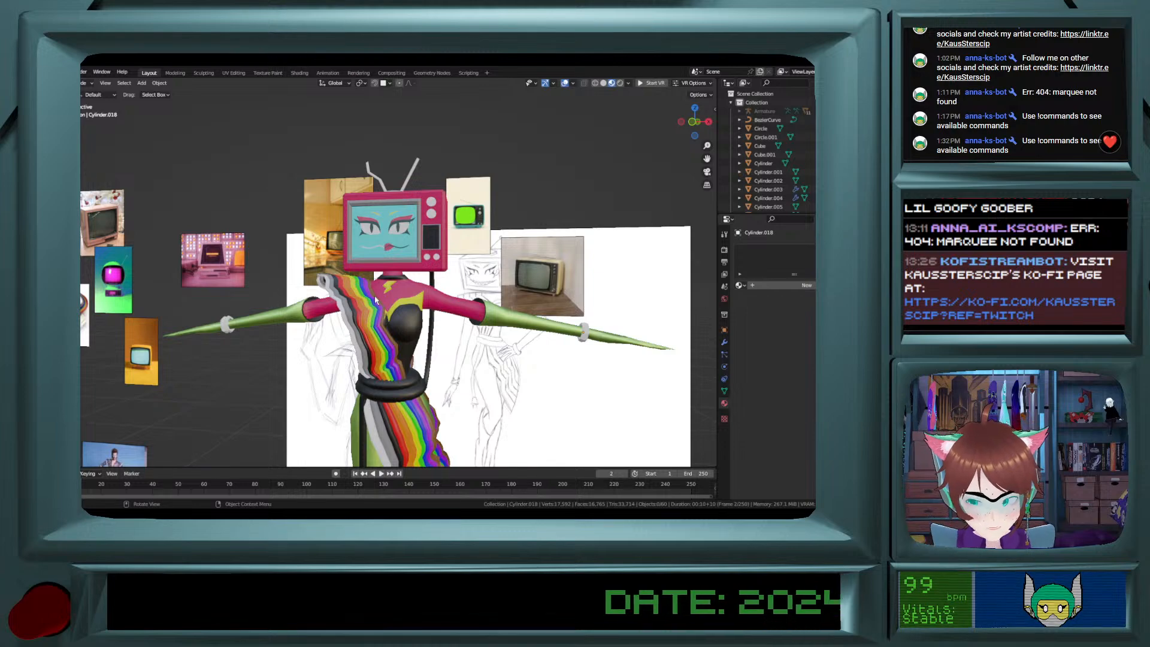
Delete the straight and the bent antenna from the round base on top of the TV head.
scroll(375, 296, up, 4)
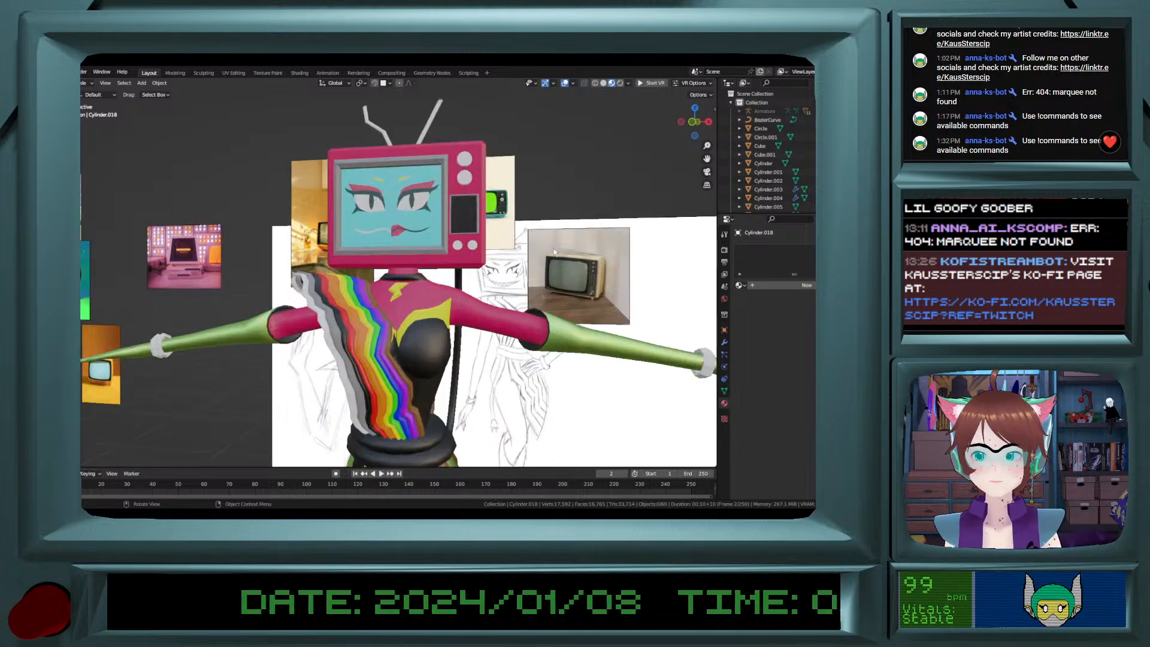
middle_drag(453, 279, 412, 271)
click(433, 274)
middle_drag(425, 315, 416, 298)
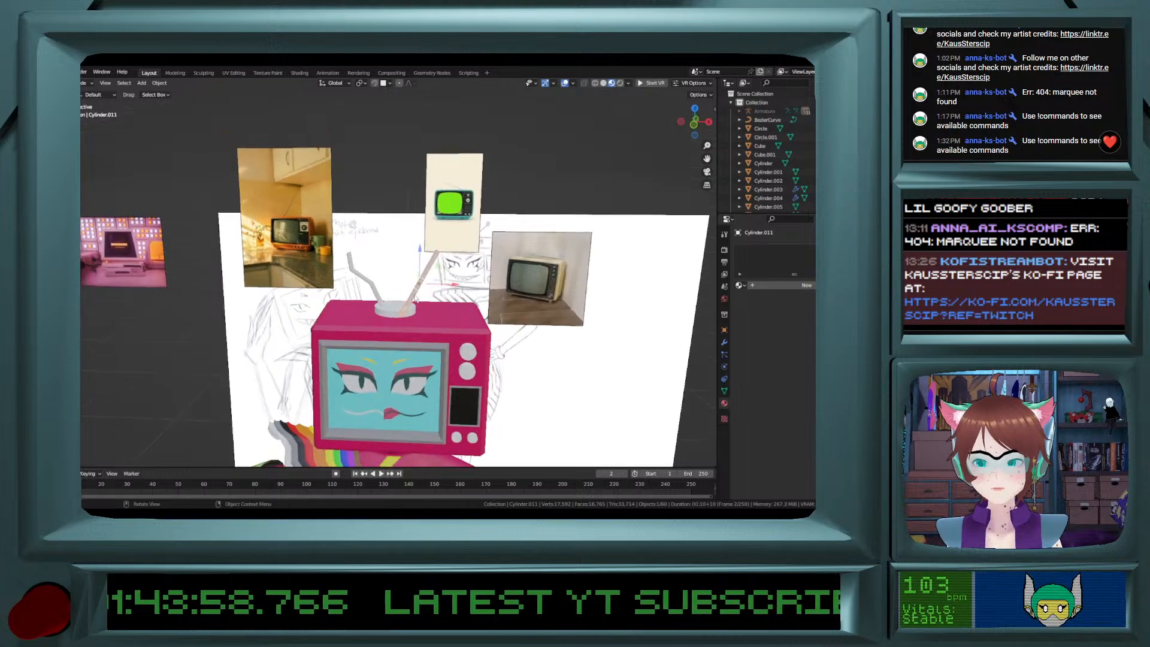
scroll(416, 299, up, 8)
scroll(416, 298, down, 2)
key(Tab)
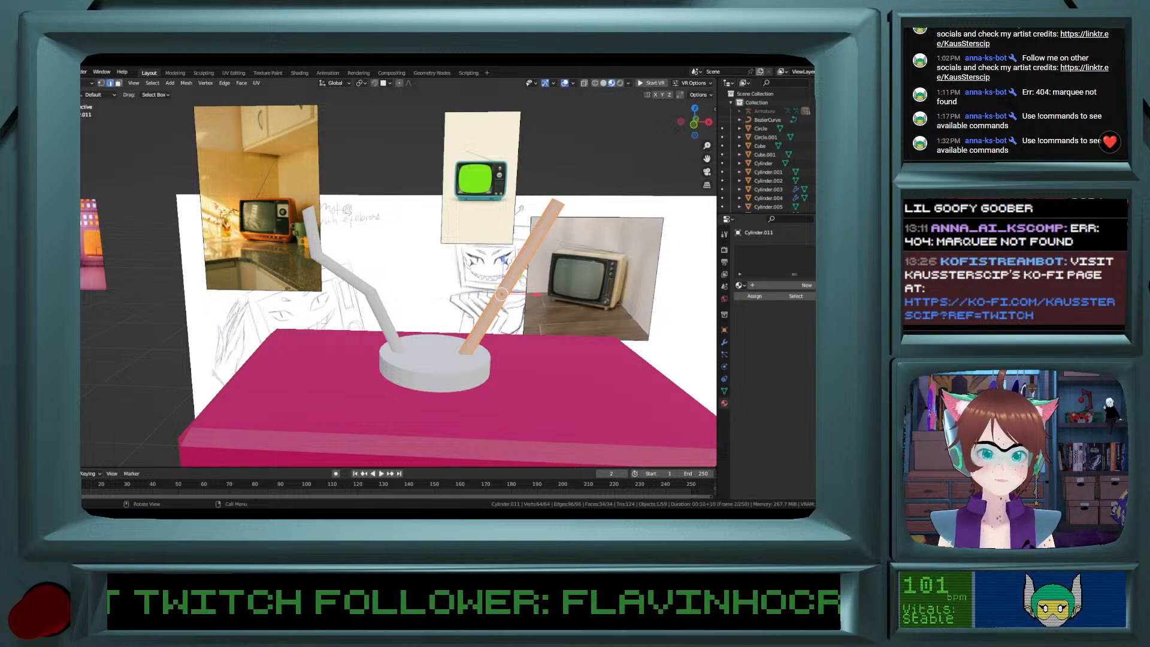
click(527, 292)
shift+middle_drag(527, 291, 279, 289)
scroll(280, 289, down, 1)
scroll(279, 289, up, 4)
scroll(279, 289, down, 4)
key(Tab)
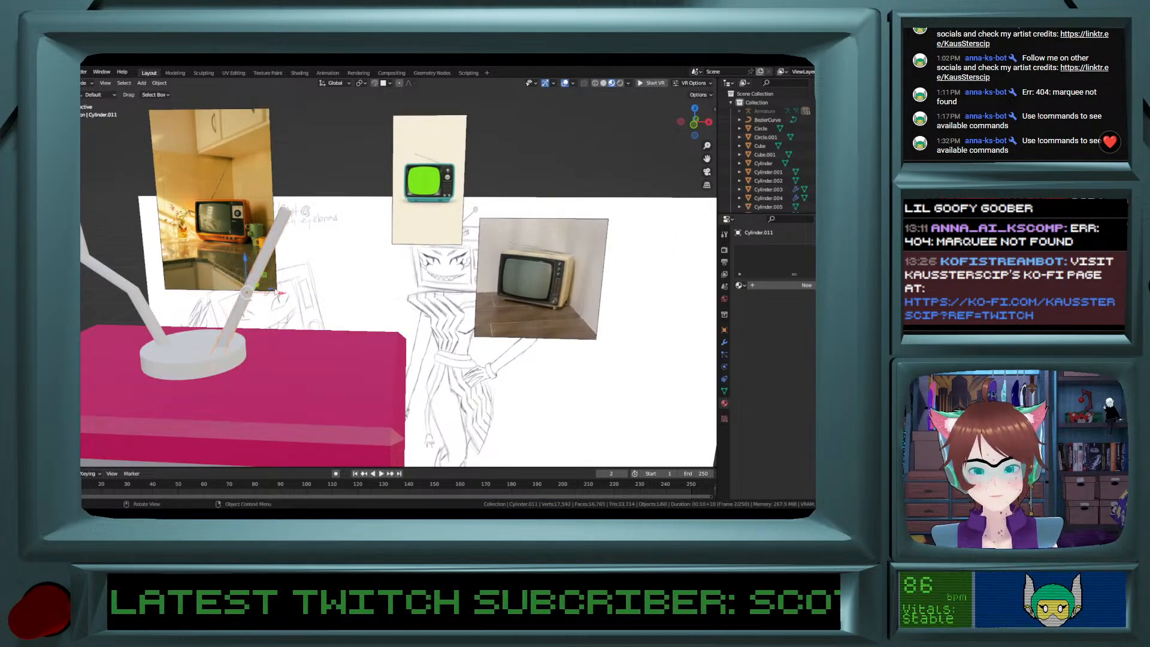
key(Delete)
click(152, 329)
key(Delete)
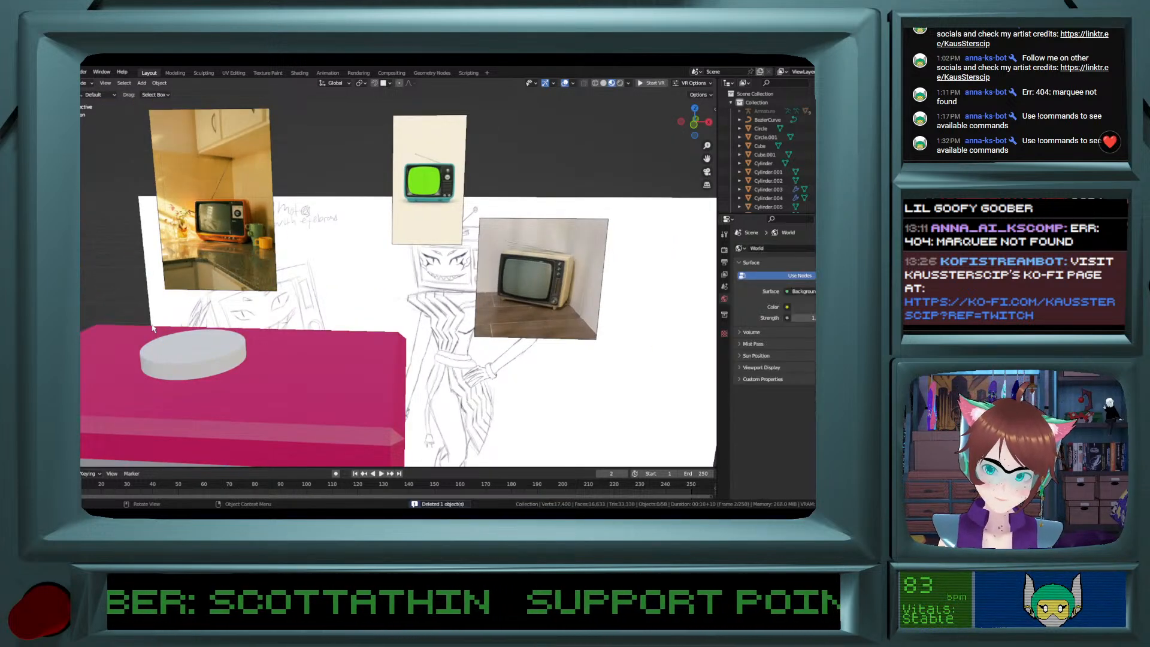
In the front view, add a mesh cylinder with 8 vertices, 1 m radius and 2 m depth.
click(696, 130)
scroll(481, 245, up, 1)
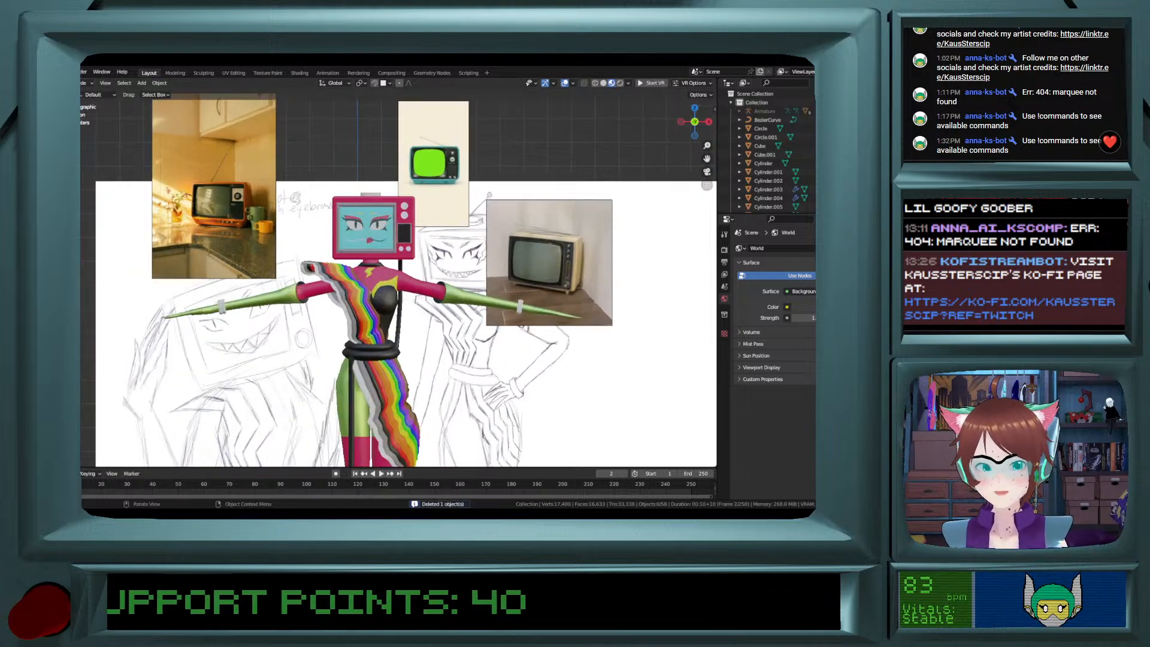
click(142, 84)
mouse_move(160, 211)
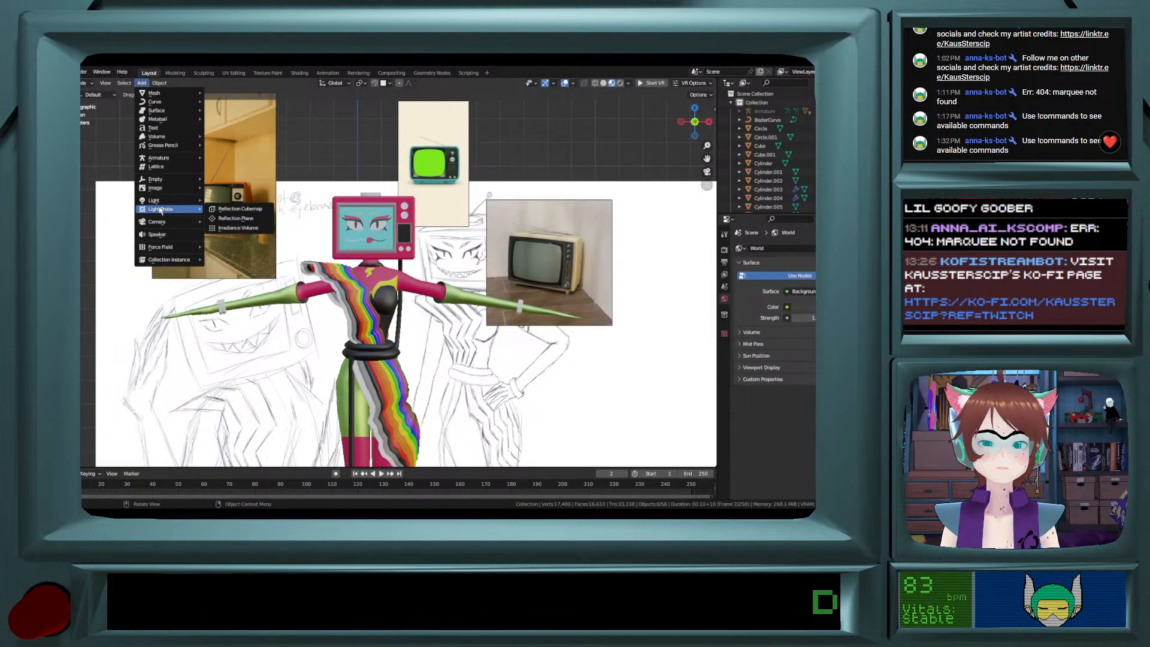
mouse_move(157, 93)
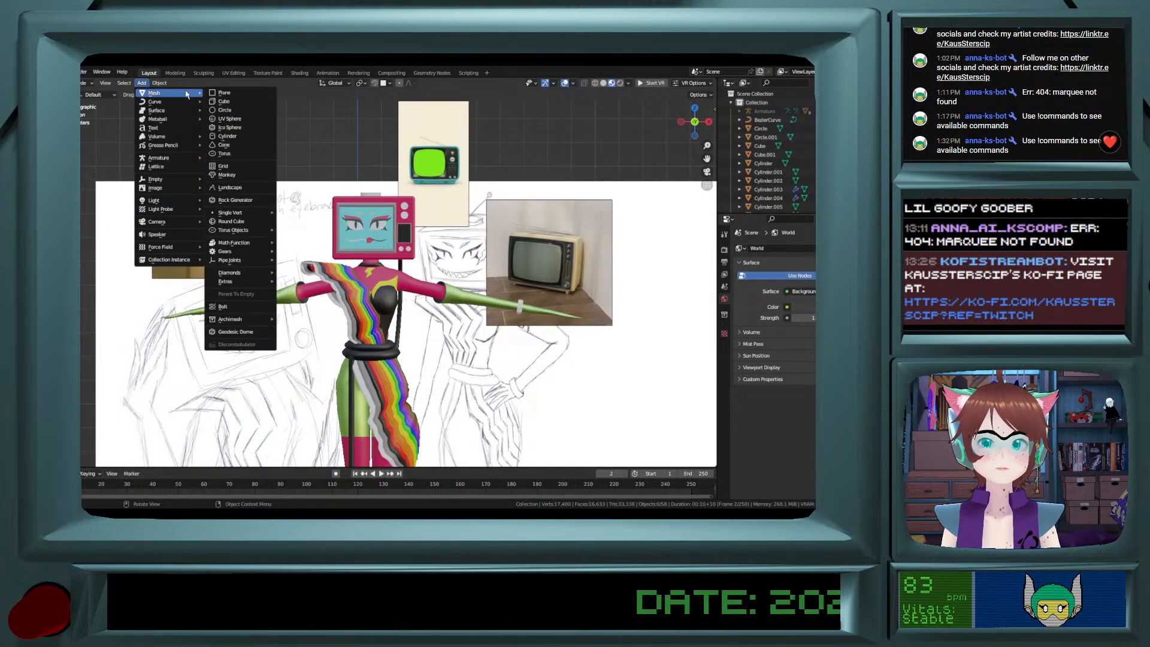
click(228, 136)
scroll(401, 373, down, 5)
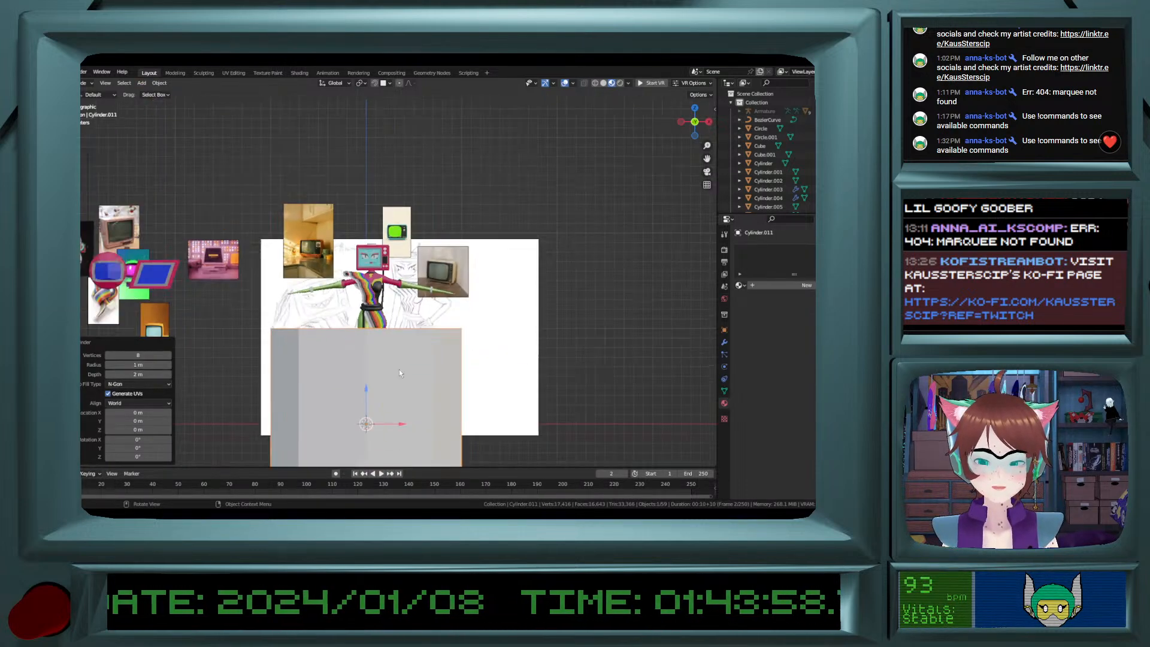
key(s)
key(z)
key(x)
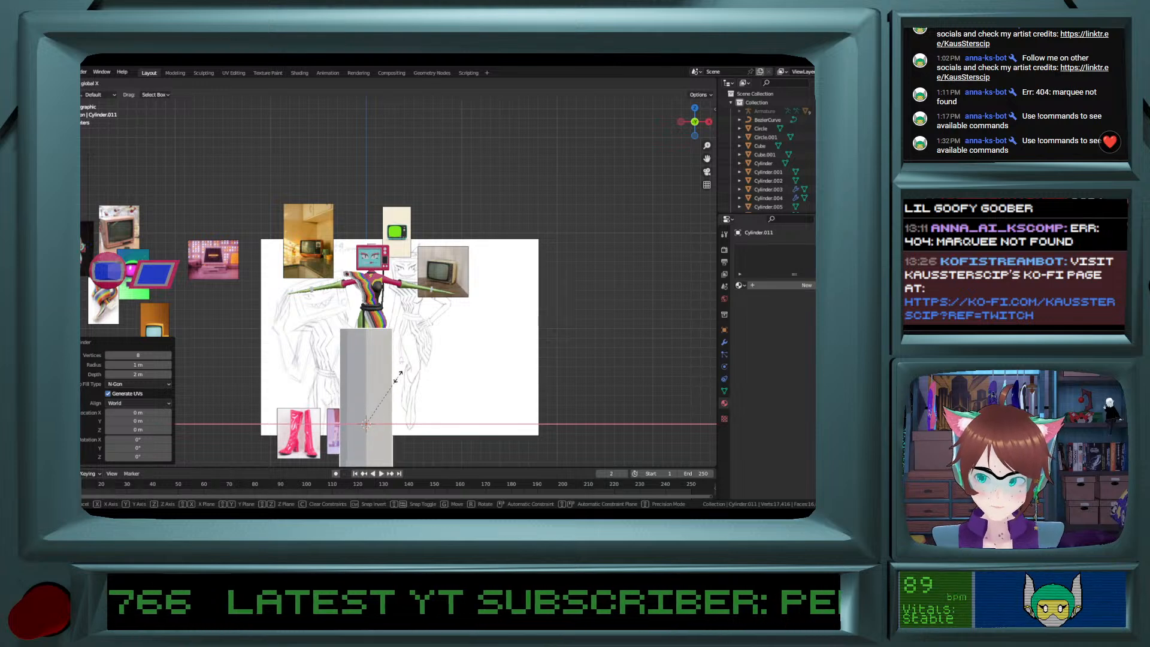
right_click(398, 377)
Shape the cylinder into a thin rod: scale it to 0.046, stretch it by 22.143 along Z, and scale it to 0.304.
key(s)
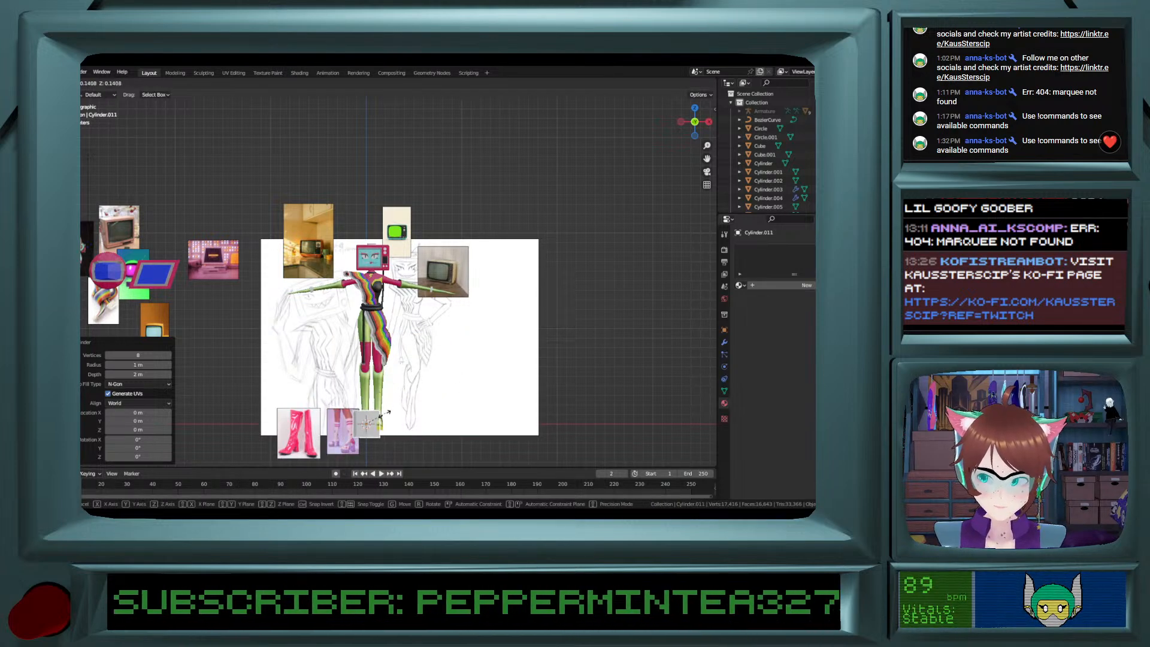
click(379, 421)
key(s)
key(z)
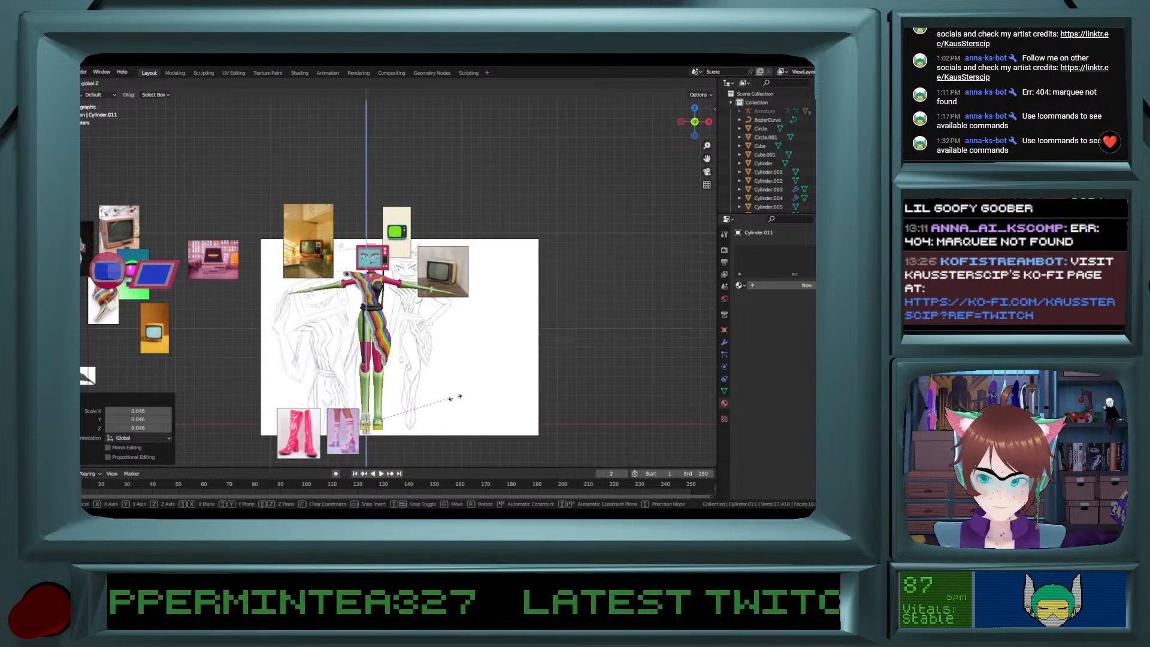
click(588, 389)
key(s)
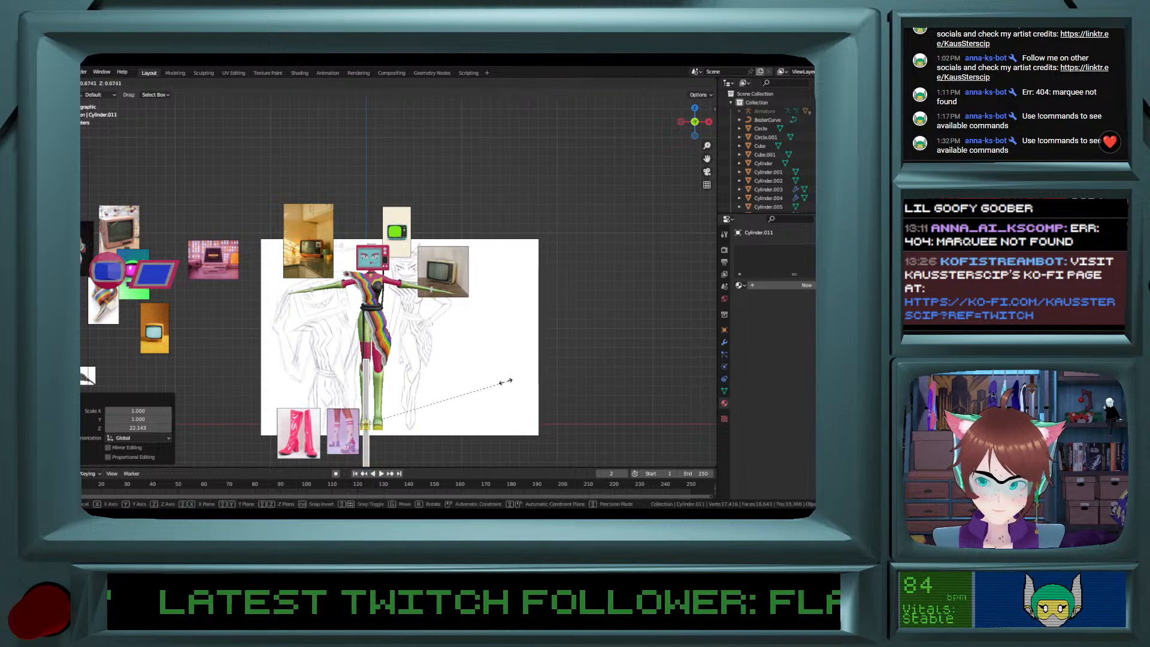
click(424, 399)
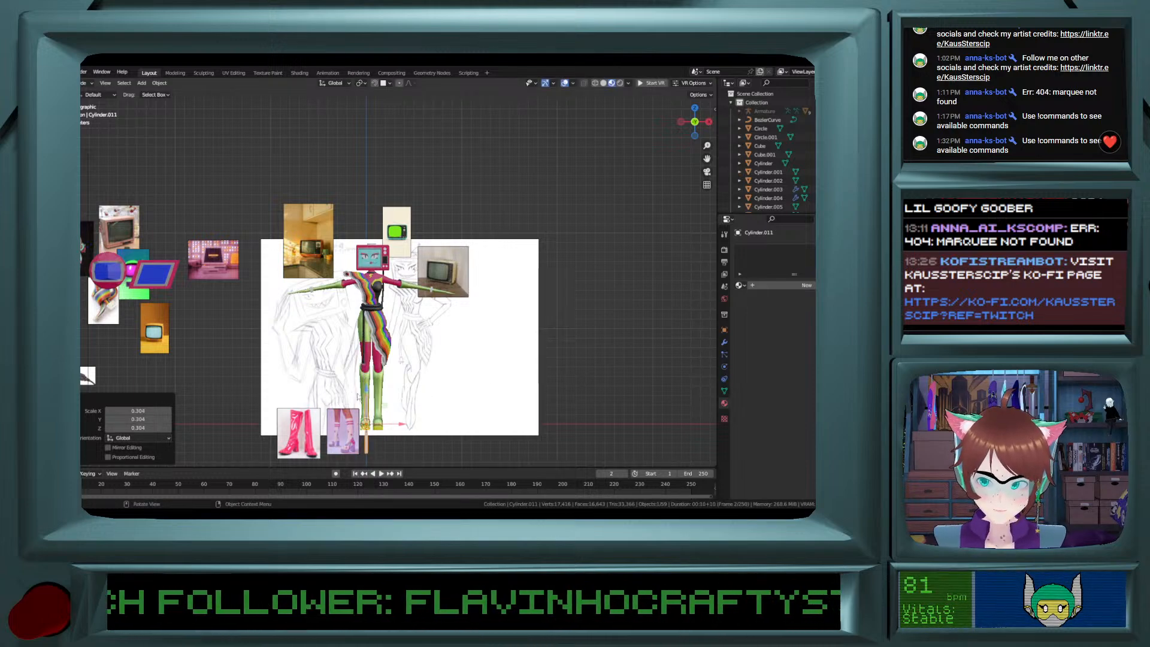
Raise the rod 1.8716 m along Z to the TV head and shift it about 0.16 m along Y onto the round base.
drag(365, 393, 366, 214)
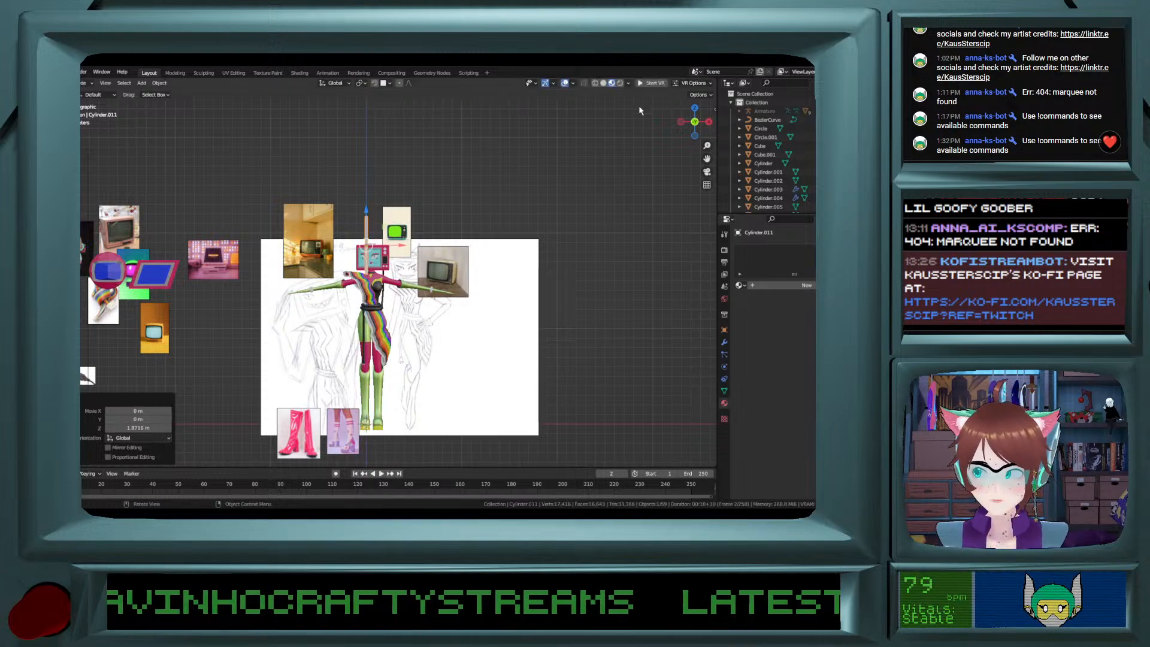
click(695, 122)
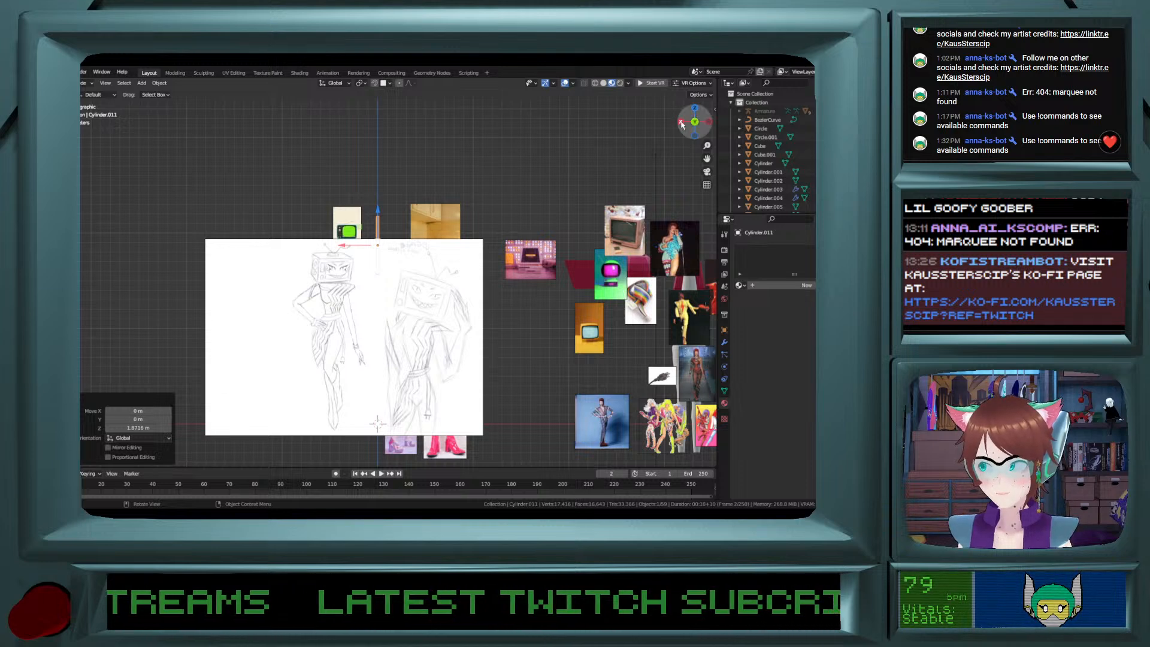
click(681, 123)
scroll(405, 300, up, 5)
shift+middle_drag(404, 300, 154, 300)
drag(368, 195, 407, 191)
Shrink the antenna rod uniformly by 0.678 and again by 0.427 to suit the TV head.
key(s)
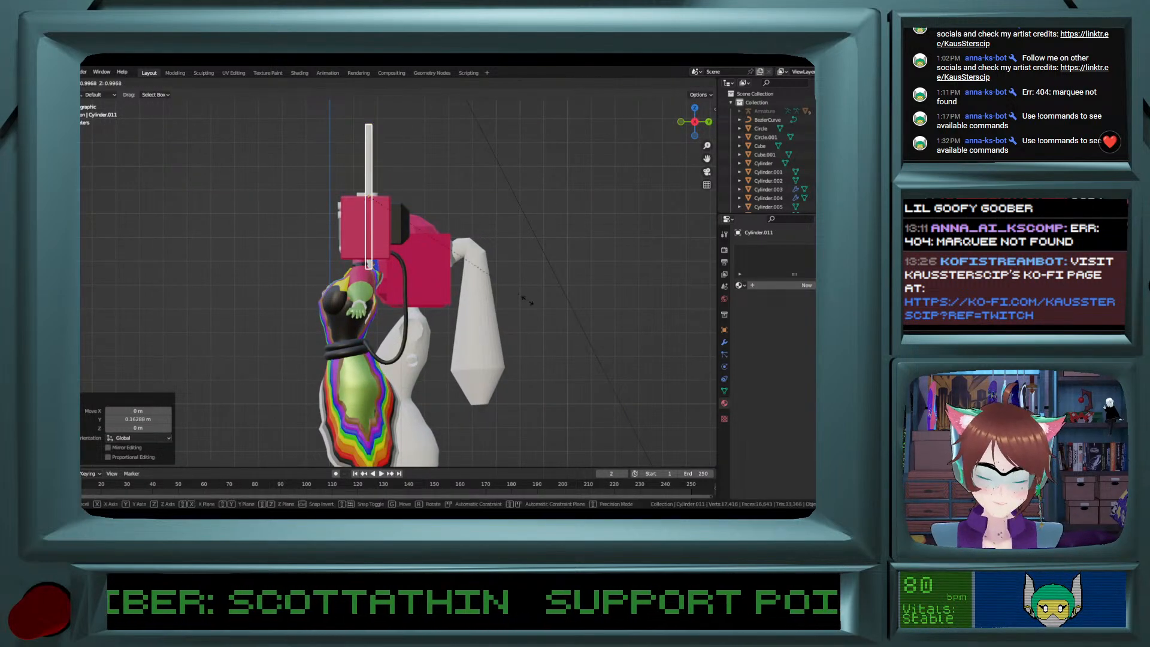
click(442, 307)
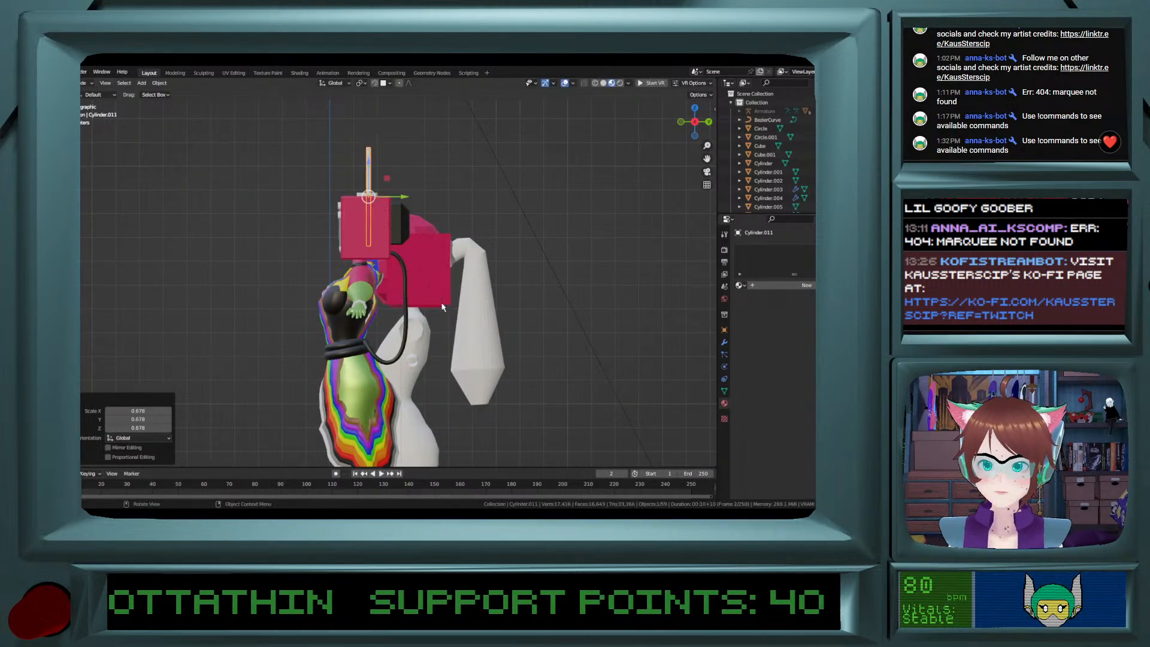
click(682, 123)
scroll(385, 360, up, 5)
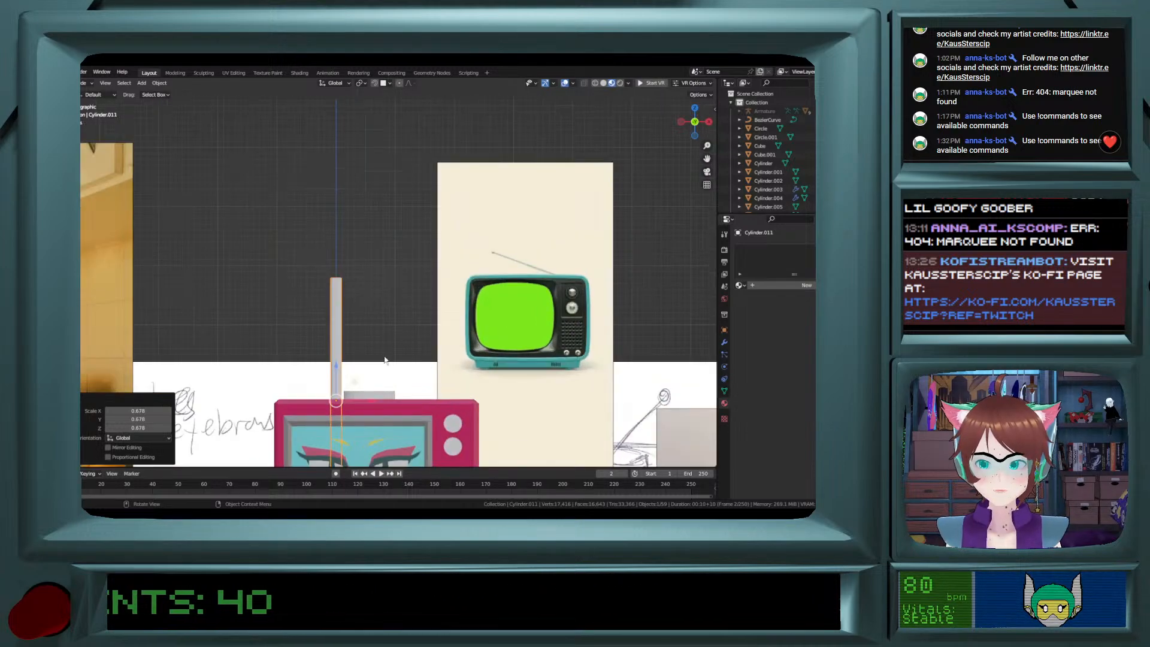
shift+middle_drag(385, 361, 385, 294)
key(s)
click(400, 346)
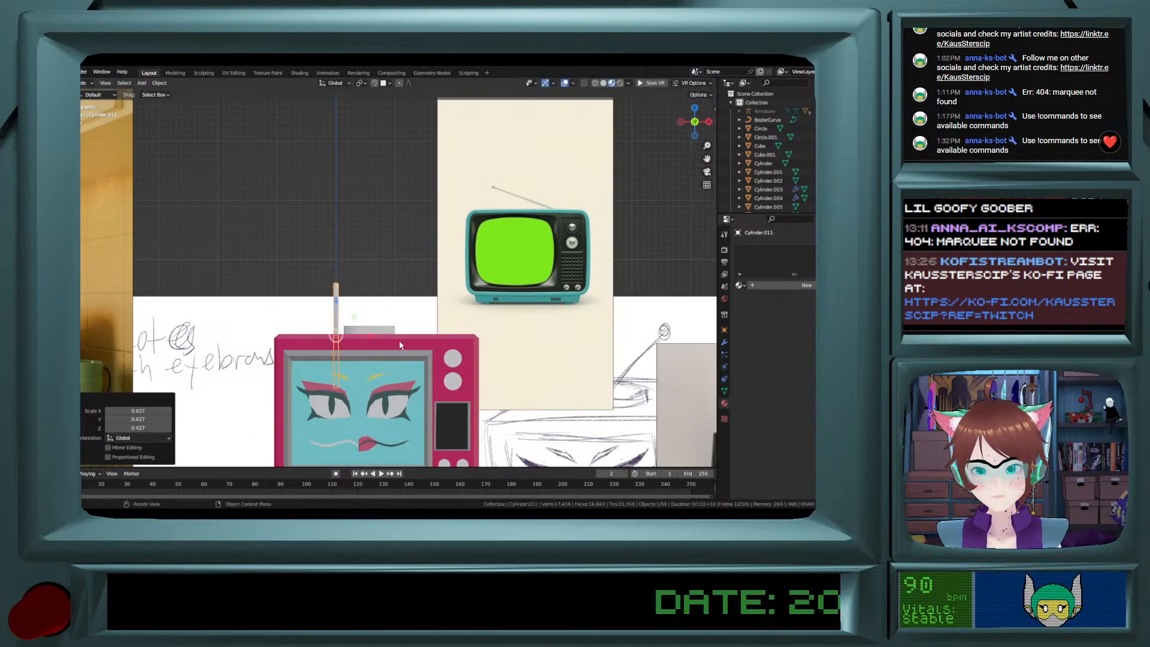
Move the rod about 0.069 m along X over the round base and raise it about 0.067 m along Z.
key(g)
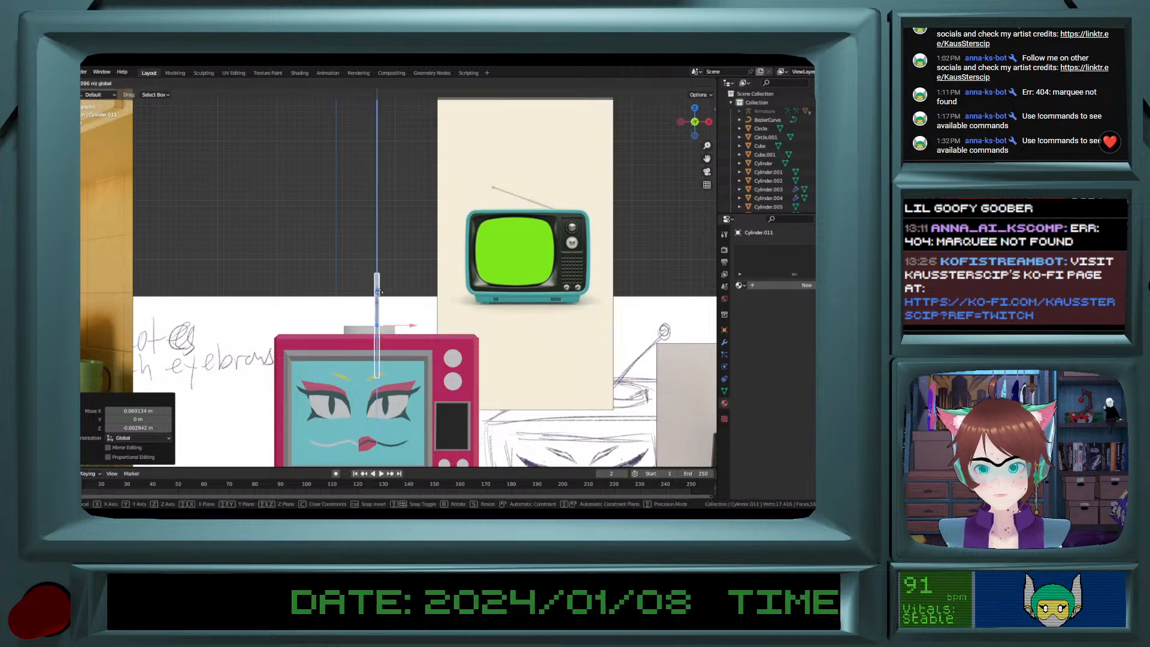
key(z)
click(378, 281)
scroll(369, 282, up, 4)
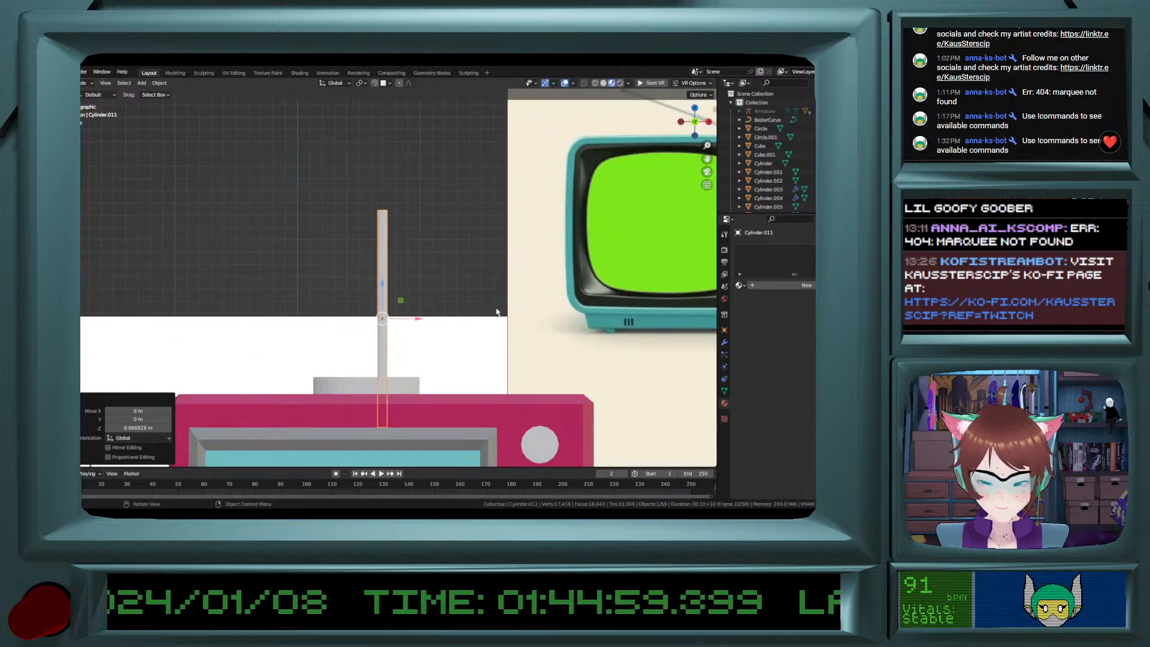
In Edit Mode, extrude the rod's top face upward to add a short end segment.
scroll(493, 315, up, 3)
key(Tab)
middle_drag(380, 240, 385, 241)
scroll(386, 241, down, 5)
scroll(385, 241, down, 6)
scroll(387, 281, up, 4)
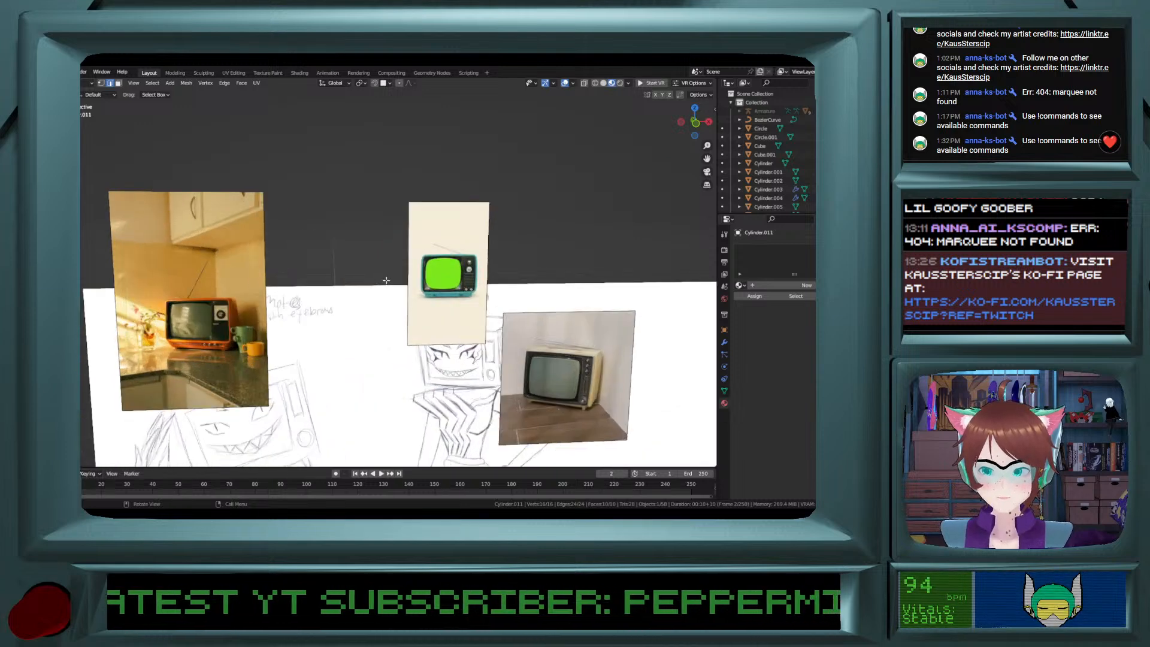
shift+scroll(386, 281, down, 10)
shift+scroll(387, 281, up, 4)
ctrl+scroll(386, 280, up, 3)
ctrl+scroll(386, 282, up, 1)
ctrl+scroll(387, 281, down, 1)
shift+scroll(383, 286, up, 3)
shift+scroll(379, 293, down, 1)
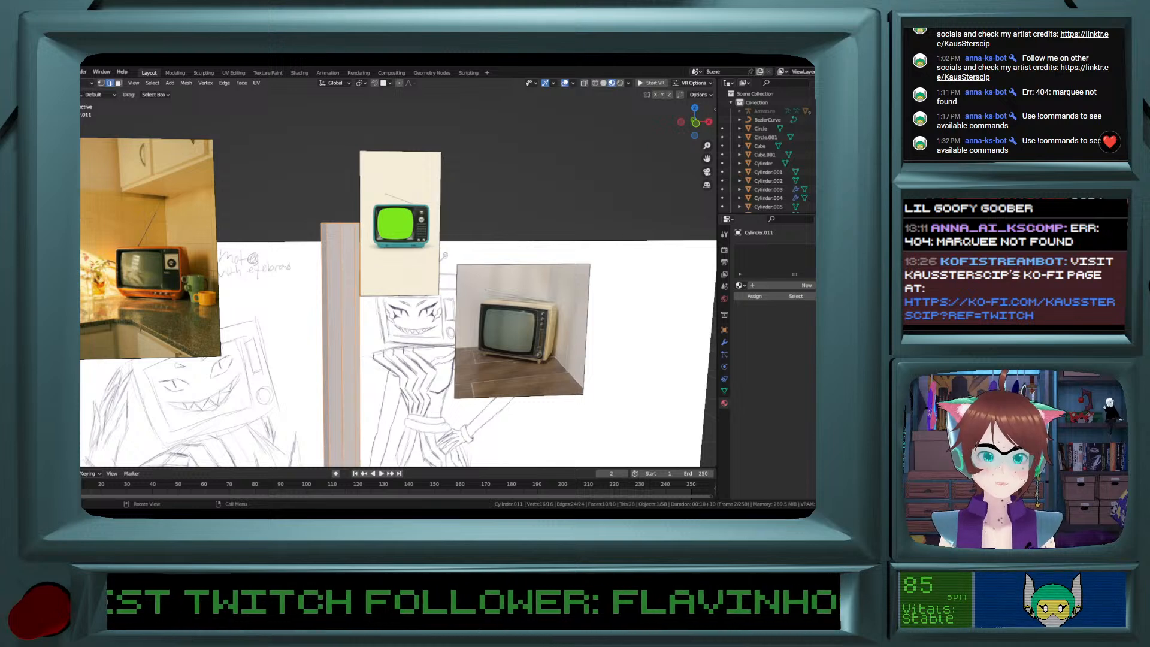
click(337, 223)
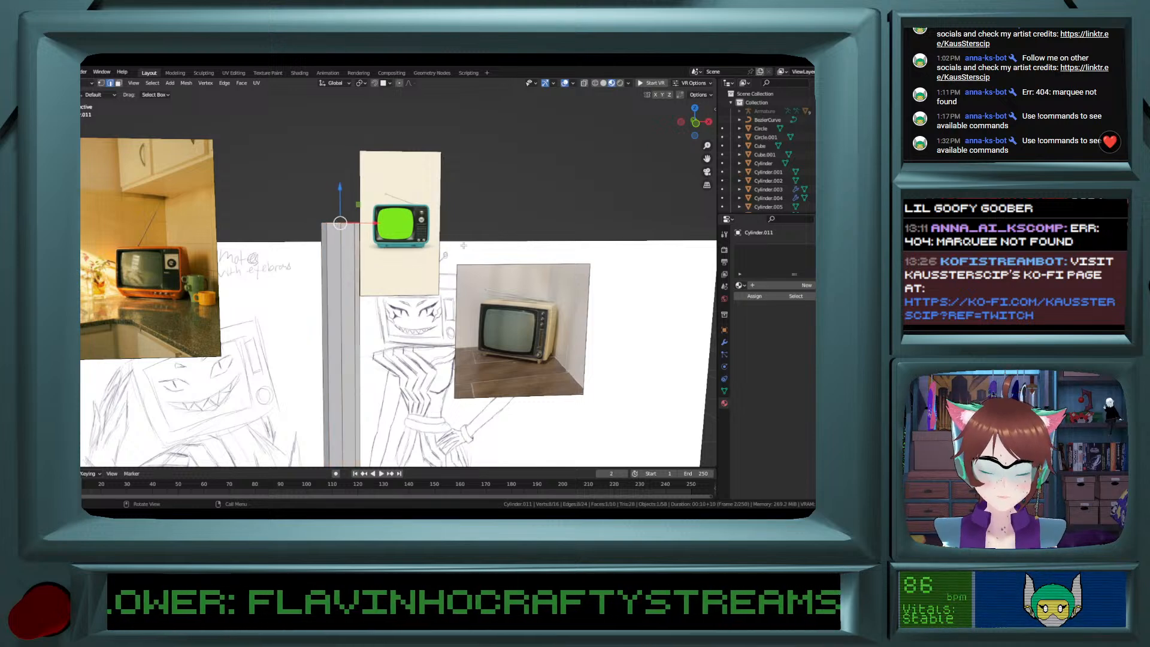
key(e)
click(478, 193)
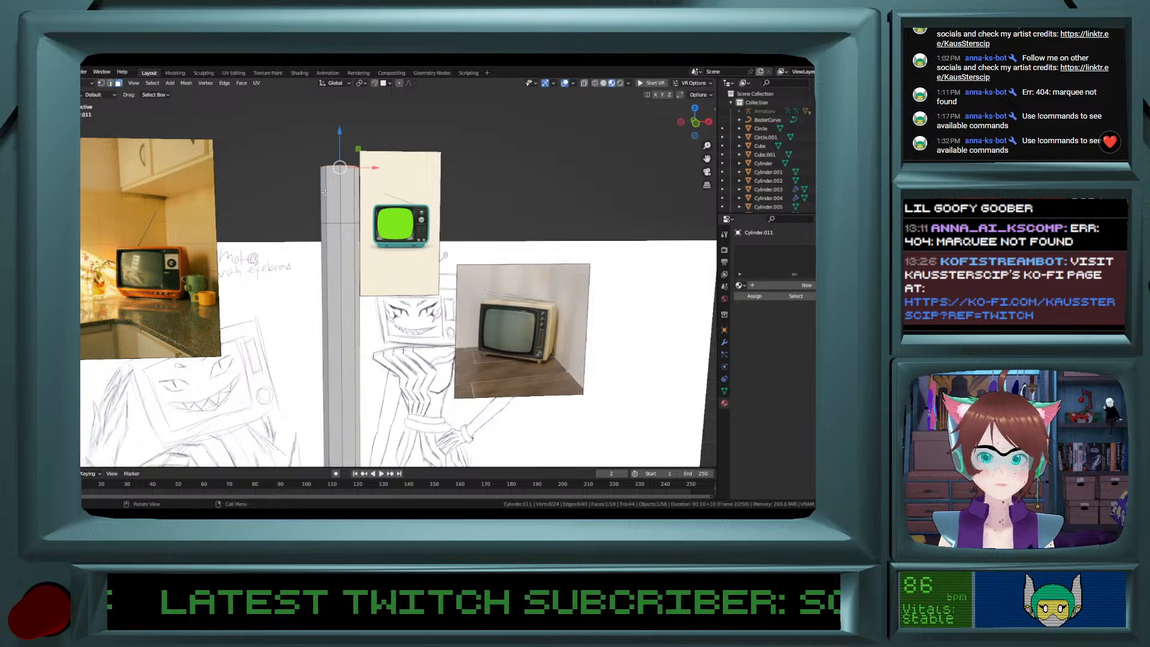
Extrude the ring of faces around the end segment and scale it by 1.397 in X and Y only to form a thicker tip.
alt+click(347, 187)
key(e)
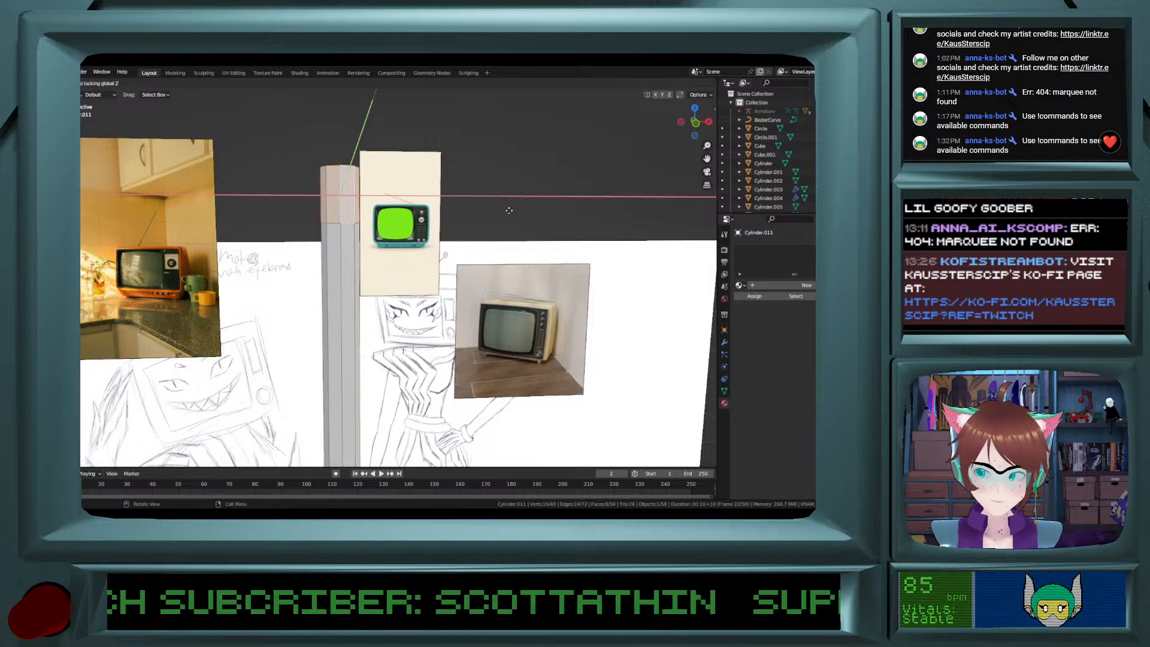
key(Escape)
key(s)
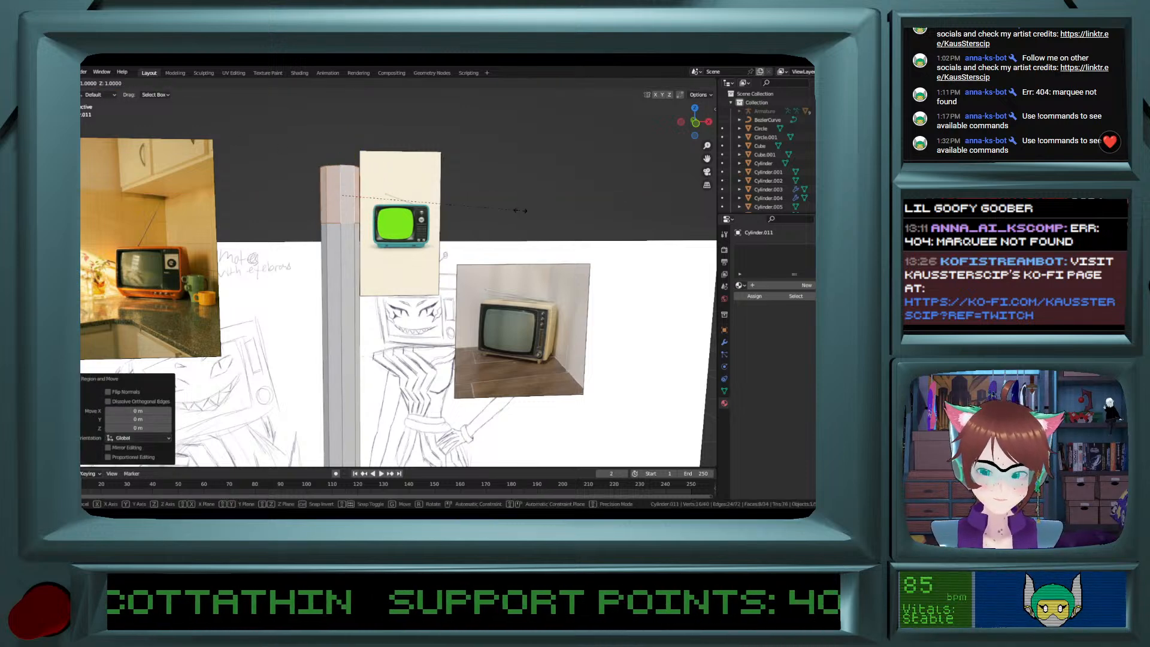
key(shift+z)
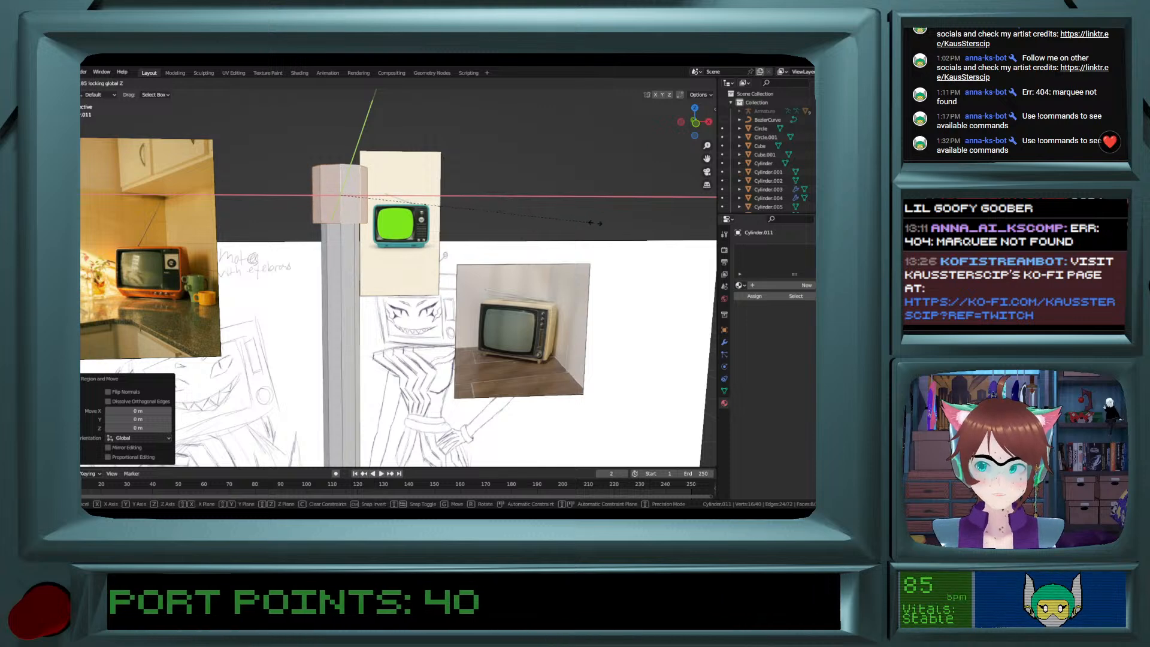
click(584, 221)
Check the antenna with its thicker tip on the TV head, leave Edit Mode and return to the front view.
middle_drag(575, 224, 370, 198)
shift+scroll(368, 215, down, 9)
scroll(368, 215, up, 8)
scroll(368, 216, down, 4)
shift+scroll(368, 216, up, 6)
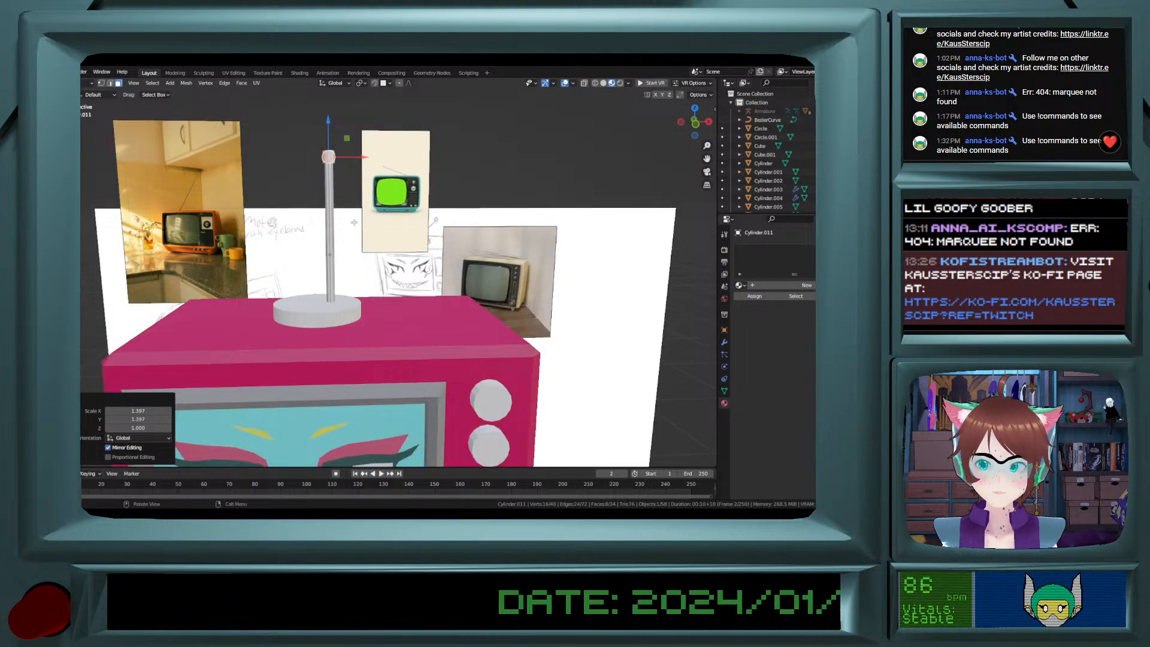
key(Tab)
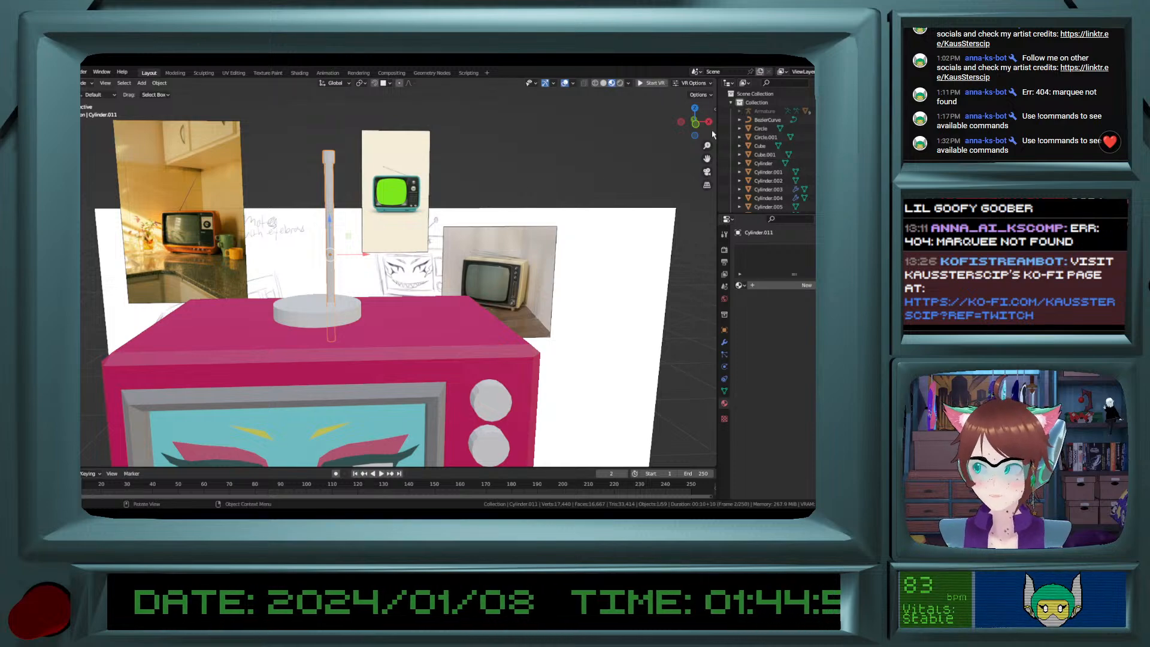
click(696, 124)
scroll(383, 237, up, 1)
scroll(381, 238, up, 6)
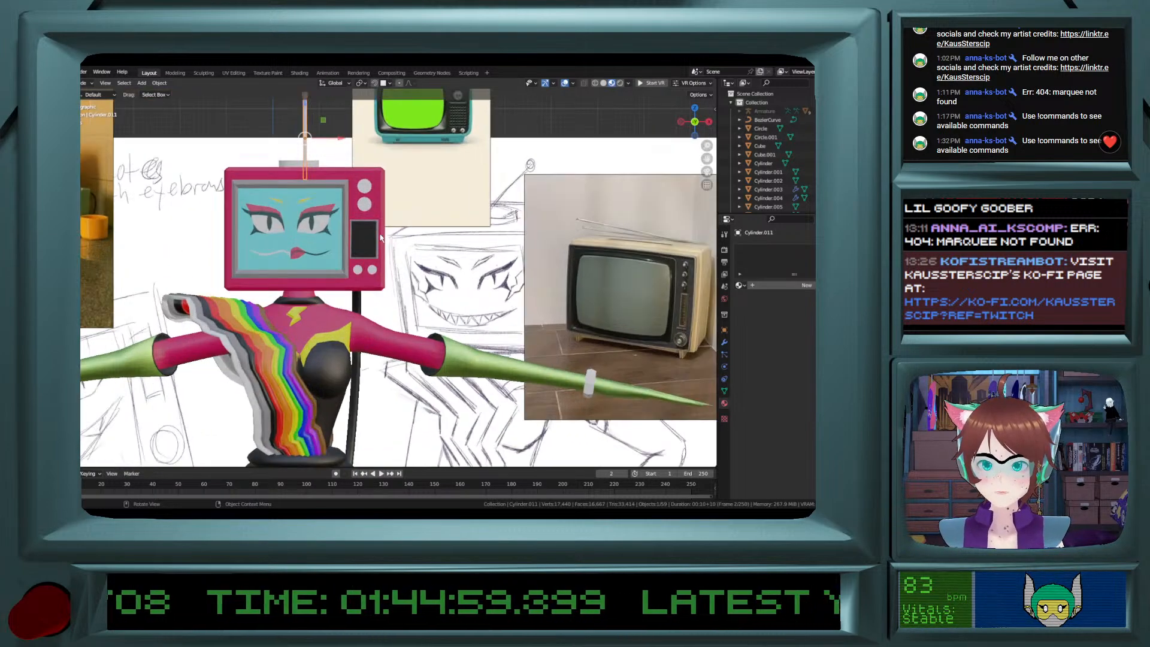
Tilt the antenna rod 27.5° and shift it sideways and down so it sits on one side of the base.
shift+scroll(384, 271, up, 9)
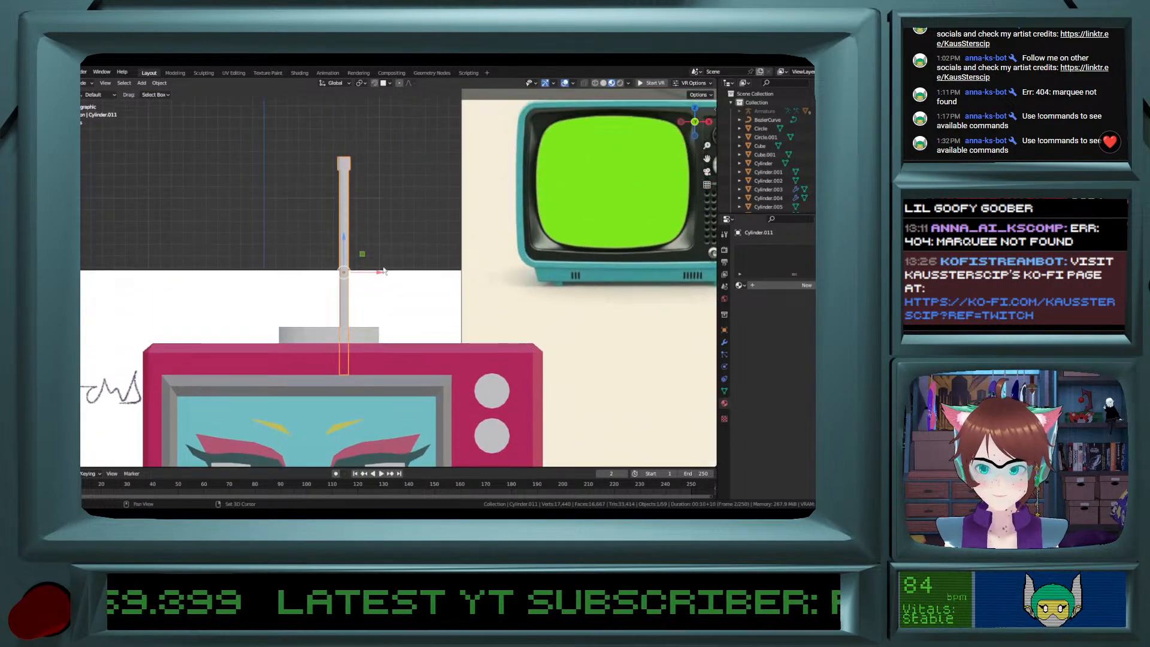
key(r)
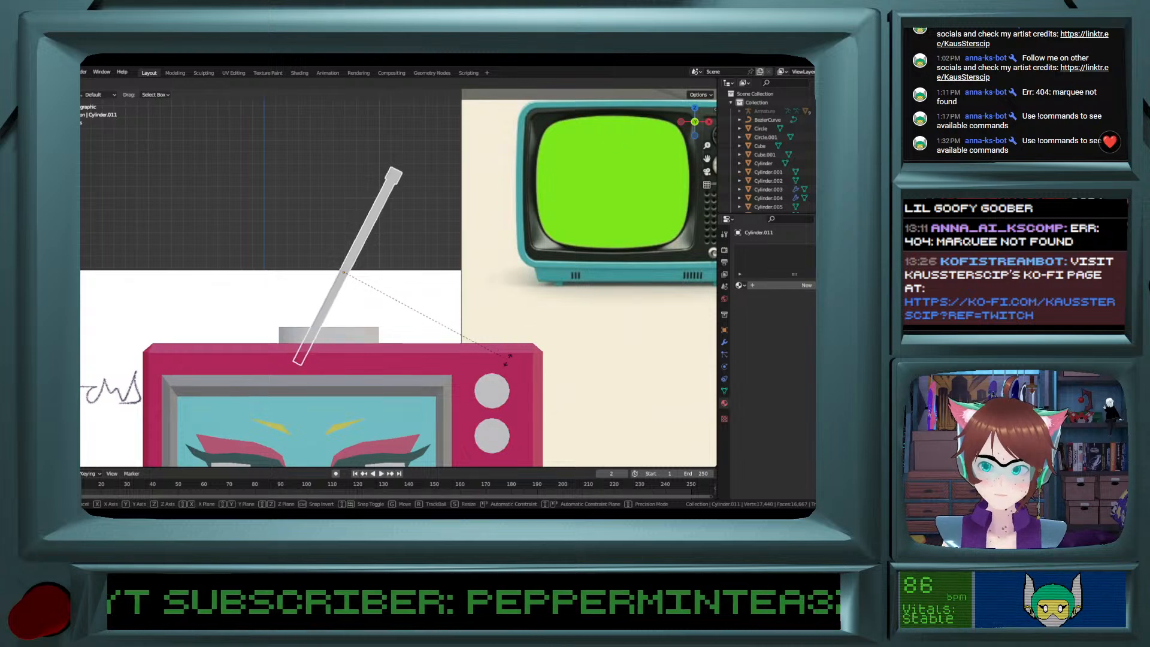
click(449, 317)
key(g)
key(x)
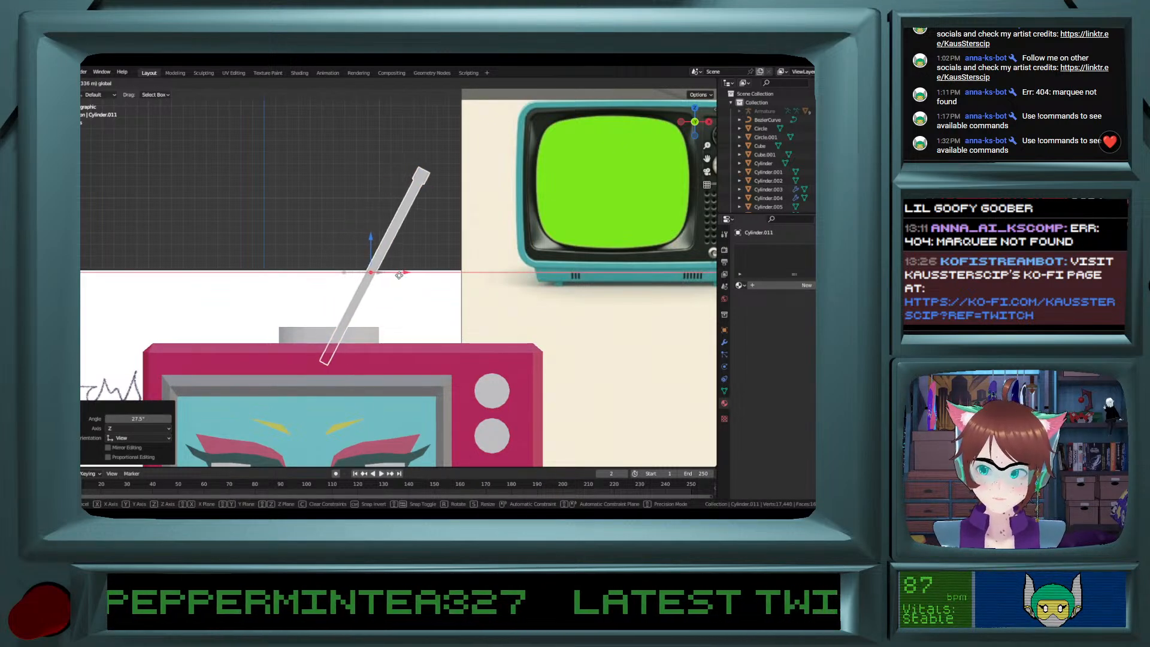
click(409, 280)
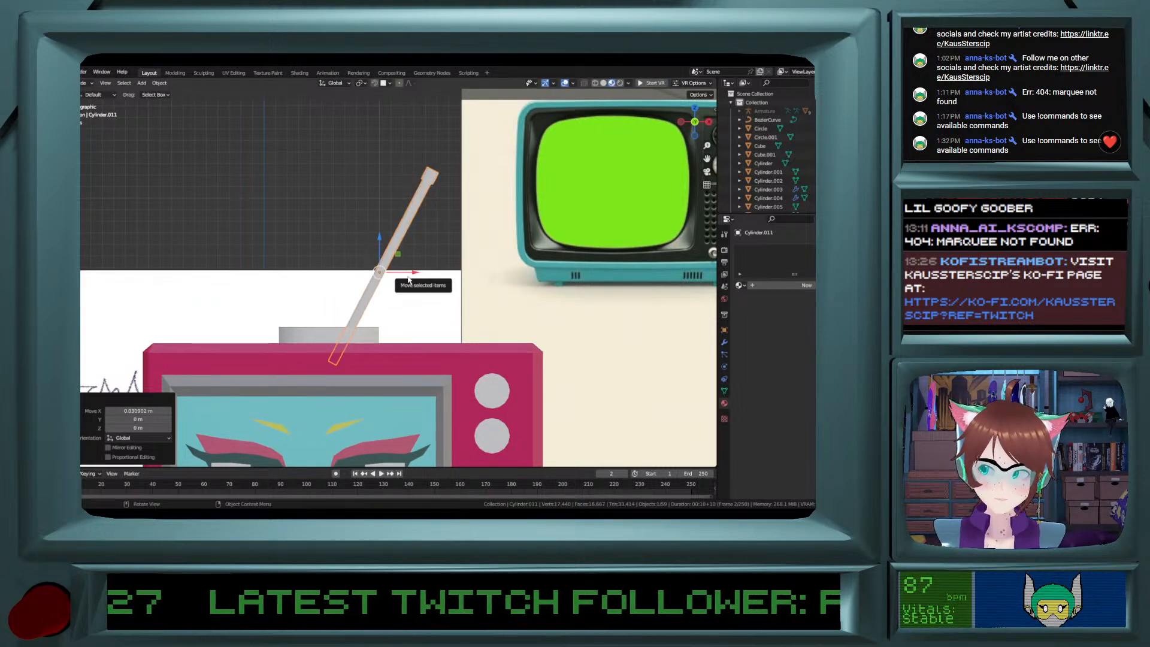
drag(380, 274, 371, 306)
Duplicate the tilted antenna, mirror the copy on global X, and move it to the opposite side of the base.
key(ctrl+c)
key(ctrl+v)
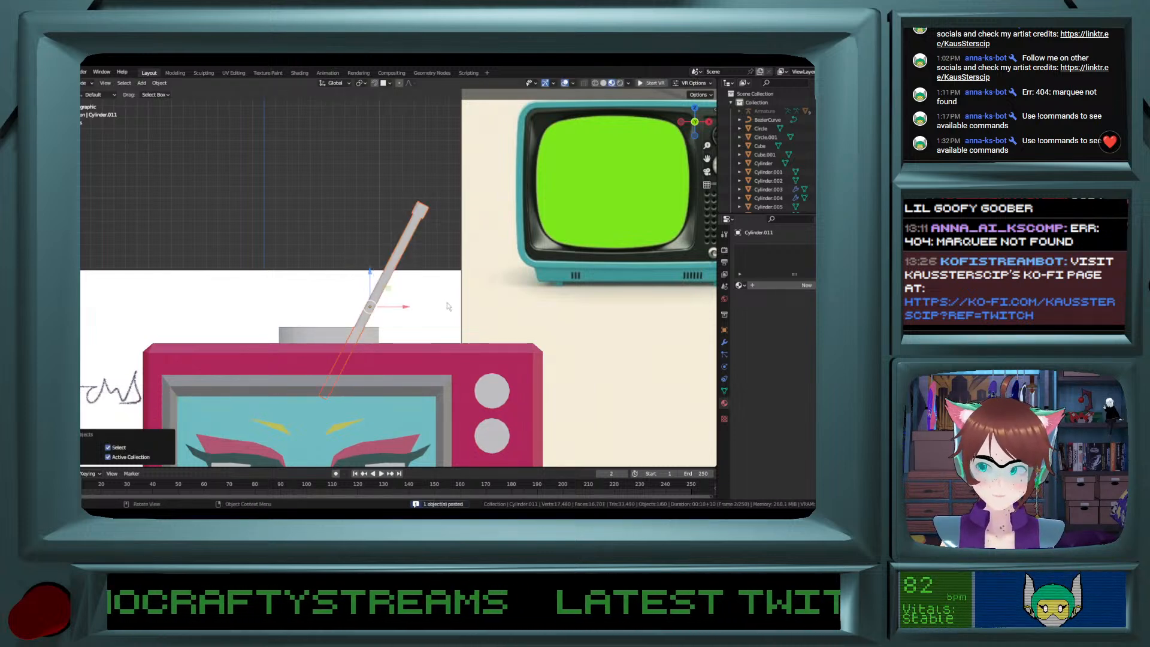
click(159, 82)
mouse_move(180, 110)
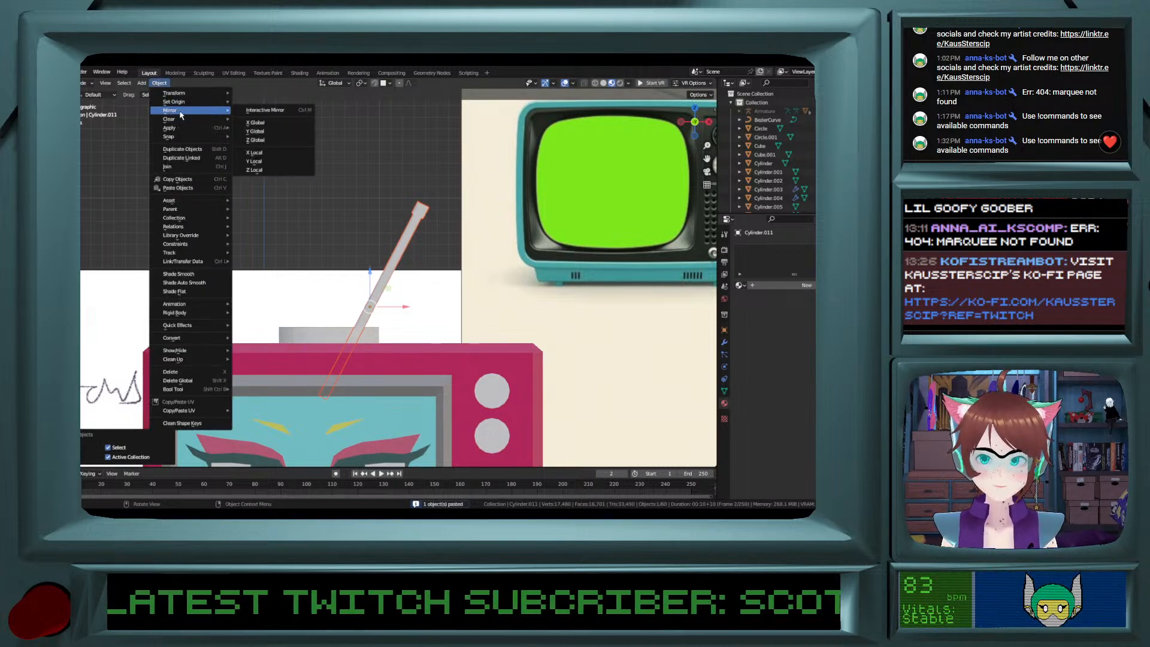
click(263, 123)
drag(398, 310, 321, 308)
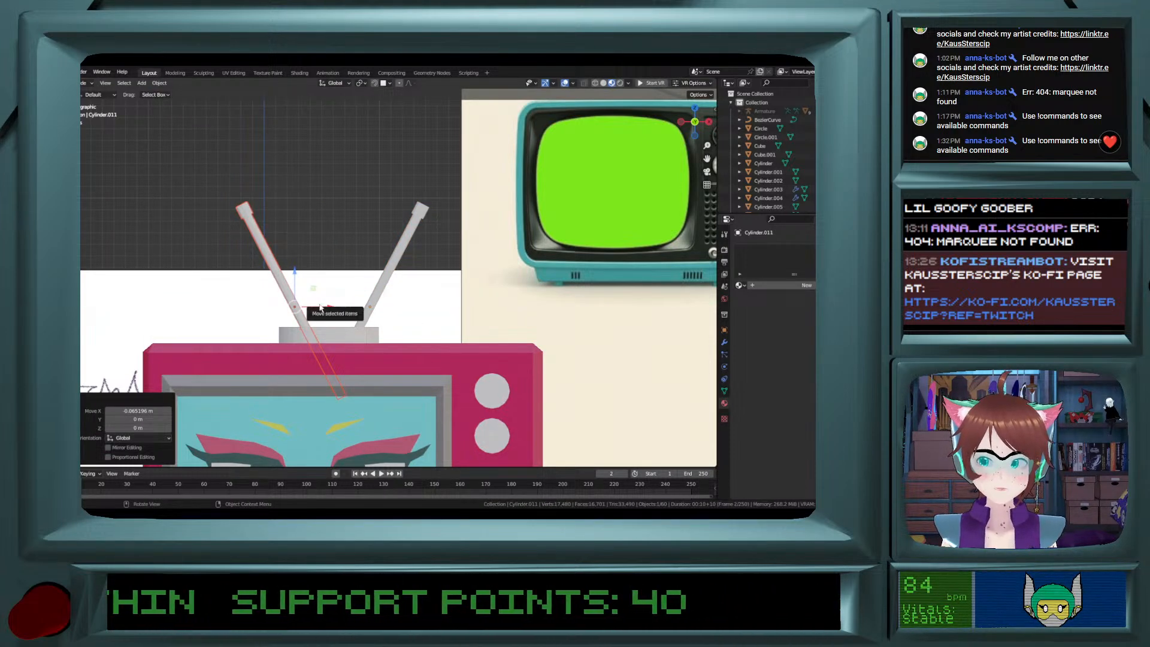
Add several edge loops along the rod of the left antenna.
key(Tab)
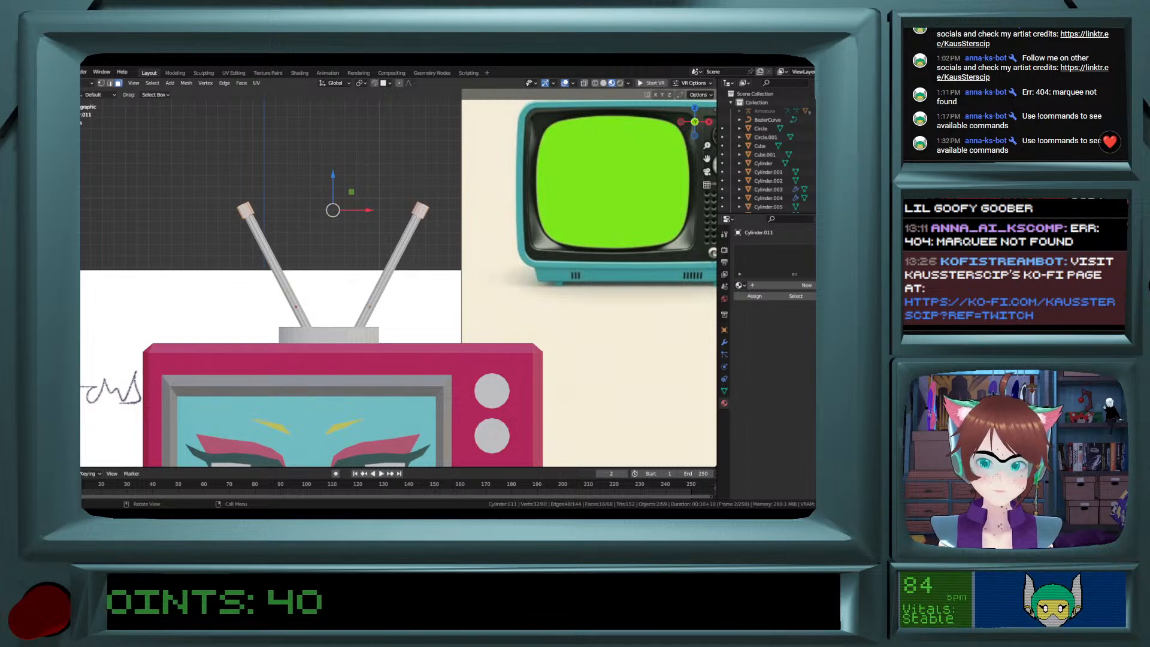
click(44, 305)
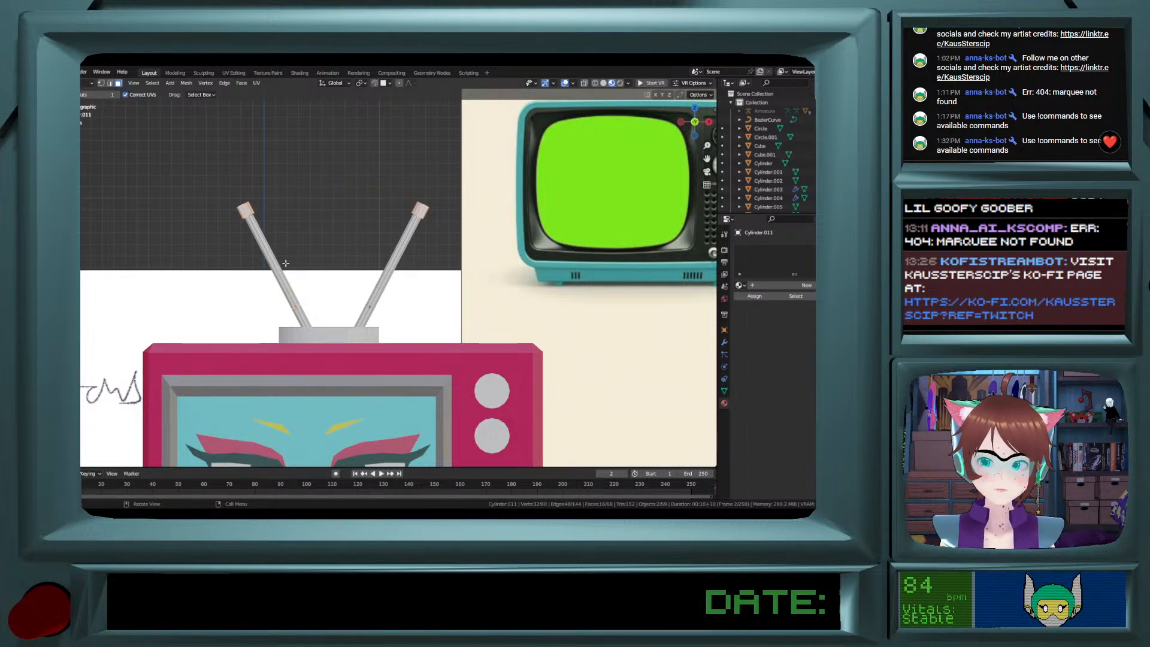
click(261, 237)
click(287, 281)
click(43, 147)
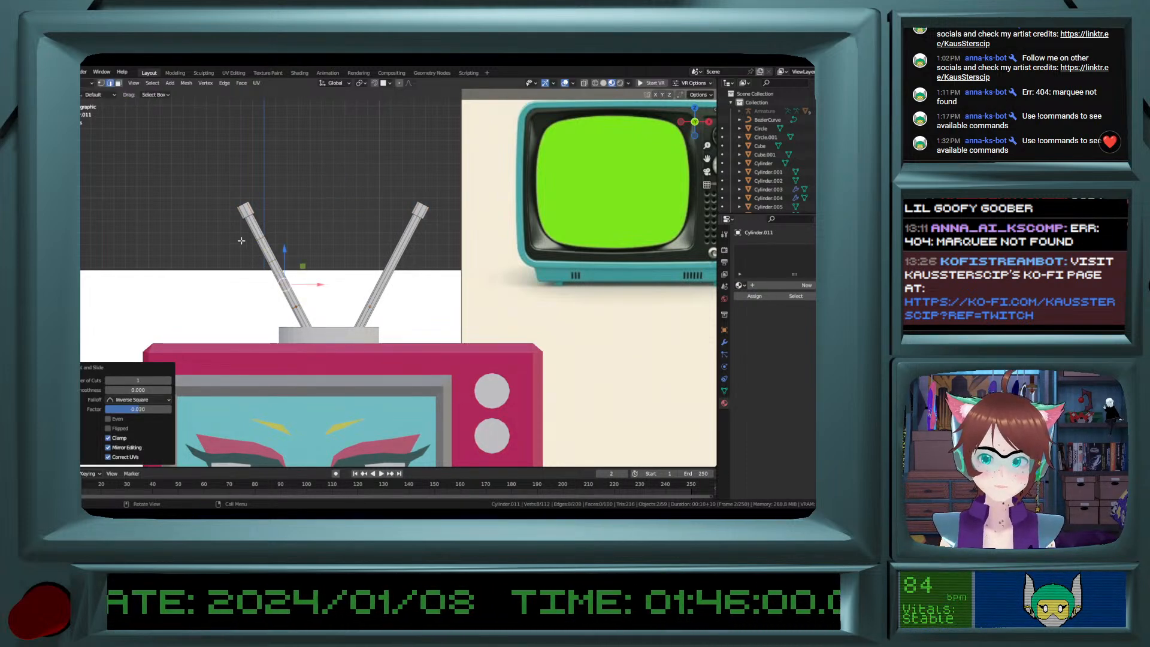
Move the middle edge loop of the left antenna outward to put a kink in the rod.
click(273, 253)
click(274, 264)
click(264, 252)
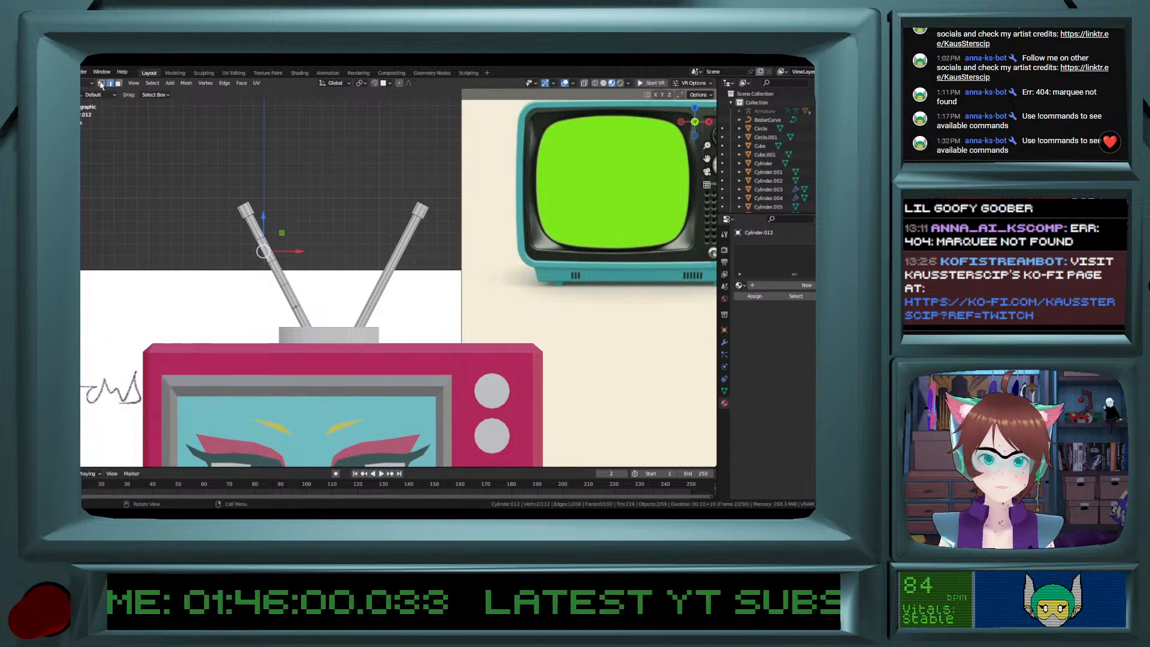
alt+click(271, 259)
alt+click(274, 260)
key(g)
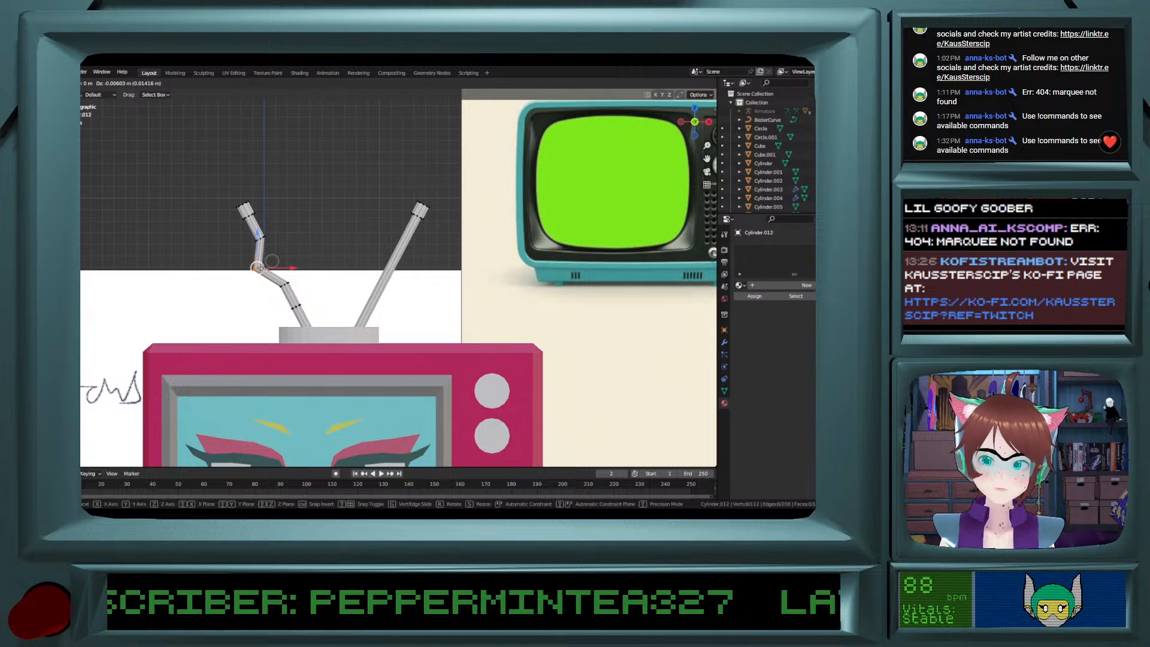
click(283, 285)
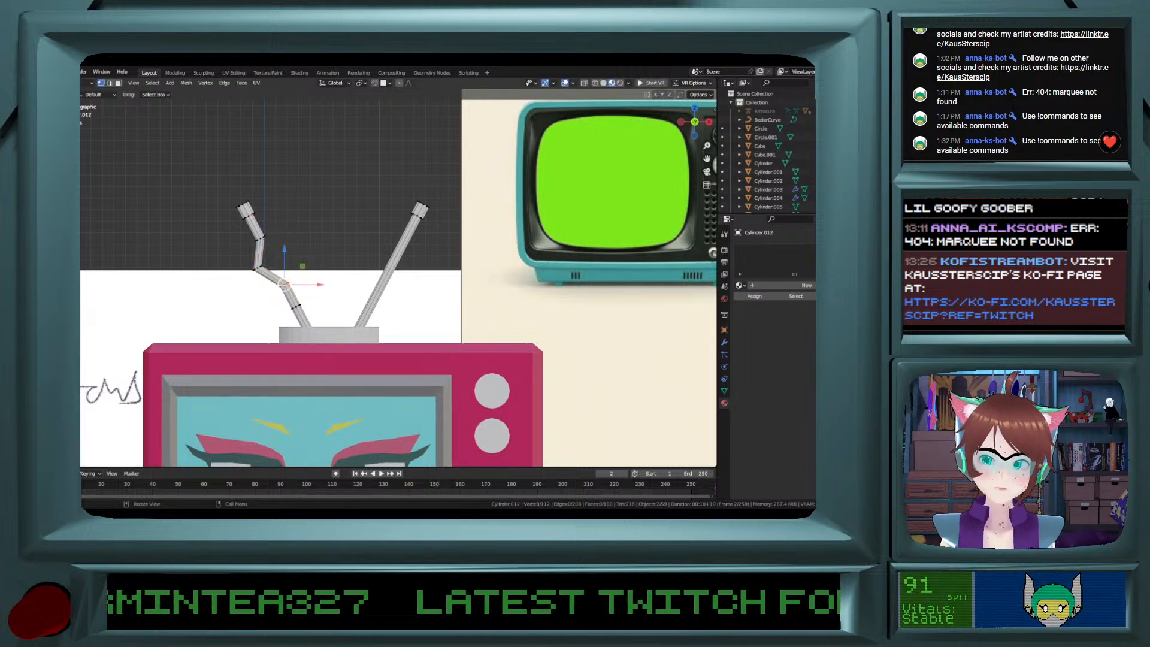
Enable X-ray display so that selecting the left antenna's tip also includes its hidden vertices.
key(g)
right_click(278, 272)
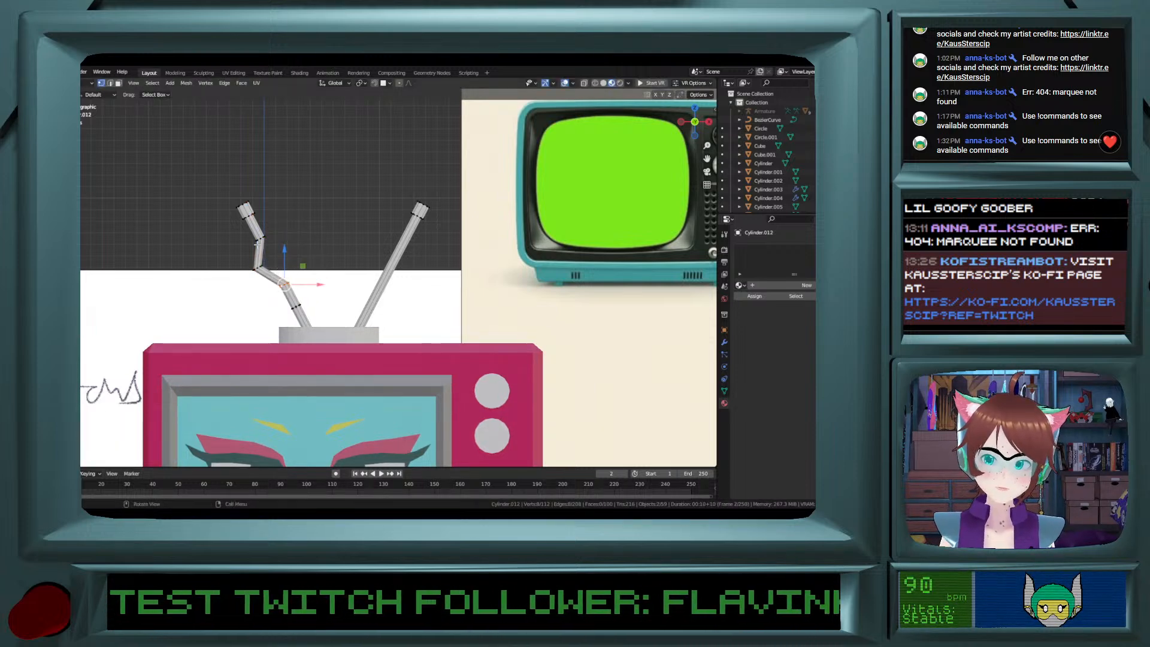
drag(209, 174, 274, 242)
click(584, 83)
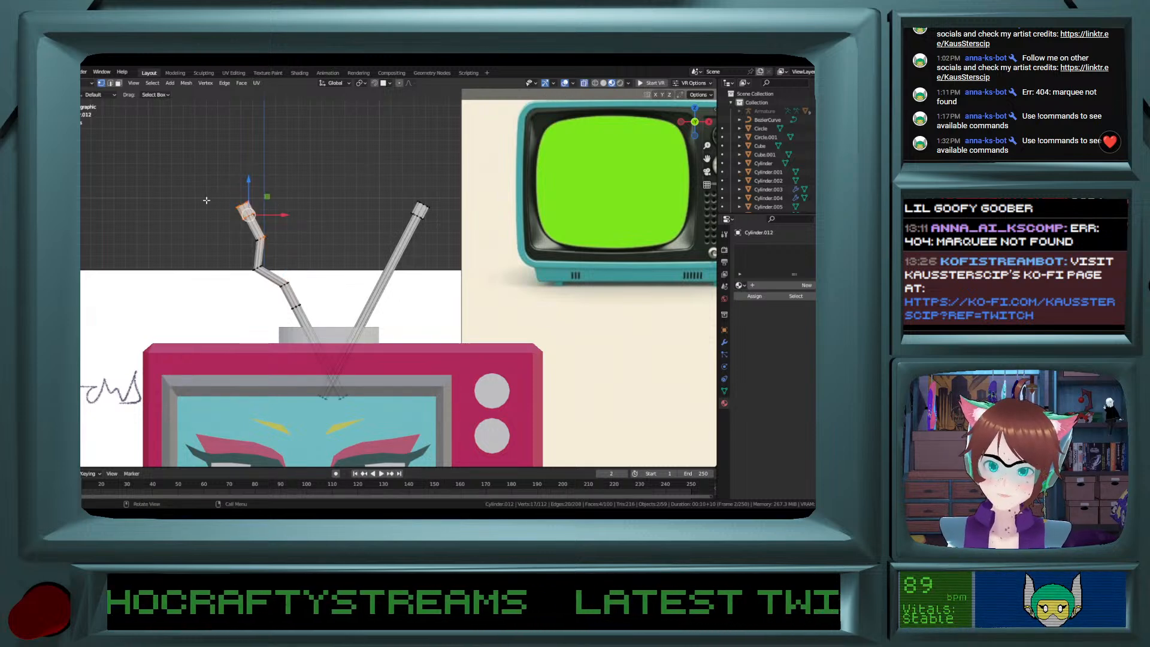
Try to rotate the upper section of the left antenna.
drag(225, 185, 281, 263)
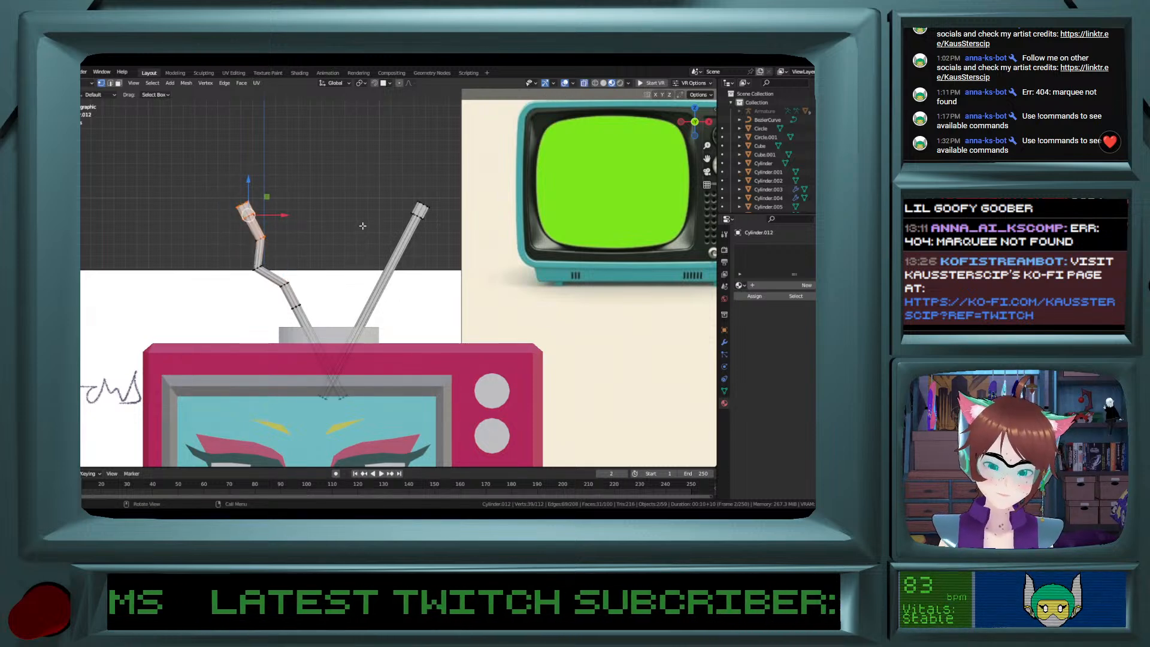
key(r)
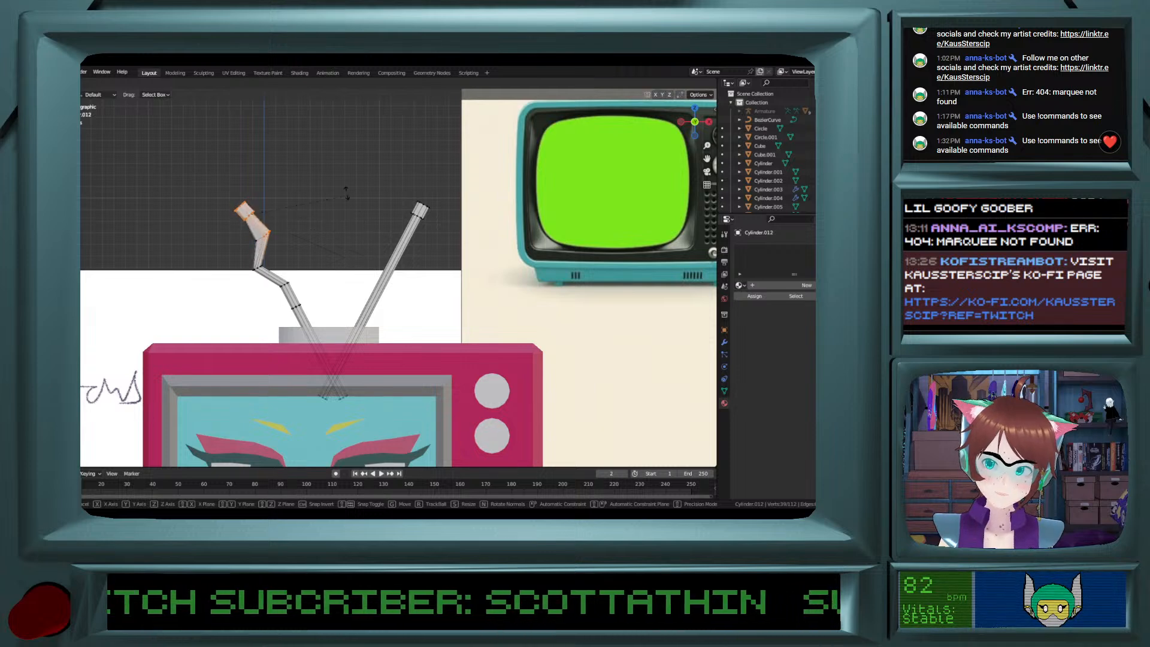
click(347, 194)
key(ctrl+z)
Rotate the left antenna's upper section outward by about 22°, move it outward along X, and leave mesh editing.
drag(200, 180, 324, 247)
key(r)
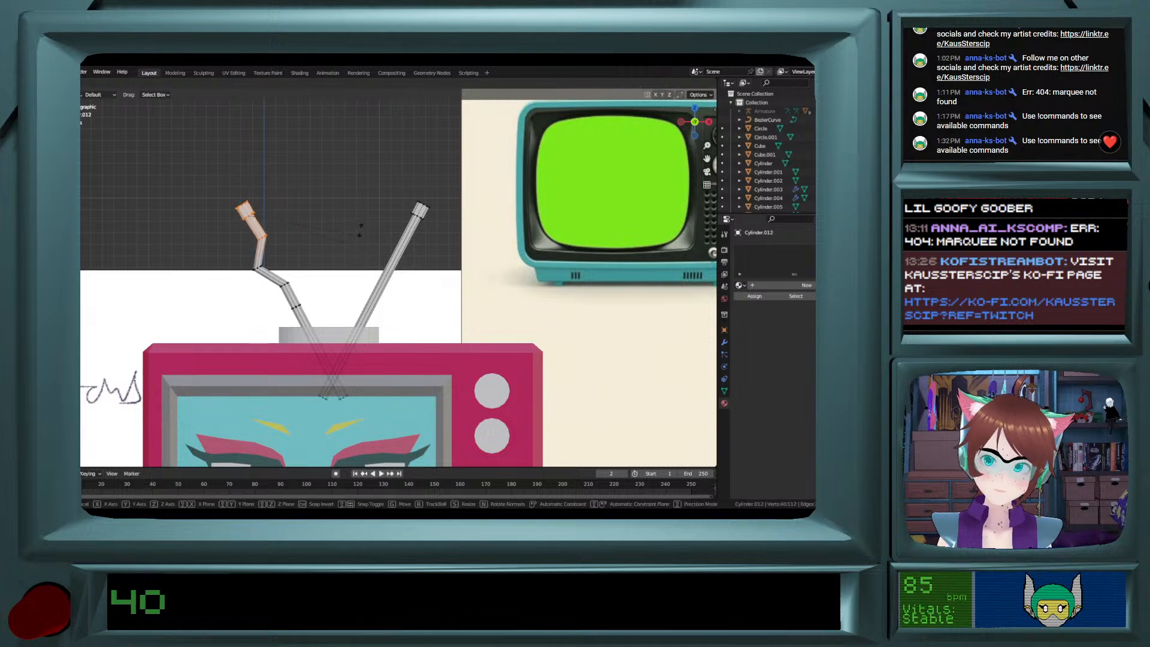
click(341, 205)
key(g)
key(x)
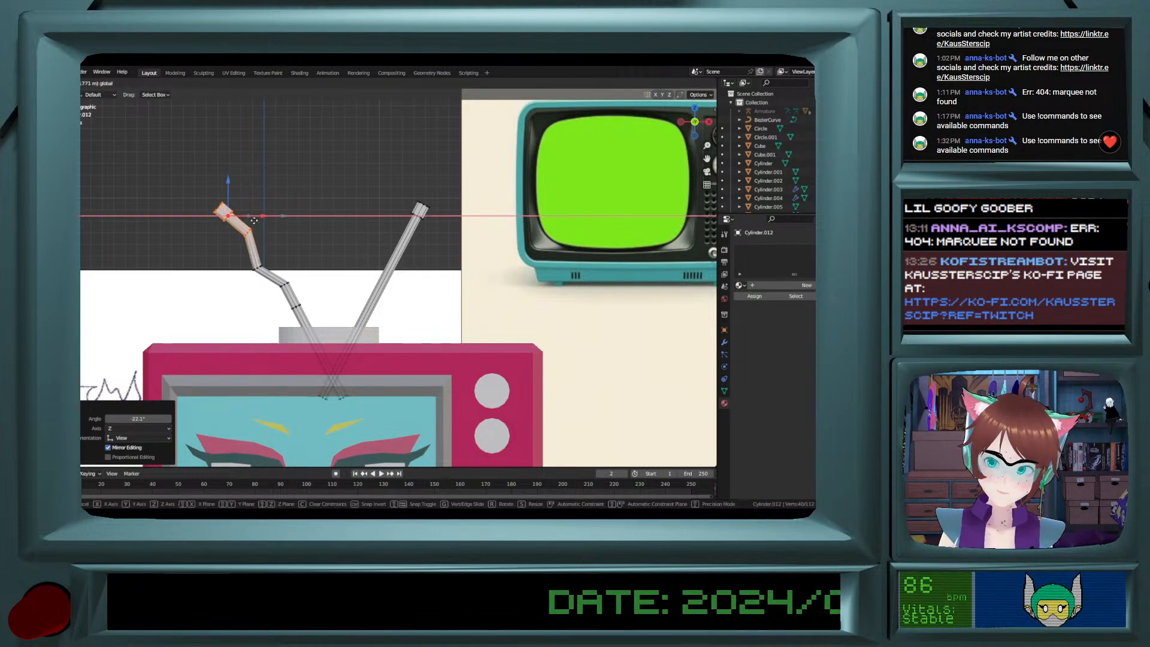
click(225, 215)
click(285, 309)
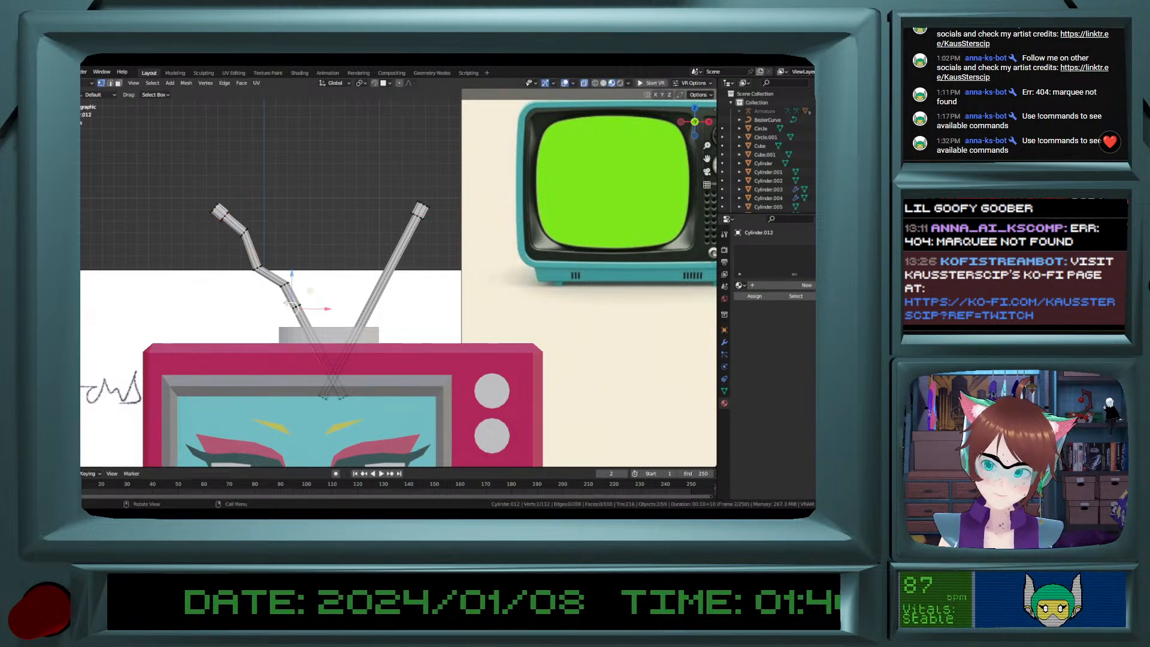
scroll(285, 309, up, 2)
scroll(328, 323, down, 5)
key(Tab)
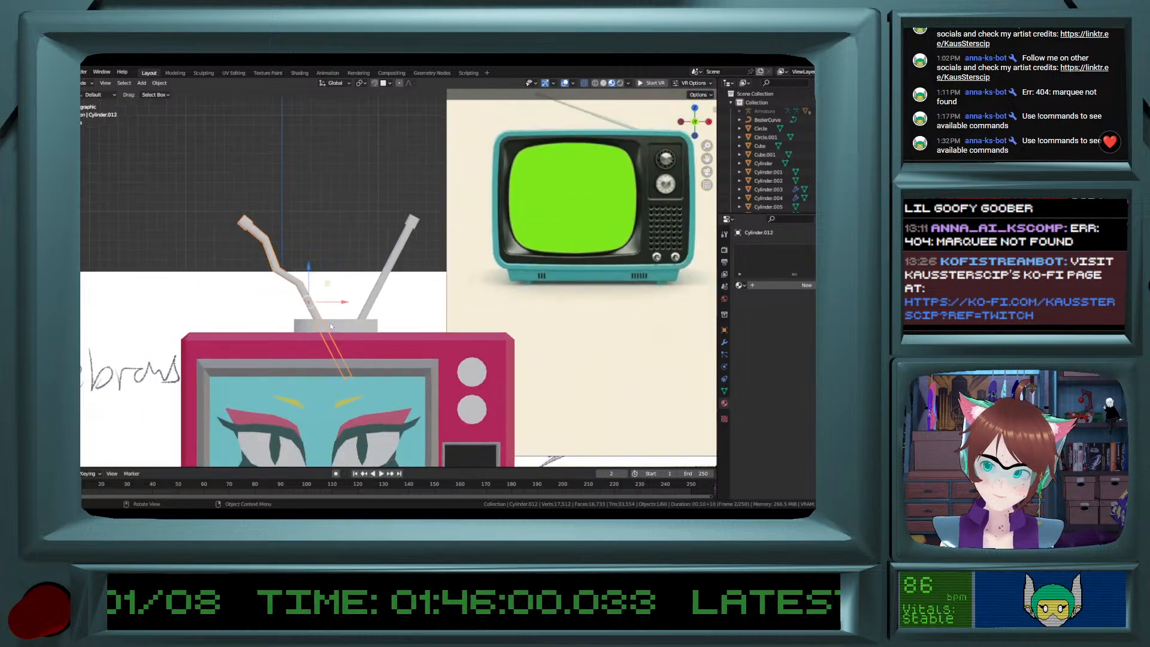
Inspect the bent antennas and their base on the TV head from several angles, and save the file.
shift+scroll(331, 327, down, 2)
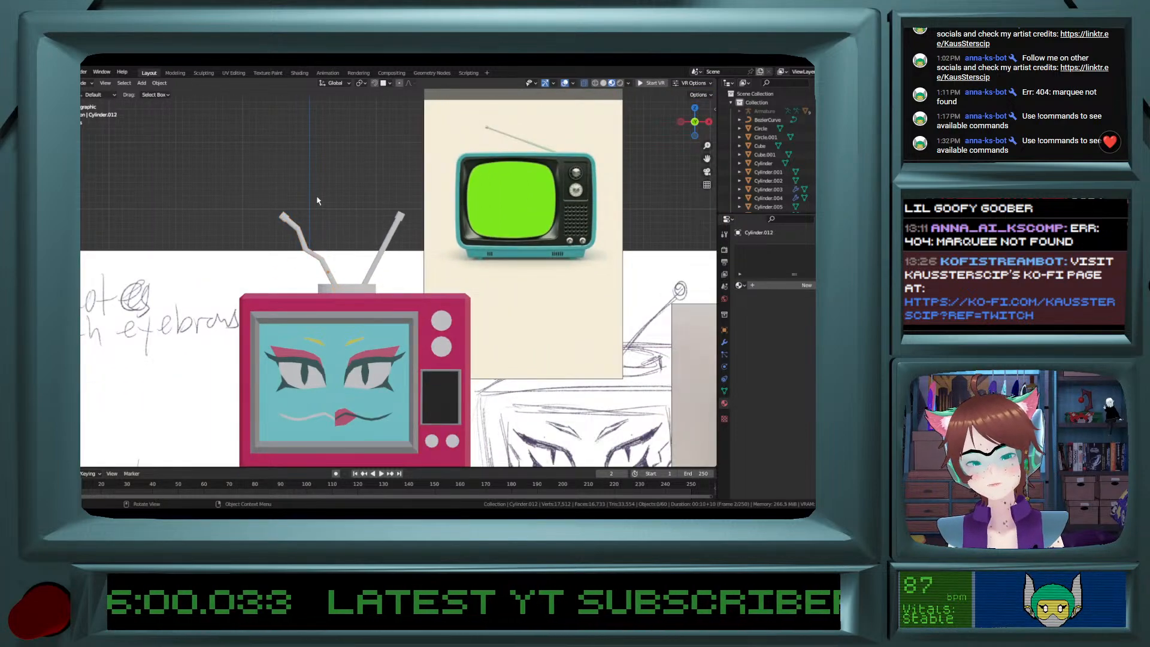
scroll(282, 233, down, 2)
scroll(279, 236, down, 1)
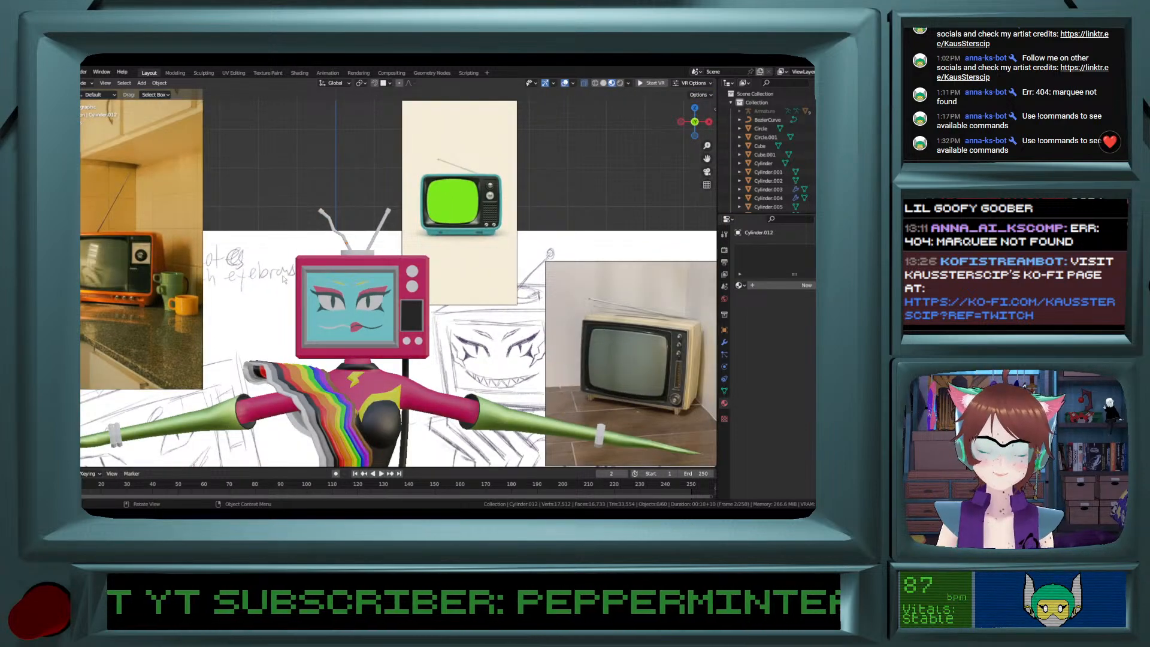
scroll(361, 234, up, 2)
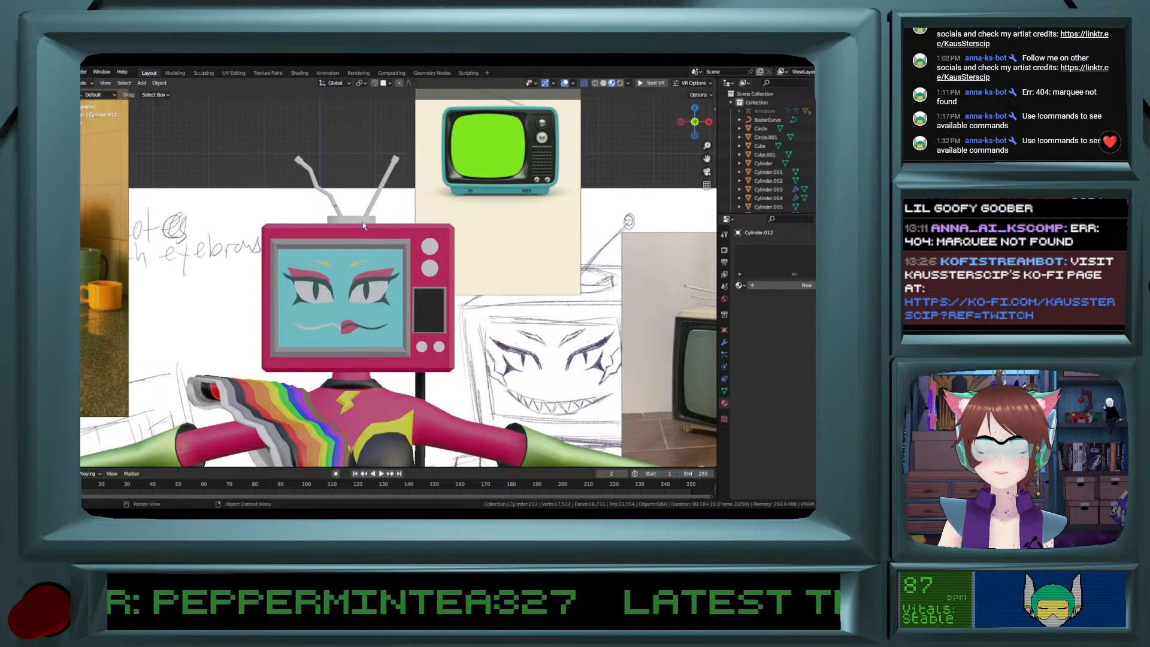
click(363, 226)
click(351, 221)
click(339, 187)
middle_drag(356, 236, 339, 255)
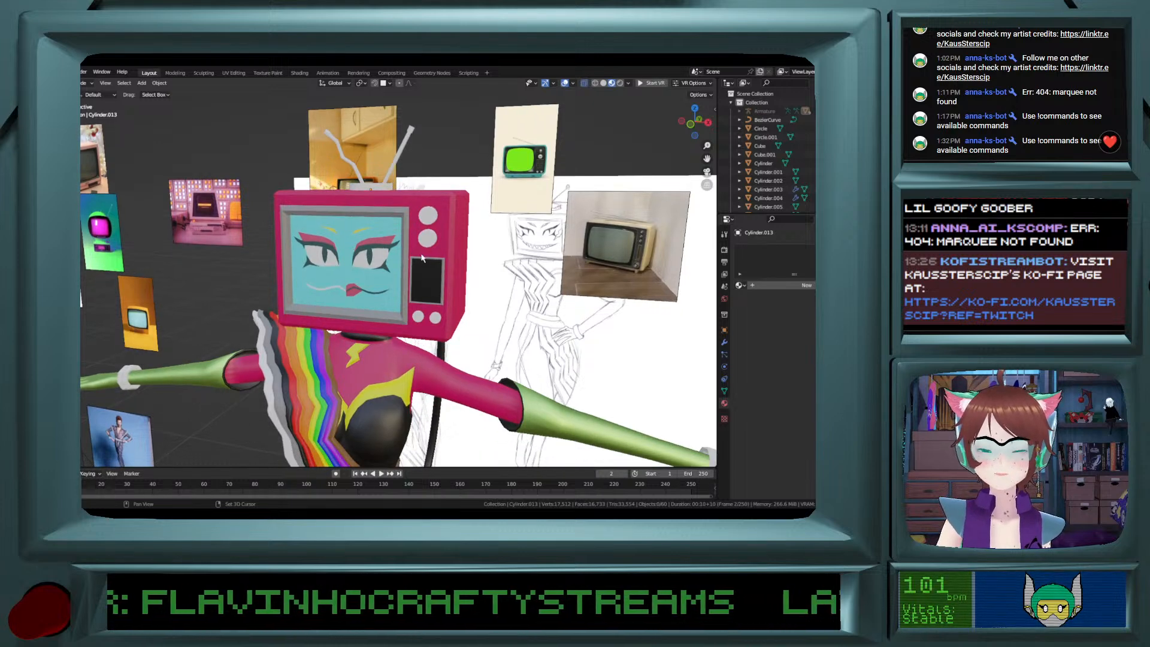
scroll(422, 258, up, 5)
key(ctrl+s)
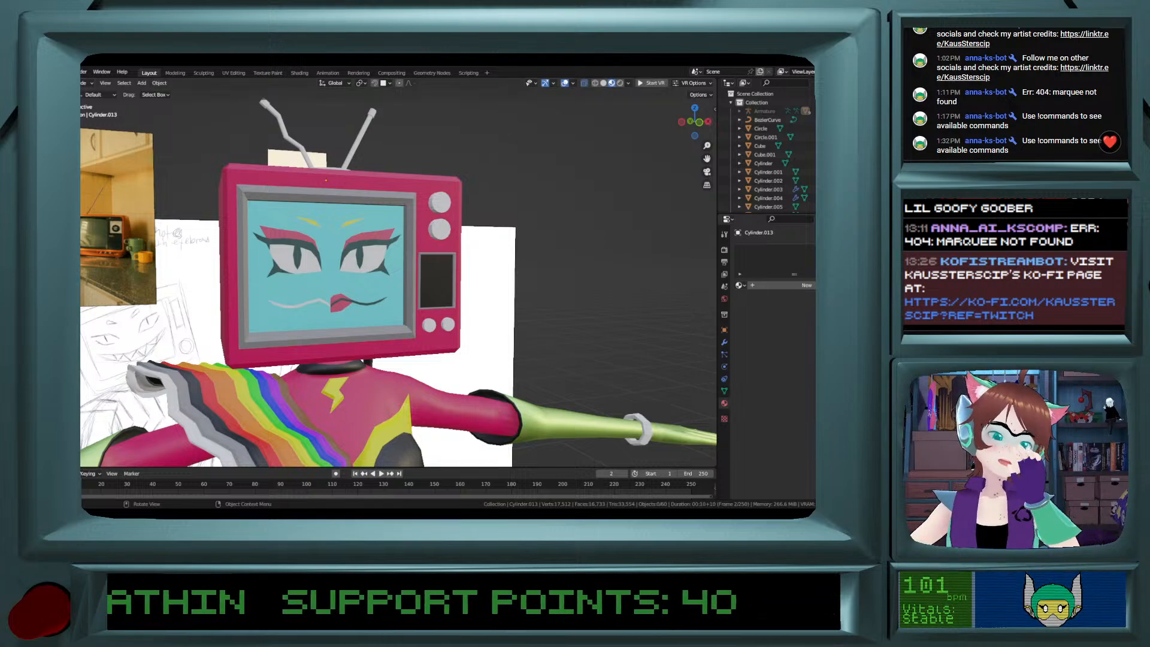
Select the black power cord curve hanging behind the character's back.
middle_drag(532, 180, 333, 185)
shift+middle_drag(557, 247, 391, 349)
click(366, 390)
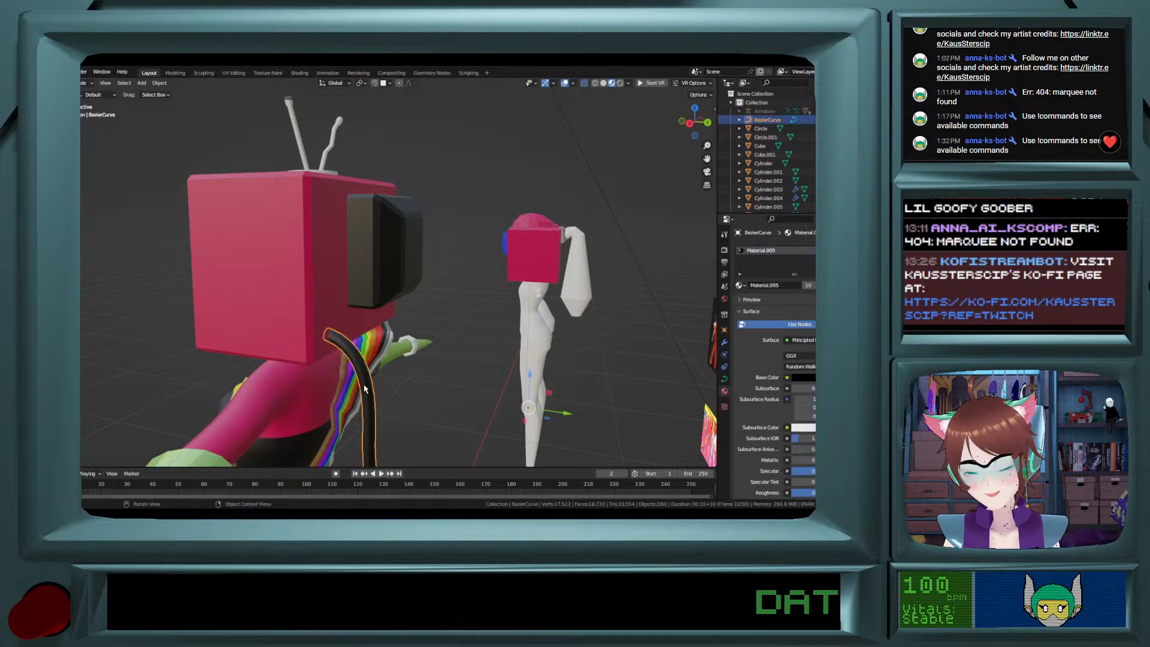
middle_drag(366, 389, 364, 357)
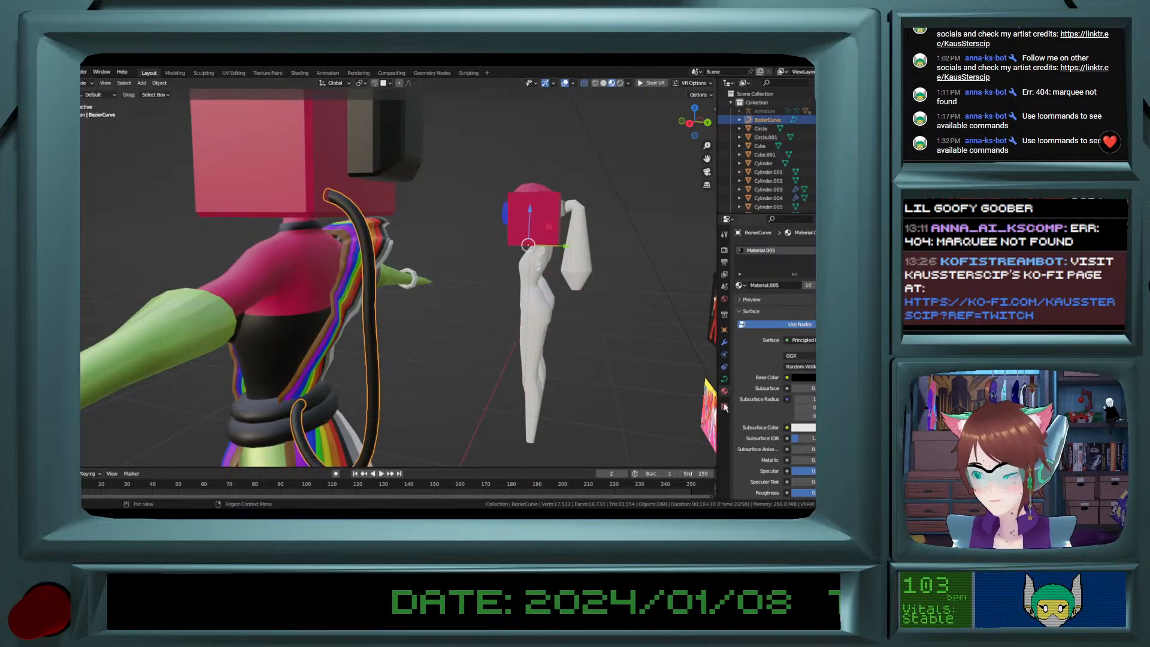
click(159, 83)
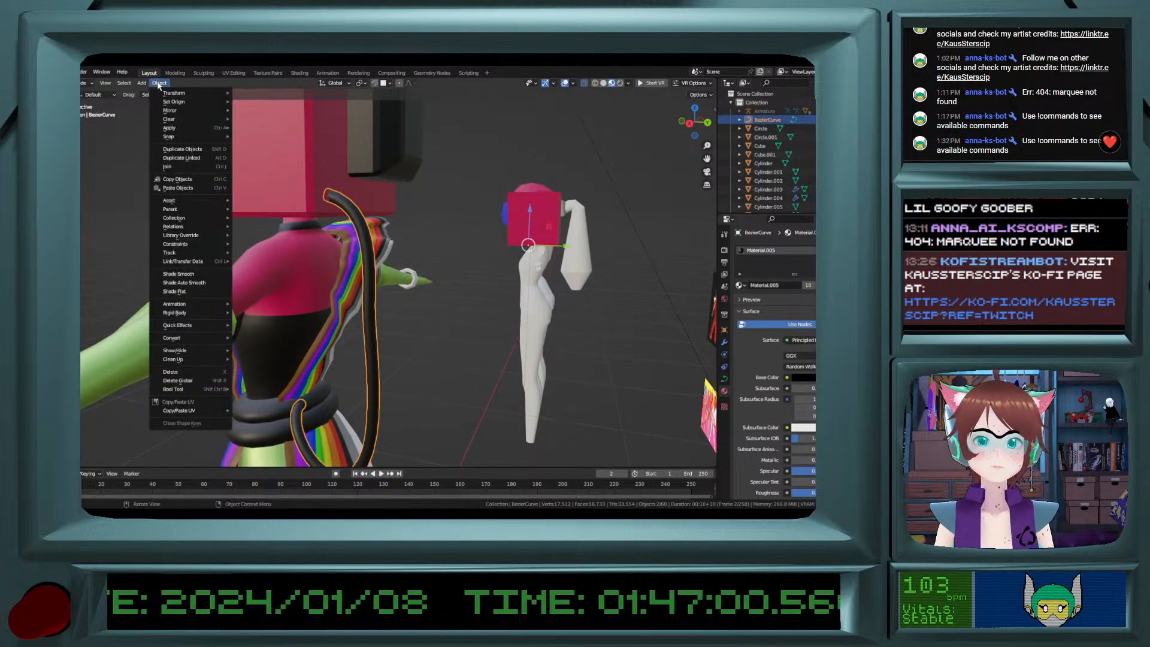
click(161, 83)
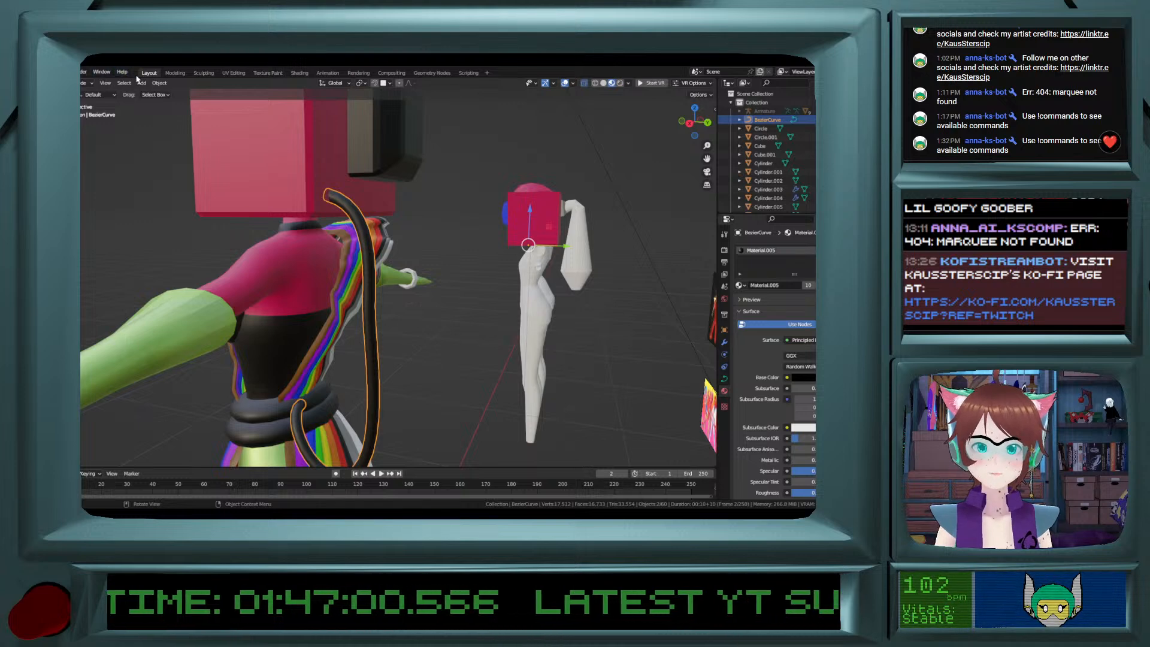
Try to convert the selected power cord to the Curves object type.
click(164, 84)
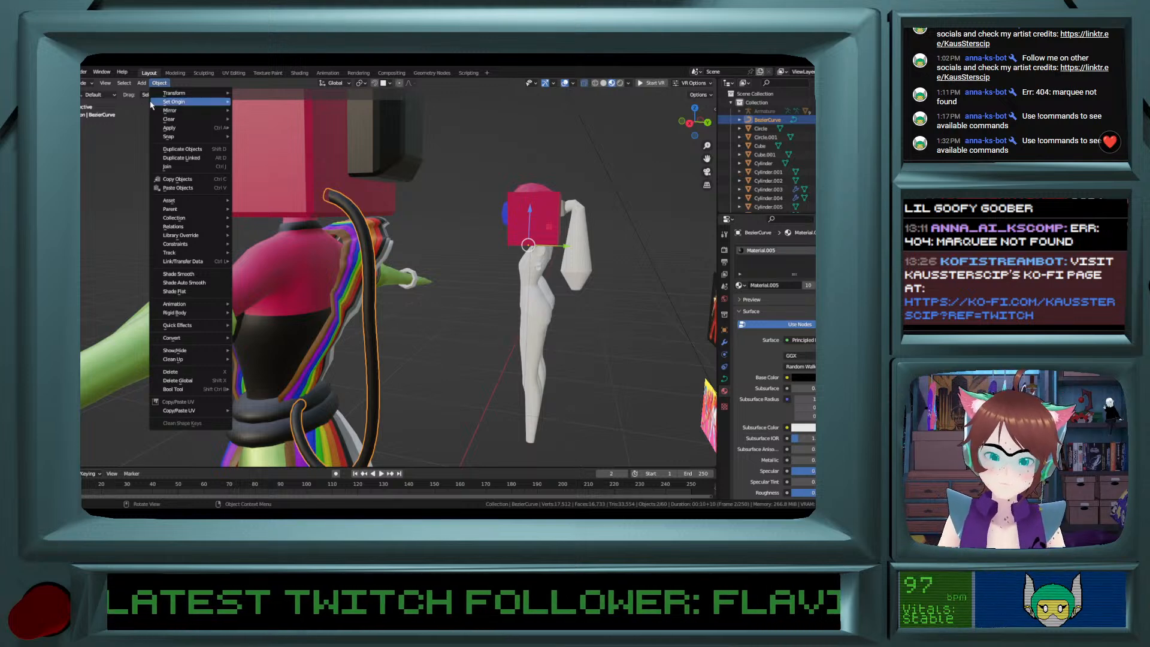
mouse_move(202, 337)
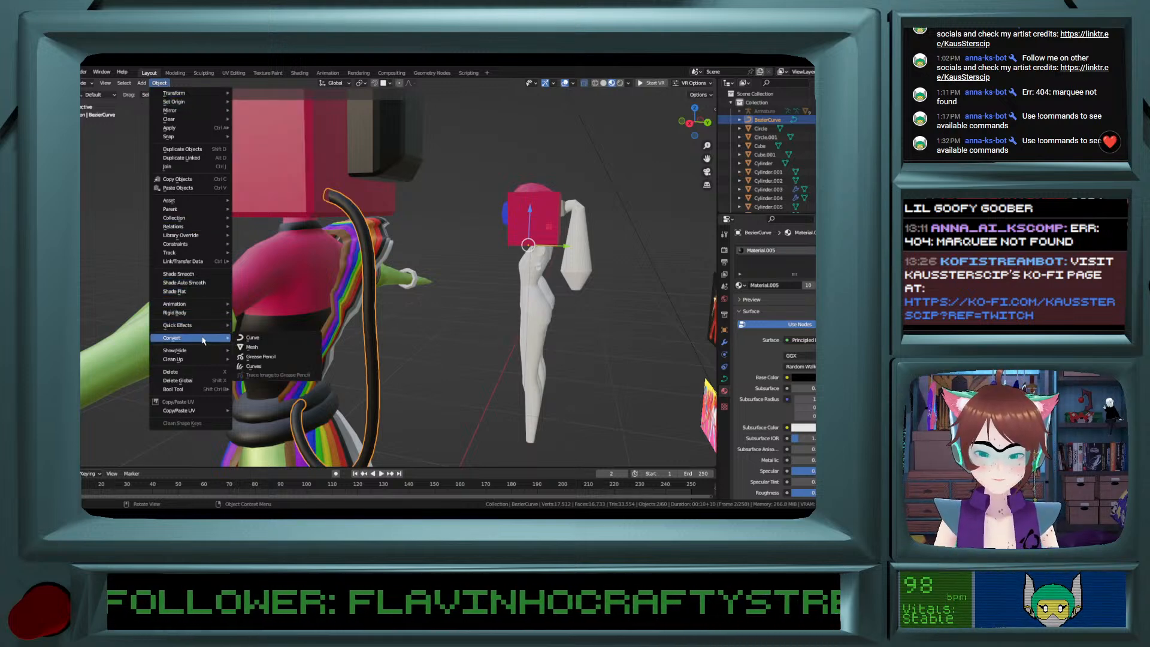
click(259, 350)
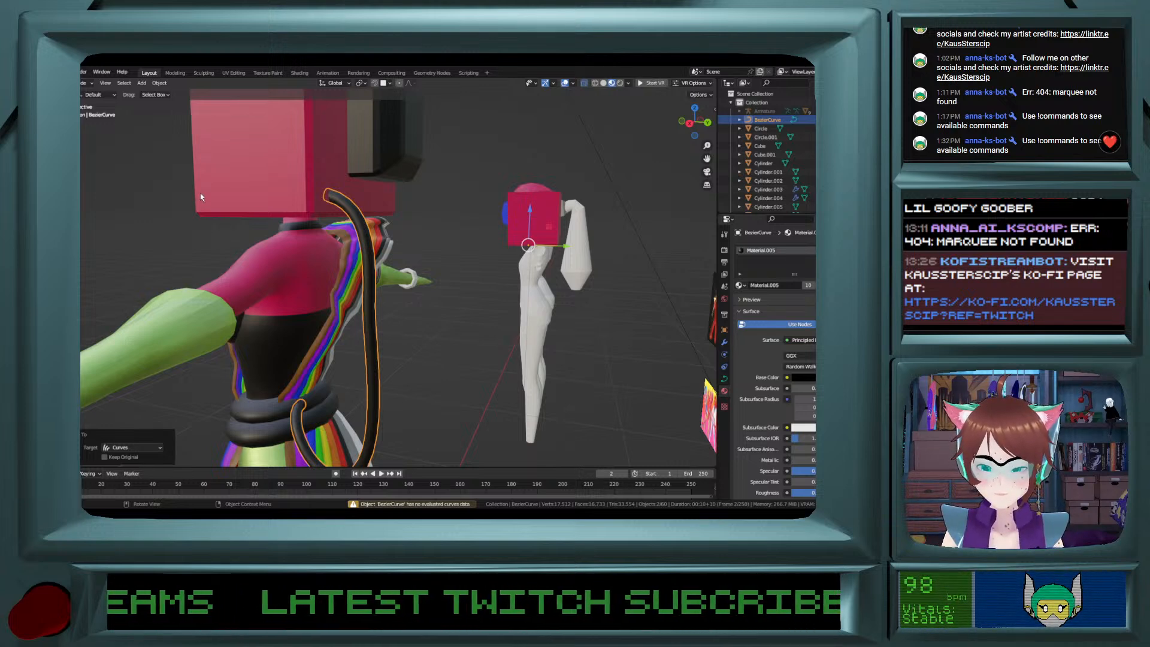
Convert the selected power cord curve behind the character's back to a mesh.
click(160, 83)
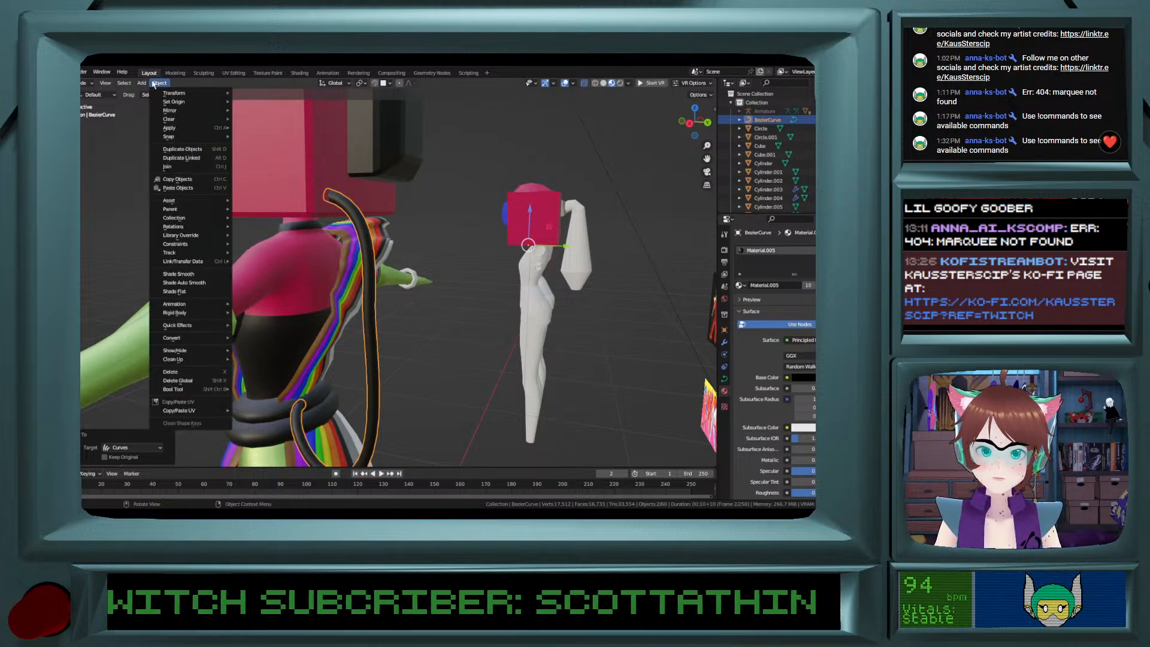
mouse_move(208, 327)
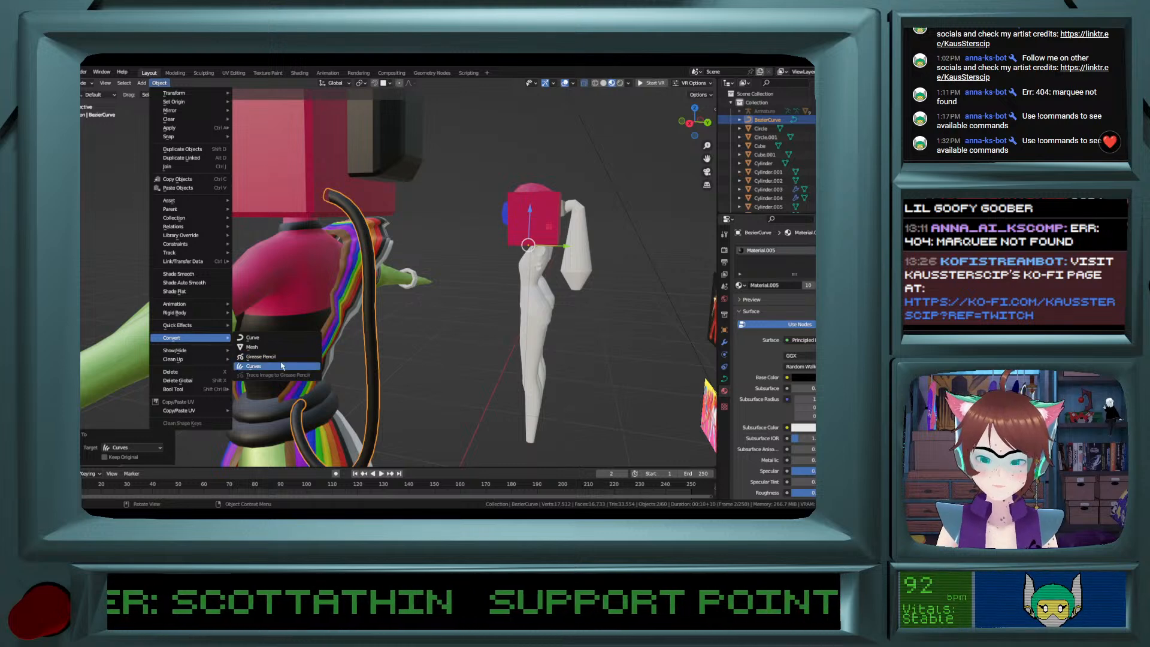
click(274, 346)
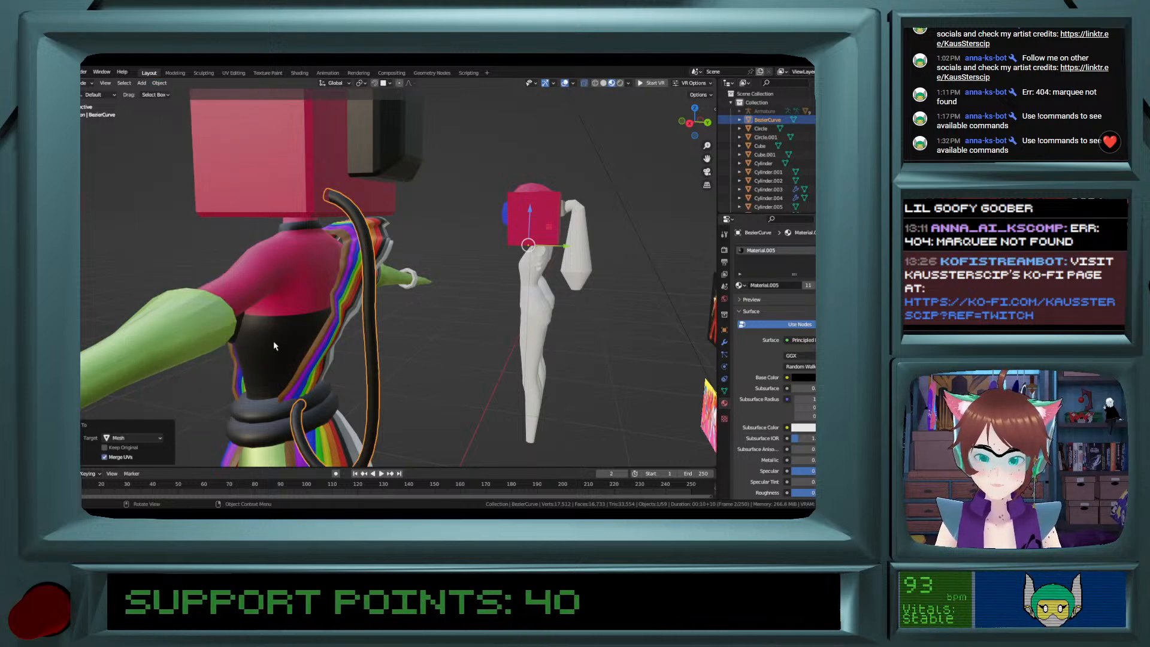
Extrude the ring of faces at the cord's upper end in place and scale it up to about 1.5 as a thicker plug.
scroll(312, 205, up, 4)
key(Tab)
key(shift+a)
middle_drag(116, 111, 248, 205)
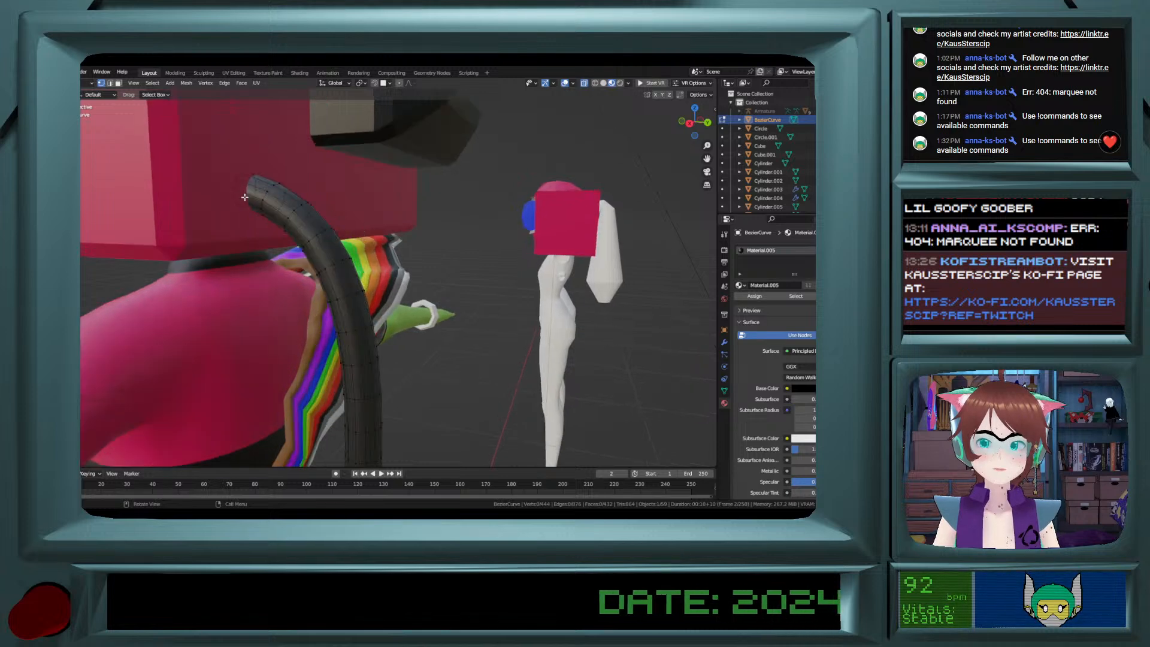
click(117, 83)
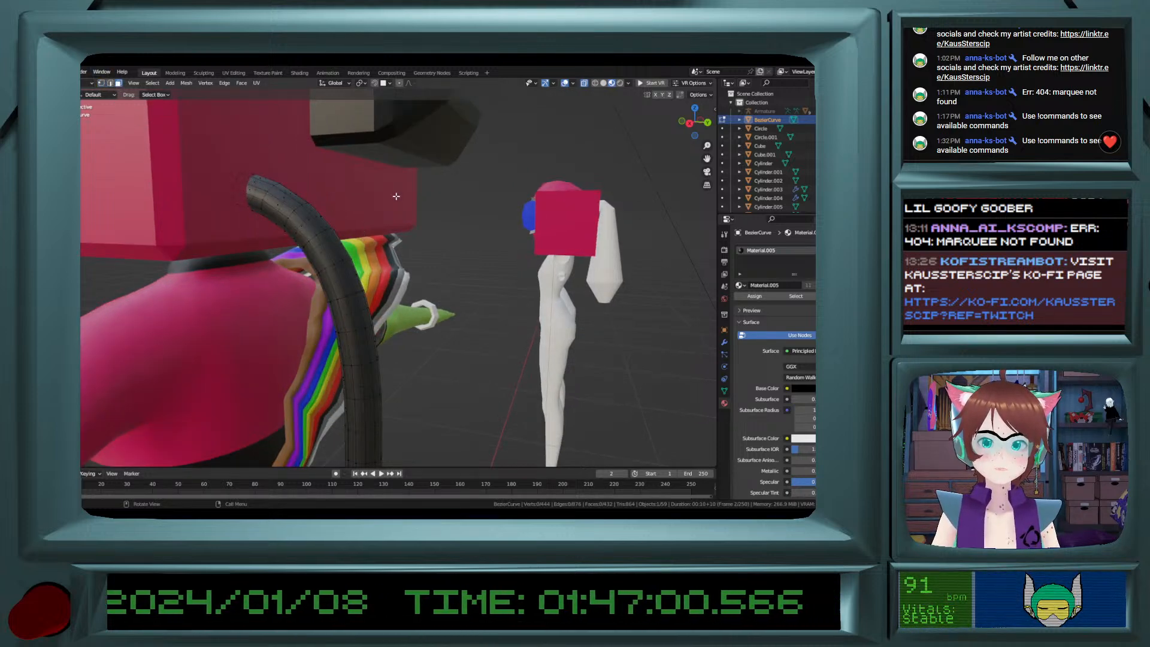
click(254, 187)
alt+click(249, 186)
key(e)
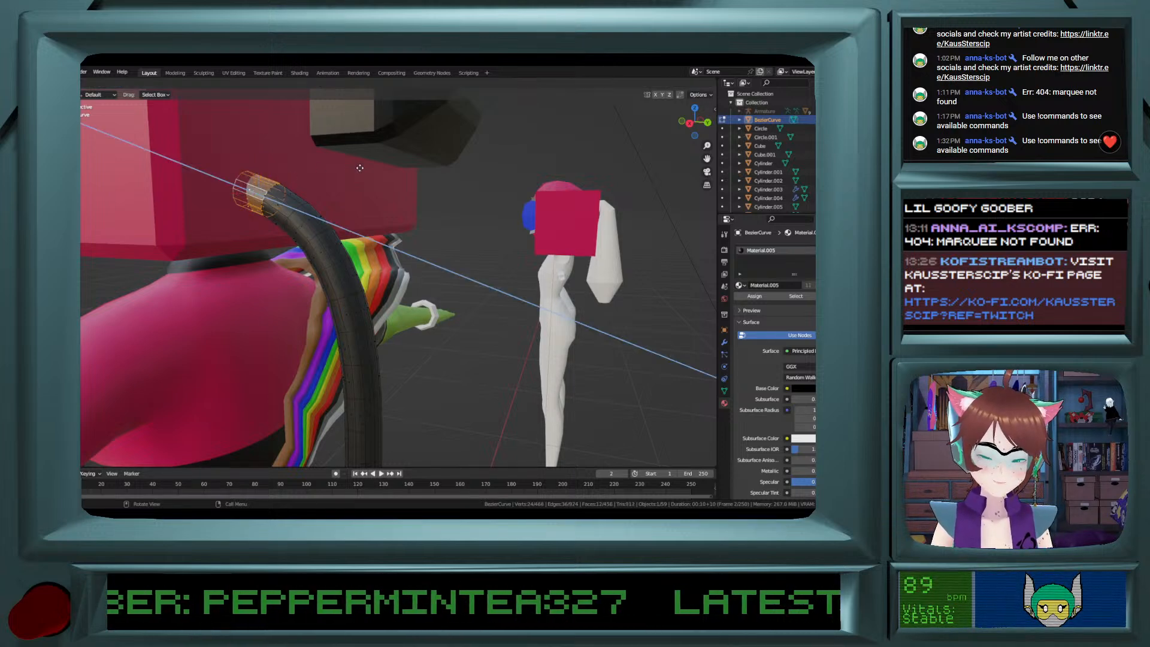
key(Escape)
key(s)
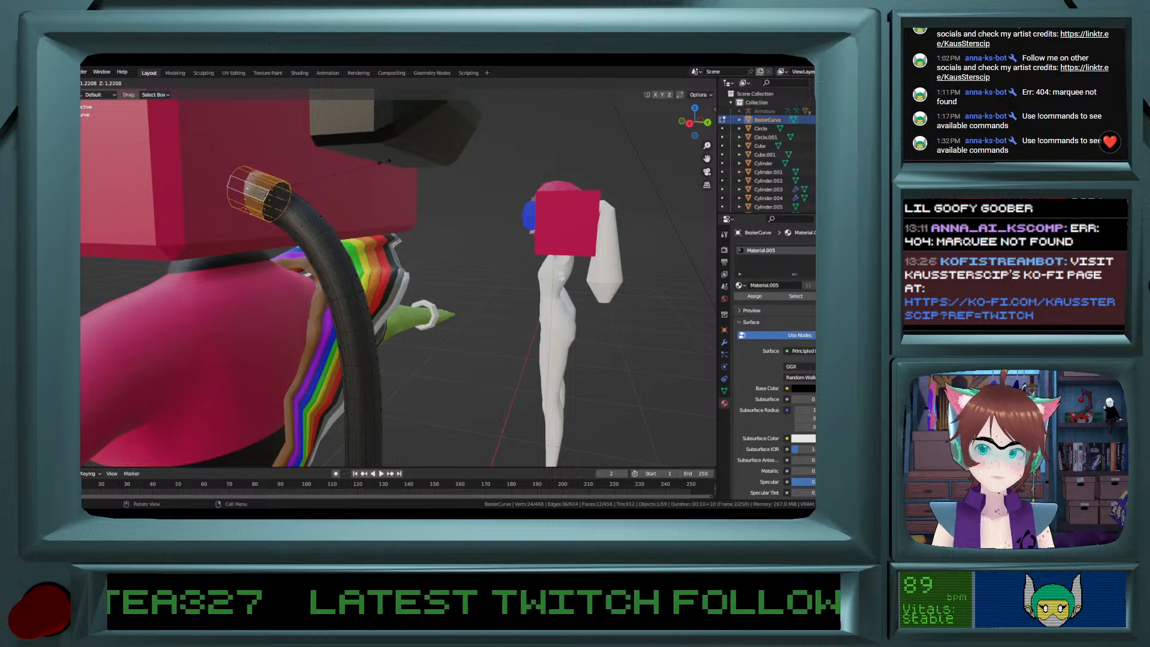
click(332, 198)
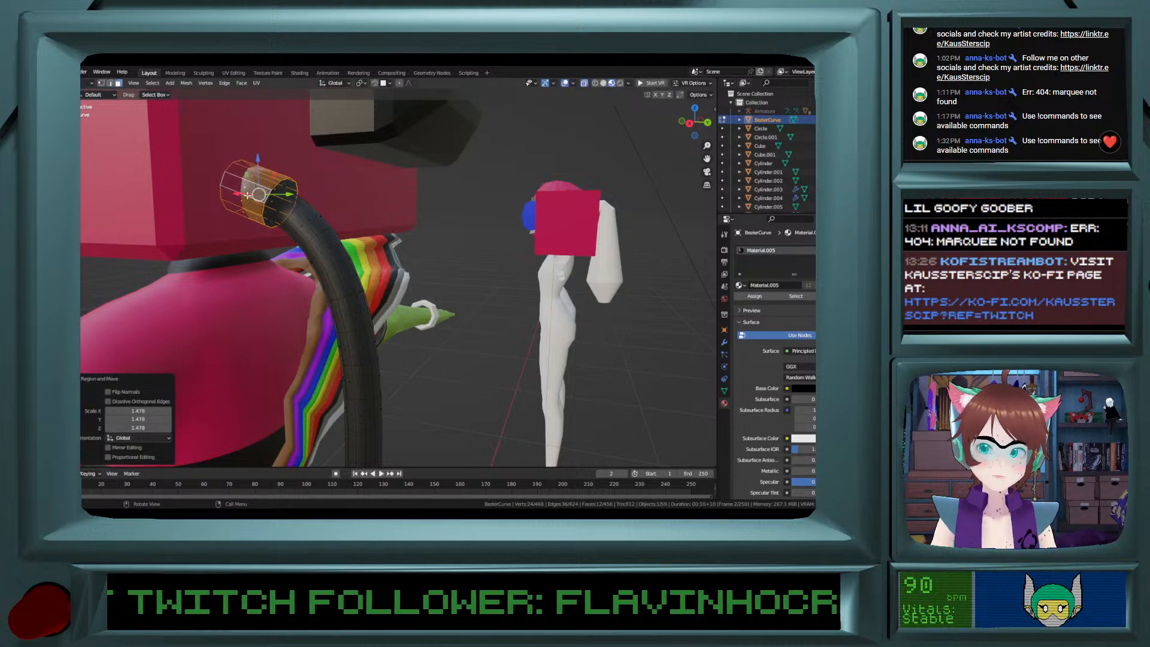
Move the thickened cord end closer to the back of the TV head and slightly upward.
mouse_move(238, 194)
mouse_down()
mouse_move(256, 190)
mouse_move(235, 187)
mouse_up()
key(ctrl+z)
middle_drag(234, 185, 252, 190)
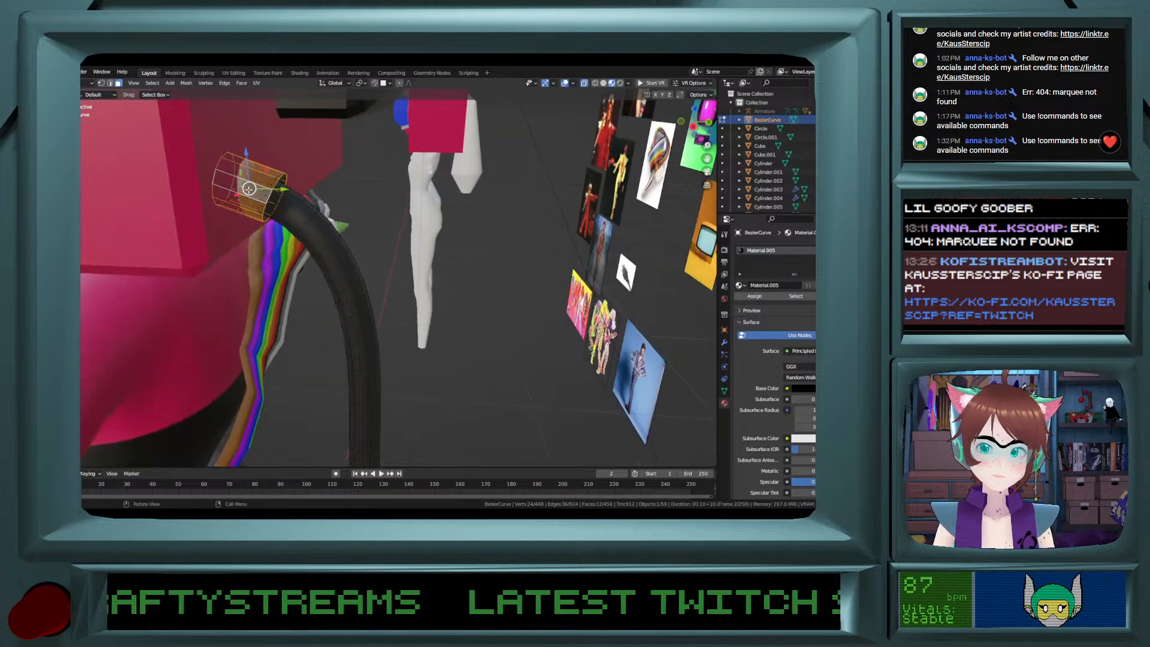
drag(286, 188, 243, 157)
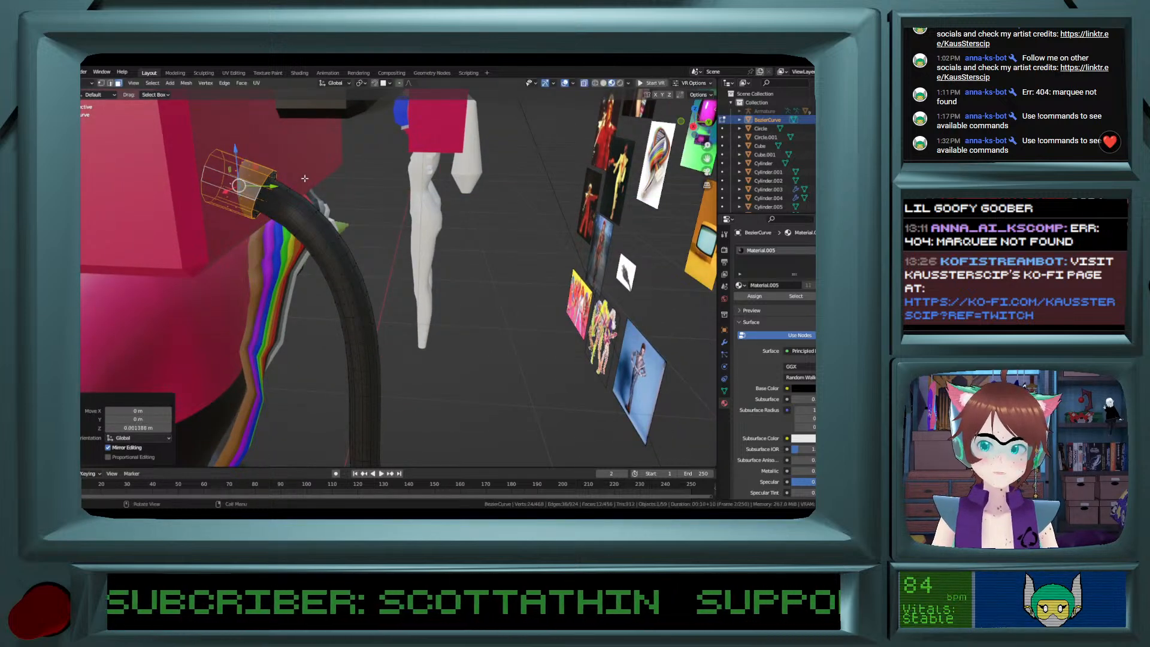
key(Tab)
key(Tab)
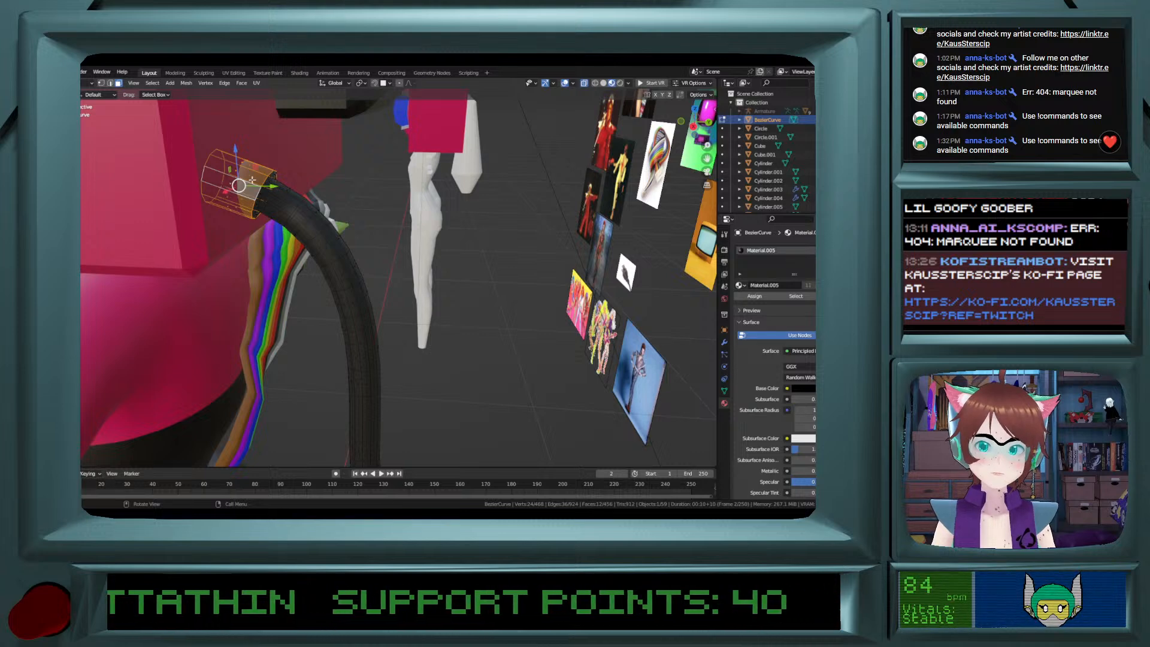
In a side view, rotate the thickened cord end closer to horizontal and move it into the back of the TV head.
click(693, 127)
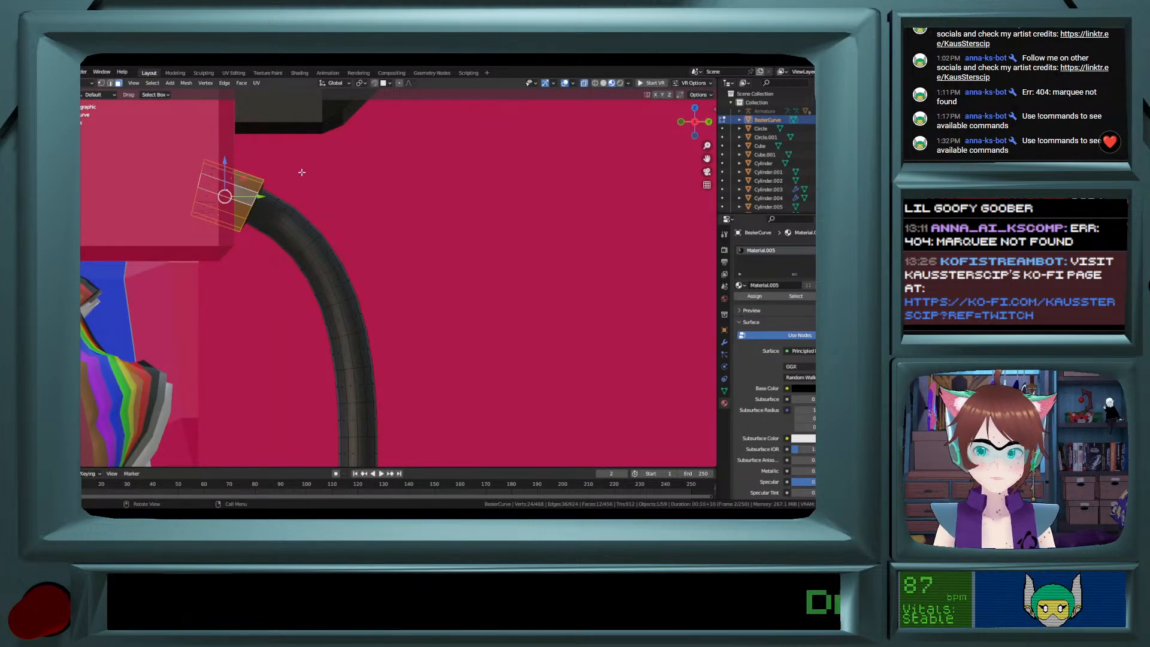
key(r)
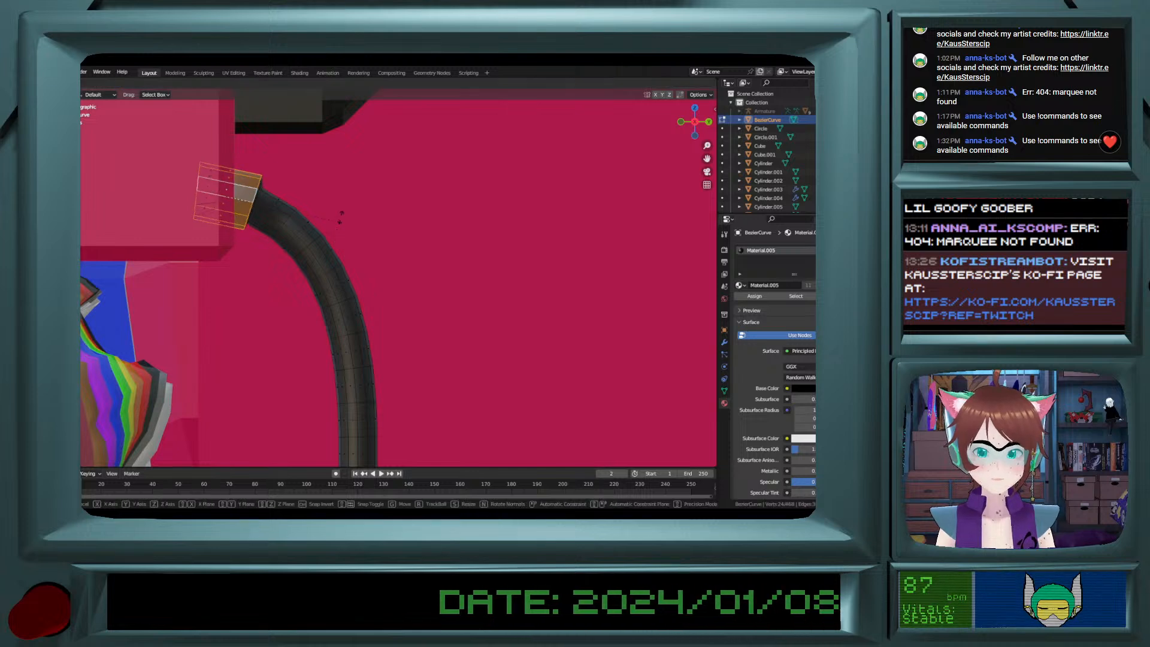
ctrl+click(336, 193)
drag(242, 192, 214, 178)
Delete the loop of faces at the plug end of the cord and leave mesh editing.
click(198, 196)
alt+click(198, 196)
key(x)
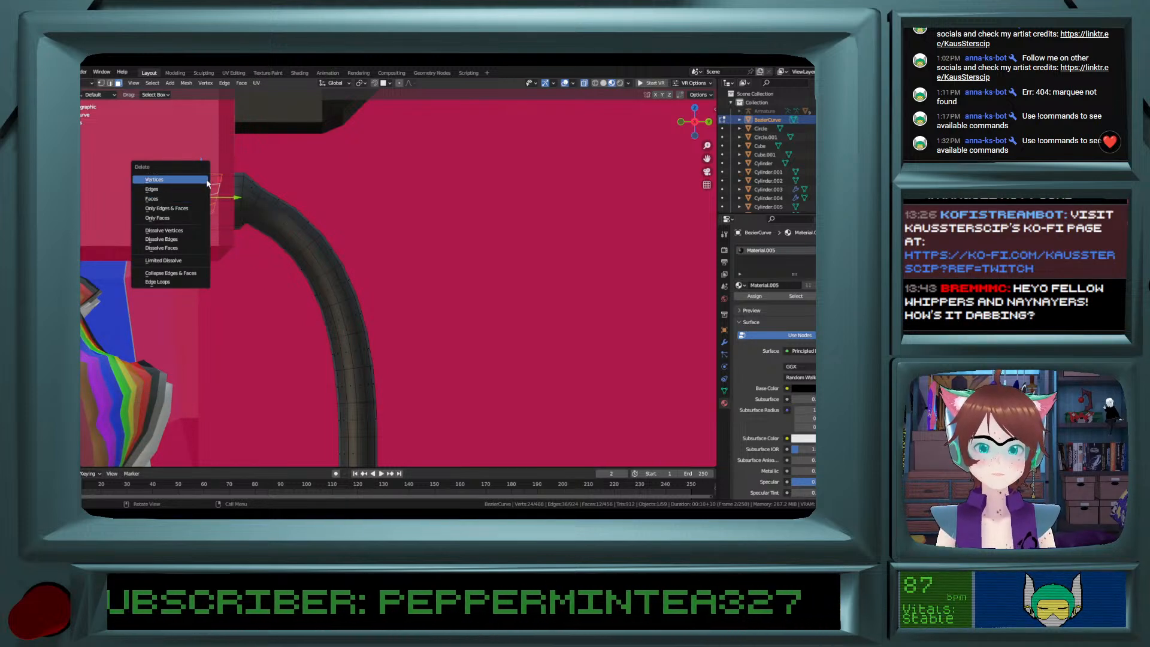
click(183, 200)
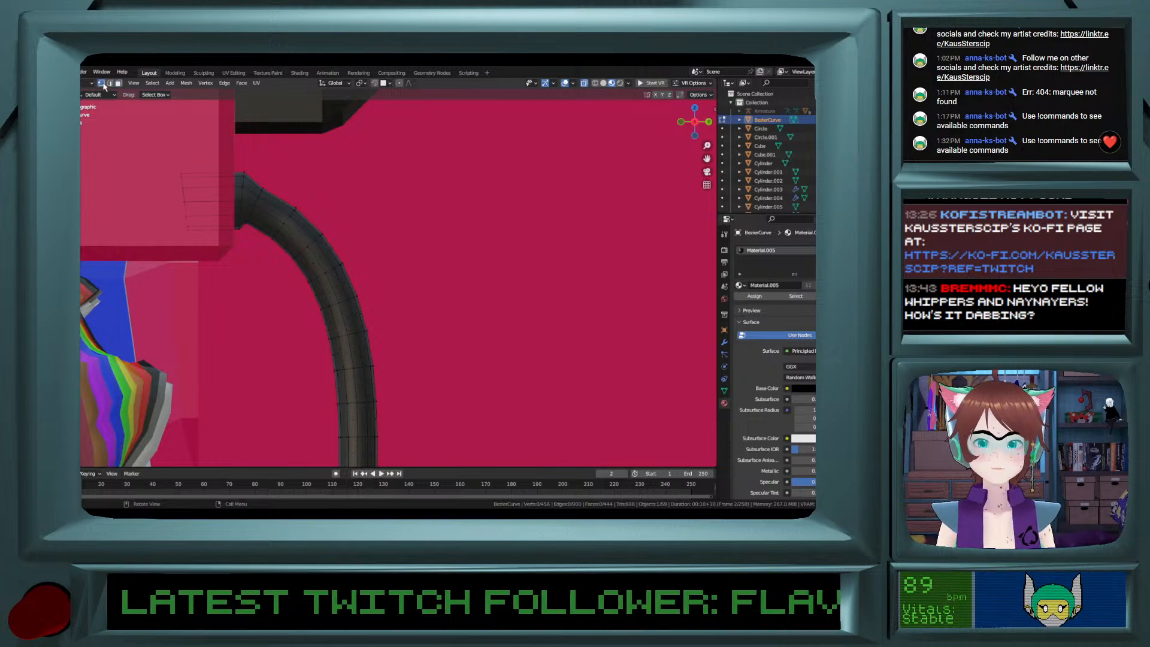
key(Tab)
middle_drag(221, 211, 361, 250)
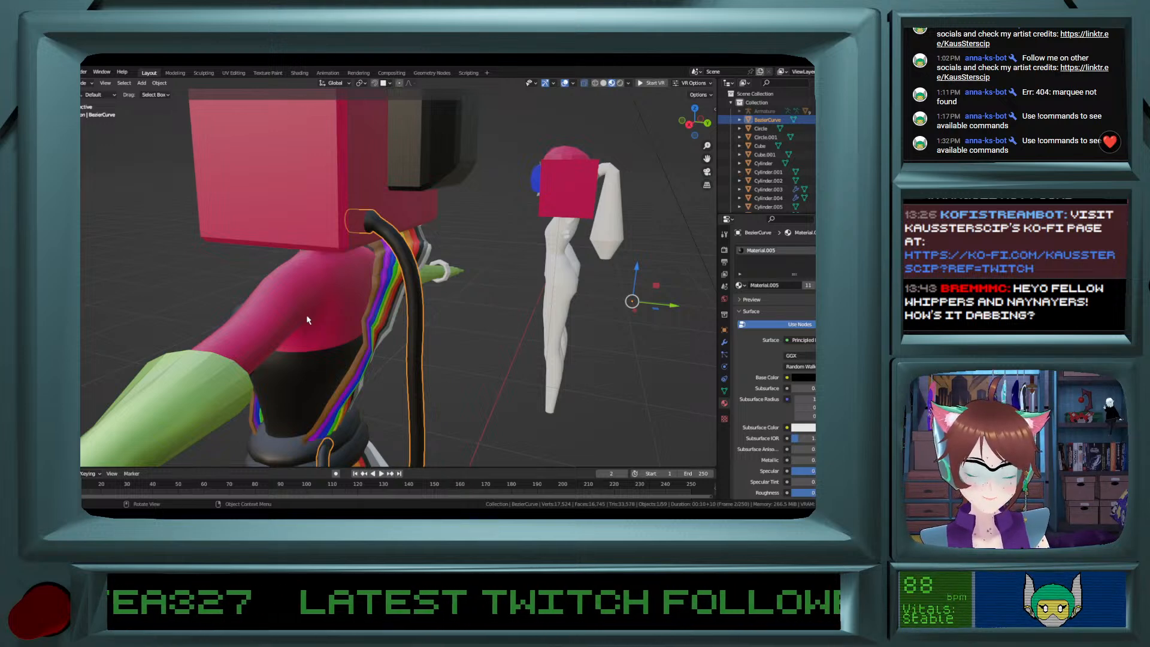
Examine where the cord enters the back of the TV head and reopen the cord's mesh for editing.
middle_drag(306, 319, 309, 407)
scroll(334, 277, up, 1)
scroll(333, 277, up, 1)
scroll(334, 277, down, 3)
scroll(335, 276, up, 2)
key(Tab)
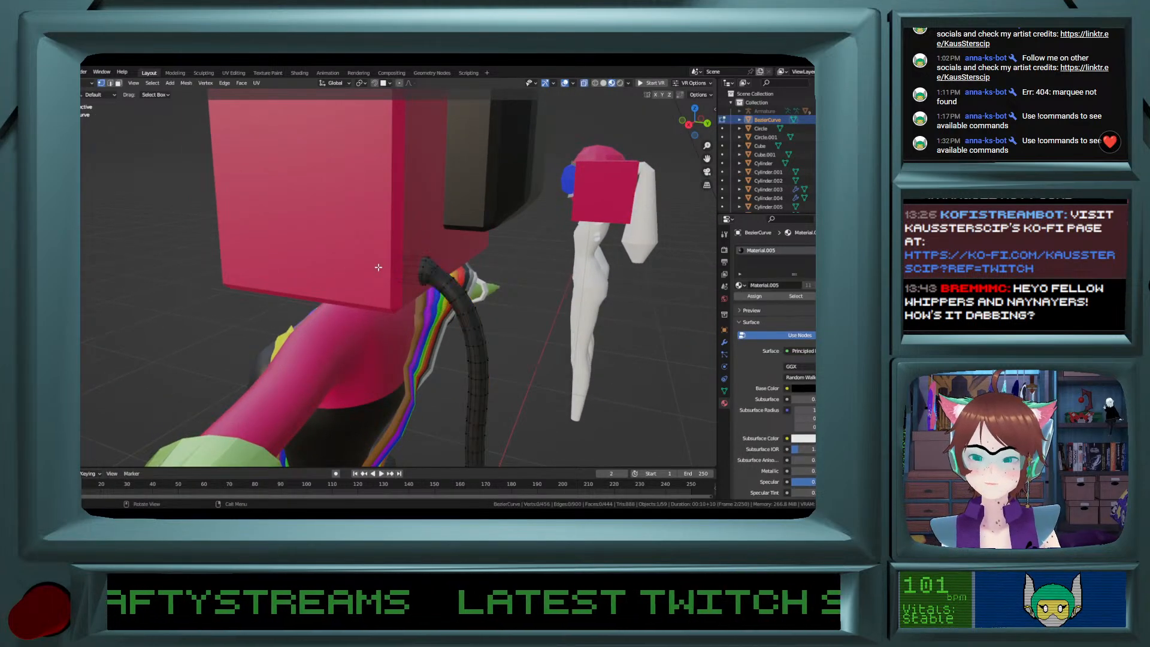
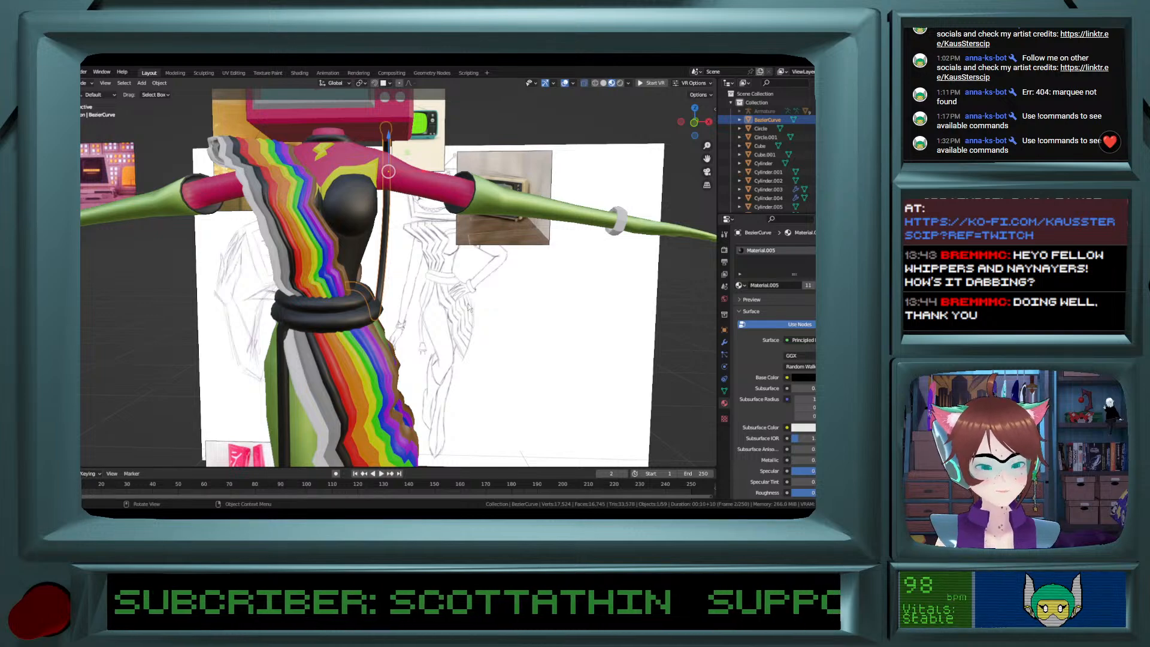
Select the reference picture of the teal TV with the green screen and scale it up to about 4.4.
mouse_move(390, 139)
shift+middle_down()
mouse_move(384, 231)
mouse_move(371, 236)
mouse_move(403, 239)
mouse_move(398, 267)
mouse_move(519, 276)
shift+middle_up()
scroll(385, 231, up, 1)
scroll(410, 246, up, 4)
scroll(398, 268, down, 4)
shift+scroll(501, 280, down, 7)
click(516, 192)
middle_drag(517, 192, 536, 204)
key(s)
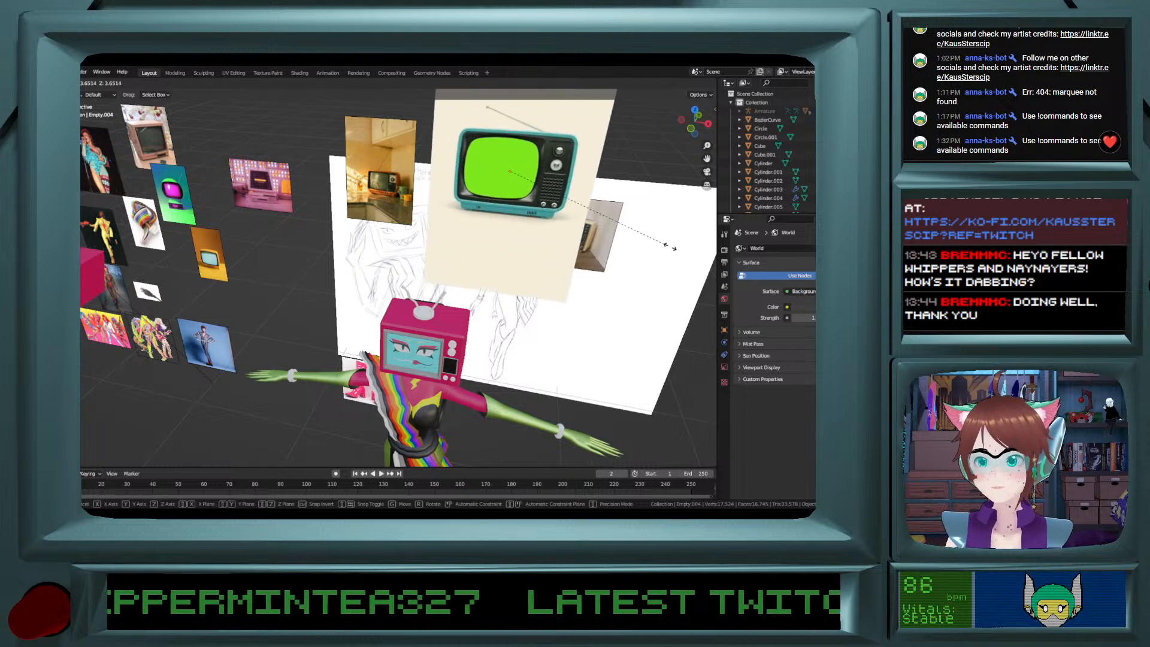
click(549, 154)
Move the enlarged TV reference picture down along Z by about 0.59 m.
key(g)
key(z)
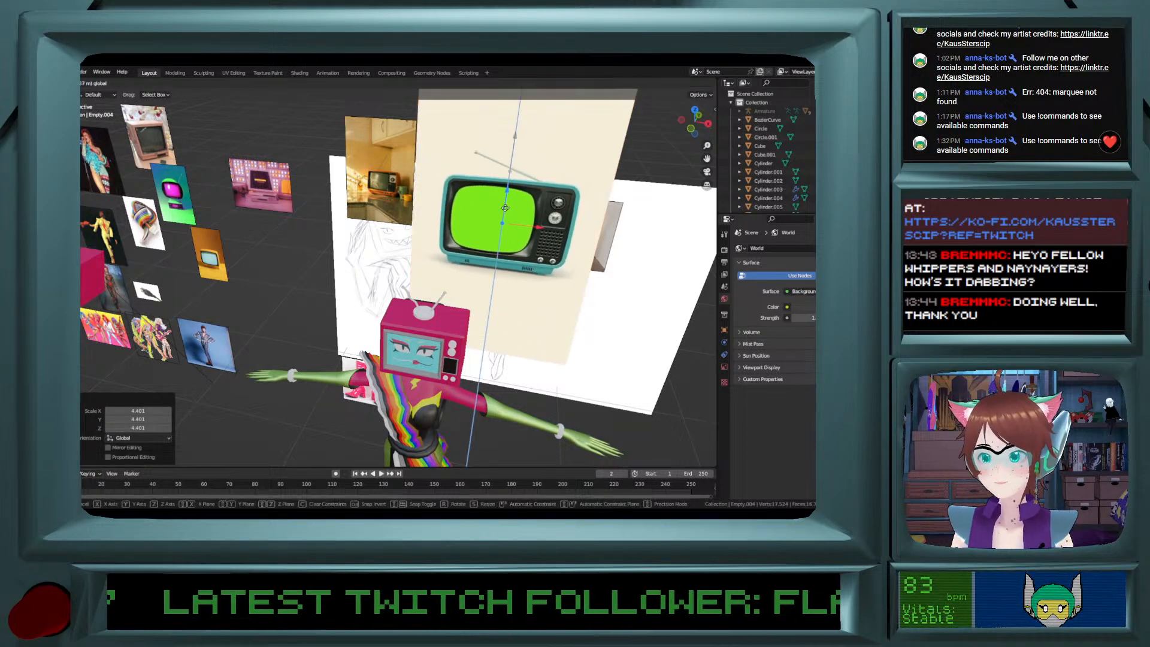
click(454, 385)
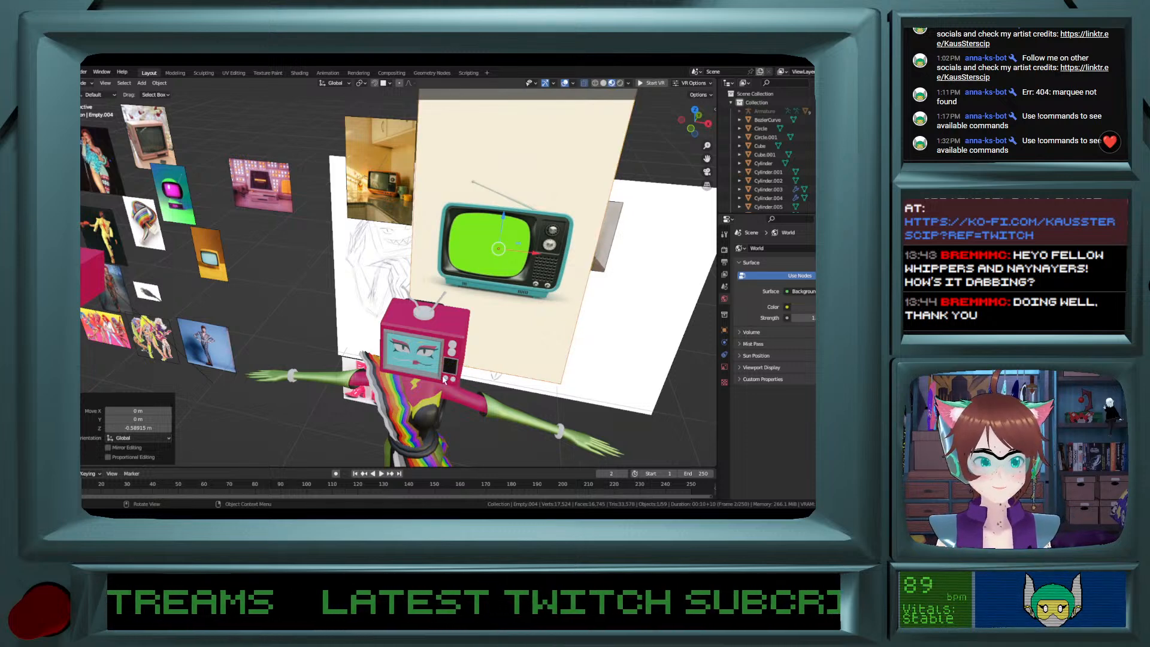
Select the outer of the two lower knobs on the TV head's front, open its mesh for editing, and frame it beside the reference.
scroll(445, 379, up, 2)
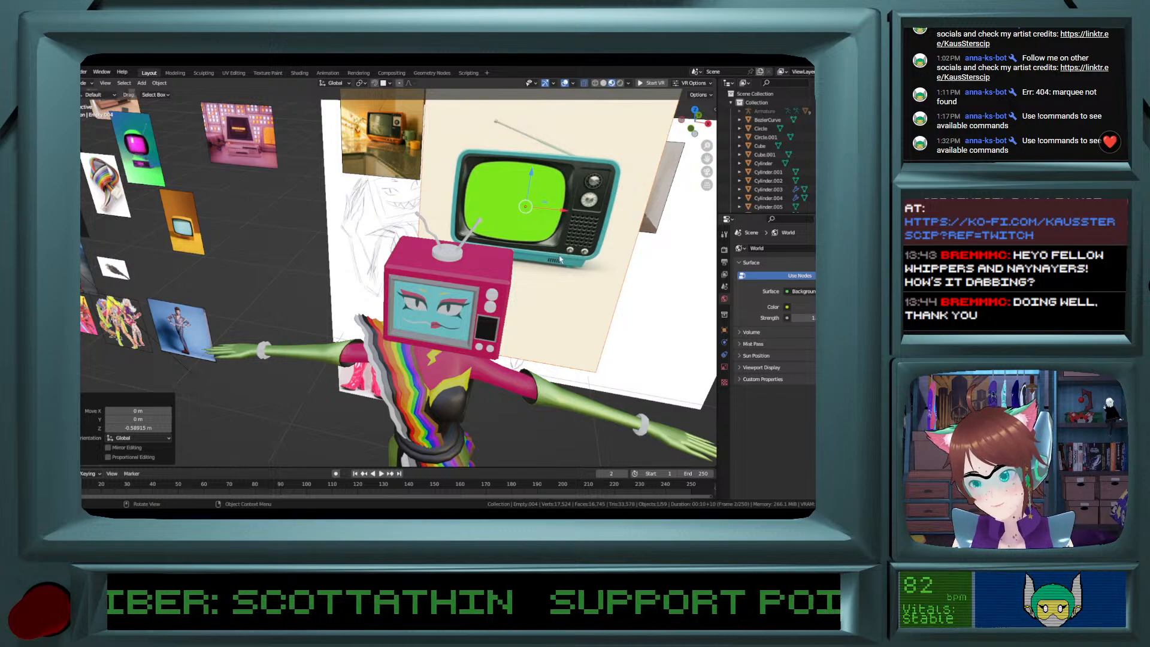
middle_drag(581, 278, 503, 220)
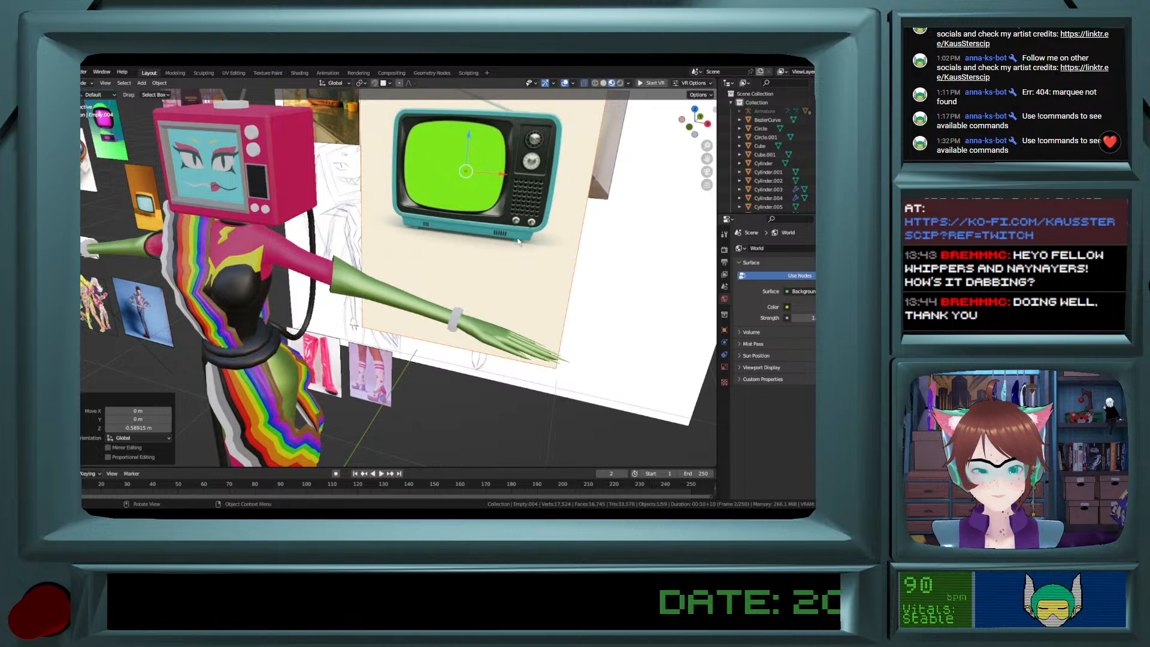
scroll(293, 261, up, 3)
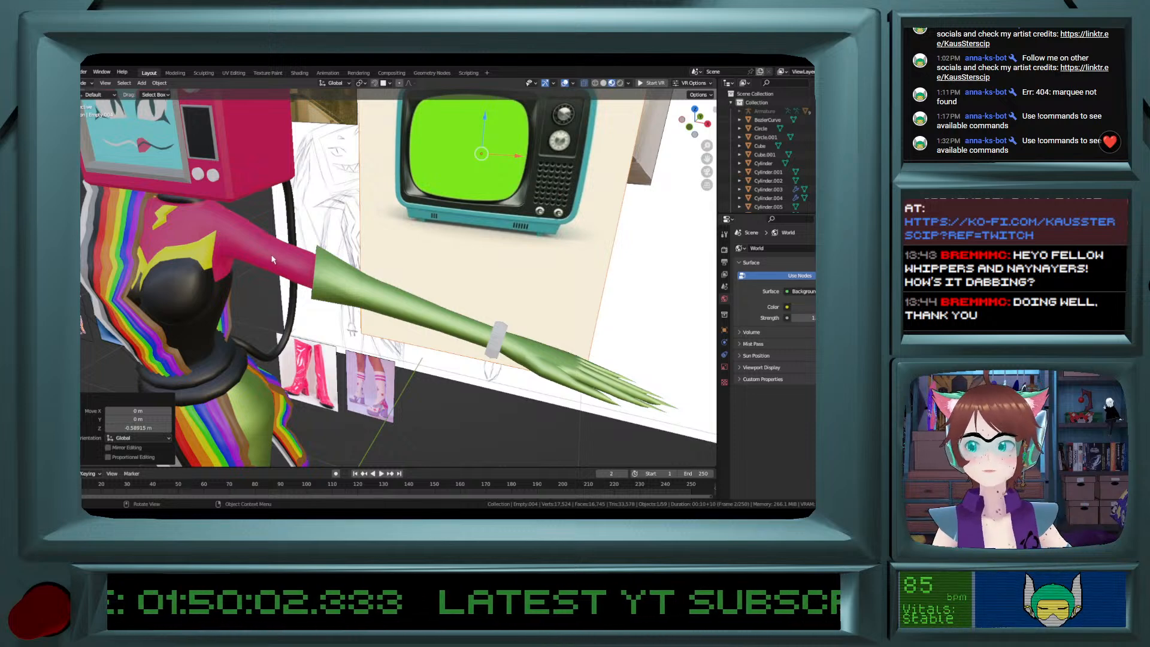
scroll(263, 255, up, 2)
shift+middle_drag(160, 101, 224, 174)
click(259, 234)
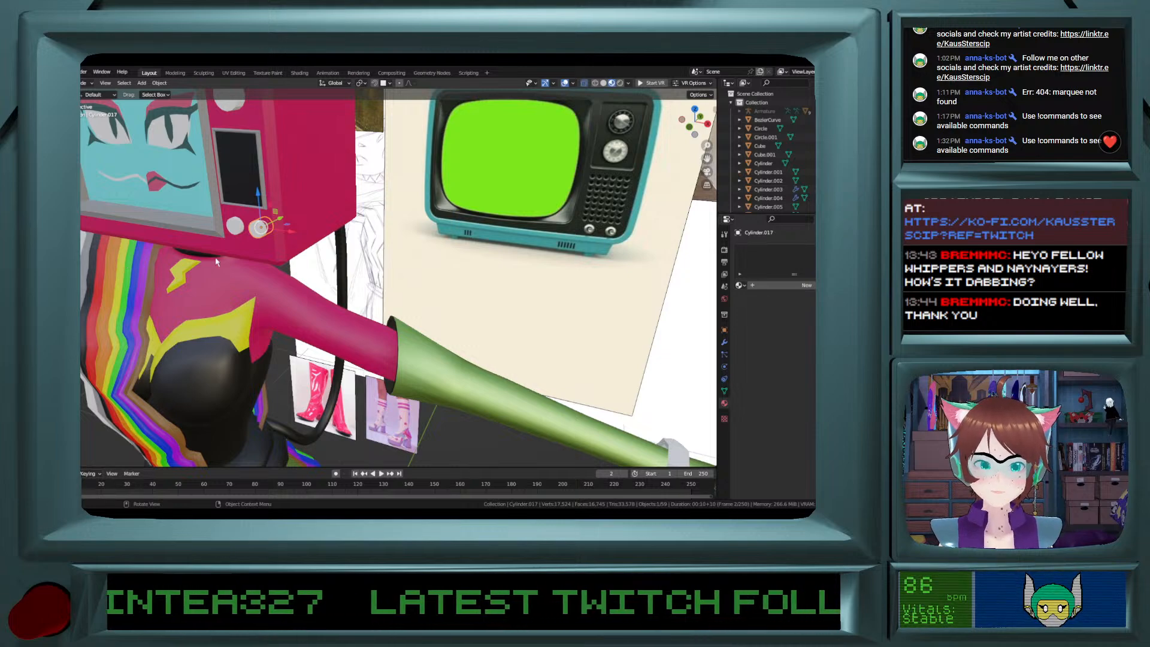
scroll(217, 262, up, 3)
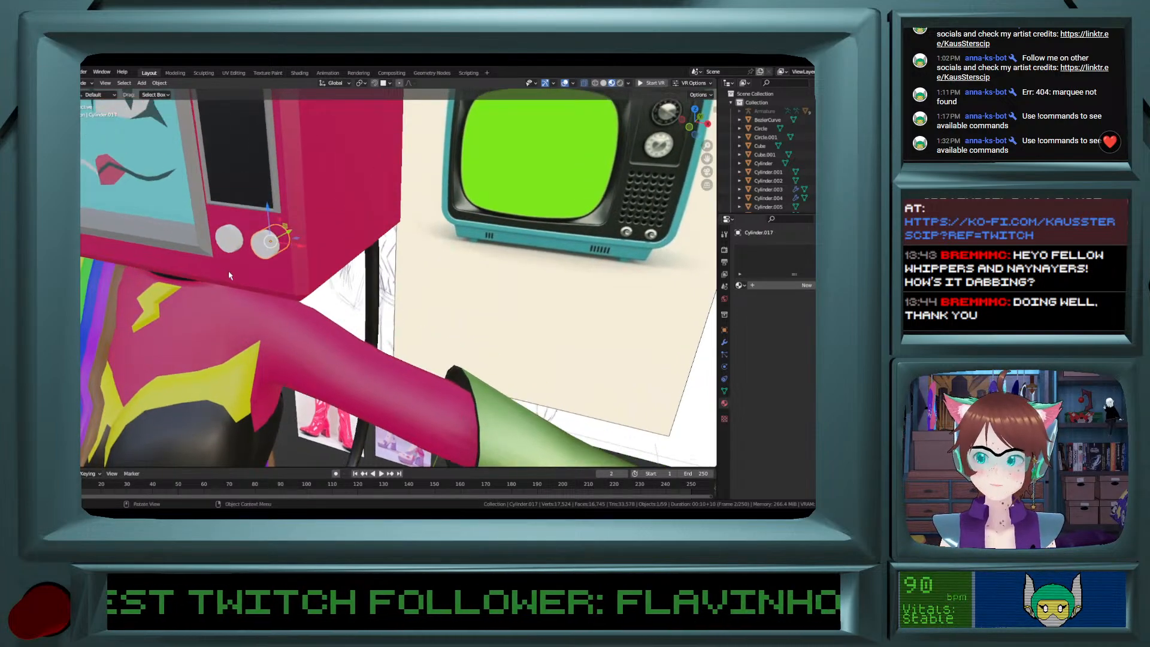
key(Tab)
key(KP_Decimal)
scroll(246, 236, down, 5)
middle_drag(246, 235, 202, 219)
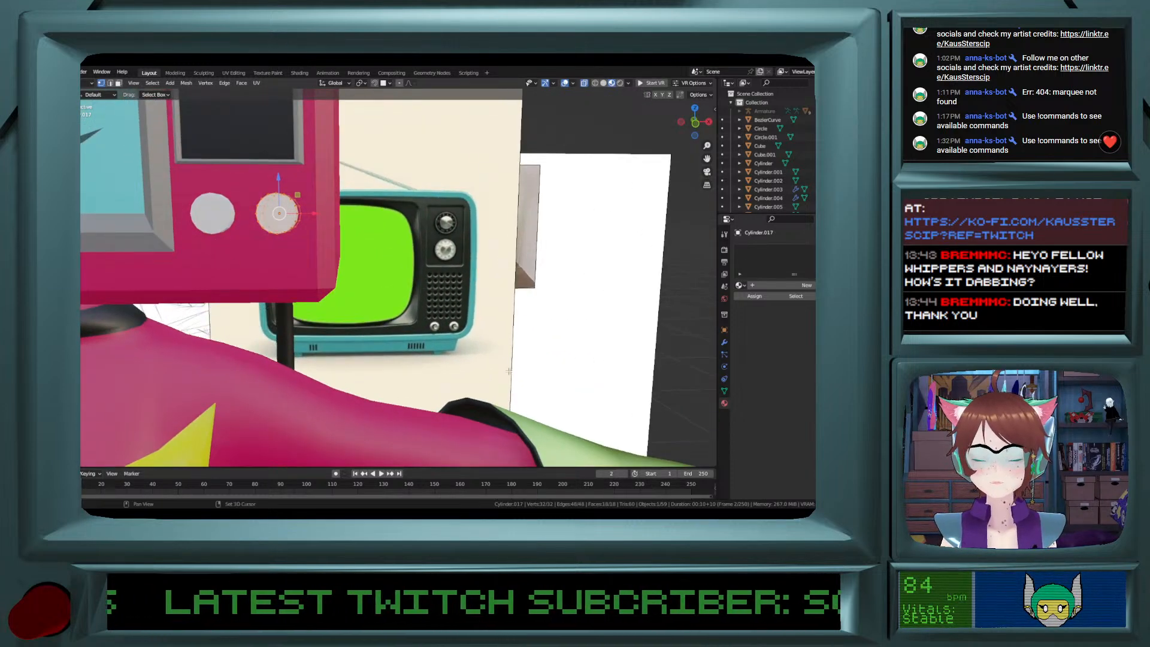
mouse_move(266, 285)
shift+middle_down()
mouse_move(268, 319)
mouse_move(274, 268)
shift+middle_up()
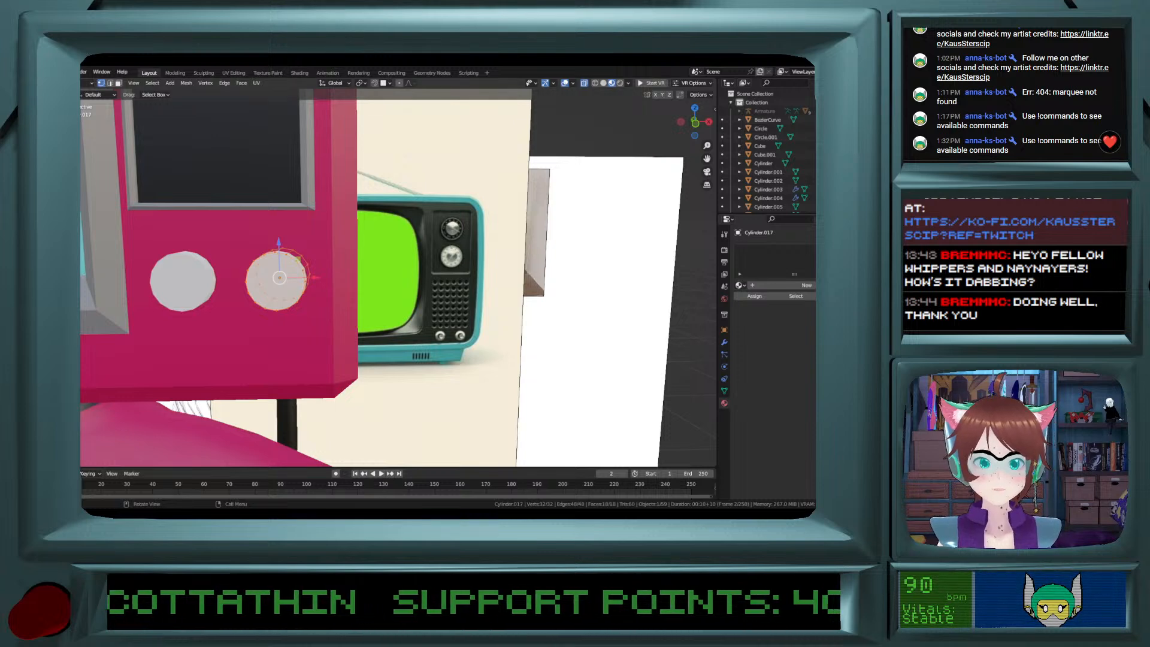
Scale down the outer knob's front ring to give the knob a tapered shape.
click(271, 254)
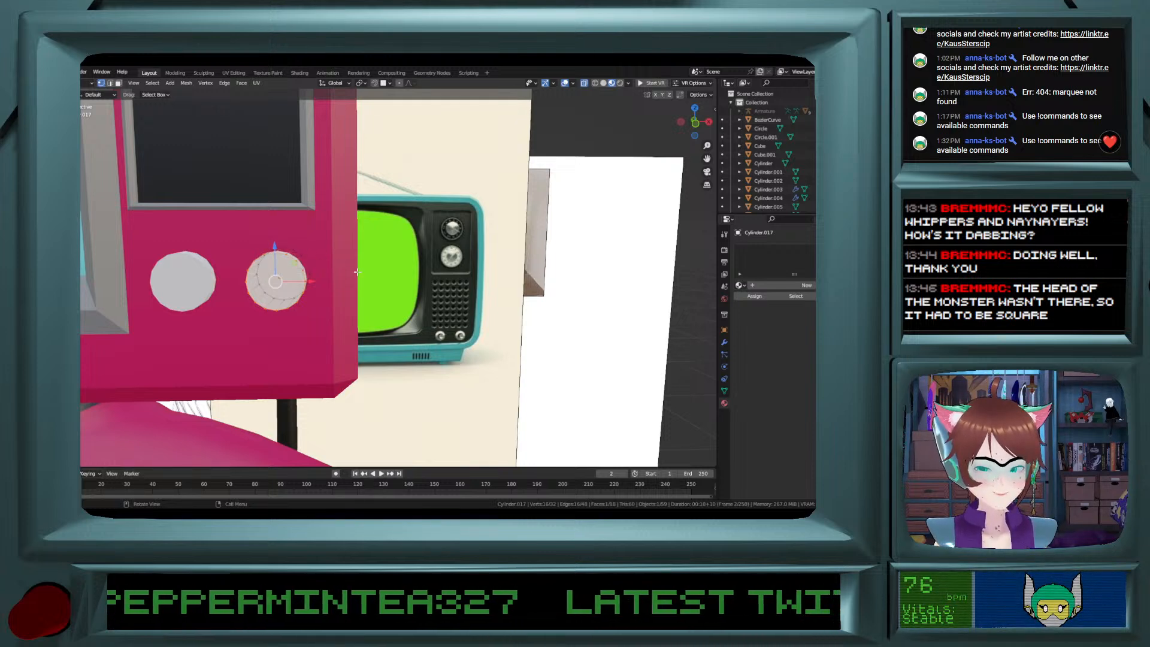
key(s)
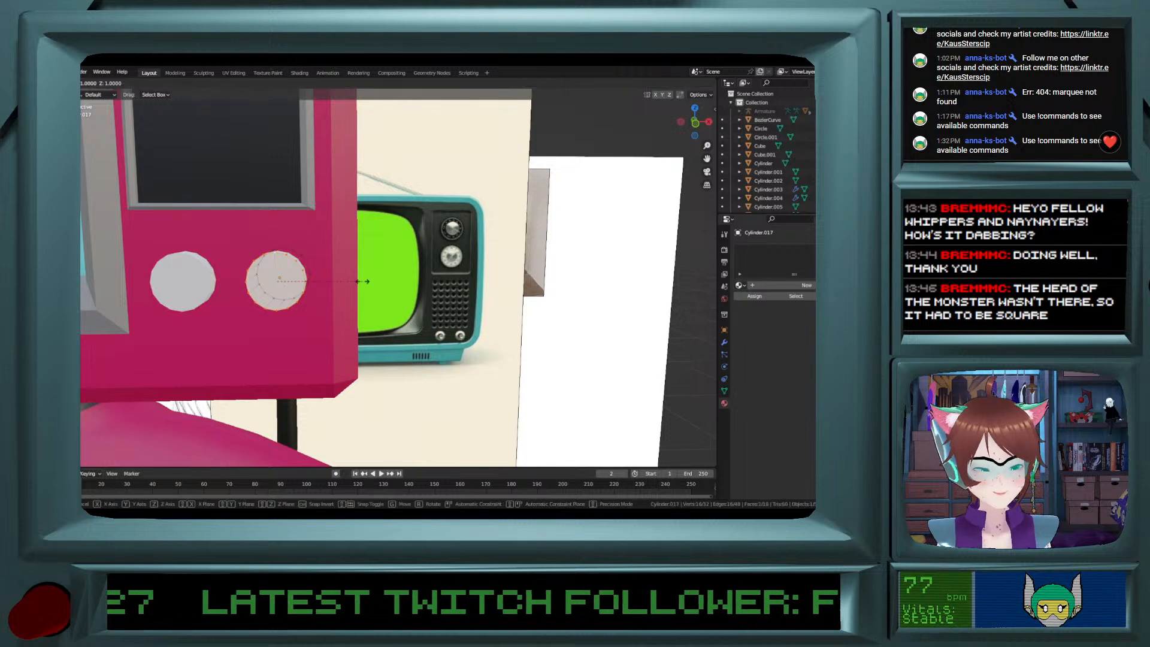
click(307, 272)
middle_drag(359, 271, 306, 273)
key(ctrl+z)
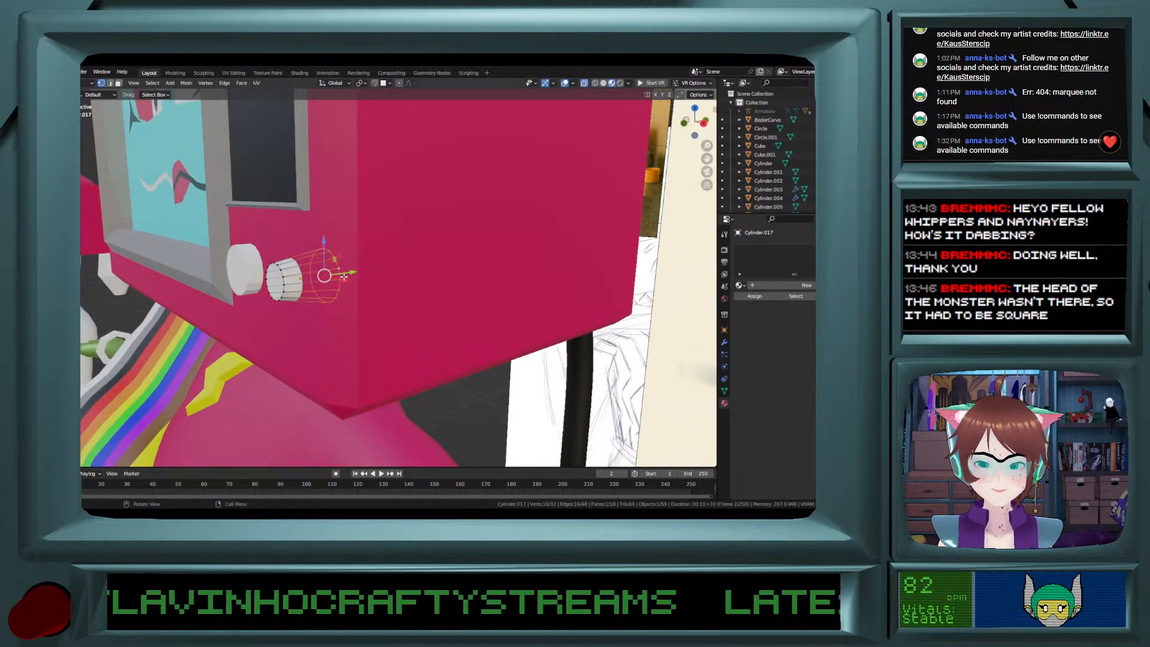
Move the knob's rear ring forward along Y and extrude it backward by about 0.003 m.
key(g)
key(y)
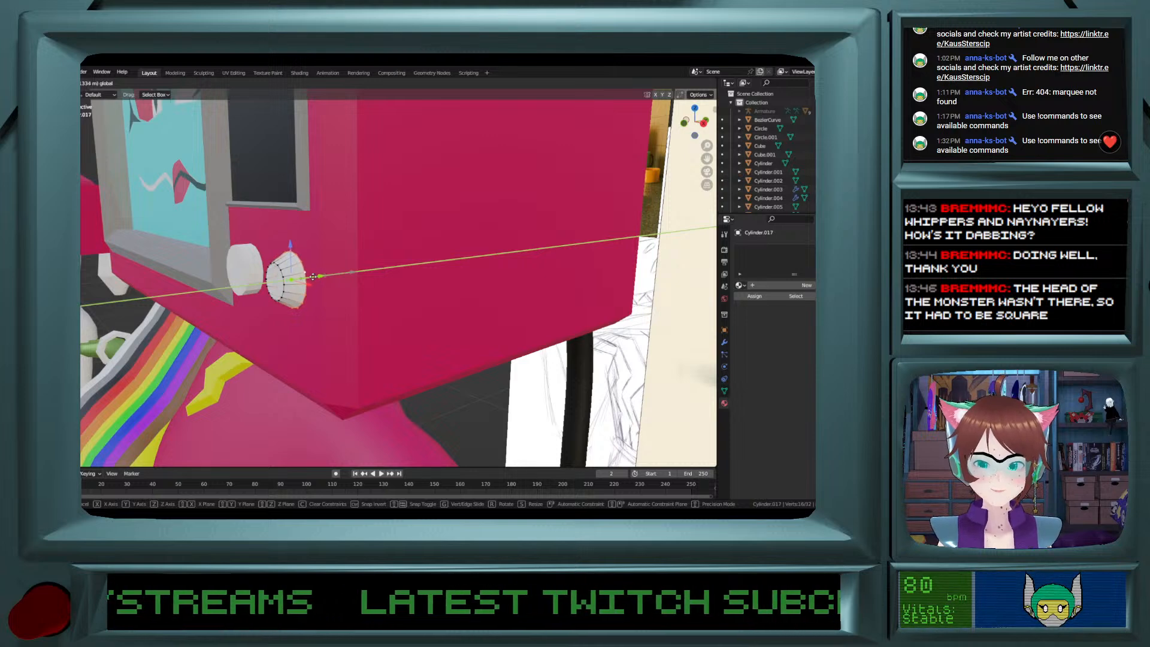
click(311, 277)
key(e)
click(329, 273)
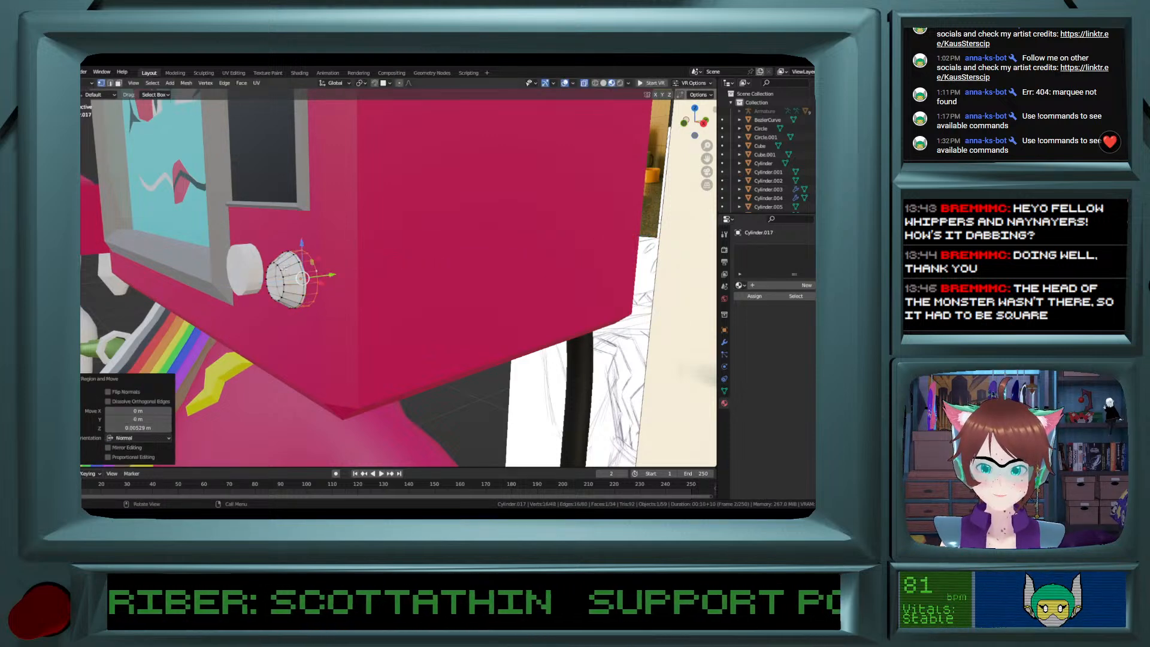
Try extruding the outer knob's front face, scaling it to about 0.709 and extruding it again into a long stem.
alt+click(280, 269)
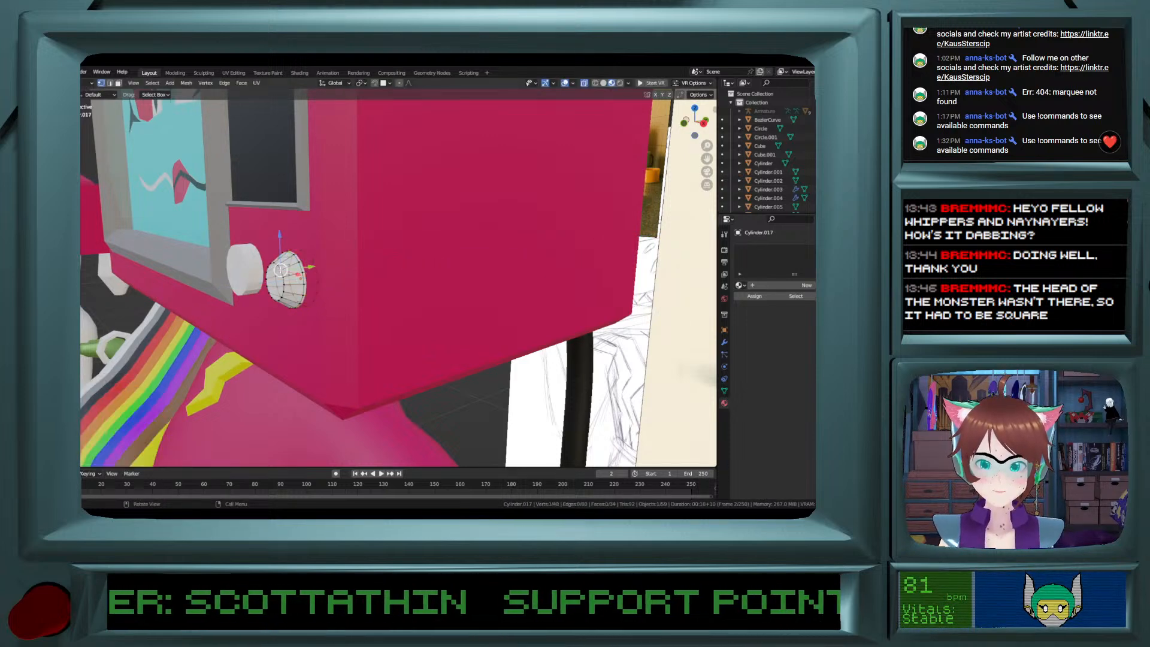
key(e)
click(345, 277)
key(s)
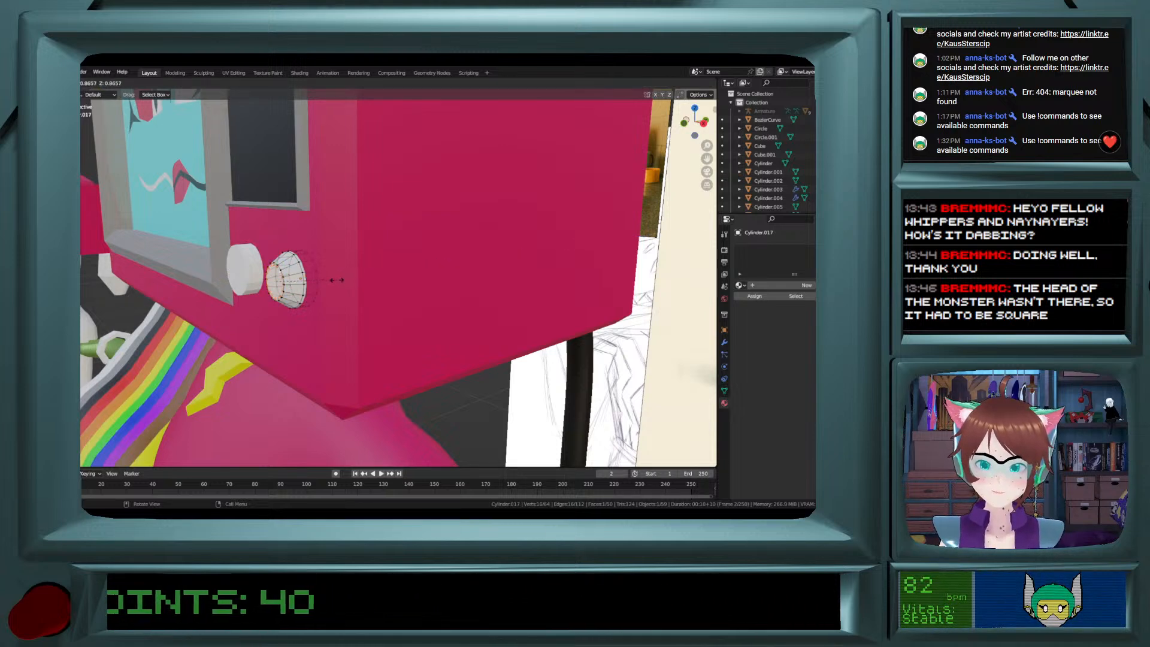
click(328, 281)
key(e)
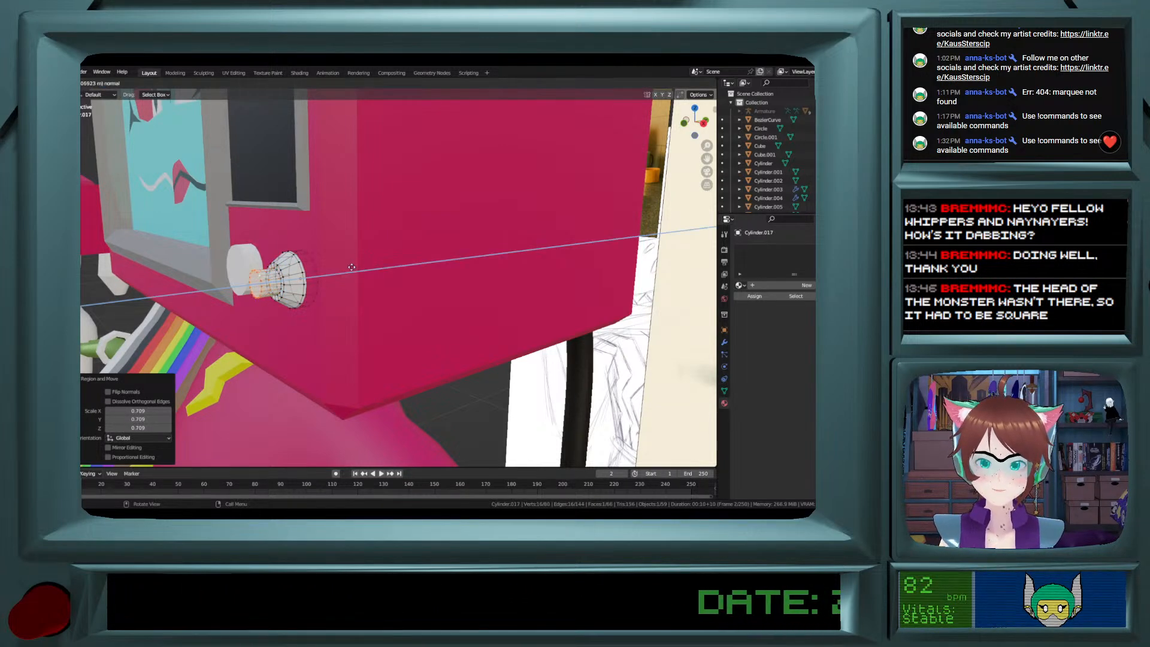
click(352, 267)
key(Tab)
middle_drag(322, 278, 311, 265)
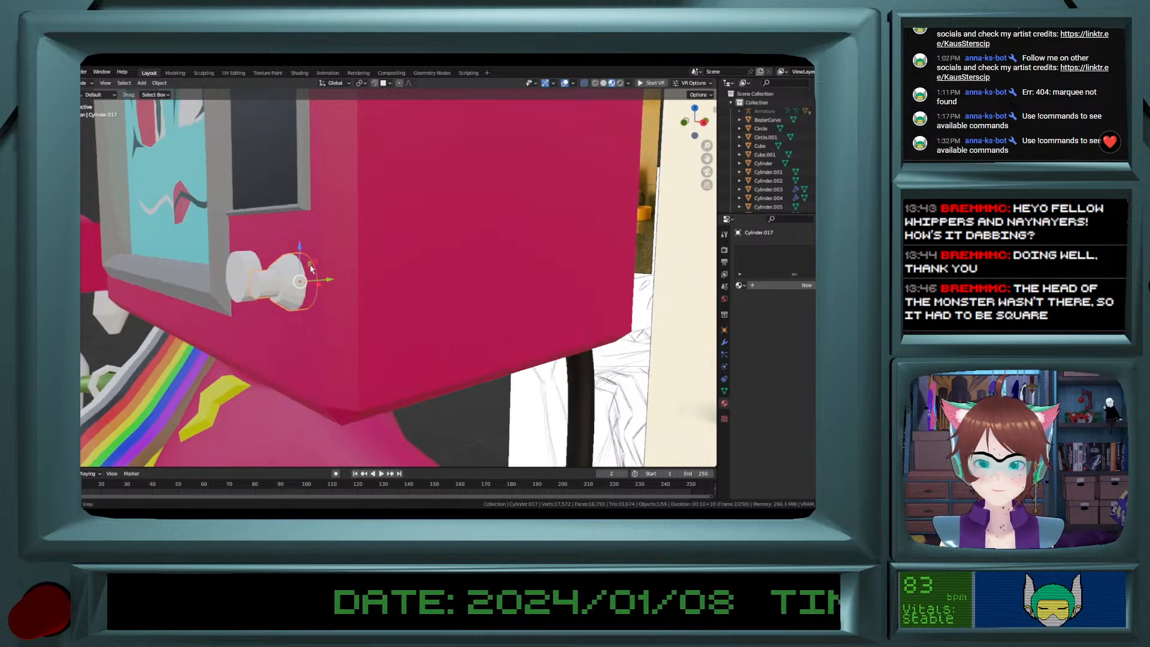
key(Tab)
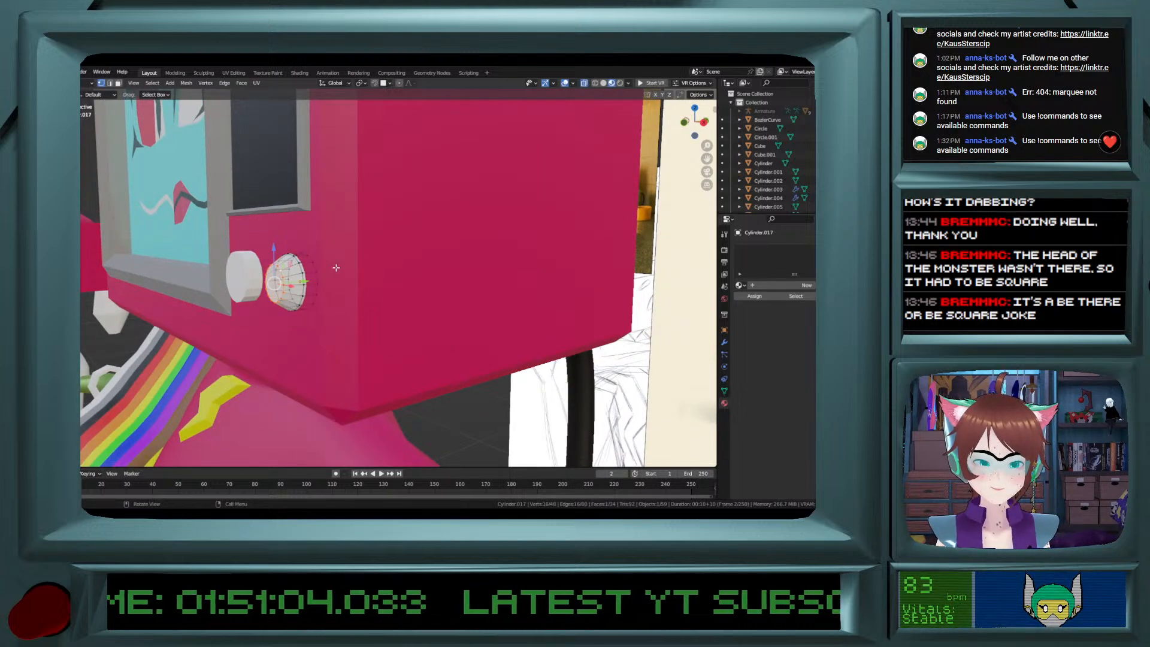
Extrude the outer knob's front face outward by about 0.0078 m and scale it to about 0.835.
key(e)
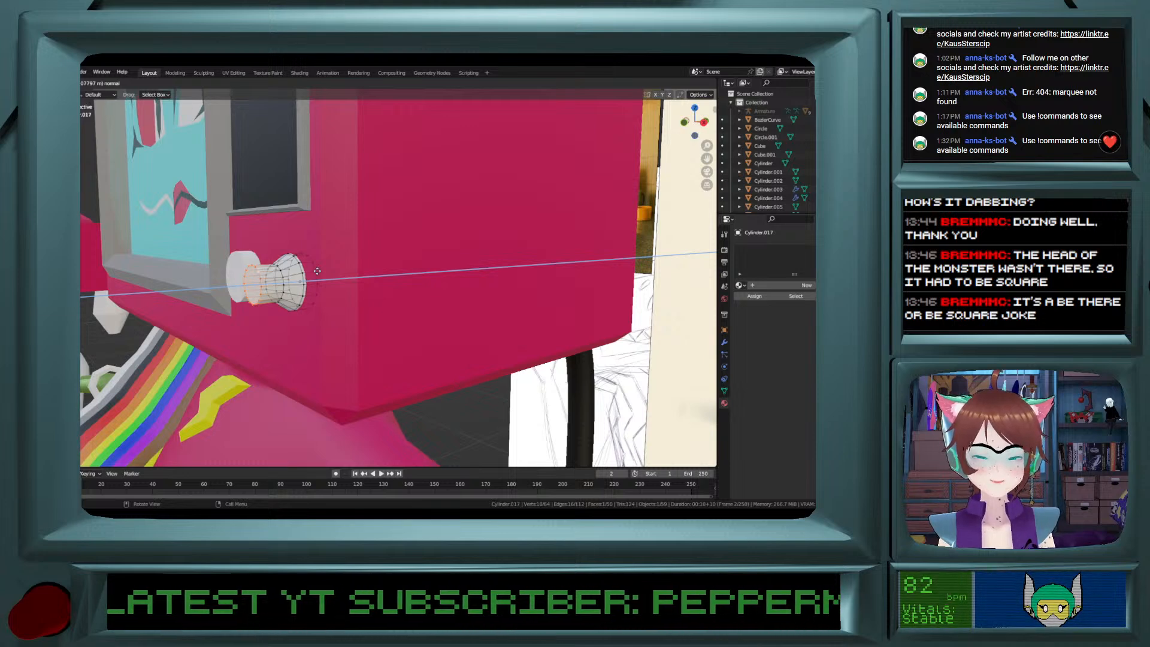
click(317, 271)
key(s)
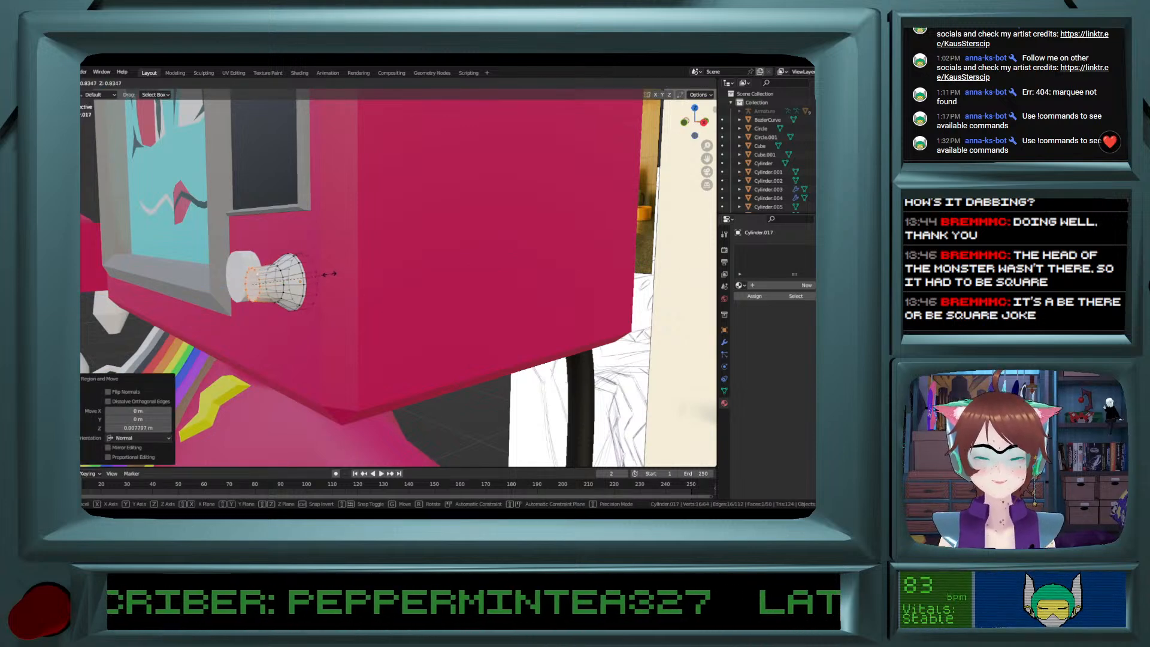
click(329, 274)
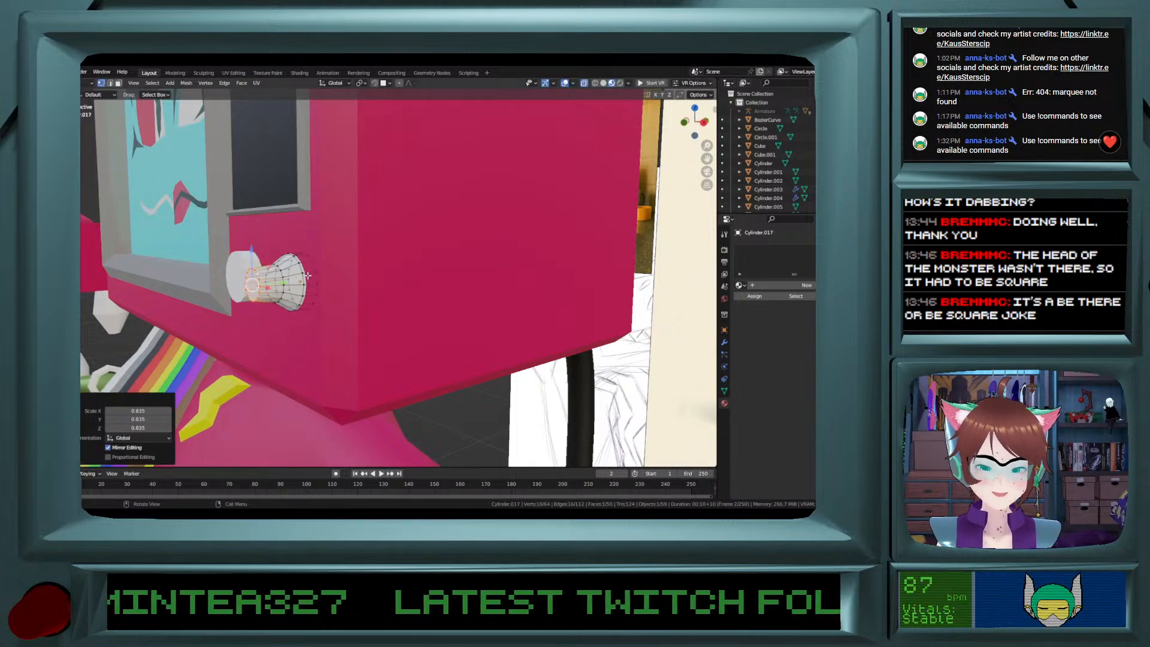
key(Tab)
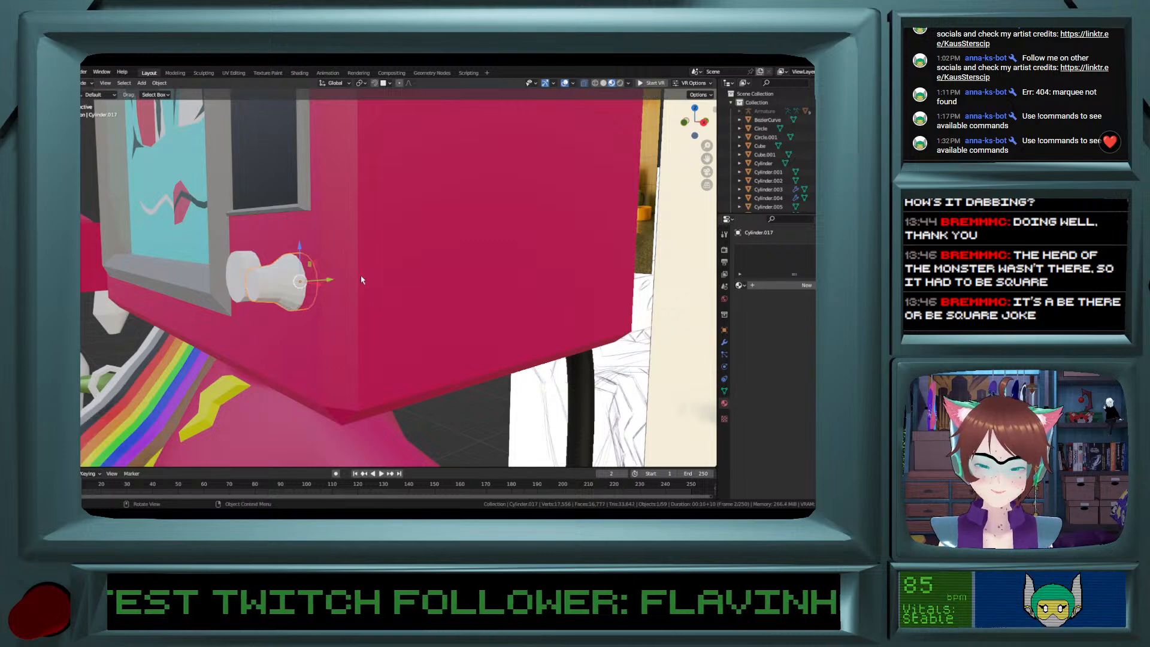
Scale the whole outer knob down to about 0.876.
key(s)
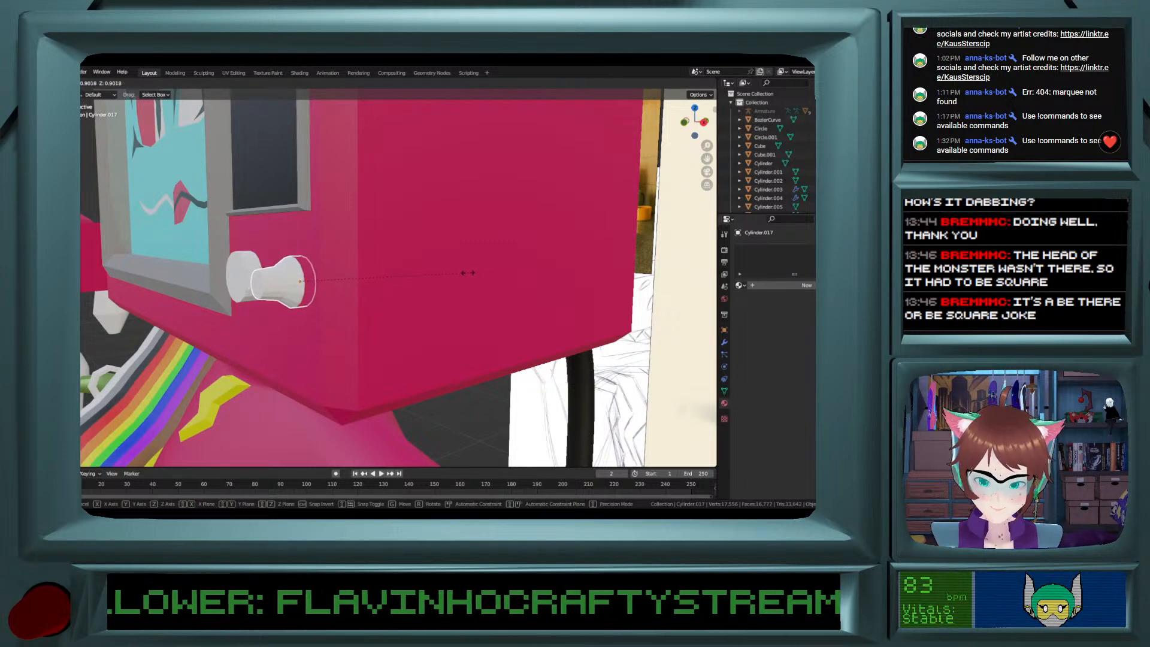
click(463, 278)
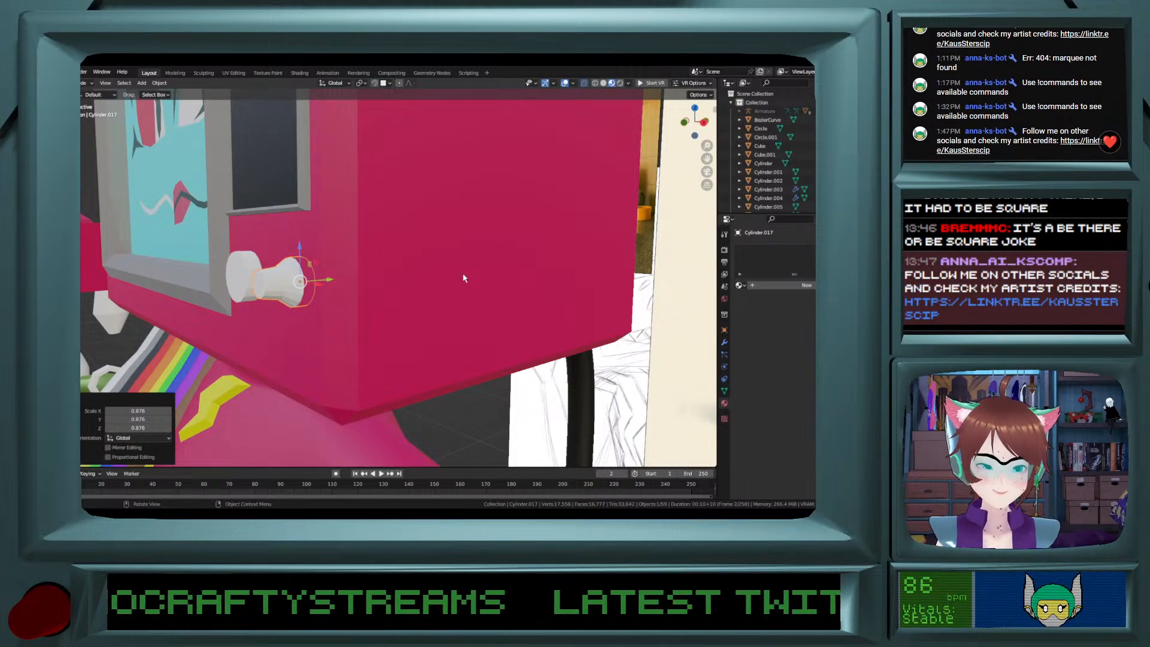
middle_drag(465, 277, 294, 286)
Shorten the outer knob by moving its front face backward along Y toward the TV.
key(Tab)
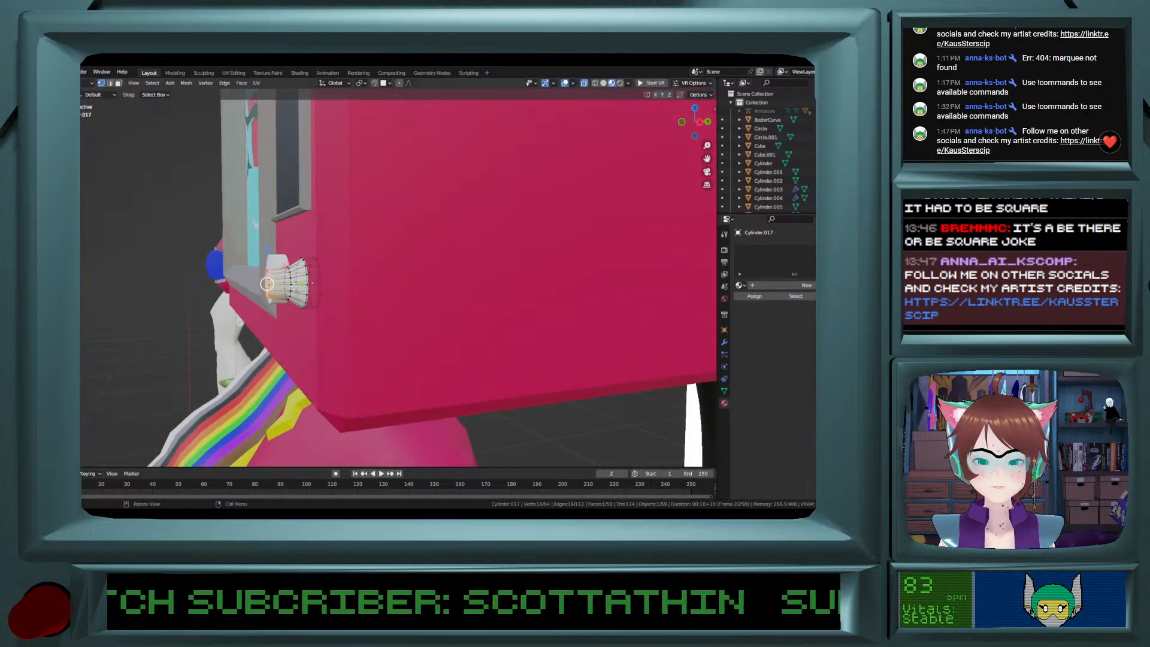
key(g)
key(y)
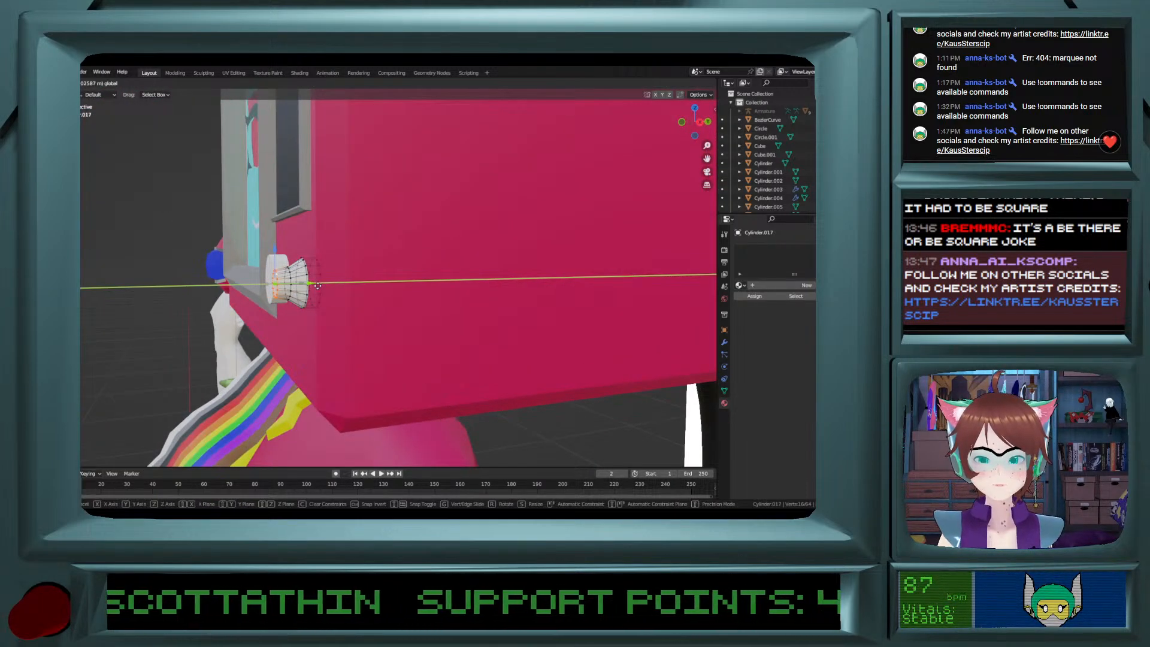
click(318, 286)
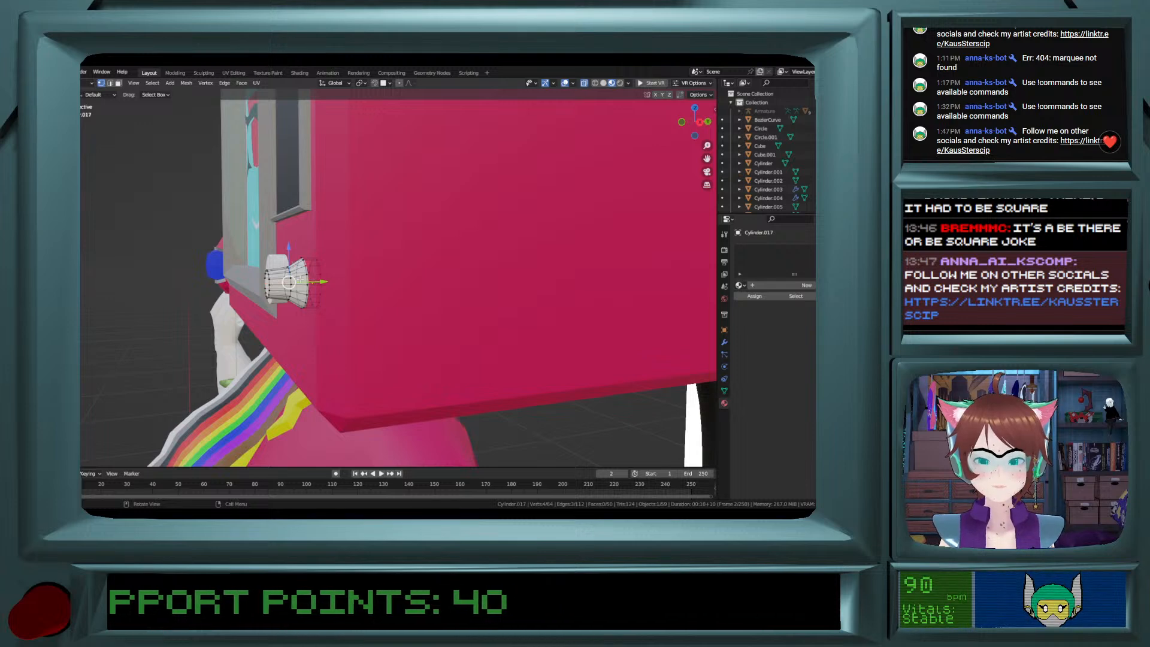
Try shifting the outer knob's middle ring along Y and undo the change.
key(g)
key(y)
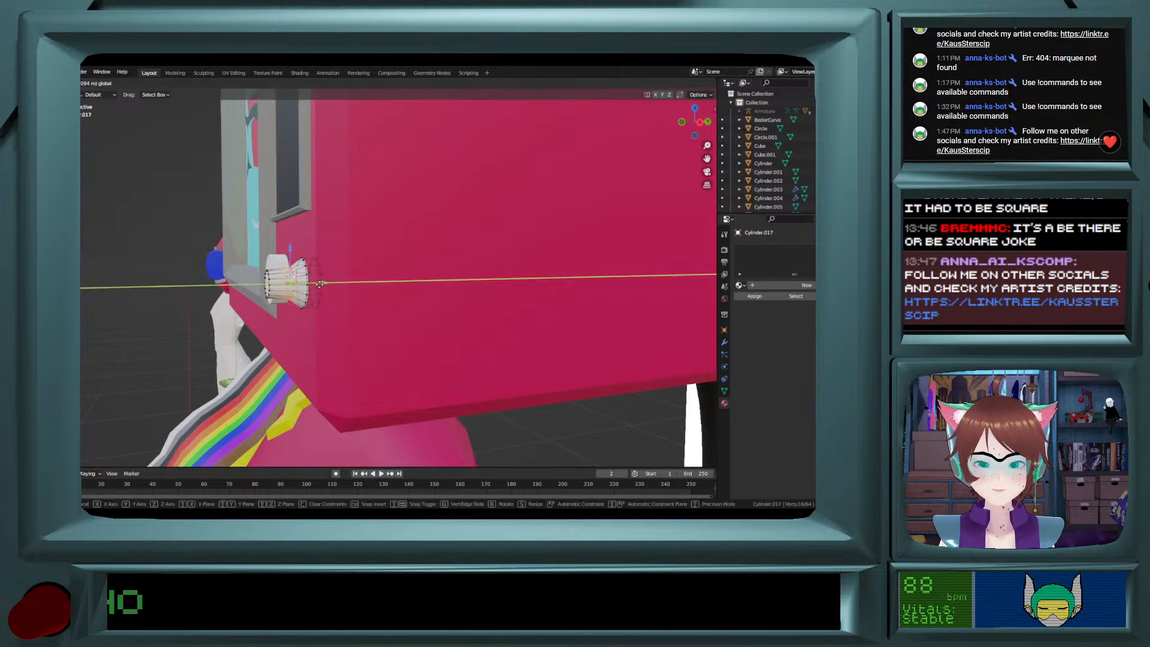
click(320, 284)
alt+click(269, 285)
drag(297, 284, 298, 283)
key(ctrl+z)
key(ctrl+z)
key(ctrl+z)
key(Tab)
Show the viewport in solid shading with X-ray off and open the outer knob's mesh for editing beside the TV reference.
mouse_move(316, 291)
middle_down()
mouse_move(428, 374)
mouse_move(351, 301)
mouse_move(408, 301)
mouse_move(383, 293)
mouse_move(357, 312)
mouse_move(352, 303)
mouse_move(429, 305)
middle_up()
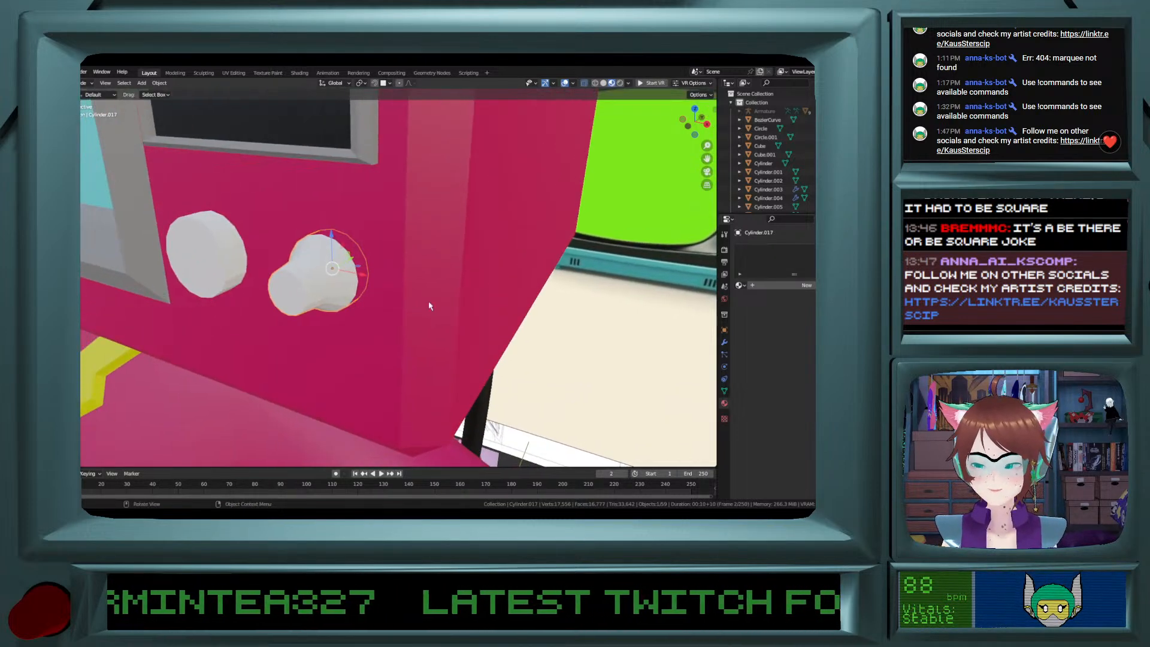
click(604, 84)
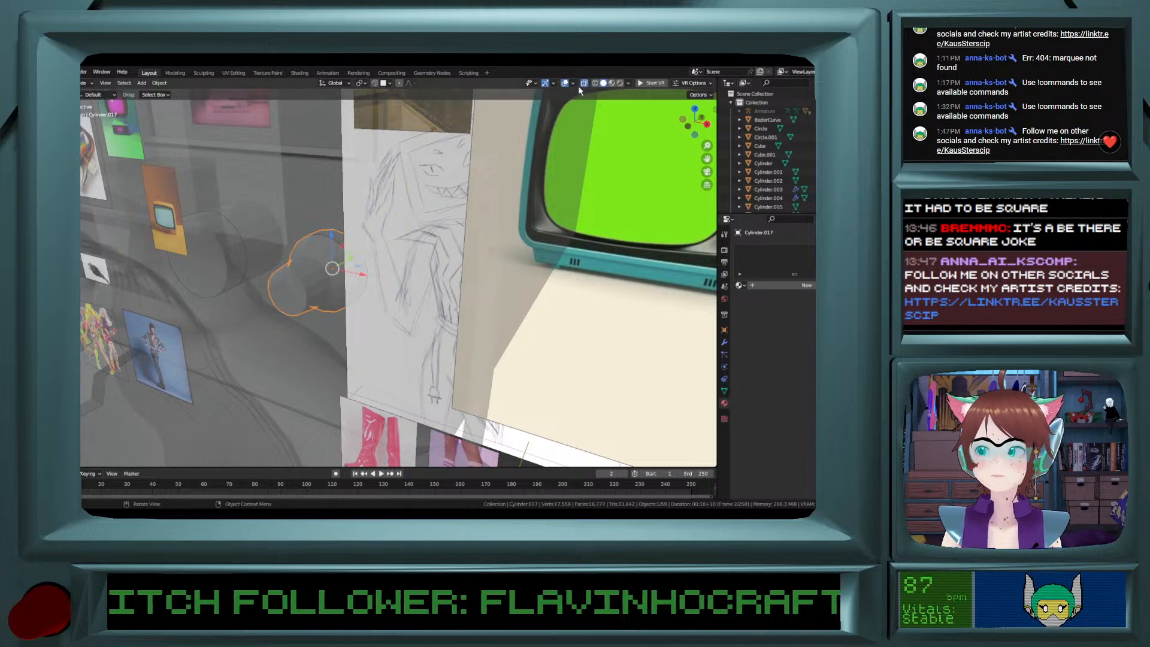
click(584, 84)
scroll(277, 227, down, 4)
middle_drag(290, 263, 252, 250)
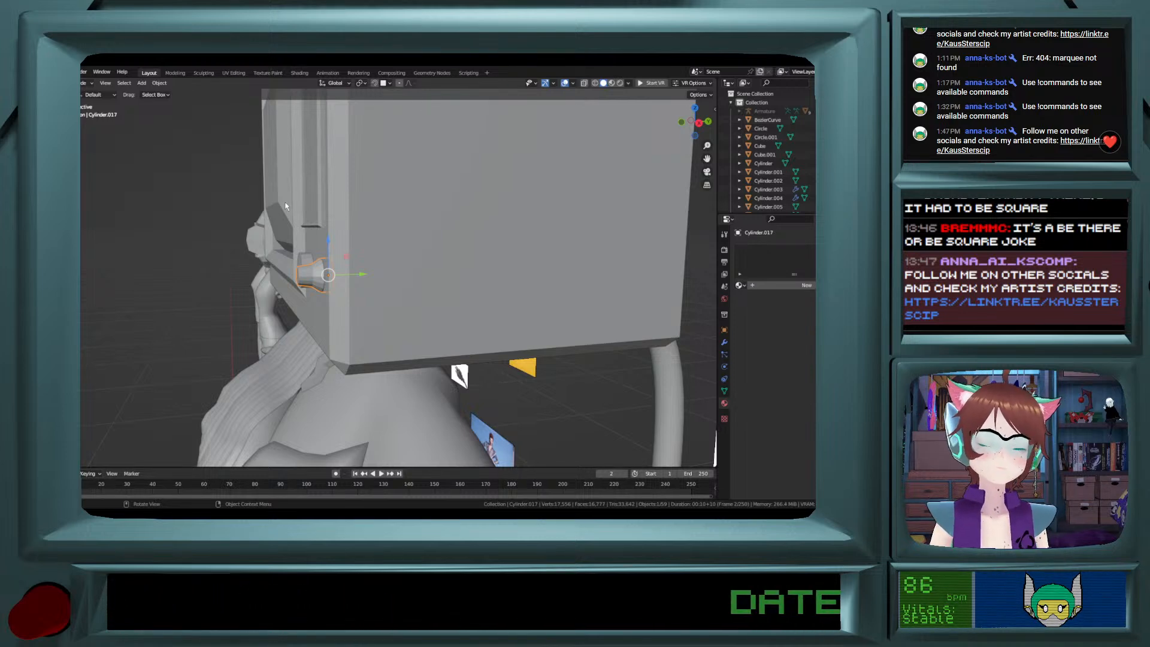
scroll(359, 257, up, 1)
middle_drag(318, 286, 389, 284)
key(Tab)
scroll(333, 265, up, 3)
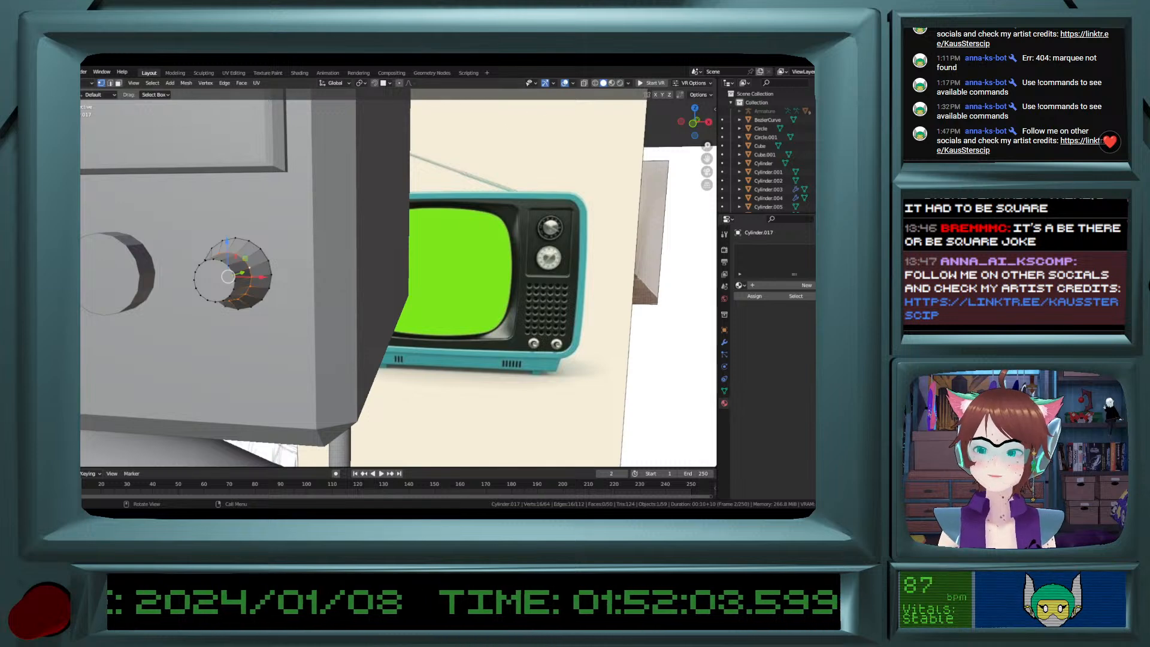
shift+middle_drag(352, 207, 408, 206)
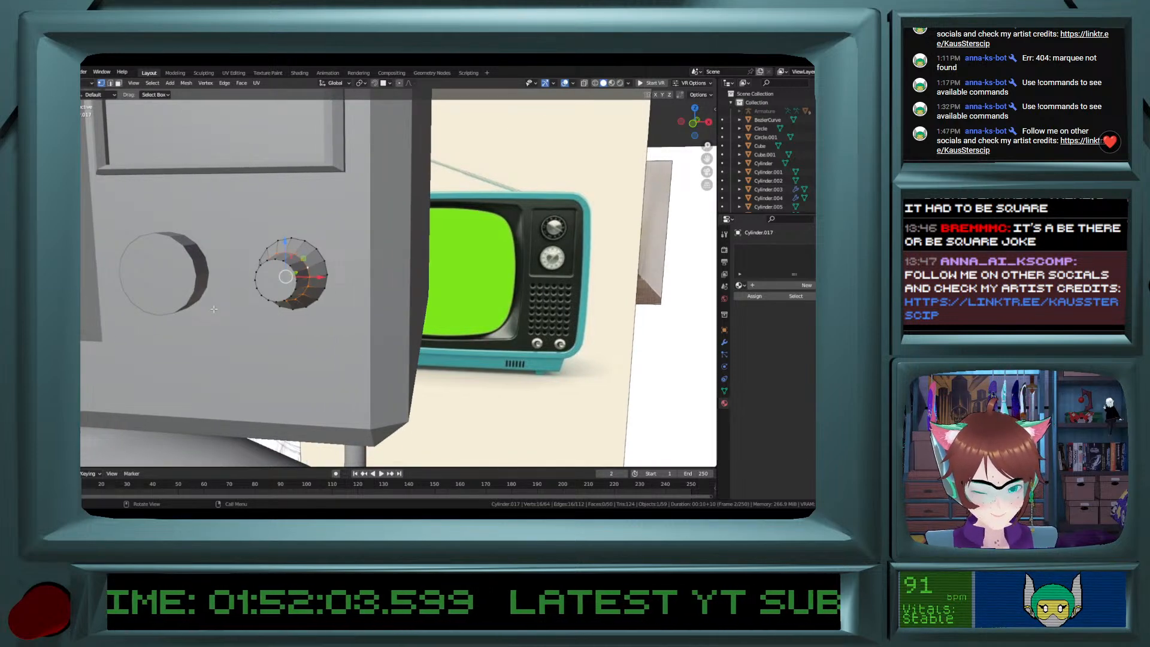
scroll(214, 309, down, 2)
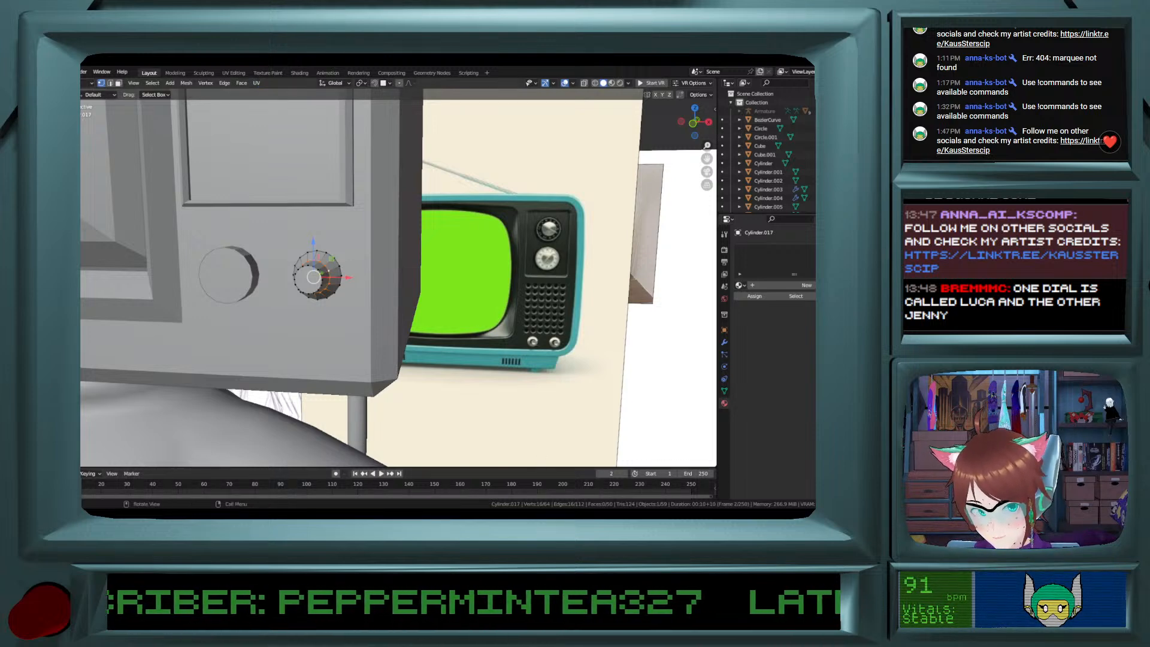
Leave mesh editing and add the picture of the black Tone and Volume knobs as a reference image.
key(Tab)
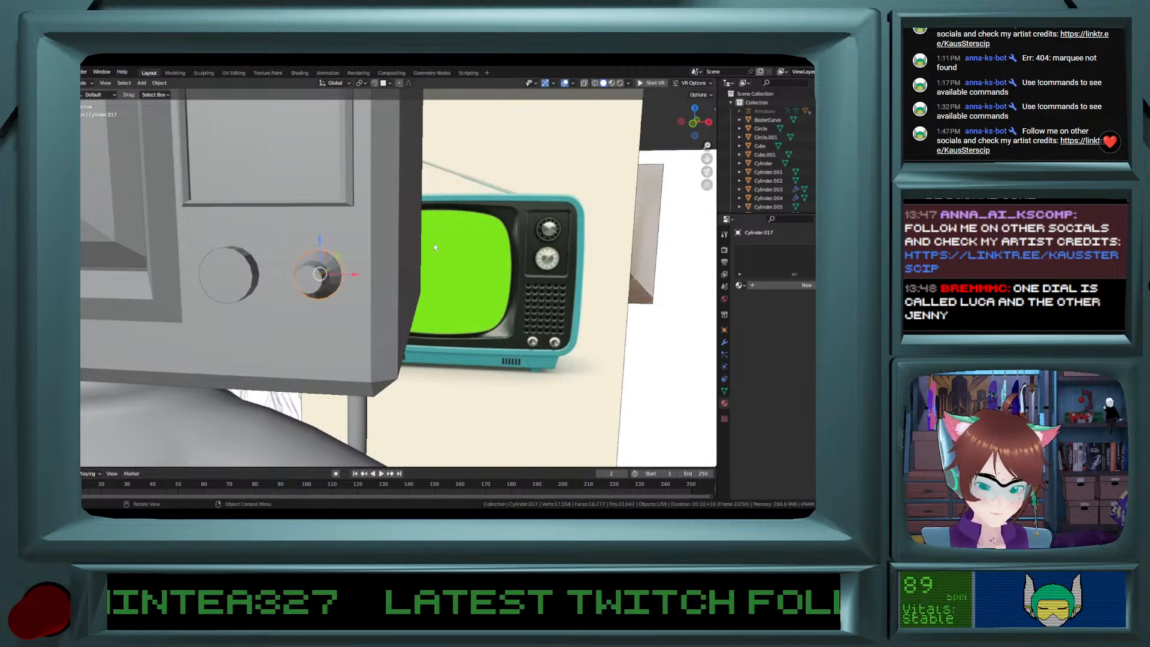
click(142, 83)
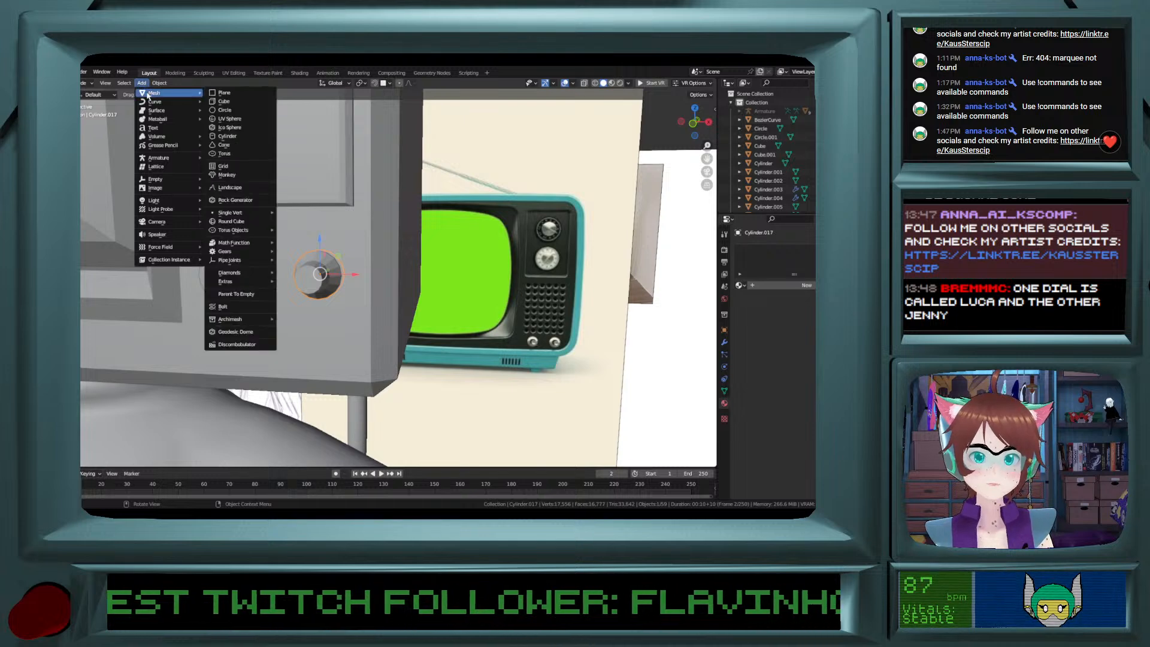
mouse_move(166, 189)
click(227, 188)
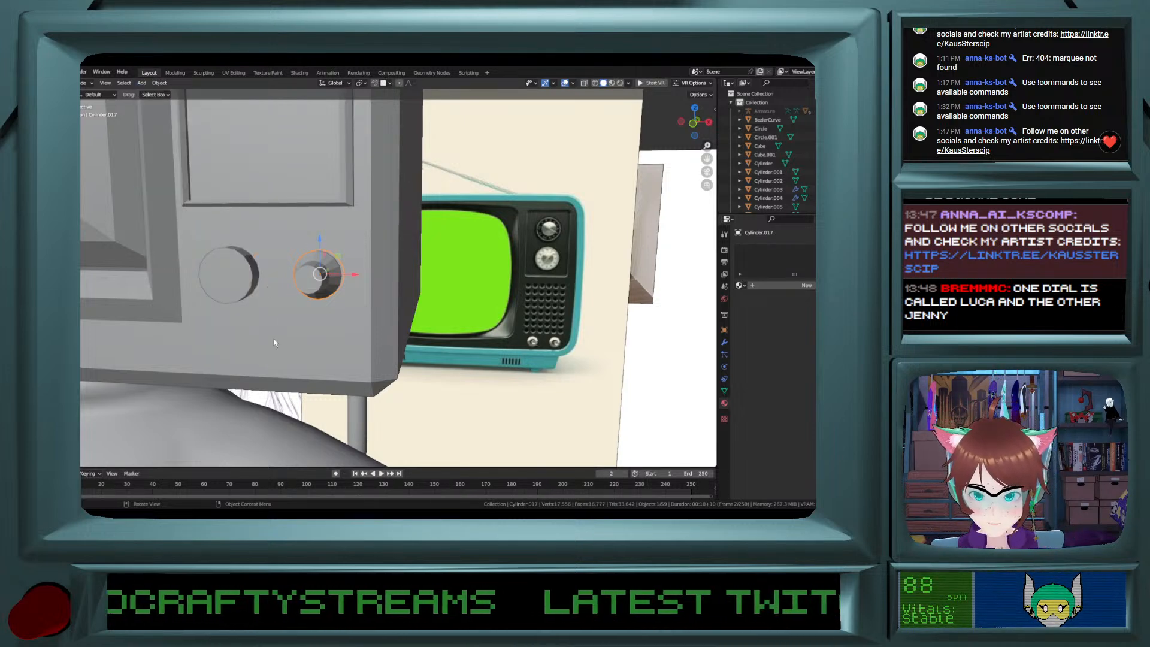
click(578, 394)
scroll(568, 383, down, 12)
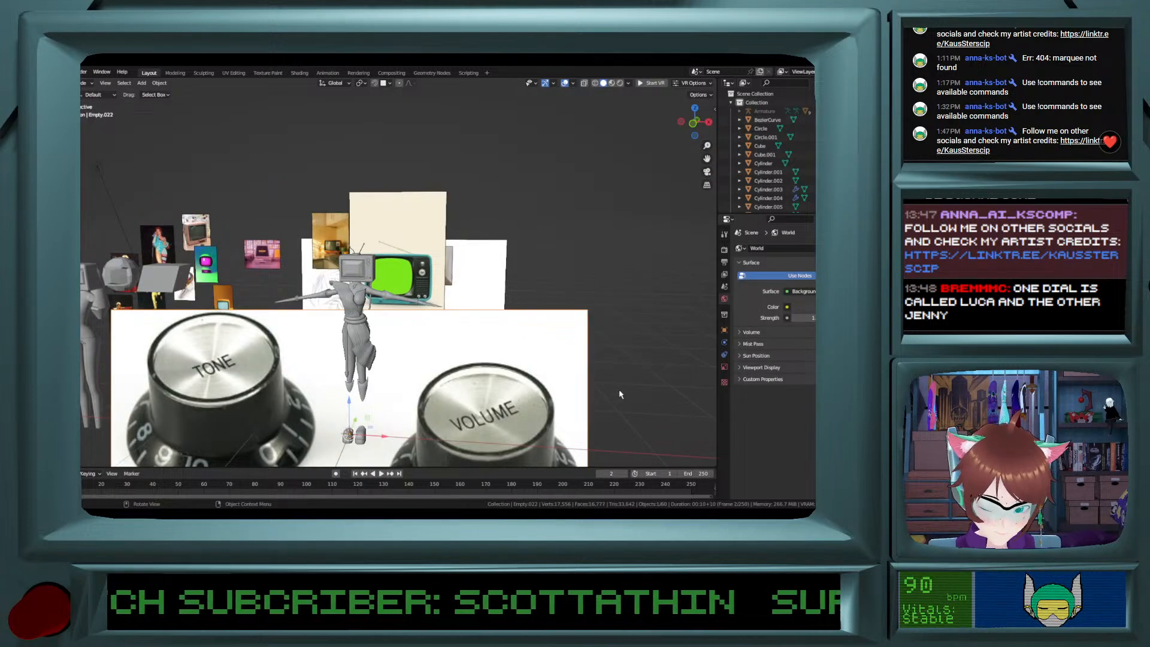
Shrink the Tone and Volume knob reference picture and place it beside the TV head, in front of the TV reference.
key(s)
click(356, 447)
key(g)
click(397, 273)
scroll(397, 270, up, 4)
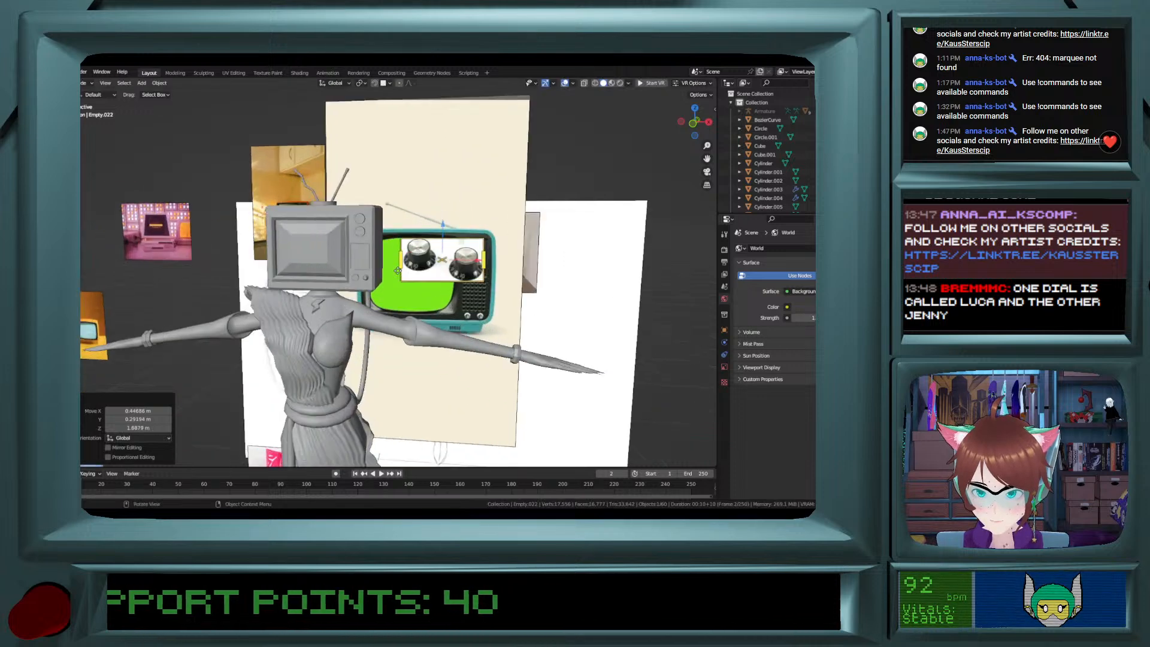
scroll(397, 271, up, 4)
scroll(495, 248, down, 2)
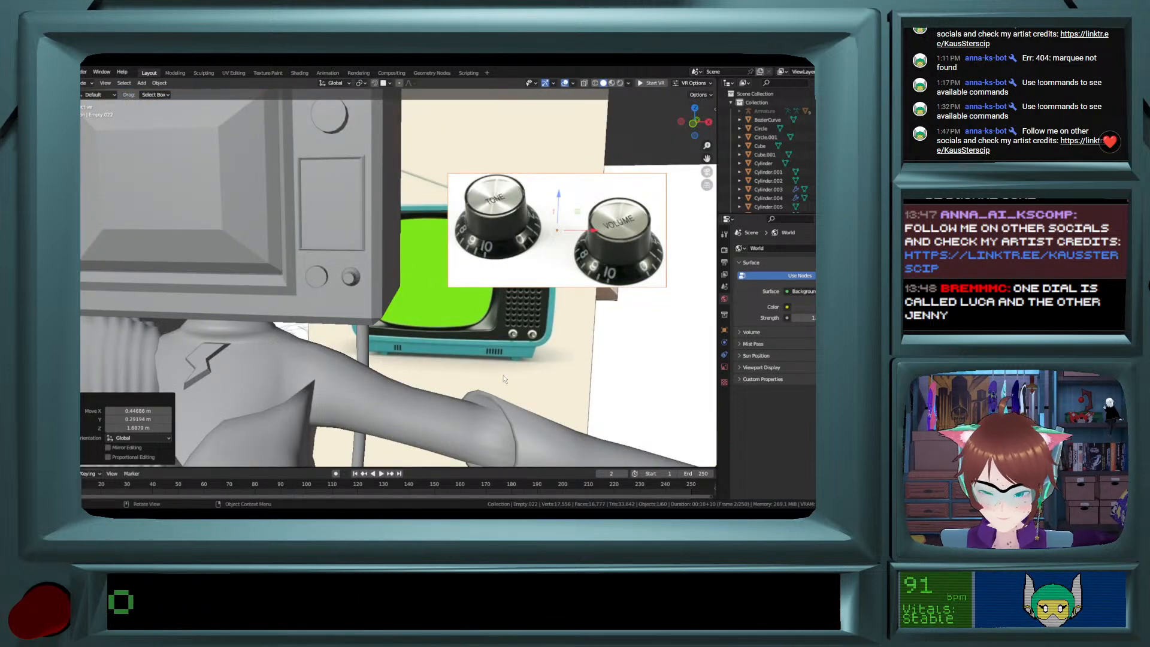
key(s)
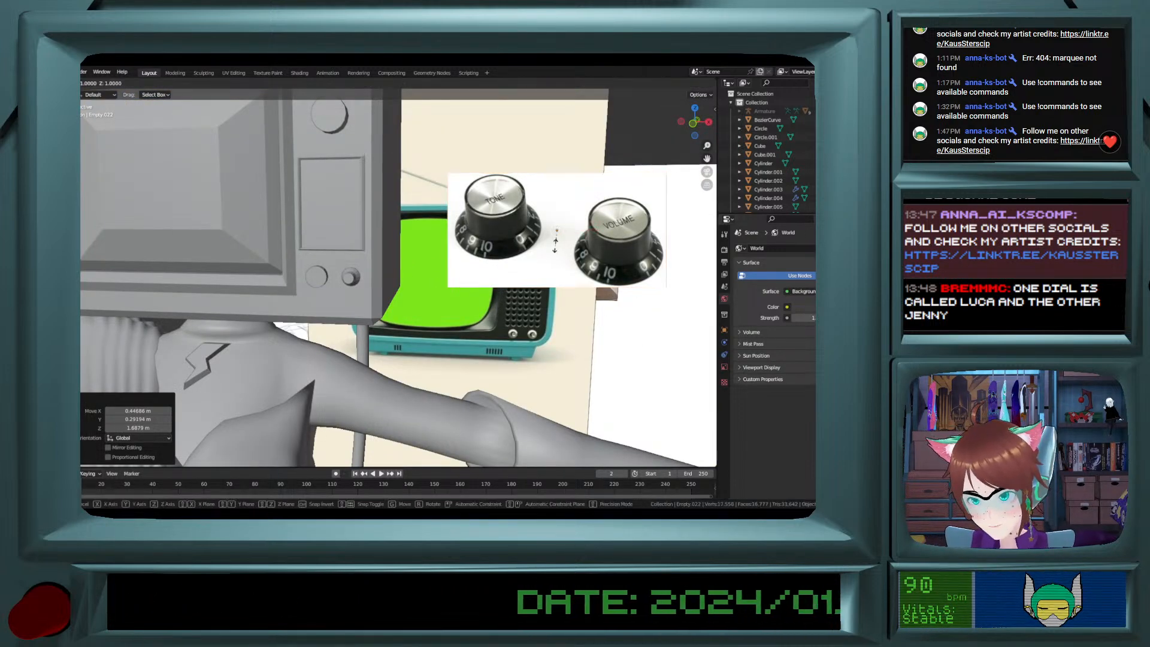
click(549, 241)
scroll(548, 241, up, 2)
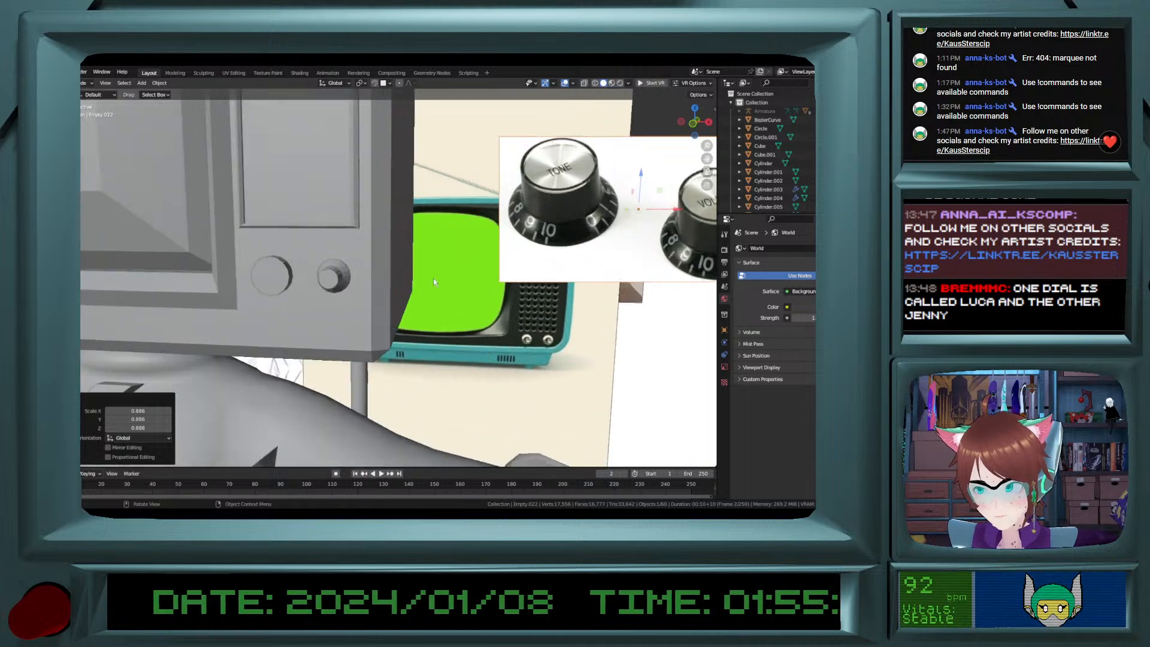
Open the outer lower knob's mesh and move its middle ring backward along Y by about 0.004 m.
click(333, 283)
key(Tab)
middle_drag(333, 283, 252, 259)
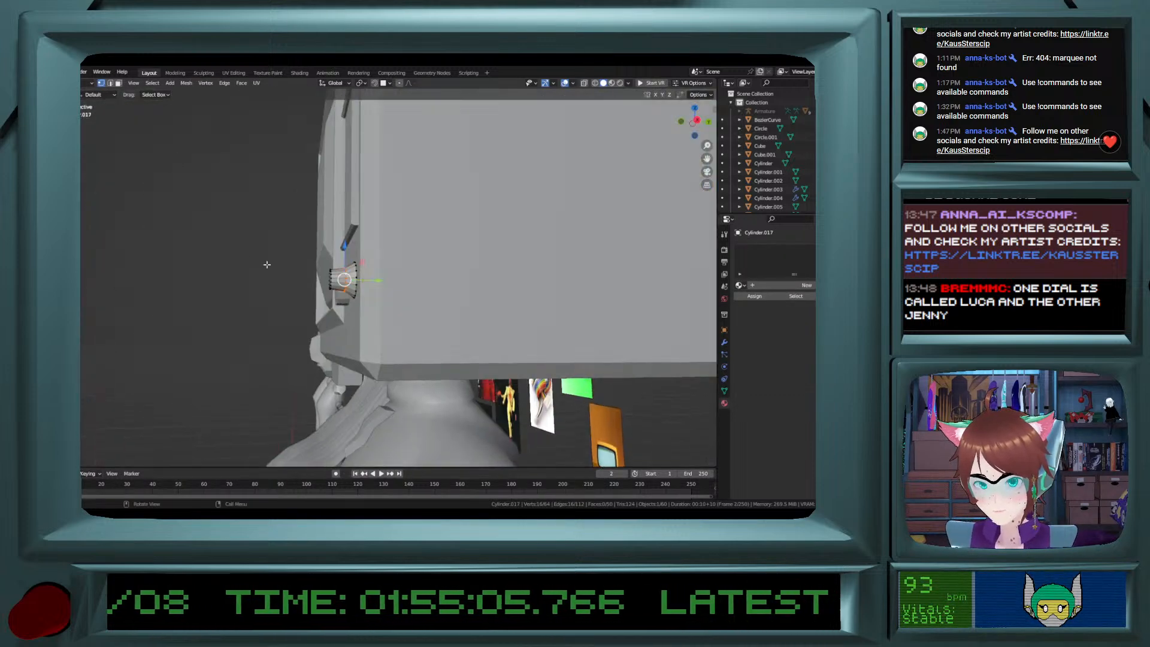
key(g)
key(y)
drag(342, 280, 339, 281)
click(326, 277)
scroll(326, 277, down, 5)
mouse_move(326, 277)
middle_down()
mouse_move(278, 279)
mouse_move(330, 280)
middle_up()
scroll(310, 279, up, 3)
alt+click(322, 279)
key(g)
key(y)
click(338, 280)
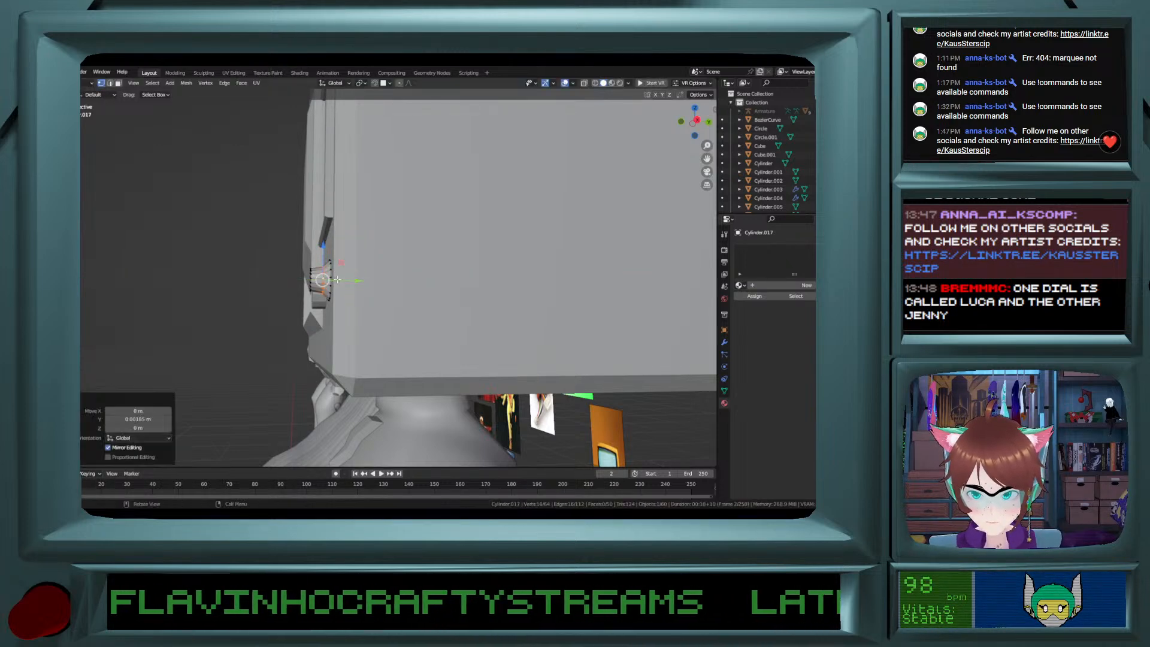
Rescale the whole outer knob while comparing it with the Tone and Volume knob reference.
click(36, 298)
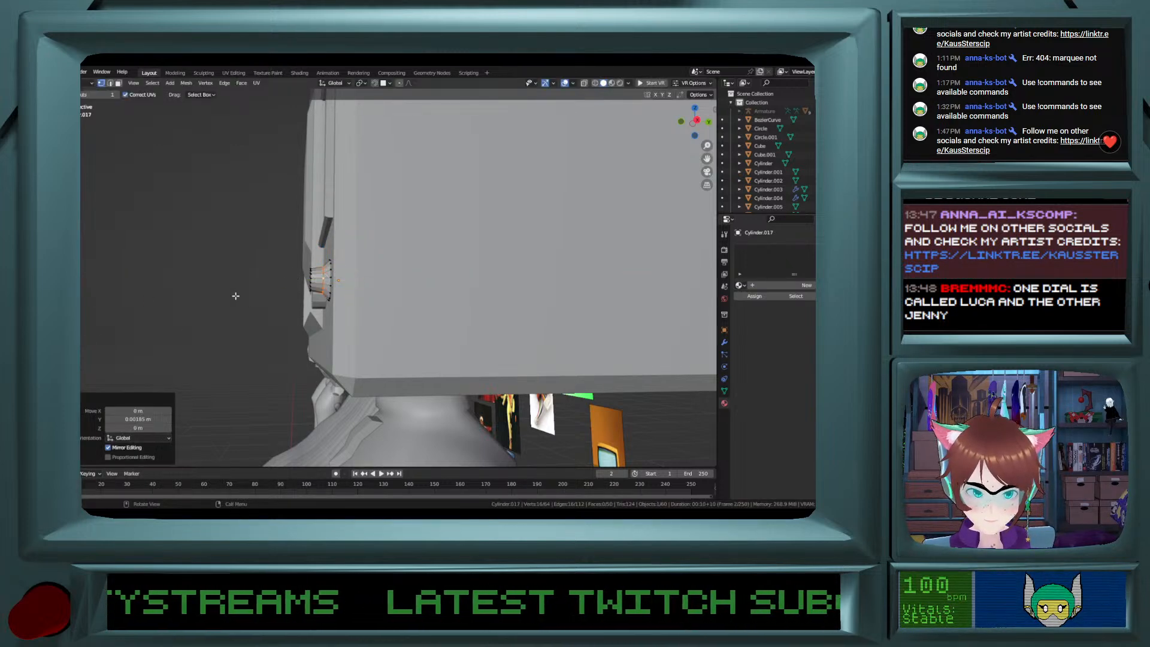
scroll(228, 296, up, 2)
mouse_move(236, 295)
middle_down()
mouse_move(363, 327)
mouse_move(252, 286)
middle_up()
key(Tab)
key(s)
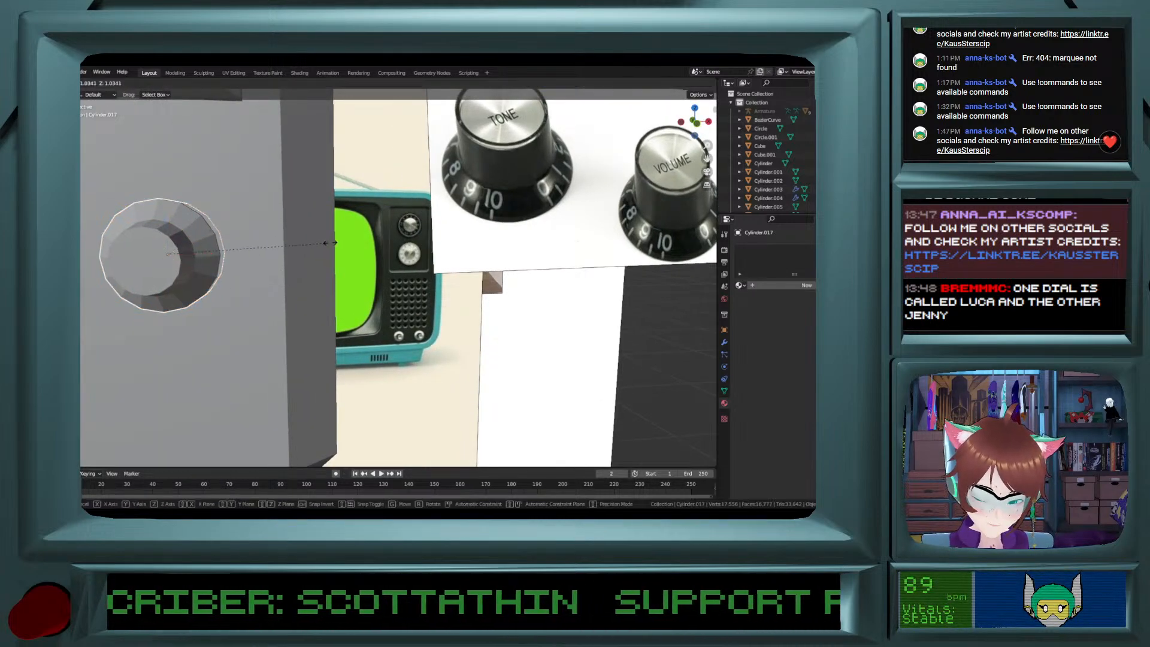
click(271, 293)
Move the front ring of the outer lower knob's mesh backward along the Y axis.
middle_drag(354, 243, 262, 310)
scroll(403, 273, down, 3)
key(Tab)
scroll(252, 254, up, 2)
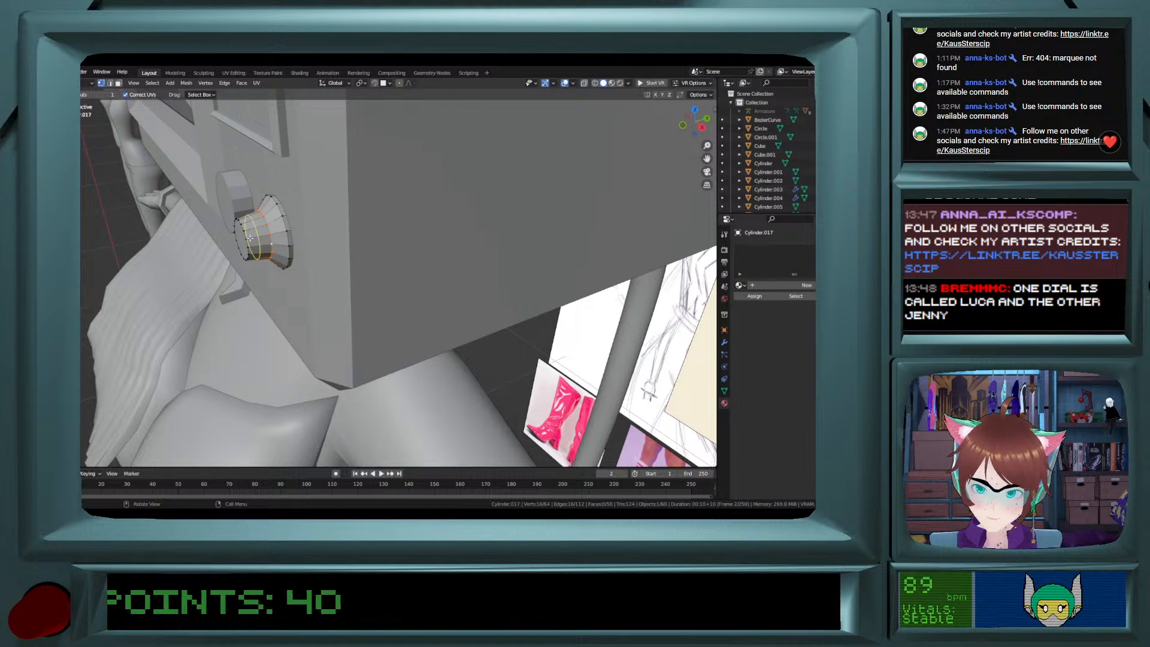
click(36, 142)
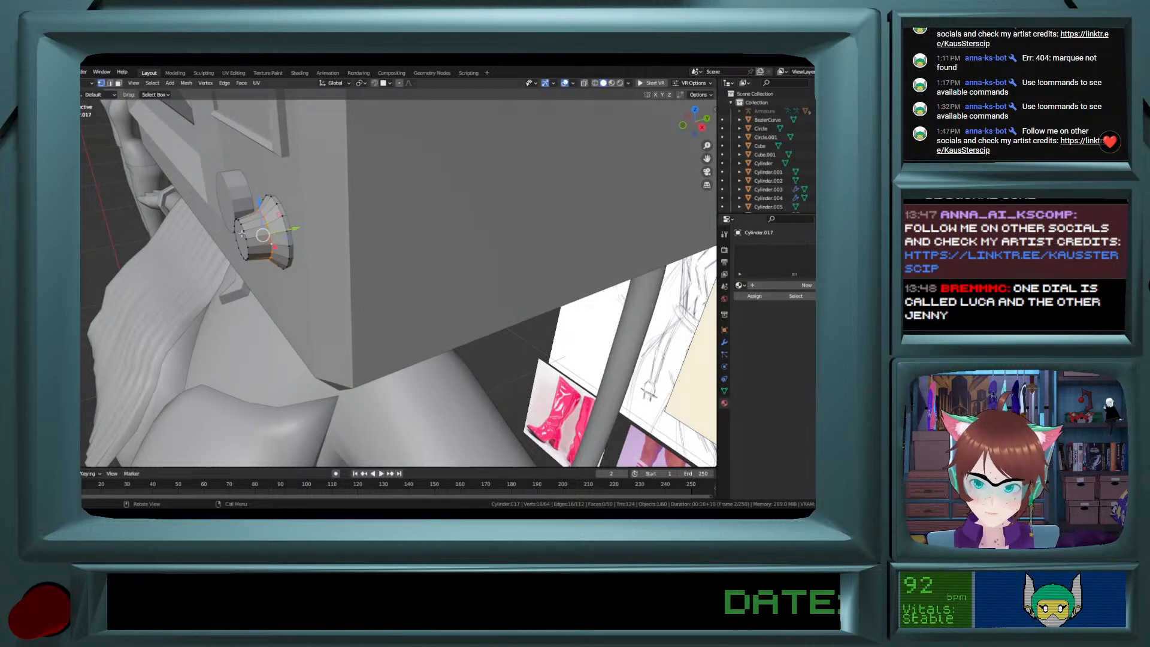
alt+click(248, 238)
key(g)
key(y)
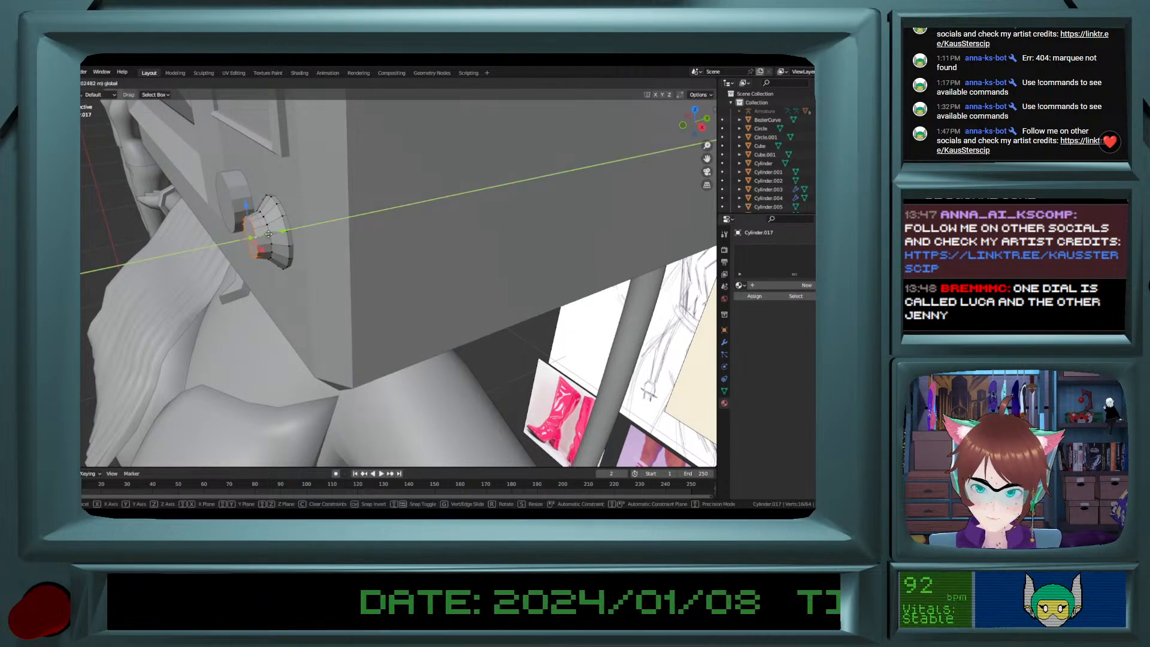
drag(265, 236, 267, 236)
Rescale the outer knob's middle and front rings to refine its taper, and leave mesh editing.
alt+click(262, 237)
middle_drag(263, 236, 339, 227)
key(s)
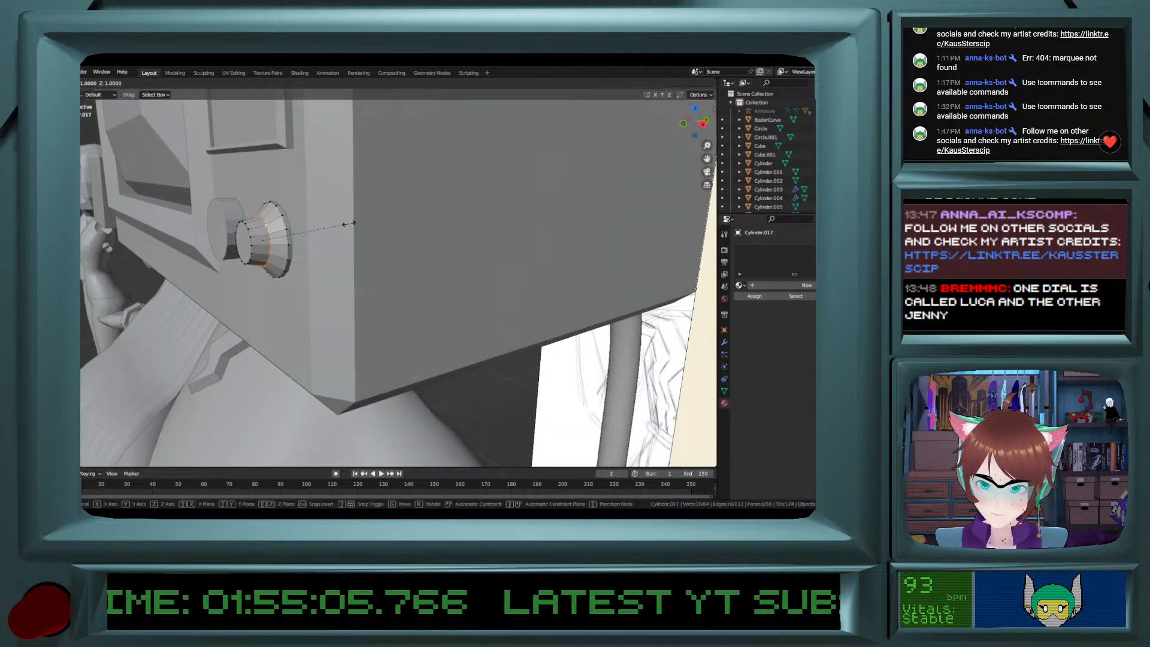
click(296, 240)
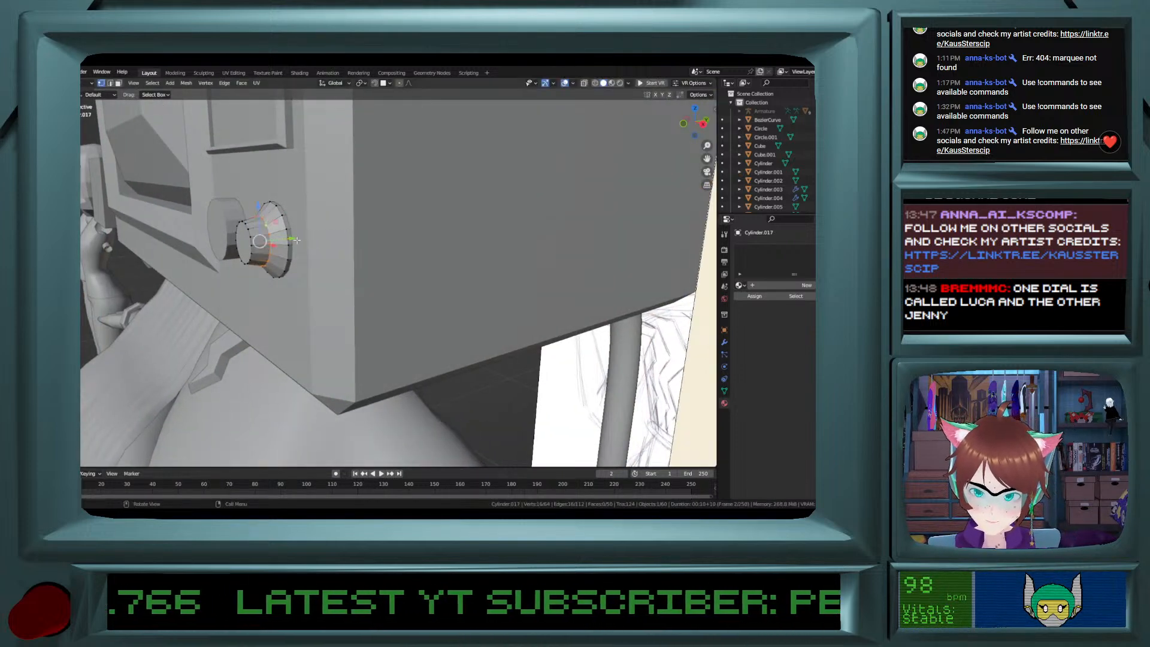
alt+click(246, 237)
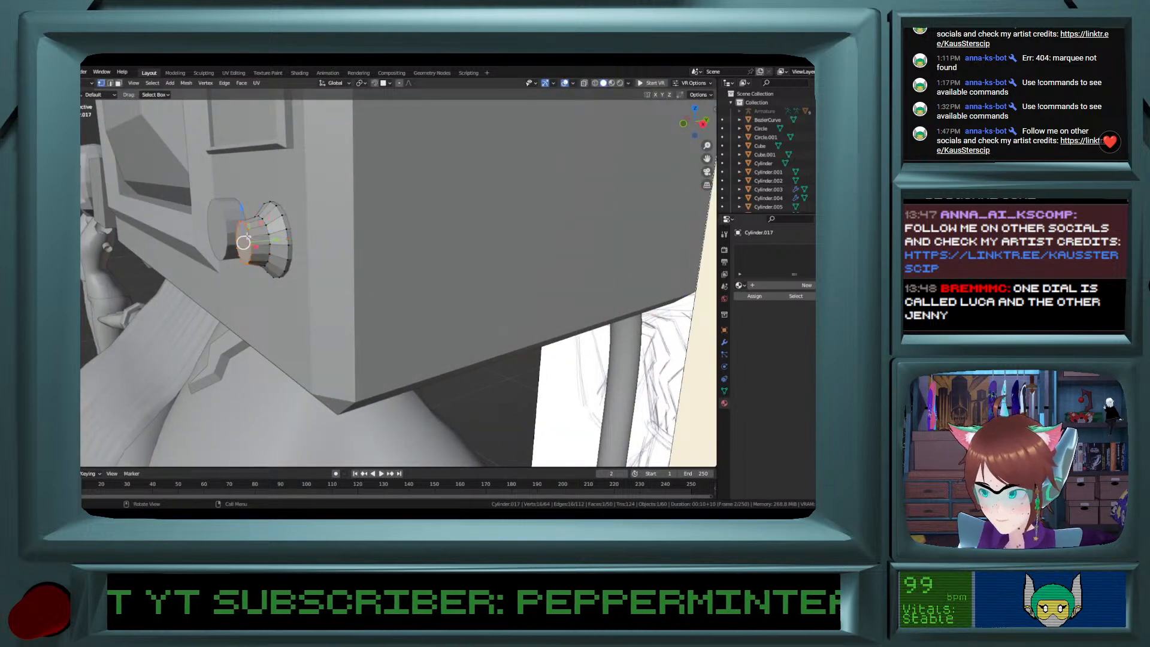
key(s)
click(359, 233)
key(Tab)
middle_drag(231, 241, 275, 231)
click(261, 316)
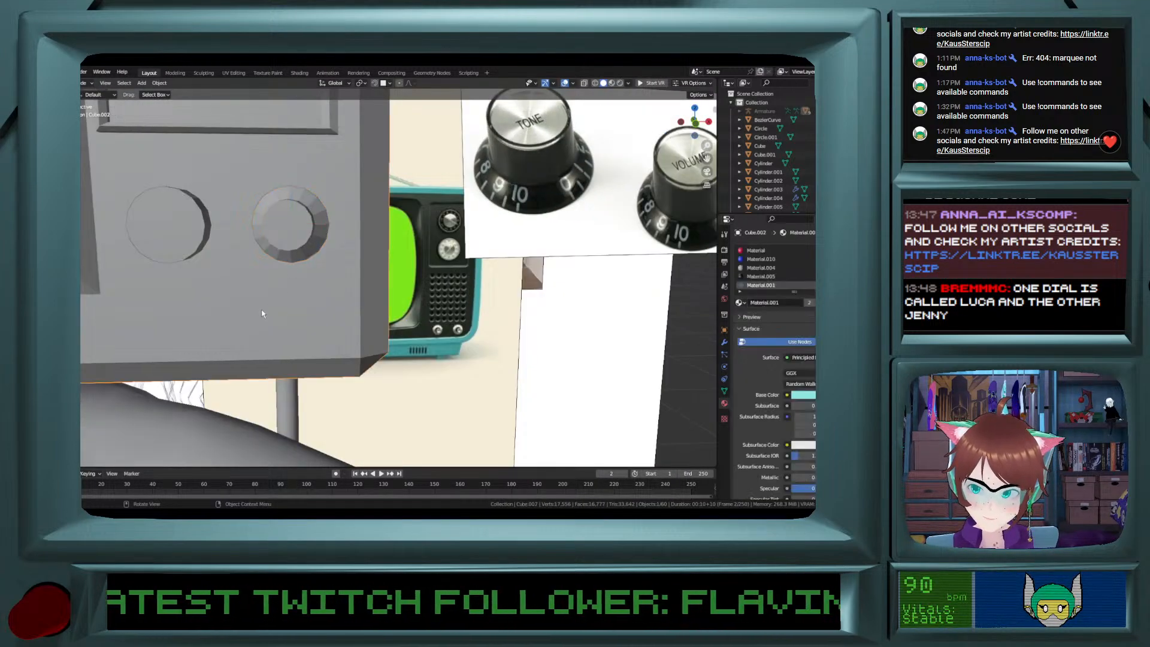
Delete the plain inner lower knob from the TV head.
scroll(261, 317, down, 4)
mouse_move(173, 286)
middle_down()
mouse_move(108, 290)
mouse_move(226, 290)
mouse_move(193, 293)
middle_up()
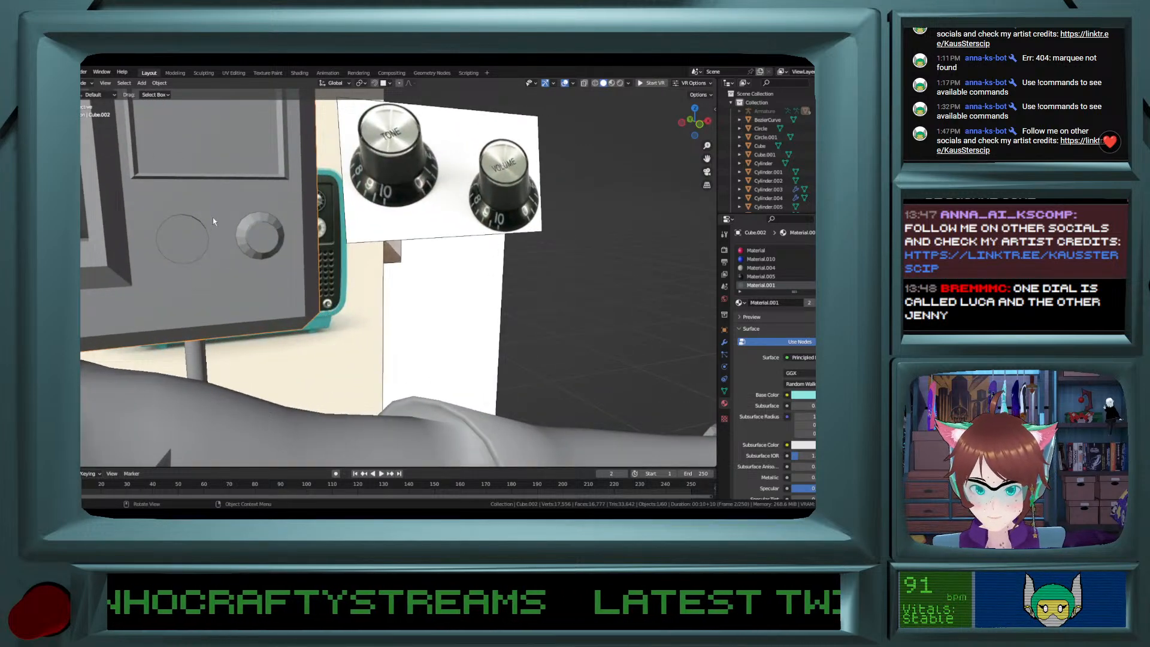
click(193, 242)
key(Delete)
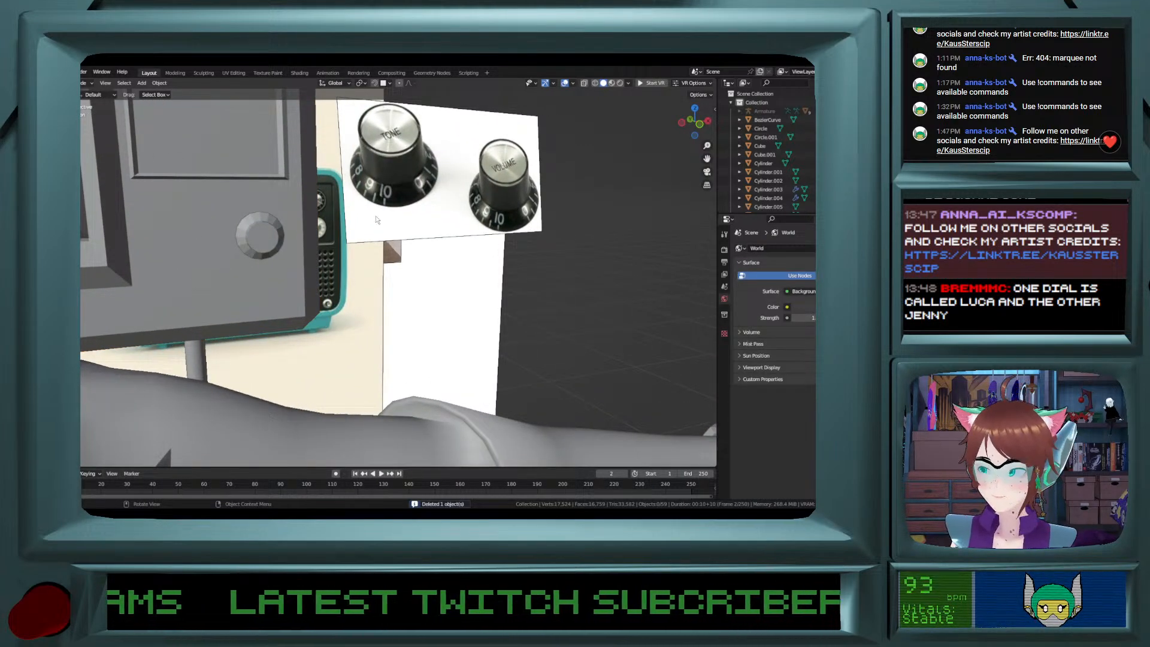
From the front view, copy the finished outer knob and move the copy along X to the inner knob's position.
click(701, 124)
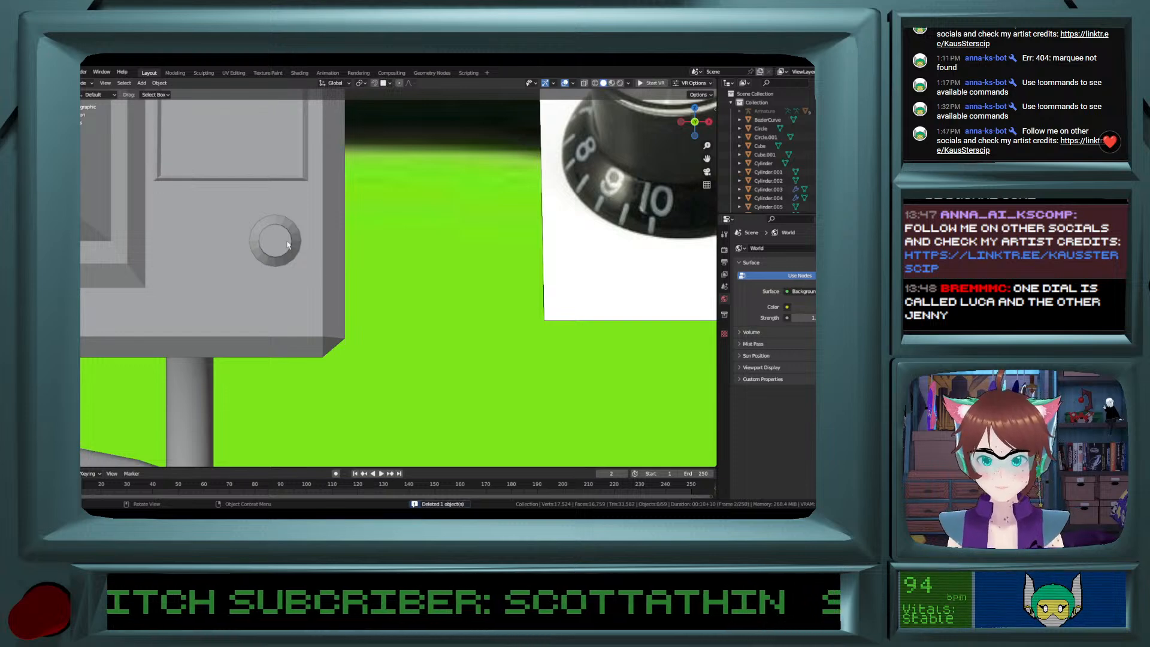
key(ctrl+v)
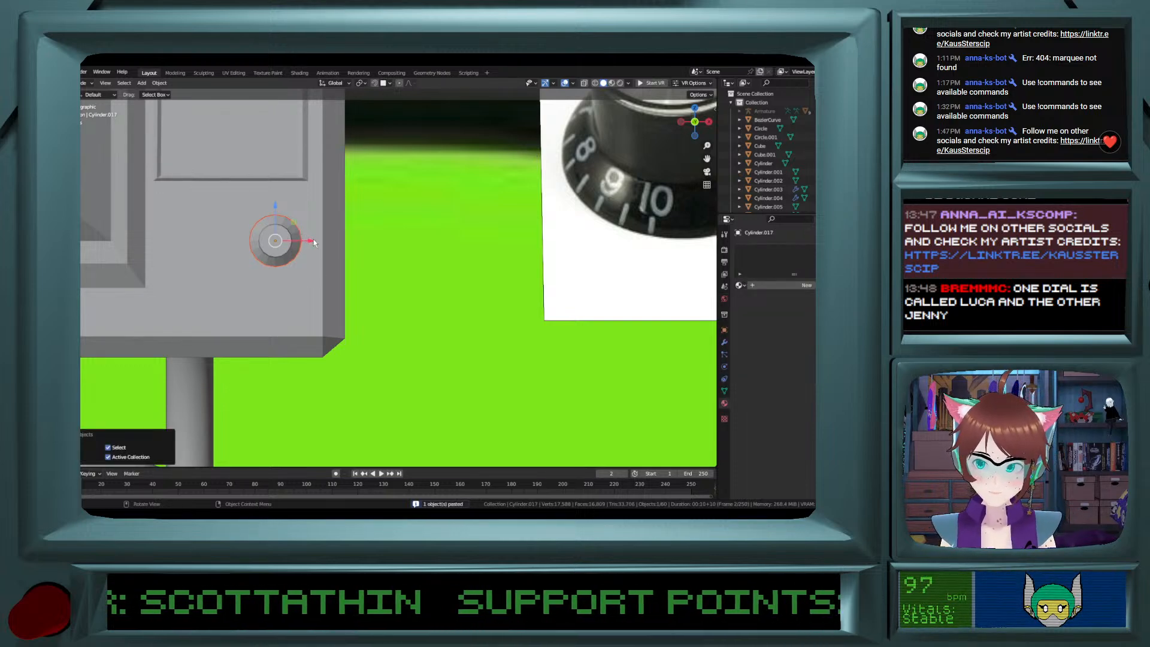
key(shift+d)
key(x)
drag(229, 238, 233, 238)
click(277, 239)
drag(304, 238, 296, 236)
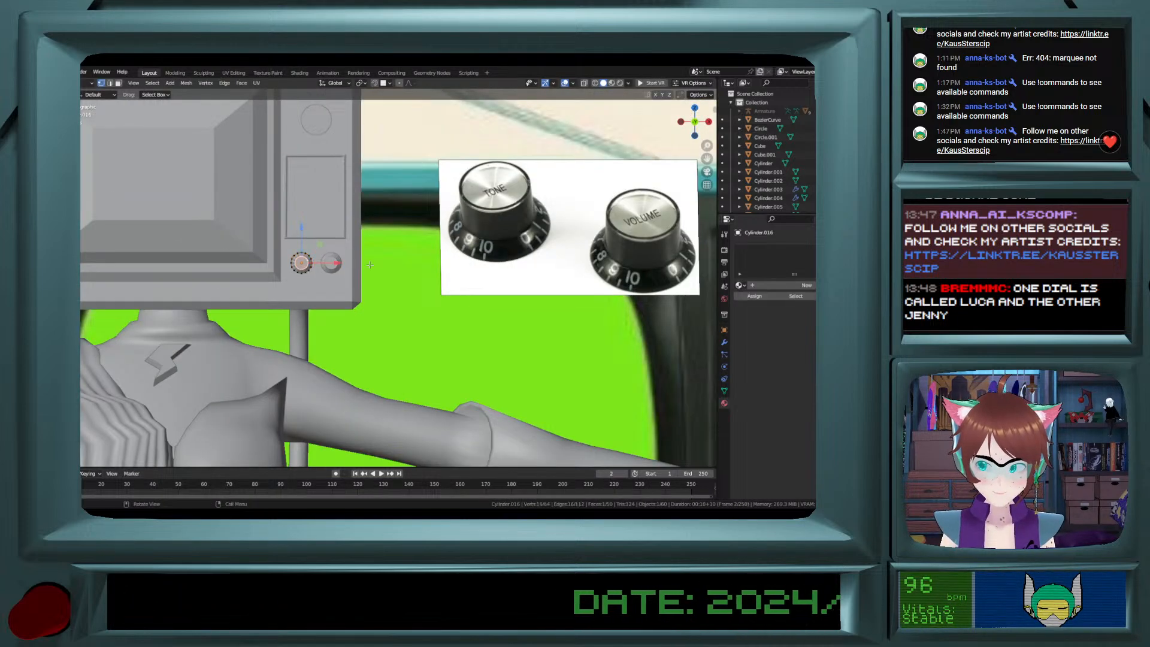
key(Tab)
scroll(363, 264, up, 3)
middle_drag(363, 265, 358, 300)
scroll(357, 287, up, 2)
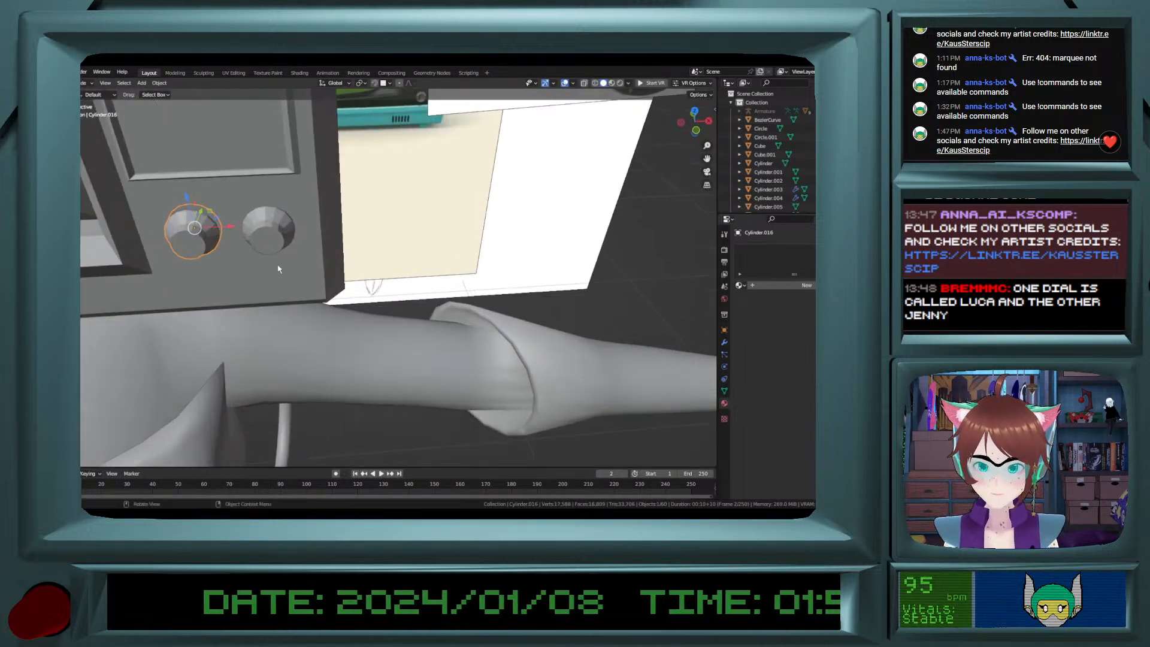
Switch the viewport to material preview shading and delete the copied inner knob.
click(612, 82)
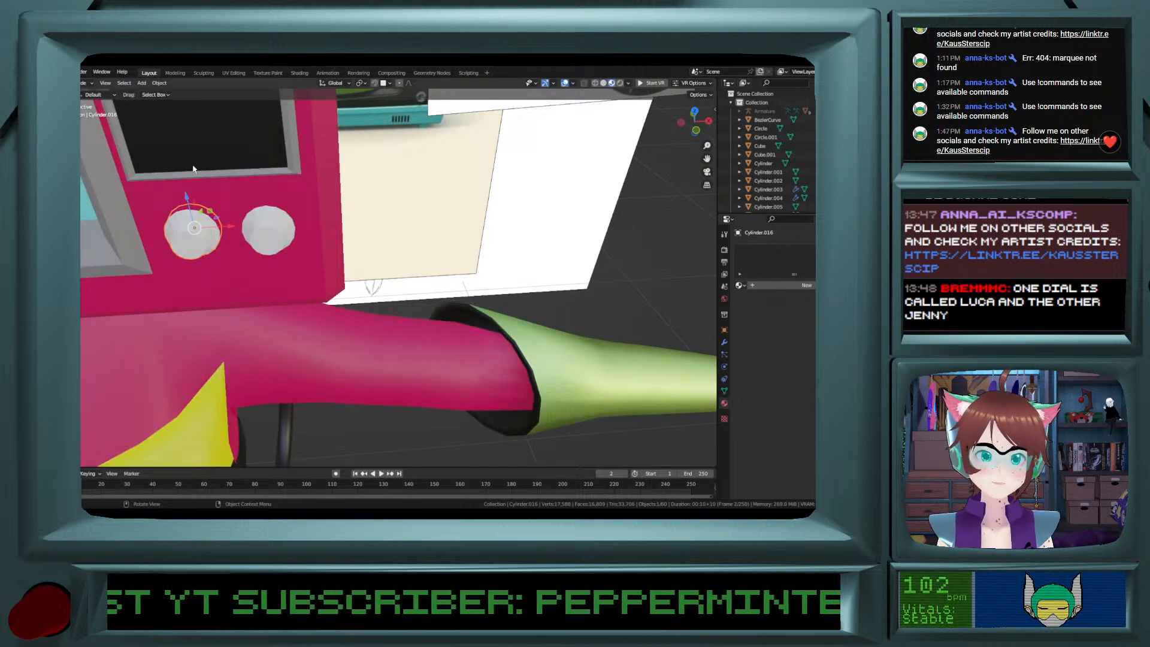
key(Tab)
key(Tab)
key(Tab)
key(Tab)
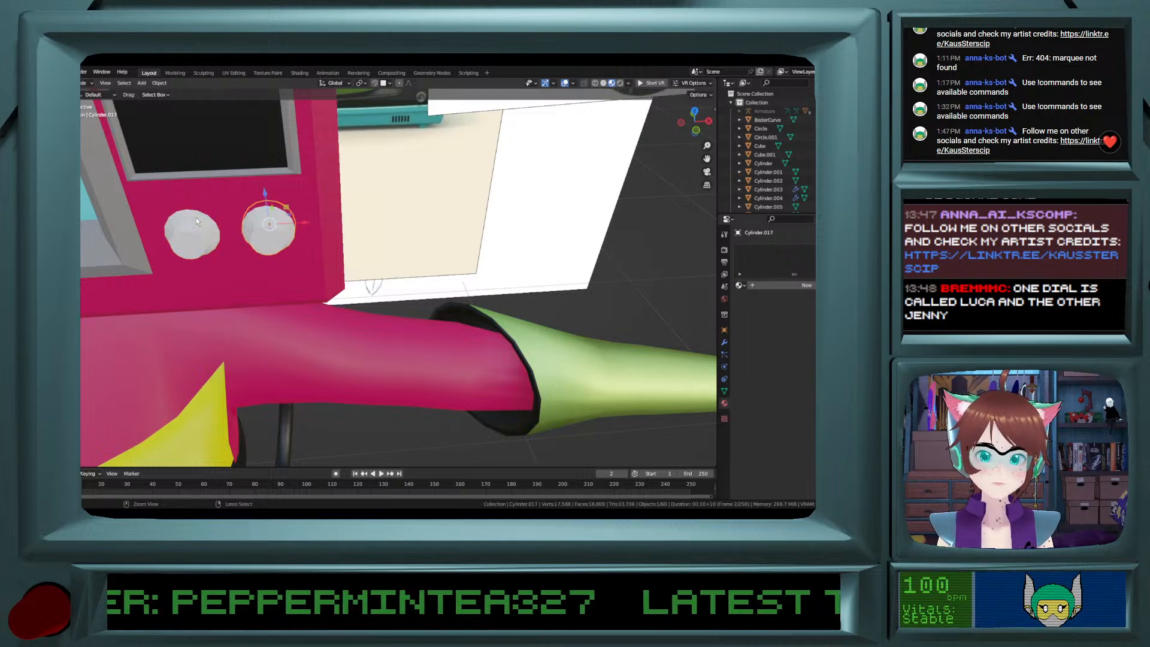
key(Delete)
Select the side face loops of the remaining lower knob's mesh and give the knob the black Material.002.
click(263, 225)
key(Tab)
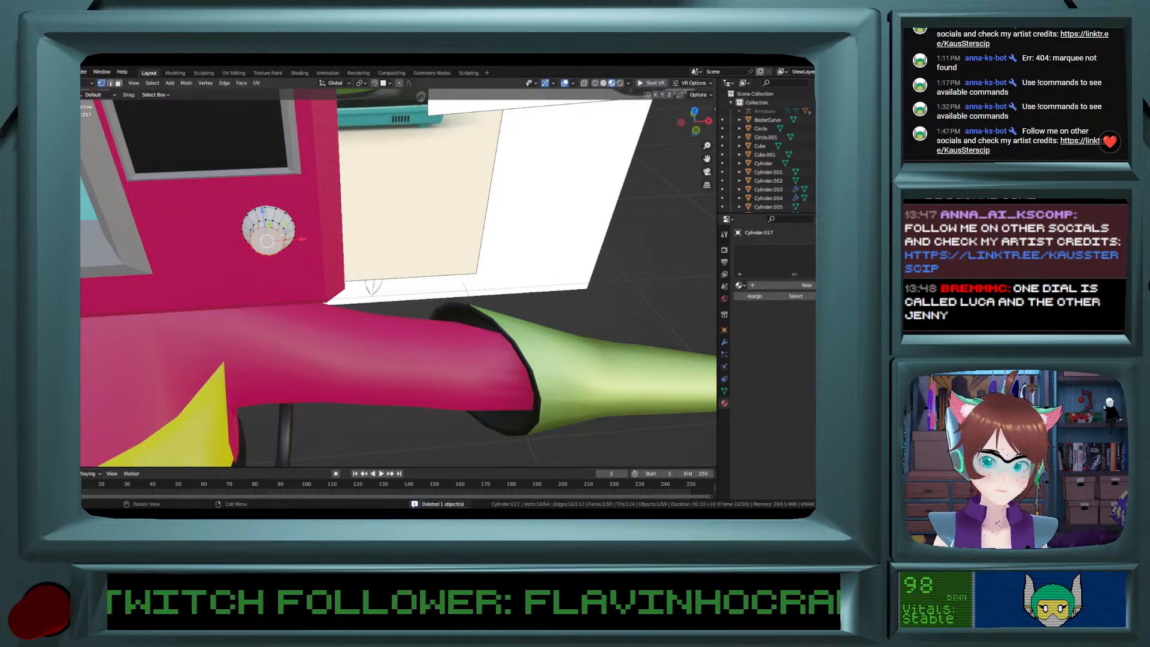
click(118, 83)
alt+click(274, 217)
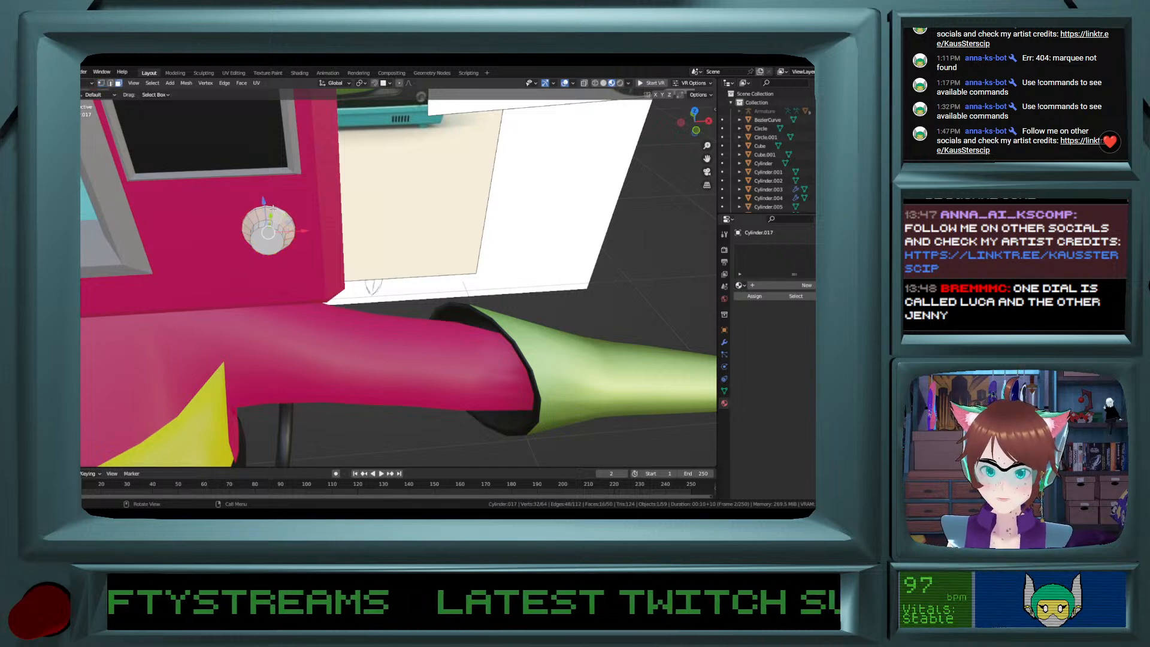
alt+shift+click(278, 206)
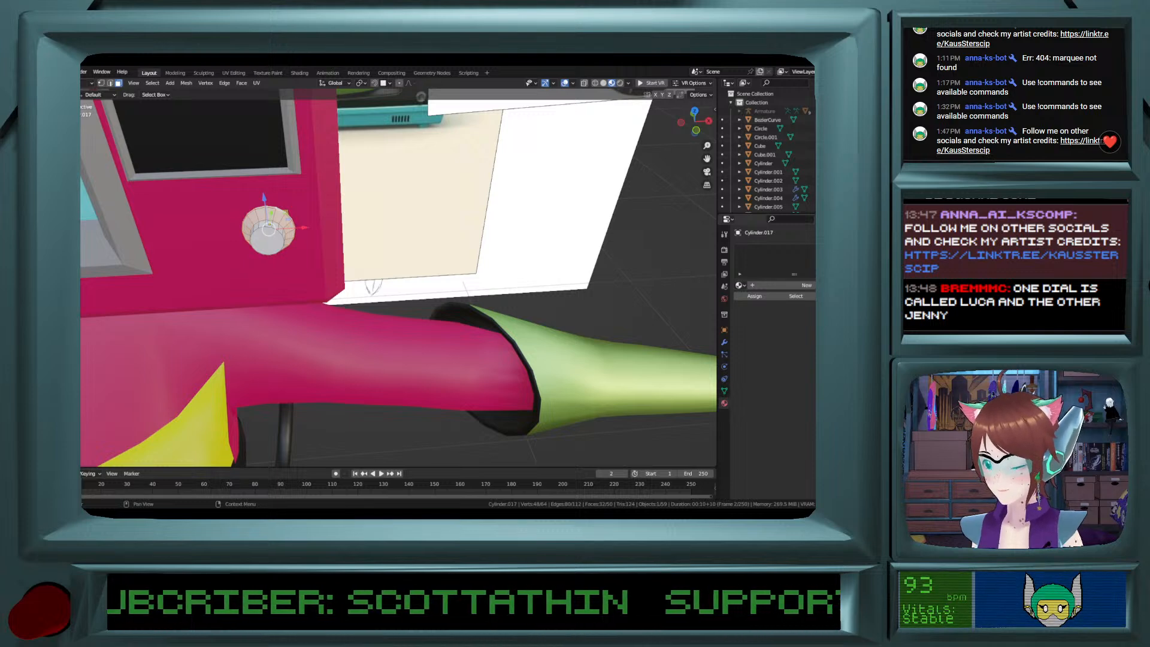
click(861, 249)
click(741, 286)
click(747, 325)
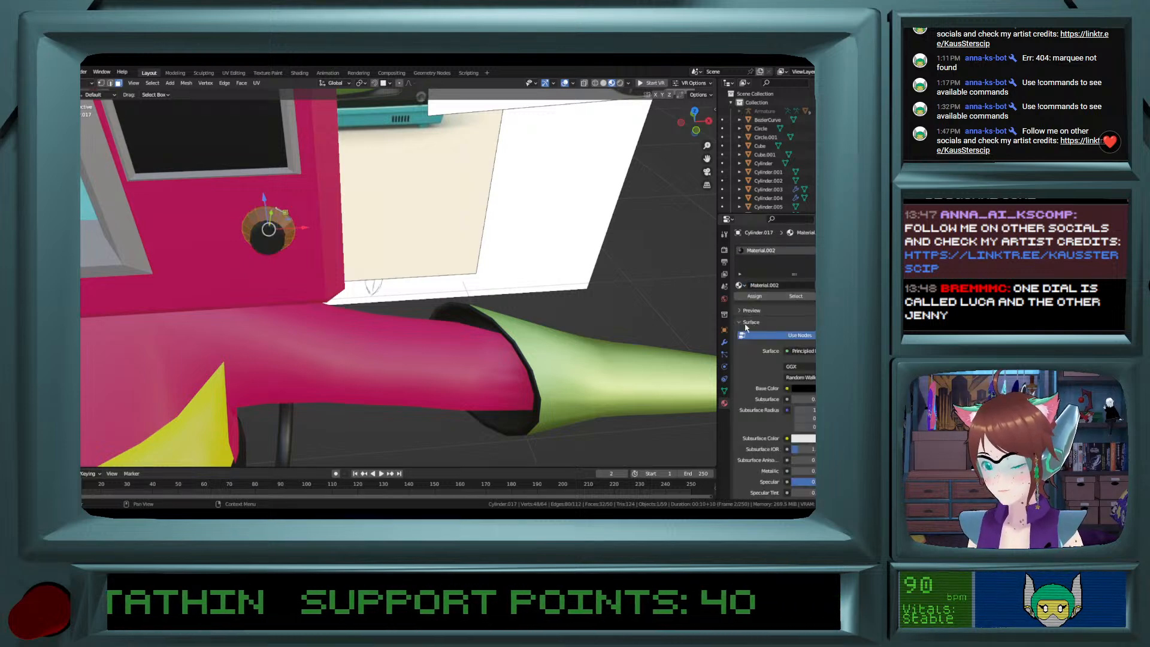
Add the grey Material.004 to the knob and assign it to the front side loop and the front cap face.
double_click(268, 224)
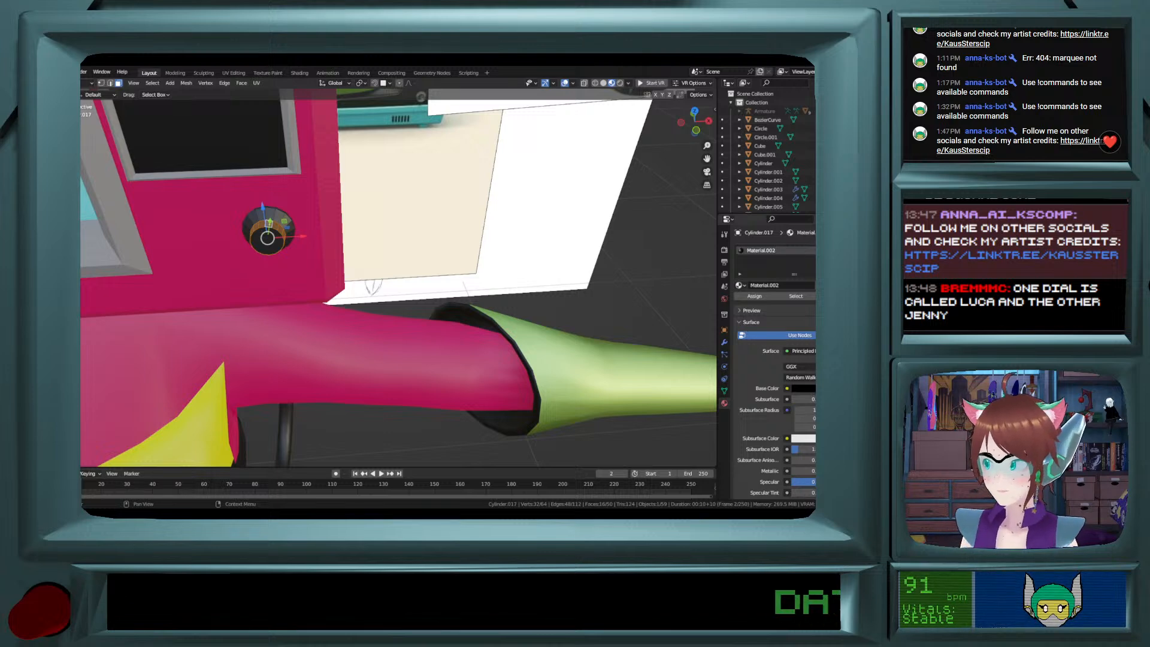
click(854, 249)
click(740, 303)
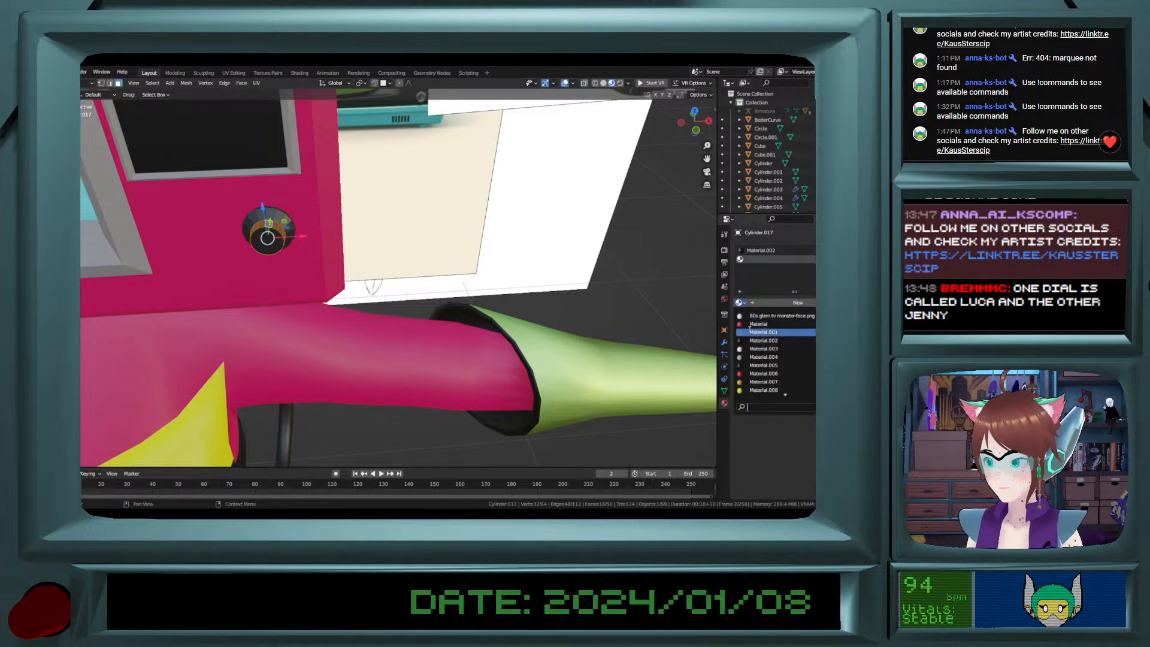
click(755, 348)
click(752, 314)
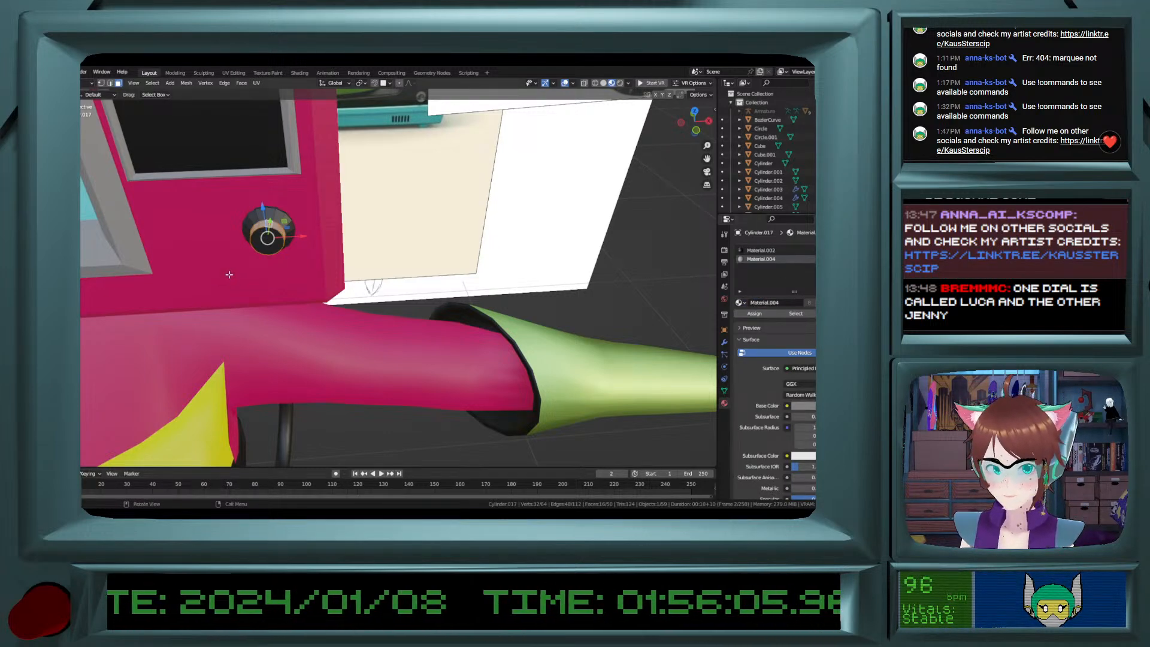
click(268, 240)
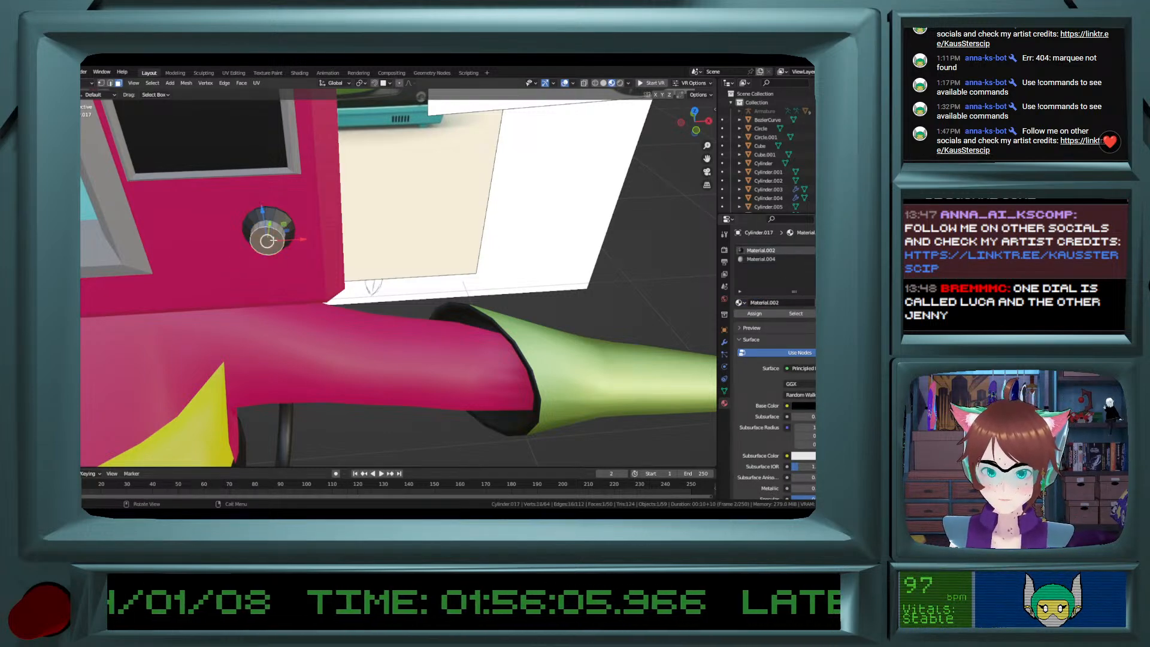
click(761, 259)
click(754, 313)
Leave mesh editing, paste a copy of the coloured knob and move it along X to the inner knob's position.
key(Tab)
middle_drag(231, 333, 365, 262)
shift+scroll(178, 293, up, 12)
scroll(177, 293, down, 2)
scroll(365, 296, up, 4)
scroll(365, 265, up, 1)
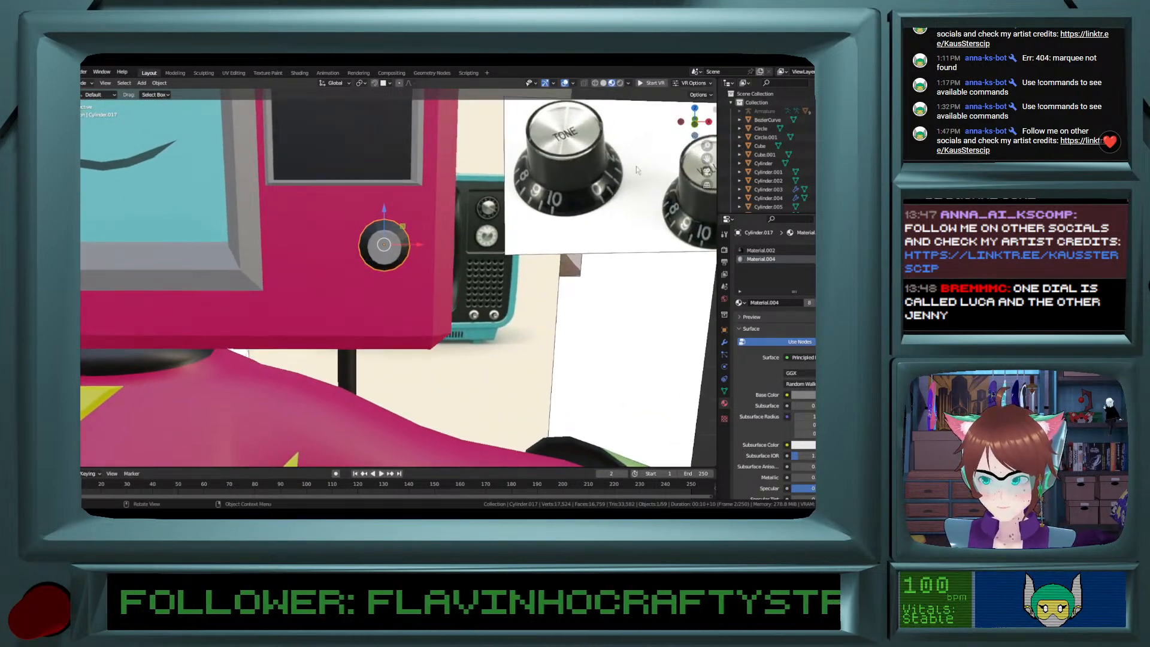
click(696, 123)
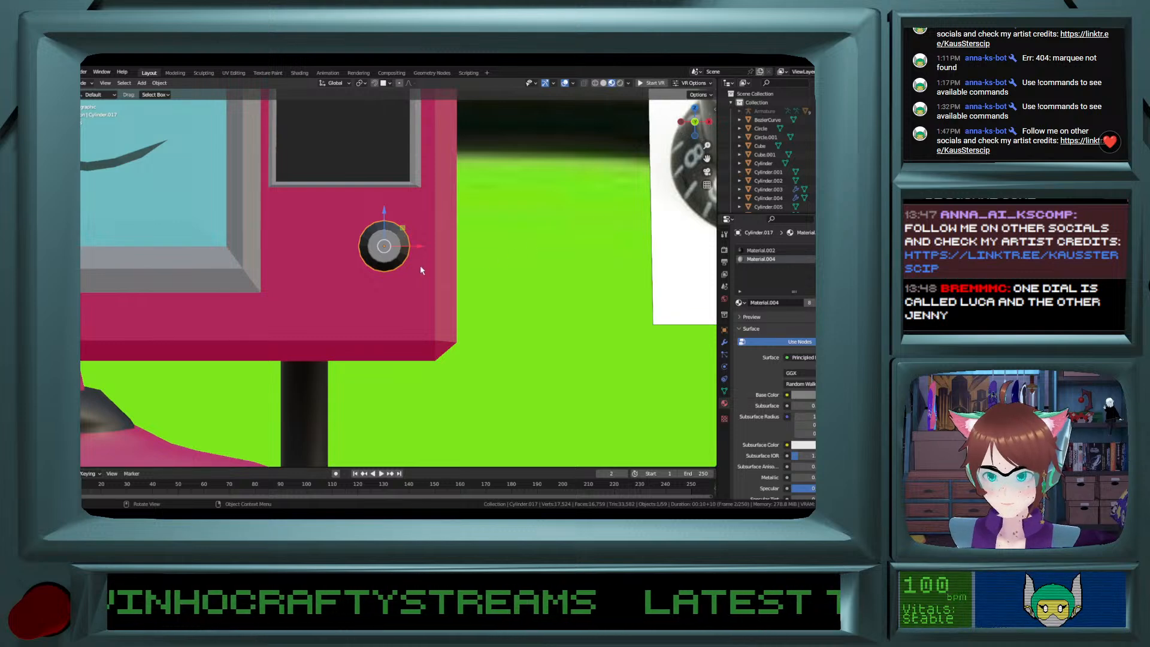
key(ctrl+v)
key(g)
key(x)
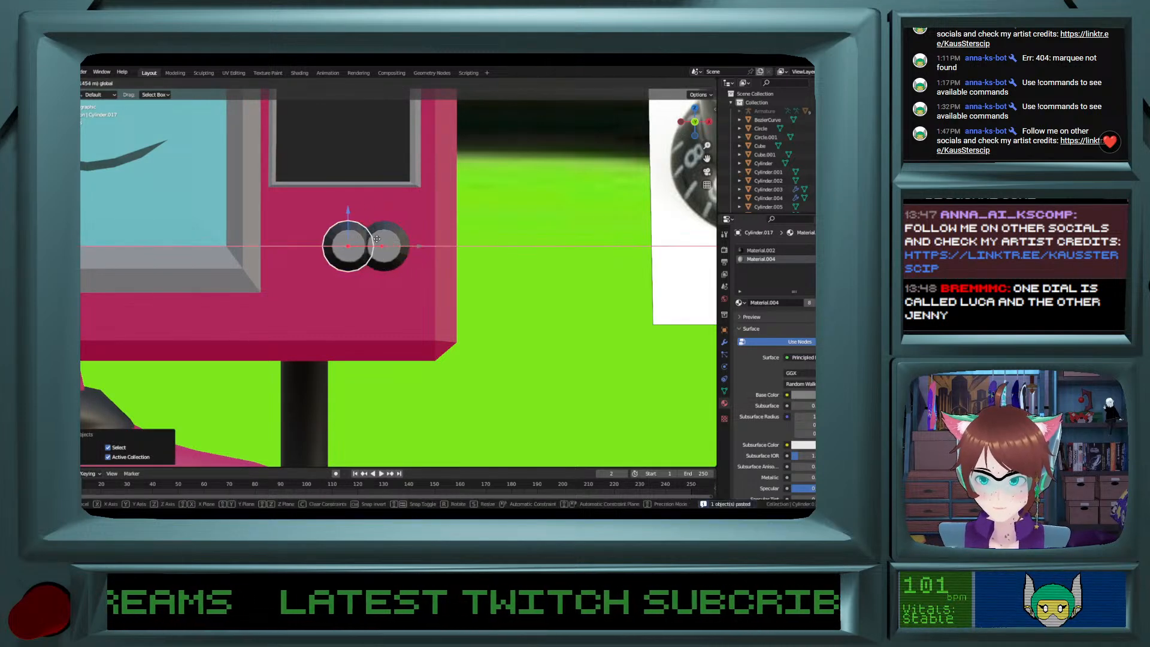
click(341, 241)
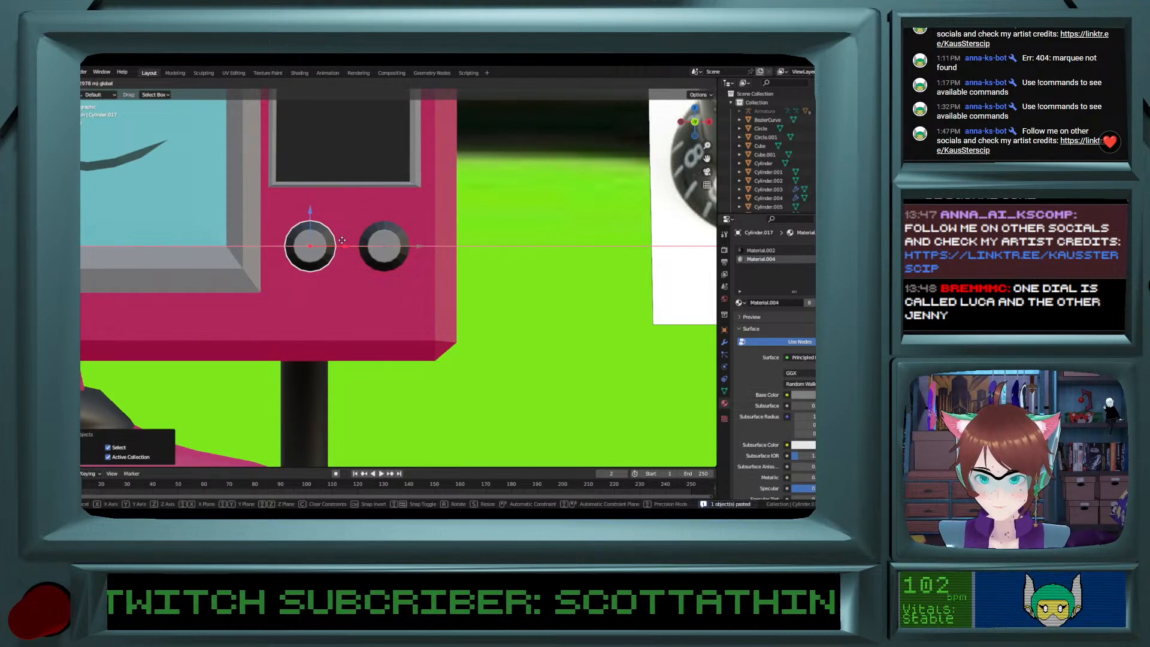
click(382, 252)
scroll(406, 275, down, 3)
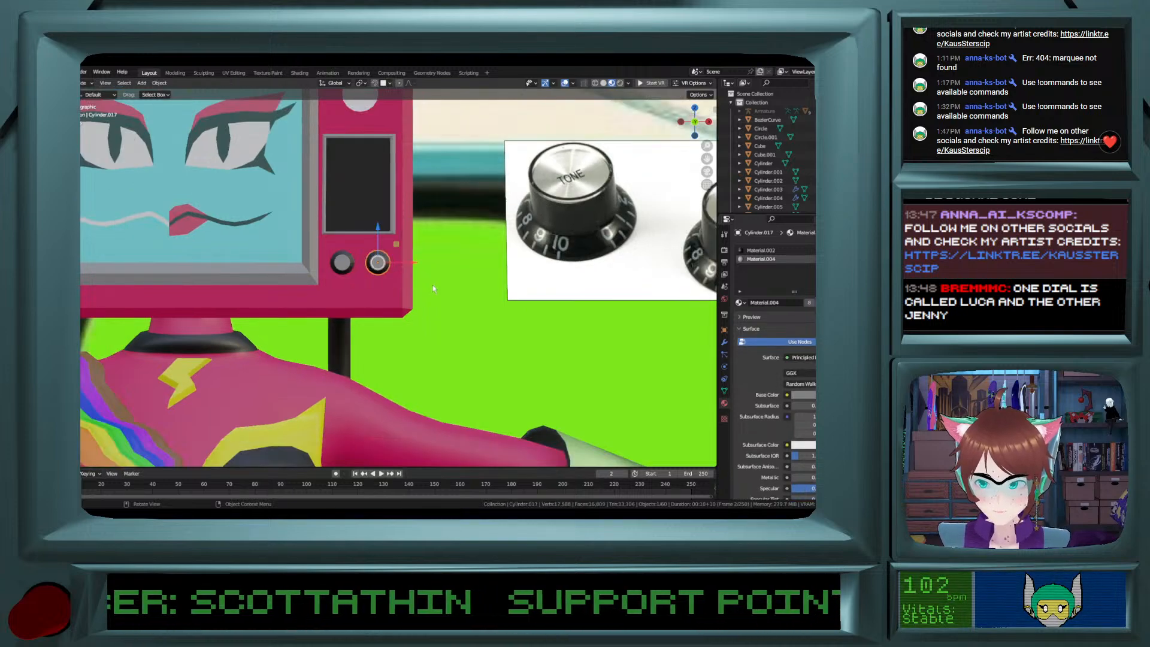
Check the TV head with its two lower knobs from the front and save the file.
click(432, 286)
middle_drag(432, 286, 437, 299)
scroll(437, 299, down, 6)
mouse_move(429, 353)
shift+middle_down()
mouse_move(430, 285)
mouse_move(430, 335)
shift+middle_up()
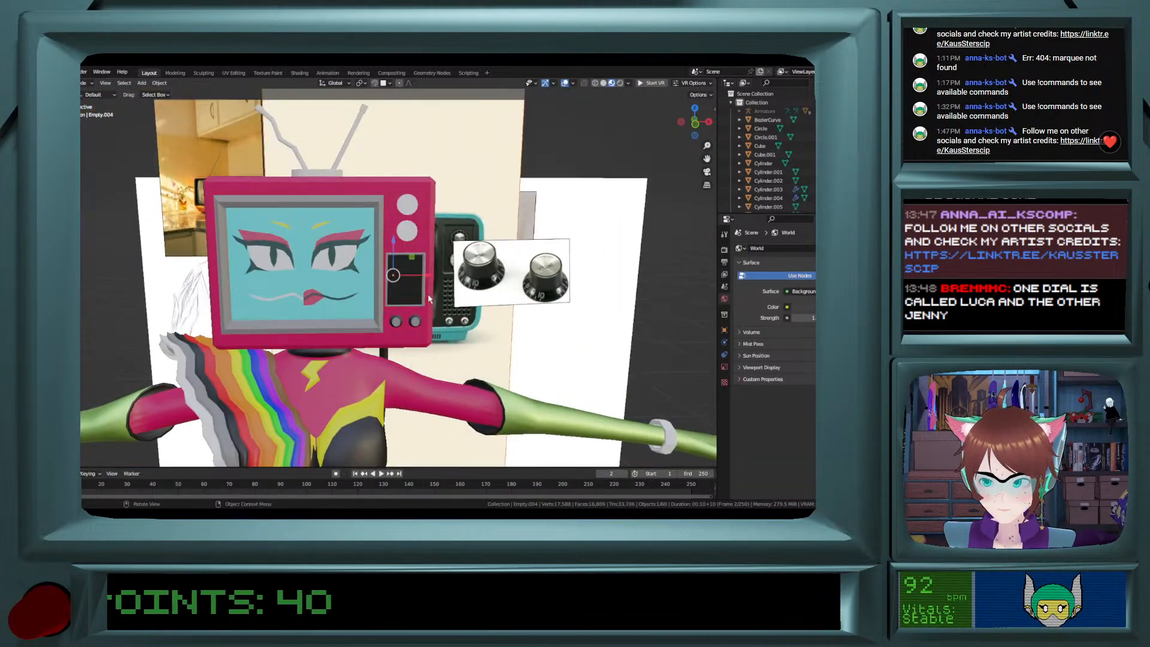
click(696, 125)
scroll(247, 127, up, 4)
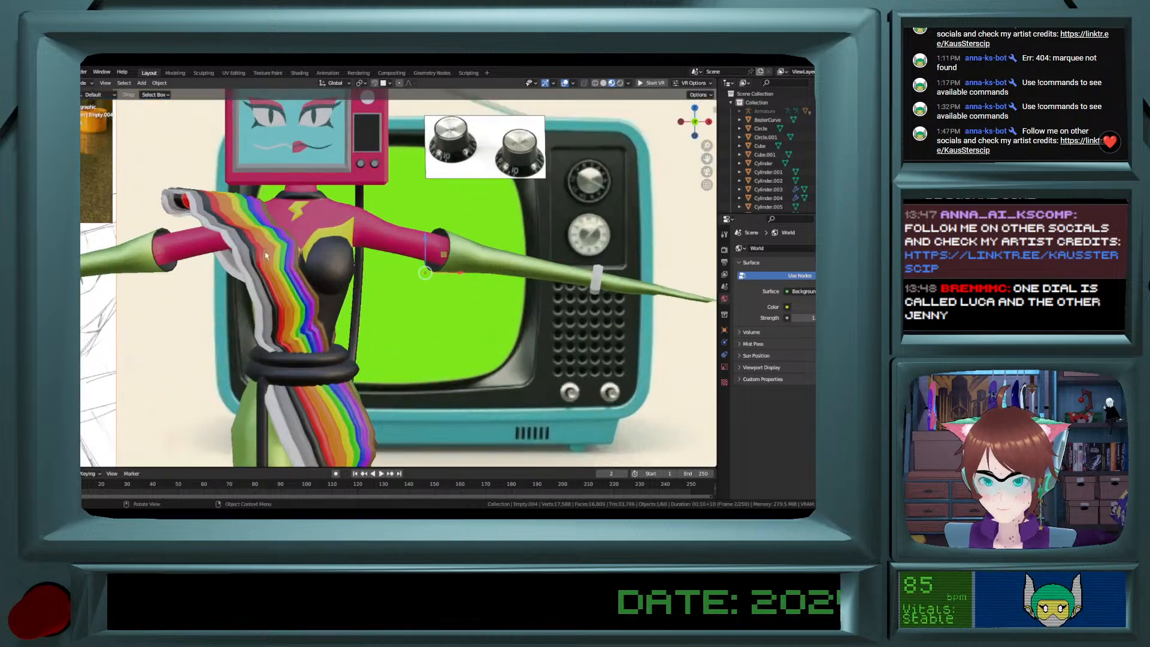
shift+middle_drag(248, 127, 271, 236)
shift+scroll(272, 236, up, 5)
key(ctrl+s)
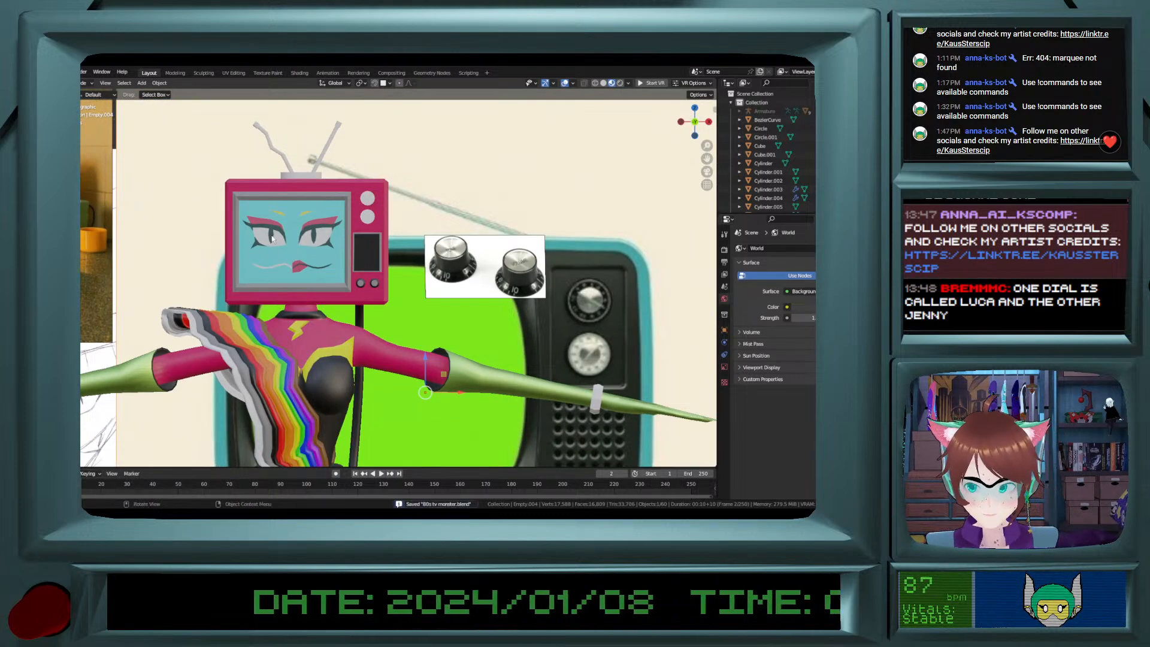
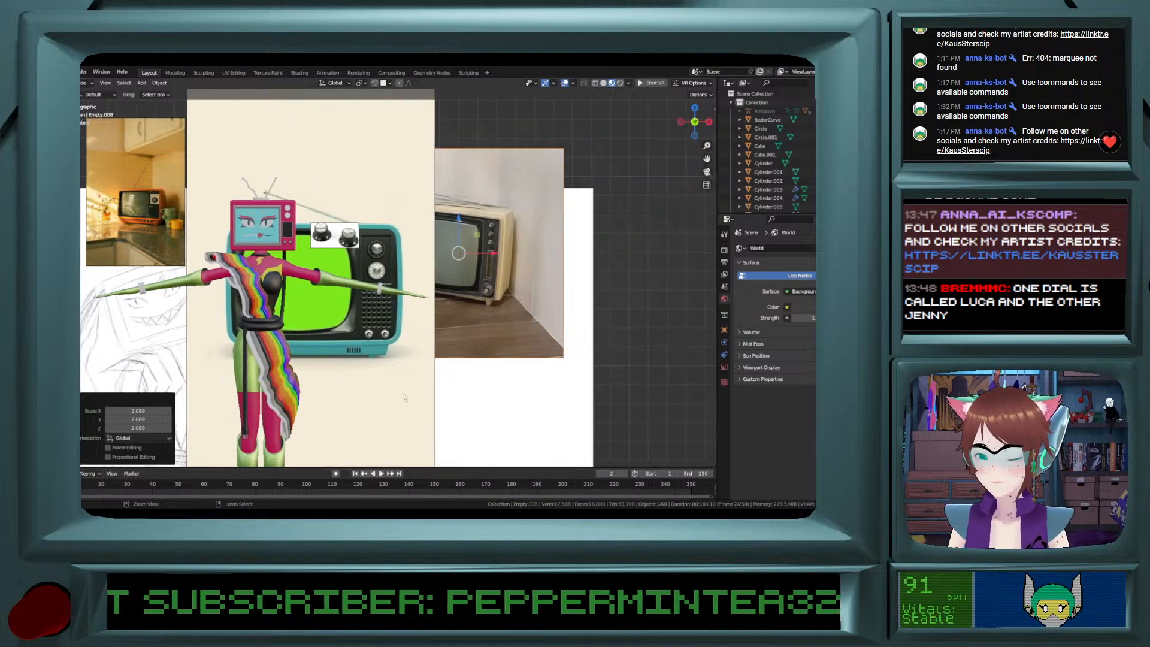
Try to shrink the teal TV reference picture behind the character.
scroll(404, 396, down, 1)
click(404, 397)
scroll(404, 397, down, 2)
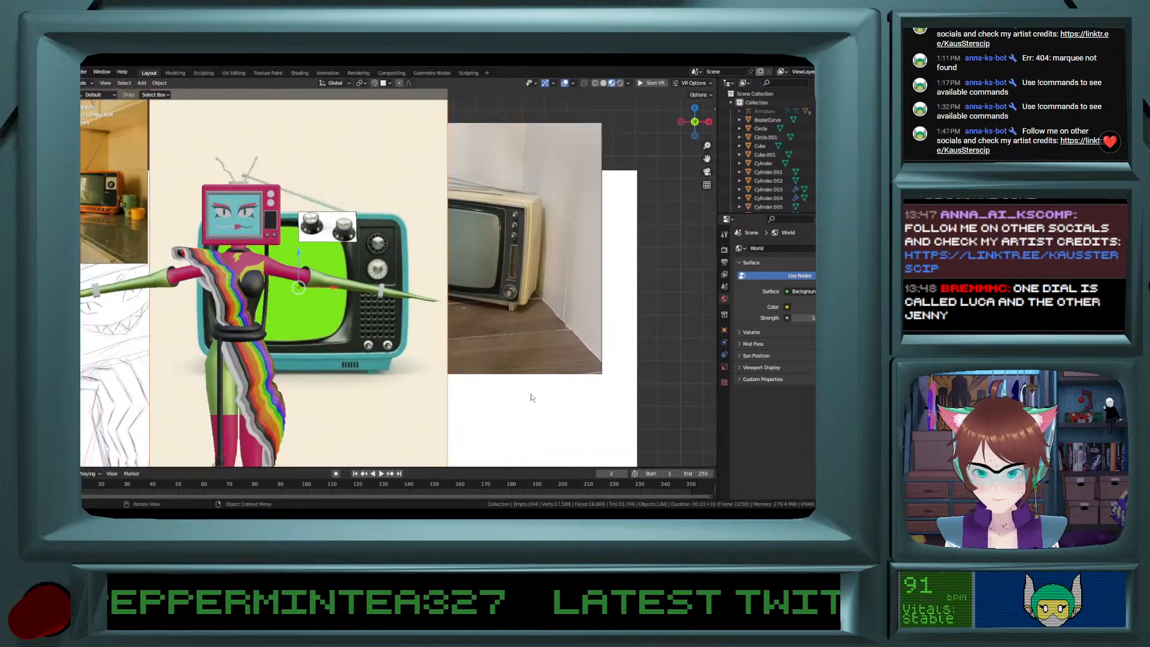
key(s)
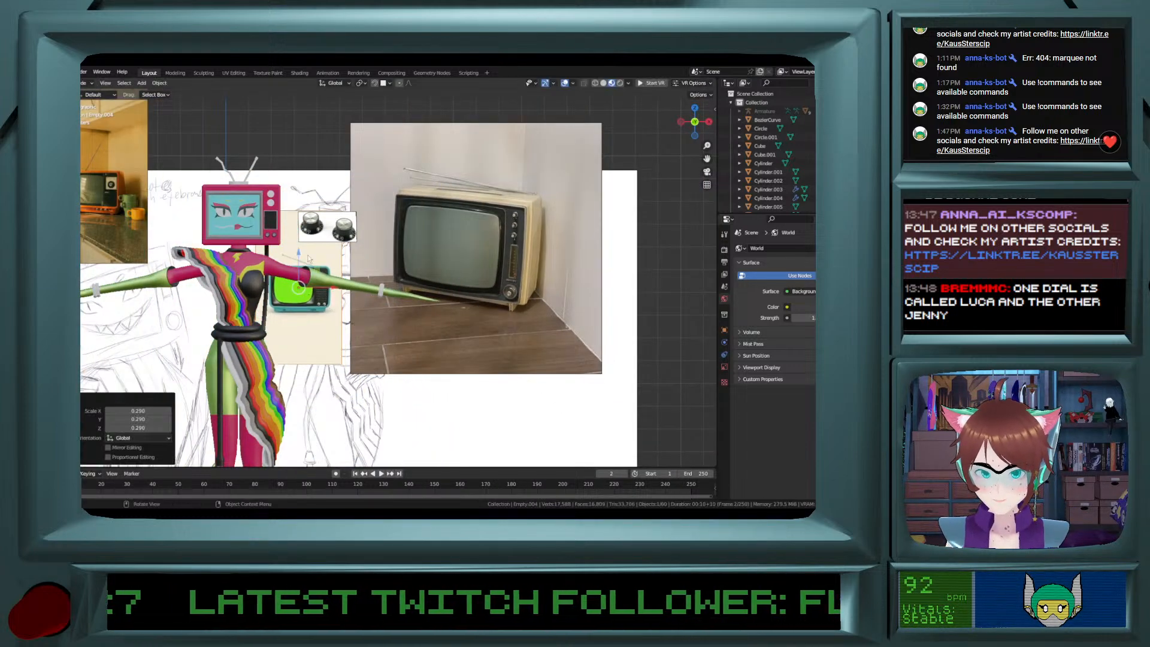
right_click(299, 265)
scroll(298, 266, up, 3)
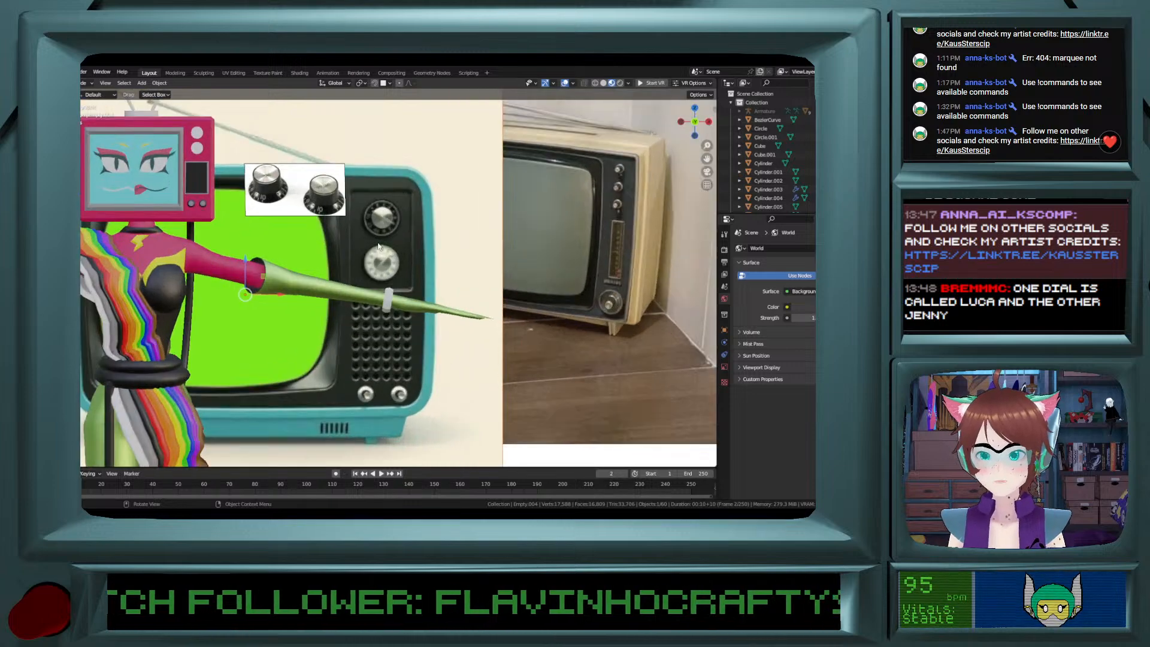
Move the picture of the two black knobs along X, away from the character to the separate group of reference pictures.
ctrl+scroll(367, 233, up, 3)
ctrl+scroll(367, 234, up, 4)
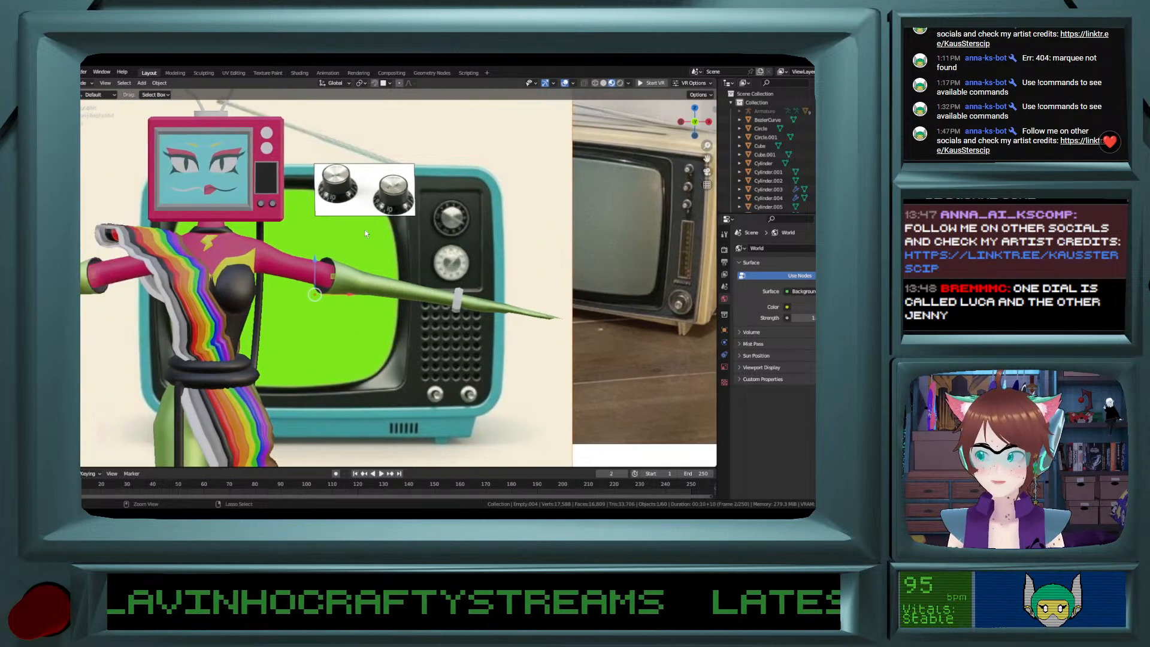
scroll(366, 234, down, 3)
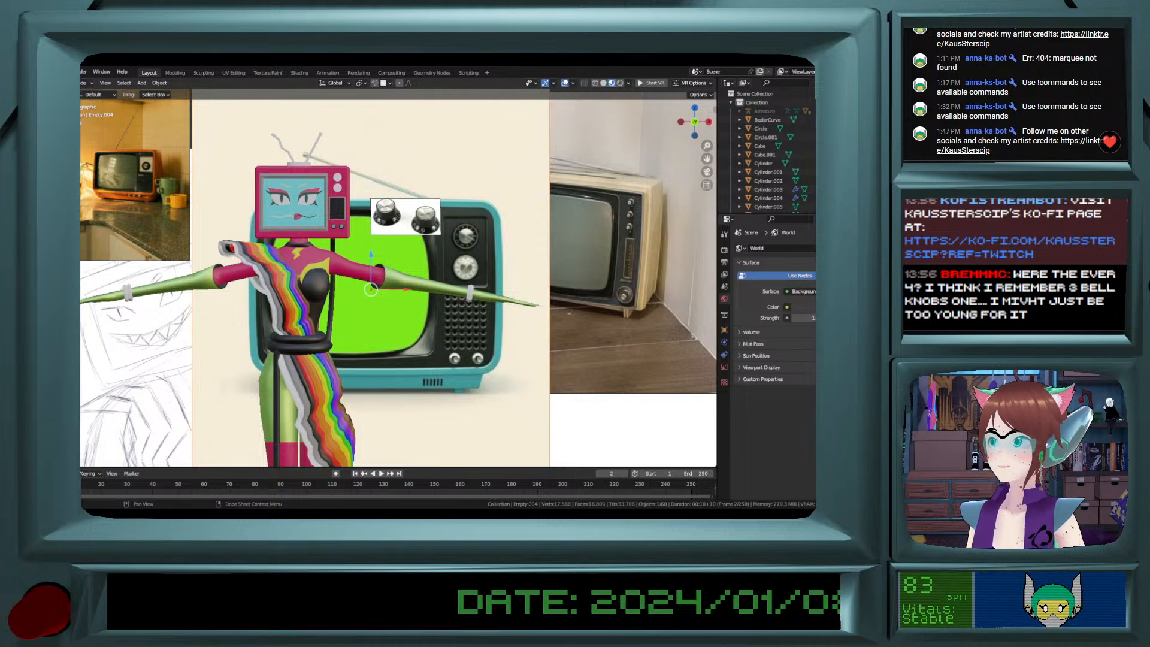
click(419, 205)
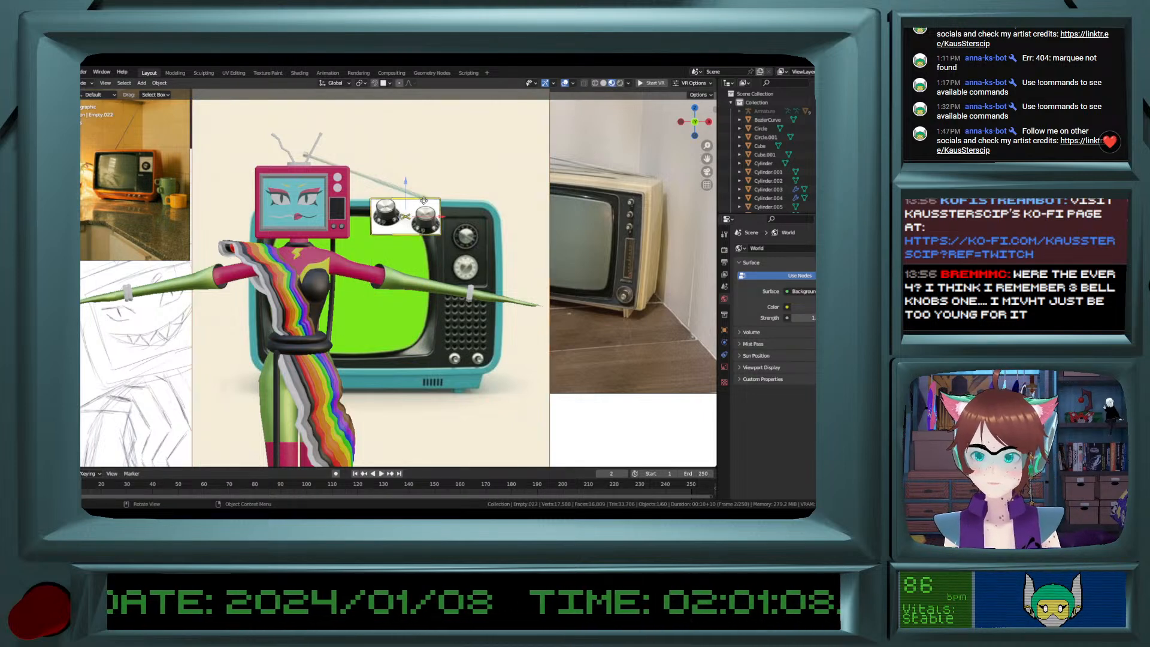
scroll(430, 227, down, 5)
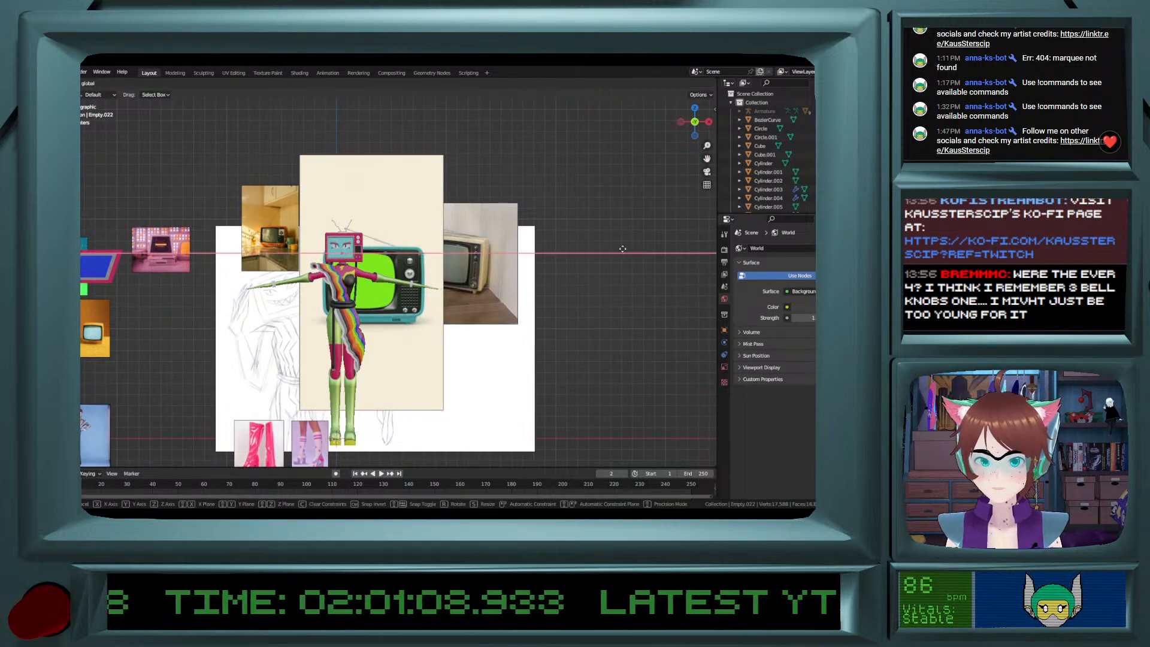
drag(417, 256, 161, 257)
scroll(346, 314, up, 3)
Select the two boot reference pictures and move them away from the character into the separate group of reference pictures.
scroll(354, 303, down, 5)
scroll(330, 433, down, 1)
click(329, 432)
shift+click(282, 424)
drag(287, 365, 188, 306)
scroll(206, 337, up, 5)
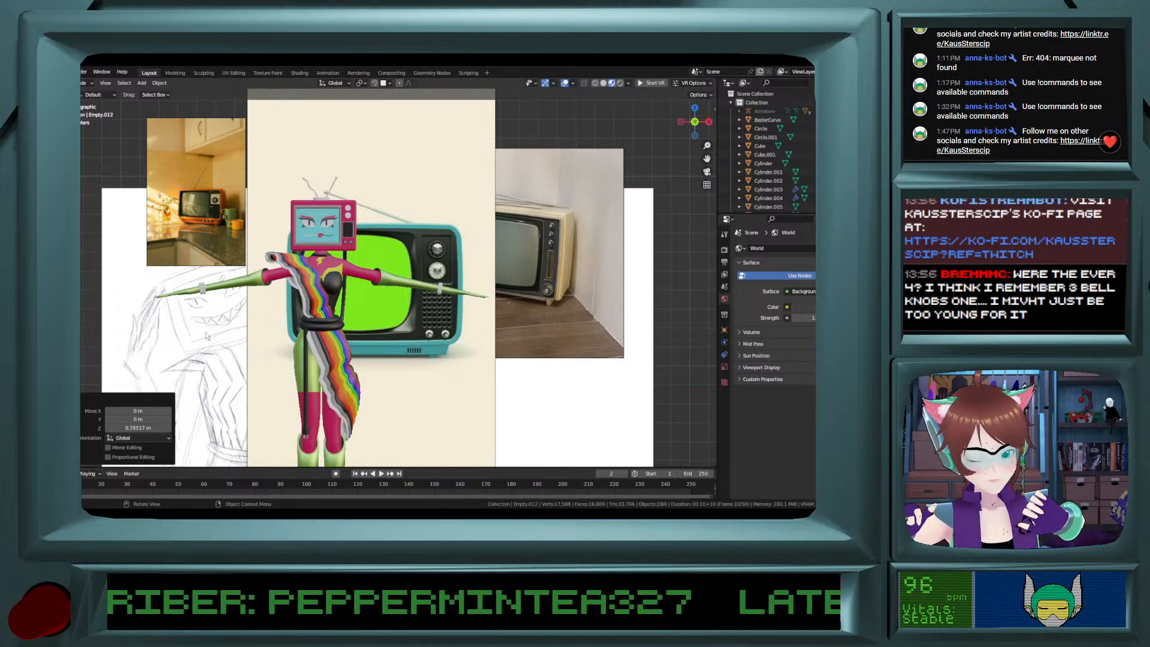
Examine the TV head's face and knobs from the front against the teal and cream TV reference pictures.
scroll(417, 214, up, 4)
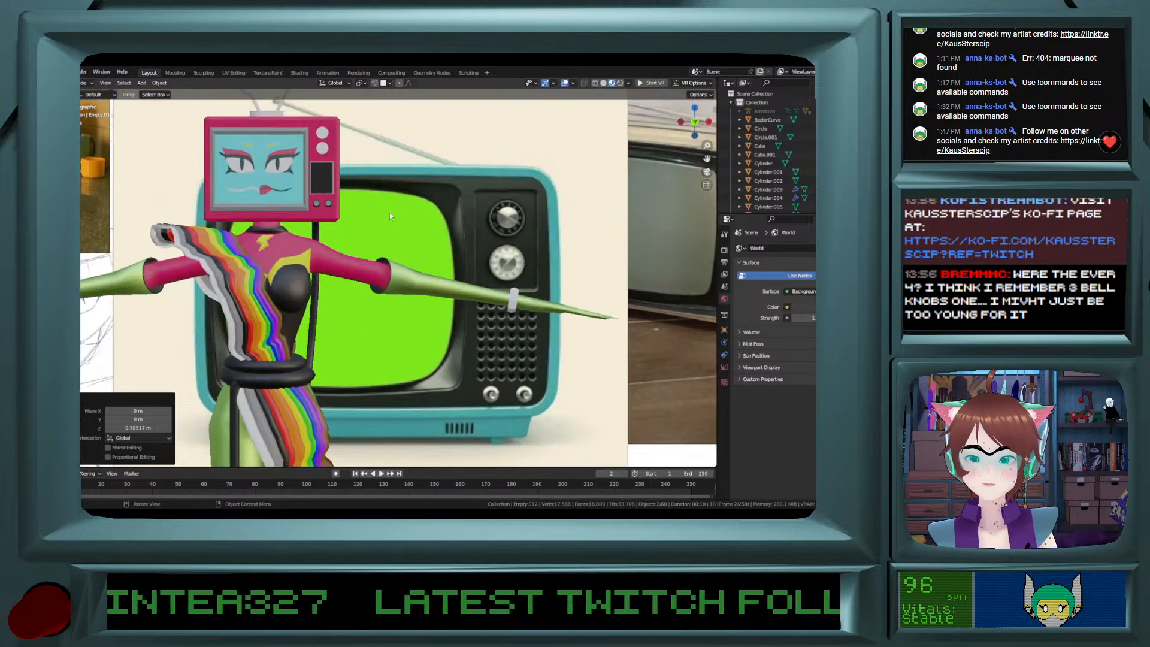
scroll(389, 213, up, 4)
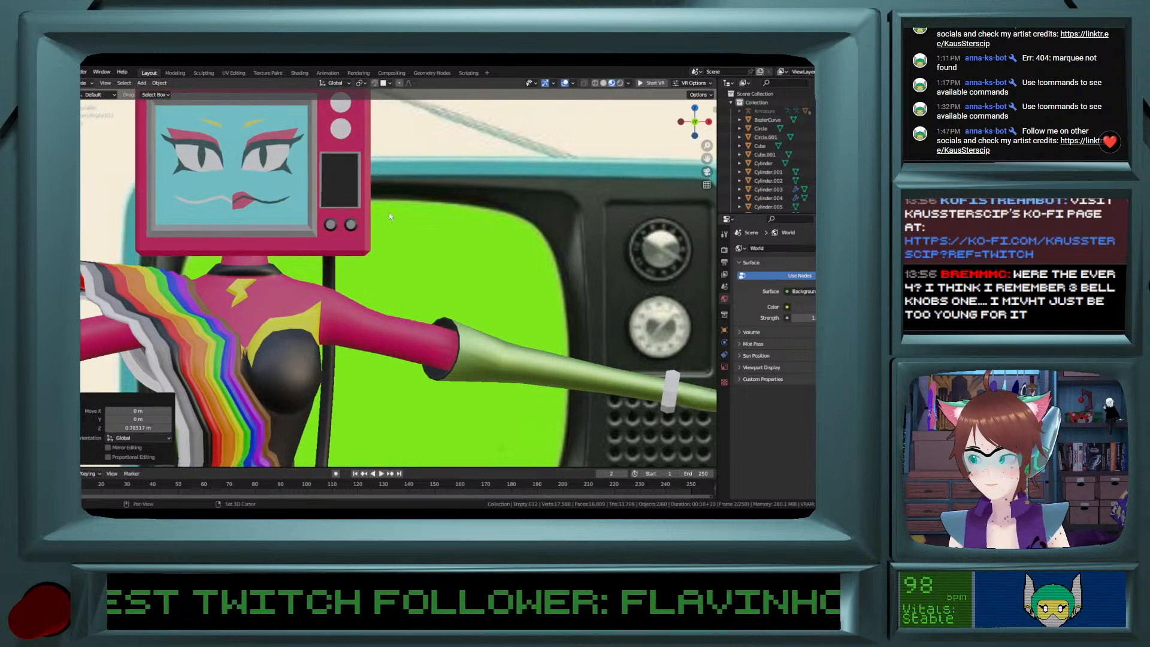
scroll(389, 213, down, 2)
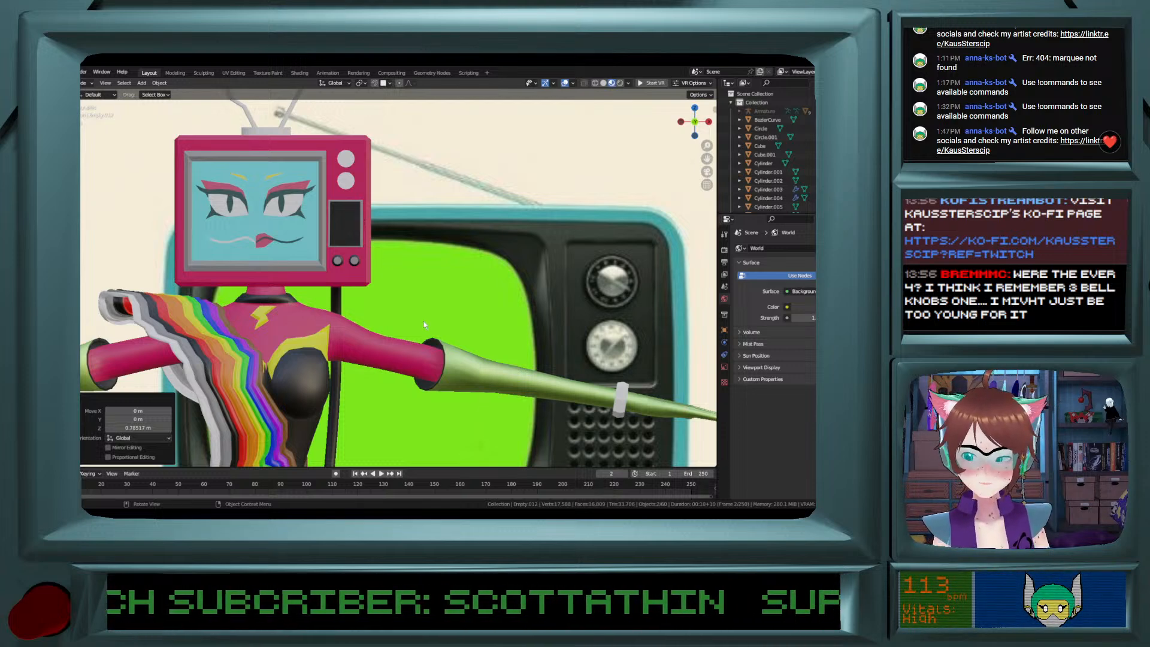
scroll(423, 322, down, 4)
ctrl+scroll(538, 349, down, 2)
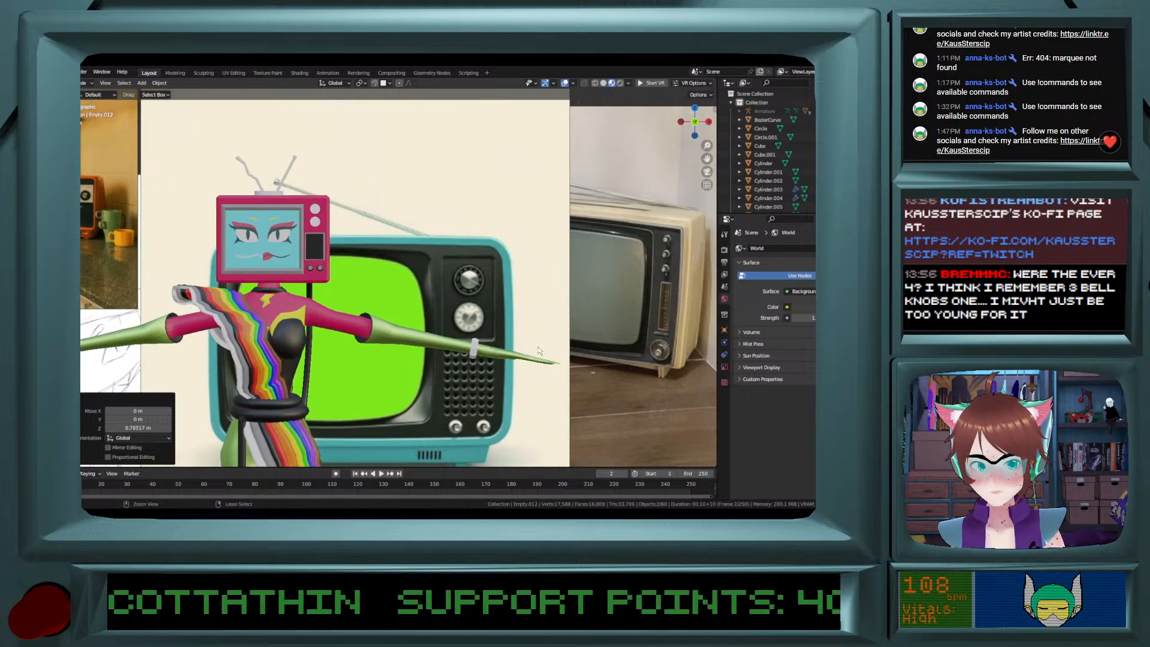
ctrl+scroll(535, 350, up, 5)
scroll(483, 294, up, 6)
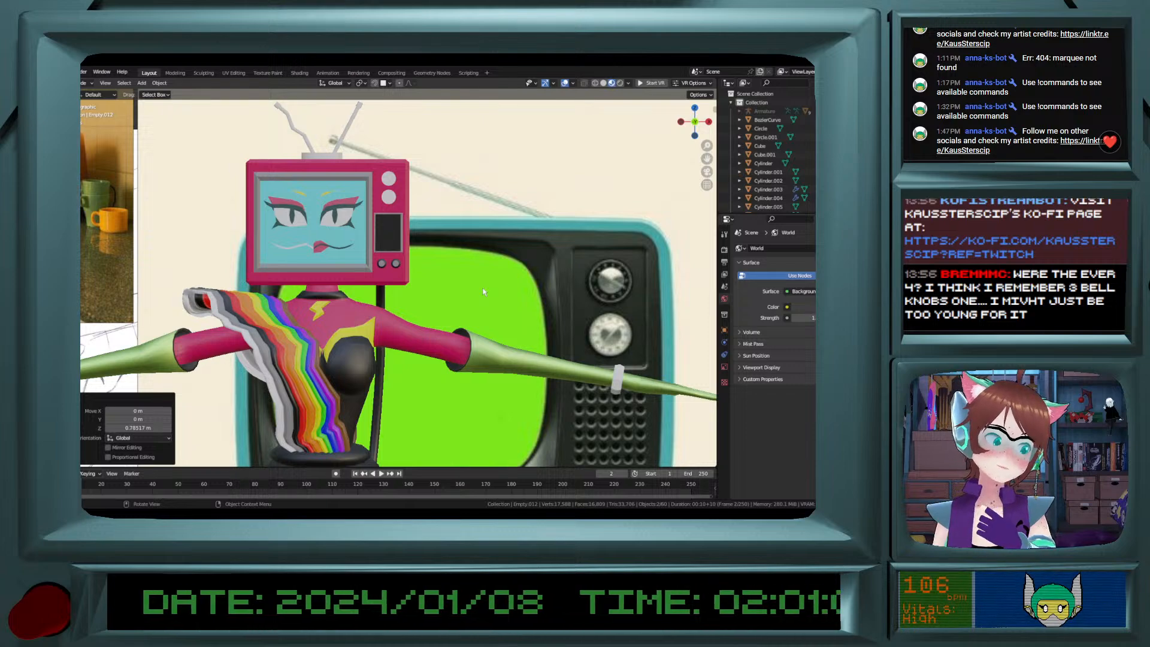
scroll(361, 233, up, 1)
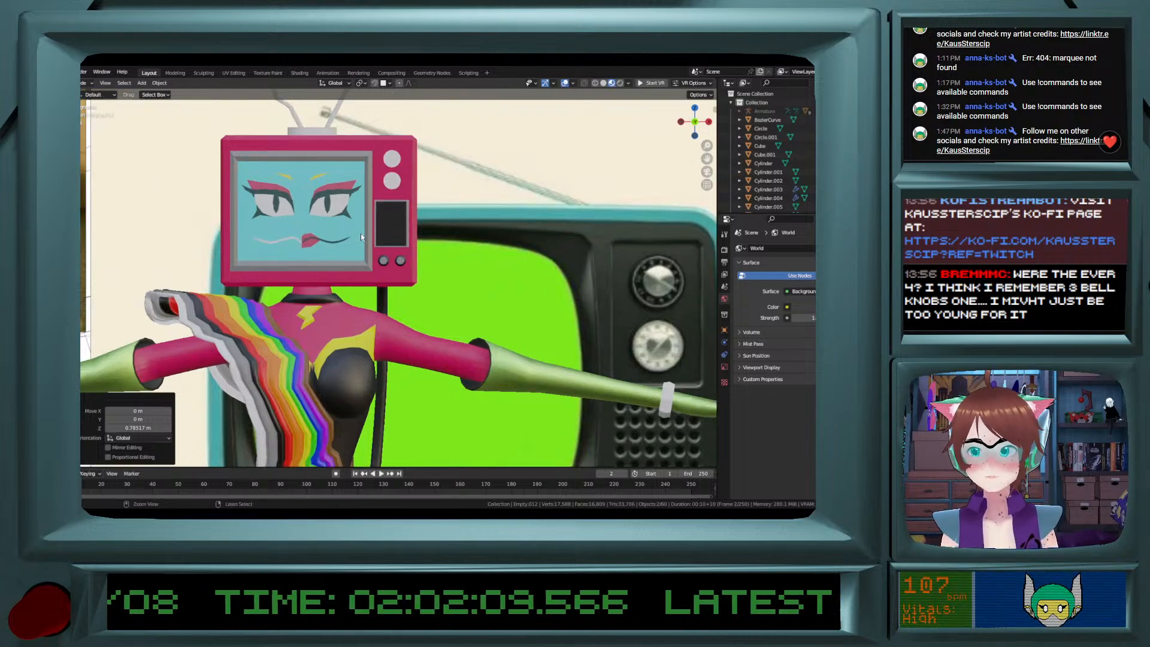
ctrl+scroll(361, 233, down, 3)
shift+scroll(361, 233, up, 5)
scroll(360, 232, down, 2)
scroll(361, 235, up, 3)
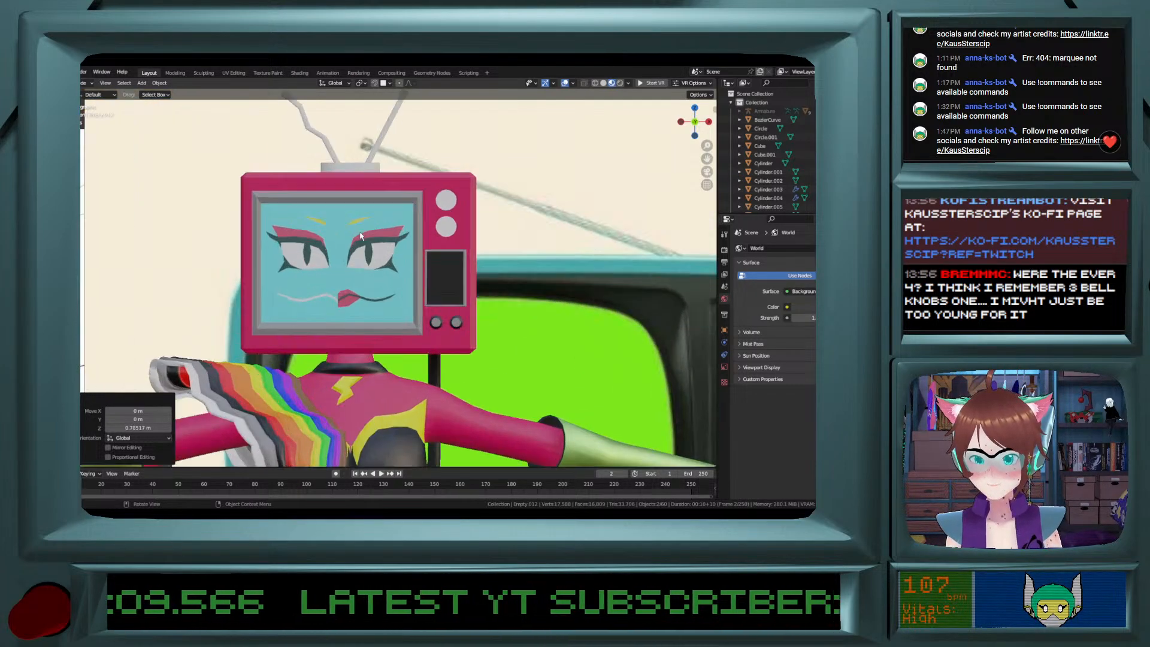
Add a reference image of the black numbered dial and scale it down to about 0.159.
click(142, 84)
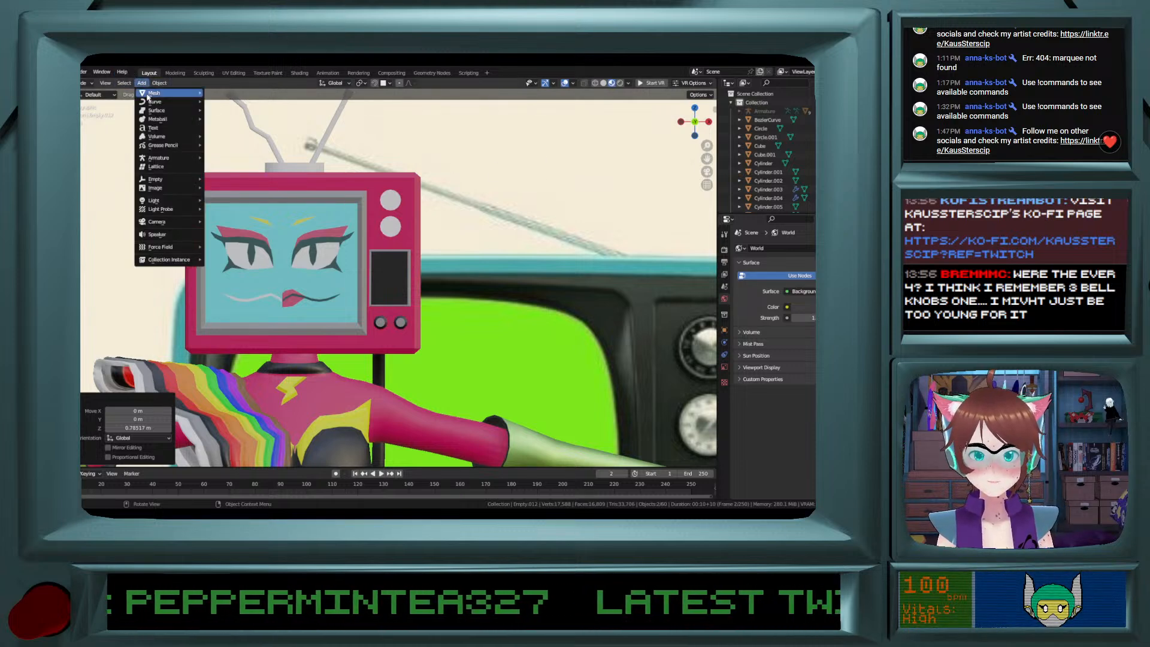
mouse_move(148, 95)
mouse_move(157, 189)
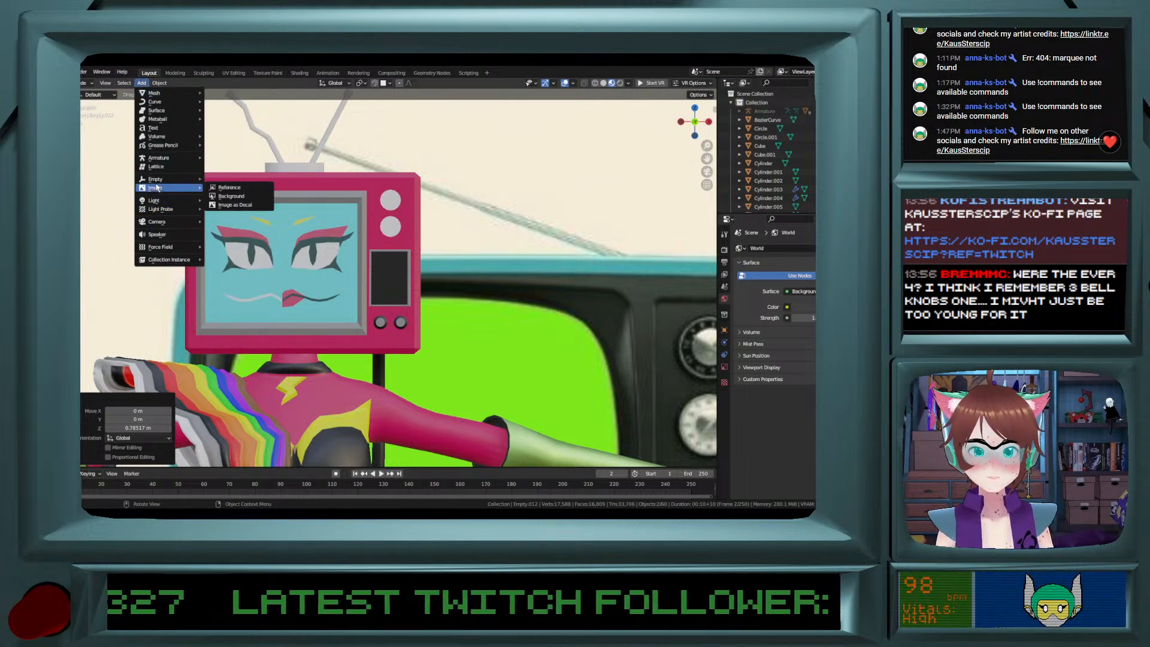
click(227, 191)
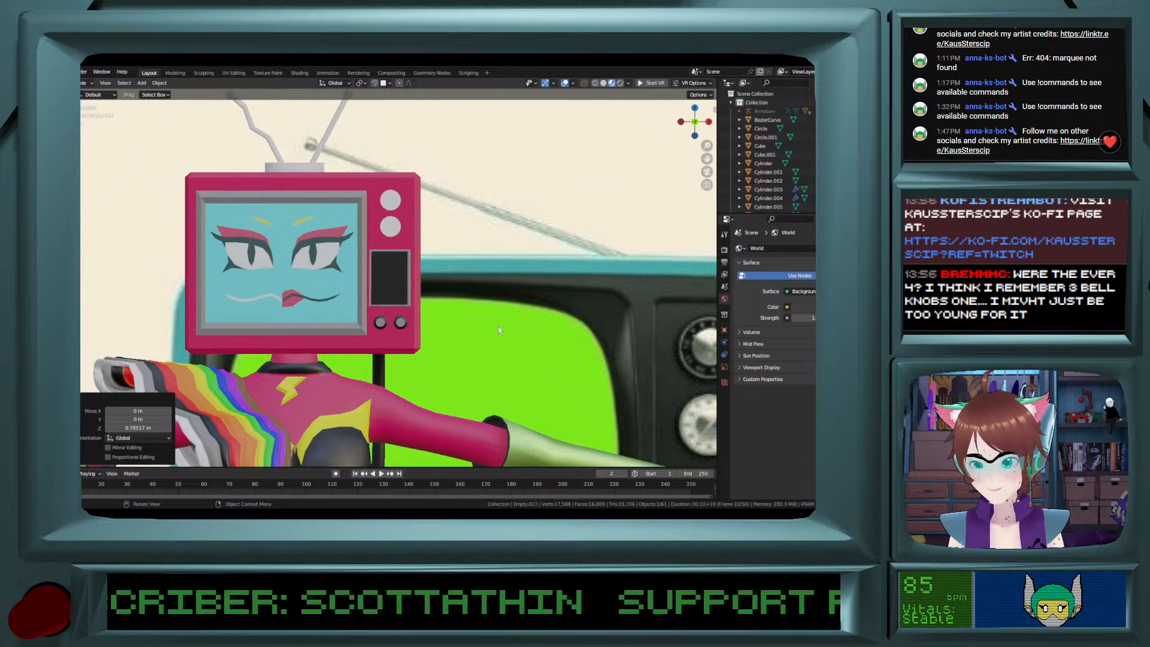
scroll(501, 330, down, 16)
key(s)
click(394, 348)
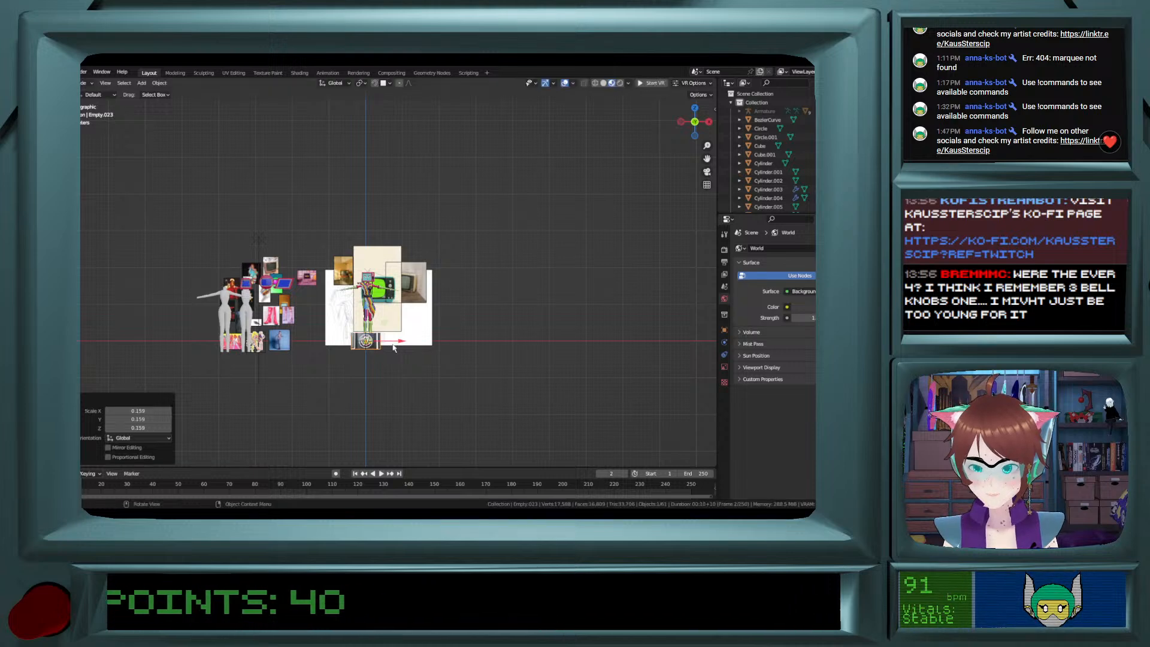
Raise the dial picture above the TV head, shrink it further and shift it about 0.52 m along X.
scroll(394, 348, up, 4)
key(g)
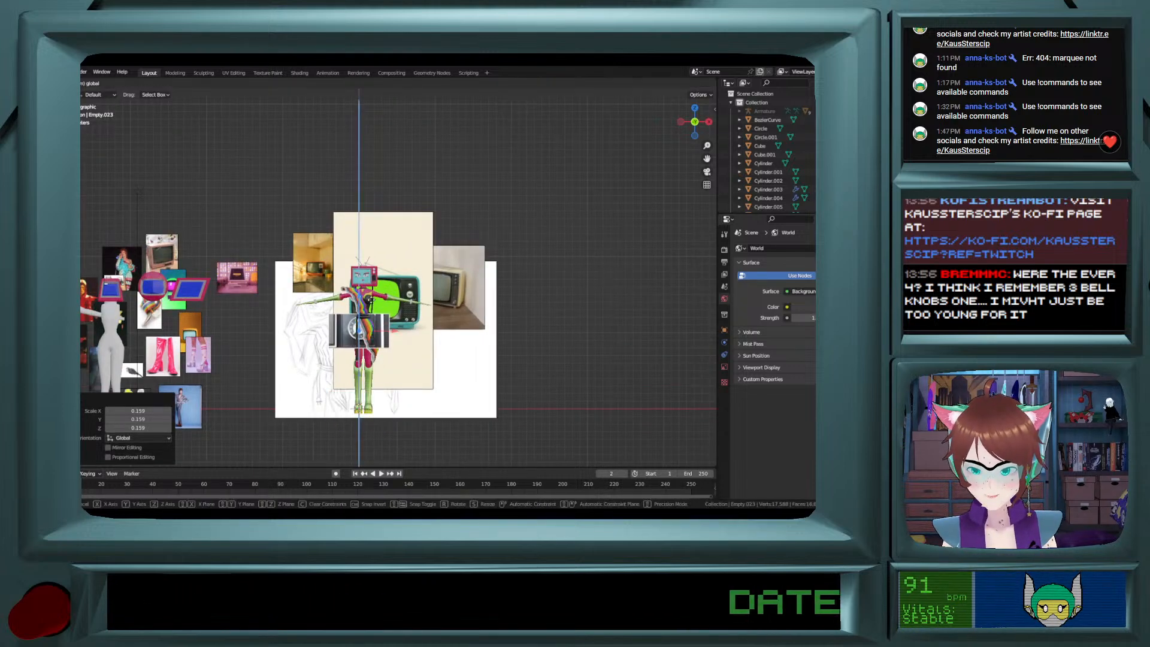
click(366, 215)
scroll(365, 215, up, 7)
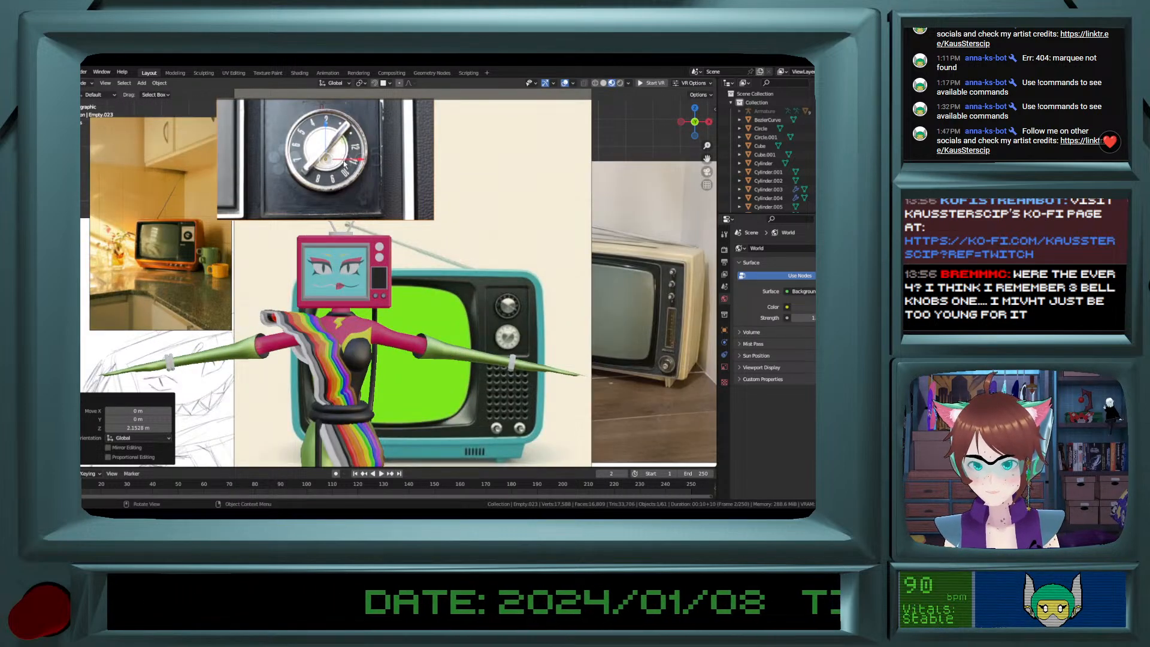
key(s)
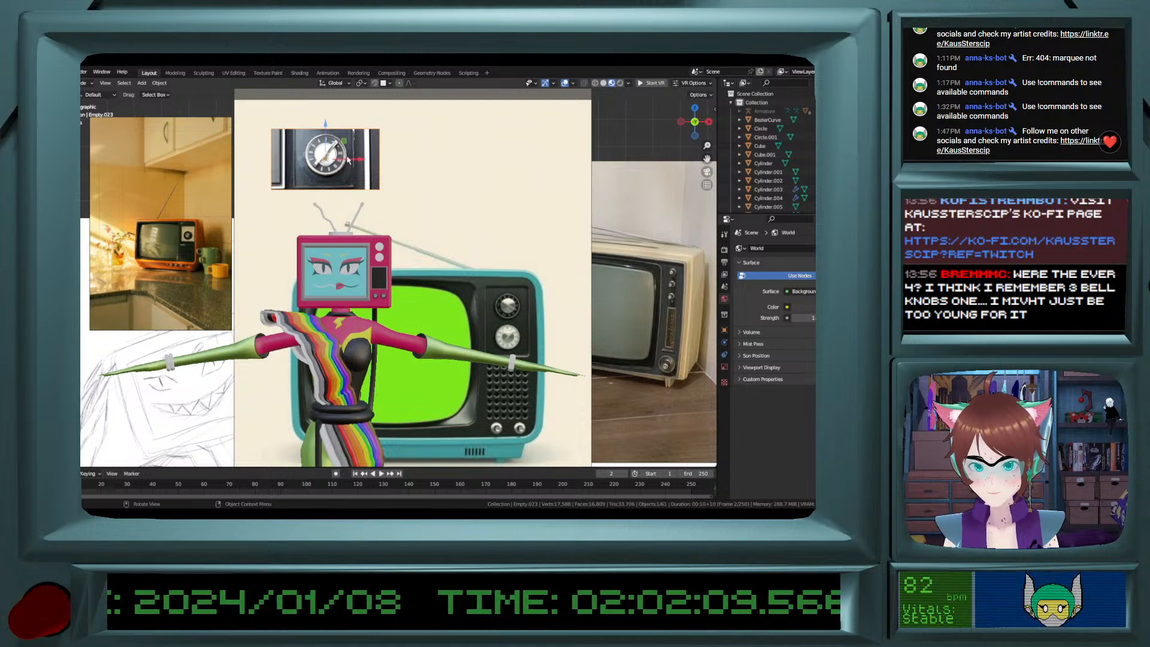
key(g)
key(x)
click(491, 159)
Lower the dial picture by about 0.07 m along Z.
scroll(490, 174, down, 8)
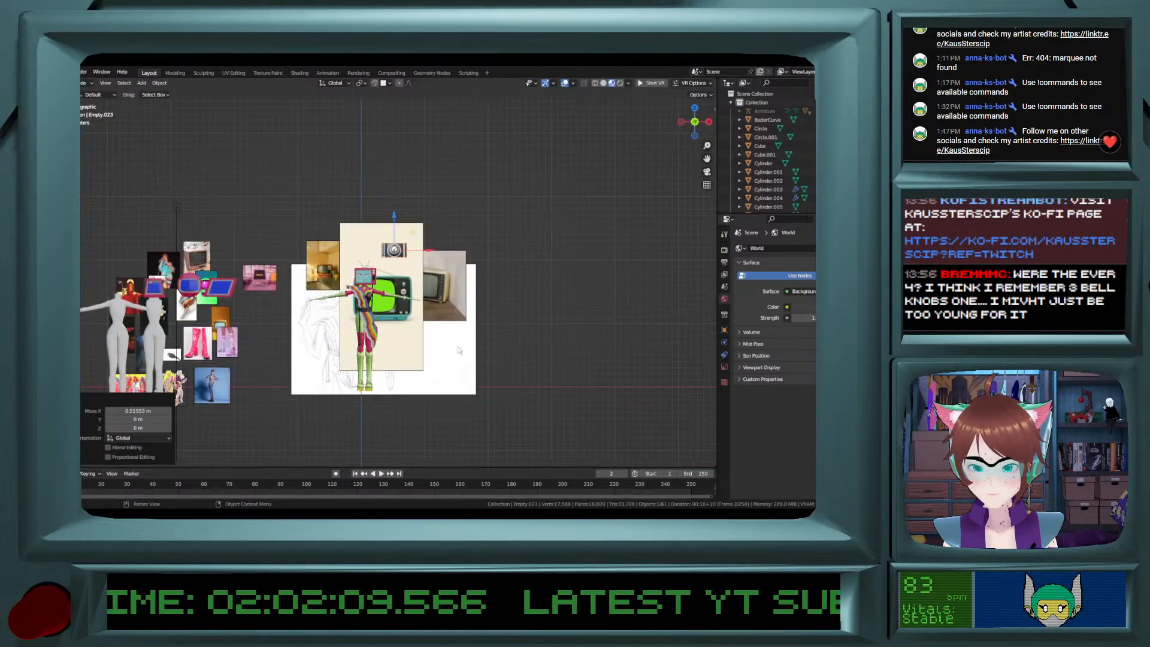
scroll(458, 350, up, 8)
key(g)
key(Return)
Add a second reference image showing the TV control panel with two large dials and scale it to about 0.102.
click(141, 83)
mouse_move(159, 96)
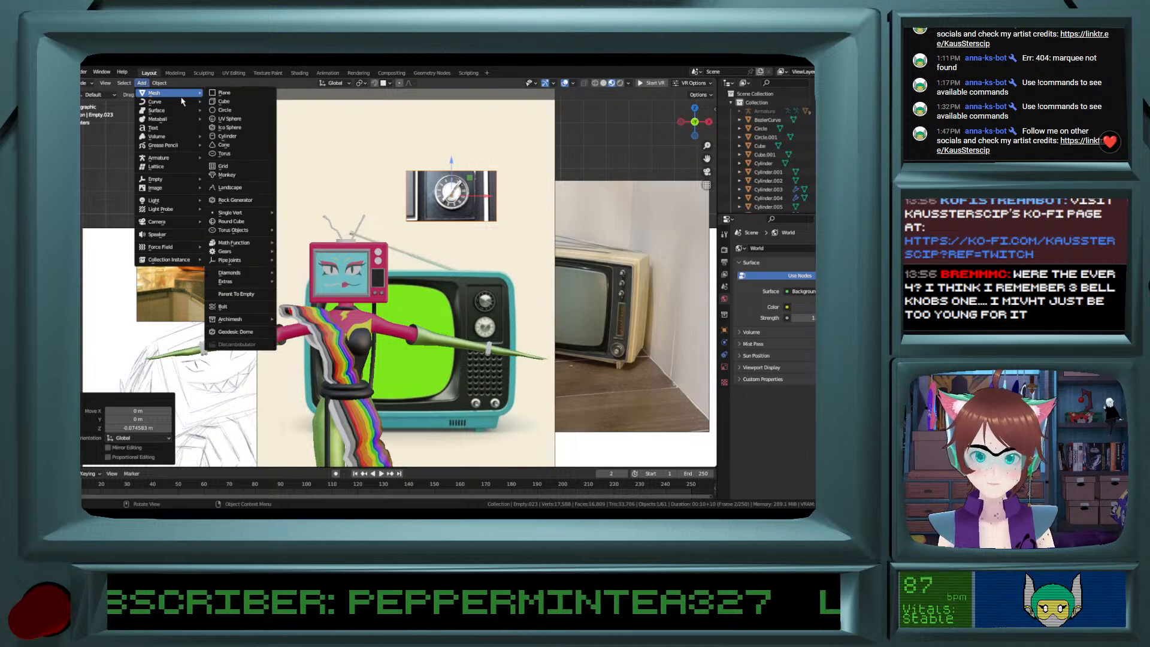
mouse_move(173, 188)
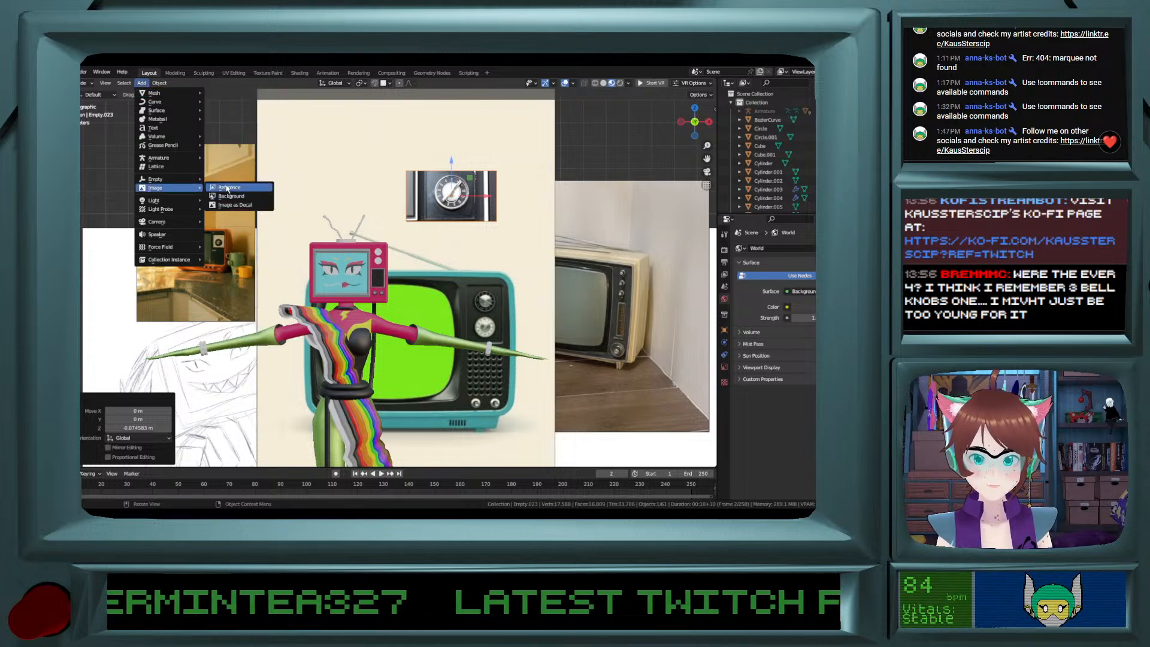
key(Escape)
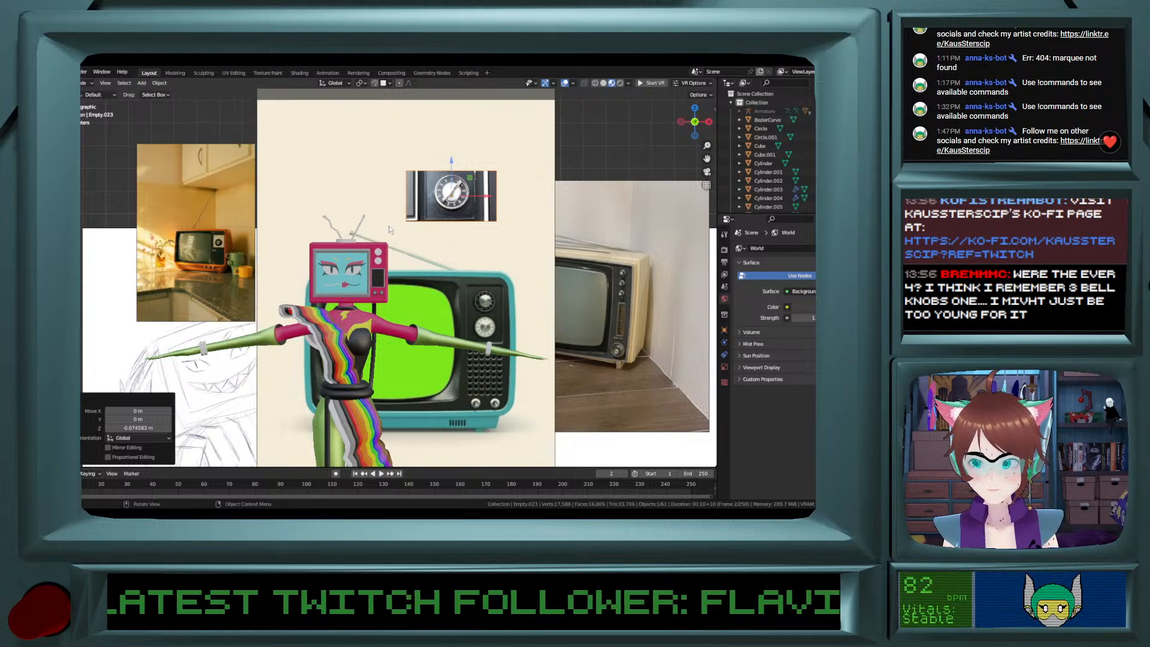
click(591, 396)
scroll(495, 370, down, 6)
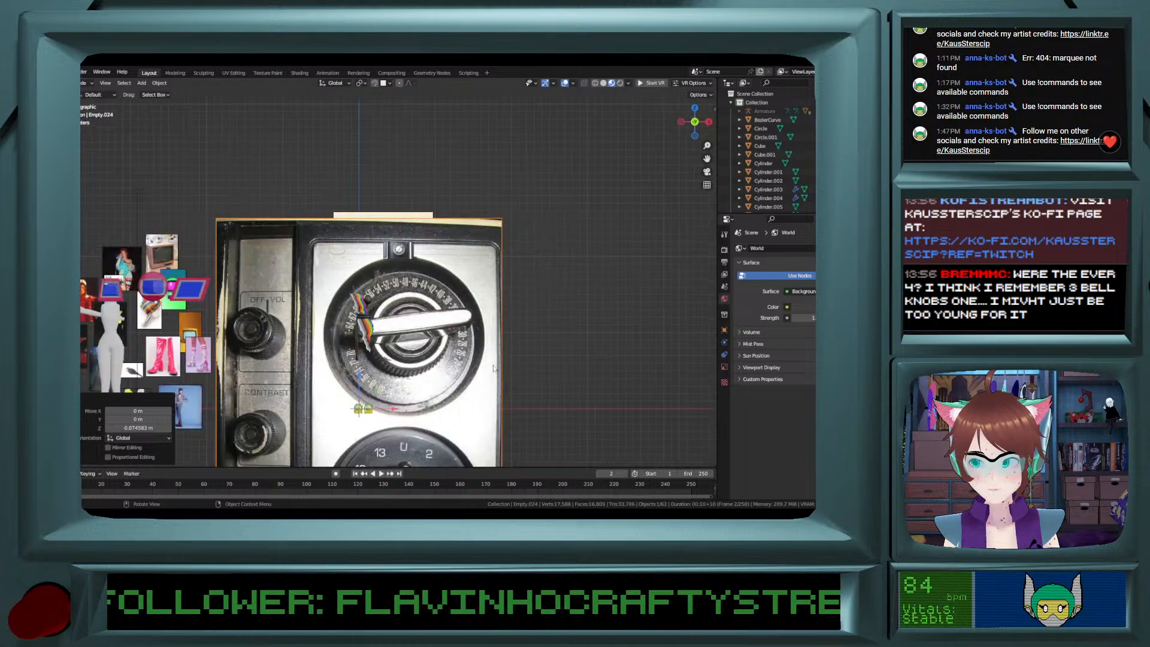
key(s)
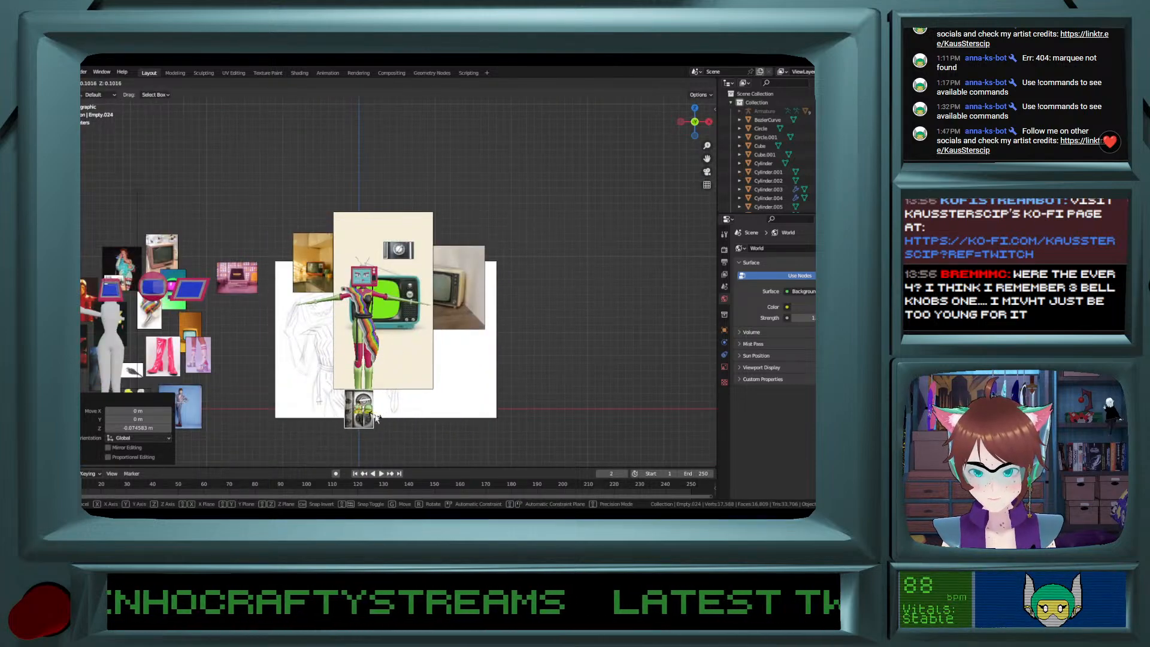
click(352, 392)
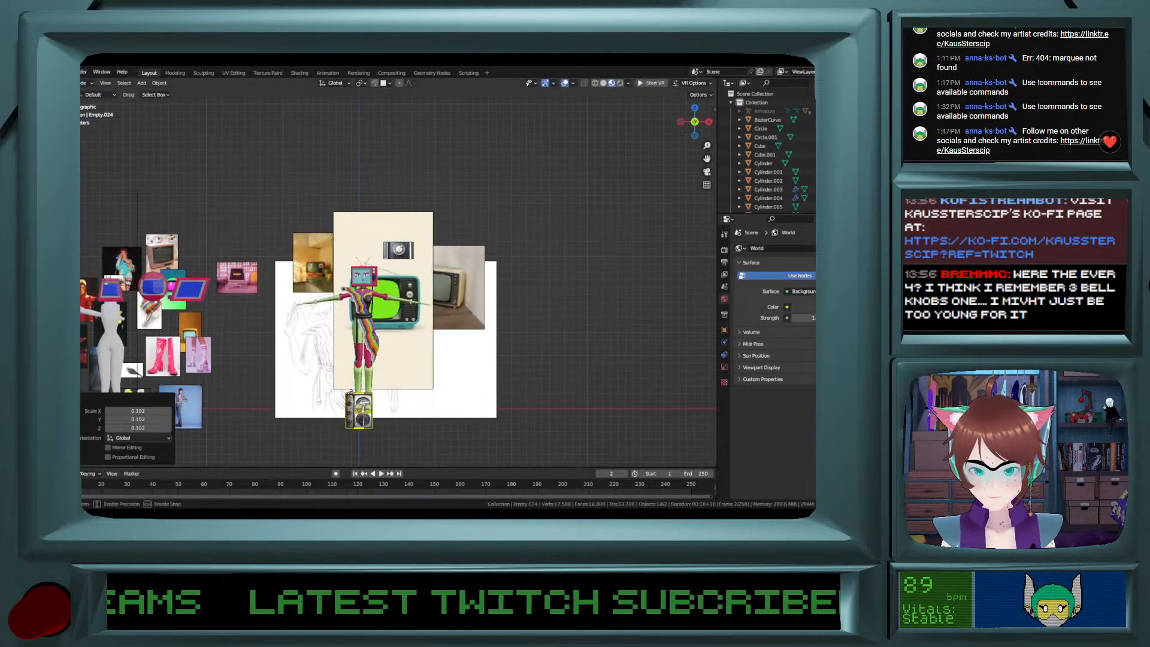
Raise the control panel picture along Z to head height and place it beside the TV head, below the dial picture.
key(g)
key(z)
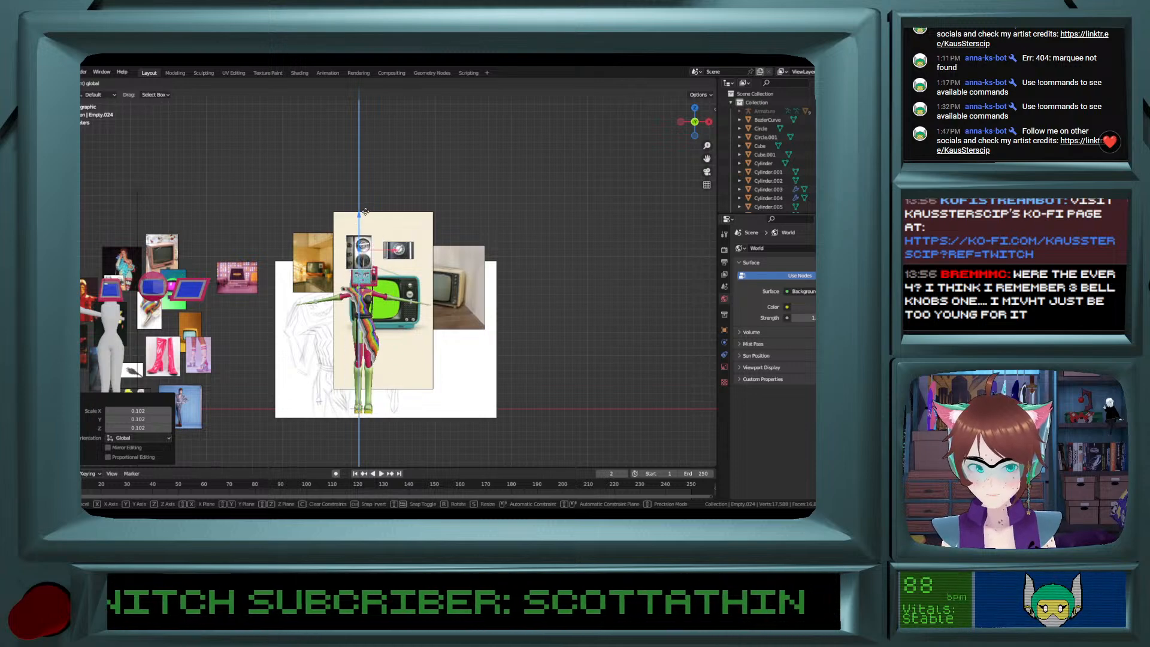
click(365, 212)
scroll(366, 212, up, 10)
drag(292, 105, 584, 346)
scroll(541, 259, up, 1)
shift+scroll(541, 260, up, 4)
shift+scroll(540, 260, down, 4)
Select the dial and control panel pictures together and move them back along Y, behind the character.
click(538, 129)
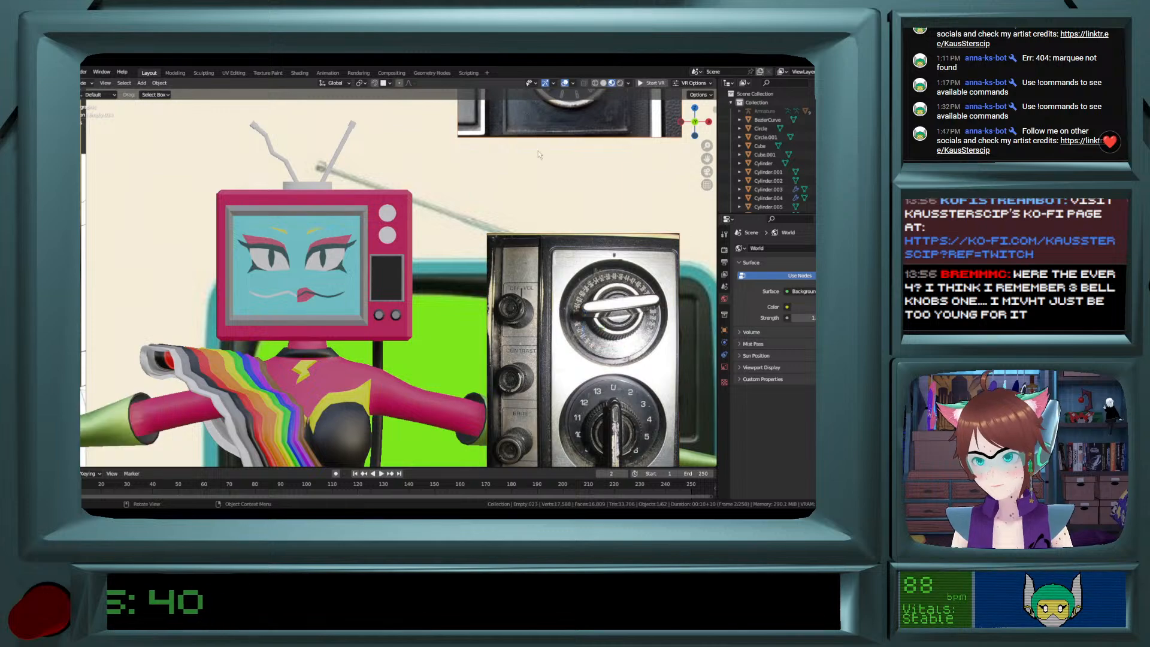
scroll(538, 133, down, 3)
middle_drag(539, 133, 461, 159)
click(522, 267)
shift+click(526, 186)
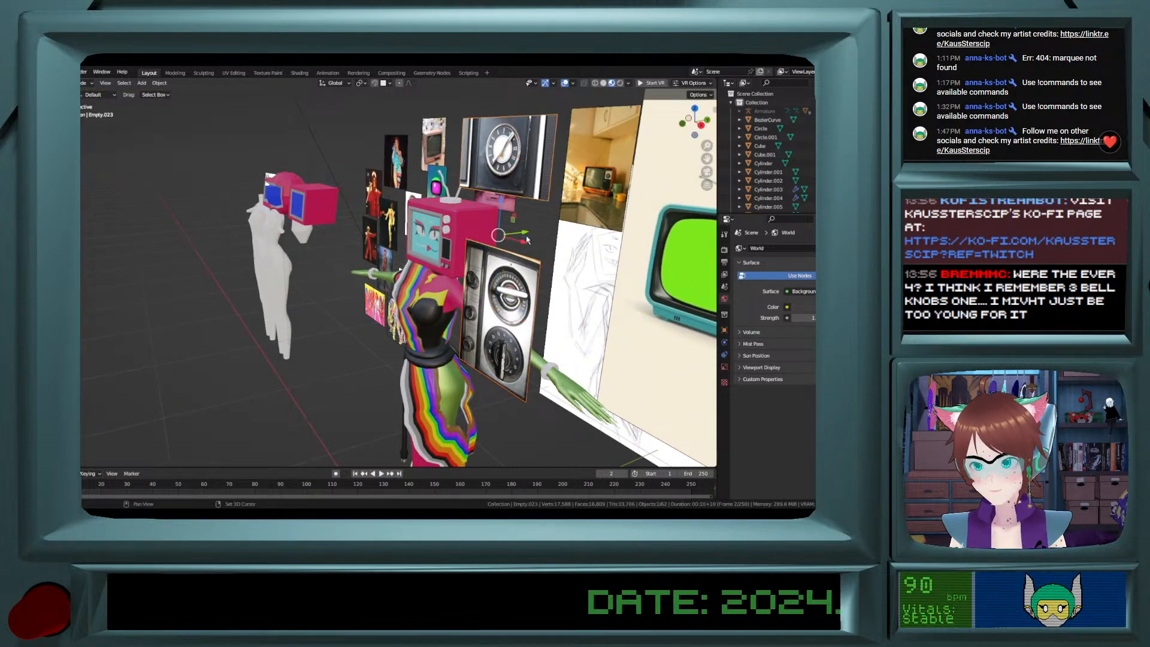
drag(526, 232, 589, 227)
Lower the dial picture by about 0.21 m along Z onto the control panel picture and check both from the front.
click(570, 157)
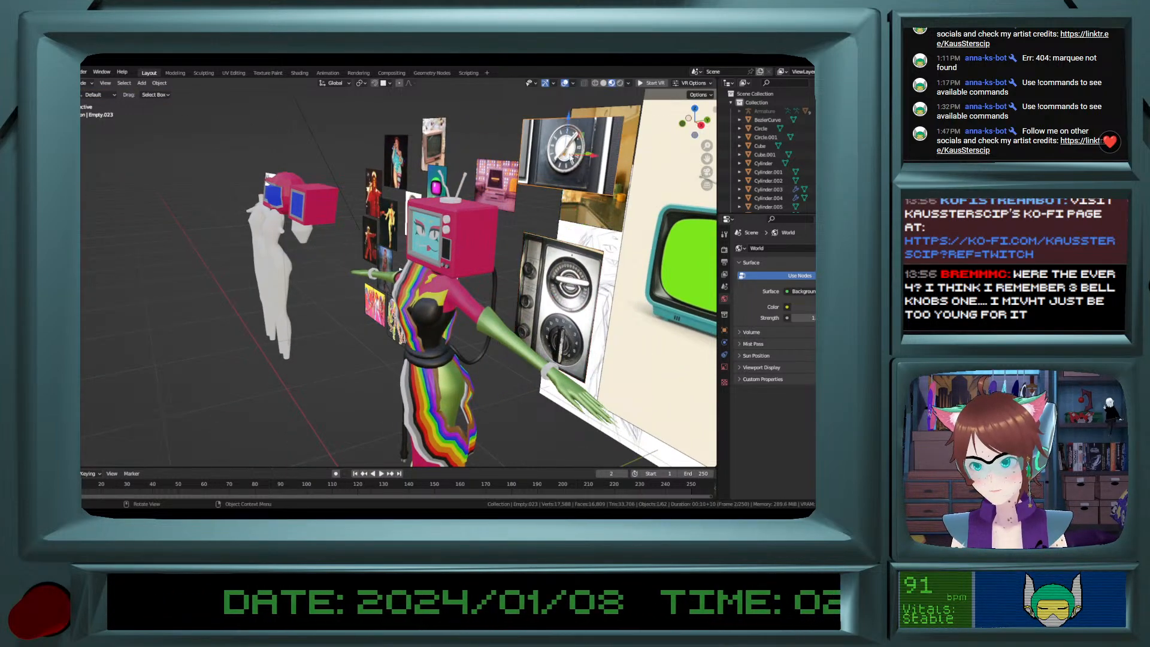
drag(568, 142, 564, 211)
scroll(563, 211, up, 2)
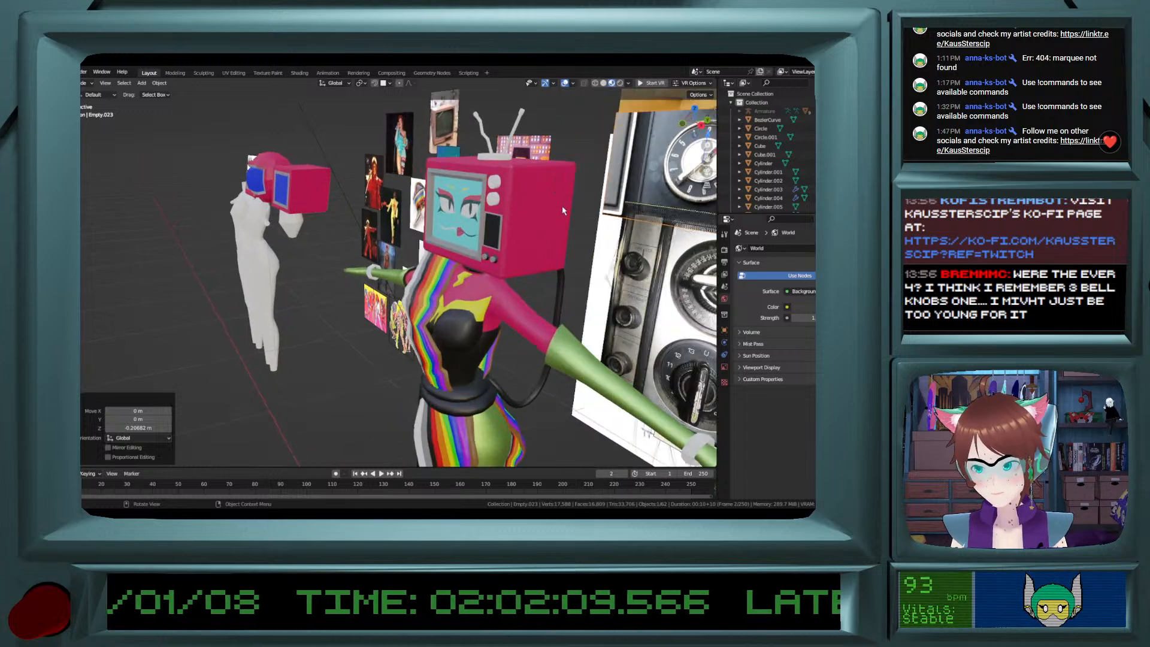
click(682, 126)
scroll(405, 263, up, 2)
shift+middle_drag(418, 273, 398, 310)
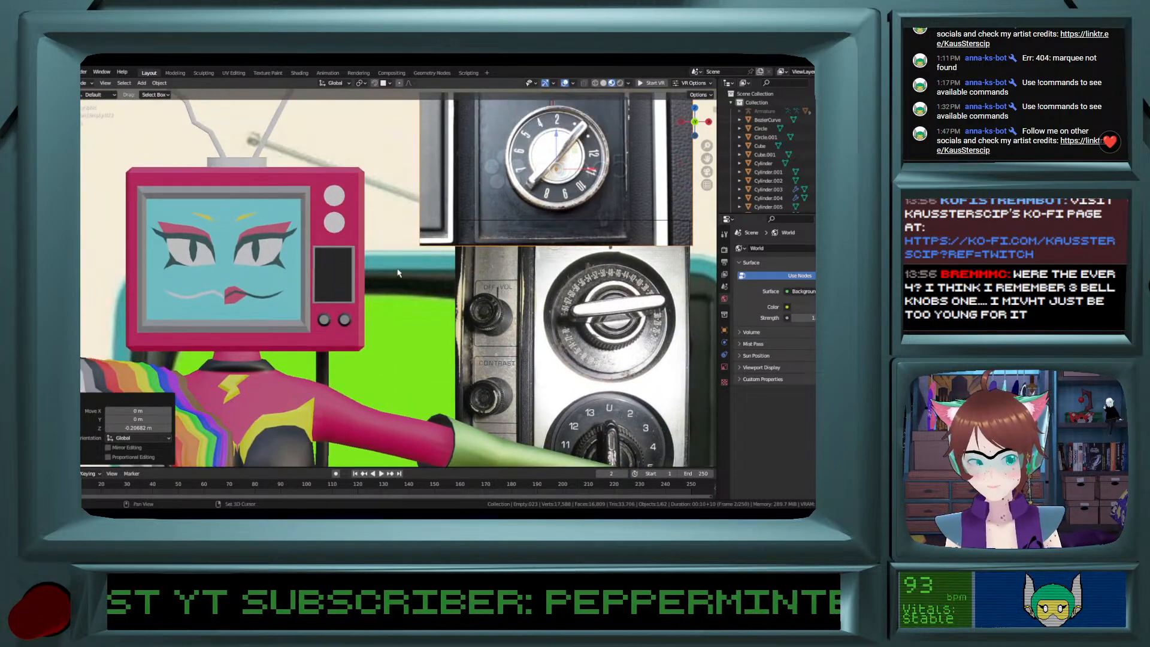
shift+middle_drag(398, 250, 399, 272)
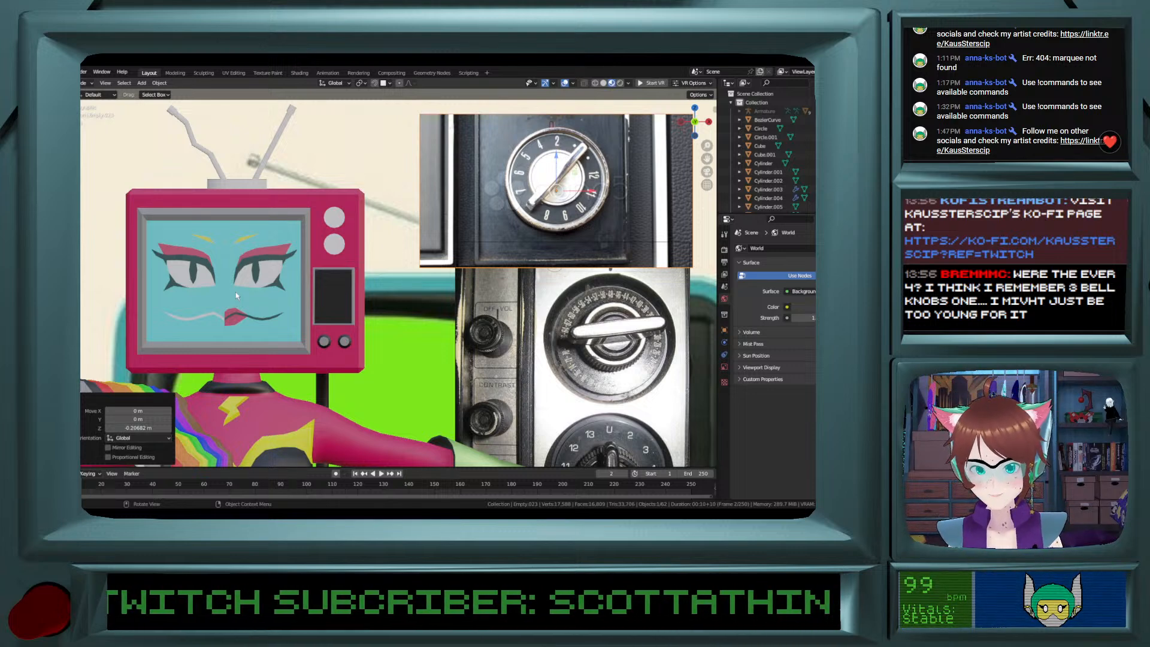
ctrl+scroll(350, 293, down, 2)
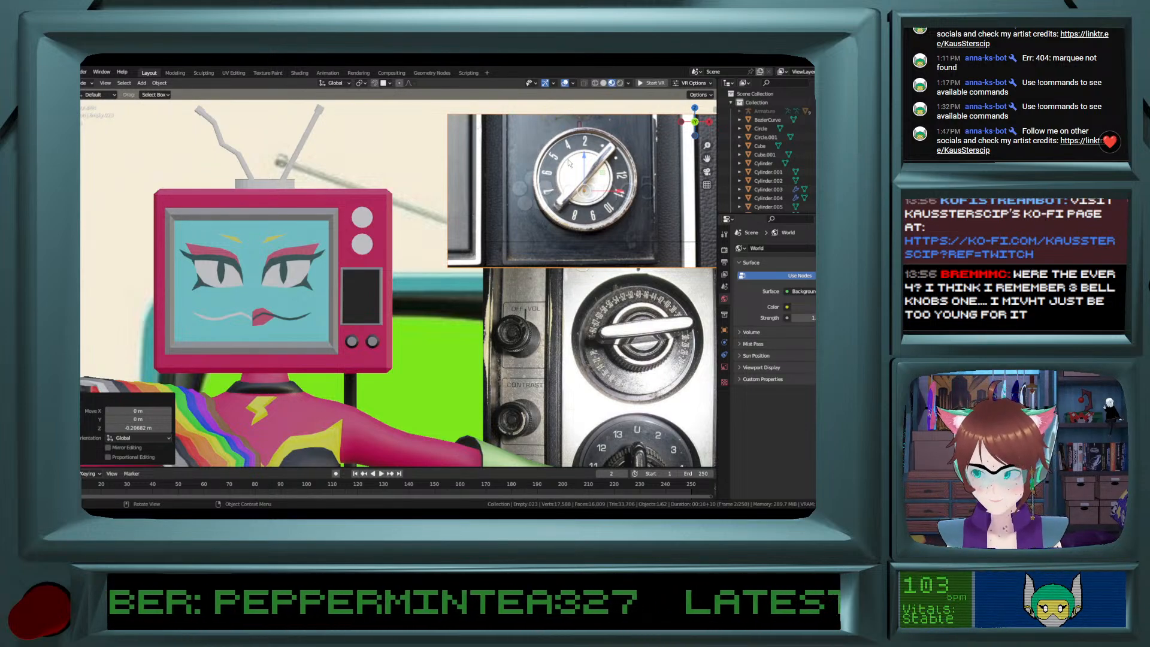
scroll(568, 163, down, 3)
ctrl+scroll(519, 269, up, 5)
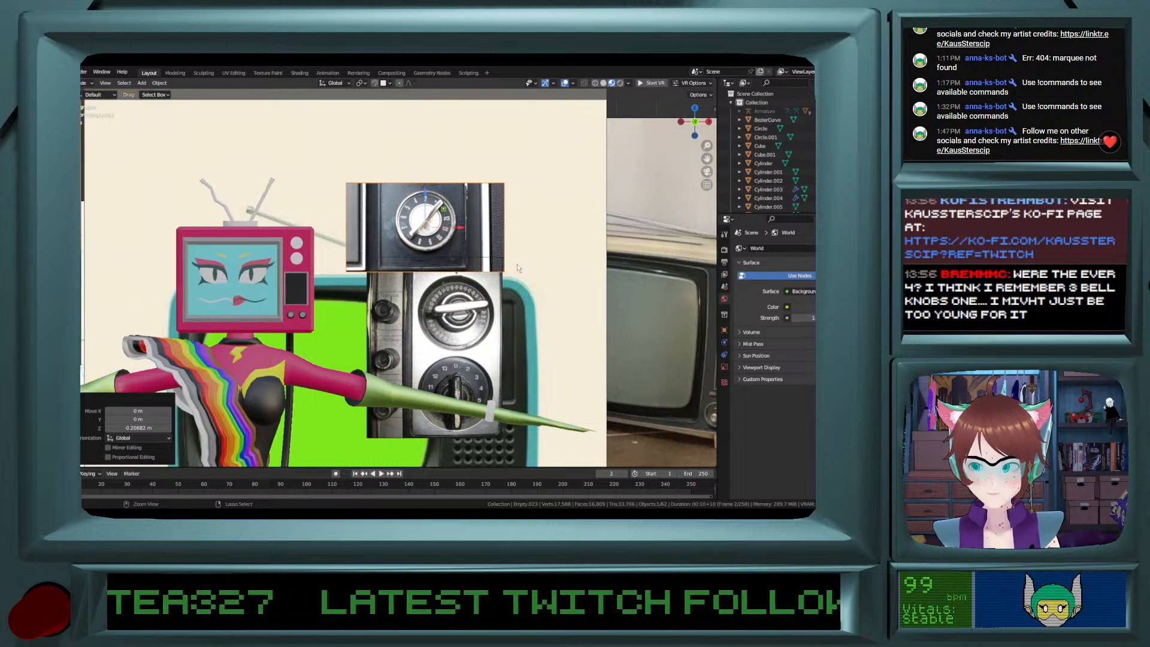
Compare the TV head's front knobs with the dial and control panel reference pictures.
ctrl+scroll(518, 264, up, 6)
shift+scroll(501, 283, down, 5)
ctrl+scroll(500, 283, down, 11)
ctrl+scroll(500, 288, down, 12)
scroll(499, 287, down, 4)
scroll(499, 288, up, 4)
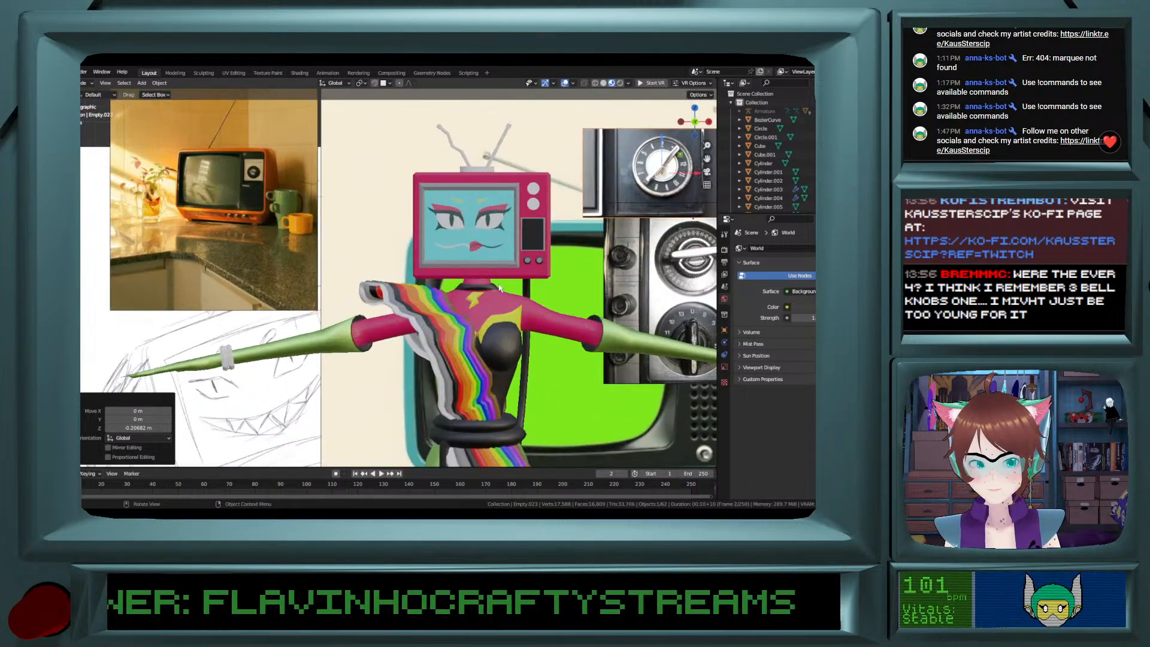
ctrl+scroll(499, 284, up, 3)
scroll(499, 284, up, 2)
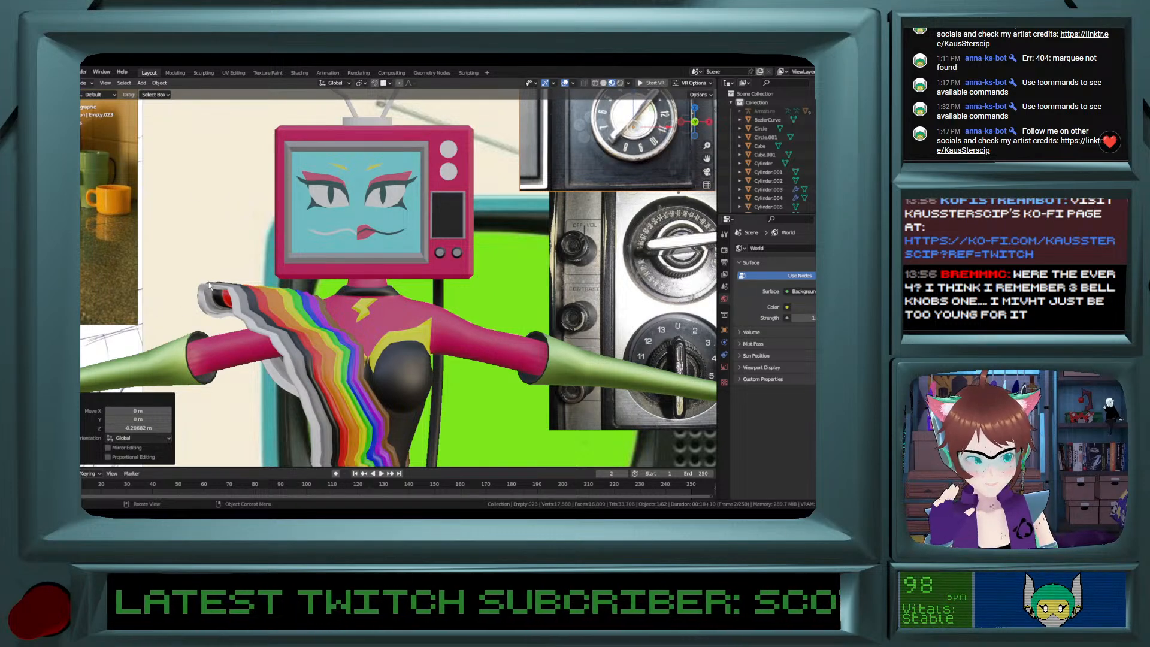
shift+middle_drag(291, 272, 249, 326)
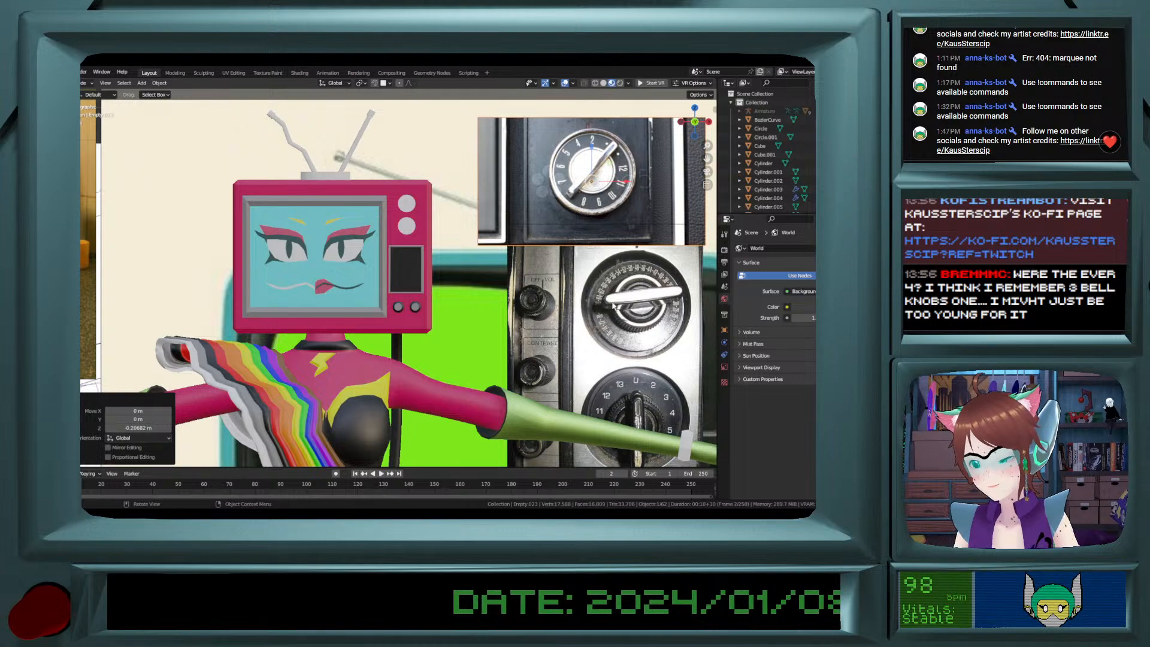
shift+middle_drag(432, 275, 404, 308)
scroll(368, 324, up, 2)
ctrl+scroll(367, 325, up, 2)
shift+scroll(367, 324, up, 2)
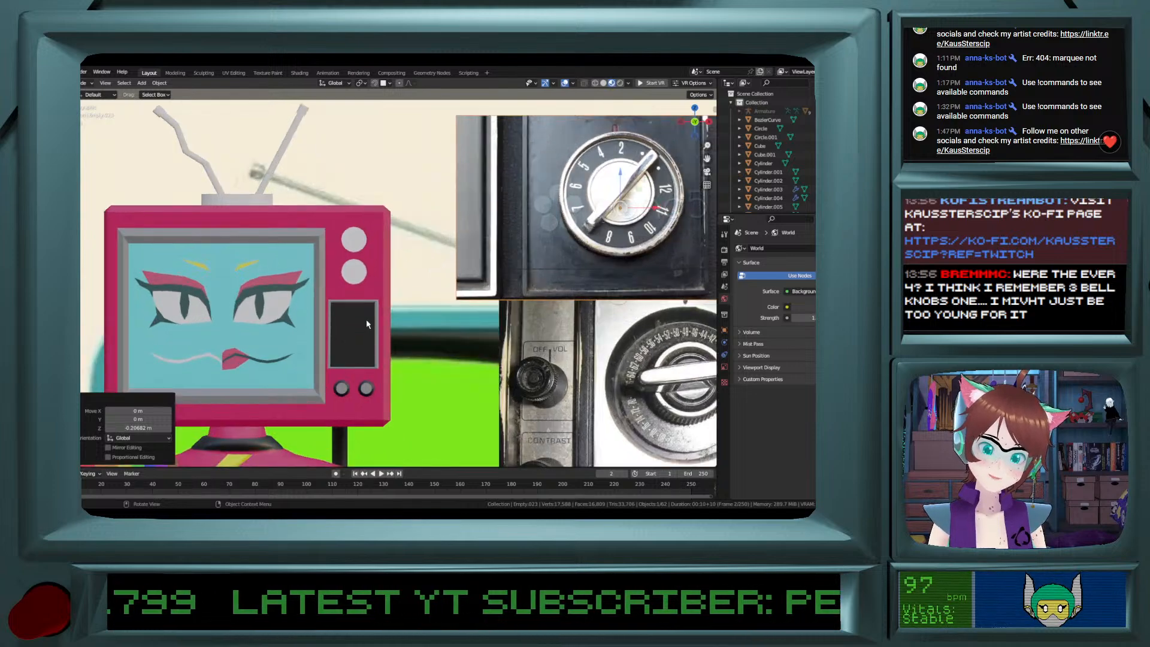
ctrl+scroll(367, 324, up, 1)
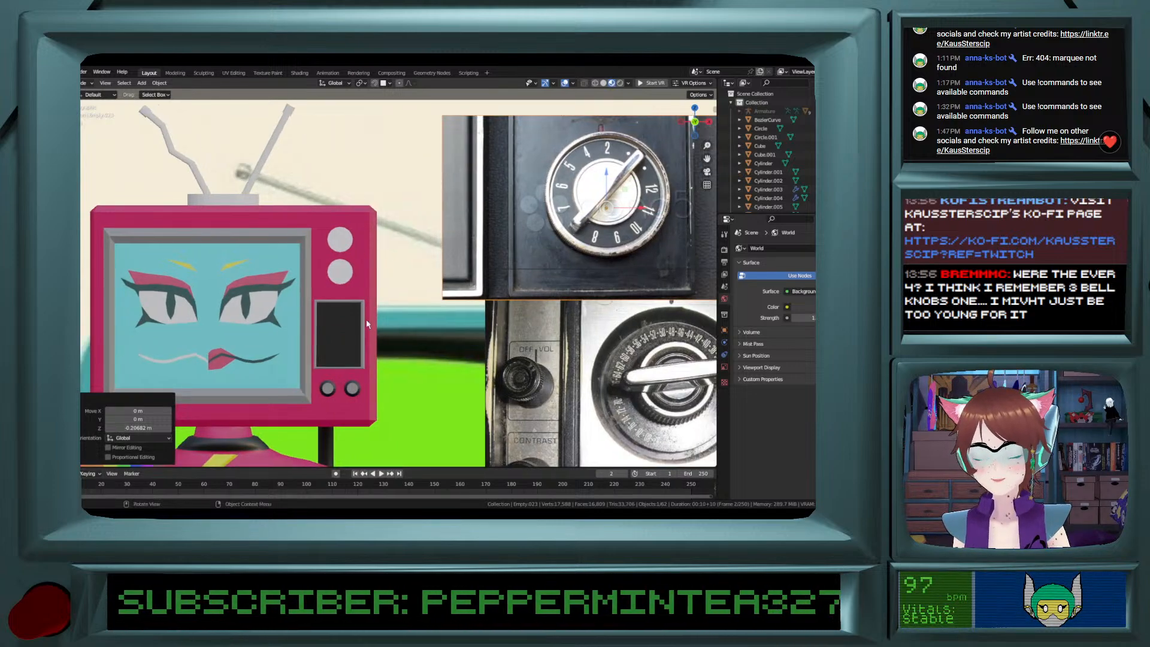
Move the dial picture and the control panel picture along X until both sit close beside the TV head, the control panel by about 0.126 m.
drag(640, 208, 496, 209)
click(516, 359)
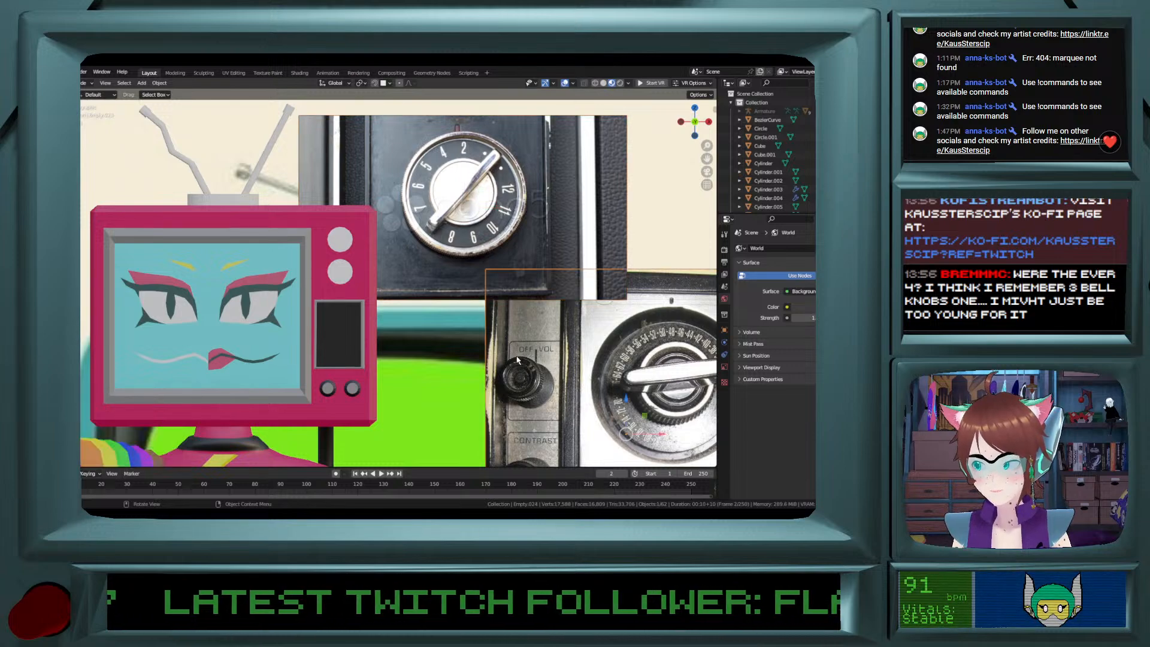
shift+scroll(516, 359, down, 9)
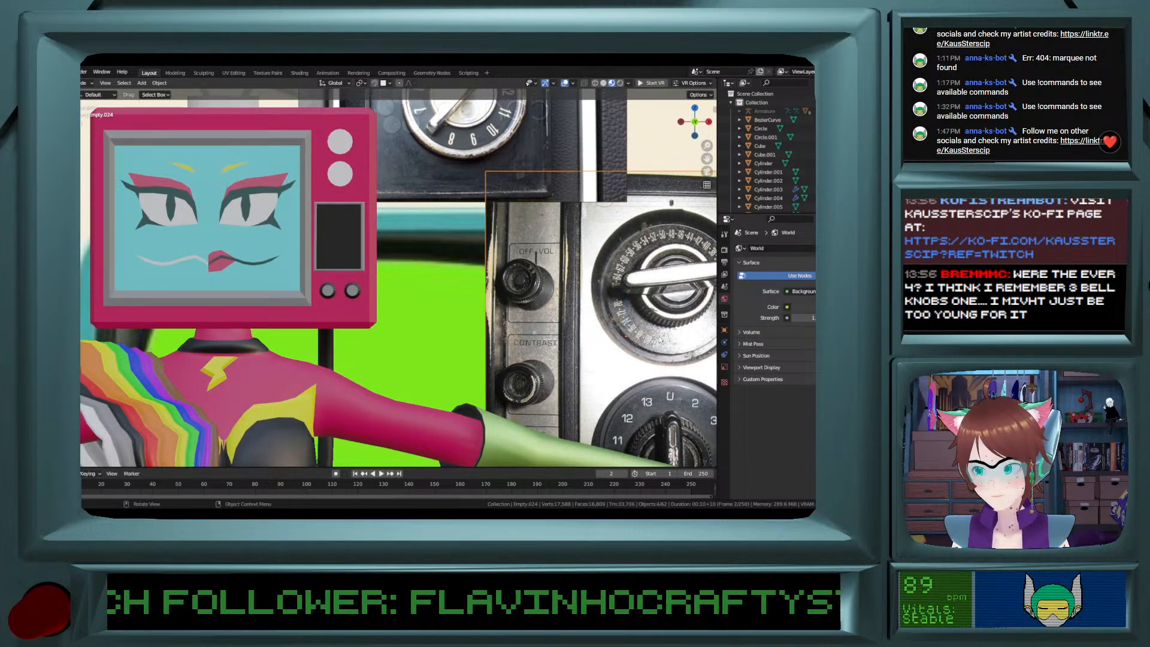
key(g)
key(x)
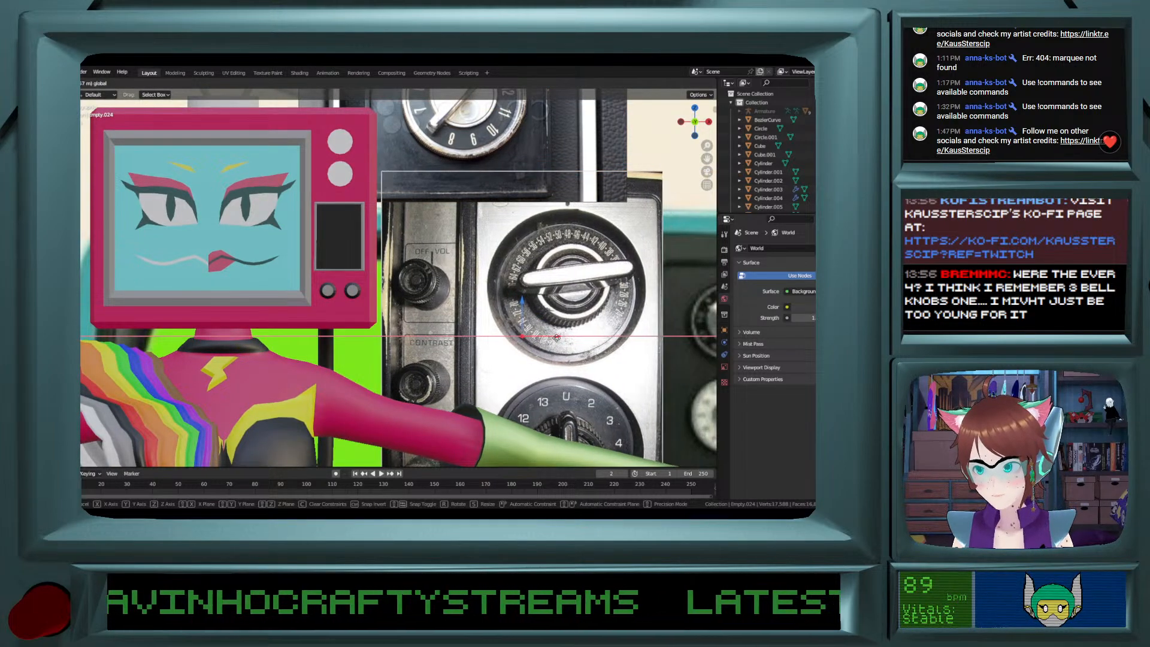
click(453, 337)
shift+scroll(454, 339, up, 8)
scroll(453, 338, up, 1)
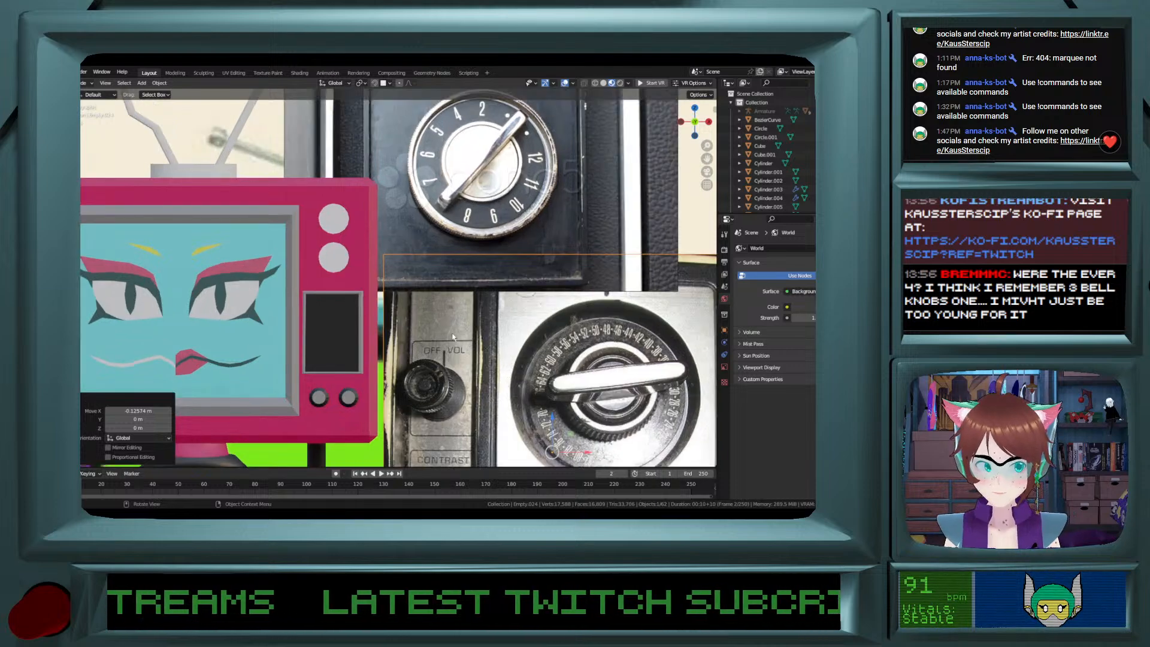
Delete the round front face of the TV head's upper knob in Edit Mode.
click(328, 227)
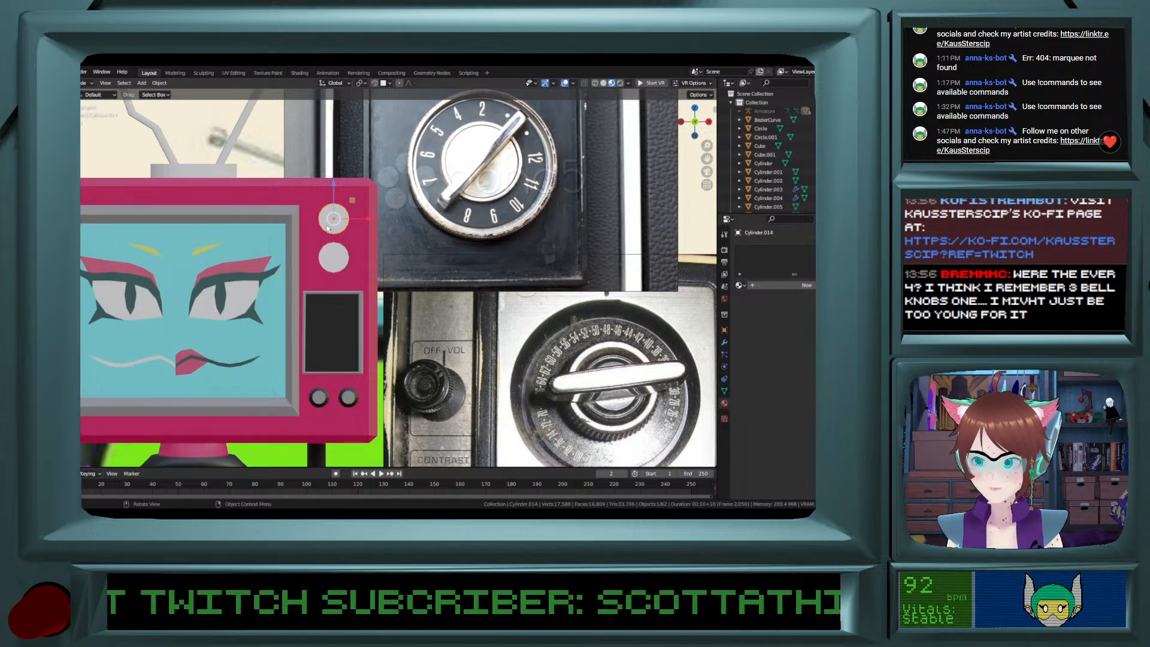
key(Tab)
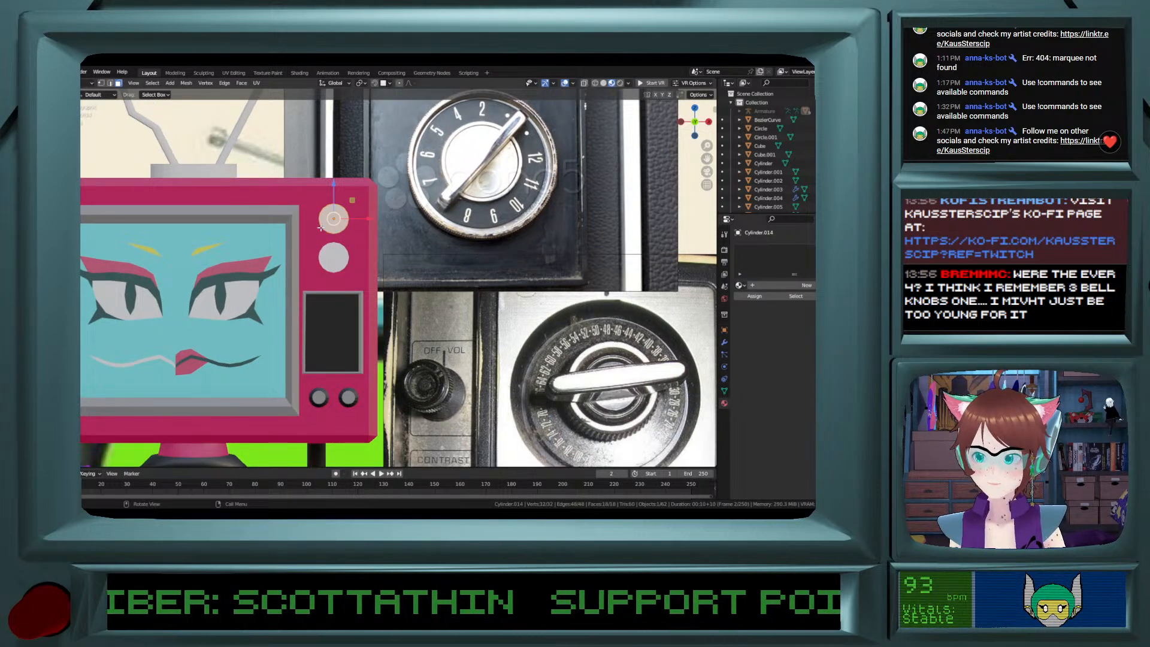
key(Tab)
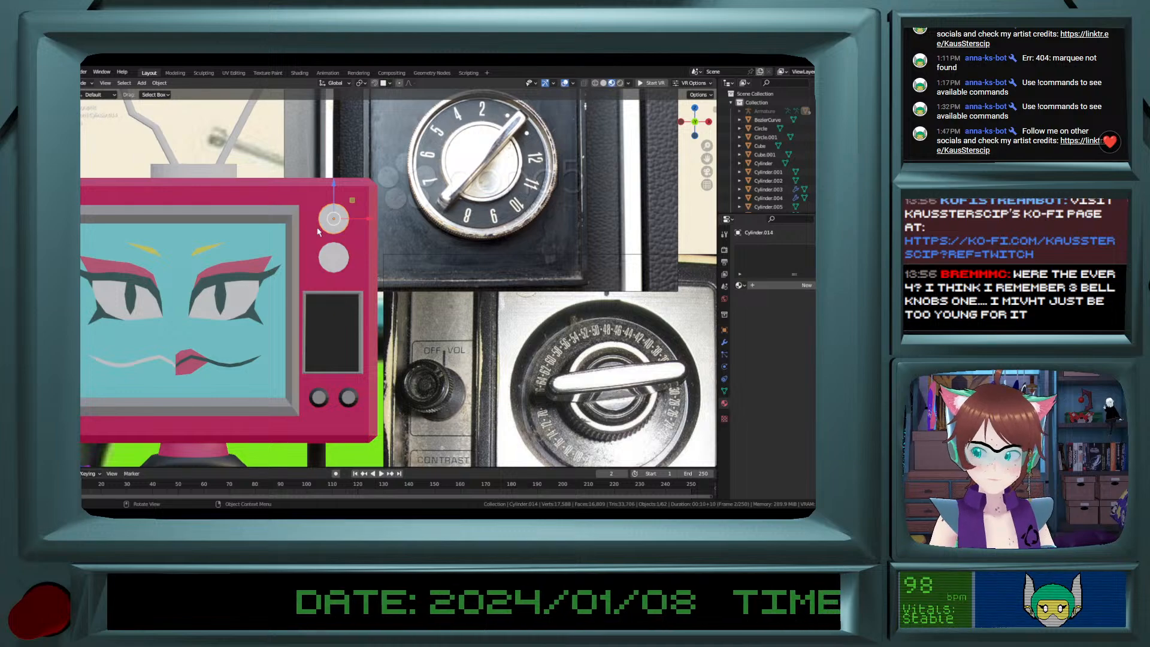
key(Tab)
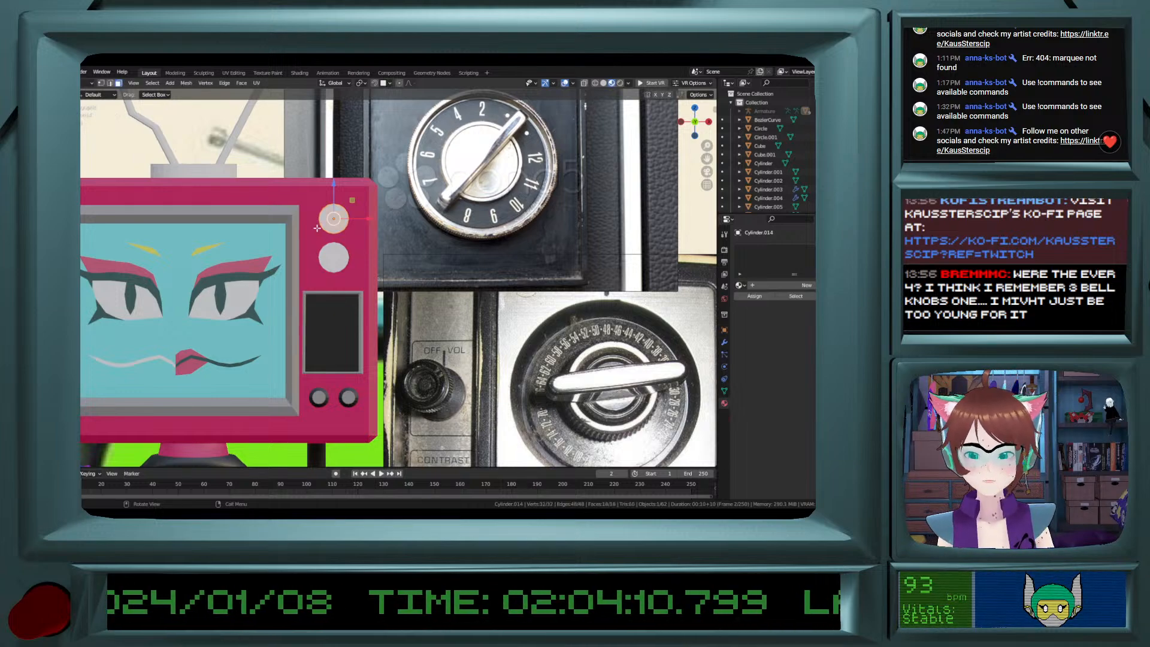
scroll(323, 229, up, 4)
key(Tab)
scroll(362, 285, up, 4)
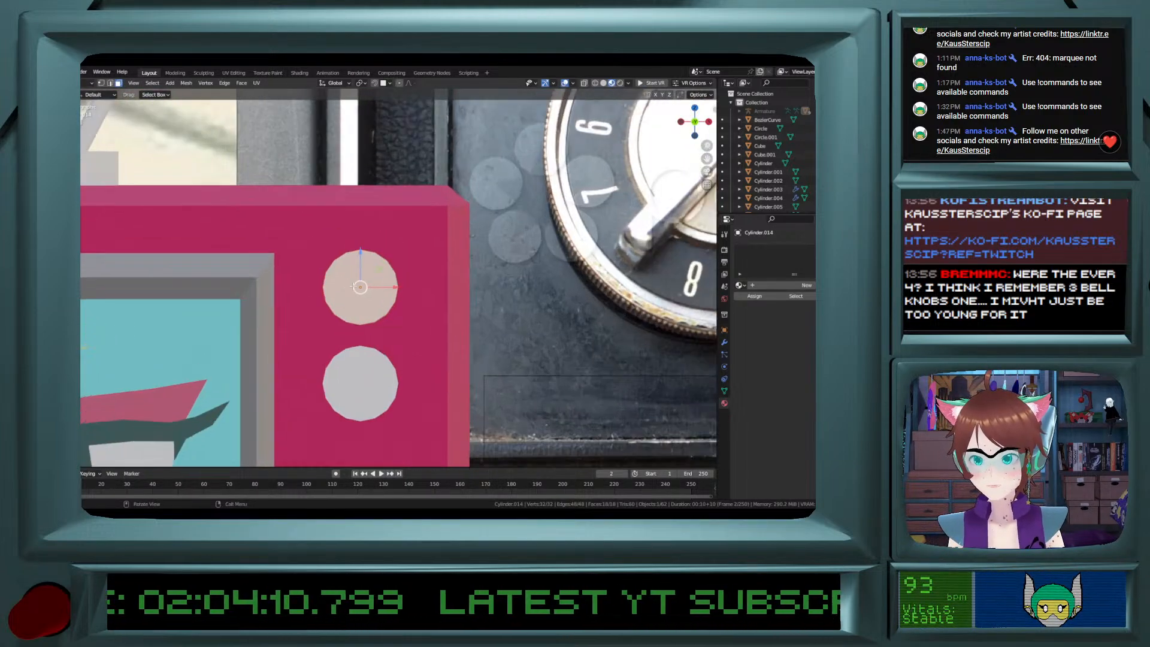
key(Tab)
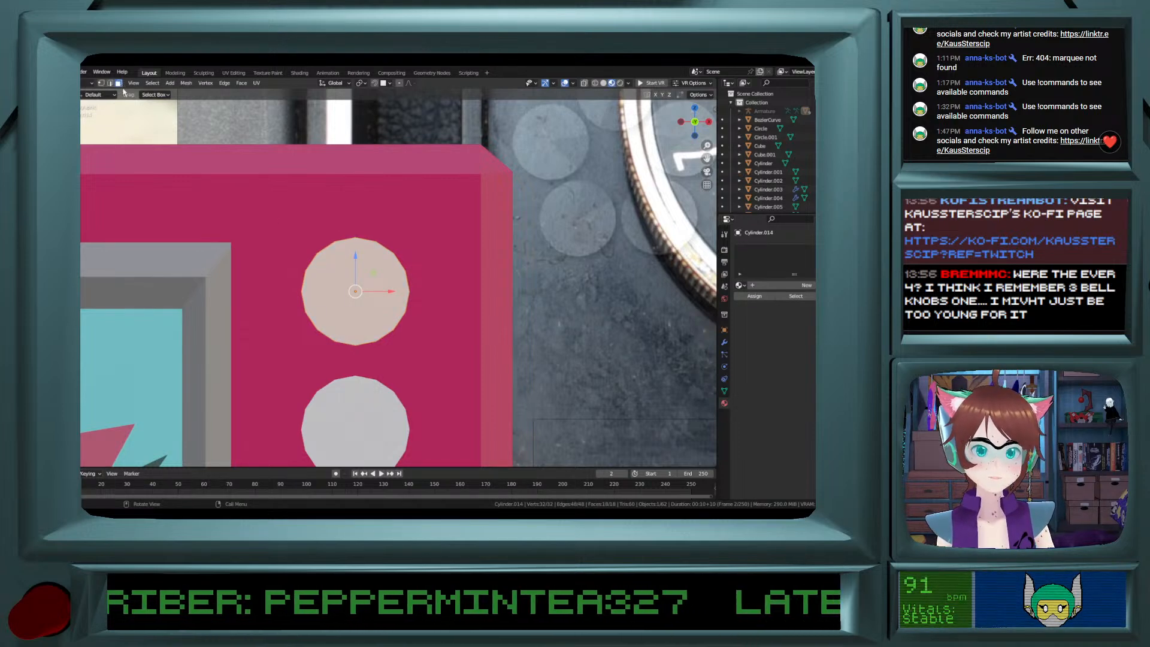
click(338, 297)
key(x)
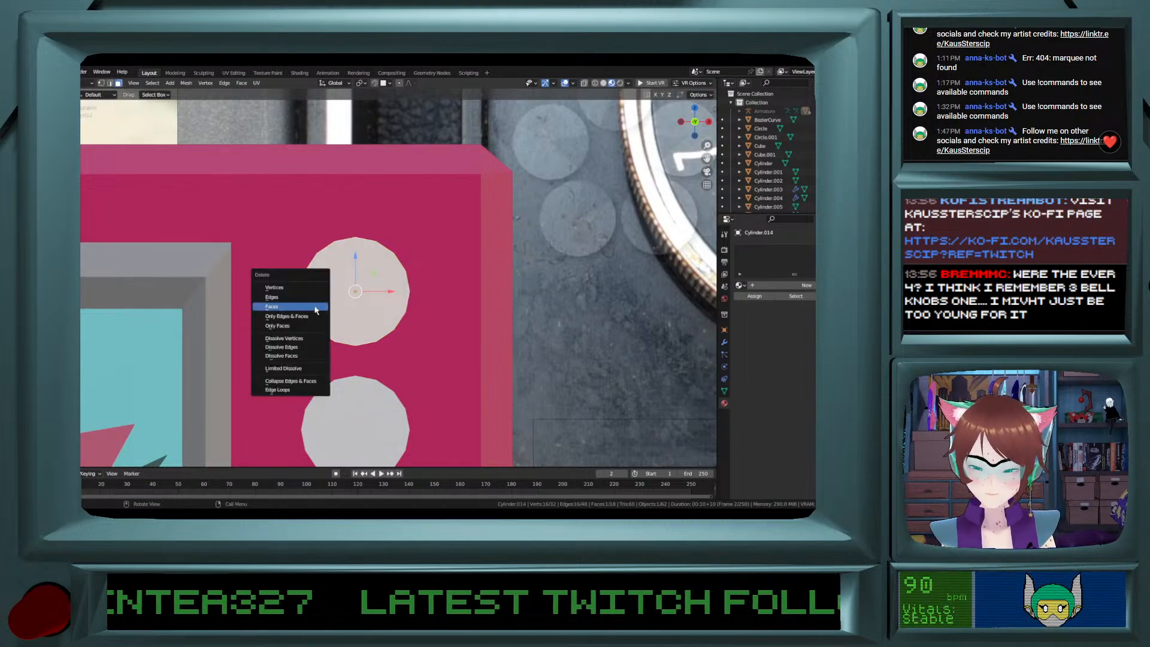
click(316, 309)
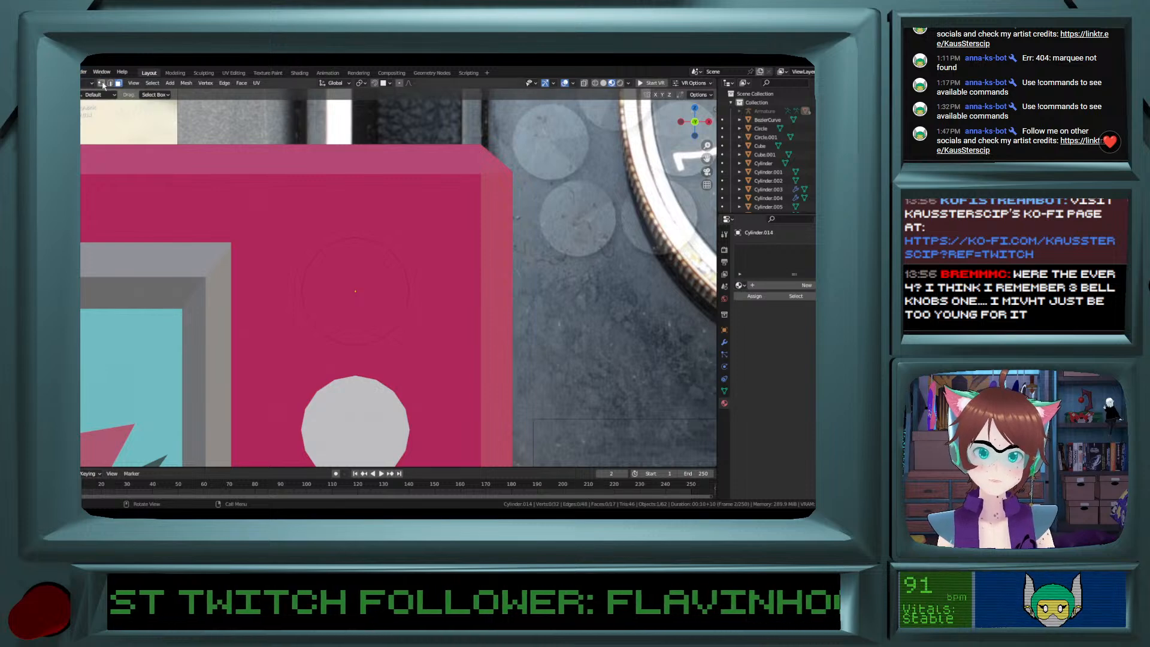
Fill a narrow diagonal strip face across the open knob front between two opposite pairs of rim vertices.
click(316, 327)
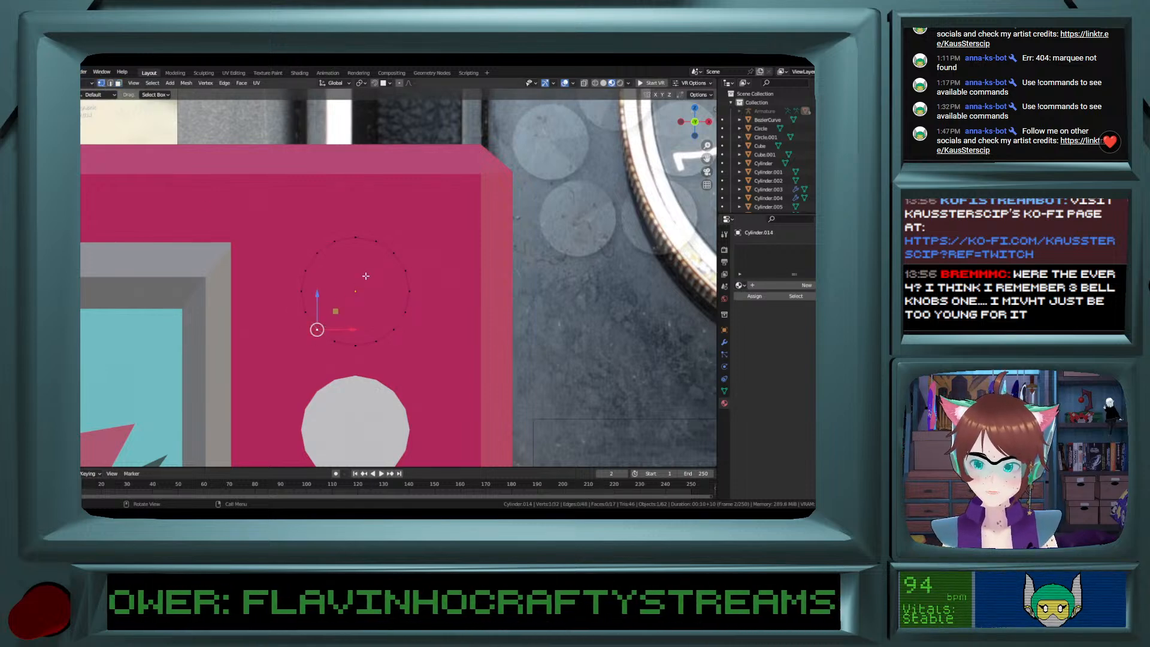
shift+click(375, 243)
shift+click(394, 254)
shift+click(334, 341)
key(f)
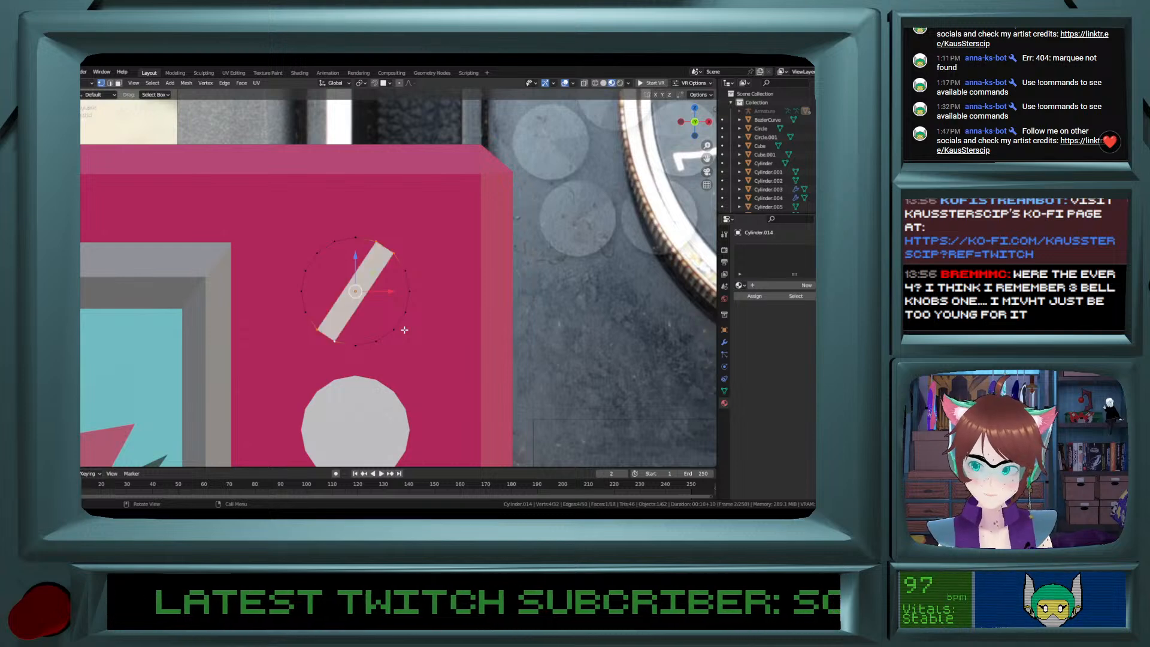
Fill the open areas on both sides of the diagonal strip to close the knob's front.
click(317, 329)
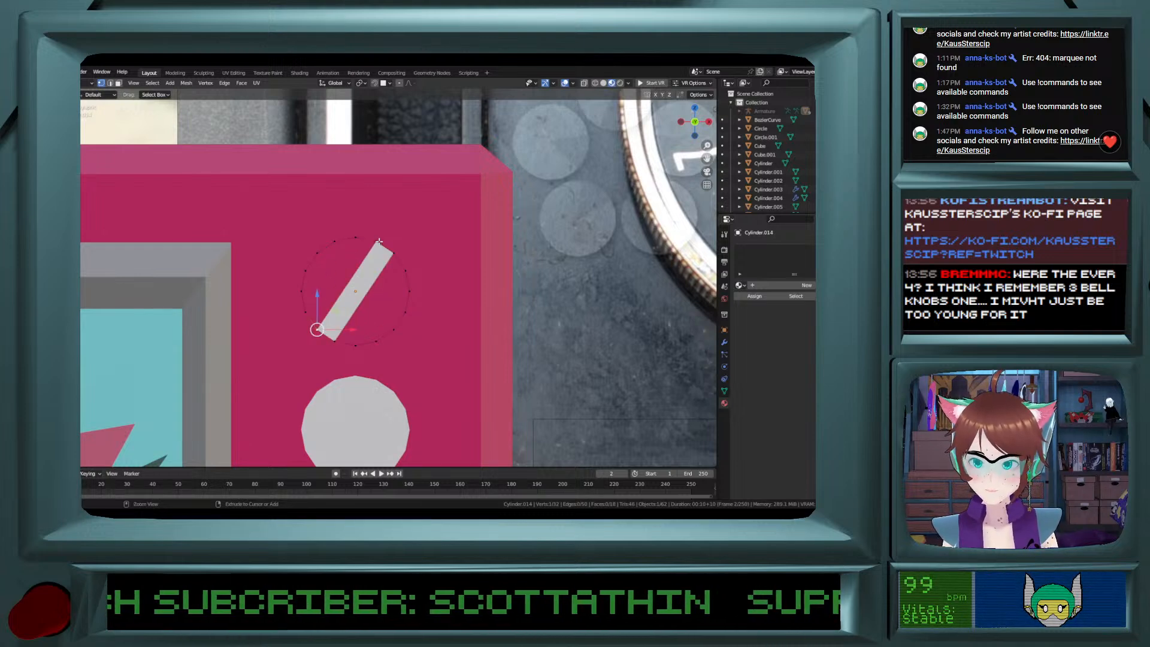
ctrl+click(360, 241)
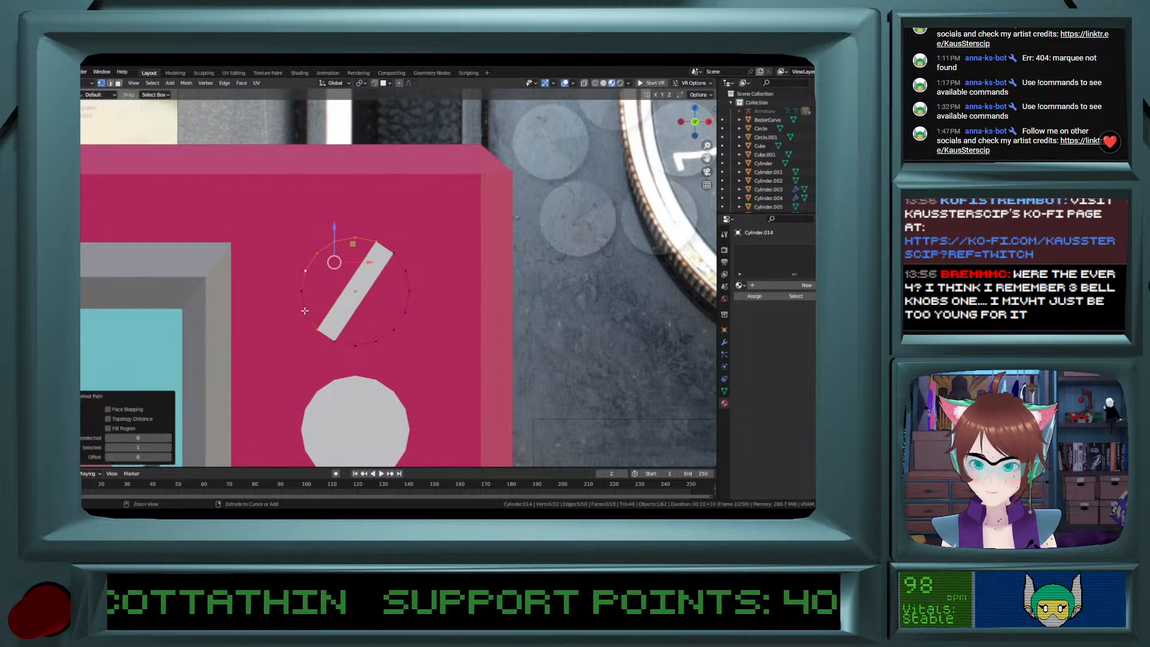
key(f)
click(341, 341)
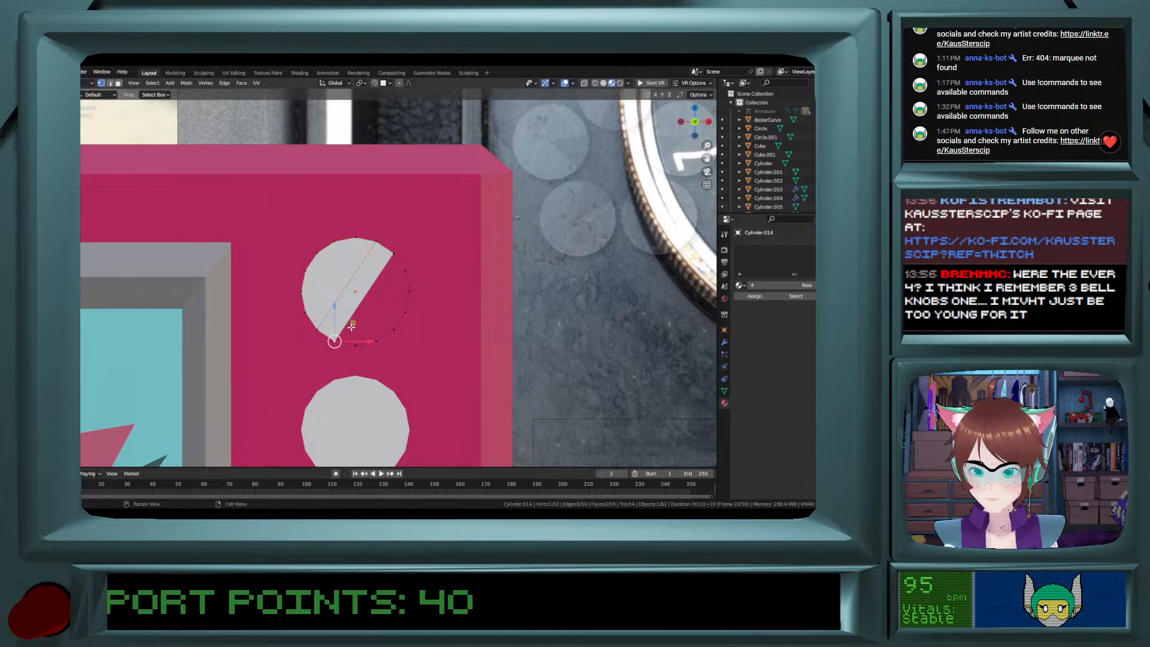
shift+click(395, 259)
ctrl+click(395, 332)
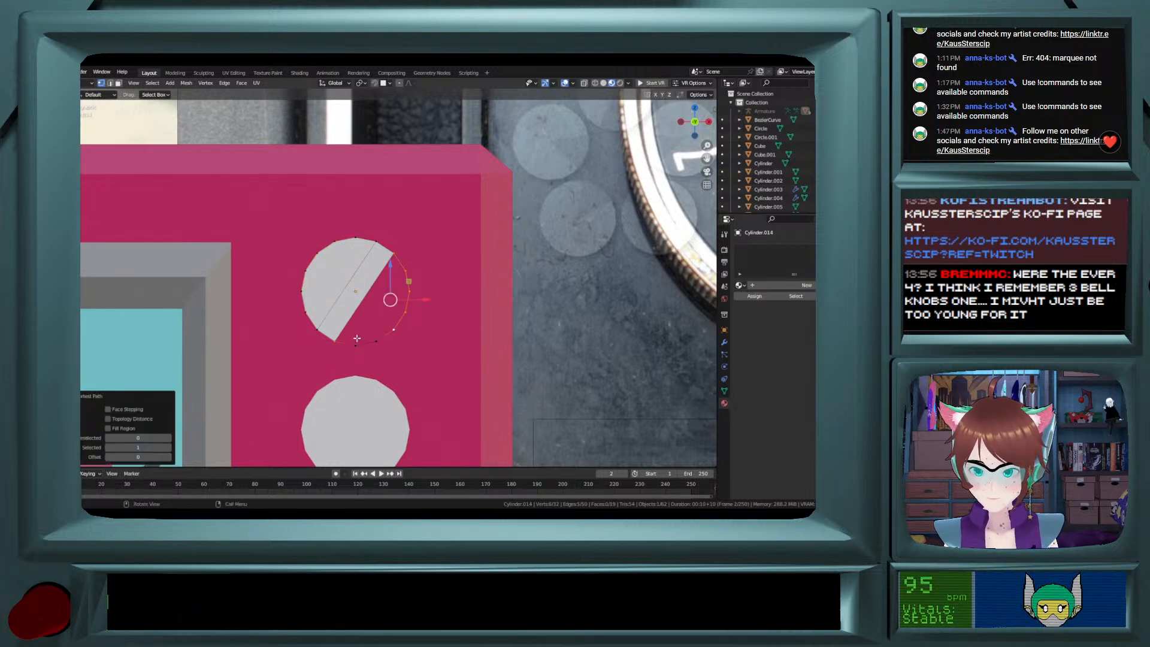
ctrl+click(357, 344)
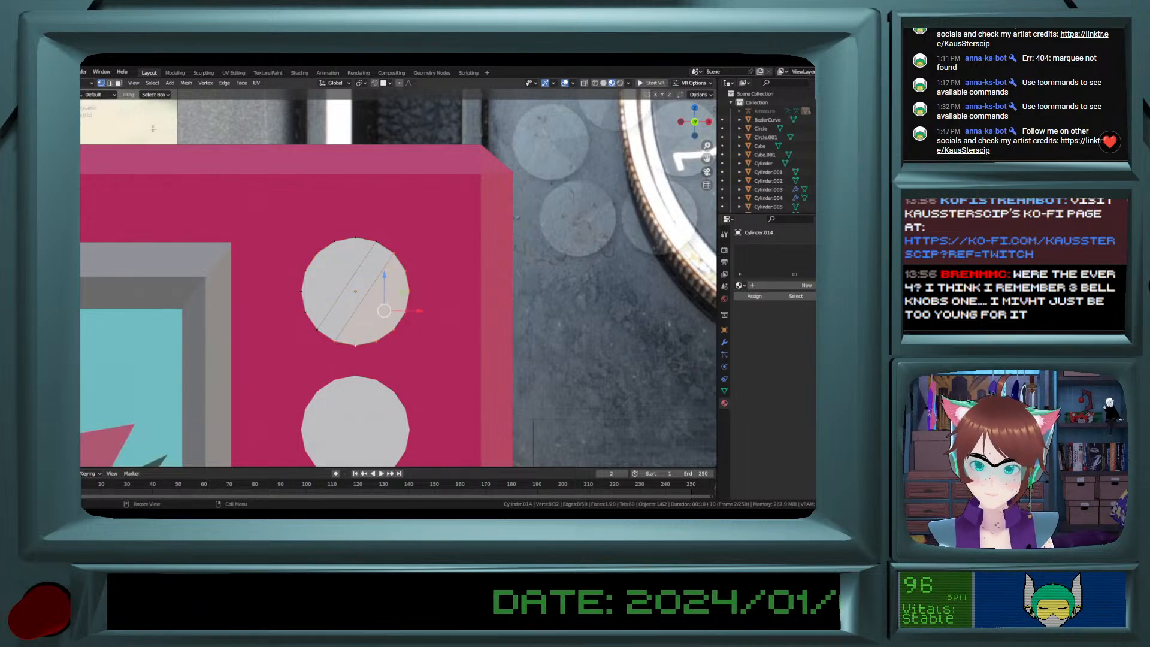
Try to extrude the diagonal strip face and scale it to about 0.87, and undo it.
click(318, 329)
shift+click(331, 324)
shift+click(335, 340)
key(e)
key(s)
click(541, 317)
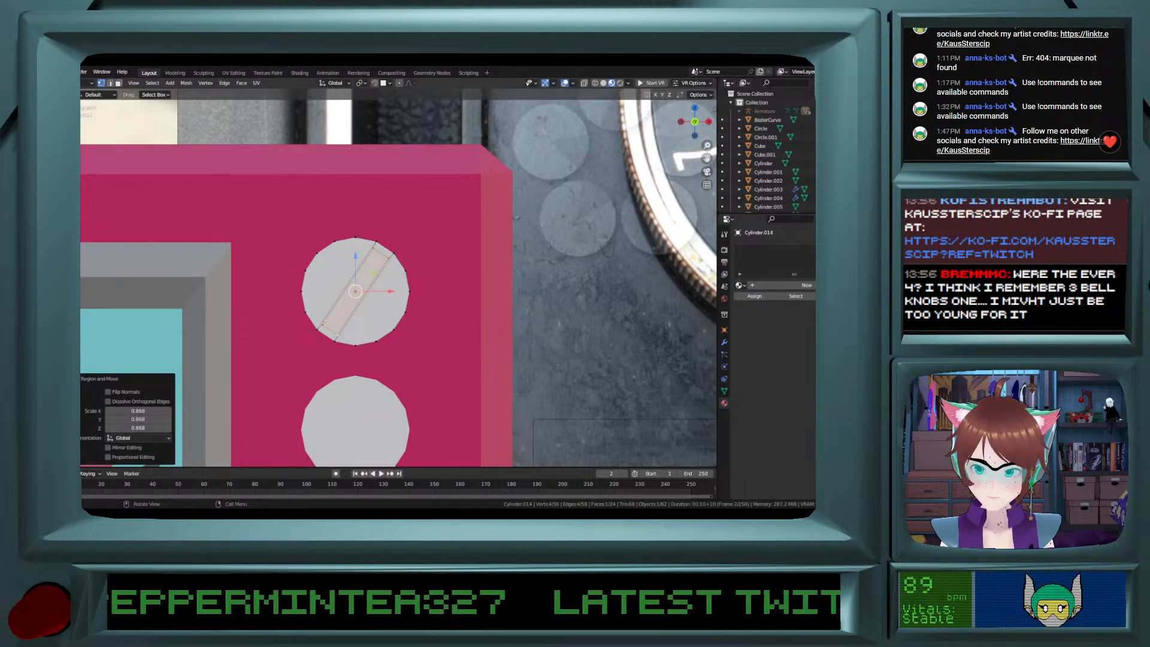
key(ctrl+z)
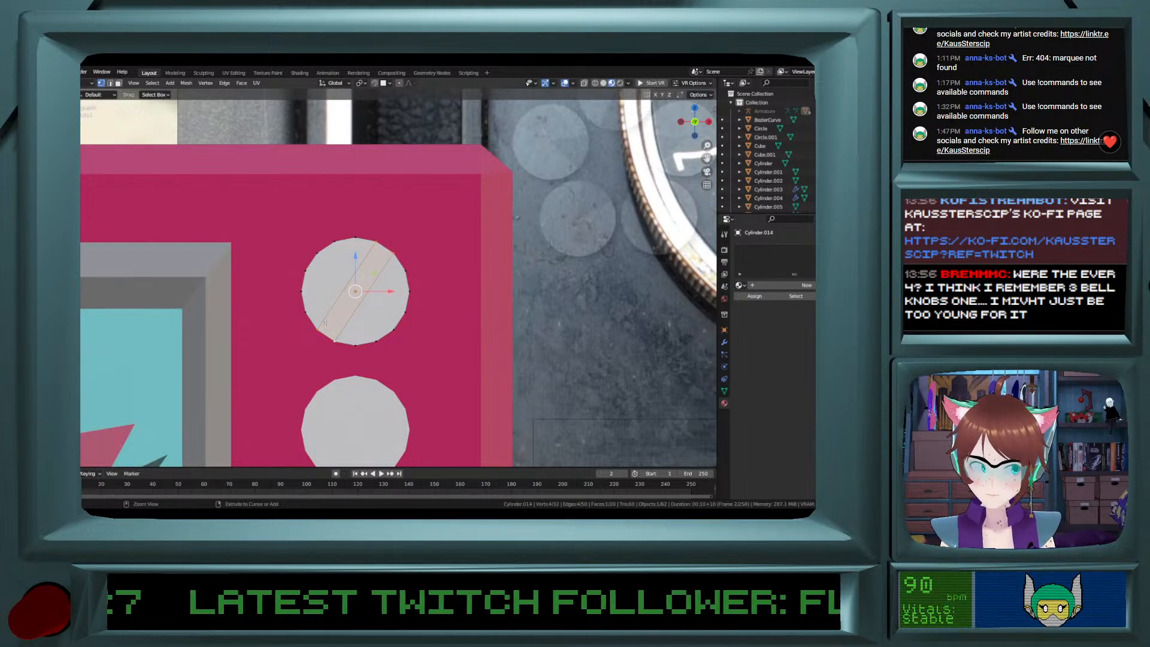
Extrude the loop of side faces around the upper knob and scale it to 1.154 in X and Z only.
middle_drag(325, 323, 367, 300)
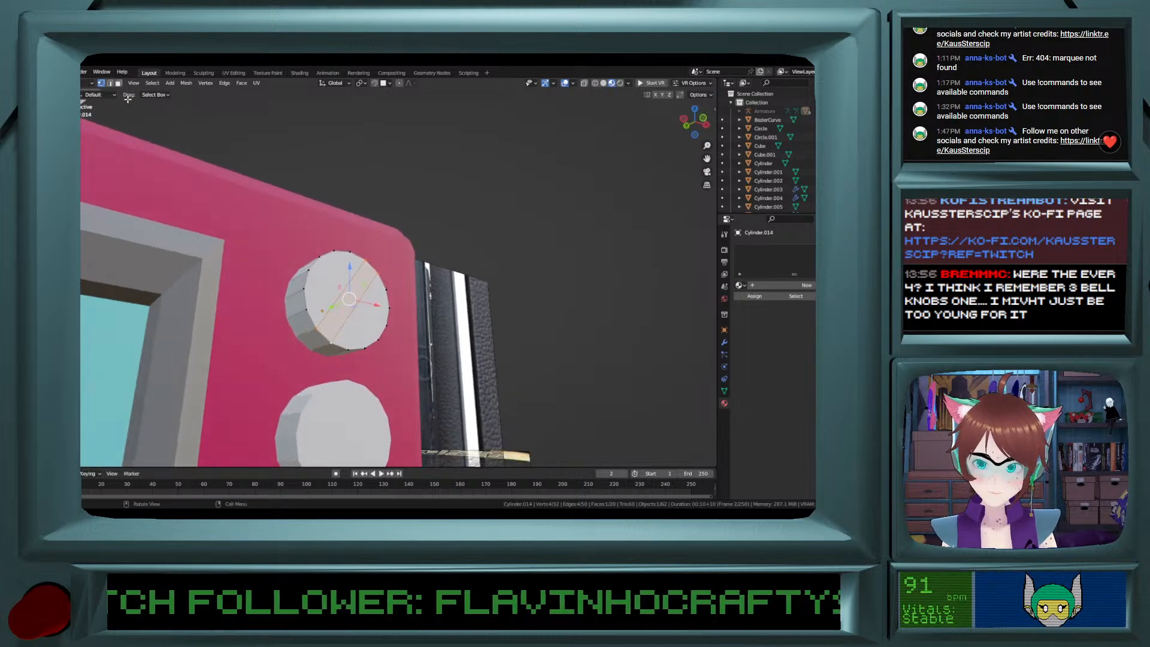
click(118, 84)
alt+click(308, 328)
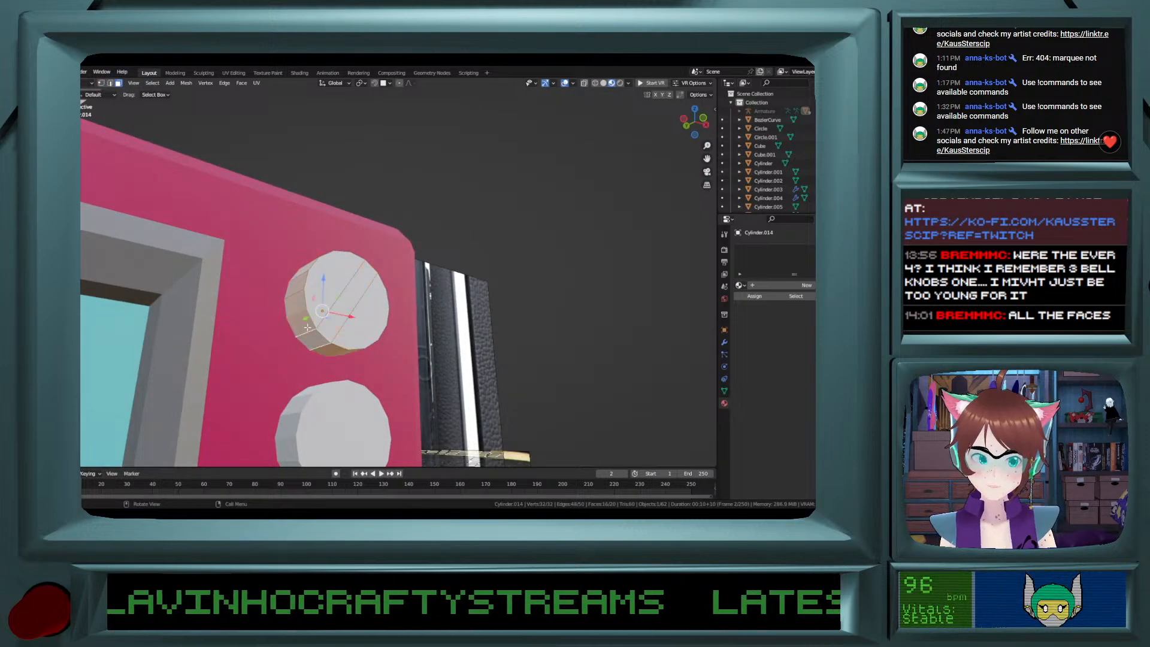
middle_drag(392, 311, 367, 332)
key(e)
key(s)
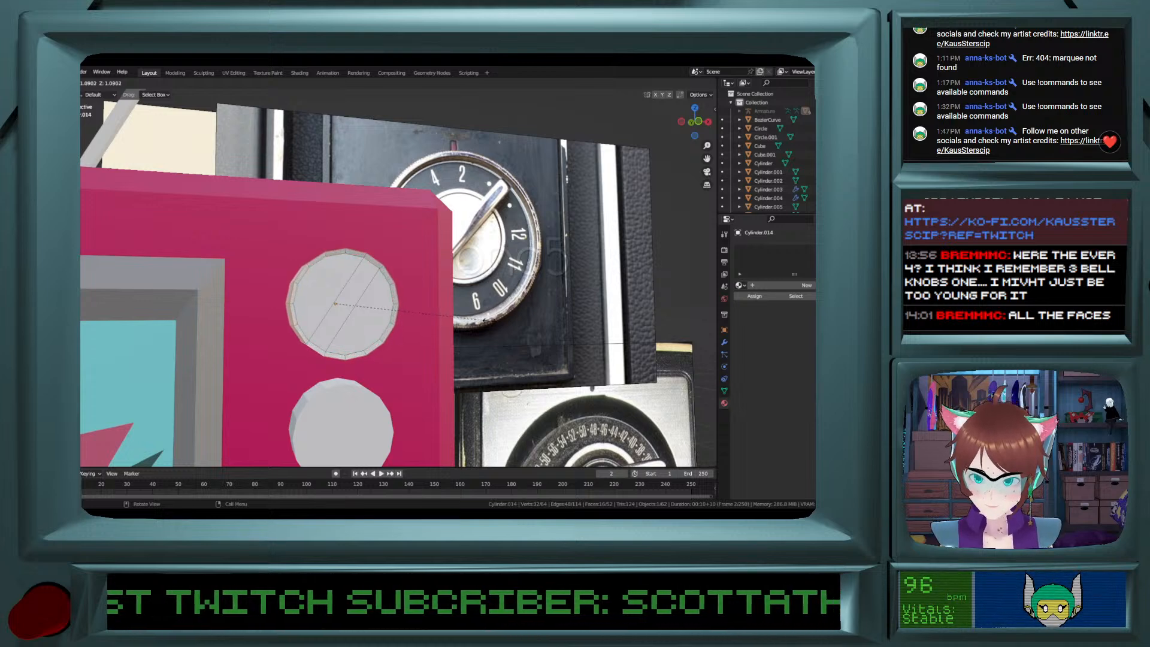
key(shift+y)
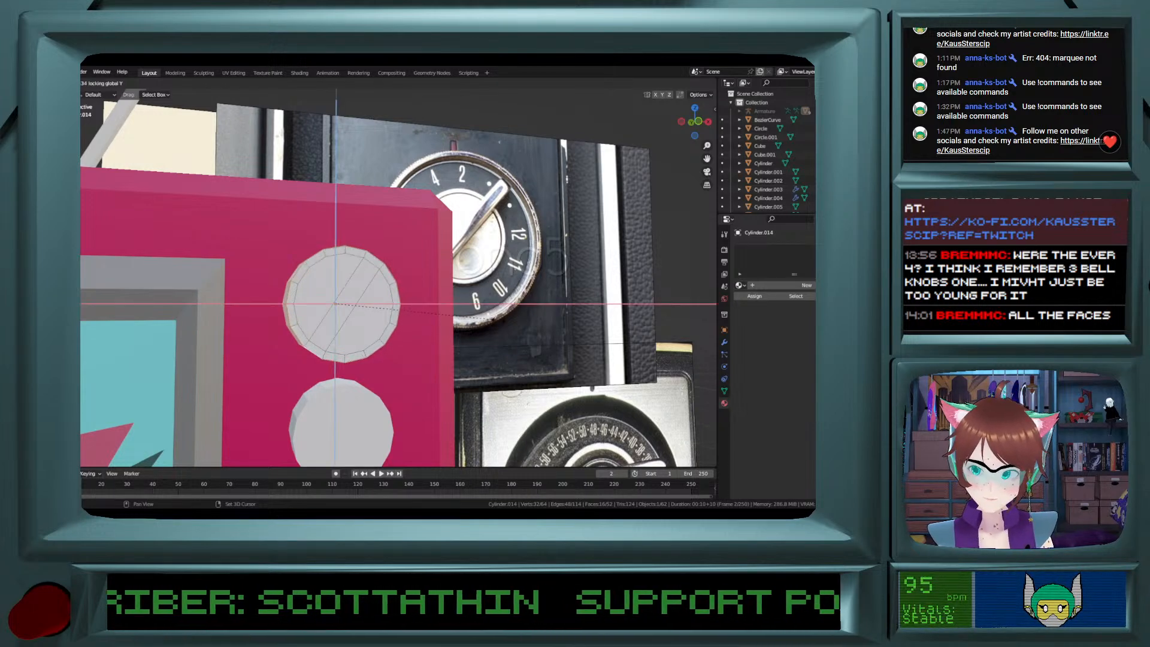
click(454, 316)
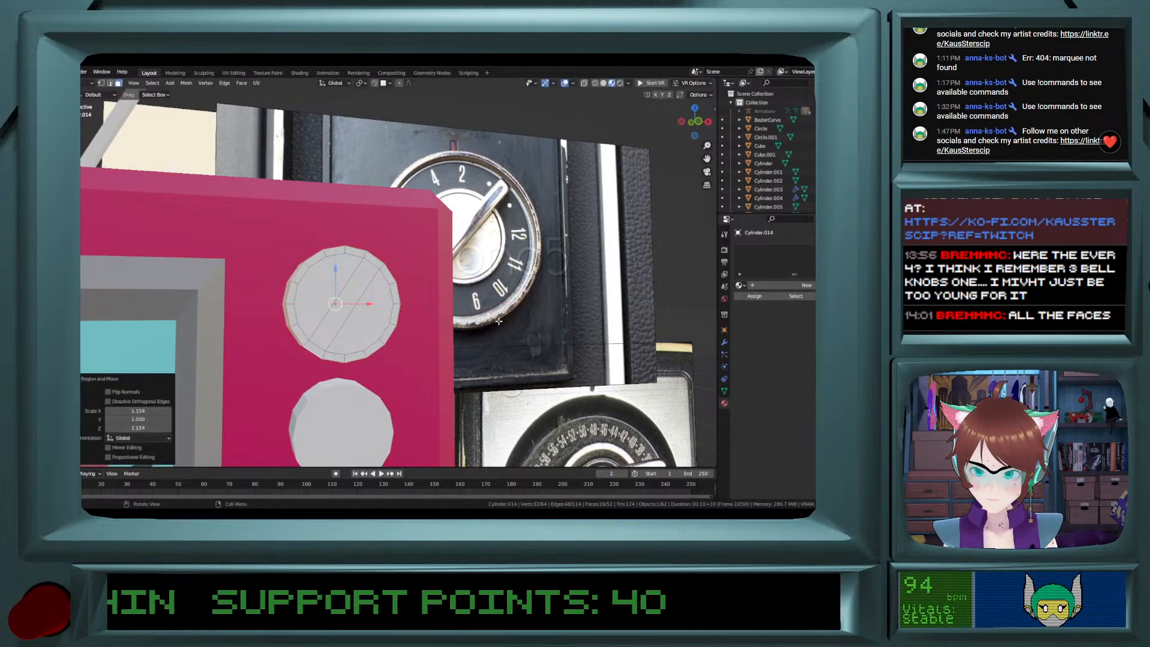
Extrude the diagonal strip face outward along its normal to form a raised grip bar across the upper knob, and switch to edge selection.
click(345, 316)
key(e)
key(s)
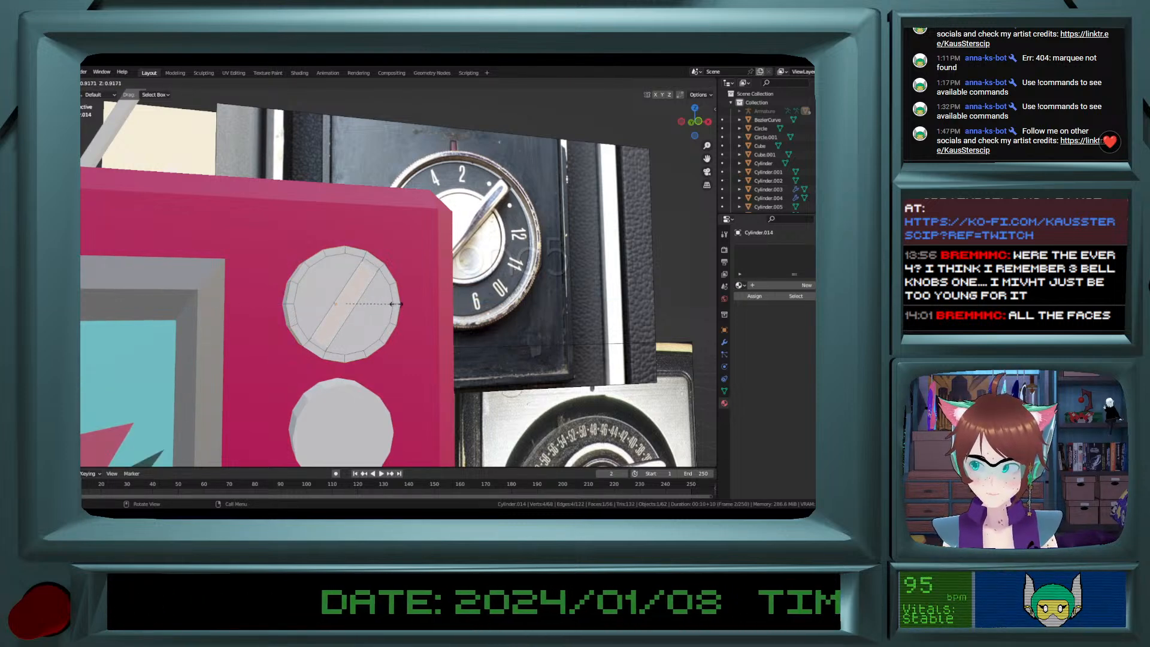
click(395, 304)
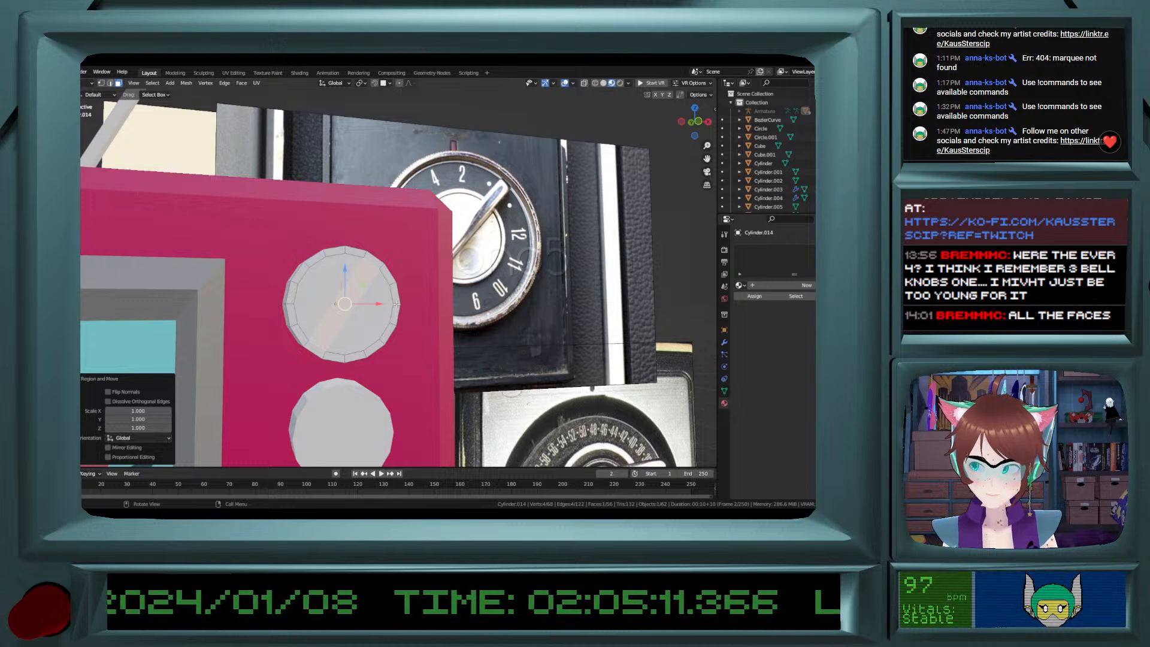
middle_drag(374, 294, 411, 313)
key(e)
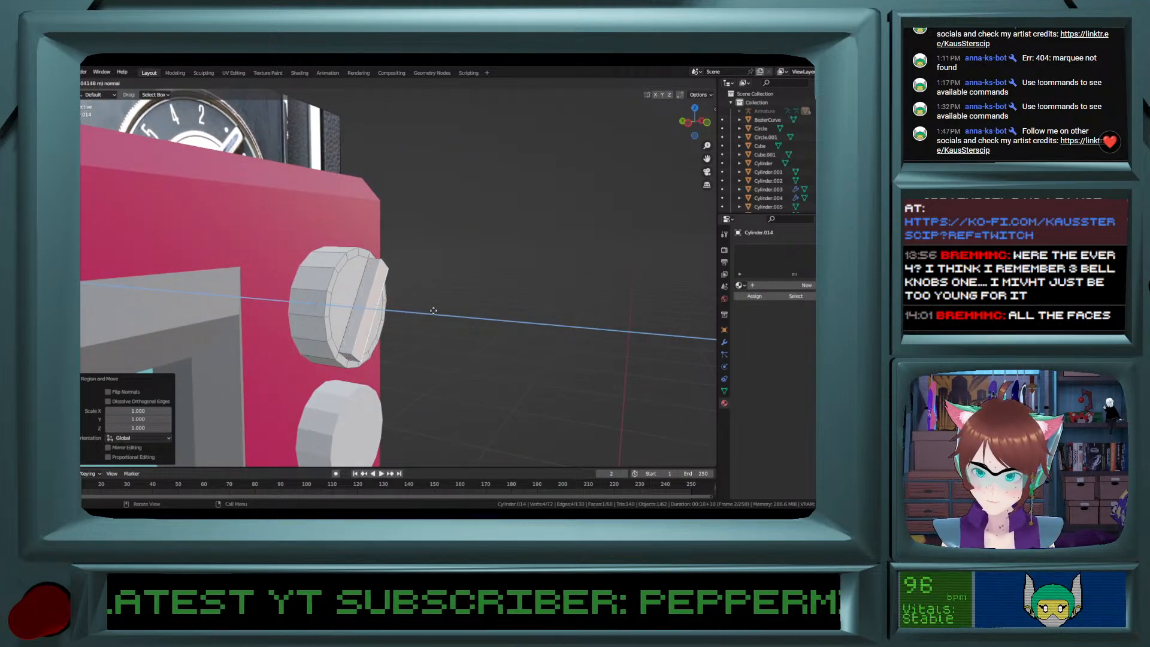
click(437, 308)
click(111, 84)
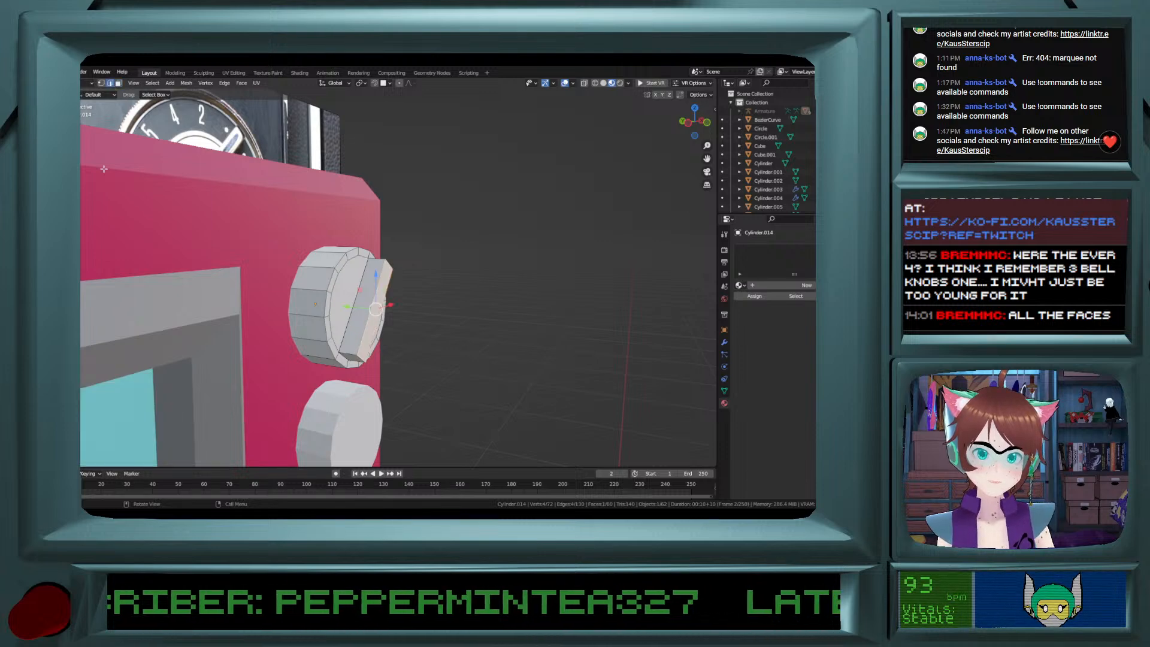
Extrude the ring of rim faces around the upper knob's front outward about 0.001 m along the normal.
key(ctrl+r)
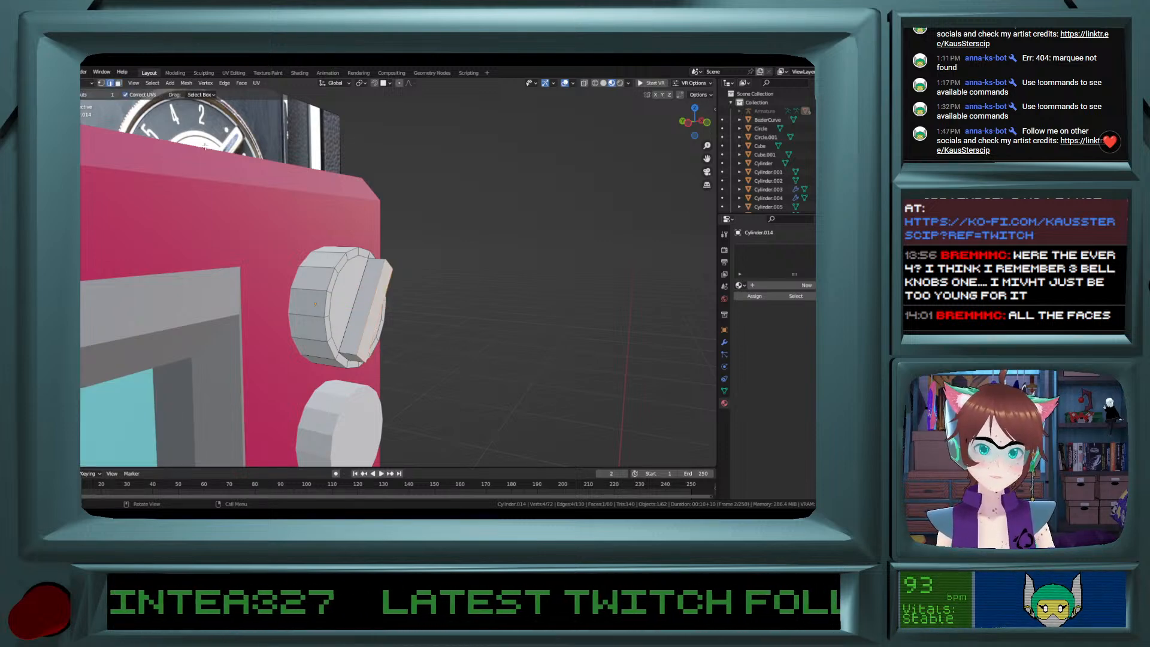
click(118, 85)
key(shift+space)
key(g)
alt+click(336, 272)
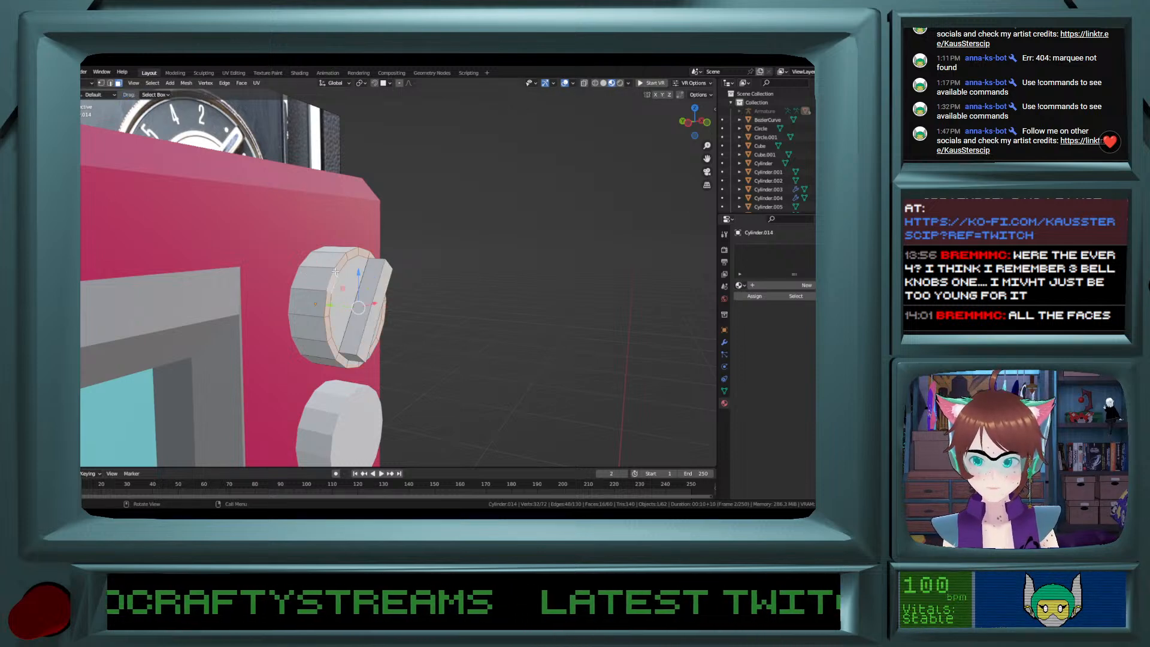
key(e)
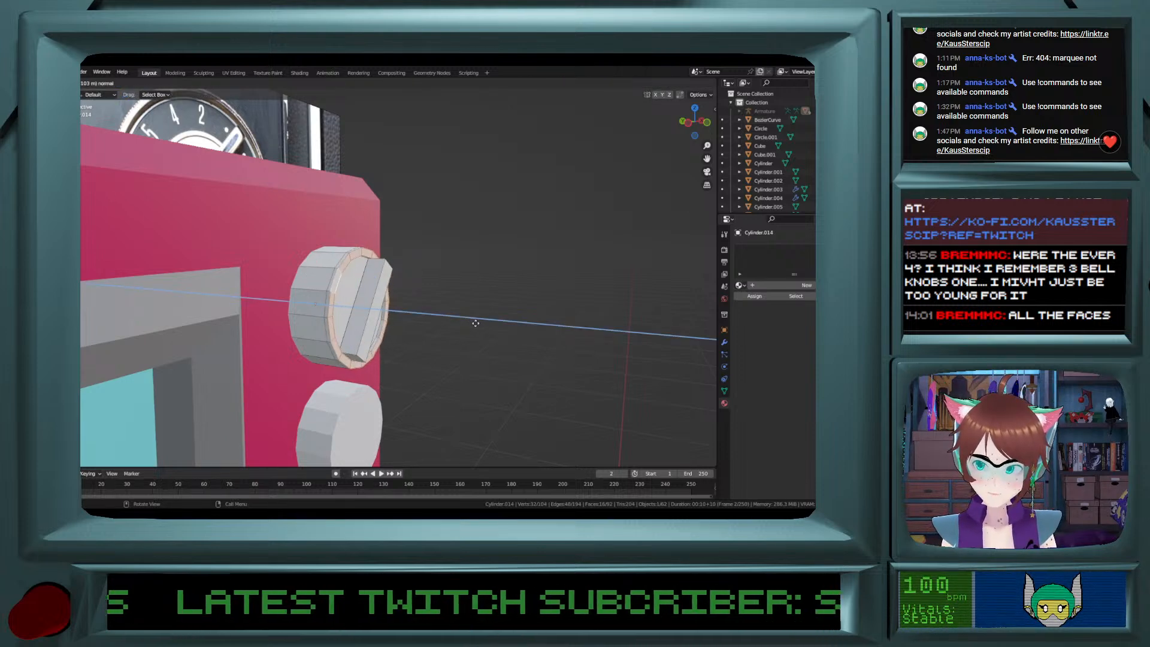
click(475, 323)
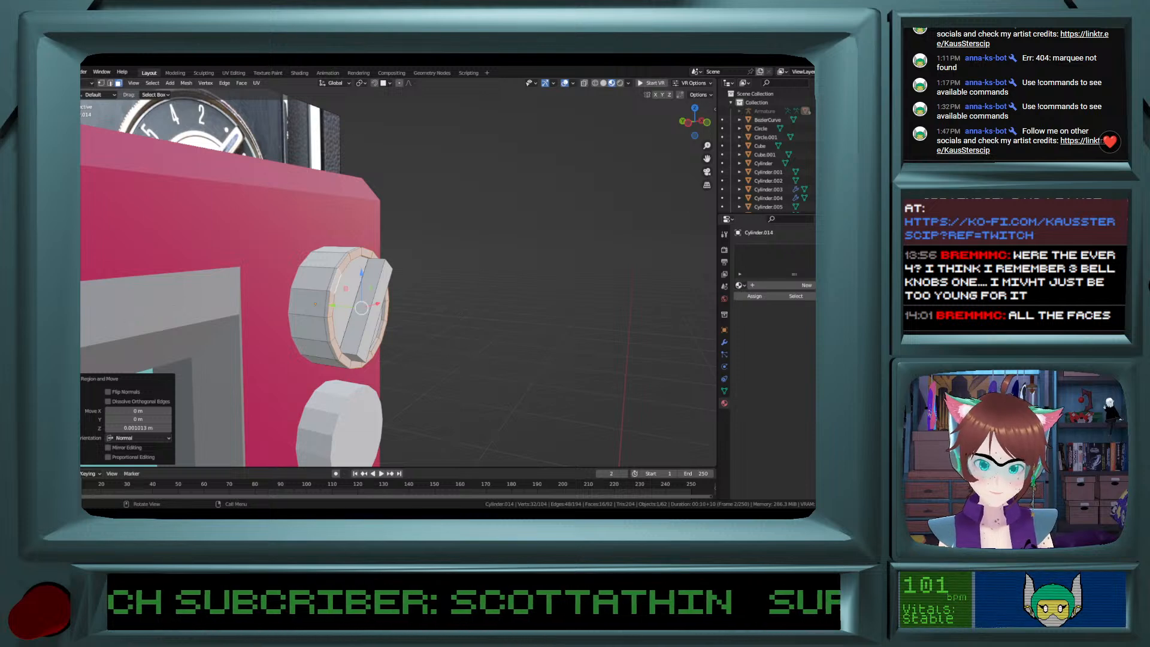
Add a centred loop cut around the knob's raised rim and move it about -0.001 m along Y.
key(ctrl+r)
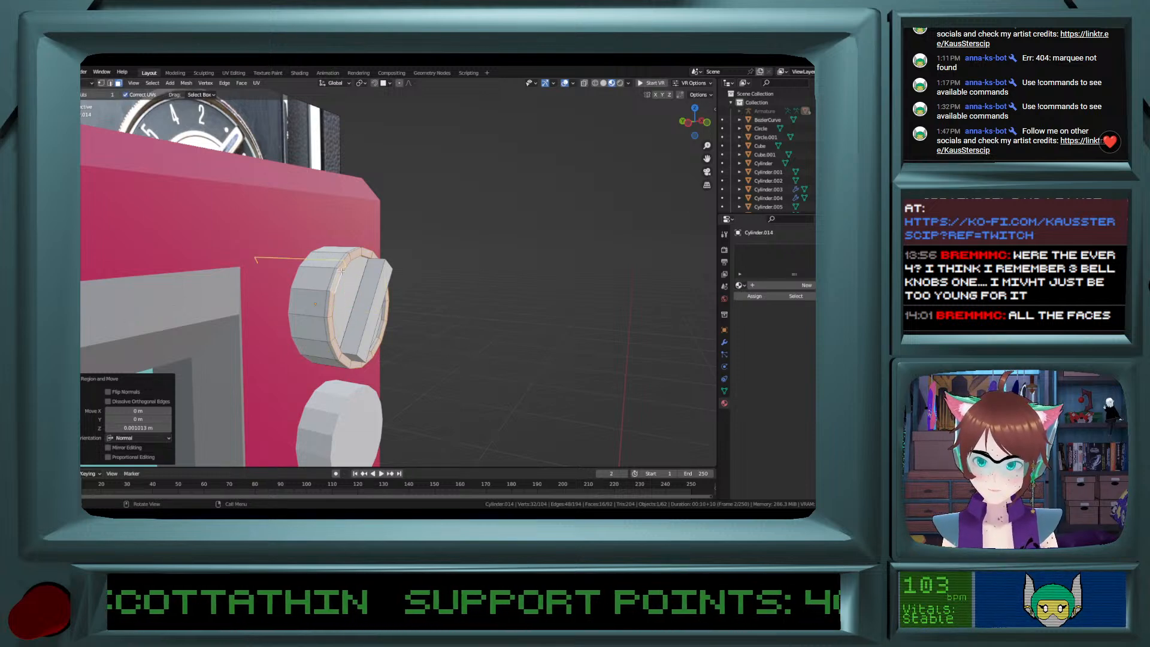
click(340, 272)
right_click(340, 271)
click(43, 142)
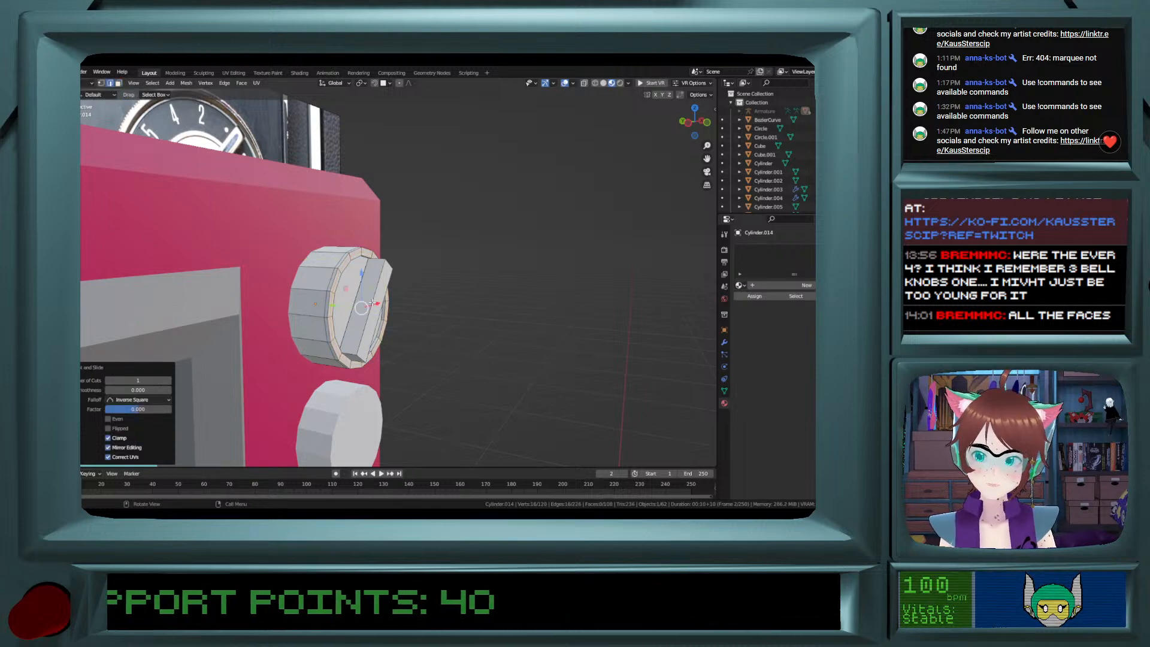
key(g)
key(y)
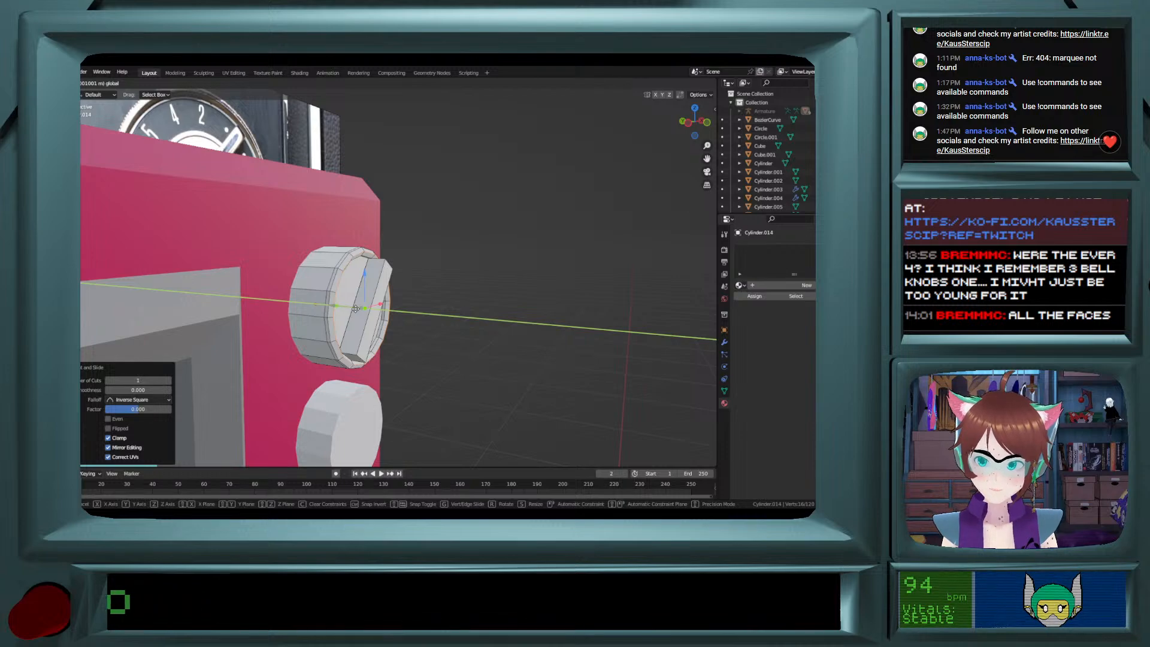
click(355, 310)
Select the four front corner vertices of the grip bar and scale them to 0.864 in front view.
mouse_move(356, 309)
middle_down()
mouse_move(274, 318)
mouse_move(359, 299)
middle_up()
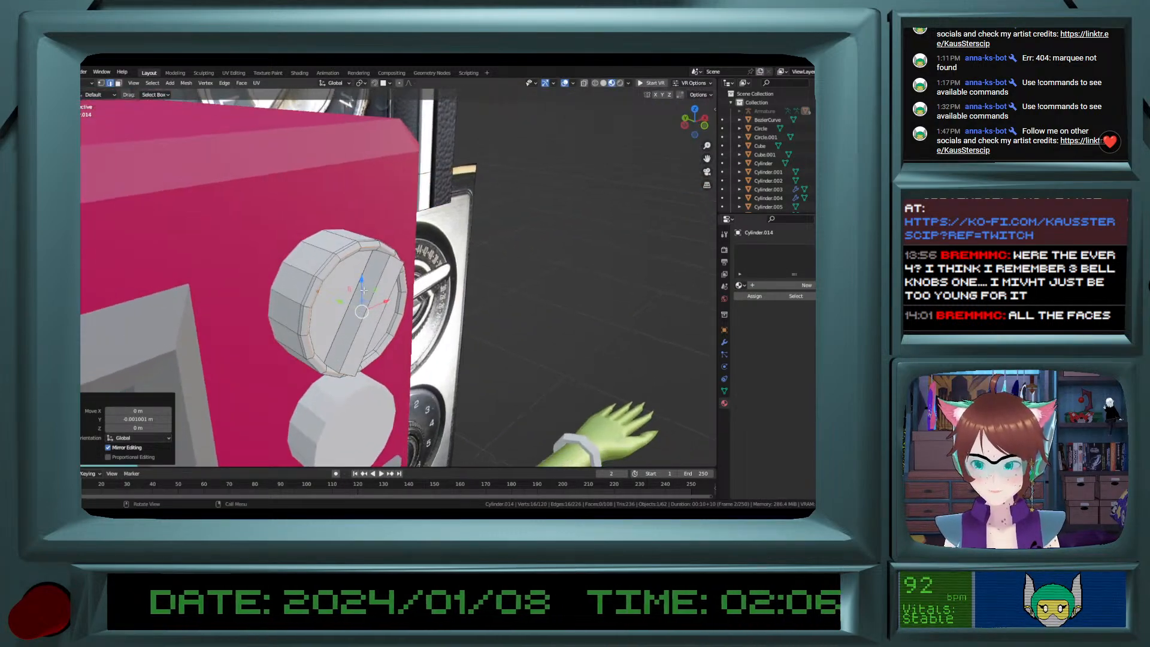
key(1)
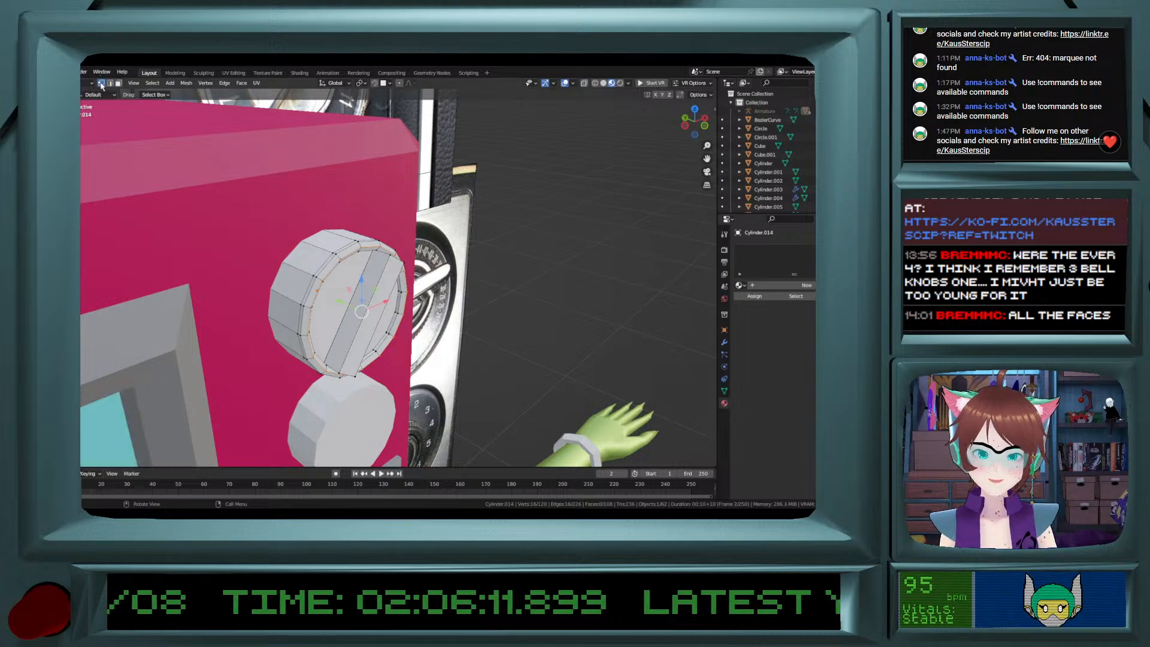
click(373, 251)
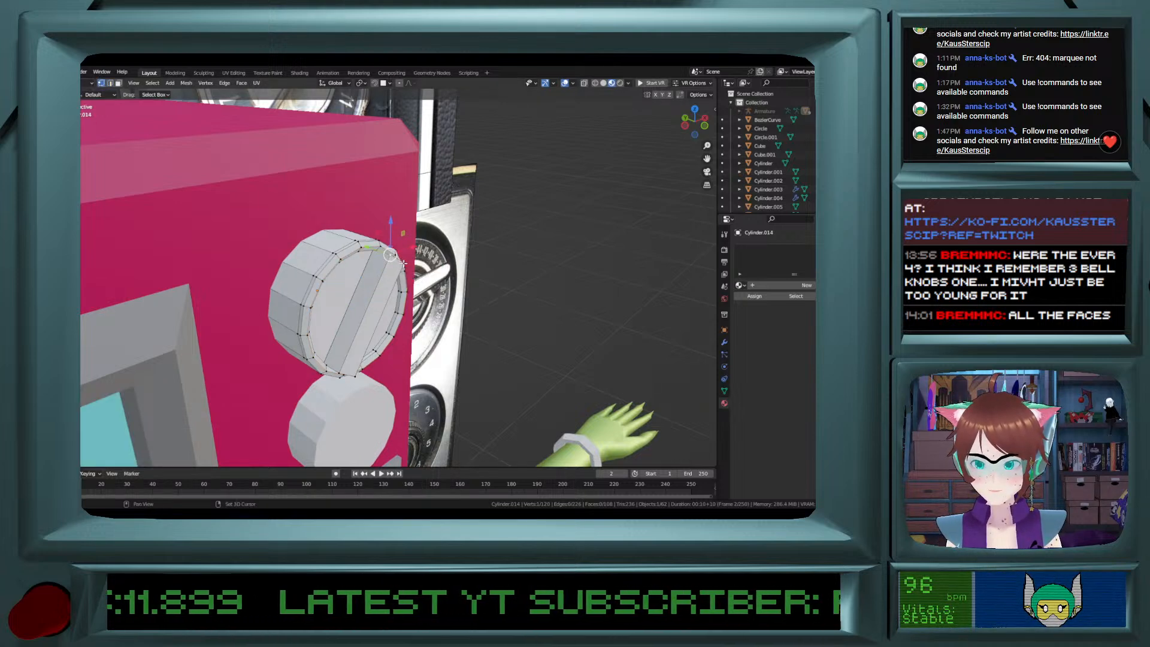
shift+click(342, 372)
shift+click(361, 373)
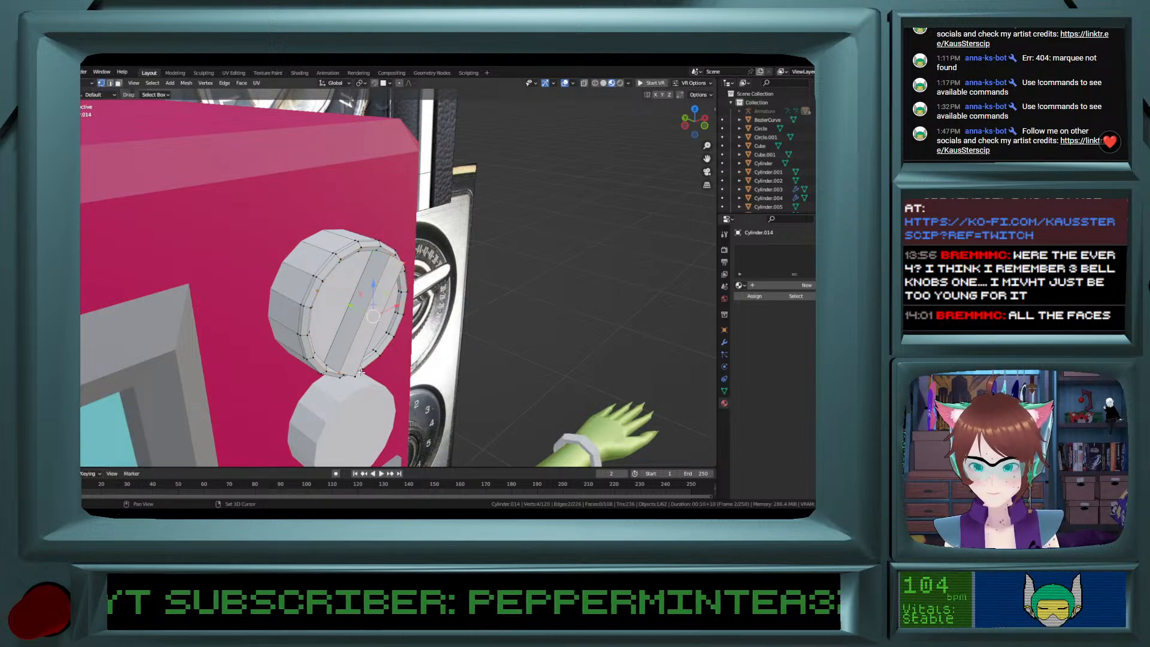
key(ctrl+z)
shift+click(357, 378)
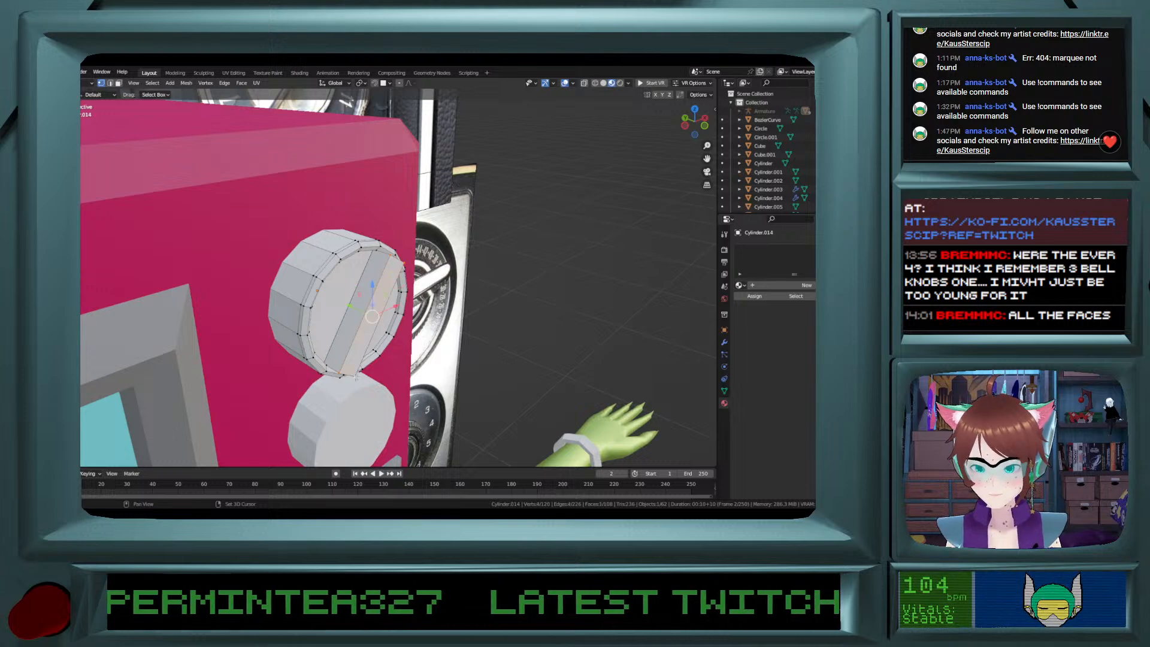
click(698, 126)
key(s)
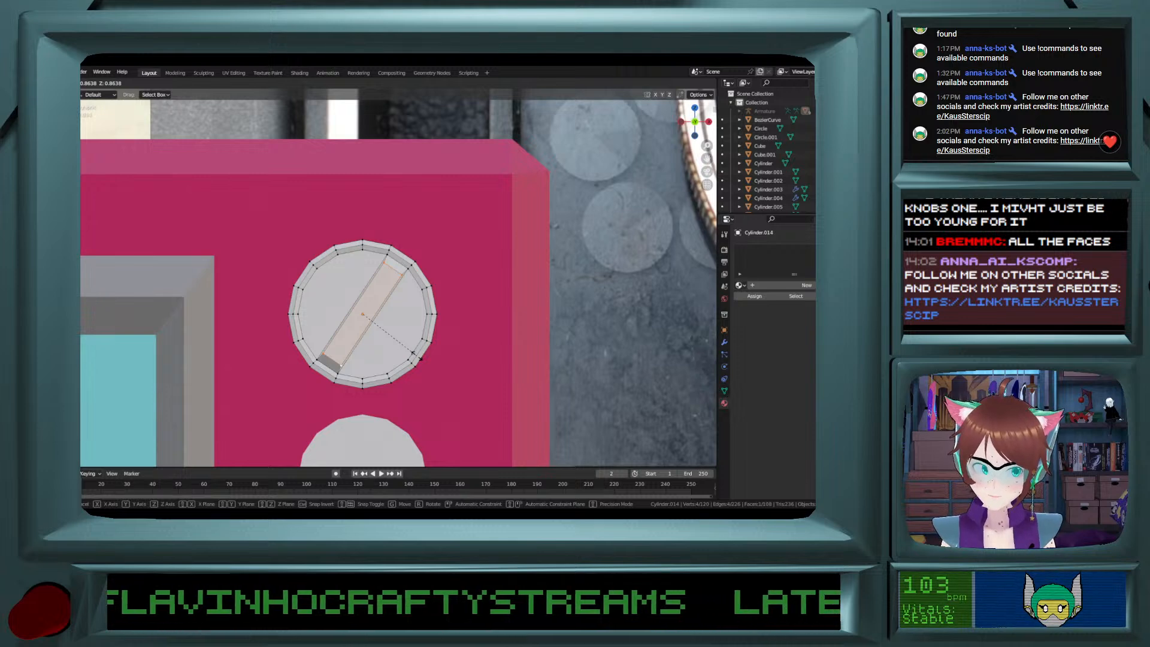
click(418, 356)
Move the grip bar's front face 0.001863 m along Y towards the knob.
middle_drag(418, 356, 380, 313)
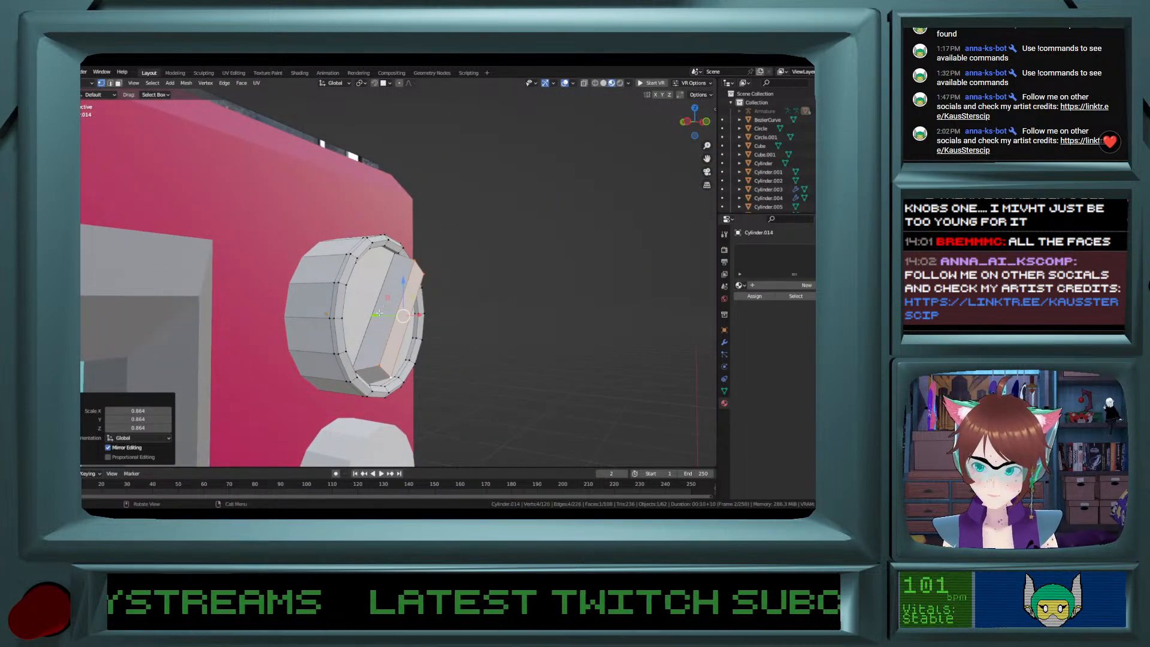
key(g)
key(y)
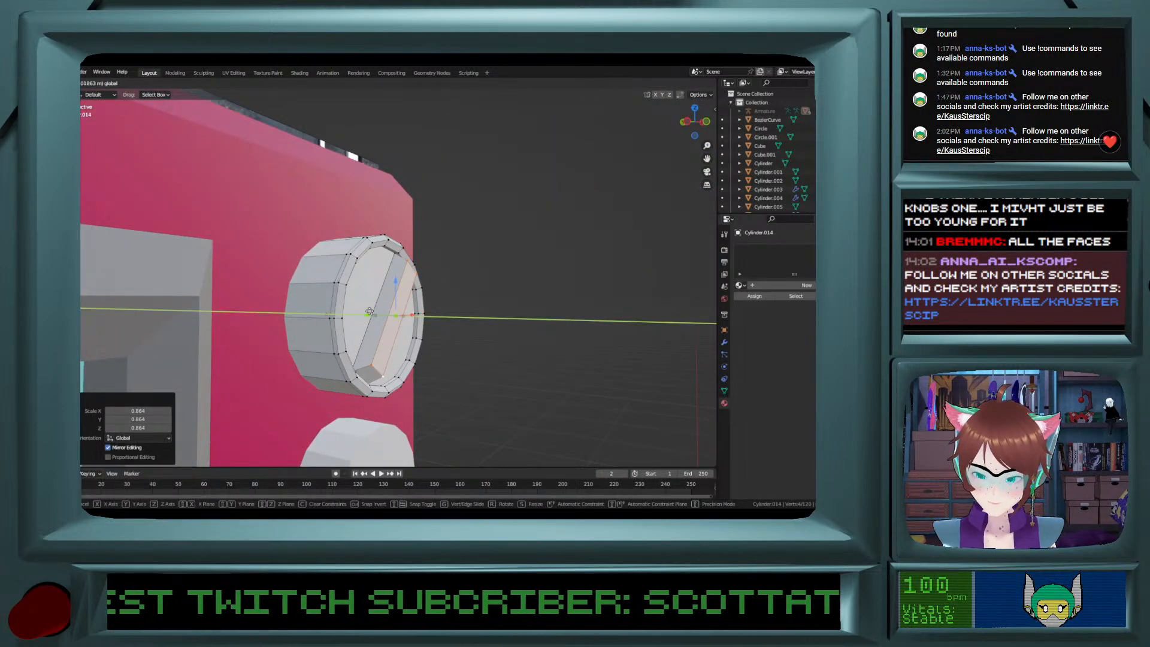
click(370, 312)
mouse_move(370, 311)
middle_down()
mouse_move(384, 308)
mouse_move(373, 308)
middle_up()
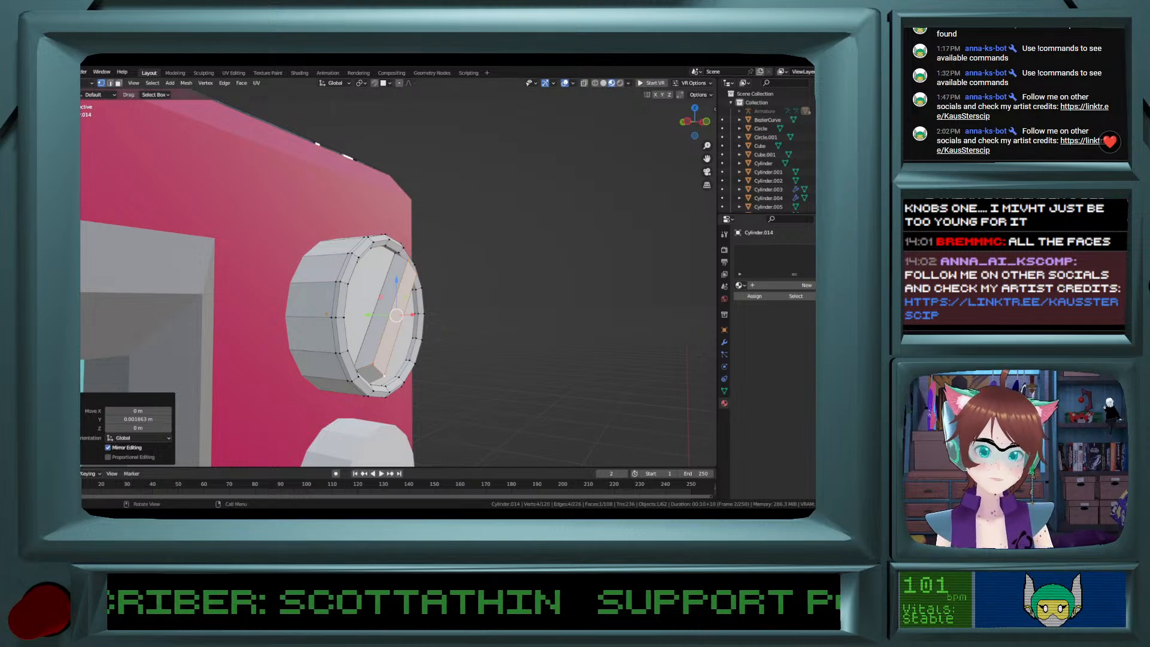
Add a lengthwise loop cut along the middle of the grip bar and pull its front centre edge slightly outward along Y.
key(ctrl+r)
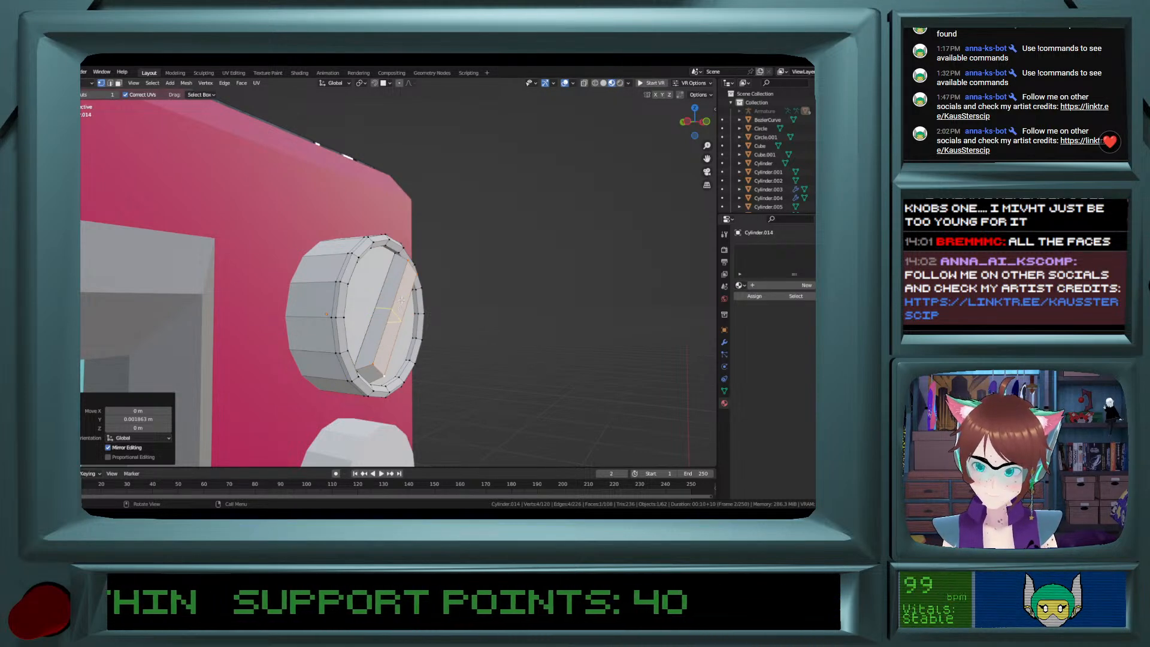
click(400, 301)
right_click(152, 132)
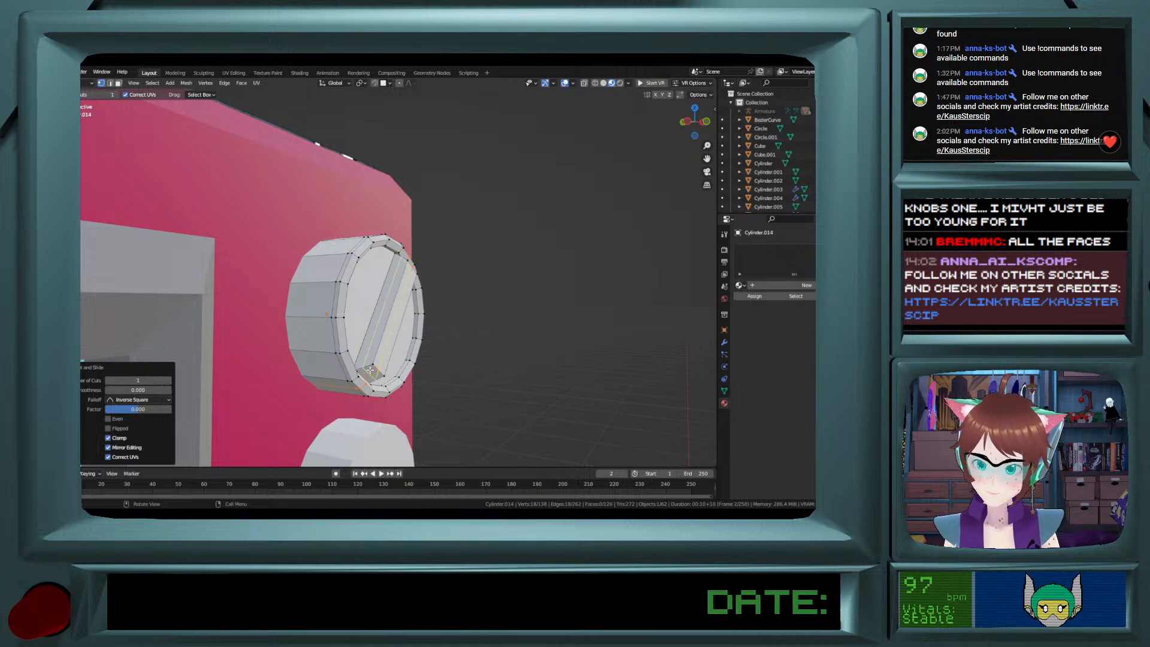
click(64, 143)
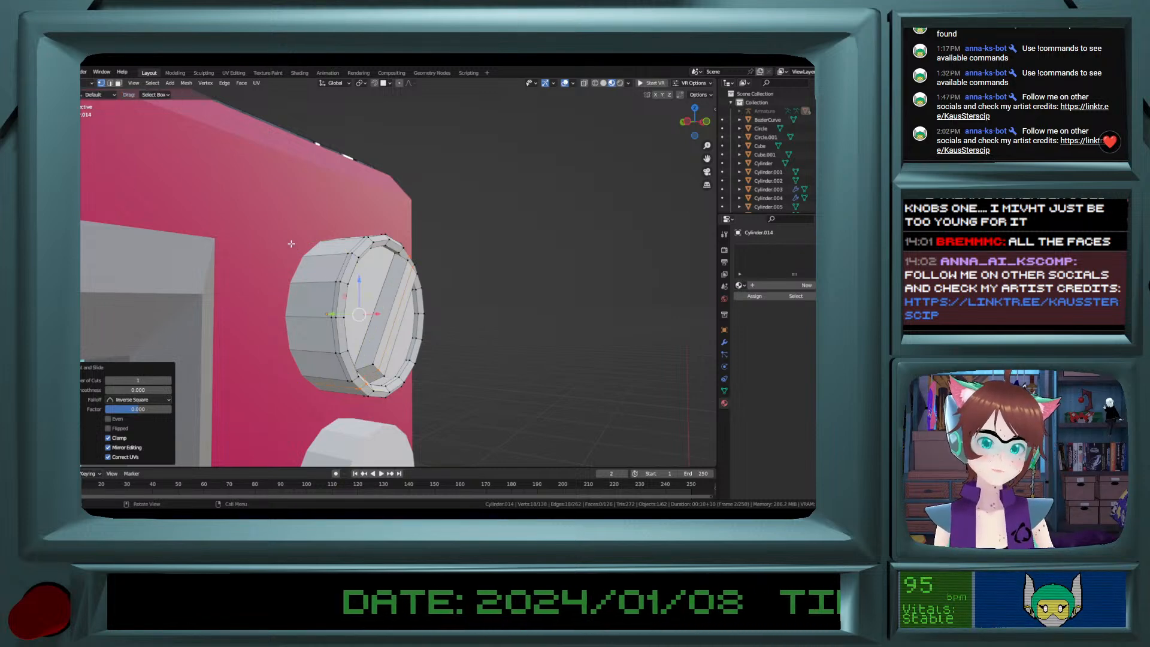
click(377, 370)
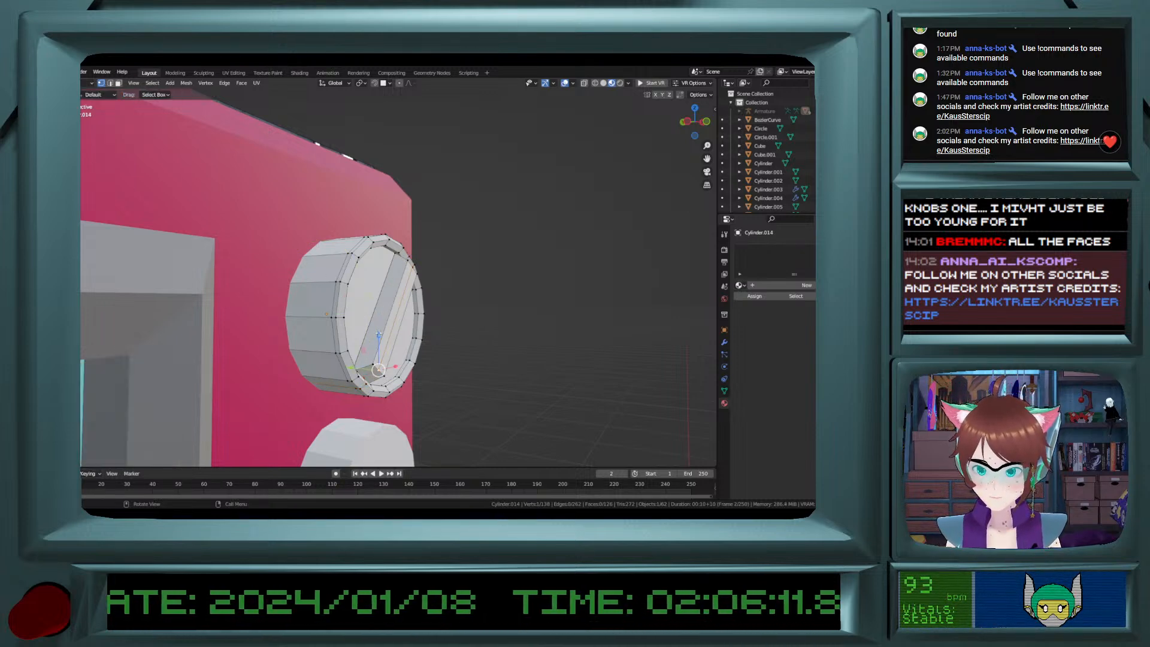
ctrl+click(413, 266)
drag(369, 322, 379, 318)
key(Tab)
middle_drag(370, 323, 308, 329)
key(Tab)
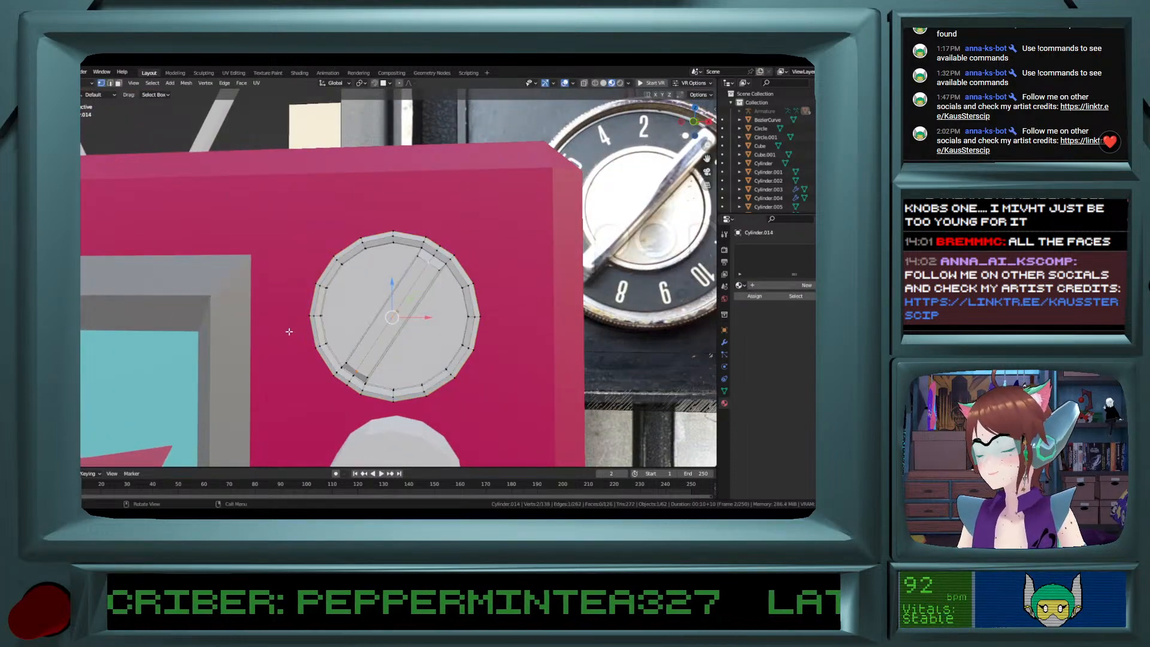
Add a material slot to the upper knob and give it the existing Material.004.
click(853, 250)
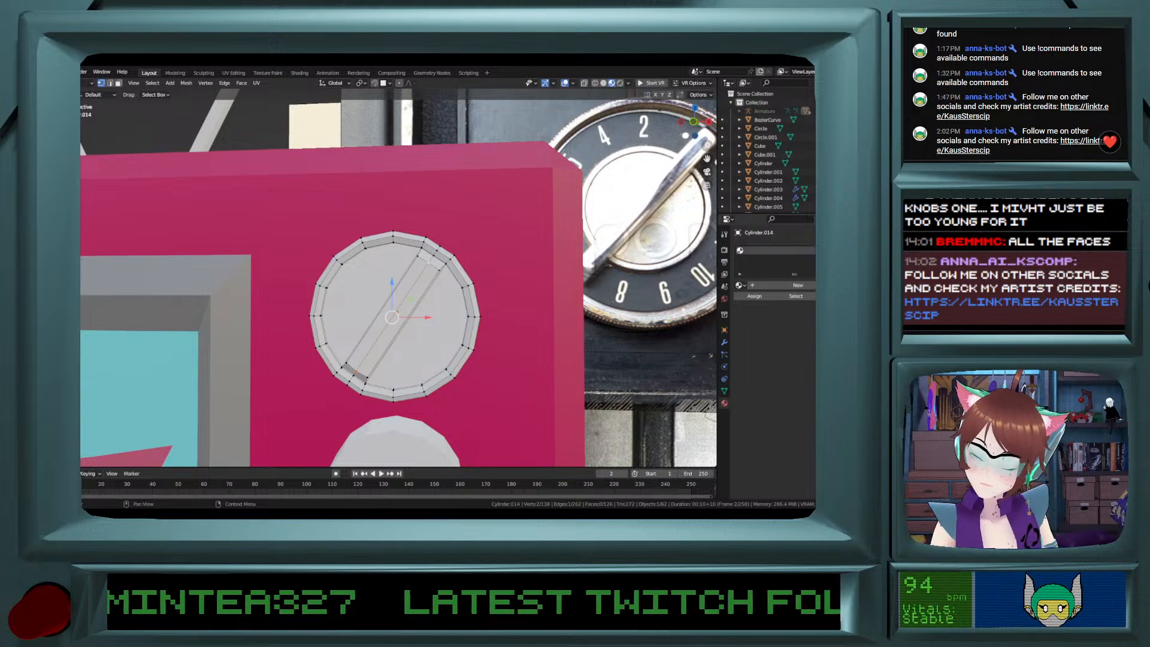
click(740, 286)
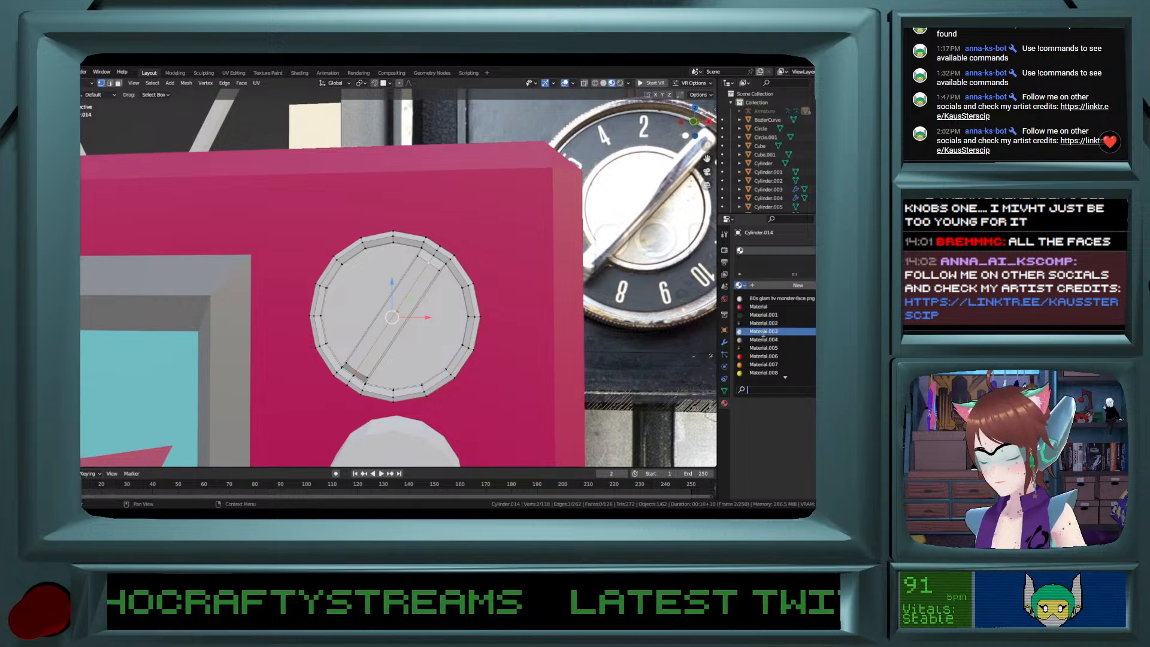
click(762, 340)
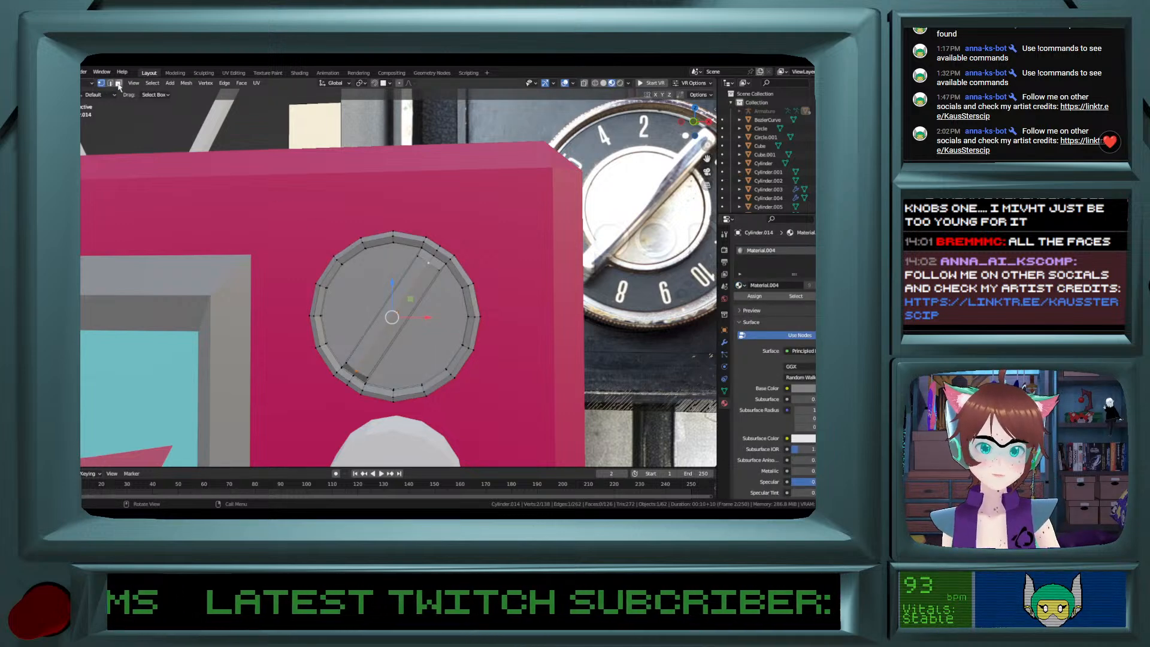
Assign the existing Material.002 in a second slot to the two flat faces on either side of the grip bar.
click(340, 282)
shift+click(449, 342)
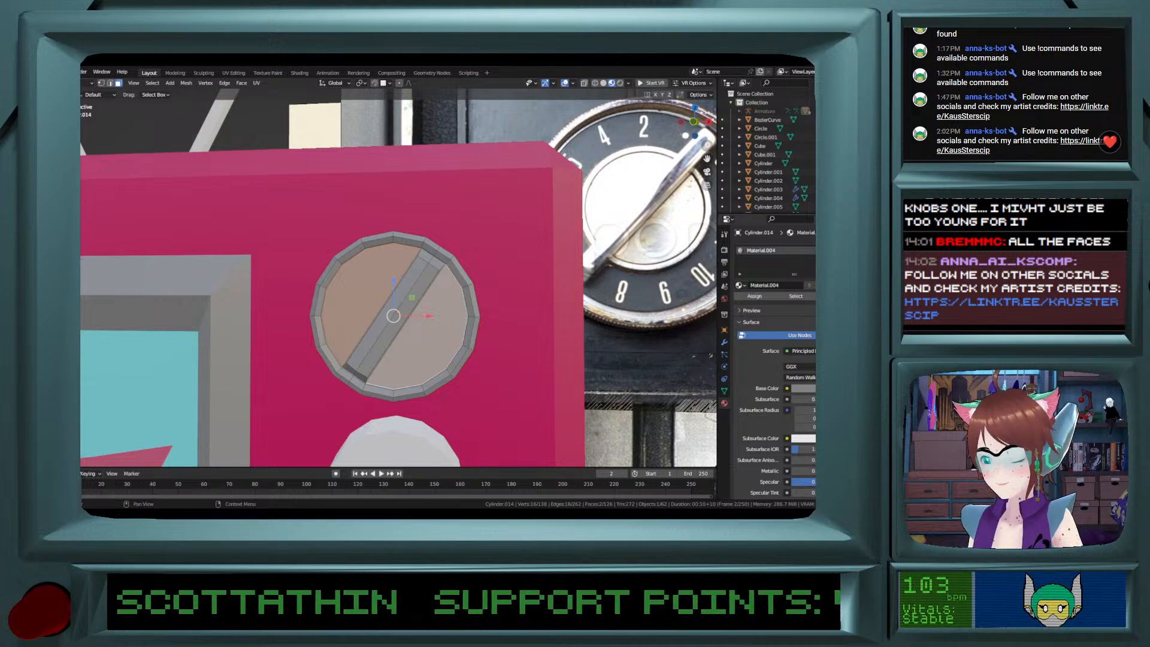
click(740, 285)
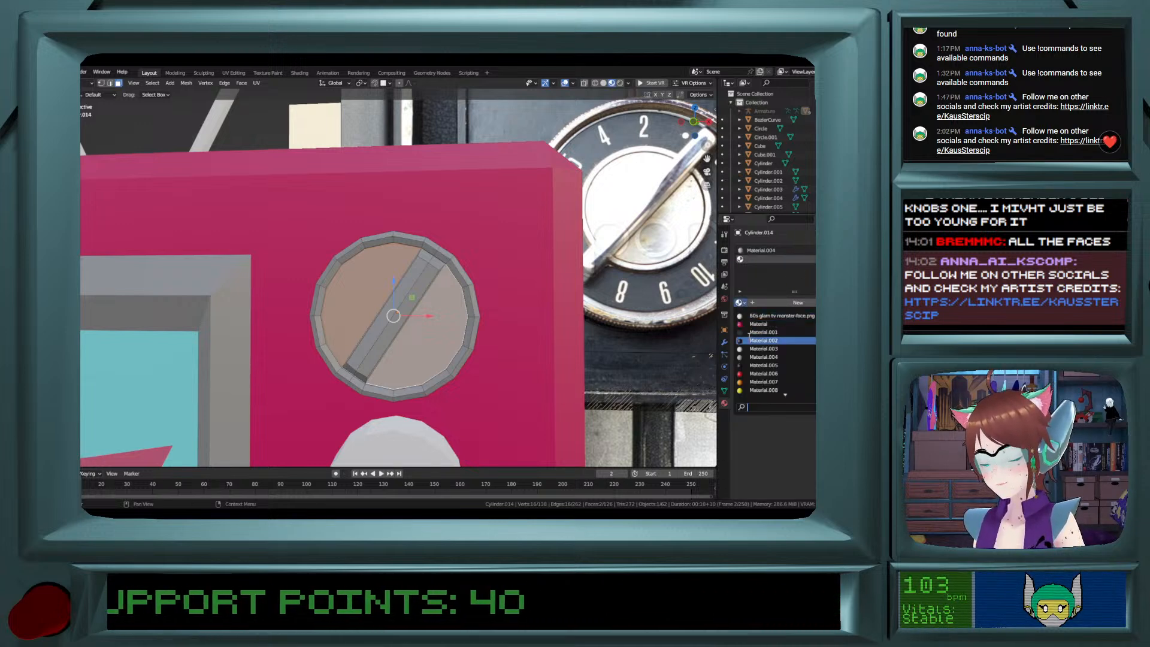
click(750, 339)
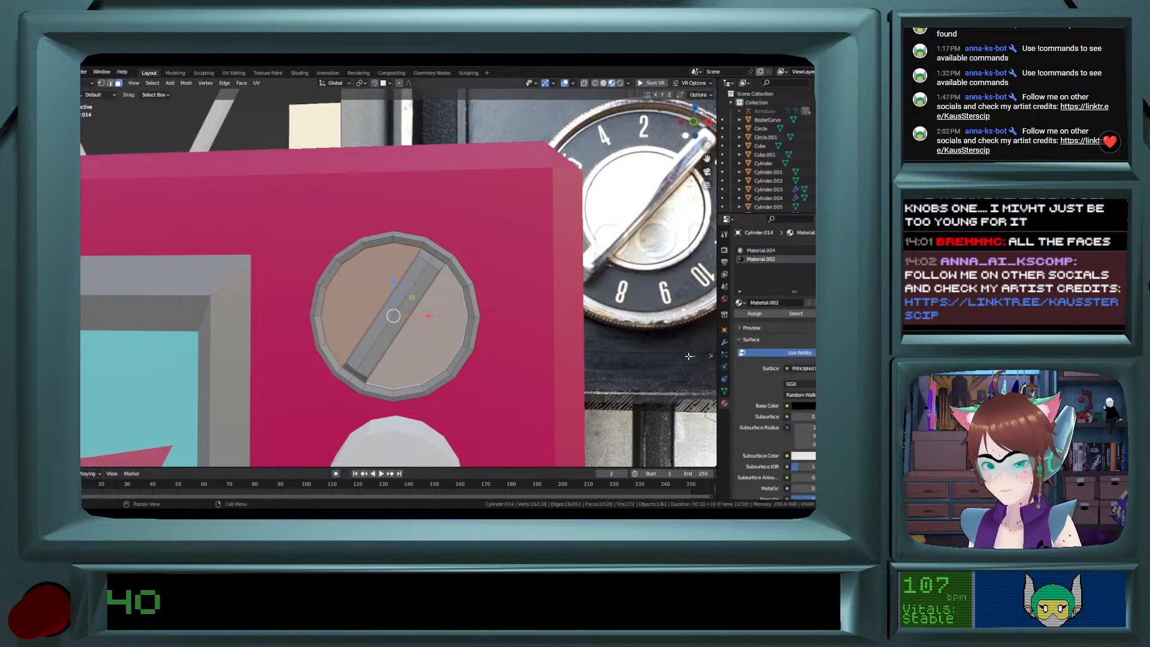
click(755, 313)
key(Tab)
Check the coloured upper knob from several angles and save the file.
middle_drag(344, 292, 382, 387)
middle_drag(396, 319, 287, 268)
middle_drag(496, 265, 395, 292)
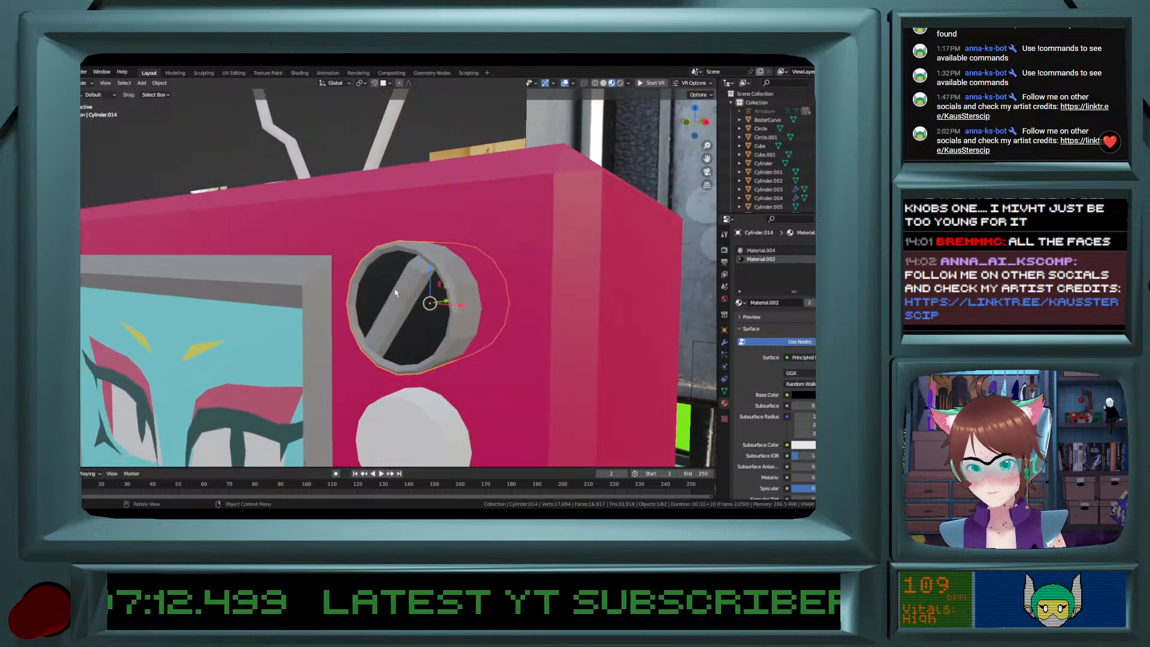
middle_drag(374, 333, 384, 301)
scroll(419, 330, down, 3)
key(ctrl+s)
Compare the finished upper knob on the TV head with the dial reference photos in front view.
click(697, 121)
shift+middle_drag(360, 465, 442, 335)
scroll(442, 335, down, 4)
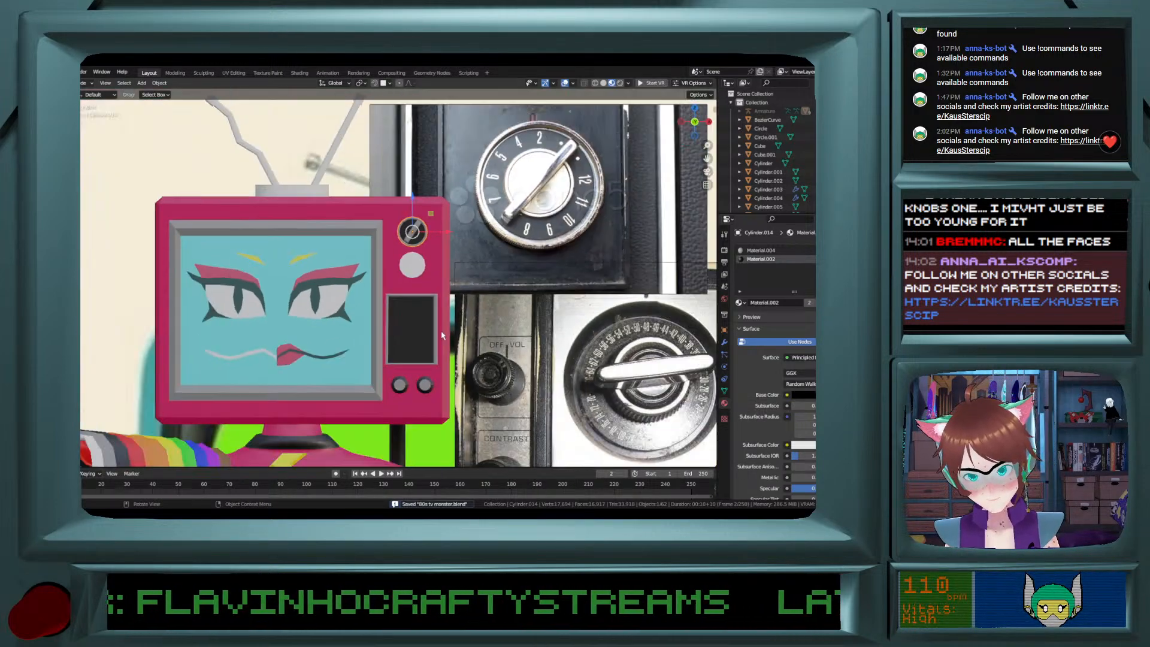
scroll(442, 335, up, 3)
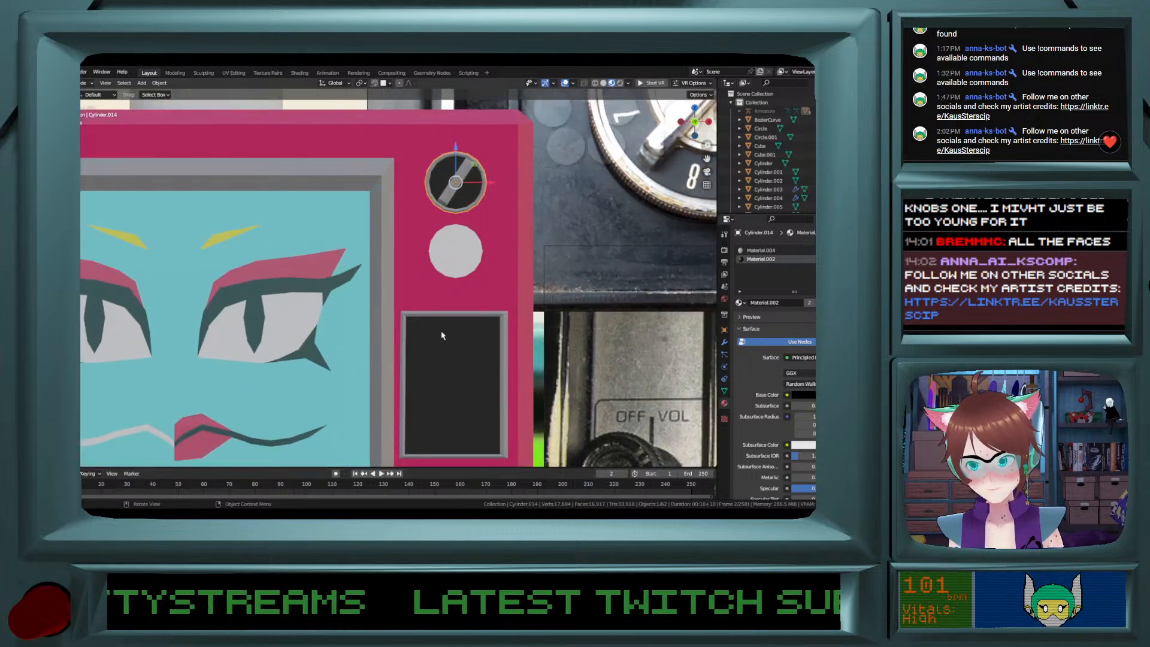
scroll(443, 335, down, 4)
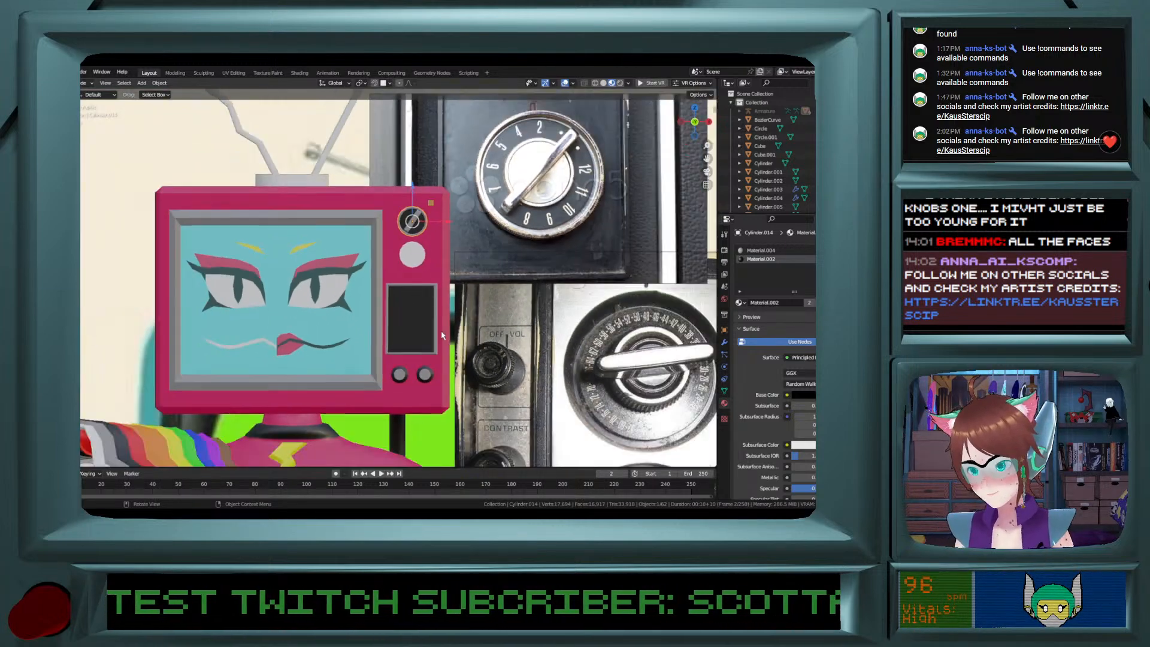
shift+scroll(442, 335, down, 5)
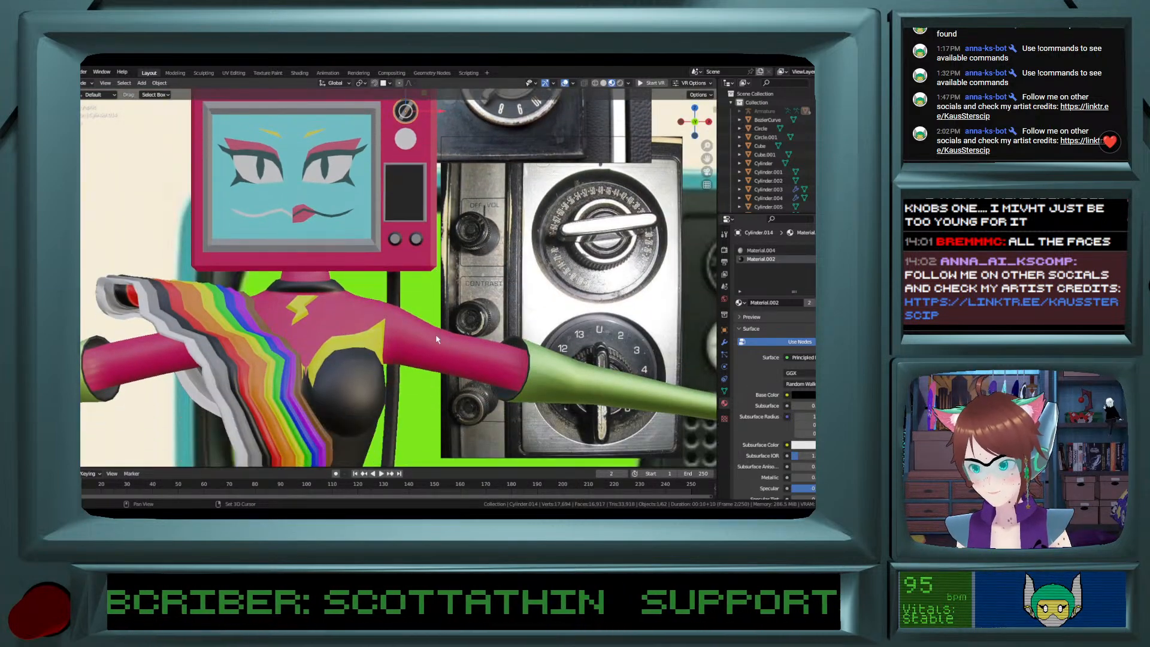
shift+scroll(436, 339, up, 6)
shift+middle_drag(436, 339, 354, 304)
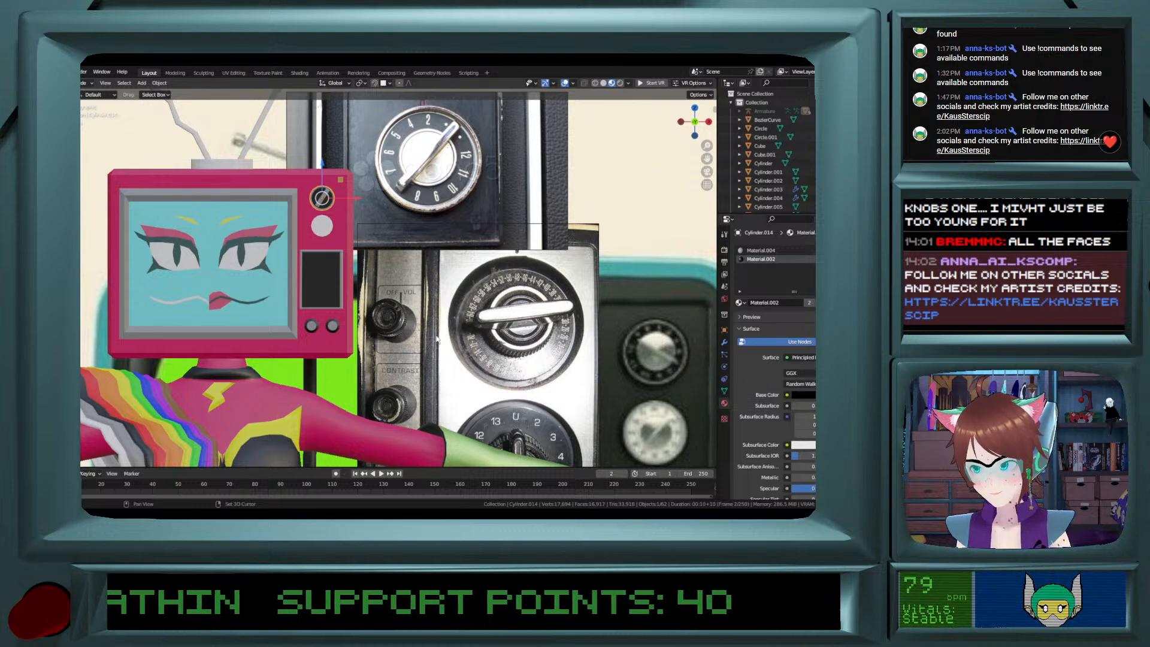
Delete the plain cylinder knob below the finished upper knob.
shift+scroll(354, 304, up, 5)
scroll(354, 304, up, 6)
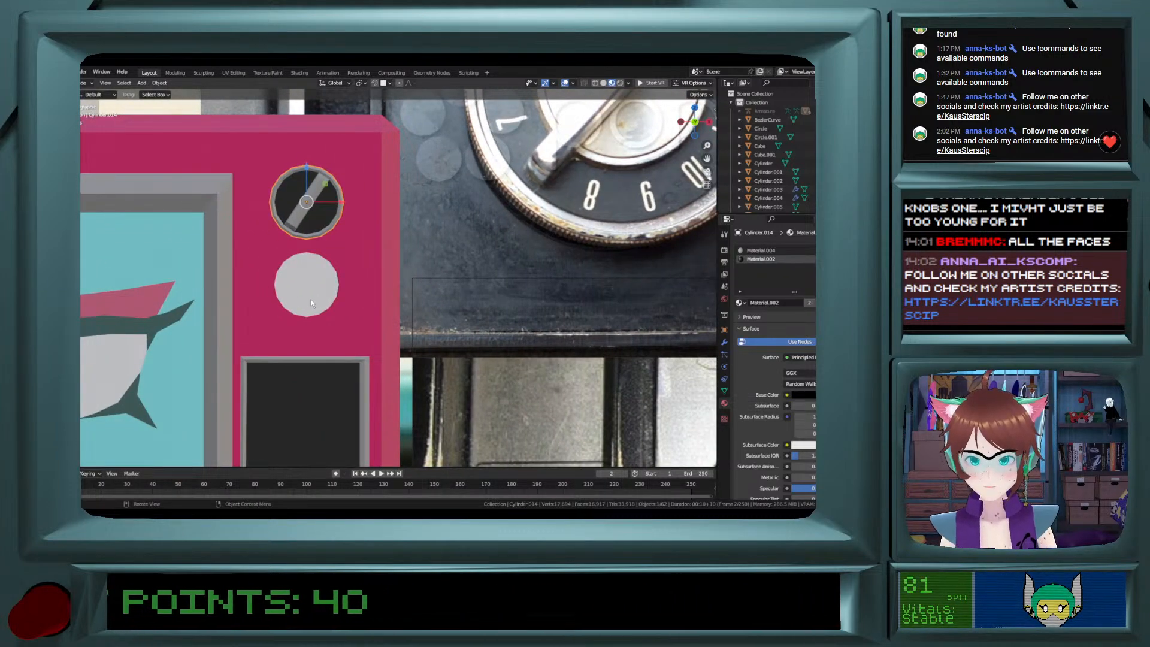
click(311, 302)
key(Delete)
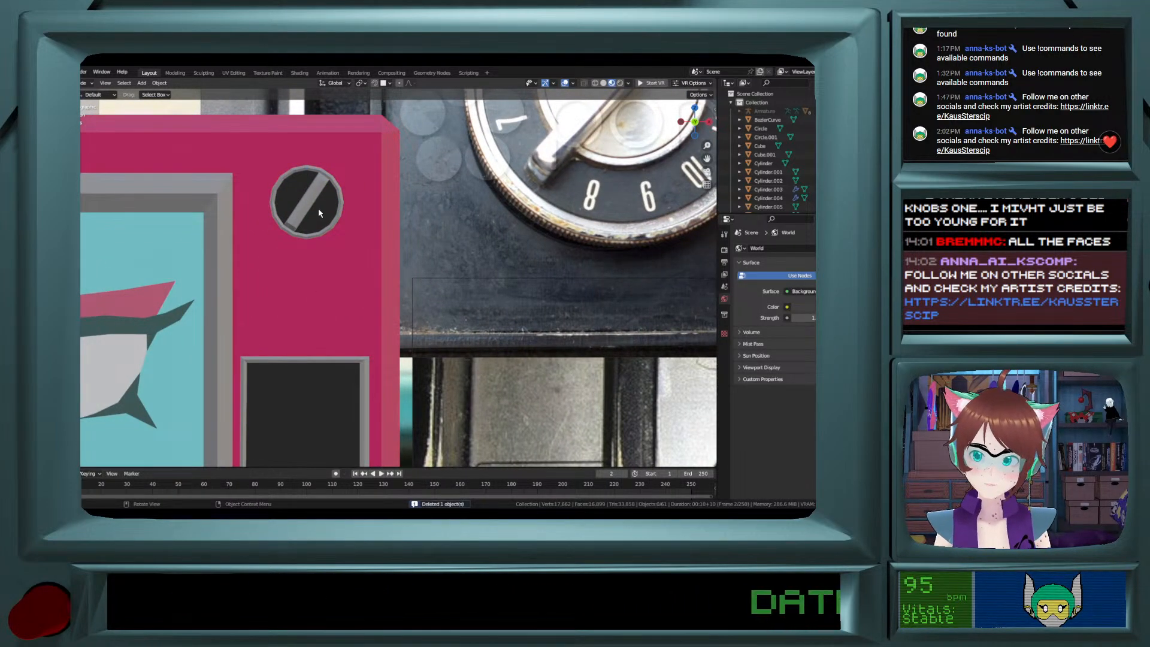
Paste a copy of the finished upper knob and move it down about 0.042 m into the space below the original.
key(ctrl+v)
drag(310, 178, 306, 265)
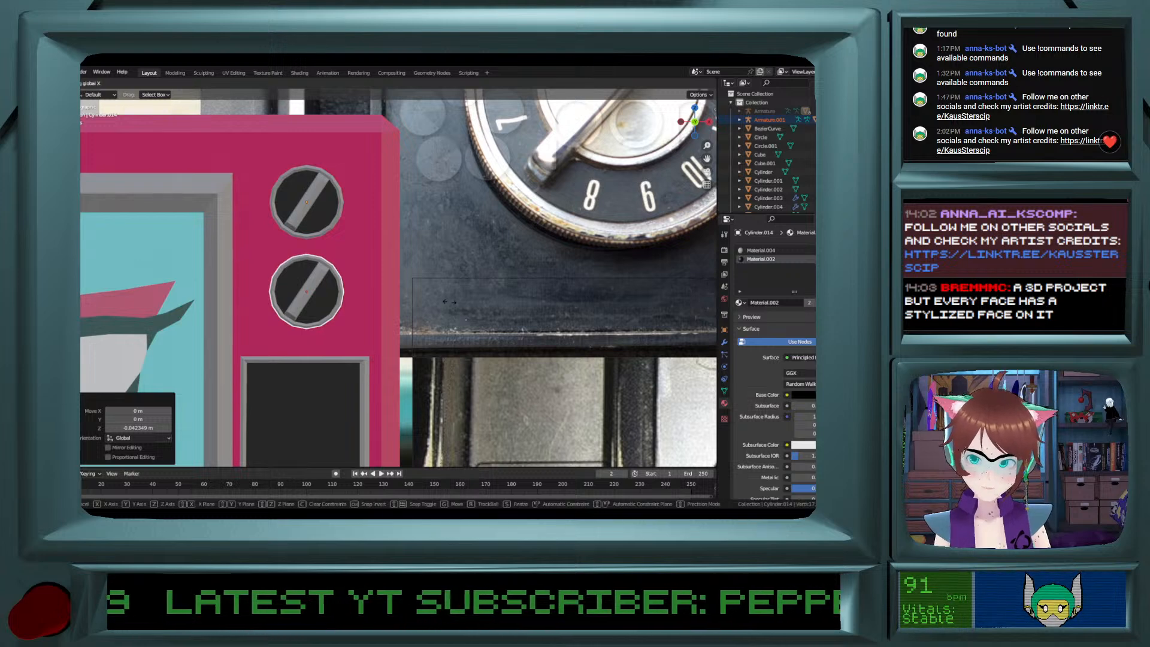
key(y)
key(Escape)
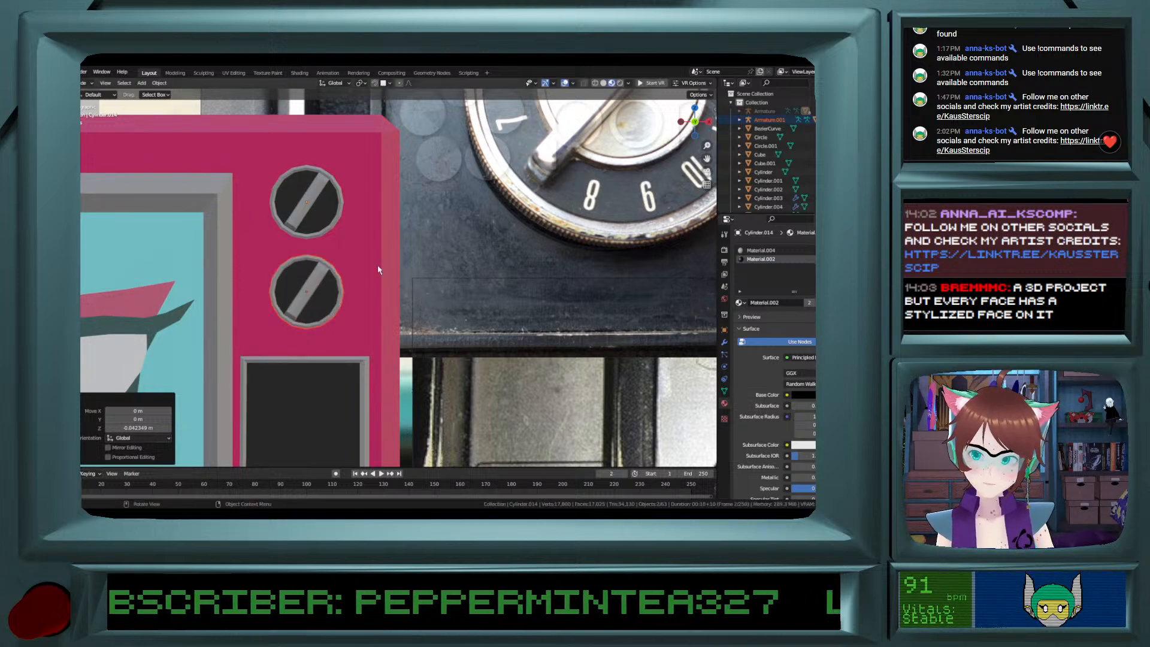
Try setting the copied knob's origin to its centre of mass (surface) and undo the origin change.
click(160, 82)
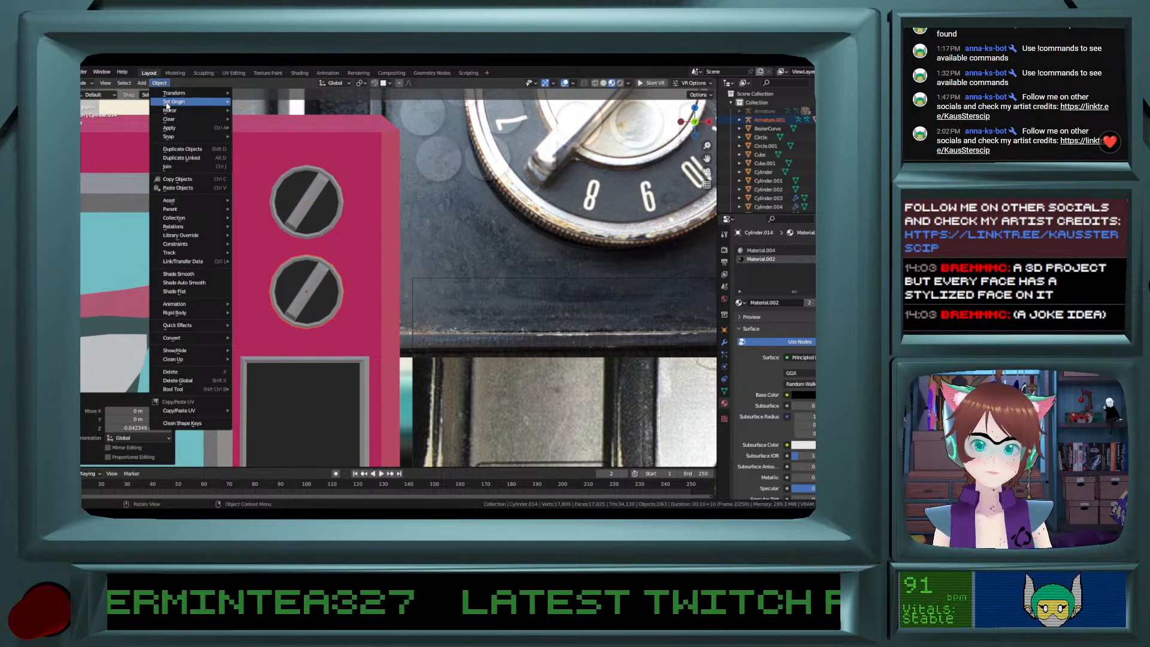
mouse_move(204, 101)
click(289, 131)
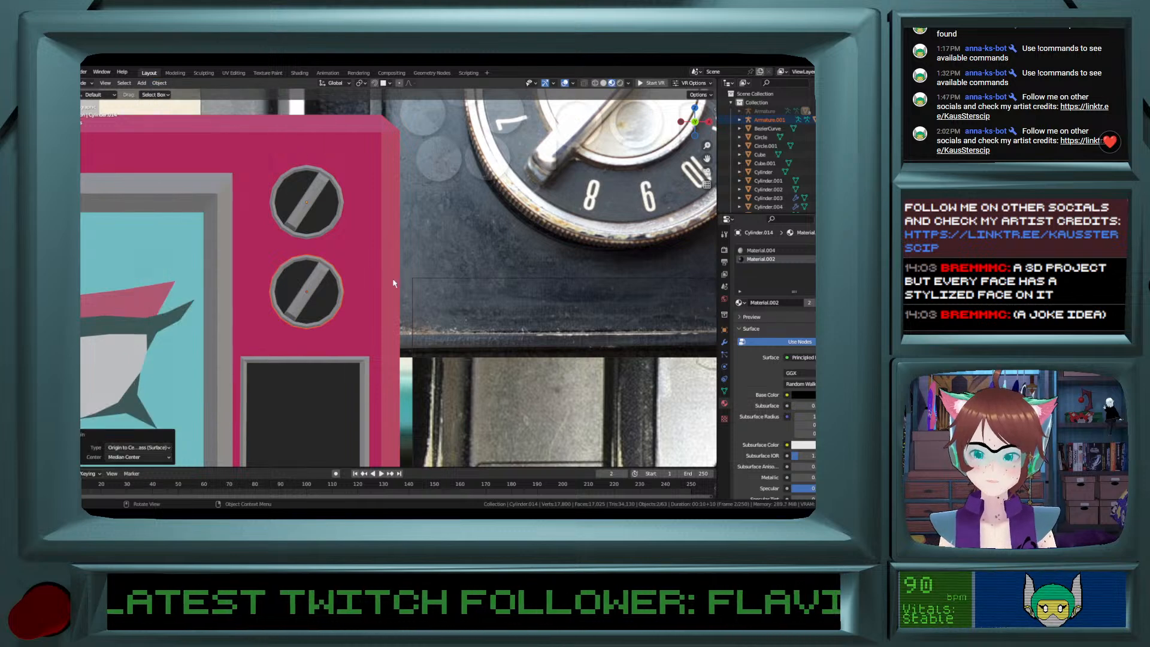
right_click(377, 288)
key(Escape)
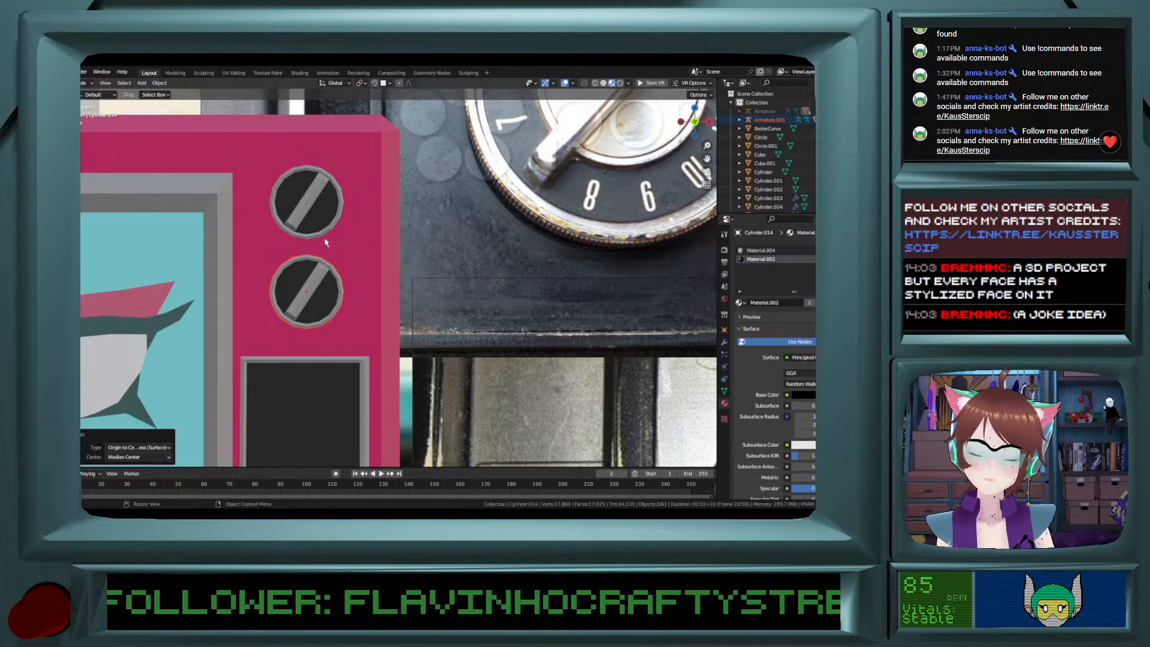
key(ctrl+z)
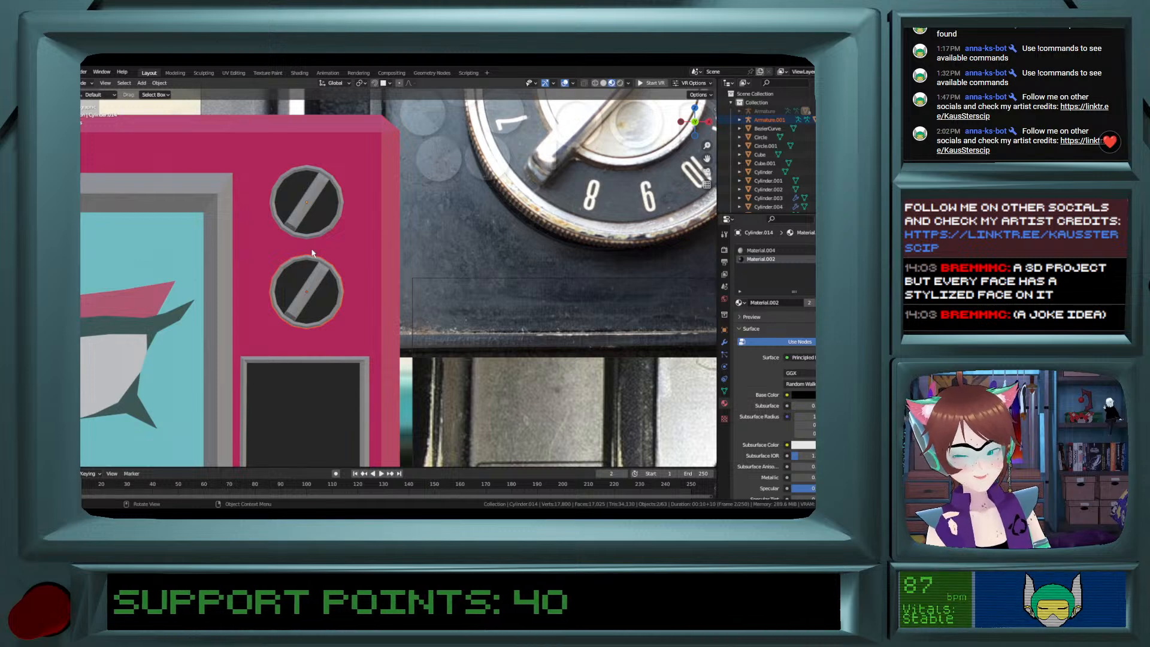
Try clearing the copied knob's parent with Clear Parent and undo it.
ctrl+scroll(313, 253, down, 5)
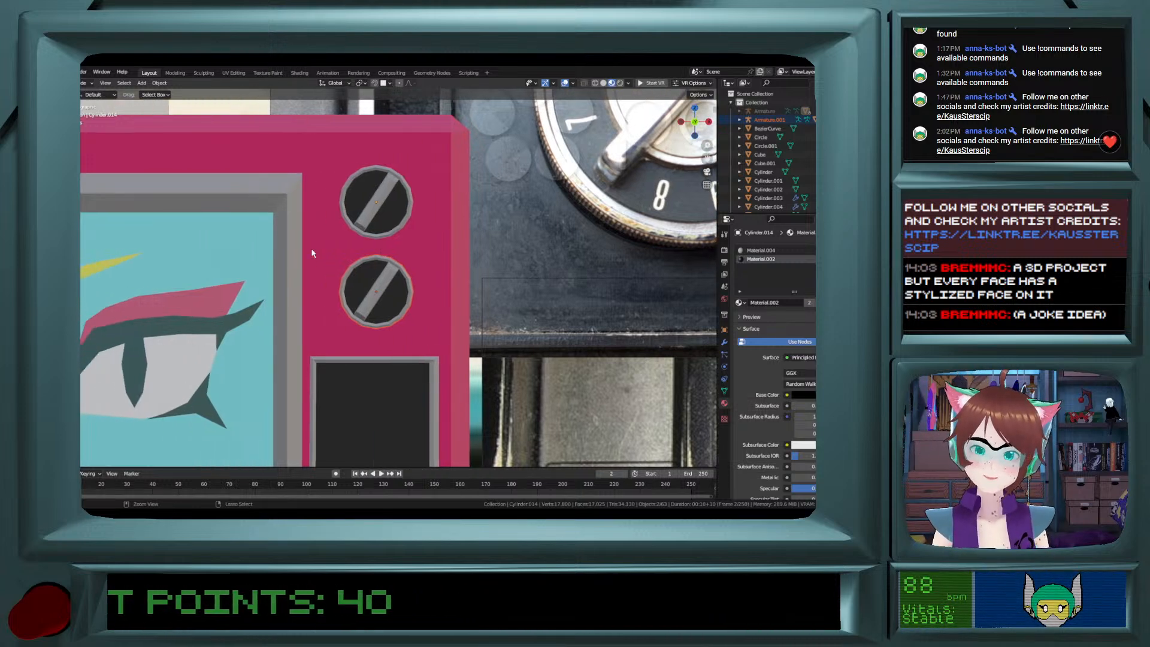
click(161, 84)
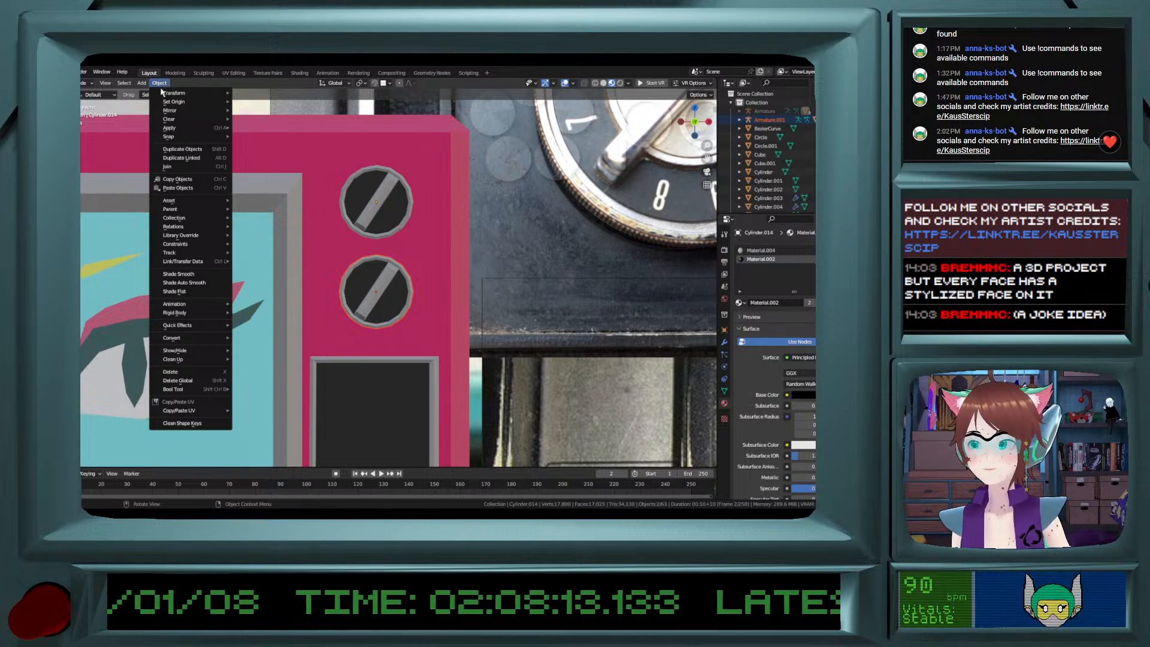
click(164, 84)
click(157, 83)
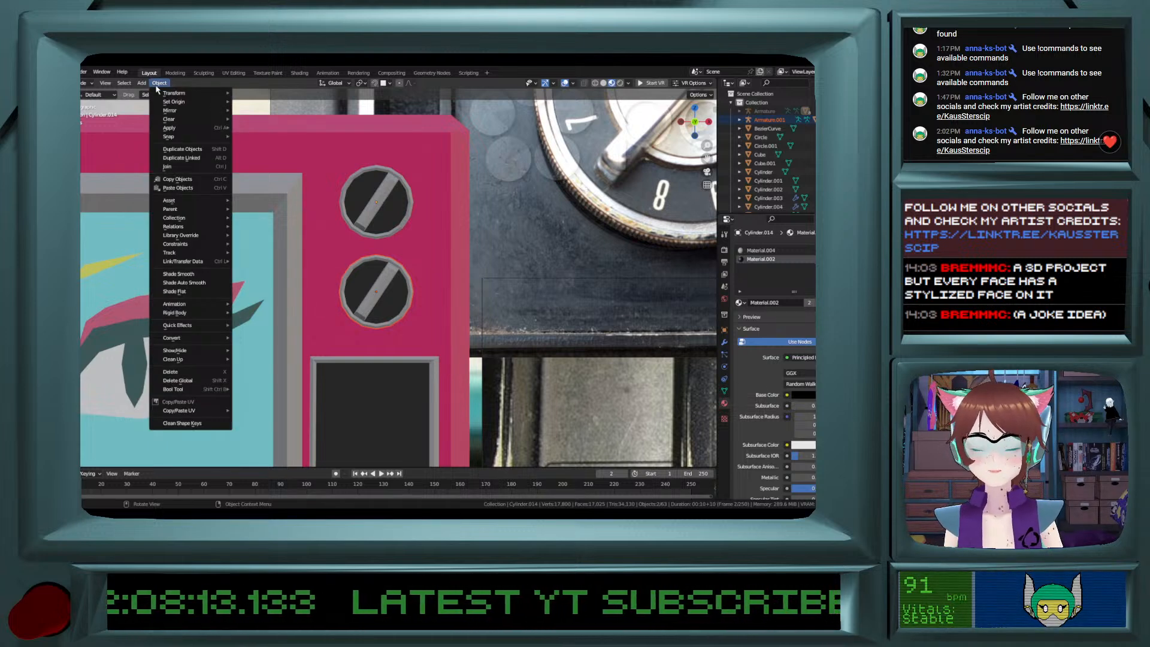
mouse_move(156, 95)
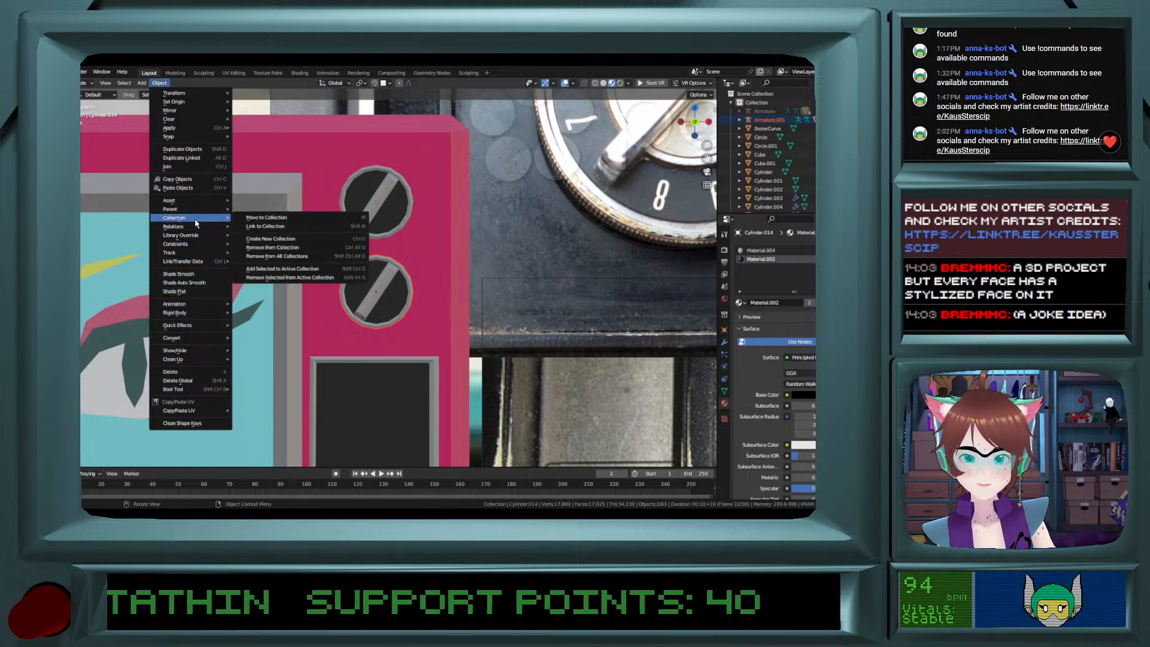
mouse_move(197, 211)
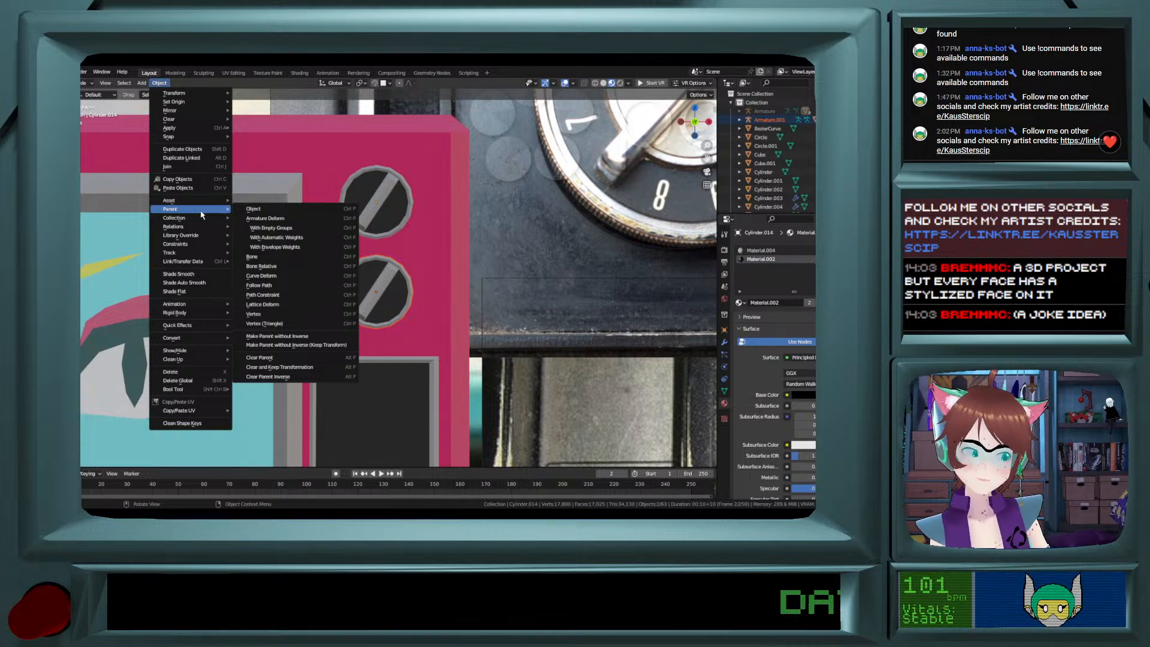
mouse_move(202, 219)
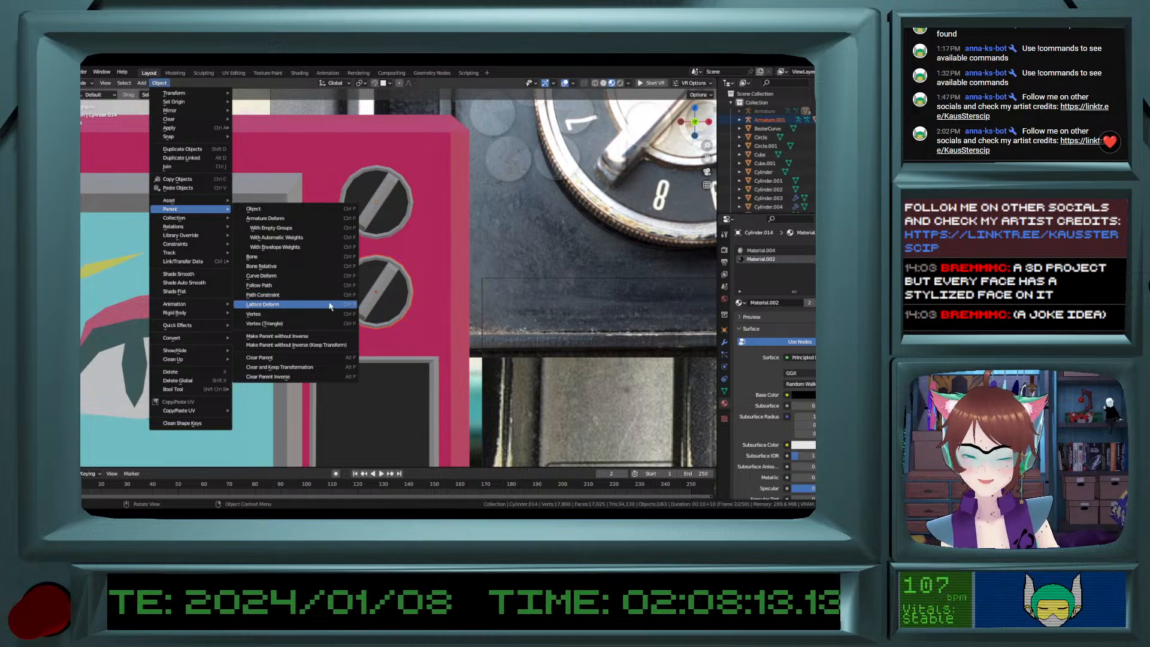
click(295, 358)
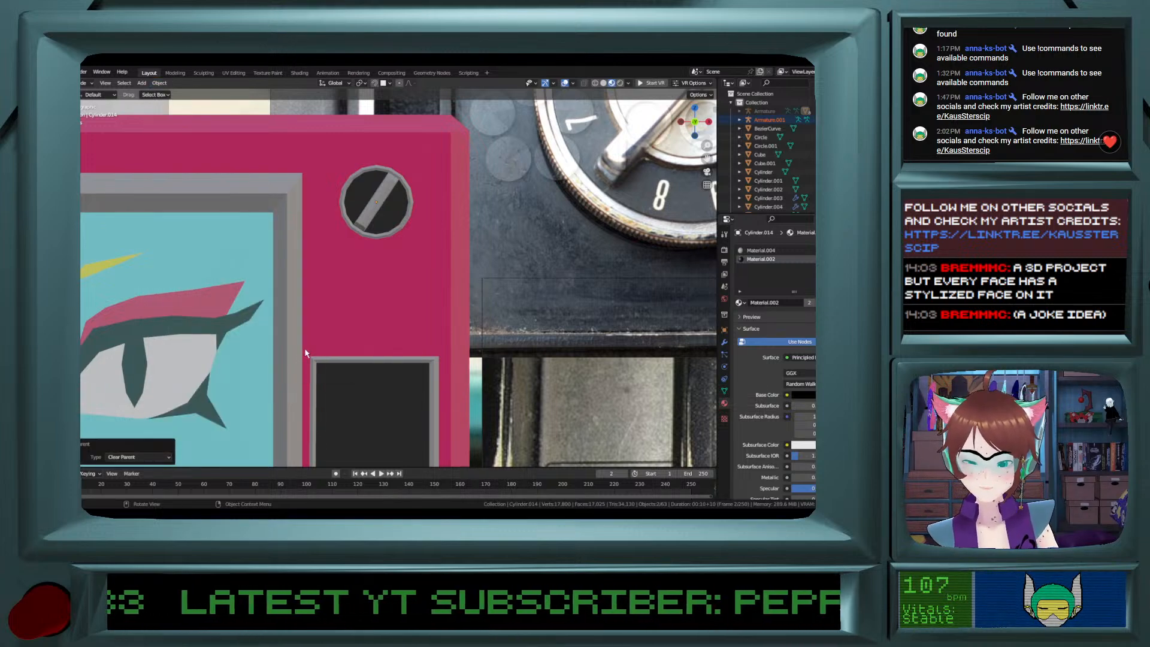
scroll(305, 353, down, 15)
scroll(305, 354, up, 4)
drag(391, 114, 395, 142)
key(ctrl+z)
Select only the copied knob on the TV head and move it about 0.0467 m straight down, below the original knob.
scroll(394, 279, up, 6)
shift+scroll(384, 284, down, 20)
scroll(384, 281, up, 2)
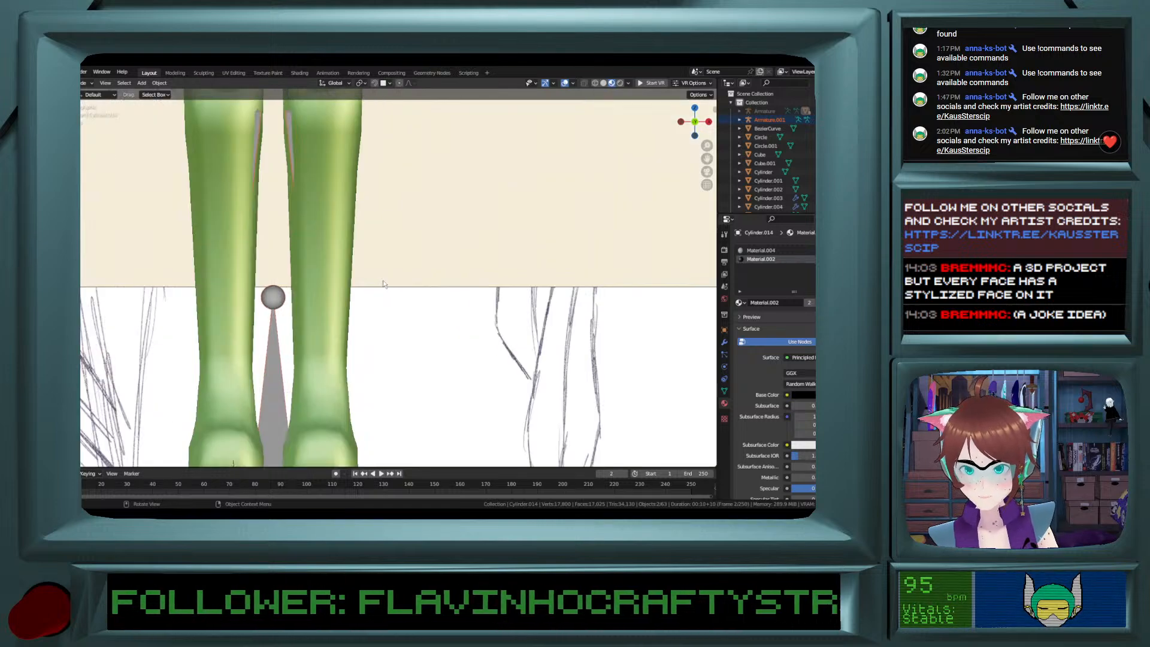
scroll(384, 280, down, 10)
shift+scroll(384, 283, up, 5)
middle_drag(384, 282, 362, 287)
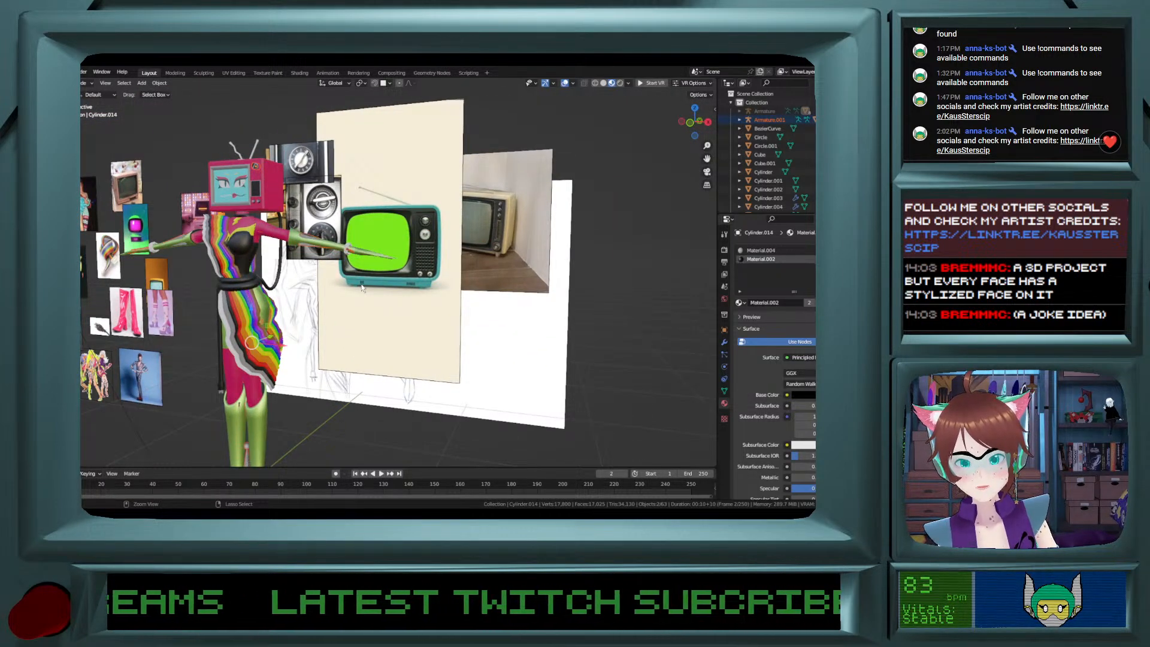
scroll(362, 288, up, 4)
shift+scroll(362, 288, up, 6)
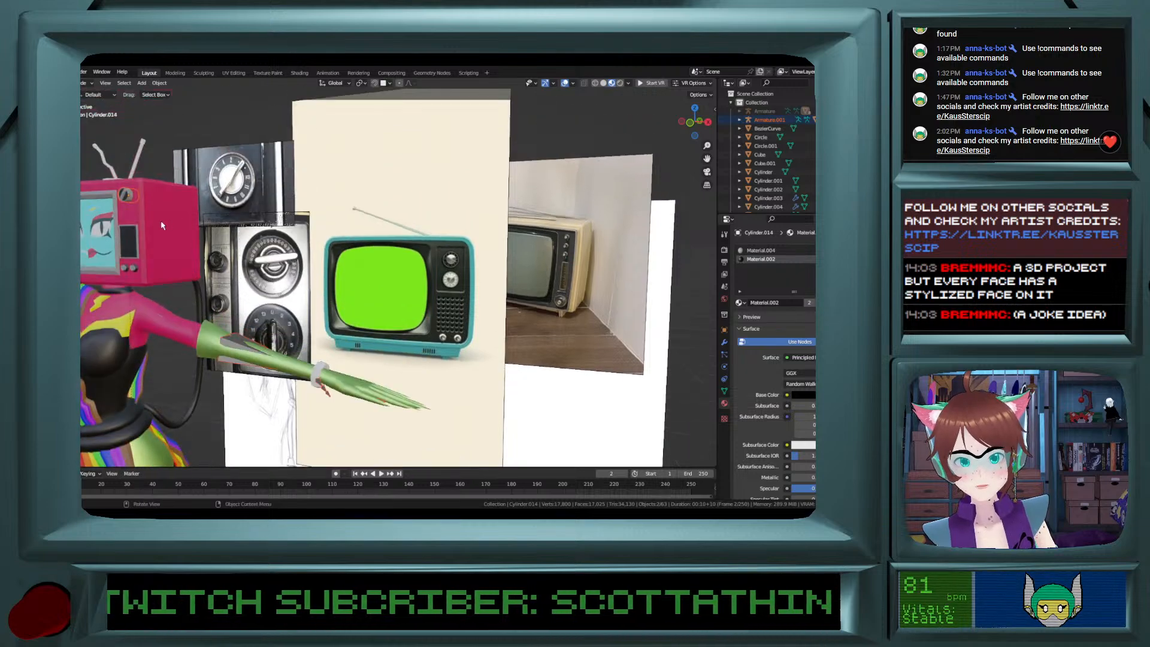
click(129, 196)
mouse_move(127, 160)
mouse_down()
mouse_move(131, 188)
mouse_move(132, 178)
mouse_up()
click(690, 122)
scroll(262, 265, up, 3)
ctrl+scroll(261, 265, down, 15)
shift+scroll(262, 266, up, 6)
scroll(262, 266, up, 5)
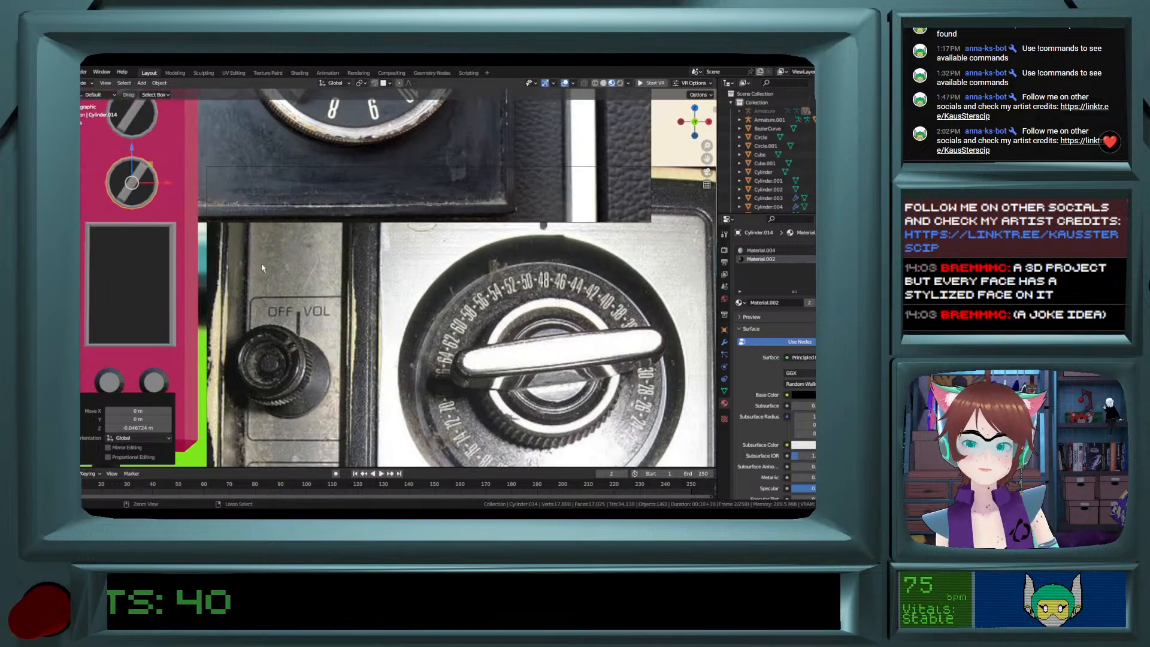
Raise the copied knob about 0.0058 m along Z to bring it closer to the upper knob.
ctrl+scroll(262, 265, down, 7)
shift+scroll(262, 265, up, 10)
ctrl+scroll(262, 265, down, 2)
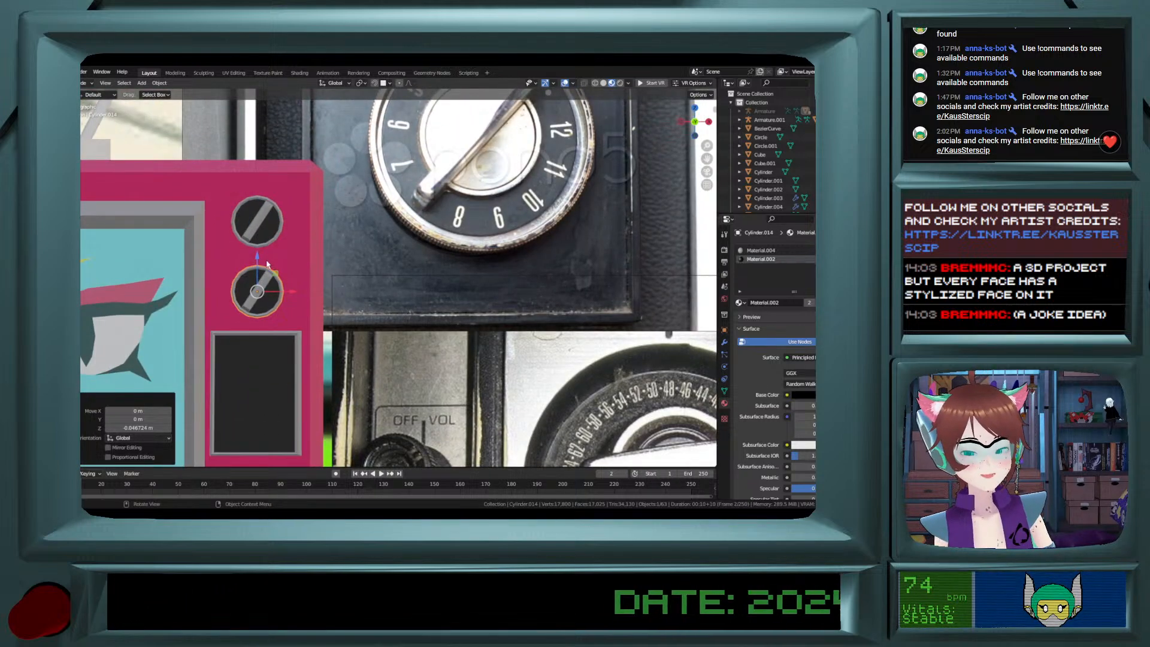
drag(258, 263, 257, 254)
ctrl+scroll(256, 255, down, 4)
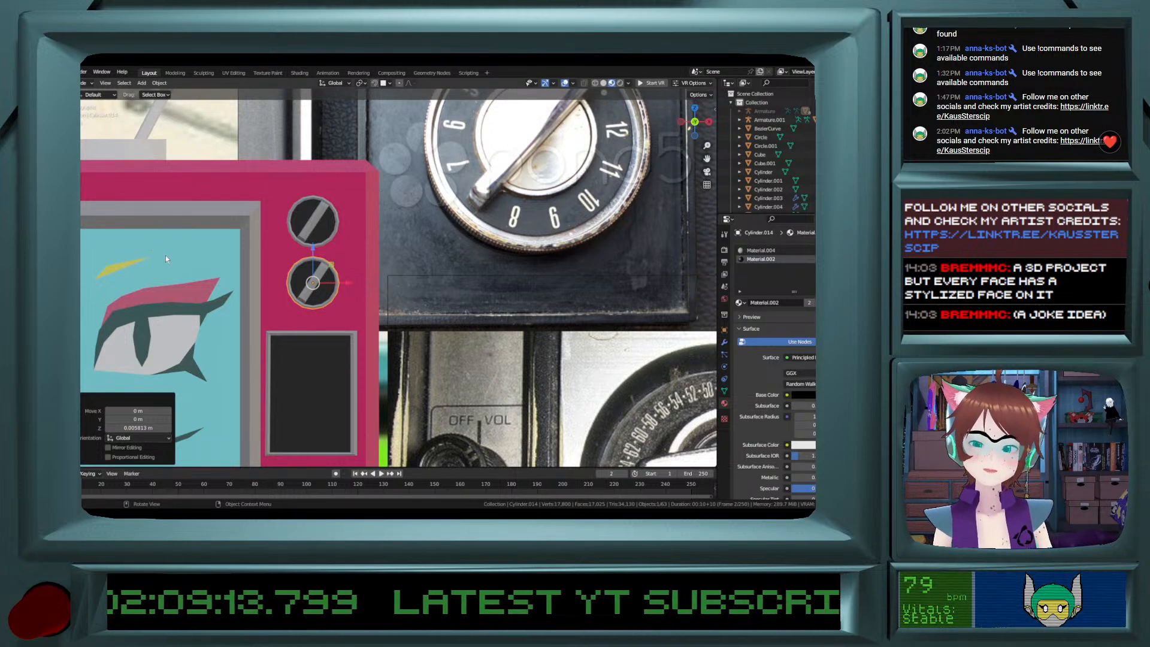
Rotate the lower knob -84° about the global Y axis so its grip bar slants opposite to the upper knob's.
scroll(270, 321, up, 1)
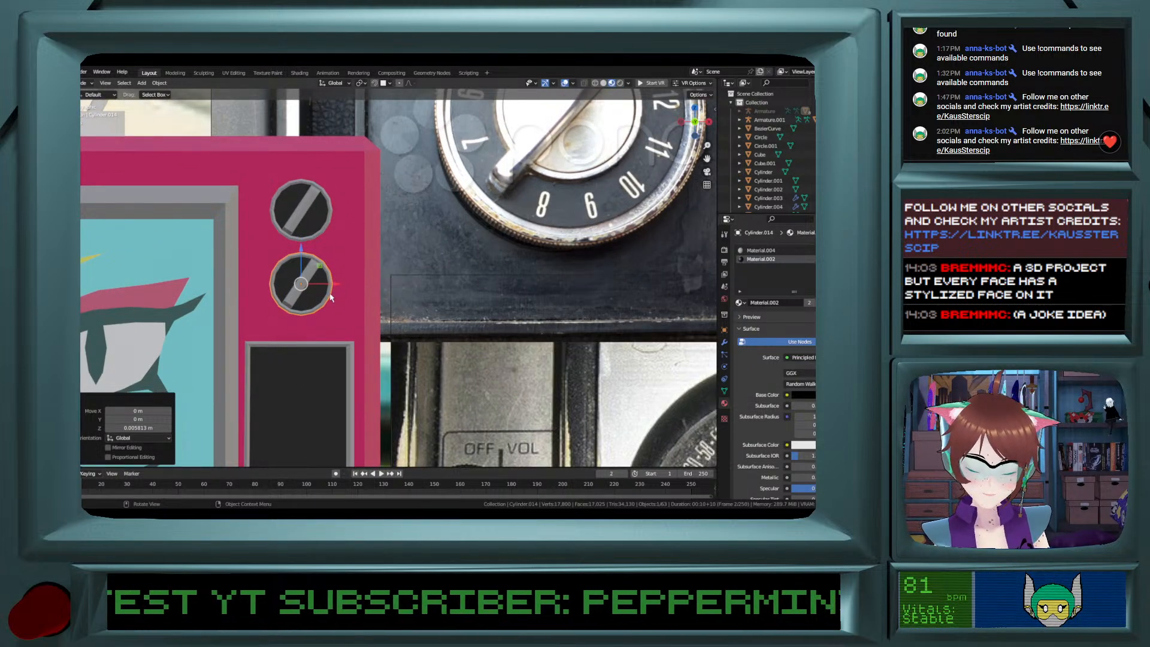
key(g)
key(y)
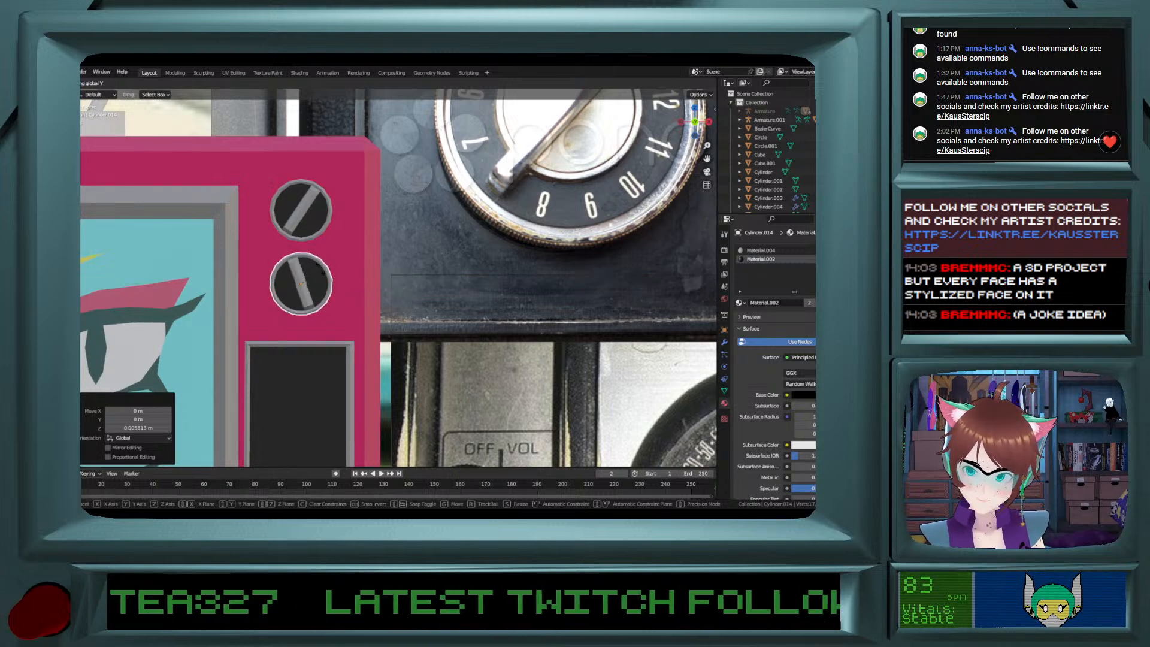
click(313, 264)
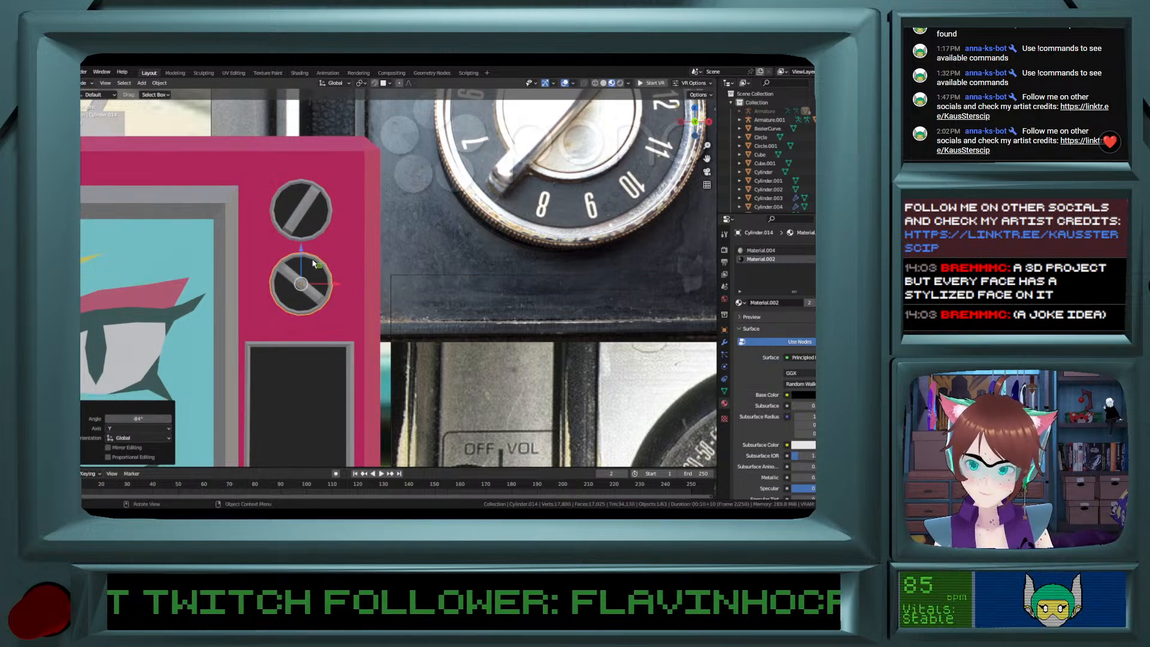
key(Tab)
scroll(313, 275, down, 1)
key(Tab)
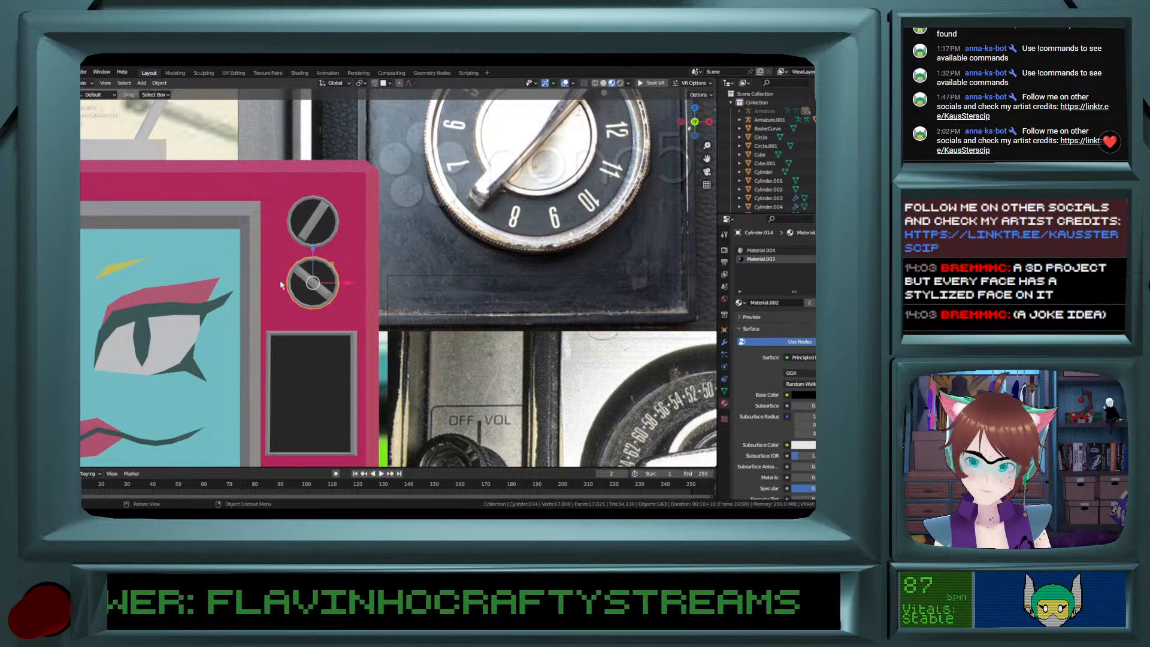
Deselect the lower knob, check both knobs against the whole TV head, and save the file.
click(281, 285)
ctrl+scroll(281, 285, down, 6)
scroll(280, 285, down, 3)
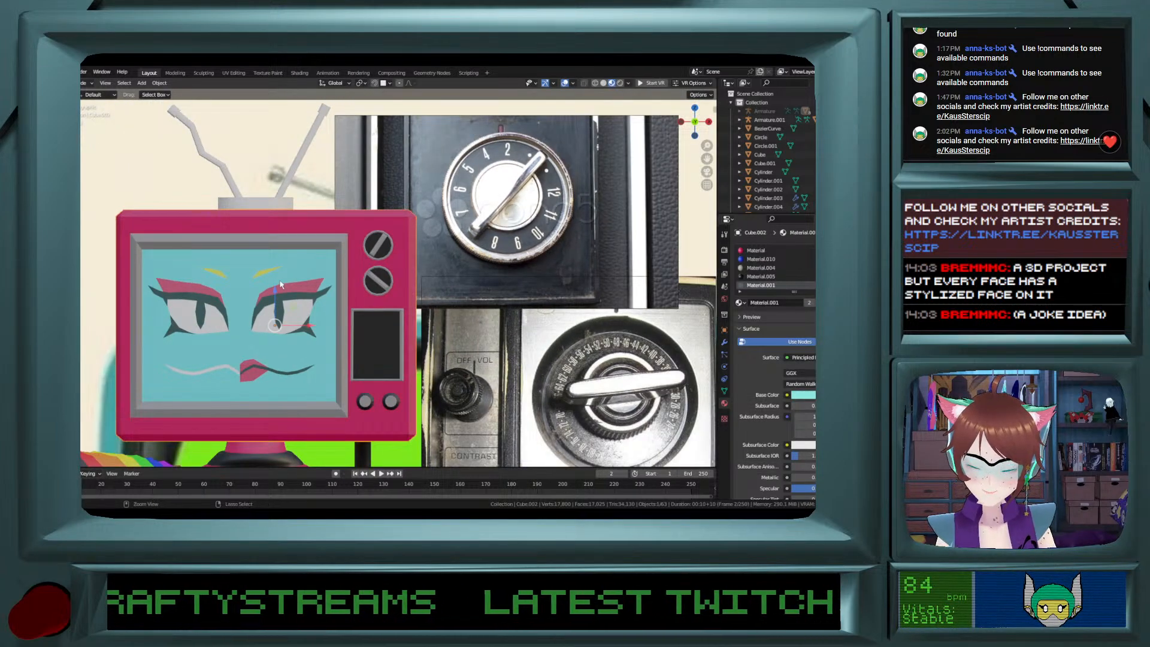
key(ctrl+s)
Rotate the upper knob -12.8° in the front view and check it on the whole TV head.
click(388, 253)
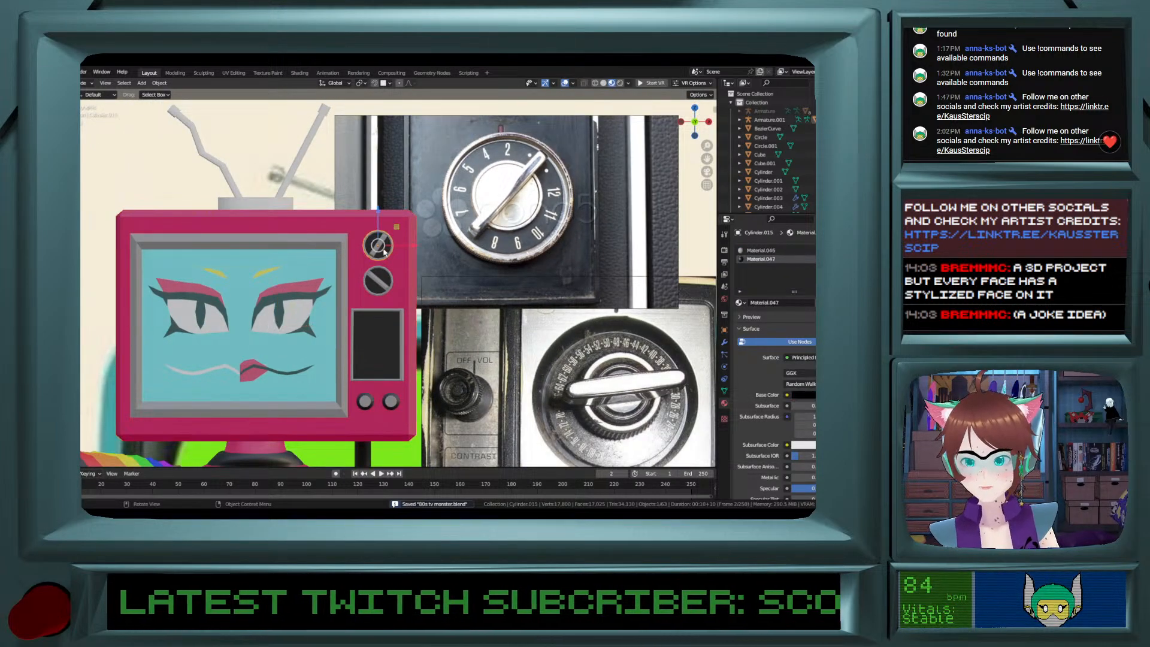
scroll(388, 254, up, 2)
key(r)
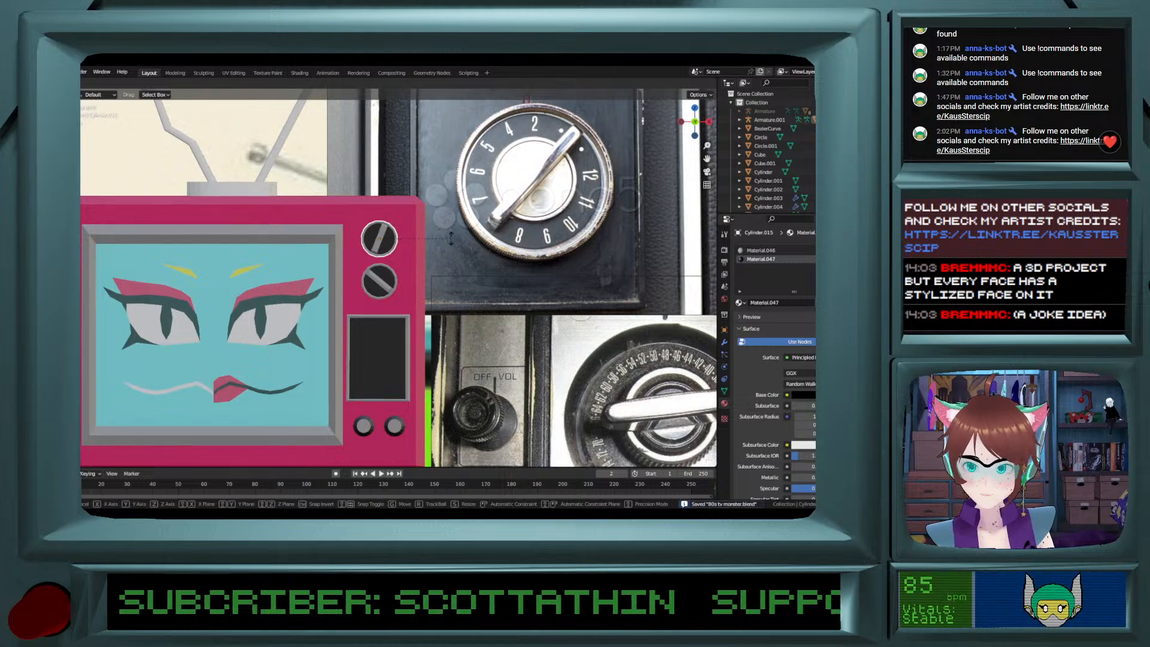
click(450, 239)
shift+middle_drag(297, 342, 366, 298)
scroll(365, 298, down, 3)
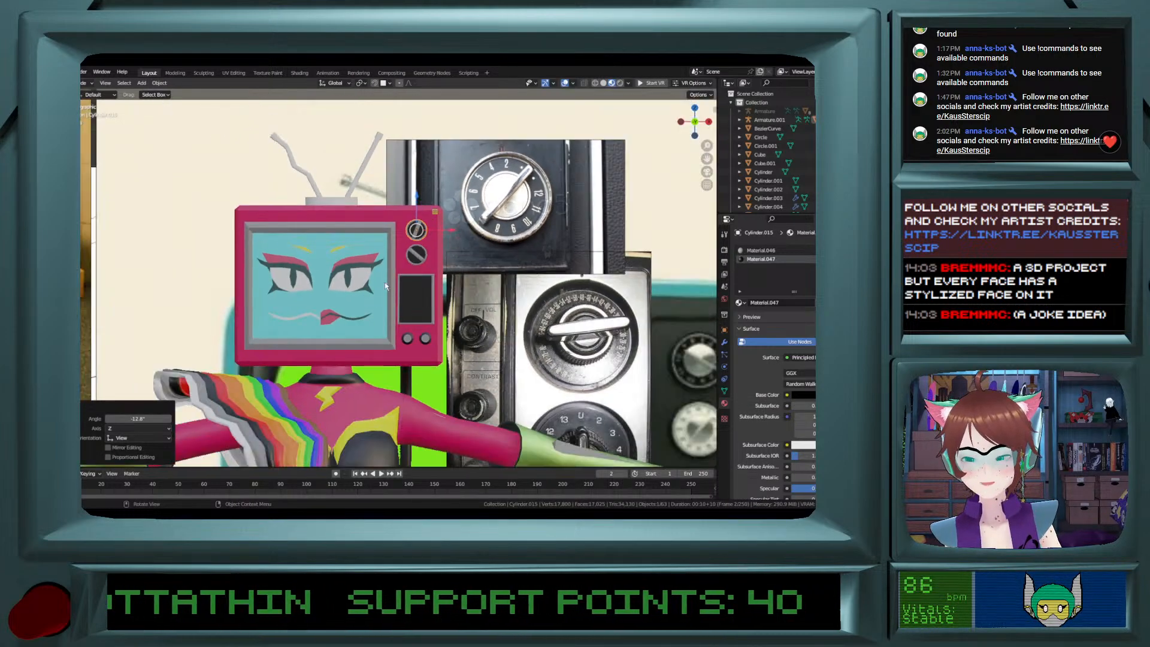
scroll(307, 283, down, 3)
scroll(308, 285, up, 1)
scroll(308, 285, up, 3)
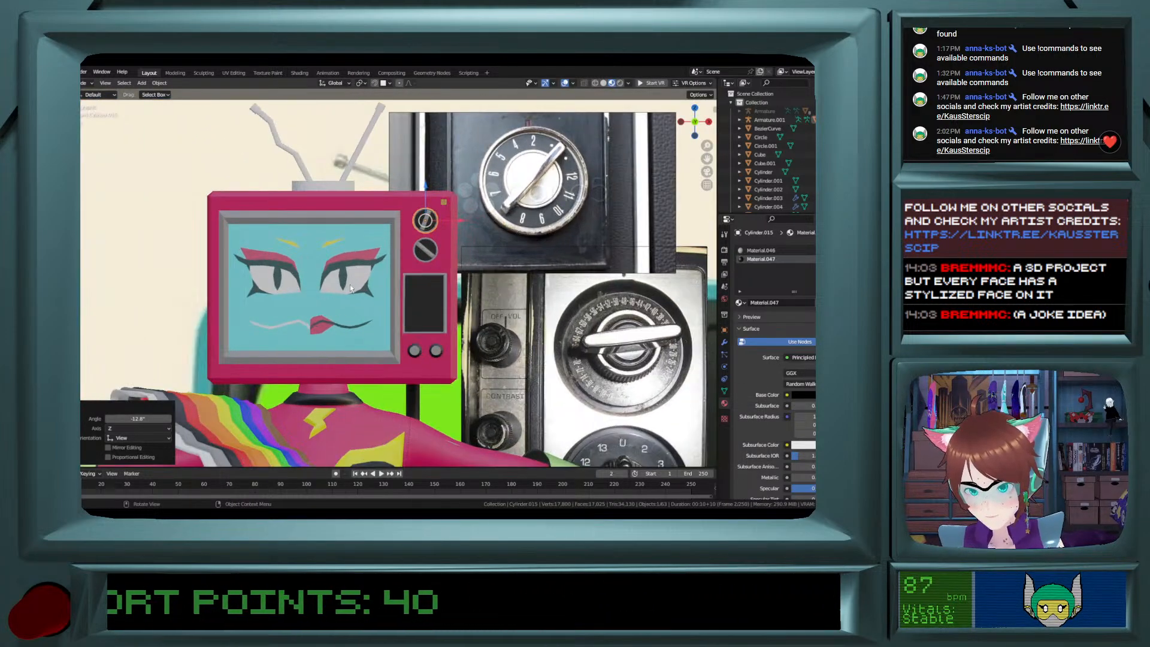
click(435, 253)
click(427, 220)
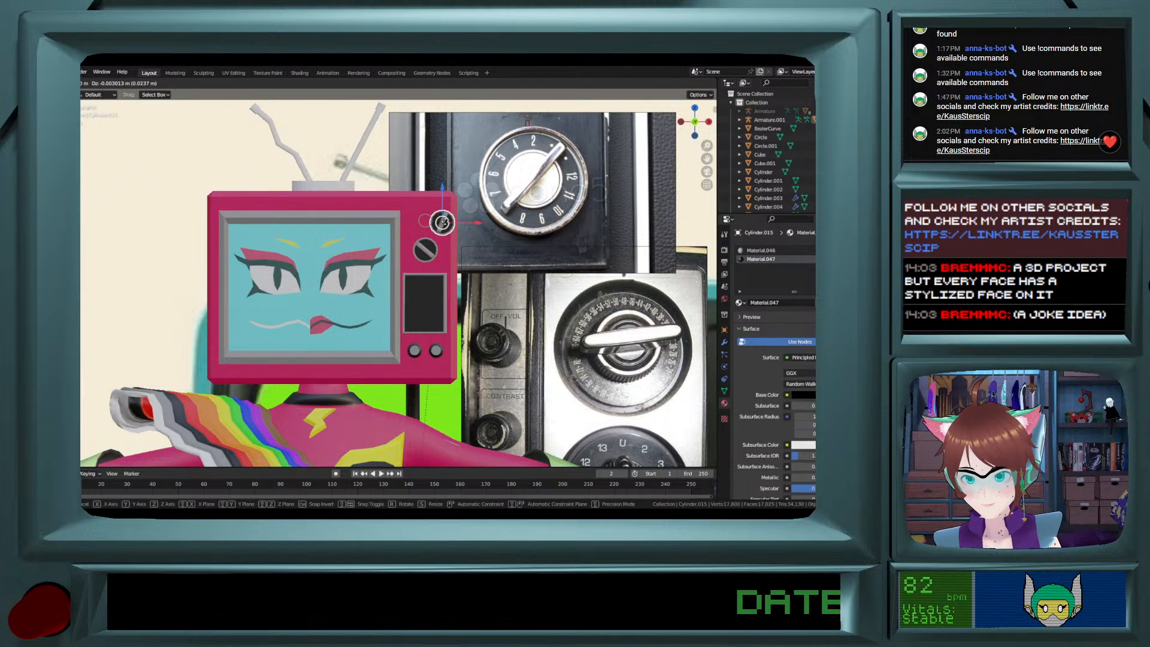
click(351, 157)
click(218, 168)
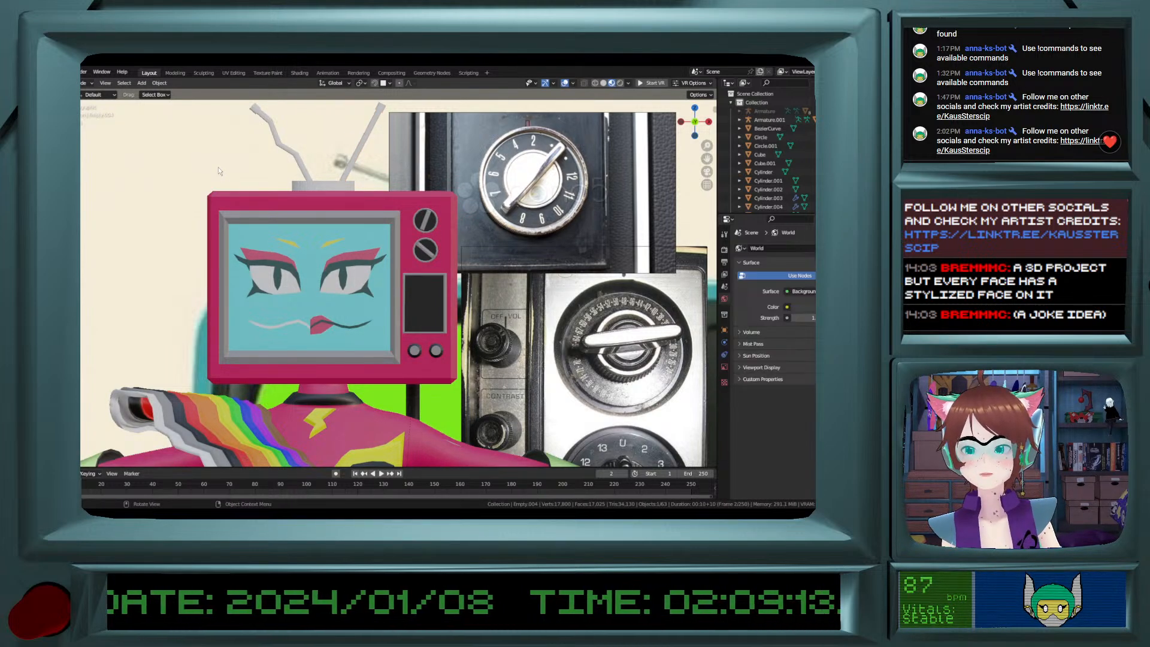
Save the file with both finished knobs, checking the TV head and upper body in front view.
shift+scroll(219, 168, down, 3)
key(ctrl+s)
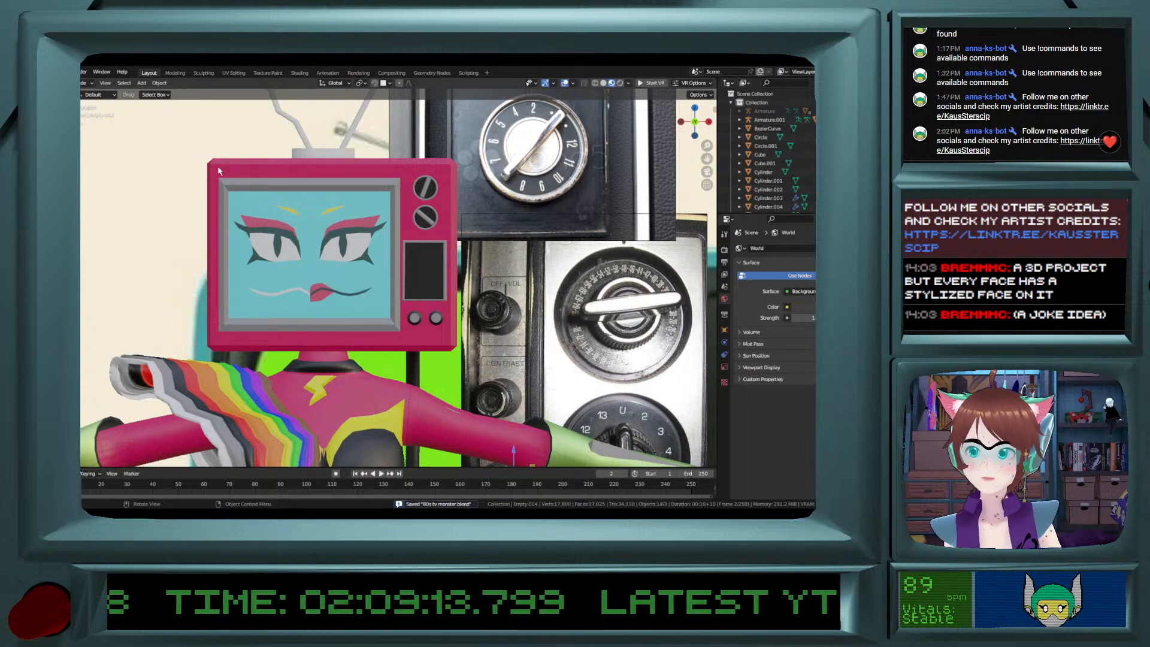
scroll(218, 168, down, 7)
scroll(215, 169, up, 3)
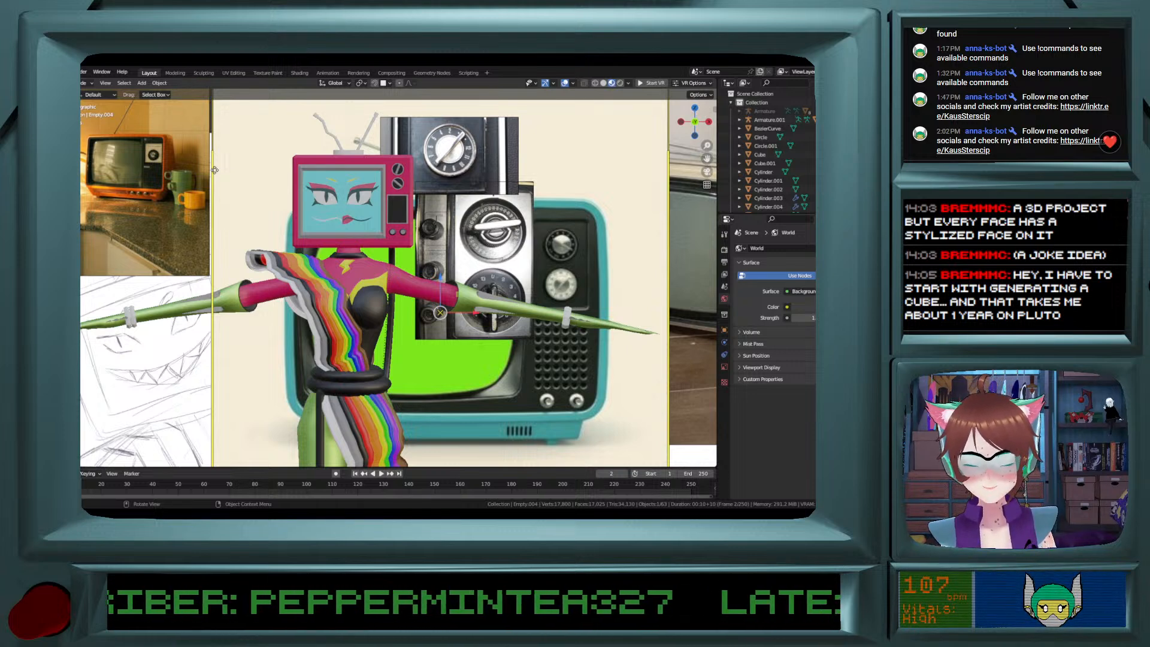
key(ctrl+s)
Review the full character from head to legs in front view and from an angle beside the reference images.
scroll(276, 208, up, 1)
scroll(276, 209, up, 1)
scroll(275, 209, down, 3)
shift+middle_drag(226, 375, 268, 211)
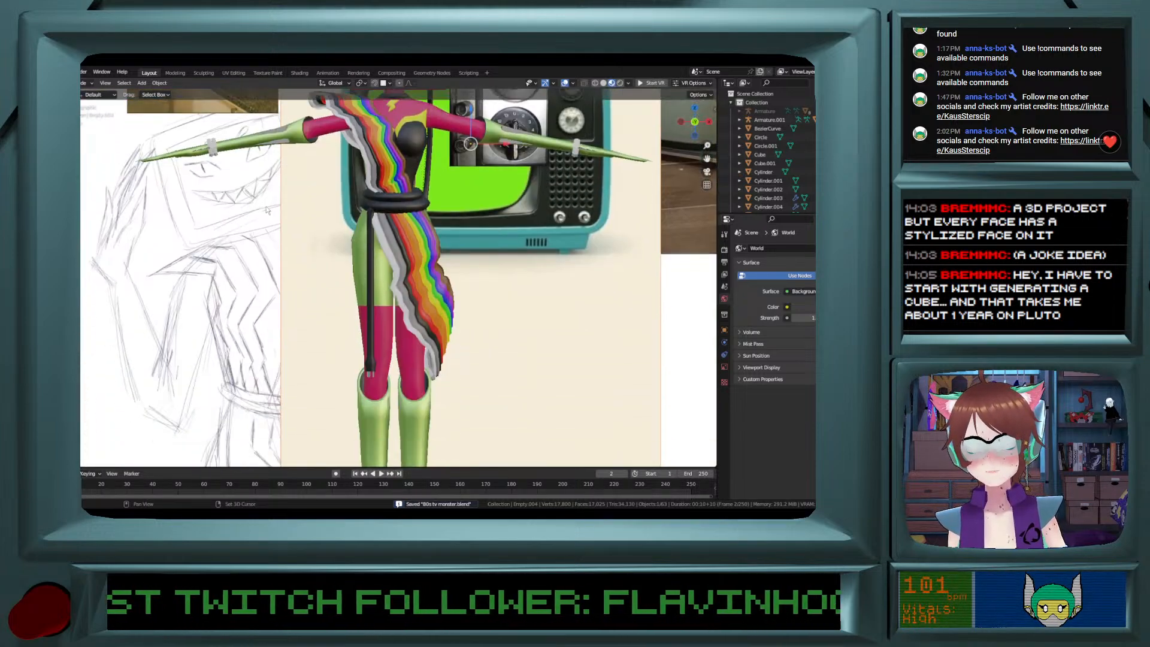
shift+scroll(267, 211, down, 16)
shift+scroll(264, 211, up, 20)
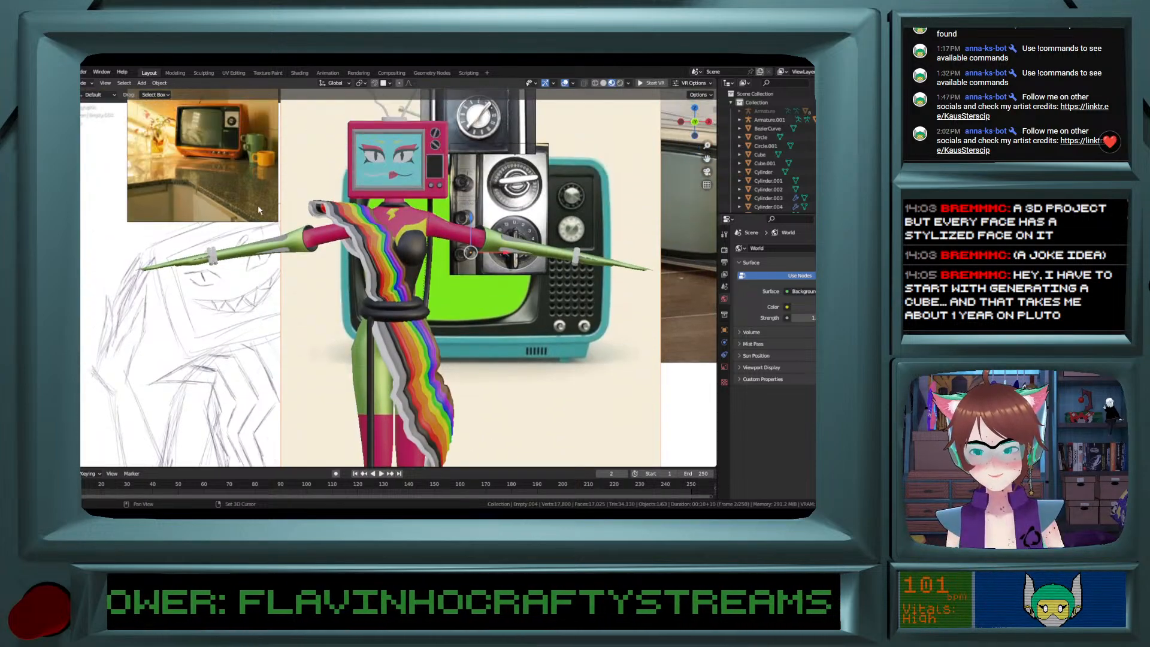
middle_drag(256, 221, 233, 261)
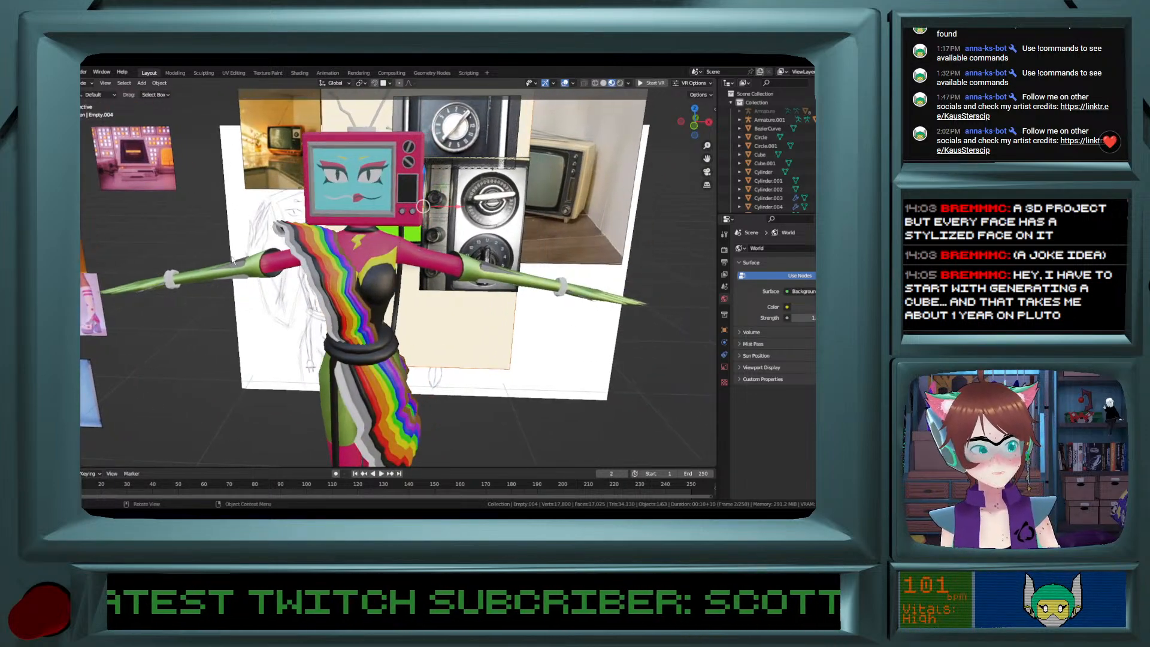
Open the character's armature for bone editing and bring its left hand into close top view.
click(695, 126)
scroll(267, 225, down, 3)
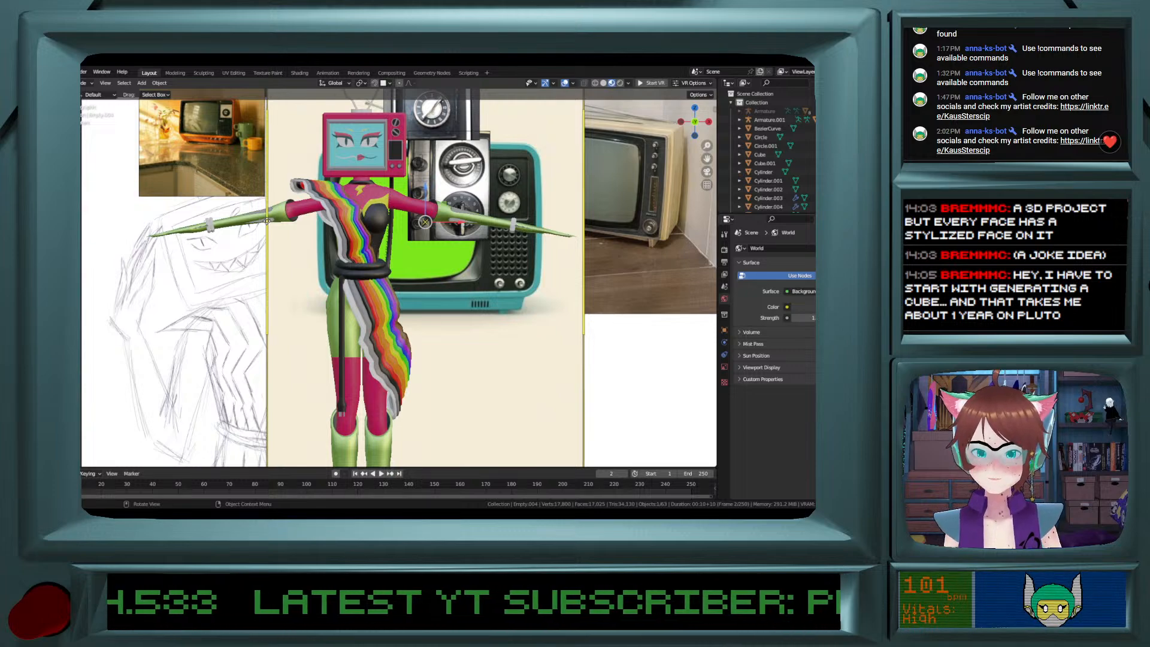
click(268, 221)
key(Tab)
click(694, 110)
shift+middle_drag(463, 346, 437, 249)
scroll(463, 249, down, 3)
scroll(450, 322, up, 7)
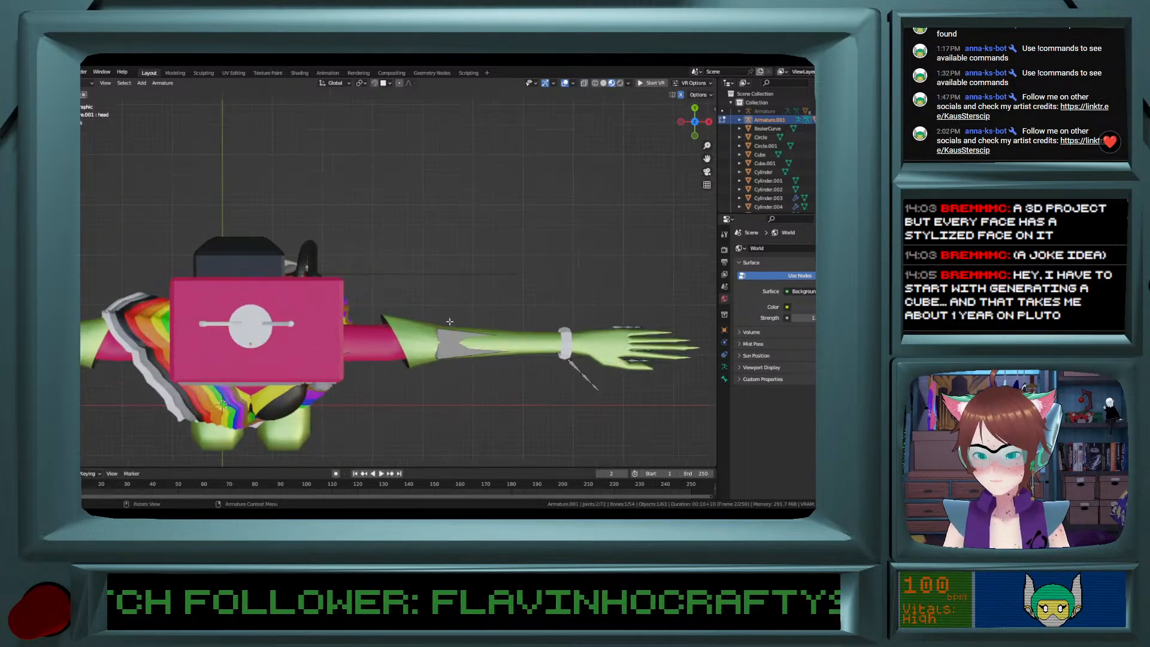
ctrl+scroll(449, 324, up, 16)
shift+scroll(427, 337, down, 6)
scroll(427, 338, up, 3)
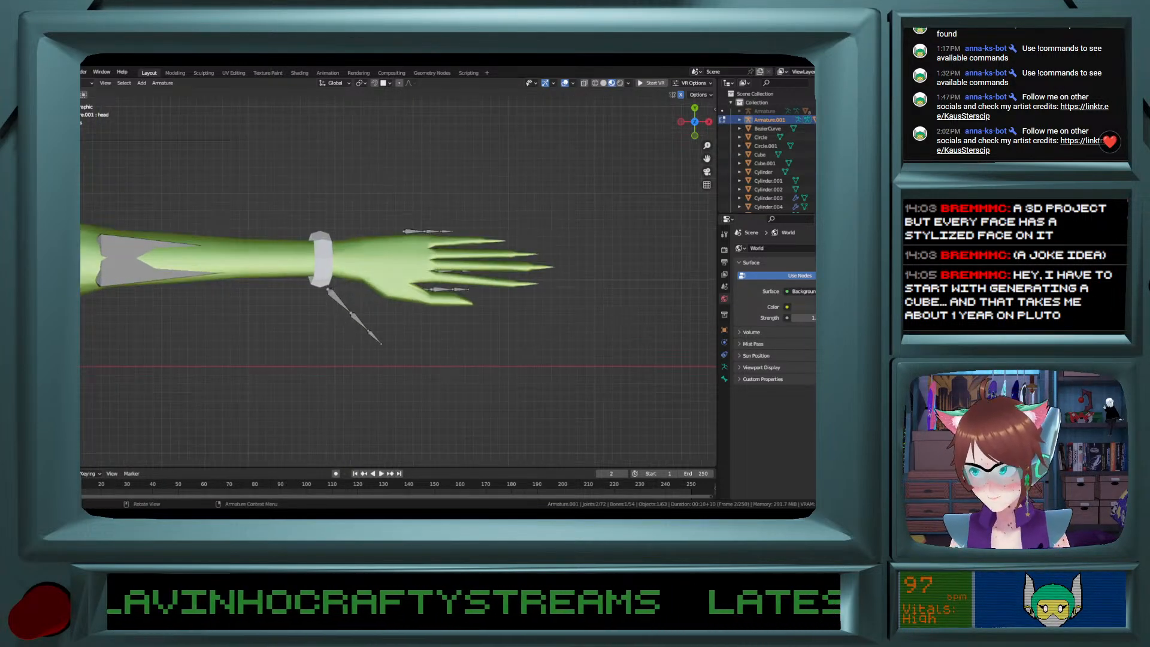
Show the model in solid shading with X-ray enabled so the hand's bones are visible through the mesh.
click(584, 85)
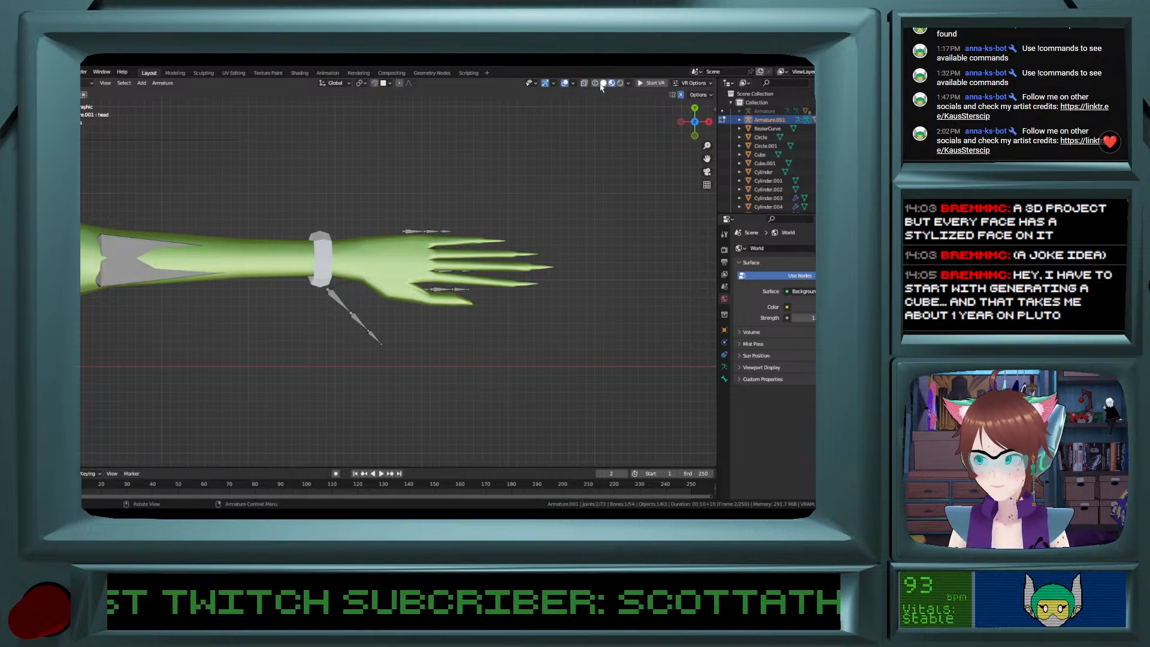
click(603, 83)
click(584, 84)
Select the whole left thumb bone chain and move it over to the thumb side of the hand mesh.
scroll(343, 265, up, 4)
click(281, 314)
ctrl+click(390, 421)
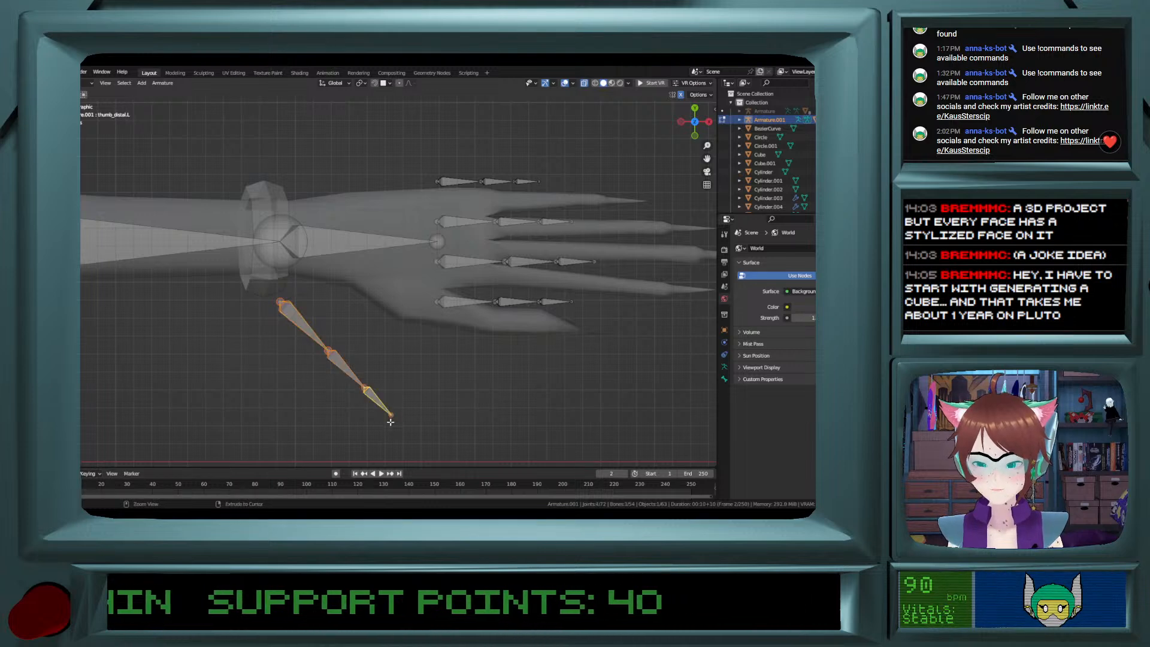
click(42, 146)
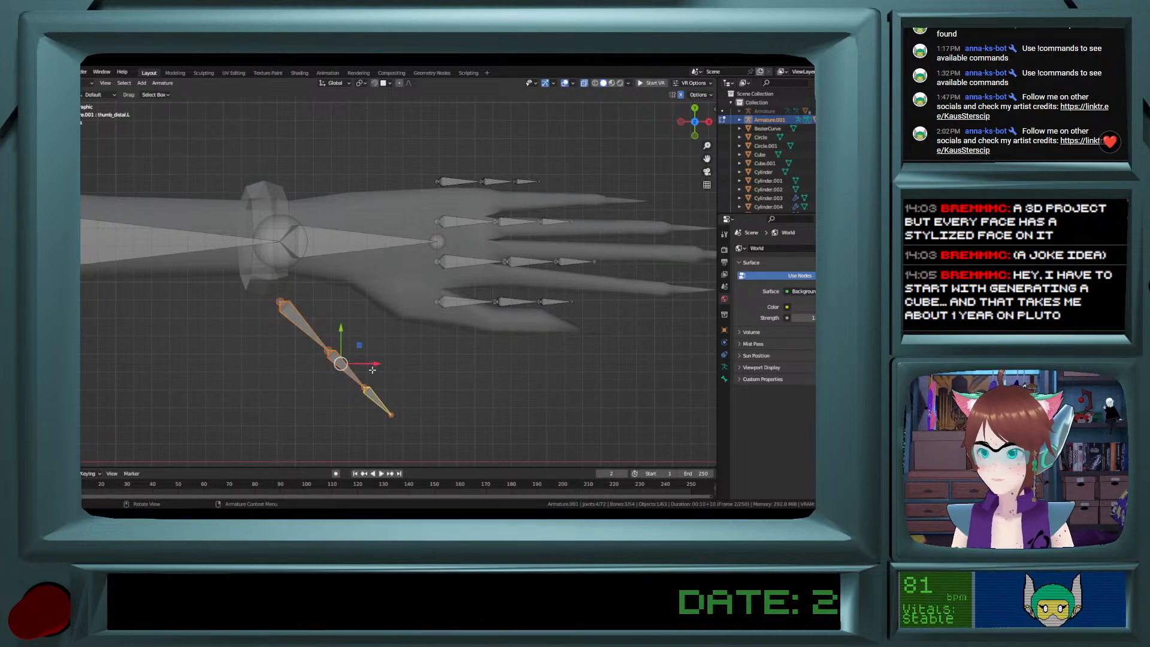
scroll(326, 390, down, 6)
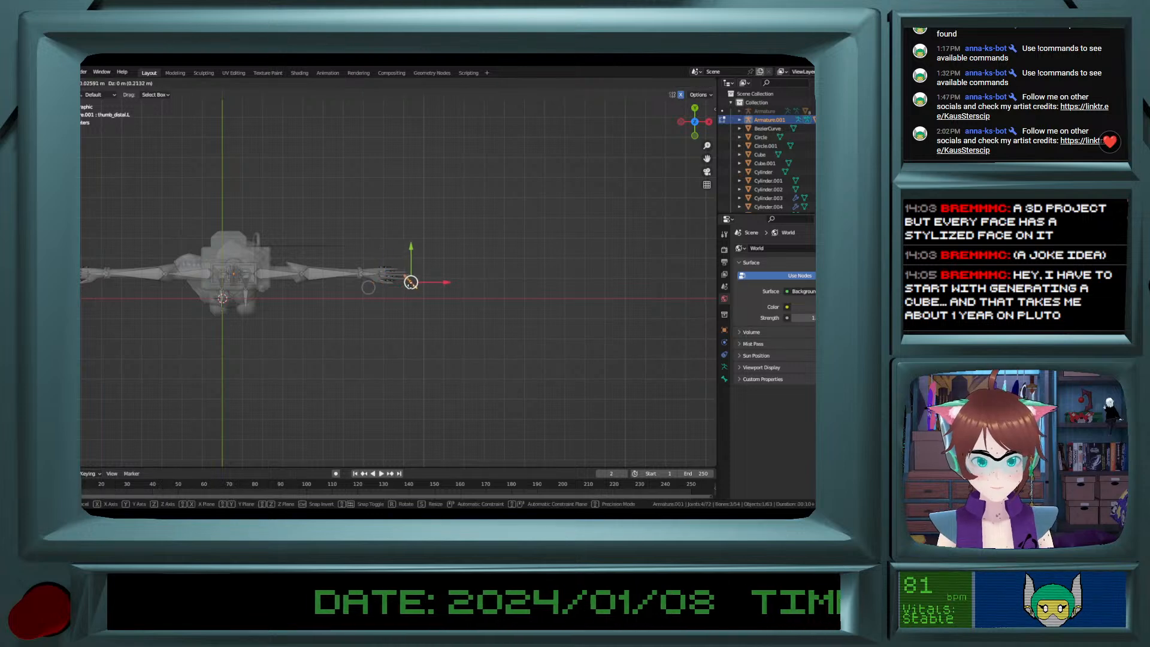
scroll(368, 287, up, 10)
shift+middle_drag(337, 384, 337, 295)
scroll(335, 299, down, 3)
drag(334, 331, 491, 308)
Select the index, middle, ring and little finger bone chains and move them about 0.167 m along X, clear of the fingertips.
shift+middle_drag(491, 308, 379, 308)
click(364, 258)
shift+click(486, 252)
shift+click(501, 209)
shift+click(441, 207)
shift+click(372, 209)
shift+click(372, 160)
shift+click(435, 159)
shift+click(483, 159)
shift+click(446, 112)
shift+click(413, 111)
shift+click(365, 112)
scroll(422, 201, down, 5)
scroll(421, 202, up, 2)
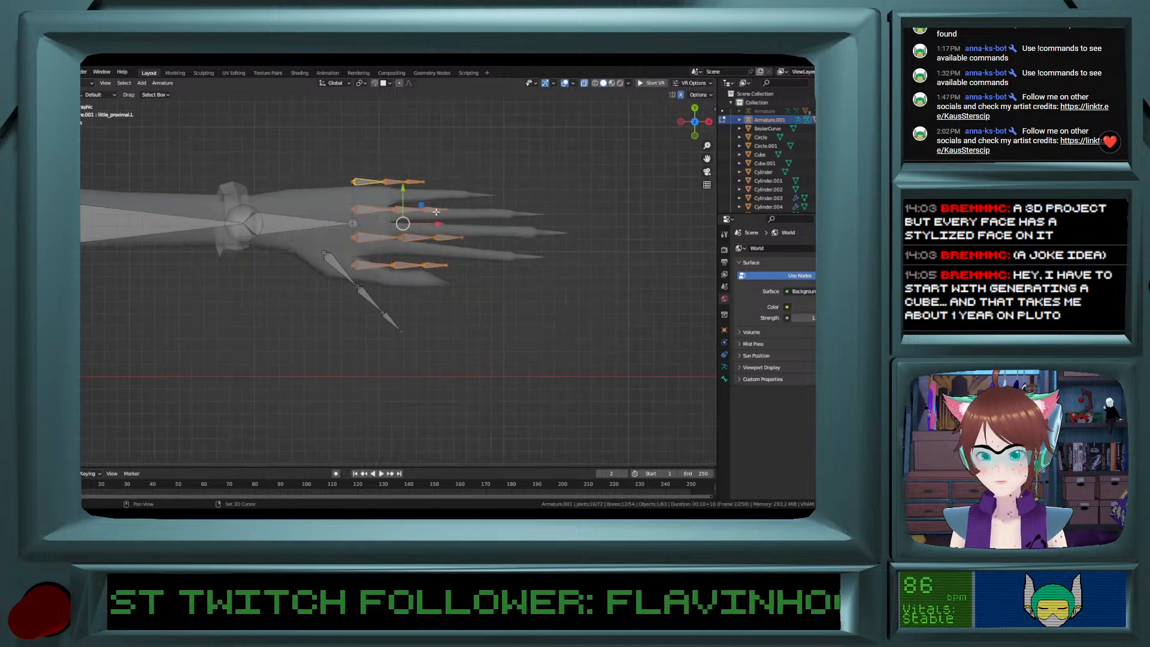
key(g)
click(642, 177)
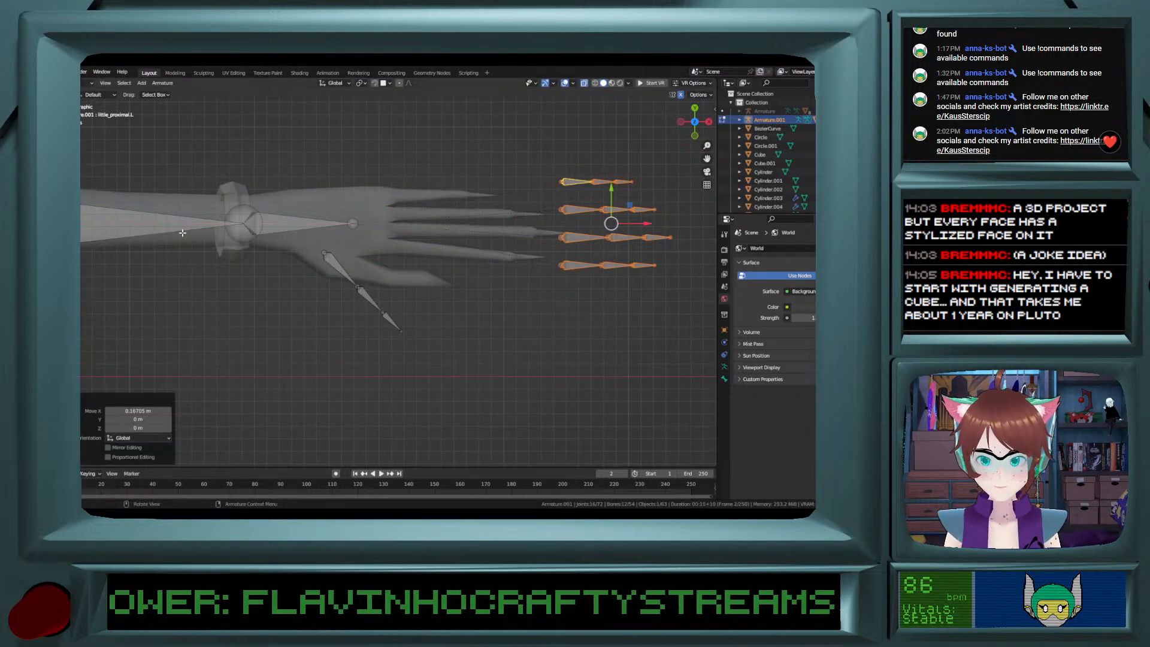
In front view, move the wrist joint about 0.013 m in X and -0.003 m in Z inside the arm mesh.
click(253, 229)
middle_drag(254, 255, 279, 189)
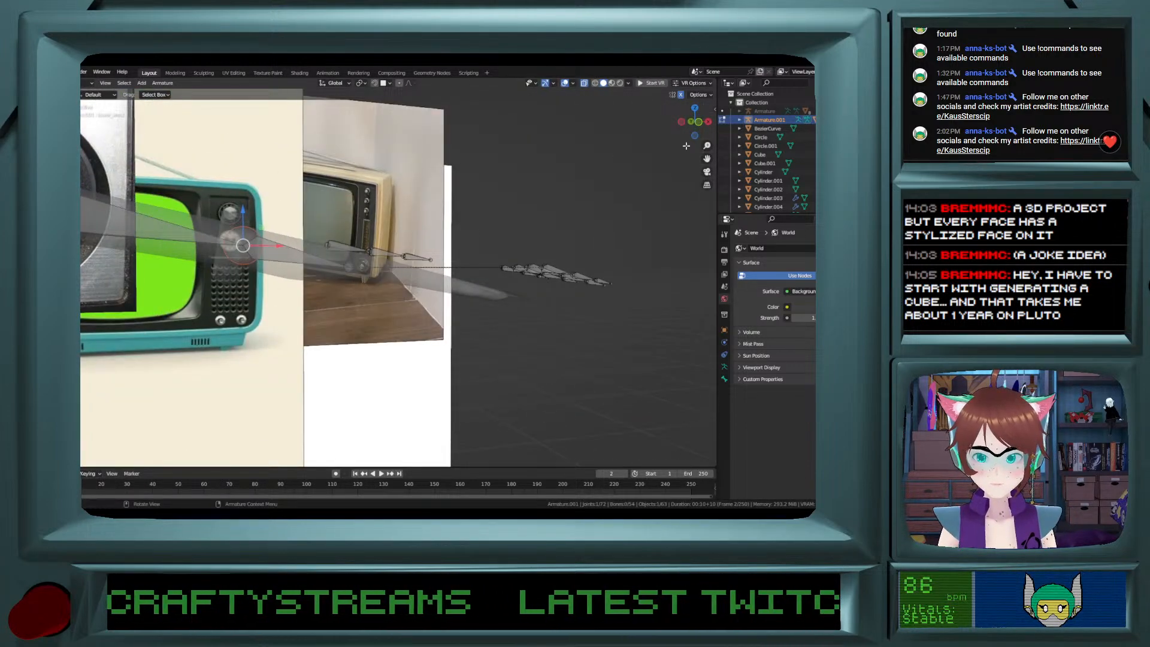
click(695, 123)
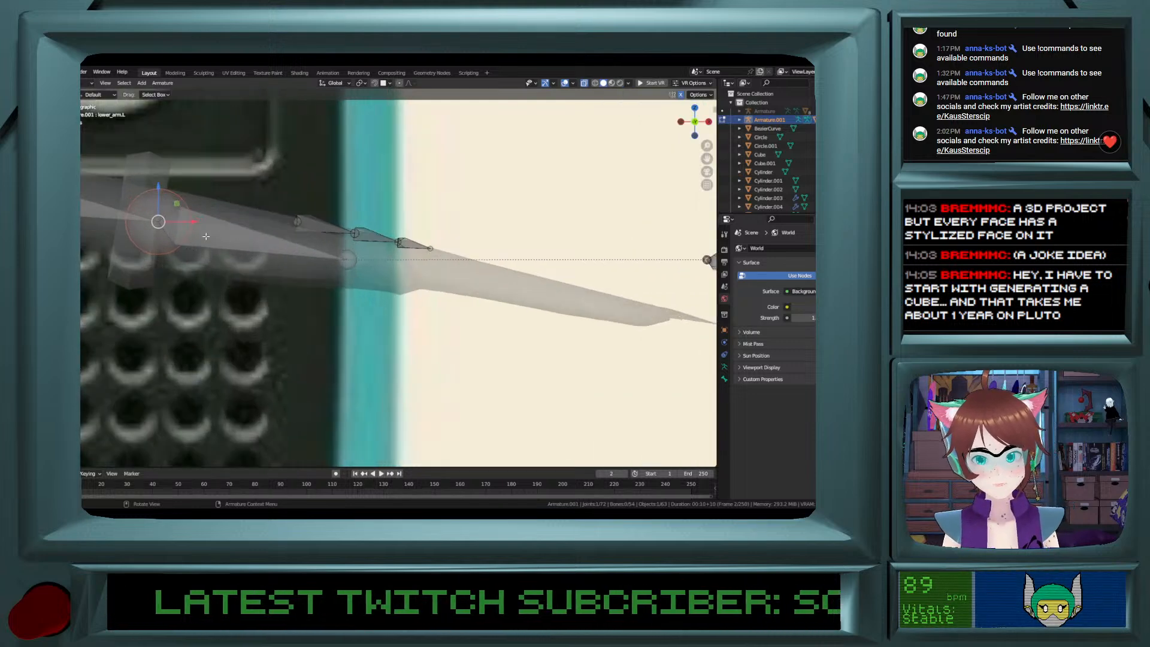
key(g)
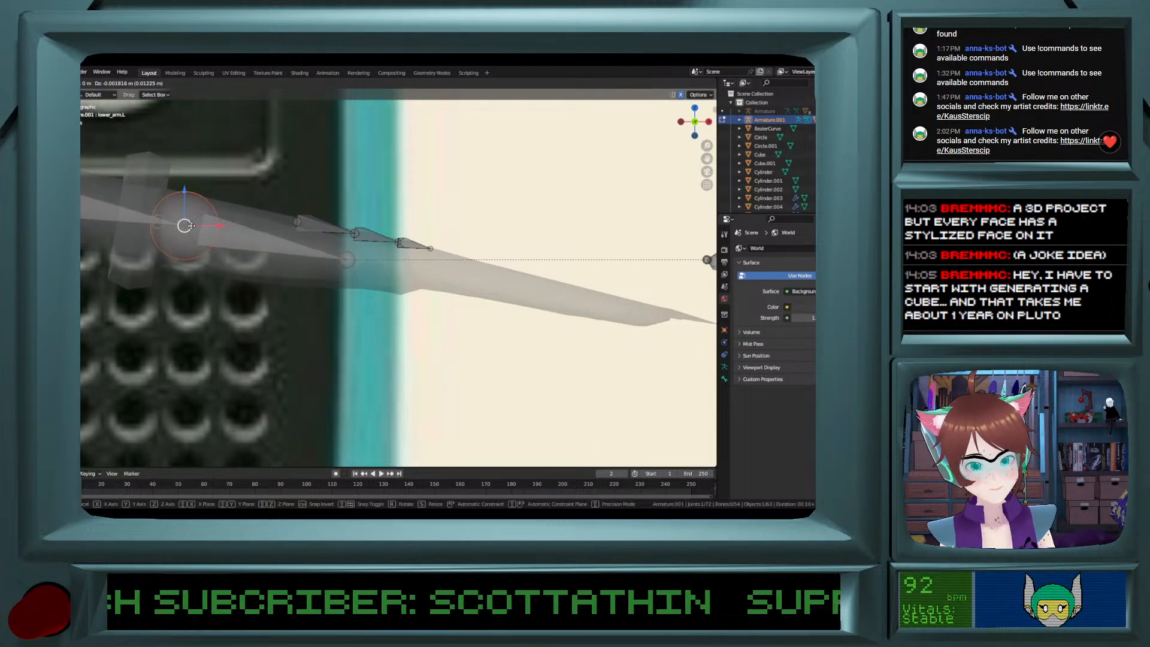
click(187, 228)
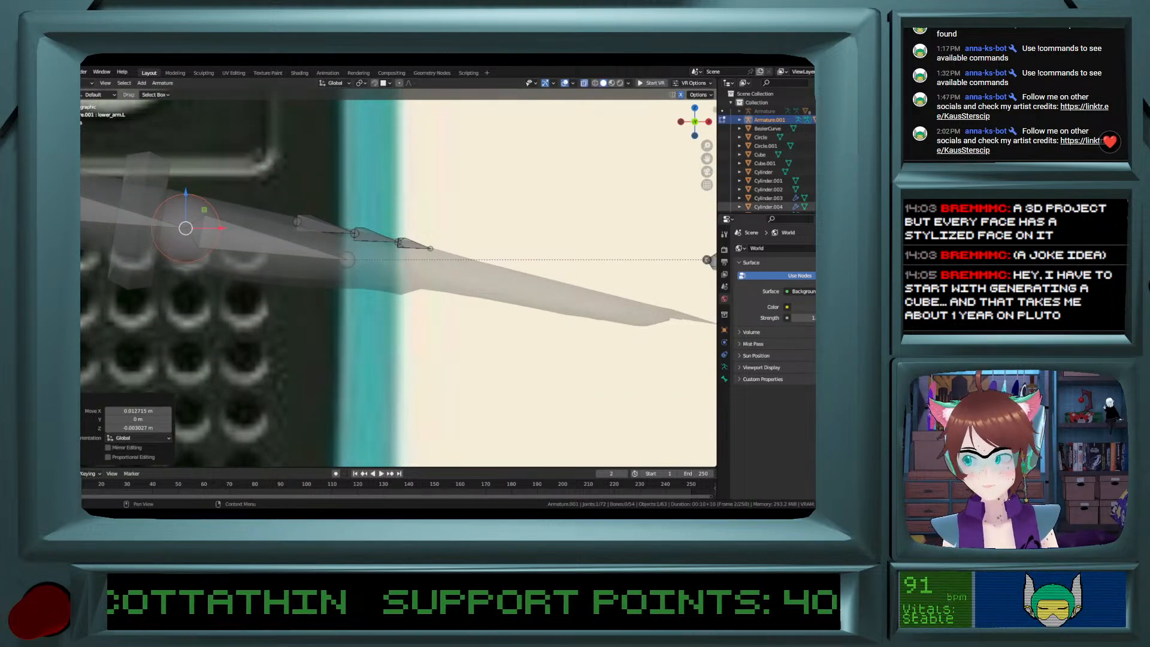
Select the three thumb bones in front view and lower them about 0.0145 m in Z into the hand.
click(315, 221)
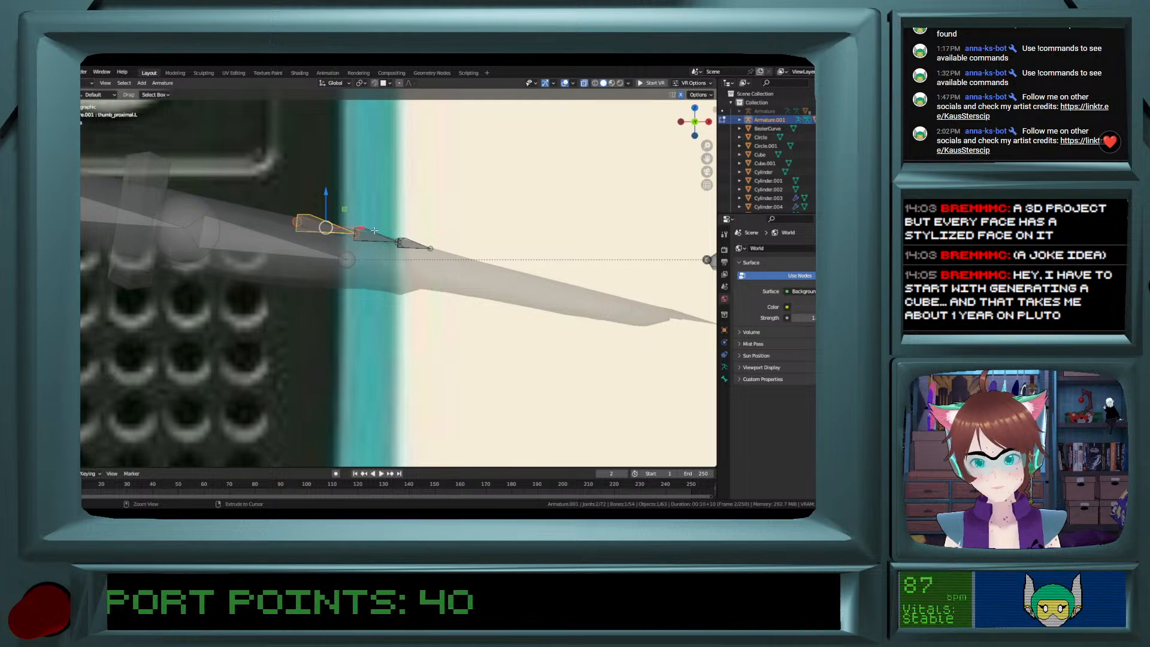
ctrl+click(384, 232)
ctrl+click(409, 244)
drag(371, 205, 347, 237)
In top view, rotate the thumb chain to the thumb's direction and move it about 0.028 m in X and 0.014 m in Y.
click(695, 108)
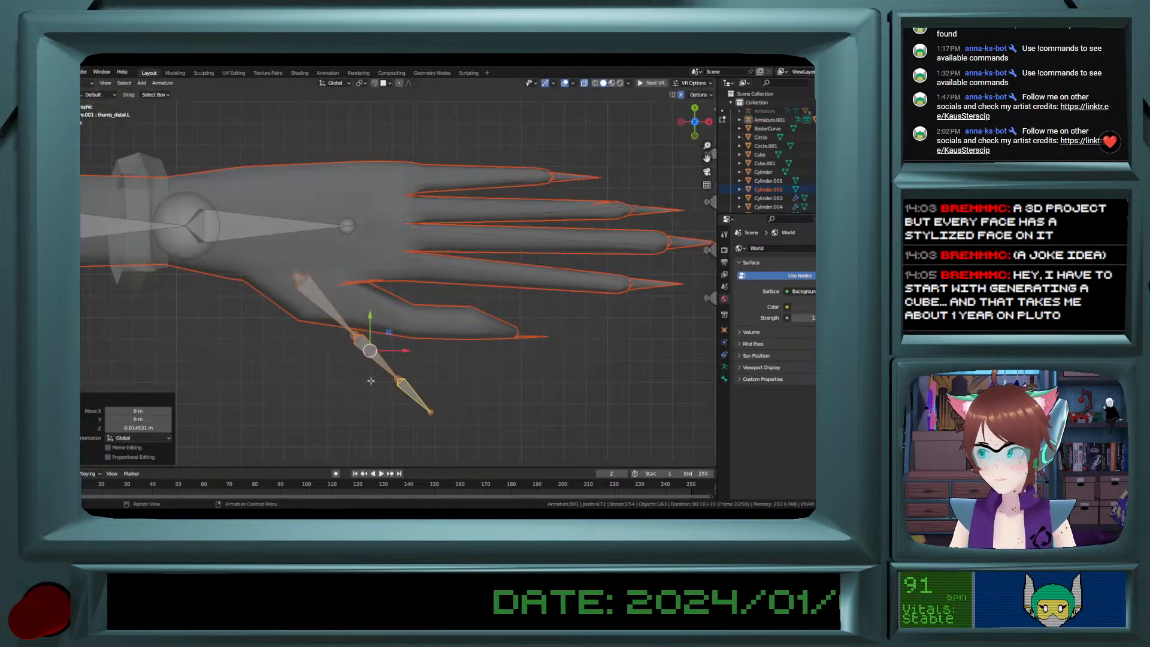
key(g)
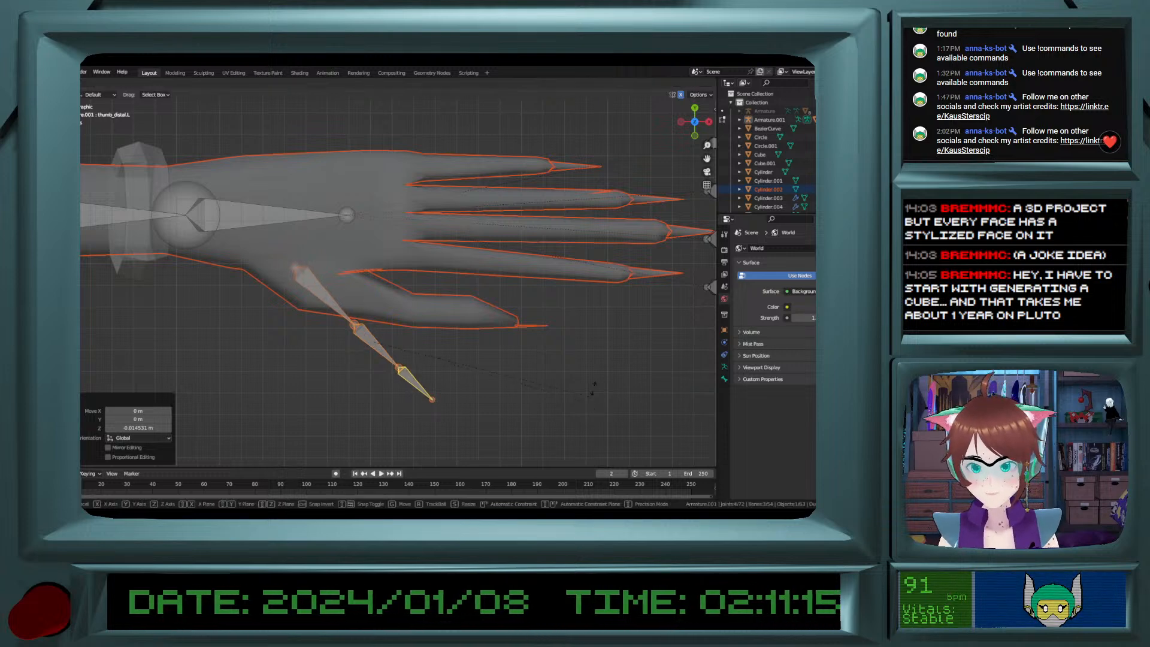
click(587, 255)
drag(375, 341, 429, 310)
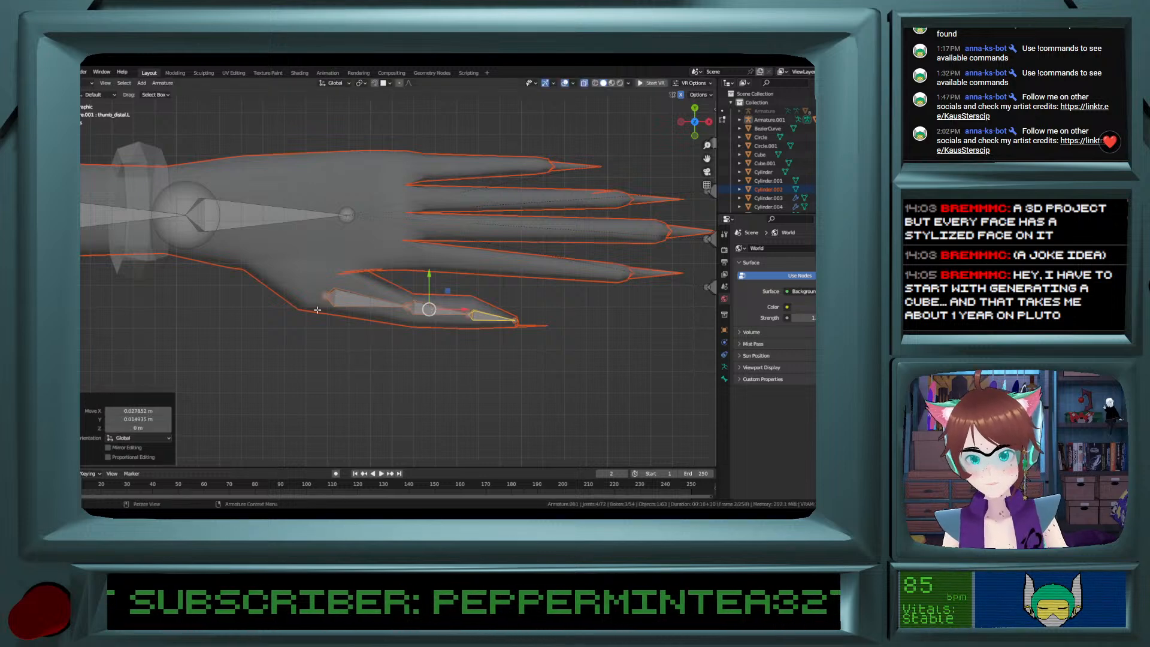
Move the thumb chain's base joint toward the wrist and adjust its other joints to follow the thumb mesh.
click(328, 298)
drag(326, 295, 277, 265)
click(408, 307)
drag(407, 307, 411, 312)
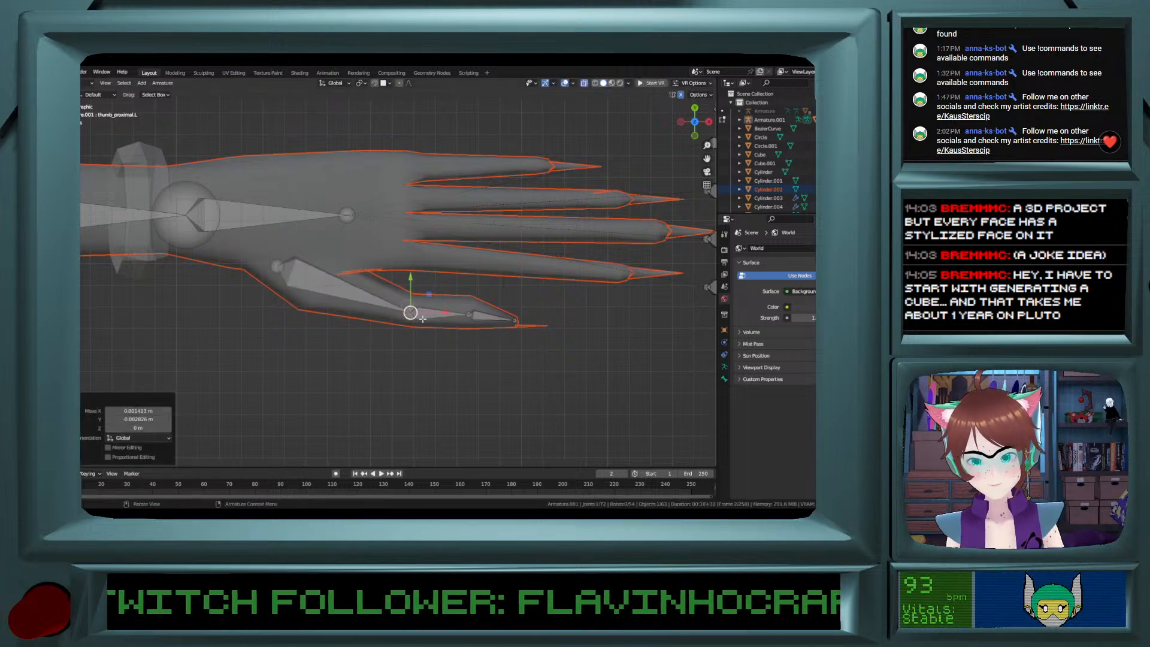
click(473, 318)
shift+middle_drag(540, 319, 471, 319)
click(448, 323)
drag(454, 321, 461, 321)
shift+middle_drag(521, 321, 465, 321)
Move the index finger chain about -0.149 m in X and 0.012 m in Y, then rotate it along the index finger.
click(605, 286)
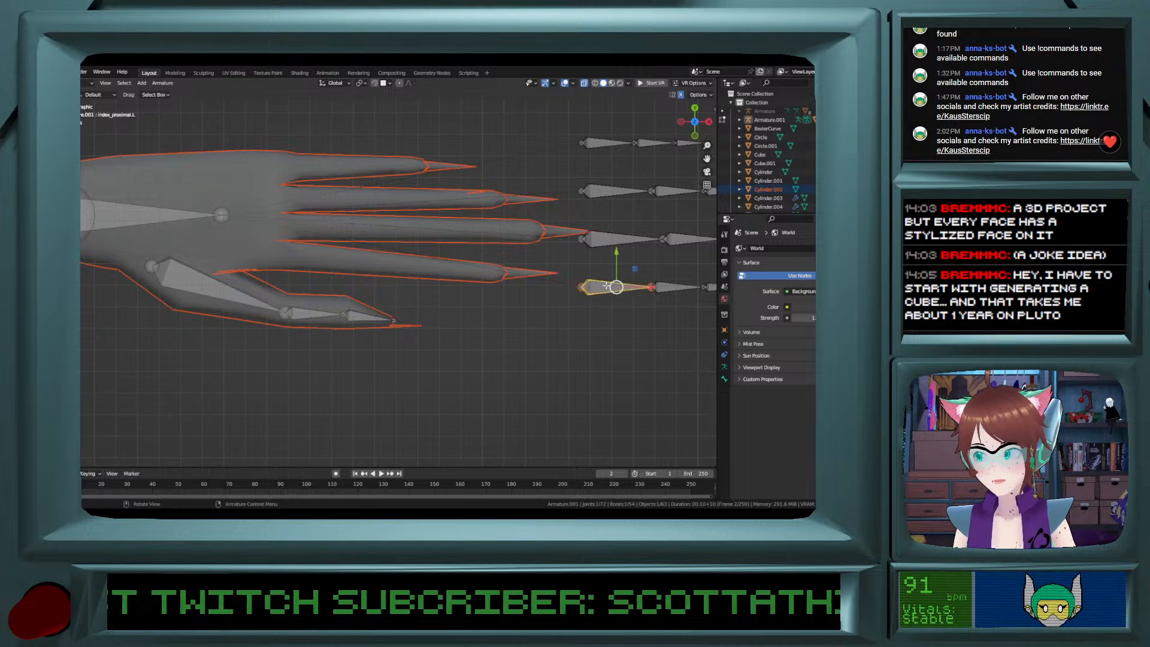
scroll(608, 288, down, 2)
key(g)
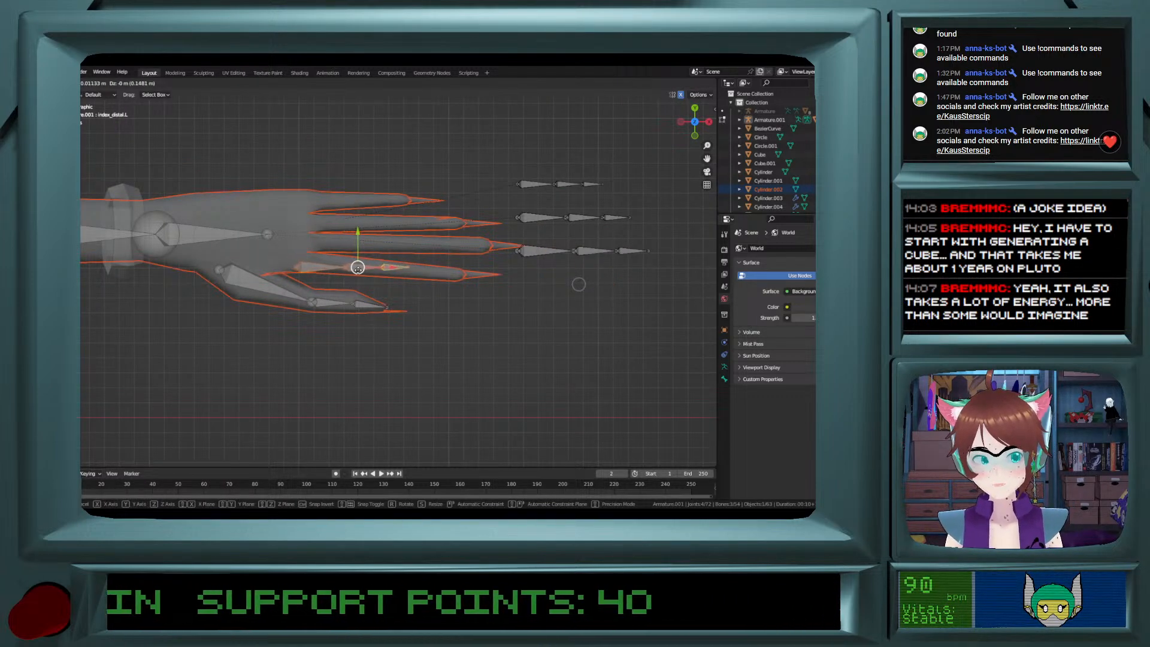
click(357, 266)
scroll(362, 270, up, 4)
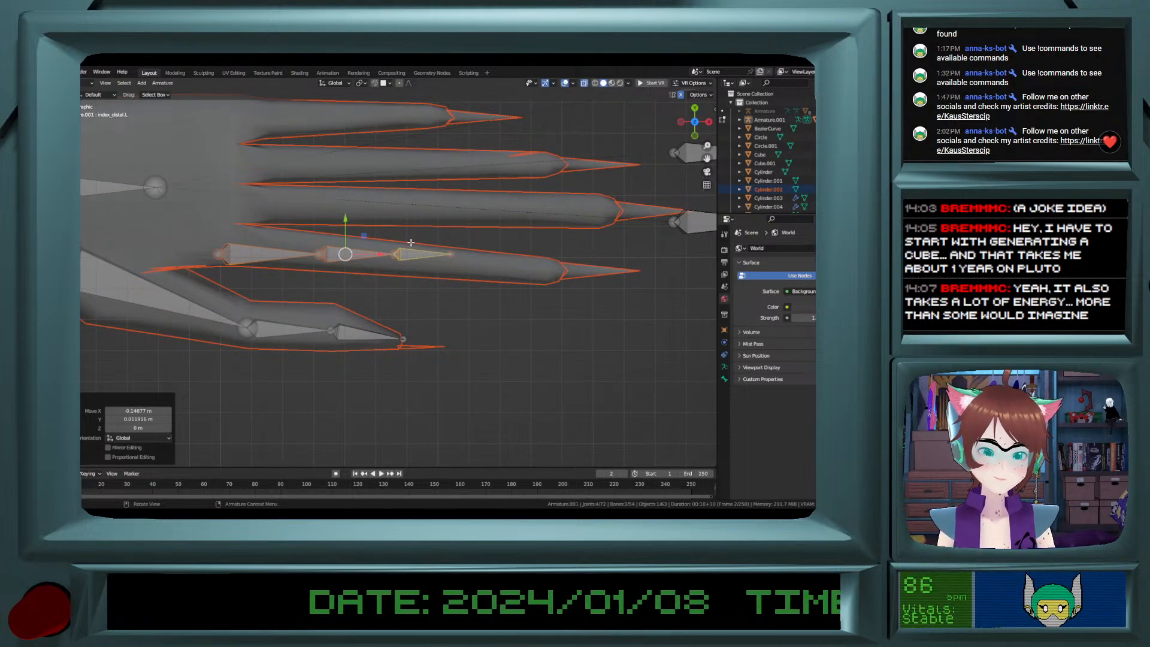
key(r)
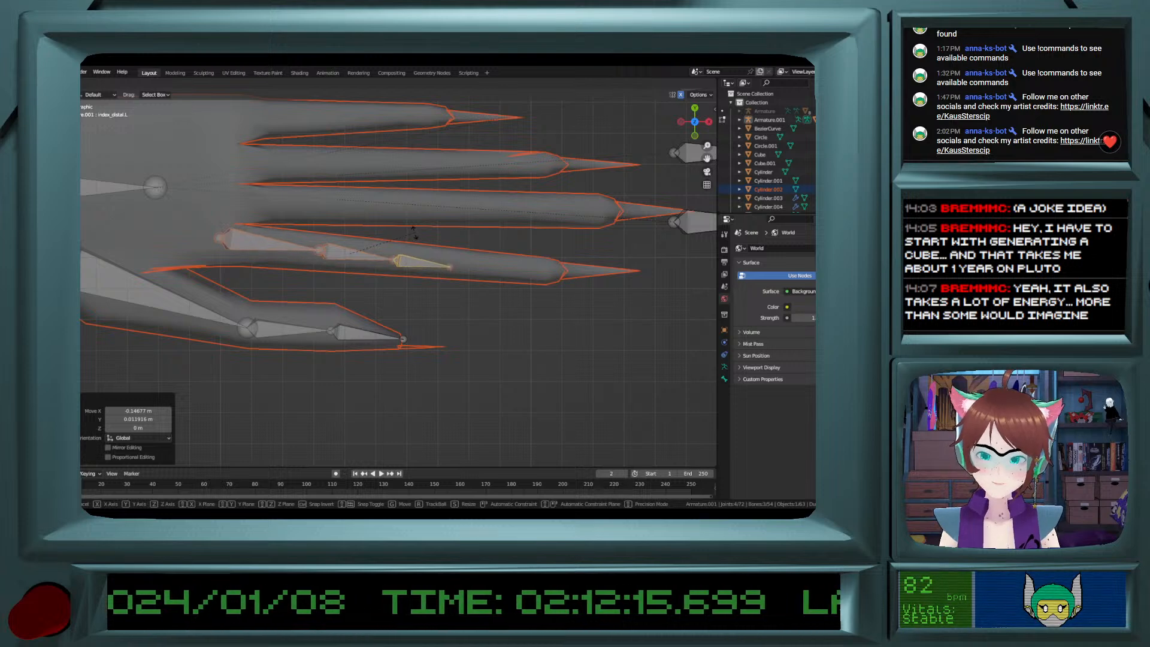
click(414, 231)
drag(353, 249, 359, 246)
Switch to wireframe shading and stretch the index chain, placing its tip and two middle joints at the fingertip and knuckles.
click(223, 240)
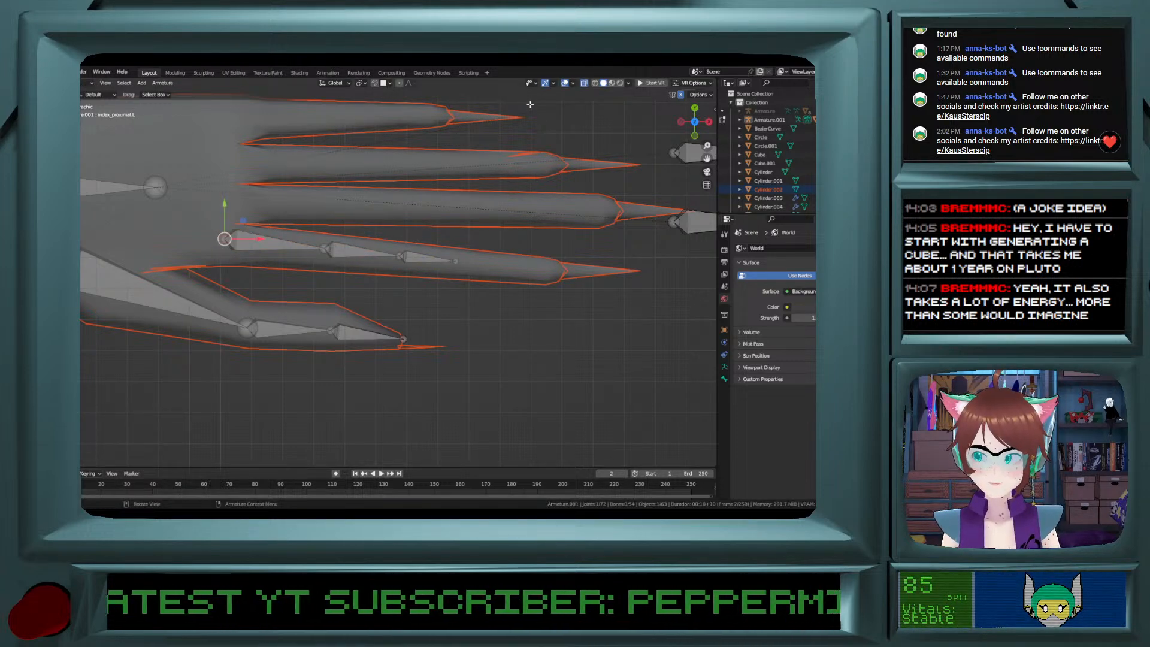
click(597, 83)
click(353, 254)
drag(453, 265, 560, 271)
drag(400, 257, 474, 263)
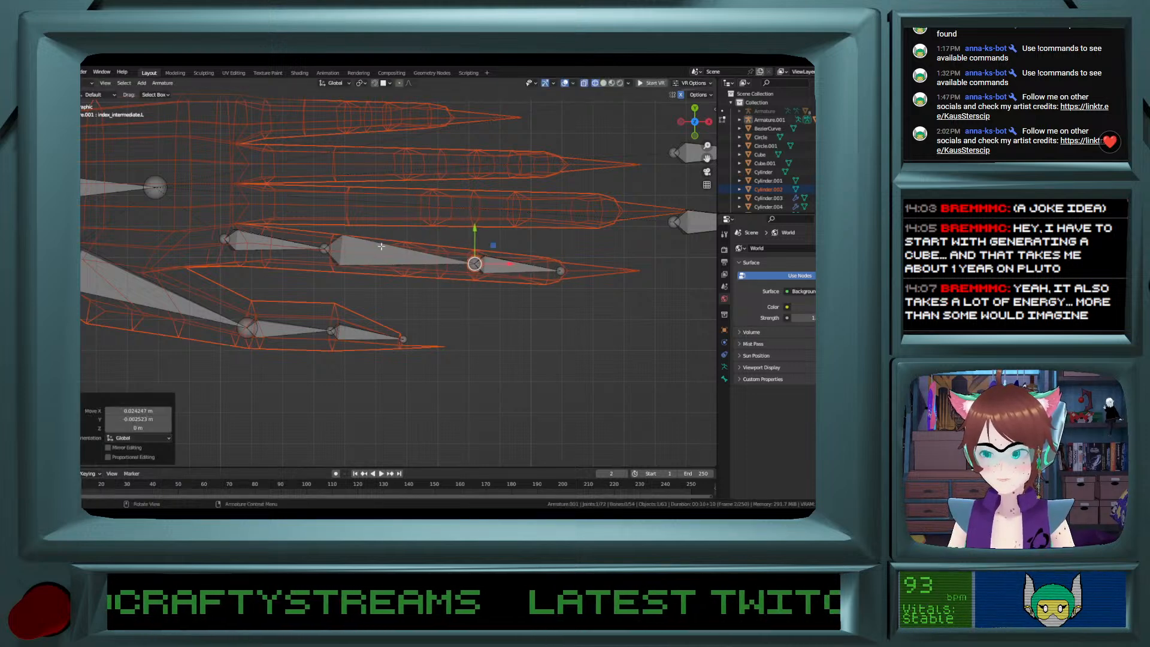
click(316, 246)
drag(324, 248, 403, 257)
click(226, 241)
drag(226, 241, 226, 241)
click(403, 256)
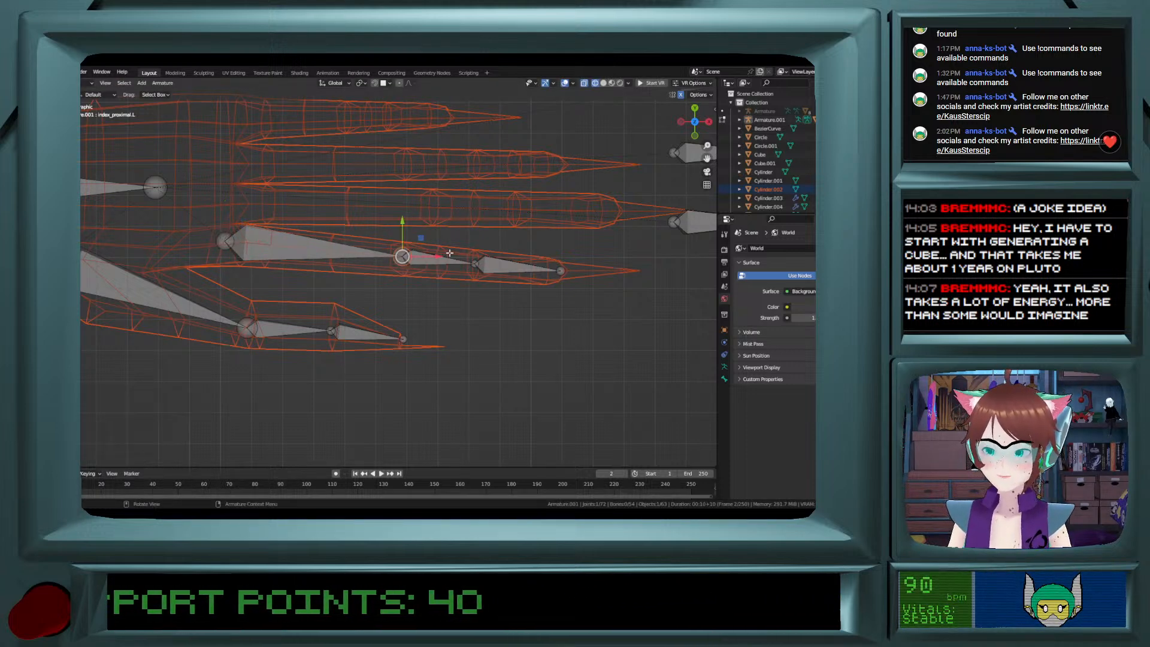
Select the whole middle finger bone chain and move it inside the middle finger mesh.
ctrl+scroll(448, 243, up, 4)
scroll(671, 227, down, 3)
click(556, 252)
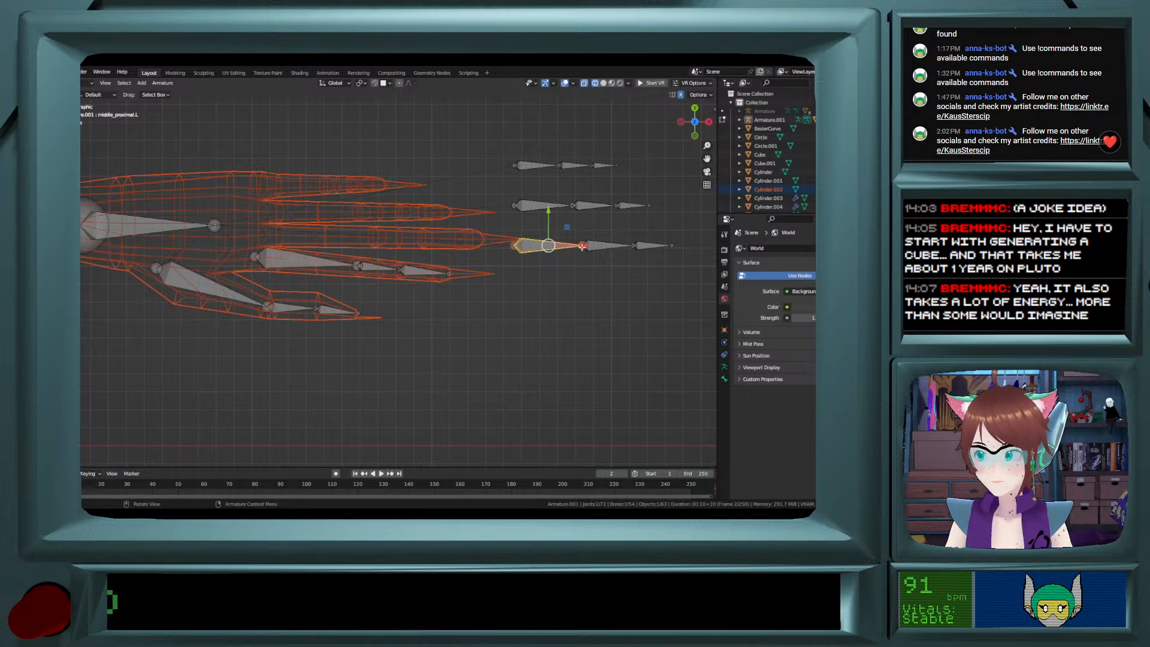
click(653, 246)
key(g)
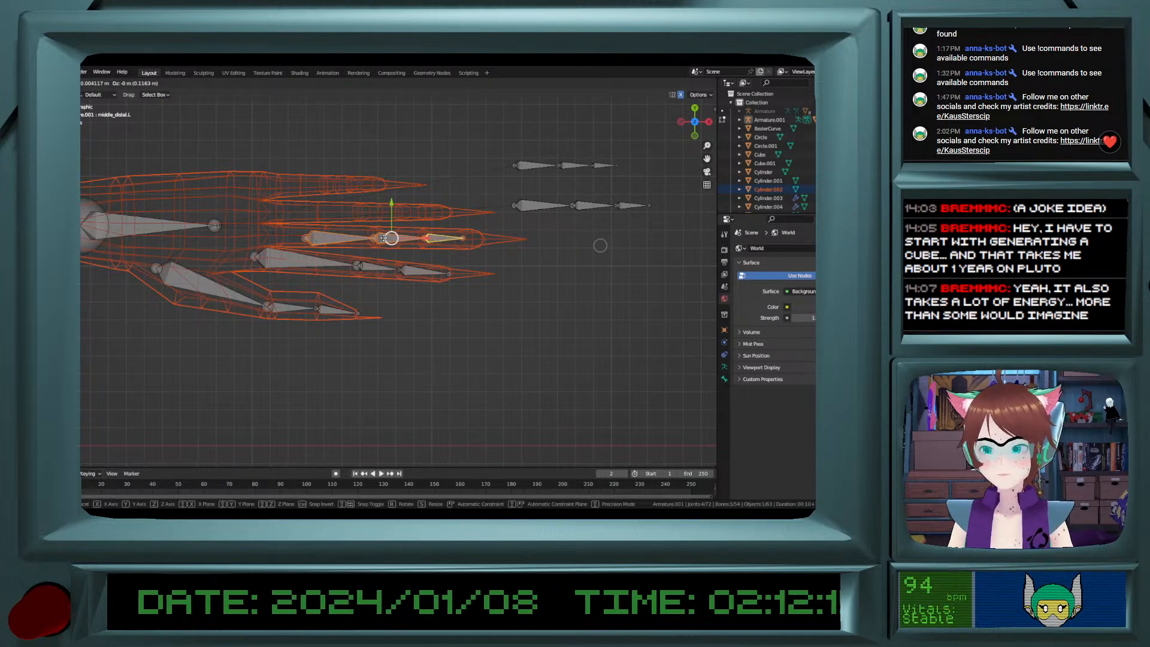
click(600, 245)
Extend the middle finger chain to the fingertip, center its distal knuckle joint, and move its base joint to the palm edge.
scroll(540, 204, up, 4)
click(552, 194)
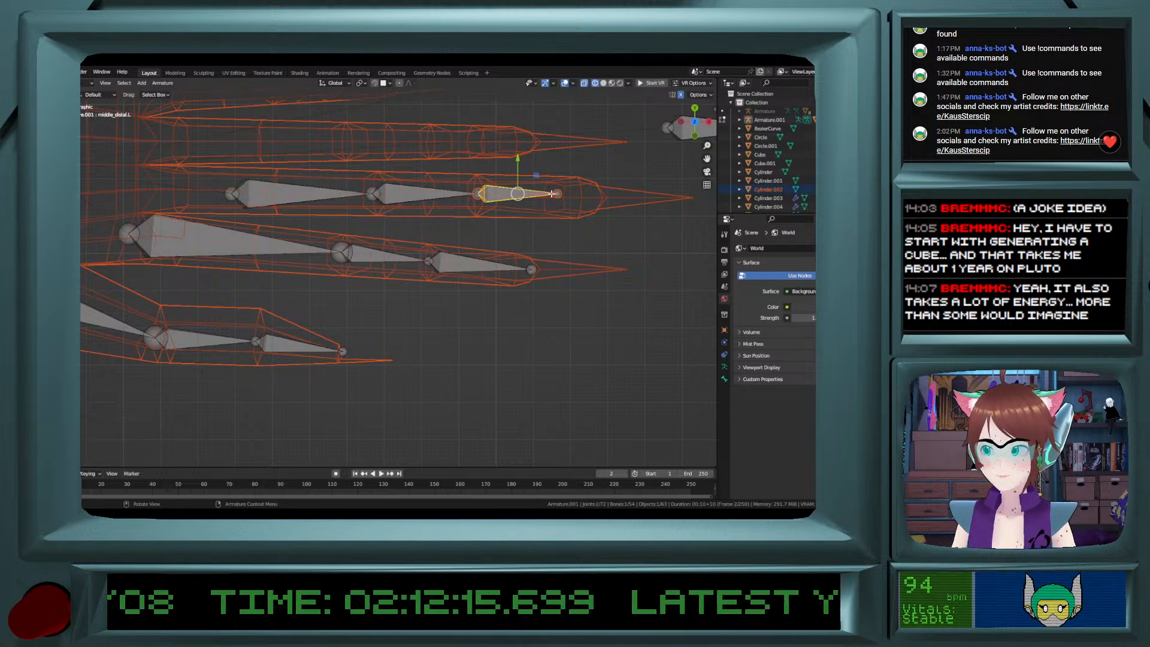
key(g)
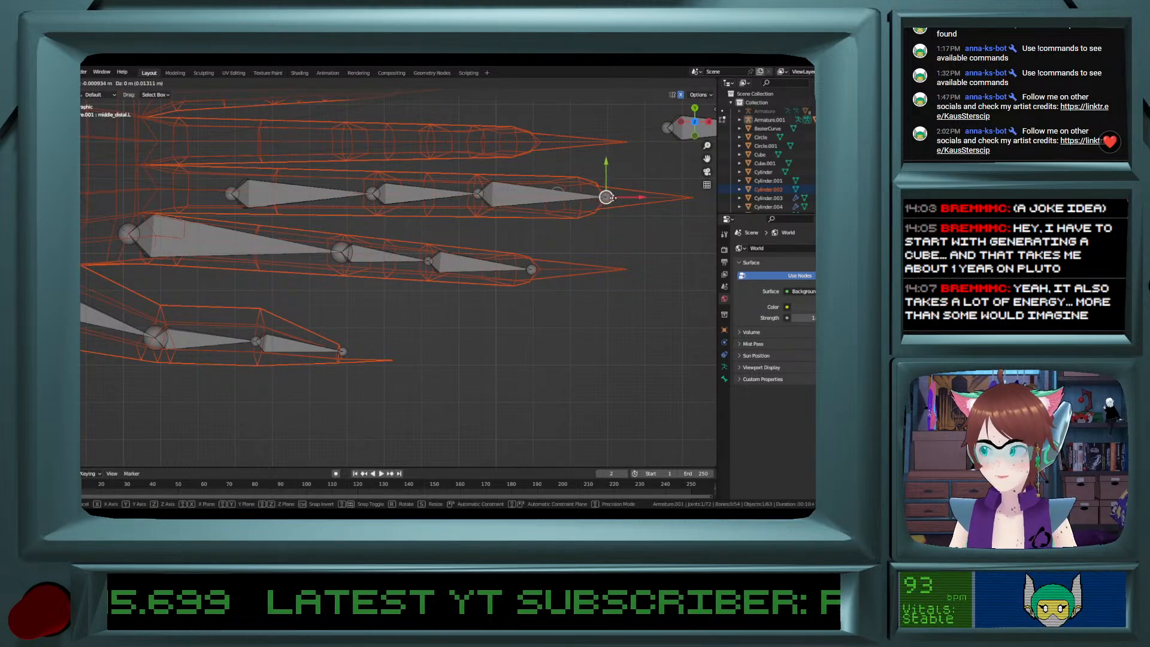
key(Escape)
drag(573, 193, 478, 166)
click(479, 196)
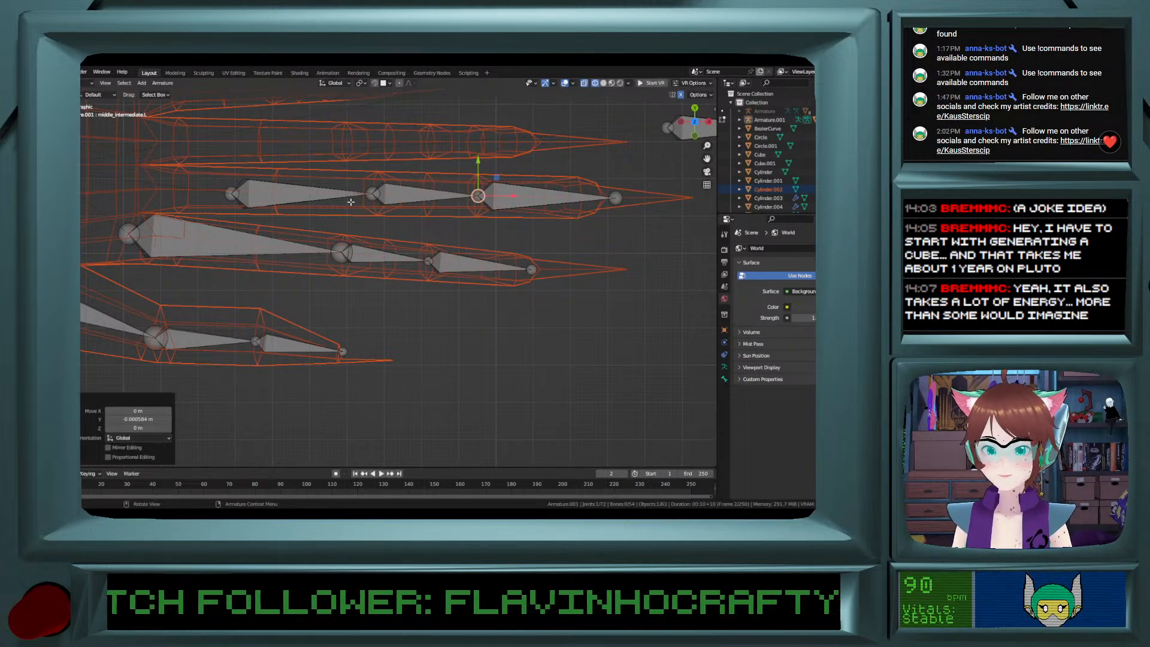
click(231, 193)
drag(232, 194, 152, 188)
shift+scroll(143, 207, up, 2)
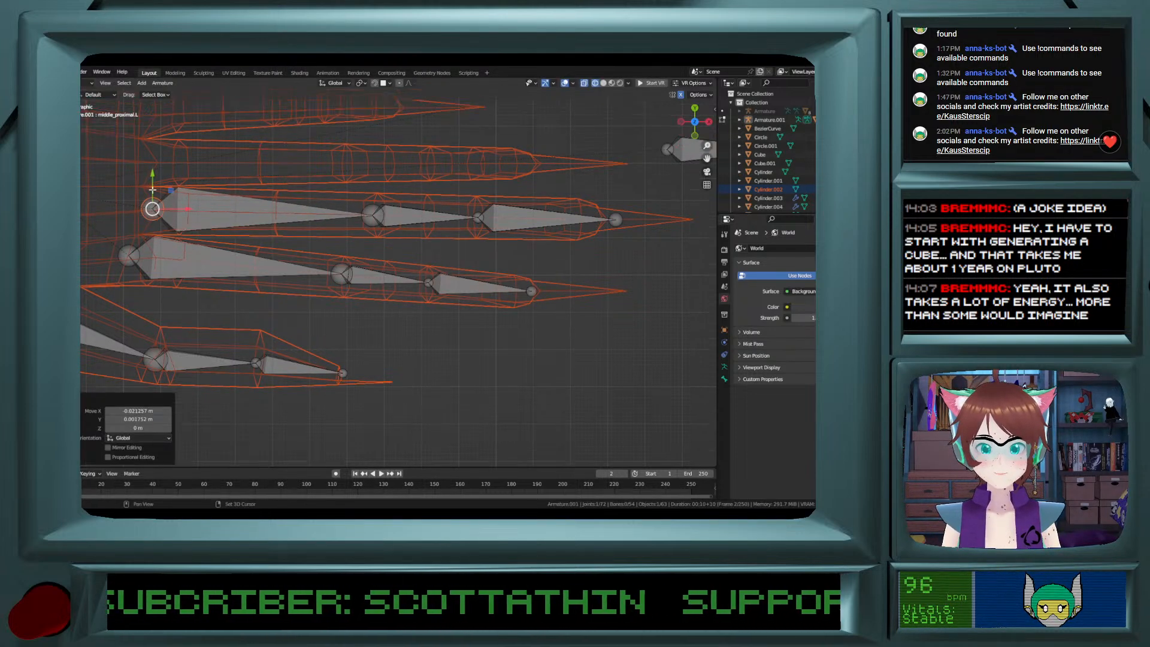
Move the index finger chain's base joint about 0.004 m in X and -0.001 m in Y.
click(131, 259)
mouse_move(128, 255)
mouse_down()
mouse_move(172, 259)
mouse_move(151, 262)
mouse_up()
shift+scroll(151, 262, up, 7)
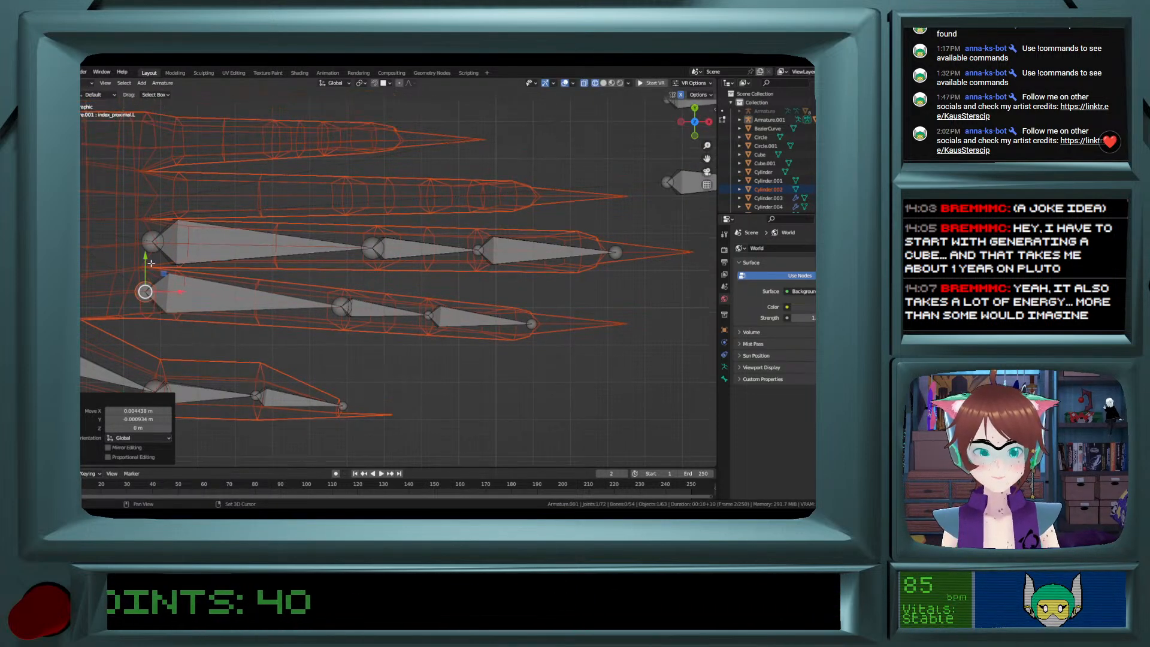
Select the whole ring finger bone chain and move it inside the ring finger mesh.
scroll(597, 236, down, 3)
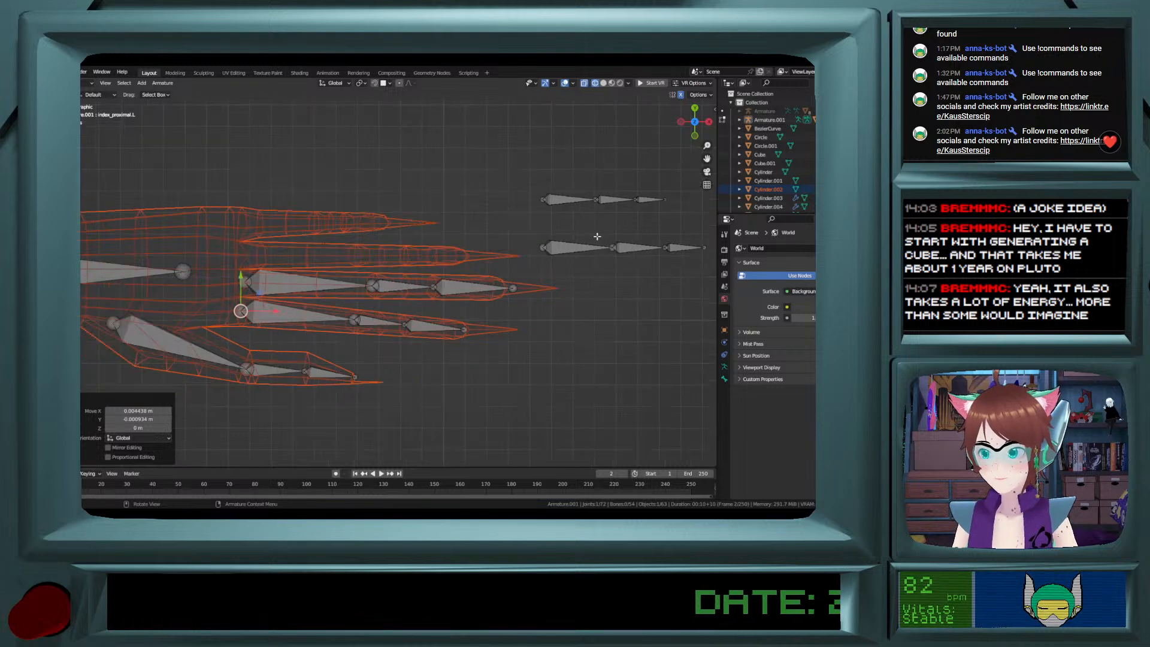
click(575, 246)
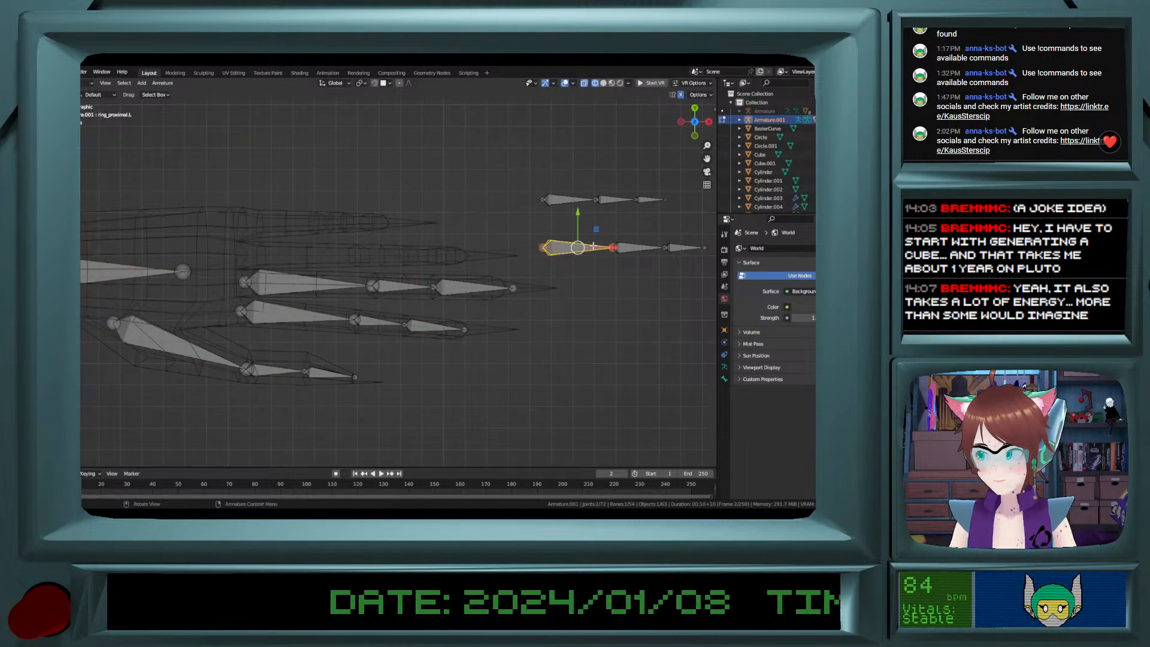
ctrl+click(681, 247)
key(g)
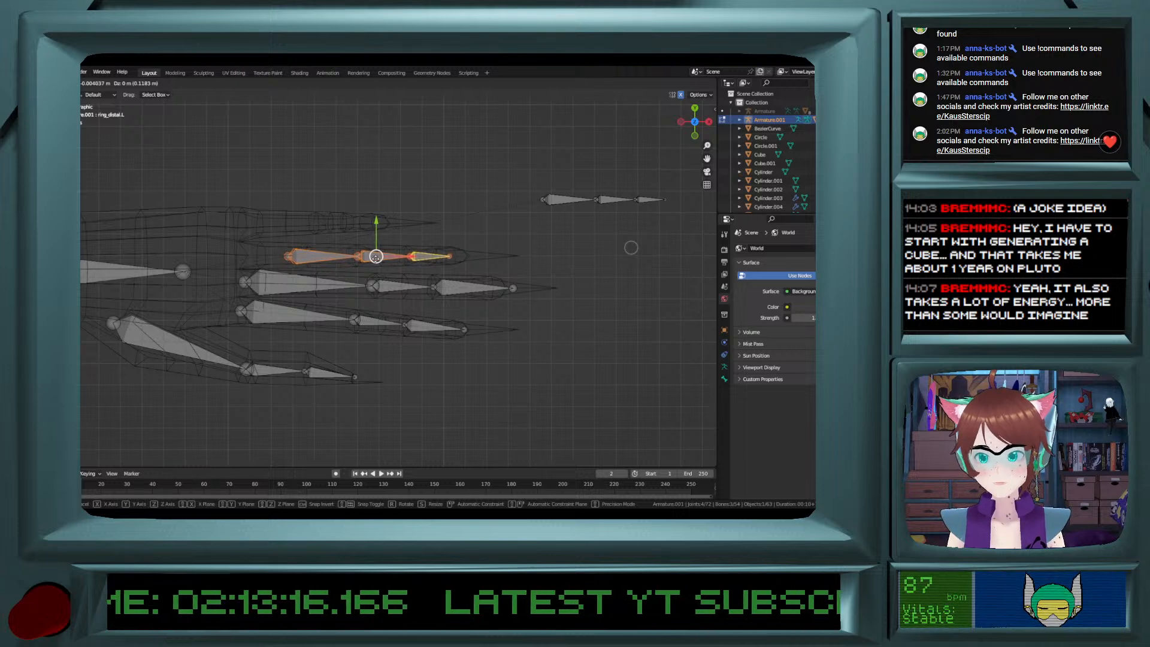
click(376, 258)
Extend the ring finger chain's tip about 0.005 m along X and move its base joint about 0.018 m back to the palm edge.
click(429, 255)
scroll(453, 253, up, 3)
click(507, 240)
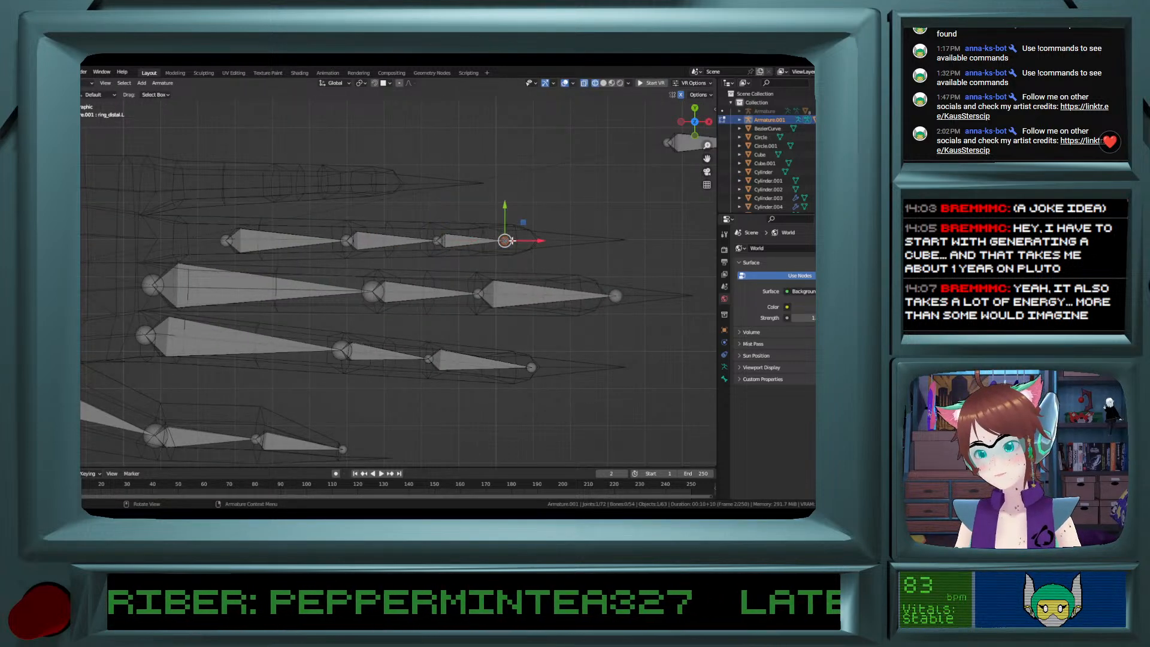
drag(531, 239, 567, 237)
click(568, 237)
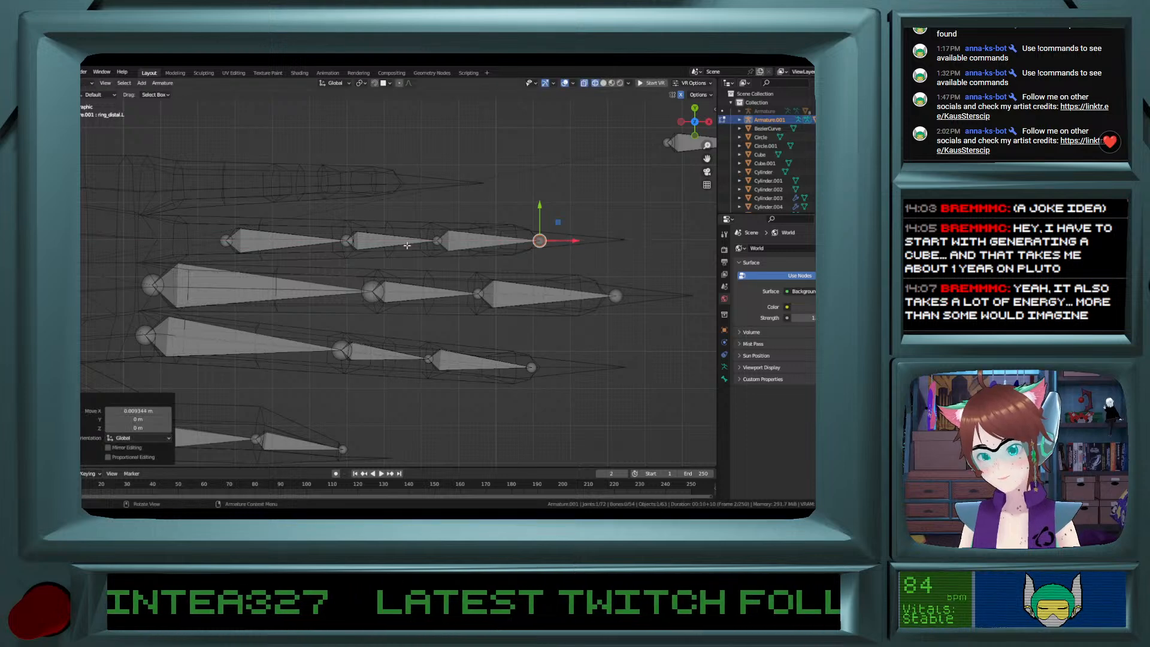
click(230, 240)
key(g)
key(x)
click(184, 231)
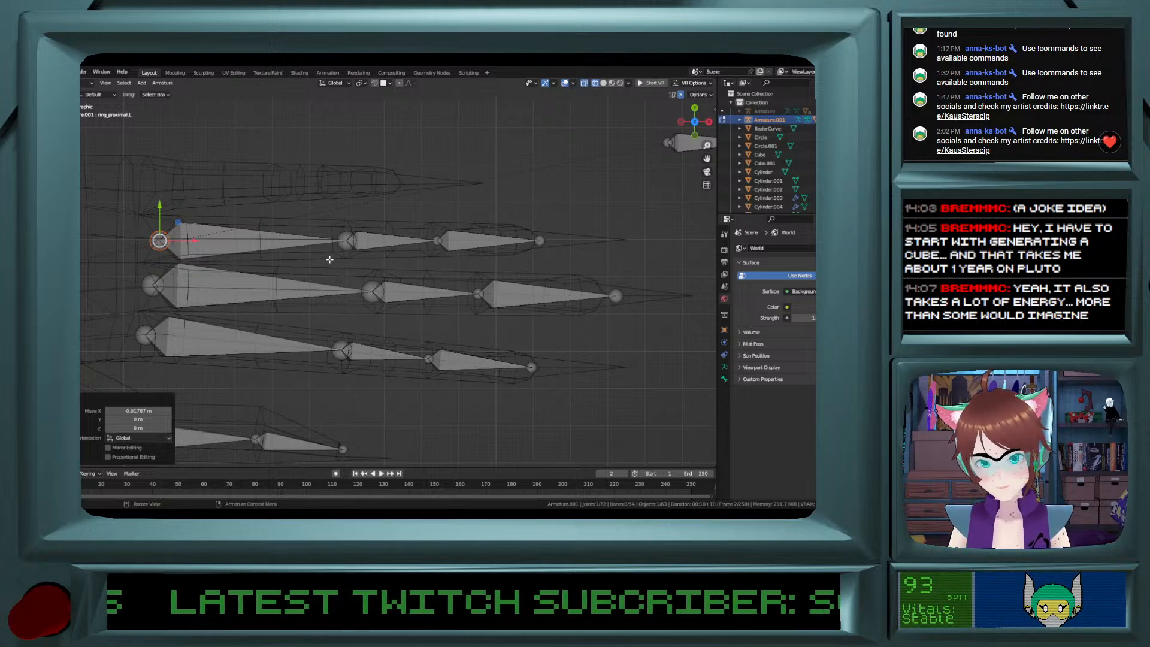
Move the whole little finger bone chain inside the little finger mesh and select its distal bone.
middle_drag(361, 218, 351, 200)
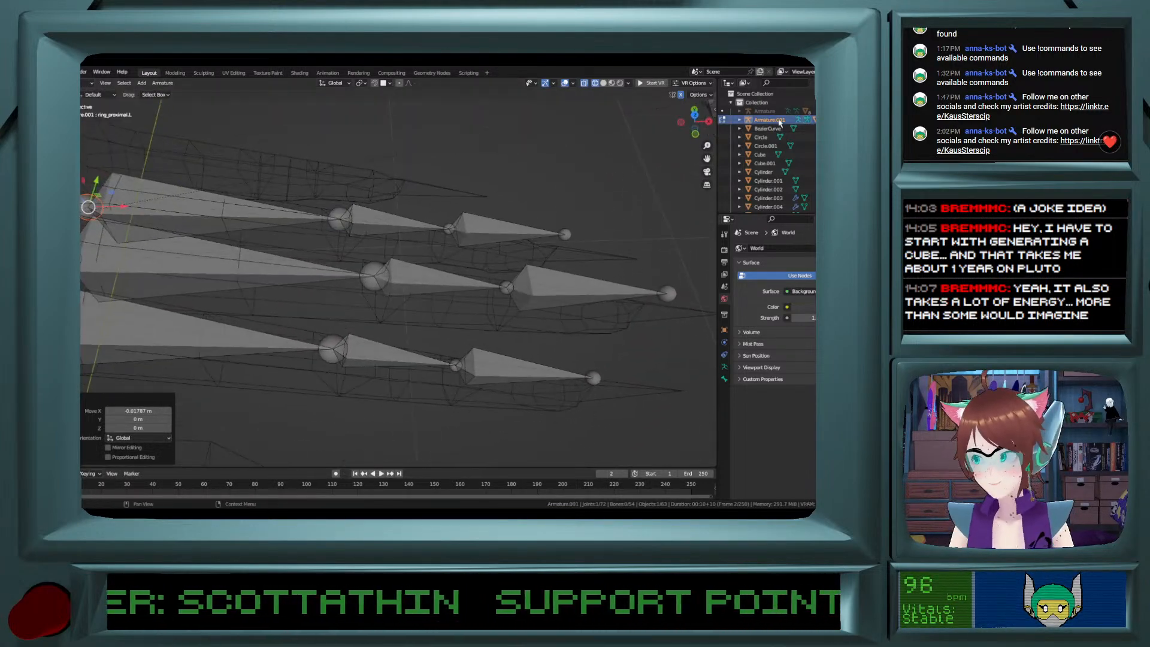
click(699, 120)
scroll(421, 241, down, 3)
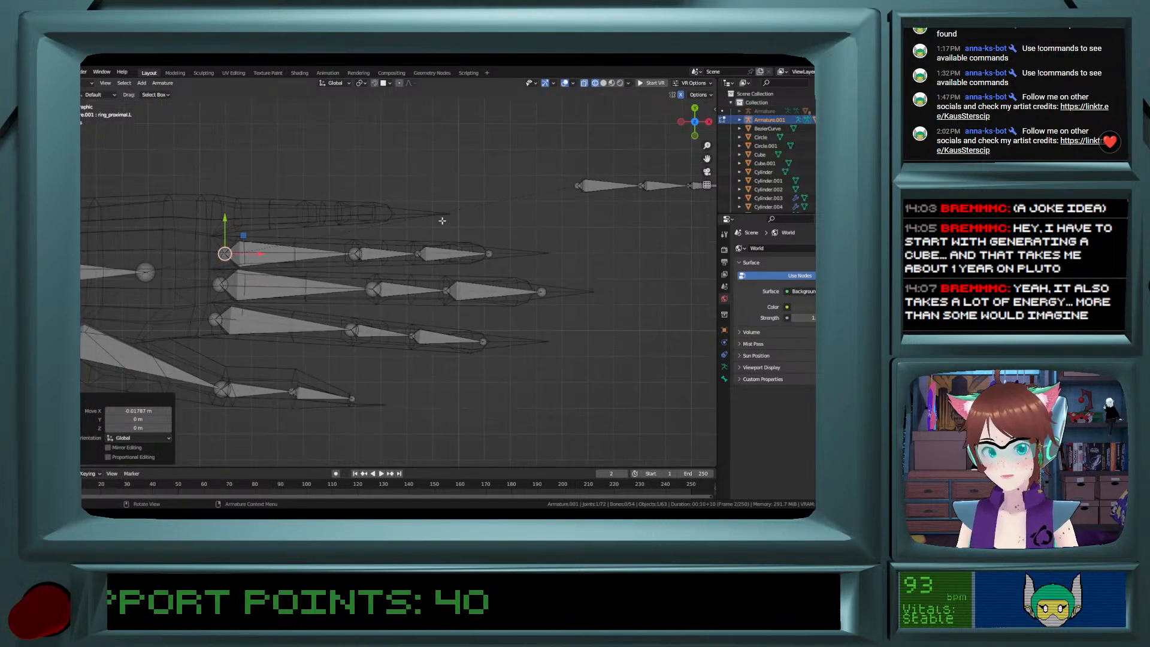
click(635, 204)
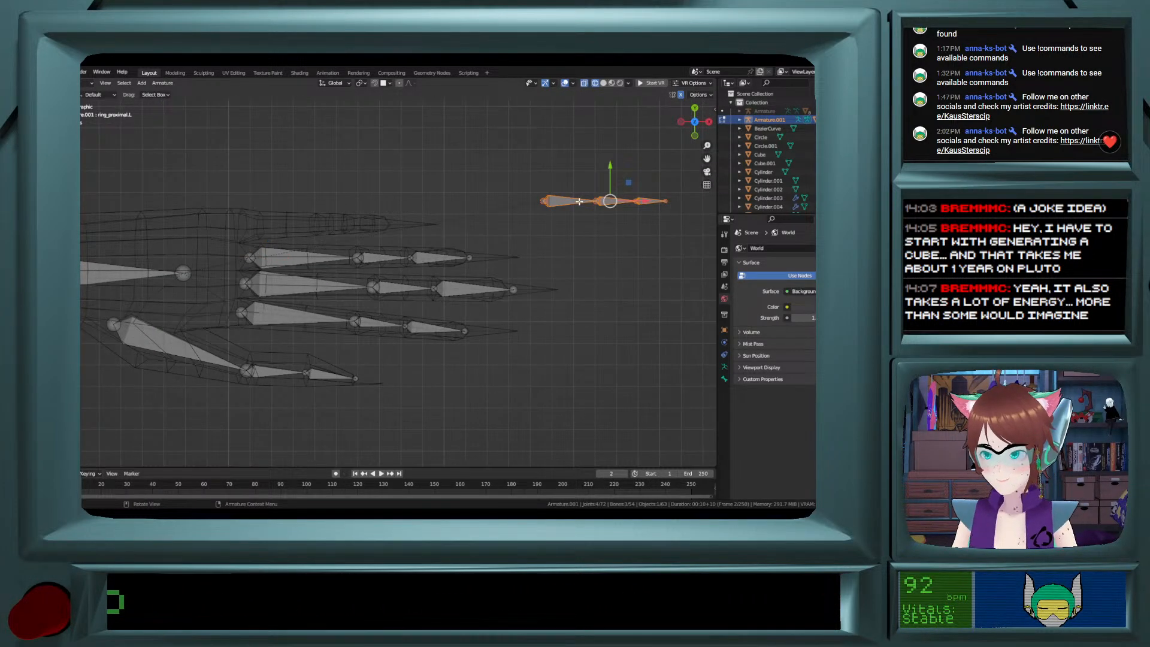
drag(609, 201, 324, 223)
scroll(325, 223, up, 1)
scroll(325, 224, up, 4)
shift+middle_drag(368, 153, 437, 207)
click(436, 198)
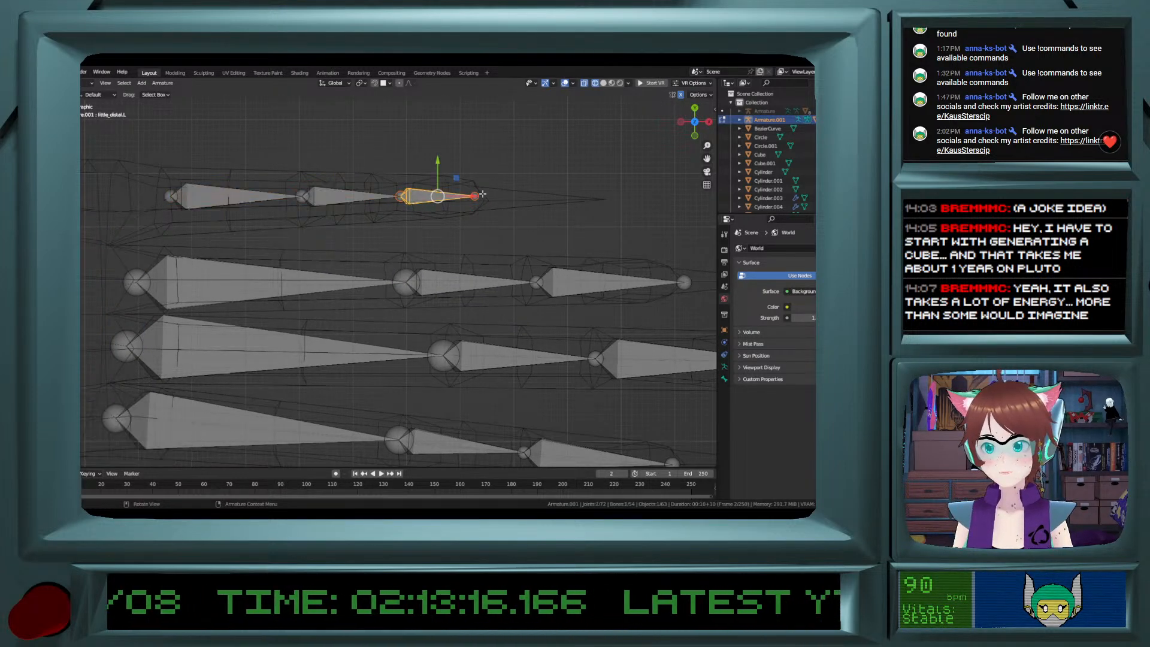
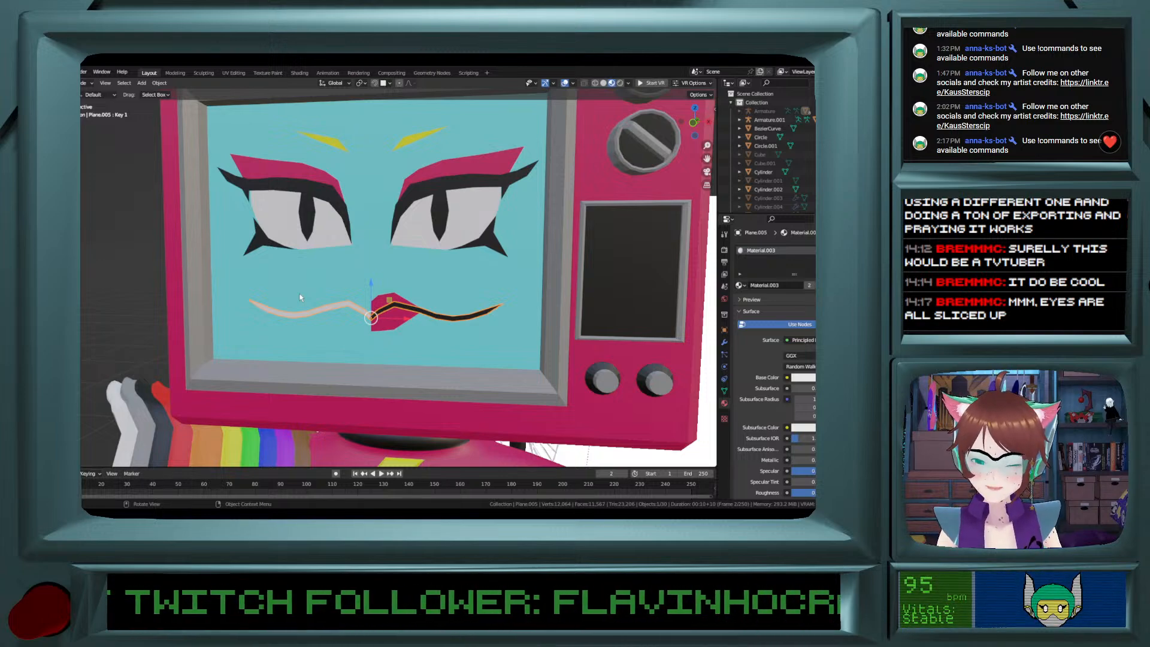
Try moving the slit pupils downward across the eyes and undo the move.
middle_drag(255, 304, 225, 315)
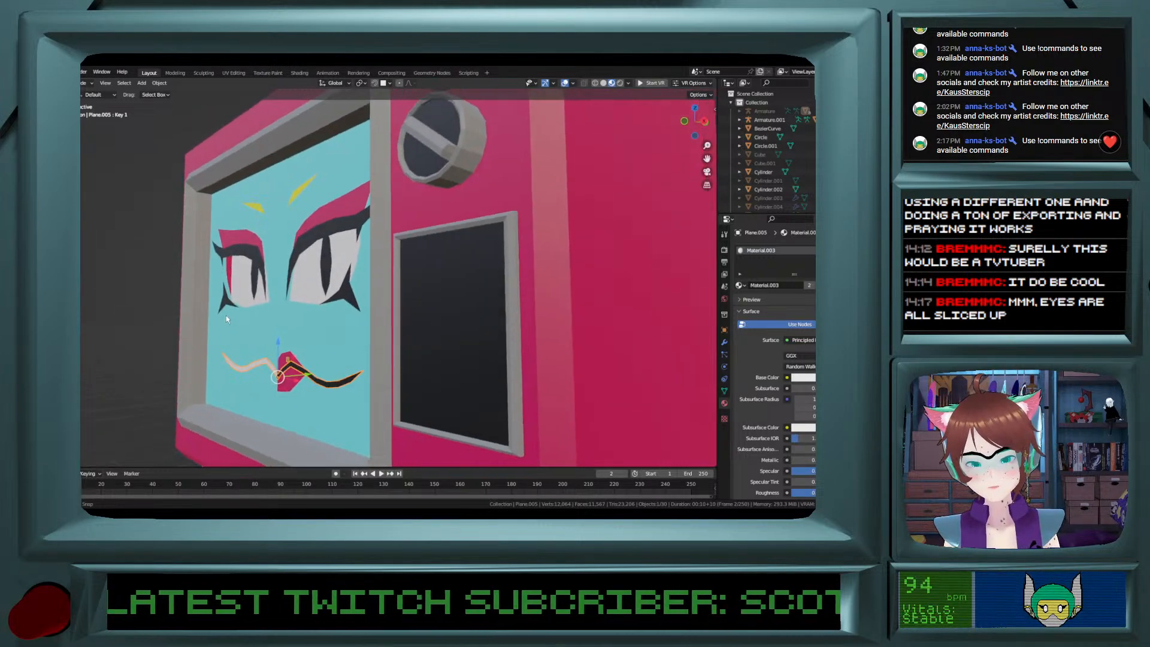
scroll(226, 316, up, 3)
scroll(226, 315, up, 2)
scroll(227, 316, up, 1)
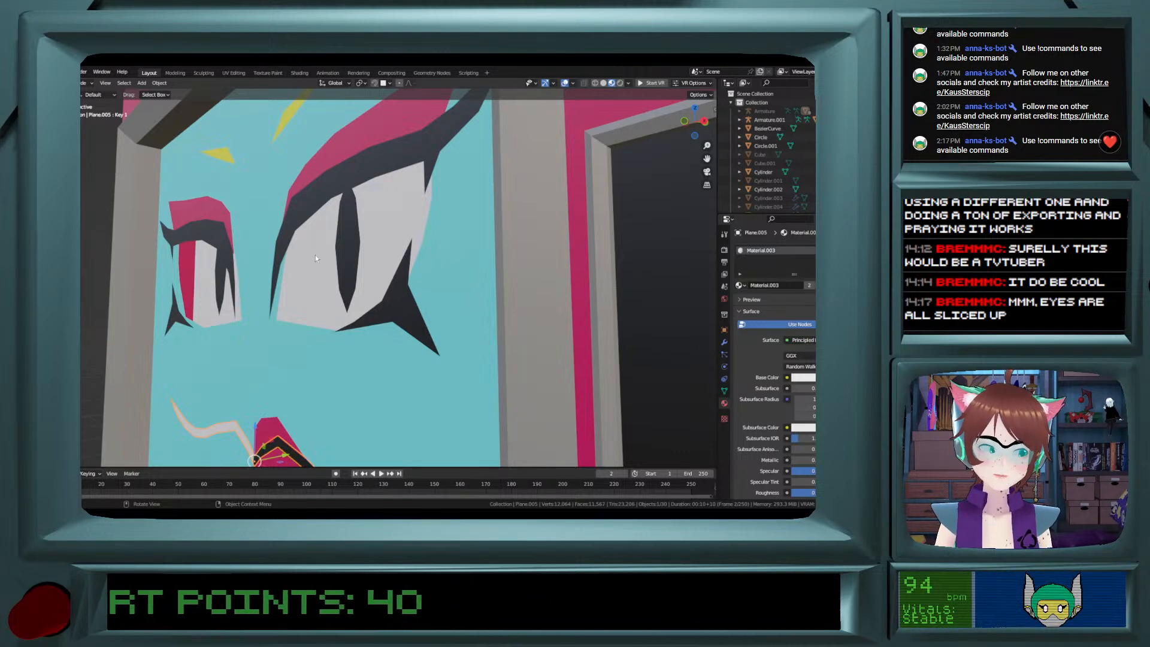
scroll(275, 241, down, 6)
scroll(270, 268, up, 5)
mouse_move(269, 272)
middle_down()
mouse_move(235, 268)
mouse_move(264, 271)
middle_up()
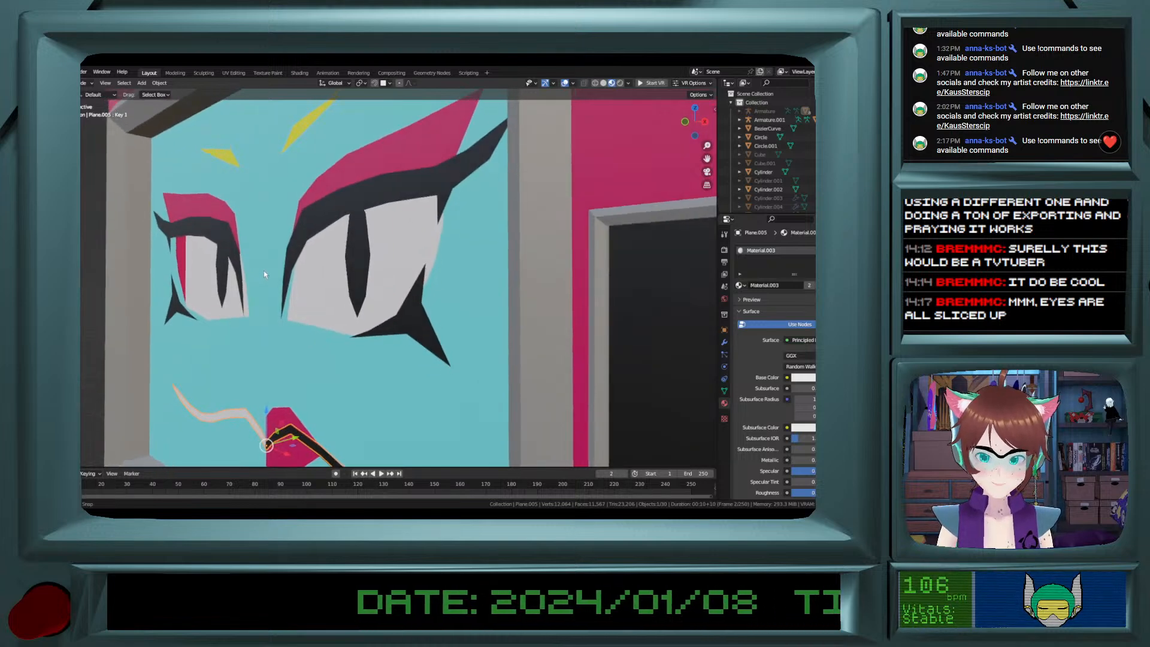
click(224, 276)
key(g)
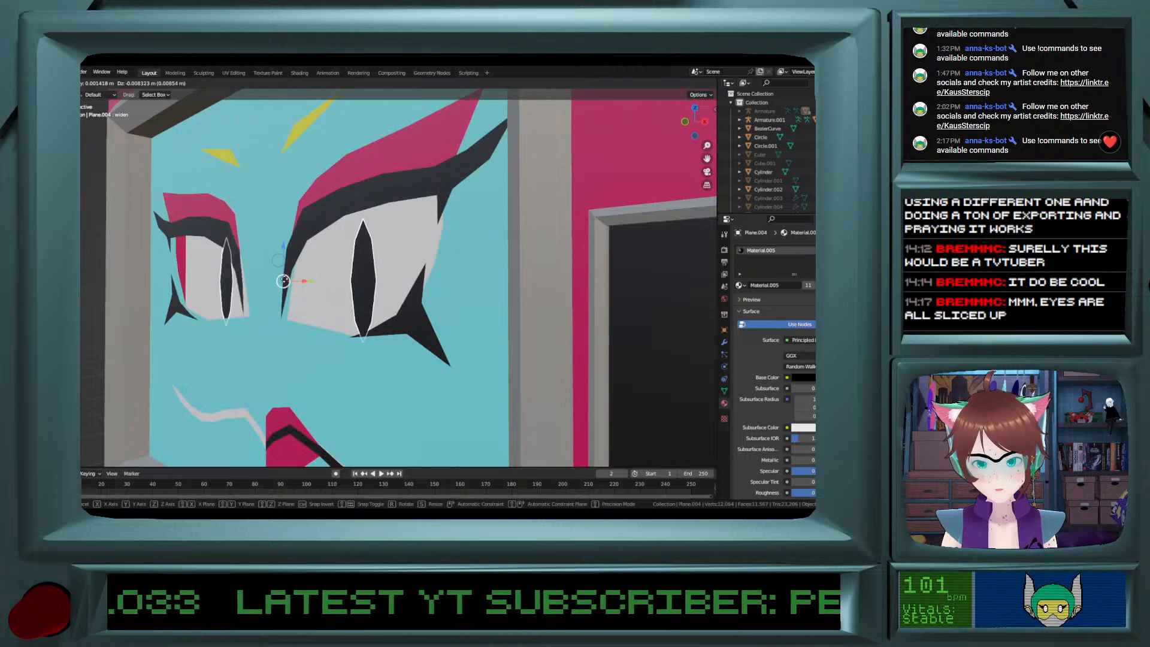
drag(284, 280, 283, 278)
key(ctrl+z)
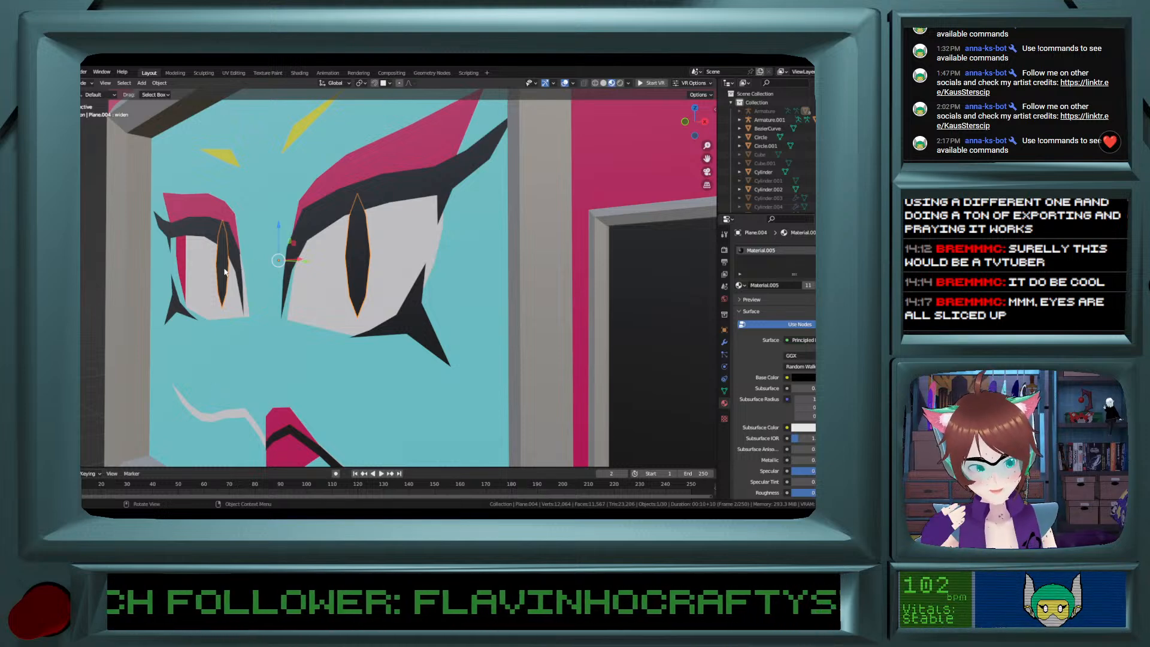
Select the face screen mesh and inspect how the eyes and mouth are layered on it.
click(206, 219)
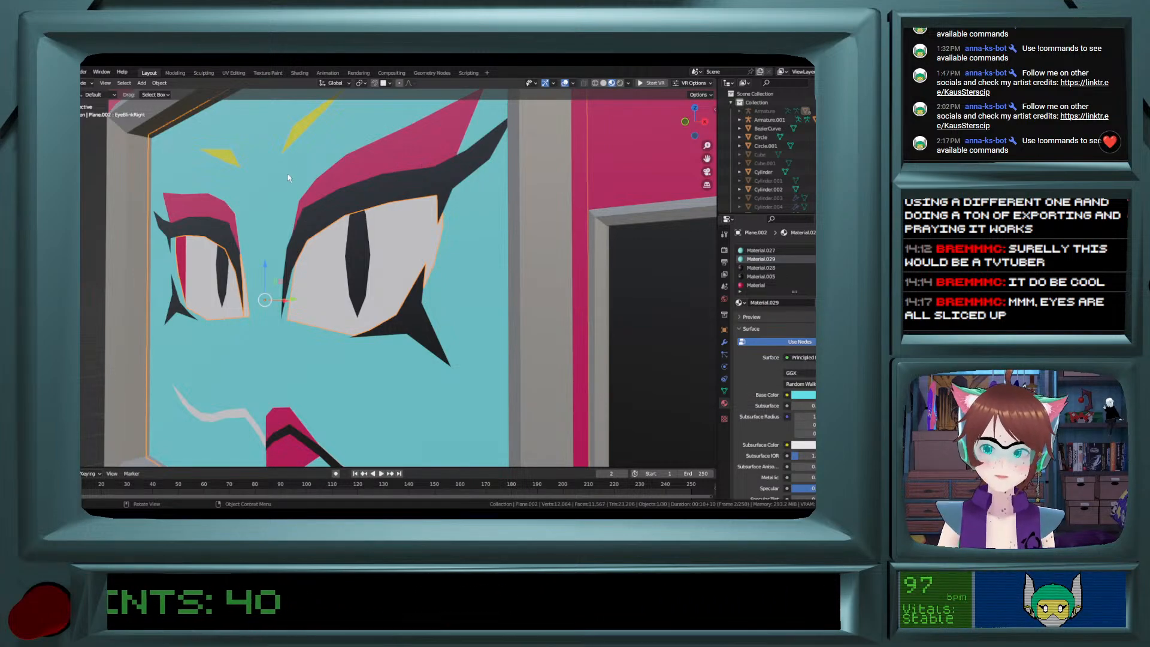
scroll(300, 174, down, 3)
middle_drag(273, 161, 309, 208)
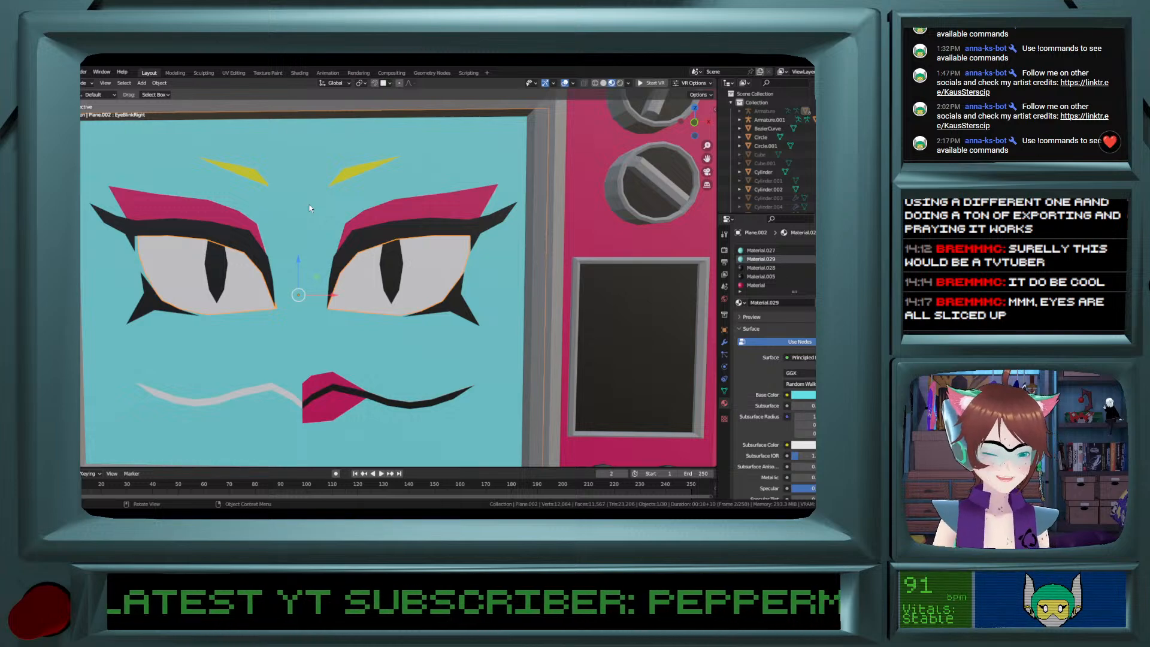
scroll(308, 206, down, 3)
middle_drag(306, 210, 281, 358)
scroll(308, 322, up, 5)
Try raising the upper lip vertically away from the lower lip and undo the move.
click(336, 361)
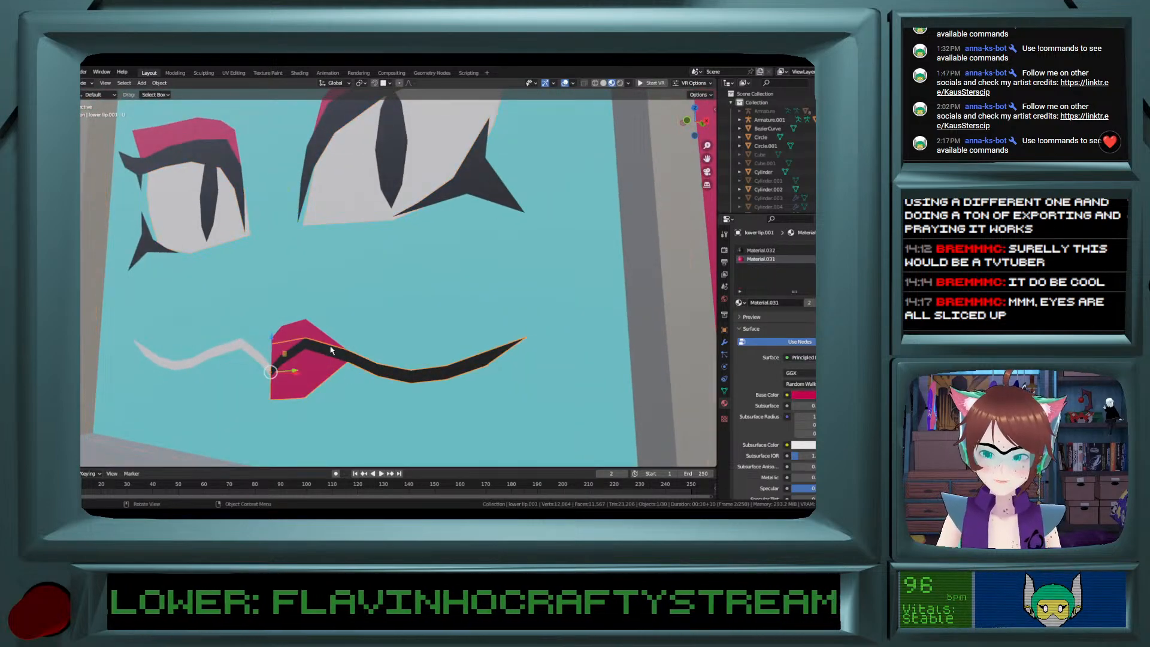
click(311, 343)
click(313, 366)
click(313, 346)
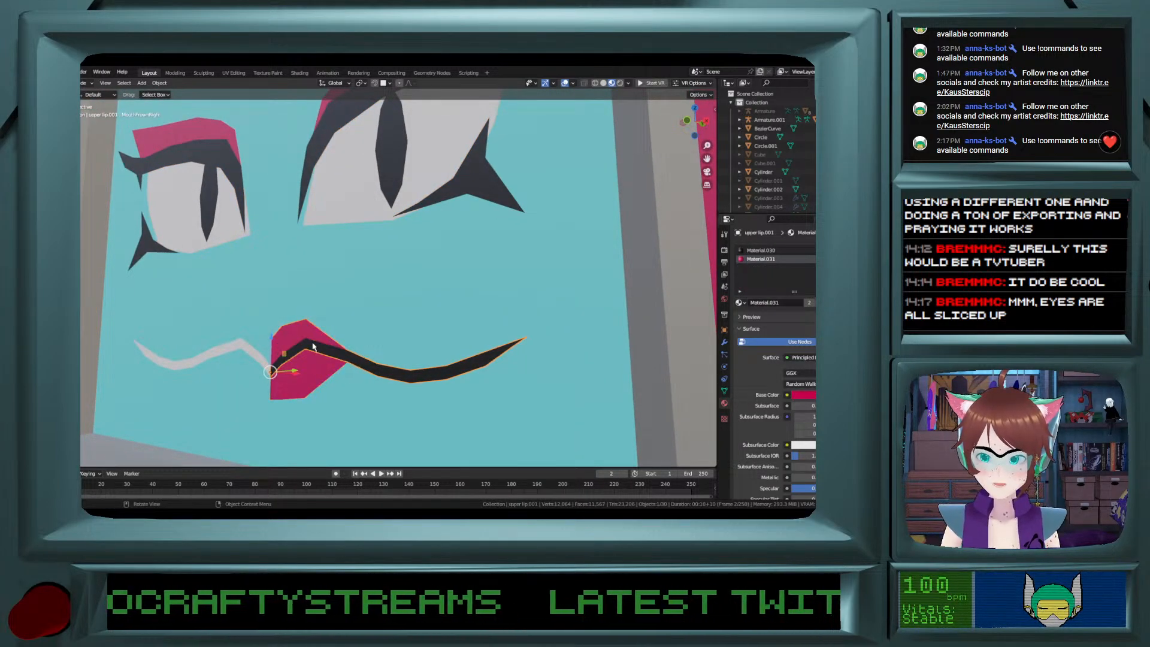
middle_drag(313, 346, 293, 354)
key(g)
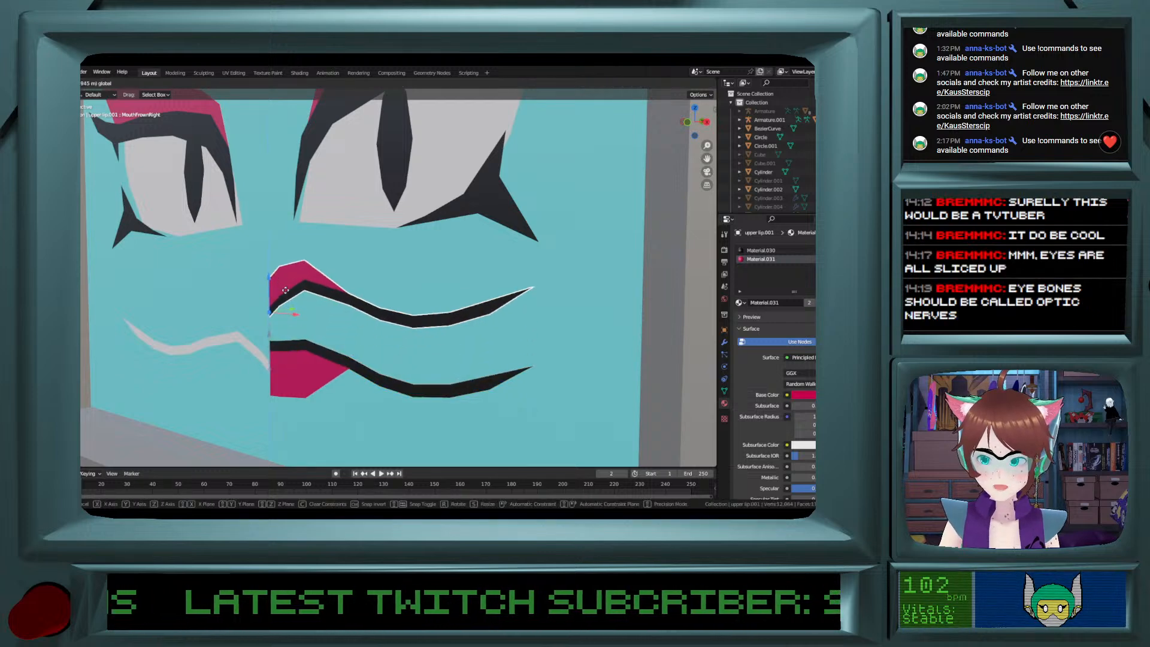
mouse_move(283, 356)
mouse_down()
mouse_move(284, 330)
mouse_move(284, 340)
mouse_up()
key(ctrl+z)
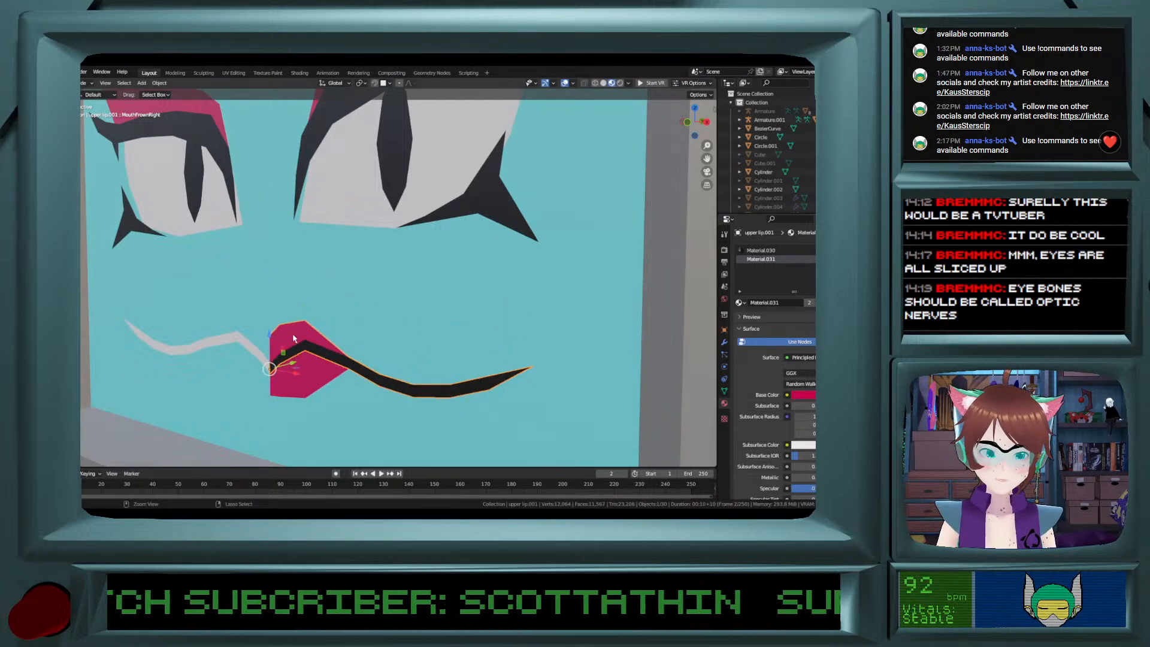
Examine the TV head and its facial features in front view beside the reference sketch.
scroll(317, 300, down, 2)
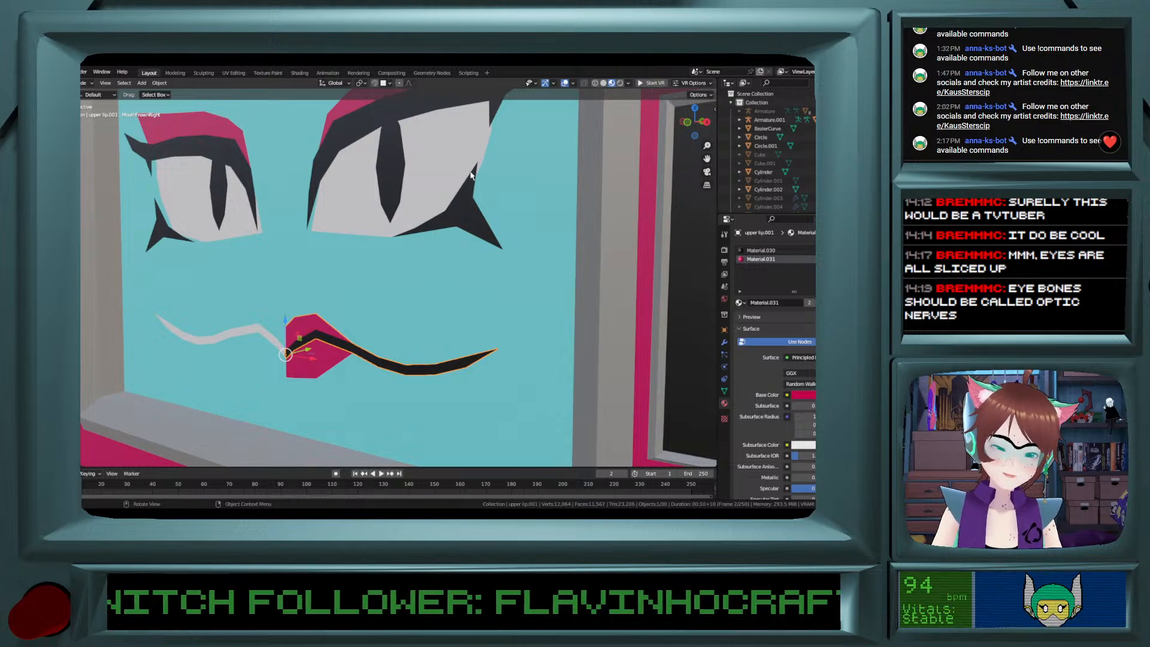
scroll(414, 201, down, 4)
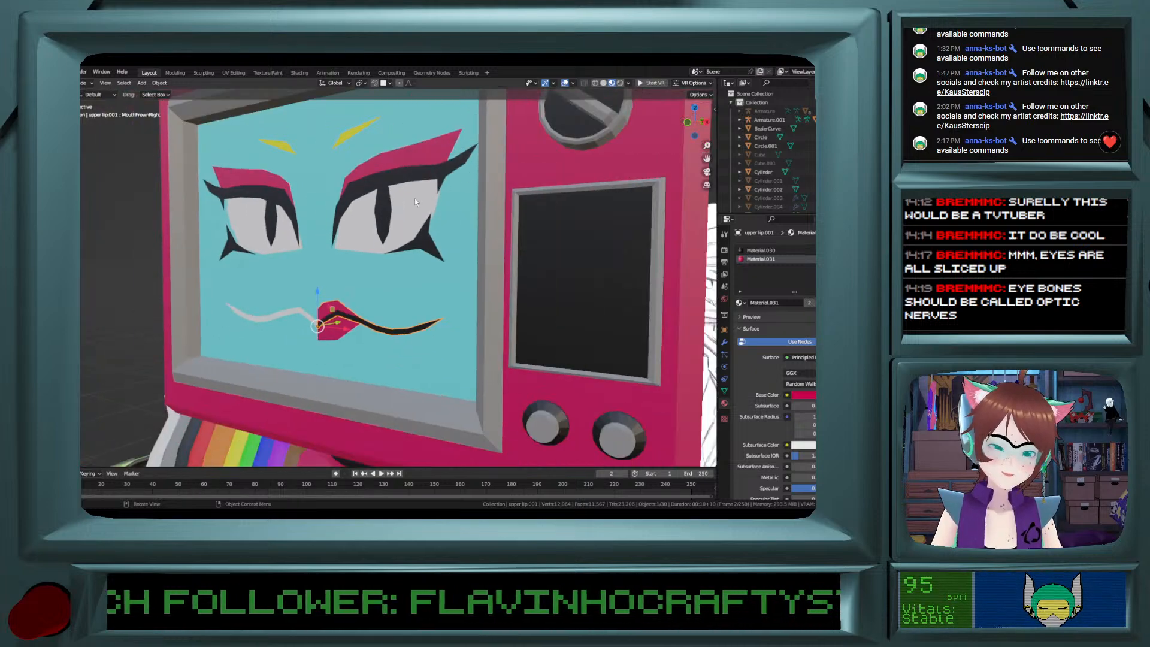
click(687, 122)
scroll(139, 211, down, 1)
scroll(139, 211, down, 2)
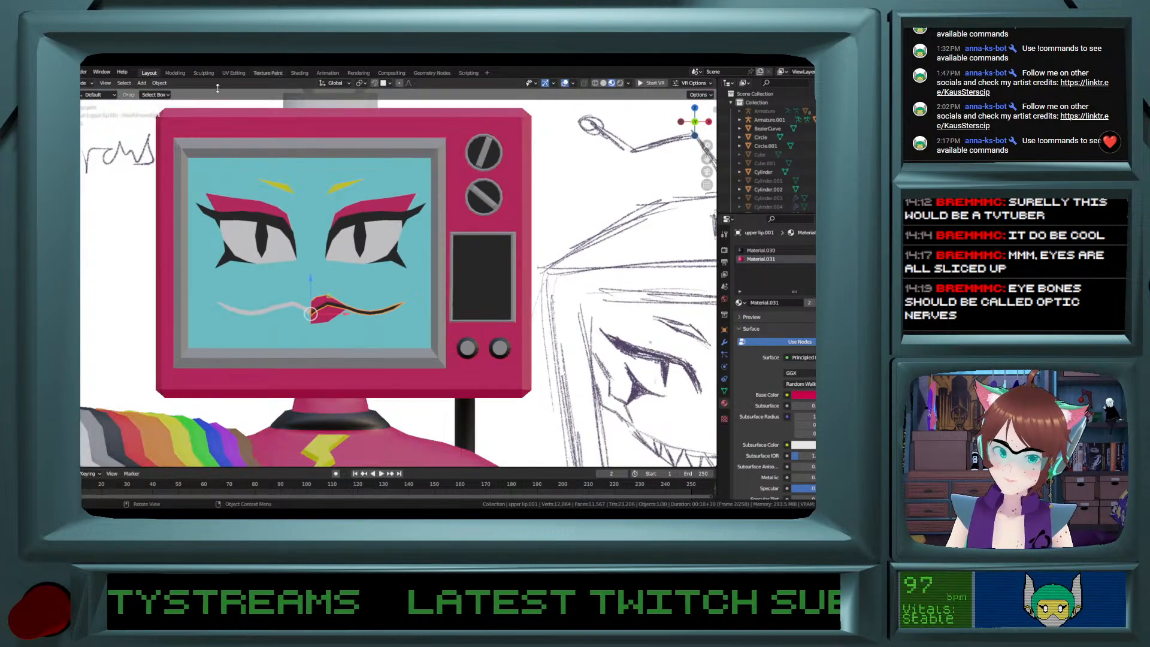
scroll(295, 235, down, 3)
scroll(293, 232, up, 4)
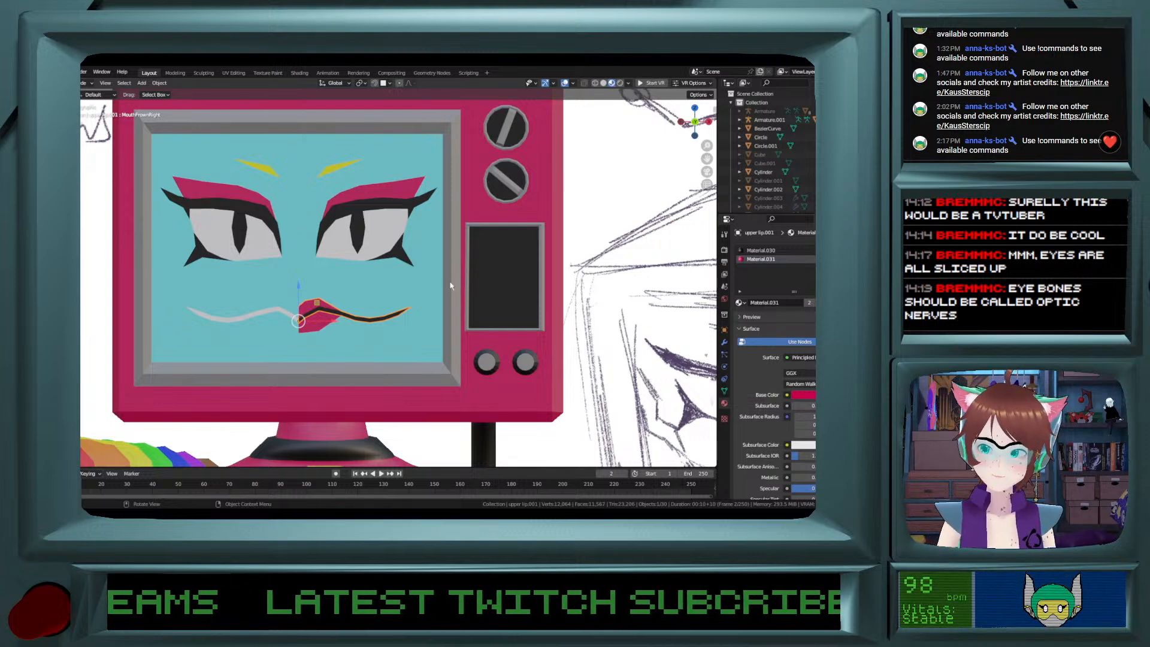
scroll(449, 282, down, 2)
scroll(393, 321, up, 2)
Select the face screen mesh around the eyes and save the Blender file.
click(372, 270)
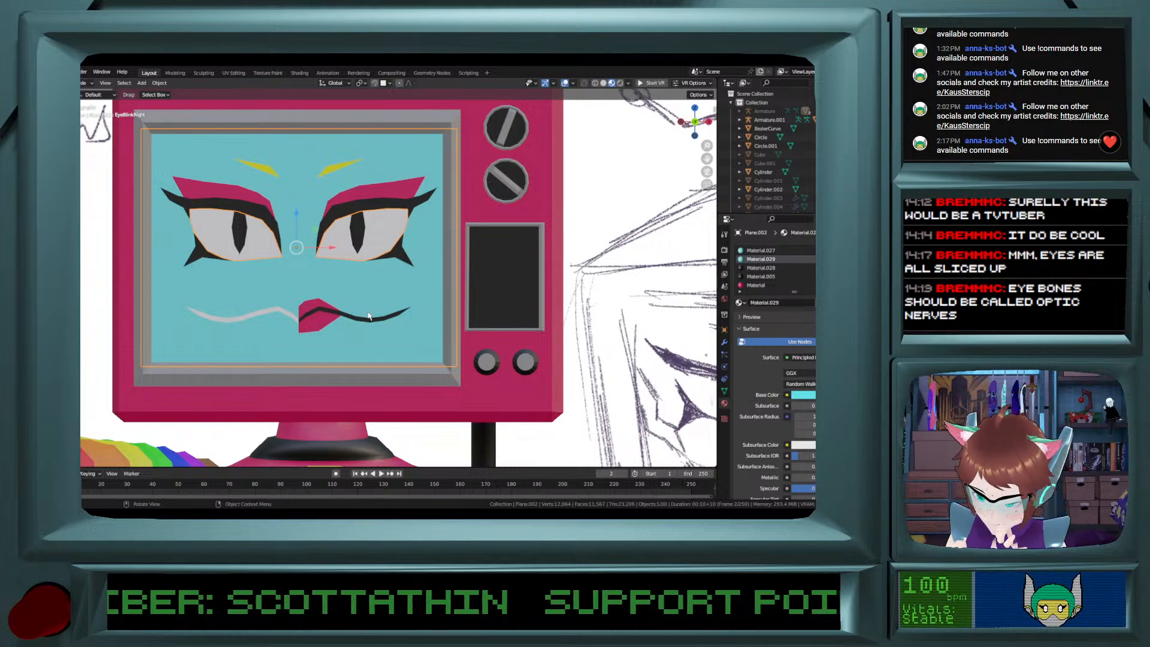
scroll(381, 314, down, 4)
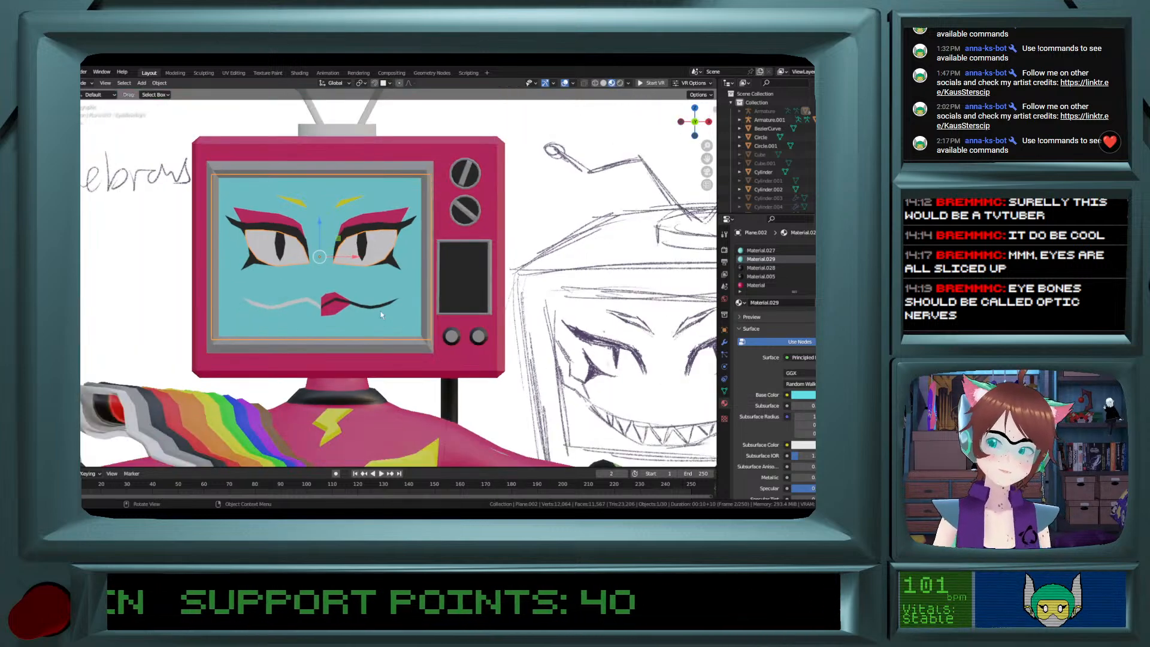
scroll(381, 314, up, 1)
mouse_move(381, 314)
middle_down()
mouse_move(374, 363)
mouse_move(363, 318)
middle_up()
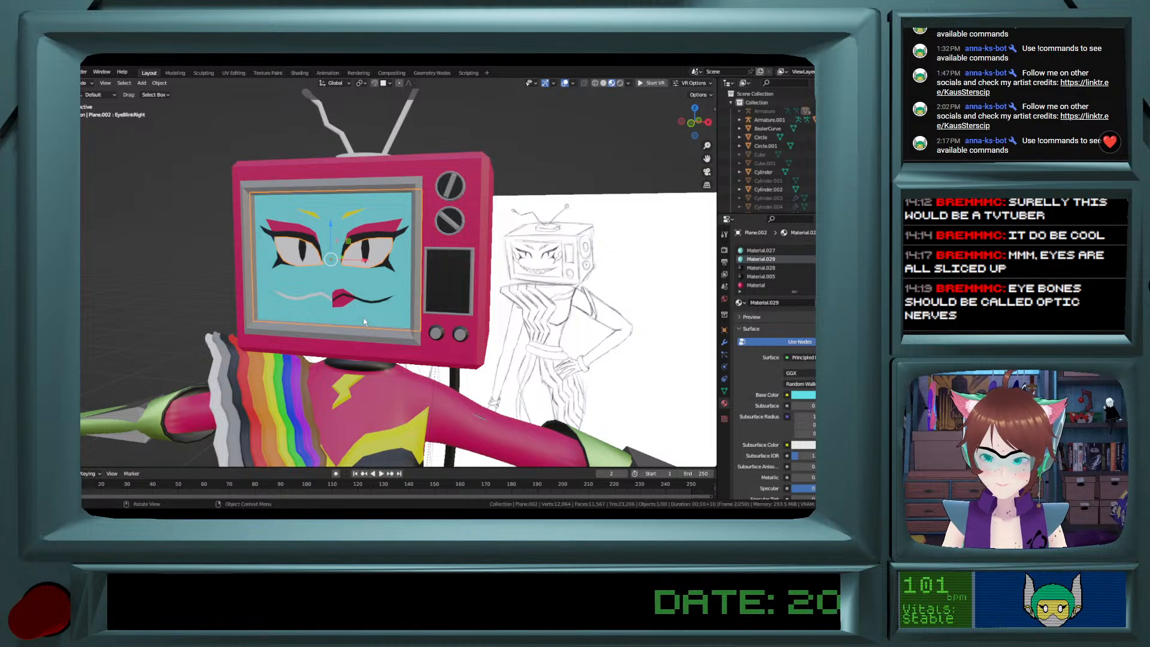
key(ctrl+s)
Show the face screen mesh's object data and look through its list of shape keys.
scroll(362, 314, down, 4)
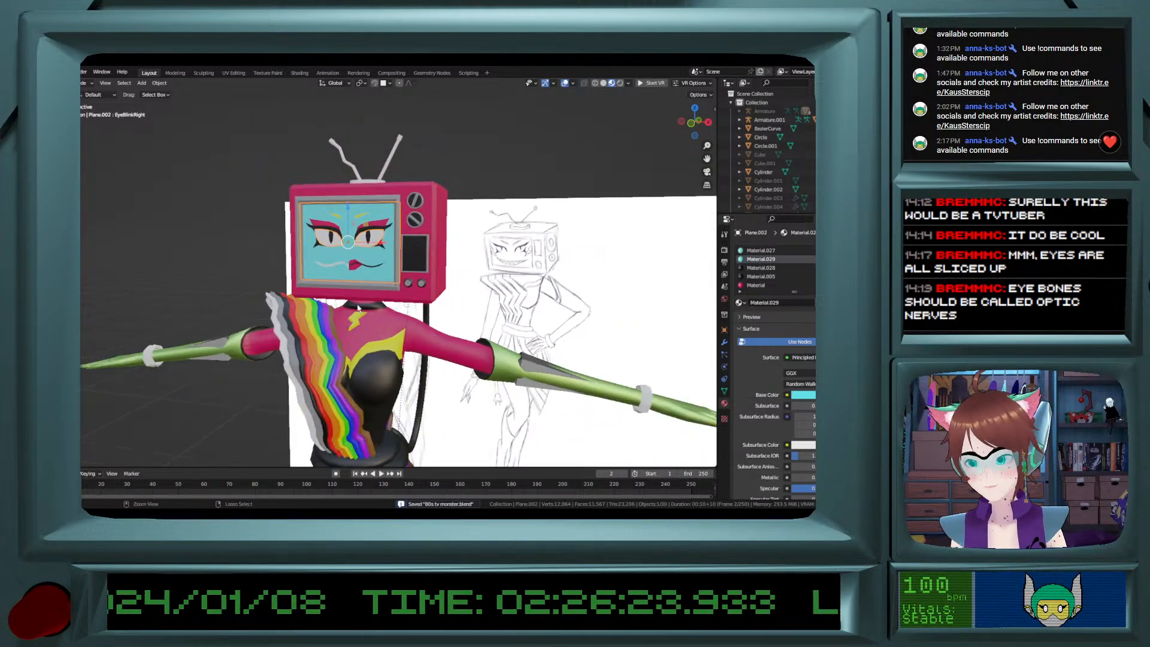
ctrl+scroll(358, 305, up, 1)
shift+scroll(358, 304, up, 3)
ctrl+scroll(357, 305, down, 1)
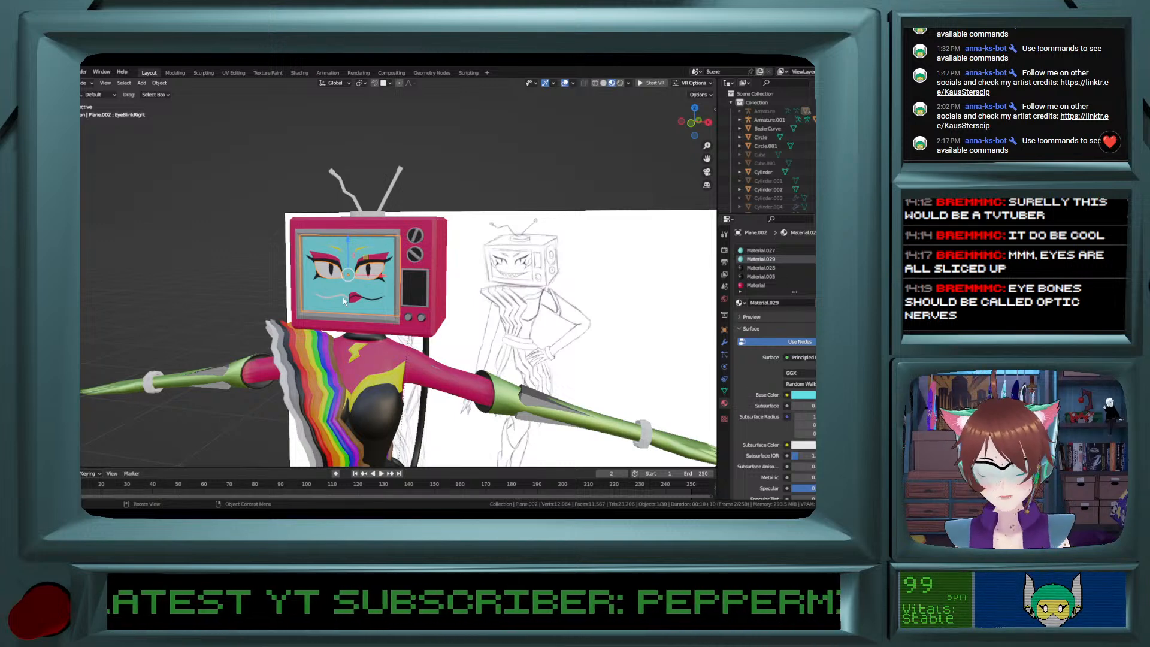
shift+scroll(343, 298, down, 5)
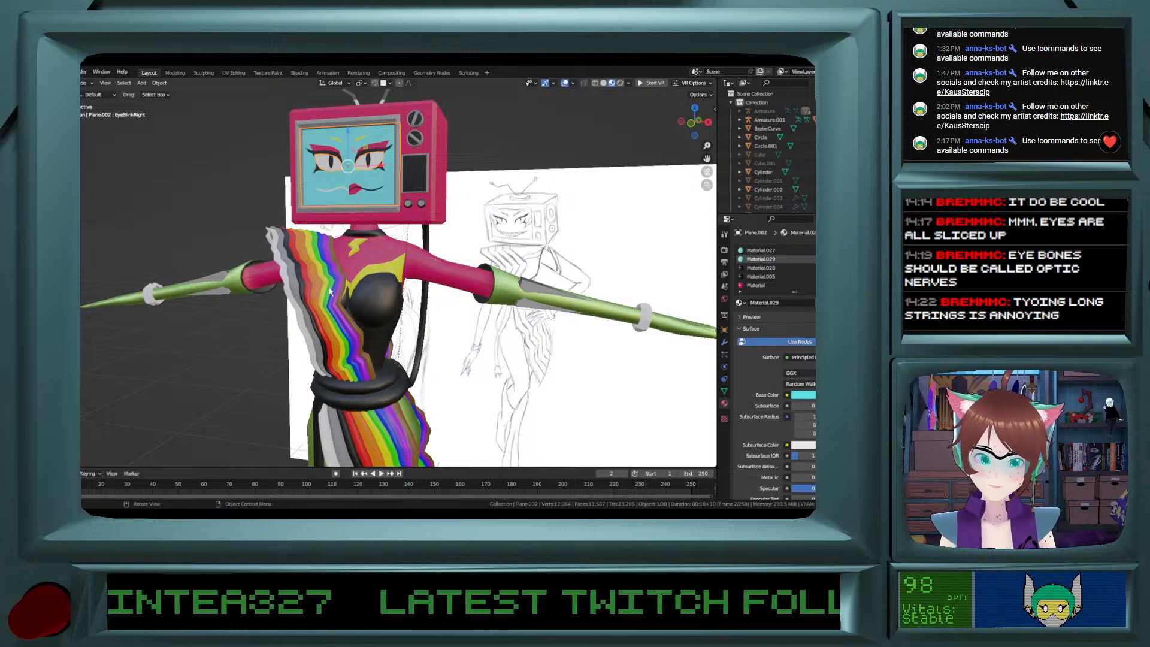
shift+scroll(330, 292, up, 1)
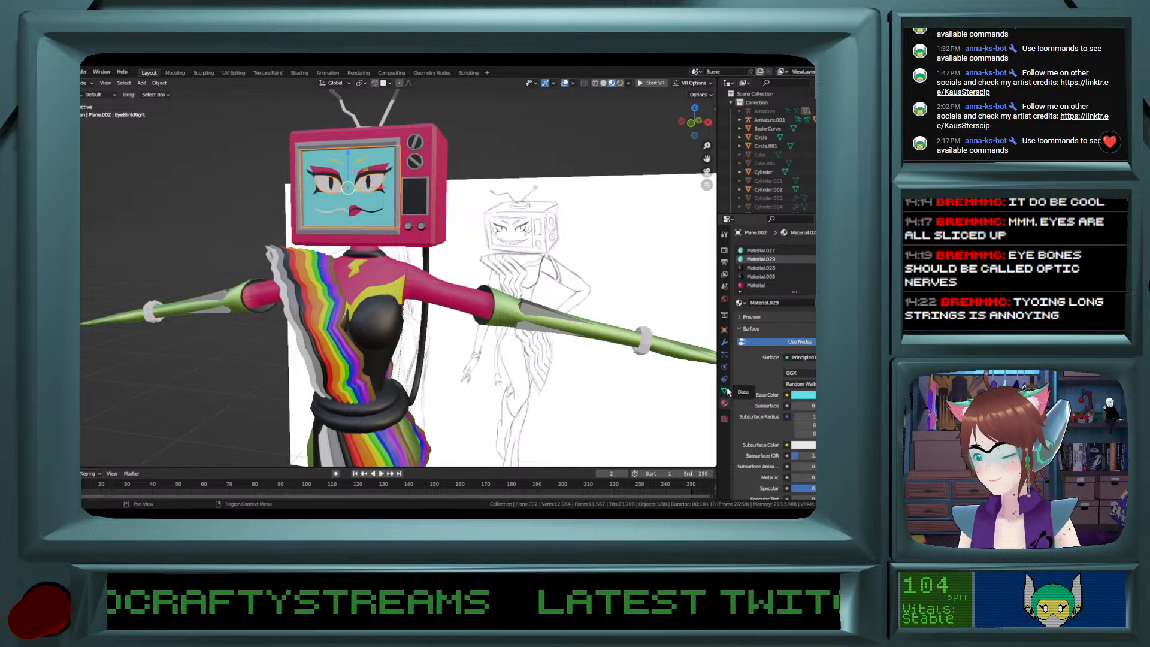
click(725, 391)
scroll(779, 375, down, 4)
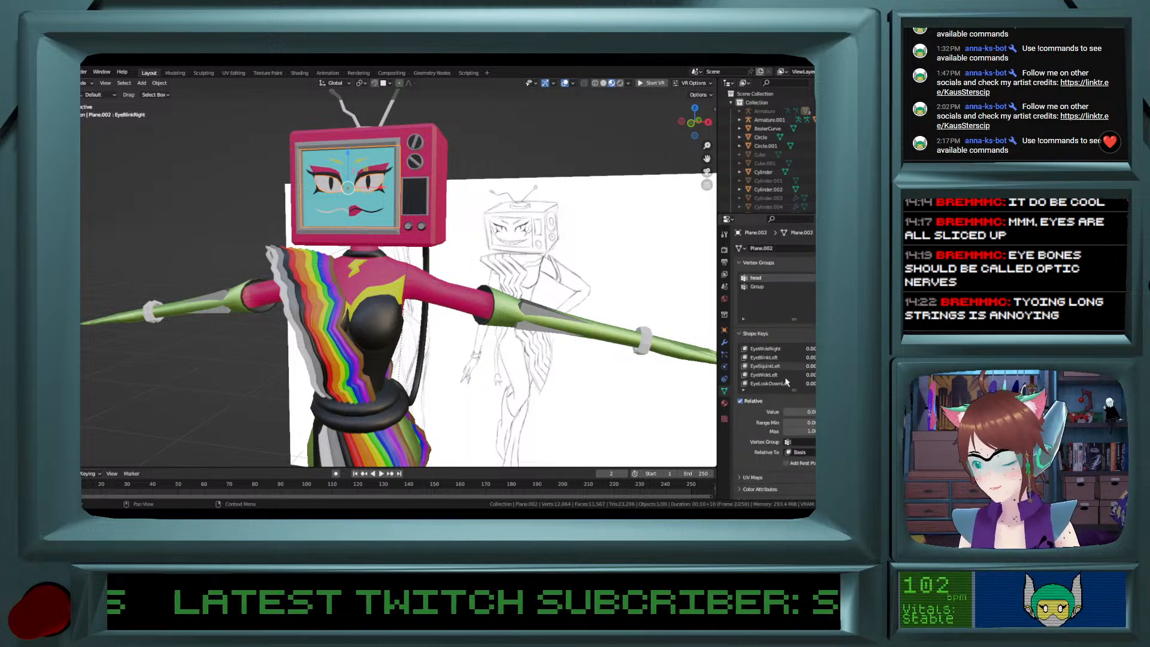
scroll(786, 378, up, 4)
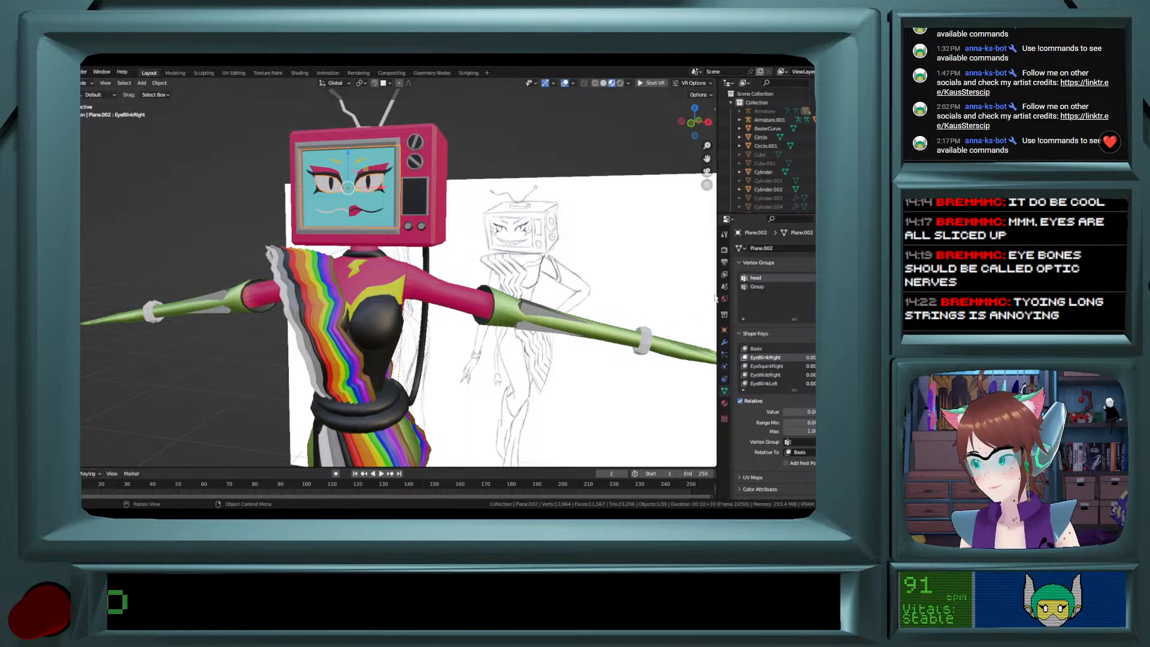
Briefly widen the properties area to read the face mesh's shape key values, then review its eye and brow keys.
drag(718, 297, 556, 283)
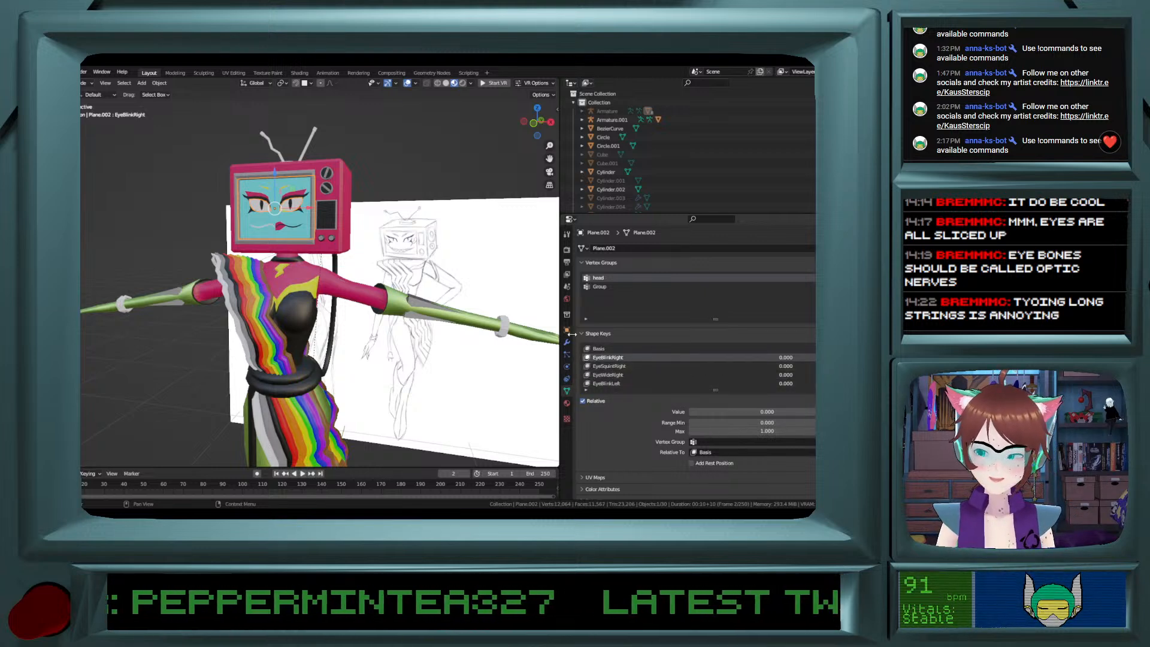
drag(557, 320, 717, 315)
scroll(779, 372, down, 4)
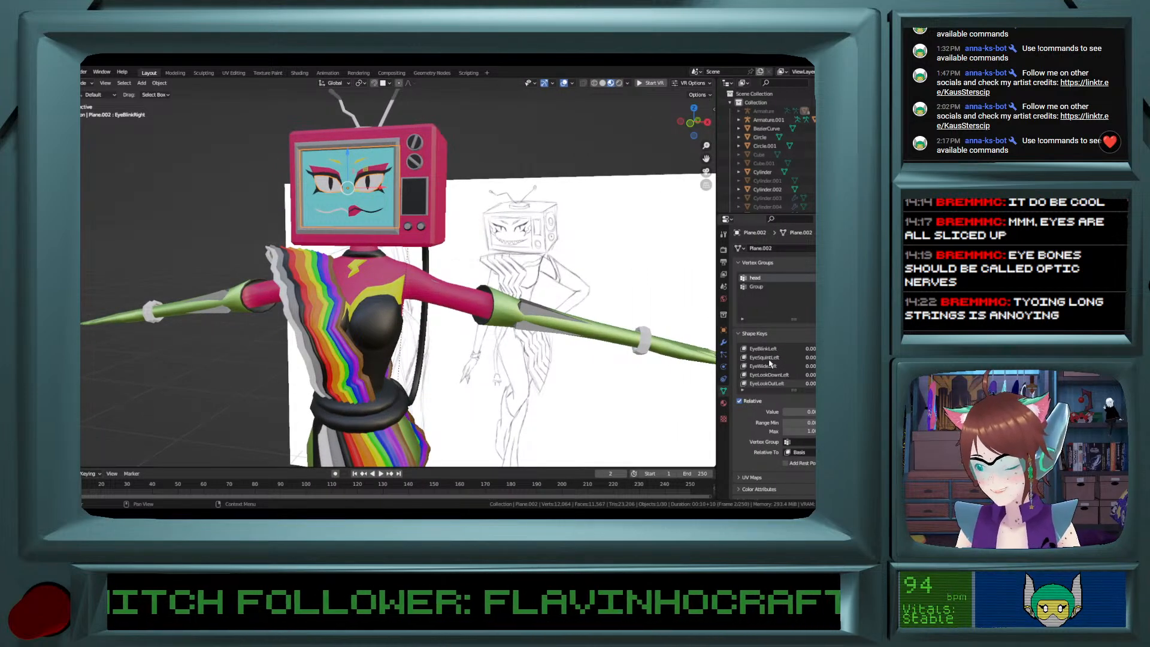
scroll(779, 372, down, 5)
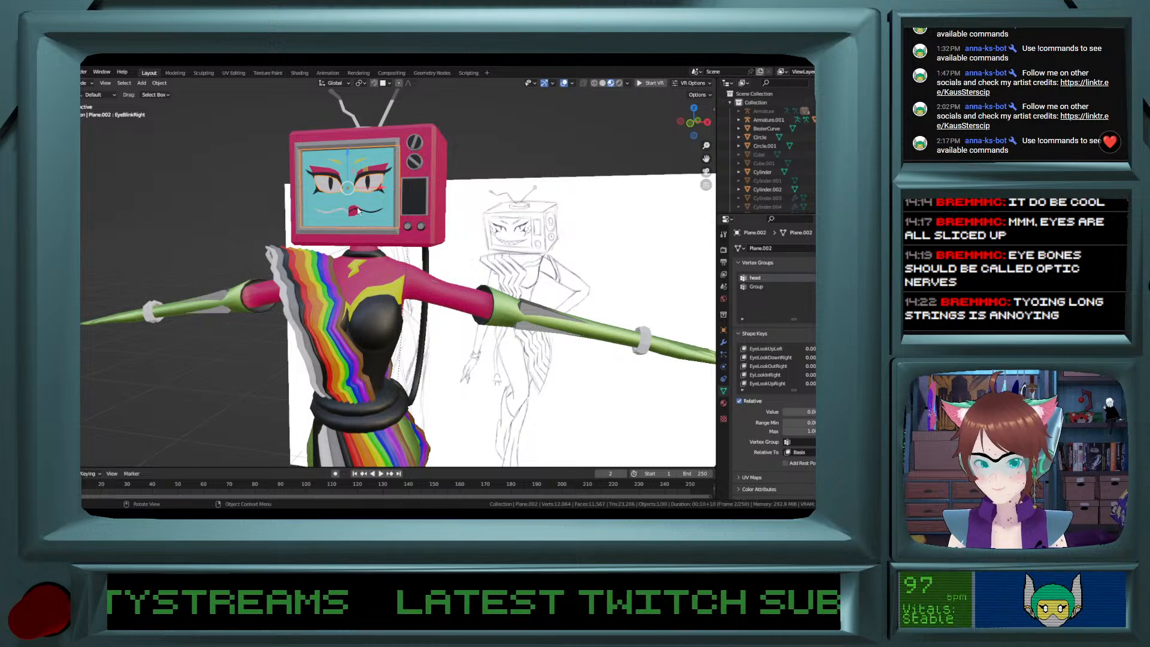
scroll(798, 364, down, 5)
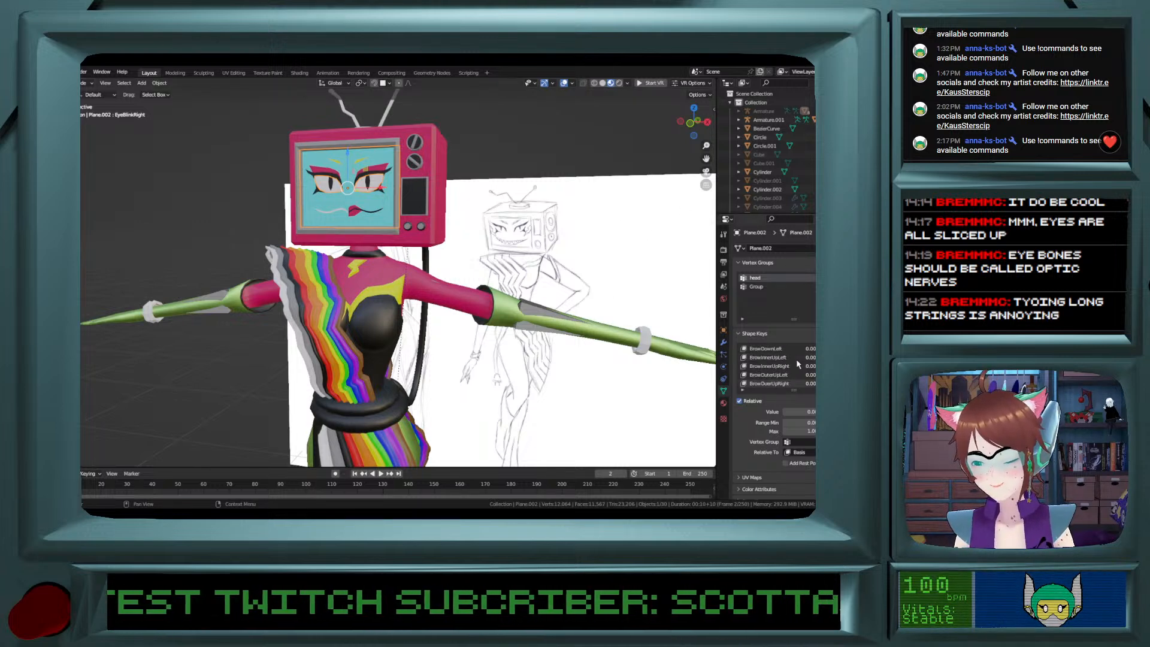
scroll(779, 368, up, 10)
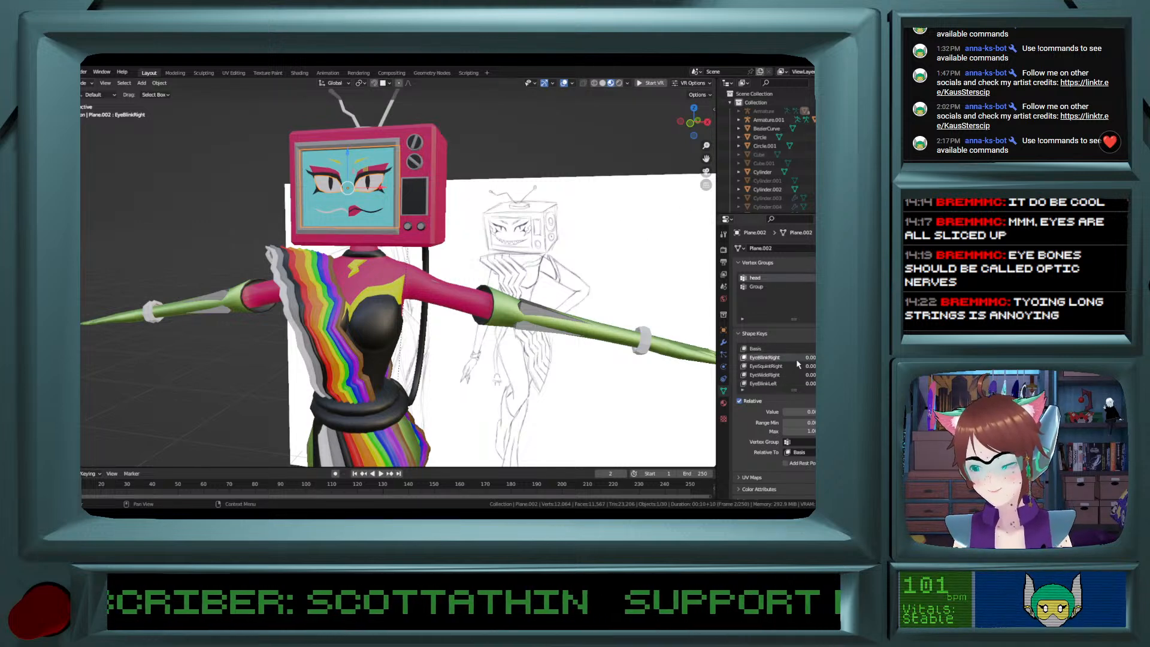
scroll(343, 188, up, 4)
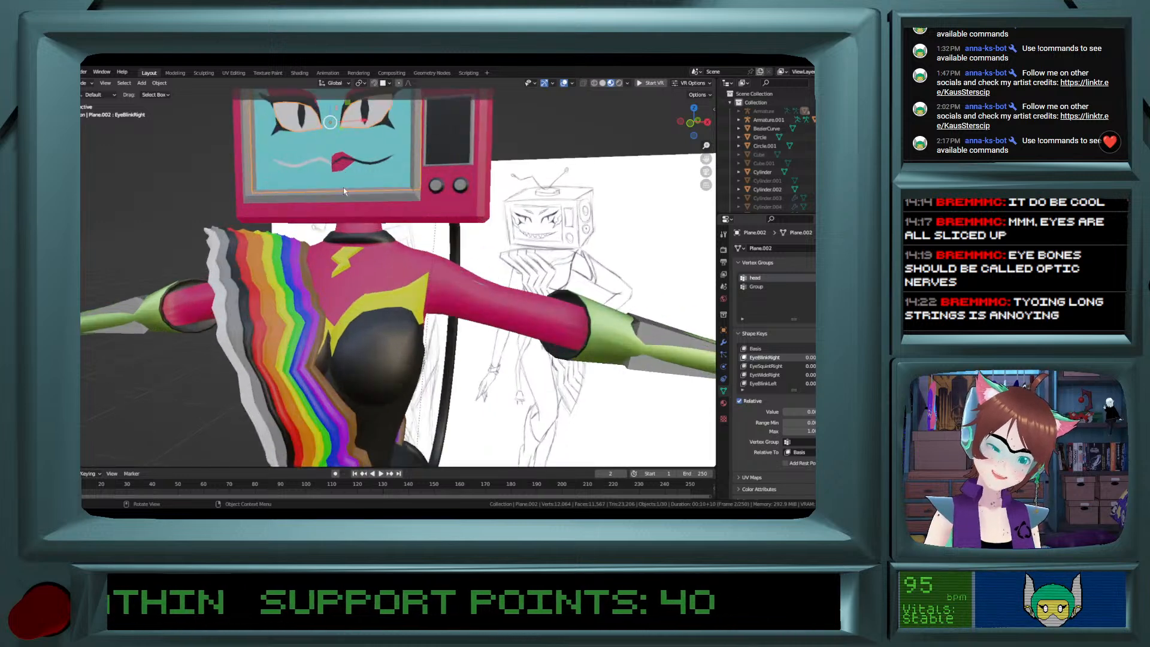
Try moving the straight antenna on top of the TV head and undo the move.
shift+scroll(335, 215, up, 8)
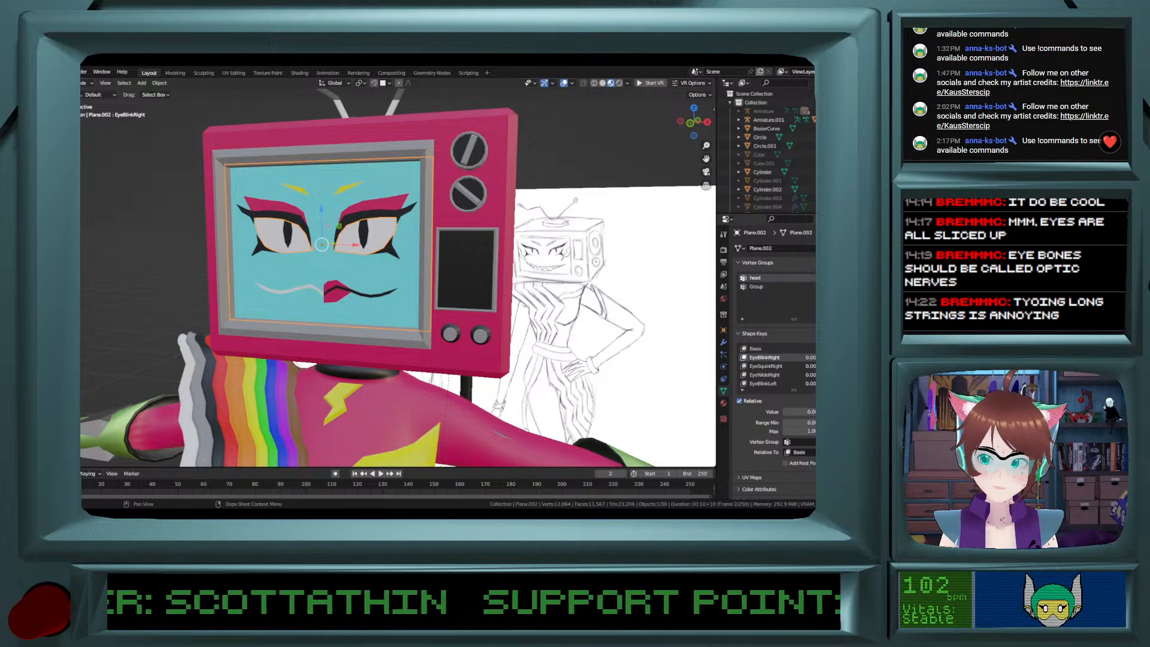
mouse_move(117, 267)
middle_down()
mouse_move(138, 257)
mouse_move(123, 240)
mouse_move(126, 260)
middle_up()
scroll(126, 260, down, 3)
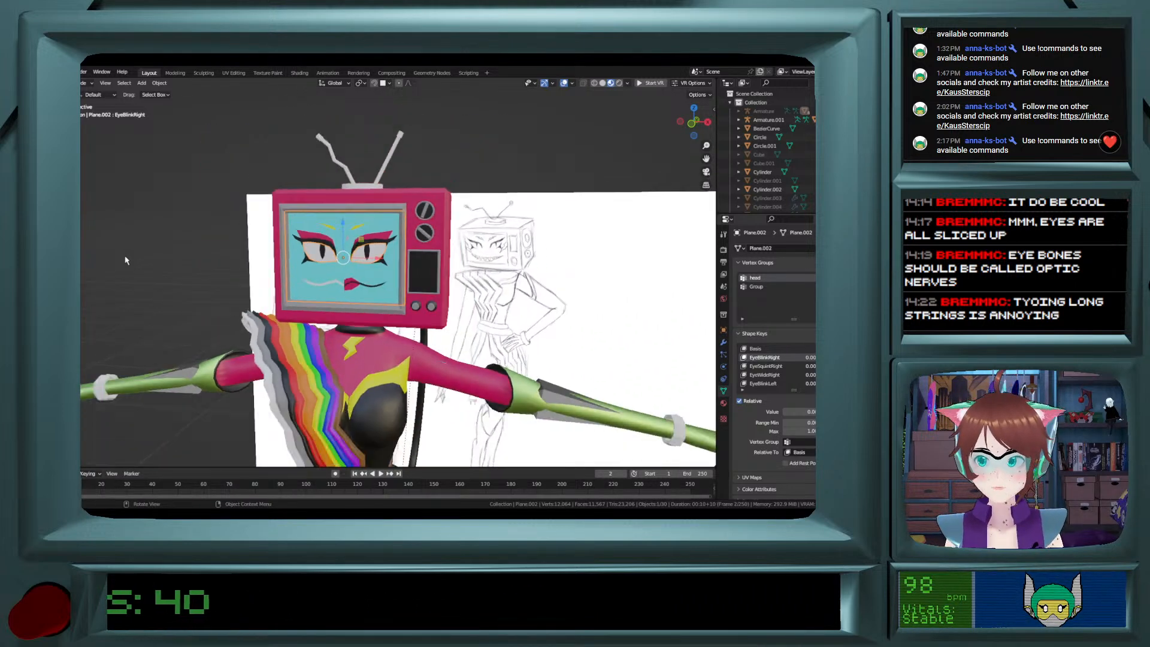
scroll(126, 260, up, 1)
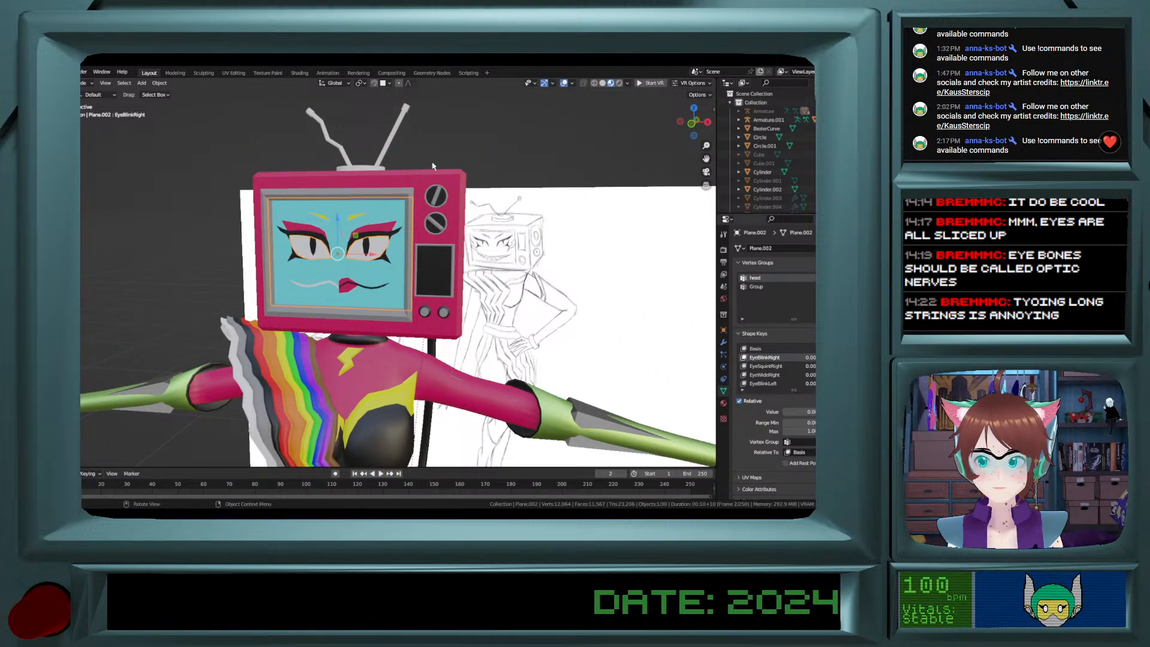
click(387, 146)
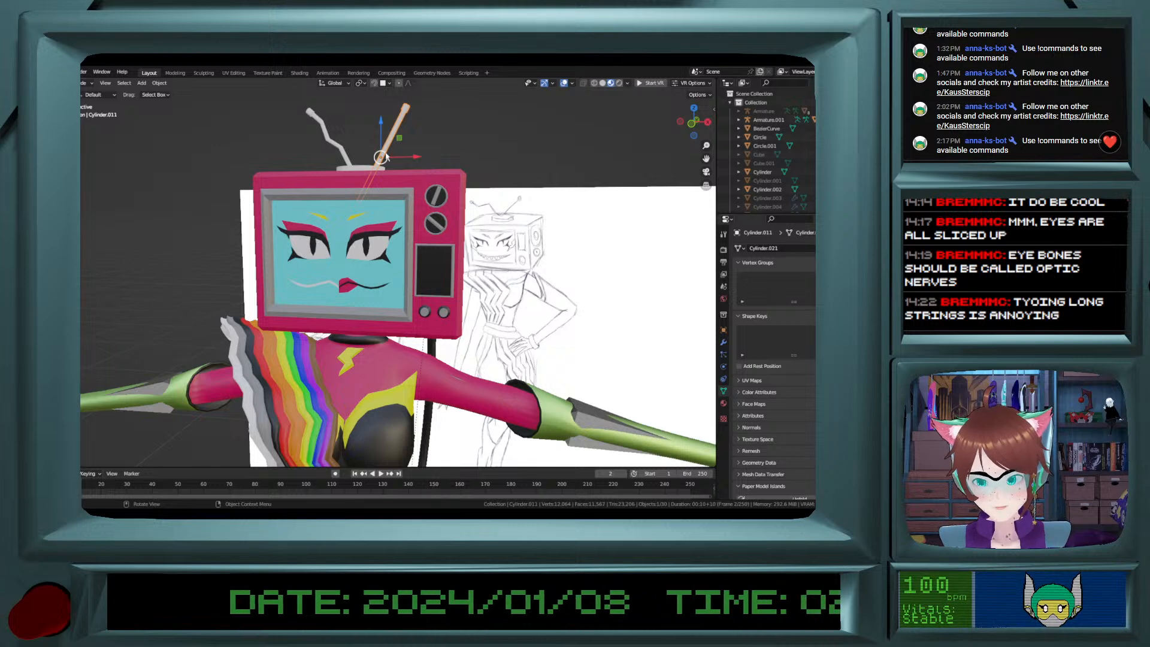
key(g)
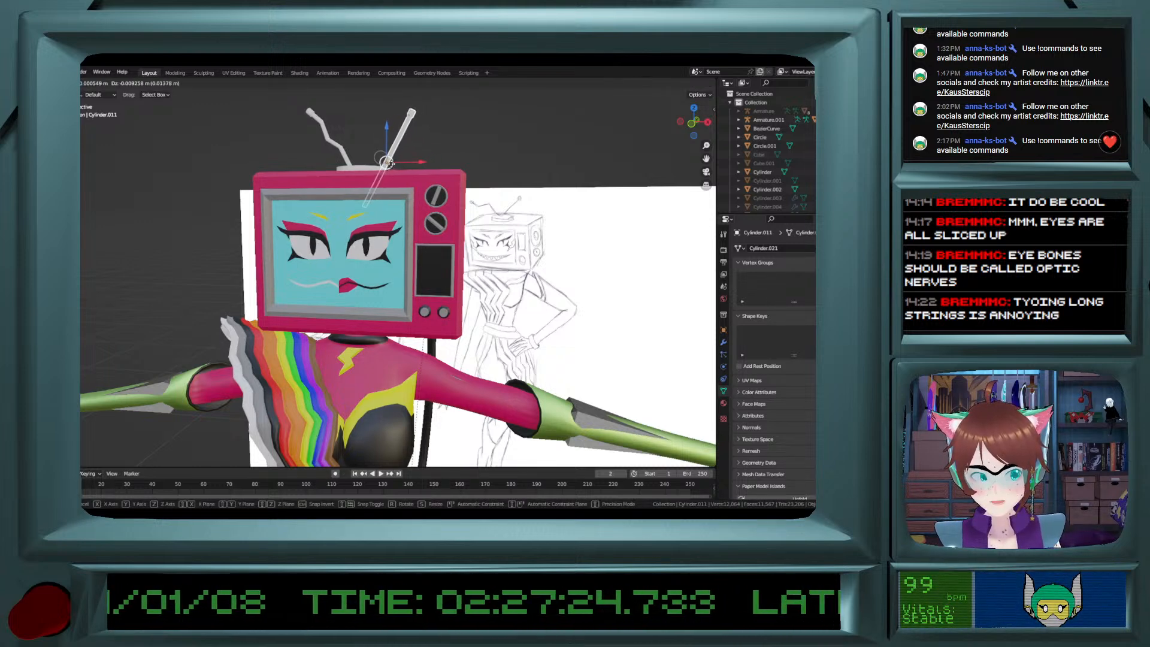
click(386, 166)
key(ctrl+z)
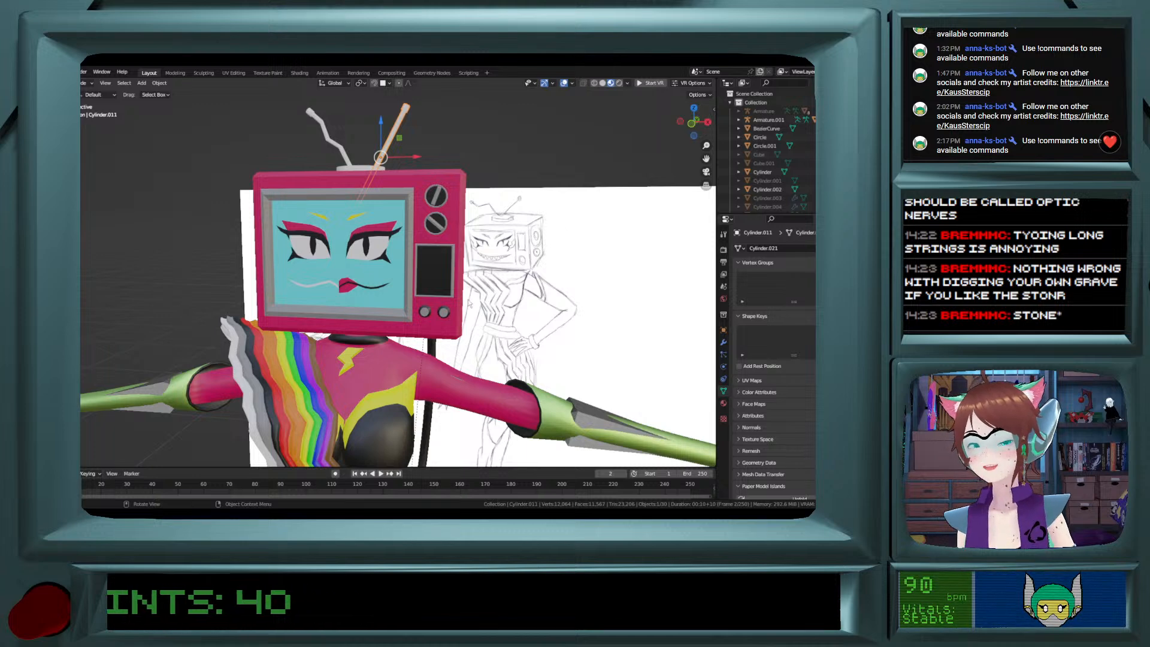
View the character straight from the front beside the reference sketches, deselect the armature and save the Blender file.
scroll(469, 304, down, 3)
shift+middle_drag(294, 372, 388, 374)
click(325, 346)
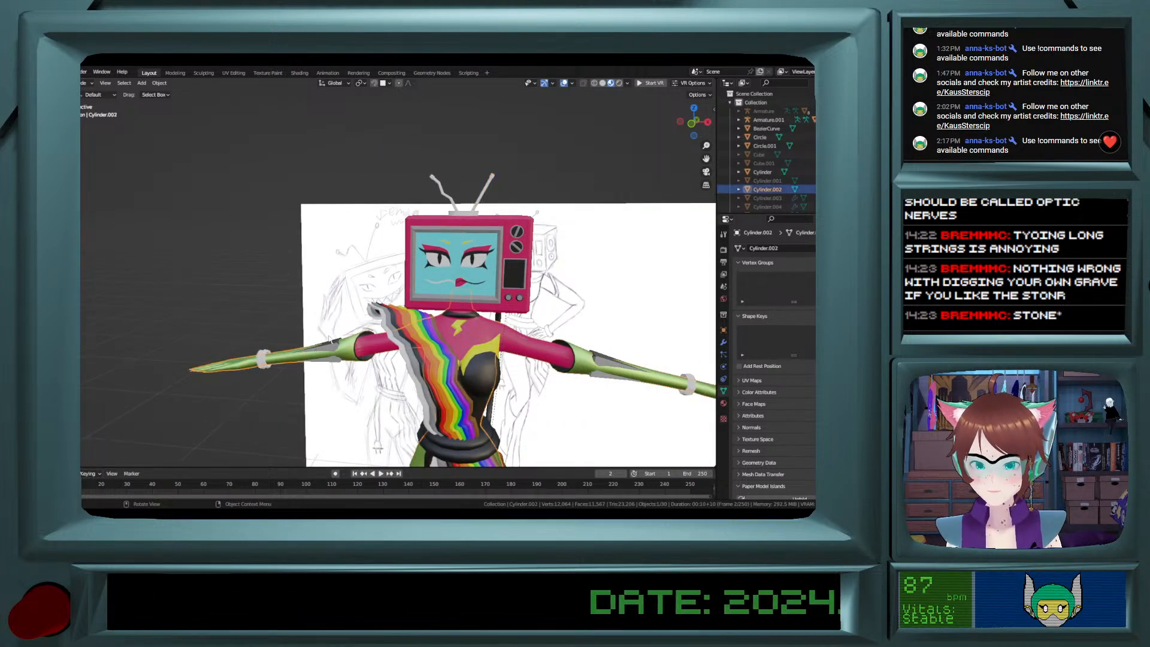
click(693, 122)
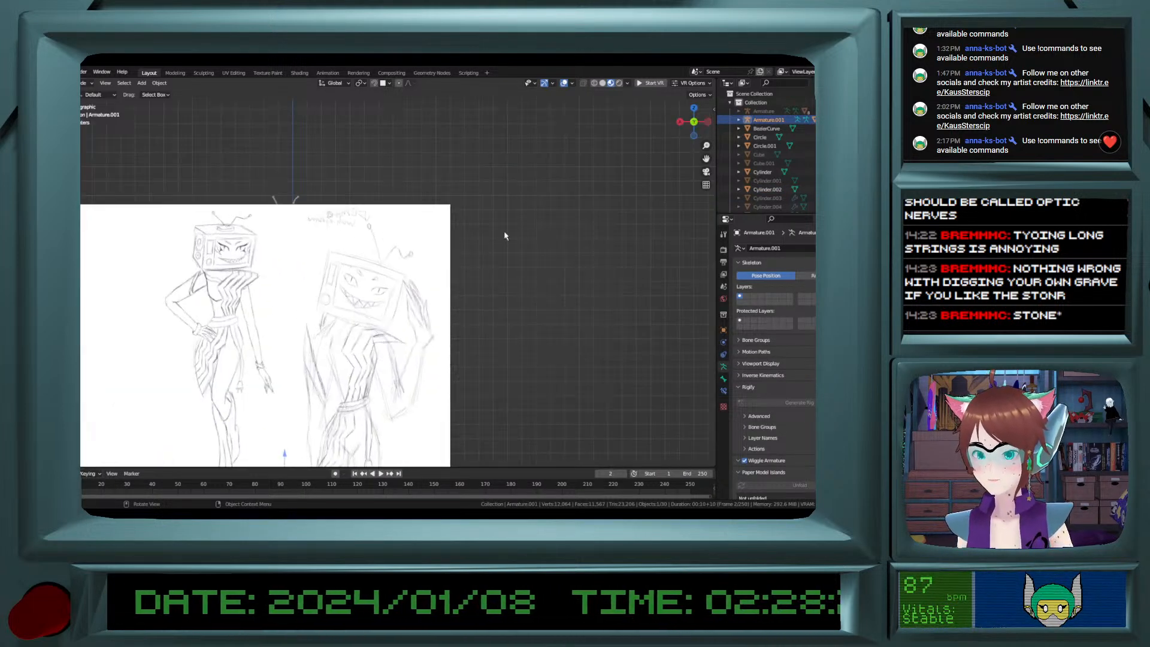
click(681, 122)
click(683, 124)
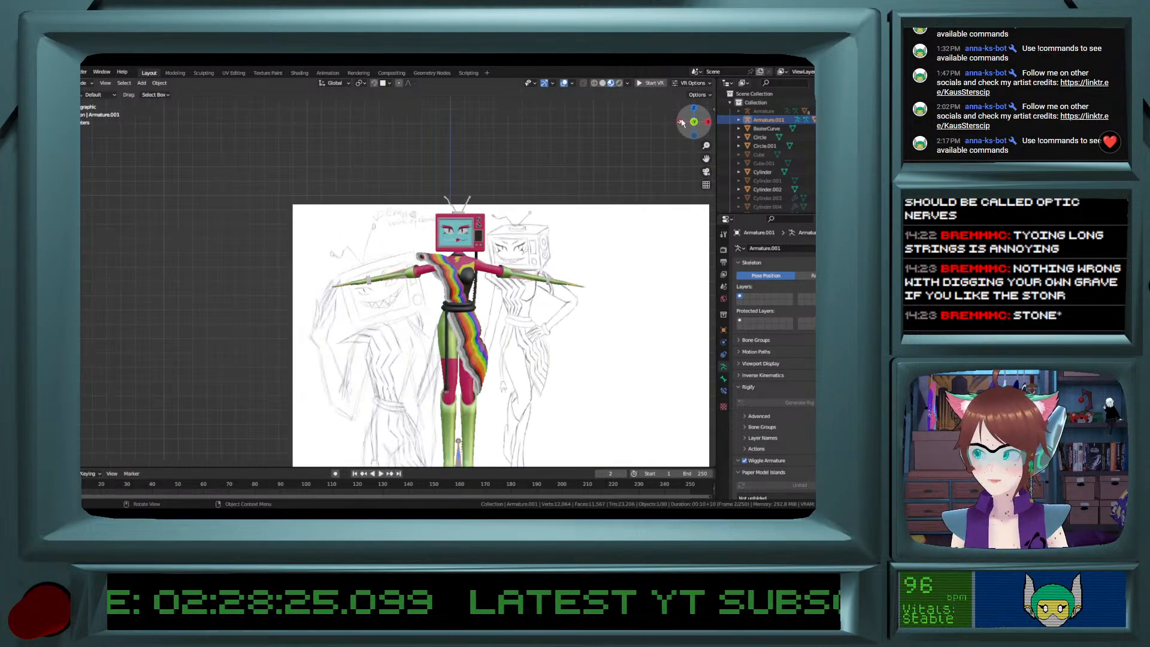
scroll(483, 296, up, 10)
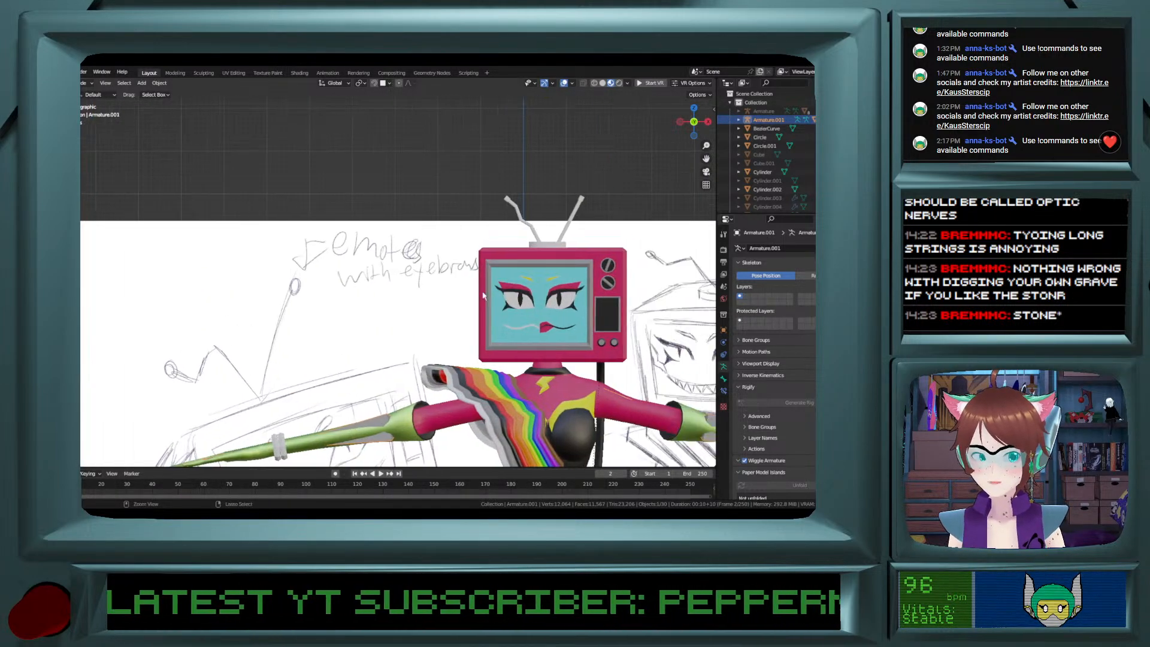
scroll(441, 199, down, 3)
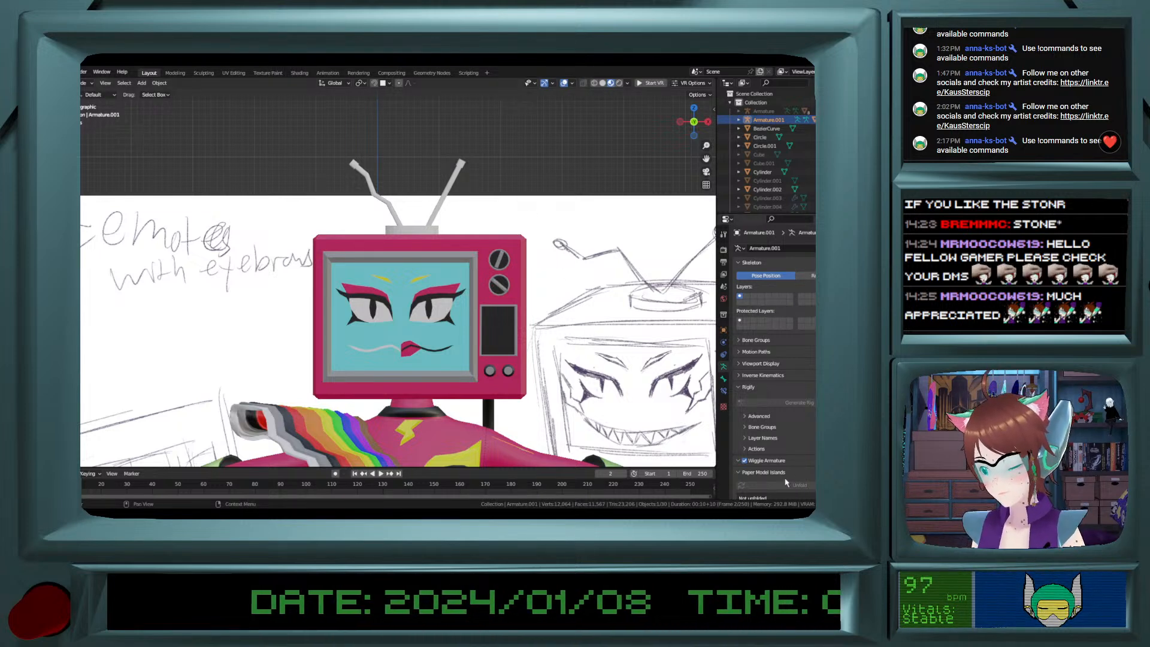
click(252, 152)
key(ctrl+s)
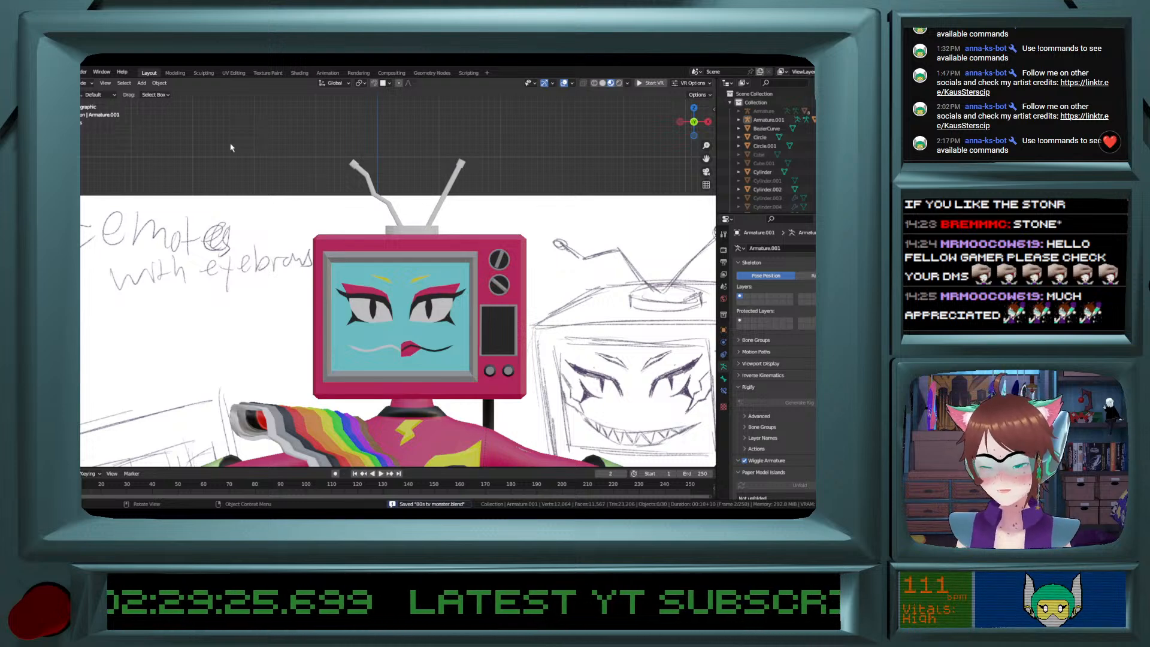